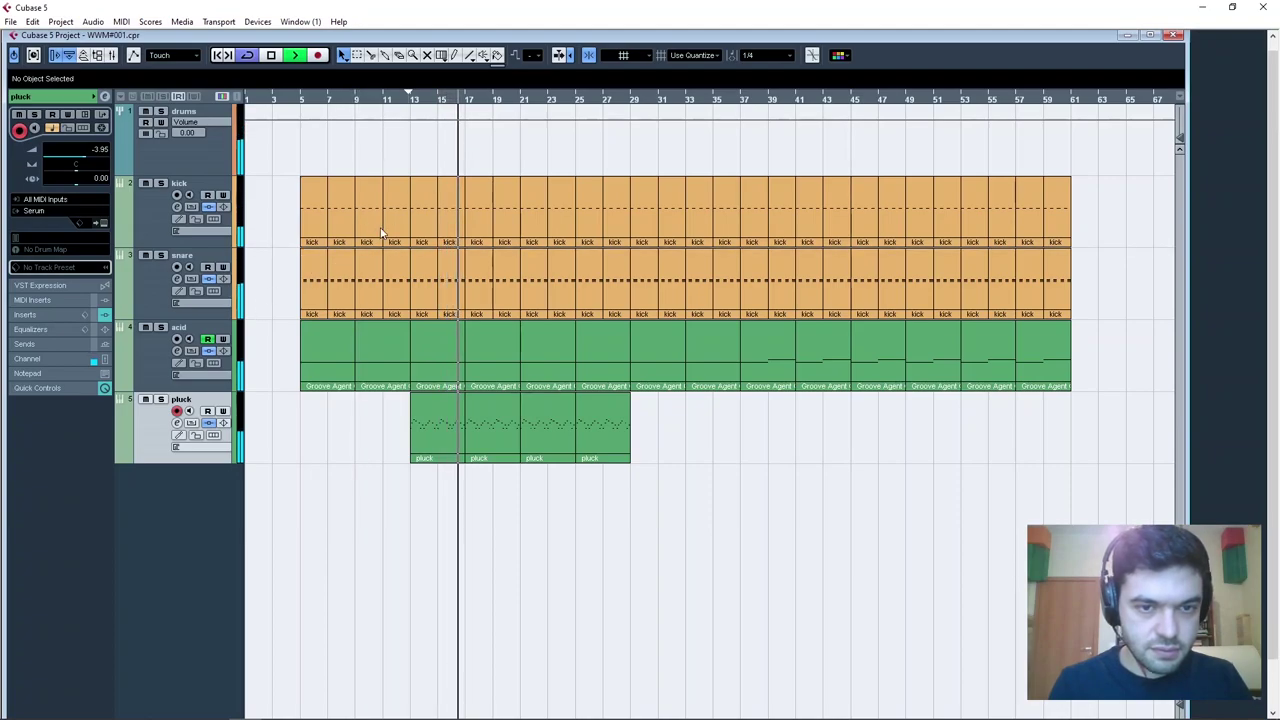
Solo the snare track and play it from bar 13.
{"action": "key", "text": "space"}
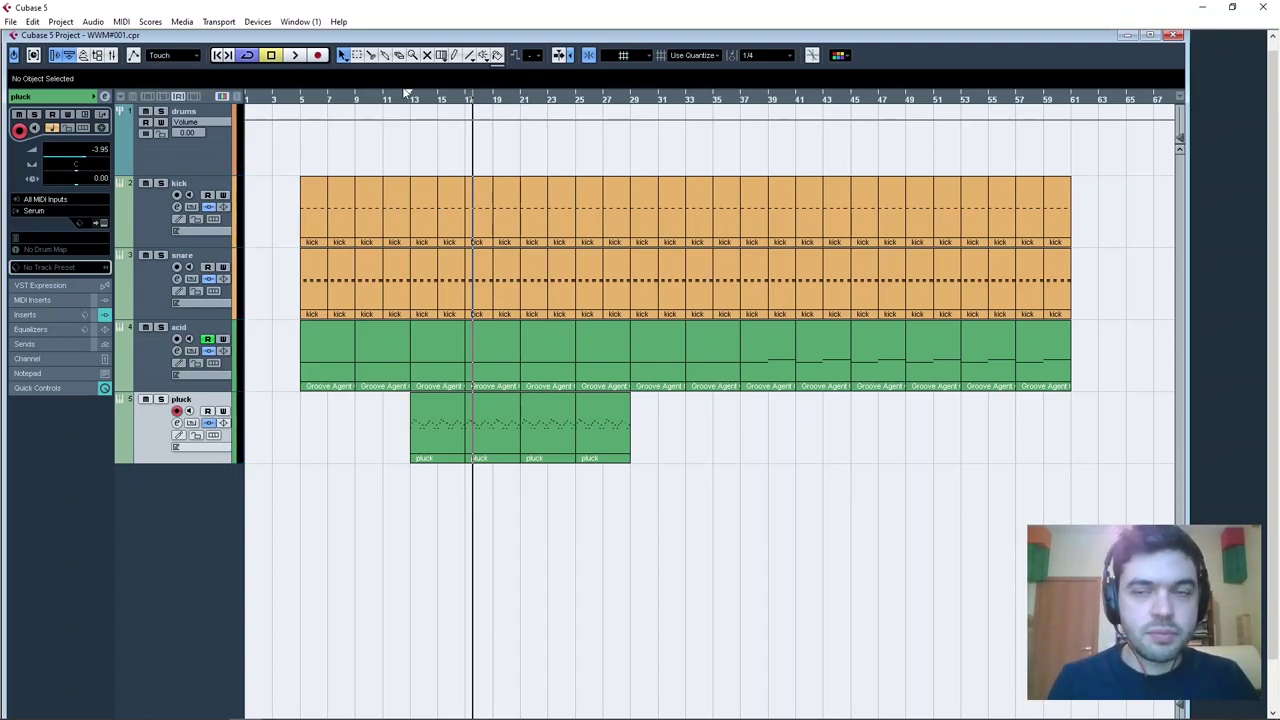
{"action": "left_click", "coordinate": [416, 100]}
{"action": "left_click", "coordinate": [162, 257]}
{"action": "key", "text": "space"}
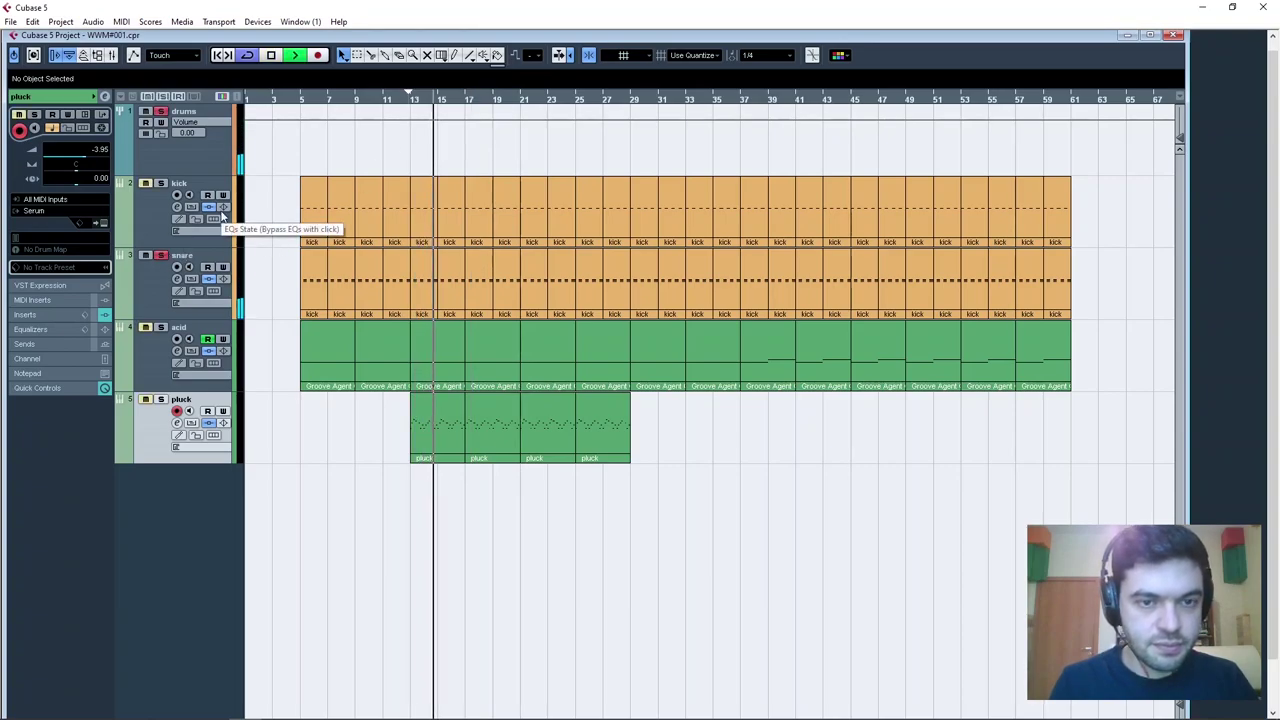
{"action": "key", "text": "space"}
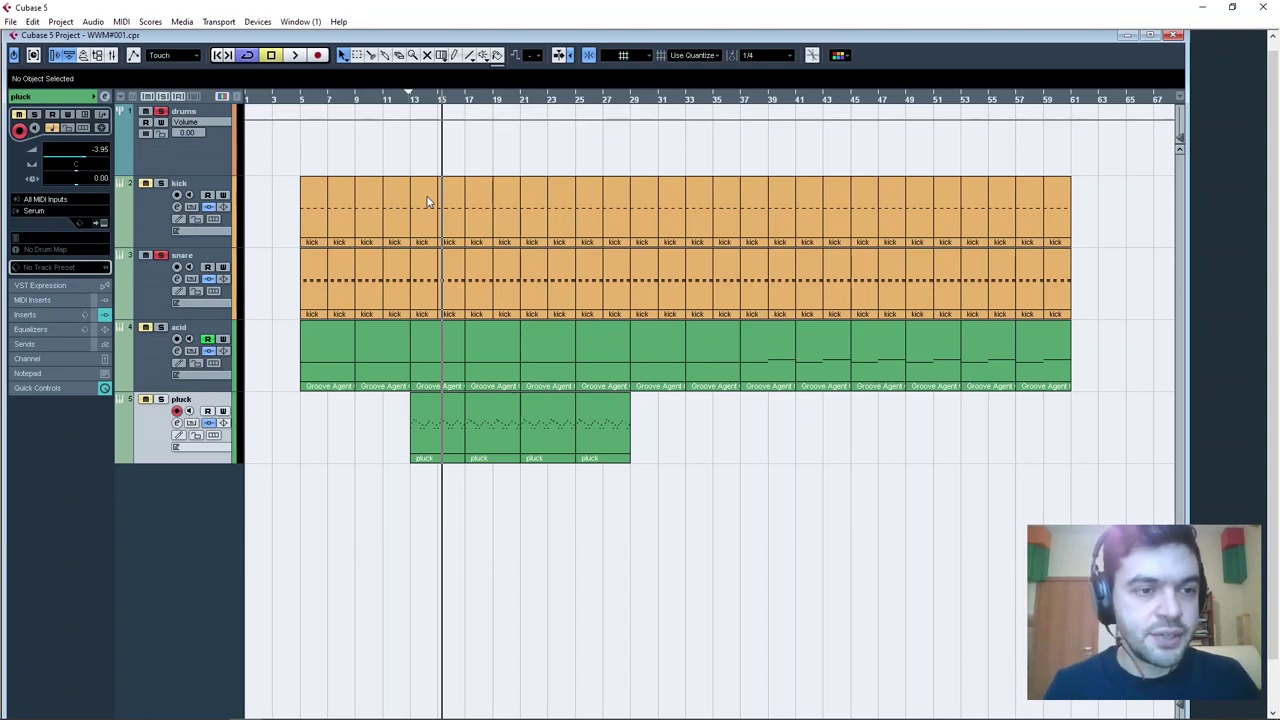
Select the snare track with the playhead back at bar 13, and widen the project window.
{"action": "left_click", "coordinate": [158, 267]}
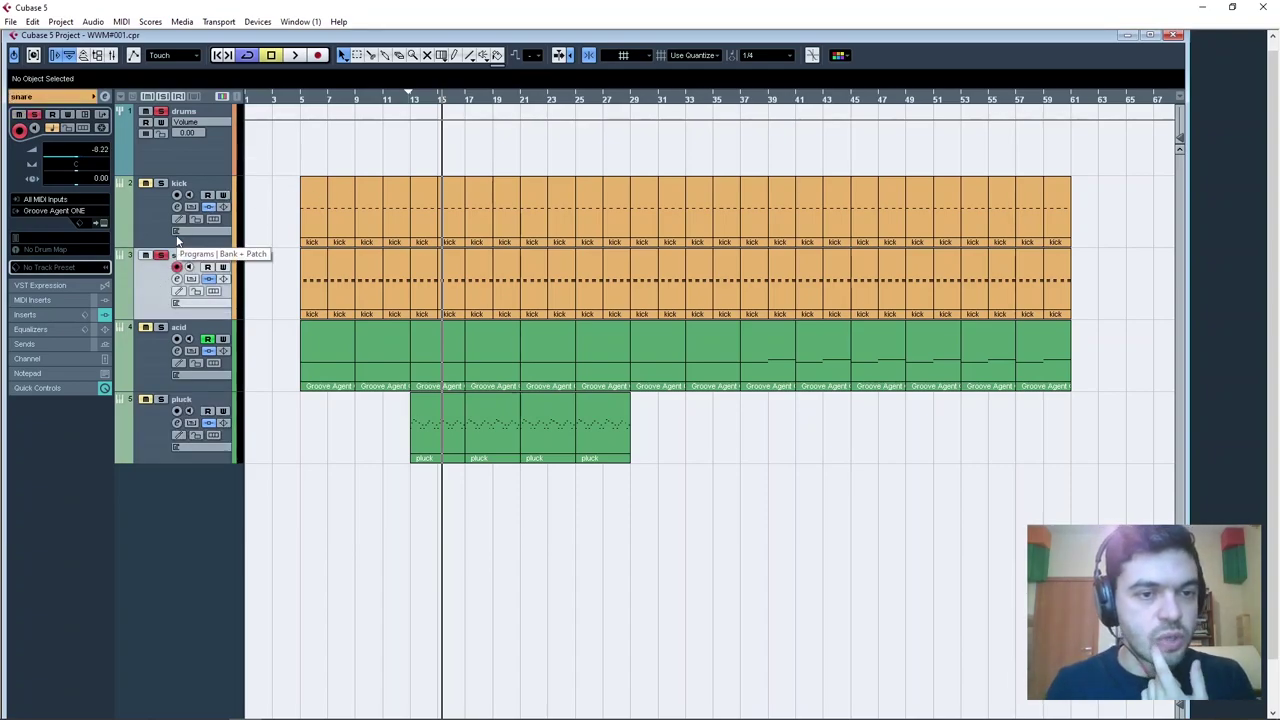
{"action": "left_click", "coordinate": [150, 238]}
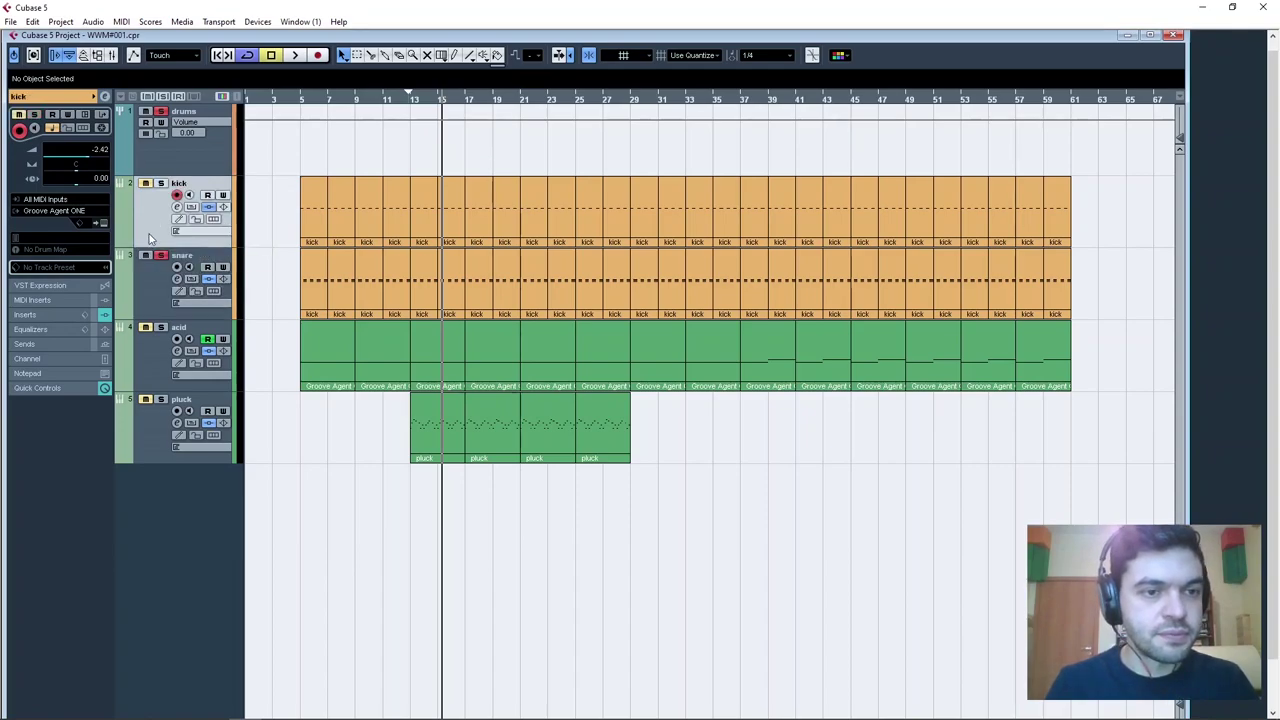
{"action": "left_click", "coordinate": [144, 295]}
{"action": "left_click", "coordinate": [414, 101]}
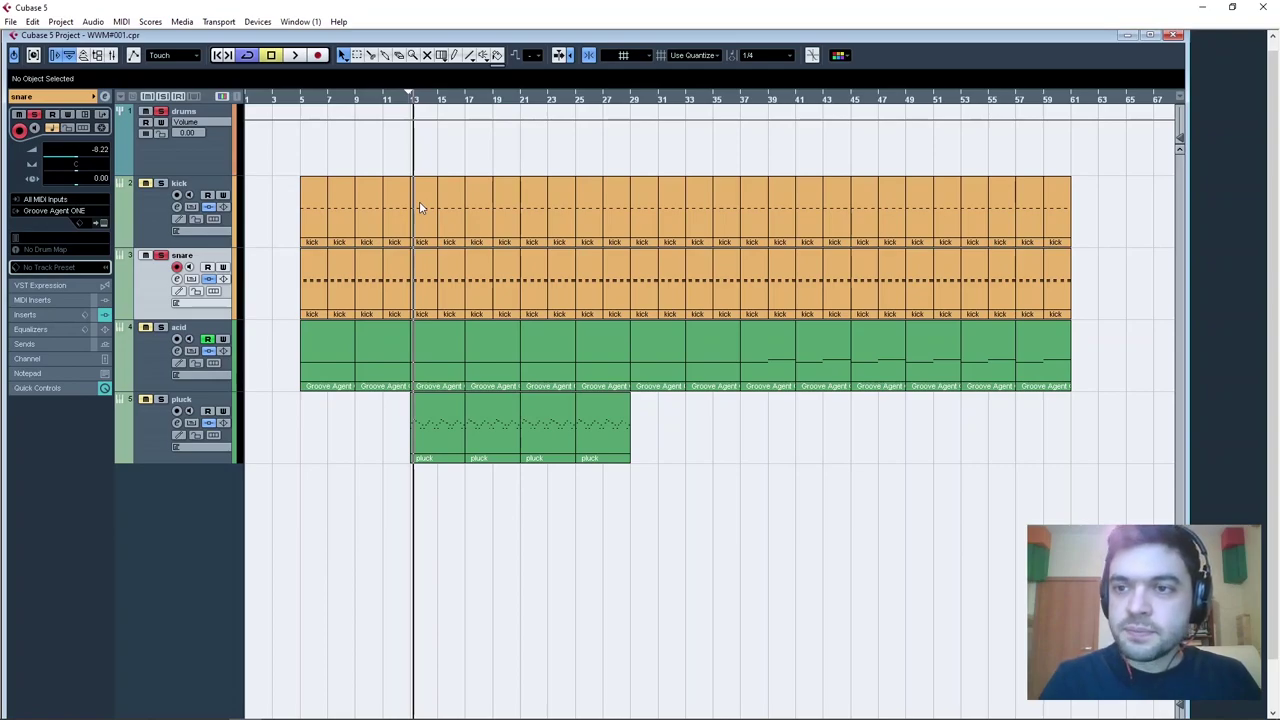
{"action": "left_click_drag", "start_coordinate": [1186, 113], "coordinate": [1238, 113]}
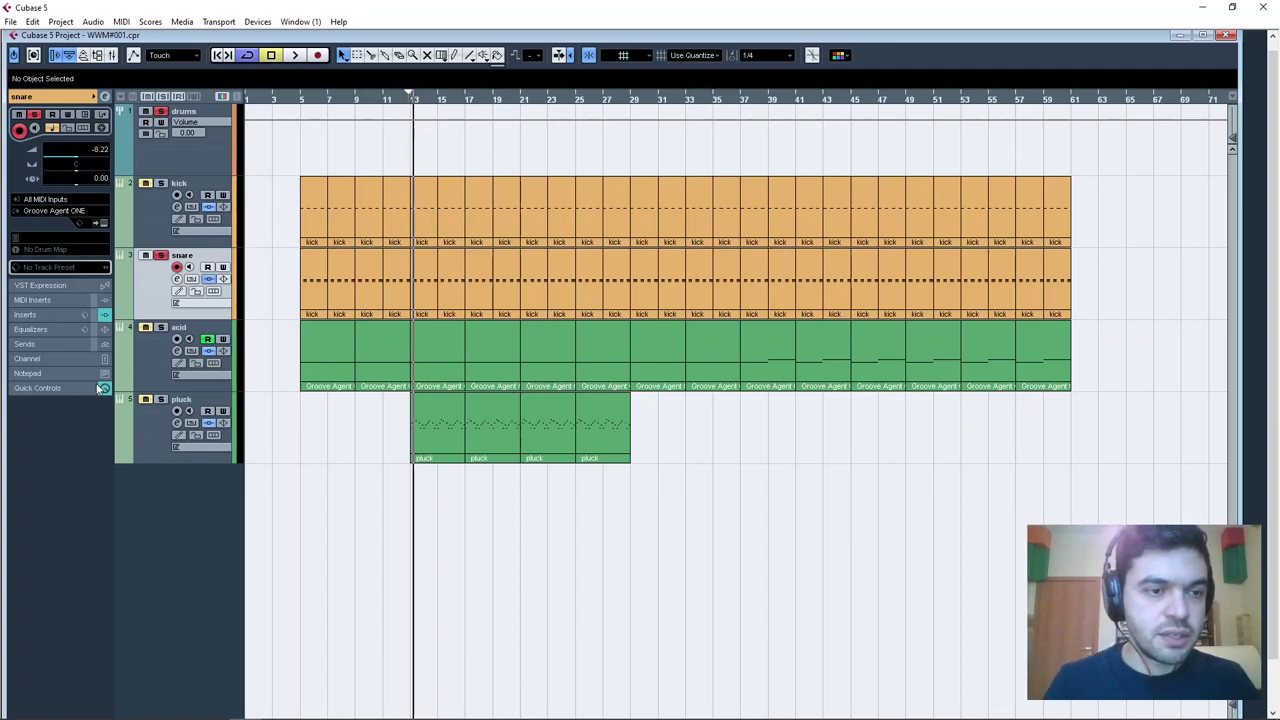
Open the s(M)exoscope on the Stereo Out and set its time to 0.018 and amp to 1.318 while the snare plays.
{"action": "key", "text": "F3"}
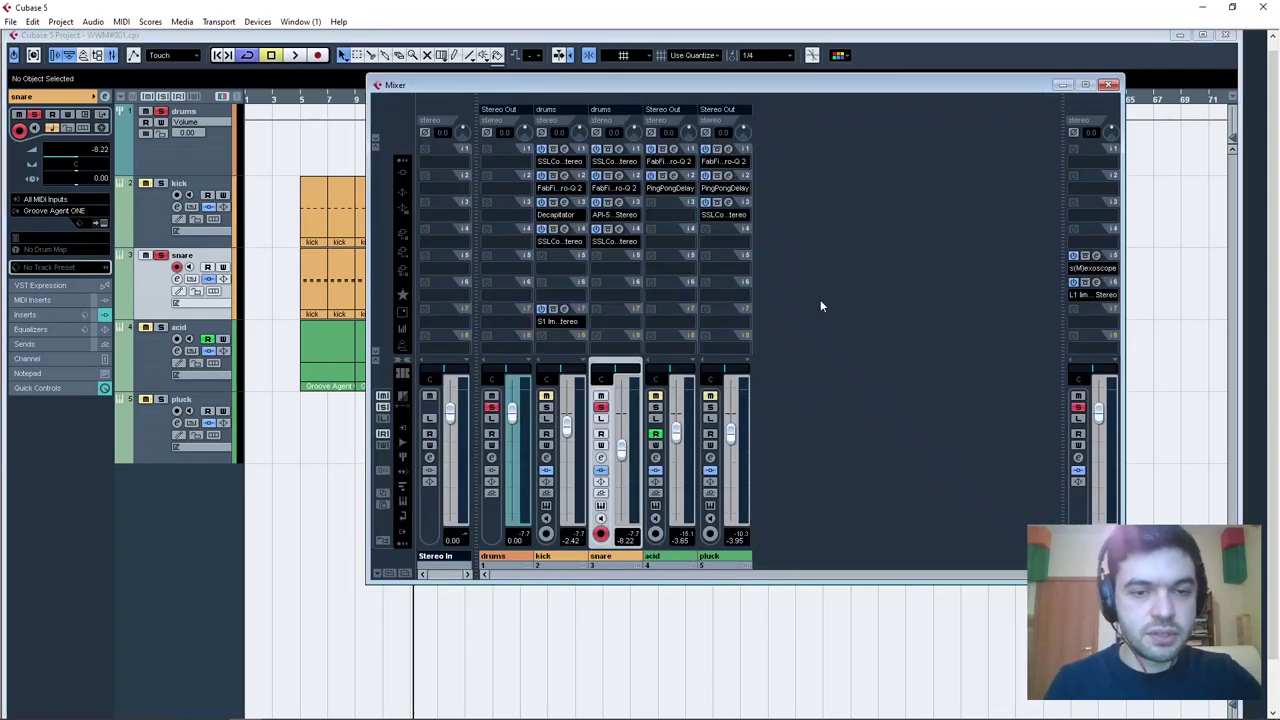
{"action": "left_click", "coordinate": [1096, 257]}
{"action": "key", "text": "F3"}
{"action": "key", "text": "space"}
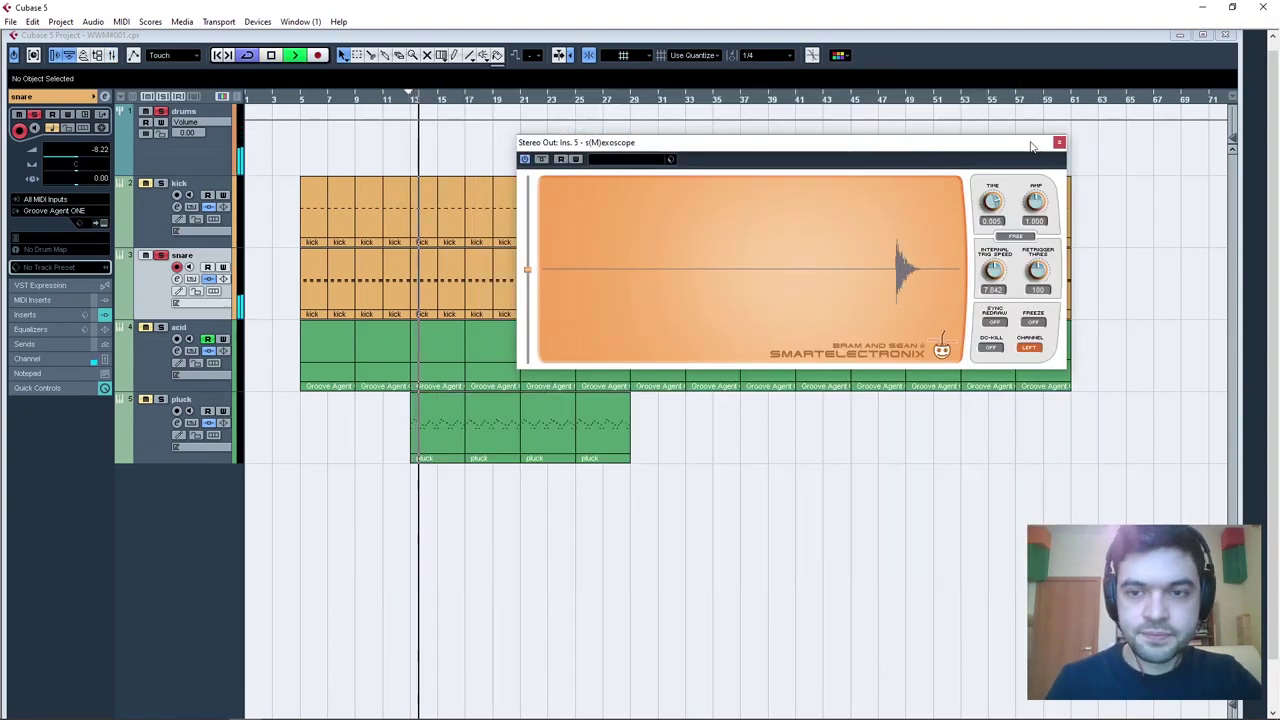
{"action": "left_click_drag", "start_coordinate": [1036, 204], "coordinate": [1000, 195]}
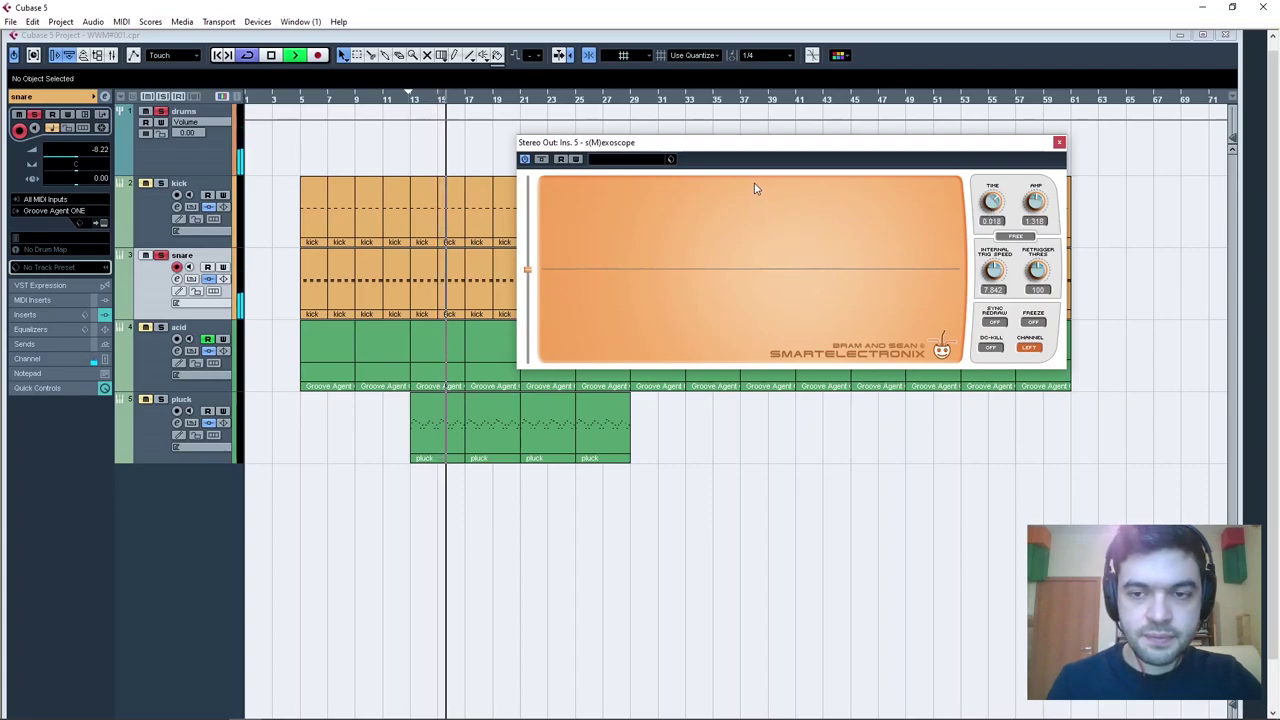
{"action": "key", "text": "space"}
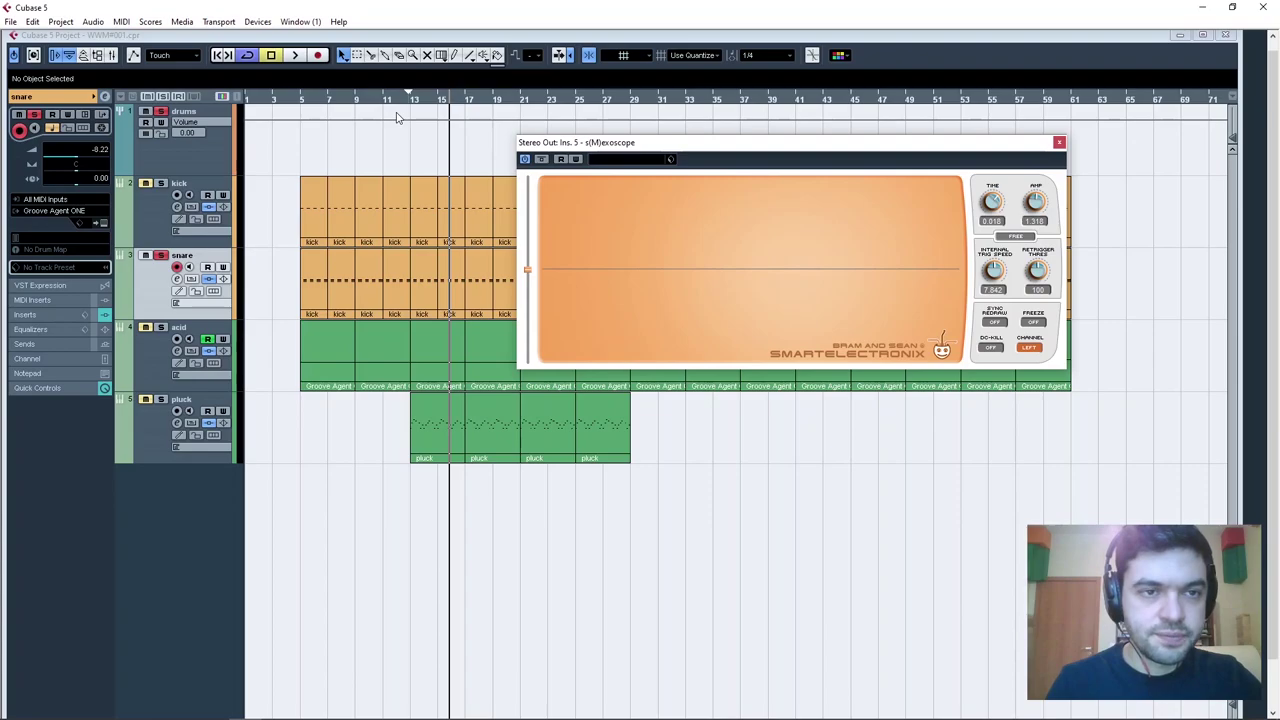
Open the snare track's Groove Agent ONE and show the amplifier settings of the E3 pad.
{"action": "left_click", "coordinate": [102, 224]}
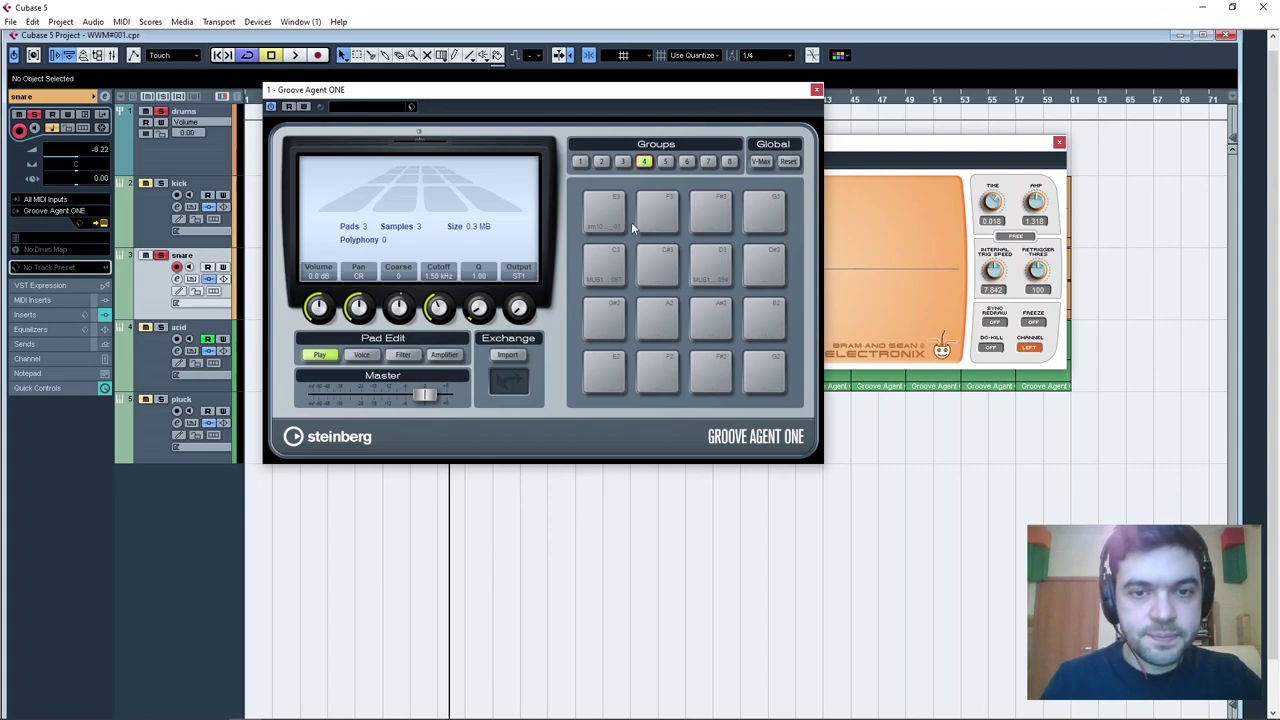
{"action": "left_click", "coordinate": [612, 208]}
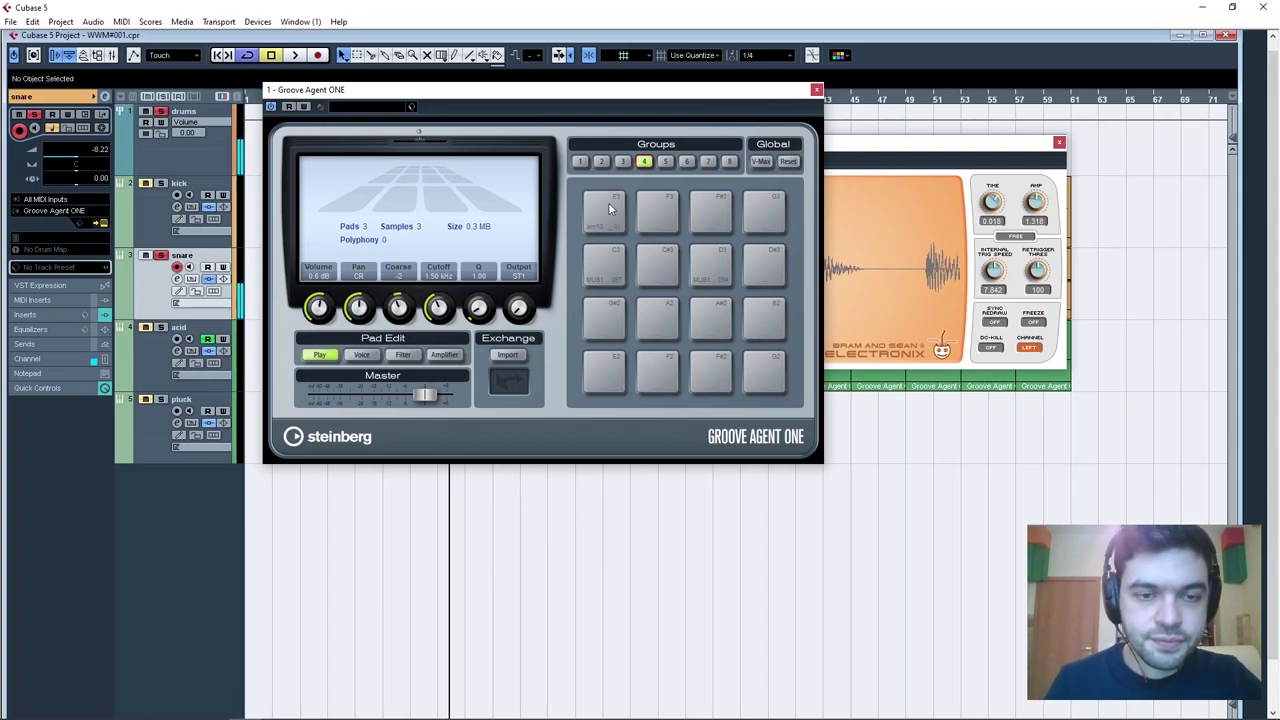
{"action": "left_click", "coordinate": [445, 356]}
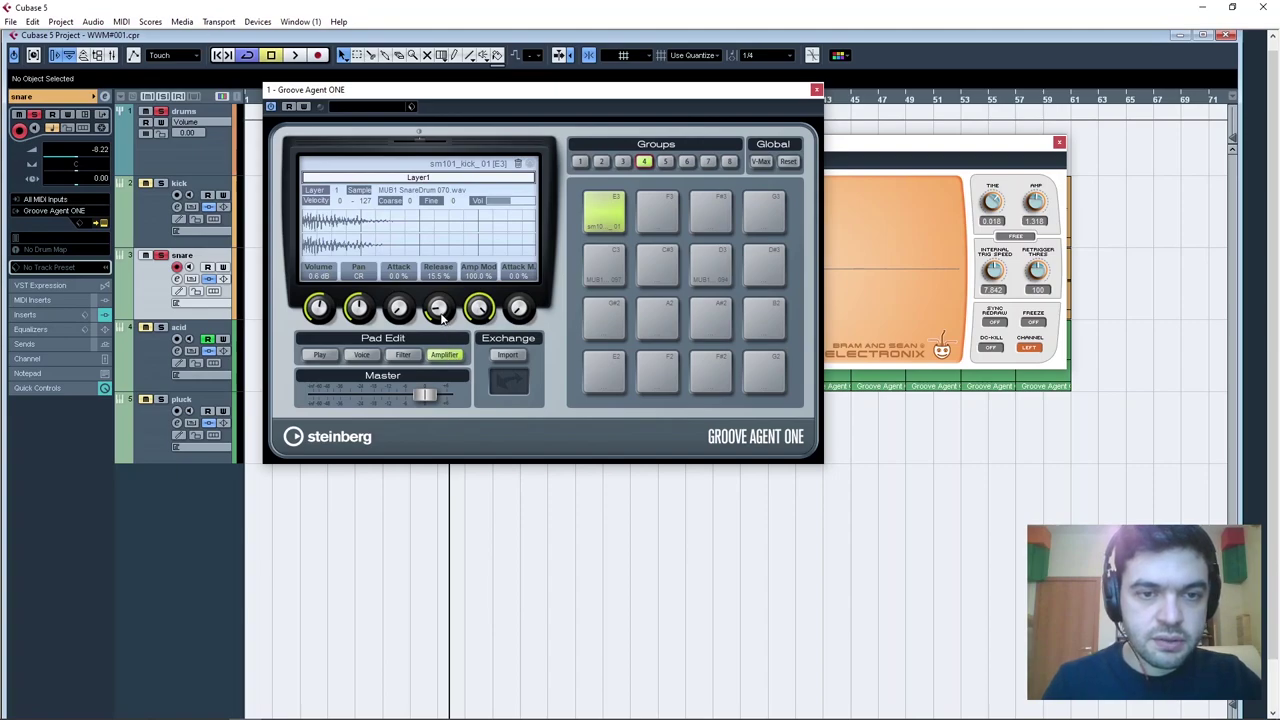
Set the loop range to the kick clip at bar 13 and start looped playback with Groove Agent ONE in view.
{"action": "left_click_drag", "start_coordinate": [591, 95], "coordinate": [556, 254]}
{"action": "left_click", "coordinate": [422, 192]}
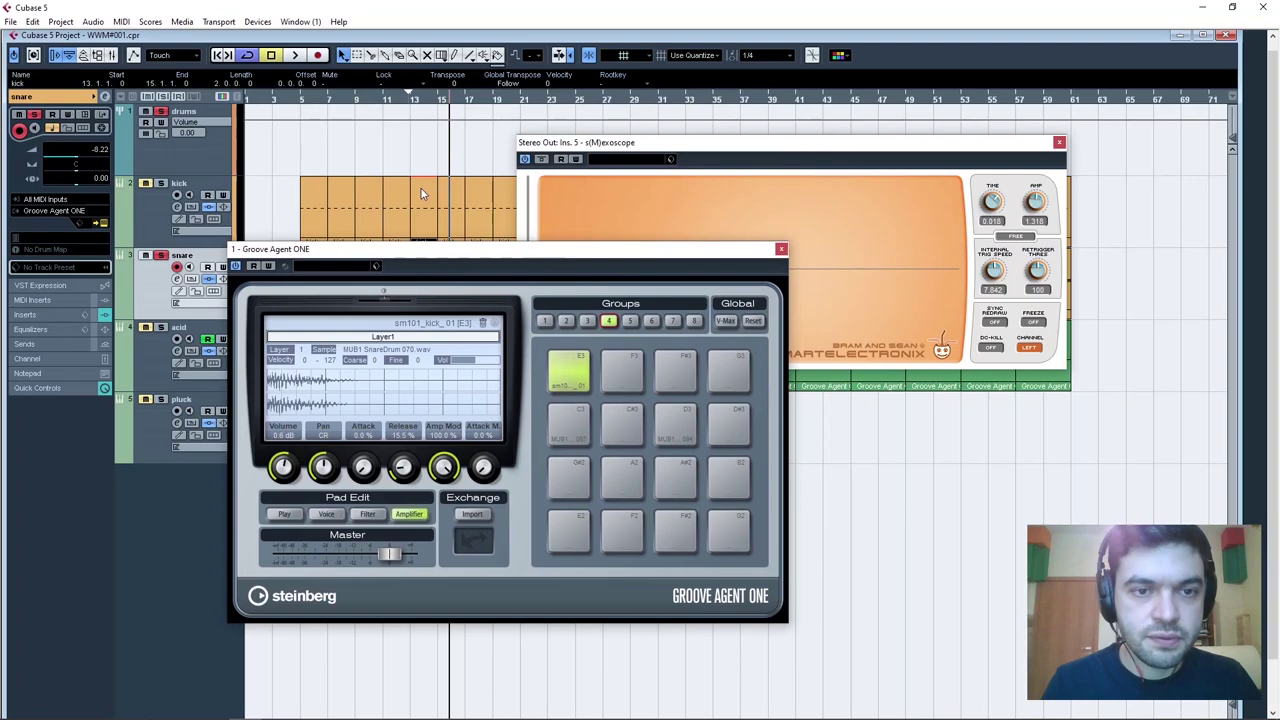
{"action": "key", "text": "p"}
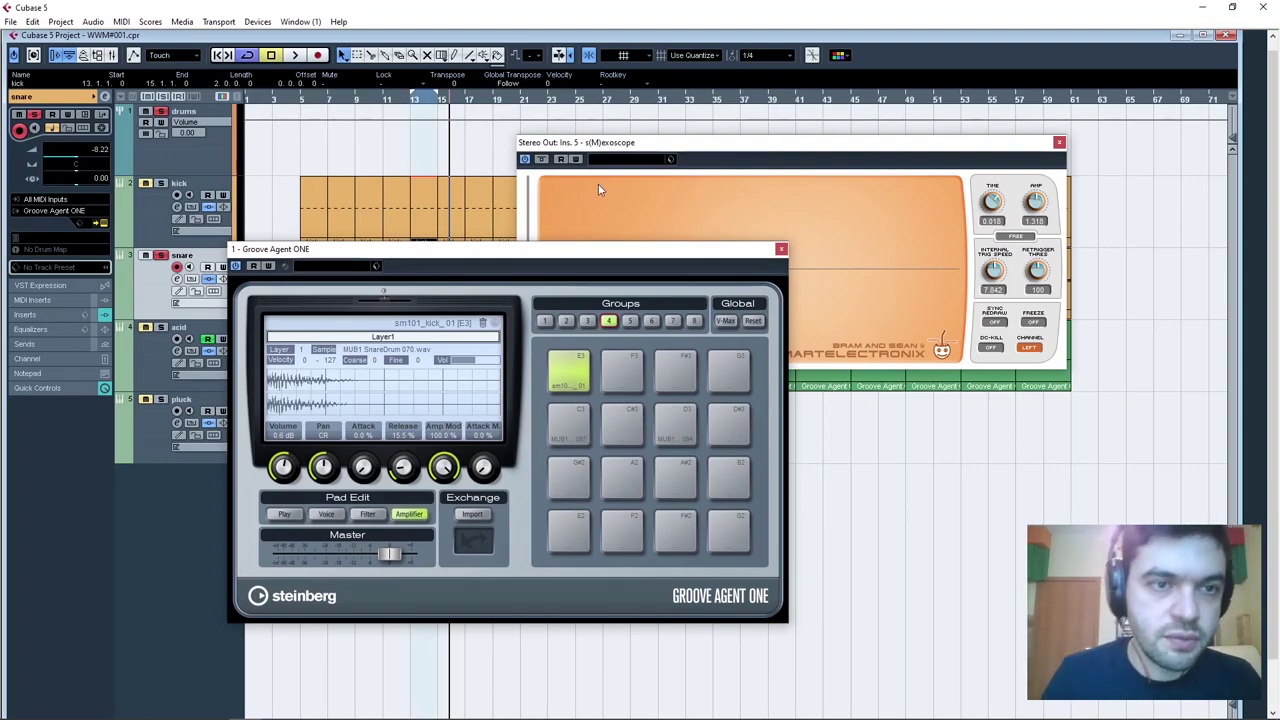
{"action": "key", "text": "space"}
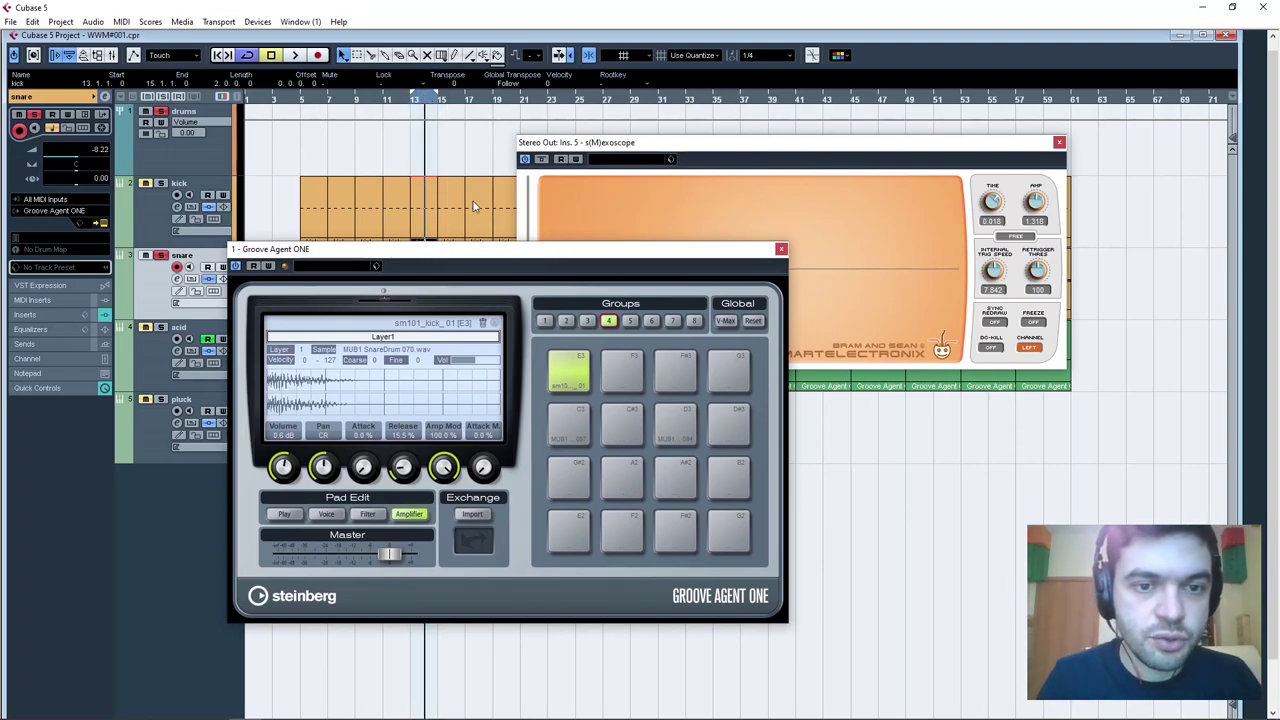
{"action": "left_click_drag", "start_coordinate": [490, 249], "coordinate": [524, 76]}
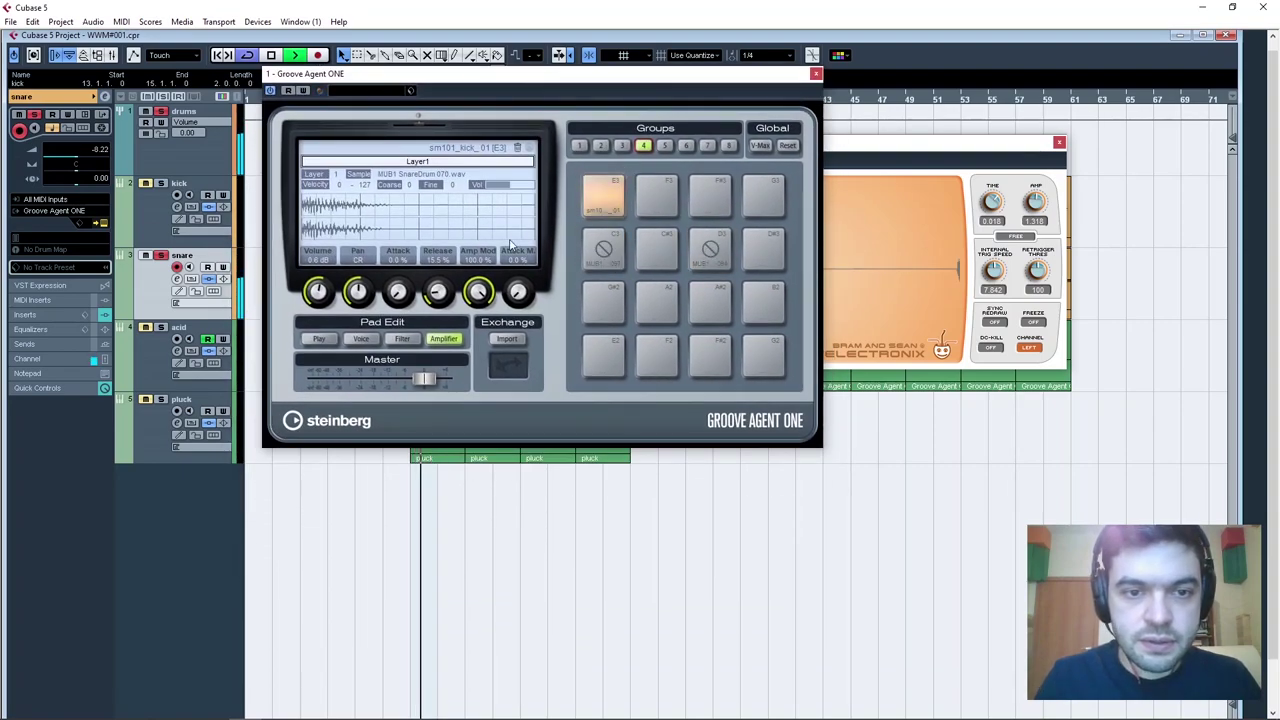
Raise the E3 pad's amplifier release to 28.0 % while listening to the loop.
{"action": "key", "text": "space"}
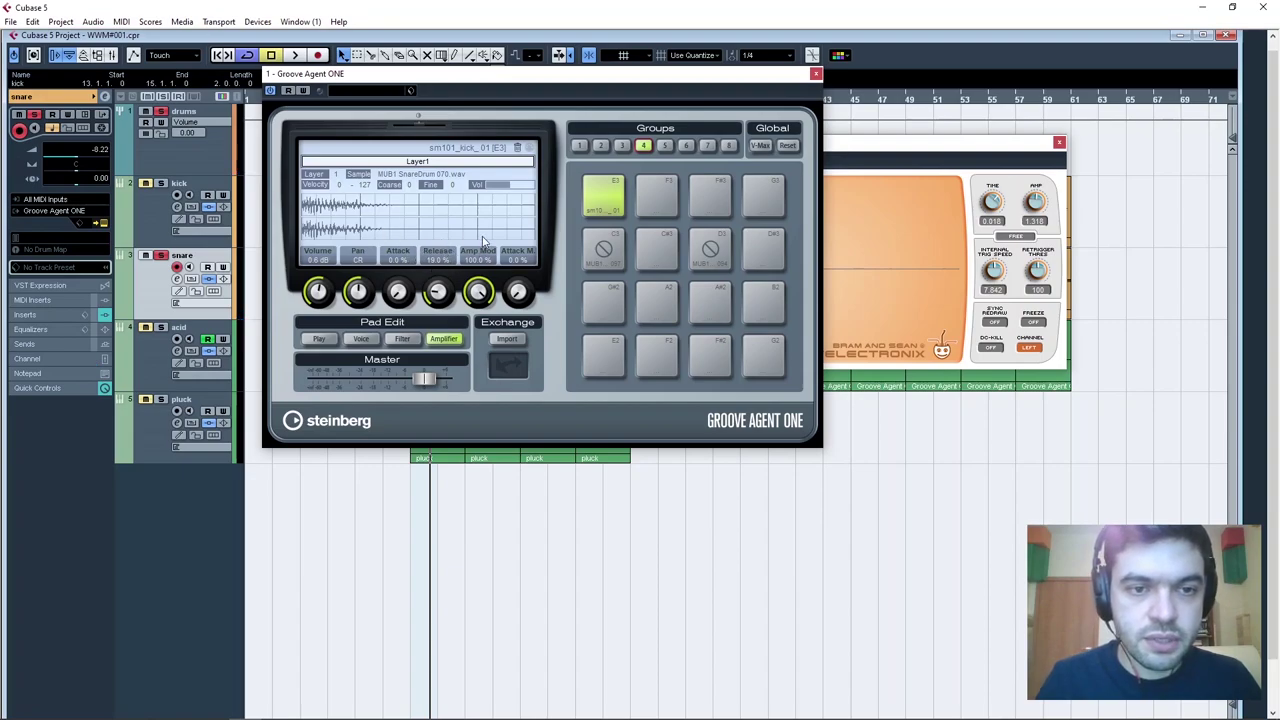
{"action": "key", "text": "space"}
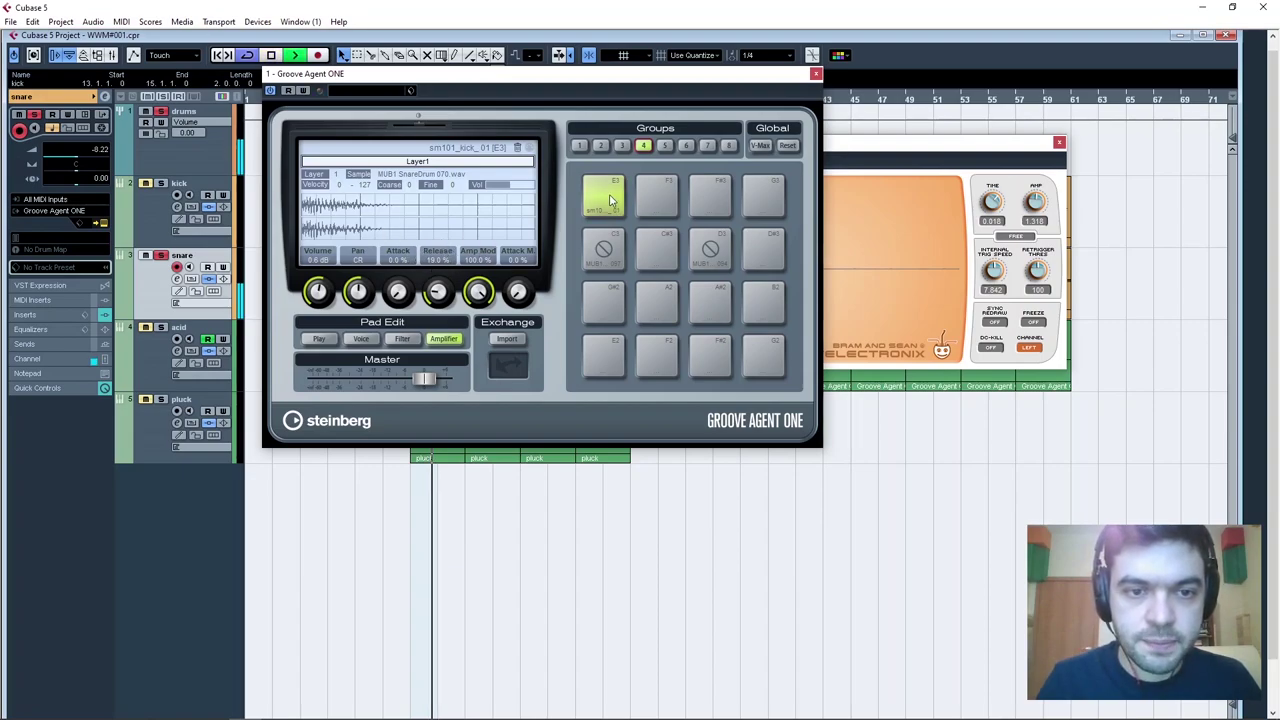
{"action": "mouse_move", "coordinate": [433, 274]}
{"action": "left_mouse_down"}
{"action": "mouse_move", "coordinate": [431, 247]}
{"action": "mouse_move", "coordinate": [427, 276]}
{"action": "left_mouse_up"}
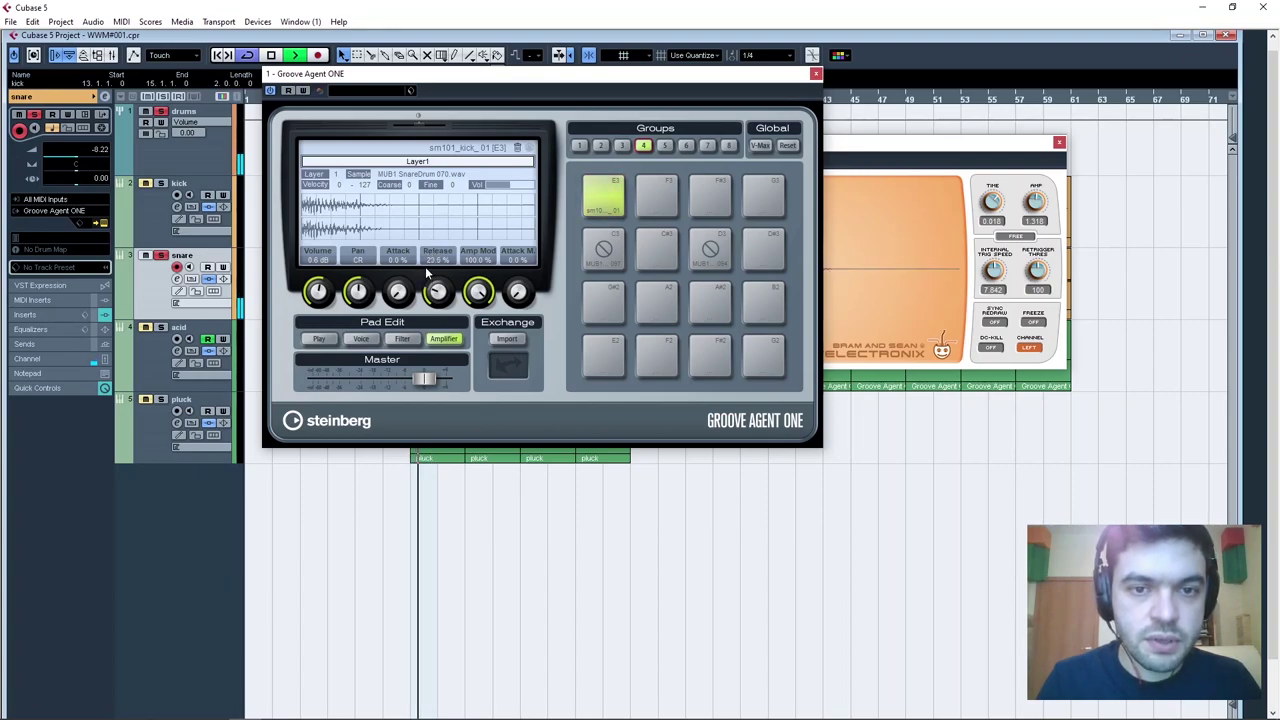
{"action": "left_click_drag", "start_coordinate": [425, 266], "coordinate": [426, 264]}
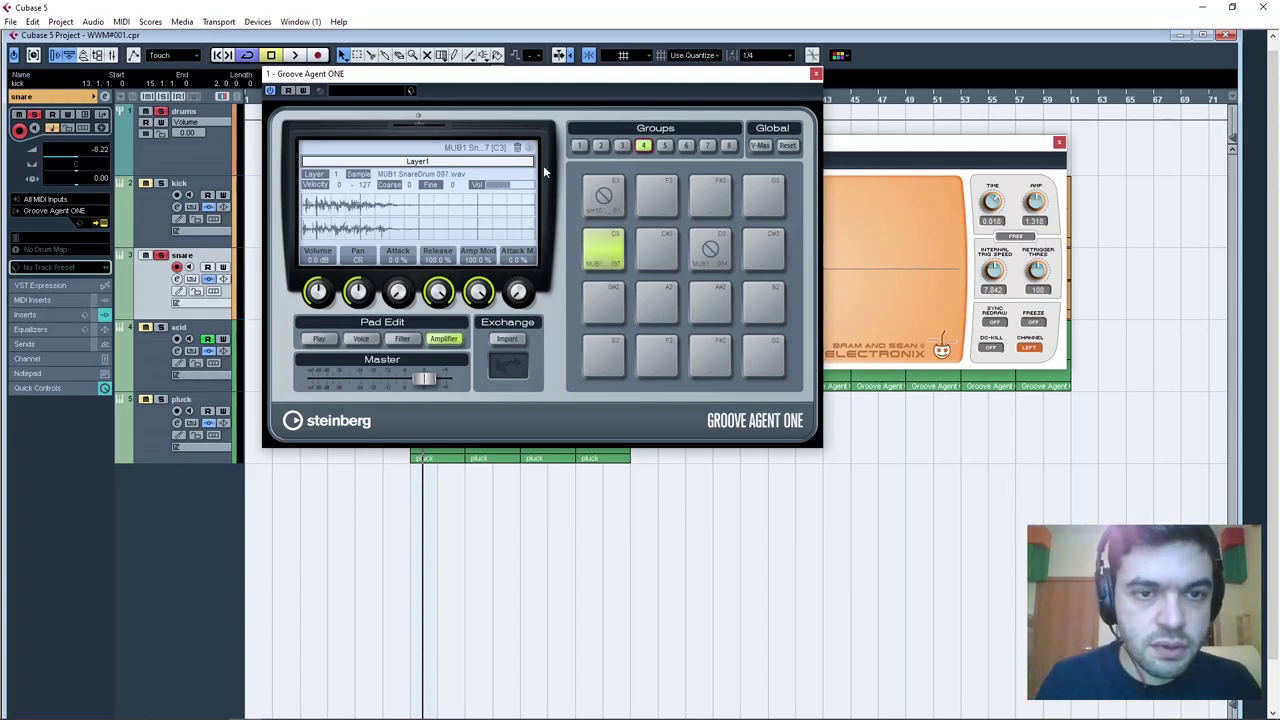
Try adjusting the release of the C3 snare pad while the loop plays.
{"action": "key", "text": "space"}
{"action": "left_click_drag", "start_coordinate": [442, 289], "coordinate": [438, 224]}
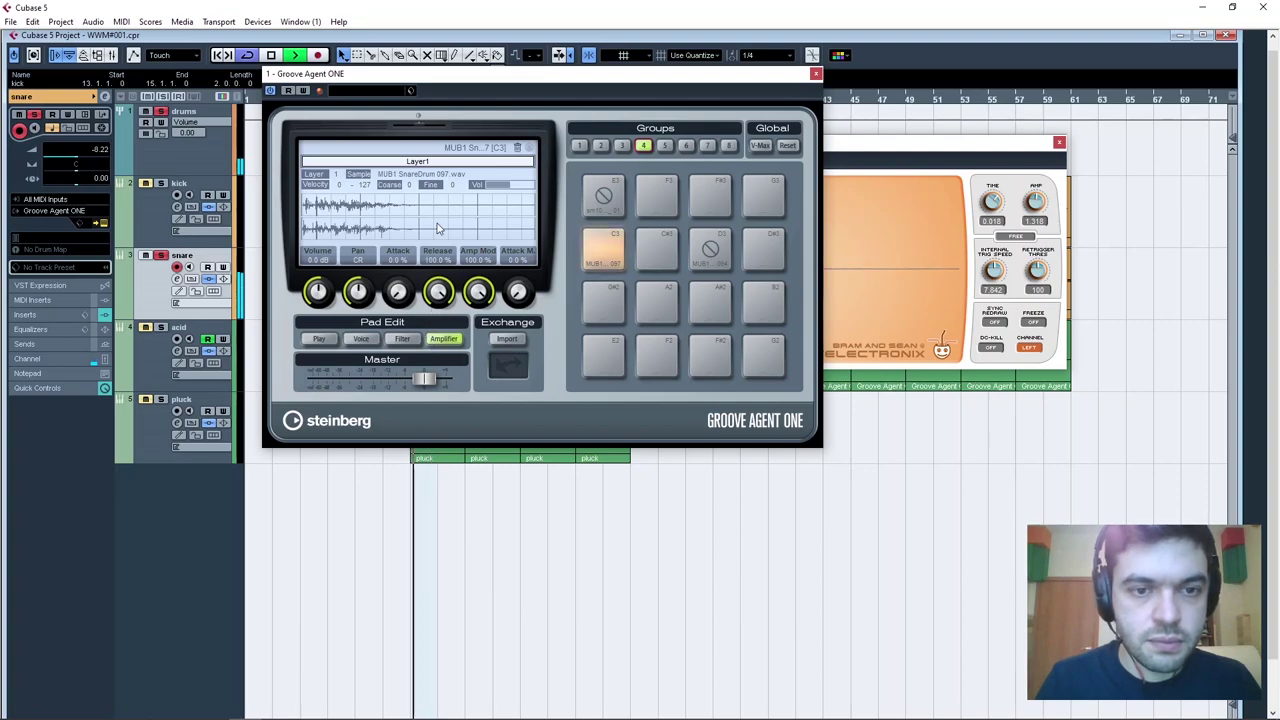
{"action": "key", "text": "space"}
Select the D3 snare pad and set its amplifier release to 60.0 % while auditioning the loop.
{"action": "left_click", "coordinate": [708, 247]}
{"action": "key", "text": "space"}
{"action": "mouse_move", "coordinate": [422, 231]}
{"action": "left_mouse_down"}
{"action": "mouse_move", "coordinate": [433, 202]}
{"action": "mouse_move", "coordinate": [438, 233]}
{"action": "left_mouse_up"}
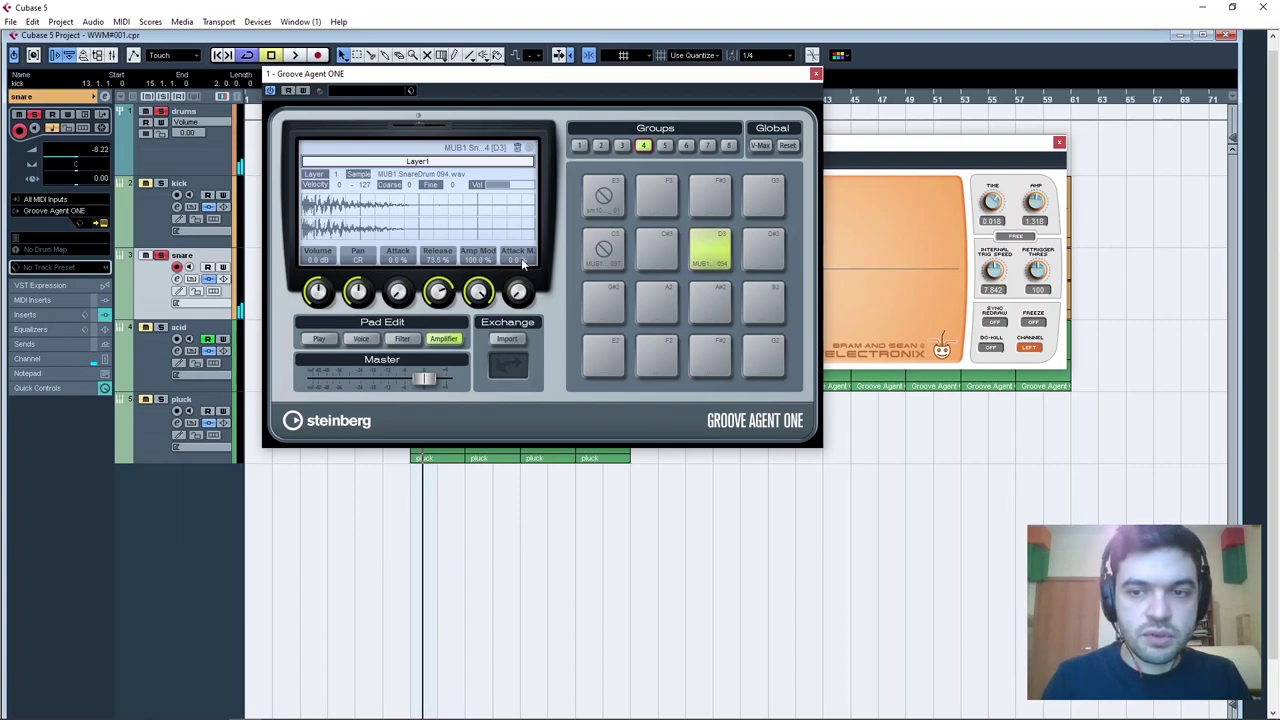
{"action": "key", "text": "space"}
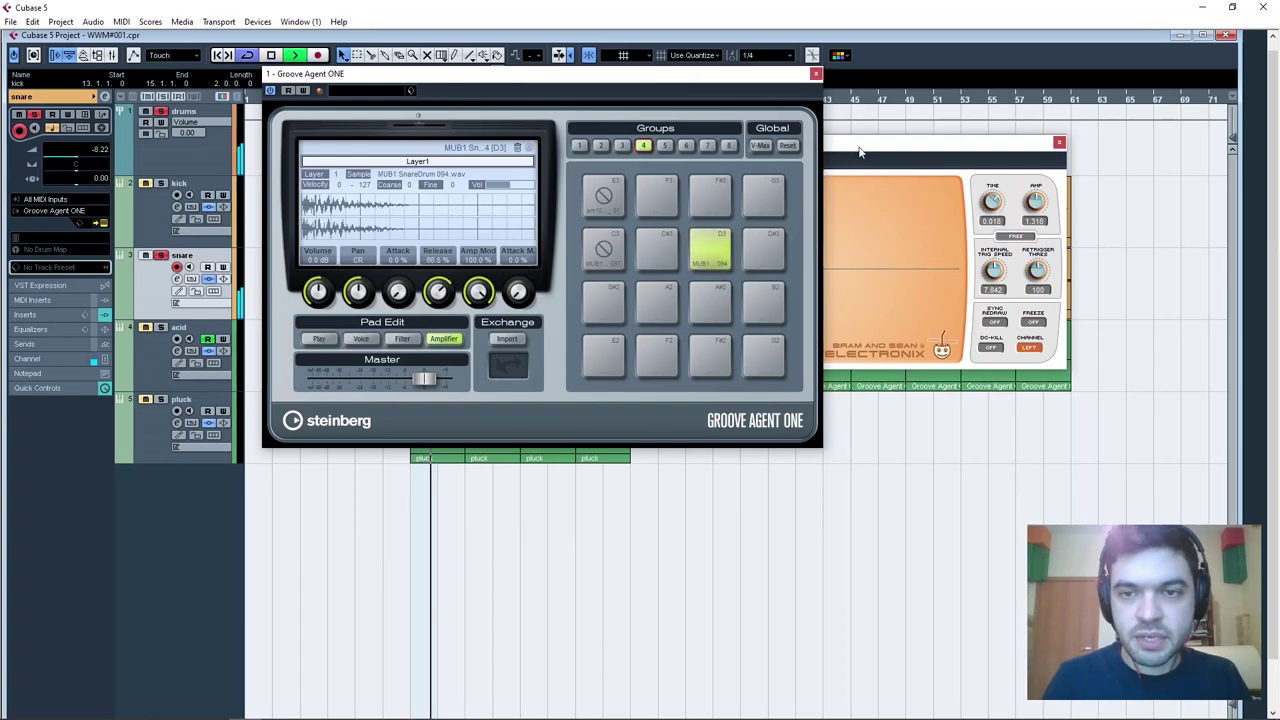
{"action": "left_click_drag", "start_coordinate": [861, 150], "coordinate": [990, 122]}
{"action": "key", "text": "space"}
{"action": "left_click_drag", "start_coordinate": [435, 296], "coordinate": [434, 302]}
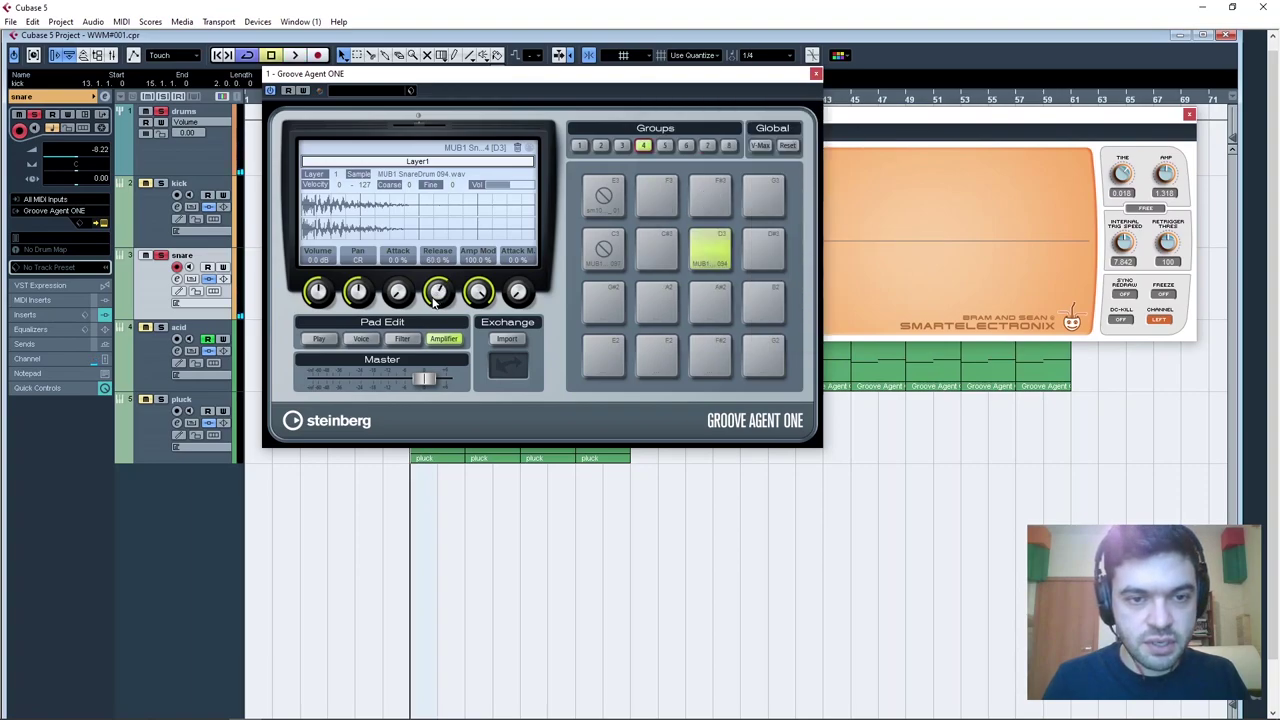
Move the s(M)exoscope window clear of Groove Agent ONE and readjust the pad release during playback.
{"action": "left_click_drag", "start_coordinate": [838, 116], "coordinate": [950, 90]}
{"action": "left_click", "coordinate": [437, 293]}
{"action": "key", "text": "space"}
{"action": "left_click_drag", "start_coordinate": [437, 296], "coordinate": [438, 335]}
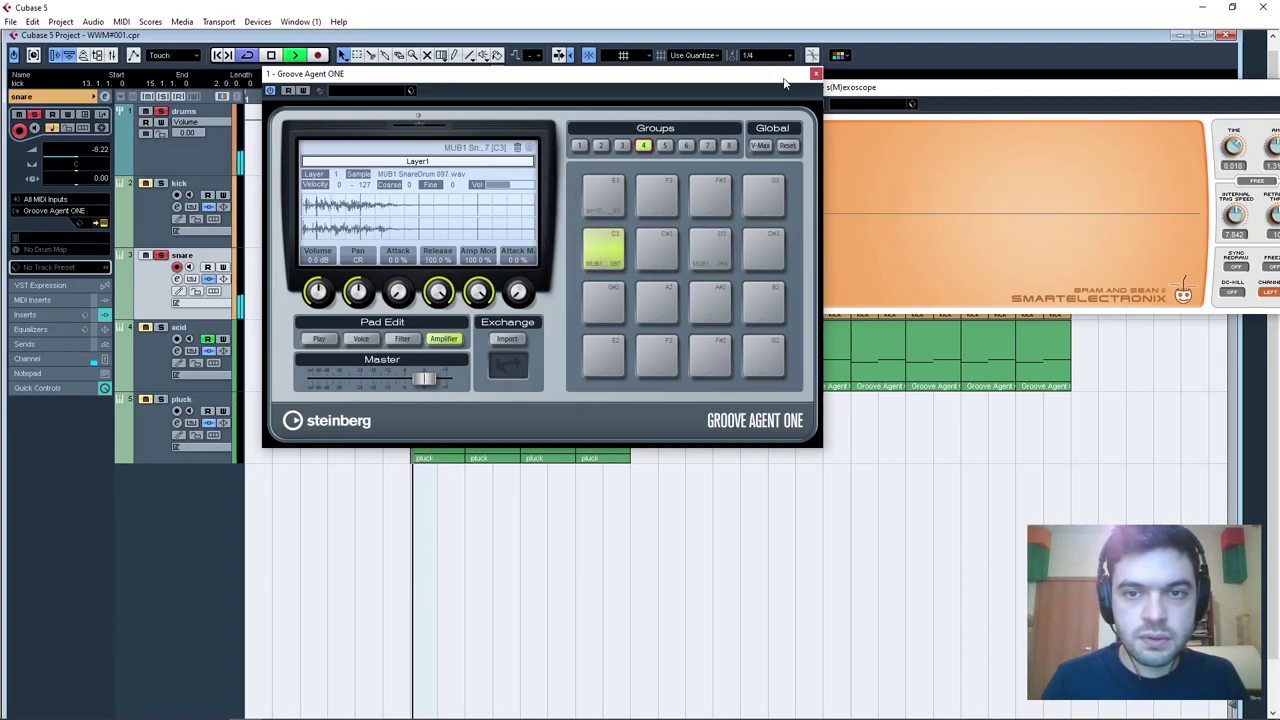
Lower the E3 pad's release to 25.5 % during playback and close Groove Agent ONE.
{"action": "left_click", "coordinate": [603, 207]}
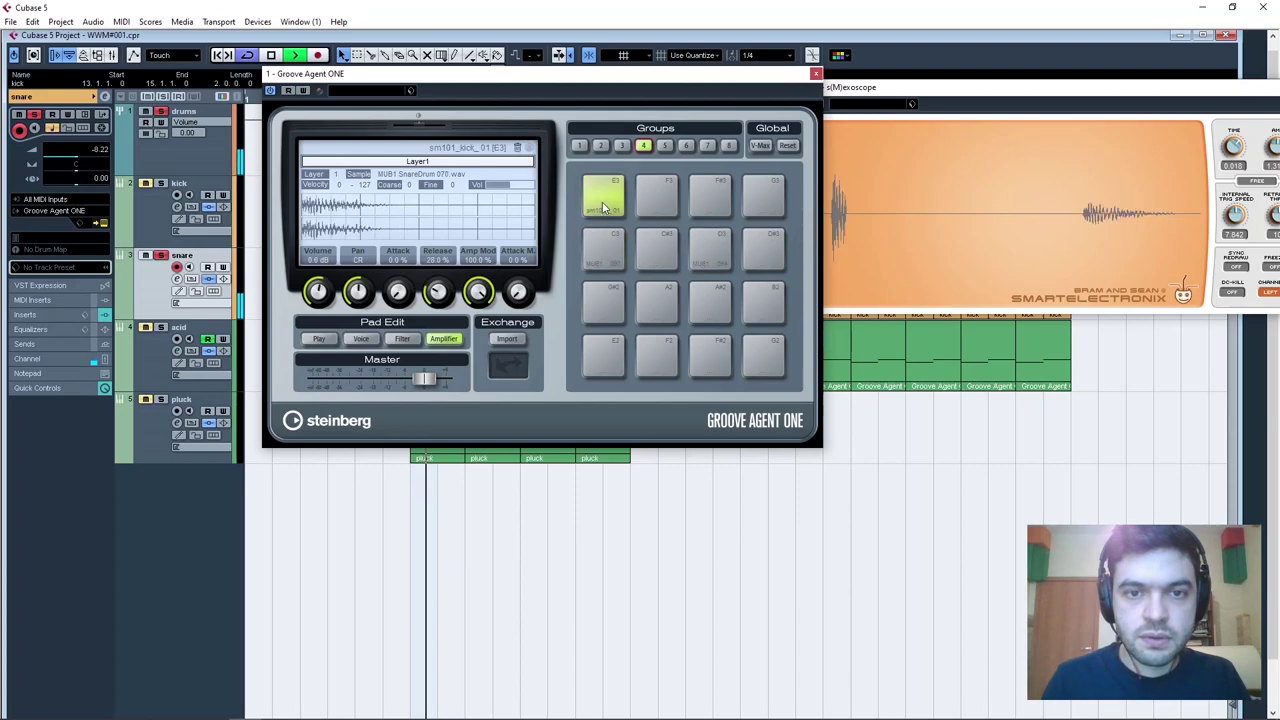
{"action": "left_click", "coordinate": [603, 208], "text": "shift"}
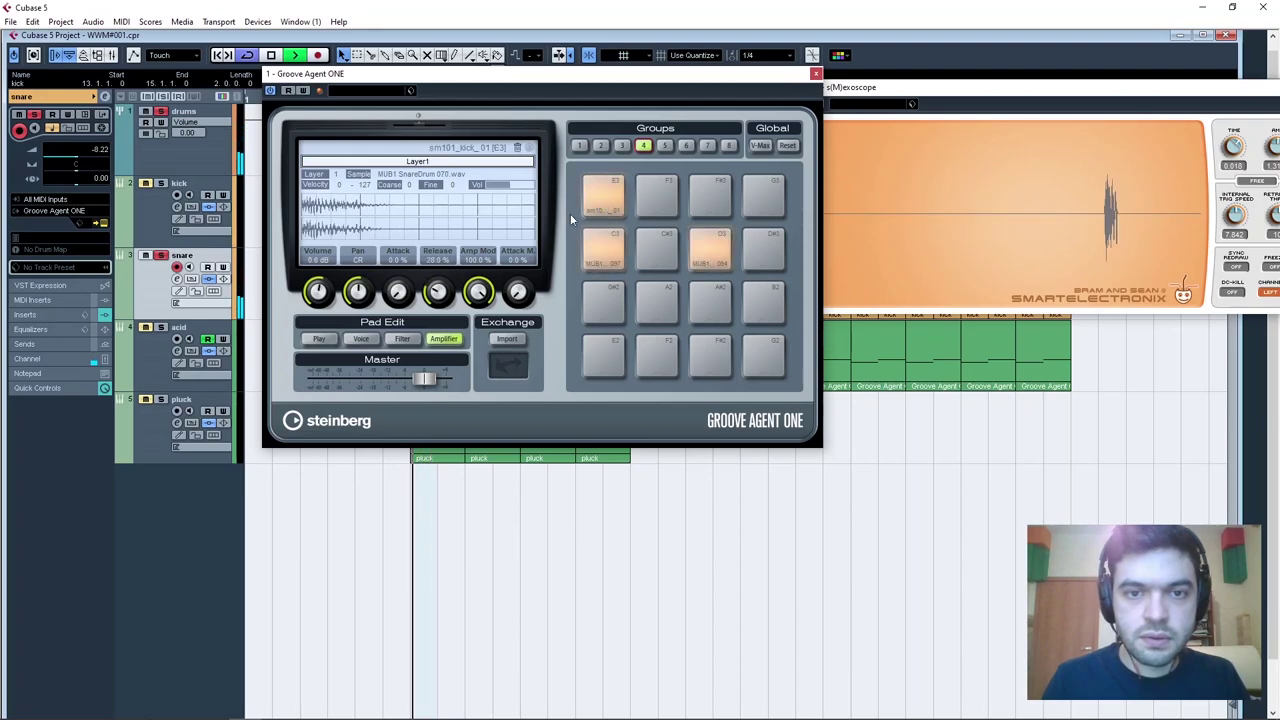
{"action": "left_click_drag", "start_coordinate": [436, 307], "coordinate": [435, 312]}
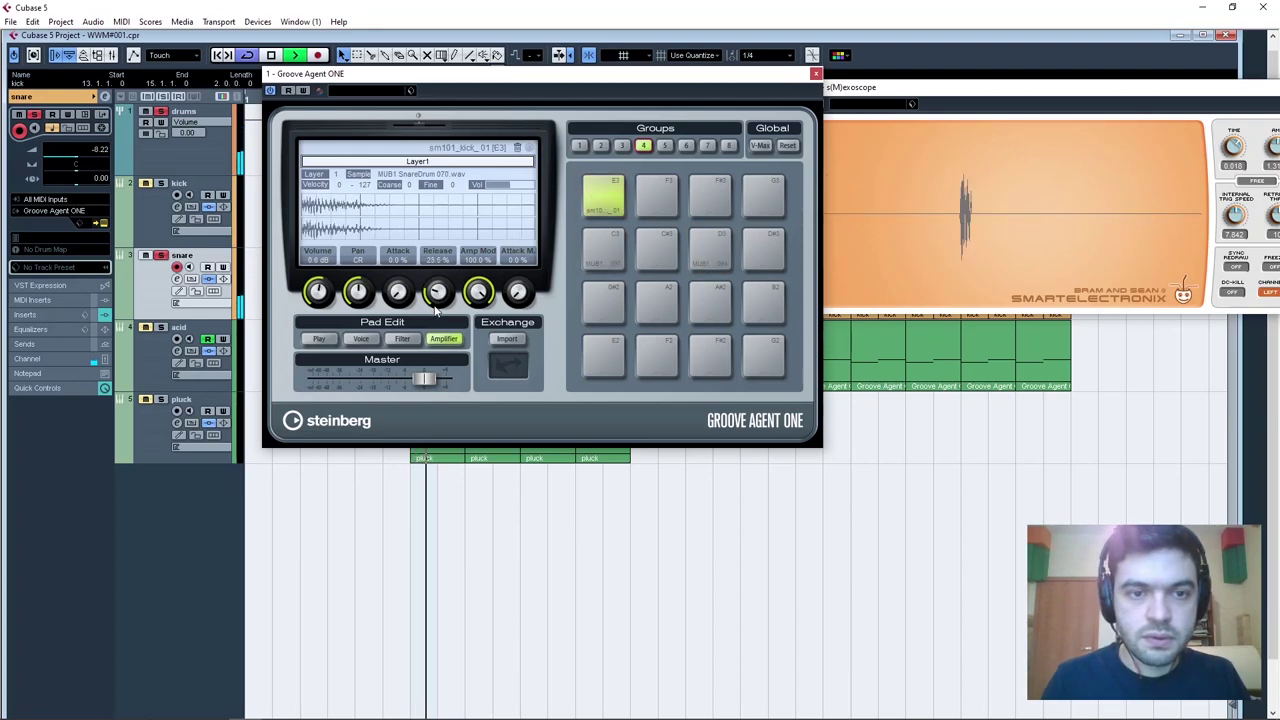
{"action": "key", "text": "space"}
{"action": "left_click", "coordinate": [816, 73]}
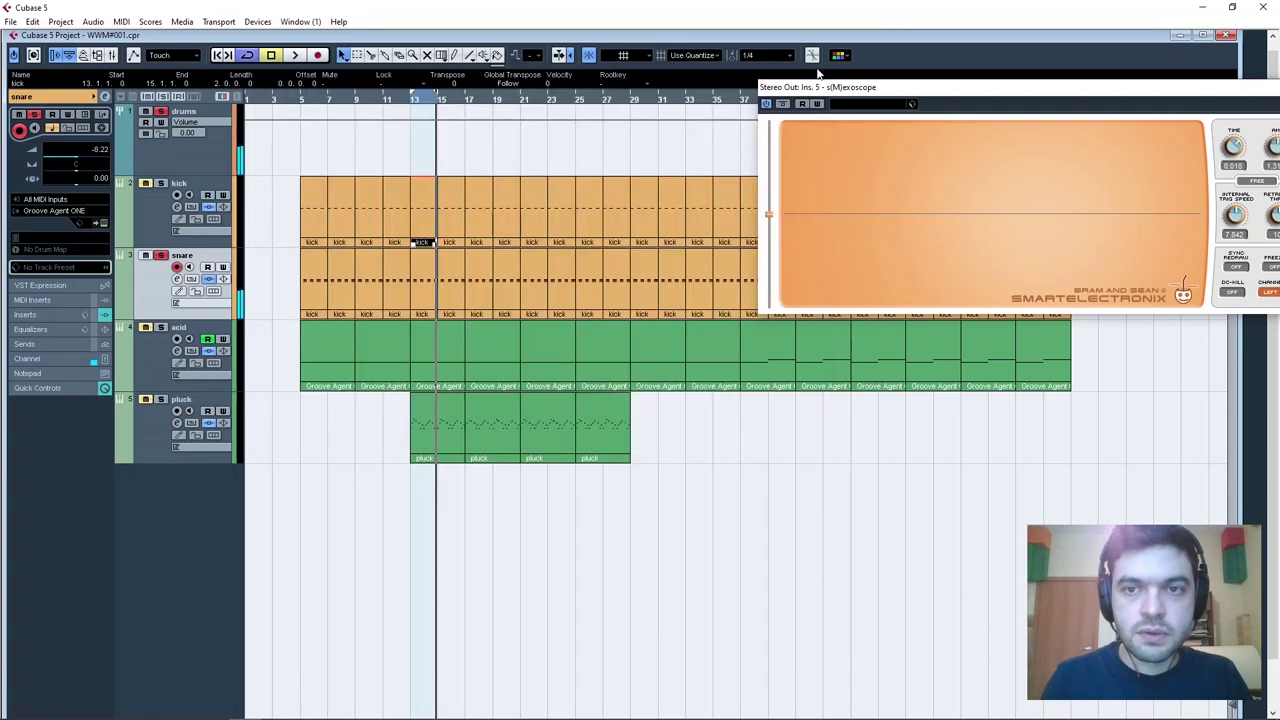
Move the snare track's API-550B insert down to slot 4 and load CamelCrusher into slot 3.
{"action": "left_click", "coordinate": [30, 315]}
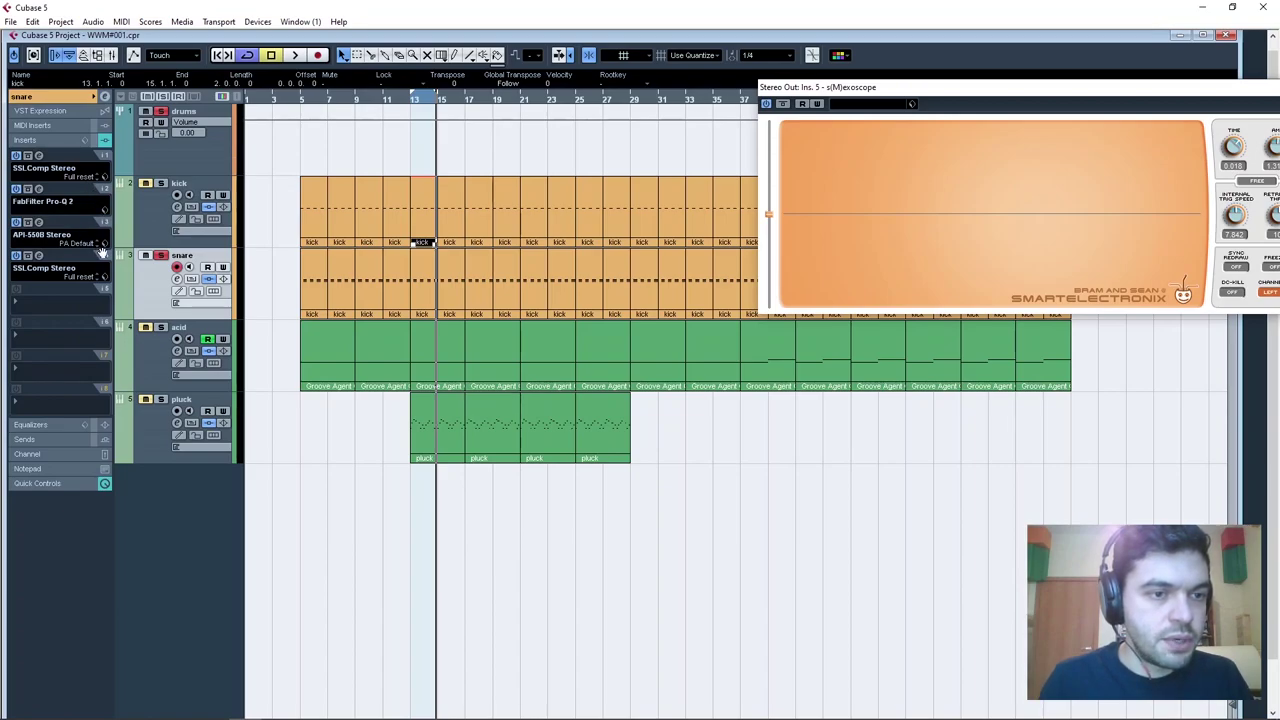
{"action": "left_click_drag", "start_coordinate": [93, 297], "coordinate": [93, 268]}
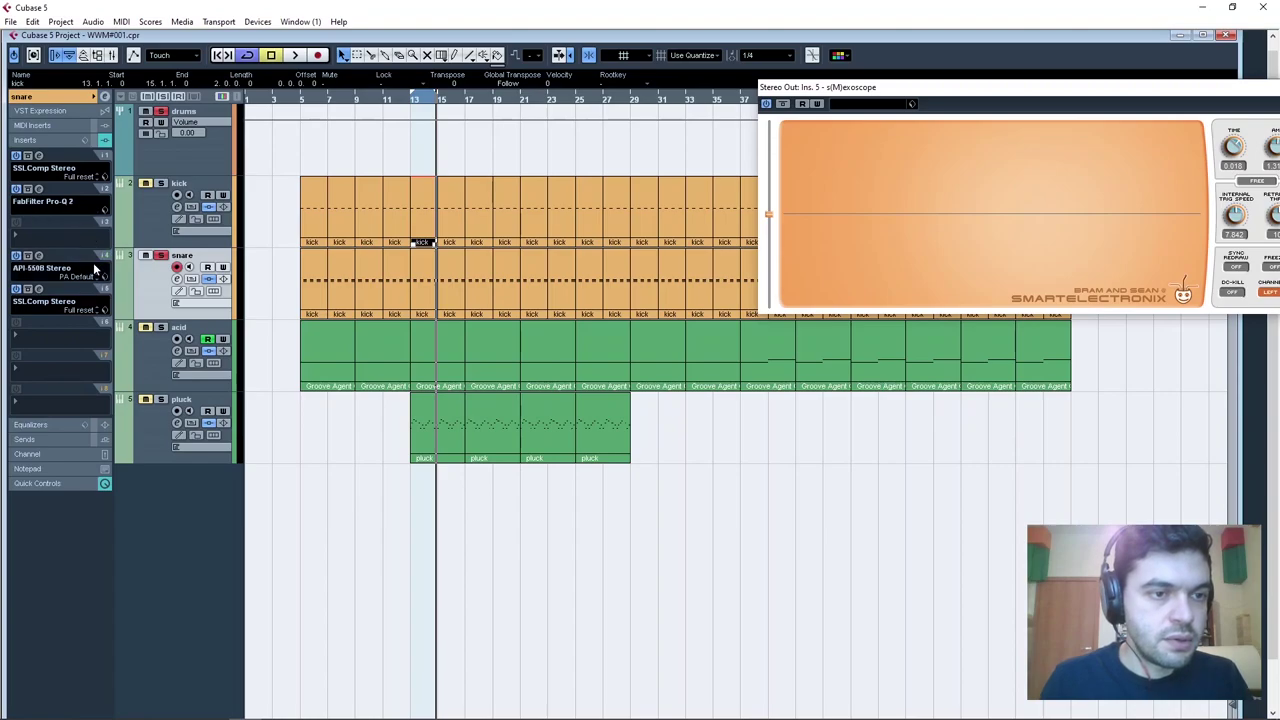
{"action": "left_click", "coordinate": [52, 239]}
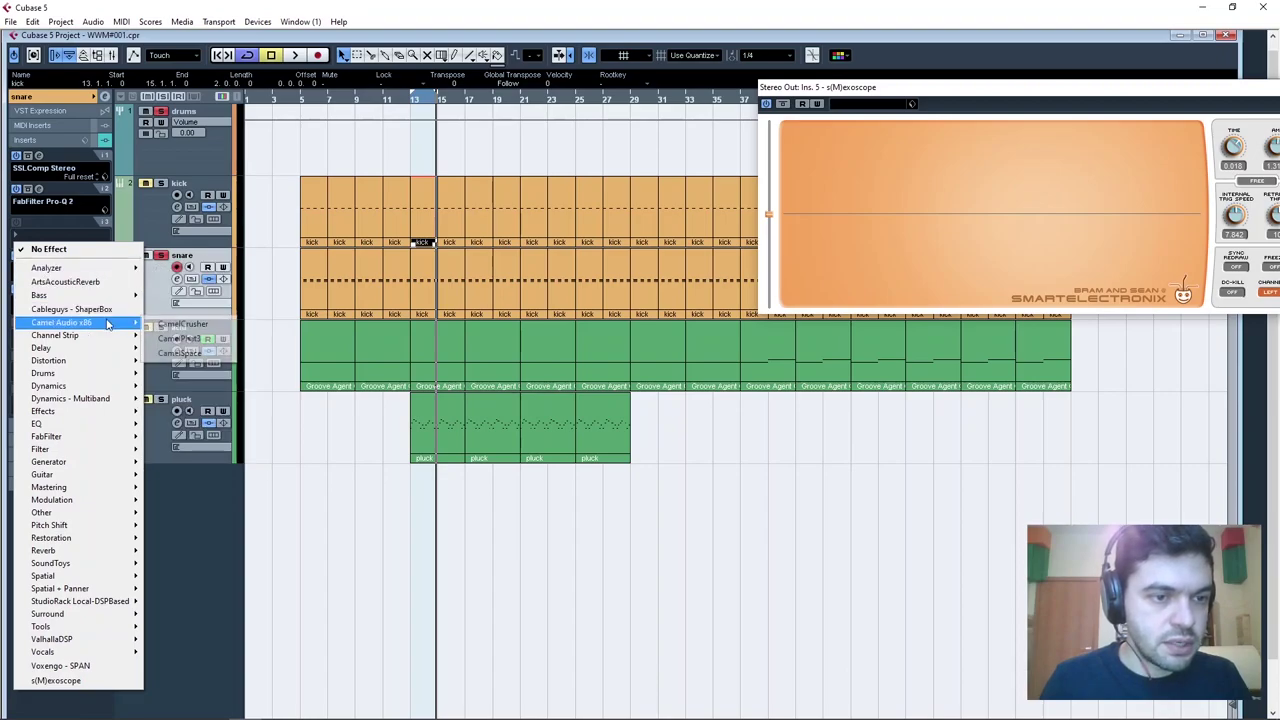
{"action": "left_click", "coordinate": [165, 323]}
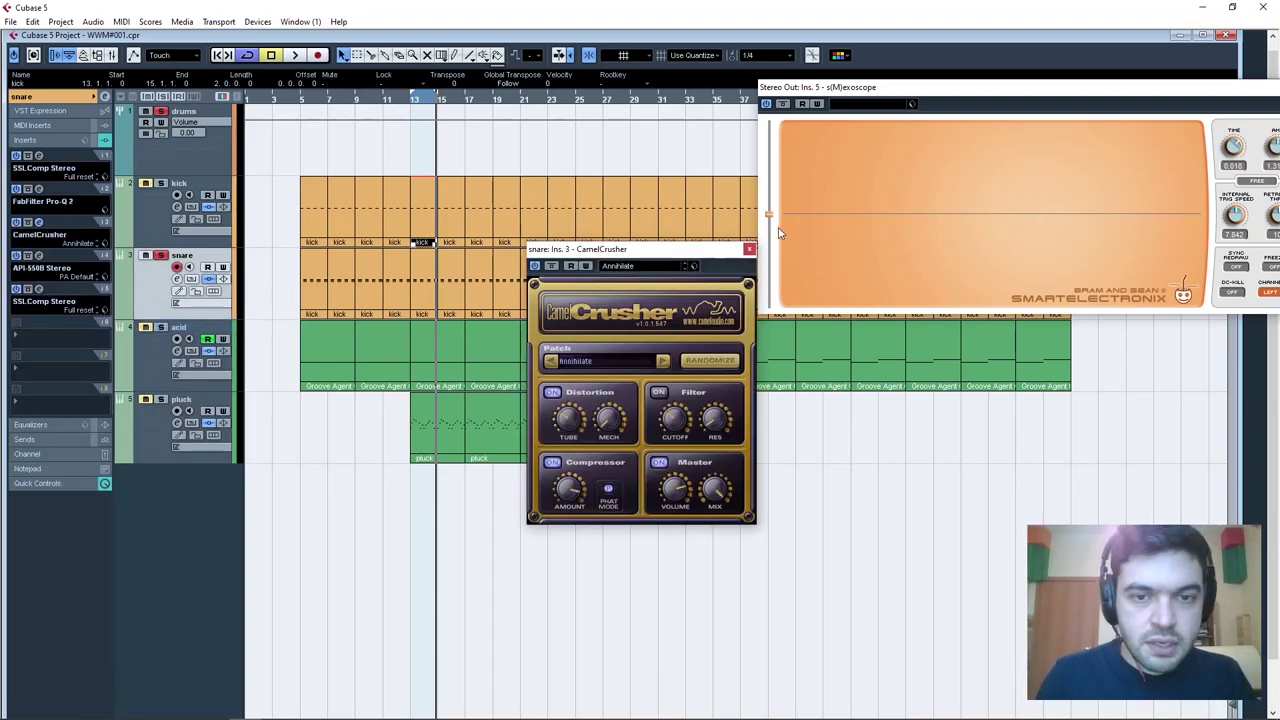
Move the CamelCrusher window higher and compare the snare with CamelCrusher bypassed and active during playback.
{"action": "left_click_drag", "start_coordinate": [641, 253], "coordinate": [548, 160]}
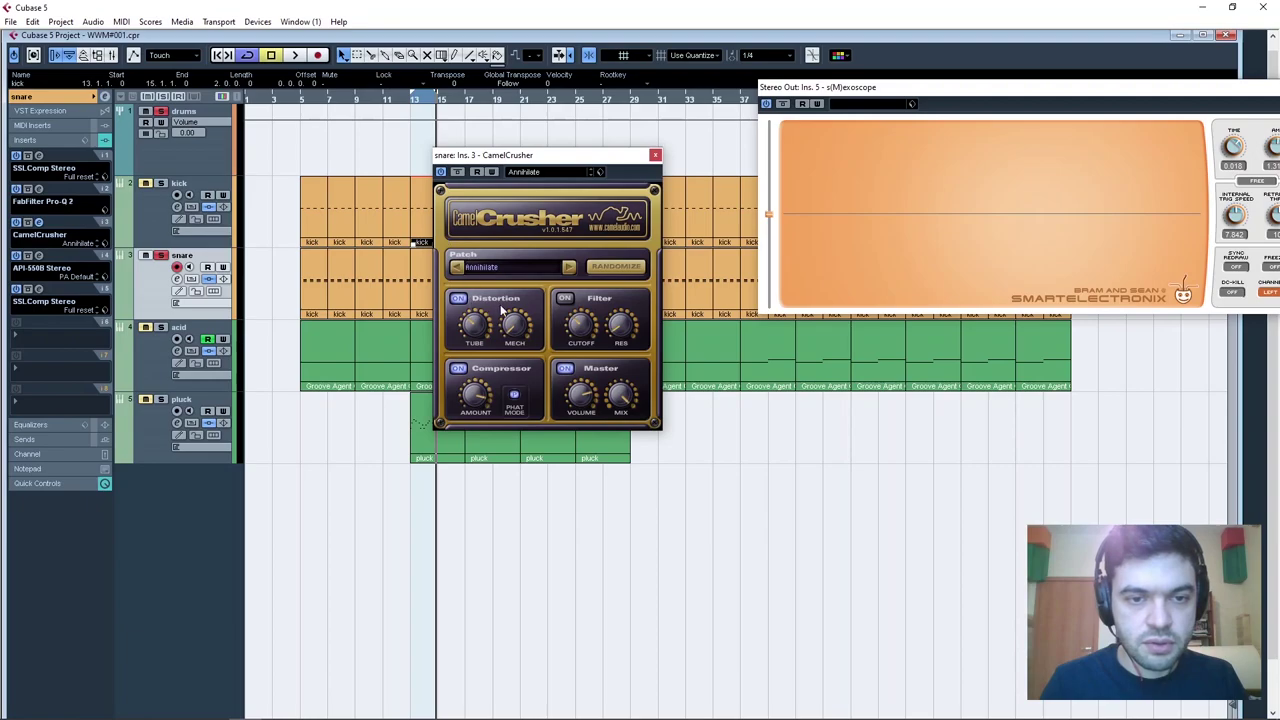
{"action": "left_click_drag", "start_coordinate": [514, 165], "coordinate": [537, 127]}
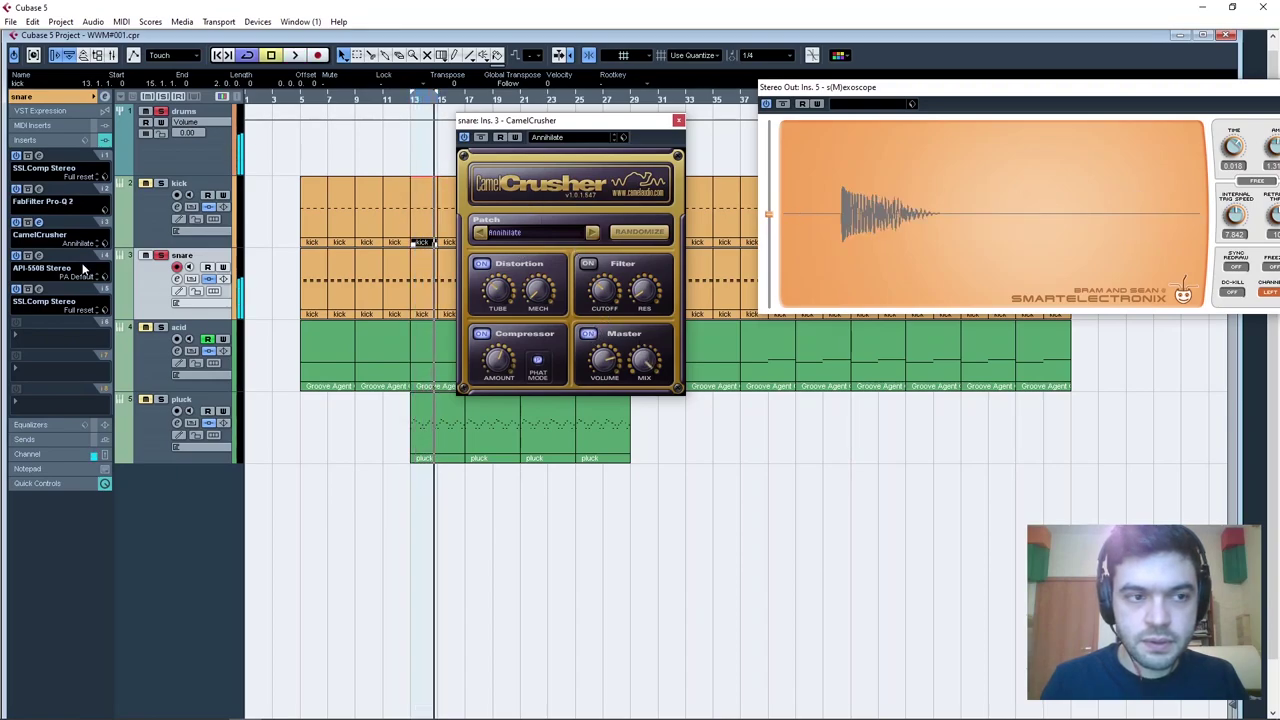
{"action": "left_click", "coordinate": [16, 229]}
{"action": "key", "text": "space"}
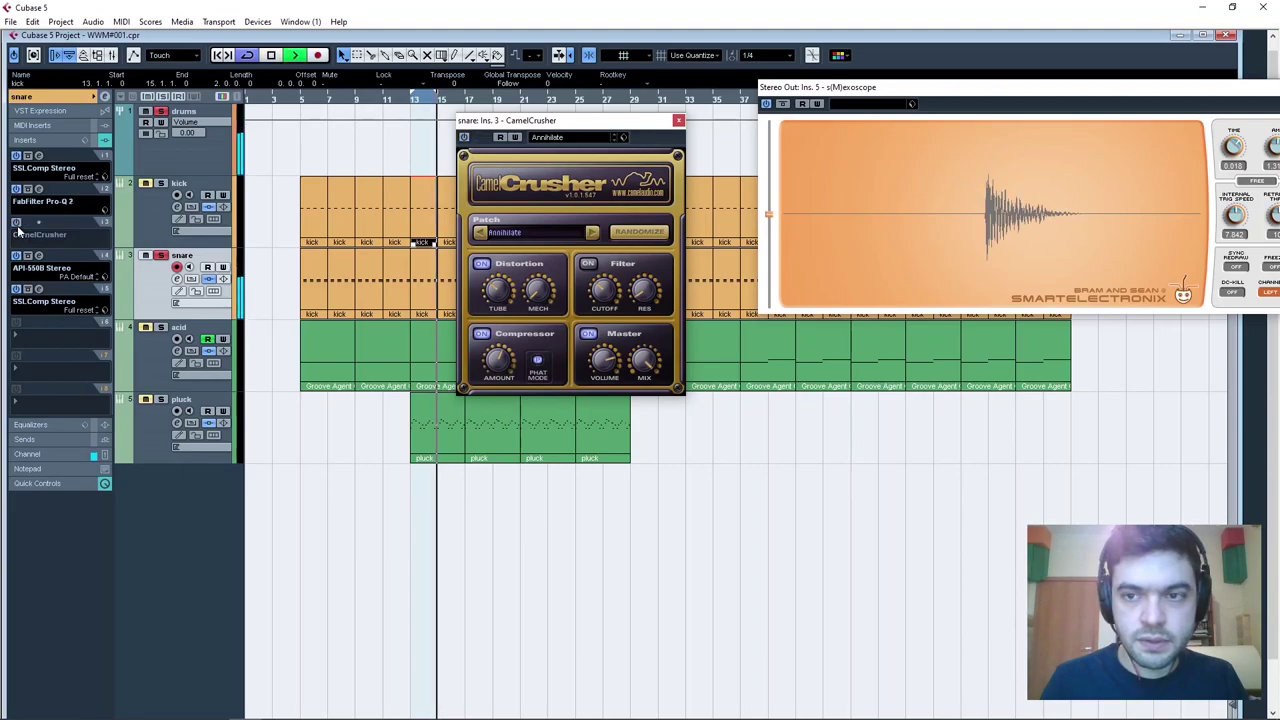
{"action": "left_click", "coordinate": [17, 230]}
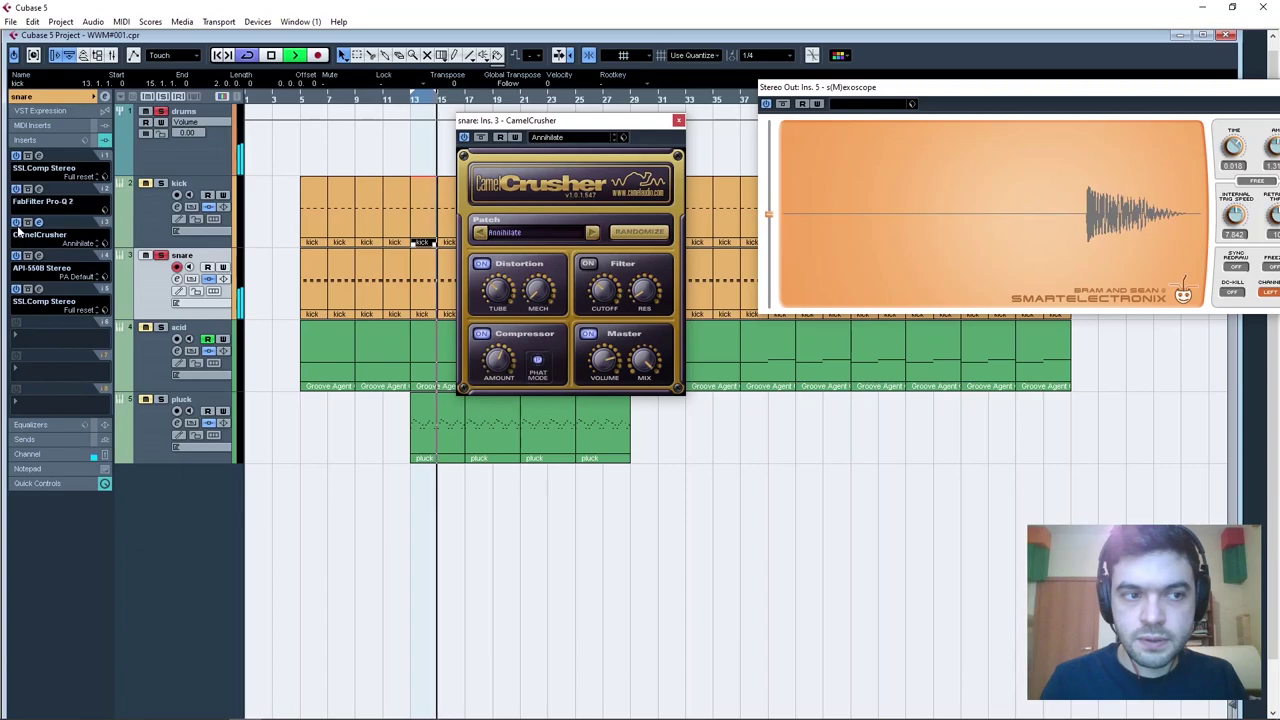
{"action": "key", "text": "space"}
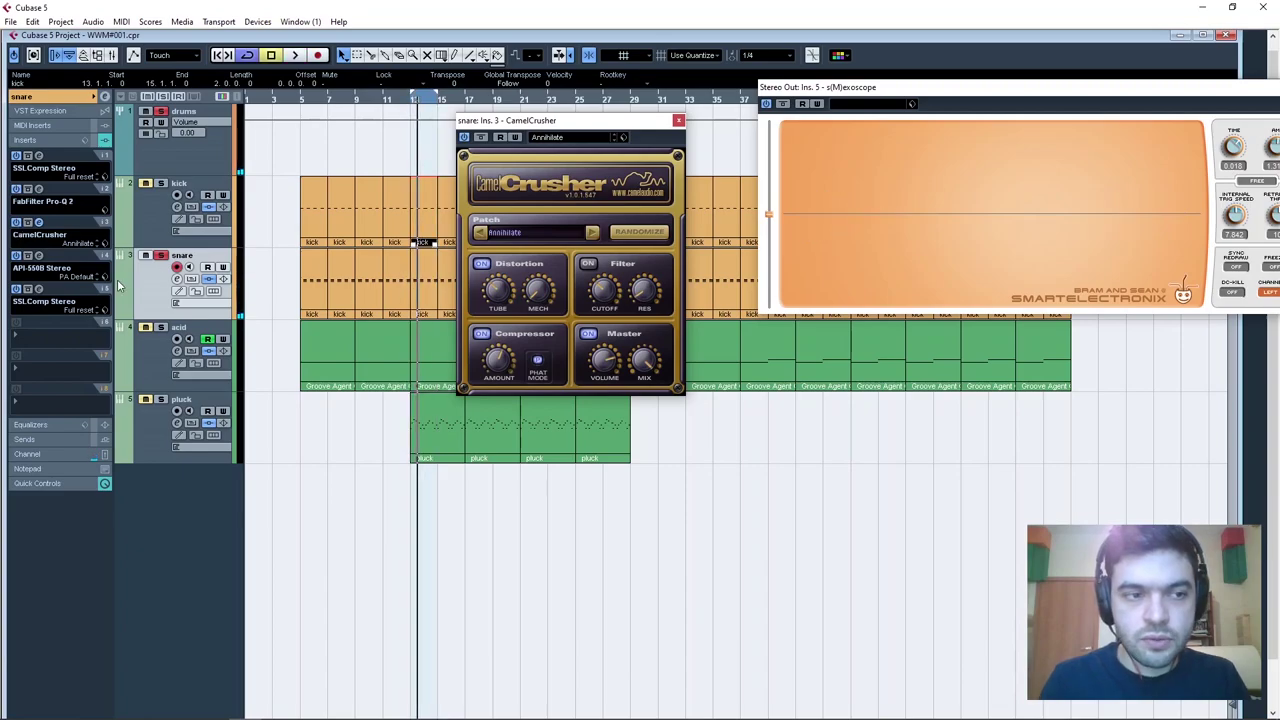
Play the loop and compare the snare with the API-550B insert switched off and back on.
{"action": "key", "text": "space"}
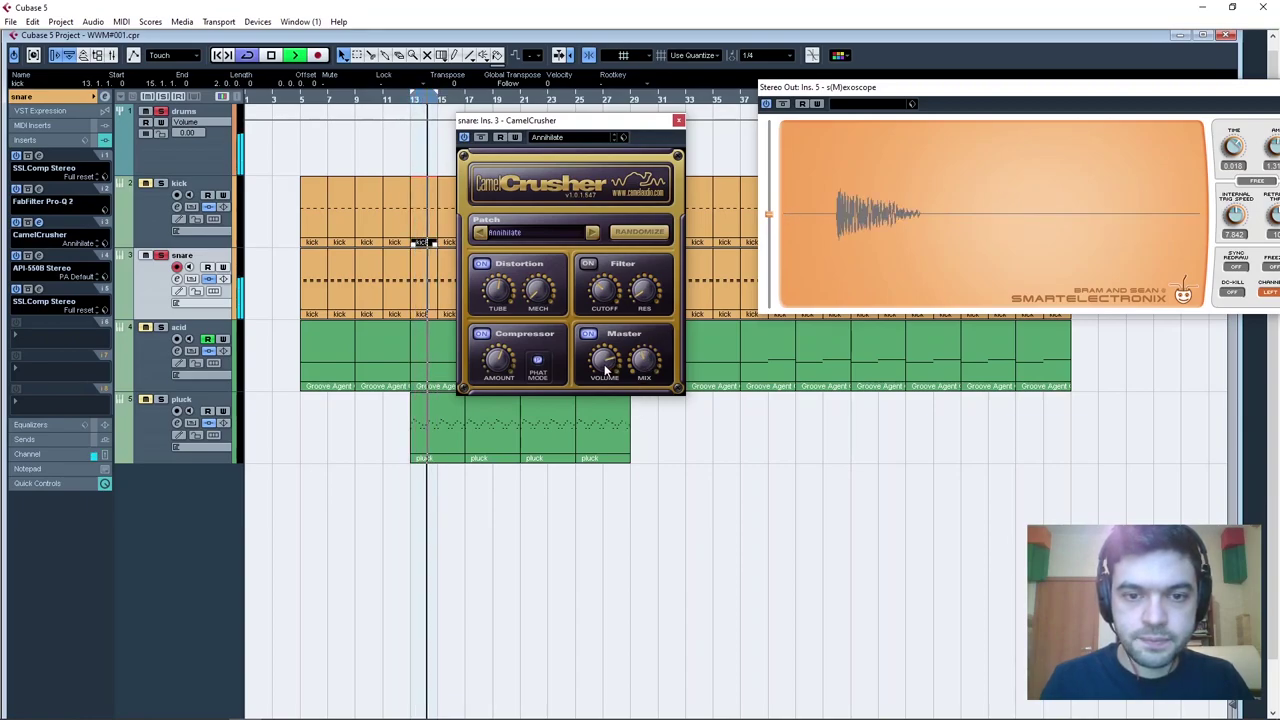
{"action": "left_click", "coordinate": [16, 256]}
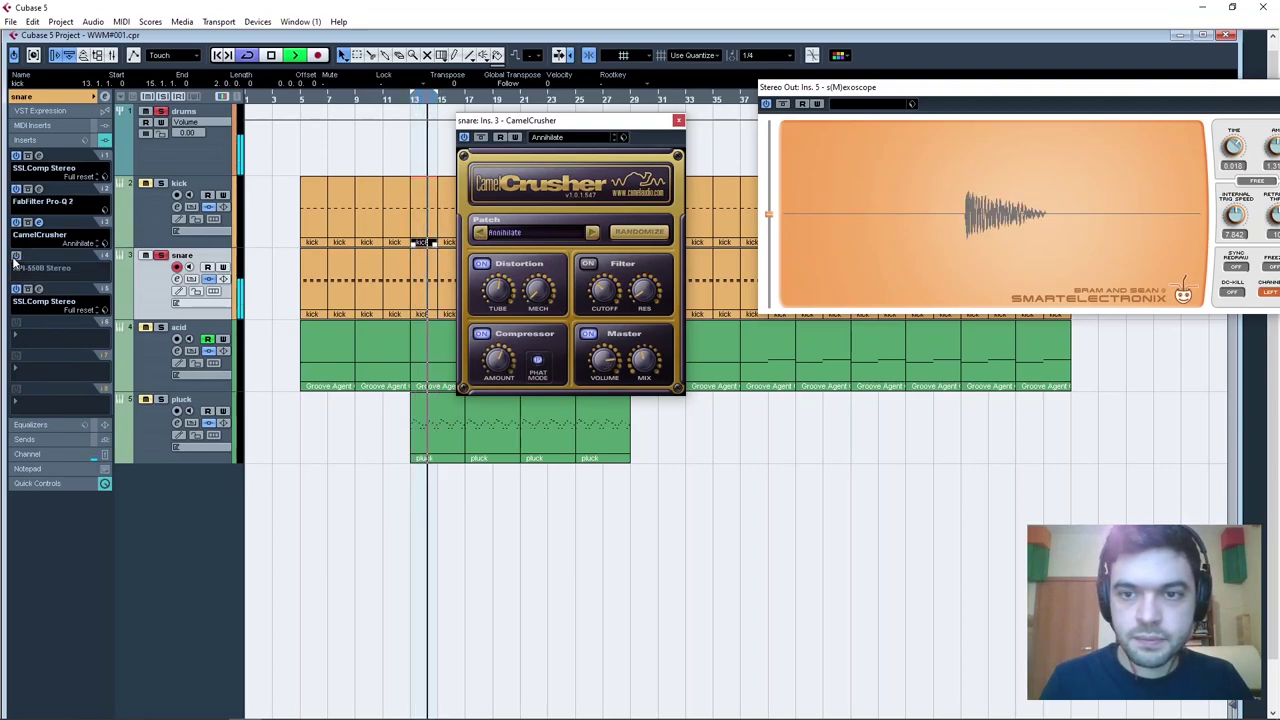
{"action": "left_click", "coordinate": [16, 256]}
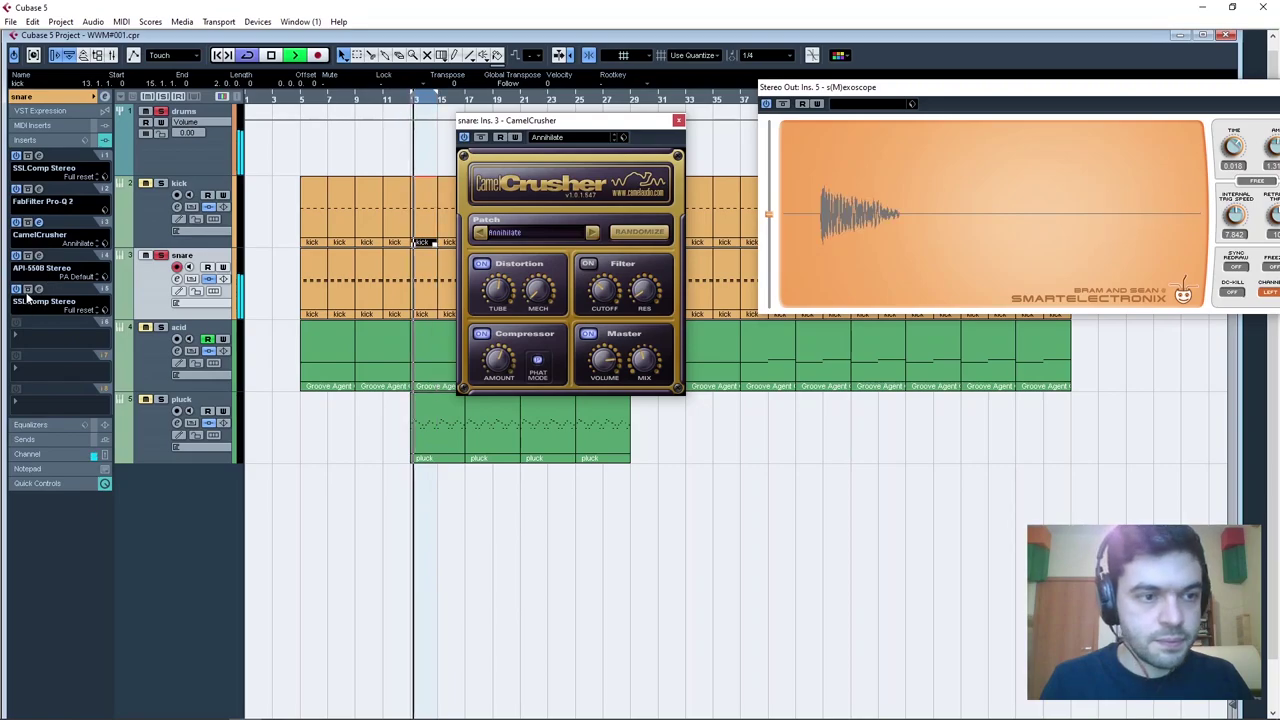
Open the snare's slot 5 SSLComp beside CamelCrusher and compare the sound with CamelCrusher bypassed and active.
{"action": "left_click", "coordinate": [39, 289]}
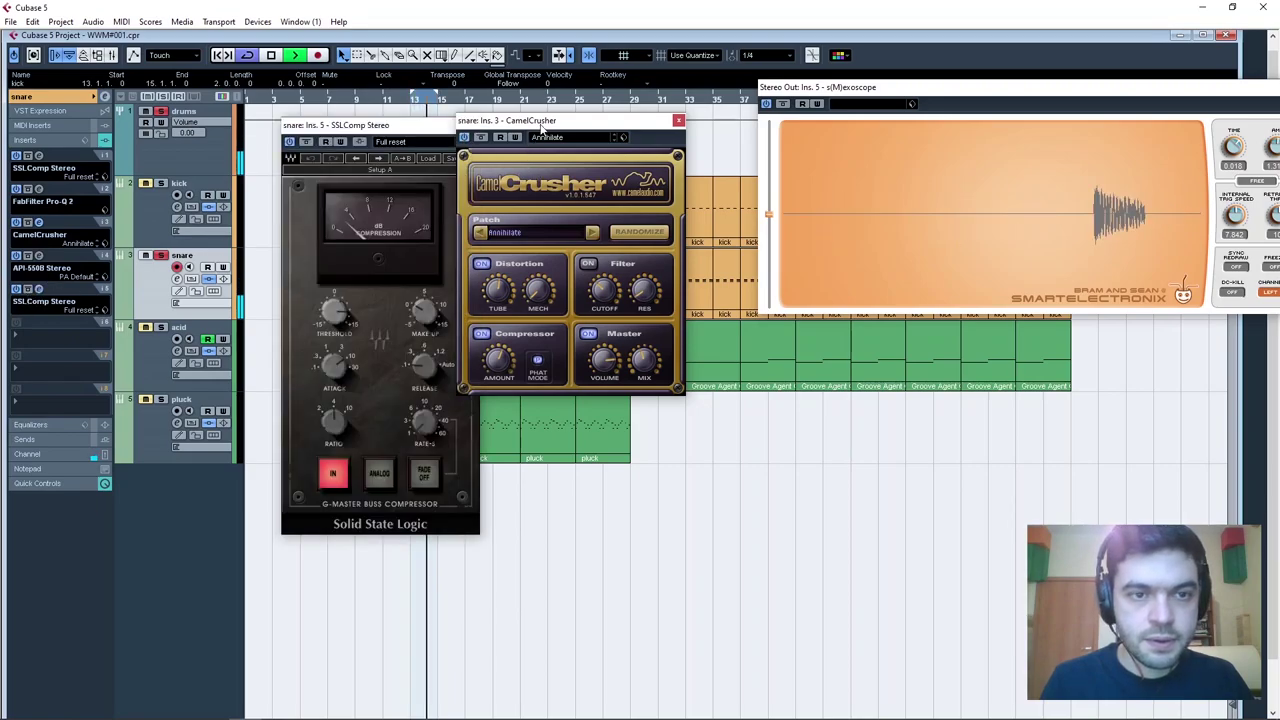
{"action": "left_click_drag", "start_coordinate": [536, 122], "coordinate": [597, 112]}
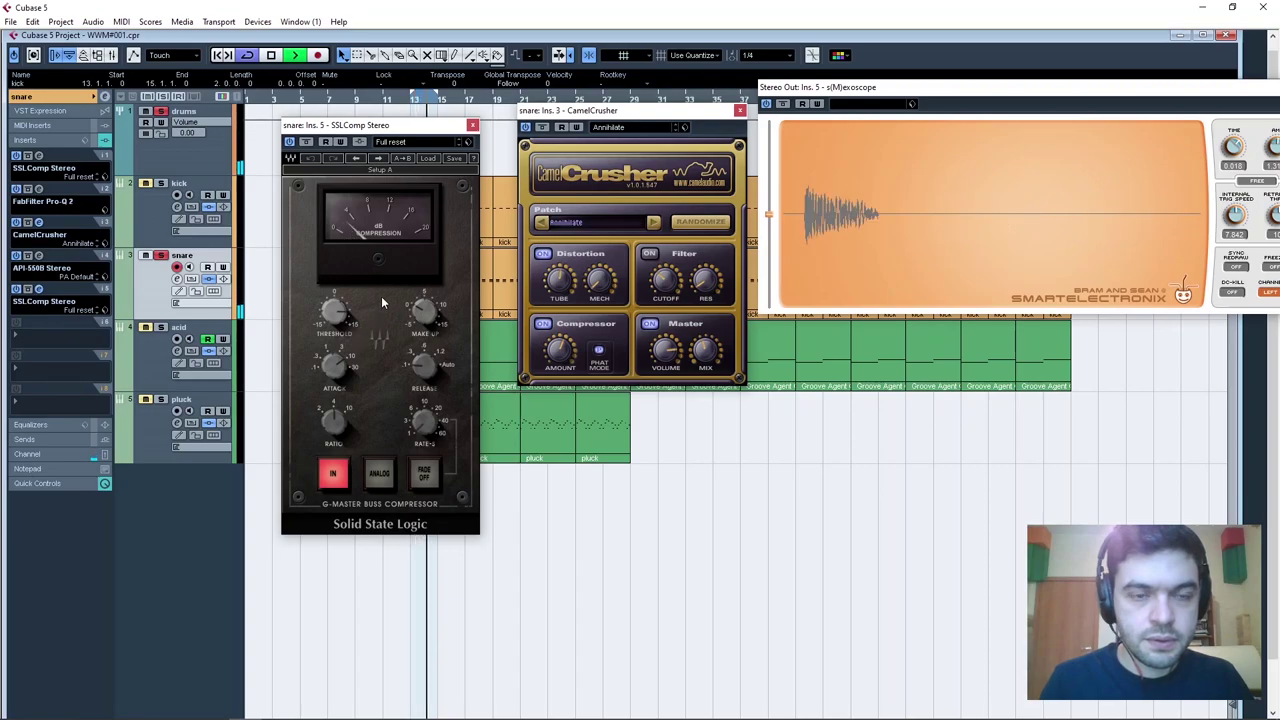
{"action": "left_click", "coordinate": [16, 222]}
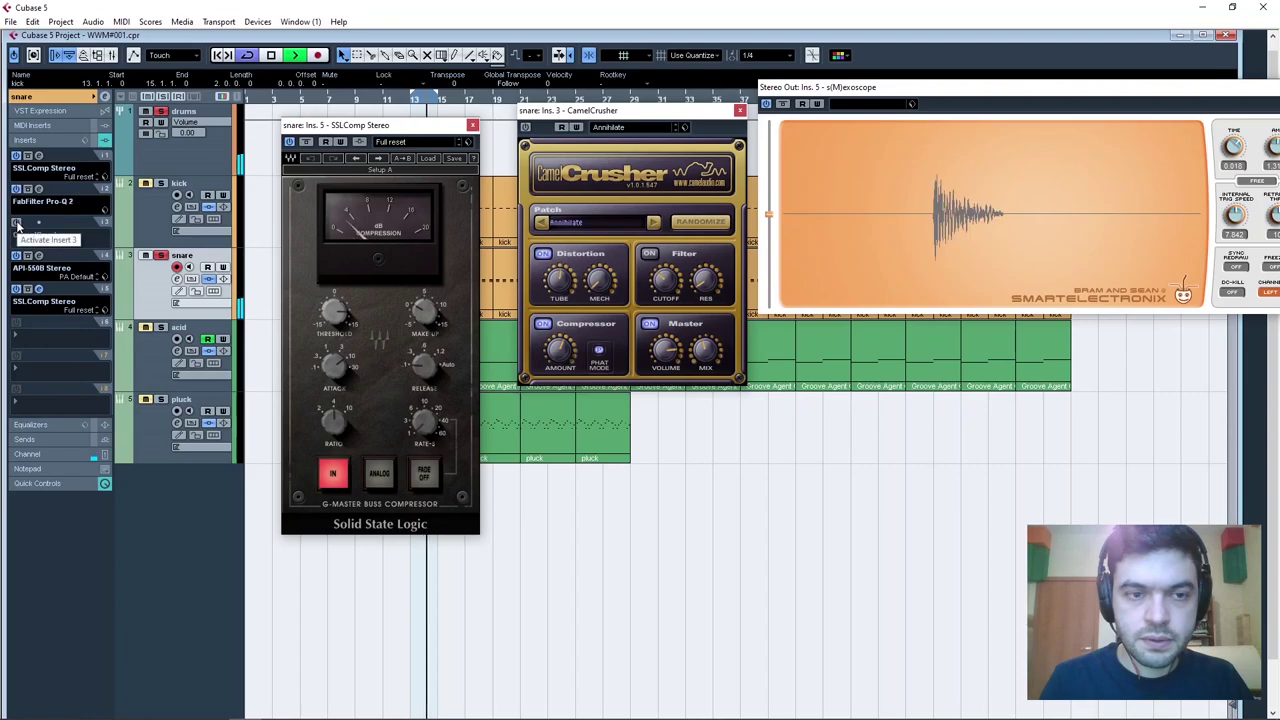
{"action": "left_click", "coordinate": [16, 222]}
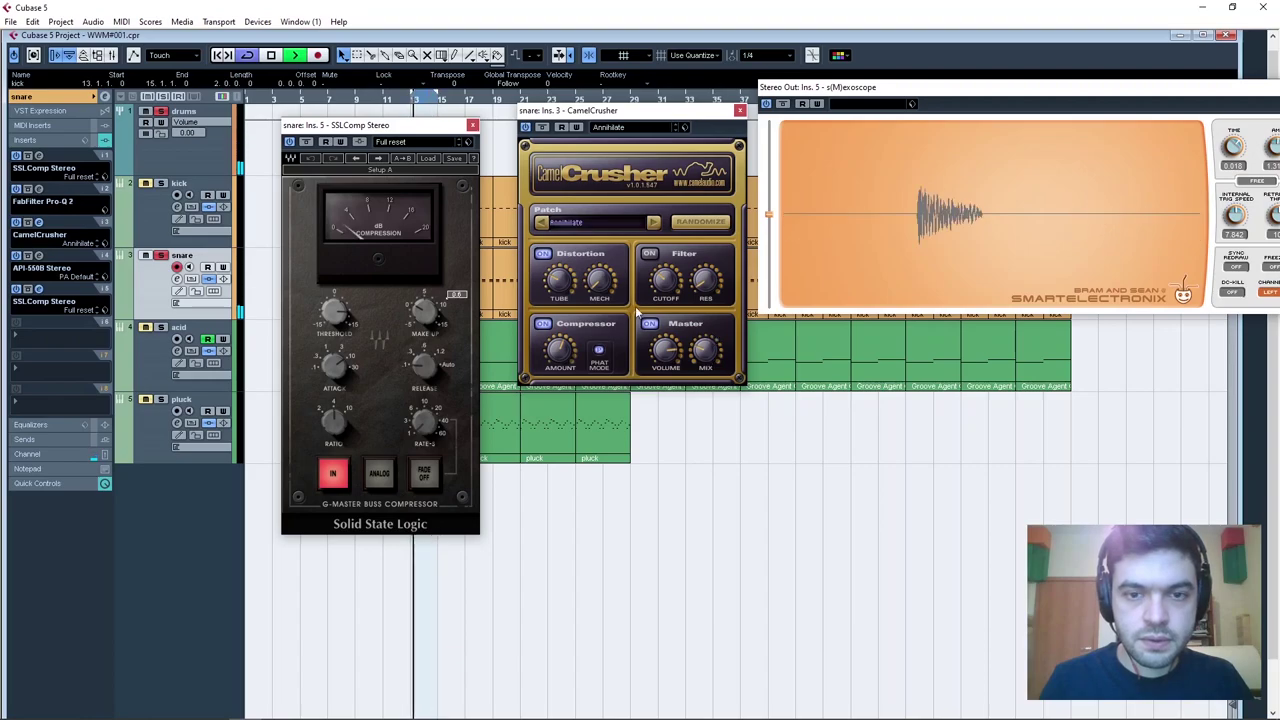
{"action": "left_click", "coordinate": [16, 223]}
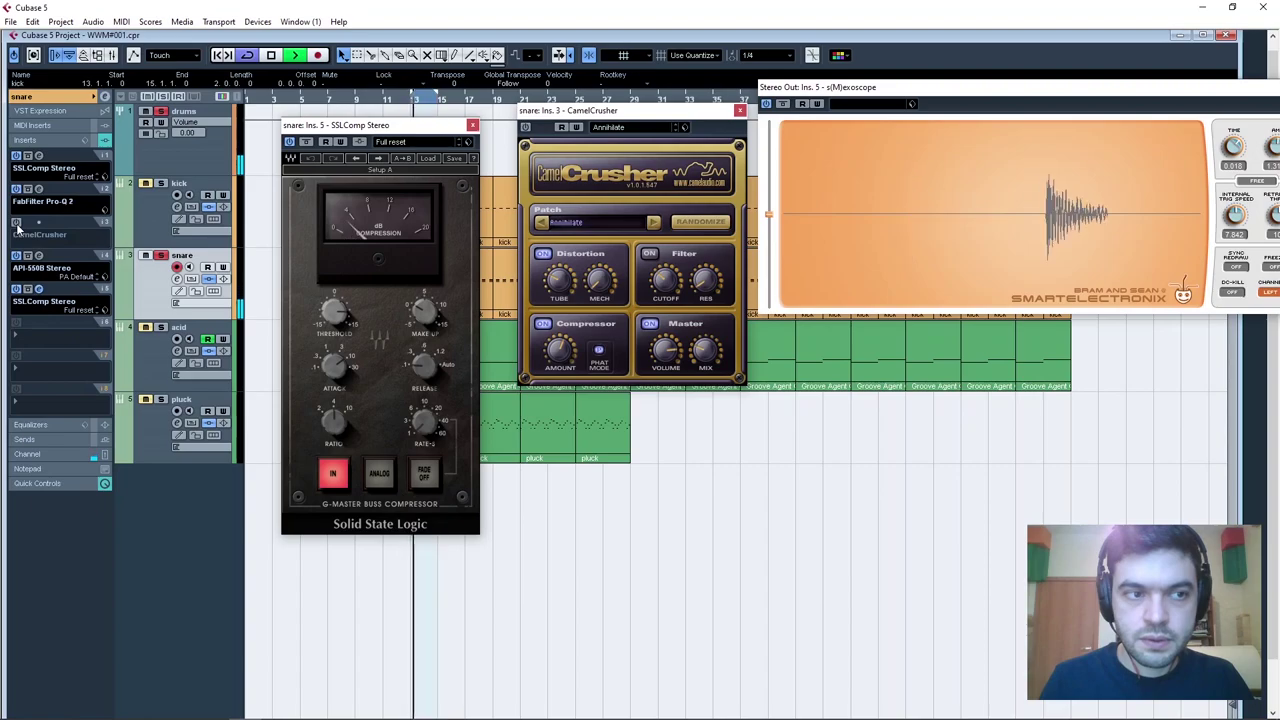
{"action": "left_click", "coordinate": [16, 223]}
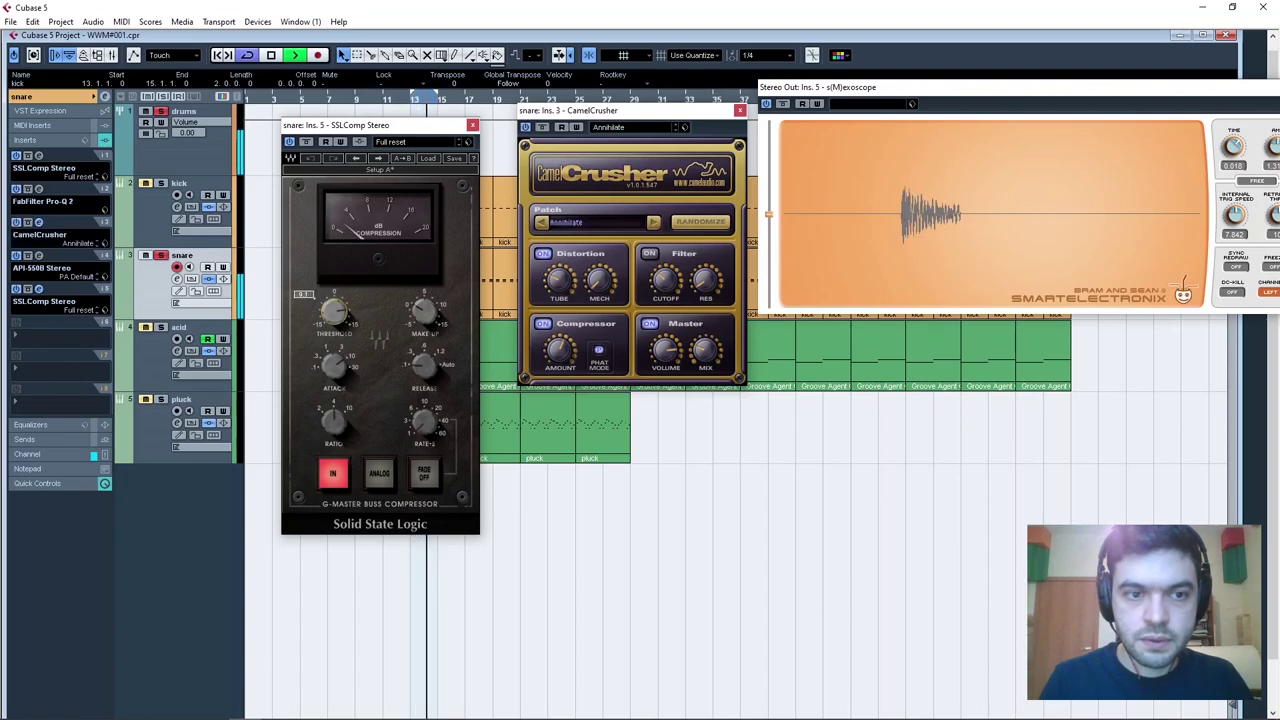
Adjust the slot 5 SSLComp threshold and recheck the snare with CamelCrusher bypassed and active.
{"action": "left_click_drag", "start_coordinate": [432, 315], "coordinate": [457, 294]}
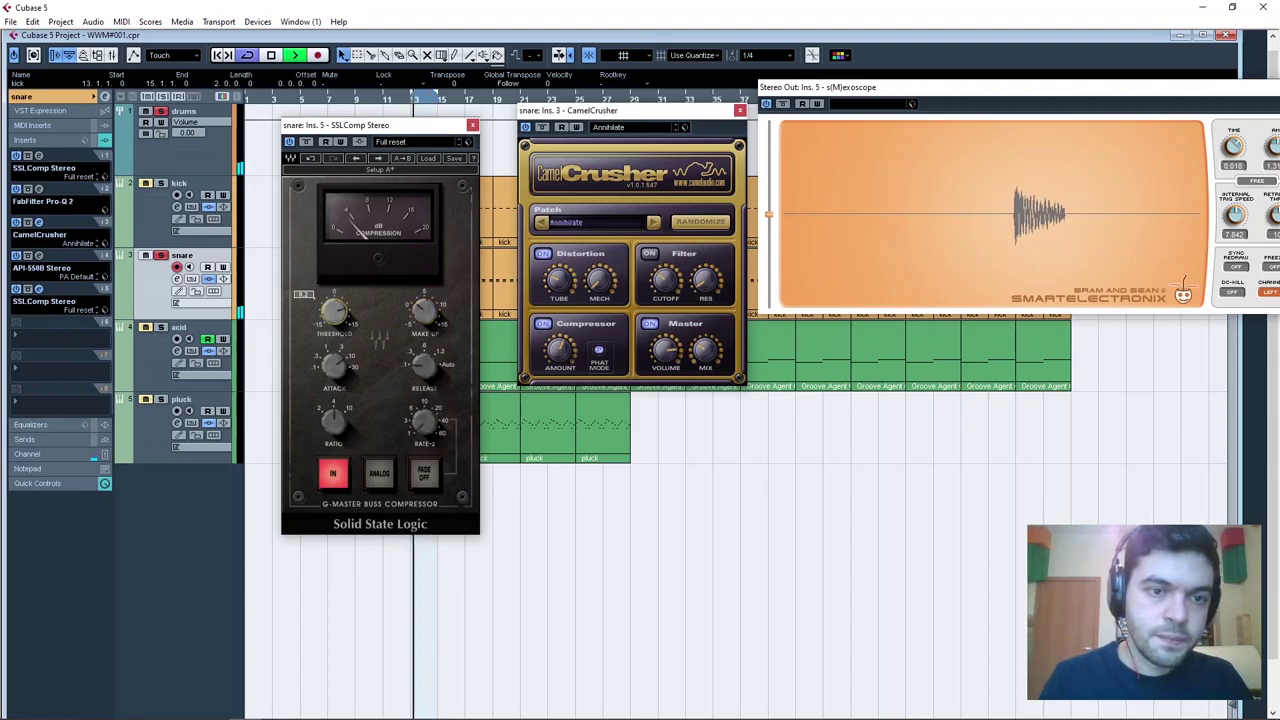
{"action": "left_click", "coordinate": [15, 222]}
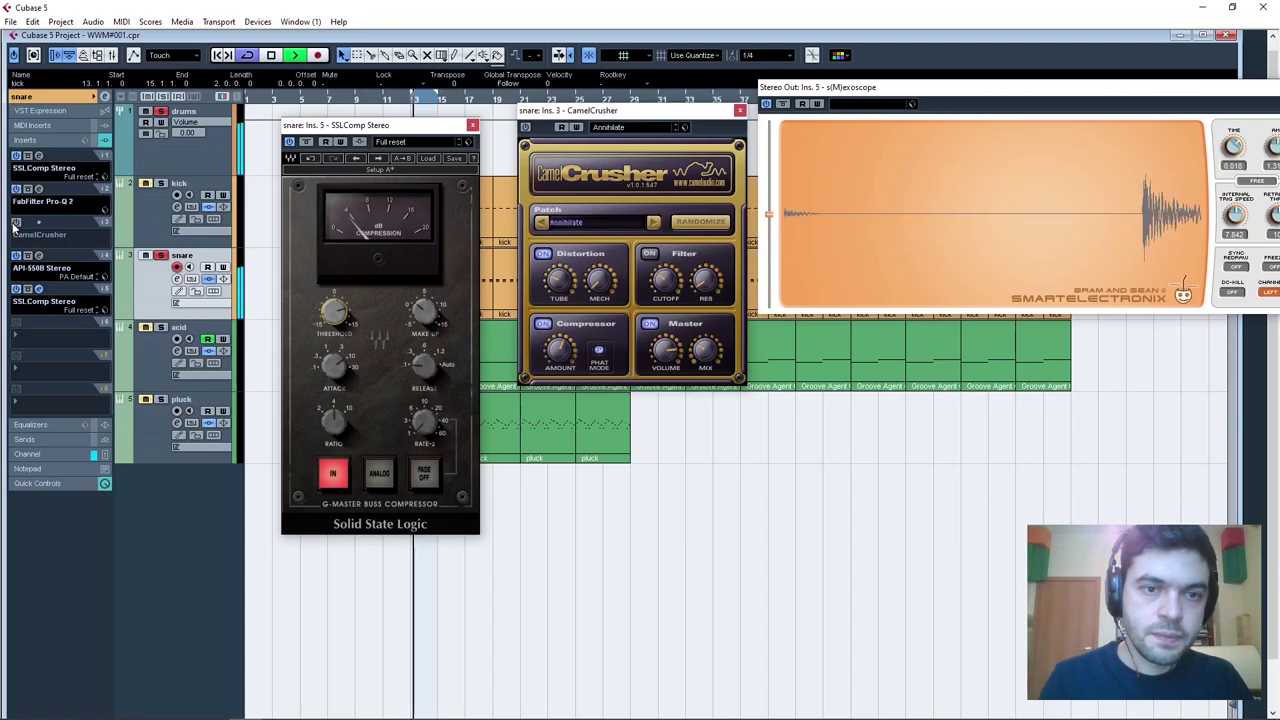
{"action": "left_click", "coordinate": [15, 222]}
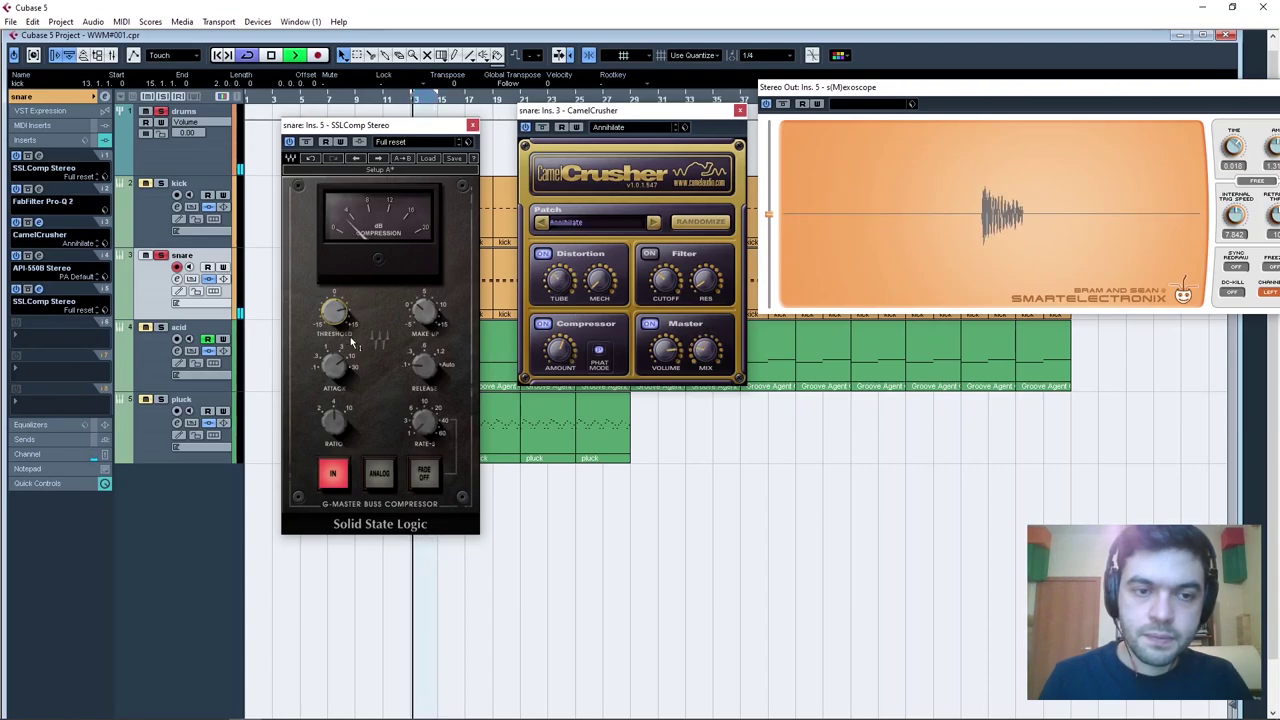
{"action": "key", "text": "space"}
Audition the full mix with the drum solos off and close the SSLComp and CamelCrusher windows.
{"action": "left_click_drag", "start_coordinate": [418, 132], "coordinate": [413, 339]}
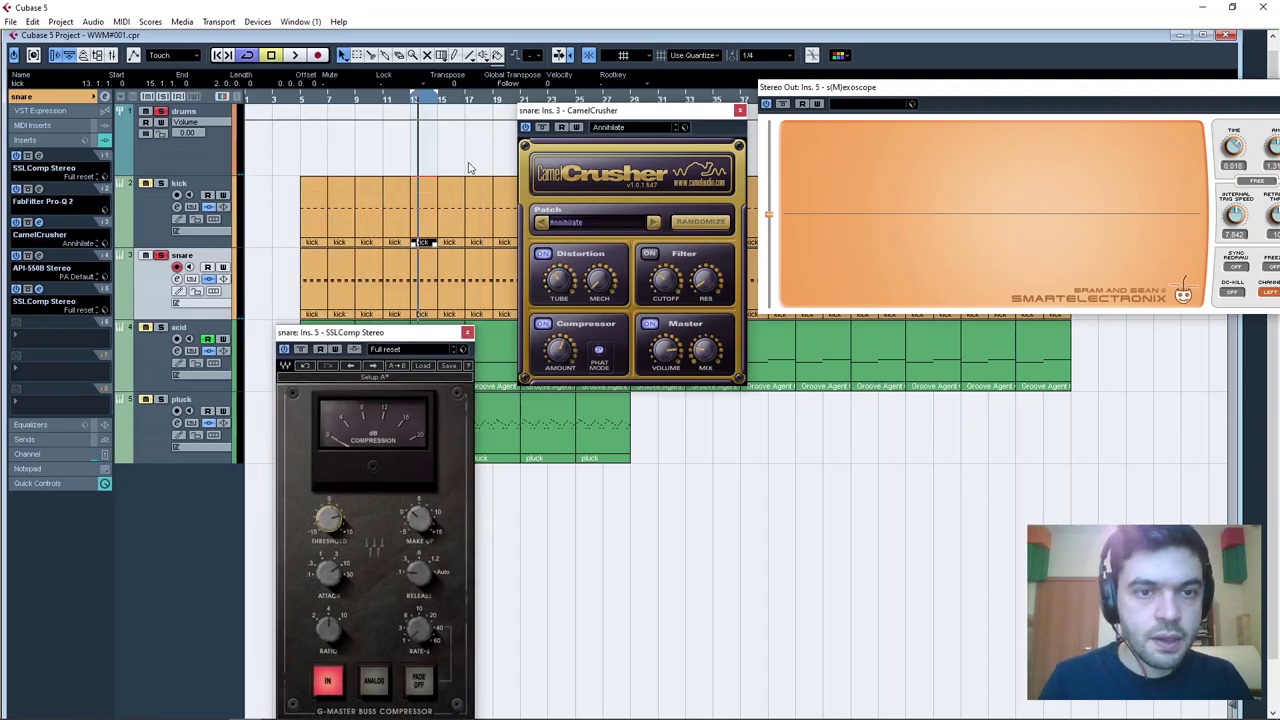
{"action": "key", "text": "space"}
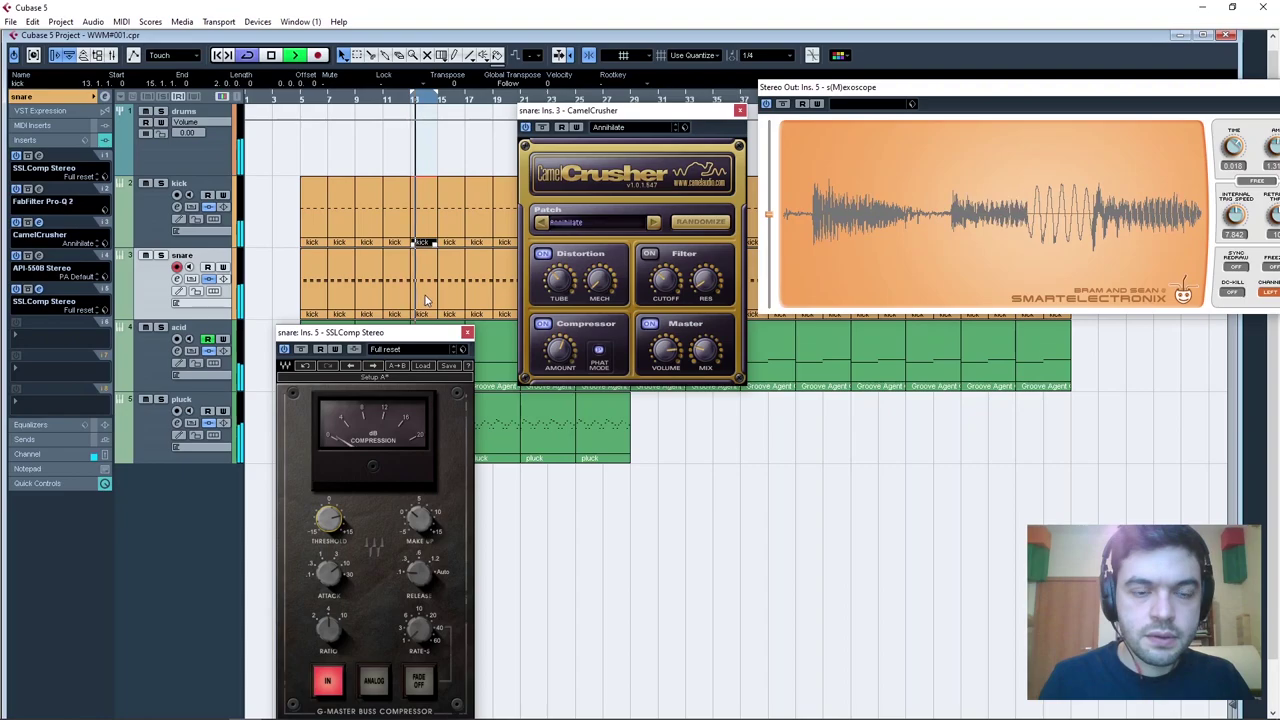
{"action": "left_click_drag", "start_coordinate": [420, 333], "coordinate": [448, 200]}
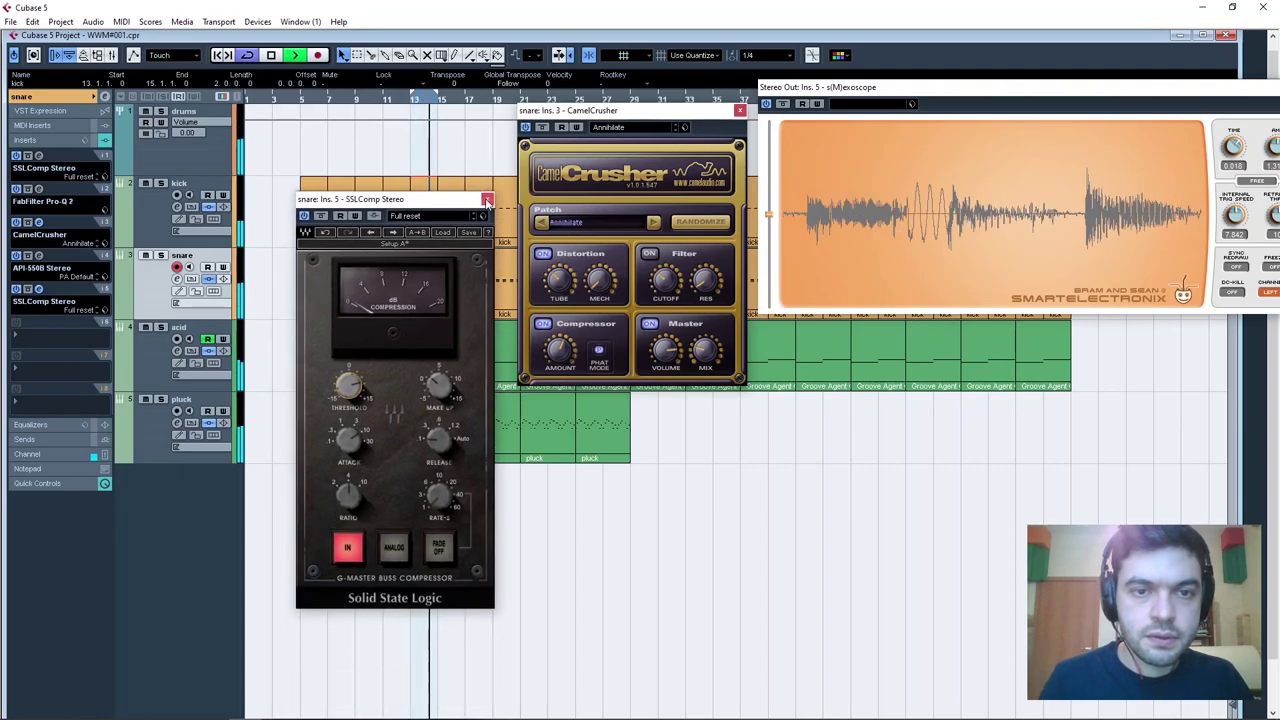
{"action": "left_click", "coordinate": [495, 200]}
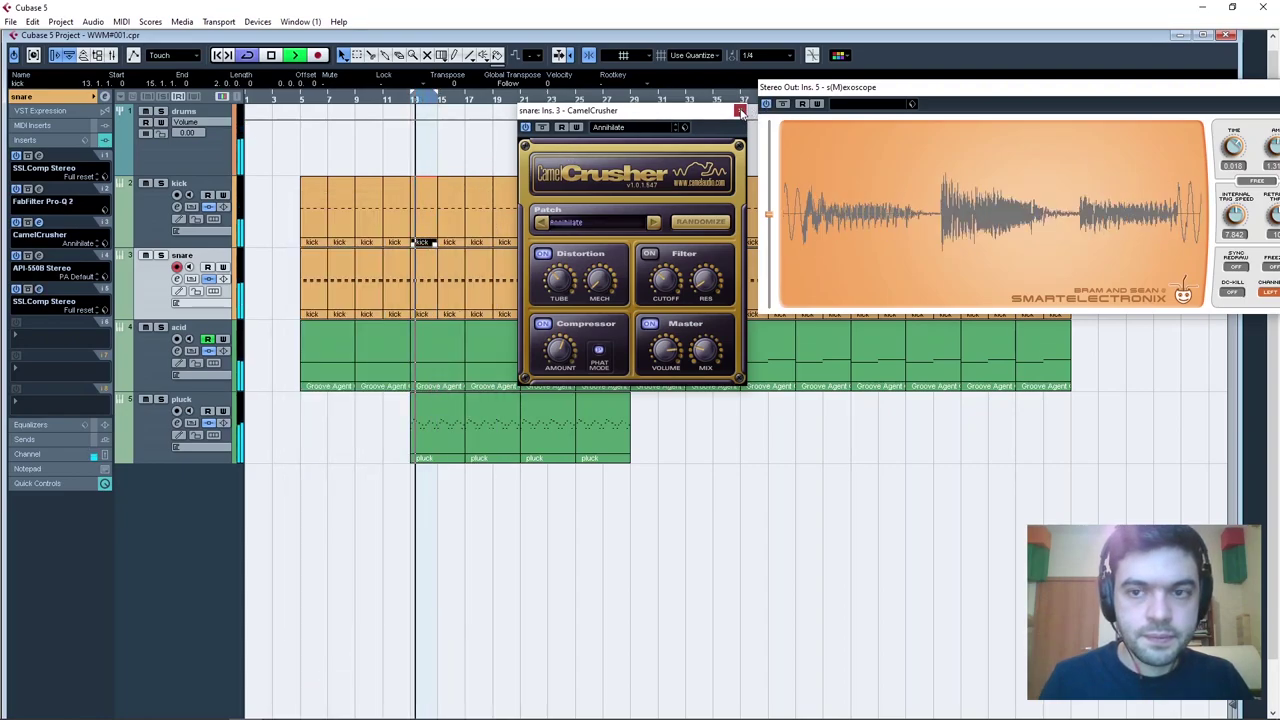
{"action": "left_click", "coordinate": [740, 111]}
{"action": "key", "text": "space"}
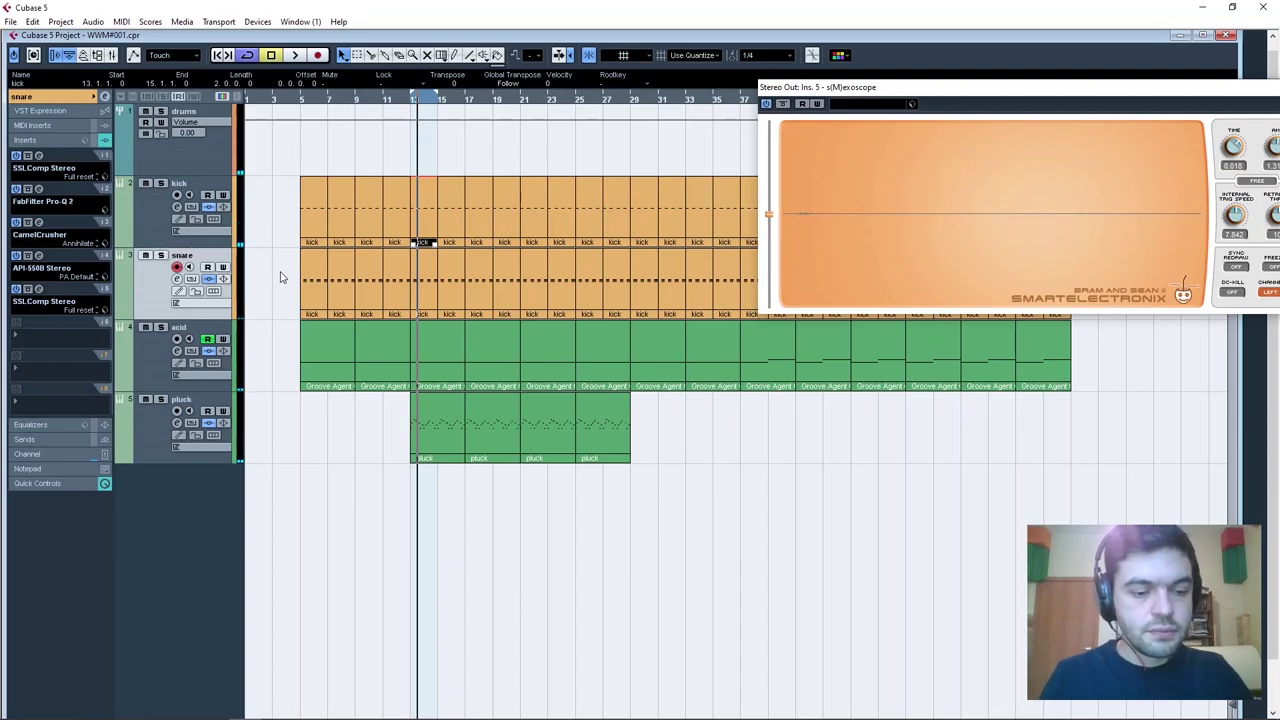
Check the channels in the Mixer during playback, solo the drums again and show the snare track's basic settings.
{"action": "key", "text": "F3"}
{"action": "key", "text": "space"}
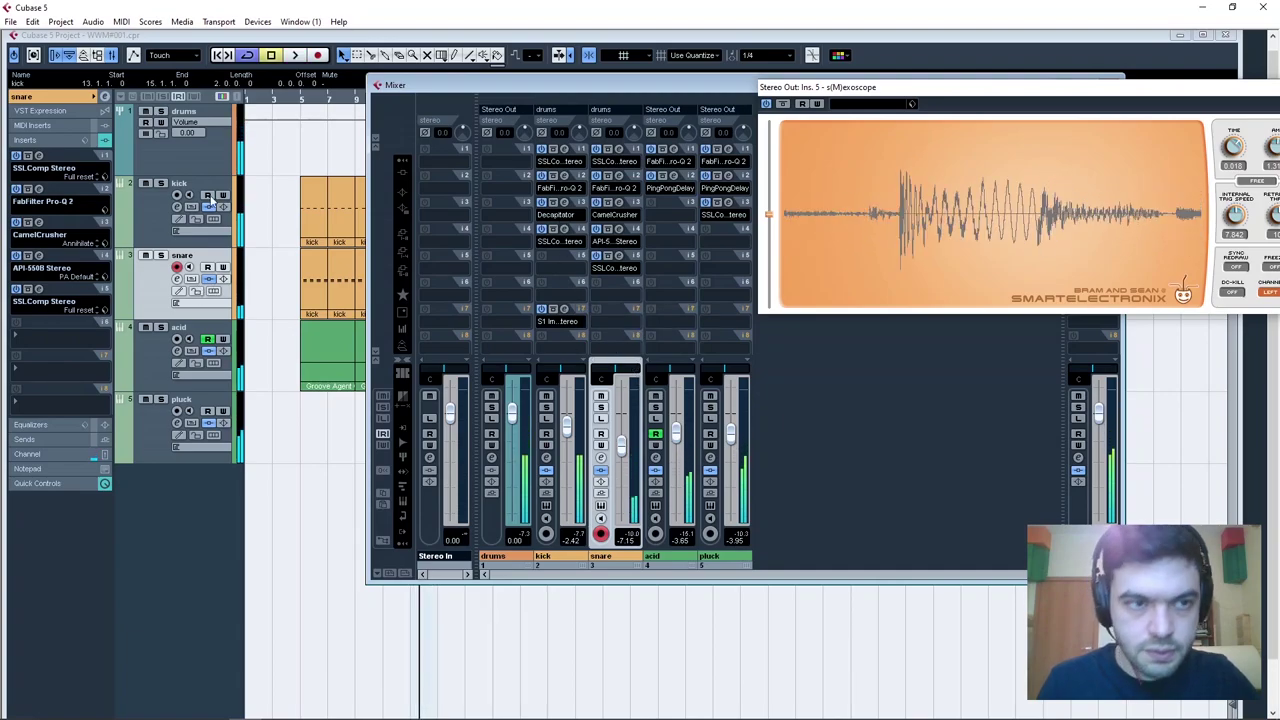
{"action": "key", "text": "F3"}
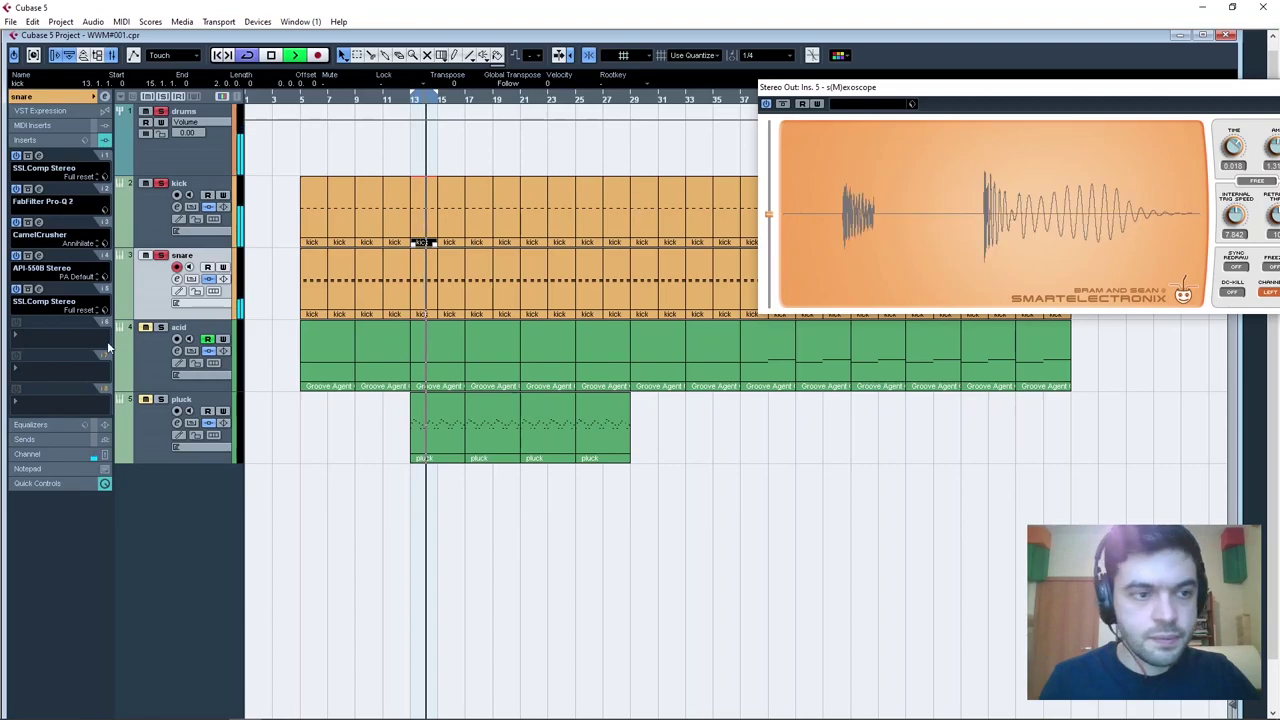
{"action": "left_click", "coordinate": [57, 97]}
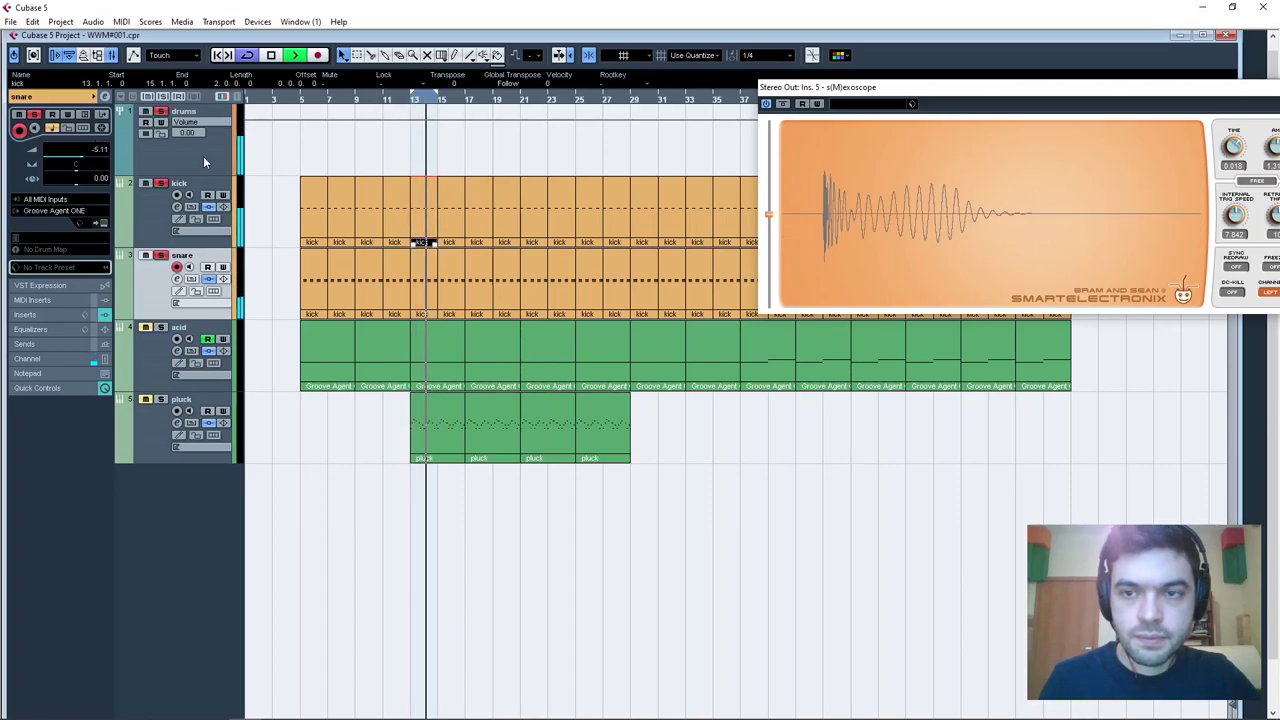
{"action": "key", "text": "space"}
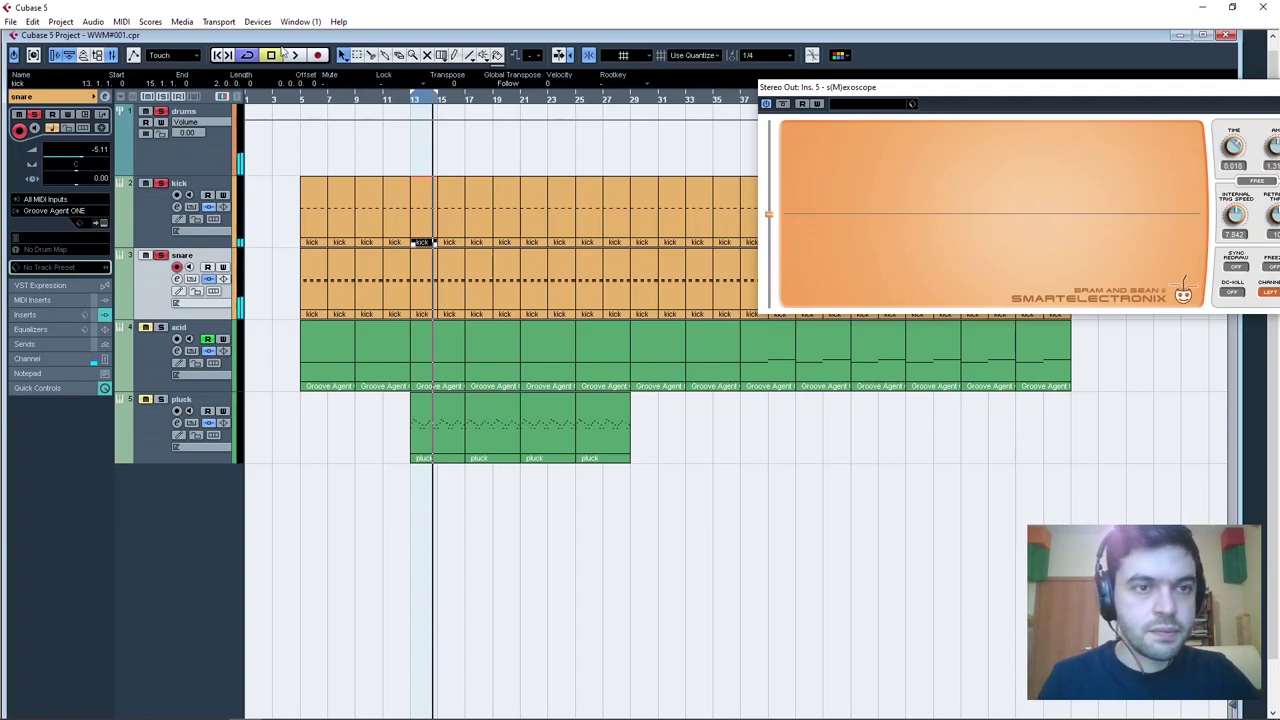
Add a stereo FX channel track with no effect and name it room.
{"action": "right_click", "coordinate": [178, 525]}
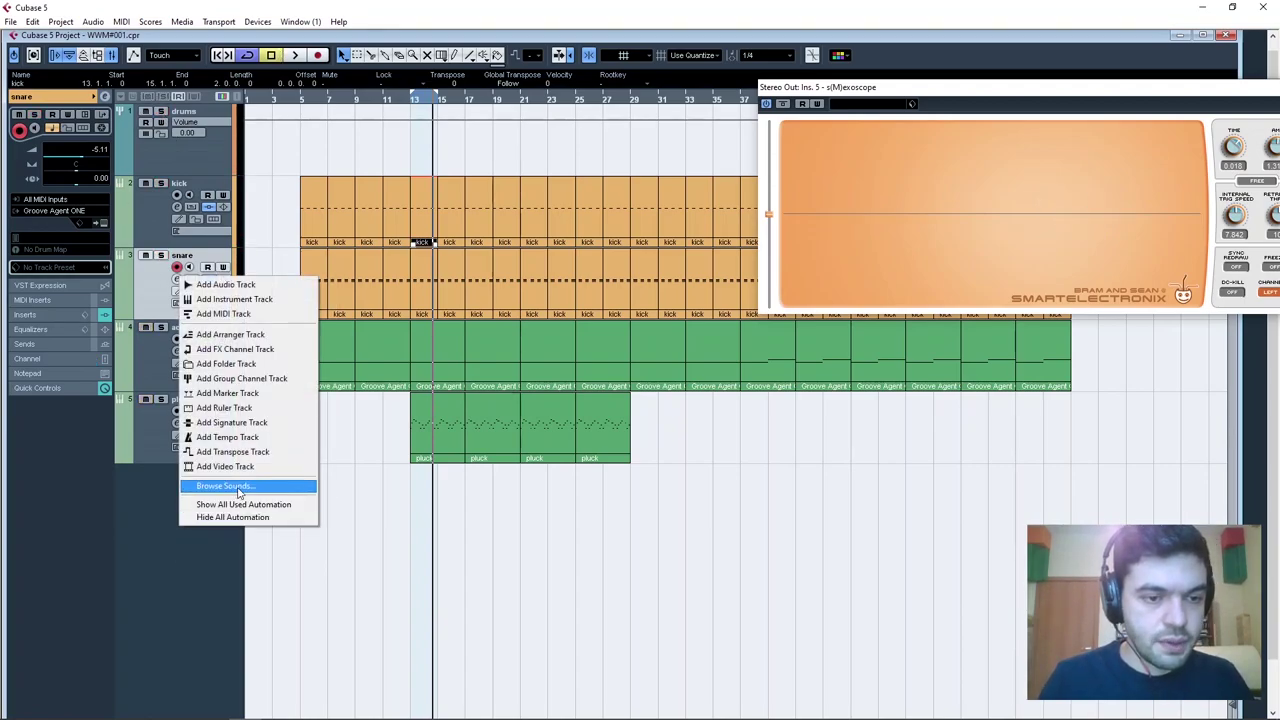
{"action": "left_click", "coordinate": [245, 349]}
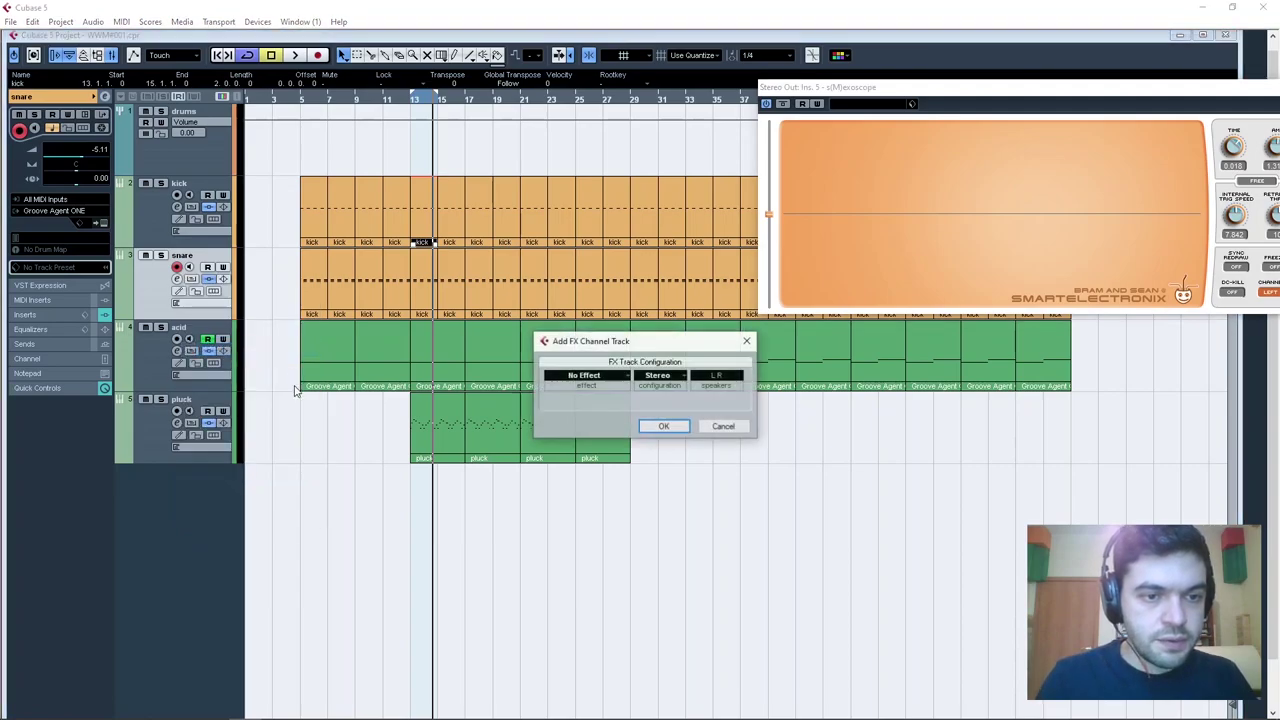
{"action": "left_click", "coordinate": [663, 426]}
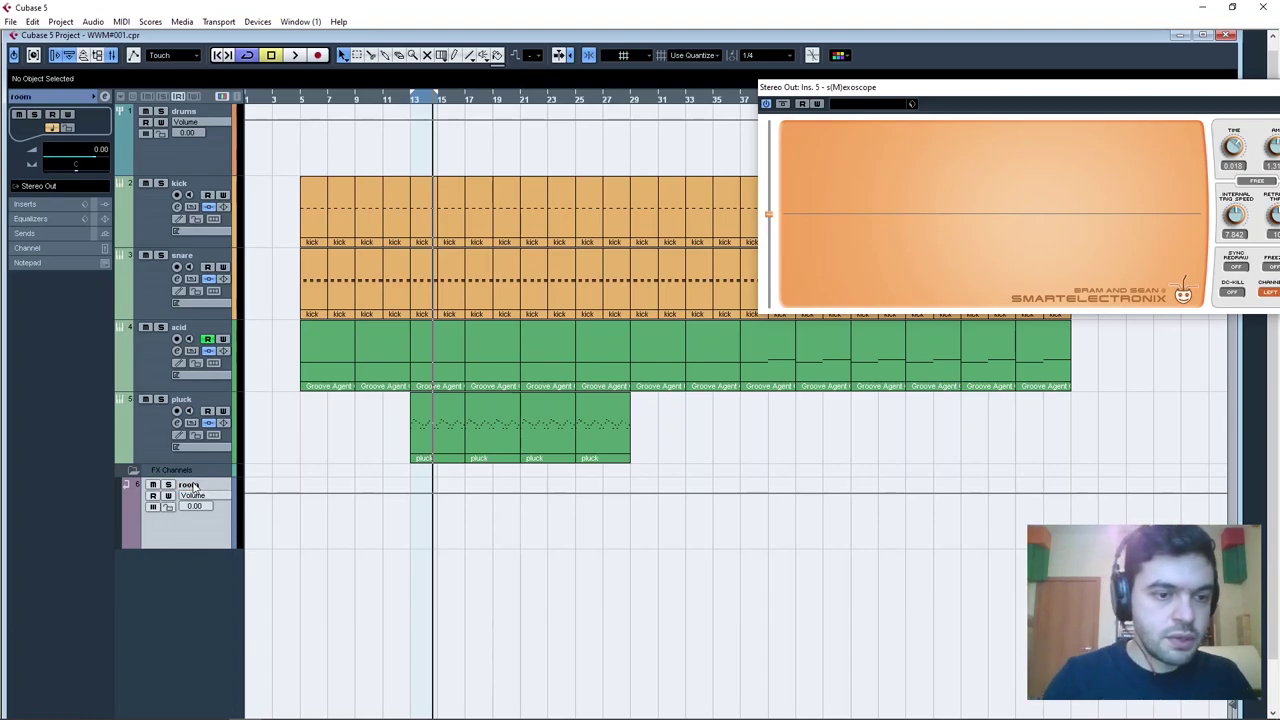
Load ValhallaRoom into the first insert slot of the room FX channel.
{"action": "left_click", "coordinate": [26, 204]}
{"action": "left_click", "coordinate": [21, 145]}
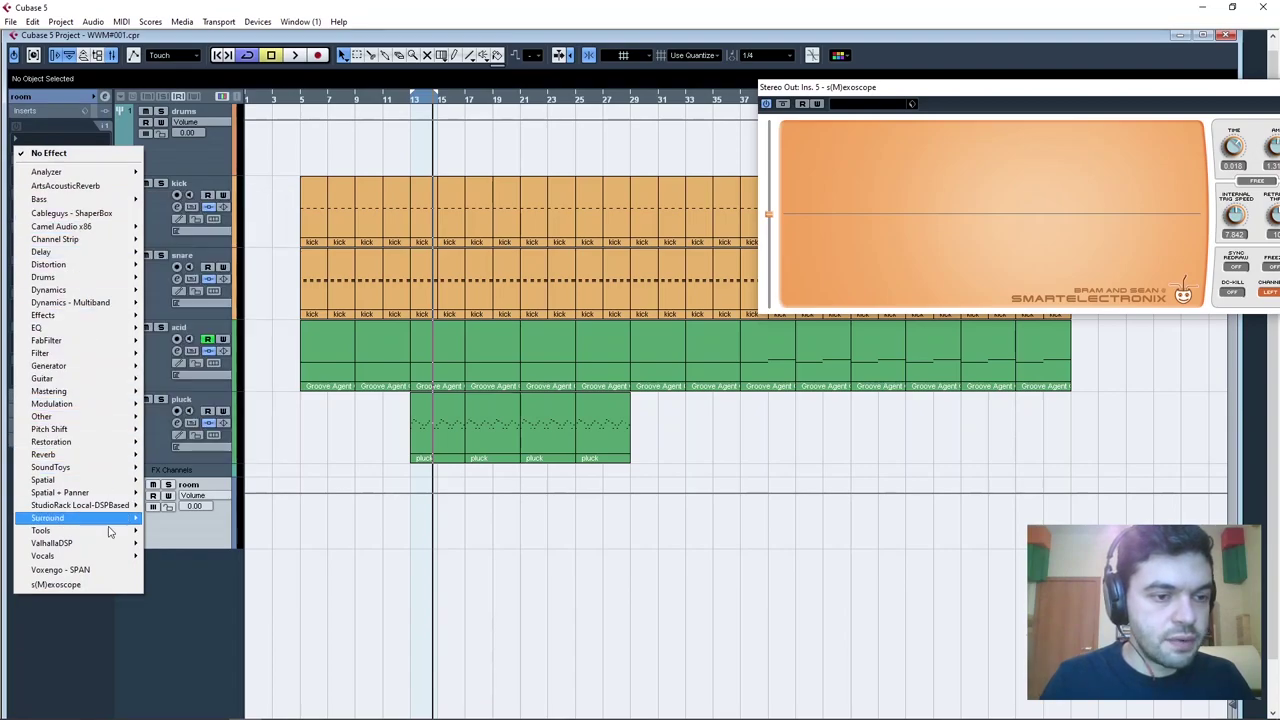
{"action": "mouse_move", "coordinate": [126, 546]}
{"action": "left_click", "coordinate": [250, 587]}
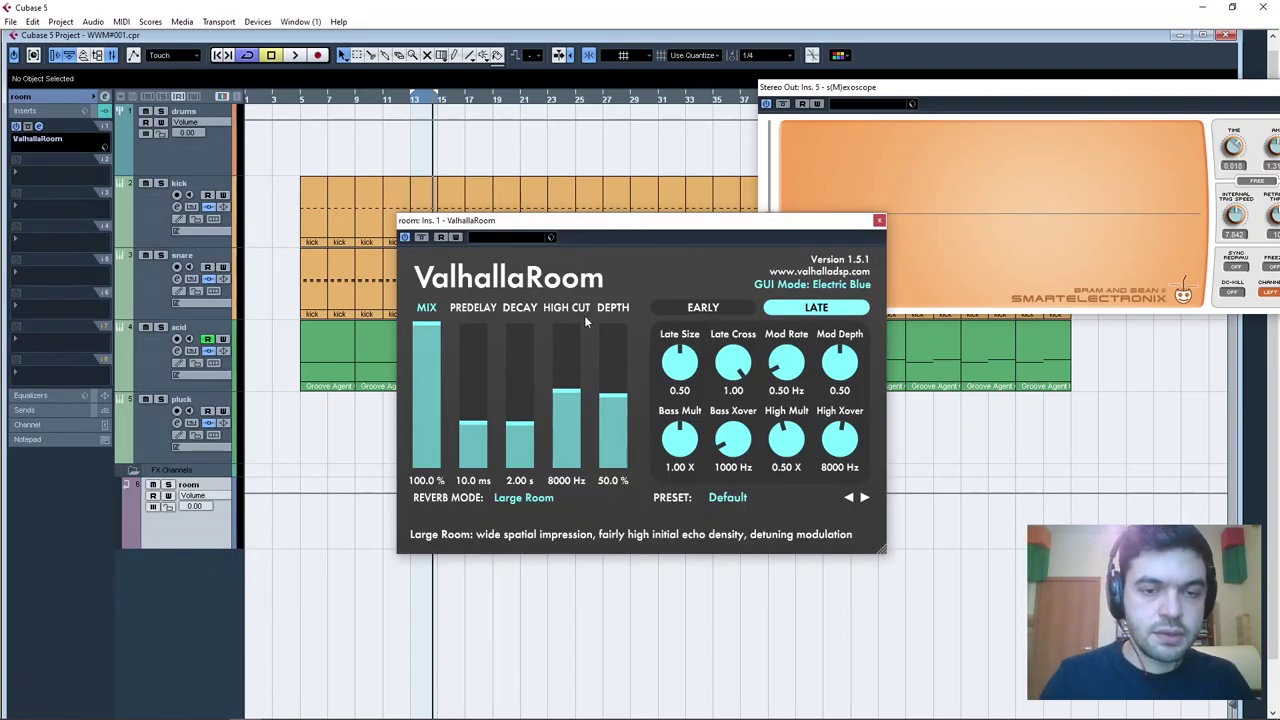
Load the SmallWoodRoom preset from the Rooms category in ValhallaRoom.
{"action": "left_click", "coordinate": [740, 498]}
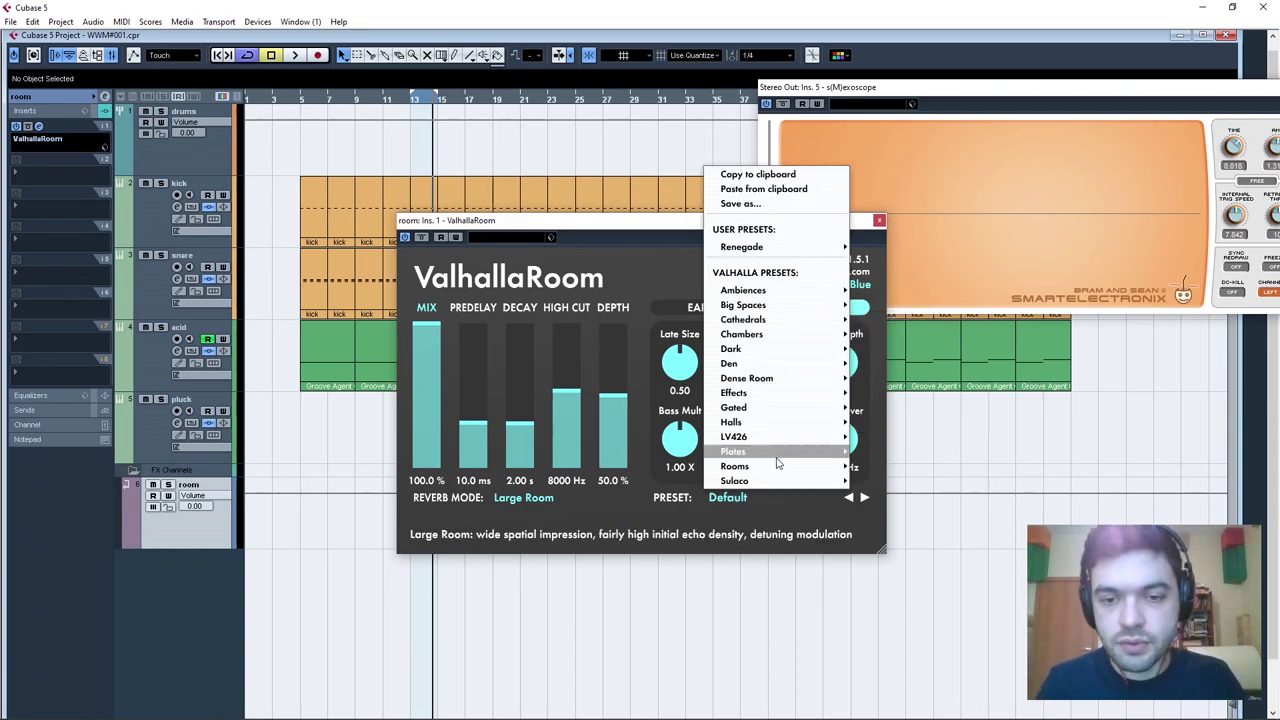
{"action": "mouse_move", "coordinate": [795, 458]}
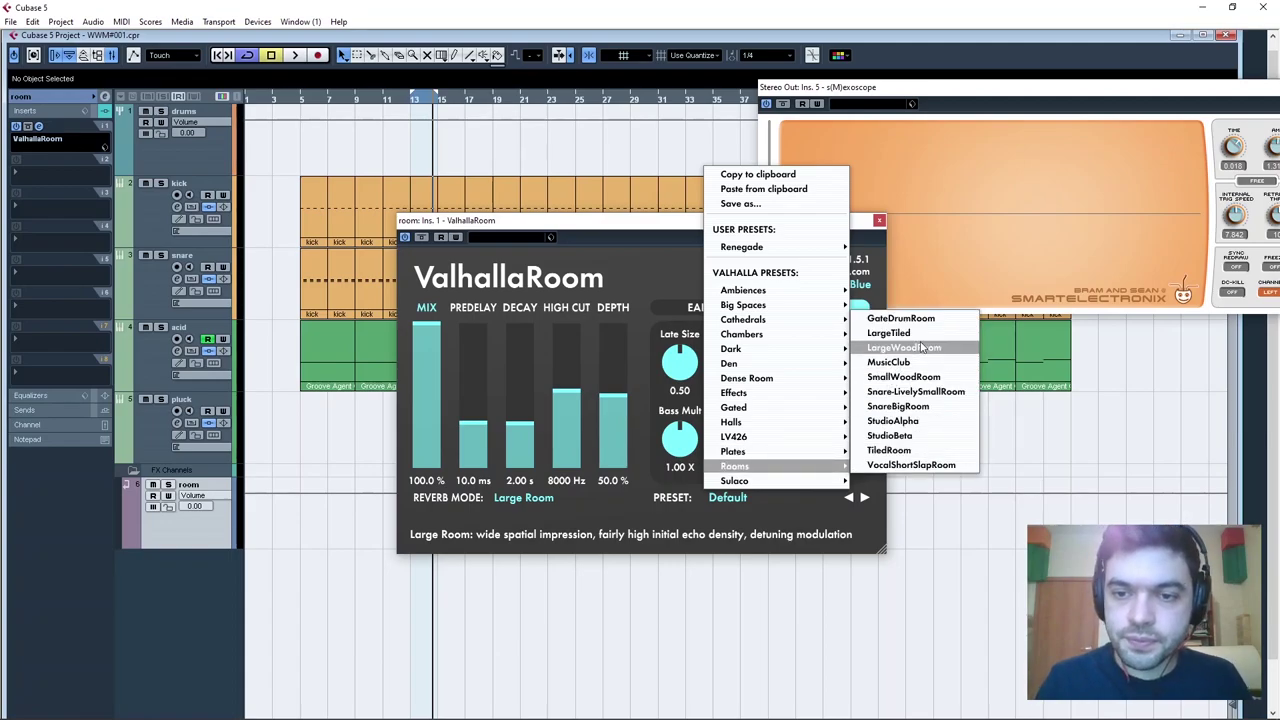
{"action": "left_click", "coordinate": [930, 380]}
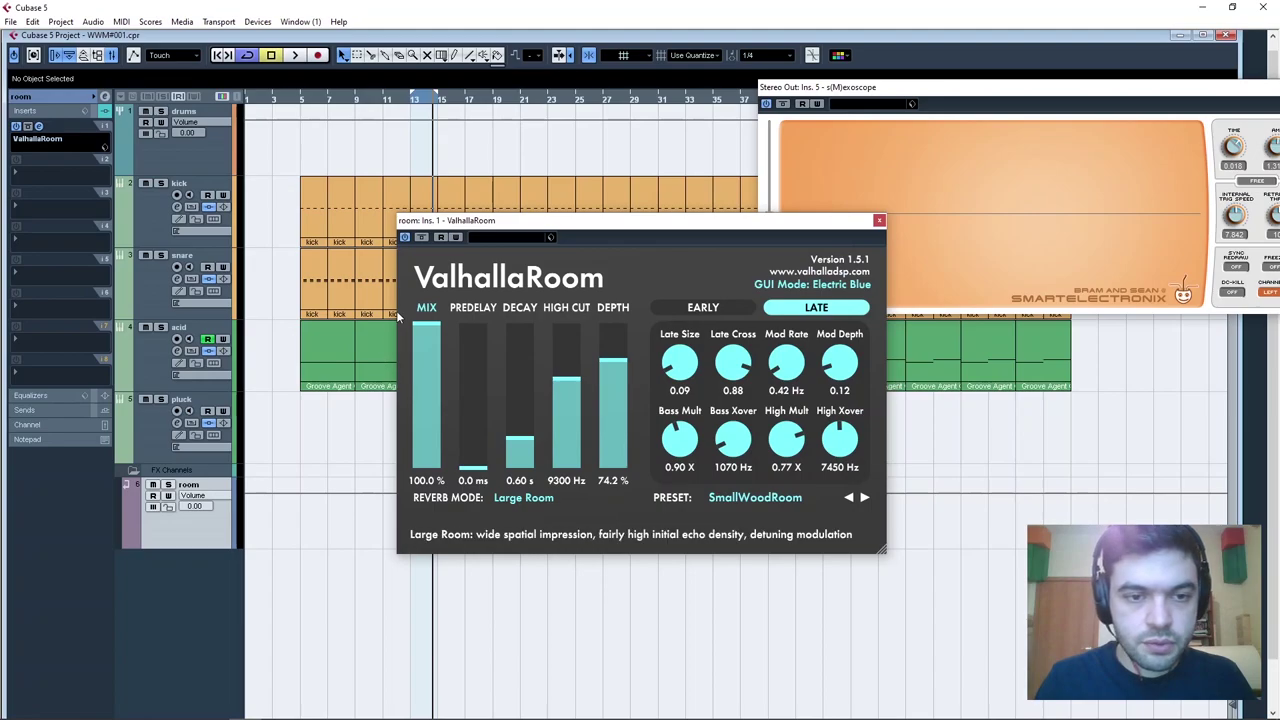
Route the snare track's first send to the room FX channel and activate the send.
{"action": "left_click", "coordinate": [150, 300]}
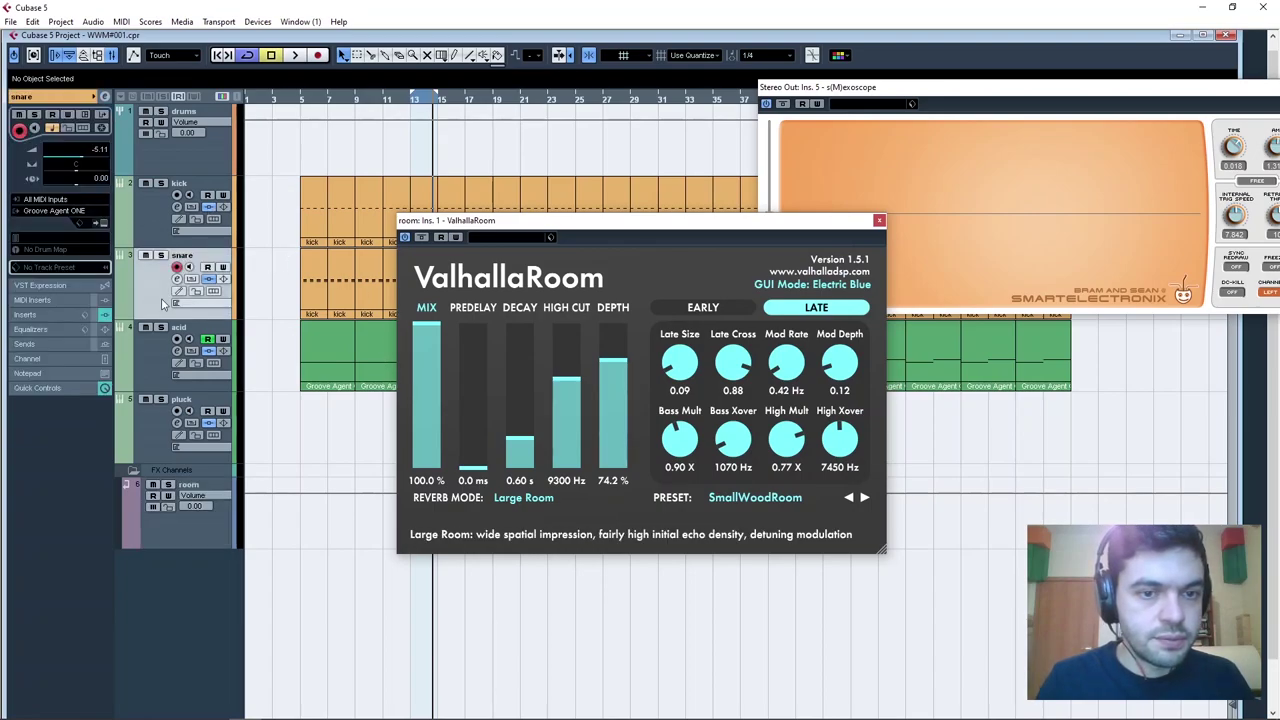
{"action": "left_click", "coordinate": [24, 345]}
{"action": "key", "text": "space"}
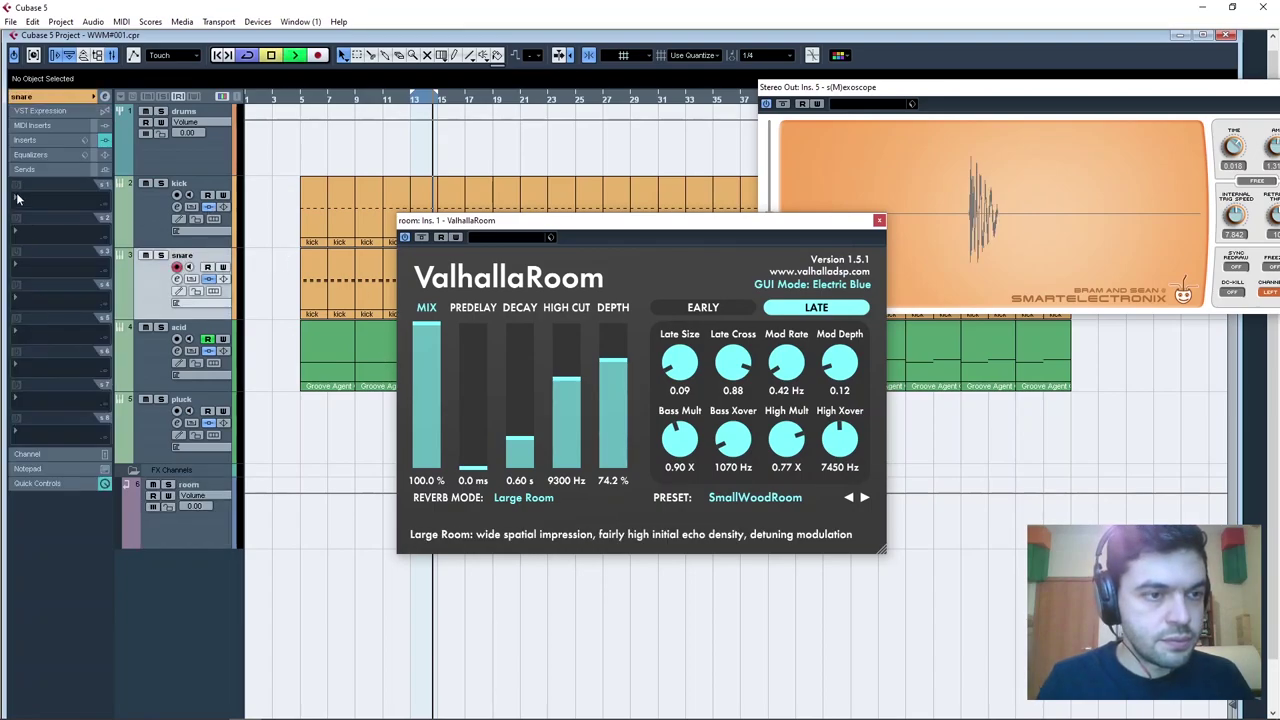
{"action": "left_click", "coordinate": [55, 198]}
{"action": "key", "text": "space"}
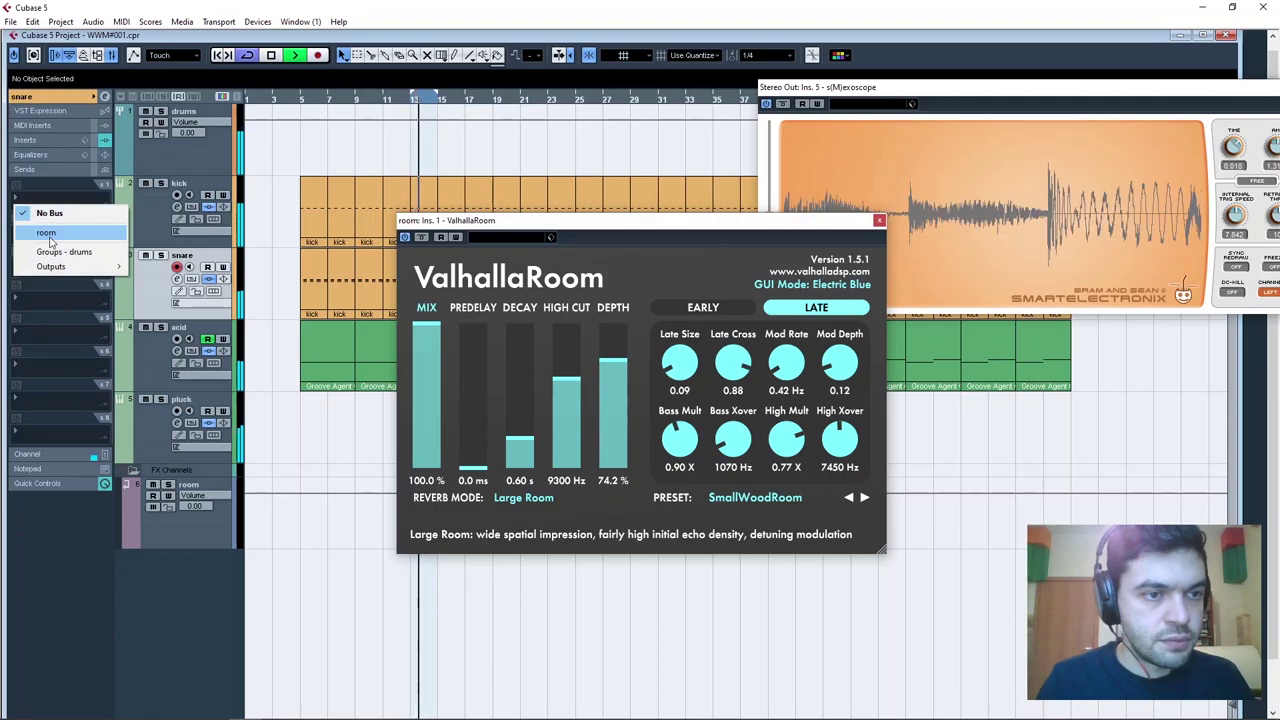
{"action": "left_click", "coordinate": [47, 233]}
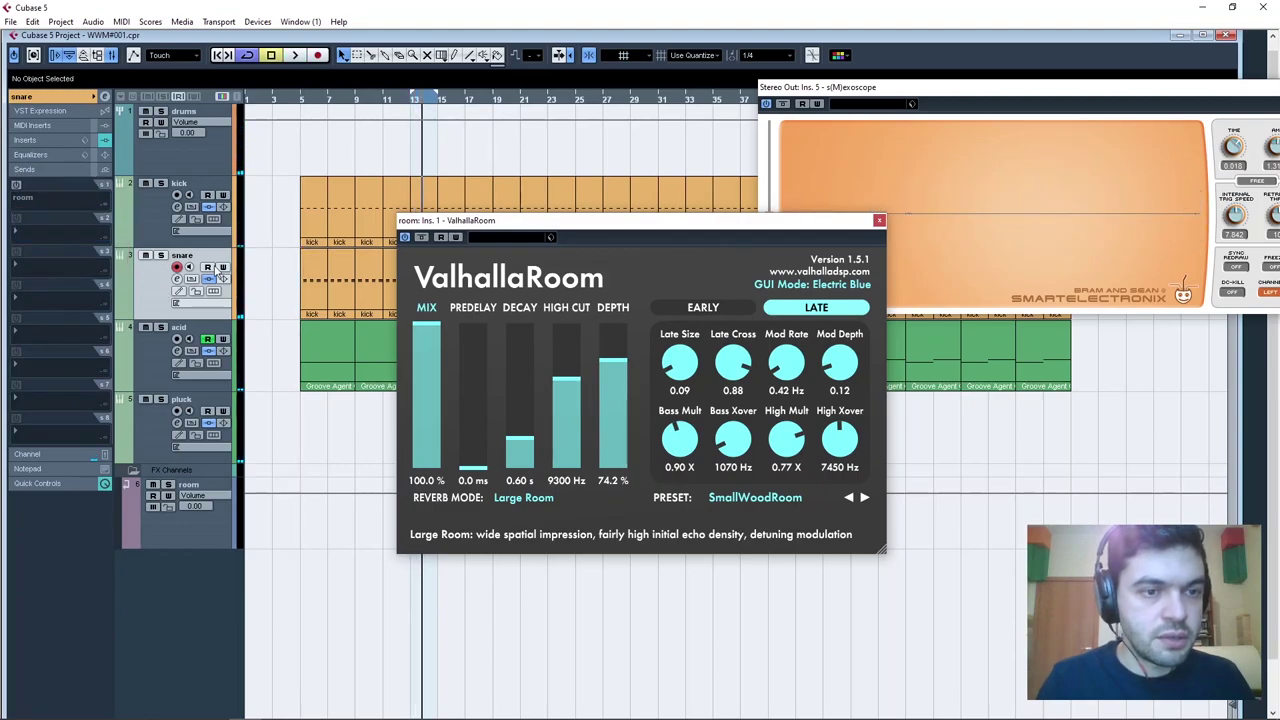
{"action": "left_click", "coordinate": [16, 186]}
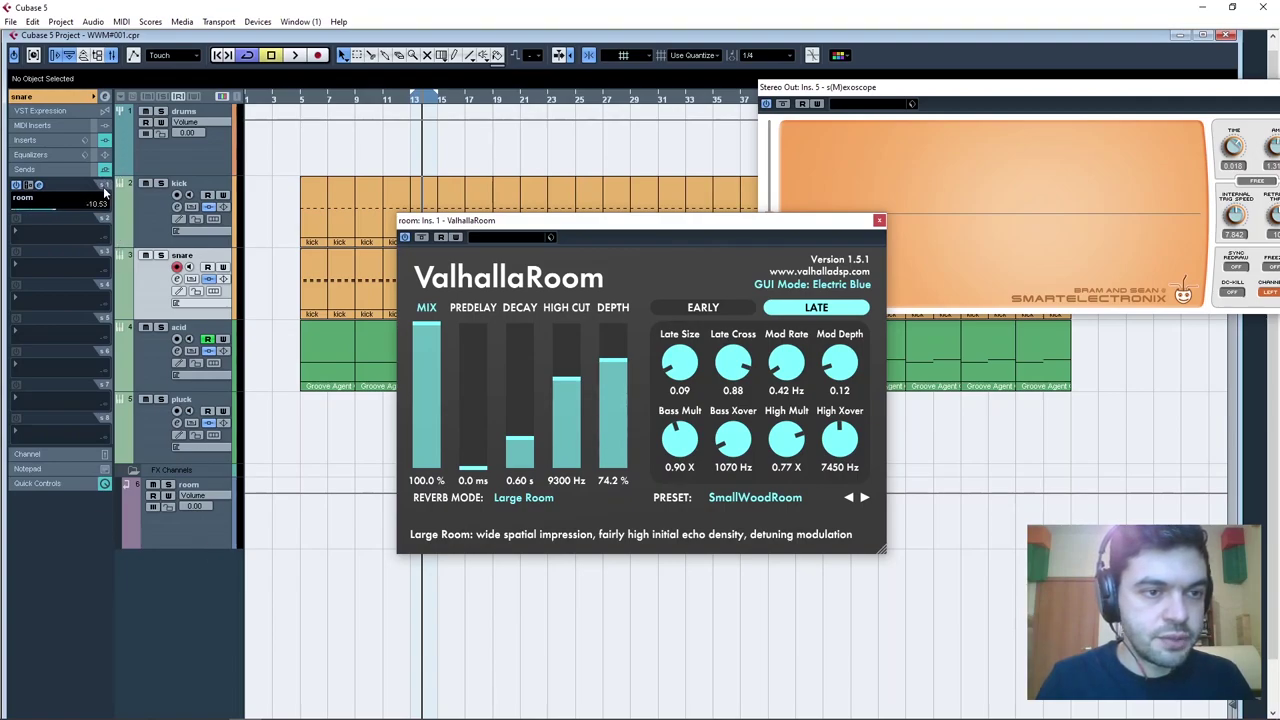
While auditioning playback, set the snare's room send level to -14.01 and ValhallaRoom's decay to 0.43 s, closing the reverb when done.
{"action": "key", "text": "space"}
{"action": "scroll", "coordinate": [94, 209], "scroll_direction": "down", "scroll_amount": 3}
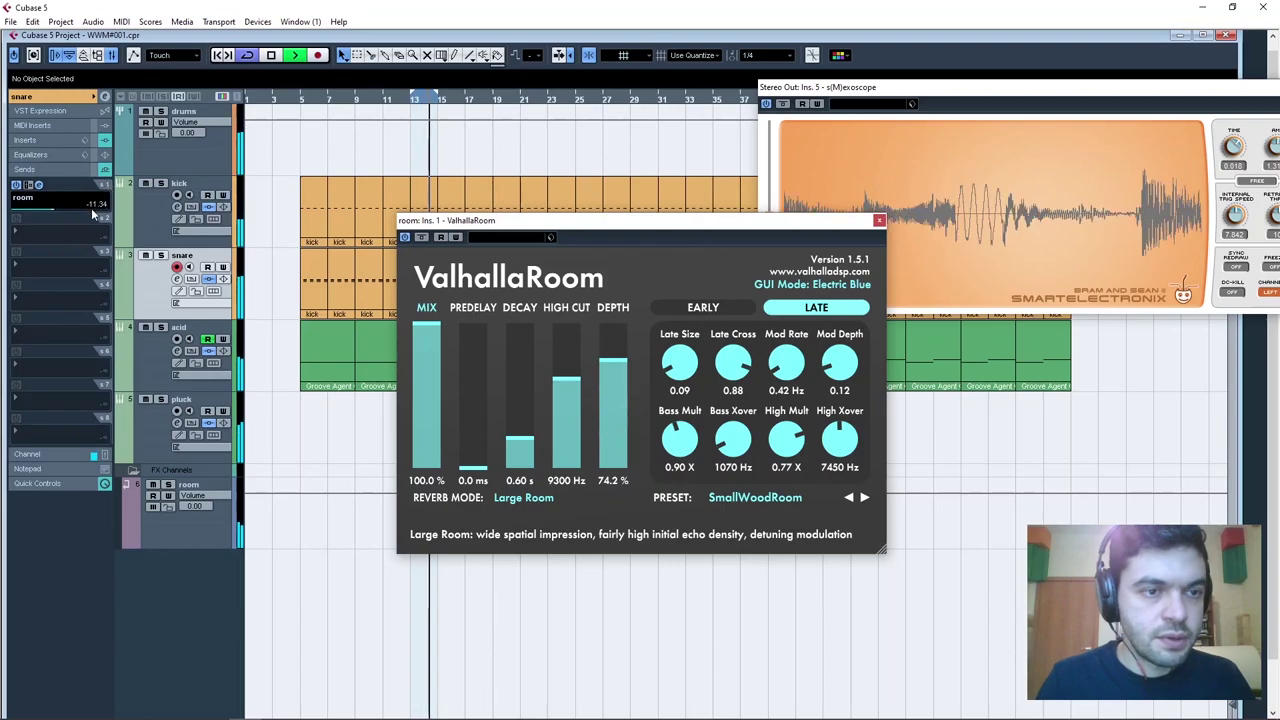
{"action": "left_click_drag", "start_coordinate": [92, 228], "coordinate": [92, 234]}
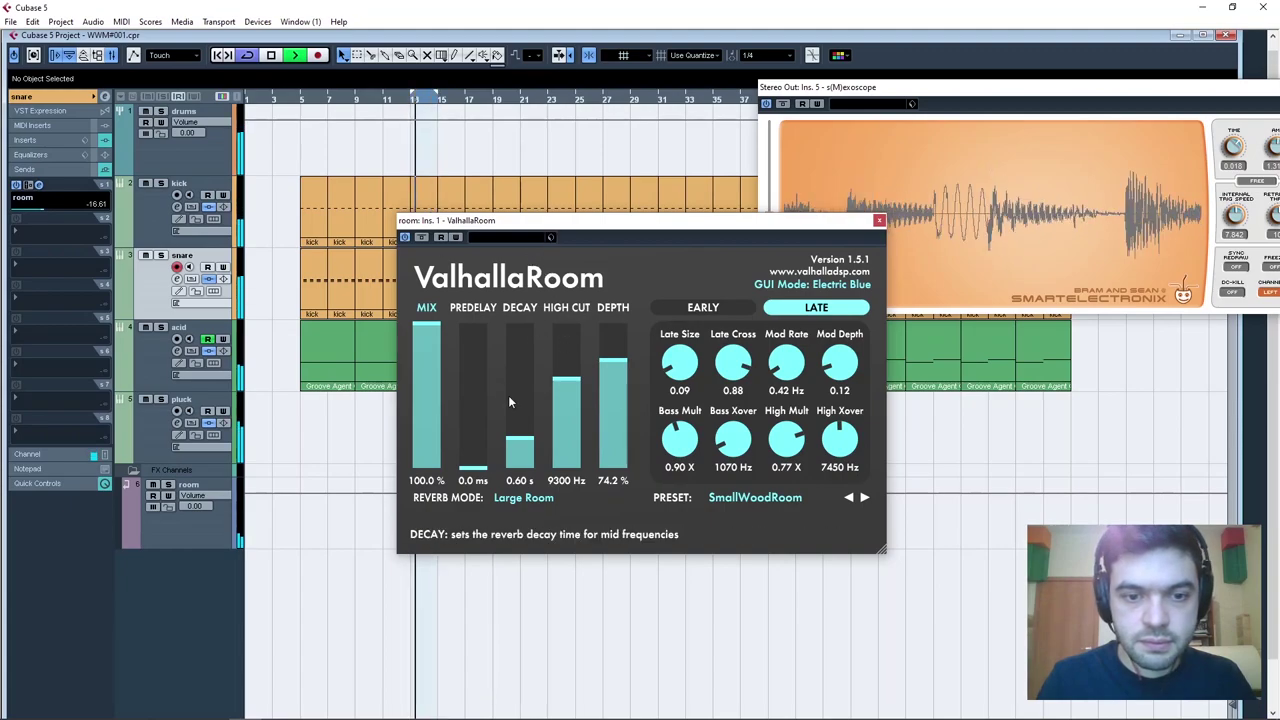
{"action": "mouse_move", "coordinate": [520, 438]}
{"action": "left_mouse_down"}
{"action": "mouse_move", "coordinate": [527, 452]}
{"action": "mouse_move", "coordinate": [520, 424]}
{"action": "mouse_move", "coordinate": [518, 444]}
{"action": "left_mouse_up"}
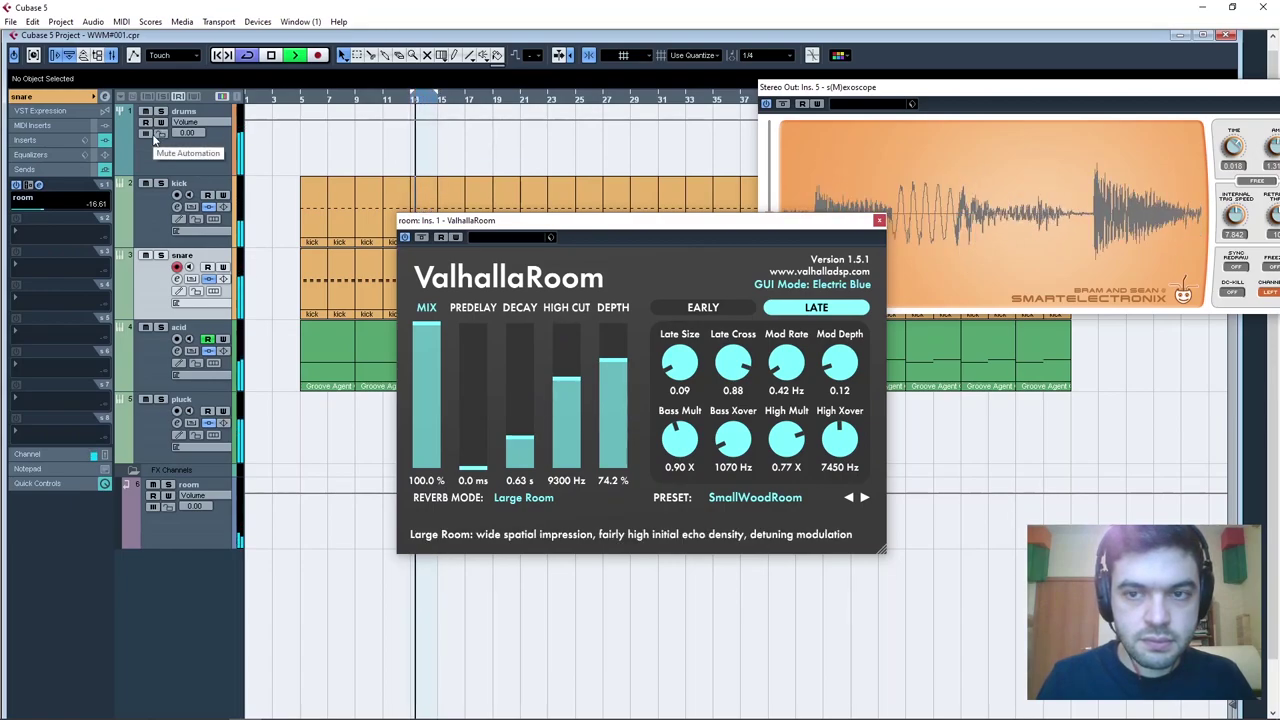
{"action": "left_click", "coordinate": [16, 186]}
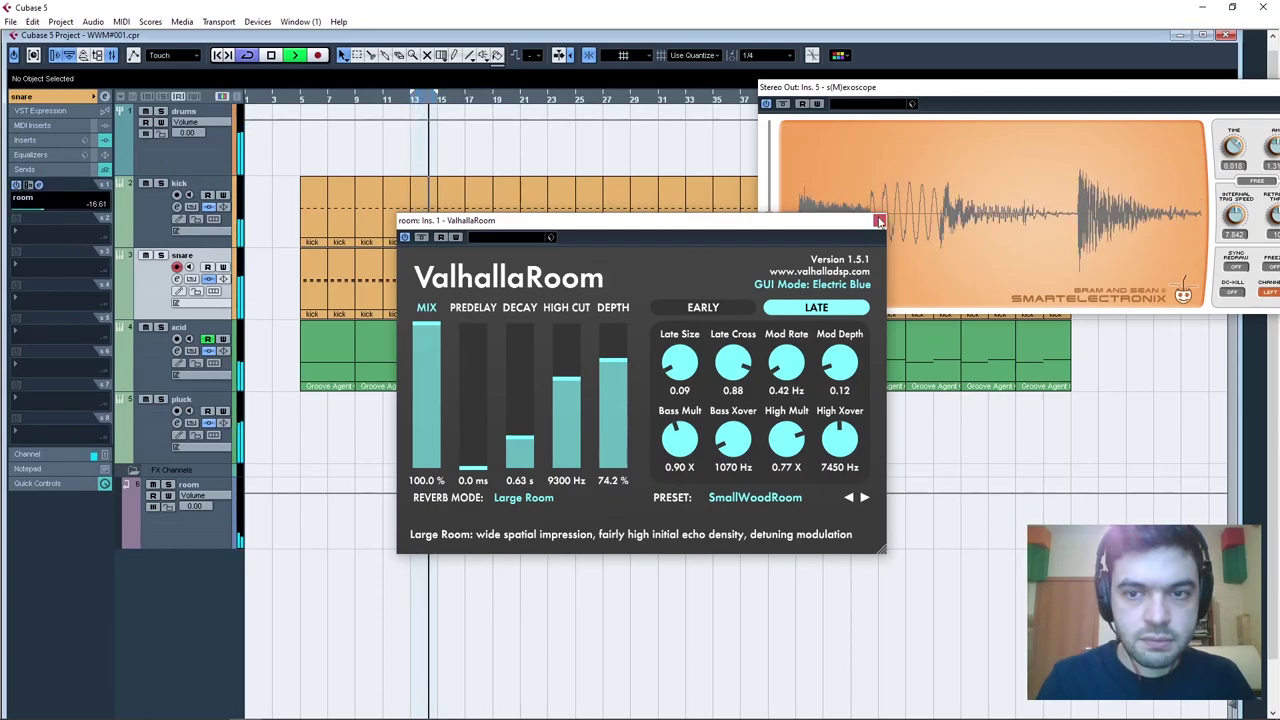
{"action": "left_click_drag", "start_coordinate": [514, 440], "coordinate": [512, 446]}
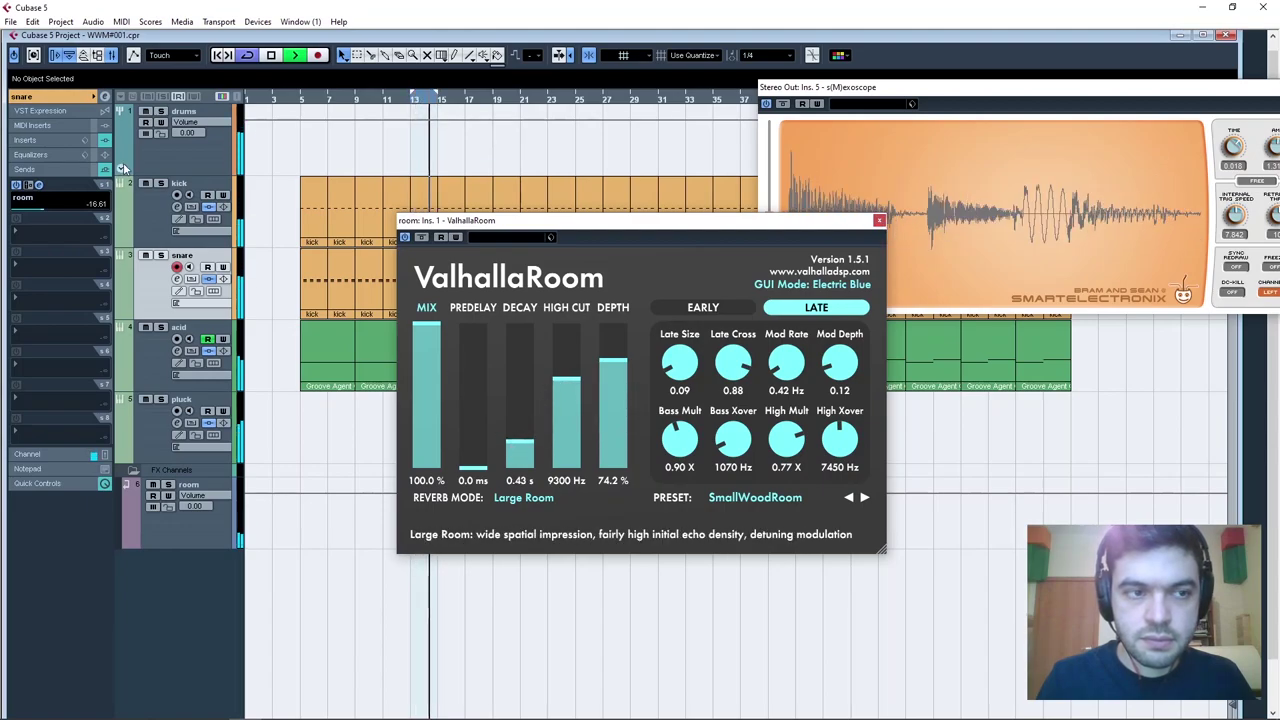
{"action": "mouse_move", "coordinate": [97, 207]}
{"action": "left_mouse_down"}
{"action": "mouse_move", "coordinate": [97, 166]}
{"action": "mouse_move", "coordinate": [95, 192]}
{"action": "left_mouse_up"}
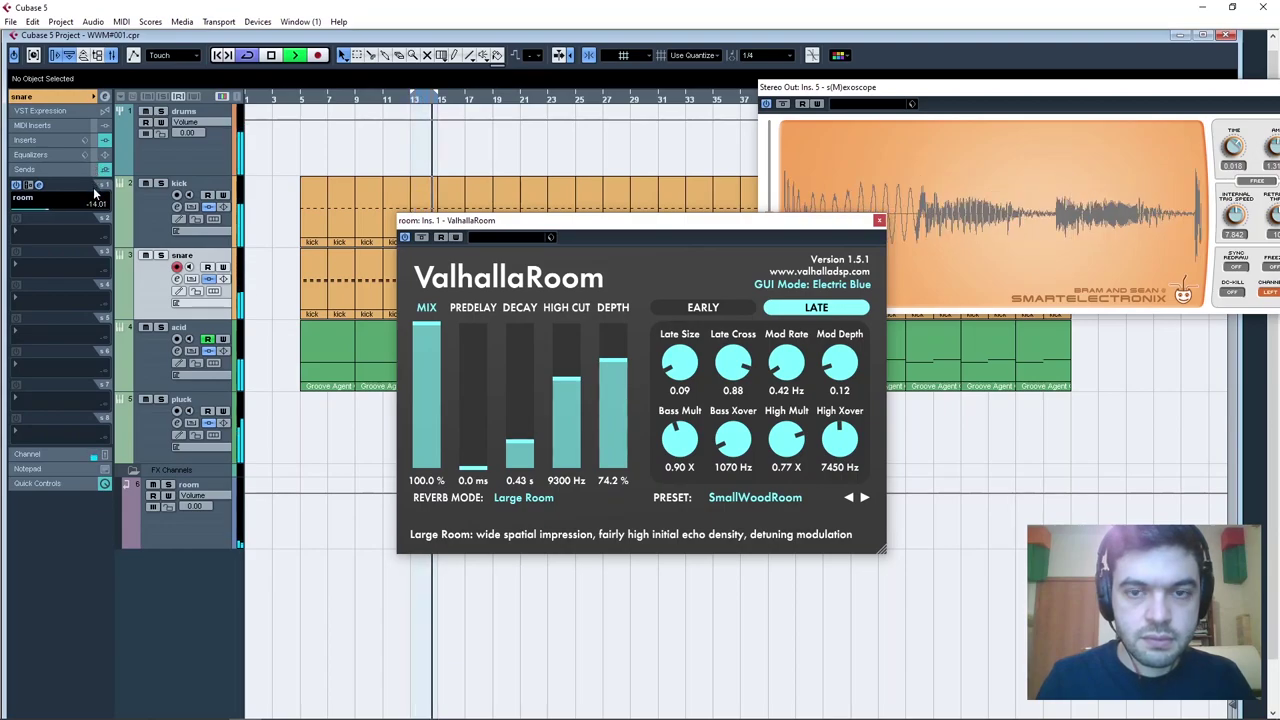
{"action": "left_click", "coordinate": [16, 186]}
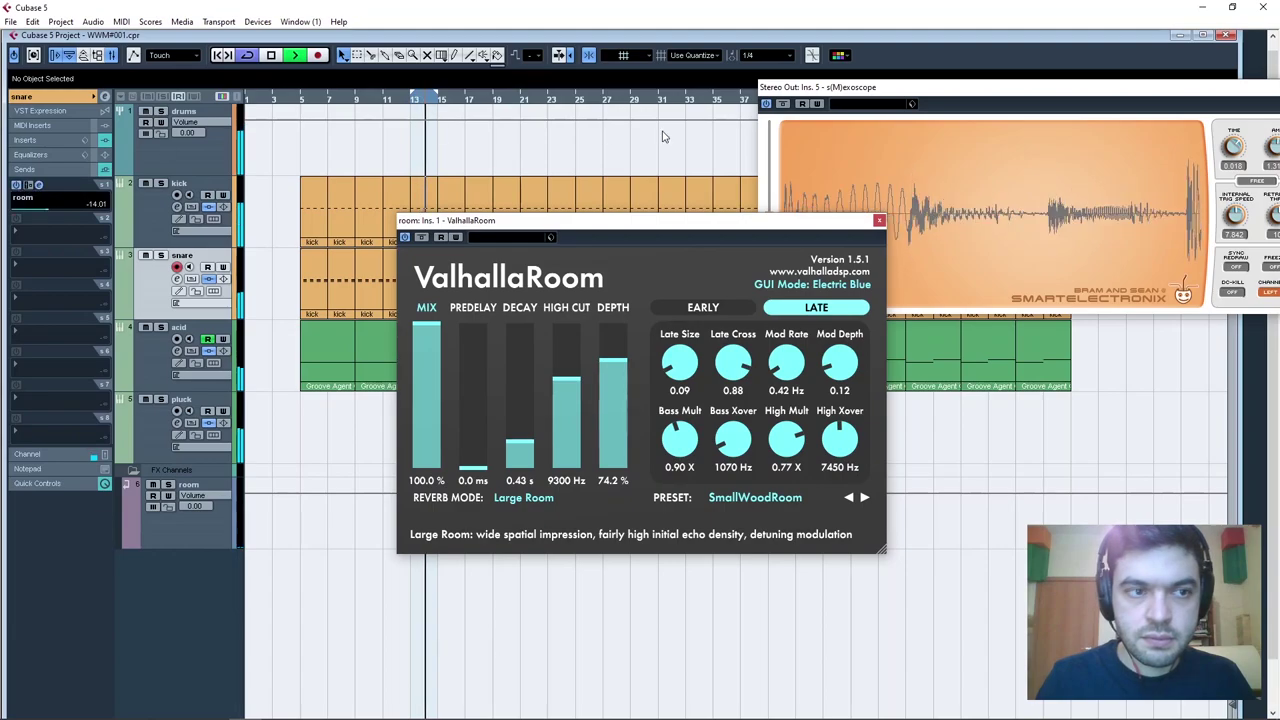
{"action": "left_click", "coordinate": [880, 221]}
{"action": "key", "text": "space"}
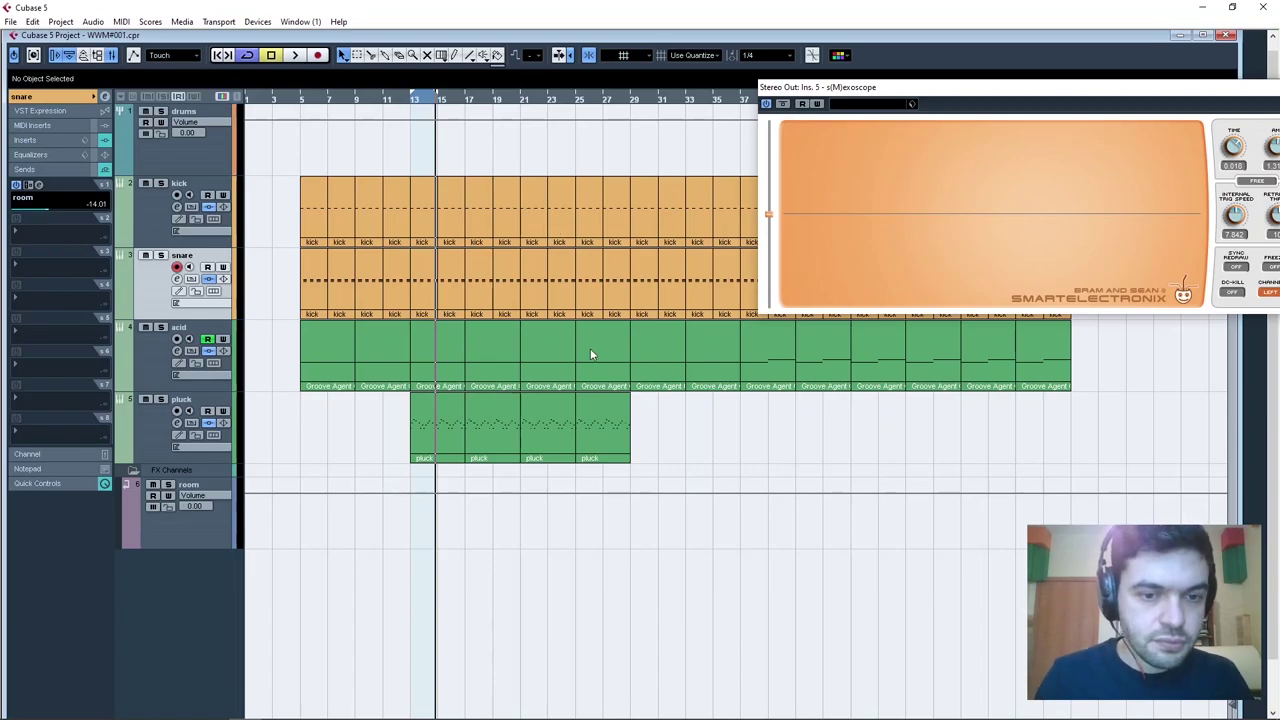
Select the acid track, toggle its solo on and off, and open its Spire instrument with playback running.
{"action": "left_click", "coordinate": [177, 341]}
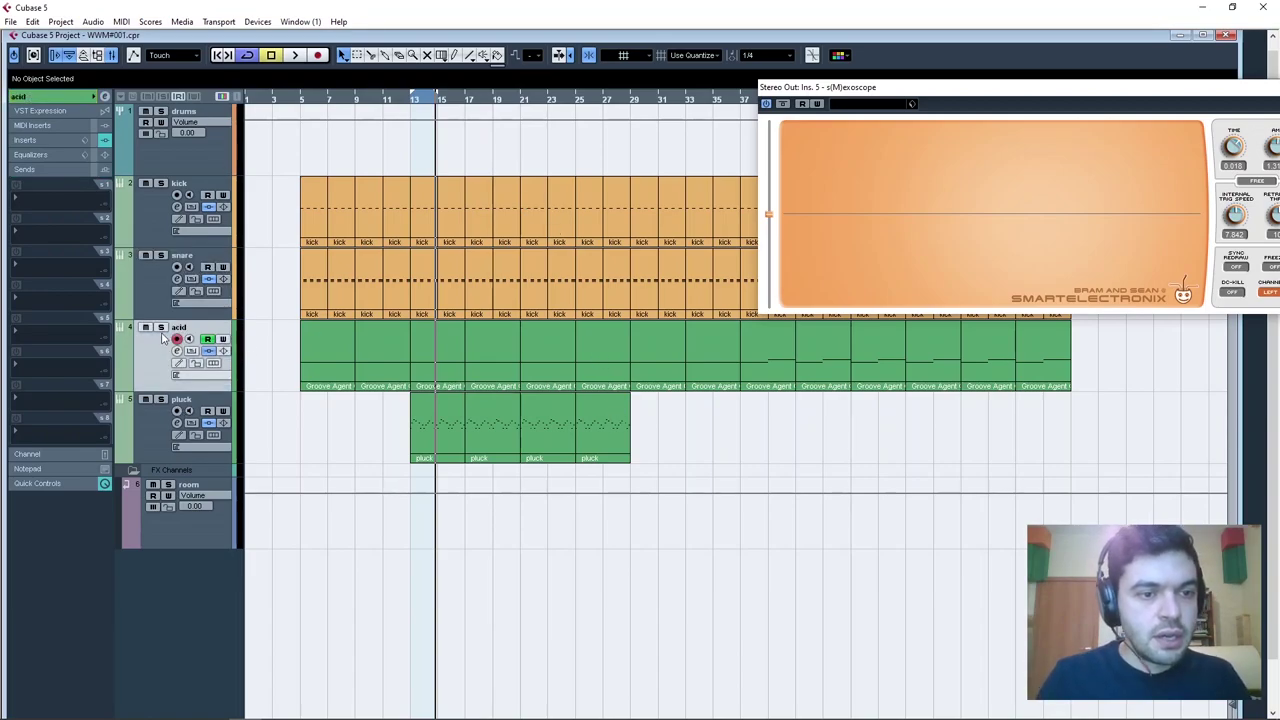
{"action": "left_click", "coordinate": [171, 440]}
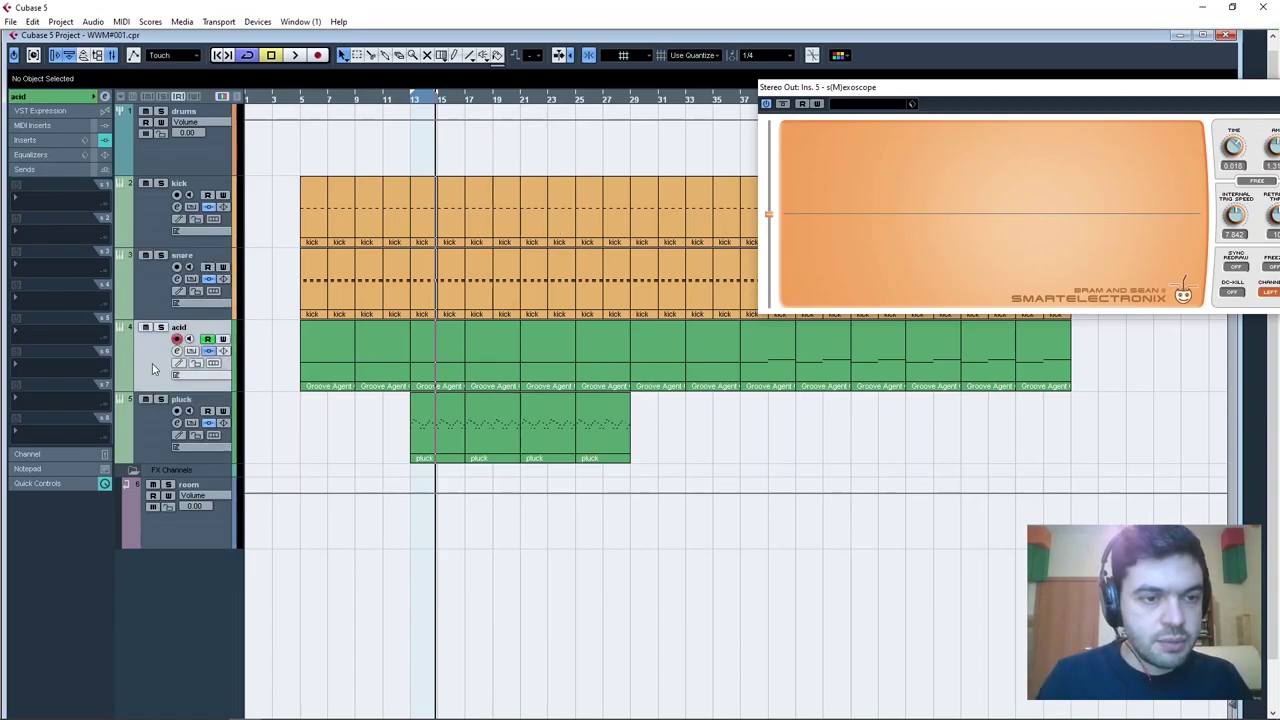
{"action": "left_click", "coordinate": [161, 327]}
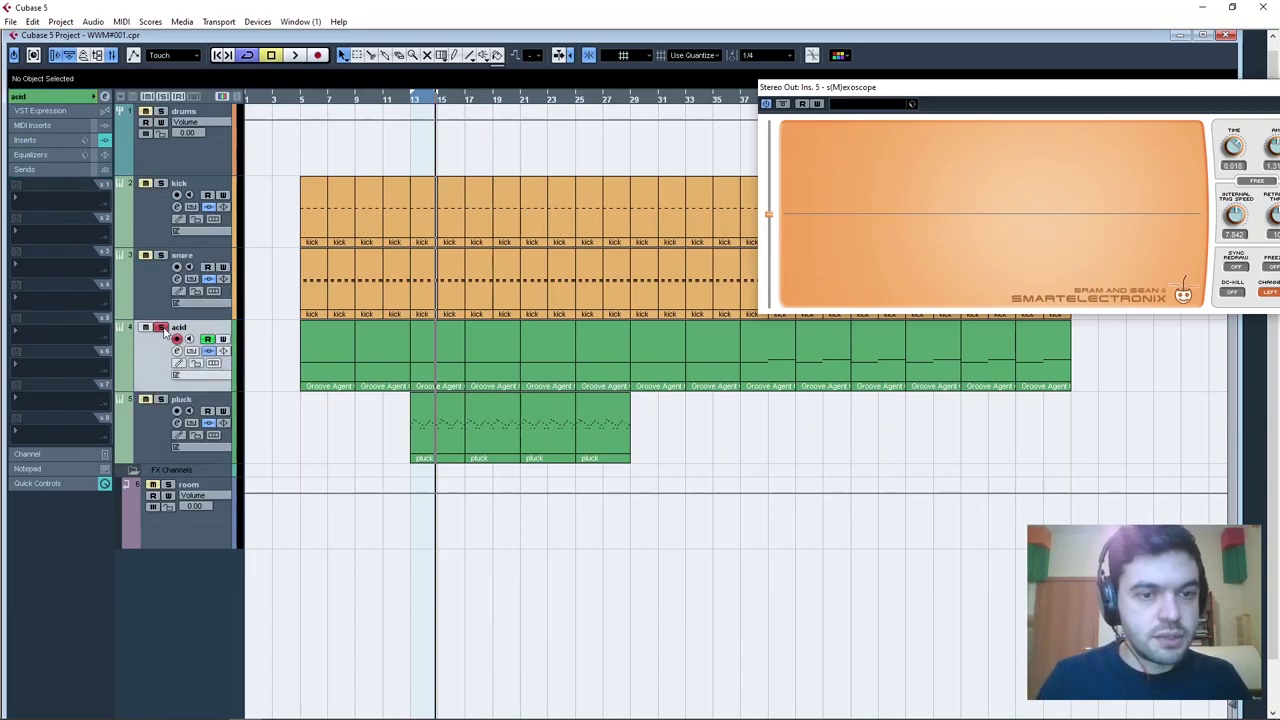
{"action": "left_click", "coordinate": [170, 96]}
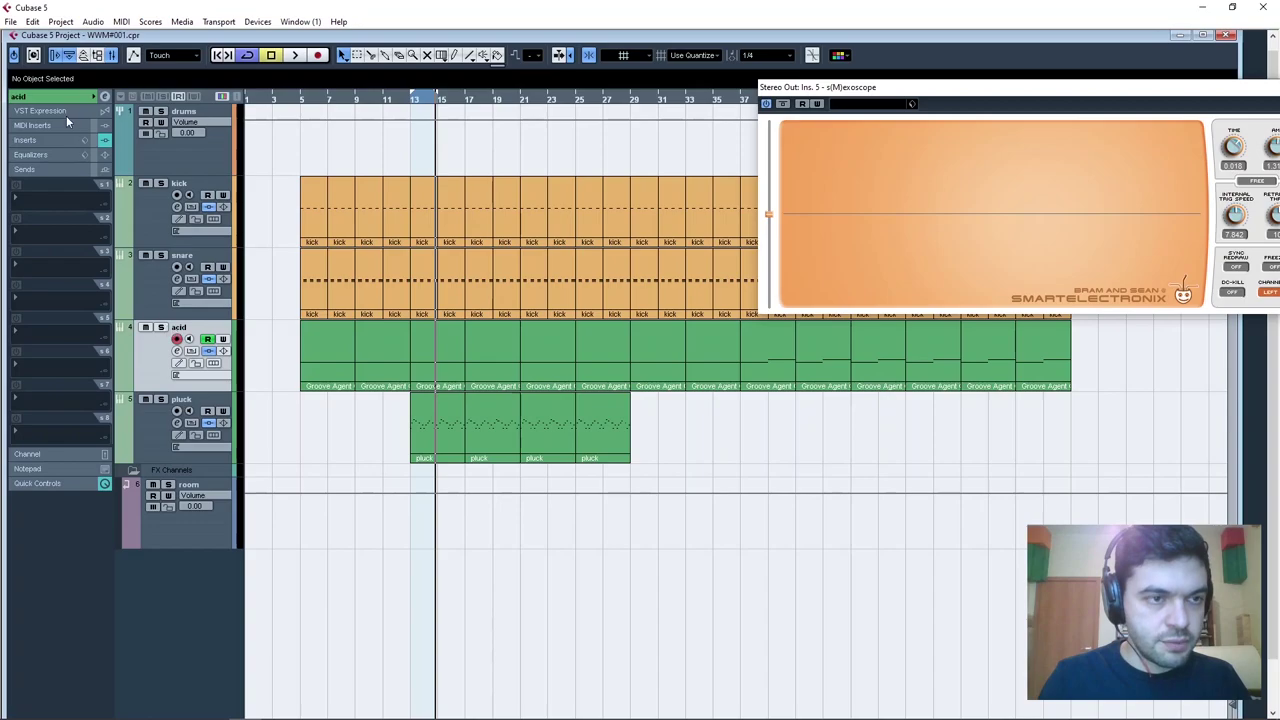
{"action": "left_click", "coordinate": [36, 98]}
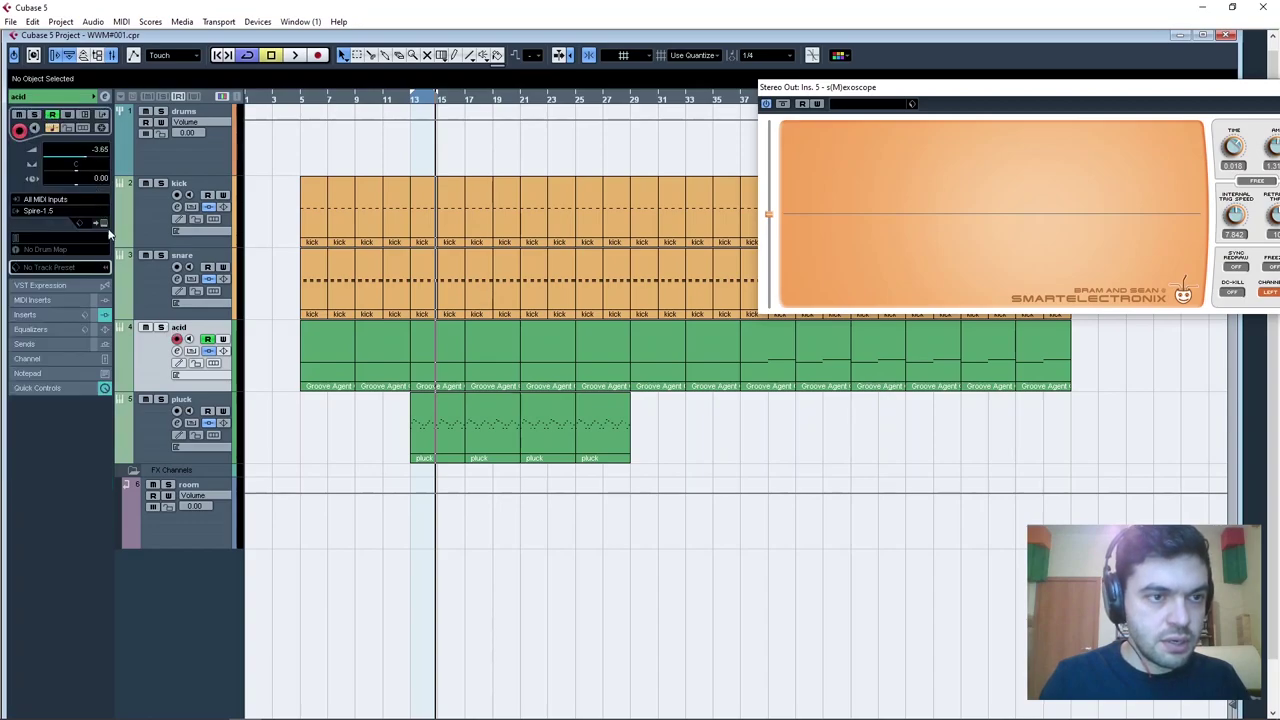
{"action": "left_click", "coordinate": [104, 224]}
{"action": "key", "text": "space"}
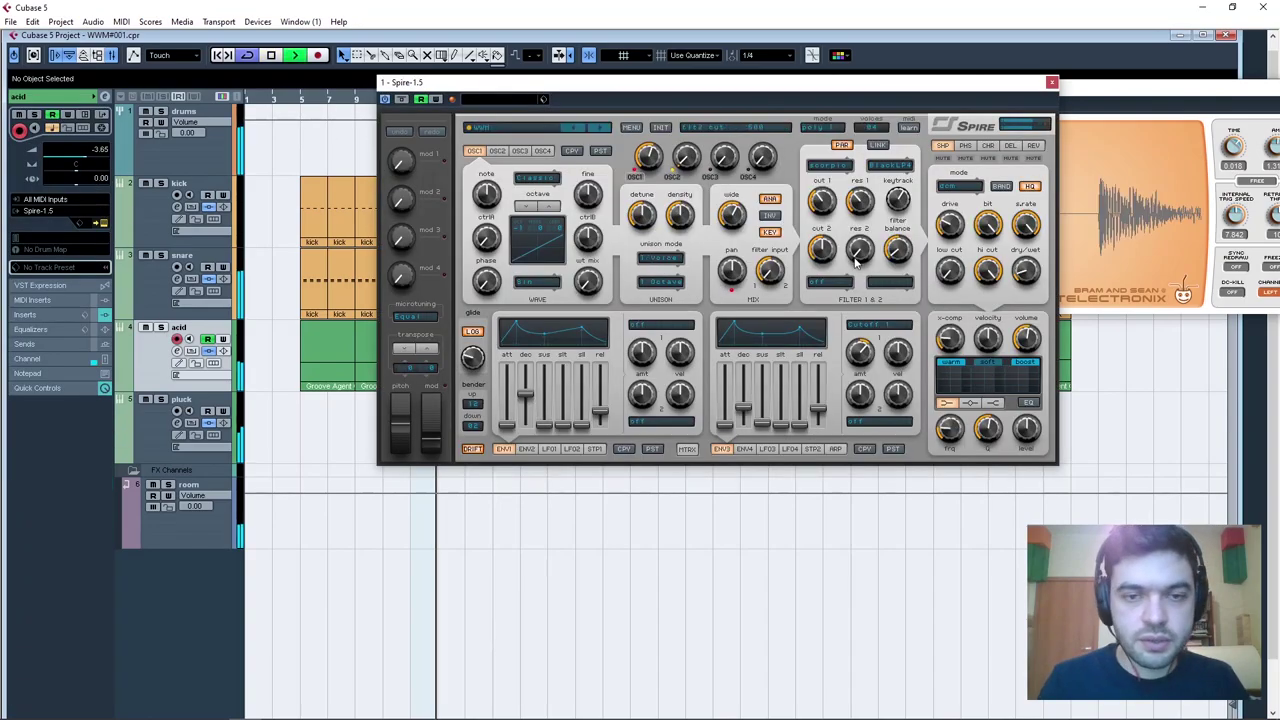
Adjust Spire's filter 1 cutoff to 365 during playback, and check the built-in reverb settings before returning to the shaper settings.
{"action": "left_click_drag", "start_coordinate": [831, 151], "coordinate": [832, 133]}
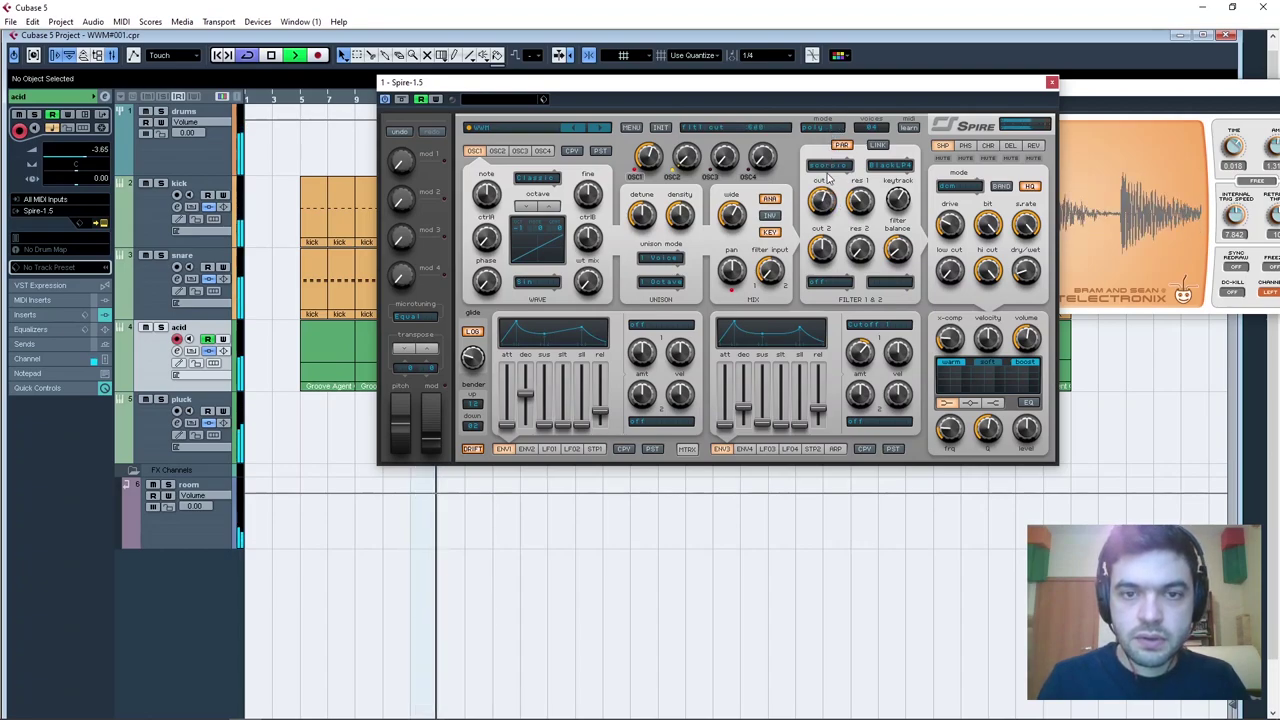
{"action": "key", "text": "space"}
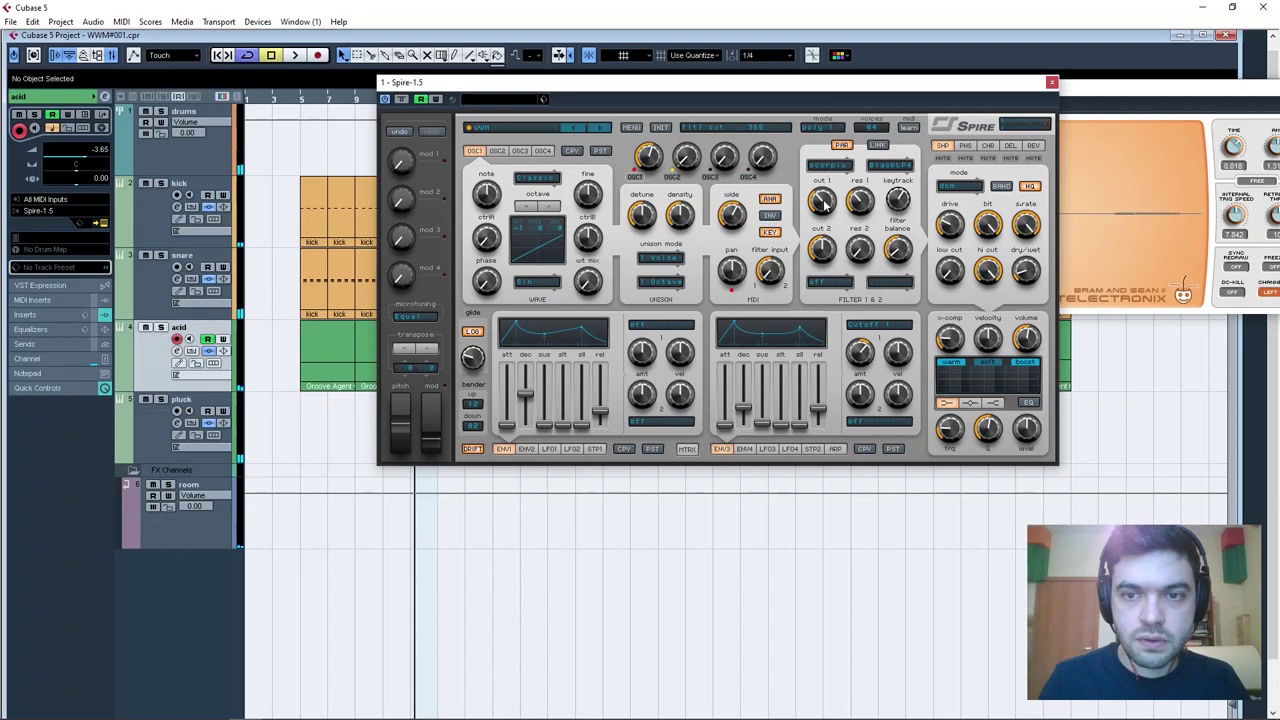
{"action": "left_click", "coordinate": [1035, 147]}
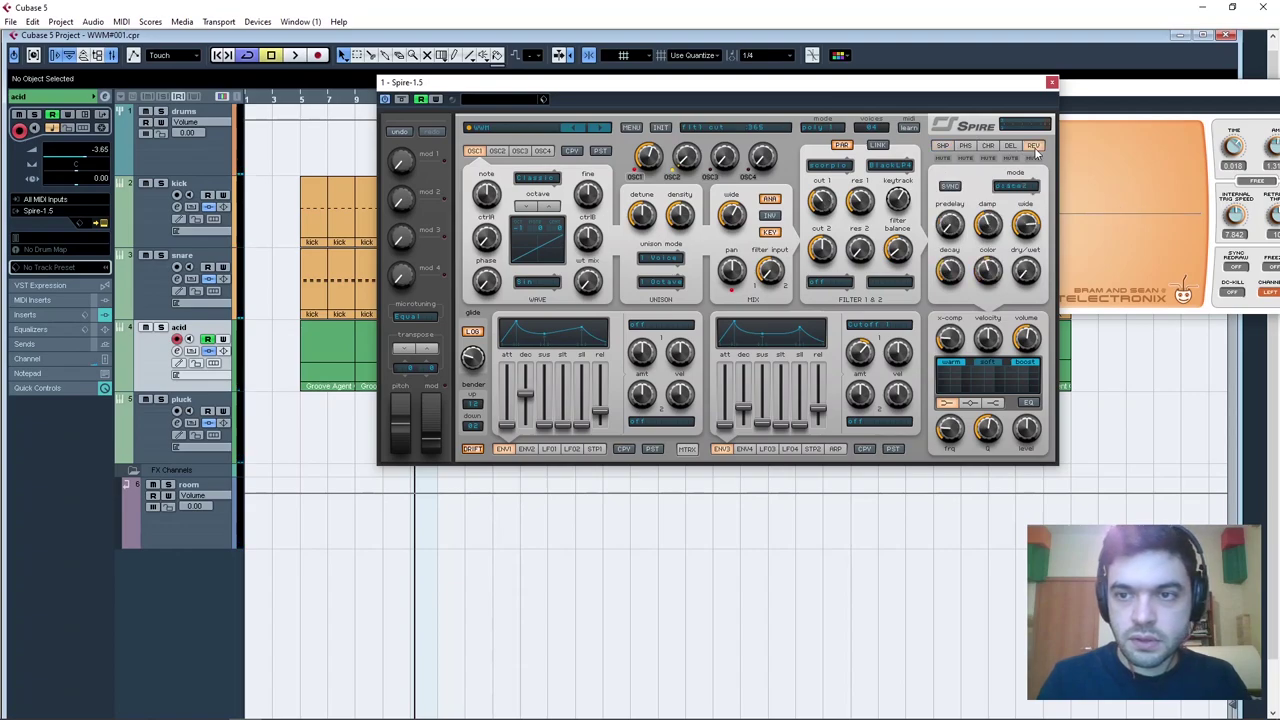
{"action": "left_click", "coordinate": [943, 146]}
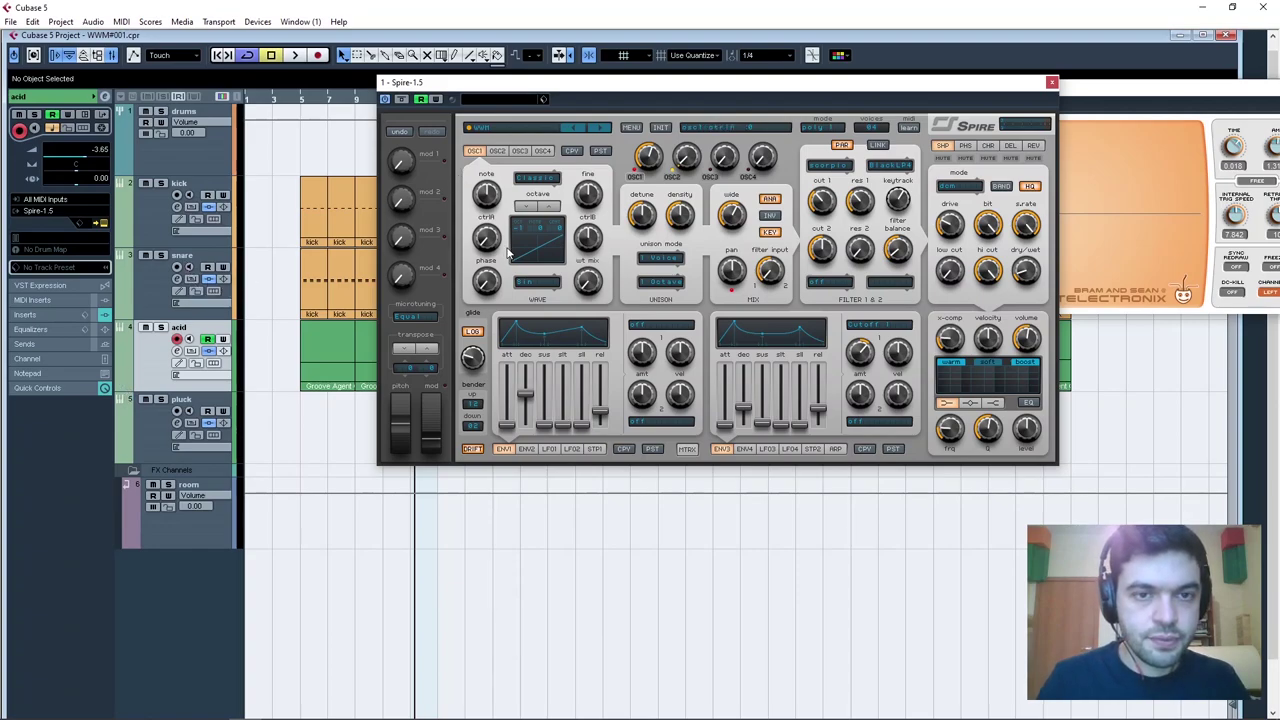
Load ArtsAcousticReverb into the acid track's sixth insert slot, replacing the mistakenly loaded ShaperBox.
{"action": "left_click", "coordinate": [25, 315]}
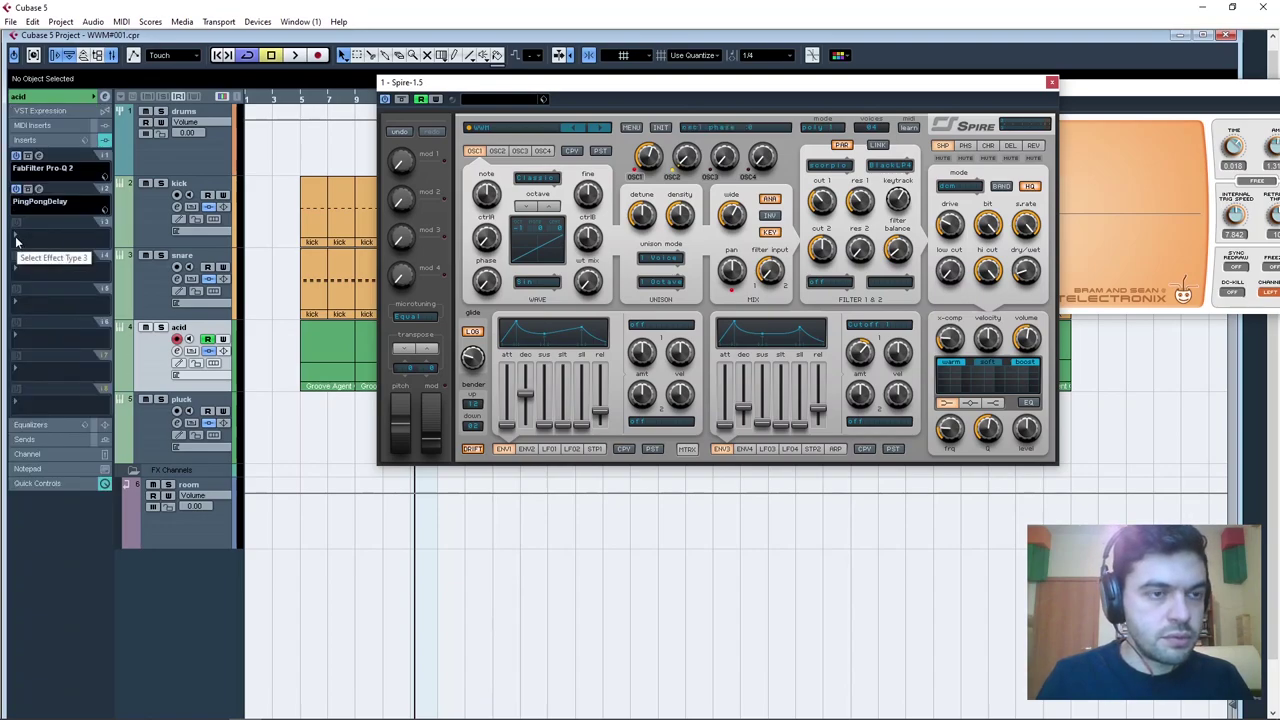
{"action": "left_click", "coordinate": [18, 334]}
{"action": "left_click", "coordinate": [20, 338]}
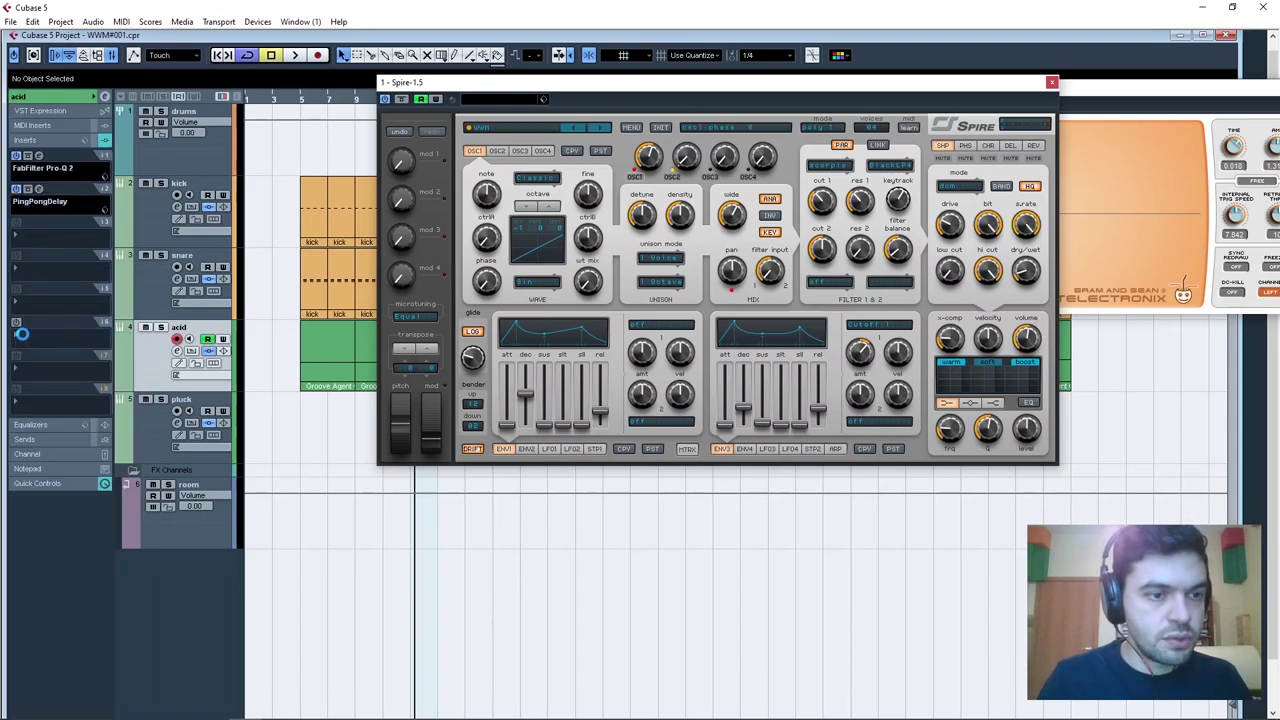
{"action": "left_click", "coordinate": [17, 340]}
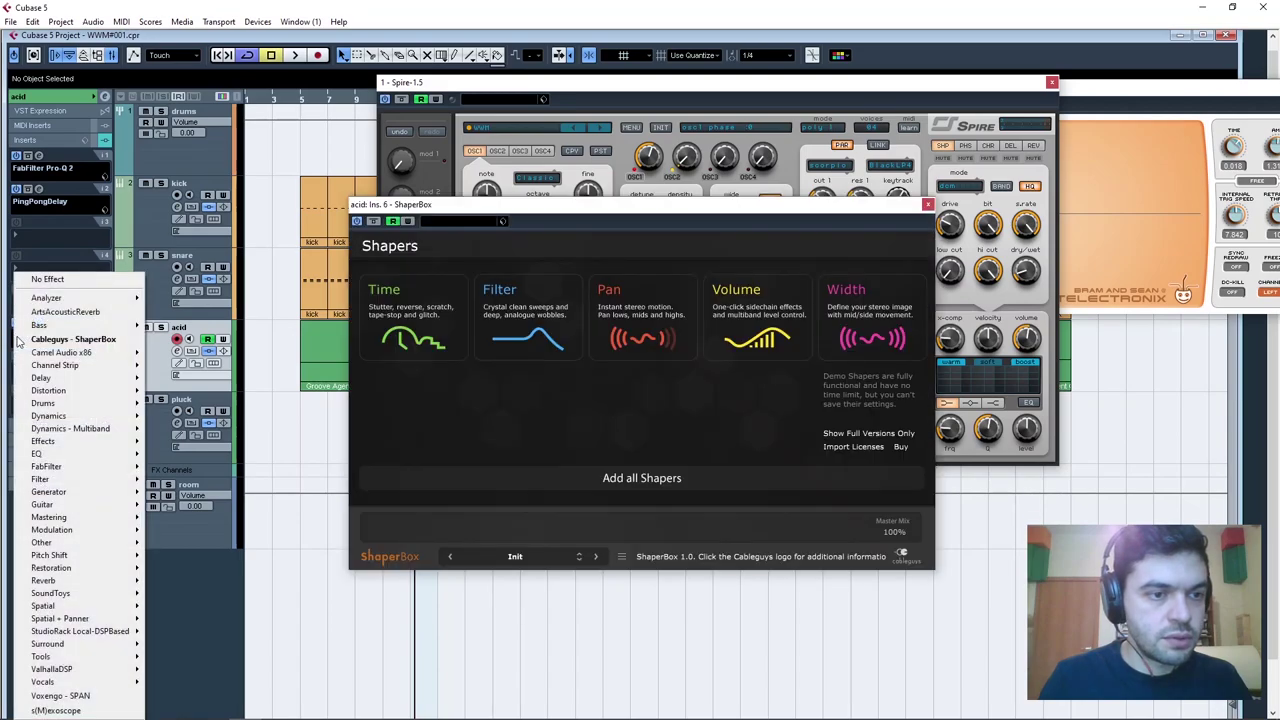
{"action": "left_click", "coordinate": [70, 312]}
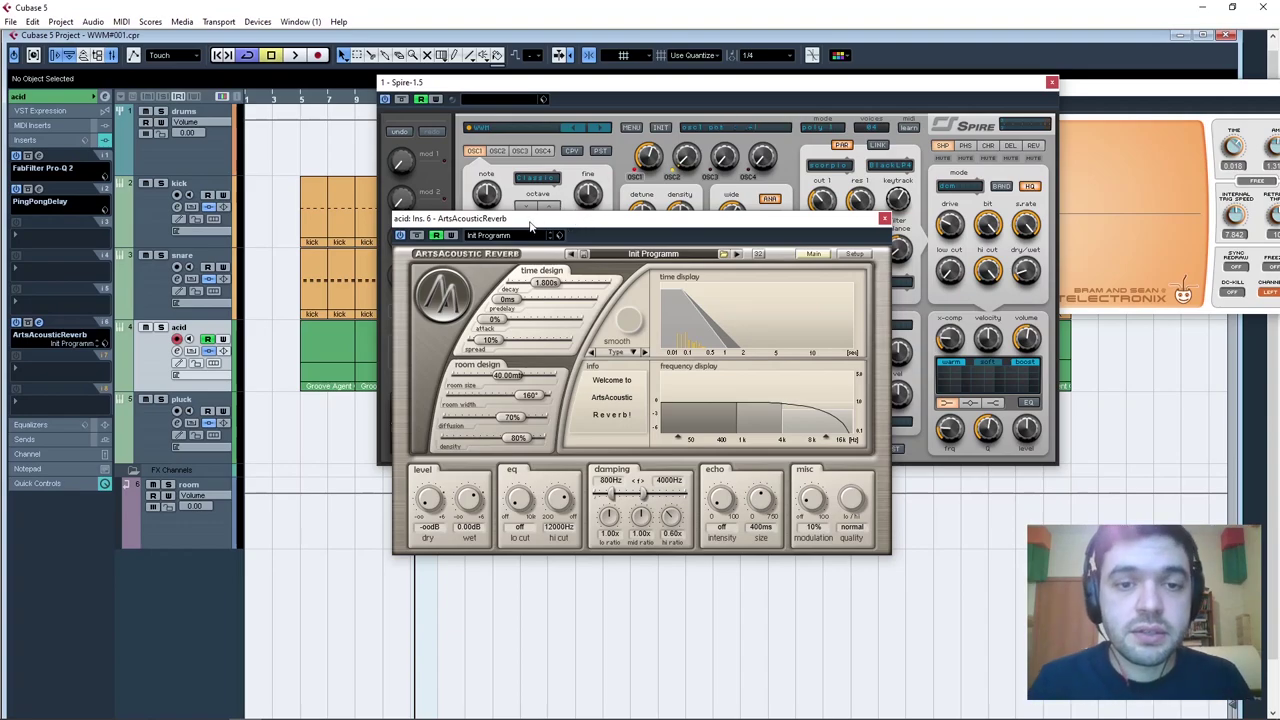
Arrange the ArtsAcousticReverb window below the Spire window so that both plug-ins can be seen.
{"action": "left_click_drag", "start_coordinate": [530, 222], "coordinate": [476, 184]}
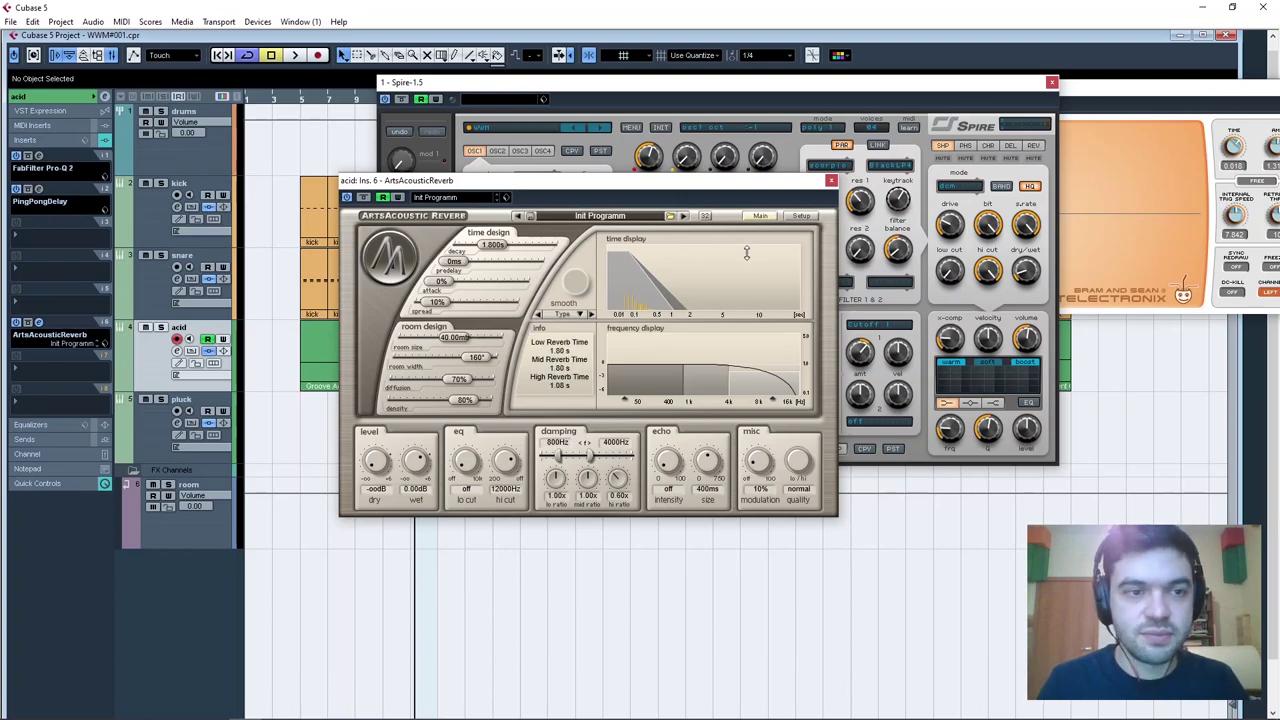
{"action": "left_click_drag", "start_coordinate": [549, 186], "coordinate": [555, 192]}
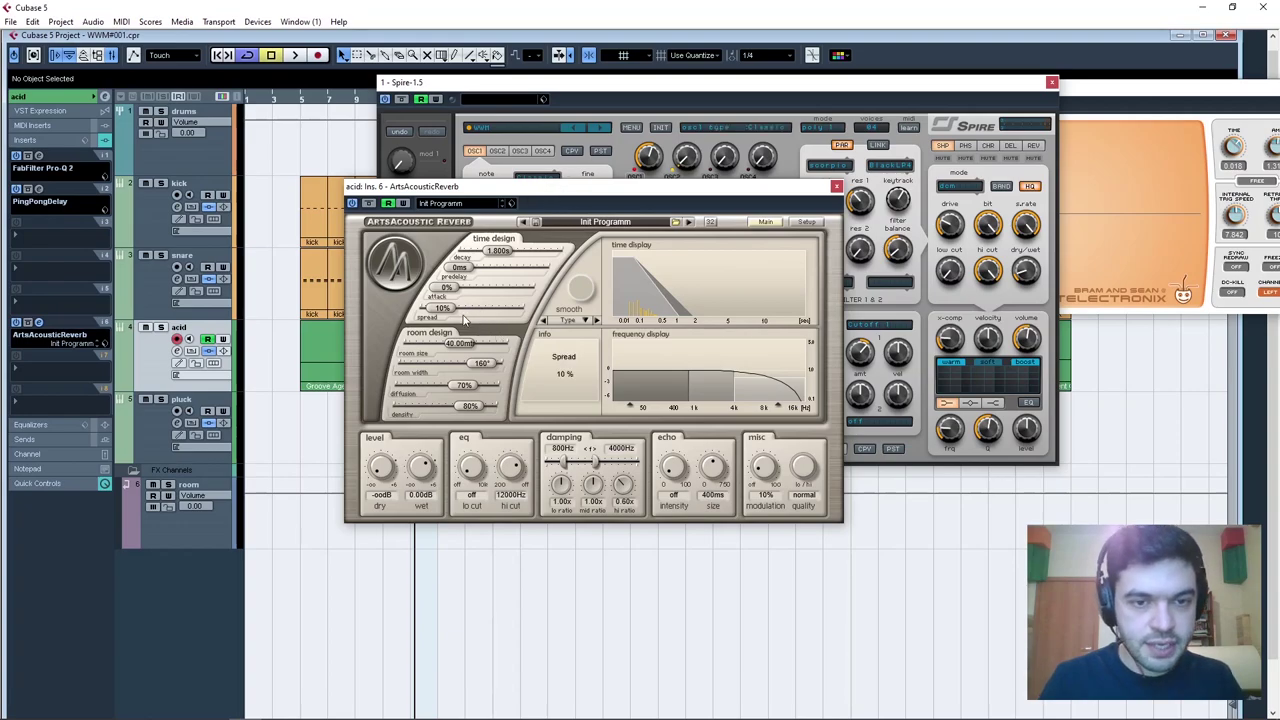
{"action": "left_click_drag", "start_coordinate": [524, 193], "coordinate": [593, 479]}
{"action": "left_click_drag", "start_coordinate": [808, 90], "coordinate": [802, 56]}
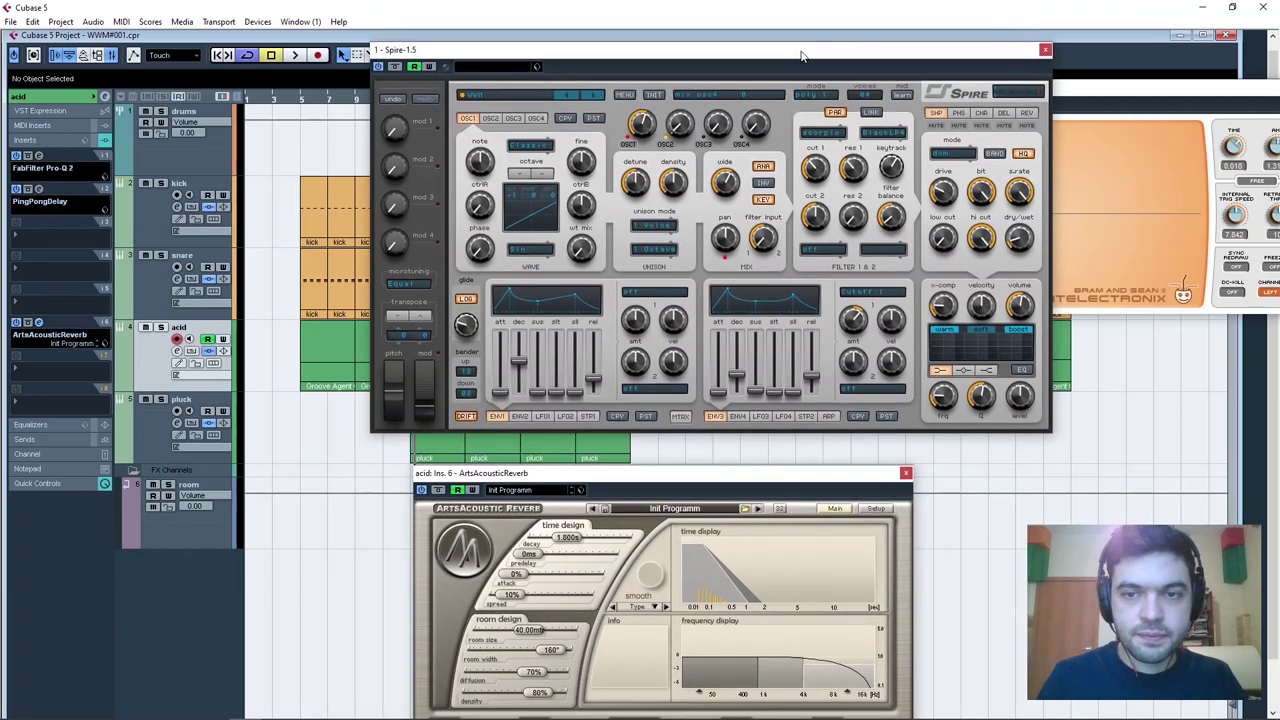
Solo the acid track during a short playback and bring the ArtsAcousticReverb window back up over Spire.
{"action": "key", "text": "space"}
{"action": "left_click", "coordinate": [161, 328]}
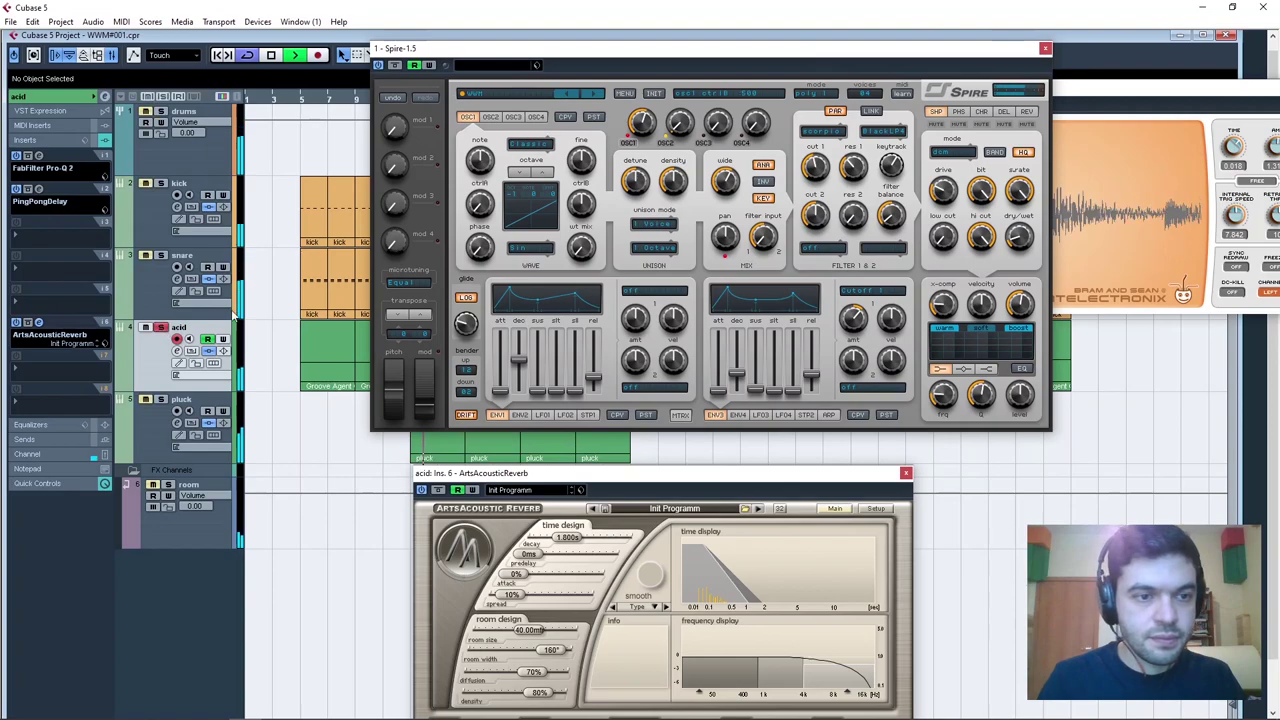
{"action": "key", "text": "space"}
{"action": "left_click_drag", "start_coordinate": [619, 478], "coordinate": [557, 147]}
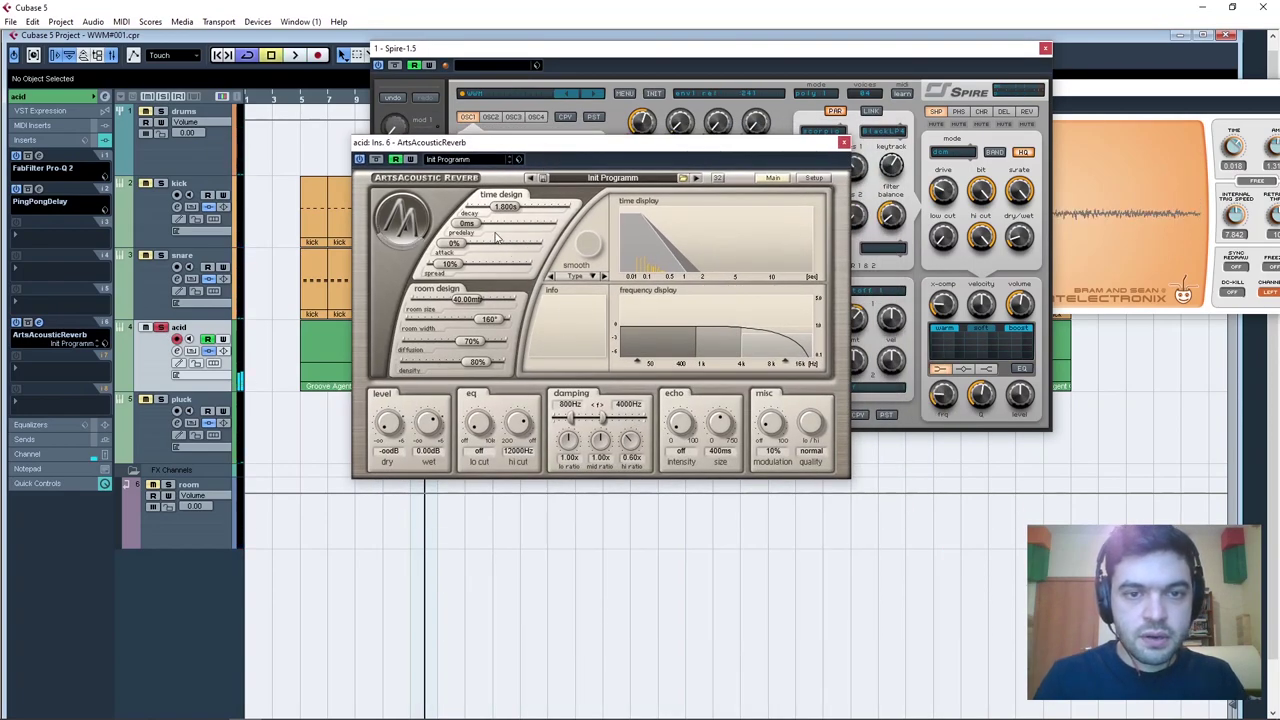
Set ArtsAcousticReverb's dry level to 0.00 dB, wet level to -10.90 dB and decay to 3.117 s.
{"action": "right_click", "coordinate": [389, 425]}
{"action": "left_click", "coordinate": [114, 150]}
{"action": "left_click", "coordinate": [265, 76]}
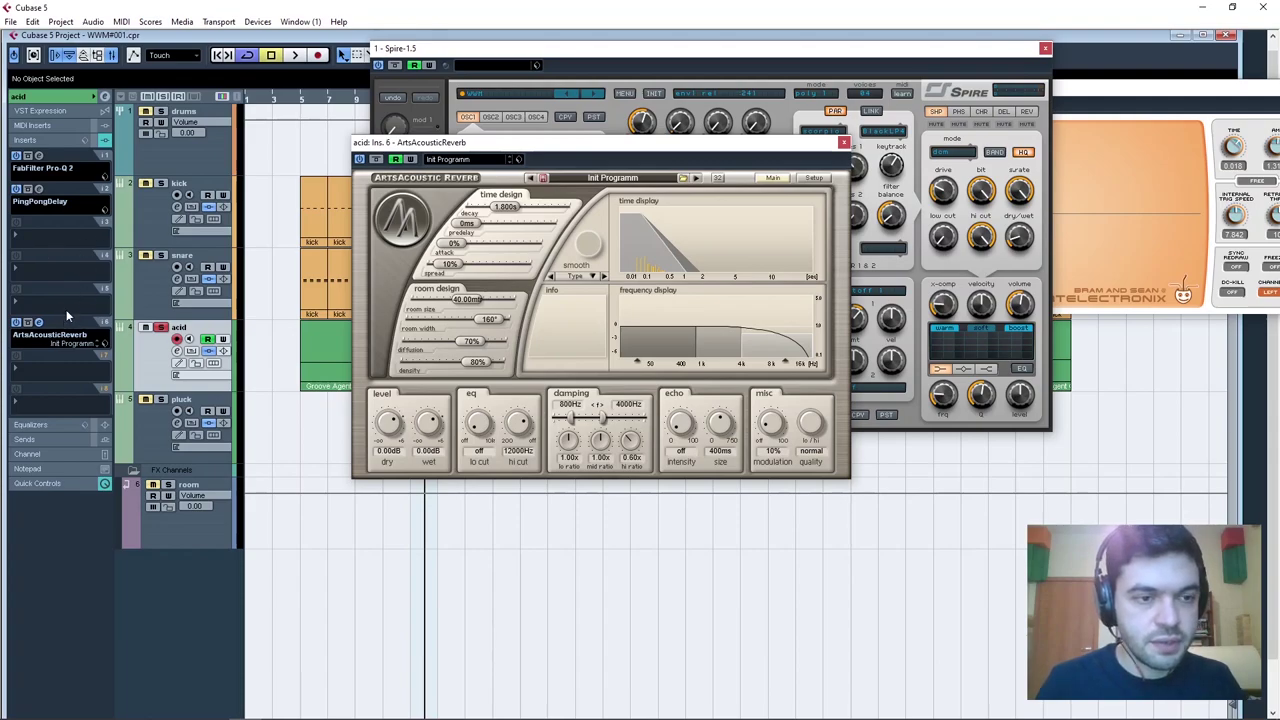
{"action": "mouse_move", "coordinate": [428, 423]}
{"action": "left_mouse_down"}
{"action": "mouse_move", "coordinate": [432, 462]}
{"action": "mouse_move", "coordinate": [425, 441]}
{"action": "left_mouse_up"}
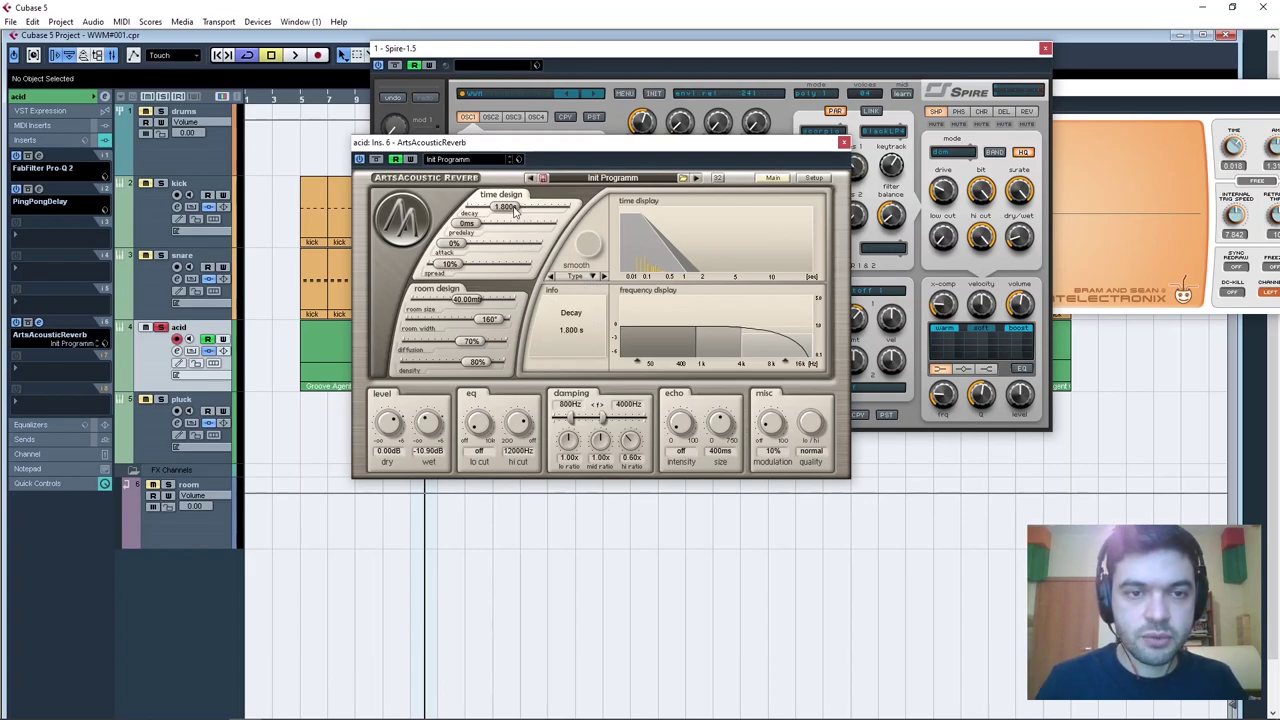
{"action": "left_click_drag", "start_coordinate": [510, 216], "coordinate": [515, 209]}
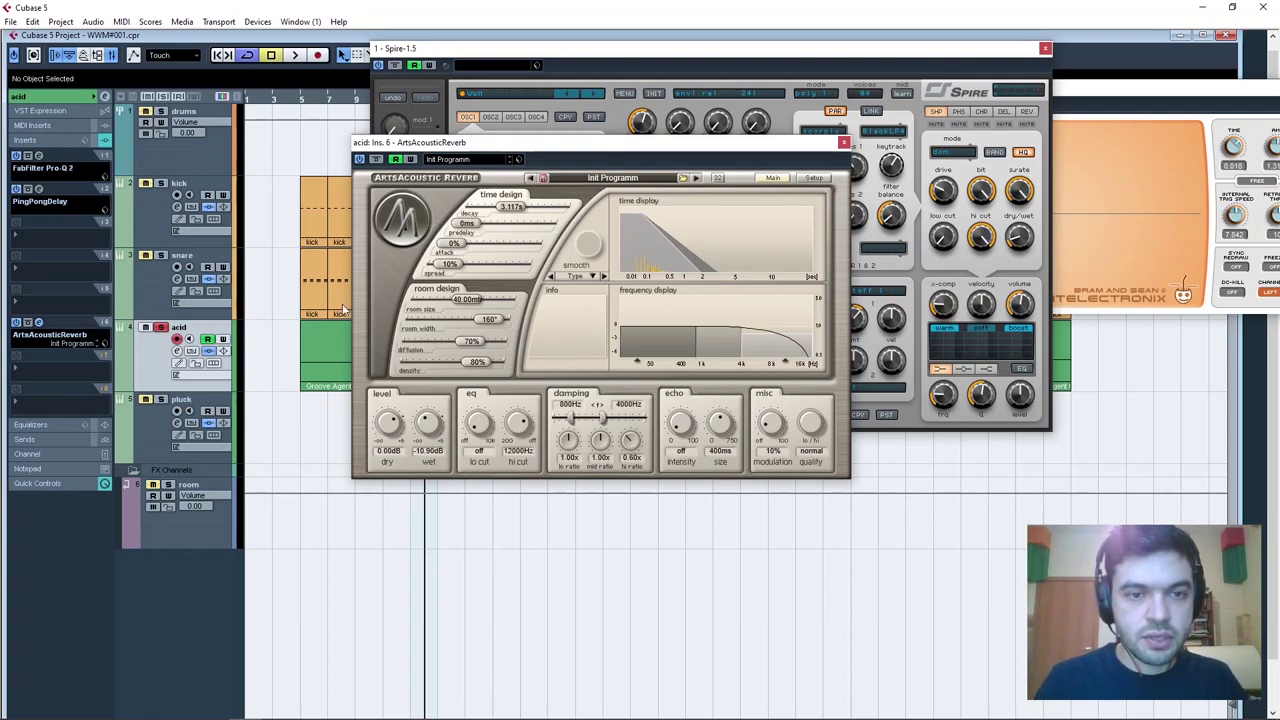
Set ArtsAcousticReverb's attack to 6%, spread to 17%, room size to 44.12 ms and room width to 149°.
{"action": "mouse_move", "coordinate": [437, 262]}
{"action": "left_mouse_down"}
{"action": "mouse_move", "coordinate": [500, 265]}
{"action": "mouse_move", "coordinate": [432, 266]}
{"action": "mouse_move", "coordinate": [464, 262]}
{"action": "mouse_move", "coordinate": [453, 248]}
{"action": "mouse_move", "coordinate": [454, 265]}
{"action": "left_mouse_up"}
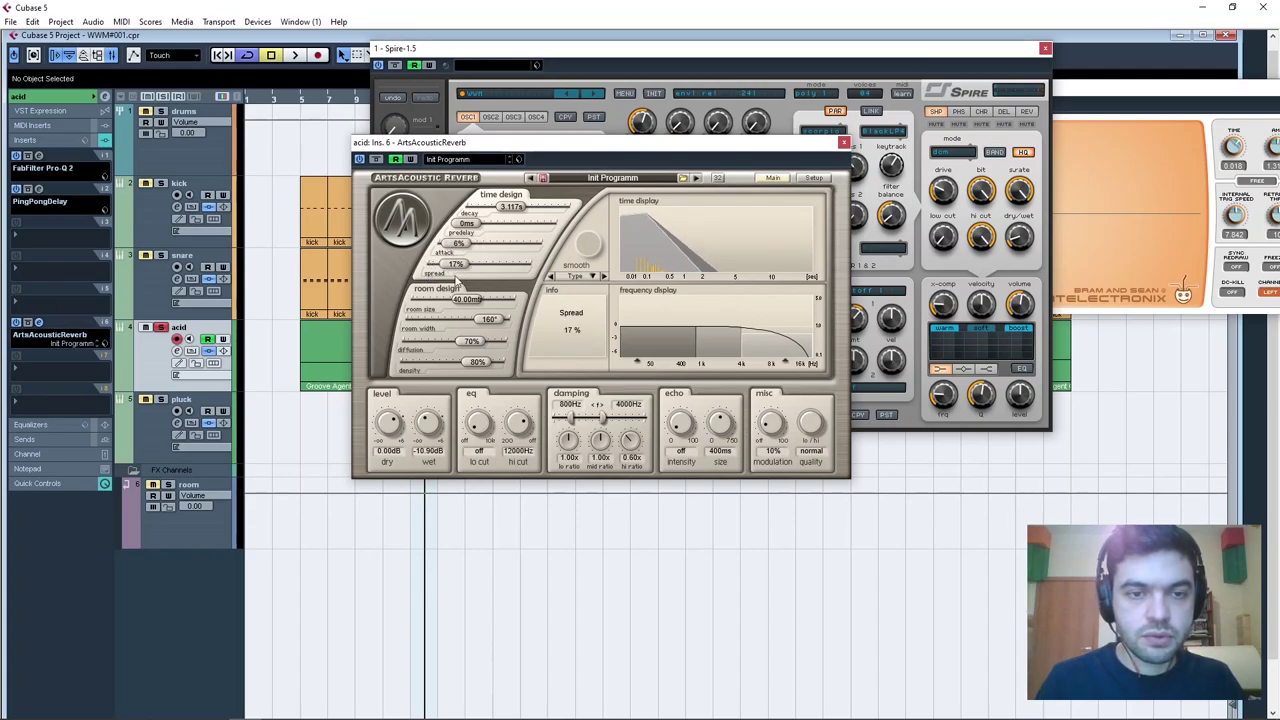
{"action": "left_click_drag", "start_coordinate": [463, 308], "coordinate": [469, 304]}
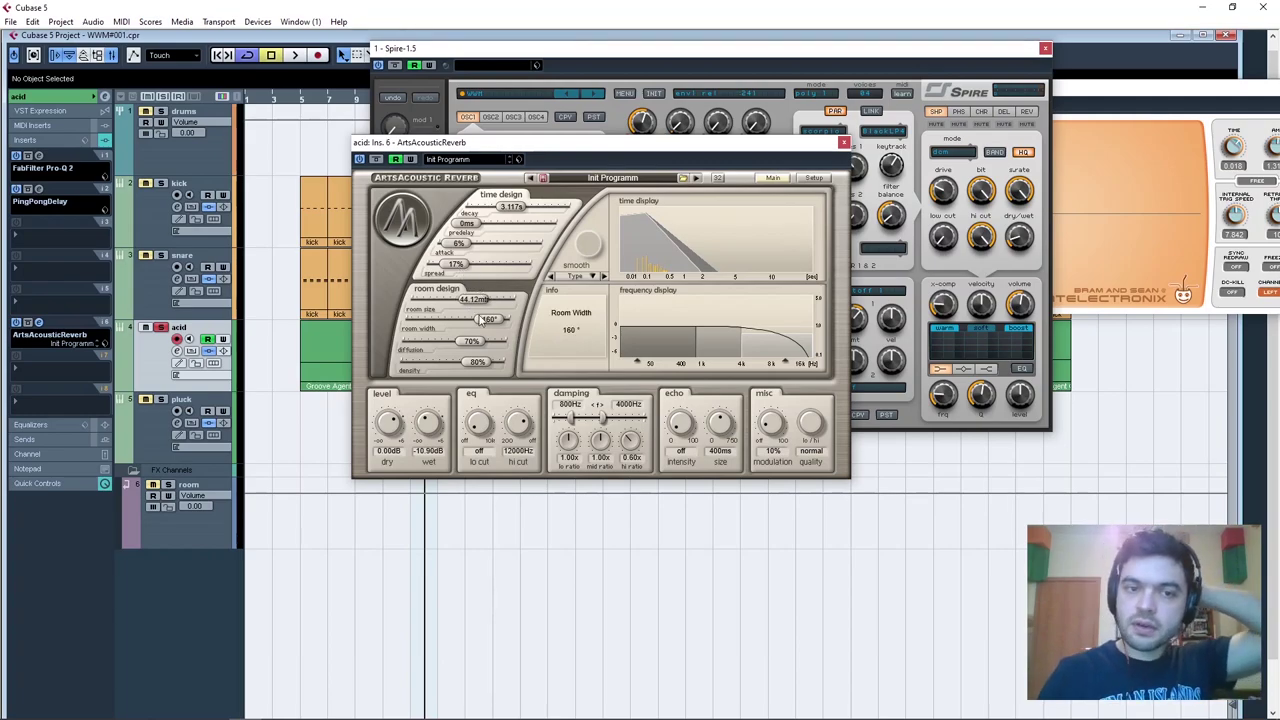
{"action": "left_click_drag", "start_coordinate": [489, 320], "coordinate": [485, 321]}
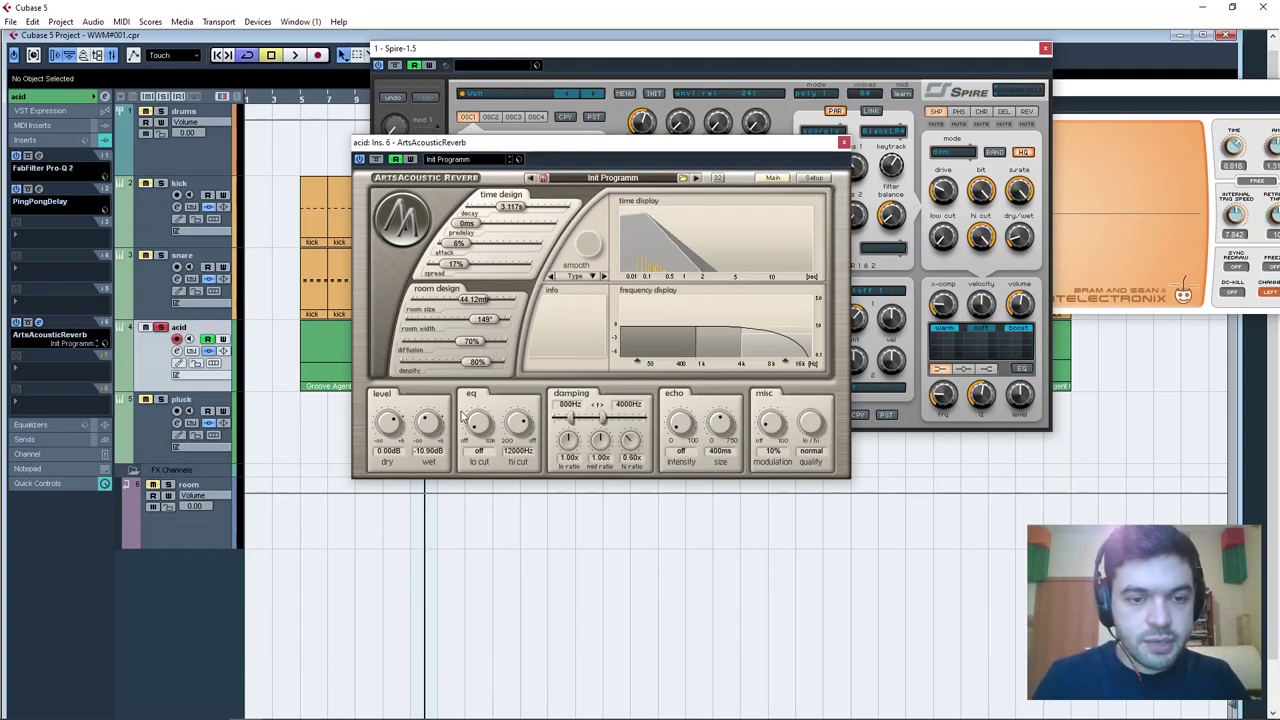
Set the reverb's low cut to 918 Hz, damping frequencies to 1044 Hz and 5096 Hz, low ratio to 0.63x and wet level to -11.85 dB.
{"action": "left_click_drag", "start_coordinate": [478, 424], "coordinate": [478, 394]}
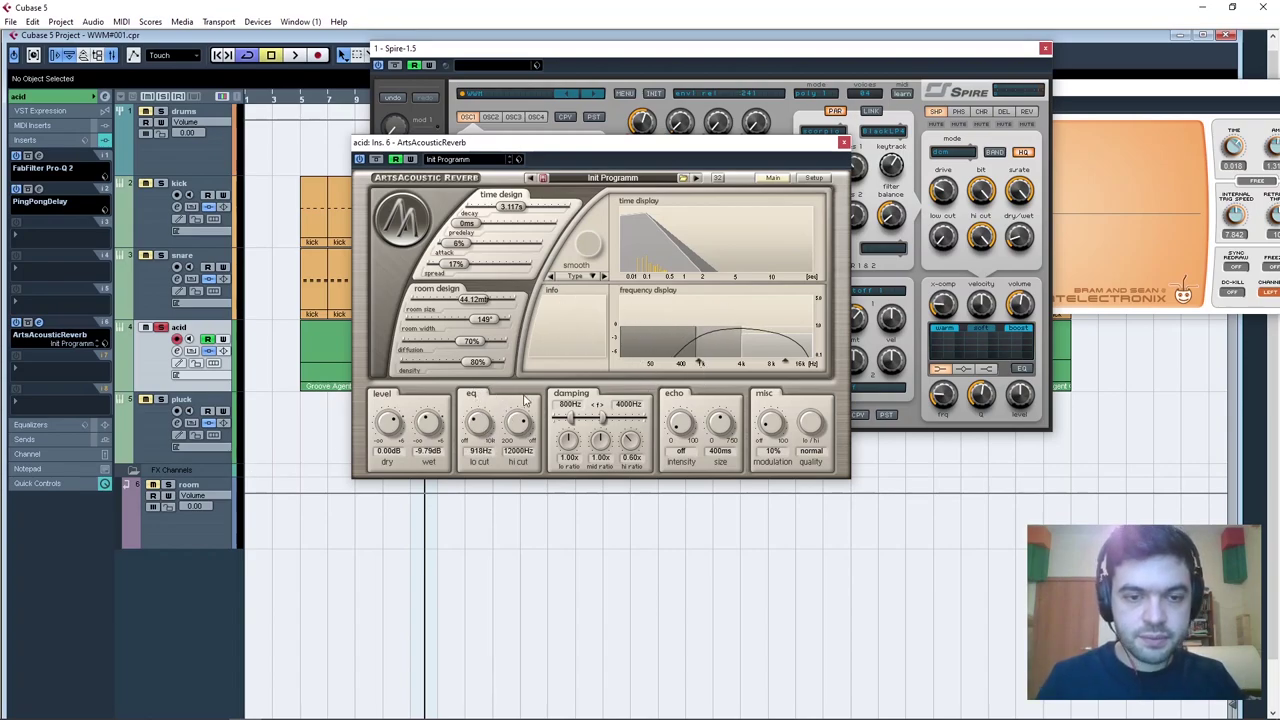
{"action": "left_click_drag", "start_coordinate": [606, 413], "coordinate": [569, 460]}
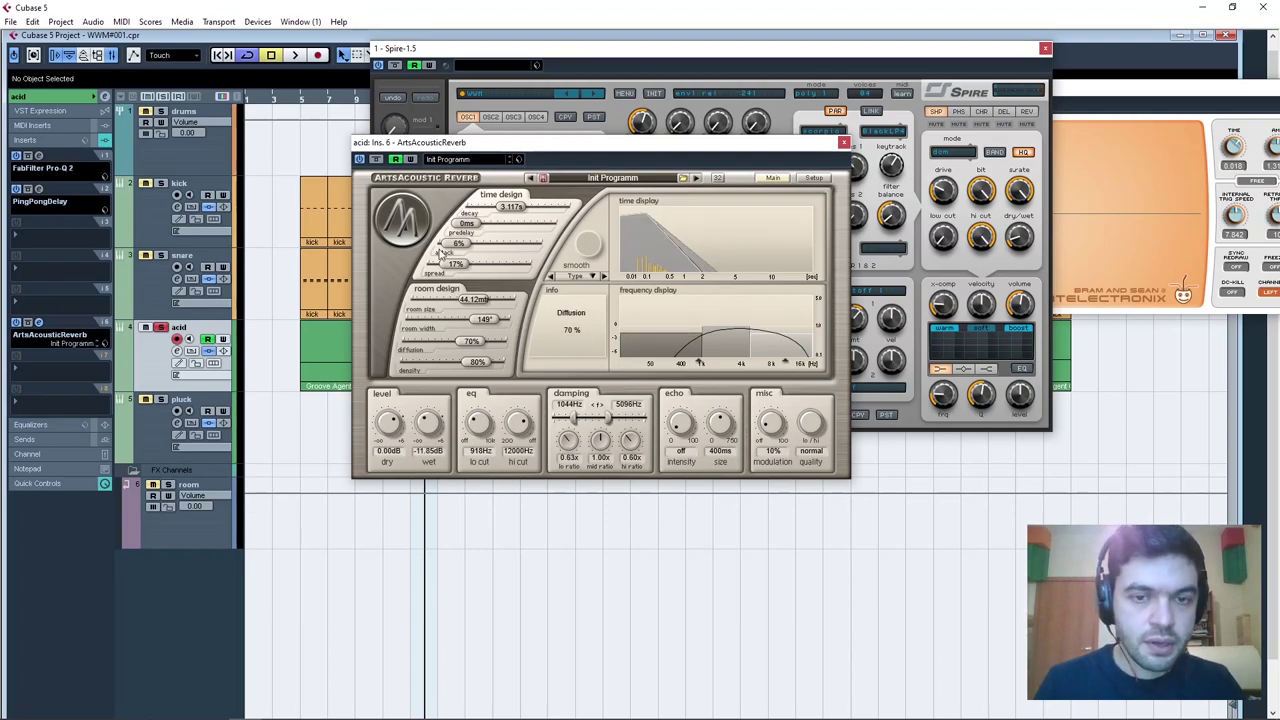
Start playback and rearrange the Spire and ArtsAcousticReverb windows so that the whole reverb window is in front.
{"action": "left_click_drag", "start_coordinate": [565, 145], "coordinate": [561, 273]}
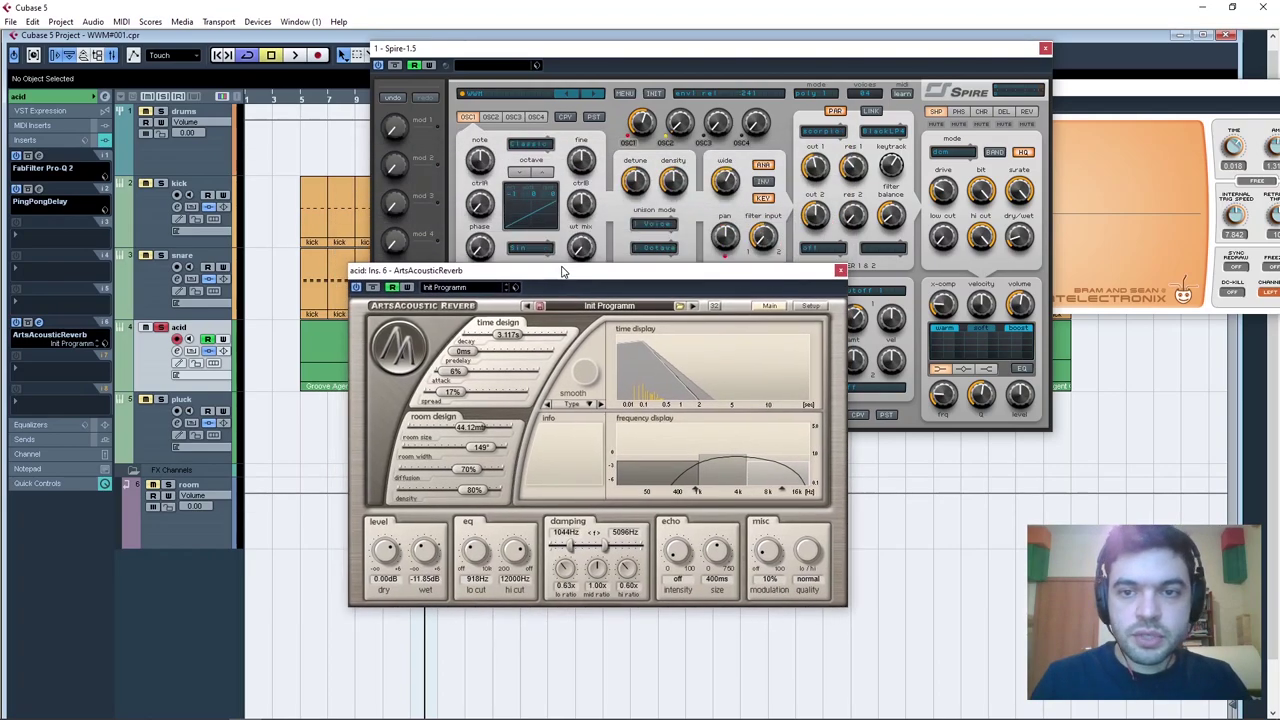
{"action": "left_click", "coordinate": [808, 168]}
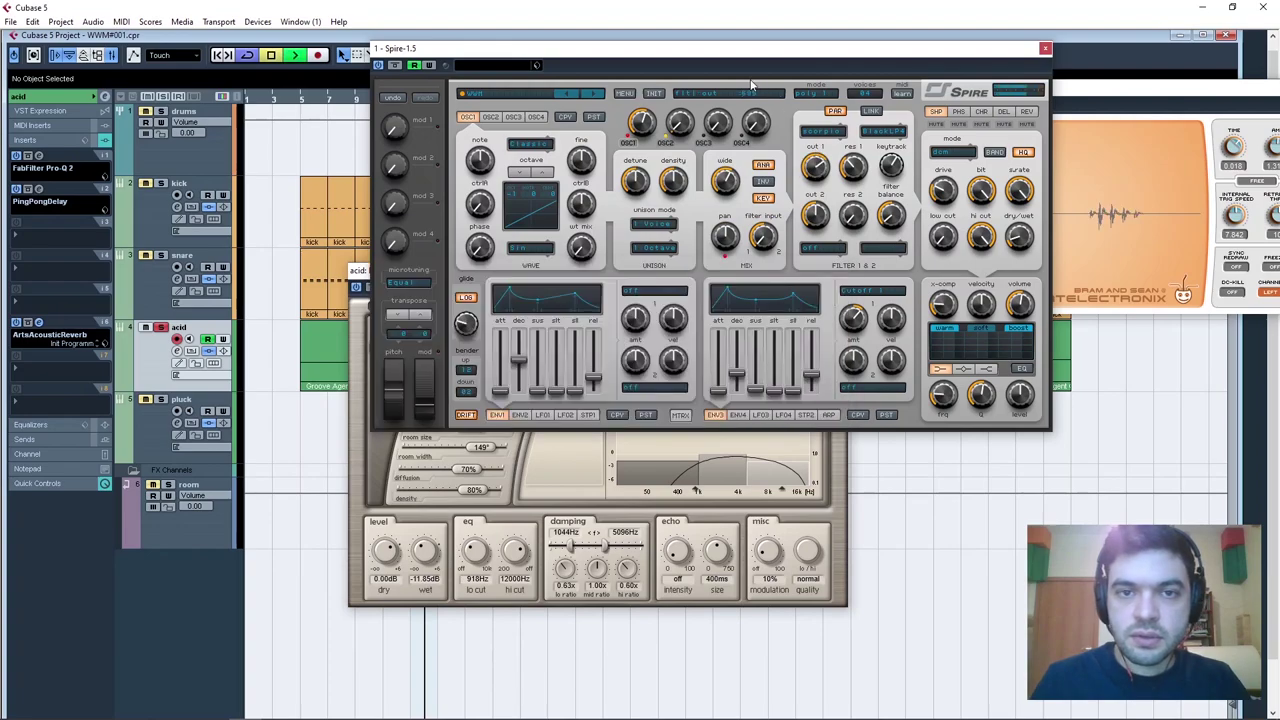
{"action": "left_click_drag", "start_coordinate": [735, 50], "coordinate": [839, 52]}
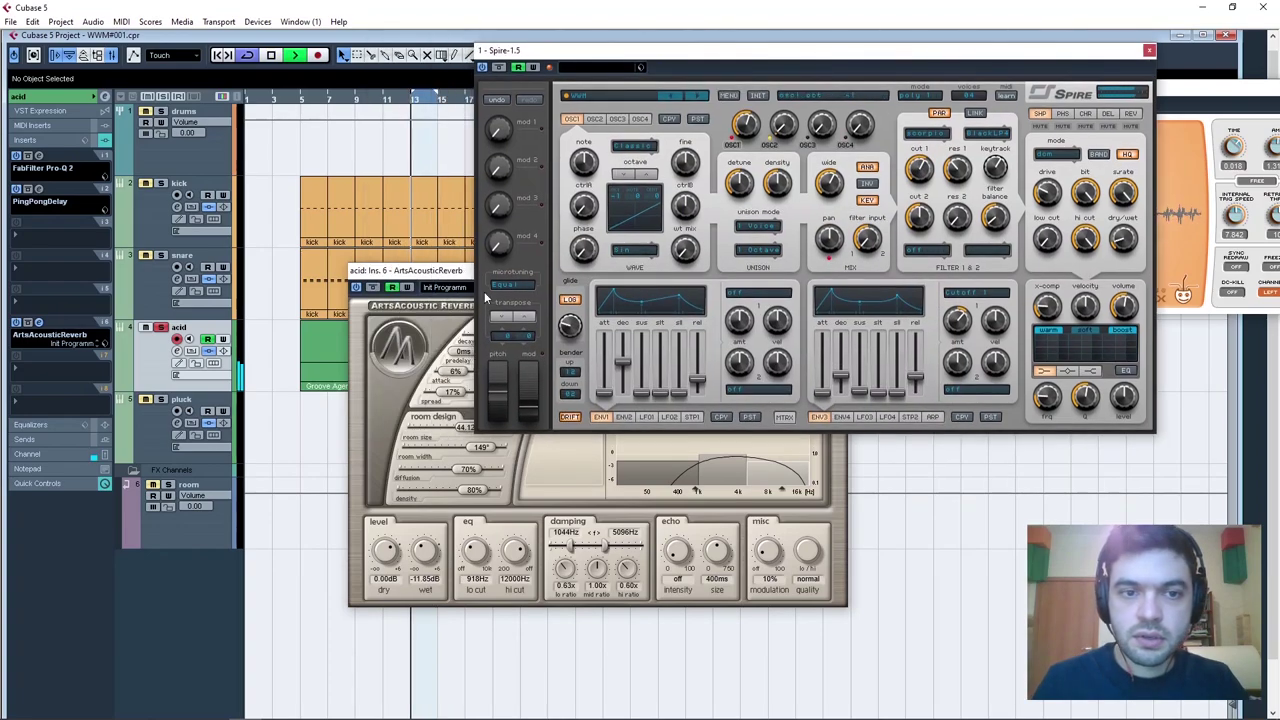
{"action": "left_click_drag", "start_coordinate": [460, 270], "coordinate": [432, 198]}
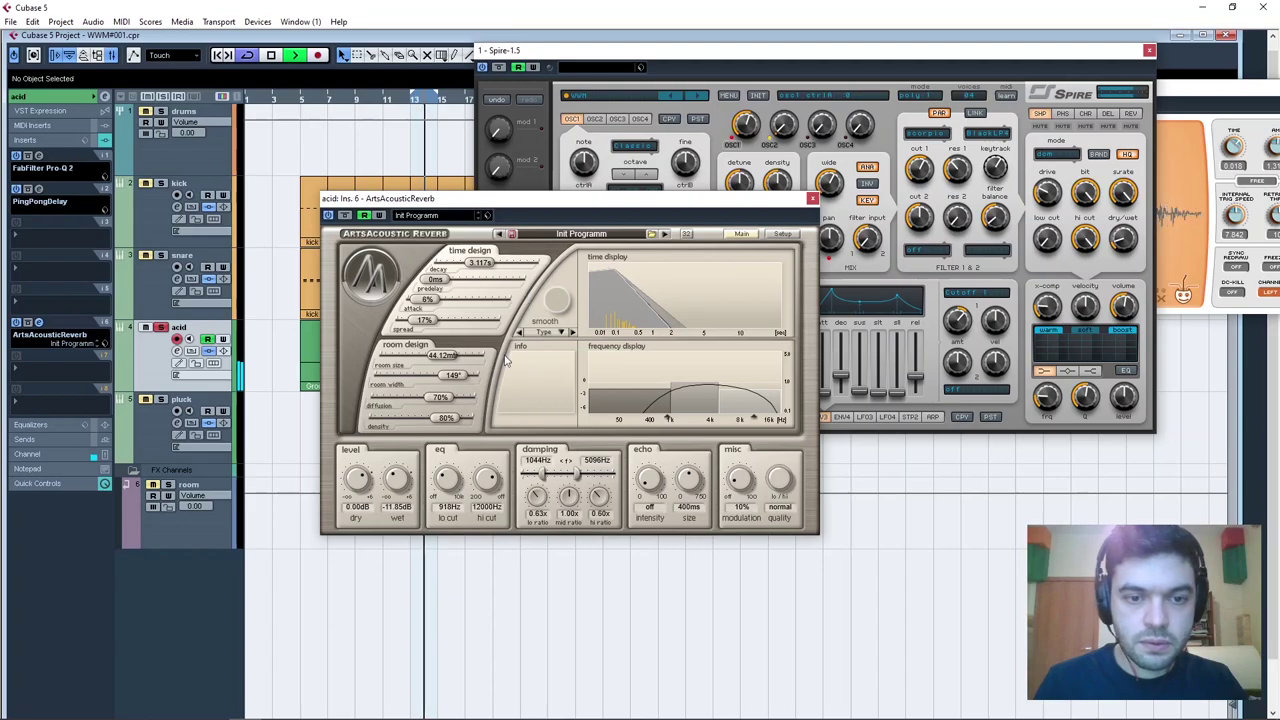
Between short playbacks, set the reverb's low cut to 419 Hz, high cut to 5689 Hz, high ratio to 0.36x and decay to 2.760 s.
{"action": "key", "text": "space"}
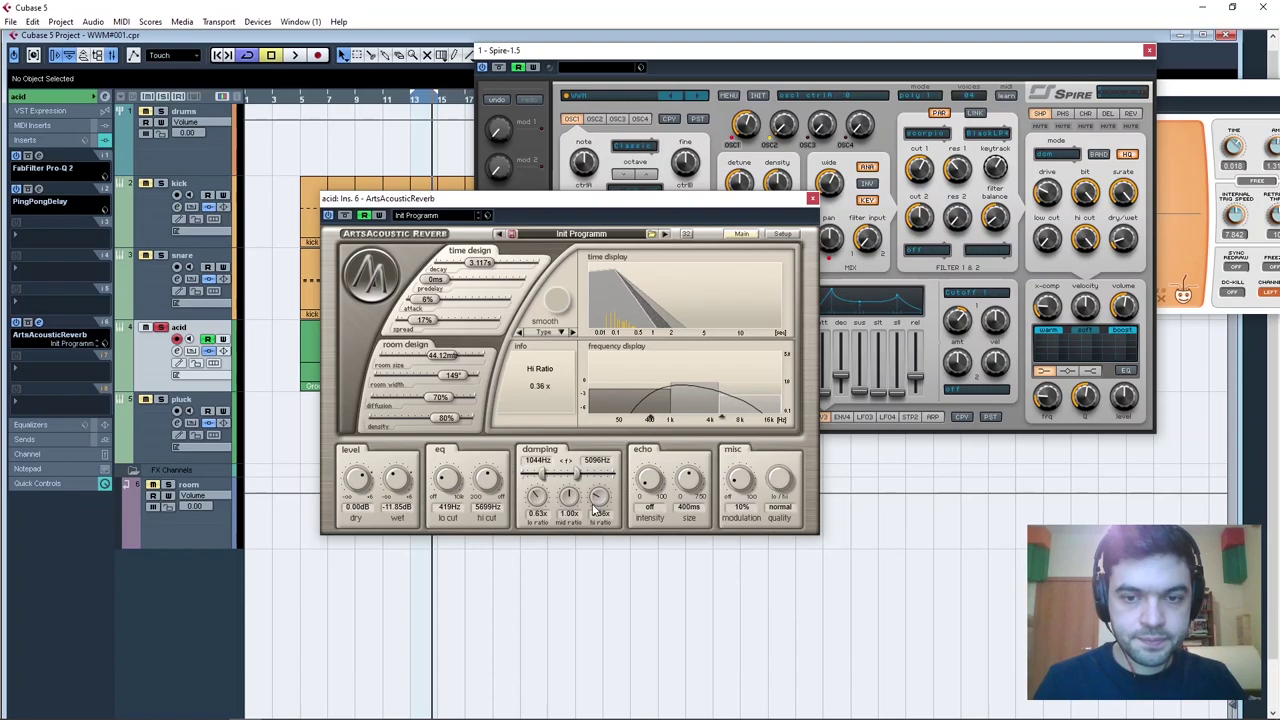
{"action": "key", "text": "space"}
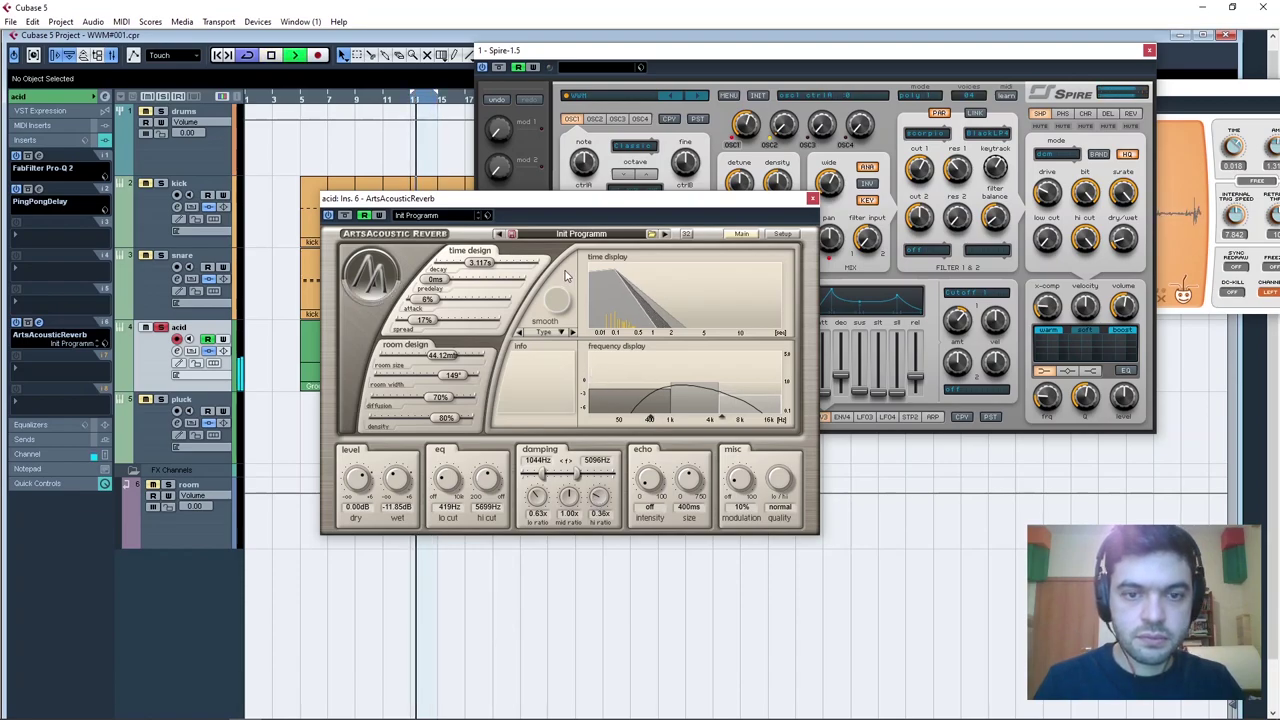
{"action": "key", "text": "space"}
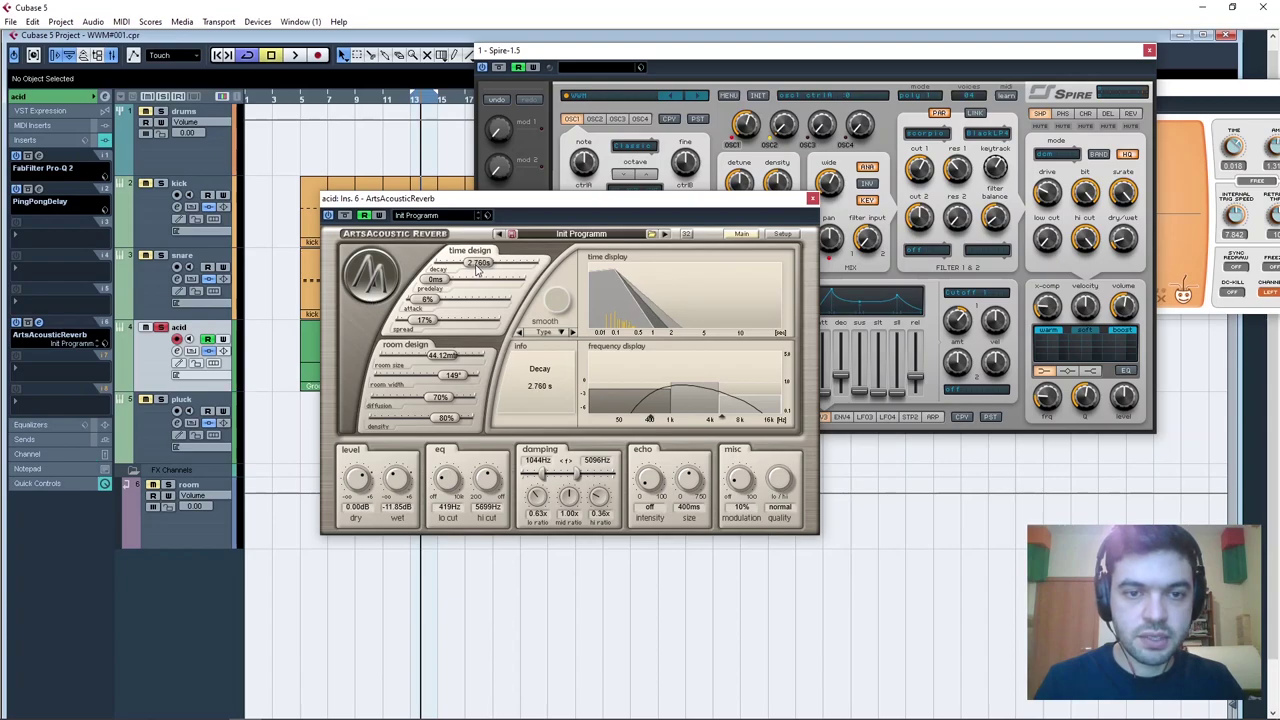
During playback, set the reverb's wet level to -12.34 dB, low cut to 260 Hz and high cut to 4426 Hz.
{"action": "key", "text": "space"}
{"action": "mouse_move", "coordinate": [398, 480]}
{"action": "left_mouse_down"}
{"action": "mouse_move", "coordinate": [405, 468]}
{"action": "mouse_move", "coordinate": [406, 487]}
{"action": "left_mouse_up"}
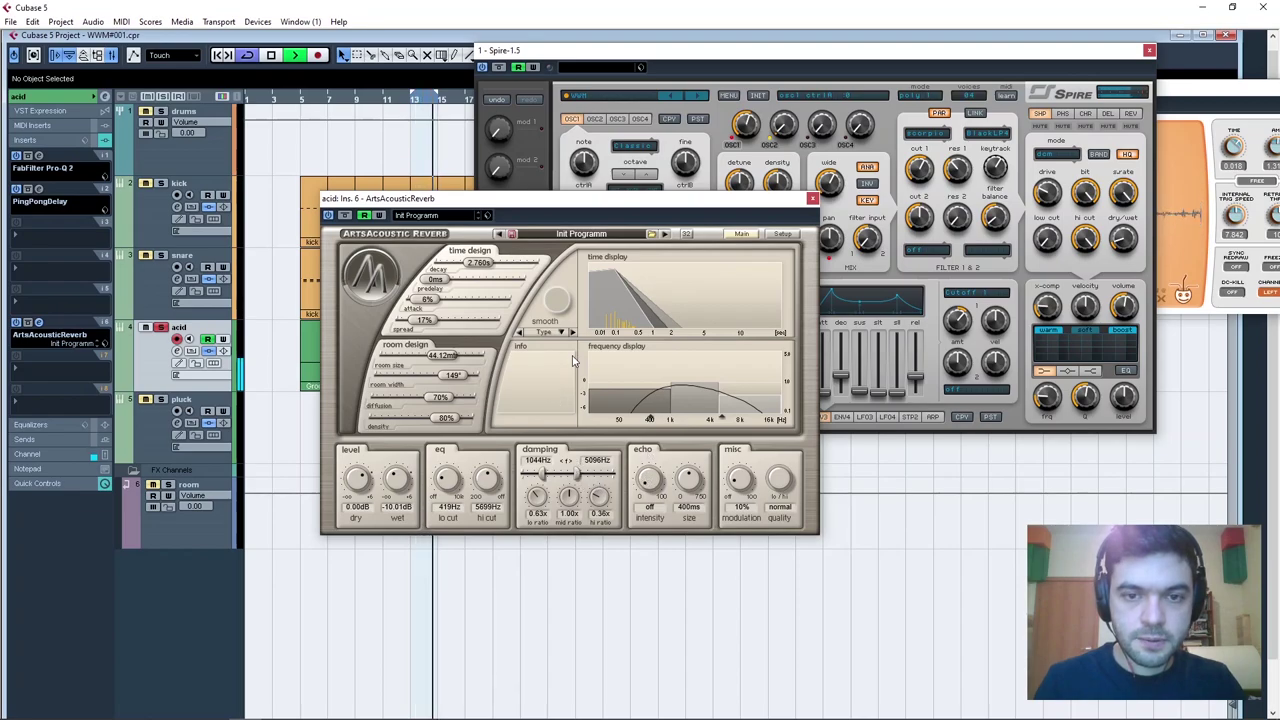
{"action": "left_click_drag", "start_coordinate": [494, 488], "coordinate": [492, 495]}
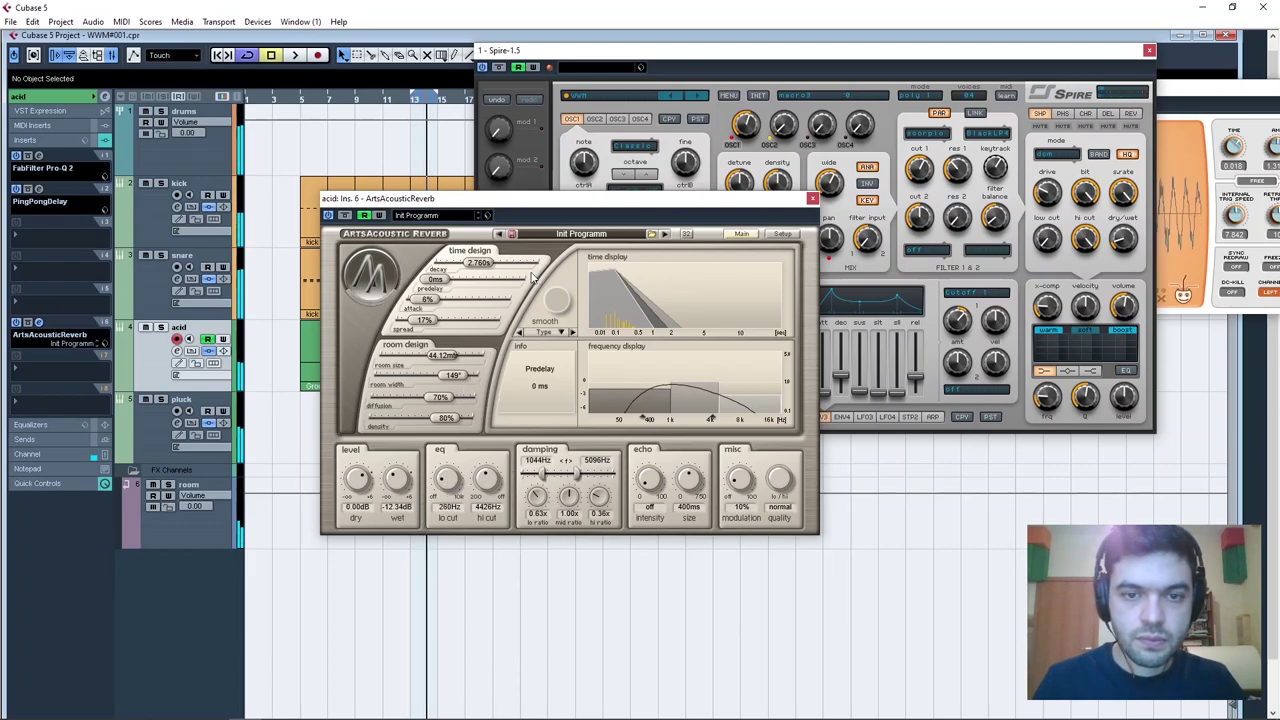
Solo the acid track for a short playback and close the ArtsAcousticReverb window.
{"action": "left_click", "coordinate": [159, 328]}
{"action": "key", "text": "space"}
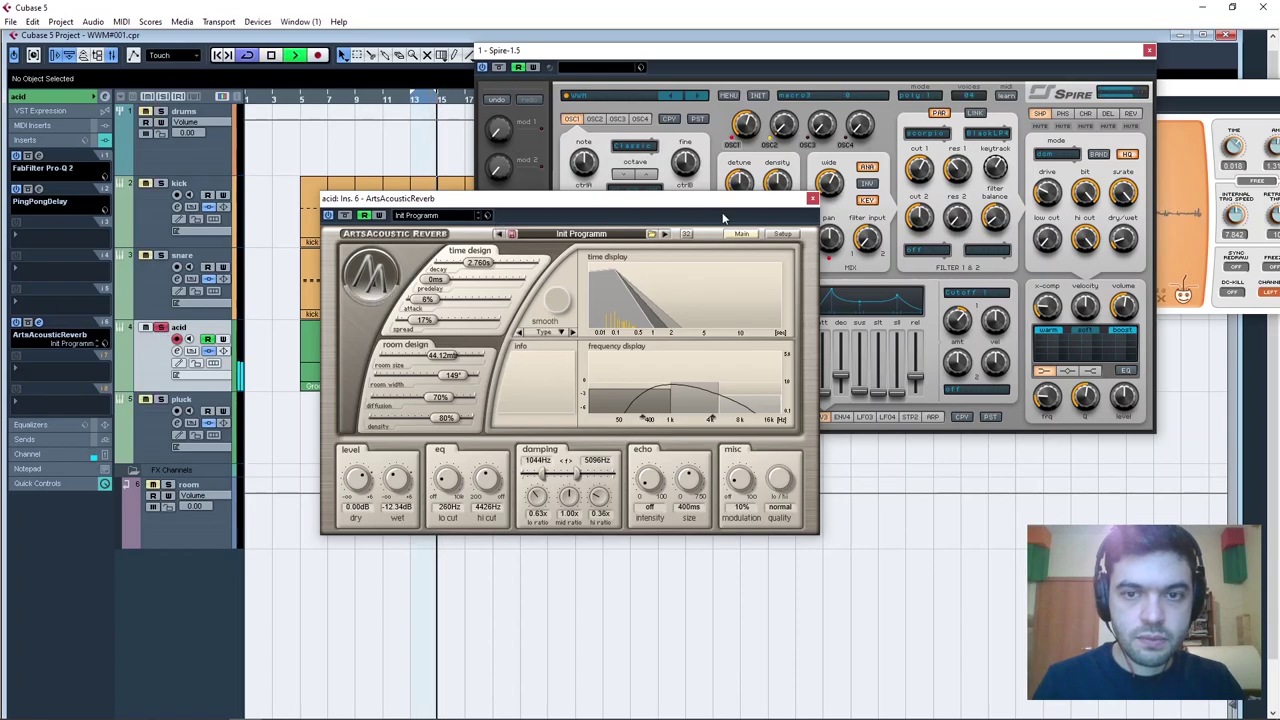
{"action": "left_click", "coordinate": [812, 200]}
{"action": "key", "text": "space"}
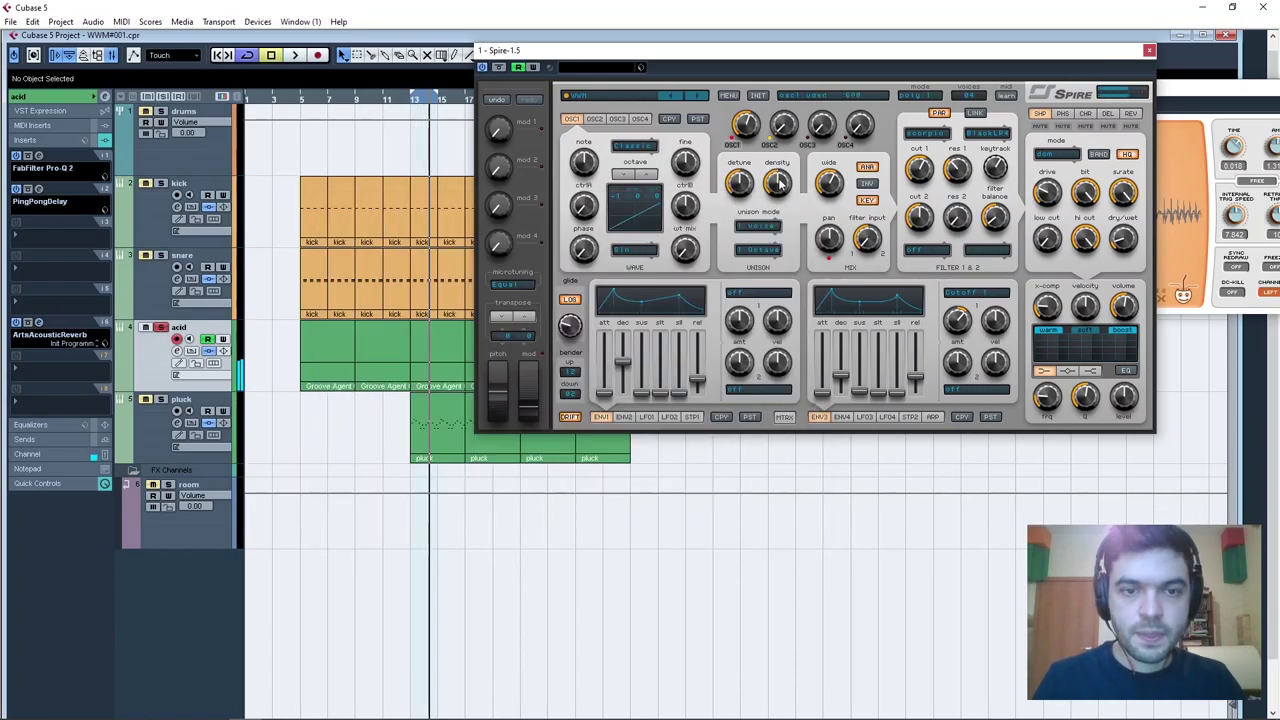
Open the acid track's automation lane and record a short filter cutoff move in Spire during playback from bar 5.
{"action": "left_click", "coordinate": [121, 388]}
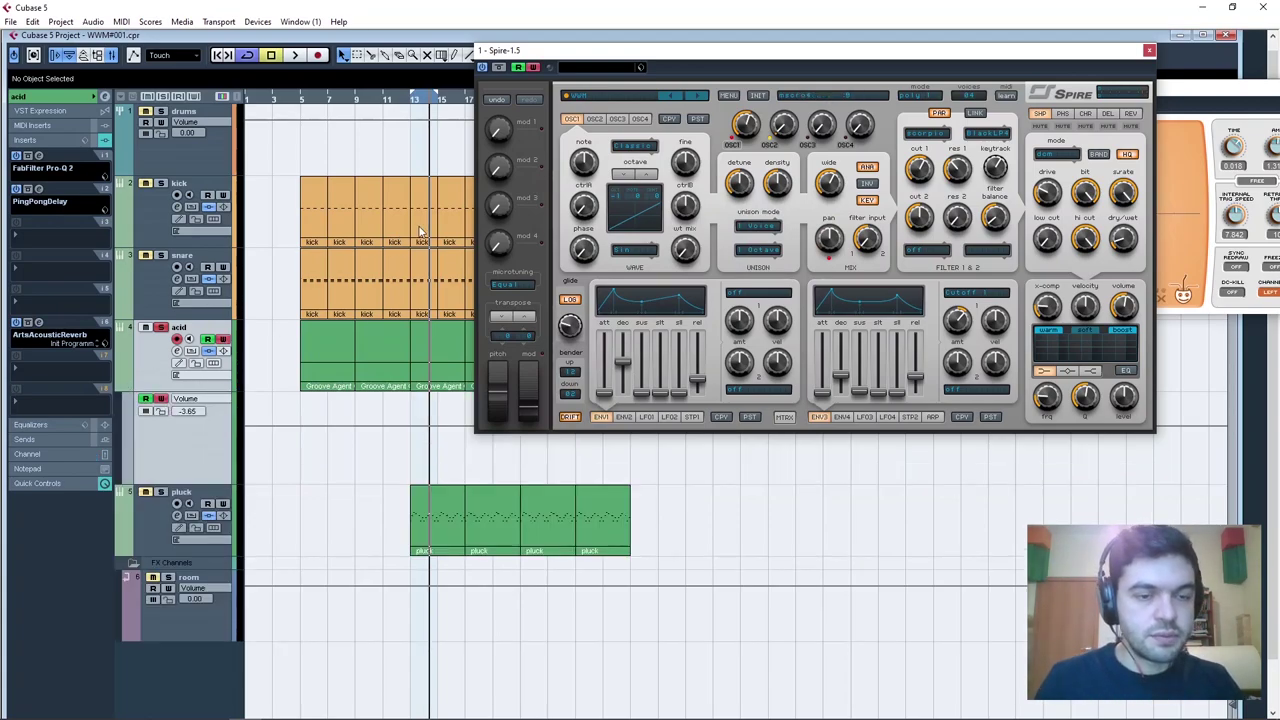
{"action": "left_click_drag", "start_coordinate": [552, 58], "coordinate": [596, 78]}
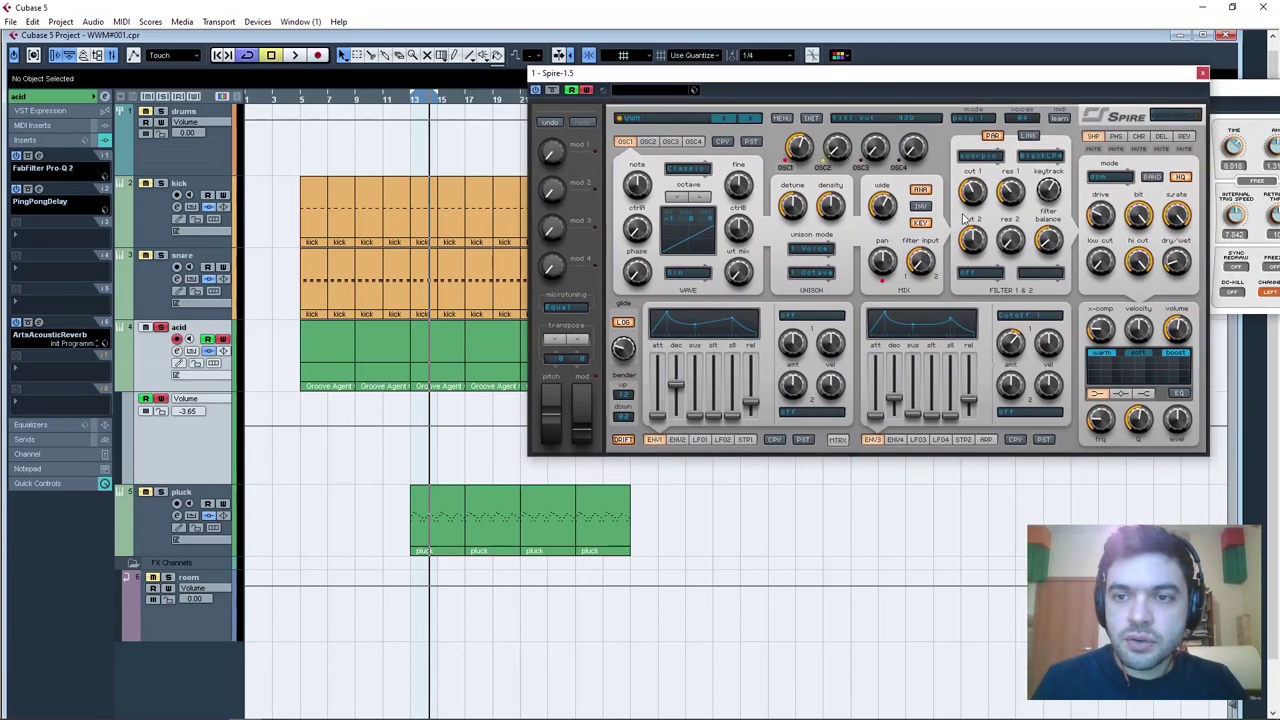
{"action": "double_click", "coordinate": [300, 100]}
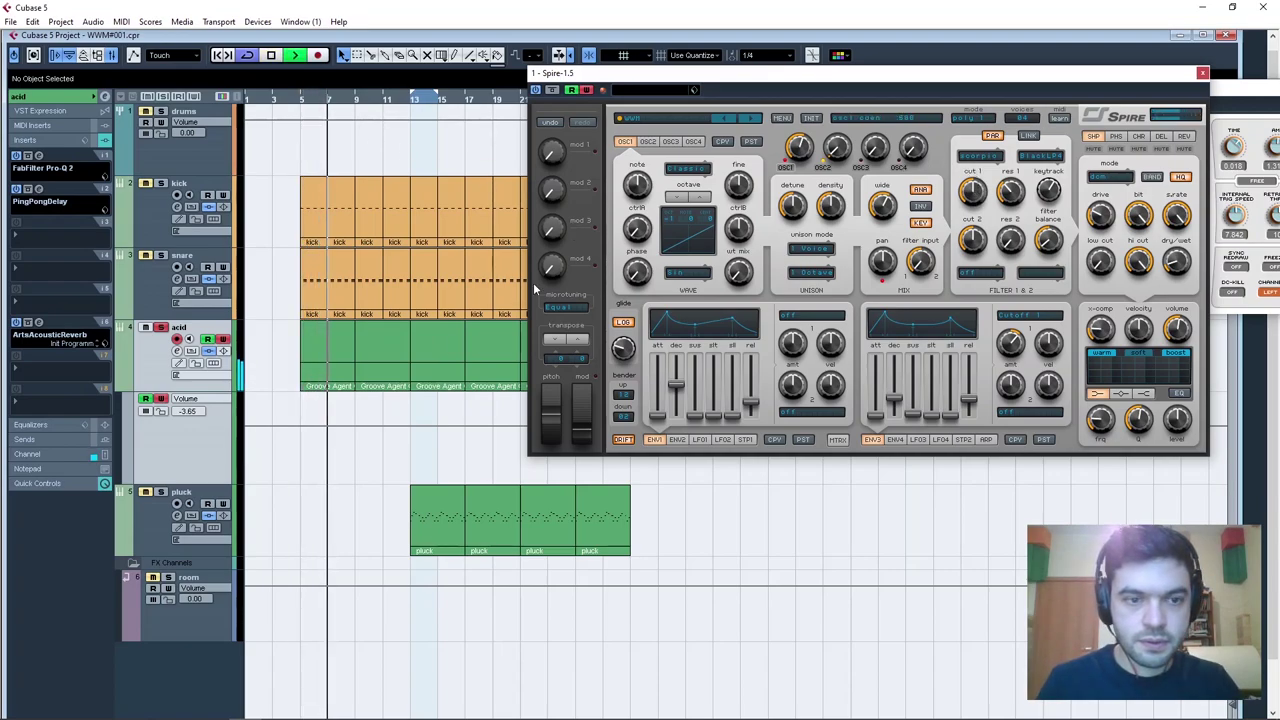
{"action": "key", "text": "space"}
{"action": "left_click", "coordinate": [207, 398]}
{"action": "left_click", "coordinate": [246, 395]}
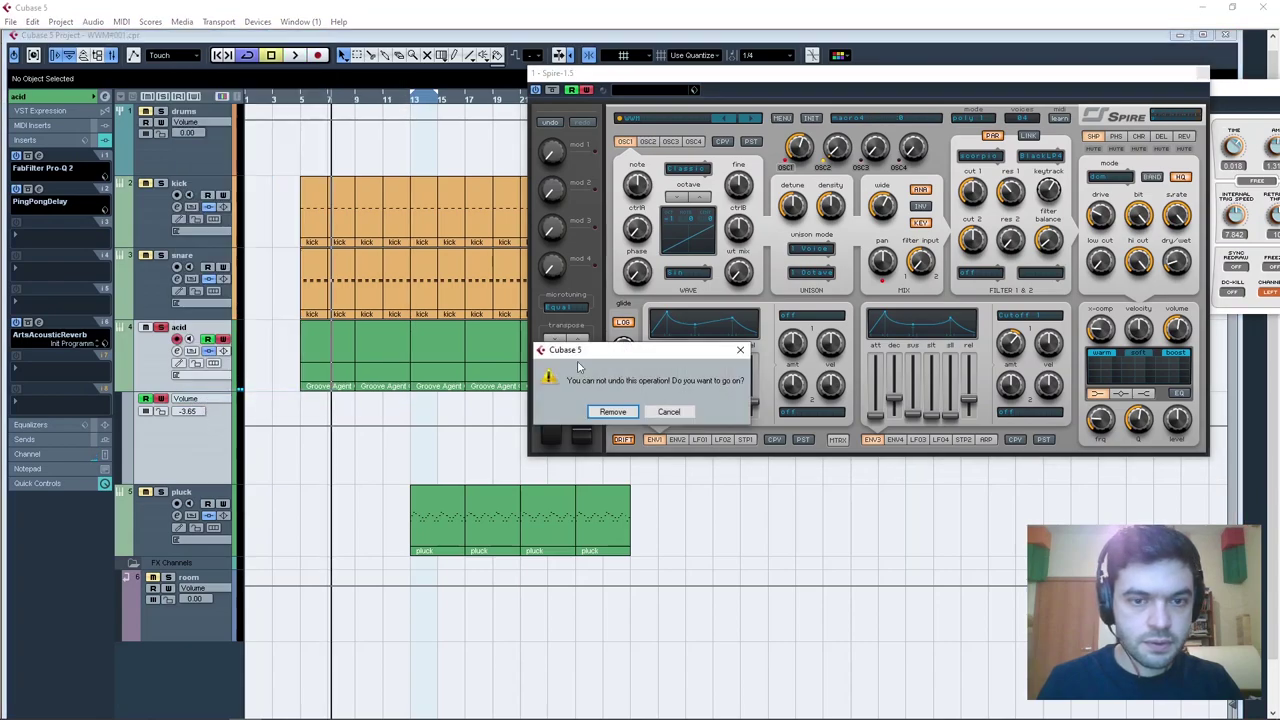
{"action": "left_click", "coordinate": [670, 412]}
Show Spire's flt1_cut parameter in the acid automation lane and delete its recorded automation points.
{"action": "left_click", "coordinate": [209, 405]}
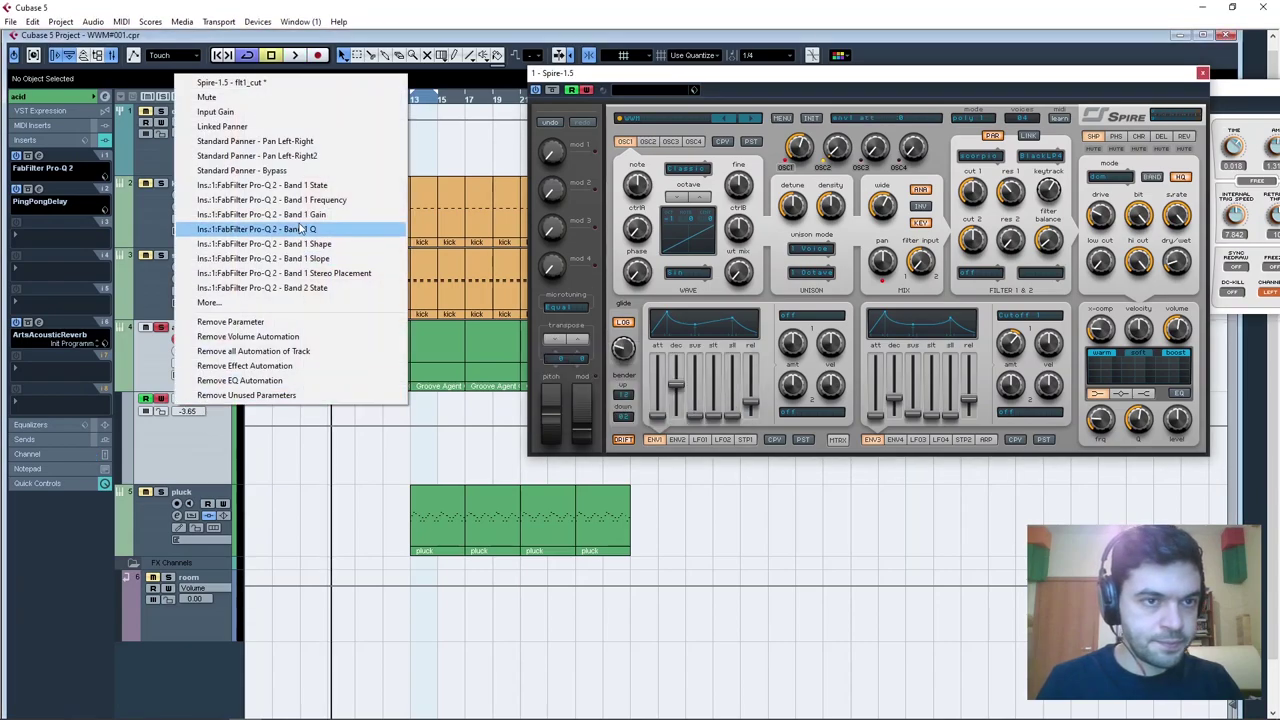
{"action": "left_click", "coordinate": [345, 84]}
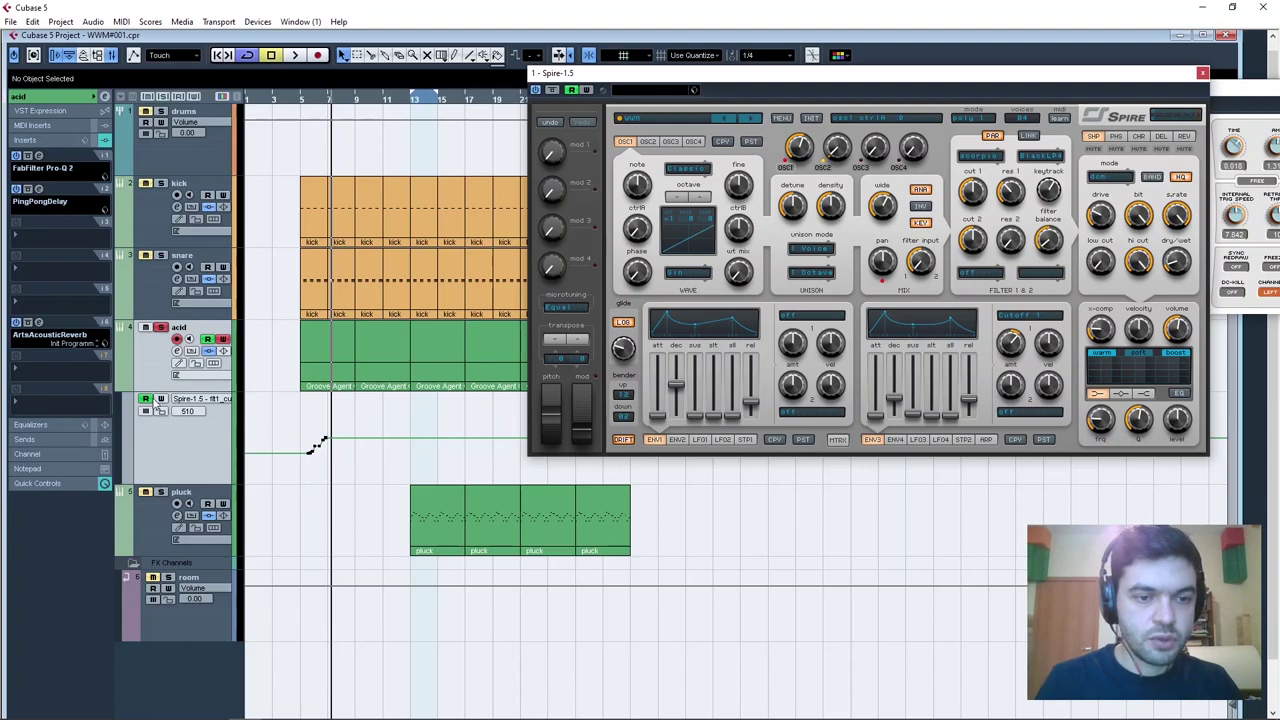
{"action": "left_click_drag", "start_coordinate": [340, 460], "coordinate": [337, 457]}
{"action": "key", "text": "Delete"}
Draw a rising flt1_cut ramp from bar 5 to a value of 55.56 at bar 21, moving the Spire window out of the way.
{"action": "left_click", "coordinate": [309, 449]}
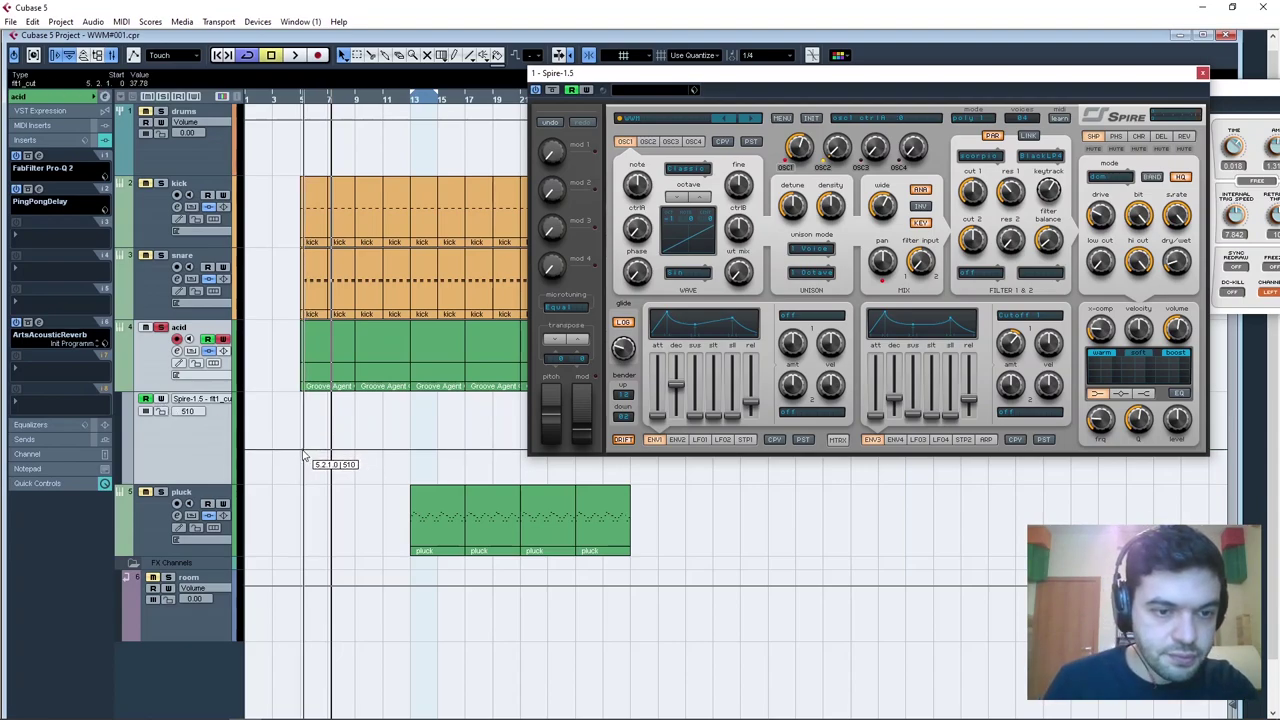
{"action": "left_click_drag", "start_coordinate": [380, 450], "coordinate": [485, 453]}
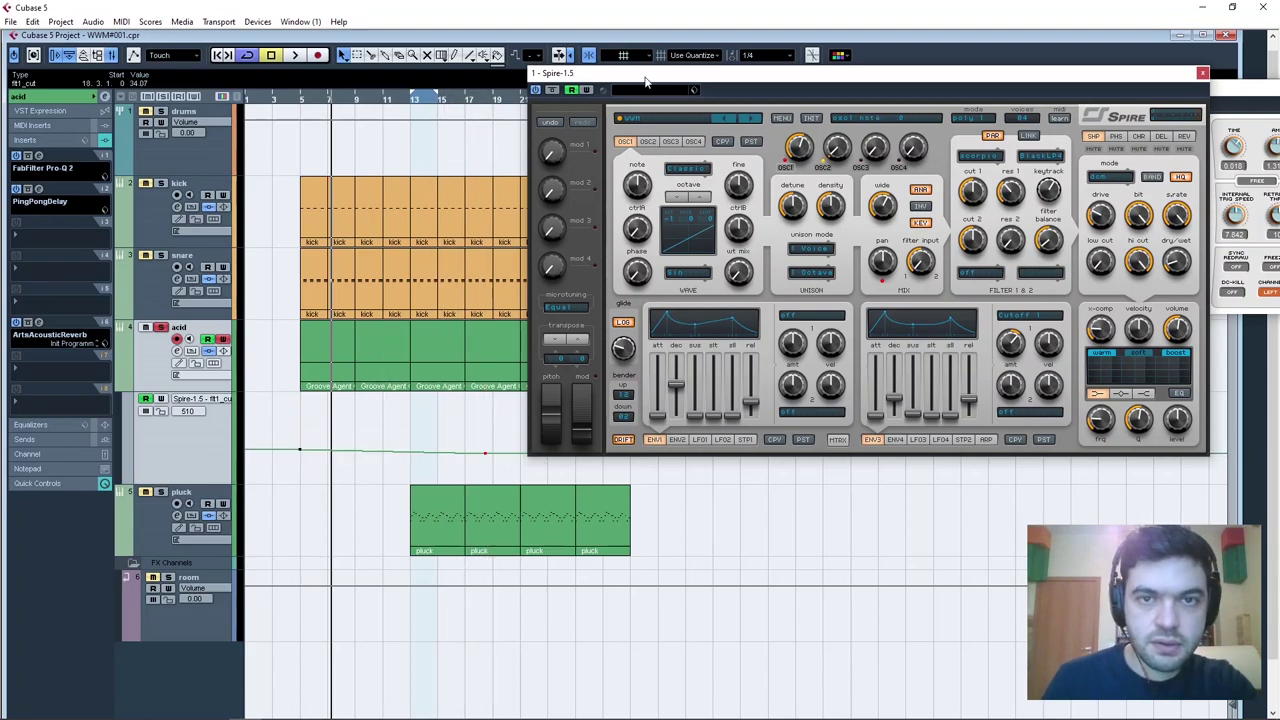
{"action": "left_click_drag", "start_coordinate": [644, 78], "coordinate": [932, 146]}
{"action": "left_click_drag", "start_coordinate": [488, 455], "coordinate": [519, 434]}
While playing from bar 5, lower the flt1_cut ramp's start point and add a middle point at bar 11 with value 40.00.
{"action": "left_click", "coordinate": [300, 103]}
{"action": "key", "text": "space"}
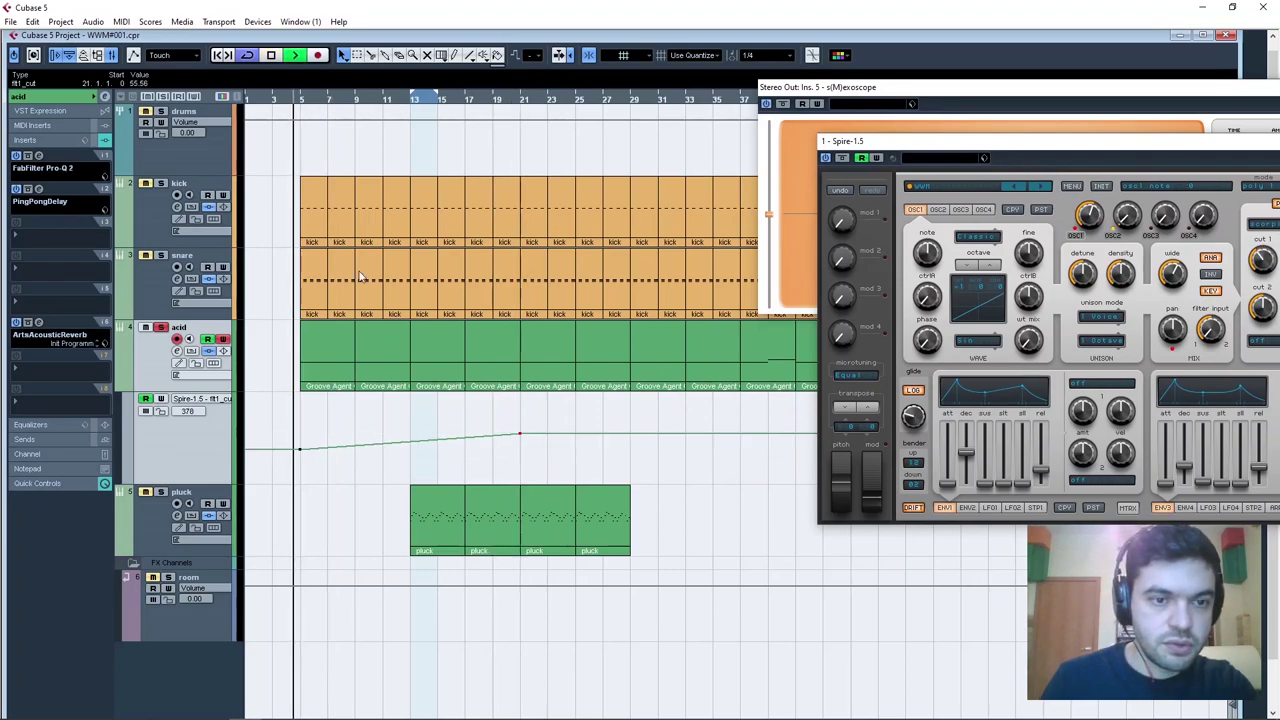
{"action": "left_click", "coordinate": [302, 451]}
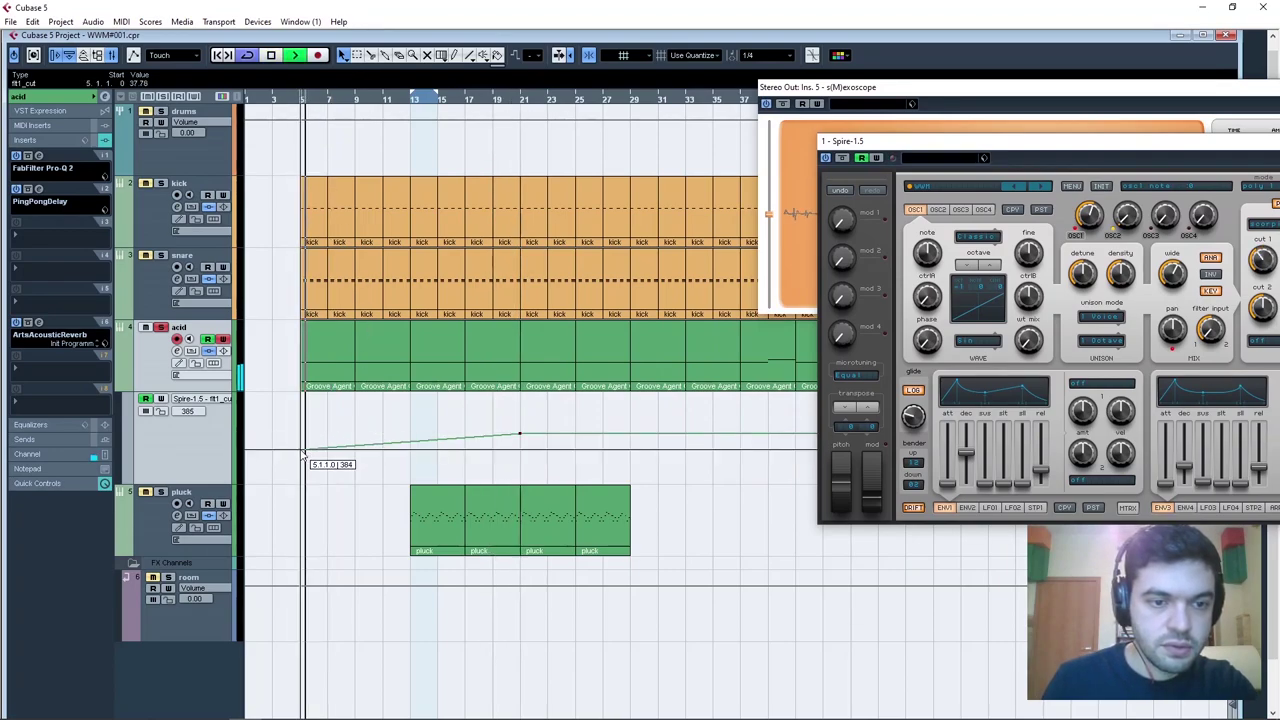
{"action": "left_click", "coordinate": [381, 445]}
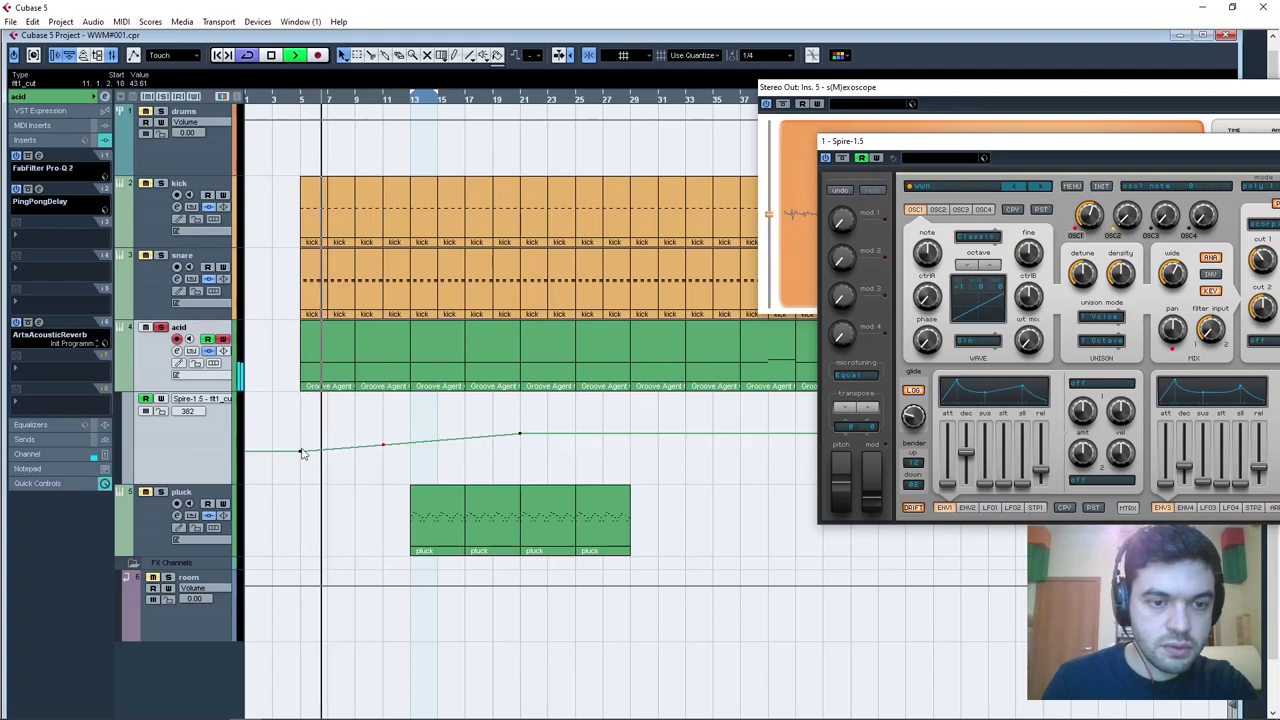
{"action": "left_click_drag", "start_coordinate": [300, 451], "coordinate": [300, 453]}
{"action": "left_click", "coordinate": [382, 446]}
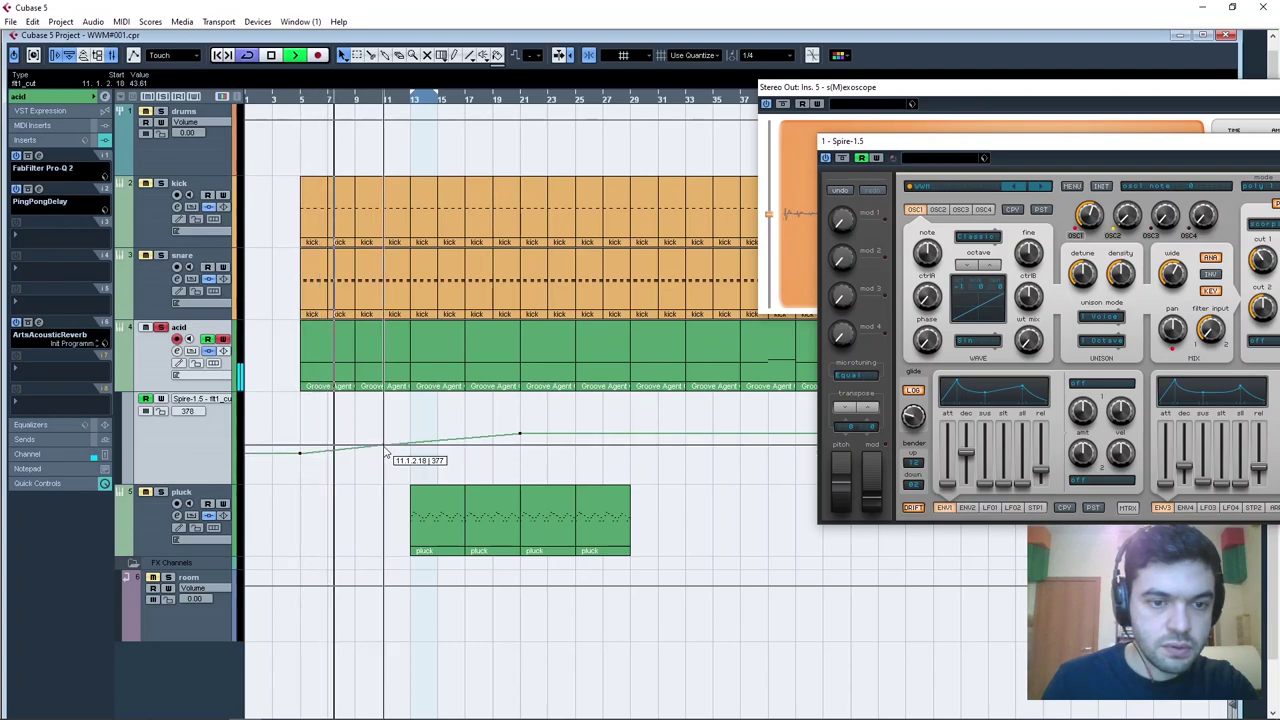
{"action": "key", "text": "space"}
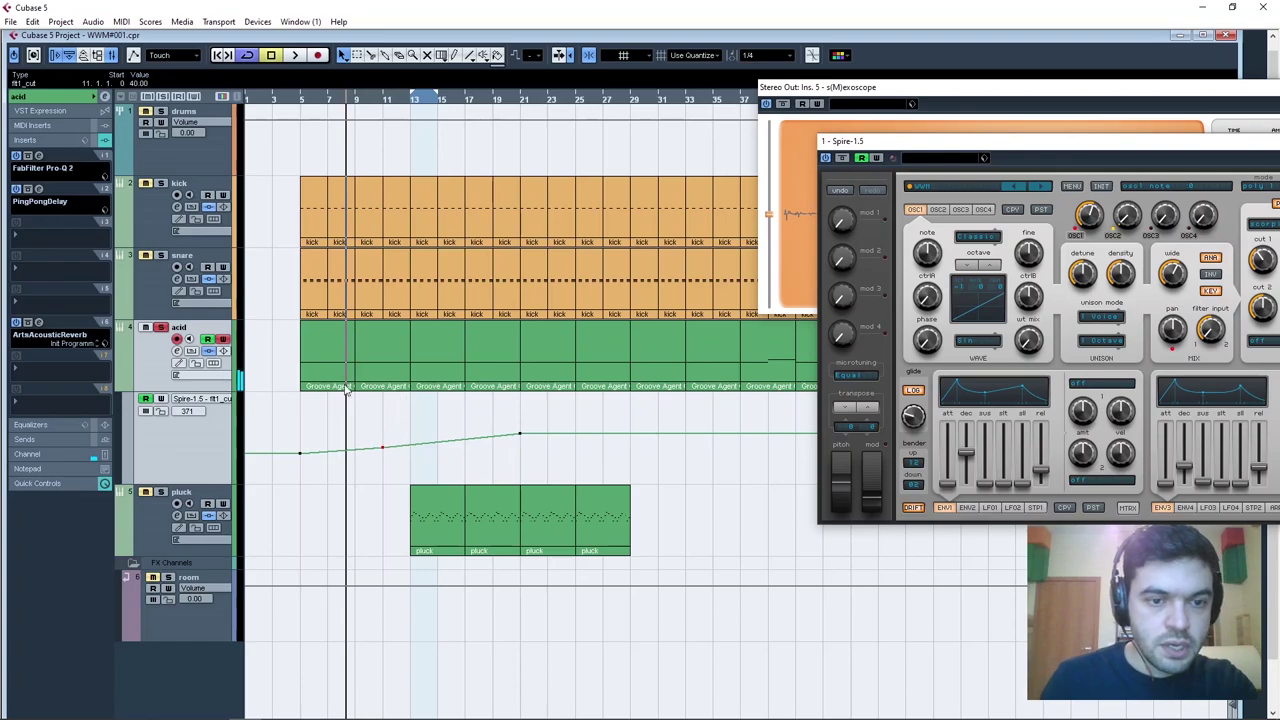
Delete the acid track's parts before bar 13.
{"action": "left_click", "coordinate": [336, 347]}
{"action": "key", "text": "Delete"}
{"action": "key", "text": "Delete"}
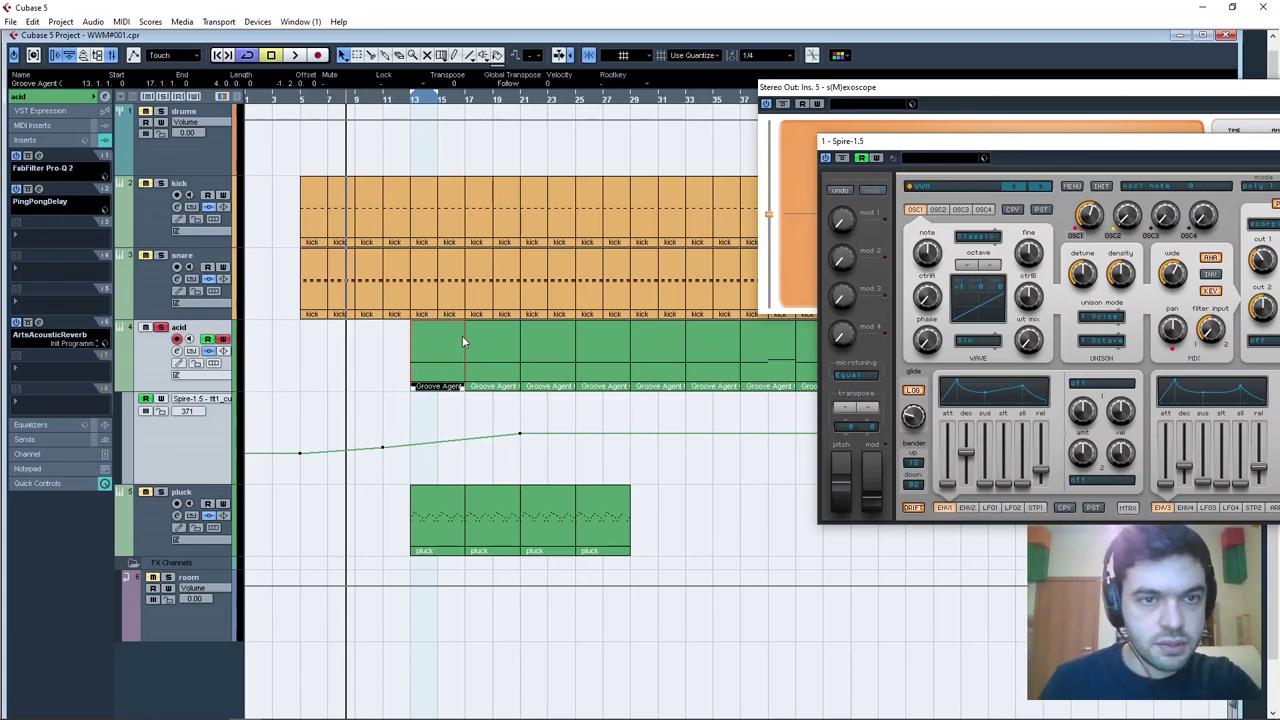
Play the mix from about bar 6 and set the snare track's send to the room channel to -15.53.
{"action": "left_click", "coordinate": [318, 112]}
{"action": "key", "text": "space"}
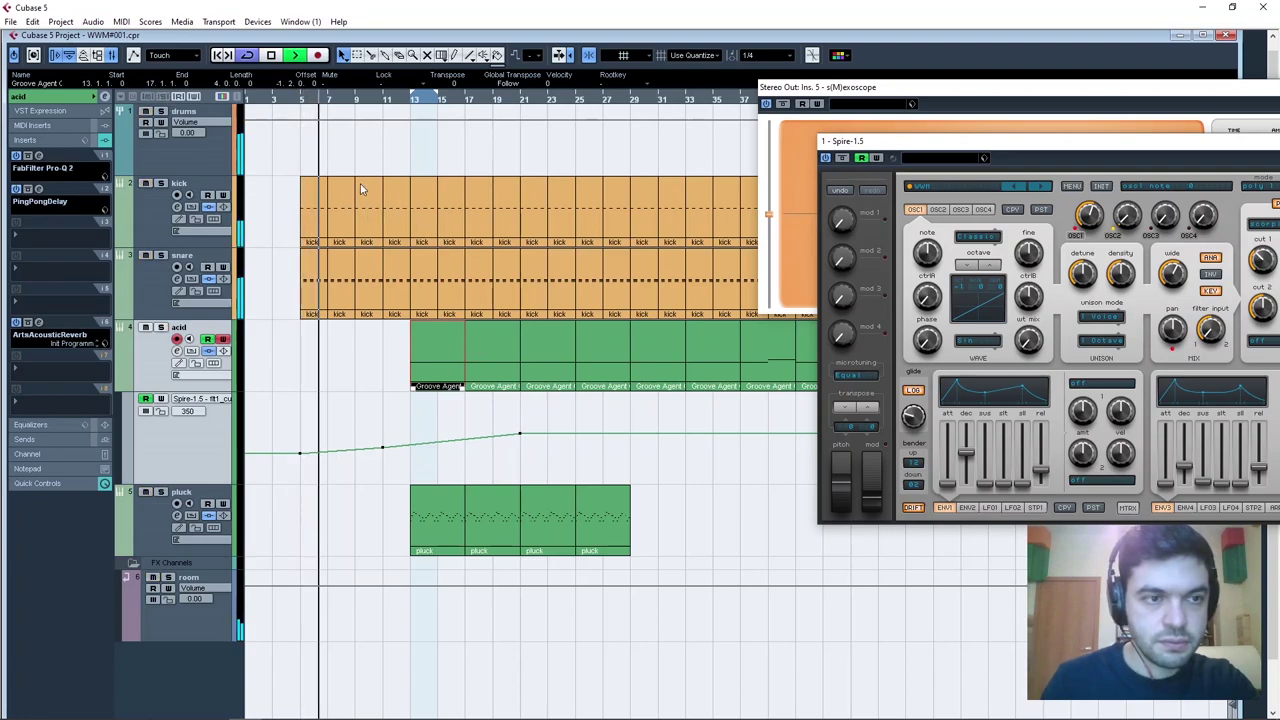
{"action": "left_click", "coordinate": [156, 293]}
{"action": "left_click", "coordinate": [40, 441]}
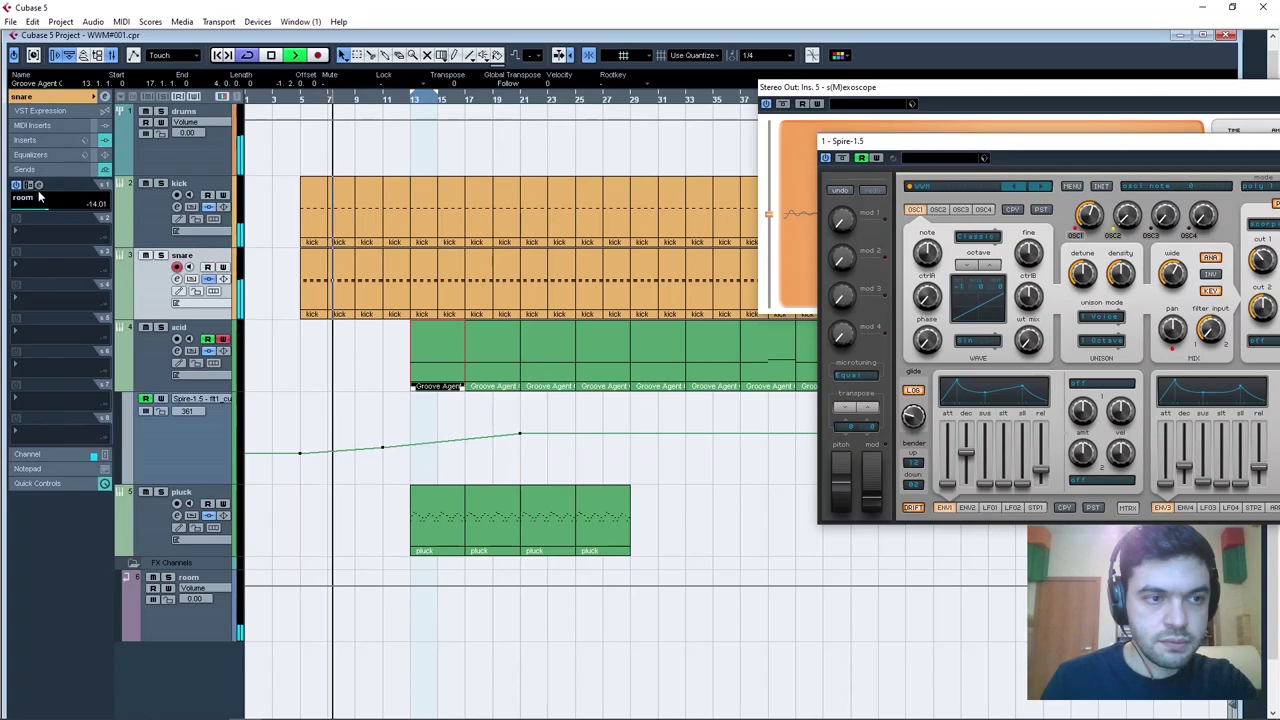
{"action": "scroll", "coordinate": [91, 211], "scroll_direction": "down", "scroll_amount": 2}
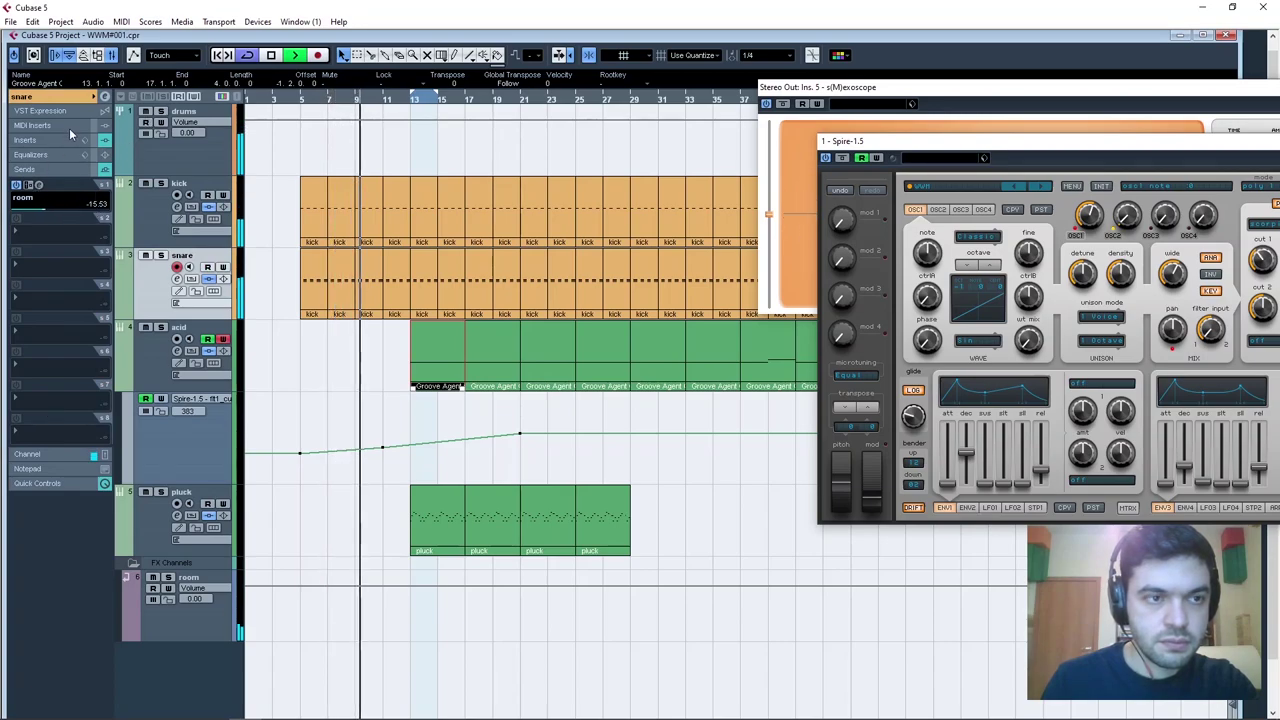
Reshape the flt1_cut ramp to start at bar 13 with value 34.81 and reach 36.30 at bar 26.4, and resume playback.
{"action": "left_click", "coordinate": [300, 456]}
{"action": "left_click_drag", "start_coordinate": [383, 449], "coordinate": [409, 452]}
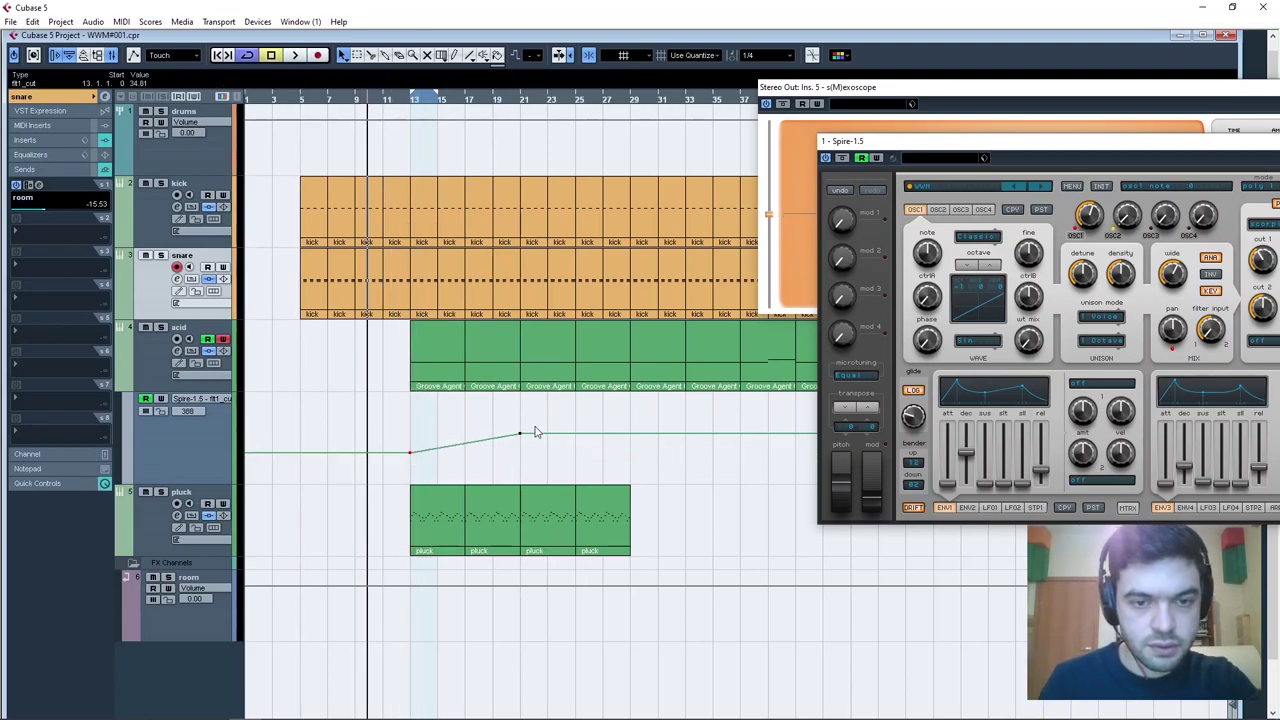
{"action": "left_click_drag", "start_coordinate": [520, 440], "coordinate": [599, 452]}
{"action": "key", "text": "space"}
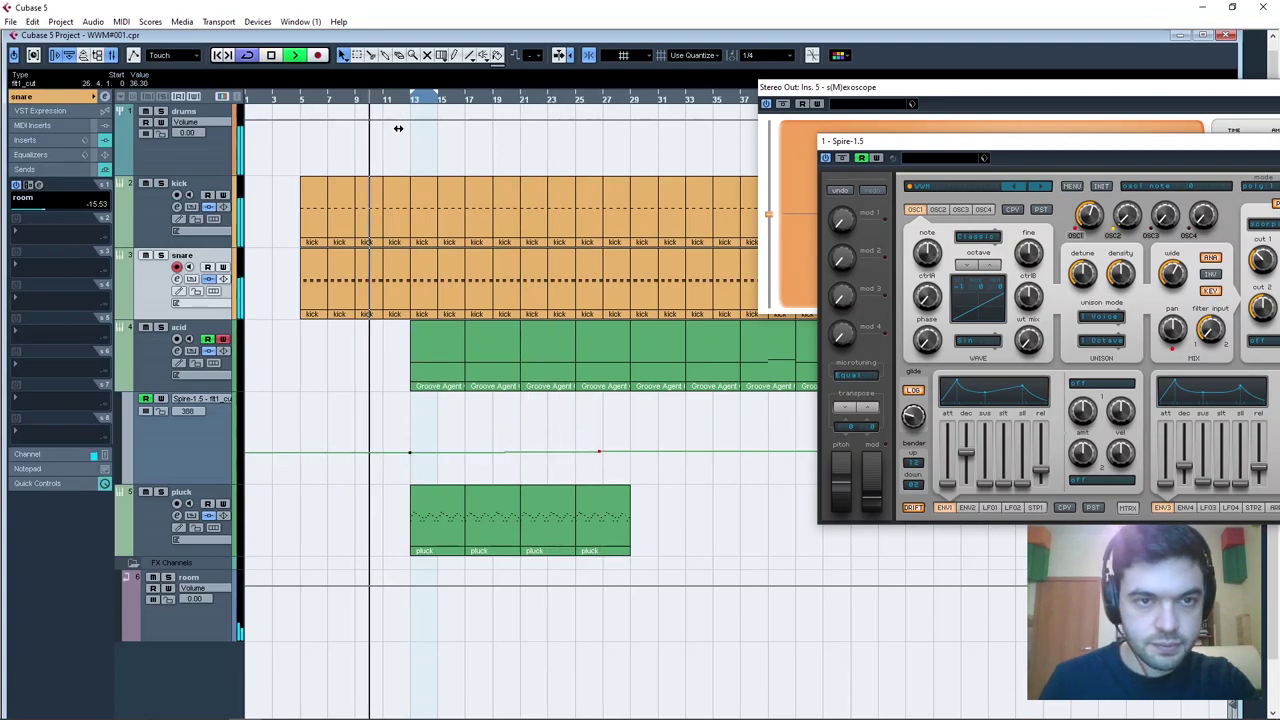
Play the mix from bar 13 and move the four pluck parts so they start at bar 29.
{"action": "left_click", "coordinate": [410, 104]}
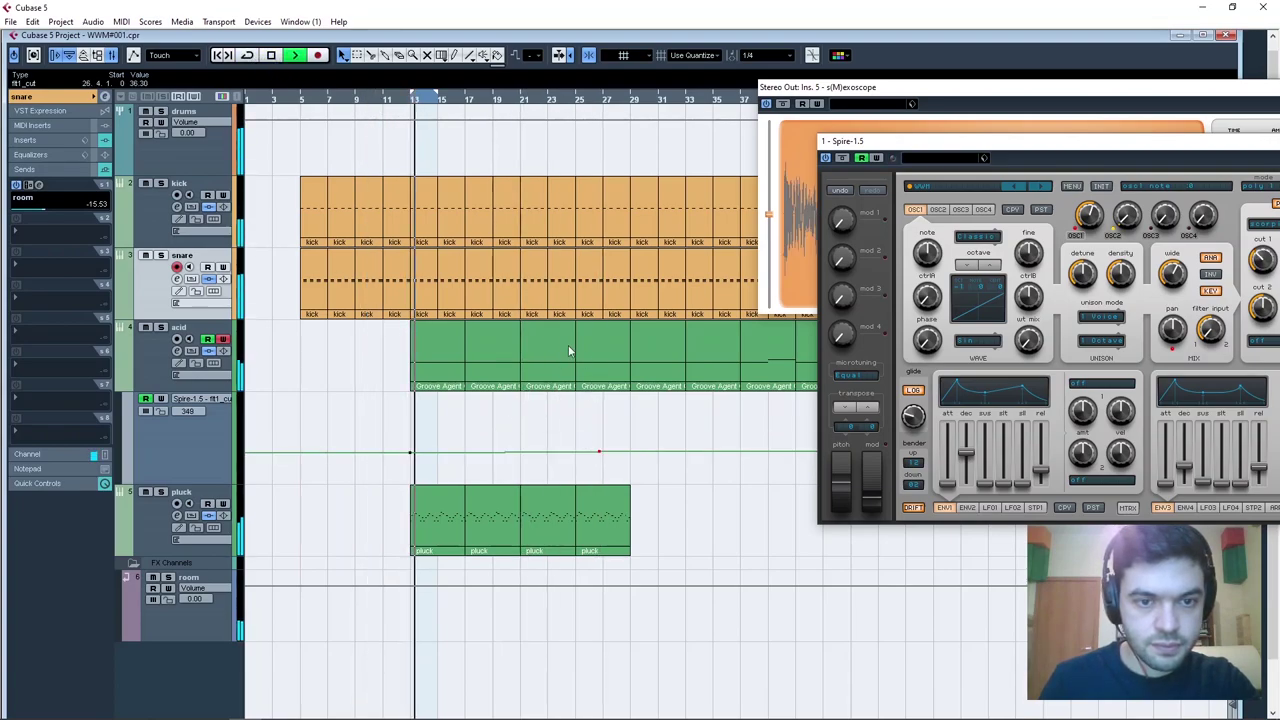
{"action": "key", "text": "space"}
{"action": "left_click", "coordinate": [571, 531]}
{"action": "left_click_drag", "start_coordinate": [431, 515], "coordinate": [645, 521]}
{"action": "key", "text": "space"}
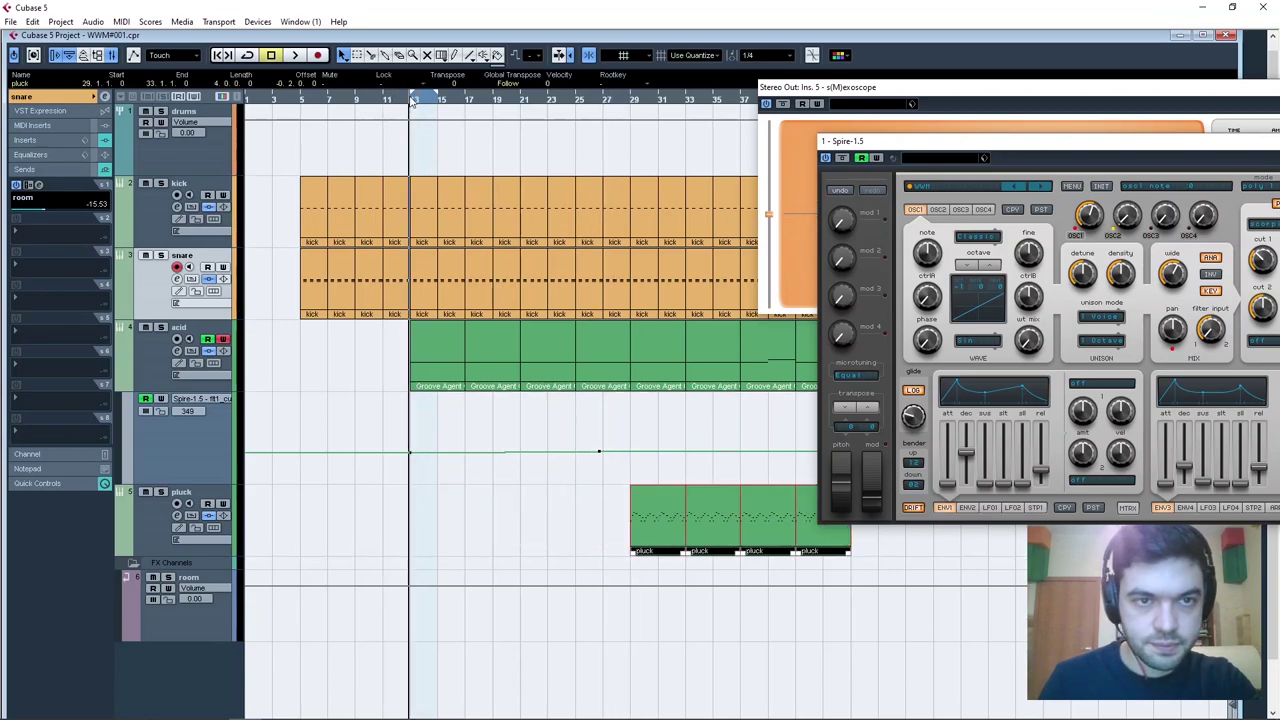
Reshape the flt1_cut ramp with a start of 22.22 at bar 13, a middle point of 28.15 at bar 21 and an end point of 41.48 at bar 28.
{"action": "left_click_drag", "start_coordinate": [951, 143], "coordinate": [821, 122]}
{"action": "left_click_drag", "start_coordinate": [409, 452], "coordinate": [410, 463]}
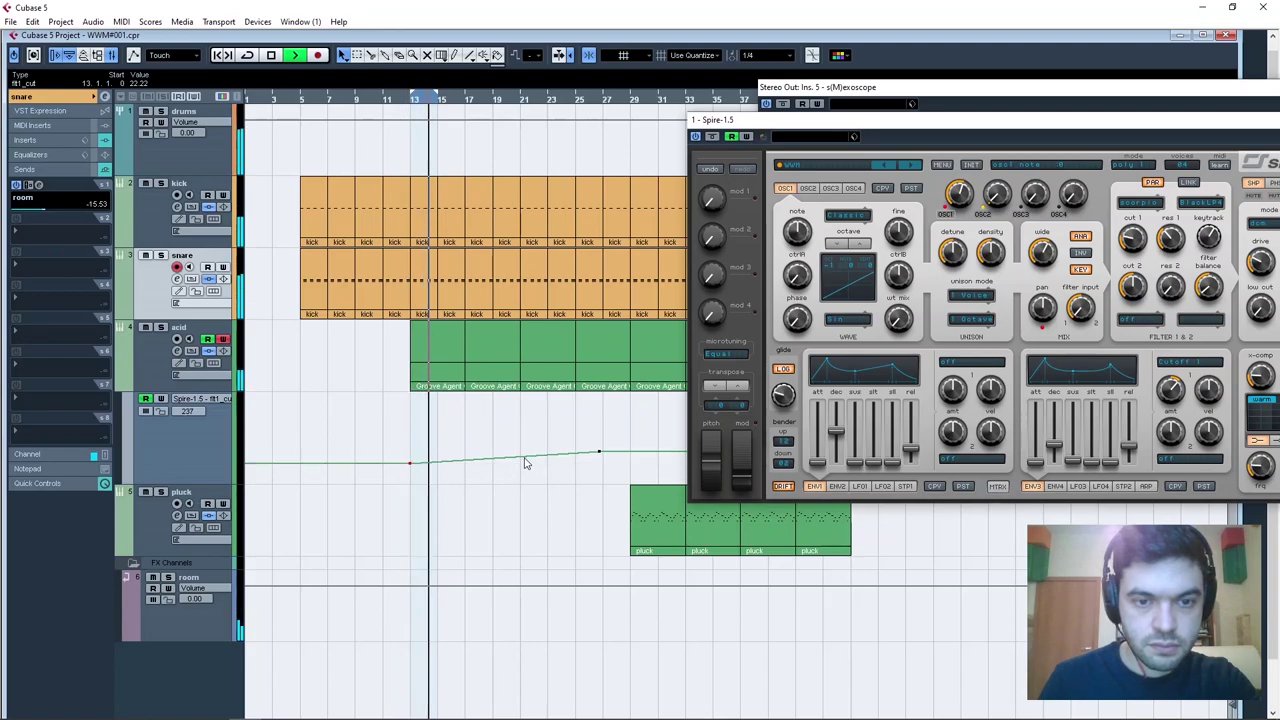
{"action": "left_click_drag", "start_coordinate": [600, 452], "coordinate": [626, 445]}
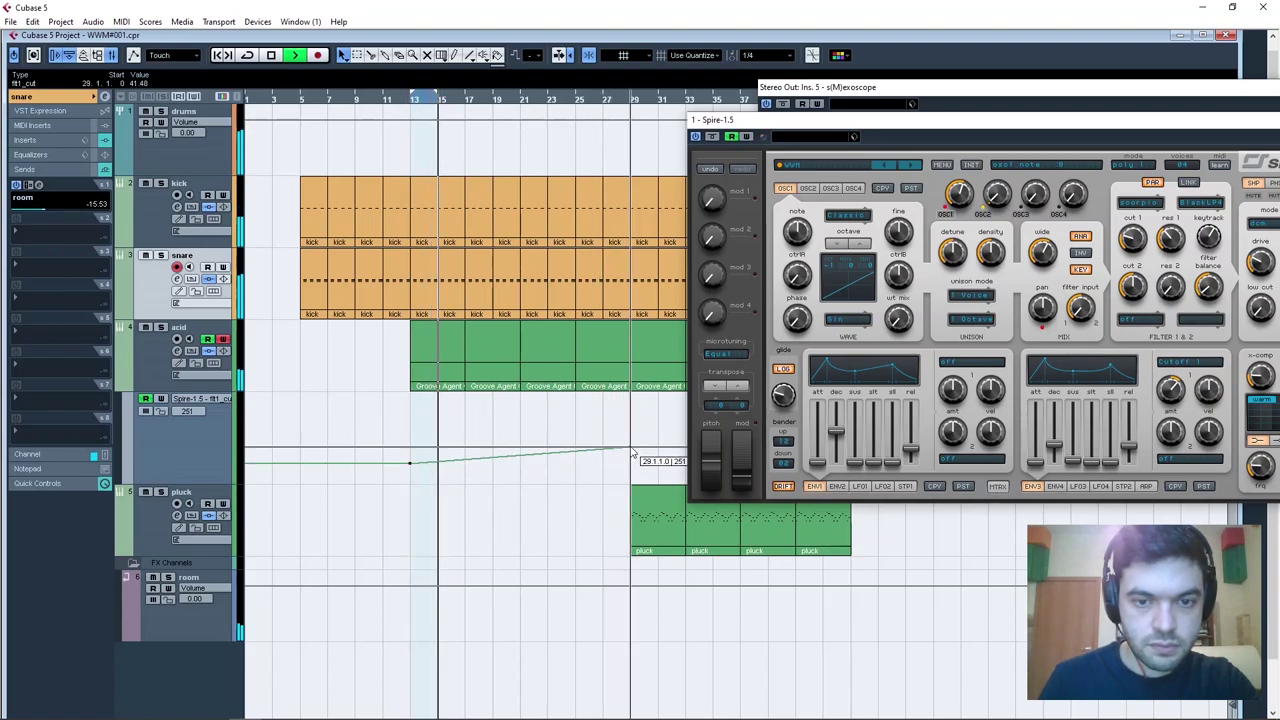
{"action": "left_click", "coordinate": [520, 459]}
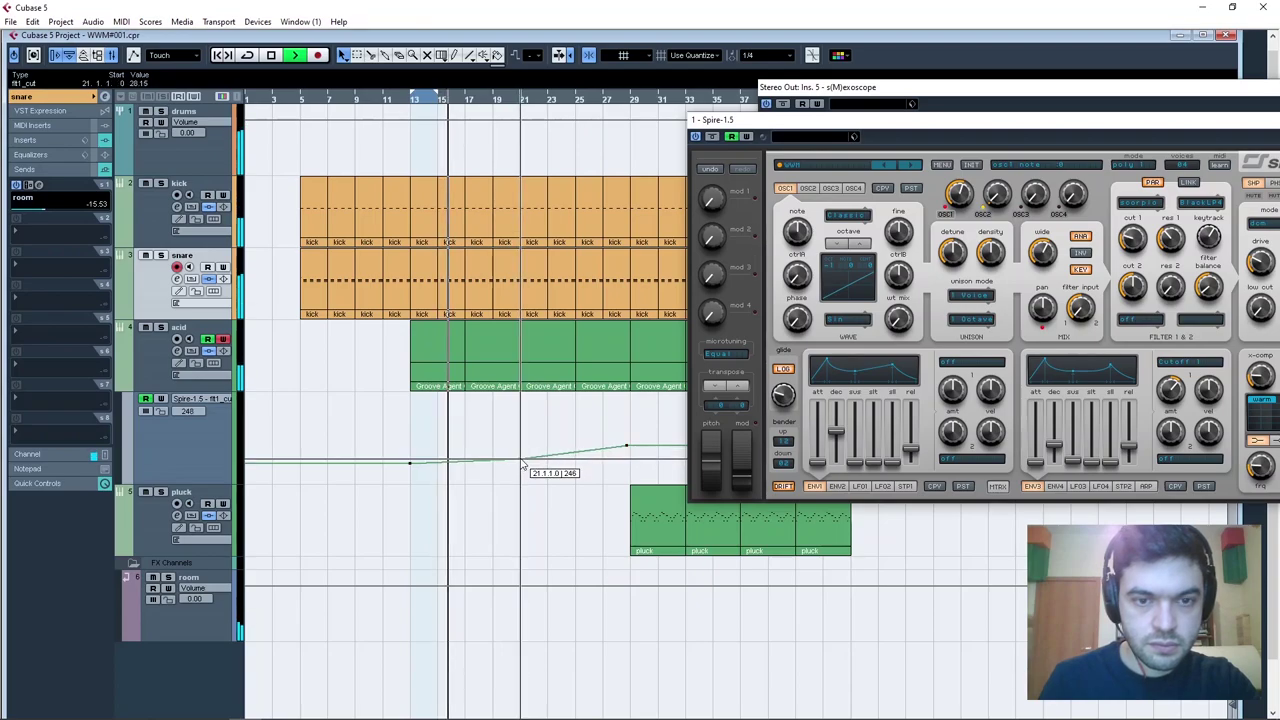
Move the flt1_cut ramp's end point to bar 29 with value 43.70, and close the Spire and s(M)exoscope windows.
{"action": "left_click_drag", "start_coordinate": [762, 136], "coordinate": [665, 95]}
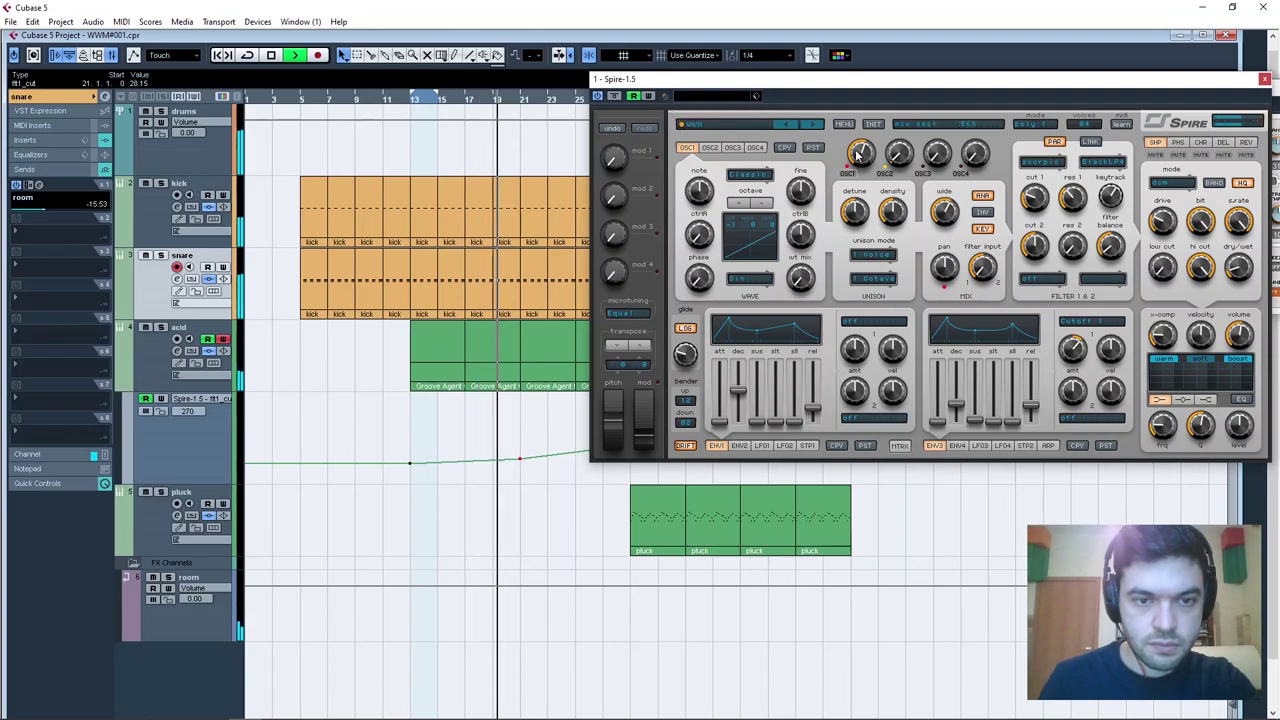
{"action": "left_click_drag", "start_coordinate": [736, 90], "coordinate": [1008, 160]}
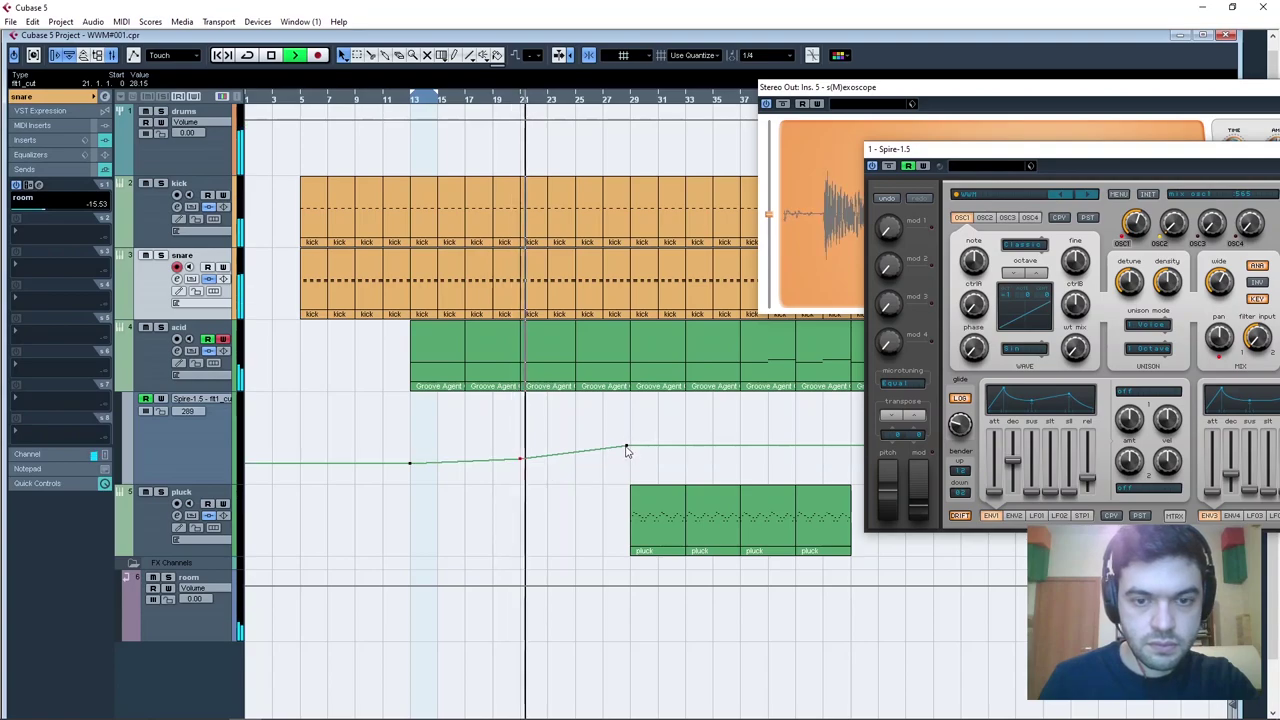
{"action": "left_click_drag", "start_coordinate": [978, 149], "coordinate": [595, 130]}
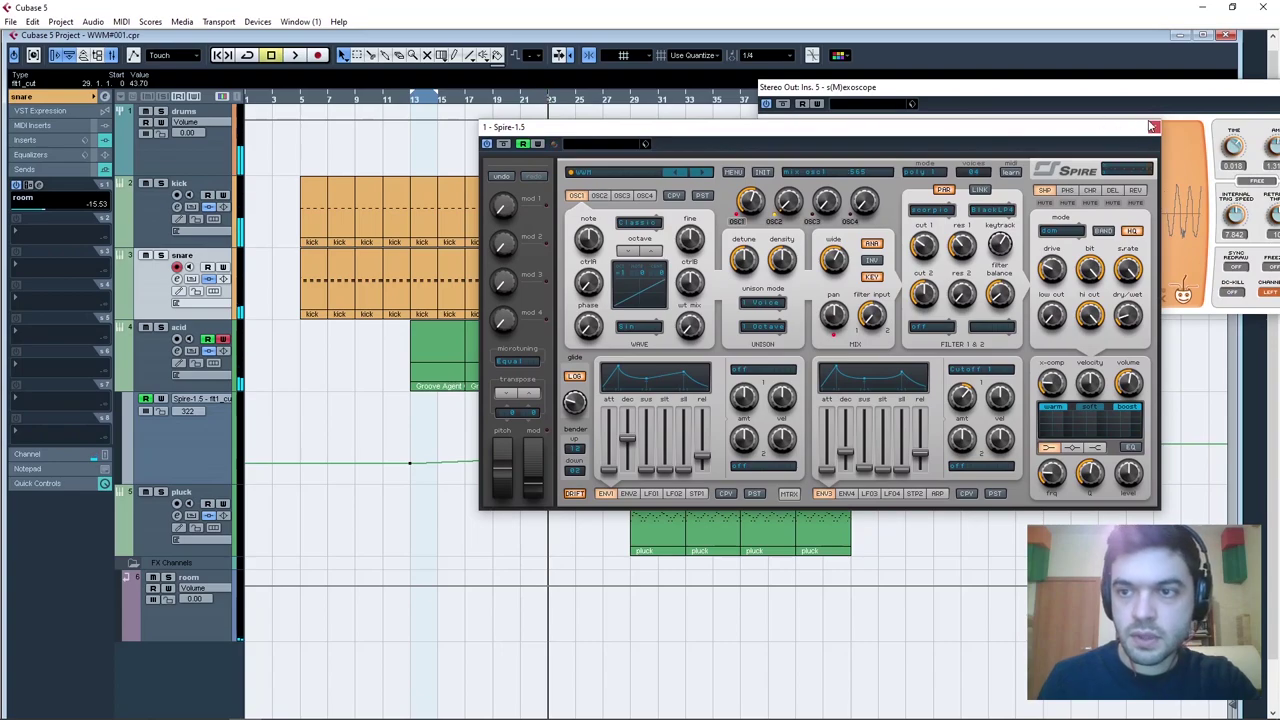
{"action": "left_click", "coordinate": [1152, 127]}
{"action": "left_click_drag", "start_coordinate": [1088, 96], "coordinate": [890, 108]}
{"action": "left_click", "coordinate": [1093, 98]}
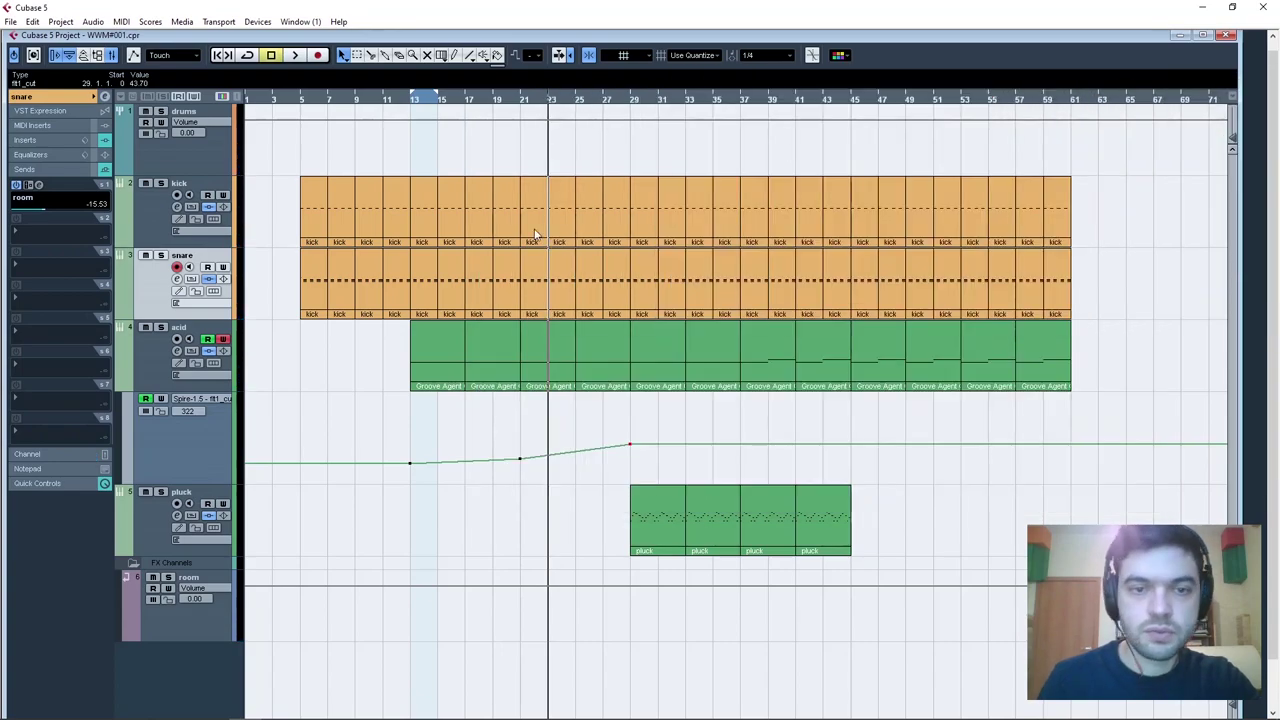
Add one stereo audio track below the snare track.
{"action": "right_click", "coordinate": [153, 304]}
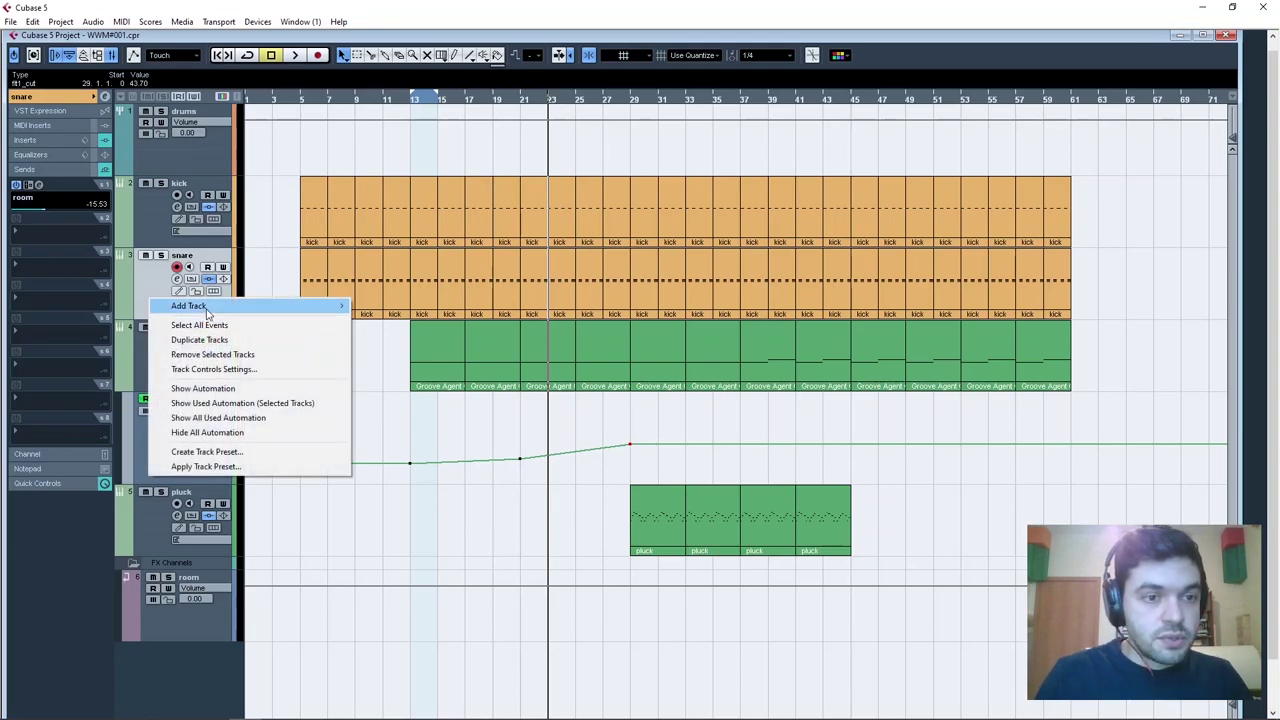
{"action": "mouse_move", "coordinate": [213, 312]}
{"action": "left_click", "coordinate": [394, 306]}
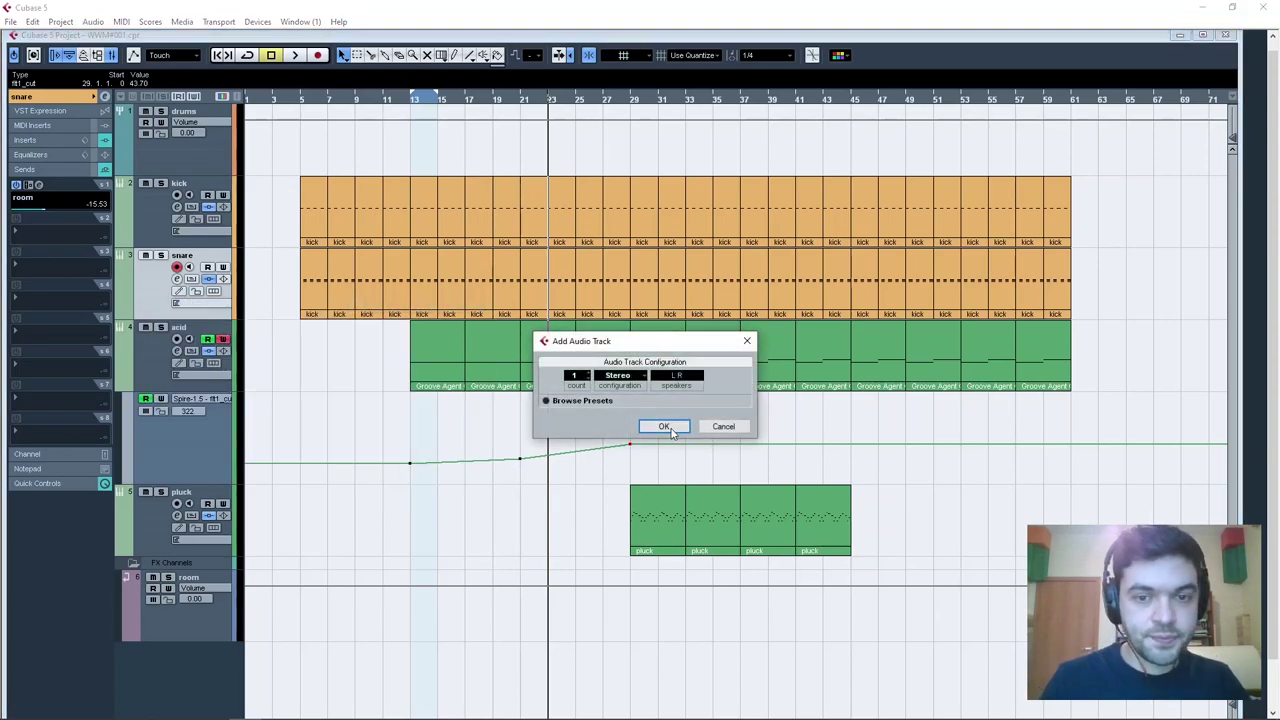
{"action": "left_click", "coordinate": [666, 427]}
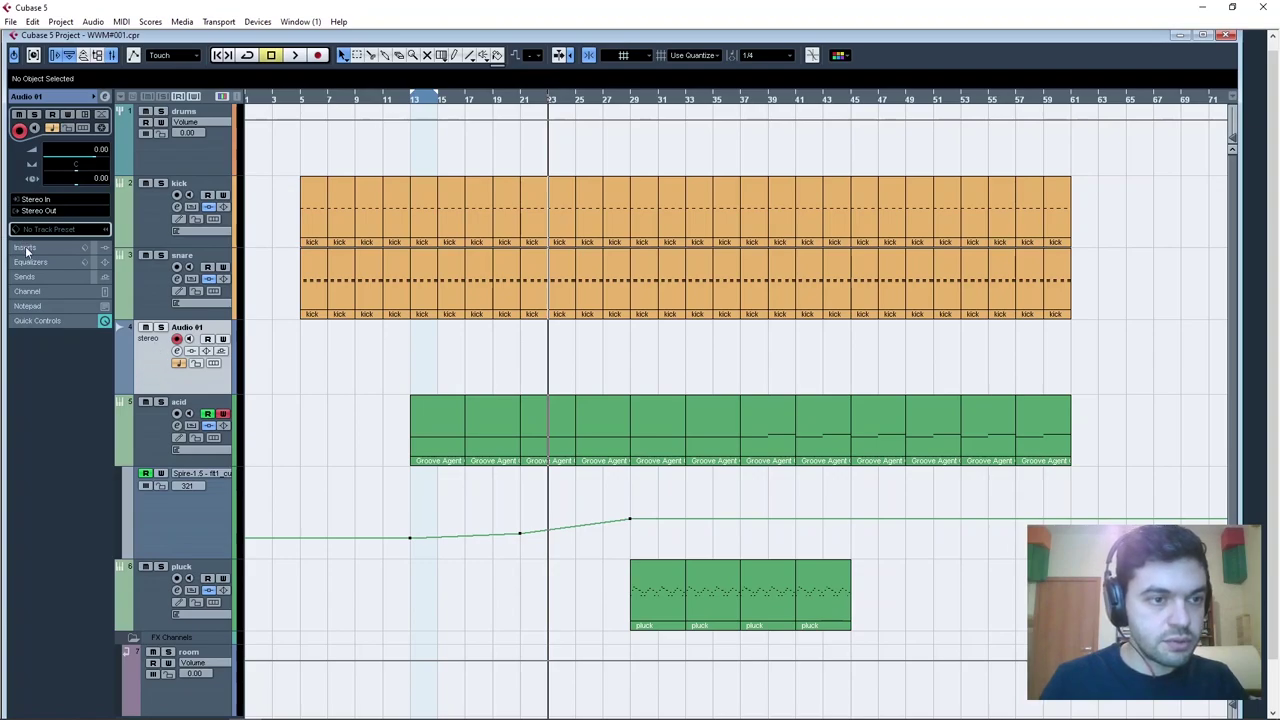
Open the Sound Browser and list the Hi-Hat Loops folder of the Essential Series, Vol. 2 Loops and Effects sample library.
{"action": "left_click", "coordinate": [181, 21]}
{"action": "left_click", "coordinate": [245, 86]}
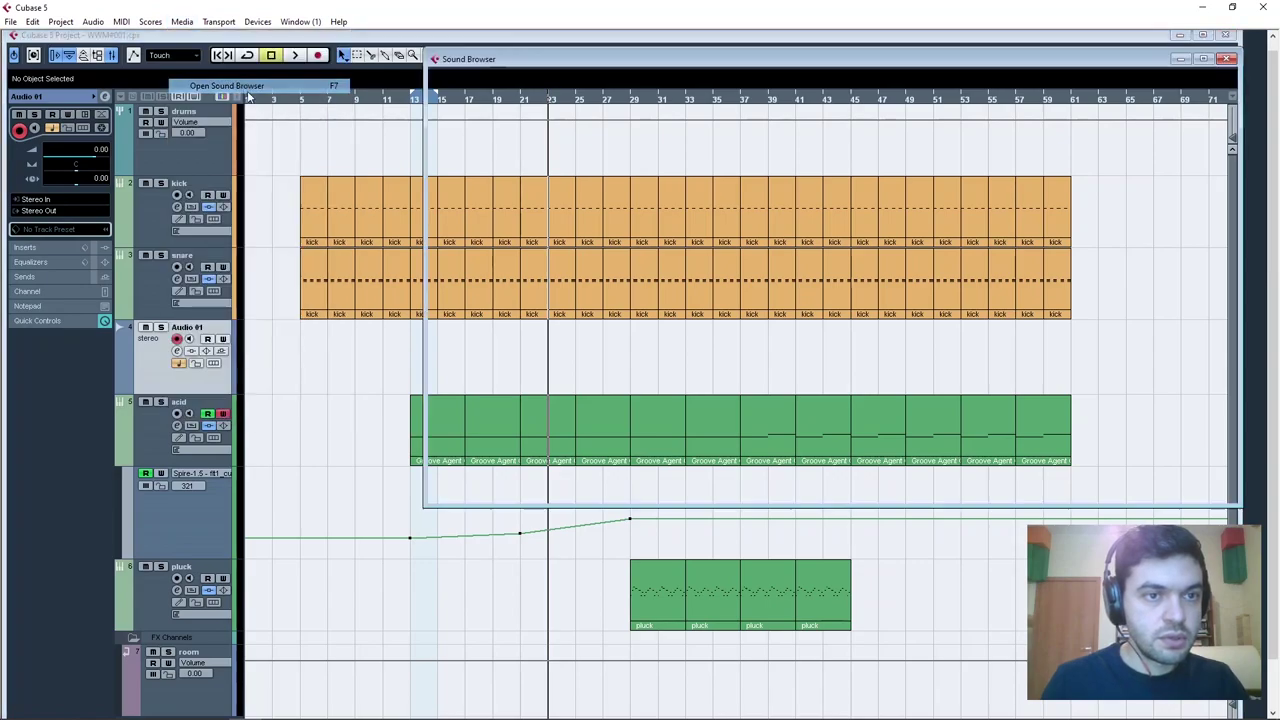
{"action": "scroll", "coordinate": [575, 295], "scroll_direction": "down", "scroll_amount": 4}
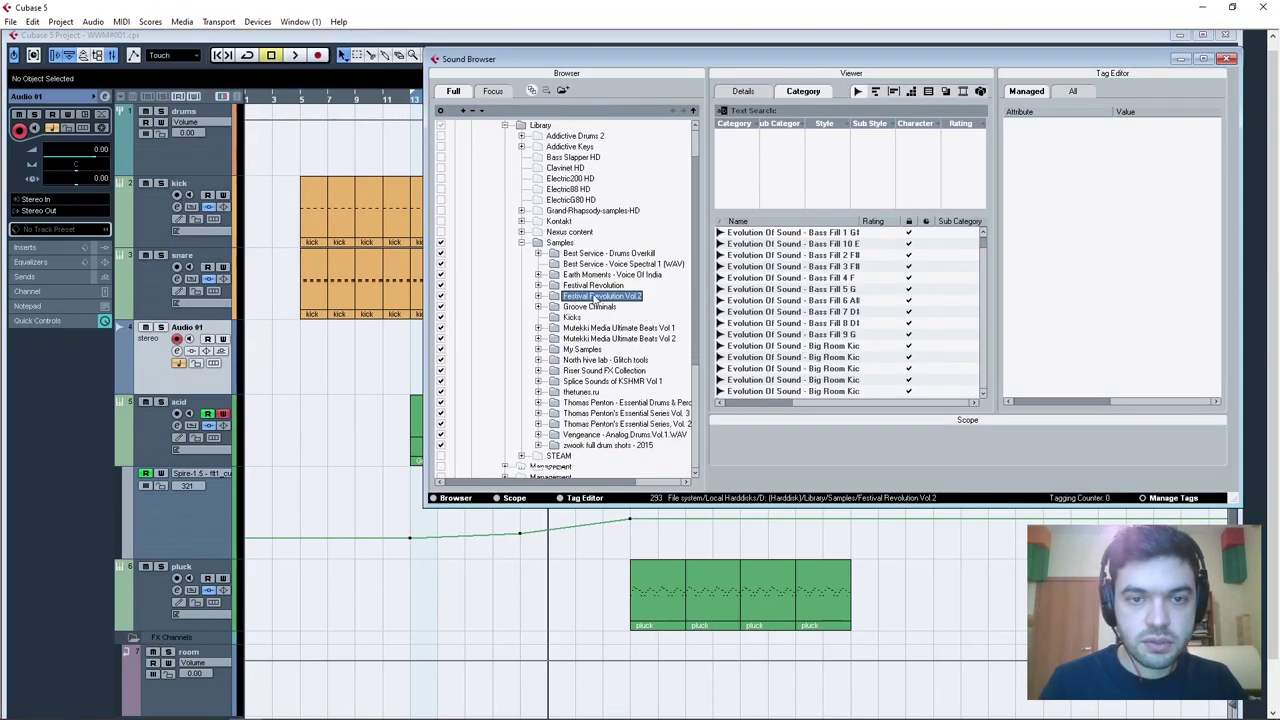
{"action": "left_click_drag", "start_coordinate": [706, 295], "coordinate": [763, 295]}
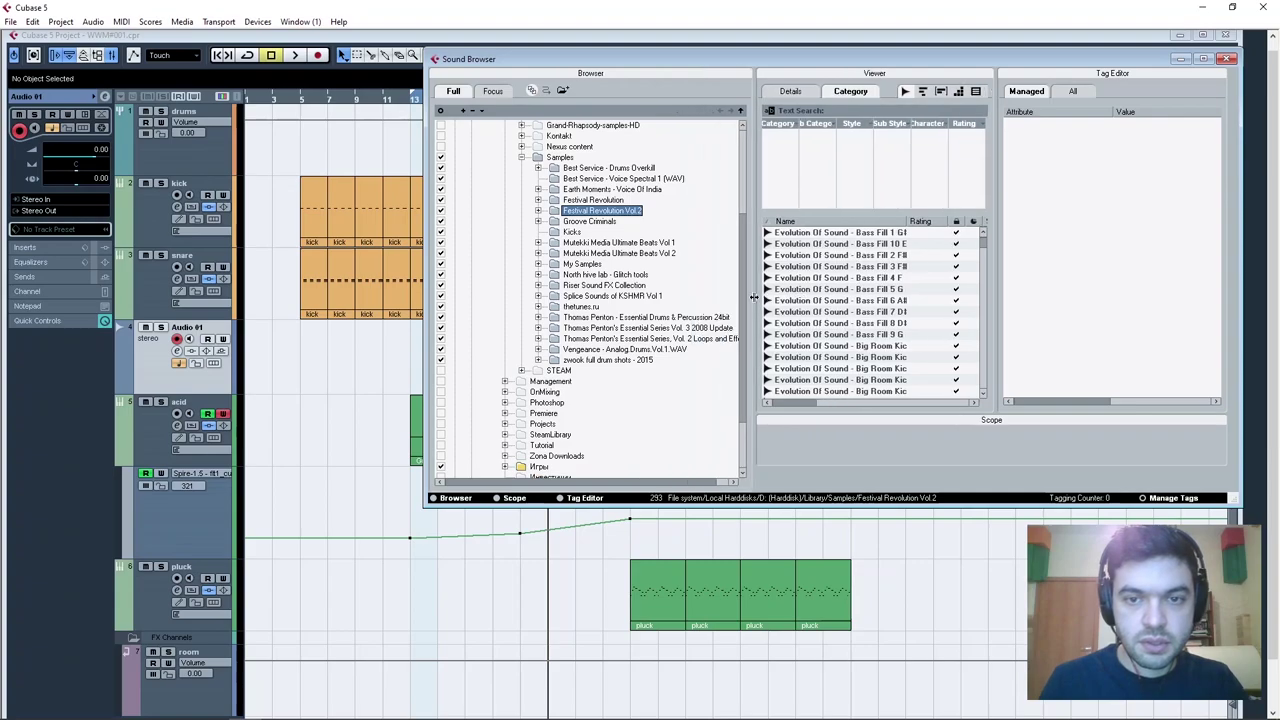
{"action": "left_click", "coordinate": [538, 339]}
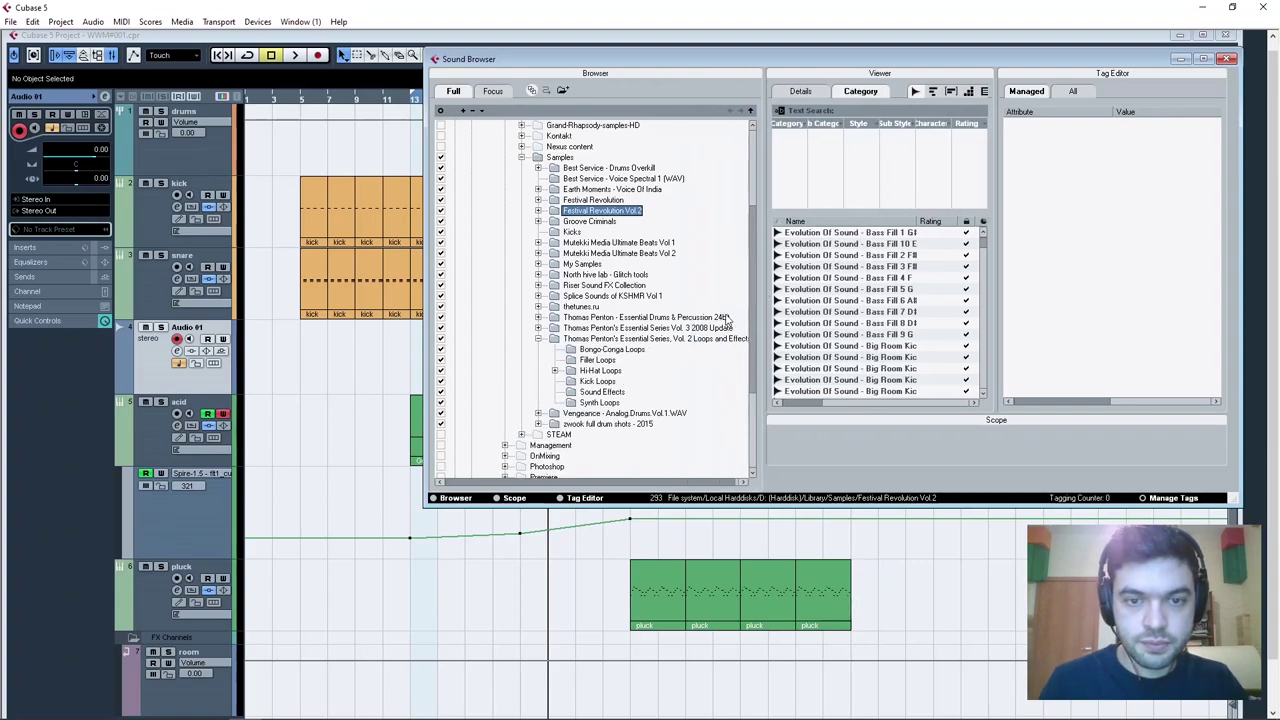
{"action": "left_click", "coordinate": [555, 371]}
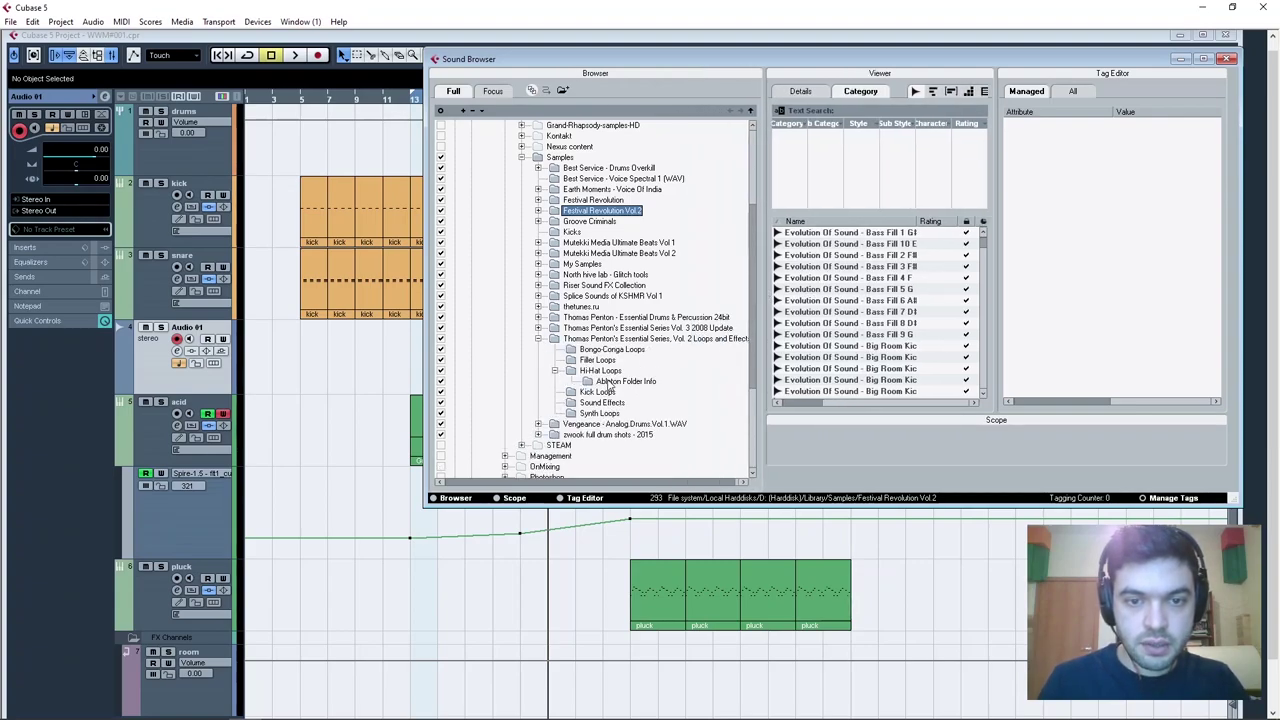
{"action": "left_click", "coordinate": [602, 371]}
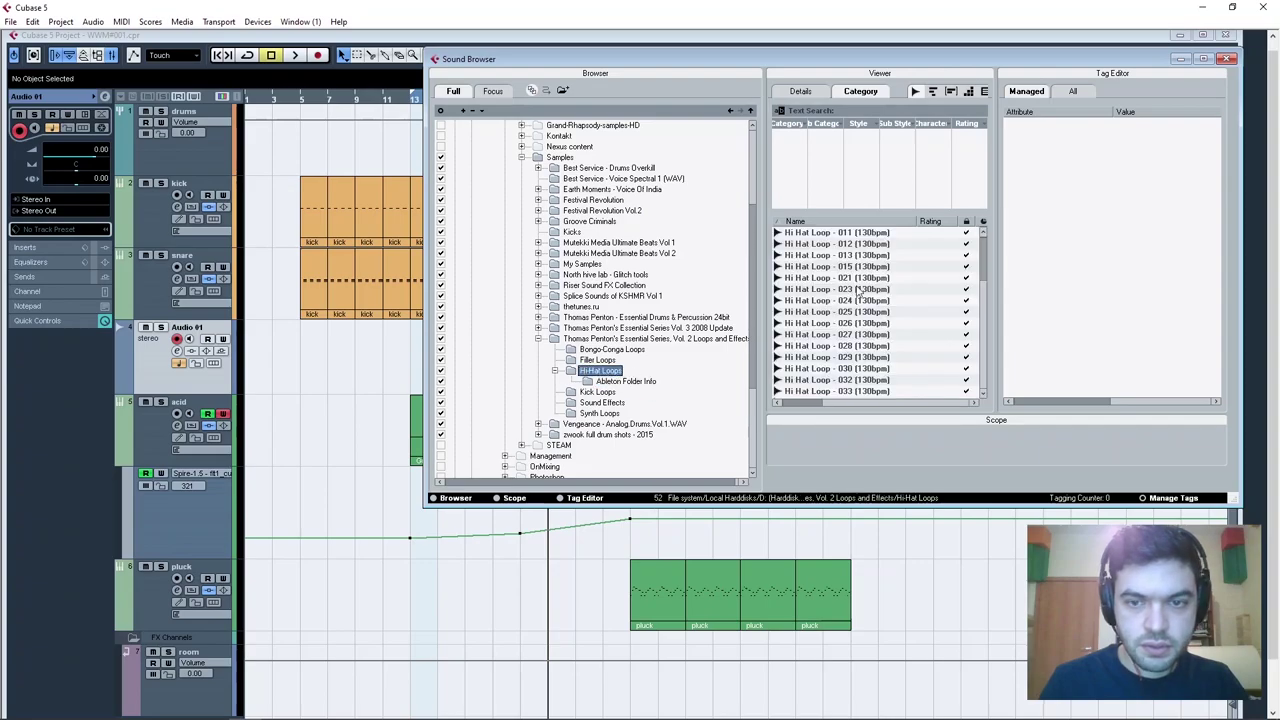
Preview Hi Hat Loop - 021 (130bpm) and compare it with the mix played from about bar 13.
{"action": "left_click", "coordinate": [866, 279]}
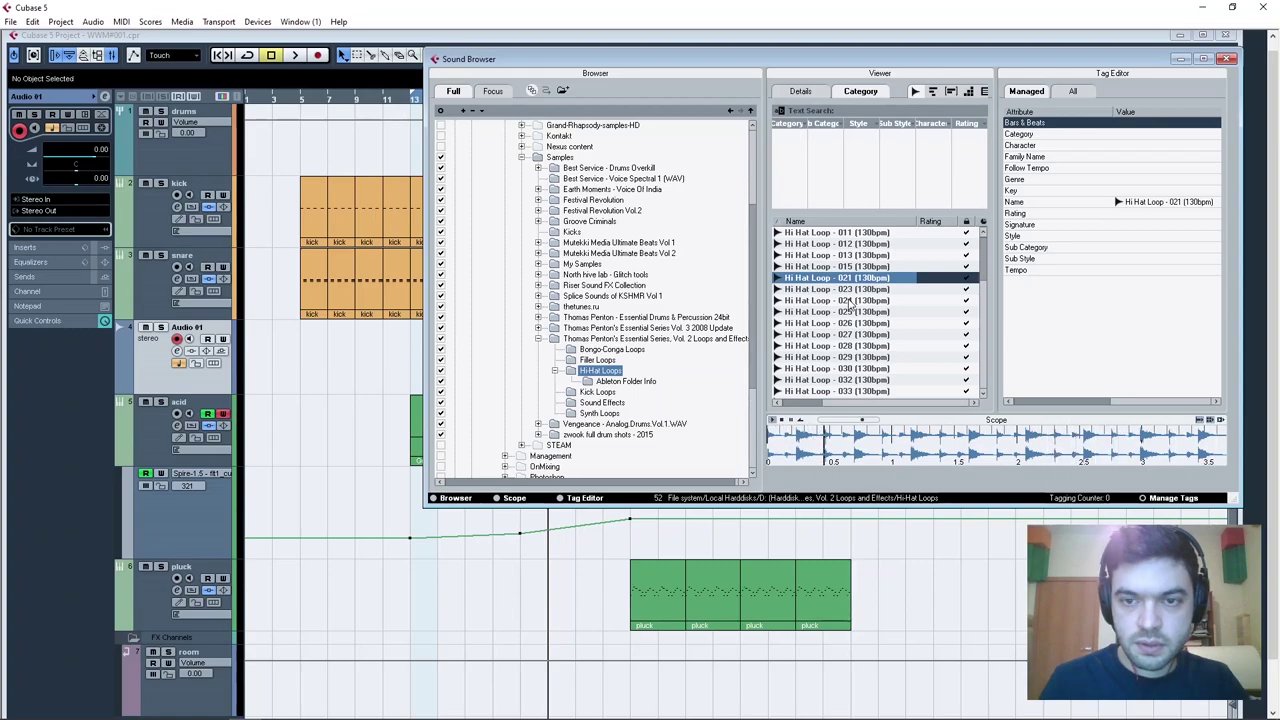
{"action": "left_click_drag", "start_coordinate": [740, 60], "coordinate": [884, 89]}
{"action": "key", "text": "space"}
{"action": "left_click", "coordinate": [401, 100]}
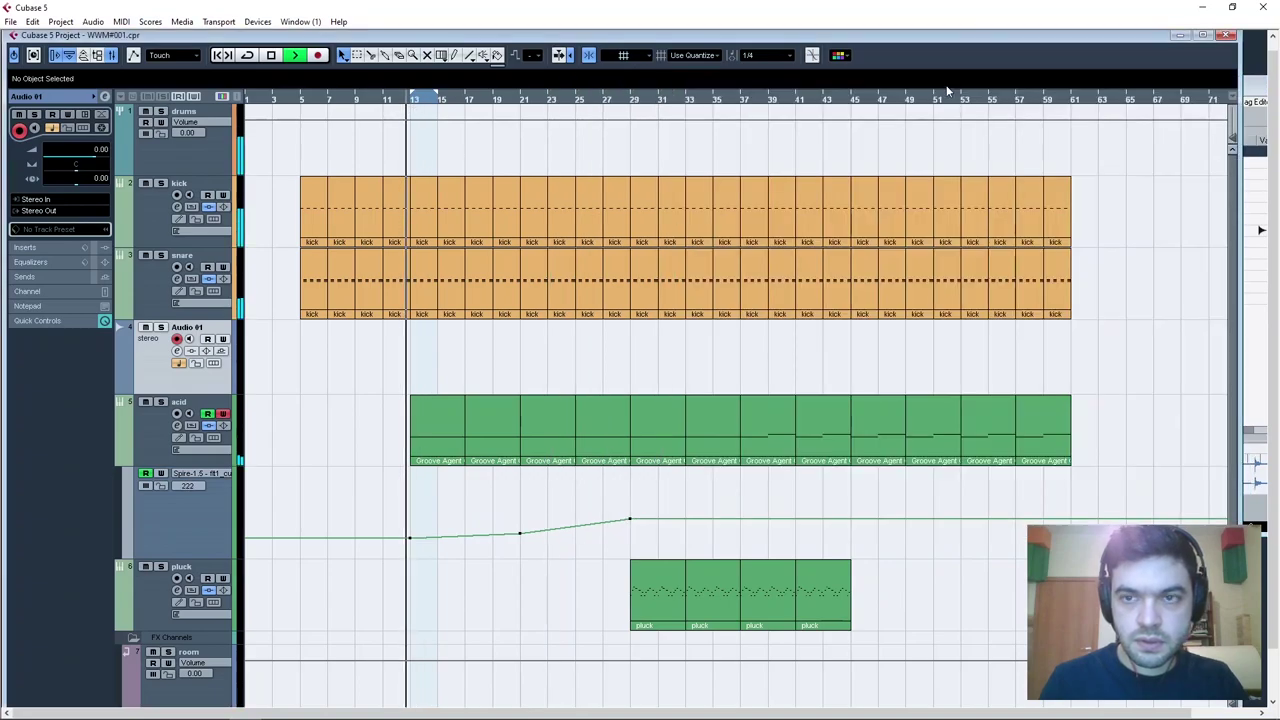
{"action": "left_click", "coordinate": [1253, 120]}
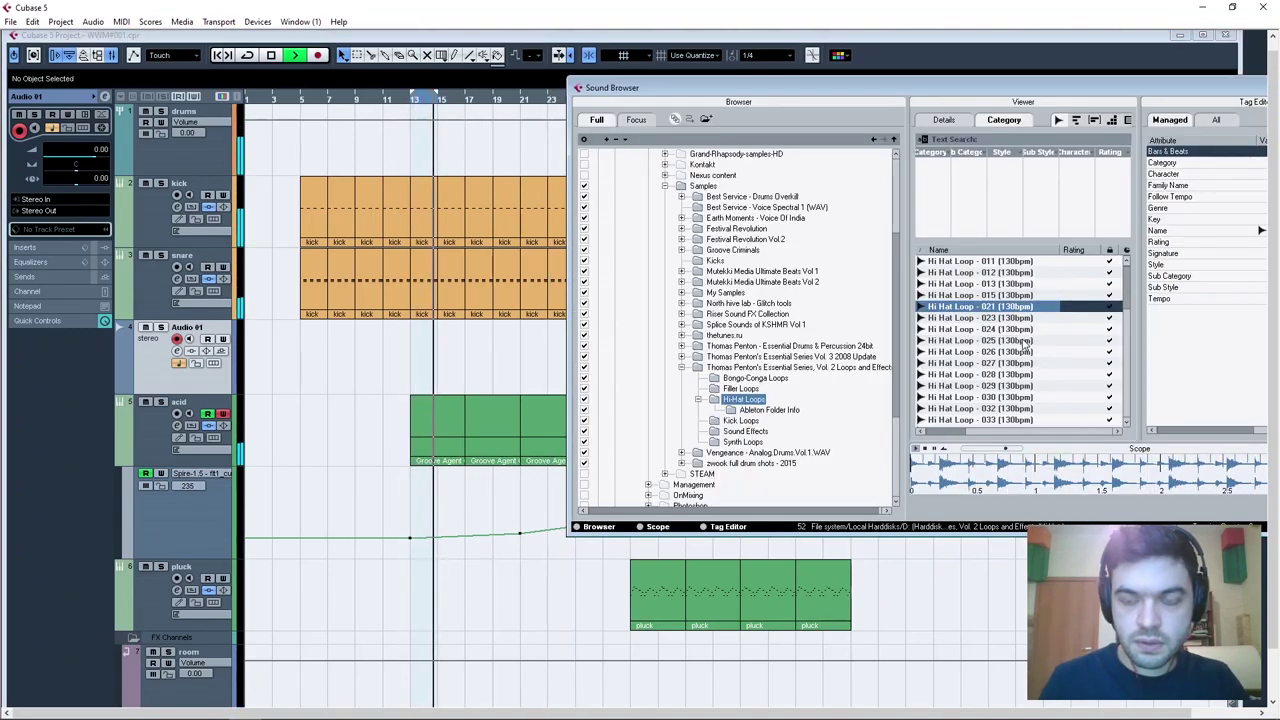
{"action": "key", "text": "space"}
{"action": "left_click", "coordinate": [990, 296]}
{"action": "left_click", "coordinate": [992, 306]}
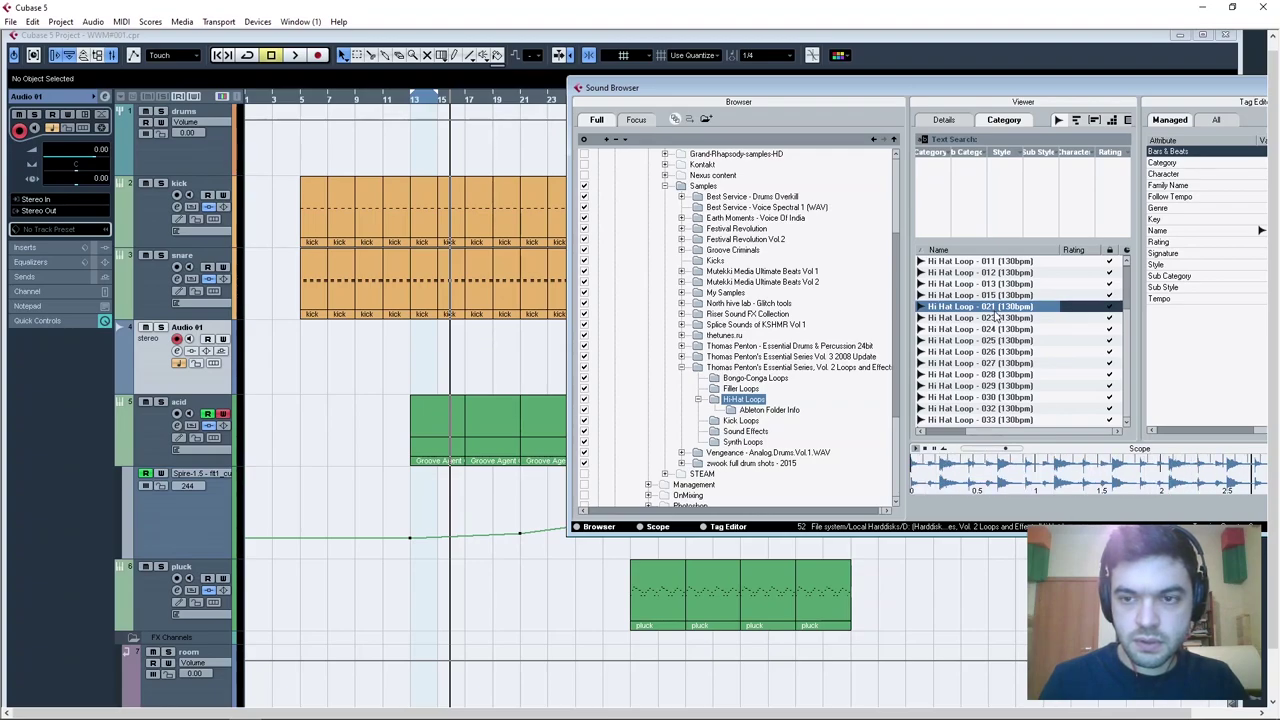
Import Hi Hat Loop - 021 (130bpm) onto the new audio track at bar 13, copying the file to the working directory without asking again.
{"action": "left_click_drag", "start_coordinate": [996, 316], "coordinate": [420, 370]}
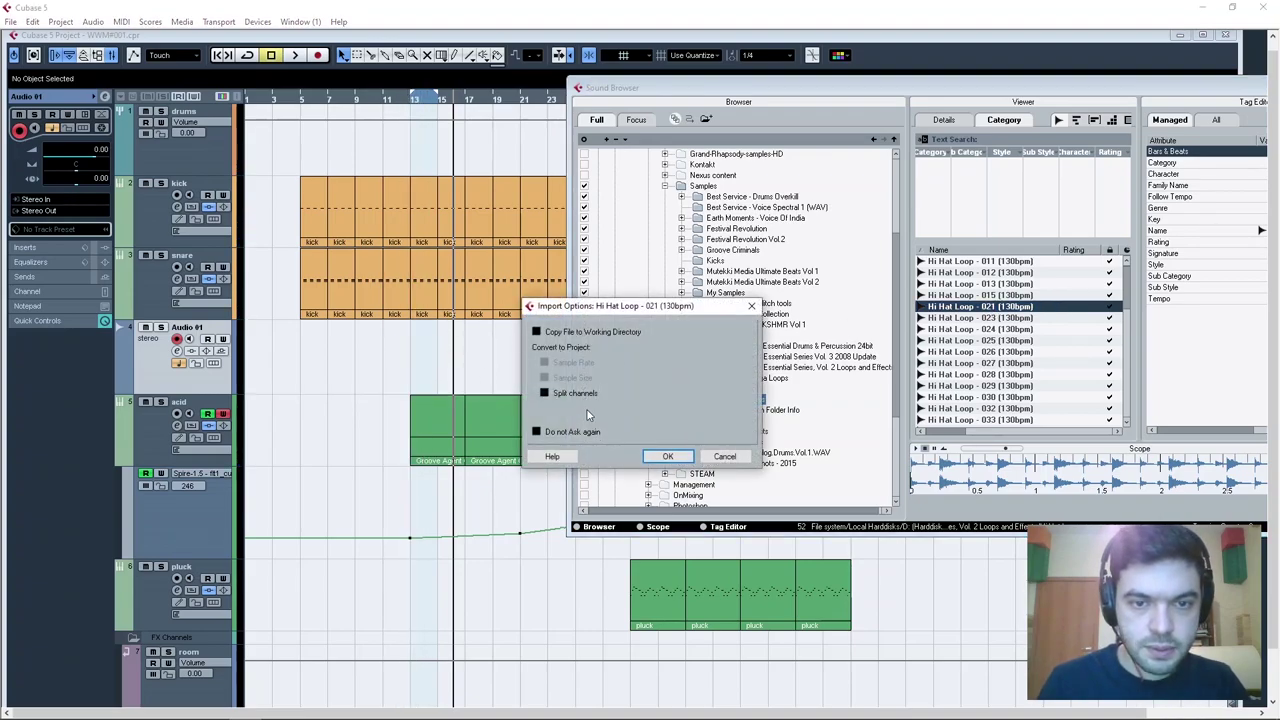
{"action": "left_click", "coordinate": [580, 334]}
{"action": "left_click", "coordinate": [595, 434]}
{"action": "left_click", "coordinate": [668, 456]}
Rename the new audio track as HH loop.
{"action": "left_click_drag", "start_coordinate": [415, 93], "coordinate": [566, 149]}
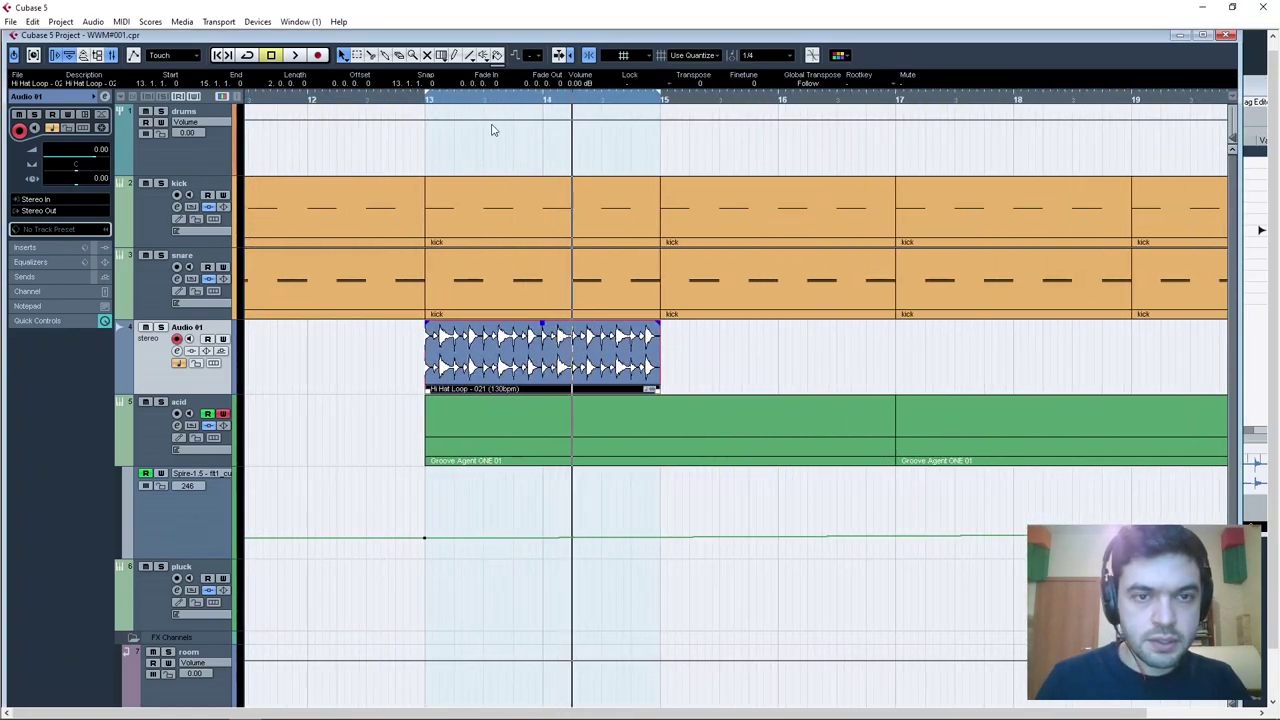
{"action": "scroll", "coordinate": [466, 296], "scroll_direction": "right", "scroll_amount": 2}
{"action": "scroll", "coordinate": [405, 308], "scroll_direction": "left", "scroll_amount": 3}
{"action": "scroll", "coordinate": [402, 310], "scroll_direction": "right", "scroll_amount": 1}
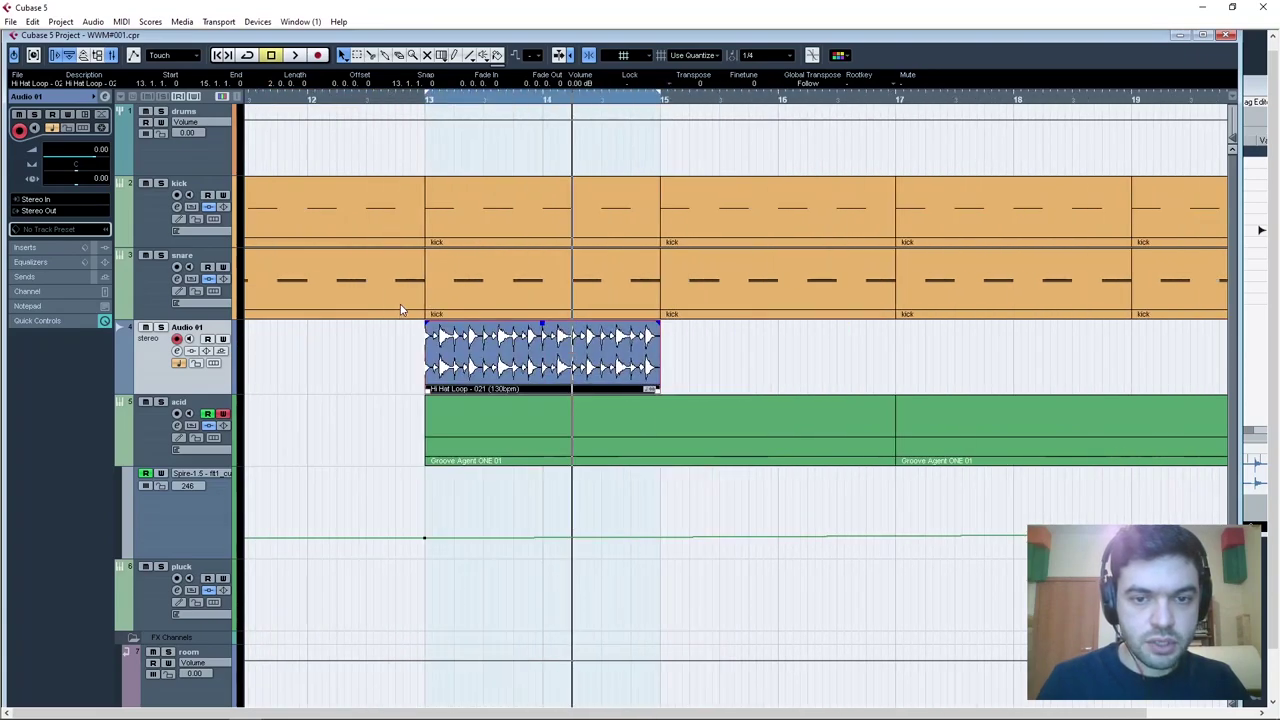
{"action": "double_click", "coordinate": [189, 329]}
{"action": "type", "text": "HH"}
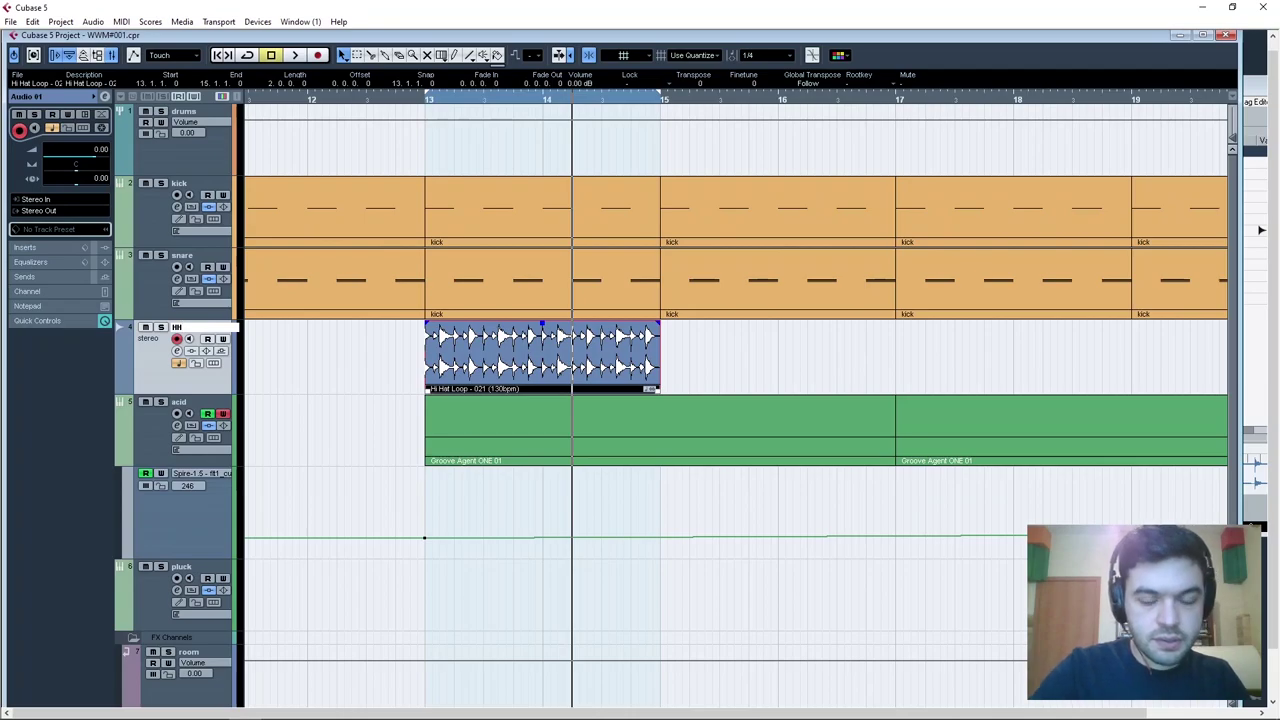
{"action": "type", "text": " loop"}
{"action": "key", "text": "Return"}
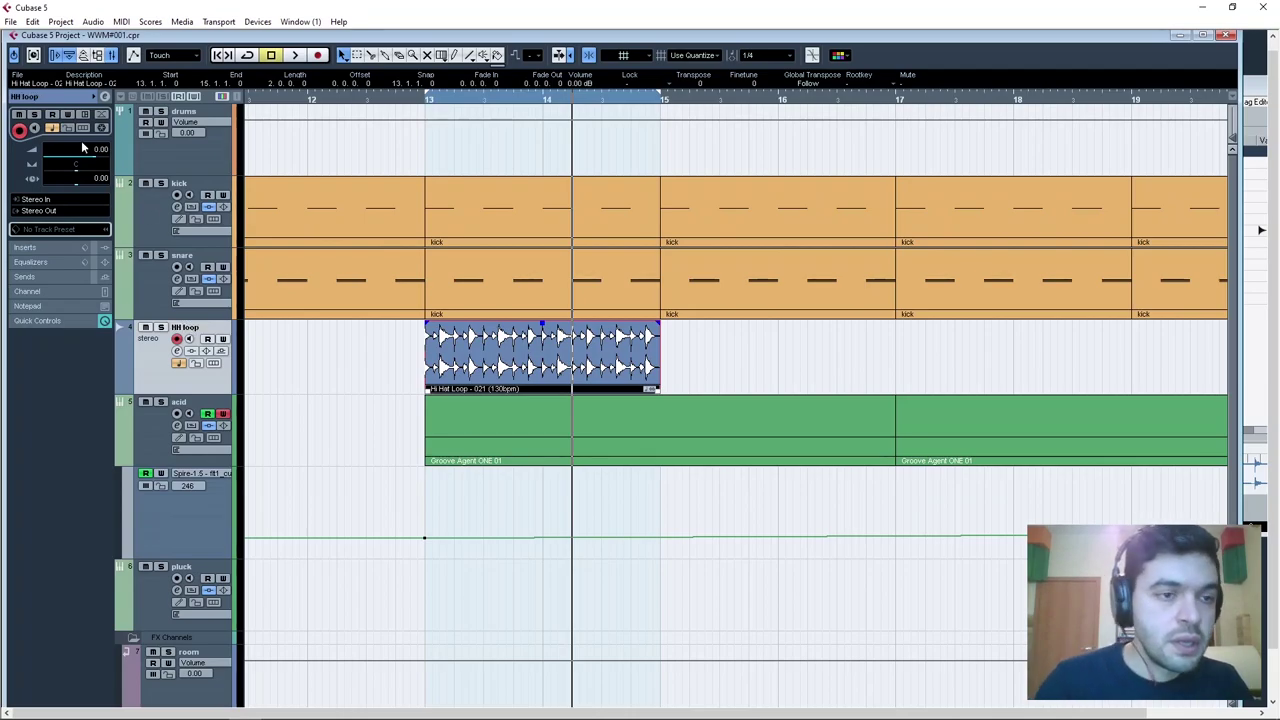
Solo the HH loop track, set its volume to -8.69 and audition the loop from bar 13.
{"action": "left_click_drag", "start_coordinate": [475, 100], "coordinate": [425, 131]}
{"action": "left_click", "coordinate": [161, 328]}
{"action": "key", "text": "space"}
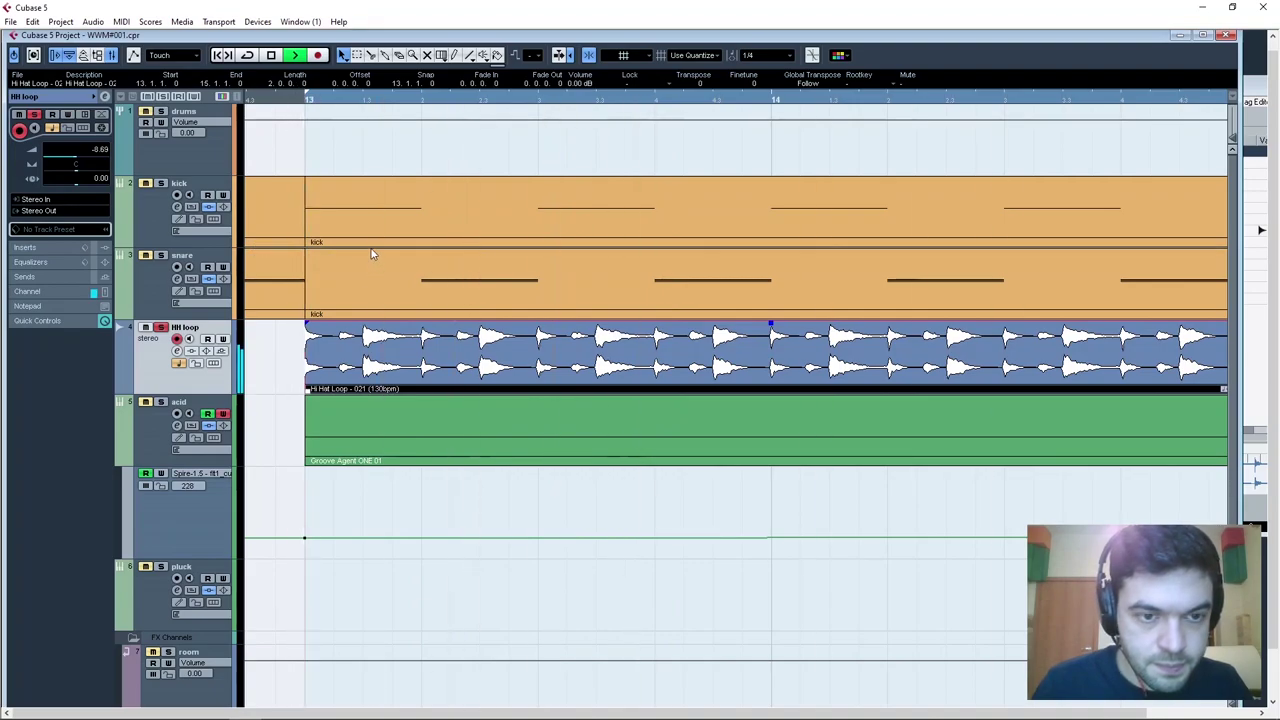
{"action": "key", "text": "space"}
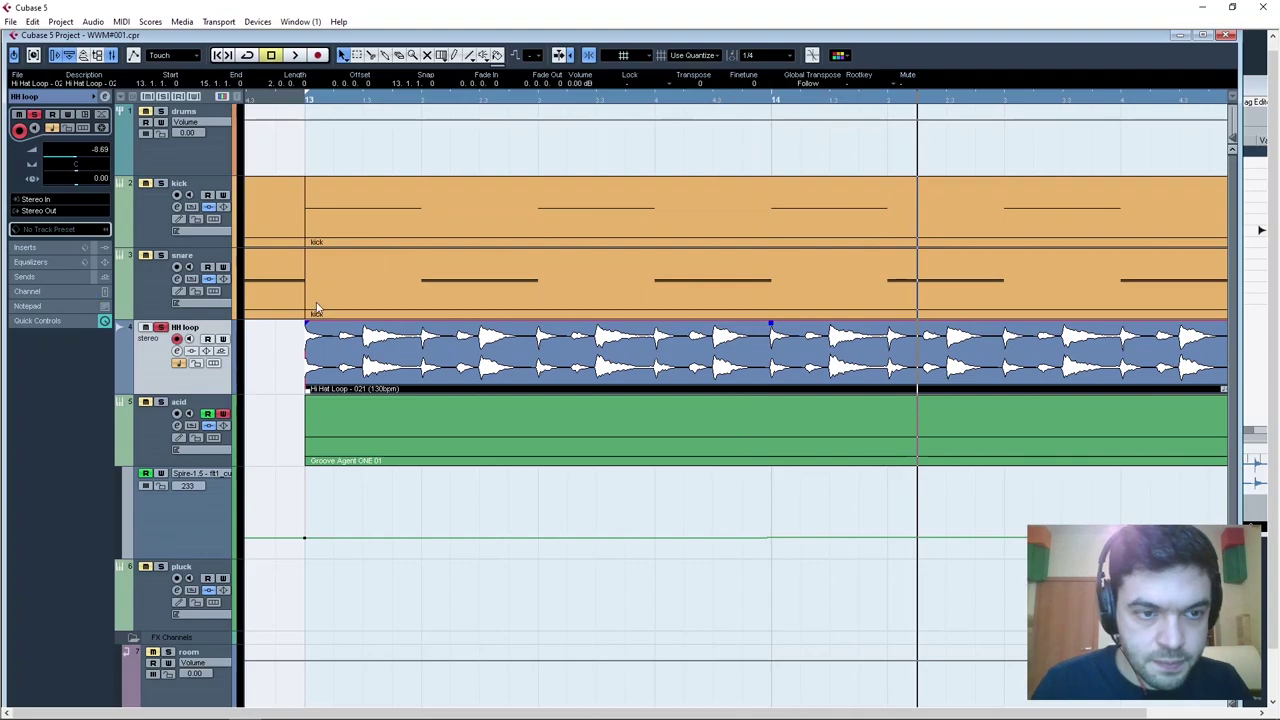
Open the hi-hat loop in the Sample Editor and raise the hitpoint sensitivity until every hit is marked, keeping Use at All.
{"action": "double_click", "coordinate": [400, 340]}
{"action": "left_click_drag", "start_coordinate": [365, 182], "coordinate": [370, 118]}
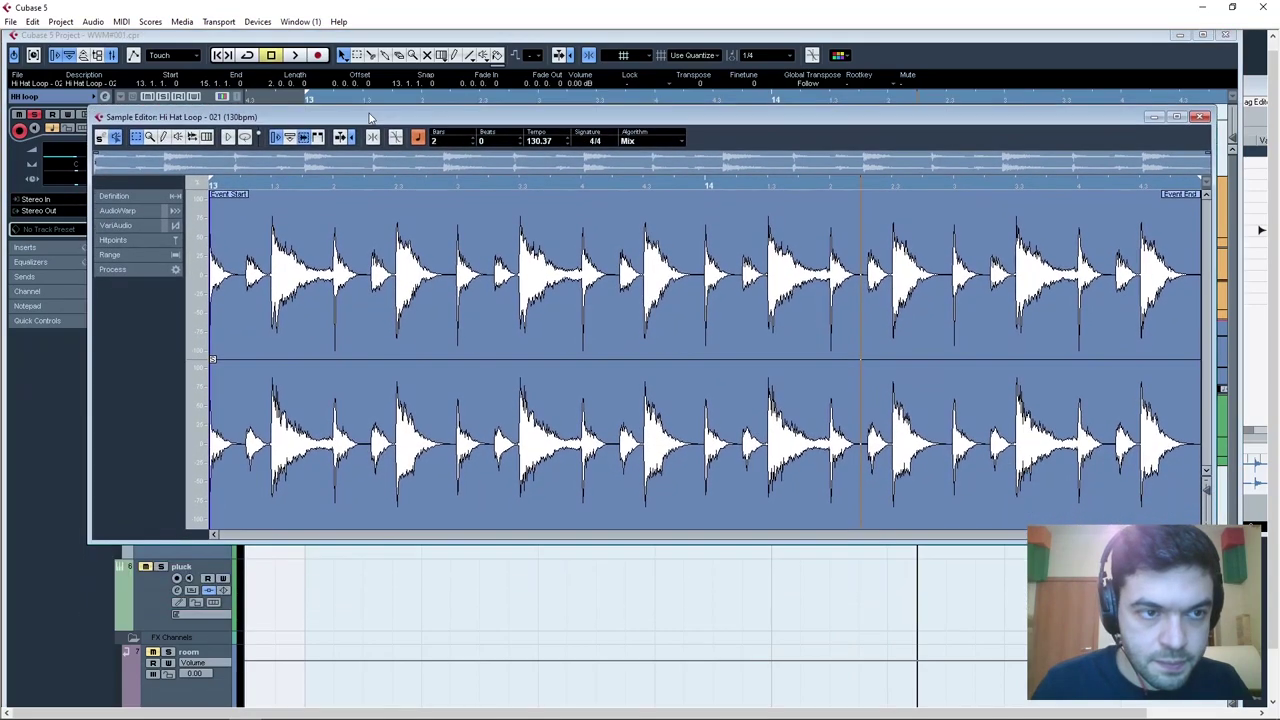
{"action": "left_click", "coordinate": [120, 242]}
{"action": "left_click", "coordinate": [172, 295]}
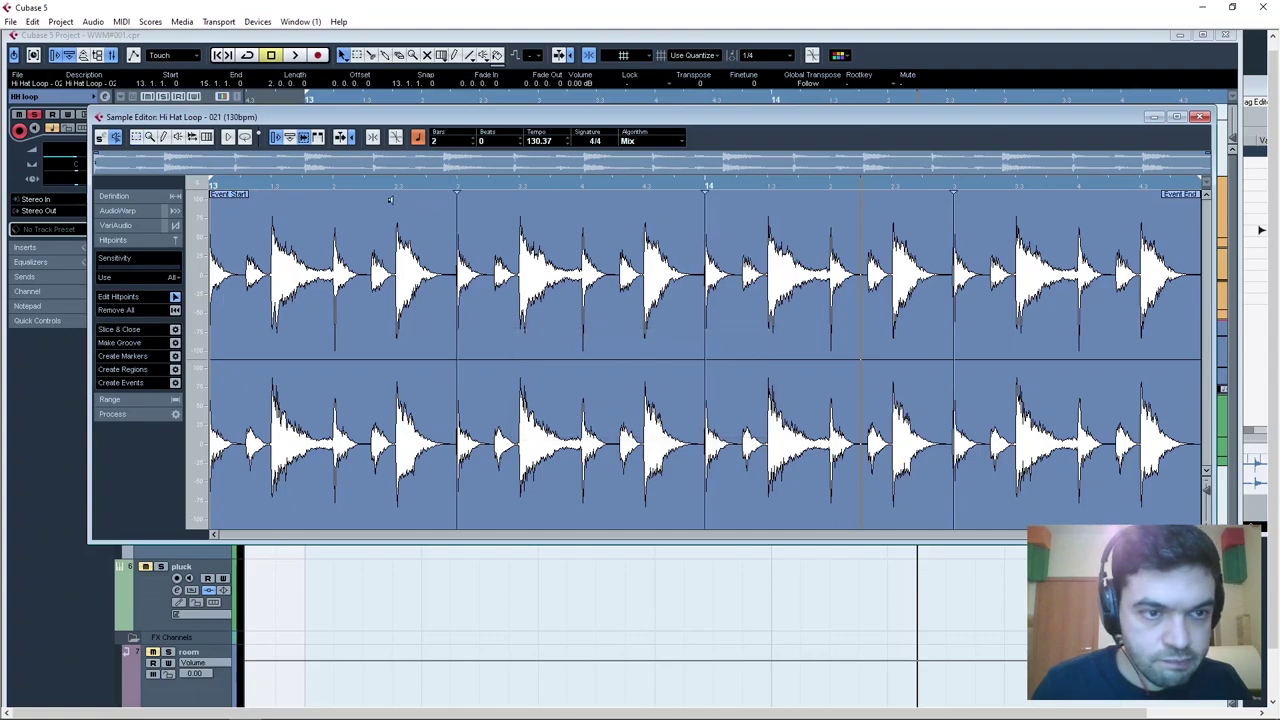
{"action": "left_click", "coordinate": [174, 280]}
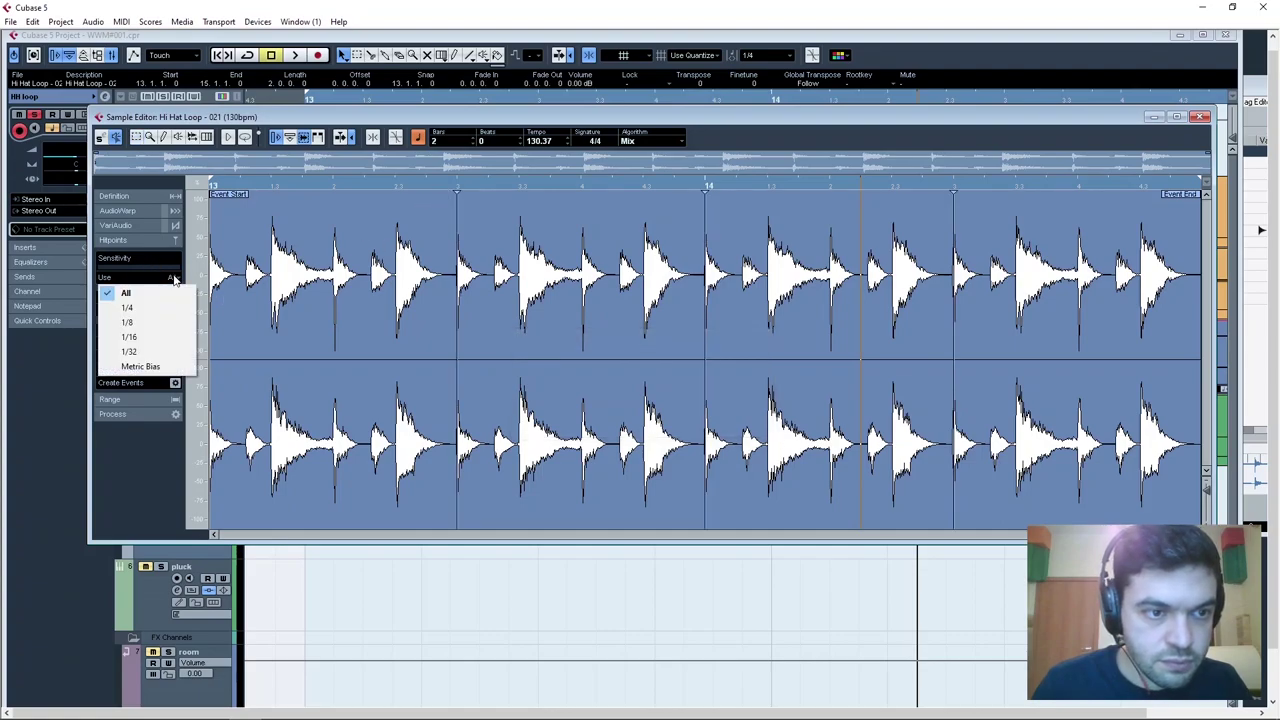
{"action": "left_click", "coordinate": [182, 277]}
{"action": "left_click_drag", "start_coordinate": [160, 267], "coordinate": [165, 256]}
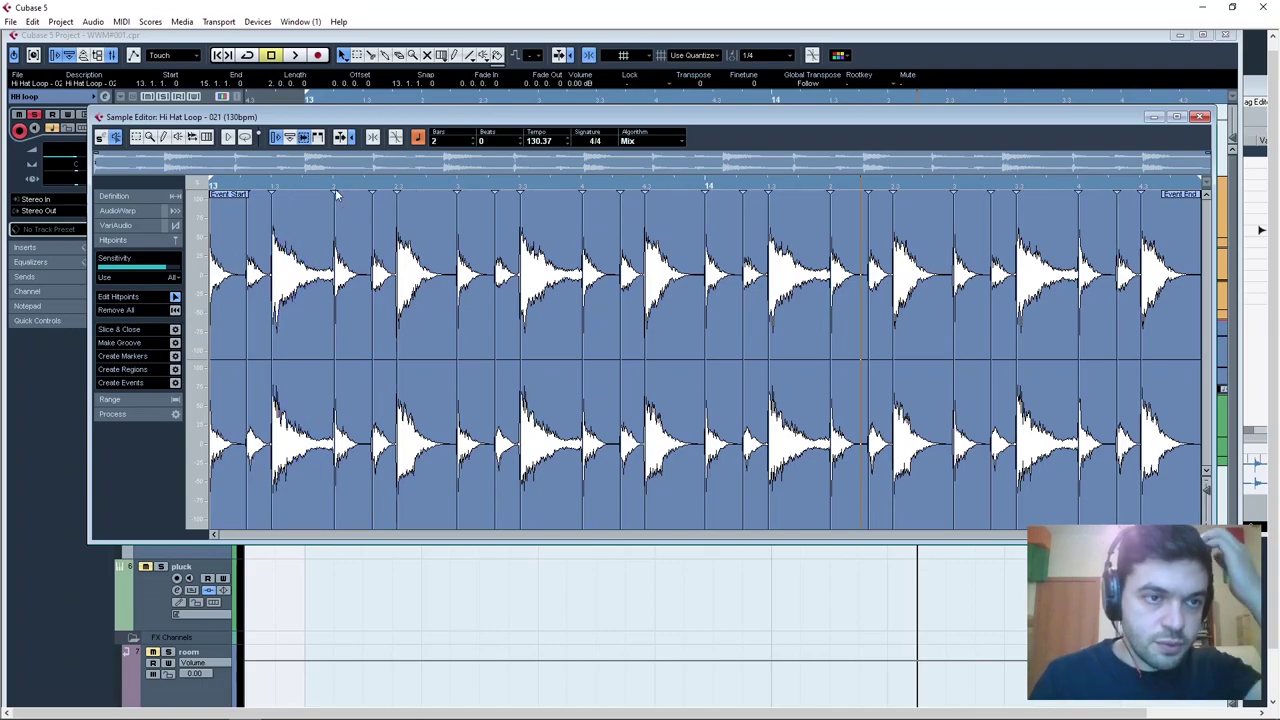
Slice the hi-hat loop at its hitpoints, closing the Sample Editor and accepting that musical mode is disabled.
{"action": "left_click_drag", "start_coordinate": [205, 124], "coordinate": [195, 92]}
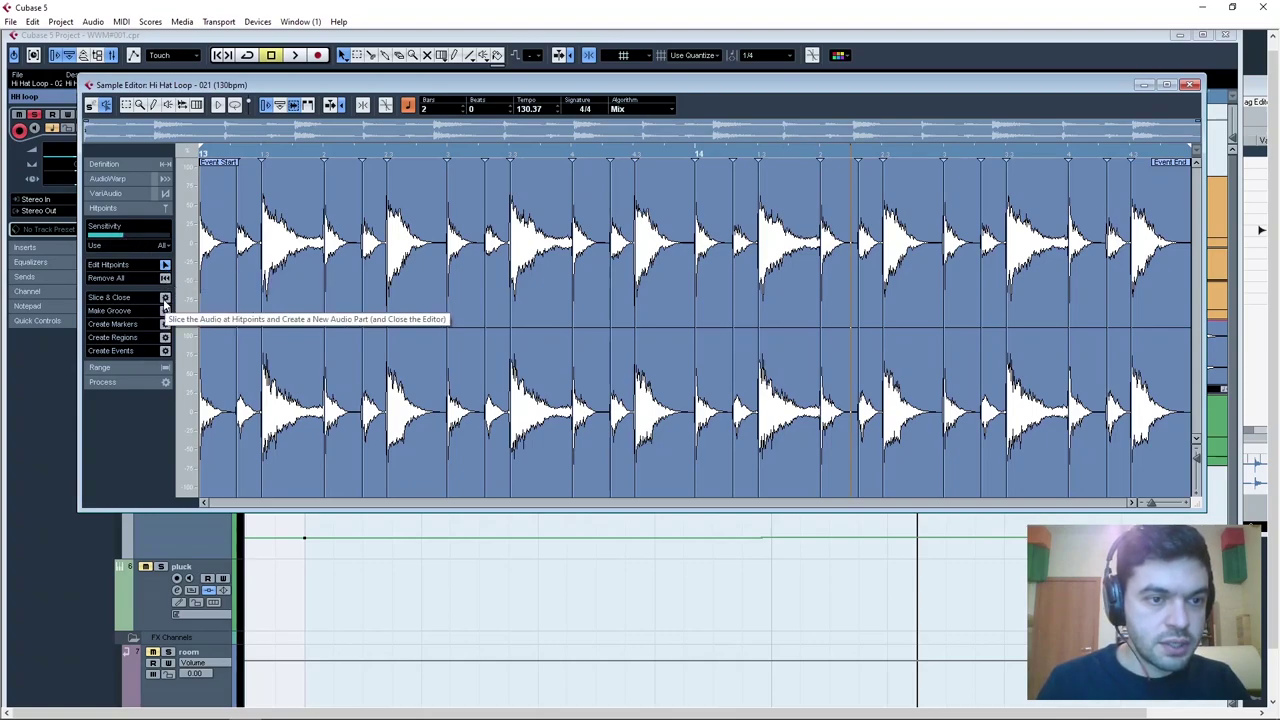
{"action": "left_click", "coordinate": [165, 300]}
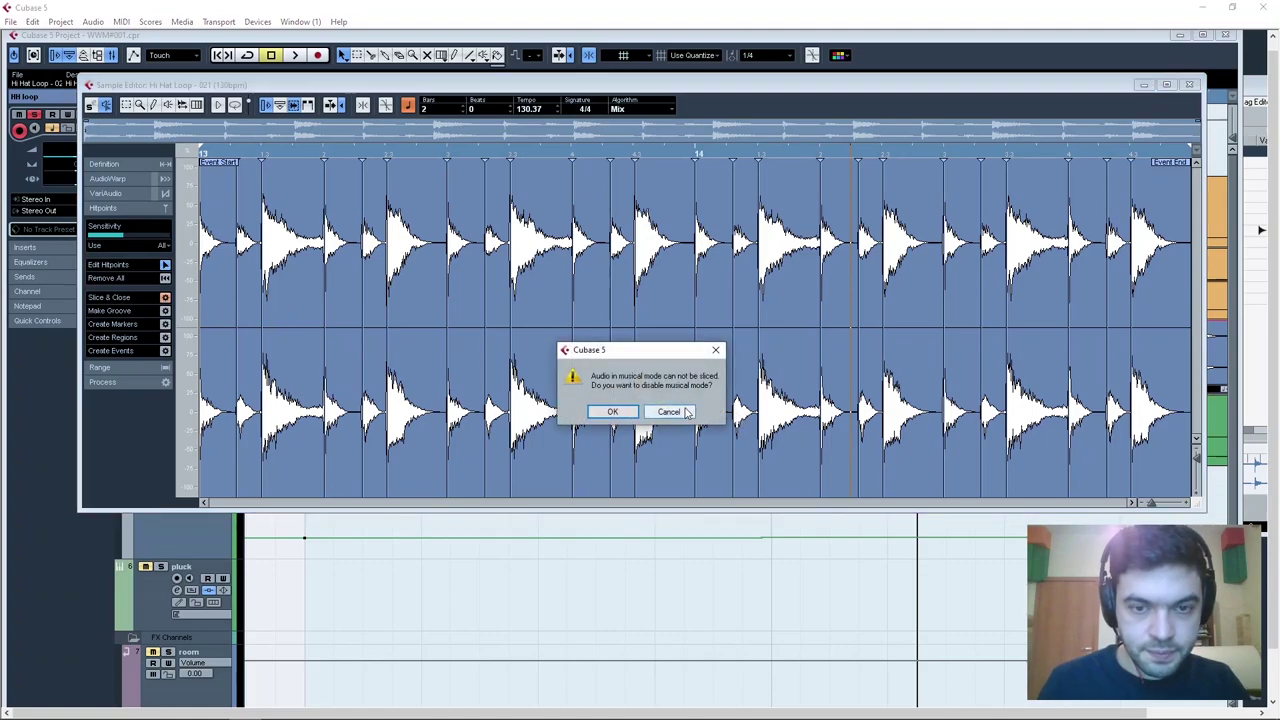
{"action": "left_click_drag", "start_coordinate": [658, 351], "coordinate": [613, 208]}
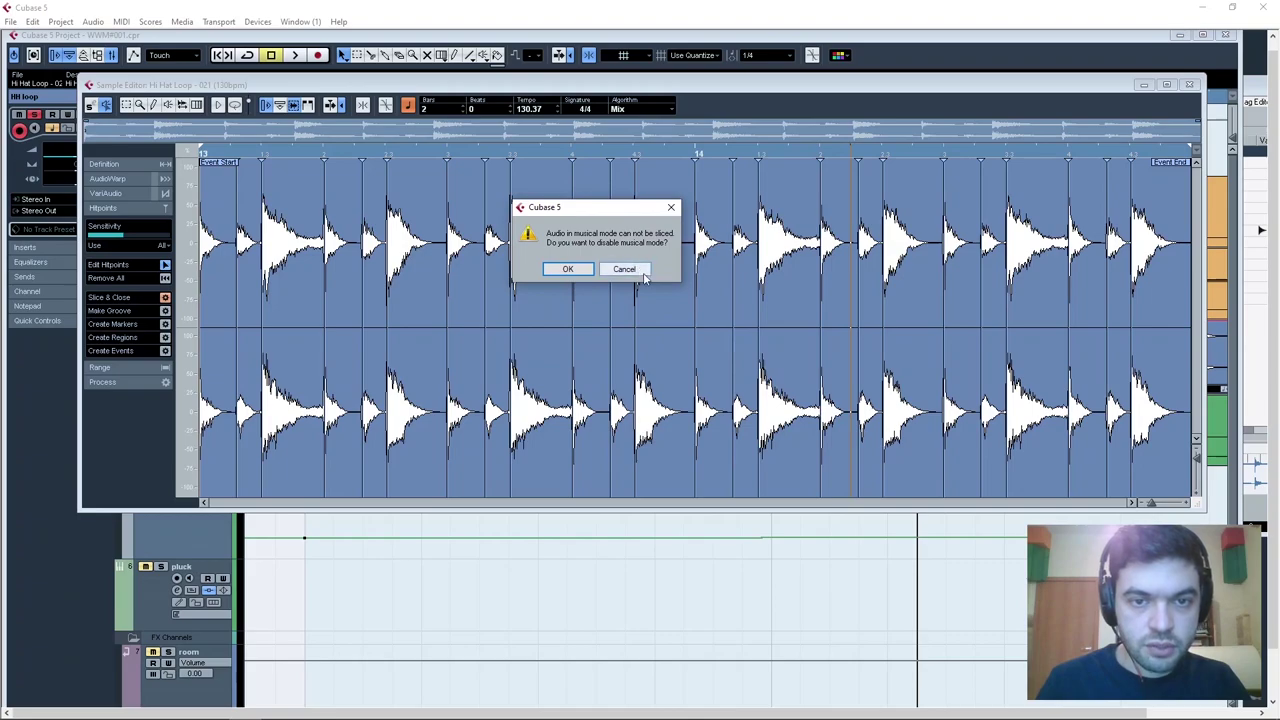
{"action": "left_click", "coordinate": [570, 268]}
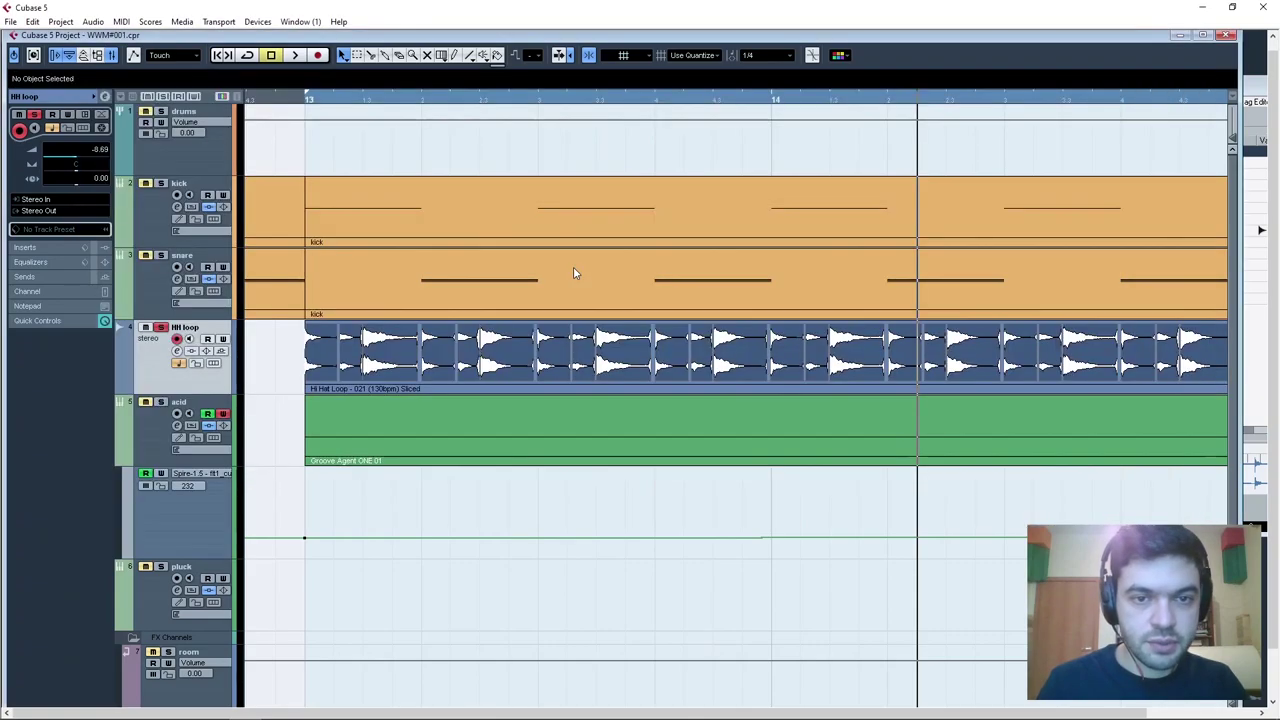
Open the sliced hi-hat part in the Audio Part Editor, play it briefly and close the editor.
{"action": "left_click", "coordinate": [341, 350]}
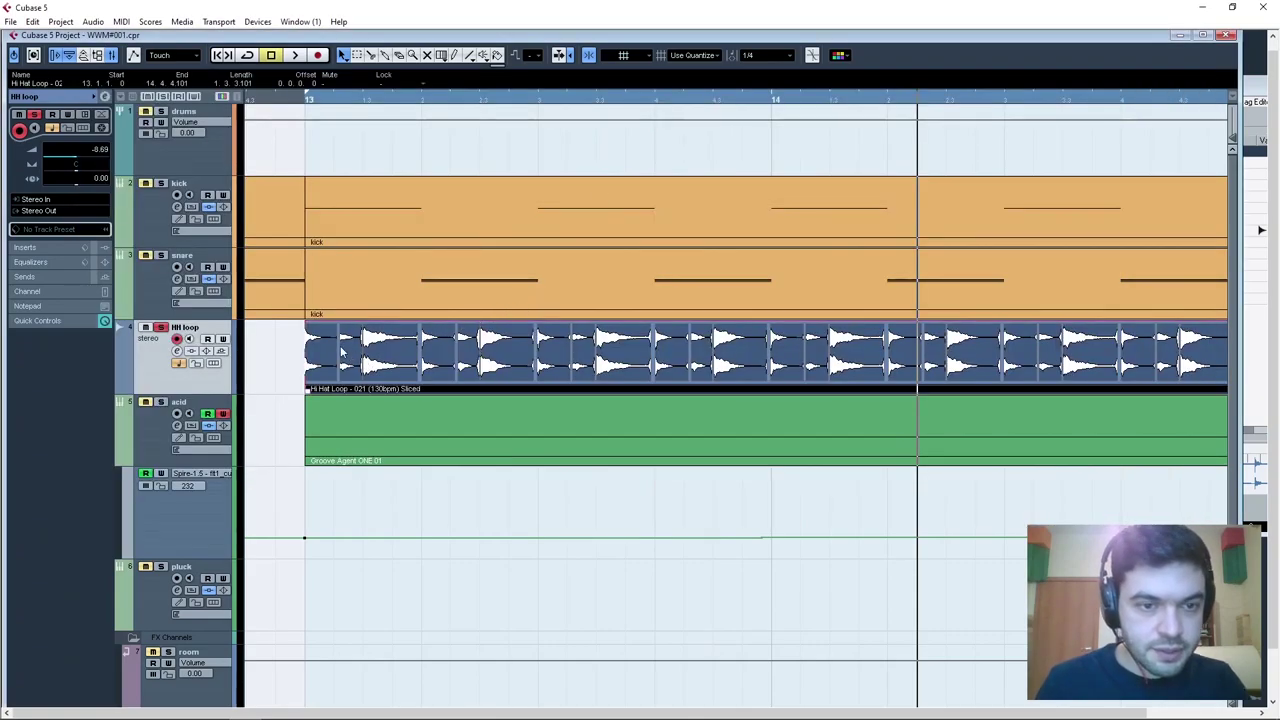
{"action": "double_click", "coordinate": [403, 346]}
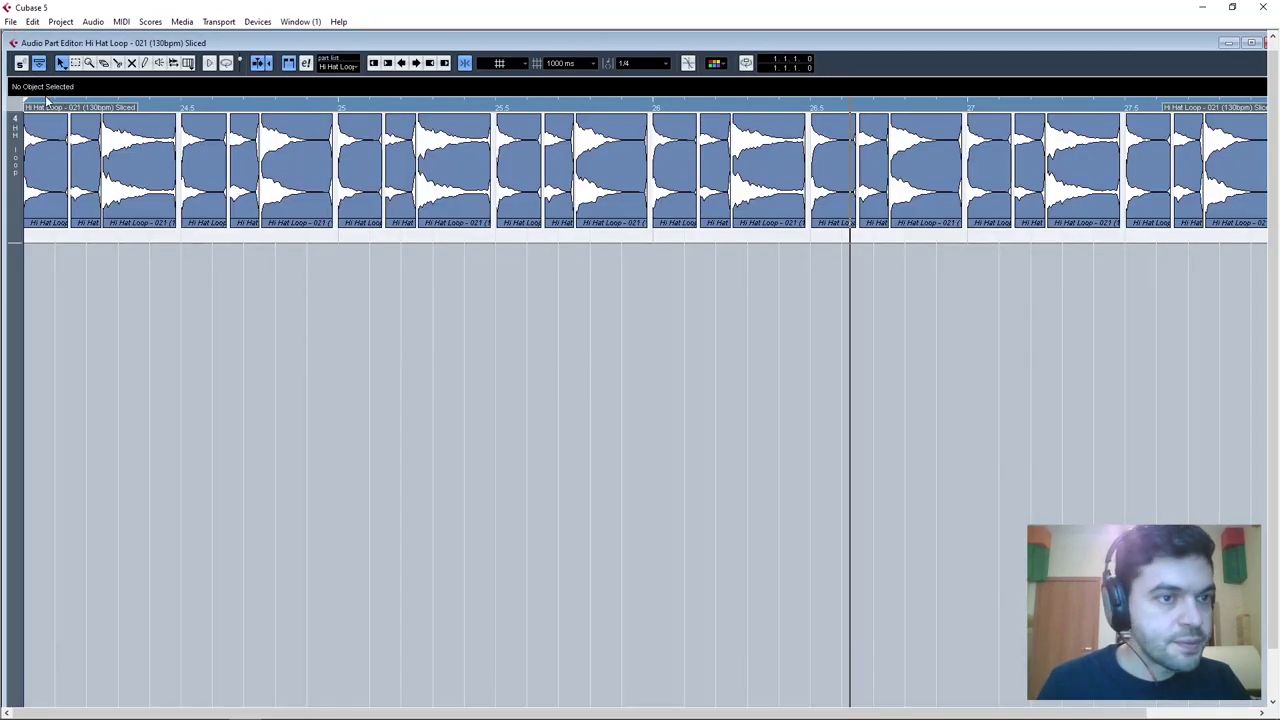
{"action": "left_click", "coordinate": [42, 155]}
{"action": "key", "text": "space"}
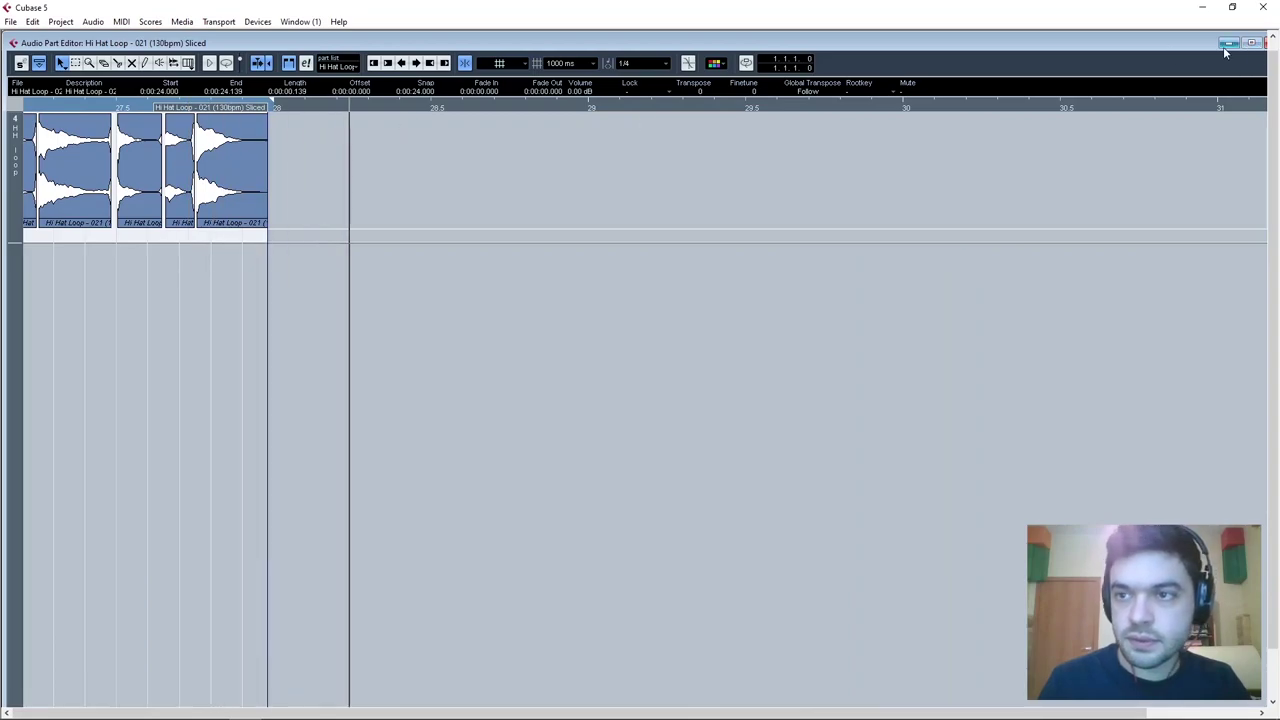
{"action": "left_click_drag", "start_coordinate": [1198, 42], "coordinate": [1199, 42]}
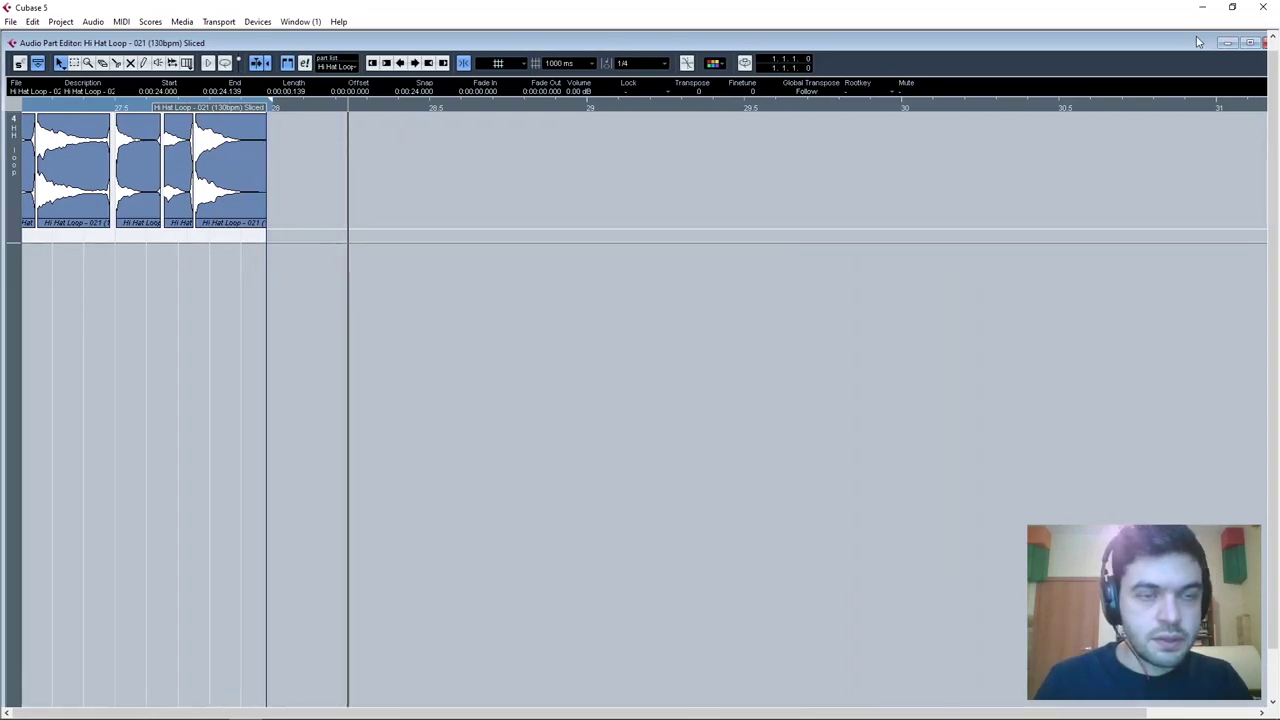
{"action": "left_click", "coordinate": [1264, 42]}
Dissolve the sliced hi-hat part at bar 13 into separate audio events on the HH loop track.
{"action": "scroll", "coordinate": [560, 316], "scroll_direction": "left", "scroll_amount": 2}
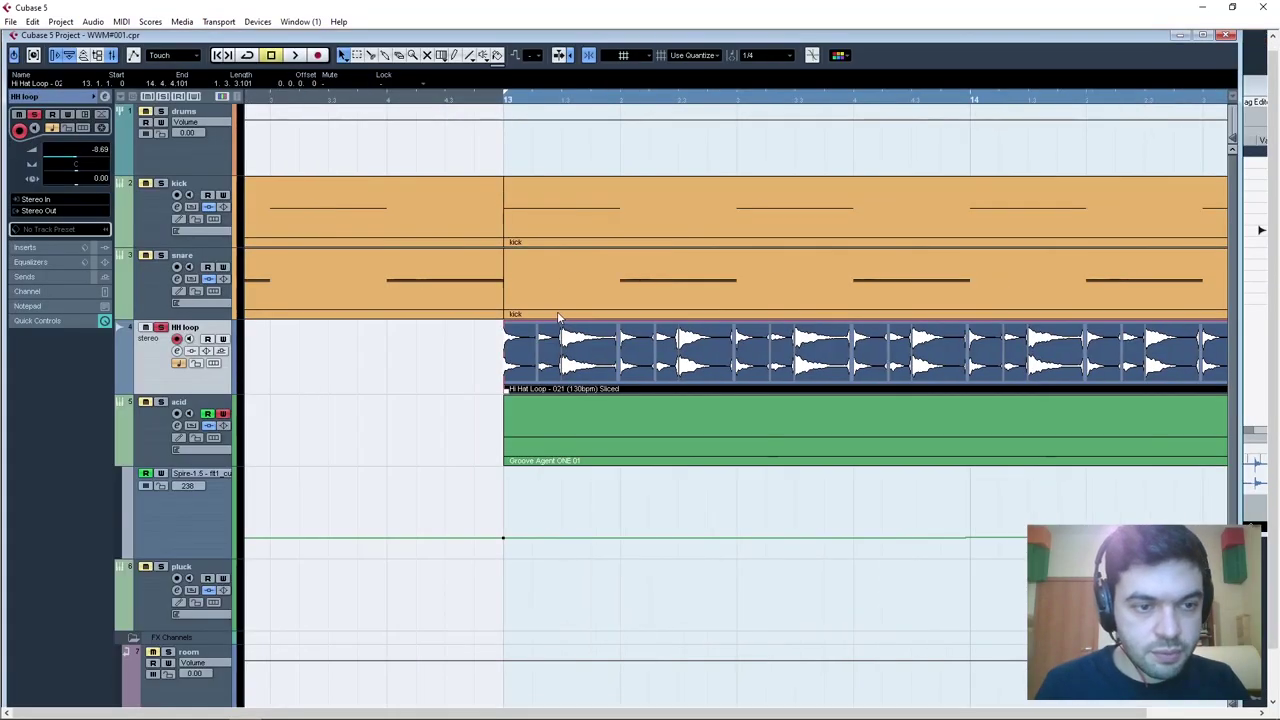
{"action": "scroll", "coordinate": [691, 337], "scroll_direction": "down", "scroll_amount": 1}
{"action": "key", "text": "g"}
{"action": "key", "text": "g"}
{"action": "key", "text": "g"}
{"action": "key", "text": "g"}
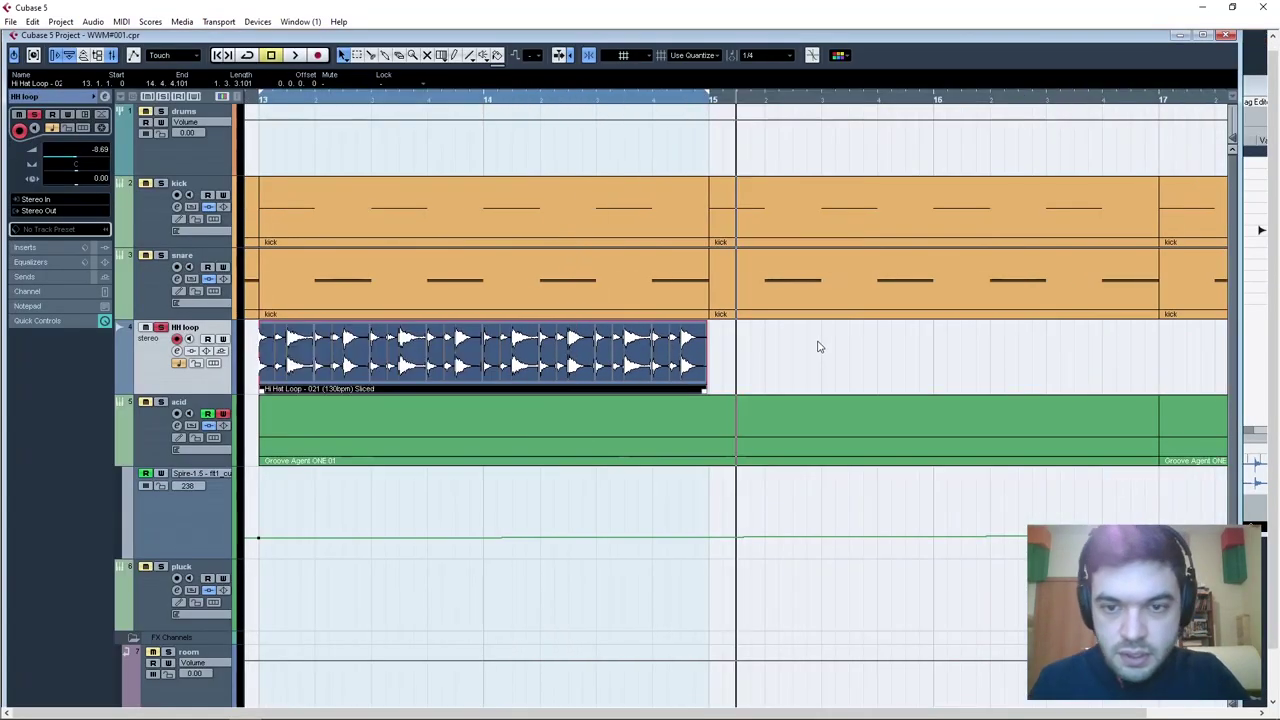
{"action": "right_click", "coordinate": [597, 346]}
{"action": "left_click", "coordinate": [531, 348]}
{"action": "left_click", "coordinate": [92, 21]}
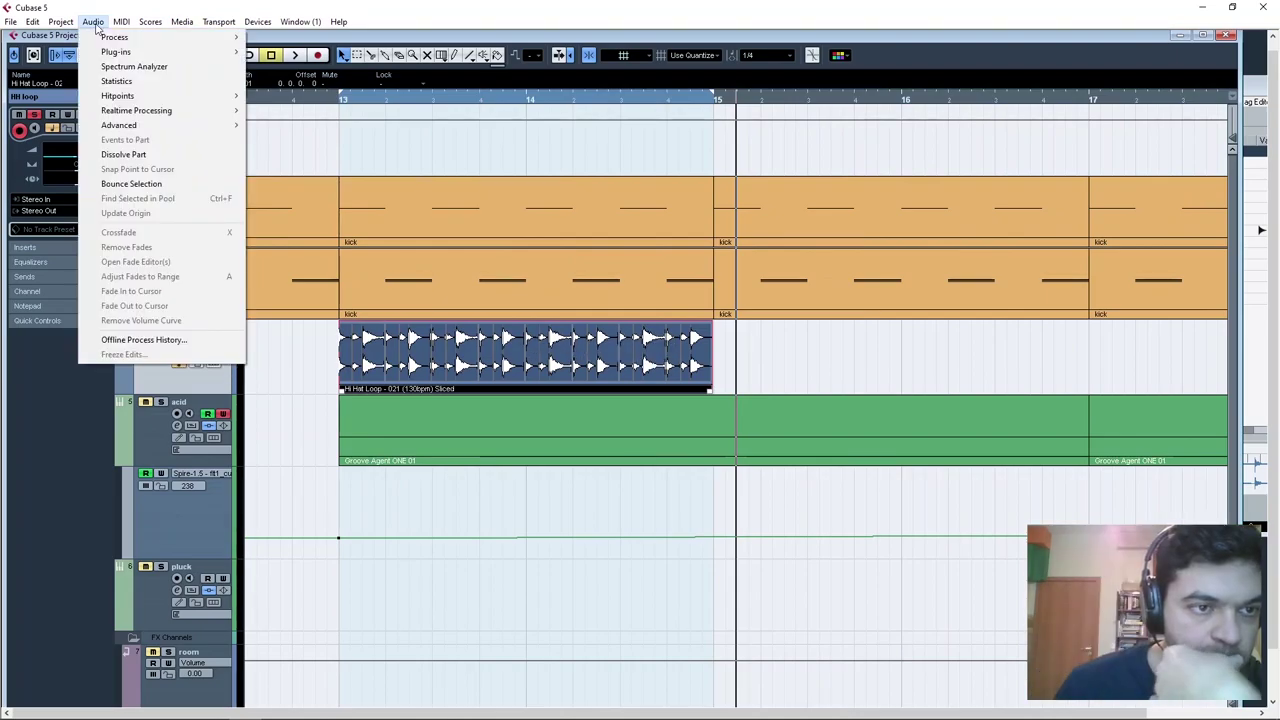
{"action": "left_click", "coordinate": [123, 154]}
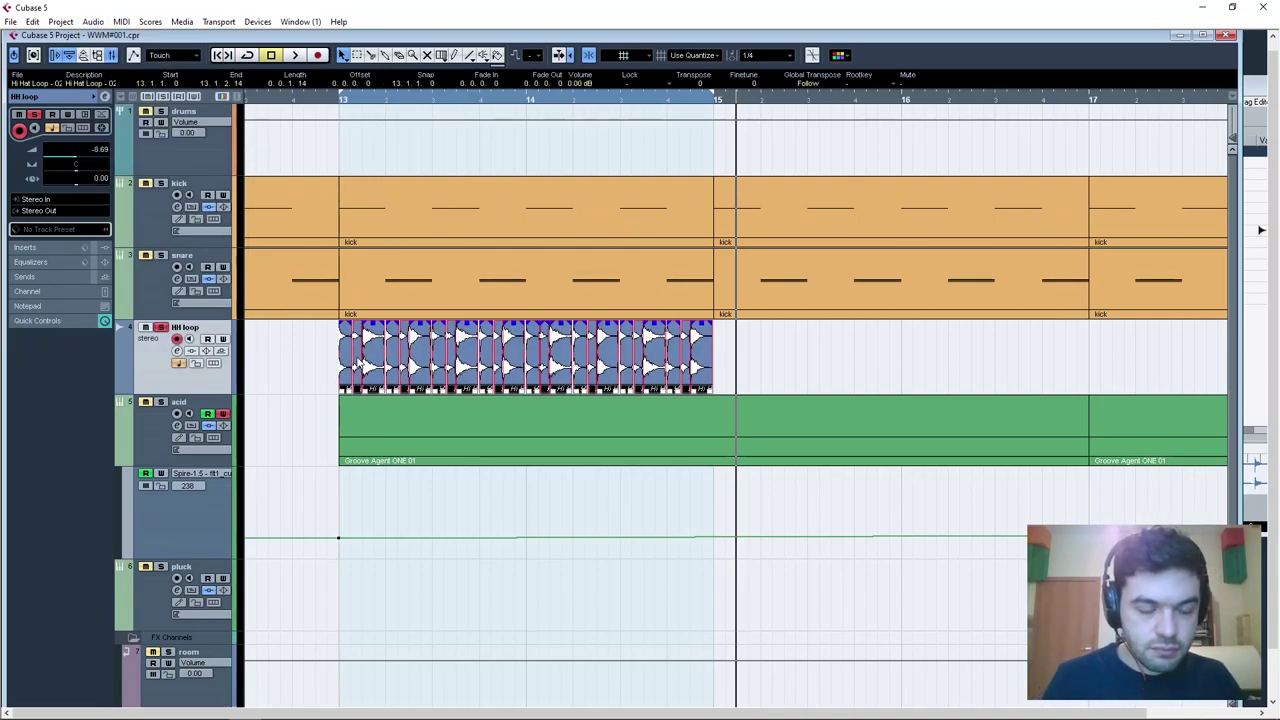
Audition the separated hi-hat slices from just before bar 13.
{"action": "key", "text": "g"}
{"action": "key", "text": "h"}
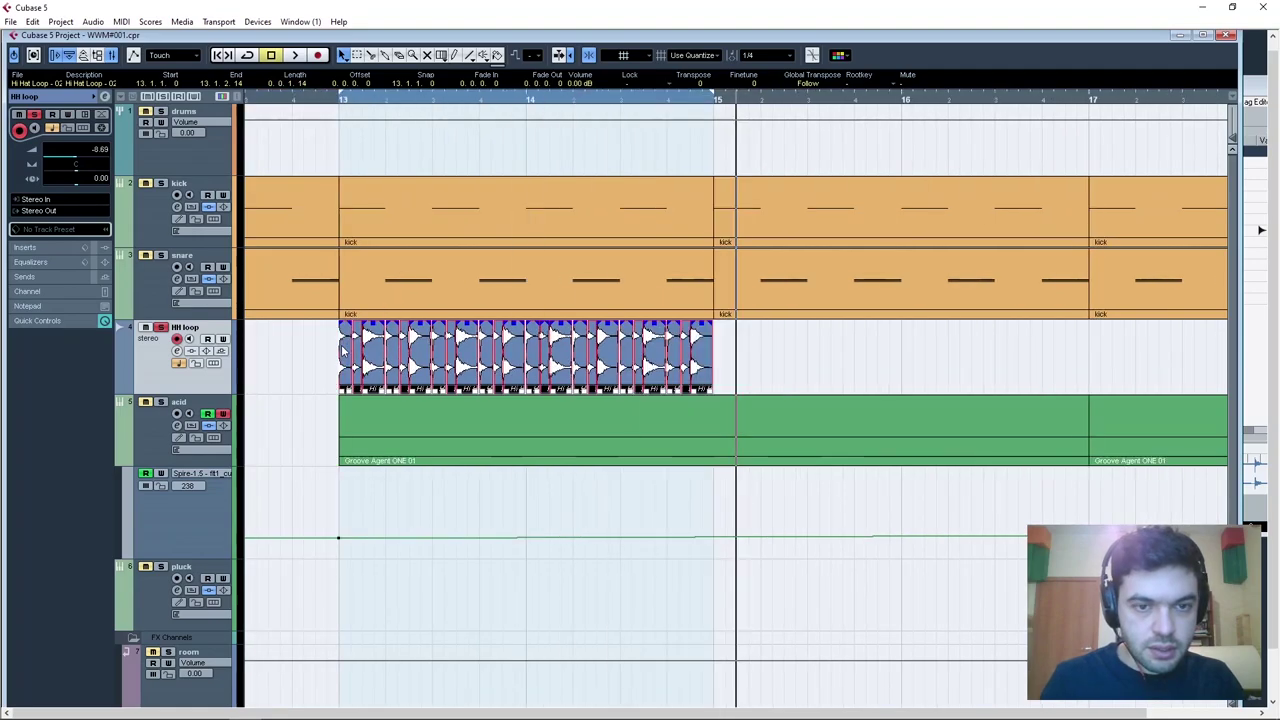
{"action": "scroll", "coordinate": [437, 334], "scroll_direction": "left", "scroll_amount": 2}
{"action": "key", "text": "g"}
{"action": "key", "text": "g"}
{"action": "key", "text": "g"}
{"action": "key", "text": "h"}
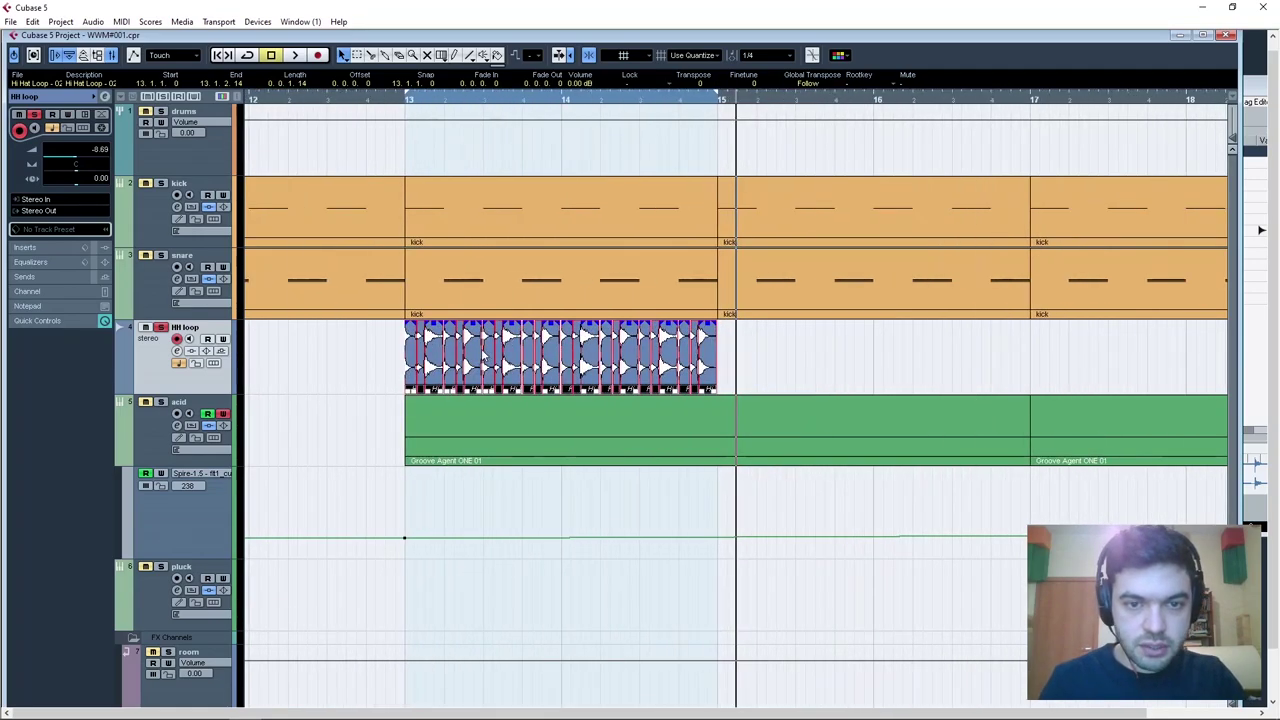
{"action": "key", "text": "h"}
{"action": "key", "text": "h"}
{"action": "scroll", "coordinate": [452, 366], "scroll_direction": "left", "scroll_amount": 2}
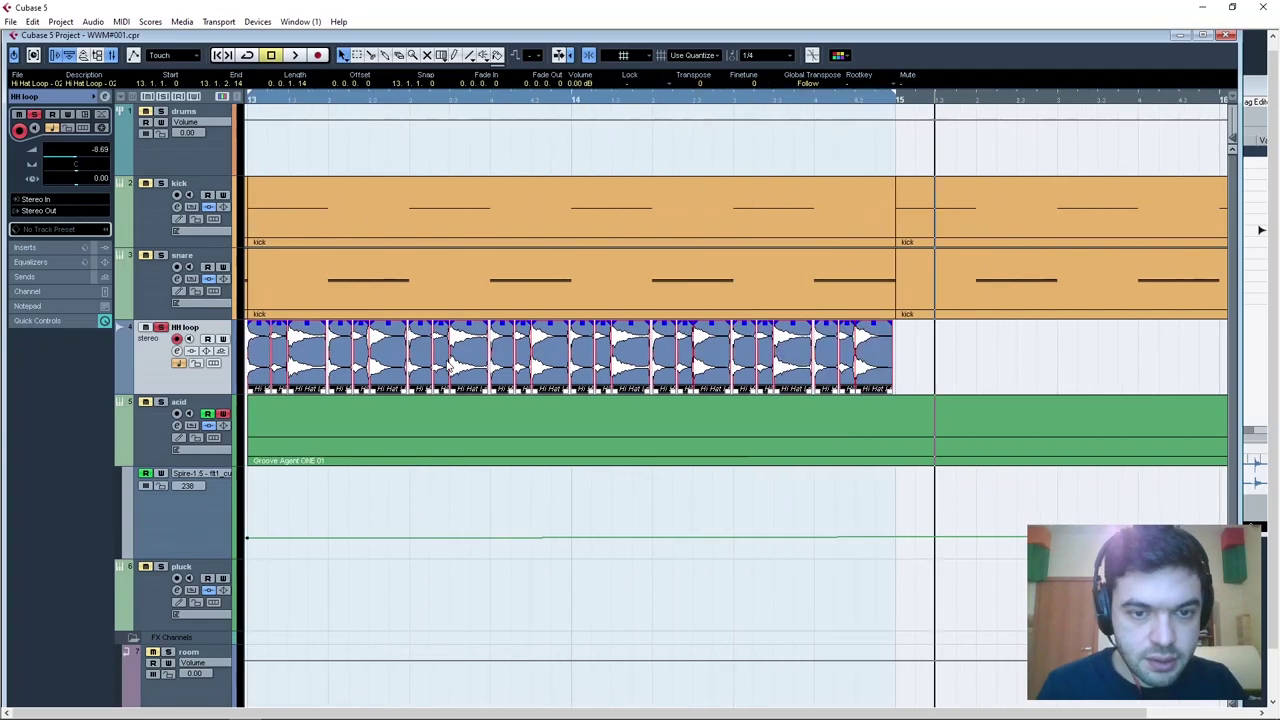
{"action": "left_click", "coordinate": [458, 347]}
{"action": "left_click", "coordinate": [497, 373]}
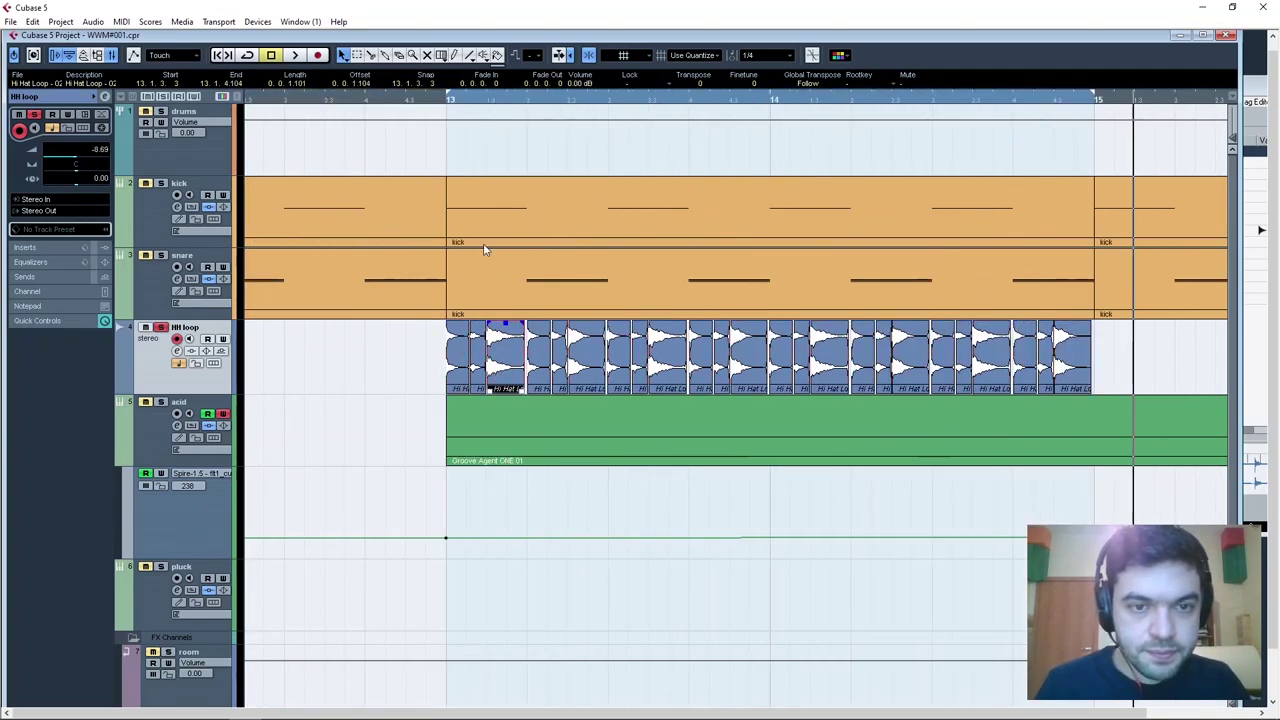
{"action": "left_click", "coordinate": [432, 103]}
{"action": "key", "text": "space"}
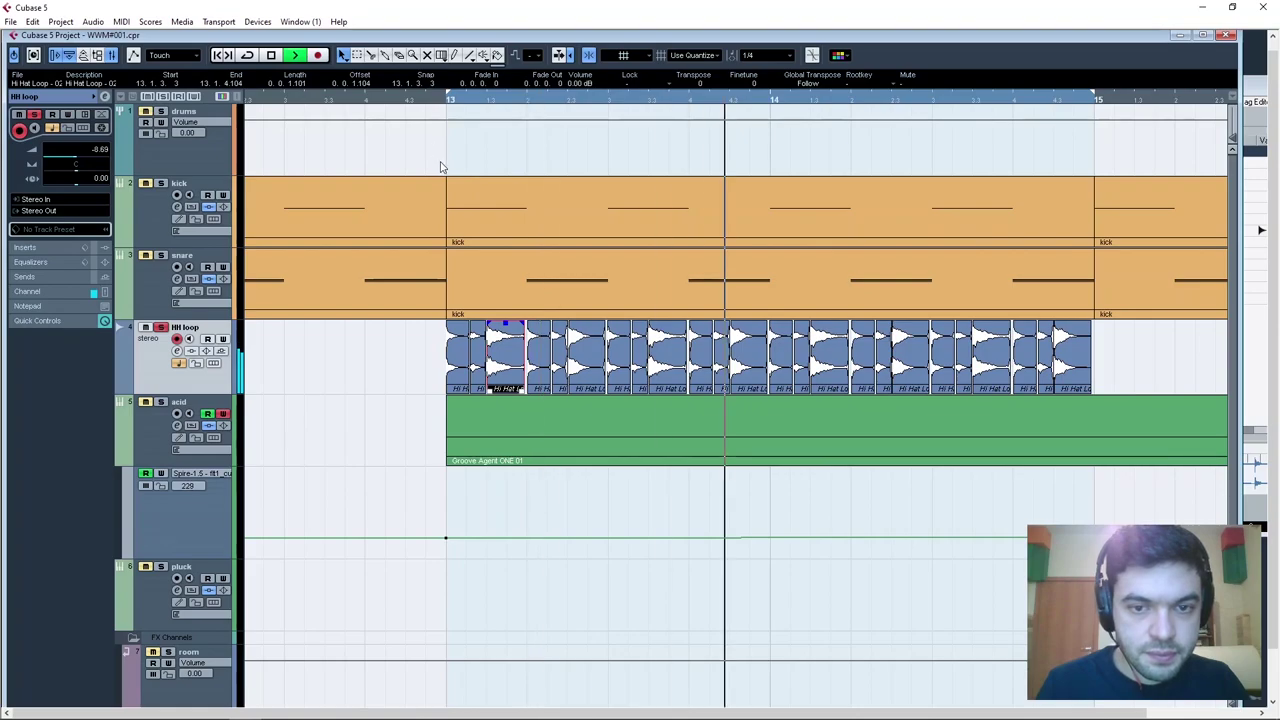
{"action": "left_click", "coordinate": [430, 103]}
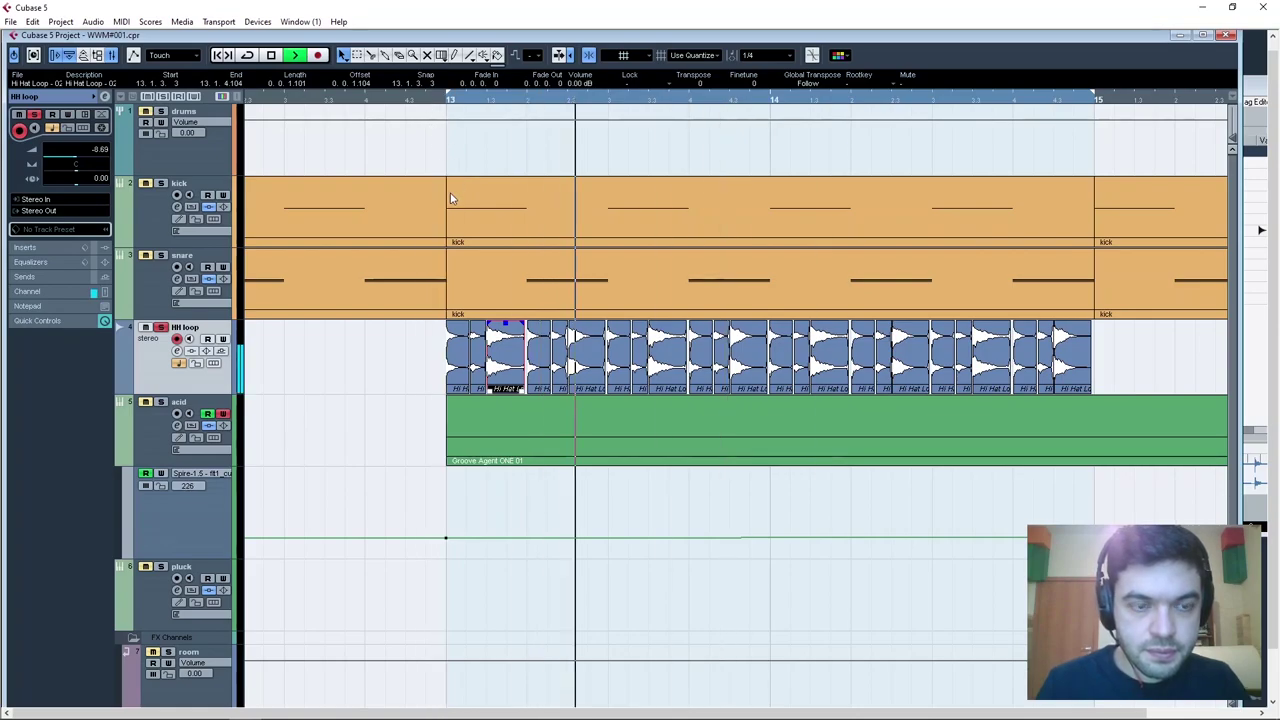
{"action": "key", "text": "space"}
Delete the hi-hat slice that falls on each beat of bars 13 and 14, and audition the thinned loop.
{"action": "left_click", "coordinate": [450, 345]}
{"action": "key", "text": "Delete"}
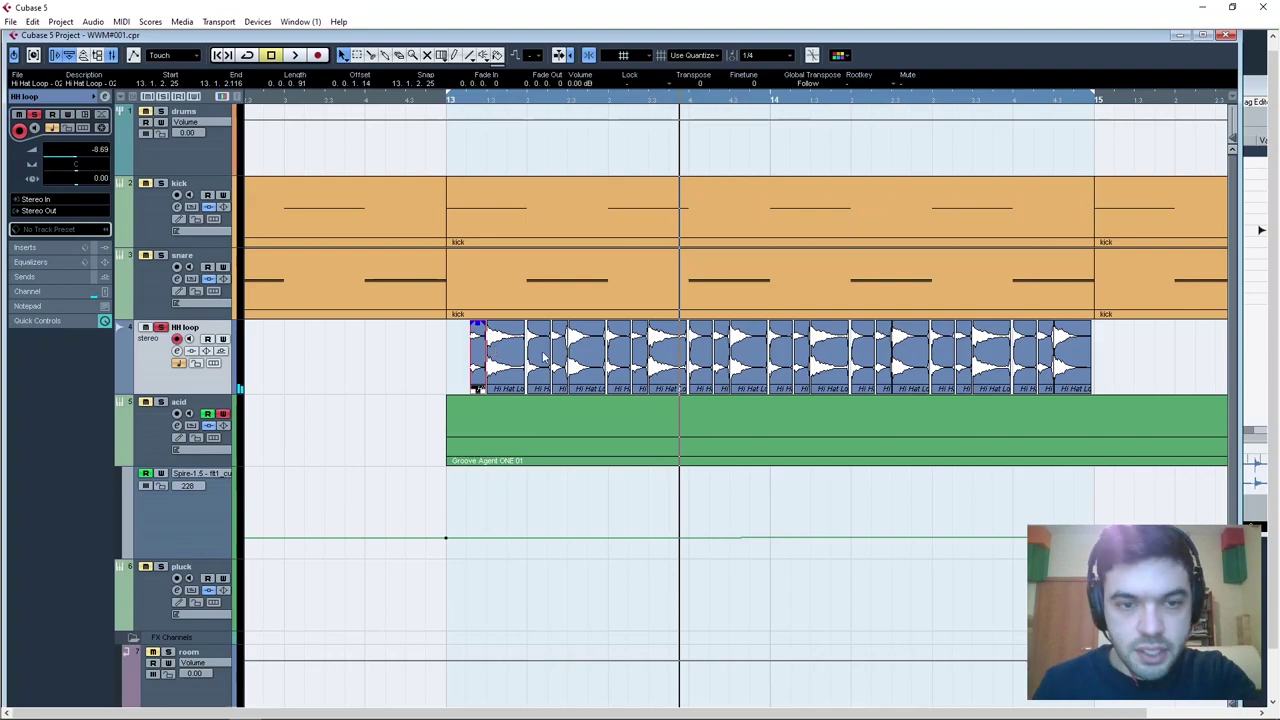
{"action": "left_click", "coordinate": [545, 350]}
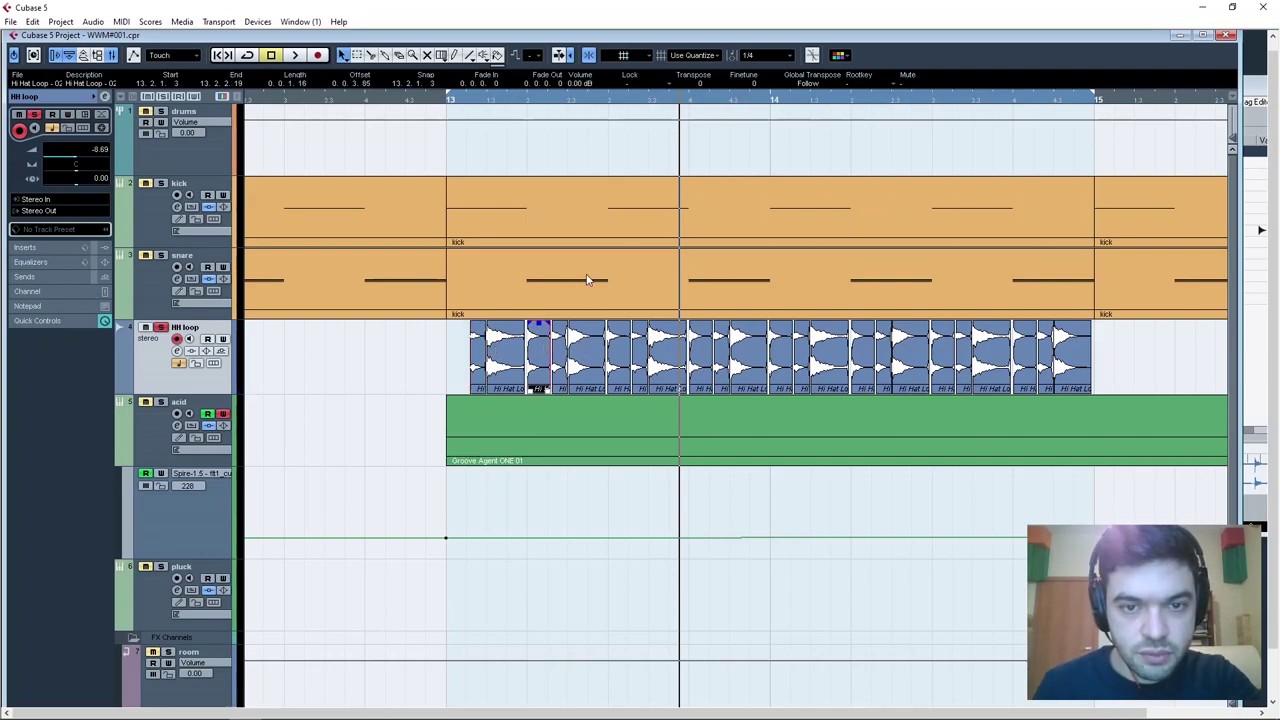
{"action": "key", "text": "Delete"}
{"action": "left_click", "coordinate": [615, 345]}
{"action": "key", "text": "Delete"}
{"action": "left_click", "coordinate": [705, 355]}
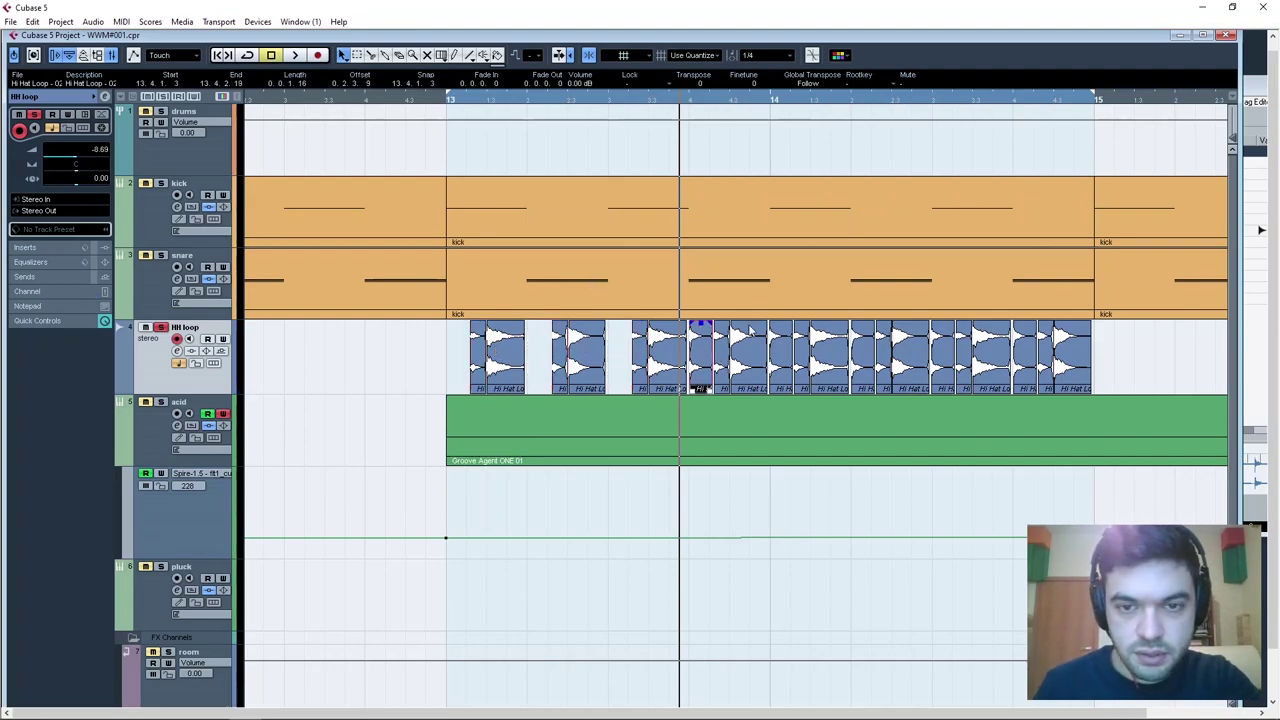
{"action": "key", "text": "Delete"}
{"action": "left_click", "coordinate": [778, 358]}
{"action": "key", "text": "Delete"}
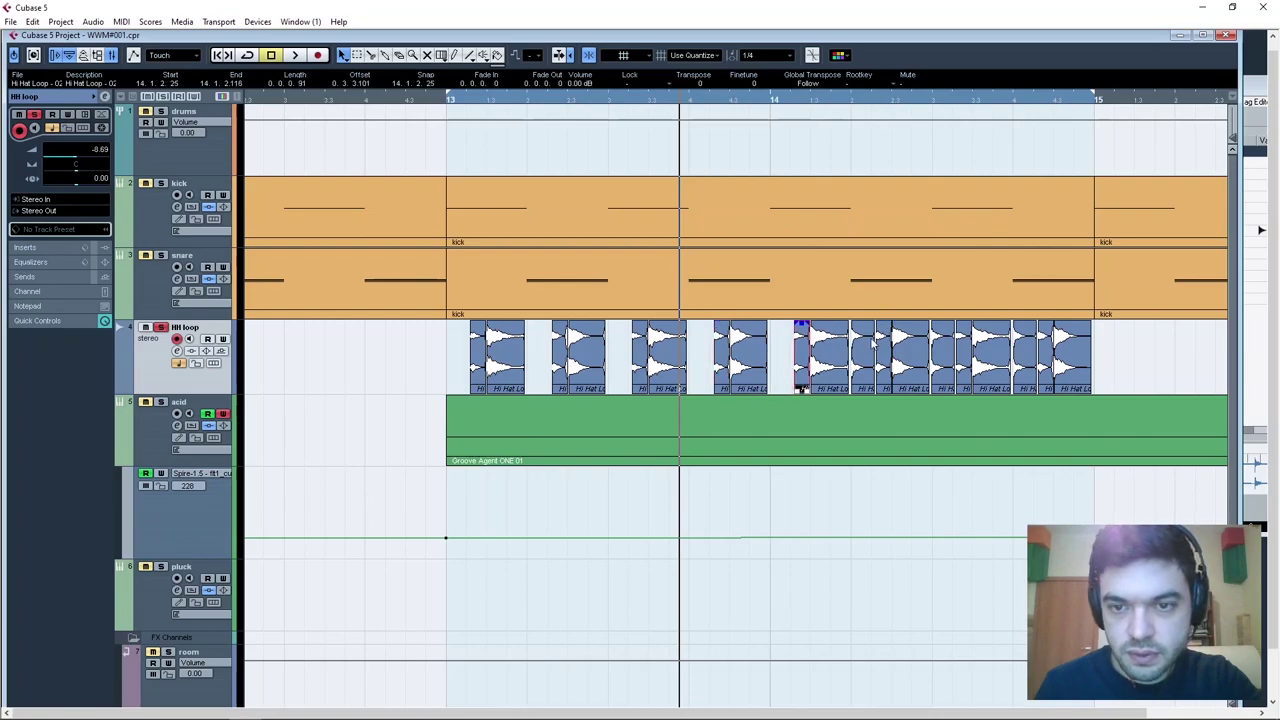
{"action": "left_click", "coordinate": [866, 355]}
{"action": "key", "text": "Delete"}
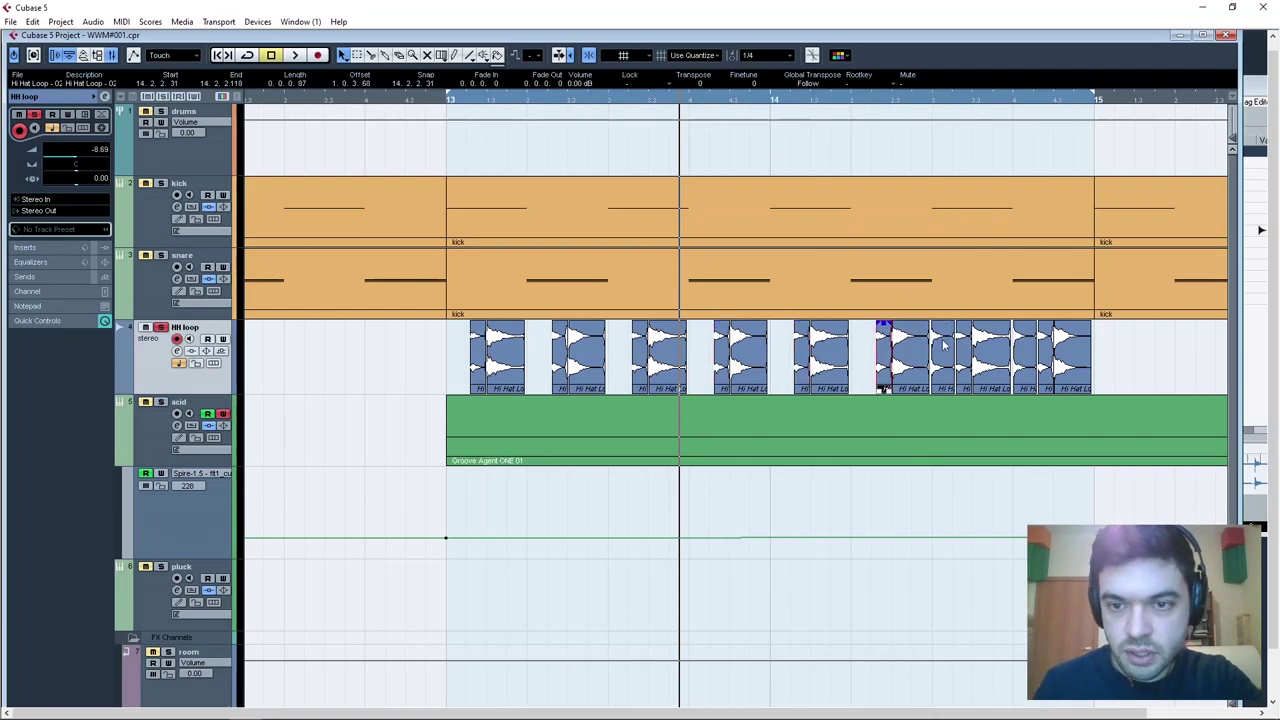
{"action": "left_click", "coordinate": [943, 350]}
{"action": "key", "text": "Delete"}
{"action": "left_click", "coordinate": [1024, 358]}
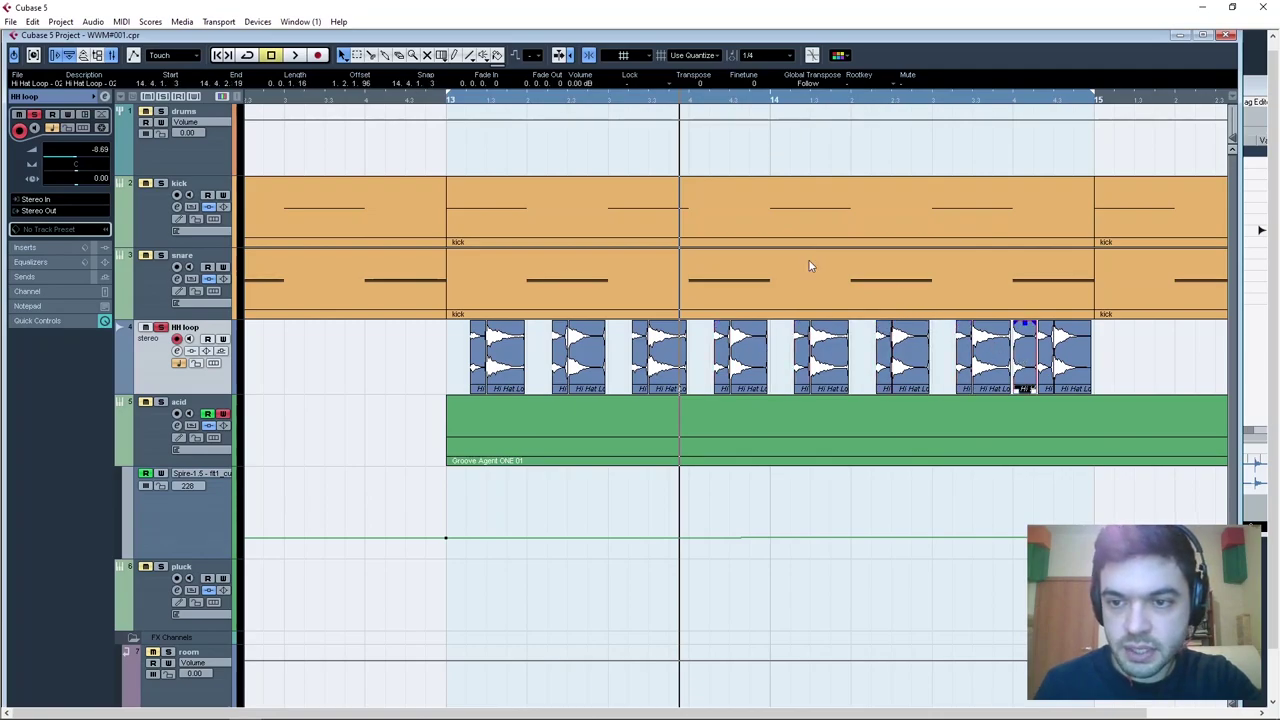
{"action": "key", "text": "Delete"}
{"action": "key", "text": "space"}
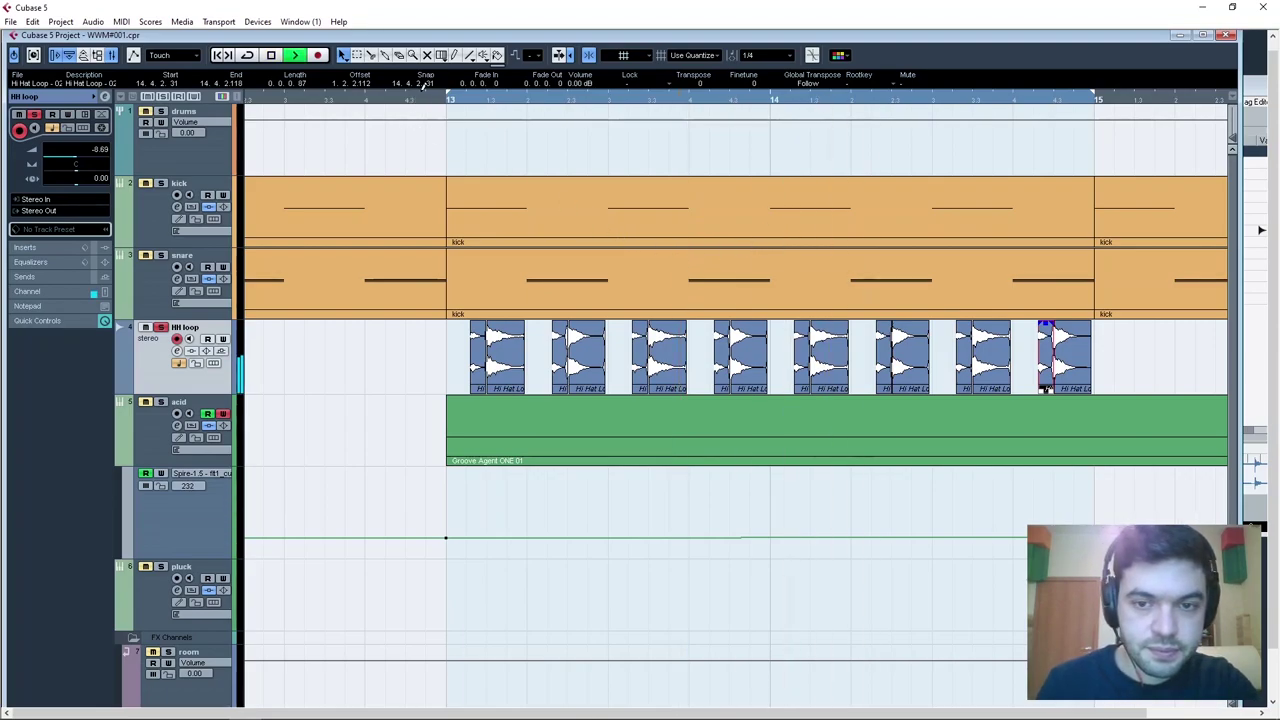
{"action": "key", "text": "space"}
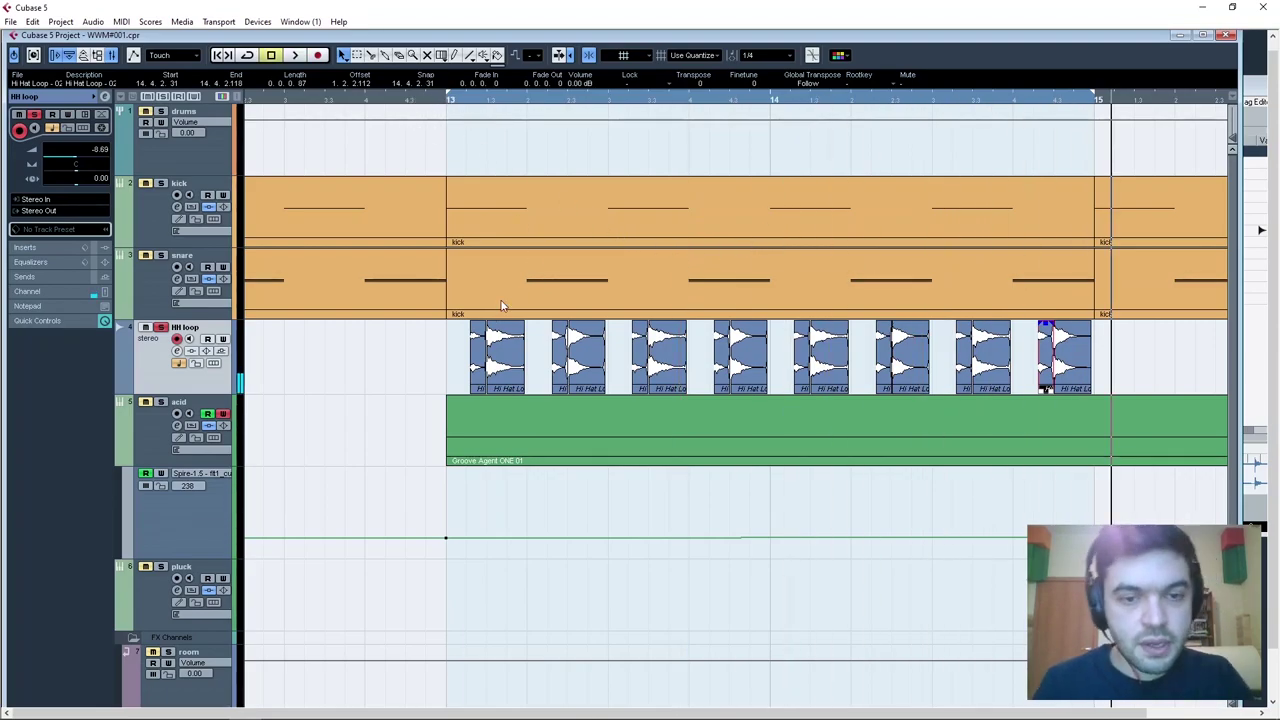
Turn off snapping and extend the start of the first open hi-hat slice in bar 13 slightly earlier.
{"action": "key", "text": "h"}
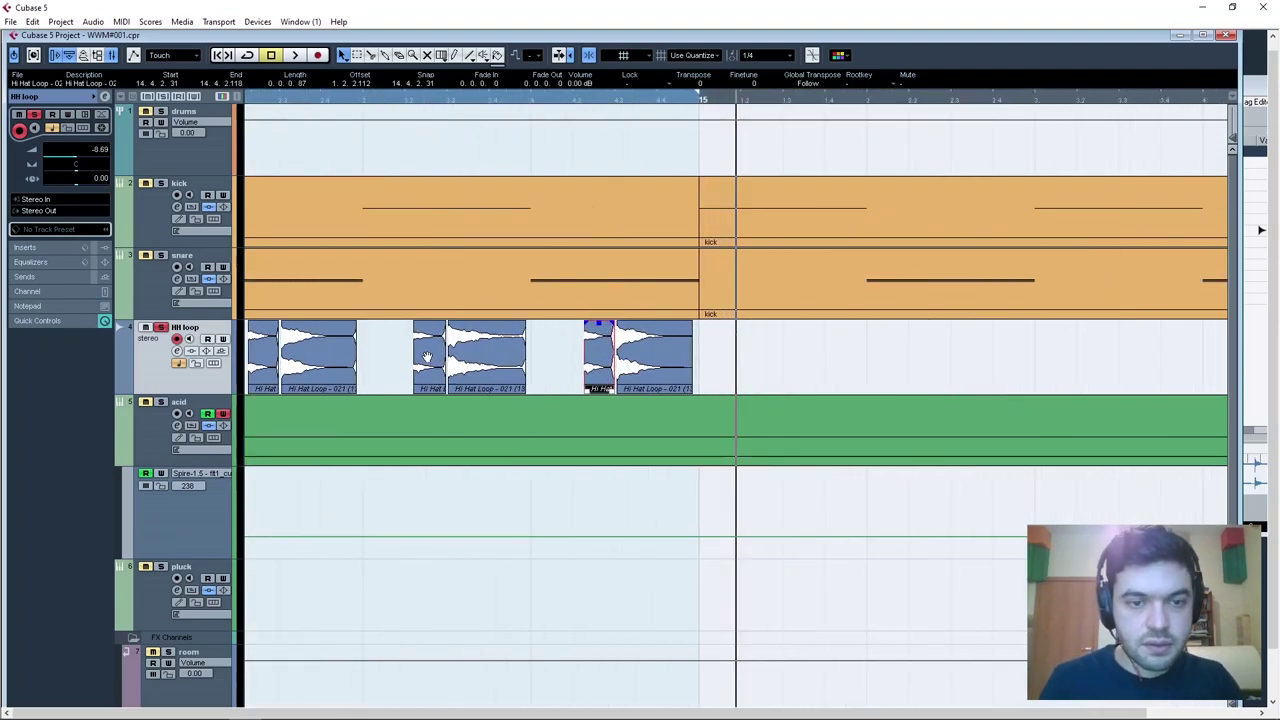
{"action": "scroll", "coordinate": [430, 354], "scroll_direction": "left", "scroll_amount": 5}
{"action": "scroll", "coordinate": [680, 333], "scroll_direction": "left", "scroll_amount": 4}
{"action": "left_click_drag", "start_coordinate": [526, 98], "coordinate": [527, 136]}
{"action": "left_click_drag", "start_coordinate": [579, 321], "coordinate": [560, 322]}
{"action": "left_click_drag", "start_coordinate": [579, 386], "coordinate": [354, 391]}
{"action": "key", "text": "ctrl+z"}
{"action": "left_click", "coordinate": [589, 55]}
{"action": "left_click_drag", "start_coordinate": [579, 386], "coordinate": [564, 391]}
Extend the starts of the remaining open hi-hat slices in bars 13 and 14 slightly earlier.
{"action": "scroll", "coordinate": [626, 351], "scroll_direction": "left", "scroll_amount": 2}
{"action": "scroll", "coordinate": [626, 351], "scroll_direction": "right", "scroll_amount": 5}
{"action": "left_click", "coordinate": [518, 350]}
{"action": "left_click_drag", "start_coordinate": [456, 386], "coordinate": [440, 386]}
{"action": "scroll", "coordinate": [700, 322], "scroll_direction": "left", "scroll_amount": 2}
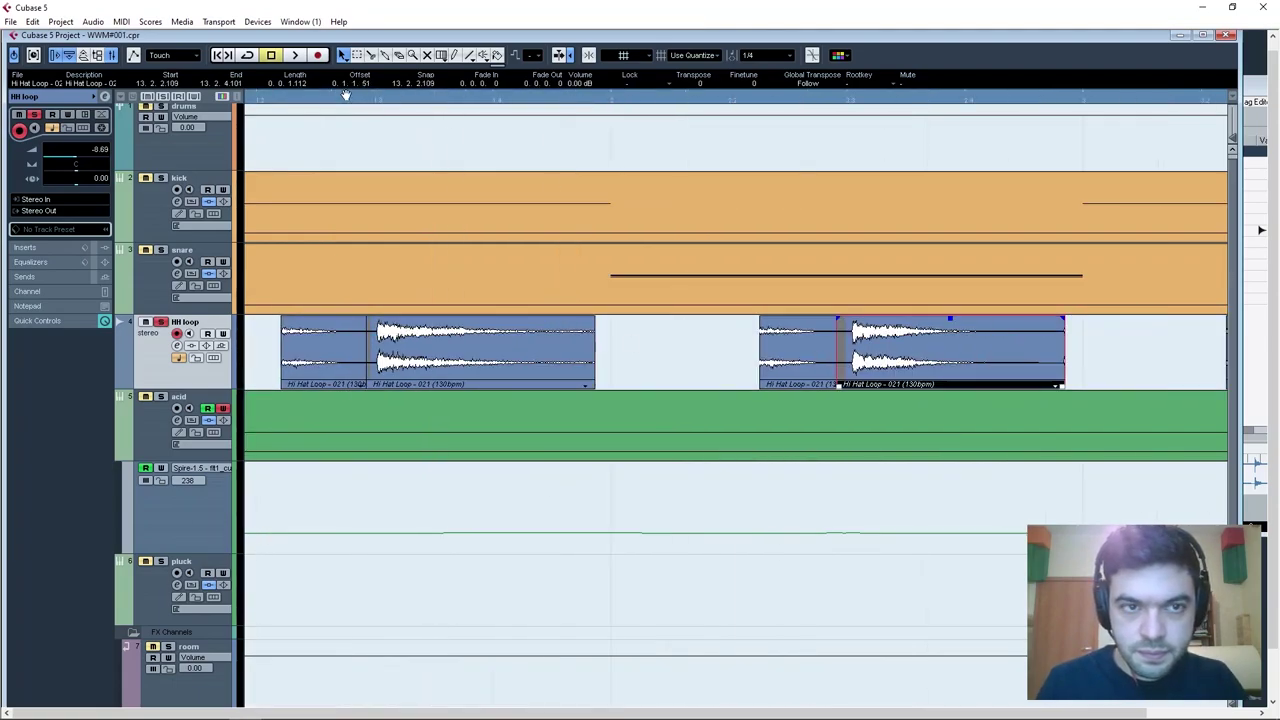
{"action": "scroll", "coordinate": [674, 307], "scroll_direction": "left", "scroll_amount": 1}
{"action": "scroll", "coordinate": [674, 307], "scroll_direction": "right", "scroll_amount": 4}
{"action": "left_click", "coordinate": [740, 370]}
{"action": "left_click_drag", "start_coordinate": [727, 386], "coordinate": [712, 386]}
{"action": "scroll", "coordinate": [771, 354], "scroll_direction": "right", "scroll_amount": 3}
{"action": "left_click", "coordinate": [650, 370]}
{"action": "left_click_drag", "start_coordinate": [606, 386], "coordinate": [588, 386]}
{"action": "scroll", "coordinate": [718, 370], "scroll_direction": "right", "scroll_amount": 4}
{"action": "left_click", "coordinate": [708, 371]}
{"action": "left_click_drag", "start_coordinate": [678, 386], "coordinate": [661, 386]}
{"action": "scroll", "coordinate": [808, 361], "scroll_direction": "right", "scroll_amount": 2}
{"action": "scroll", "coordinate": [808, 362], "scroll_direction": "right", "scroll_amount": 4}
{"action": "left_click", "coordinate": [598, 374]}
{"action": "left_click_drag", "start_coordinate": [558, 386], "coordinate": [536, 386]}
{"action": "left_click", "coordinate": [1052, 374]}
{"action": "left_click_drag", "start_coordinate": [1028, 386], "coordinate": [1006, 386]}
{"action": "scroll", "coordinate": [800, 372], "scroll_direction": "right", "scroll_amount": 3}
{"action": "scroll", "coordinate": [663, 369], "scroll_direction": "down", "scroll_amount": 1}
{"action": "scroll", "coordinate": [663, 369], "scroll_direction": "right", "scroll_amount": 1}
{"action": "left_click", "coordinate": [805, 376]}
{"action": "left_click_drag", "start_coordinate": [768, 392], "coordinate": [719, 393]}
Extend the starts of the short hi-hat slices preceding the open hats across bars 13 and 14 slightly earlier.
{"action": "left_click", "coordinate": [738, 375]}
{"action": "left_click", "coordinate": [508, 379]}
{"action": "left_click_drag", "start_coordinate": [493, 392], "coordinate": [490, 392]}
{"action": "scroll", "coordinate": [504, 373], "scroll_direction": "left", "scroll_amount": 1}
{"action": "scroll", "coordinate": [504, 373], "scroll_direction": "right", "scroll_amount": 2}
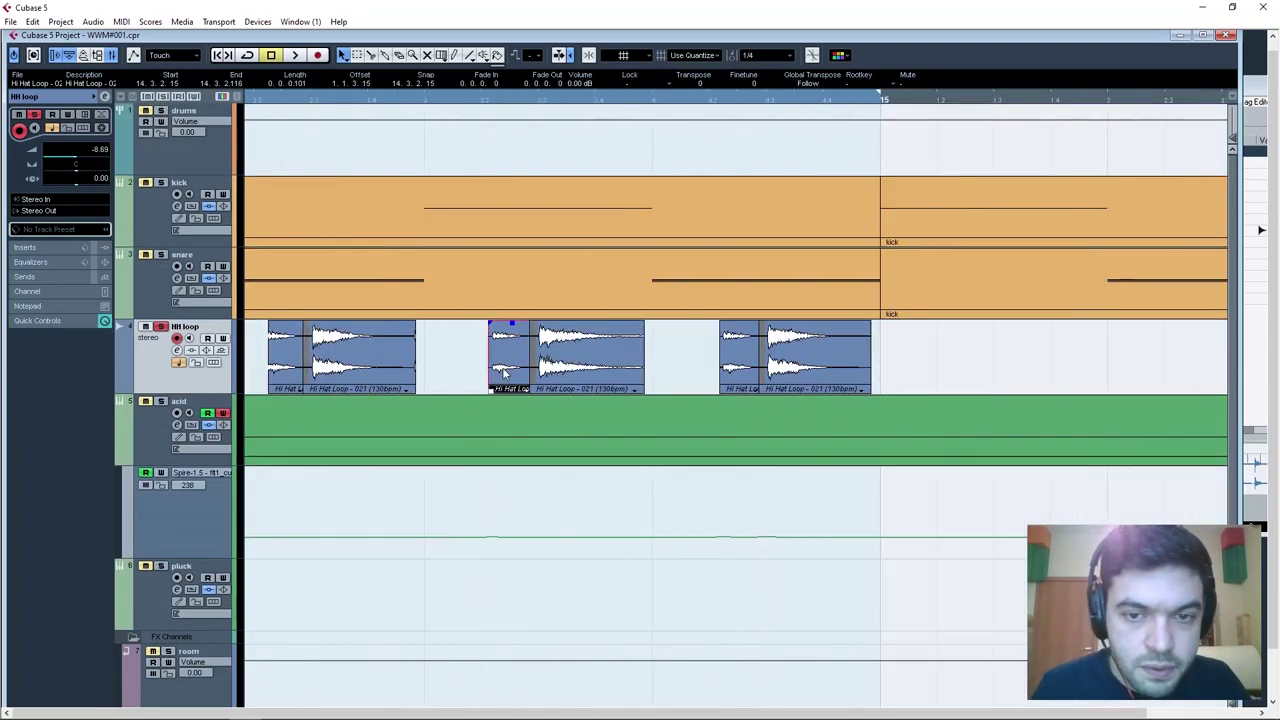
{"action": "scroll", "coordinate": [505, 374], "scroll_direction": "left", "scroll_amount": 3}
{"action": "left_click_drag", "start_coordinate": [602, 392], "coordinate": [597, 392]}
{"action": "scroll", "coordinate": [600, 380], "scroll_direction": "left", "scroll_amount": 1}
{"action": "left_click_drag", "start_coordinate": [708, 392], "coordinate": [705, 392]}
{"action": "left_click", "coordinate": [588, 368]}
{"action": "left_click_drag", "start_coordinate": [559, 392], "coordinate": [553, 392]}
{"action": "left_click", "coordinate": [358, 374]}
{"action": "left_click_drag", "start_coordinate": [333, 392], "coordinate": [325, 392]}
{"action": "scroll", "coordinate": [345, 370], "scroll_direction": "left", "scroll_amount": 8}
{"action": "scroll", "coordinate": [351, 361], "scroll_direction": "right", "scroll_amount": 4}
{"action": "left_click", "coordinate": [458, 374]}
{"action": "left_click_drag", "start_coordinate": [442, 392], "coordinate": [438, 392]}
{"action": "left_click", "coordinate": [688, 374]}
{"action": "left_click_drag", "start_coordinate": [673, 392], "coordinate": [664, 392]}
{"action": "left_click", "coordinate": [917, 374]}
{"action": "left_click_drag", "start_coordinate": [898, 392], "coordinate": [932, 392]}
Check the edges of the adjusted hi-hat slices from bar 14 back to the start of bar 13.
{"action": "scroll", "coordinate": [904, 384], "scroll_direction": "left", "scroll_amount": 3}
{"action": "scroll", "coordinate": [905, 384], "scroll_direction": "right", "scroll_amount": 9}
{"action": "left_click", "coordinate": [906, 382]}
{"action": "left_click", "coordinate": [456, 380]}
{"action": "scroll", "coordinate": [470, 390], "scroll_direction": "left", "scroll_amount": 4}
{"action": "left_click", "coordinate": [452, 378]}
{"action": "scroll", "coordinate": [452, 378], "scroll_direction": "left", "scroll_amount": 8}
{"action": "left_click", "coordinate": [588, 360]}
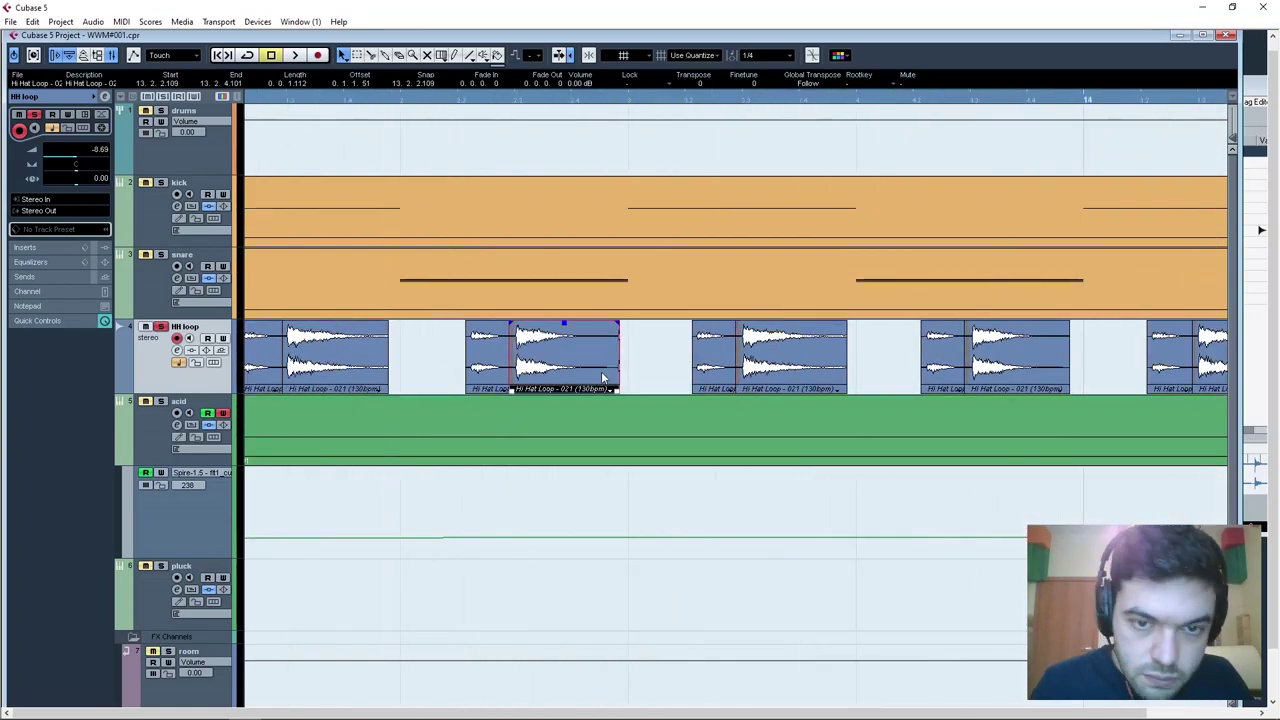
{"action": "scroll", "coordinate": [452, 404], "scroll_direction": "left", "scroll_amount": 8}
{"action": "left_click", "coordinate": [752, 350]}
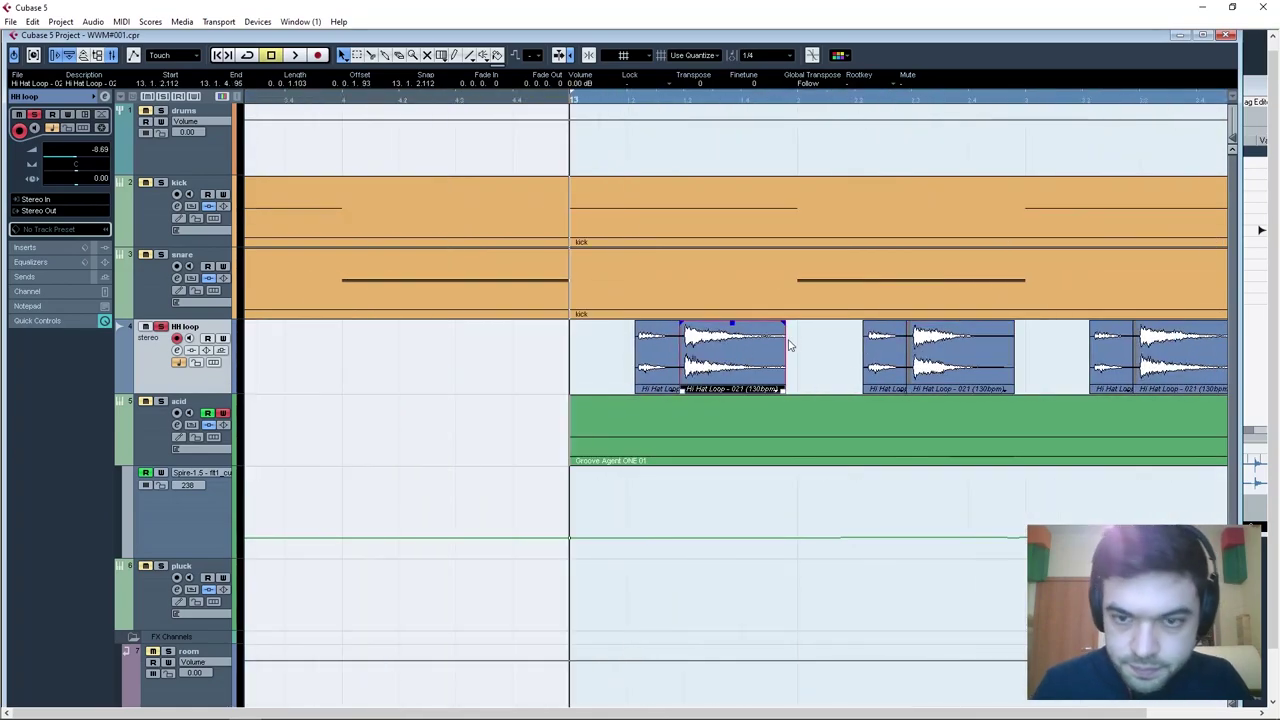
Solo the kick and snare tracks and audition them together with the edited hi-hat slices from bar 13.
{"action": "key", "text": "space"}
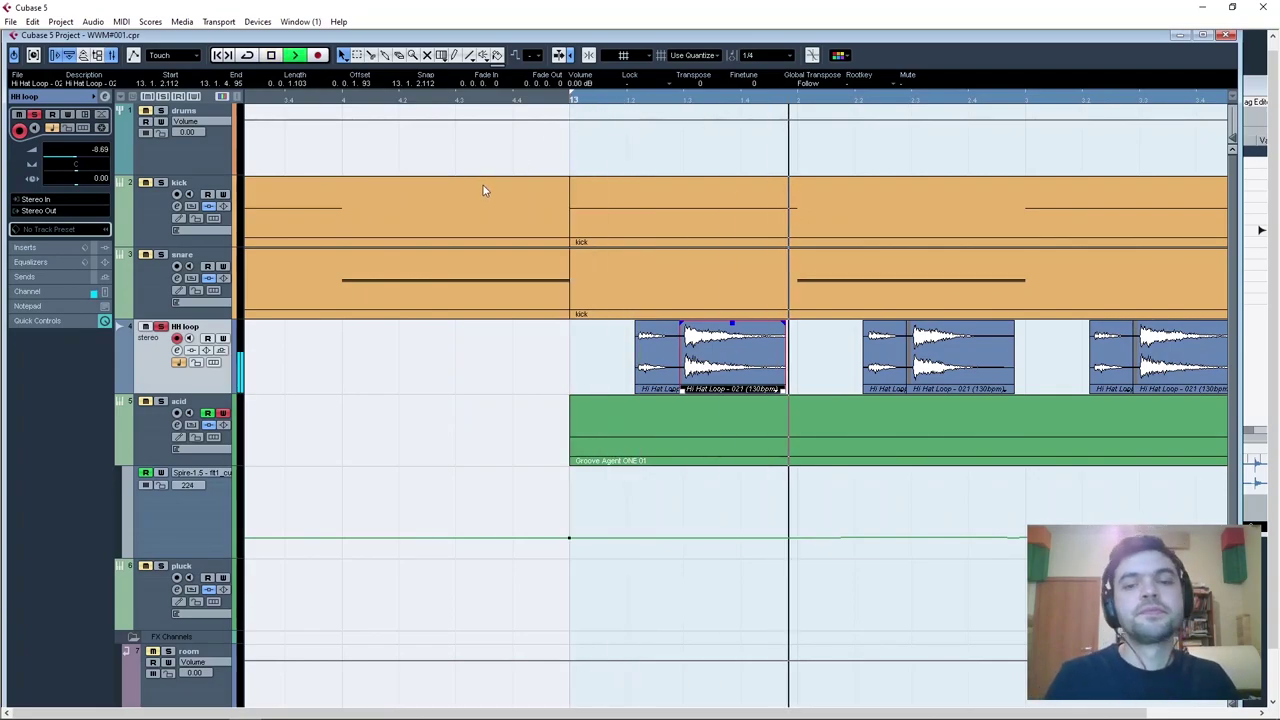
{"action": "left_click", "coordinate": [161, 183]}
{"action": "left_click", "coordinate": [161, 254]}
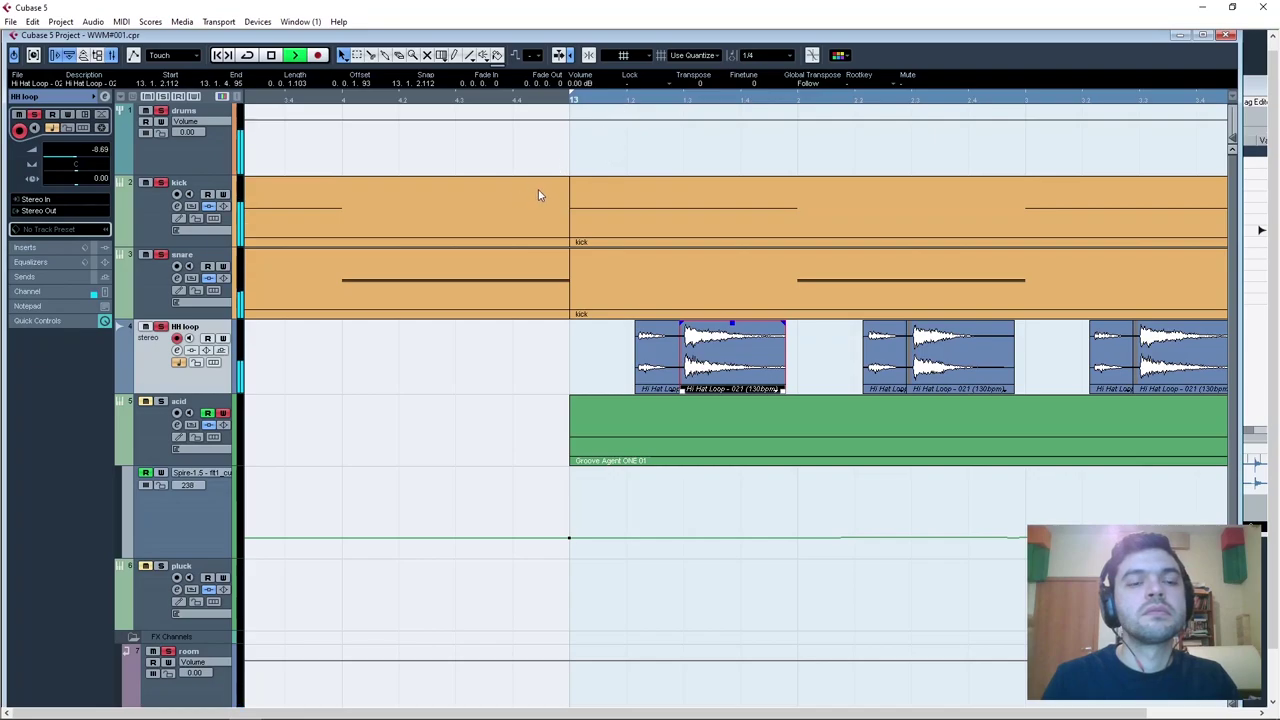
{"action": "key", "text": "g"}
{"action": "key", "text": "g"}
{"action": "key", "text": "g"}
{"action": "key", "text": "g"}
{"action": "key", "text": "g"}
{"action": "key", "text": "g"}
{"action": "key", "text": "g"}
{"action": "key", "text": "g"}
{"action": "key", "text": "g"}
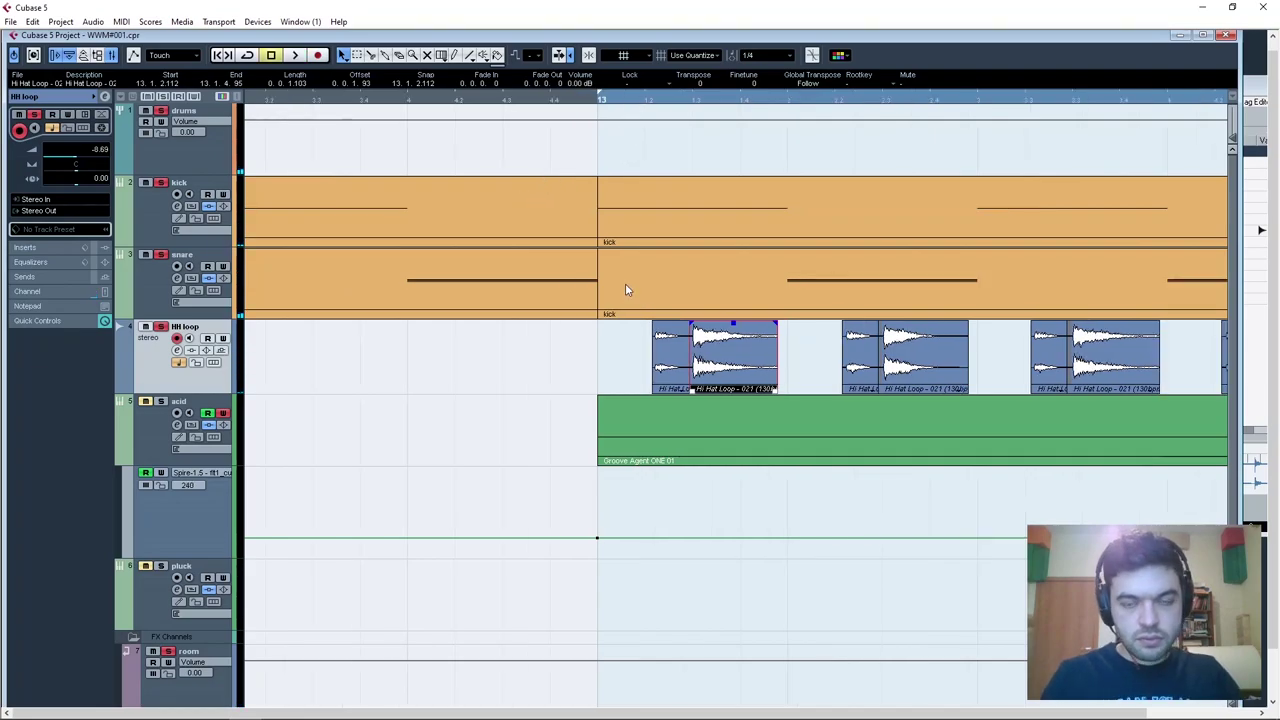
{"action": "key", "text": "g"}
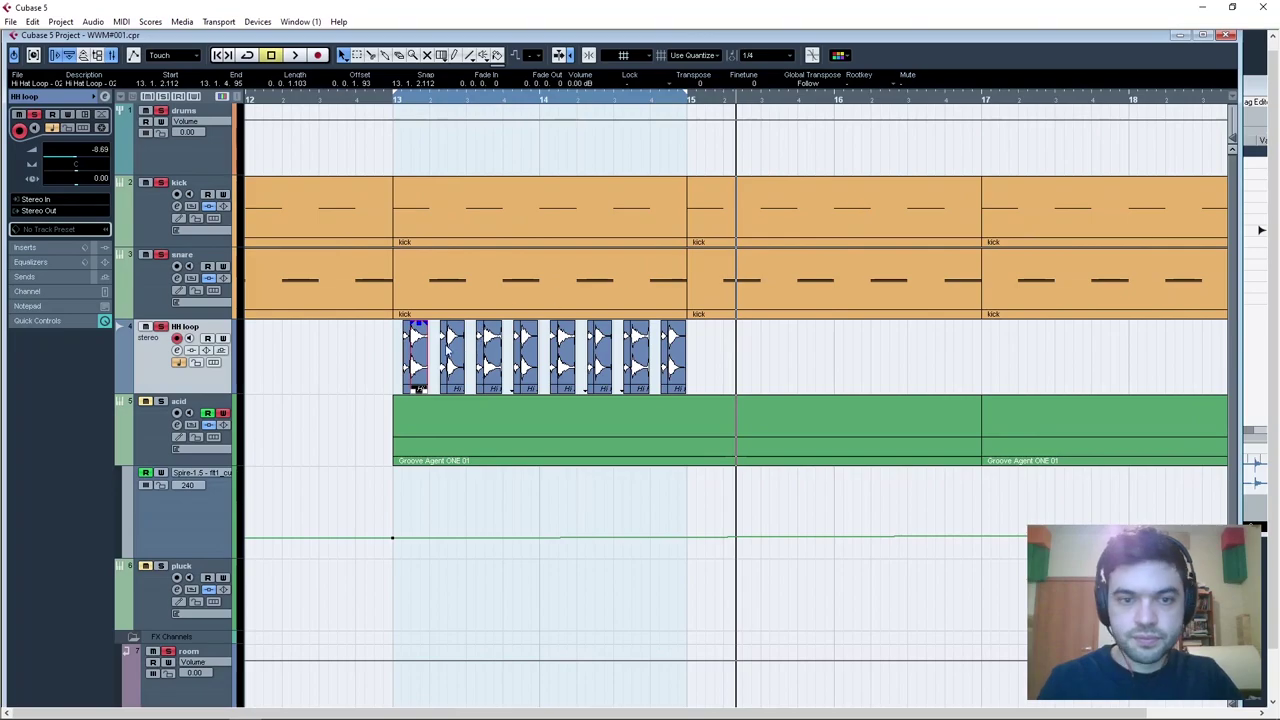
Combine all hi-hat slices in bars 13 and 14 into one audio part and extend its edges to span exactly bars 13 to 15.
{"action": "left_click", "coordinate": [398, 375]}
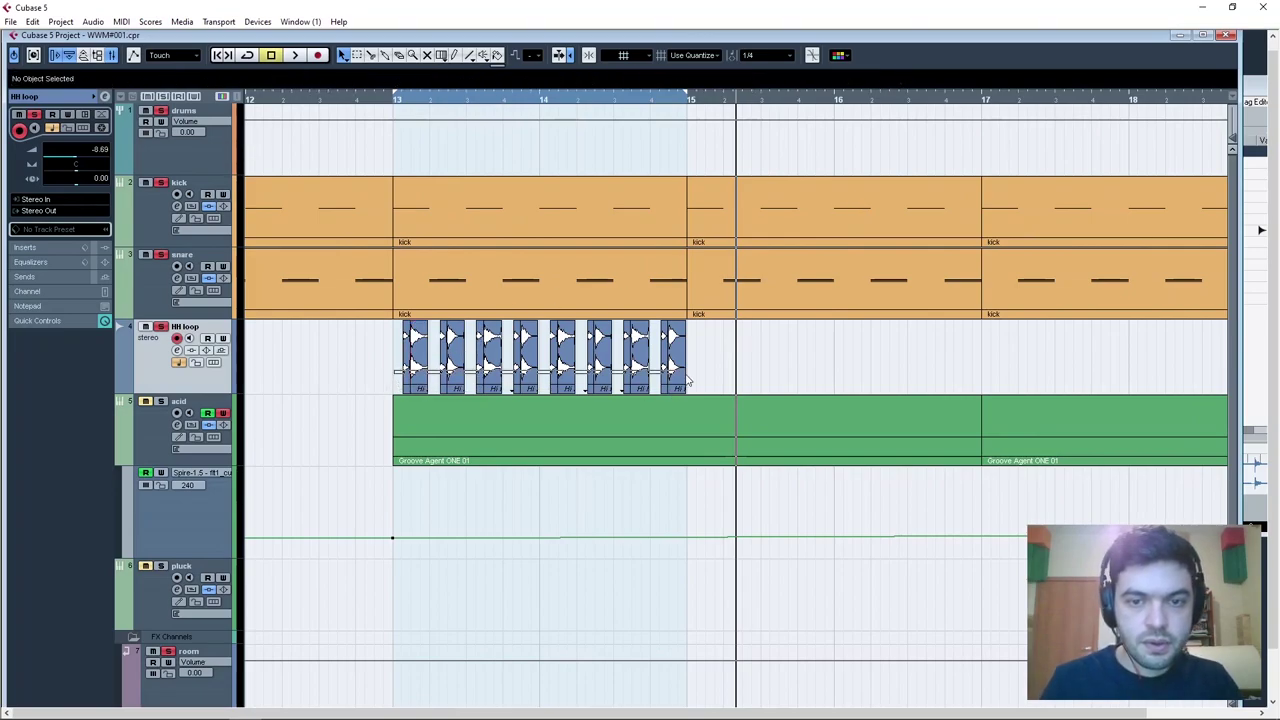
{"action": "left_click_drag", "start_coordinate": [686, 375], "coordinate": [687, 374]}
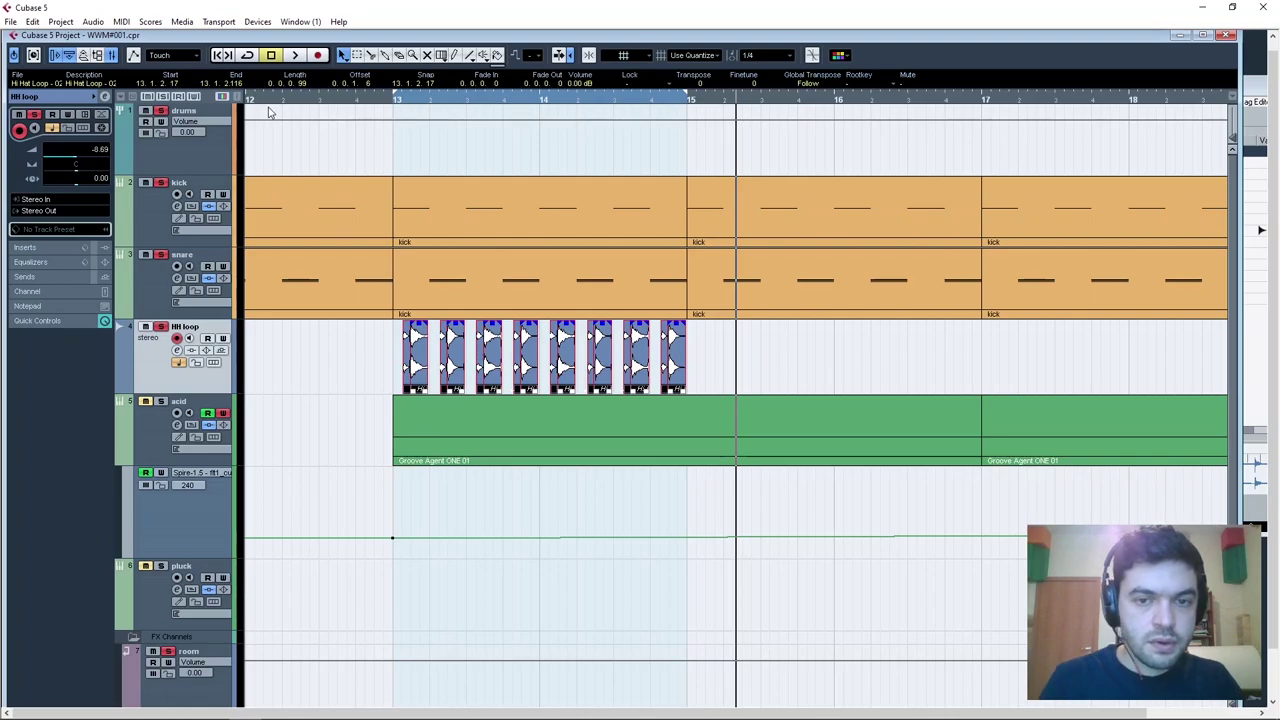
{"action": "left_click", "coordinate": [182, 21]}
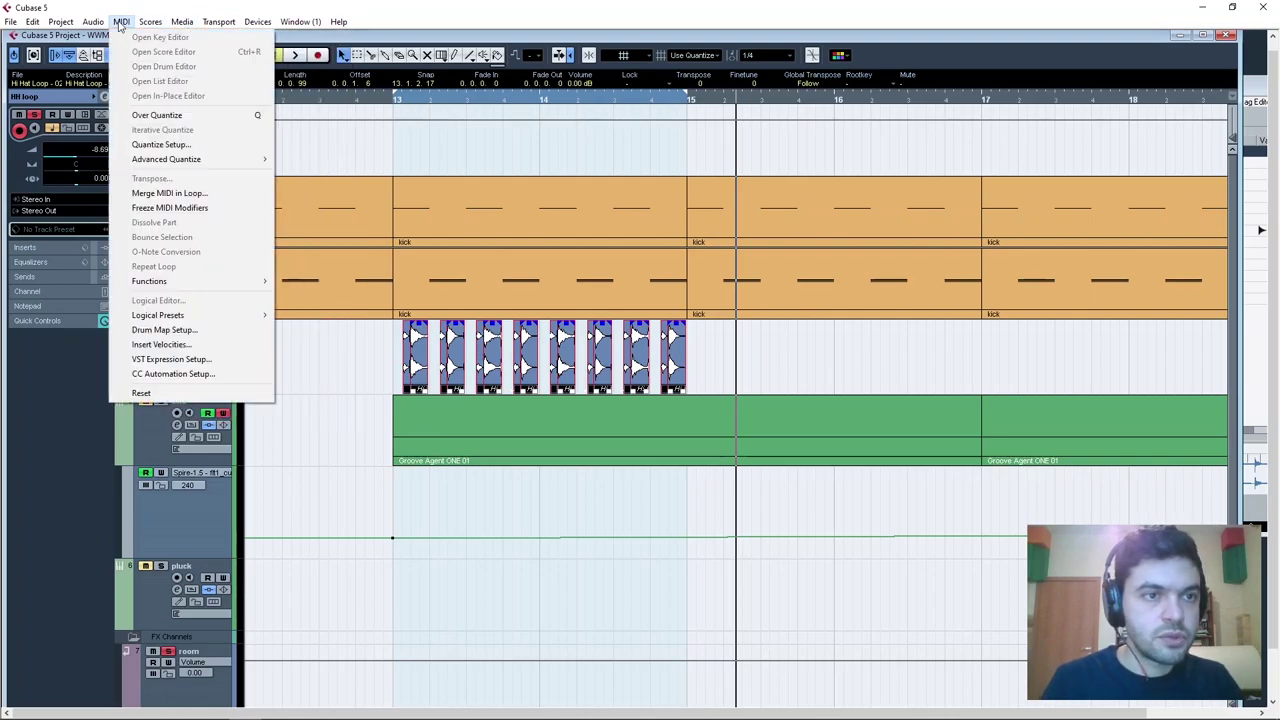
{"action": "left_click", "coordinate": [126, 140]}
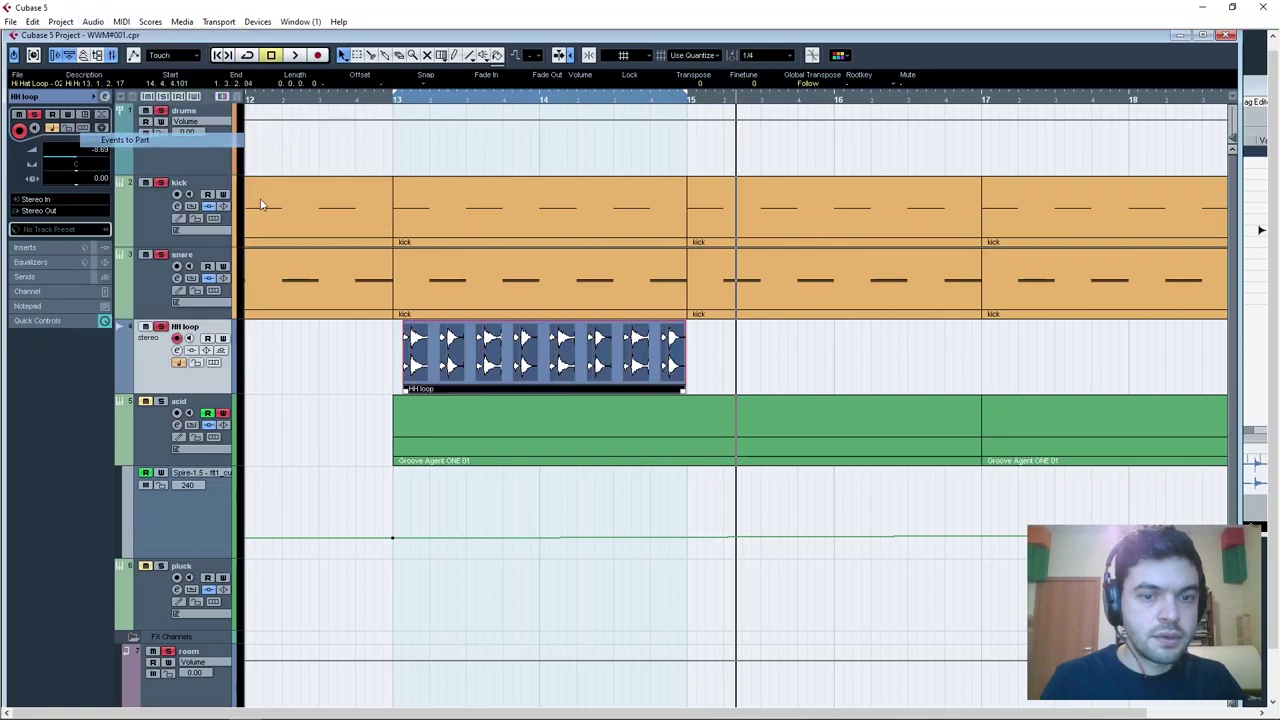
{"action": "left_click_drag", "start_coordinate": [405, 388], "coordinate": [397, 391]}
{"action": "left_click_drag", "start_coordinate": [692, 395], "coordinate": [692, 395]}
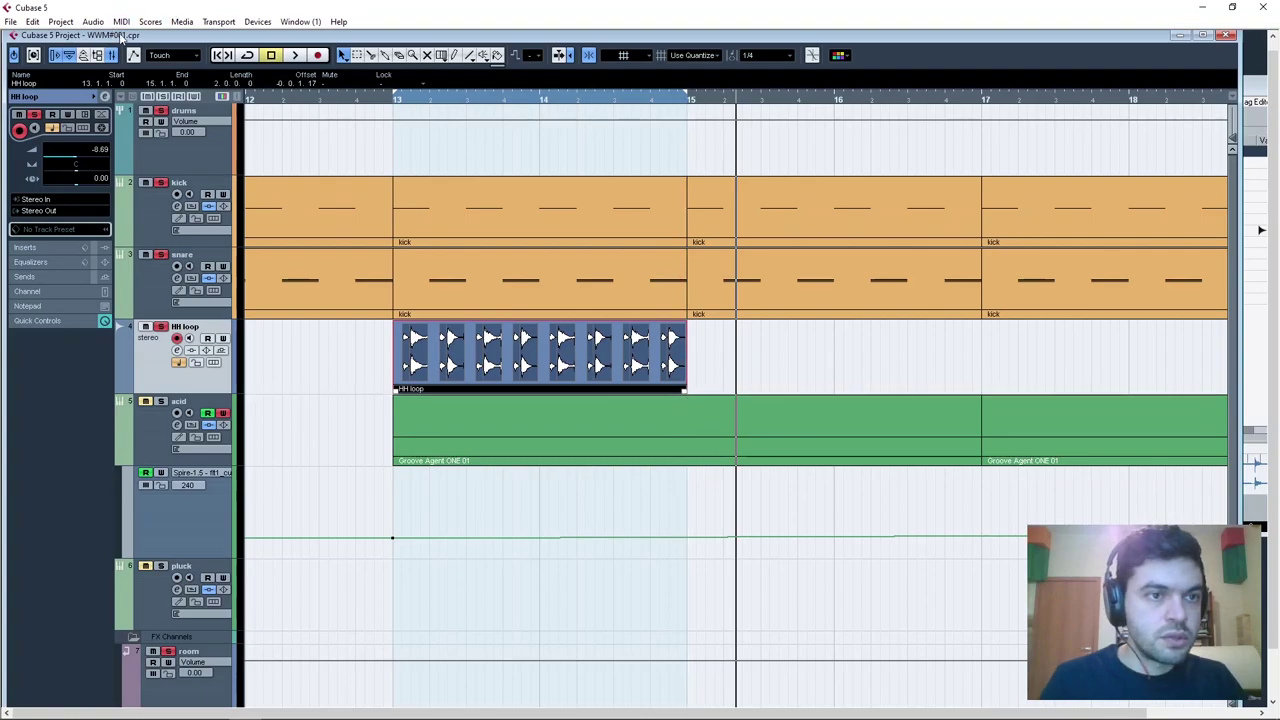
Bounce the two-bar hi-hat part into a single audio event, replacing the original events.
{"action": "left_click", "coordinate": [183, 24]}
{"action": "mouse_move", "coordinate": [95, 26]}
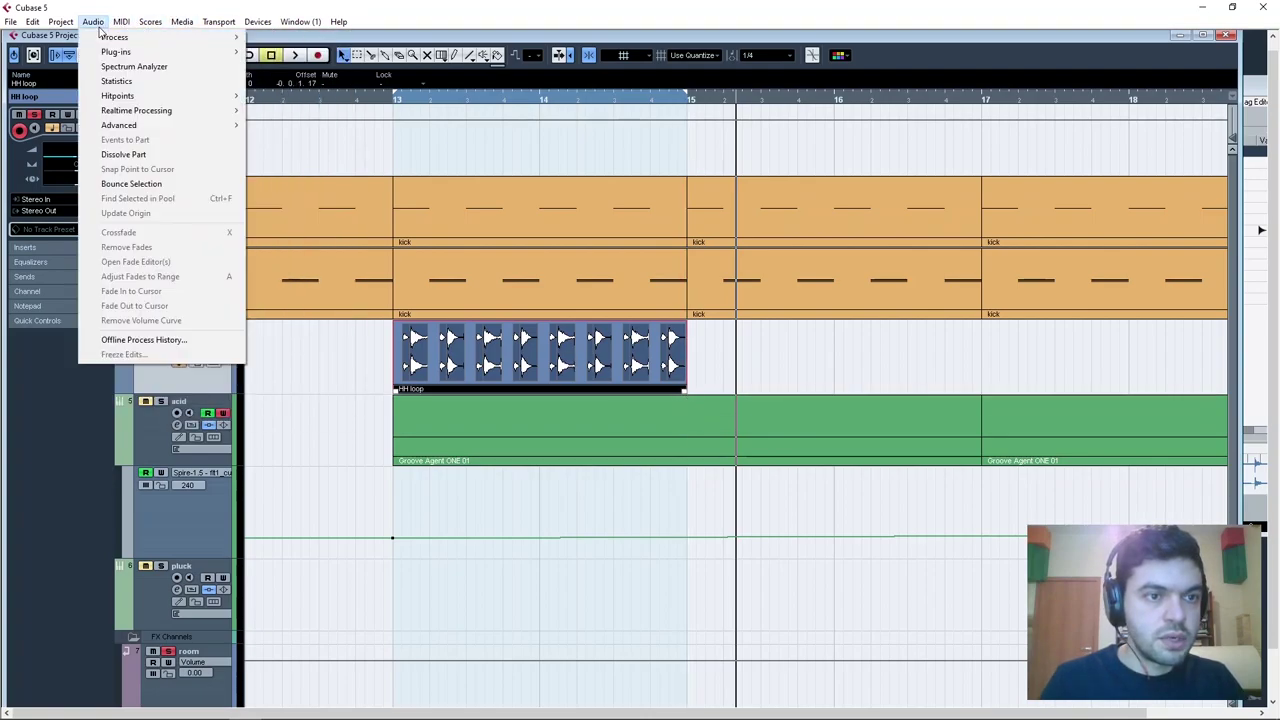
{"action": "left_click", "coordinate": [131, 184]}
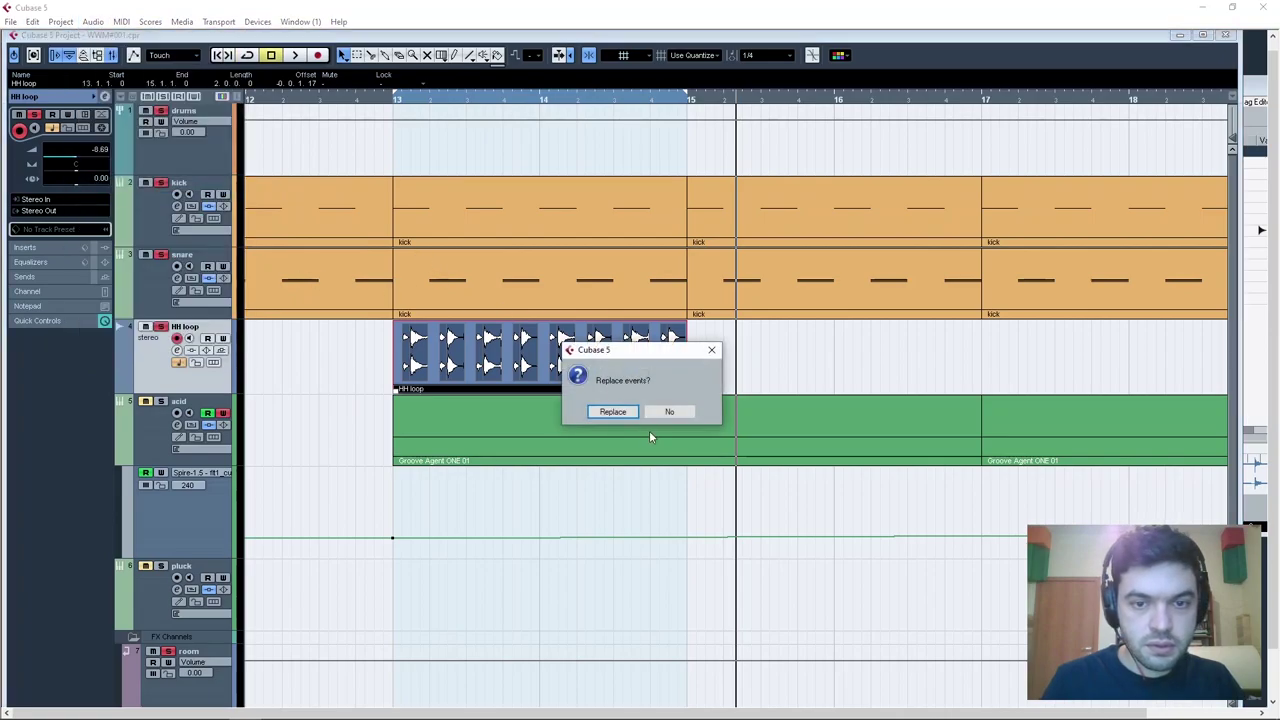
{"action": "left_click", "coordinate": [613, 412]}
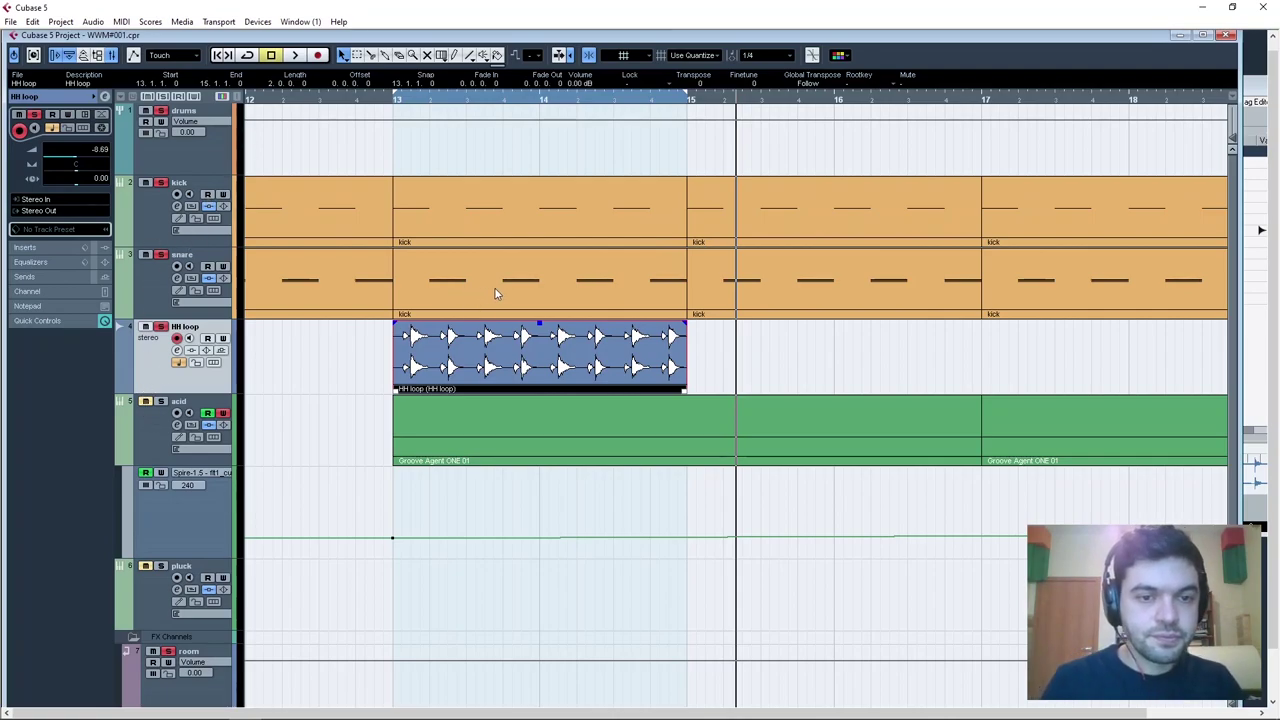
Insert FabFilter Pro-Q 2 in the first insert slot of the HH loop track.
{"action": "left_click", "coordinate": [27, 250]}
{"action": "left_click", "coordinate": [19, 148]}
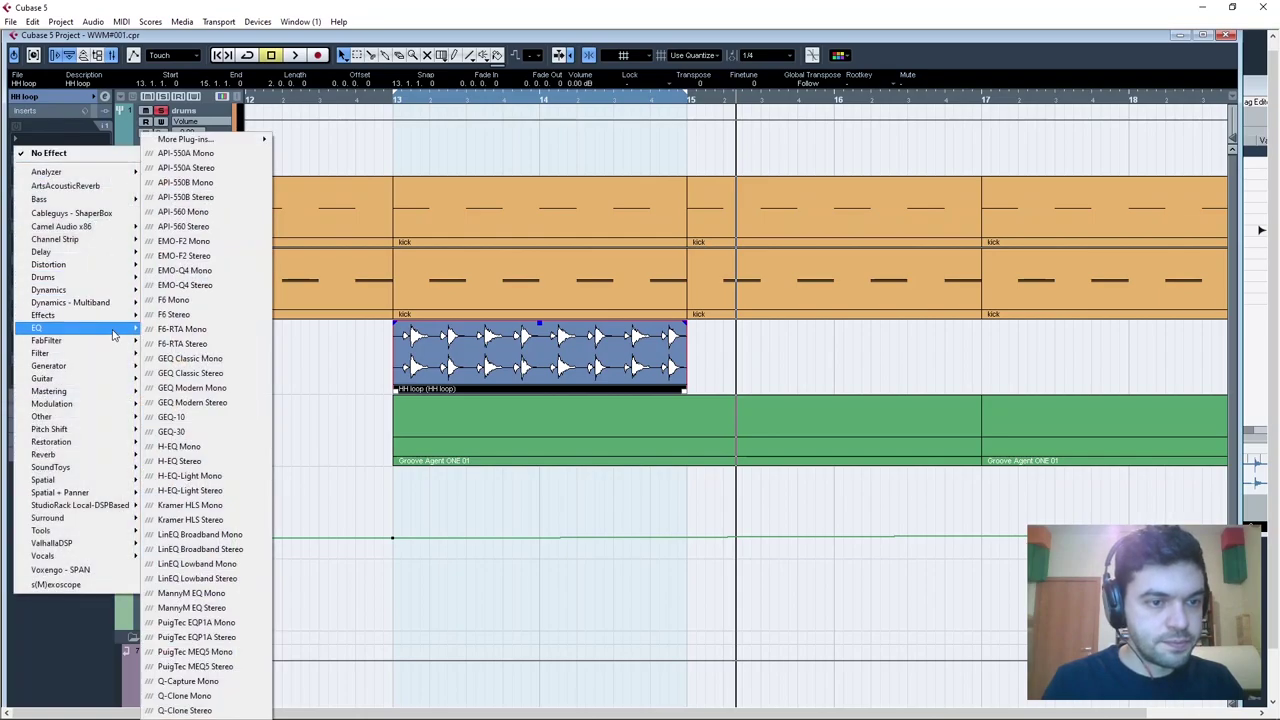
{"action": "mouse_move", "coordinate": [115, 343]}
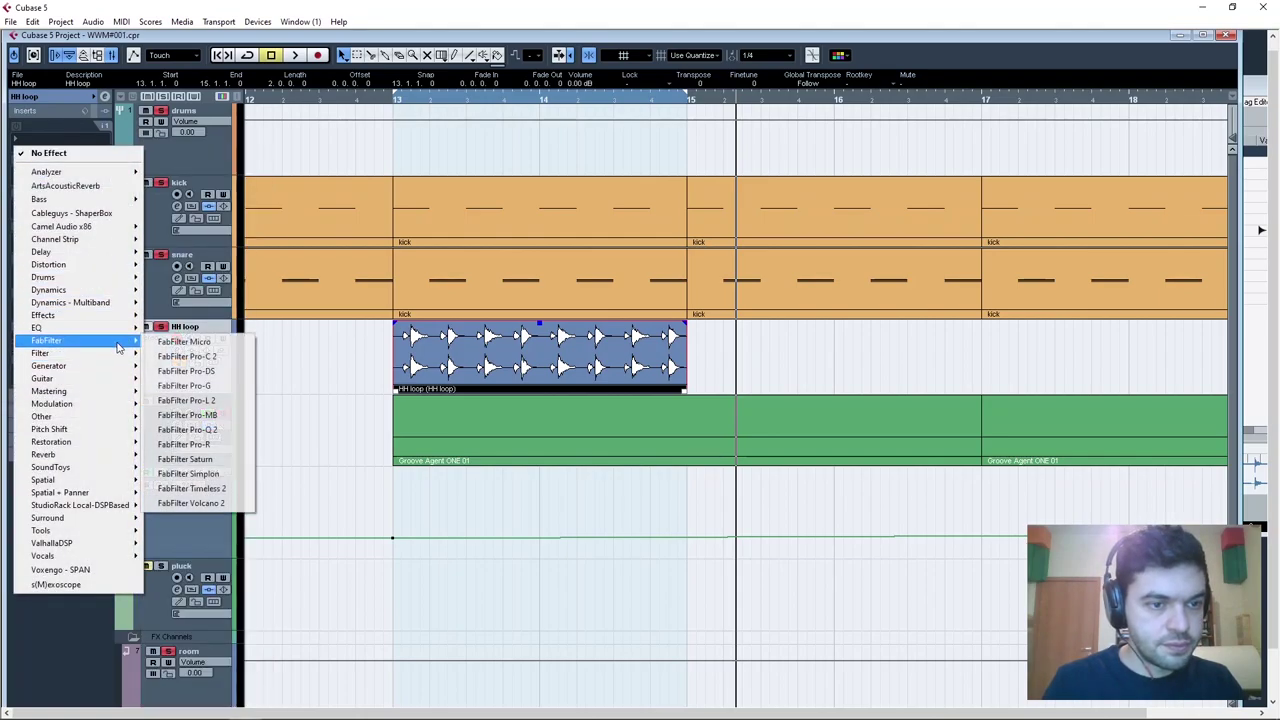
{"action": "left_click", "coordinate": [200, 430]}
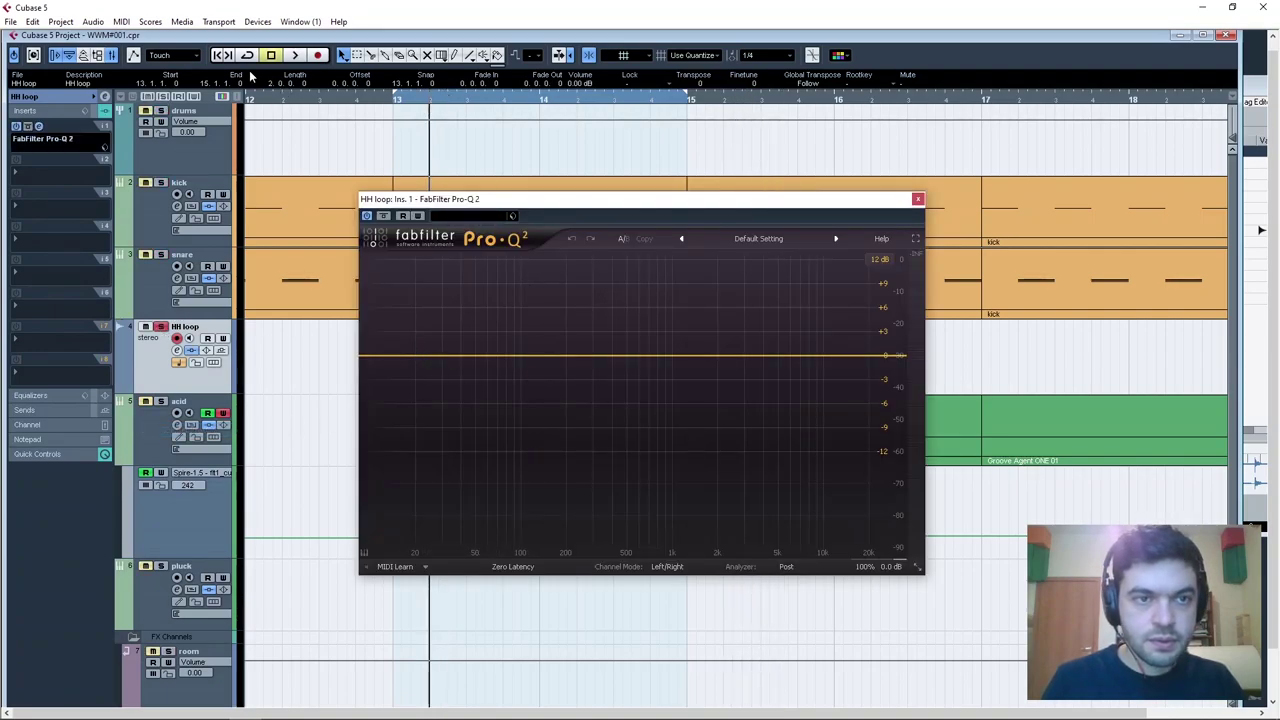
Add a 12 dB/oct low cut at about 1 kHz to the hi-hat loop during playback and close the equalizer.
{"action": "key", "text": "space"}
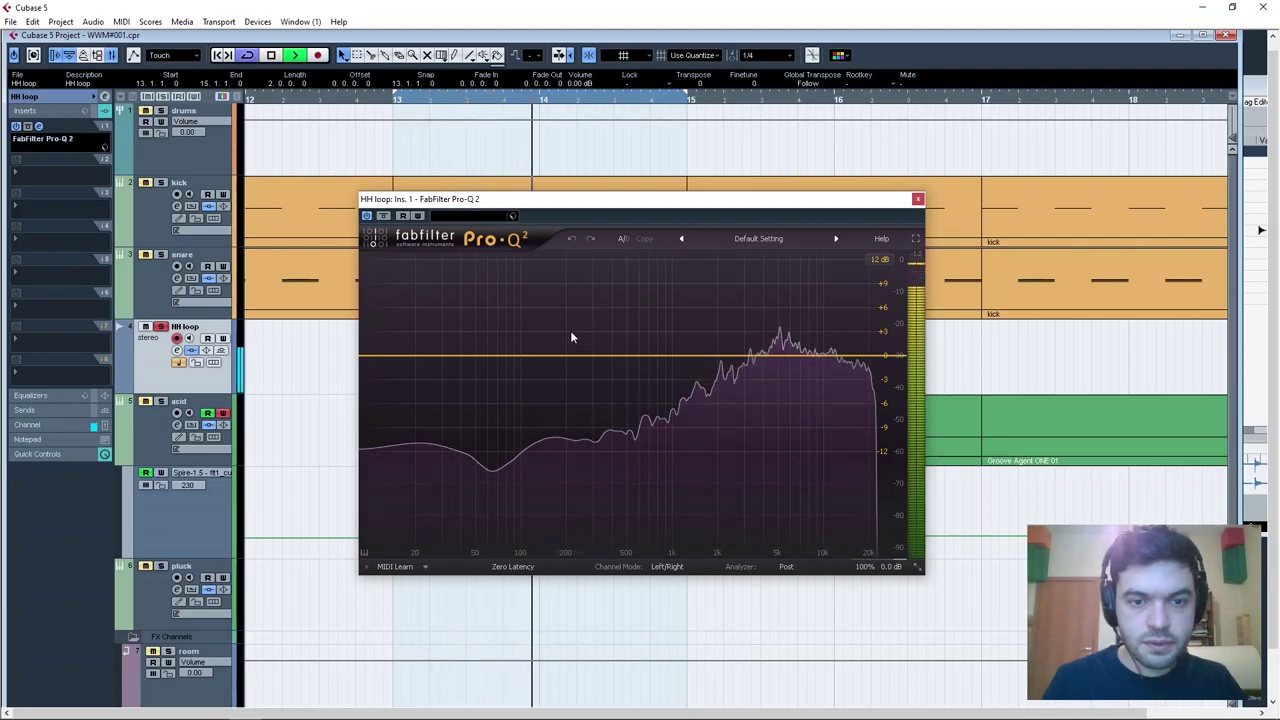
{"action": "left_click_drag", "start_coordinate": [395, 356], "coordinate": [682, 365]}
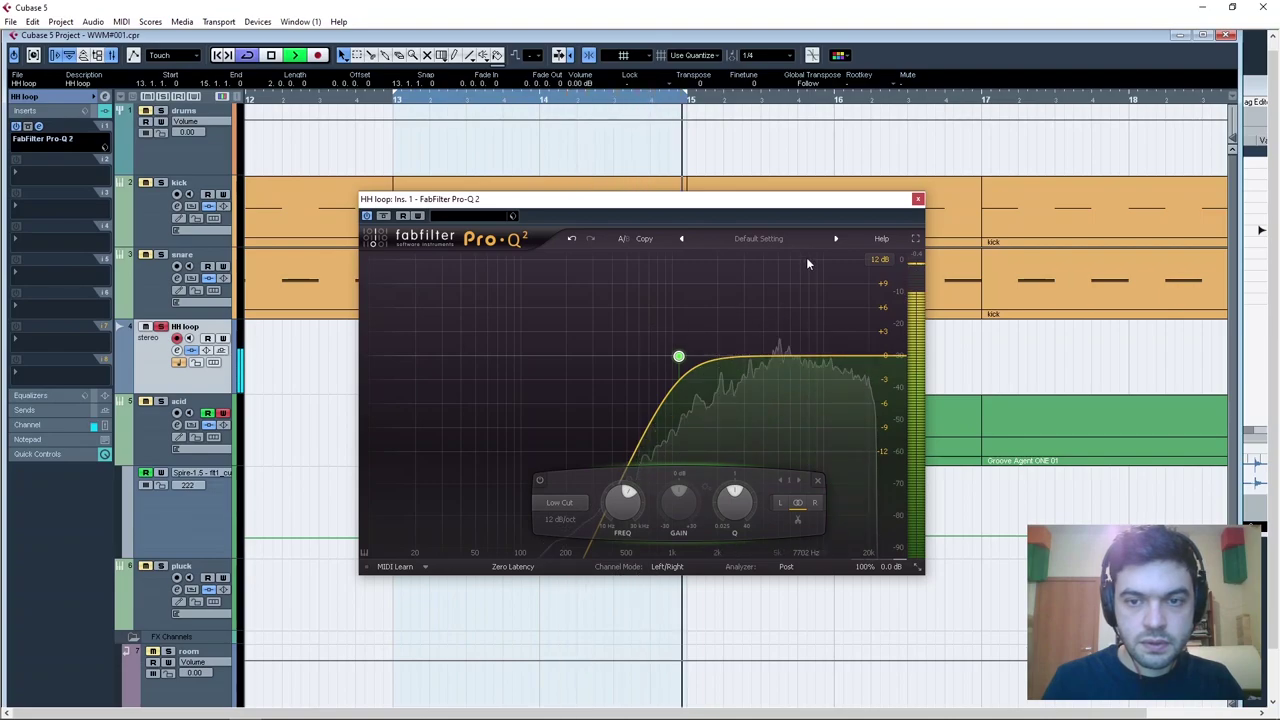
{"action": "key", "text": "space"}
{"action": "left_click", "coordinate": [917, 198]}
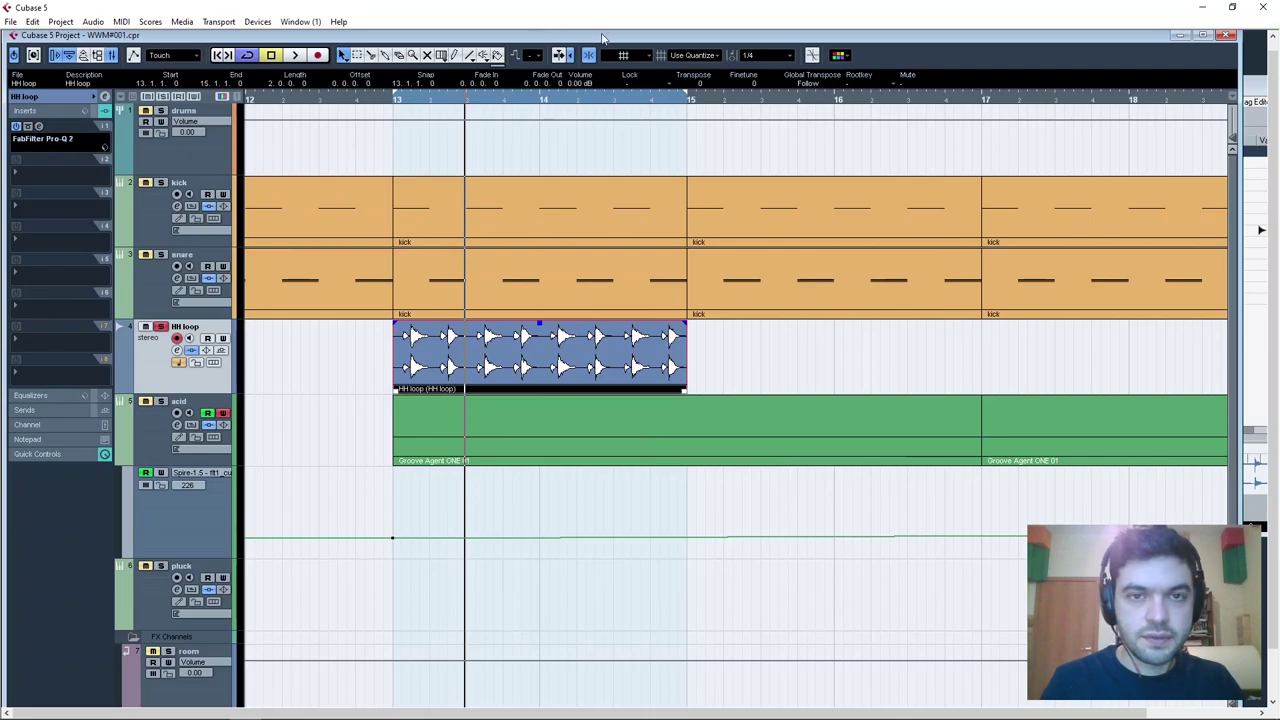
Copy the bounced hi-hat loop to bar 15 and audition the soloed acid track from around bar 28.
{"action": "left_click_drag", "start_coordinate": [433, 346], "coordinate": [734, 348]}
{"action": "left_click", "coordinate": [143, 434]}
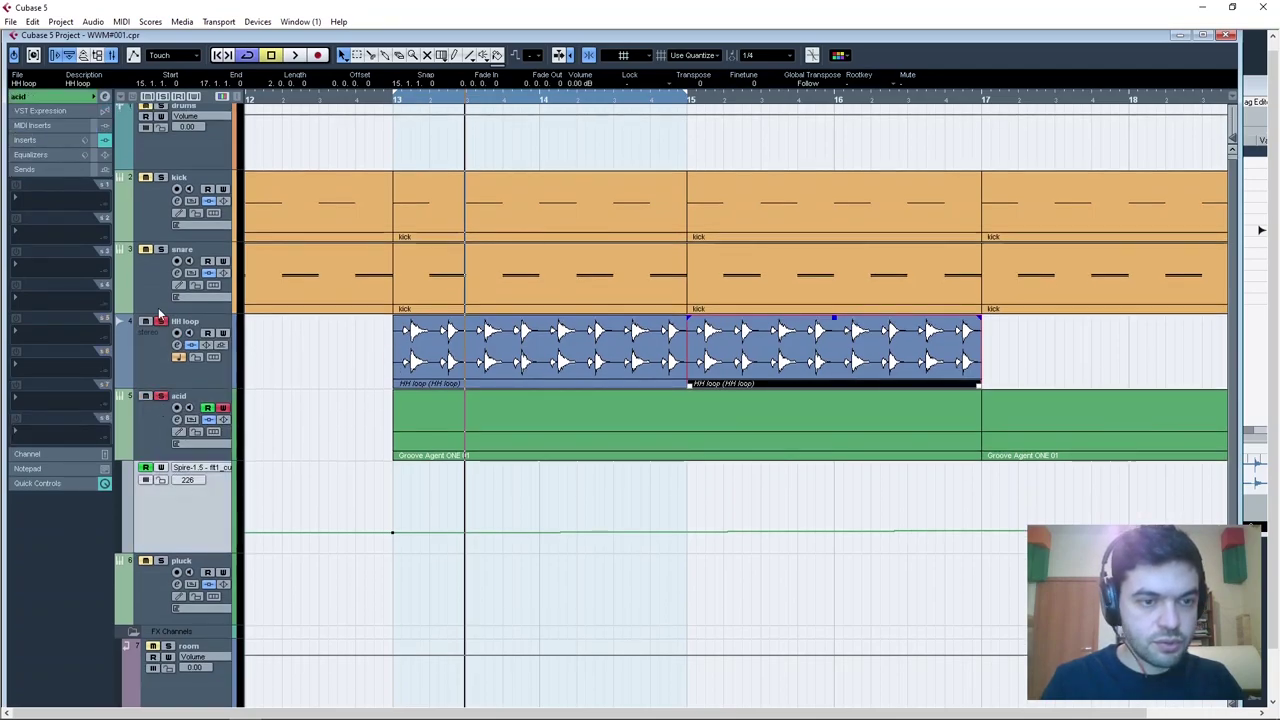
{"action": "key", "text": "space"}
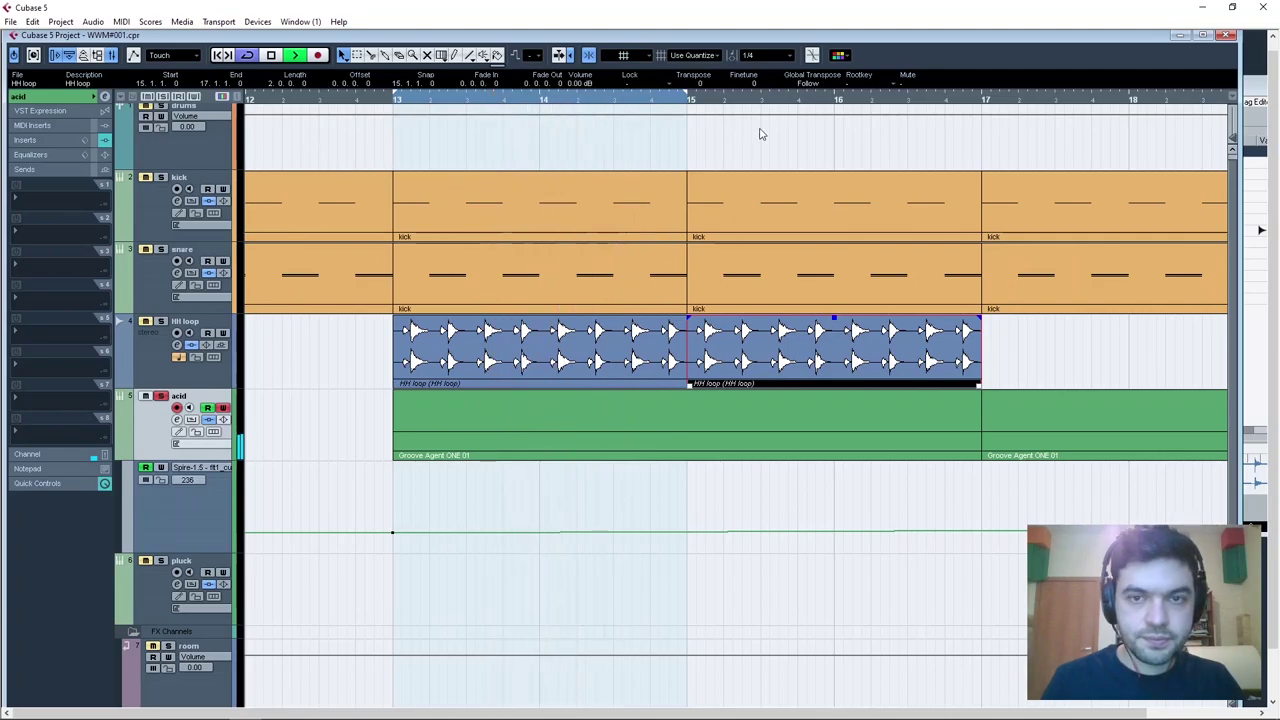
{"action": "left_click_drag", "start_coordinate": [765, 104], "coordinate": [780, 77]}
{"action": "left_click", "coordinate": [793, 100]}
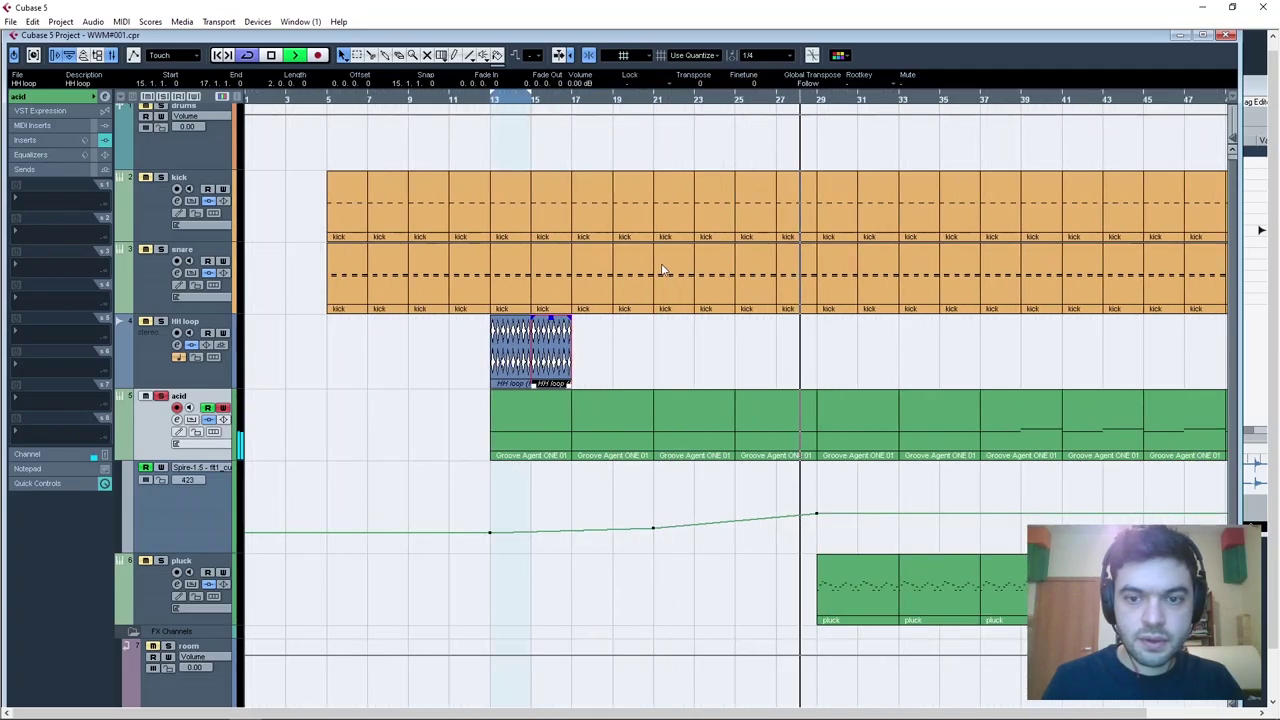
Raise the arpeggiator swing in the acid track's Spire synth while listening, and stop playback.
{"action": "left_click", "coordinate": [47, 98]}
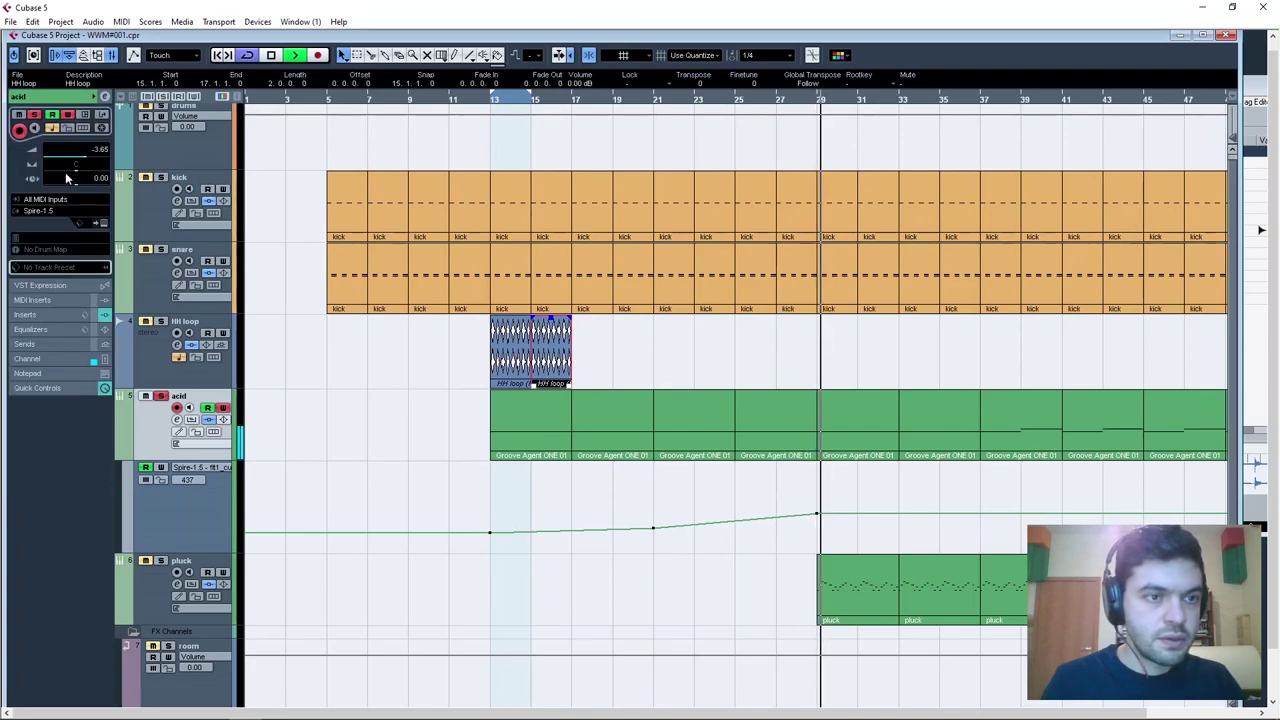
{"action": "left_click", "coordinate": [103, 224]}
{"action": "left_click_drag", "start_coordinate": [815, 127], "coordinate": [575, 100]}
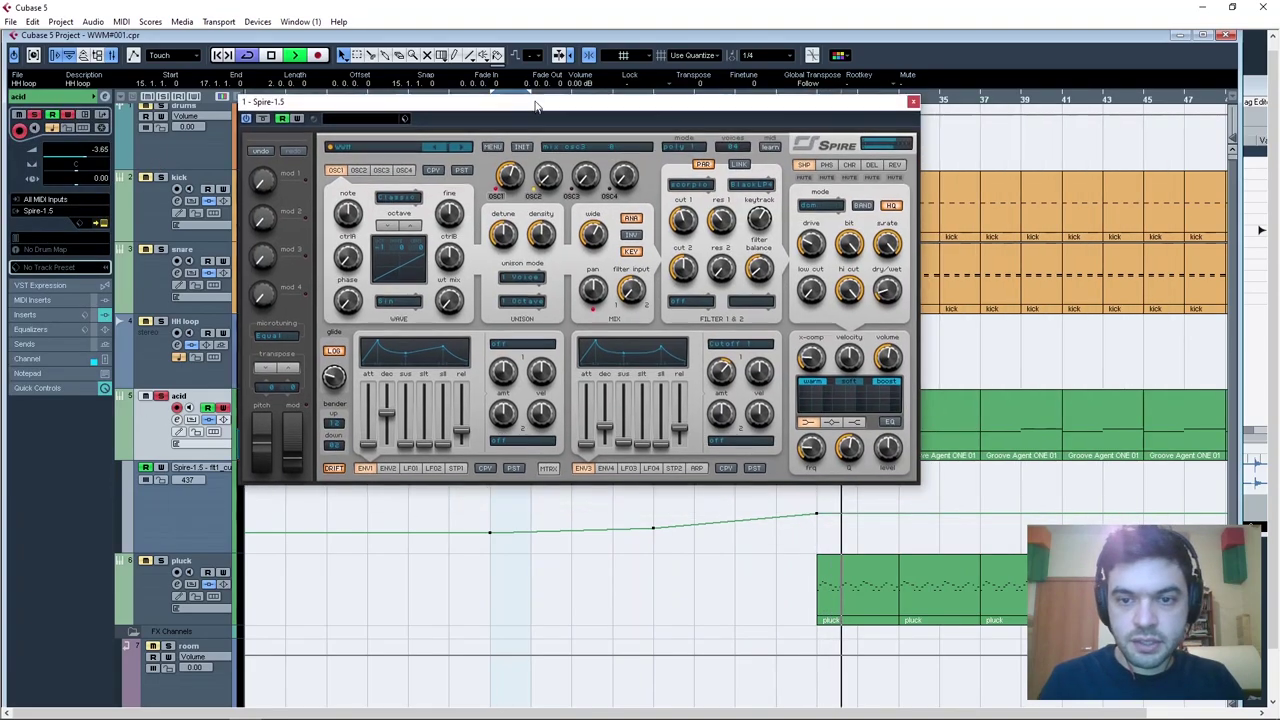
{"action": "left_click", "coordinate": [696, 465]}
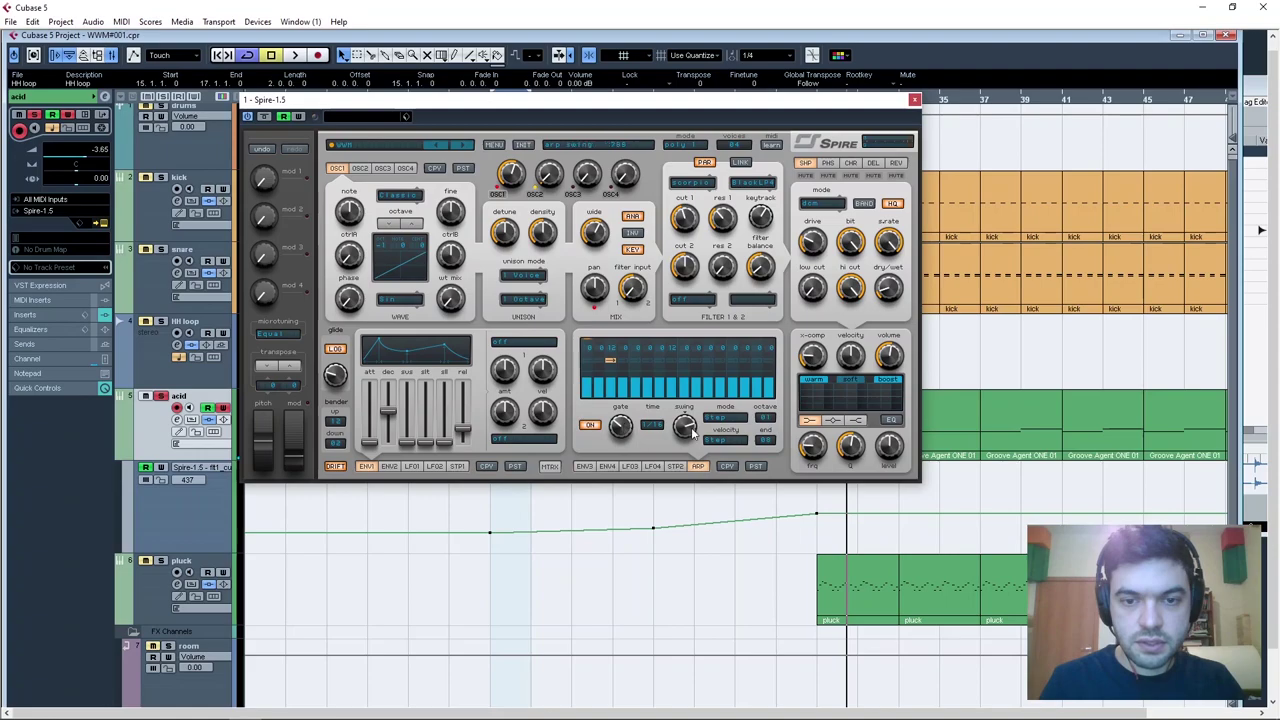
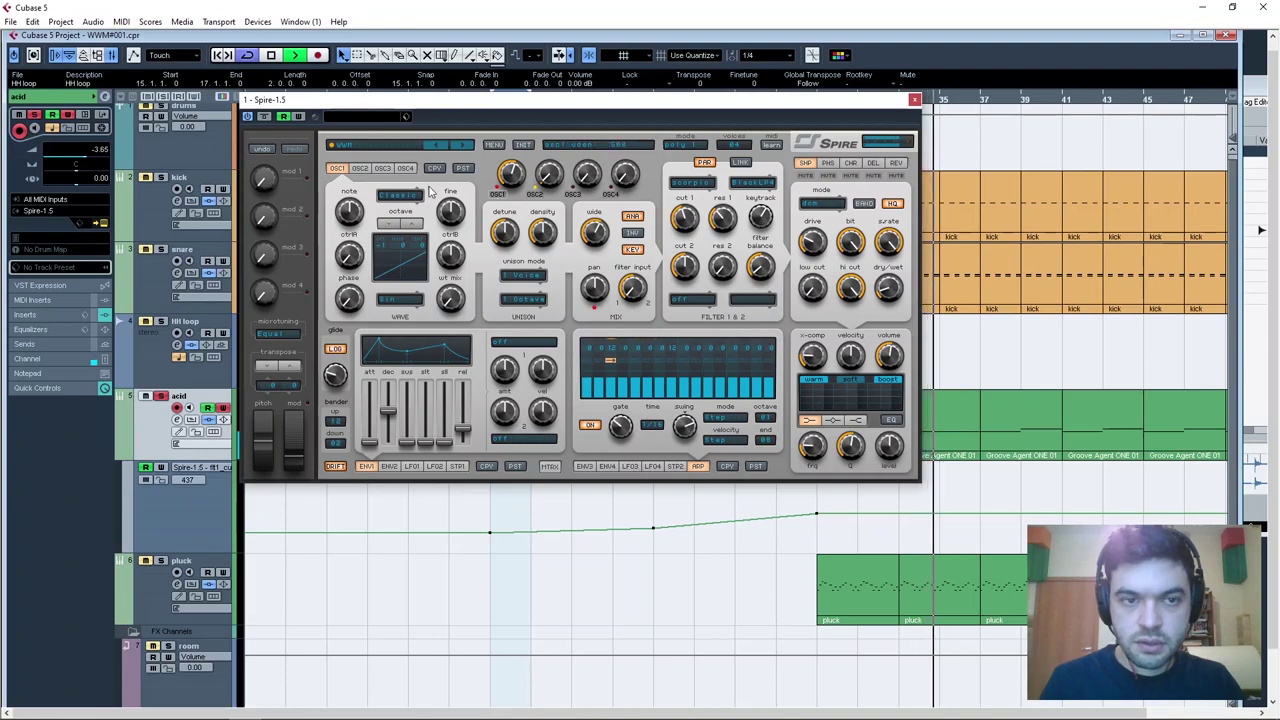
{"action": "left_click", "coordinate": [914, 100]}
{"action": "key", "text": "space"}
Select the two hi-hat loop events at bars 13 and 15 and duplicate them repeatedly up to bar 41.
{"action": "left_click_drag", "start_coordinate": [592, 349], "coordinate": [484, 349]}
{"action": "key", "text": "ctrl+d"}
{"action": "key", "text": "ctrl+d"}
{"action": "key", "text": "ctrl+d"}
{"action": "key", "text": "ctrl+d"}
{"action": "key", "text": "ctrl+d"}
{"action": "key", "text": "ctrl+d"}
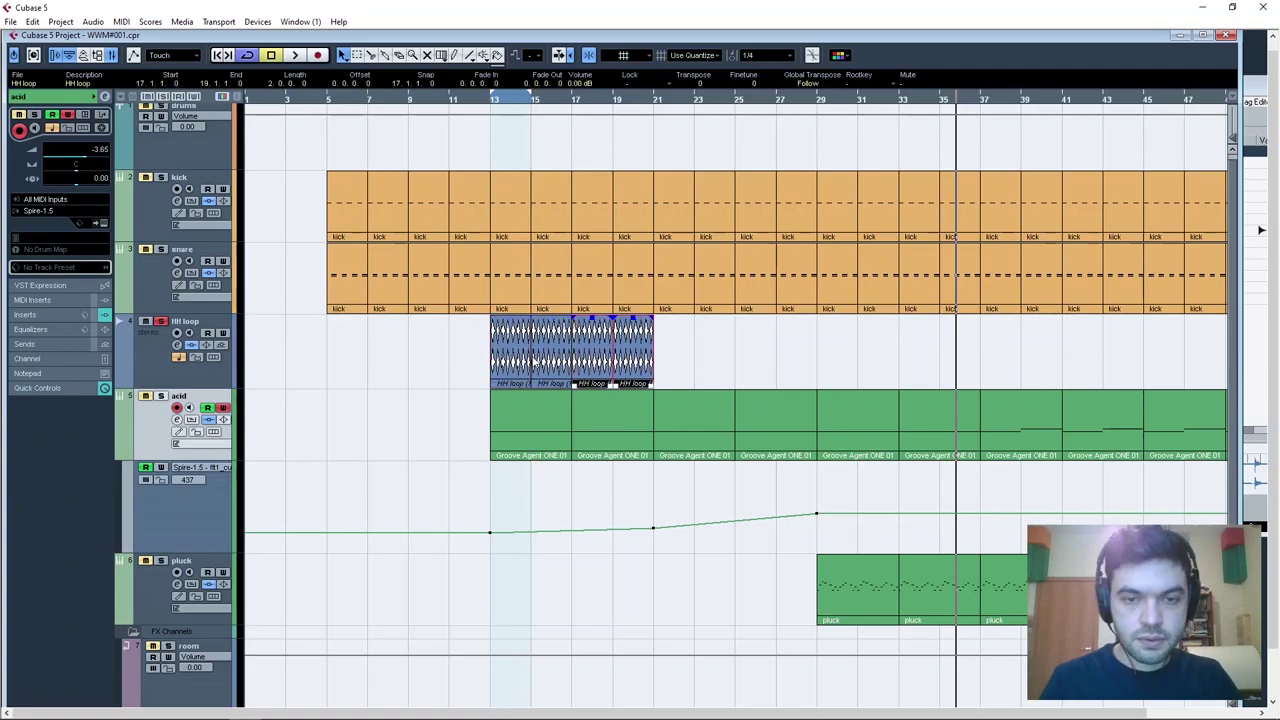
Audition the soloed hi-hat and acid tracks from bar 29, and the full mix without solos from bar 13.
{"action": "double_click", "coordinate": [824, 108]}
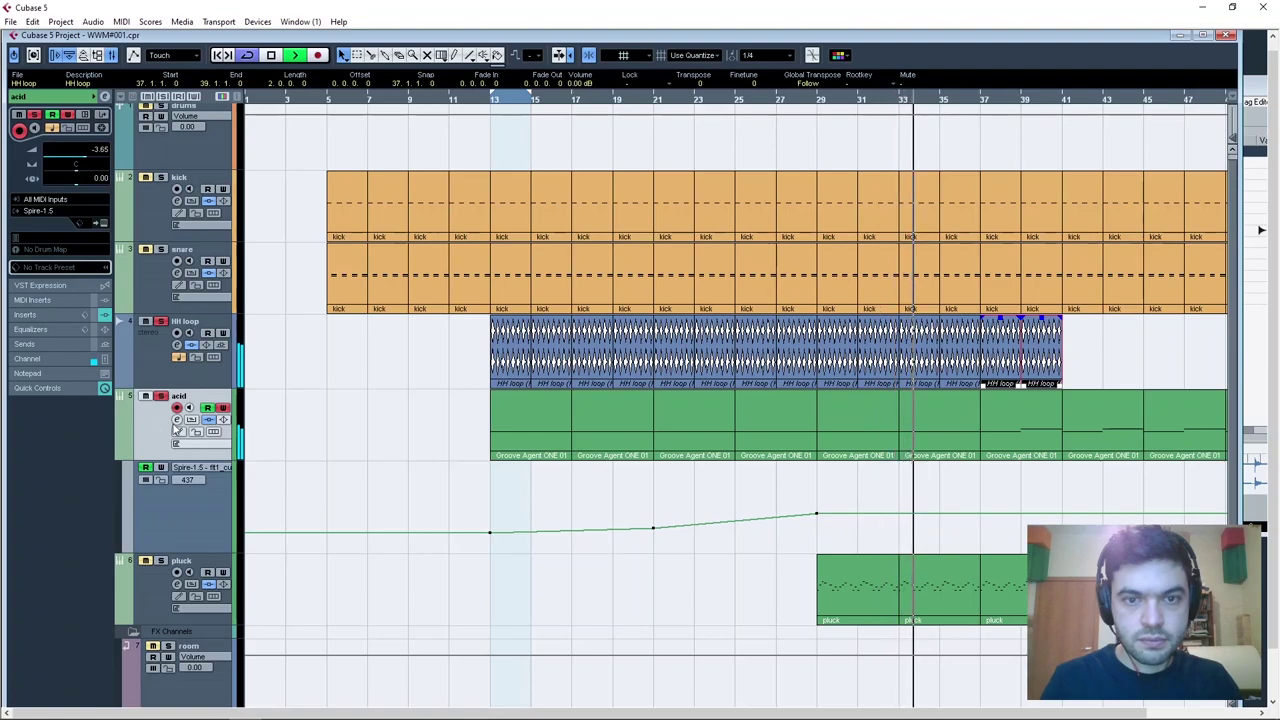
{"action": "key", "text": "space"}
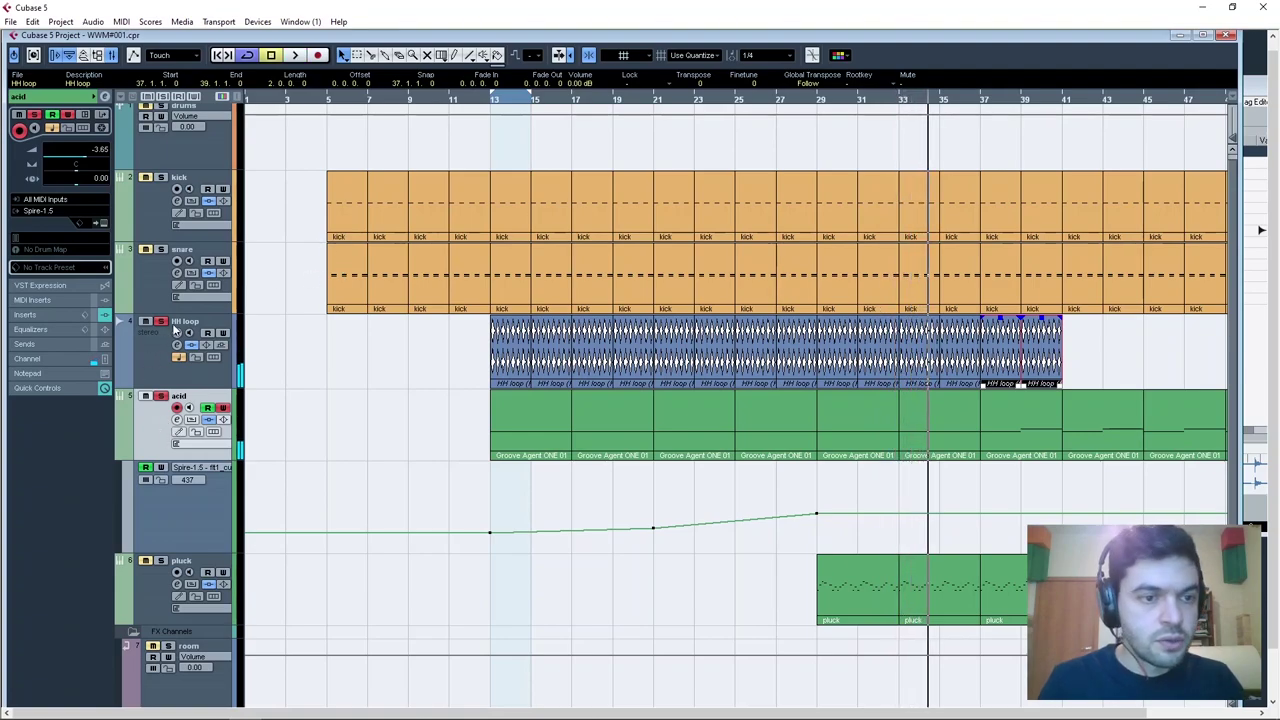
{"action": "left_click", "coordinate": [145, 368]}
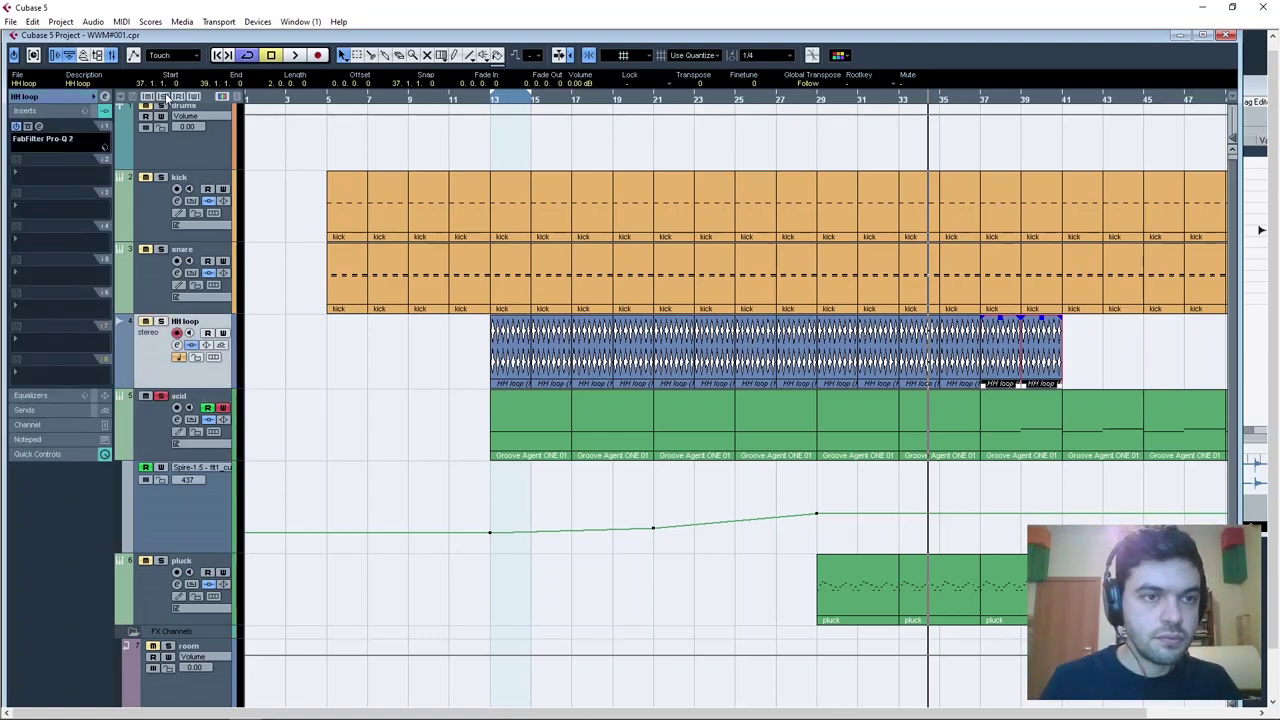
{"action": "left_click", "coordinate": [482, 100]}
{"action": "key", "text": "space"}
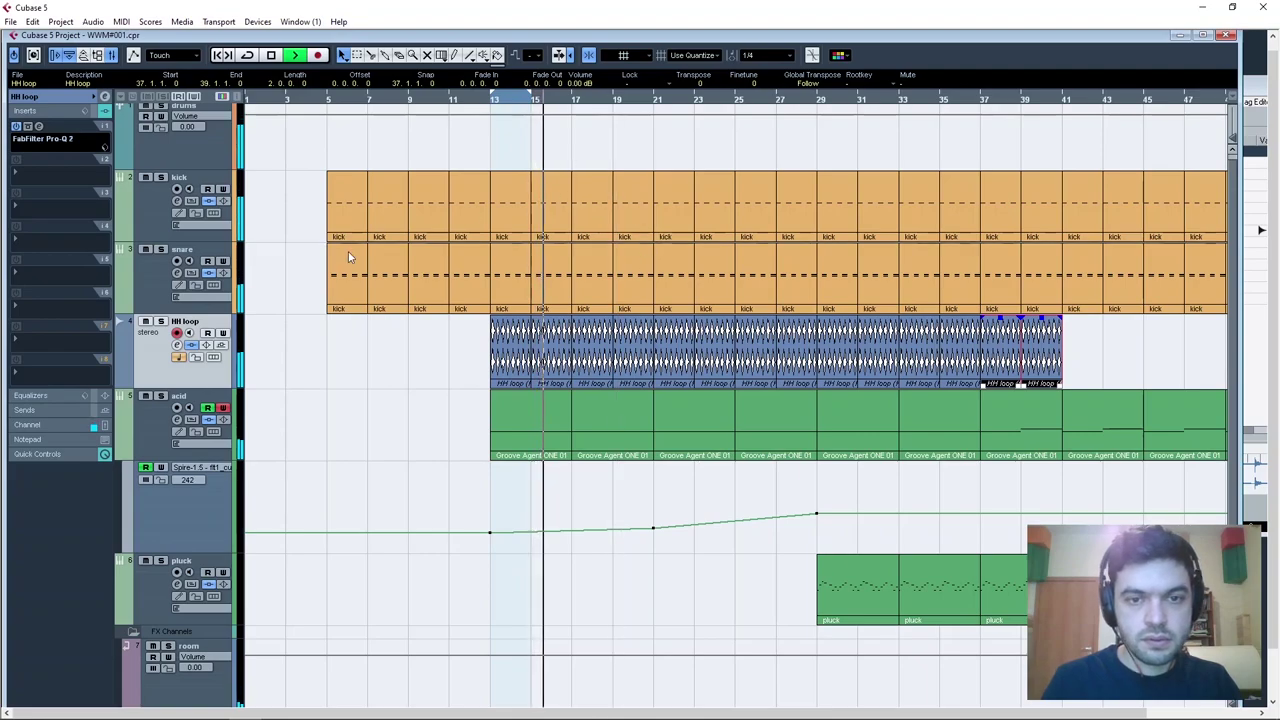
Solo the snare and open the ValhallaRoom reverb on the room FX channel.
{"action": "left_click", "coordinate": [161, 249]}
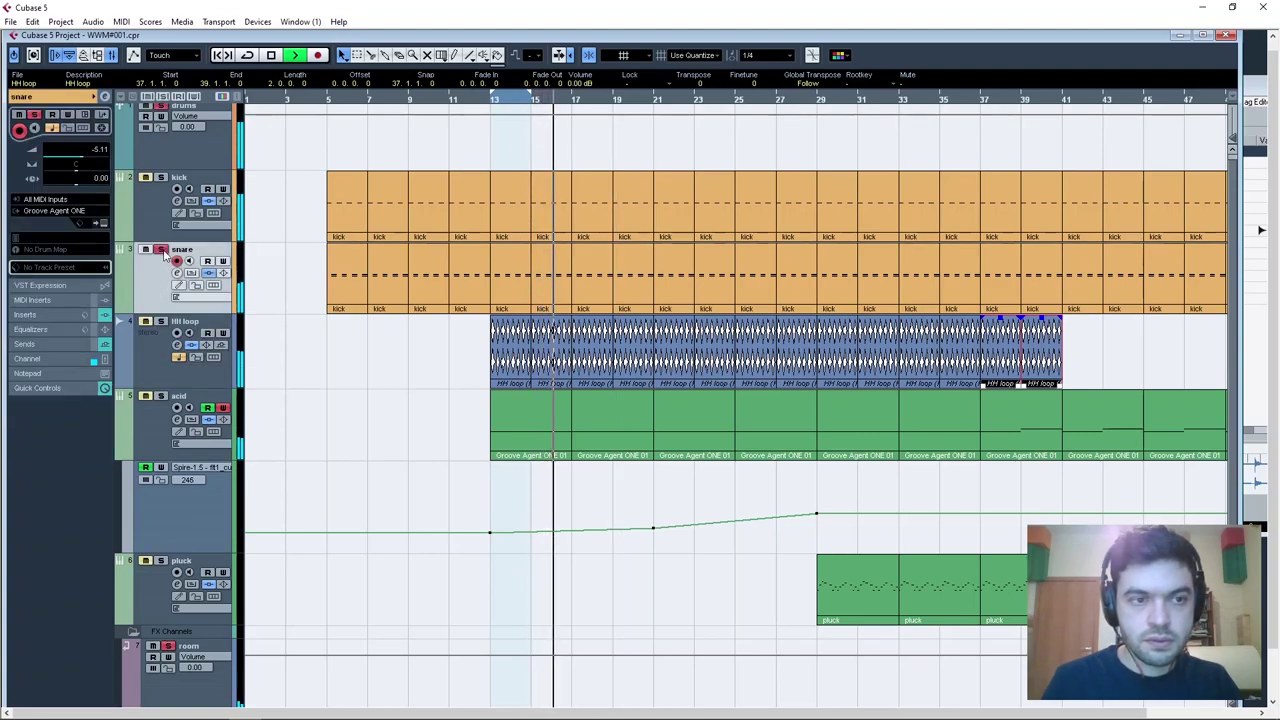
{"action": "left_click", "coordinate": [26, 315]}
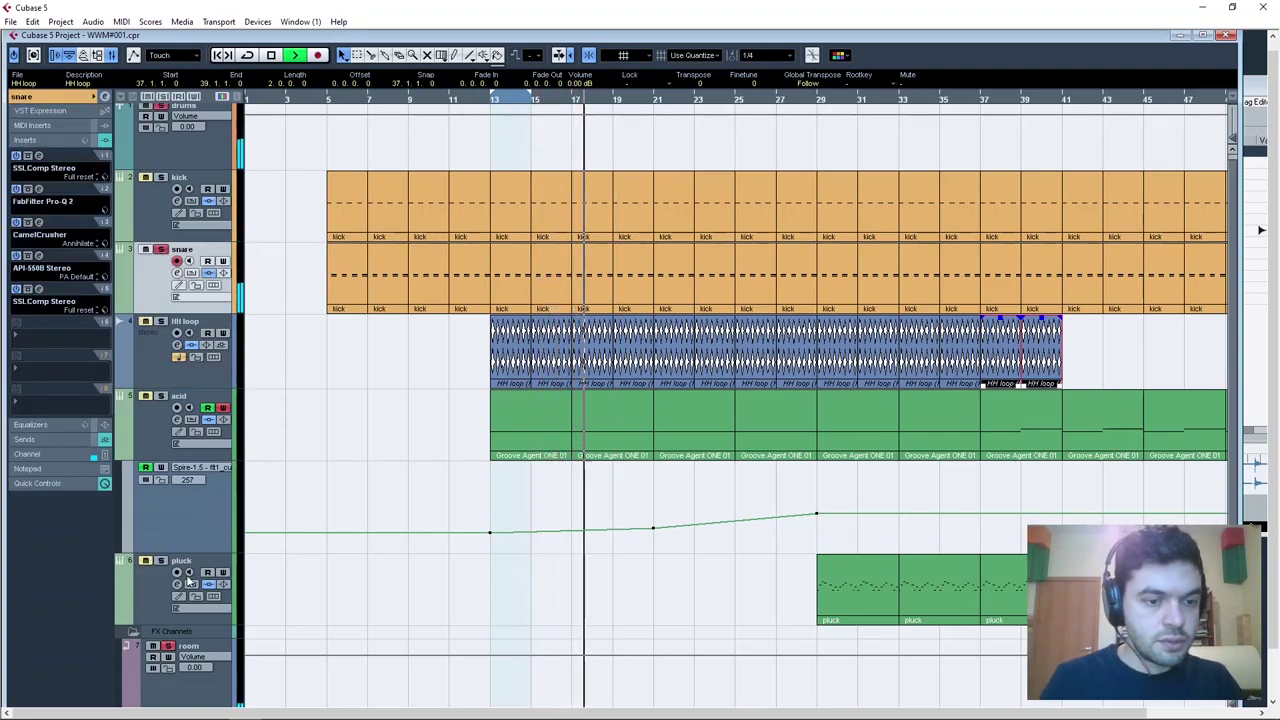
{"action": "left_click", "coordinate": [212, 650]}
{"action": "left_click", "coordinate": [38, 138]}
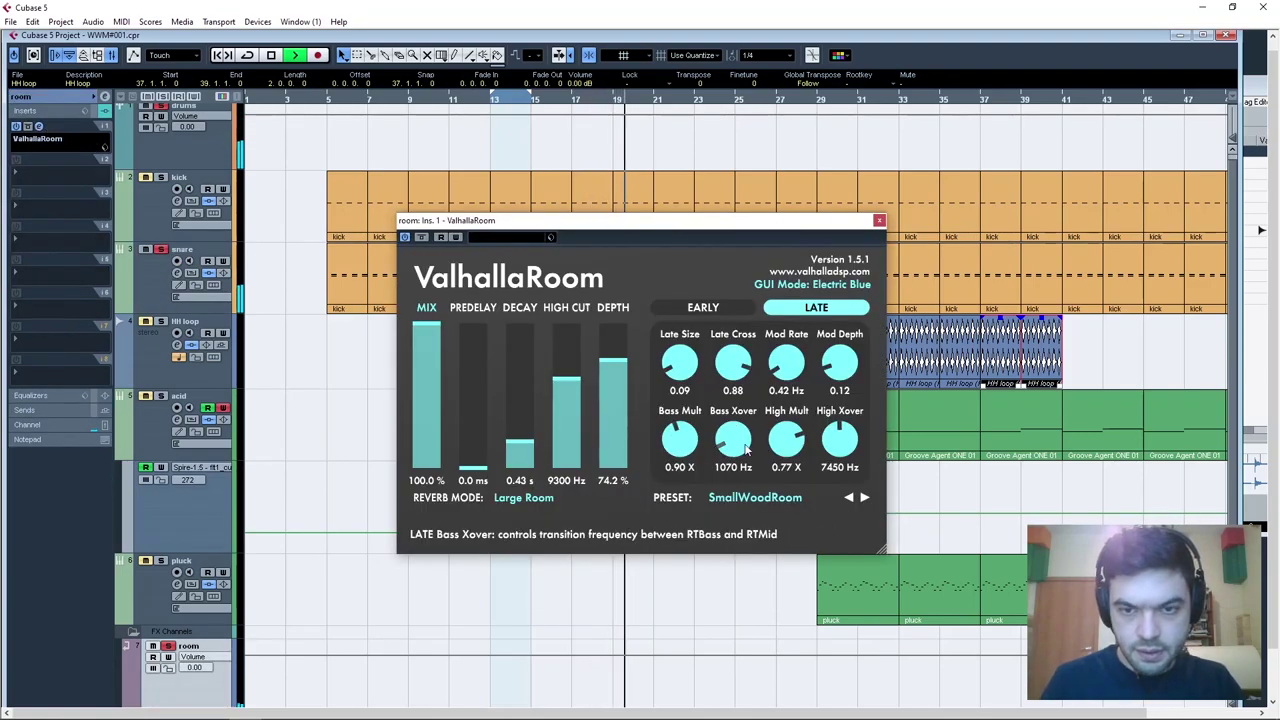
Set ValhallaRoom's Bass Mult to 0.67 X, Bass Xover to 830 Hz and High Cut to 10060 Hz, and close the reverb.
{"action": "left_click_drag", "start_coordinate": [680, 438], "coordinate": [680, 480]}
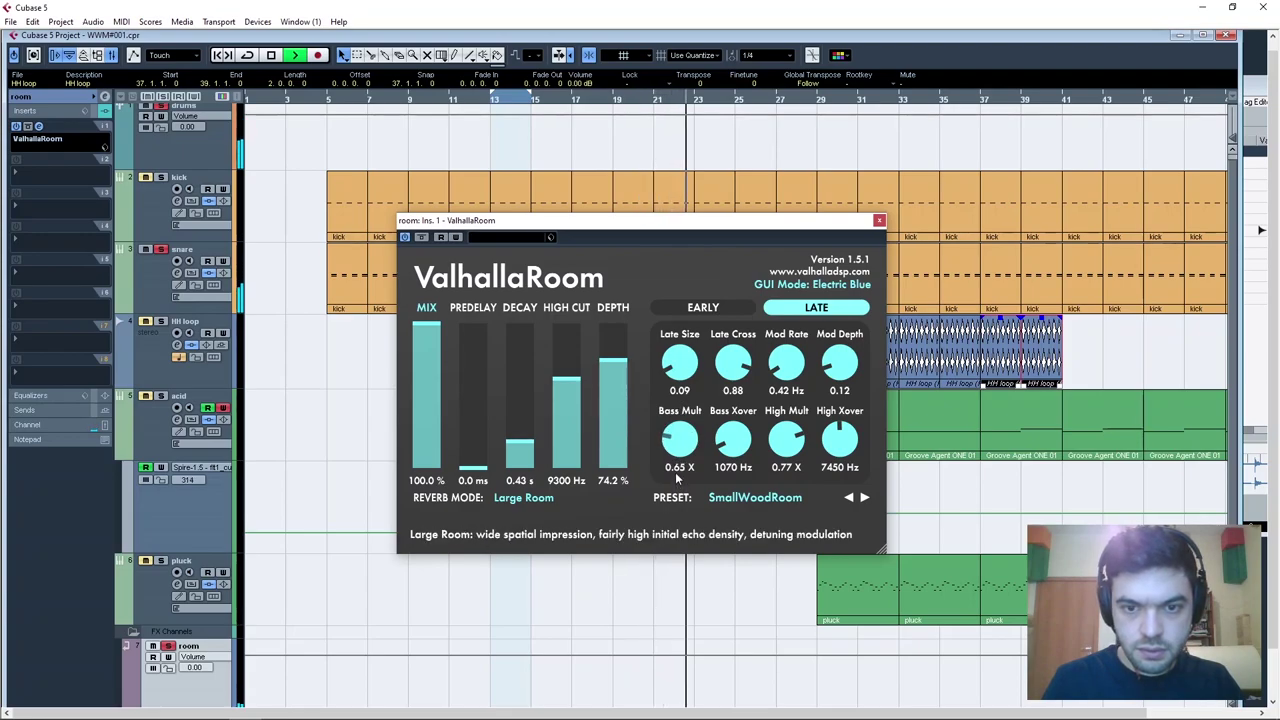
{"action": "left_click_drag", "start_coordinate": [725, 444], "coordinate": [669, 440]}
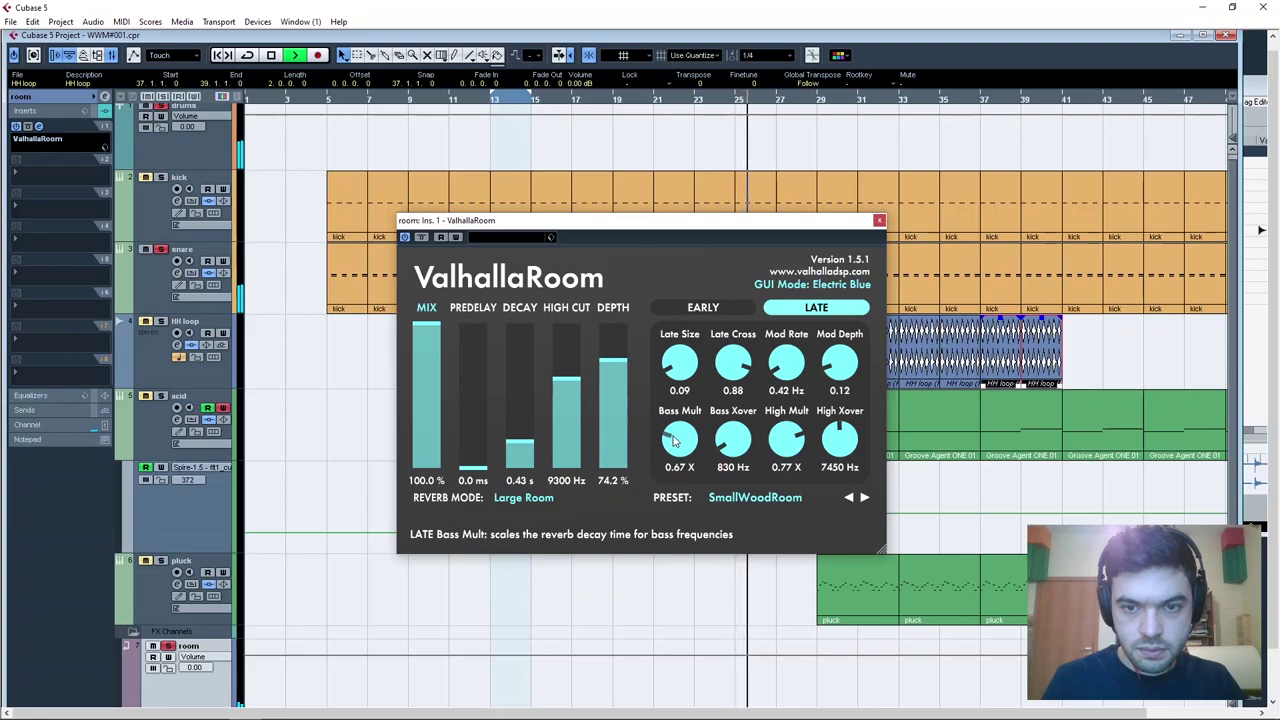
{"action": "mouse_move", "coordinate": [566, 380]}
{"action": "left_mouse_down"}
{"action": "mouse_move", "coordinate": [582, 318]}
{"action": "mouse_move", "coordinate": [588, 373]}
{"action": "left_mouse_up"}
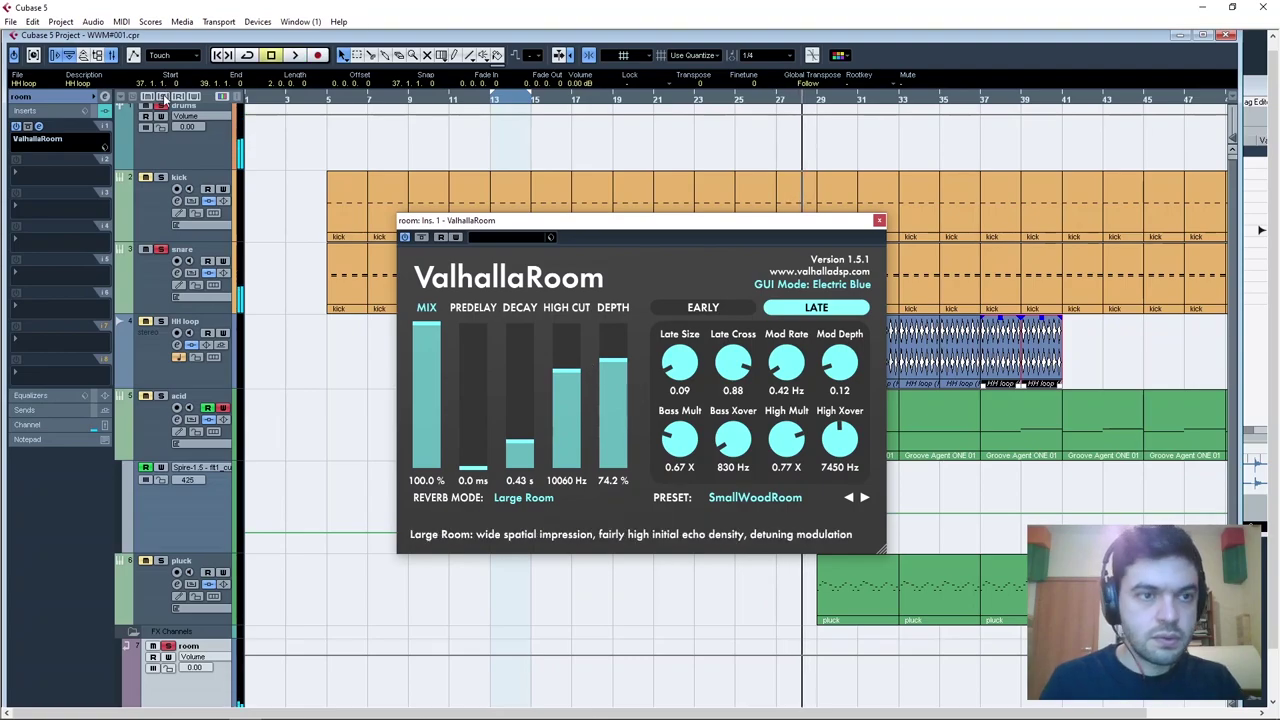
{"action": "left_click", "coordinate": [879, 220]}
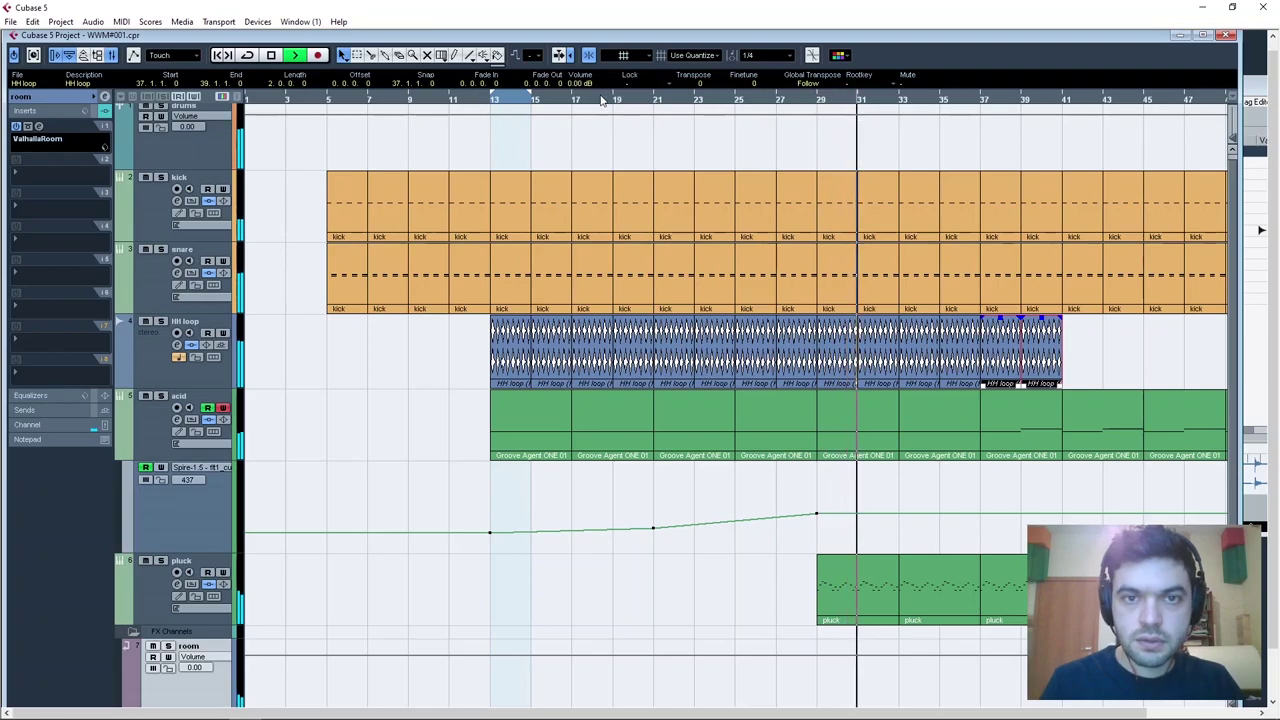
Maximize the project window and play the full arrangement from bar 13.
{"action": "double_click", "coordinate": [498, 36]}
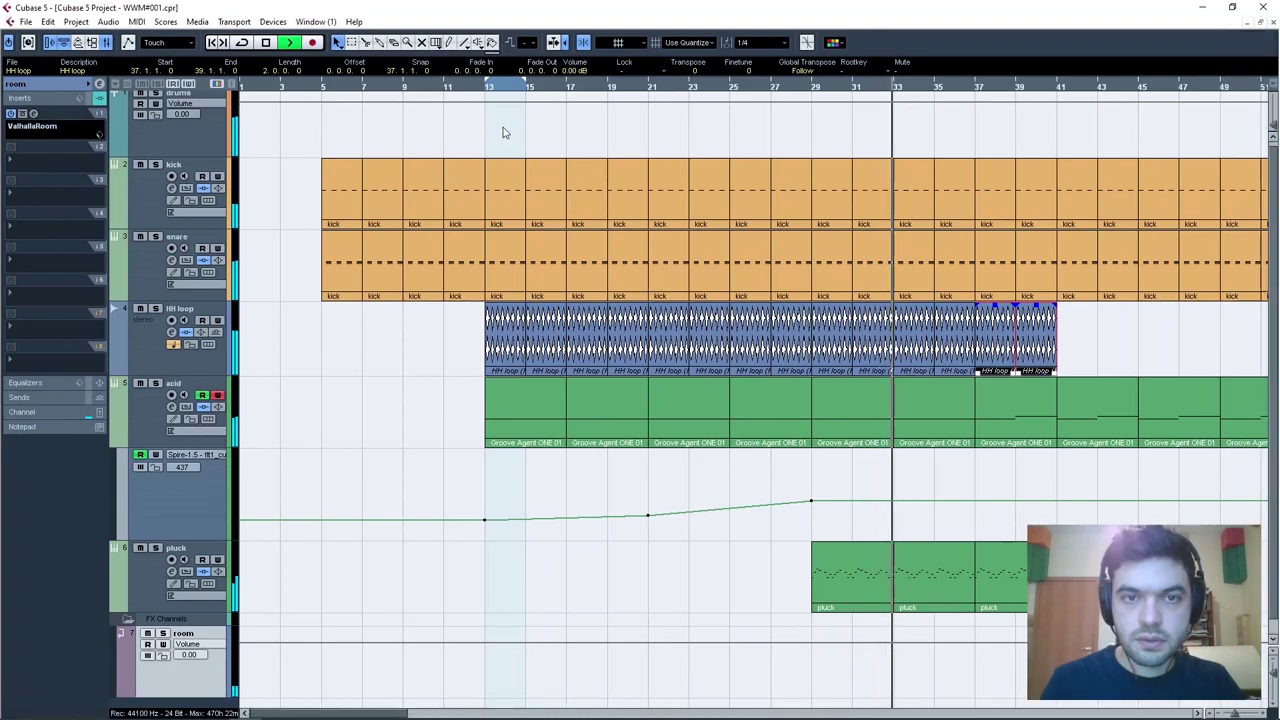
{"action": "left_click", "coordinate": [502, 86]}
{"action": "key", "text": "space"}
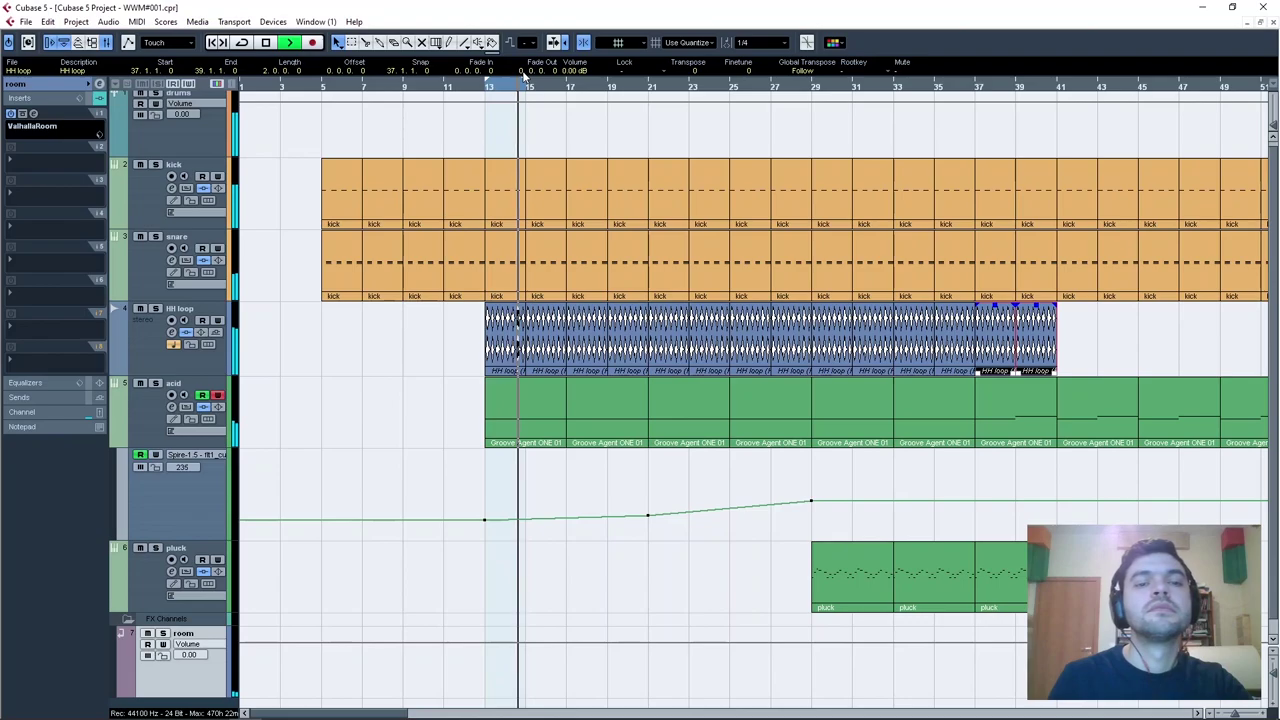
Select the HH loop track, set its channel volume to -11.79, and stop playback.
{"action": "left_click", "coordinate": [152, 328]}
{"action": "left_click_drag", "start_coordinate": [93, 140], "coordinate": [61, 186]}
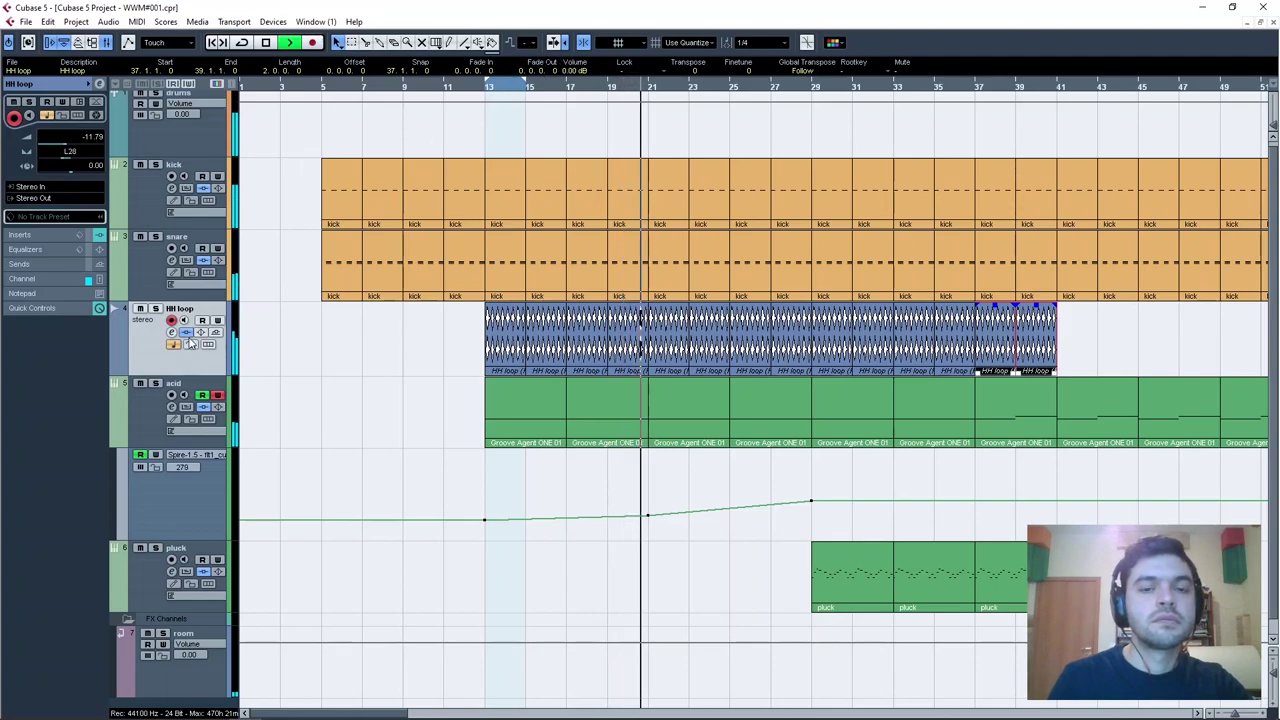
{"action": "key", "text": "space"}
Add CamelCrusher with the Annihilate patch as the HH loop's second insert, close its window, and play from bar 13.
{"action": "left_click", "coordinate": [26, 234]}
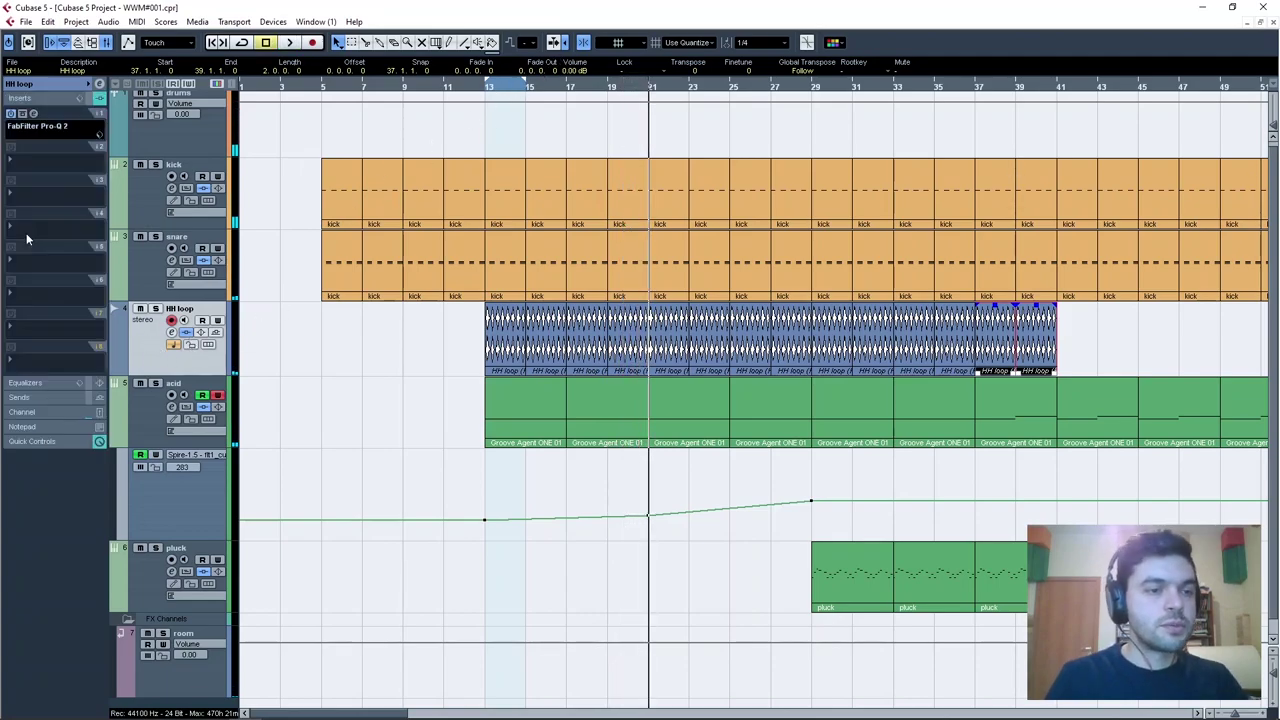
{"action": "left_click", "coordinate": [14, 158]}
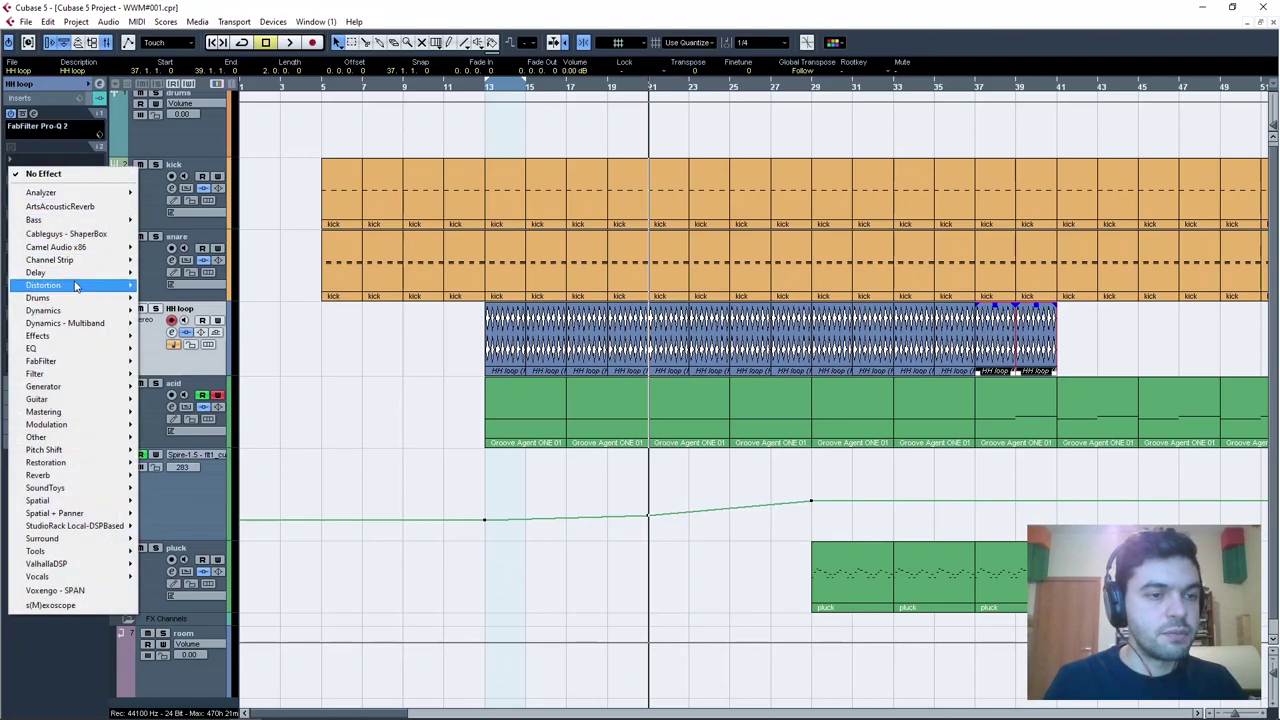
{"action": "mouse_move", "coordinate": [111, 251]}
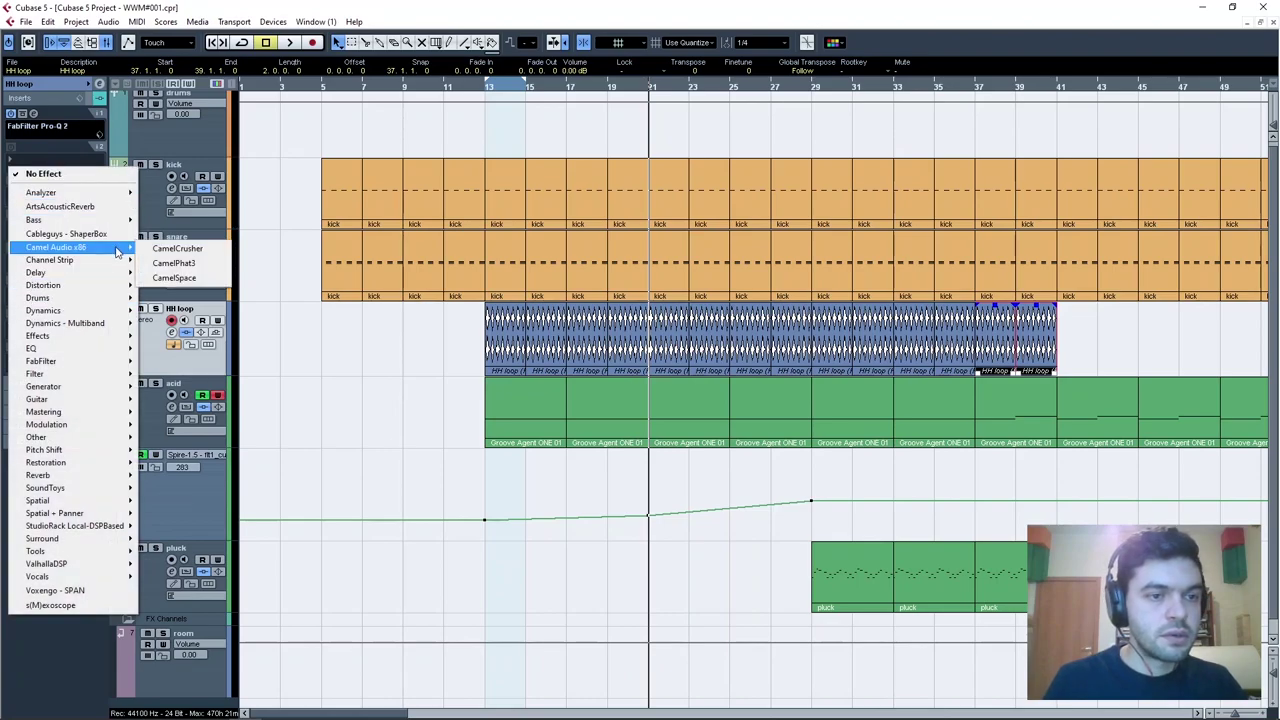
{"action": "left_click", "coordinate": [175, 248]}
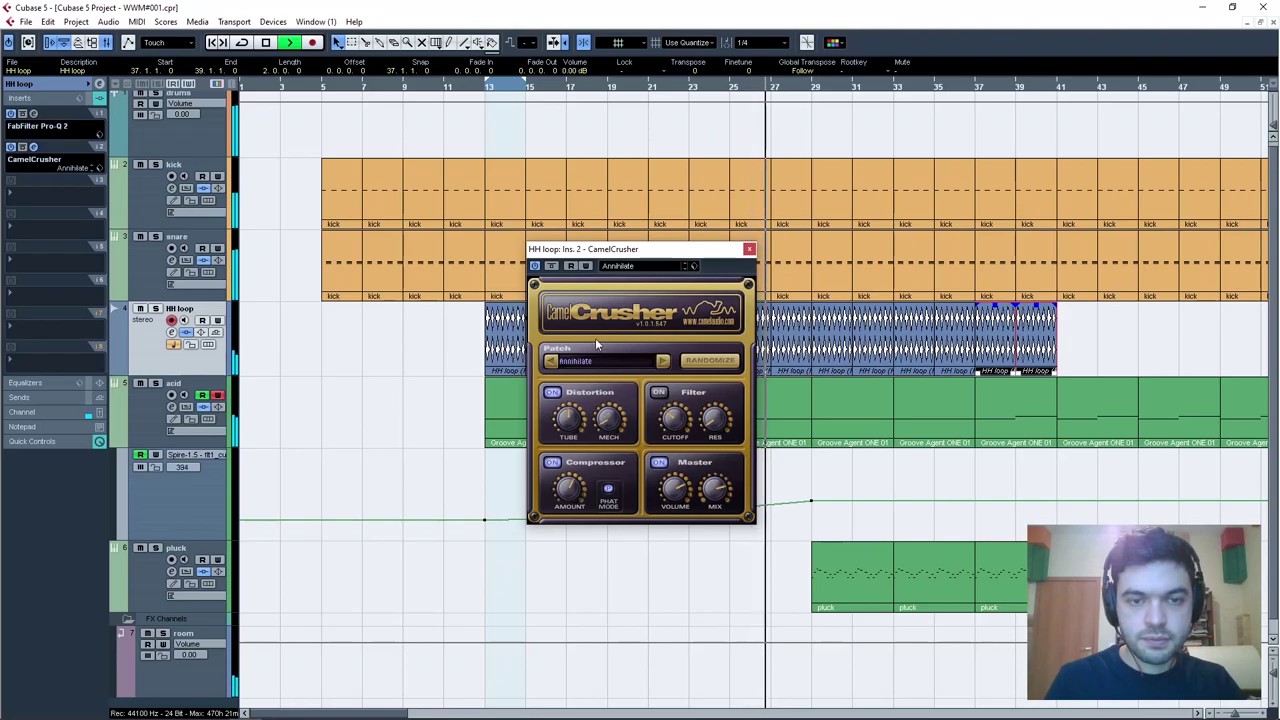
{"action": "left_click", "coordinate": [750, 249]}
{"action": "left_click", "coordinate": [491, 87]}
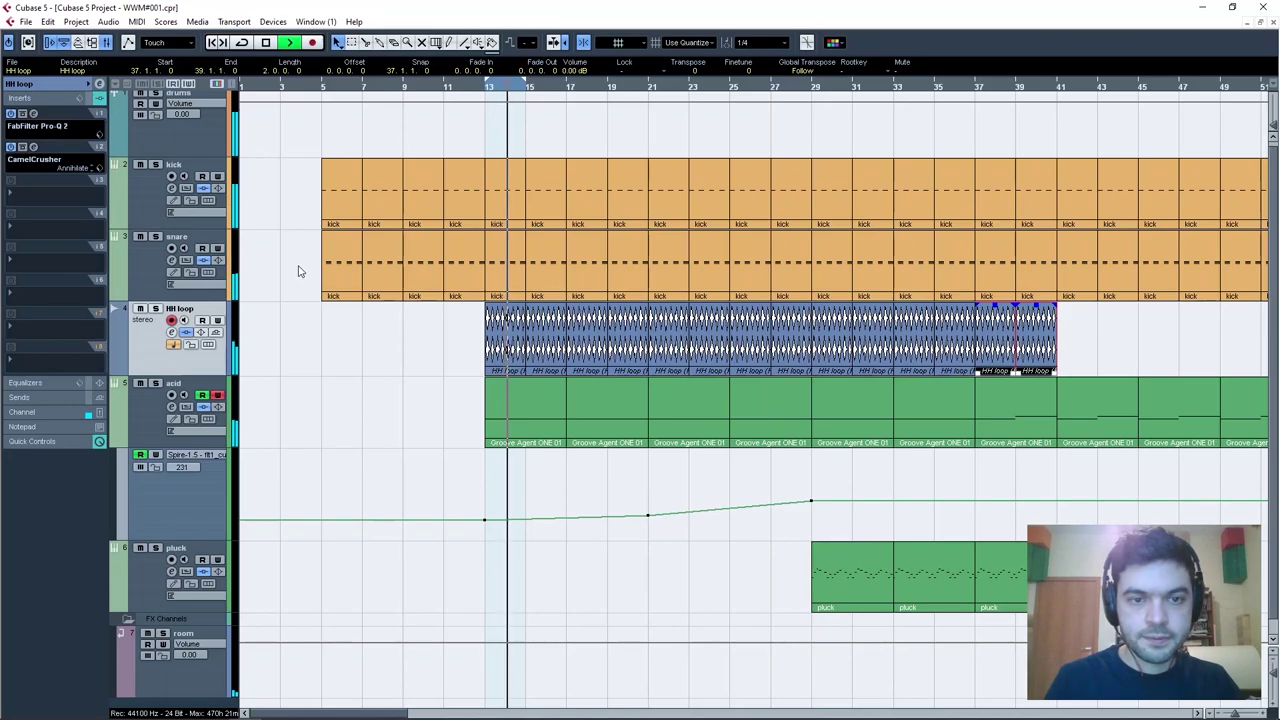
In the HH loop's Pro-Q 2, raise the low-cut frequency and add a -3.33 dB bell cut near 4.7 kHz with Q 3.637.
{"action": "left_click", "coordinate": [52, 126]}
{"action": "mouse_move", "coordinate": [679, 357]}
{"action": "left_mouse_down"}
{"action": "mouse_move", "coordinate": [748, 322]}
{"action": "mouse_move", "coordinate": [778, 268]}
{"action": "mouse_move", "coordinate": [689, 336]}
{"action": "mouse_move", "coordinate": [700, 352]}
{"action": "left_mouse_up"}
{"action": "left_click_drag", "start_coordinate": [781, 352], "coordinate": [774, 420]}
{"action": "scroll", "coordinate": [778, 290], "scroll_direction": "down", "scroll_amount": 4}
{"action": "scroll", "coordinate": [778, 292], "scroll_direction": "up", "scroll_amount": 8}
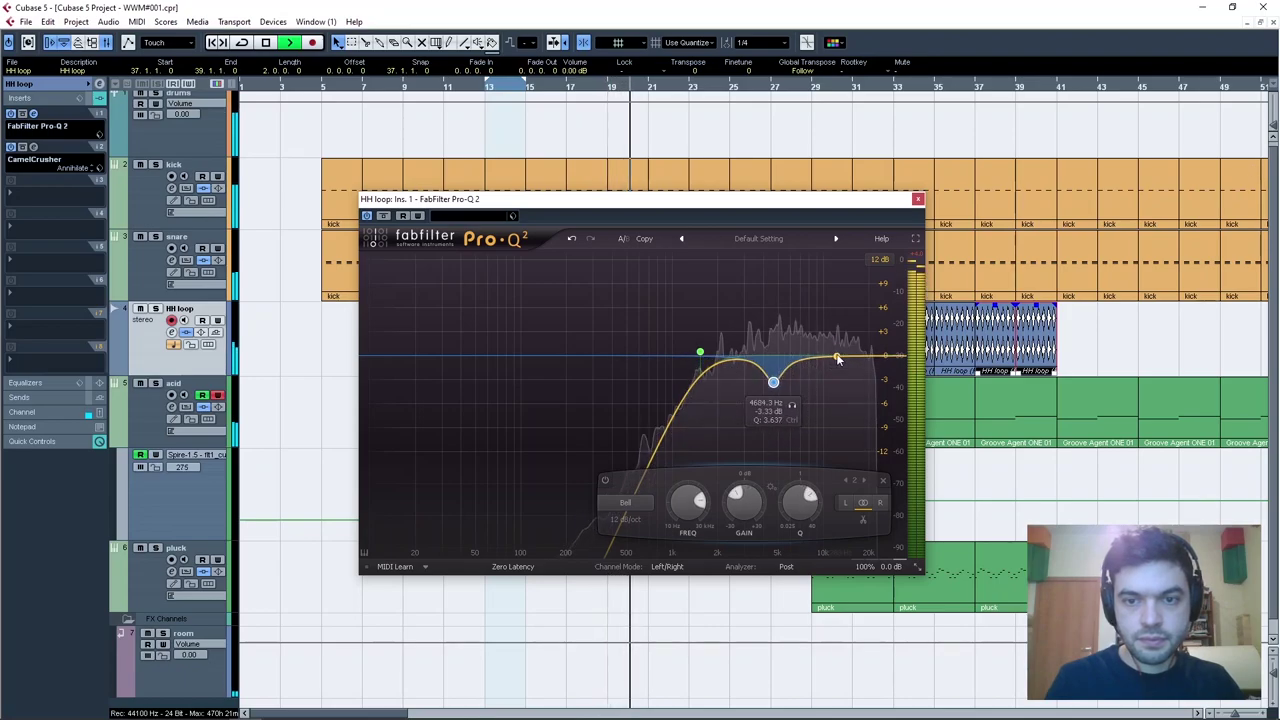
Boost the HH loop's highest frequencies and set the low cut to 1414.5 Hz with Q 0.605, close Pro-Q 2, and replay from bar 13.
{"action": "mouse_move", "coordinate": [860, 356]}
{"action": "left_mouse_down"}
{"action": "mouse_move", "coordinate": [880, 349]}
{"action": "mouse_move", "coordinate": [846, 334]}
{"action": "mouse_move", "coordinate": [849, 344]}
{"action": "left_mouse_up"}
{"action": "left_click_drag", "start_coordinate": [700, 352], "coordinate": [695, 392]}
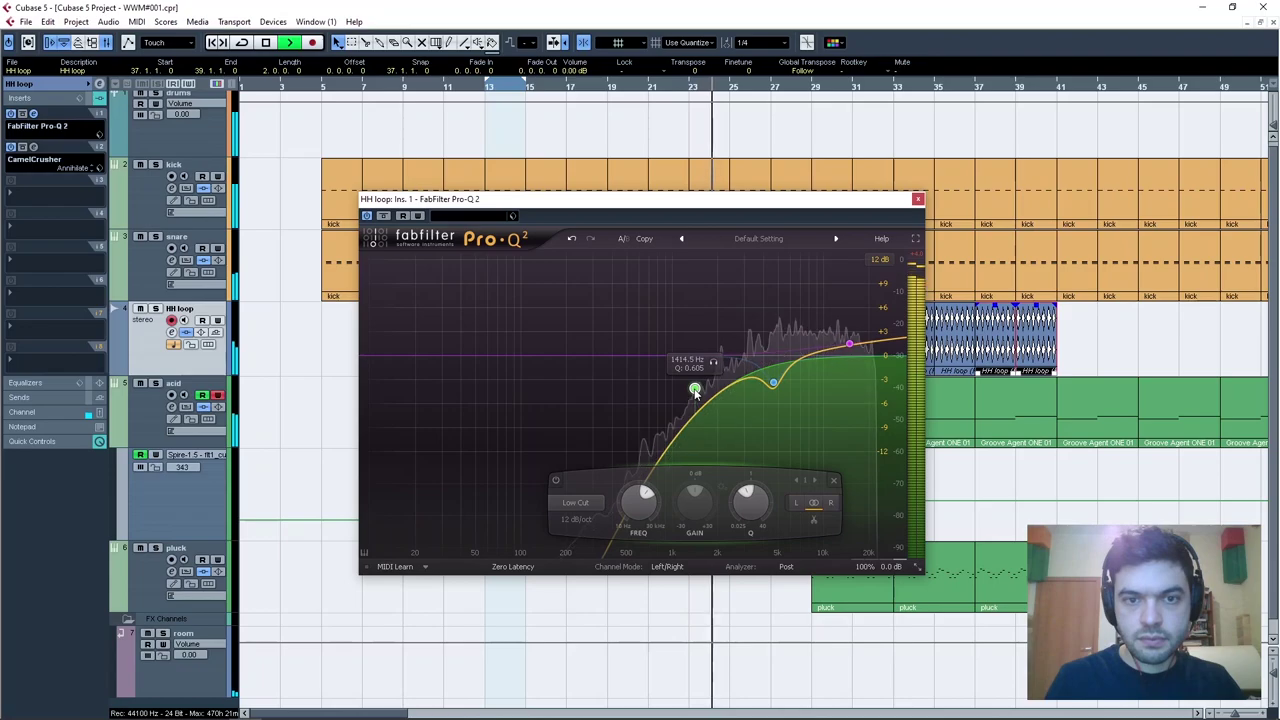
{"action": "left_click", "coordinate": [917, 199]}
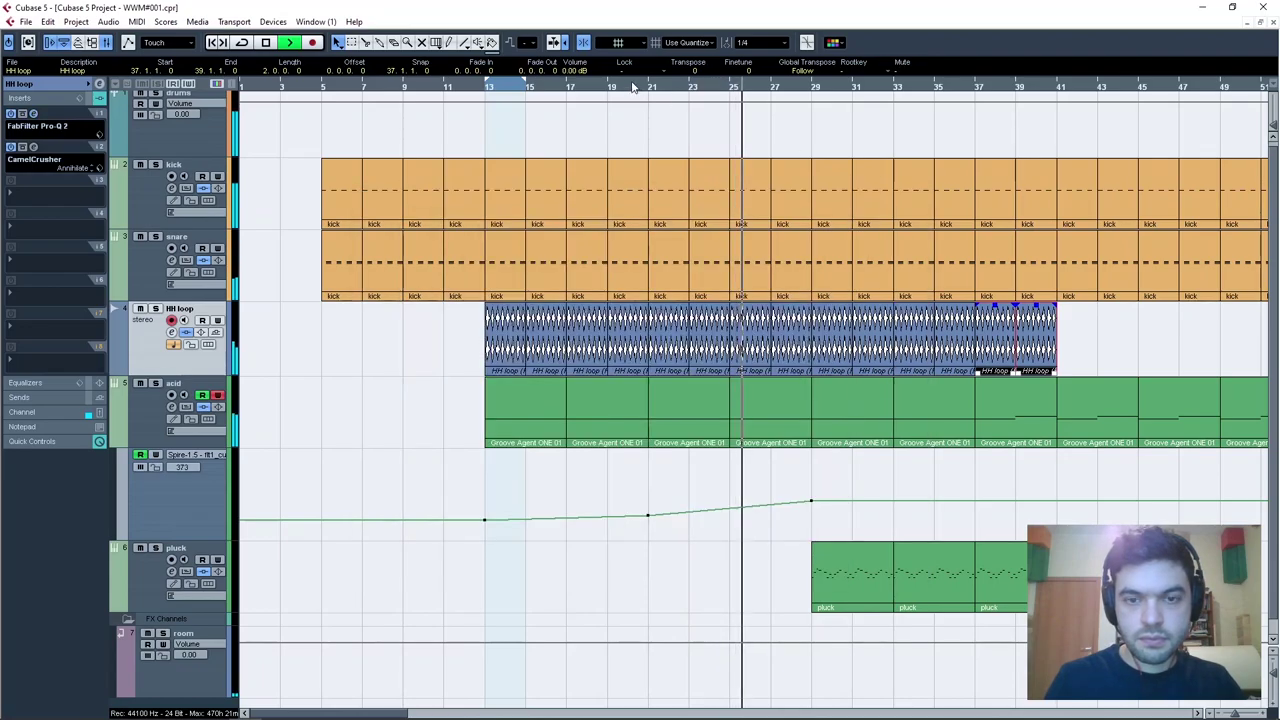
{"action": "left_click", "coordinate": [497, 93]}
{"action": "scroll", "coordinate": [563, 377], "scroll_direction": "down", "scroll_amount": 1}
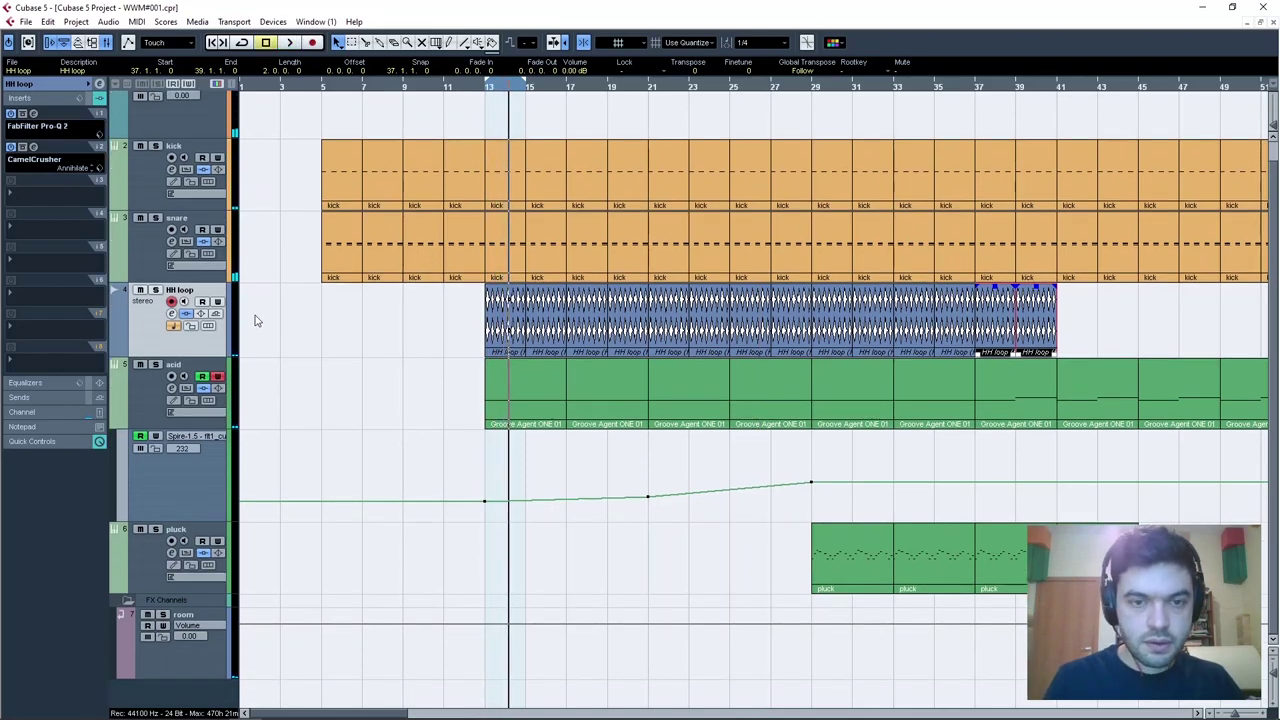
Mute the room FX channel, solo the snare, and play from about bar 20 to hear the snare dry.
{"action": "left_click", "coordinate": [158, 481]}
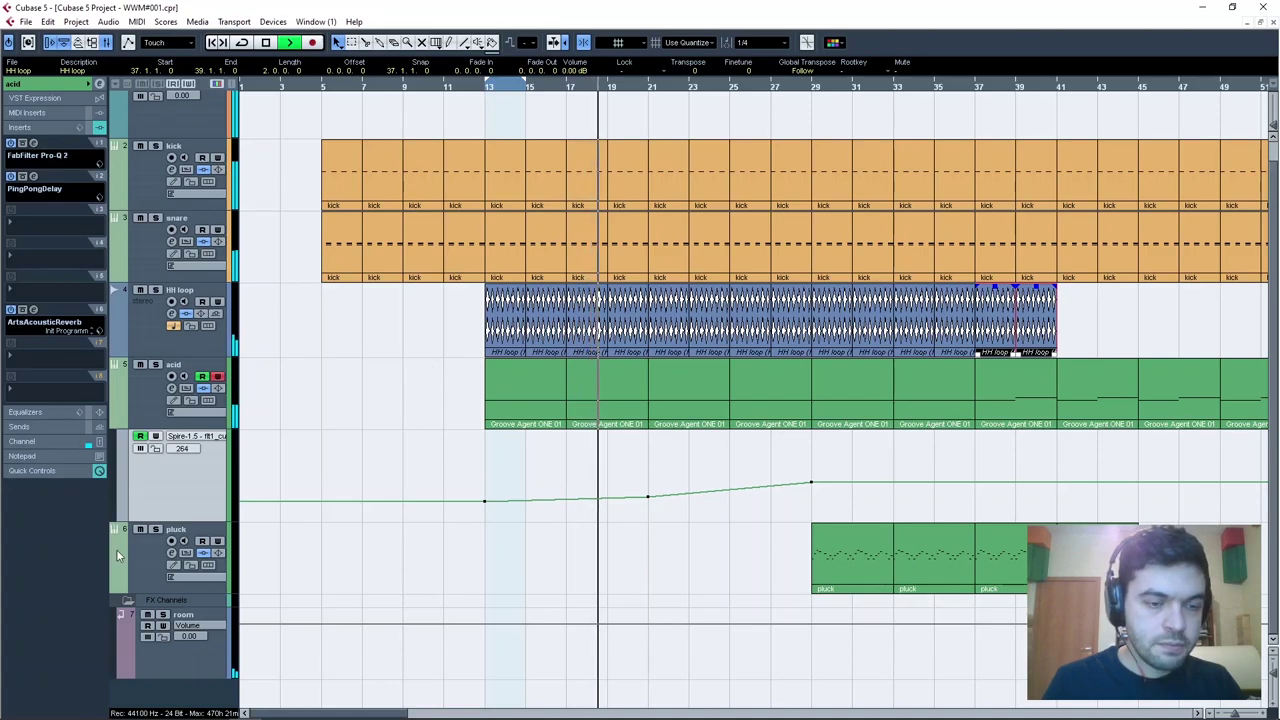
{"action": "left_click", "coordinate": [162, 614]}
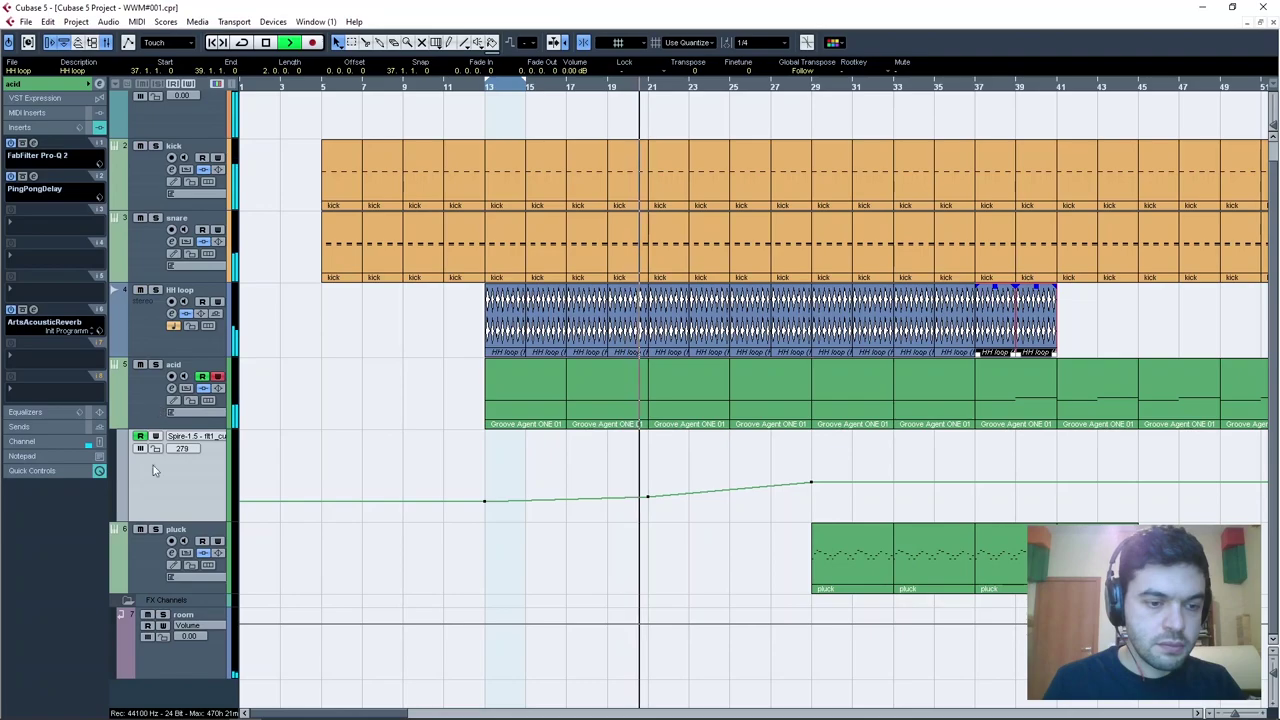
{"action": "left_click", "coordinate": [147, 615]}
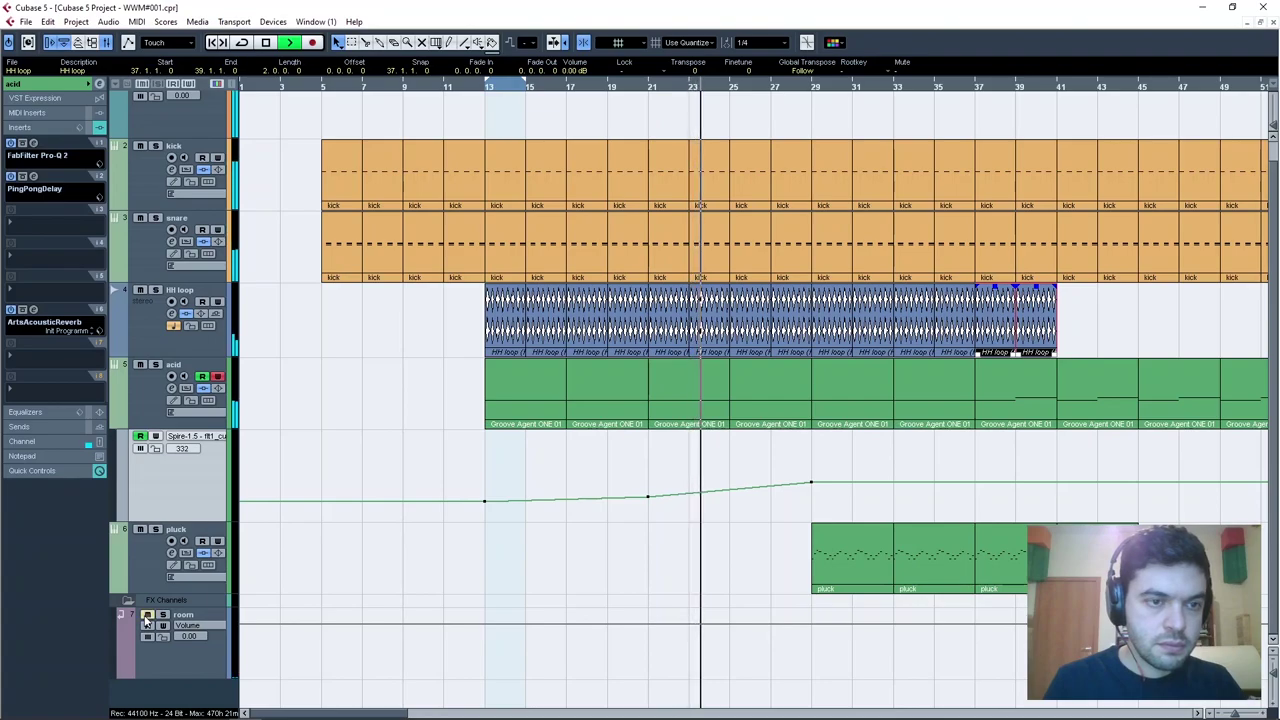
{"action": "left_click", "coordinate": [155, 217]}
{"action": "left_click", "coordinate": [630, 88]}
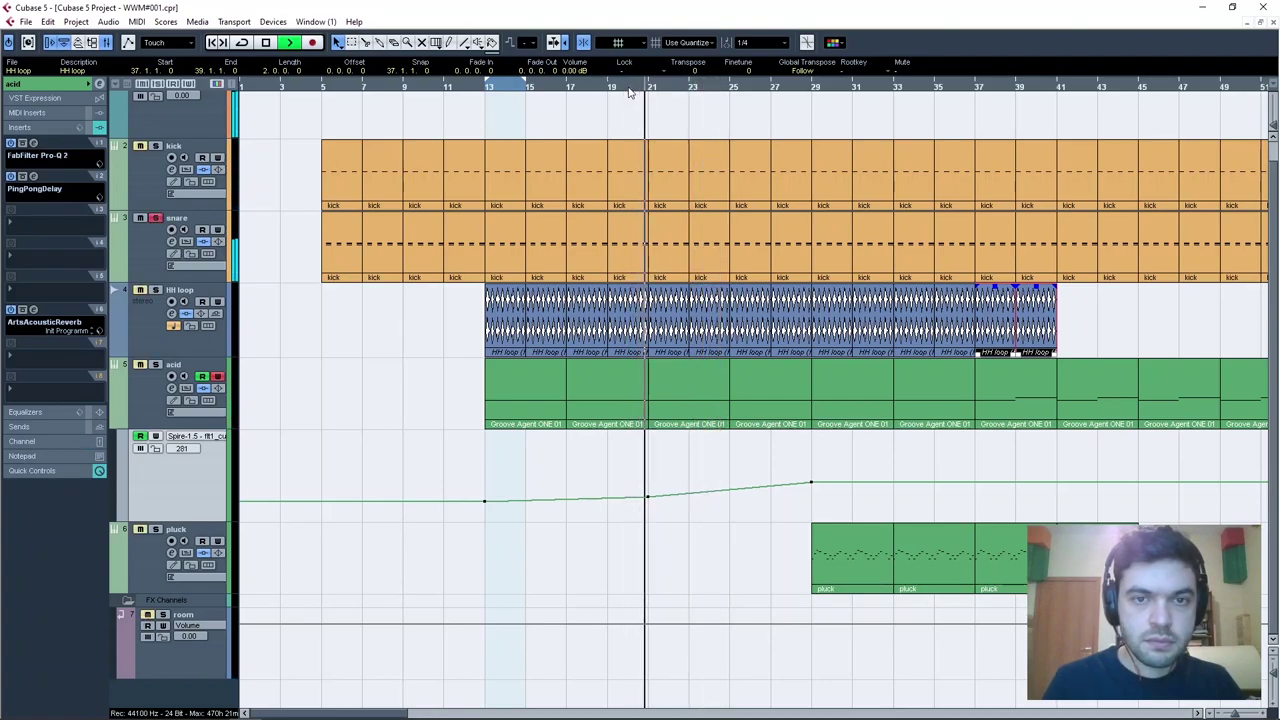
Select the snare track and toggle its CamelCrusher insert off and on to compare the sound.
{"action": "left_click", "coordinate": [144, 260]}
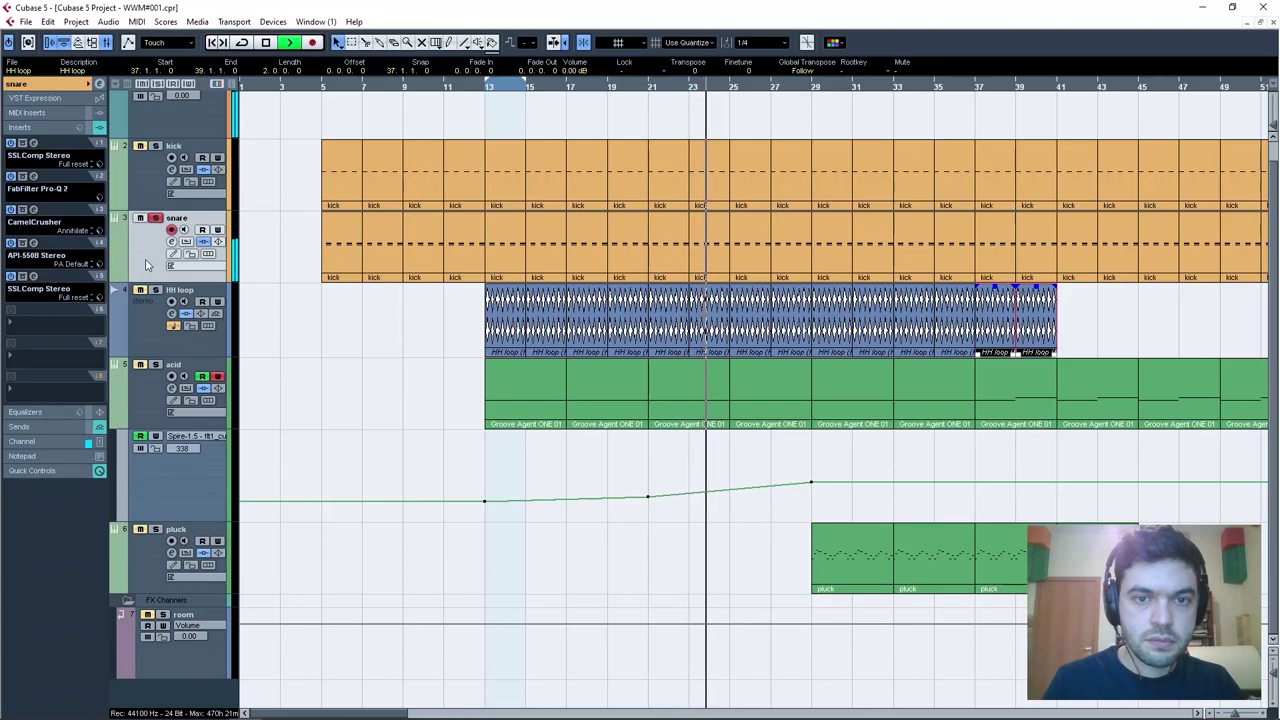
{"action": "left_click", "coordinate": [11, 210]}
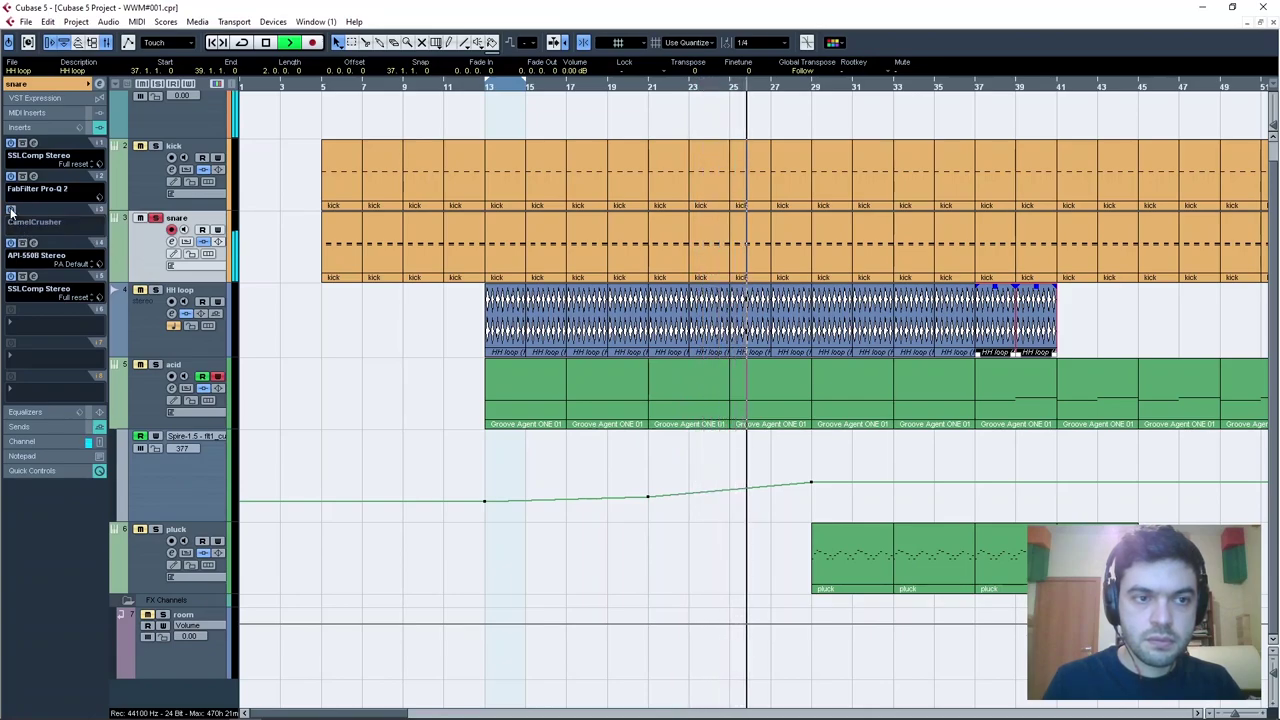
{"action": "left_click", "coordinate": [11, 210]}
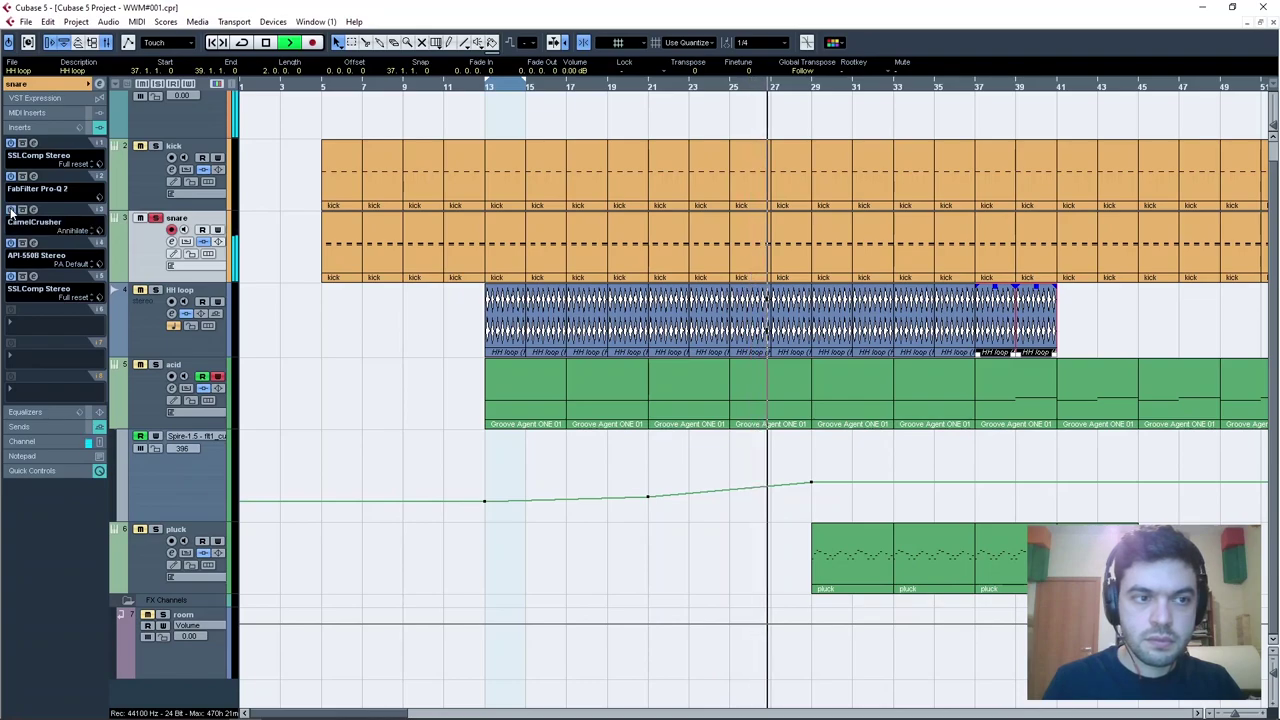
{"action": "left_click", "coordinate": [11, 210]}
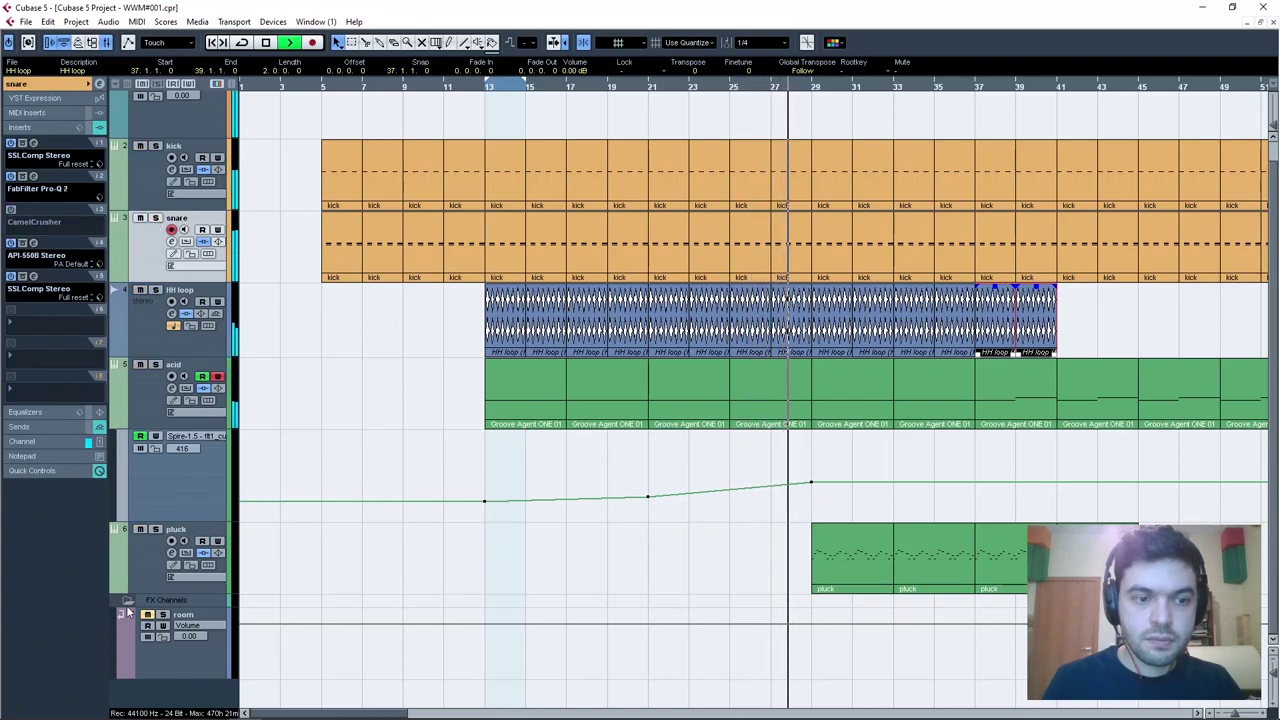
Play the soloed snare and room reverb from bar 21, and switch off the snare's CamelCrusher insert.
{"action": "key", "text": "space"}
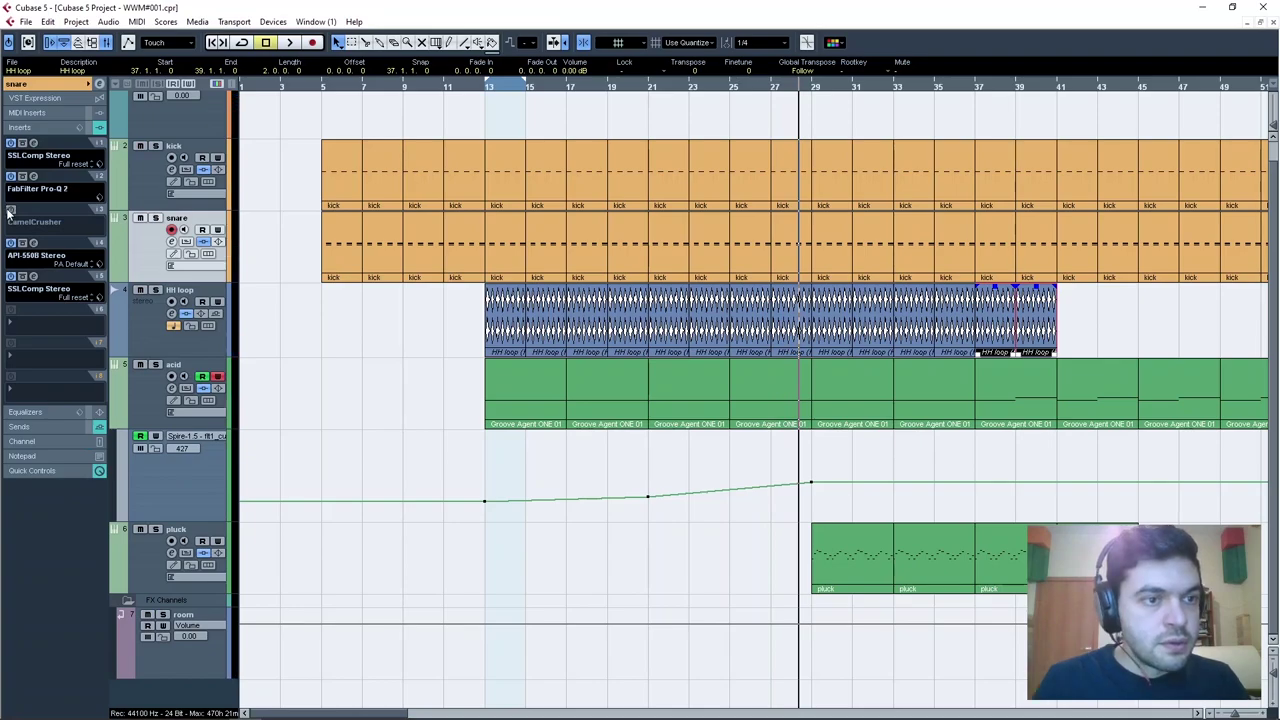
{"action": "left_click", "coordinate": [650, 88]}
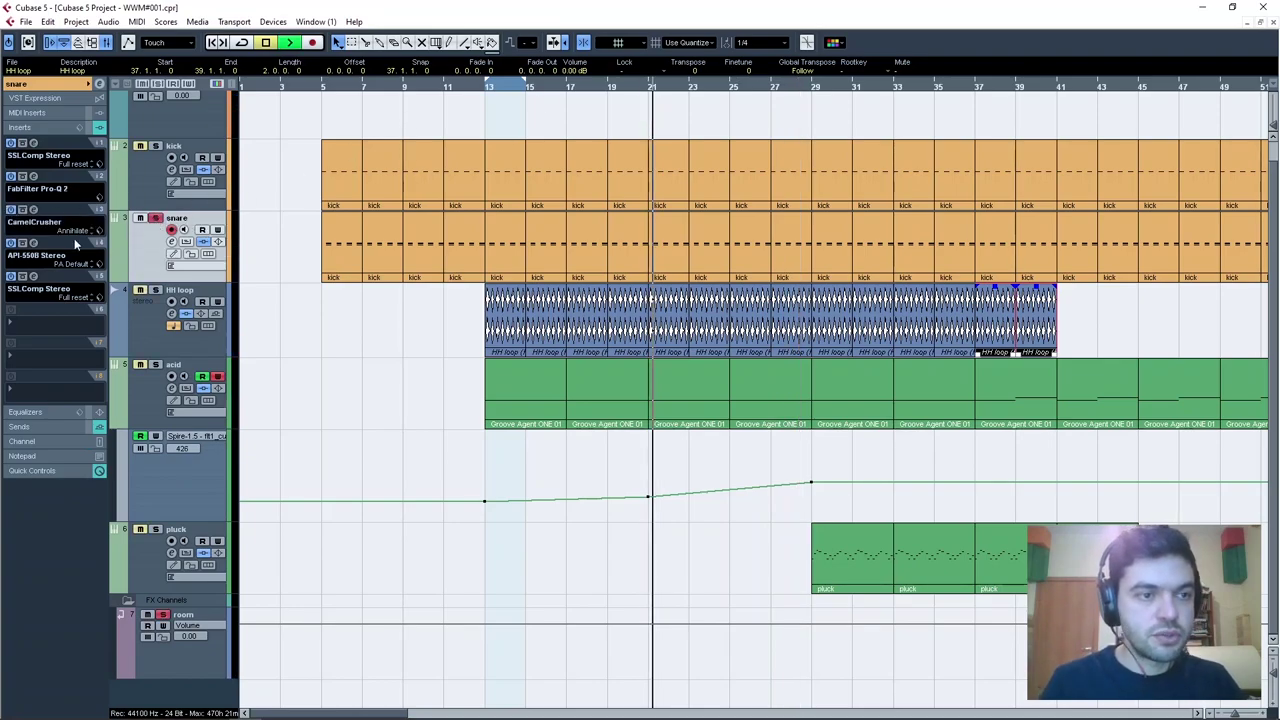
{"action": "left_click", "coordinate": [11, 210]}
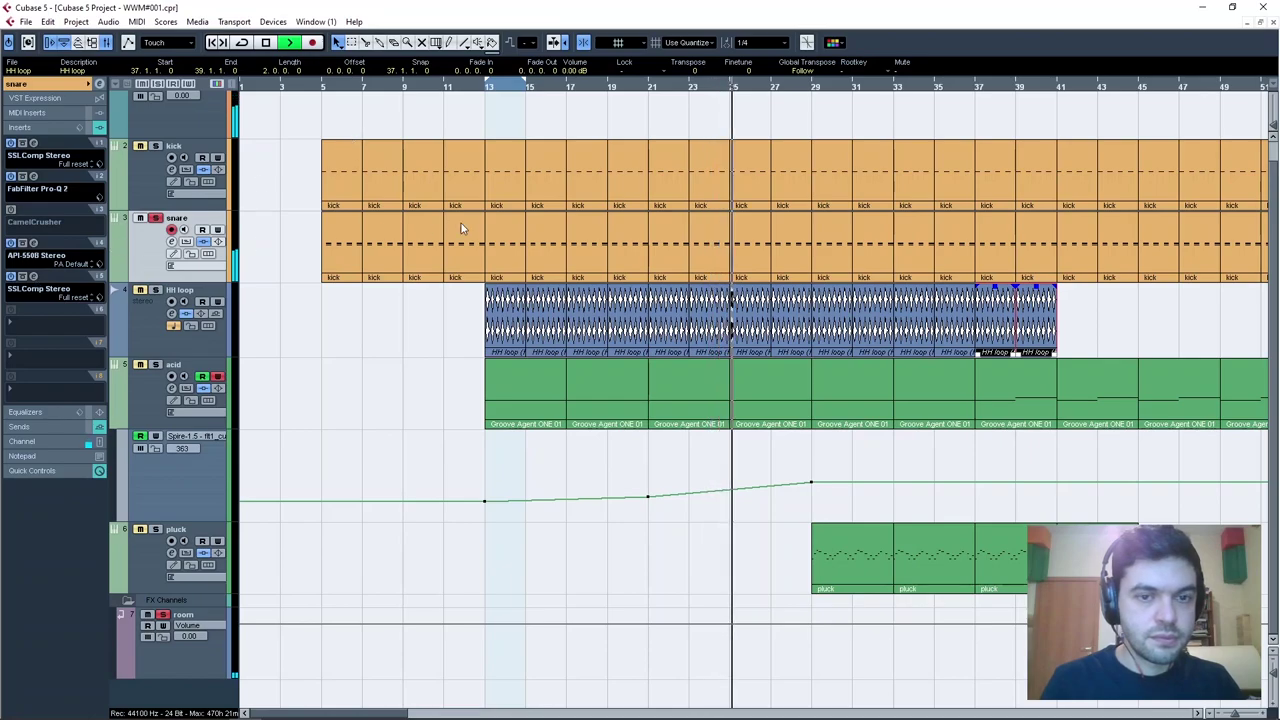
Inspect the threshold and make-up settings of the snare's SSLComp in insert 5 during playback, and close the compressor.
{"action": "mouse_move", "coordinate": [349, 386]}
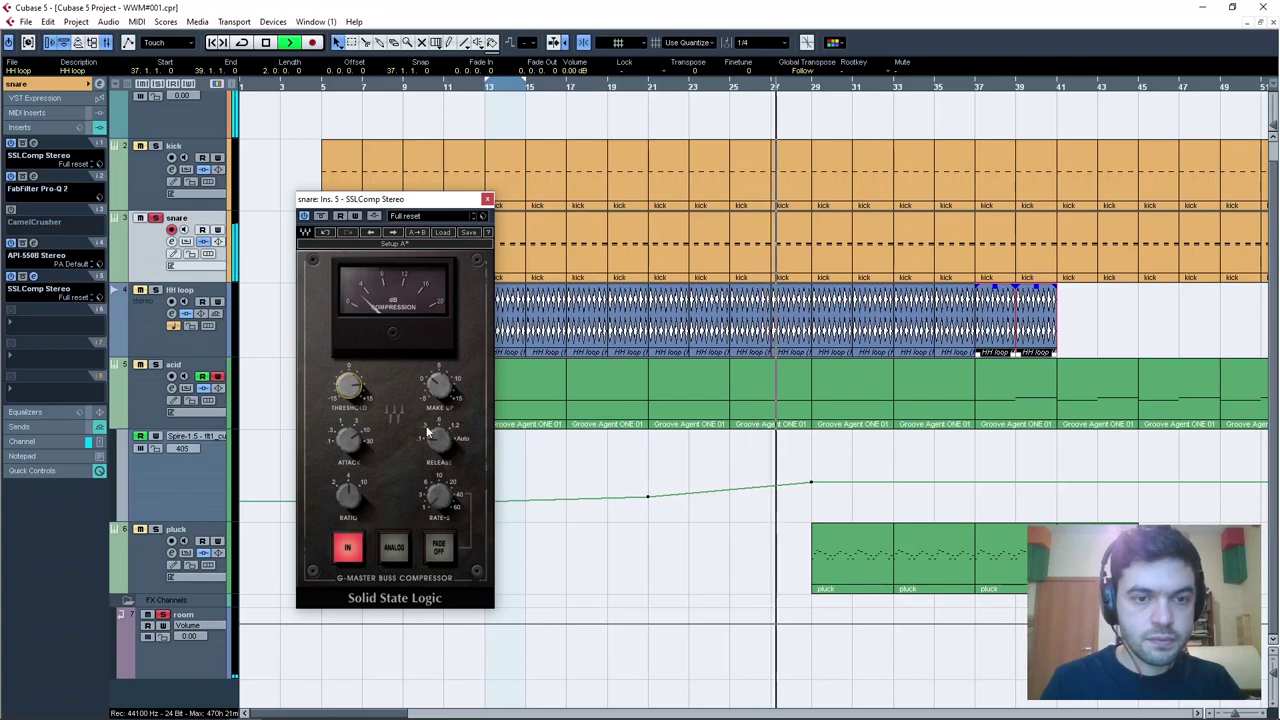
{"action": "mouse_move", "coordinate": [437, 387]}
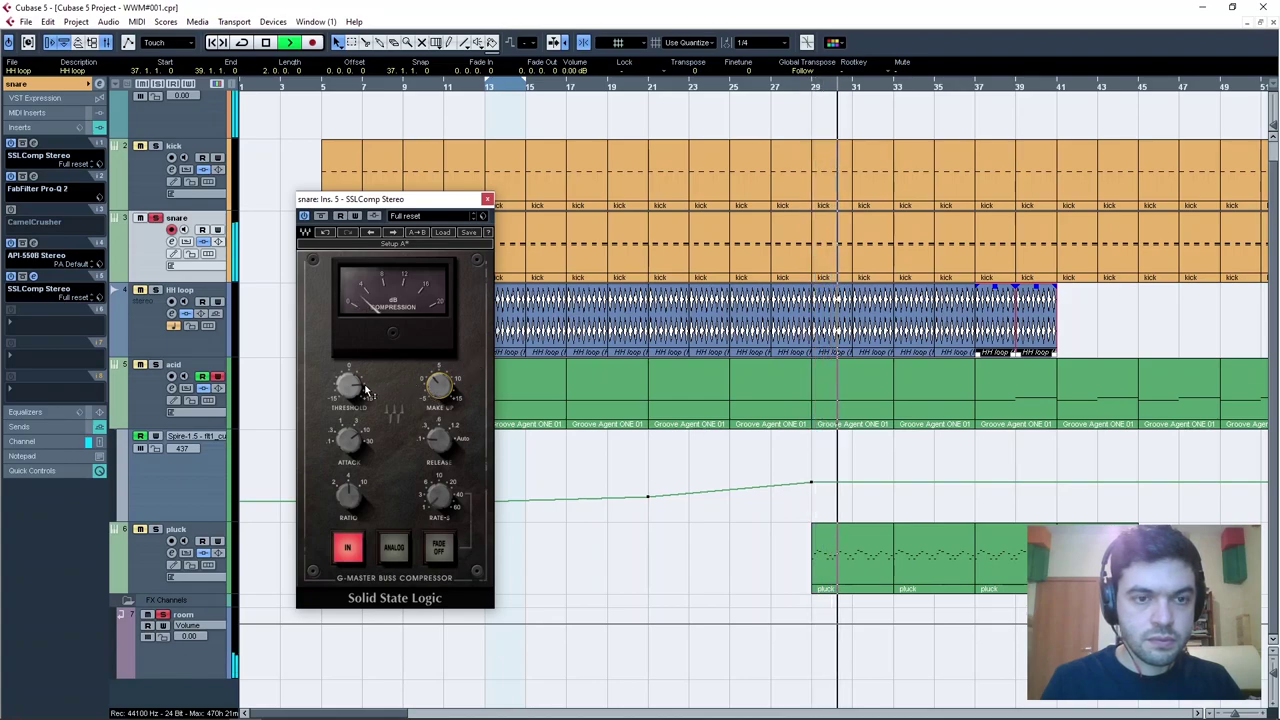
{"action": "key", "text": "space"}
{"action": "key", "text": "space"}
{"action": "left_click", "coordinate": [487, 199]}
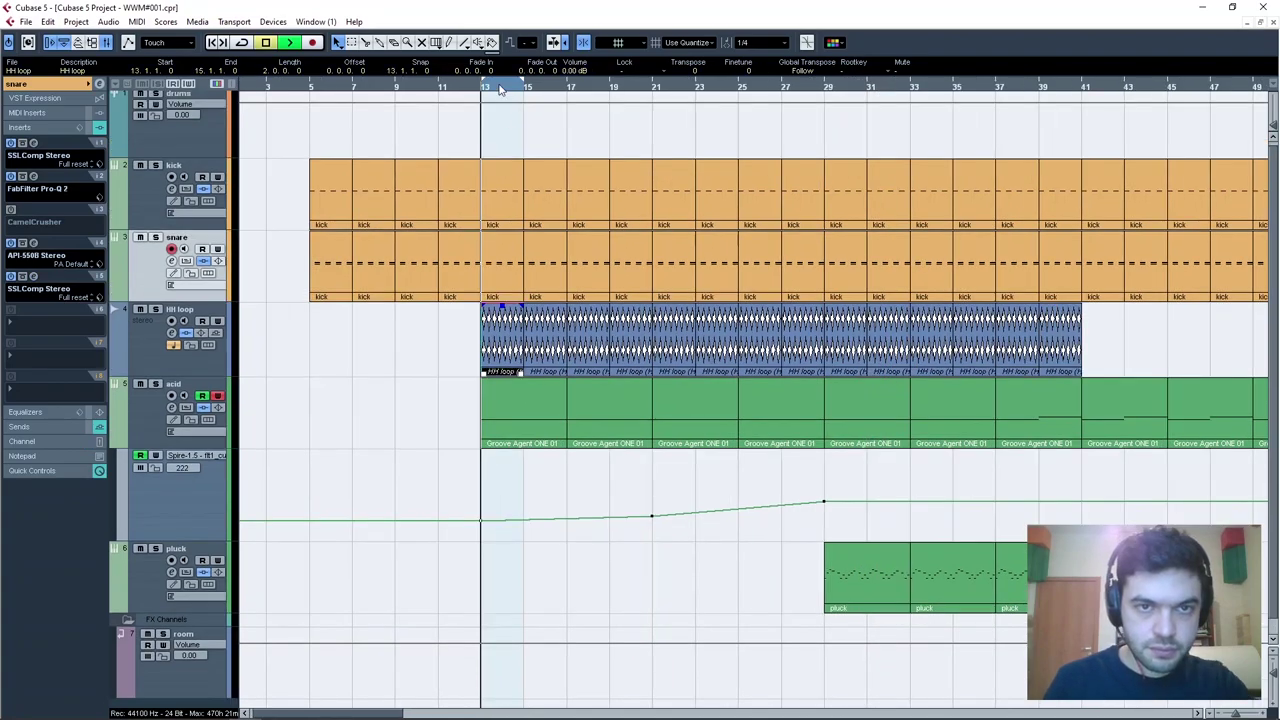
Shorten the first HH loop event at bar 13 to one beat and inspect its waveform in the Sample Editor.
{"action": "left_click_drag", "start_coordinate": [501, 89], "coordinate": [514, 137]}
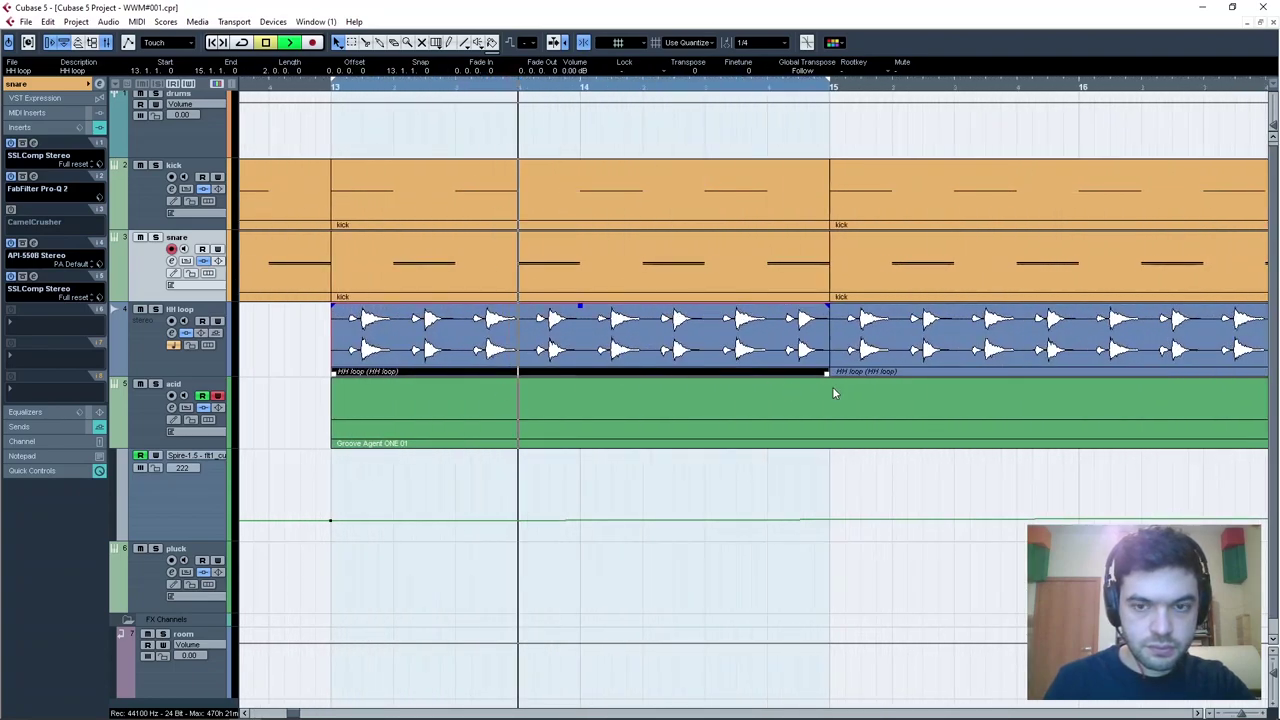
{"action": "left_click_drag", "start_coordinate": [826, 373], "coordinate": [414, 350]}
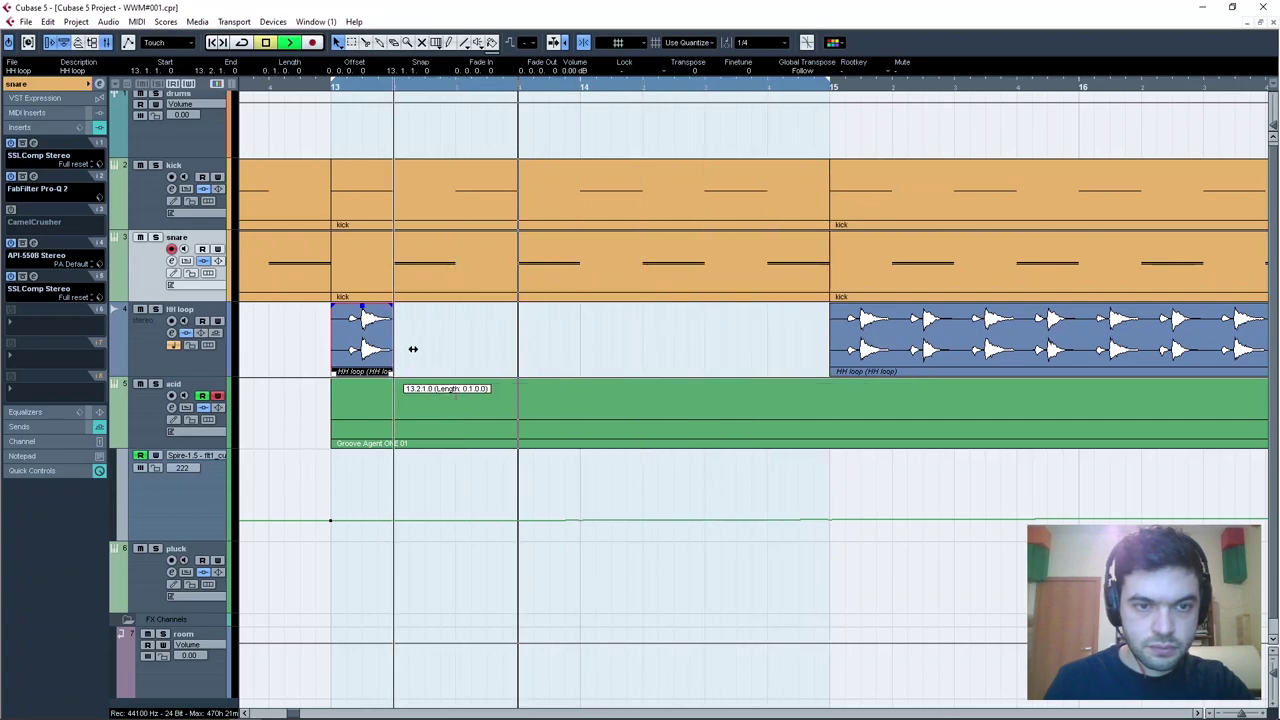
{"action": "double_click", "coordinate": [383, 317]}
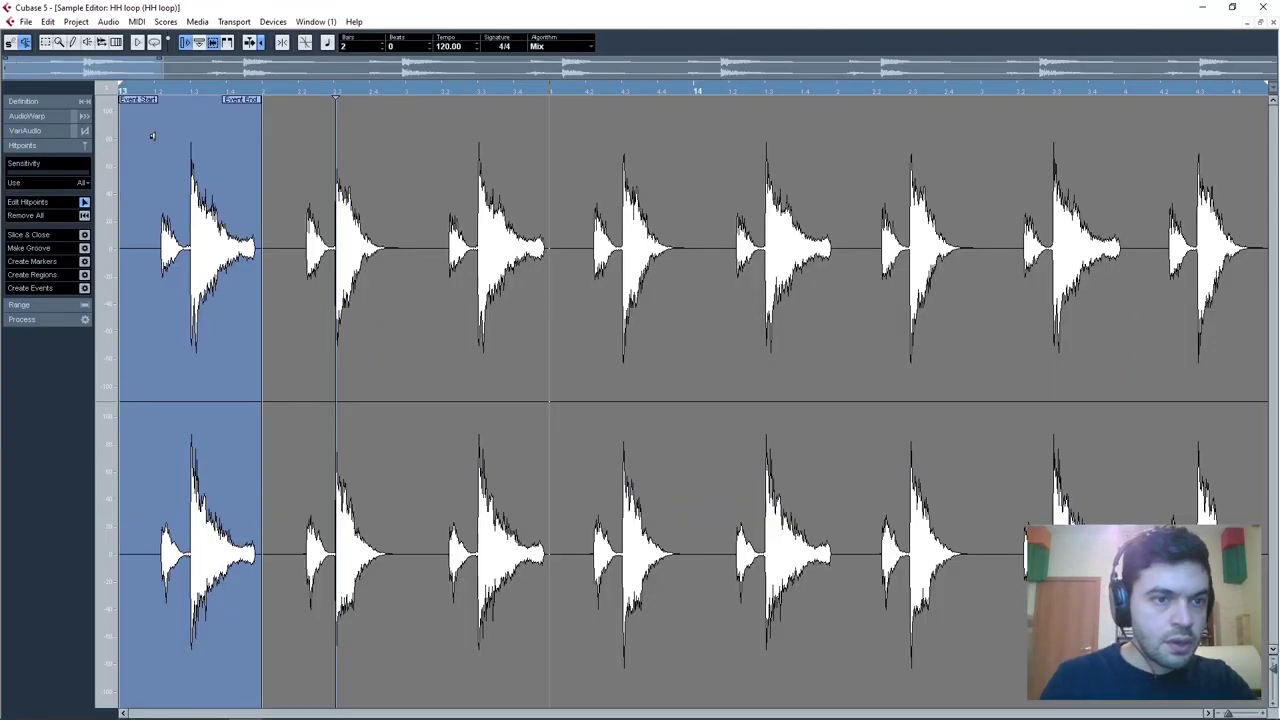
{"action": "left_click", "coordinate": [1273, 22]}
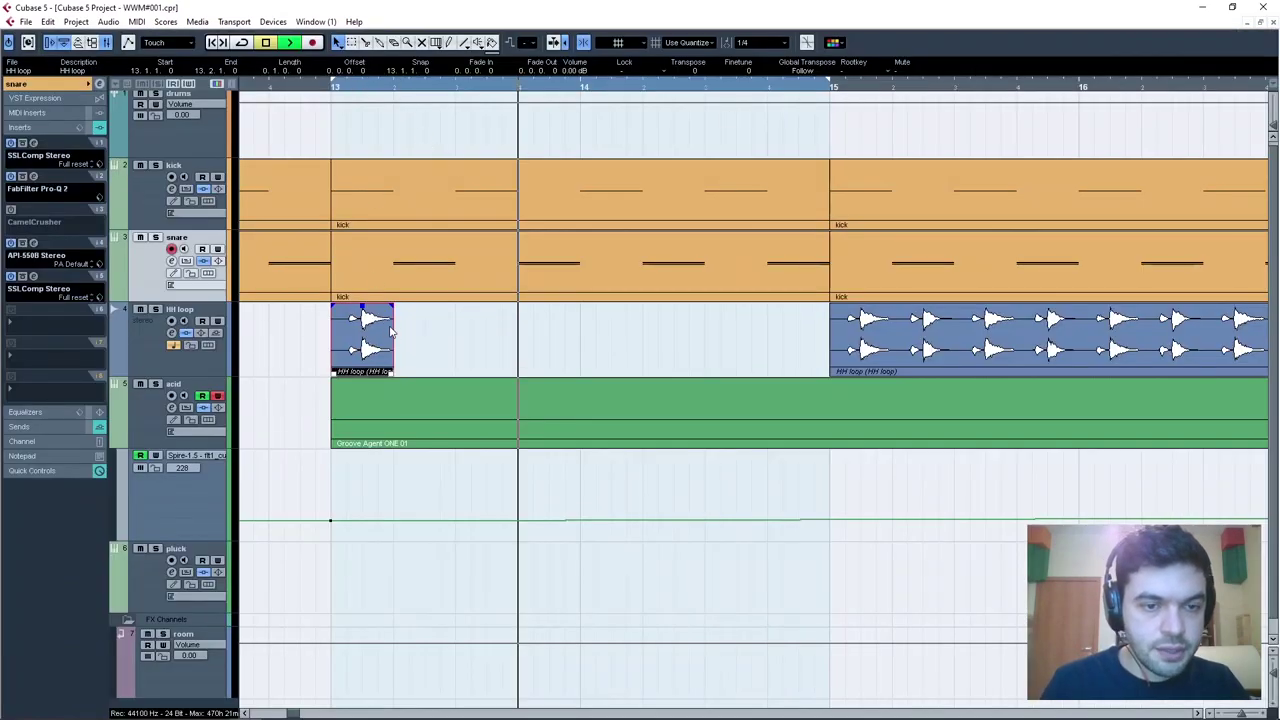
Trim the bar 13 HH loop event to a length of 0.0.3.18 and give it a fade-out with a steep initial drop.
{"action": "left_click_drag", "start_coordinate": [391, 373], "coordinate": [380, 373]}
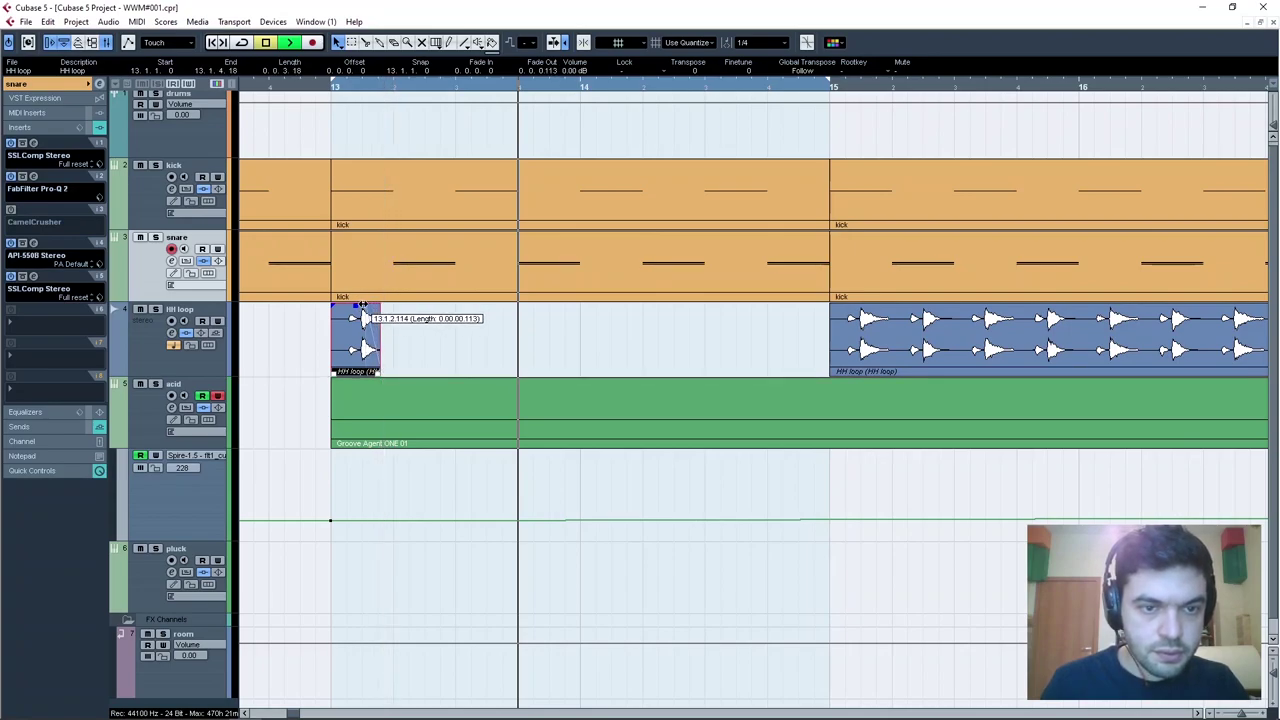
{"action": "double_click", "coordinate": [376, 320]}
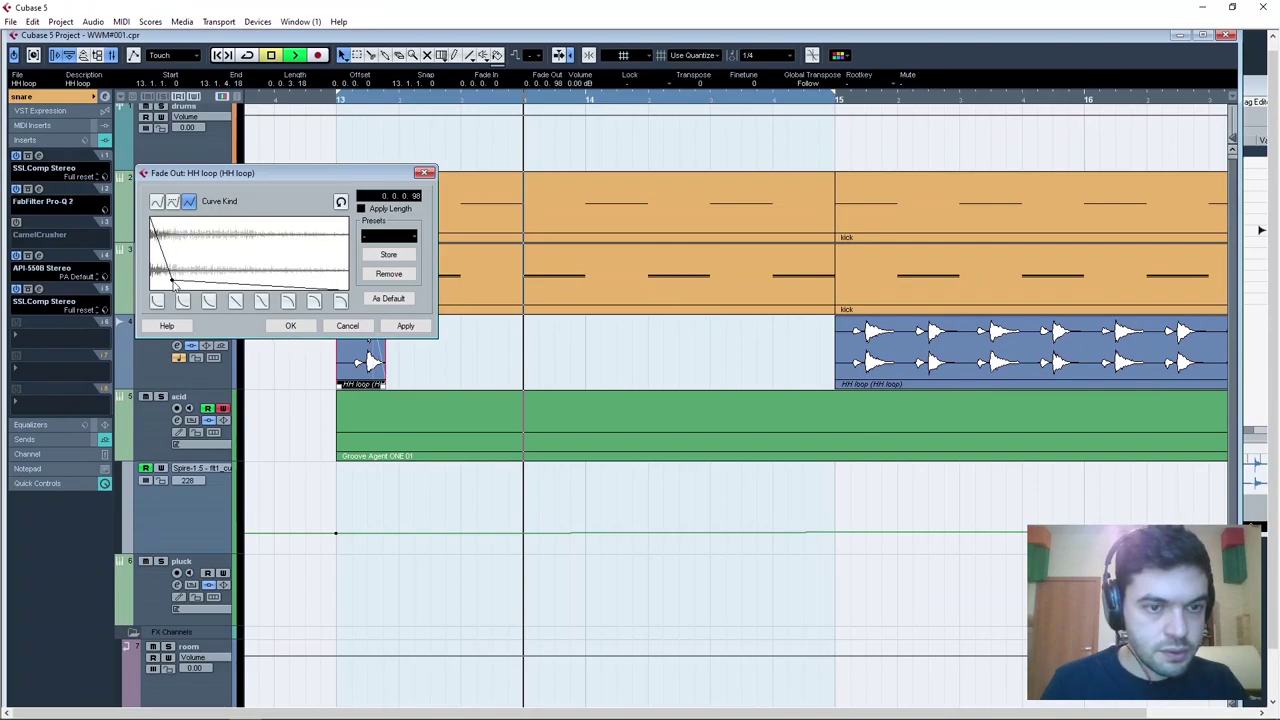
{"action": "left_click_drag", "start_coordinate": [343, 181], "coordinate": [741, 206]}
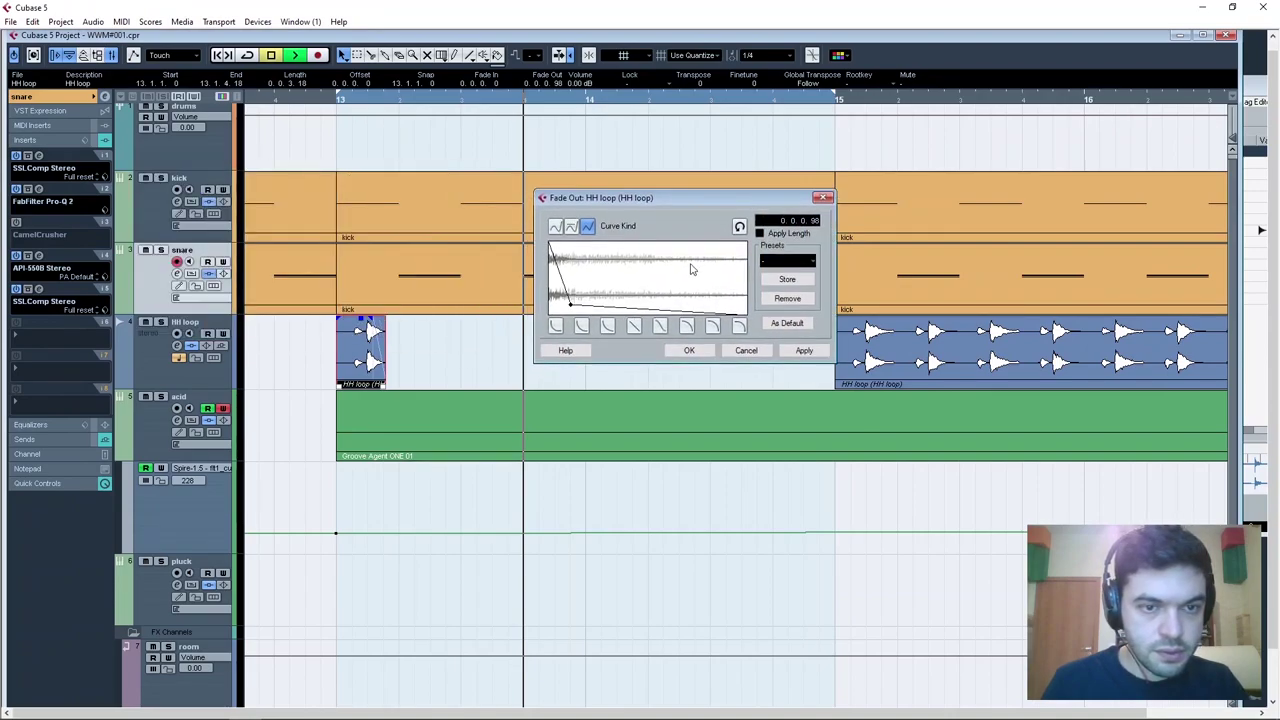
{"action": "left_click", "coordinate": [689, 351]}
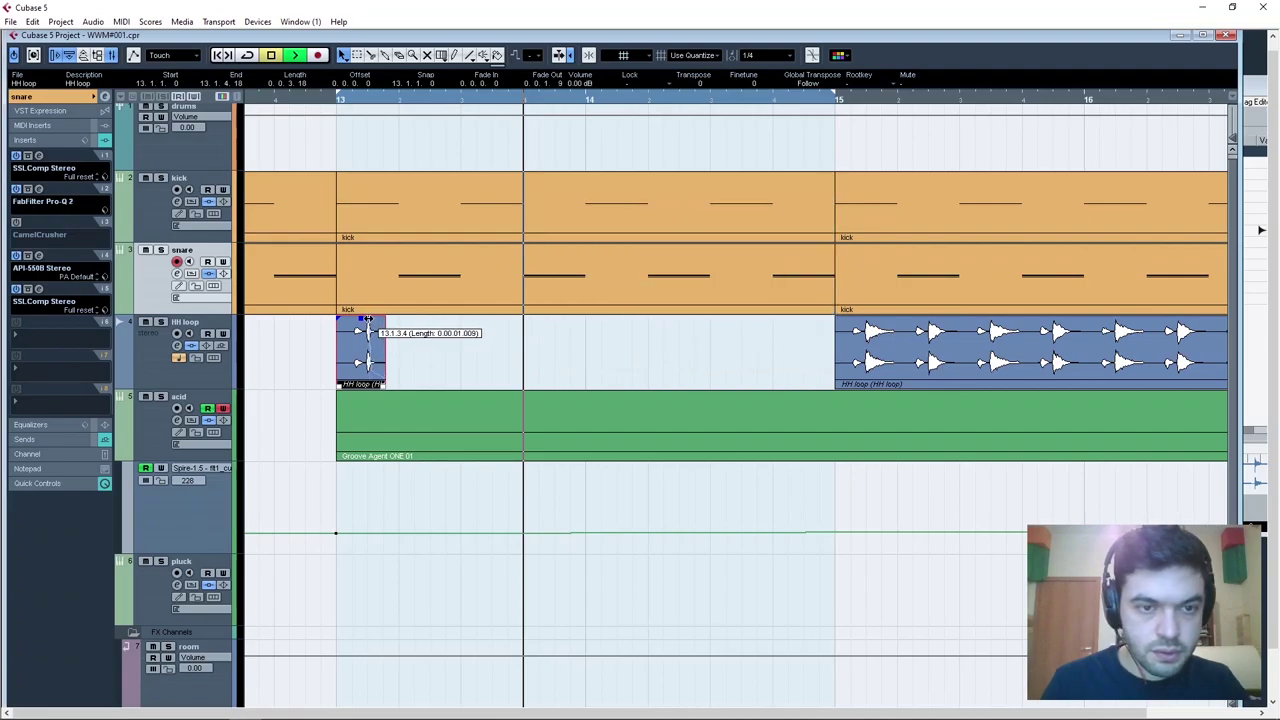
Audition the trimmed hi-hat event in the full mix from just before bar 13.
{"action": "left_click", "coordinate": [331, 100]}
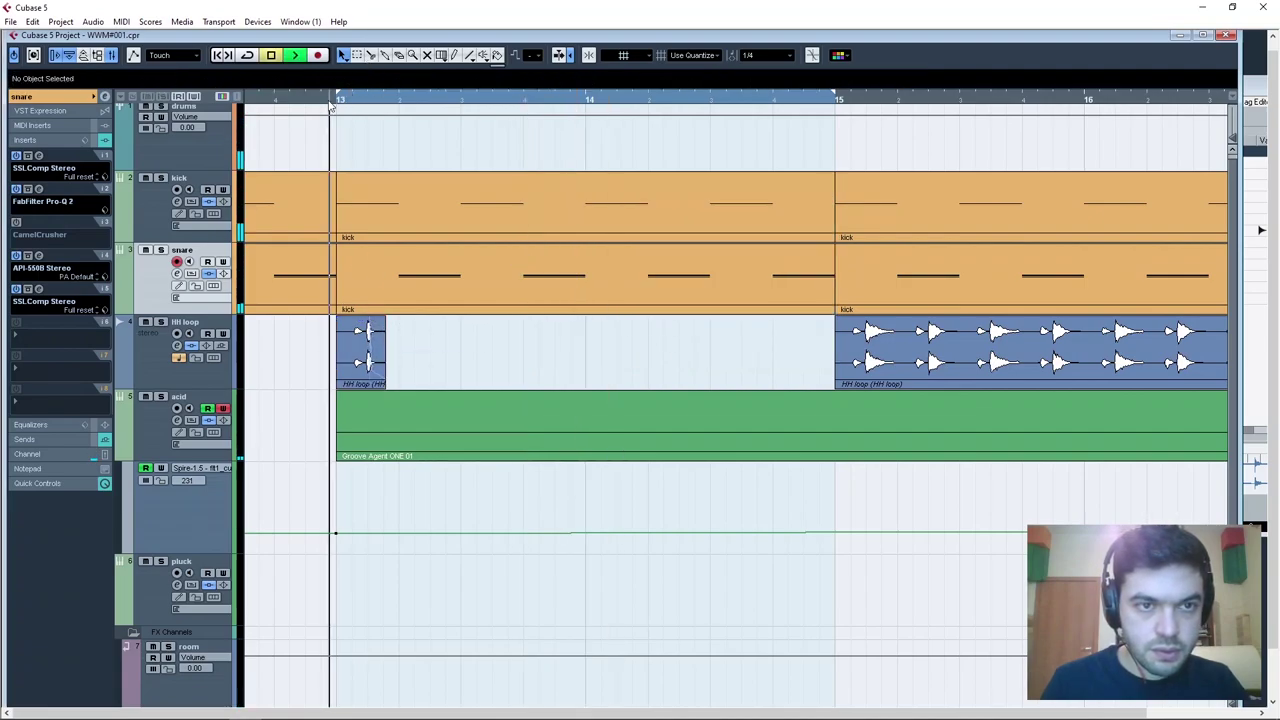
{"action": "left_click", "coordinate": [330, 100]}
{"action": "key", "text": "space"}
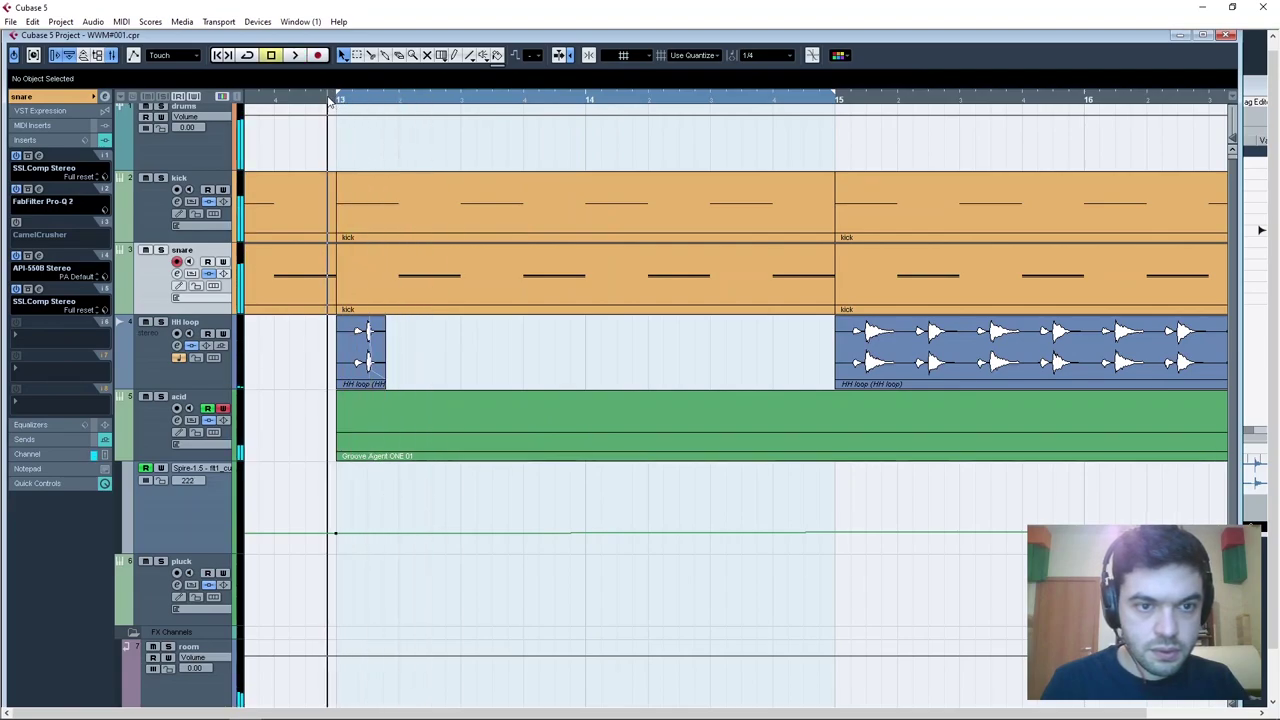
{"action": "key", "text": "space"}
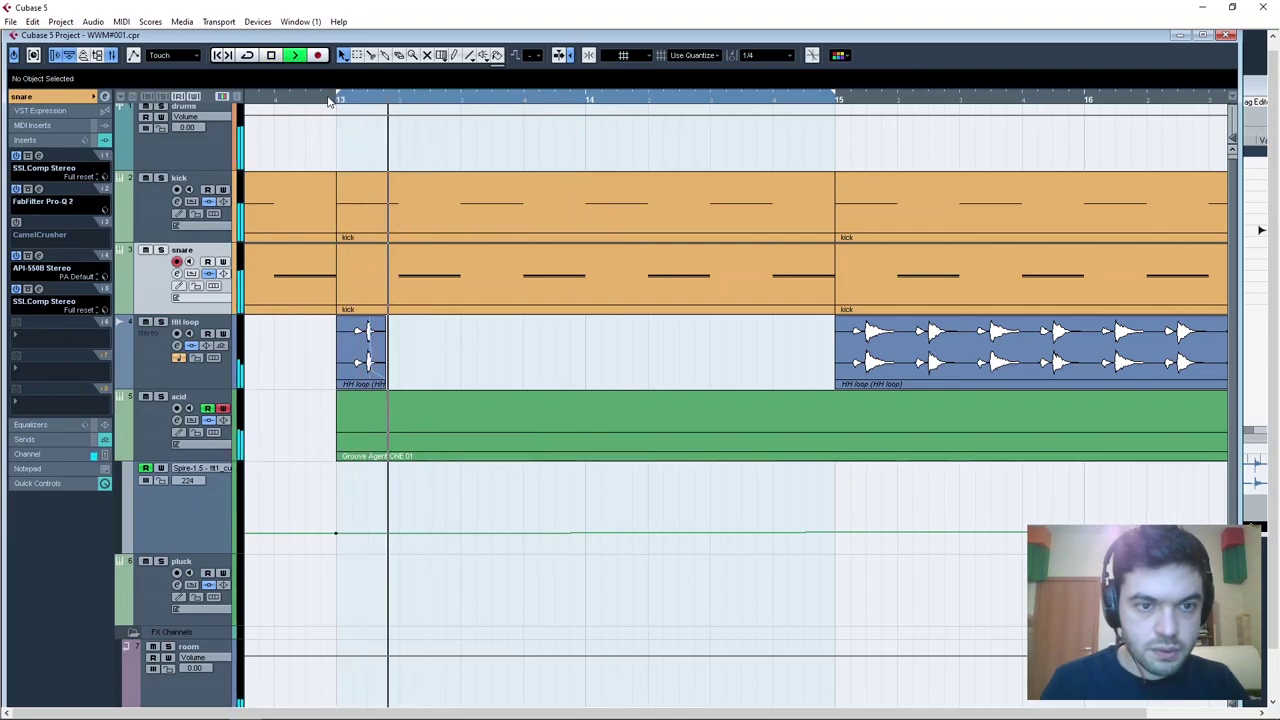
Copy the trimmed bar 13 hi-hat event onto beat 2, starting exactly at 13.2.1.0, and check its waveform in the Sample Editor.
{"action": "left_click", "coordinate": [366, 331]}
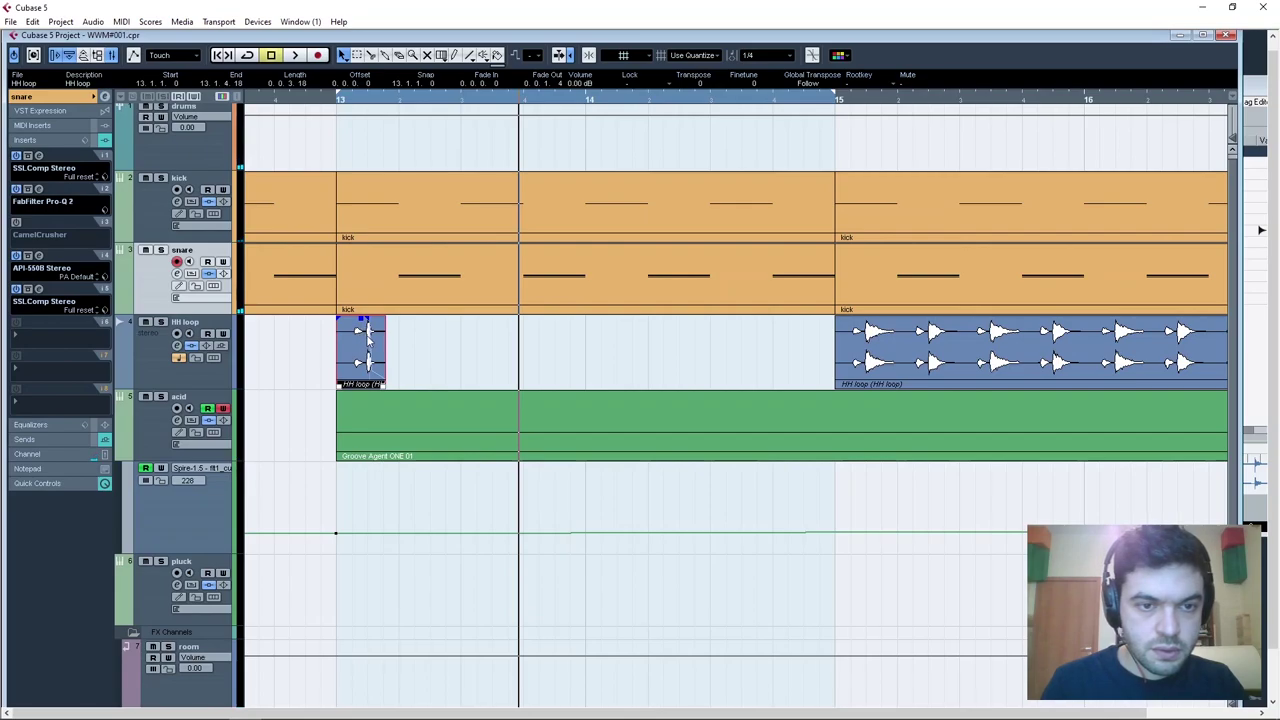
{"action": "left_click_drag", "start_coordinate": [358, 360], "coordinate": [420, 358]}
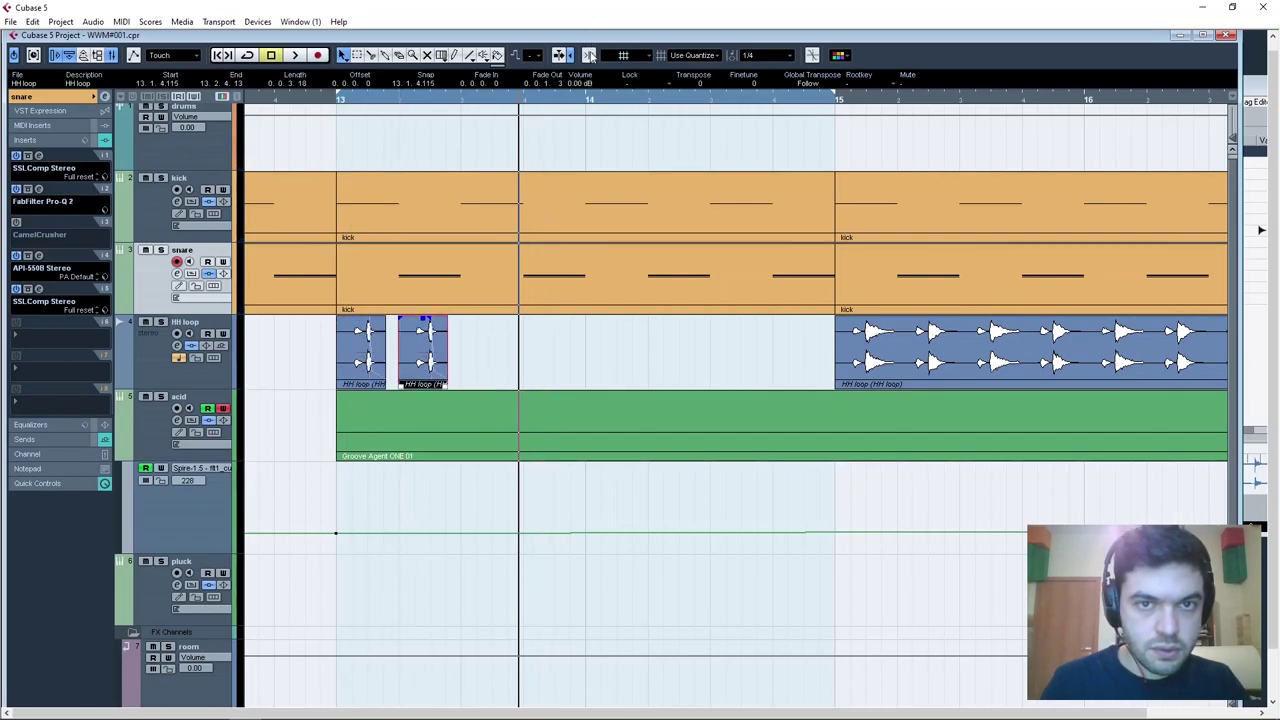
{"action": "double_click", "coordinate": [416, 342]}
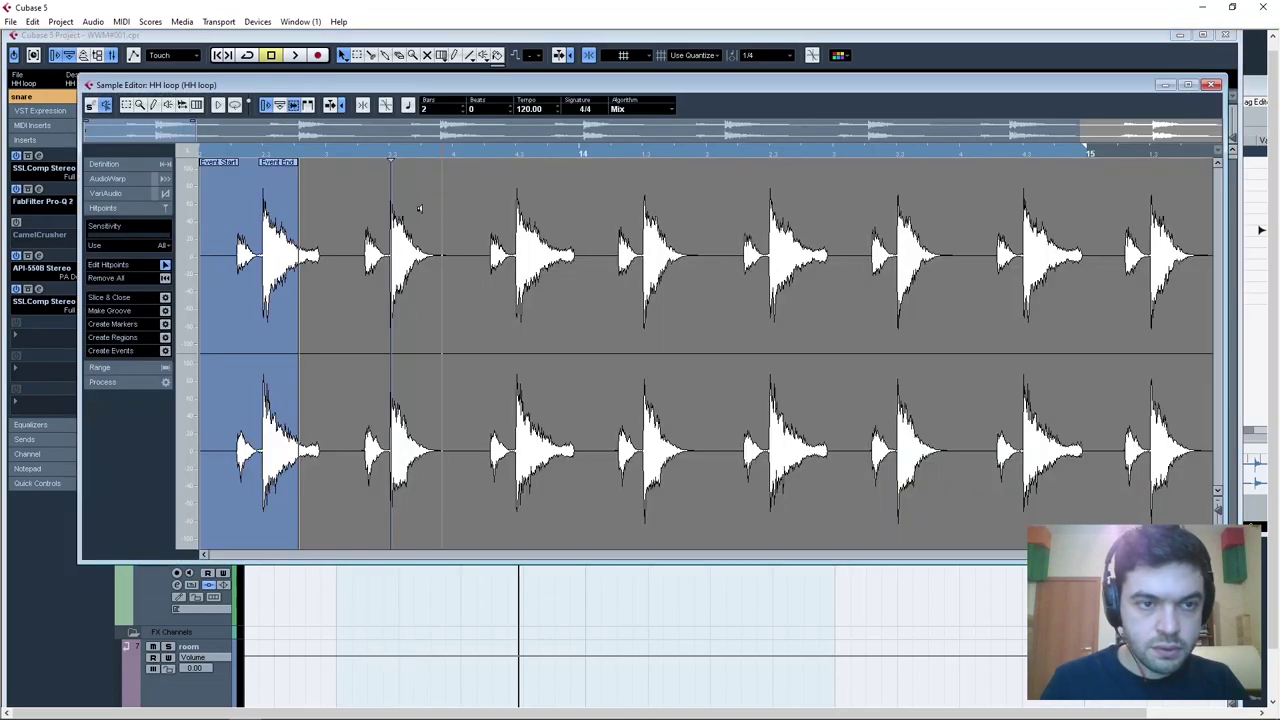
{"action": "left_click", "coordinate": [1210, 86]}
{"action": "left_click_drag", "start_coordinate": [400, 388], "coordinate": [427, 387]}
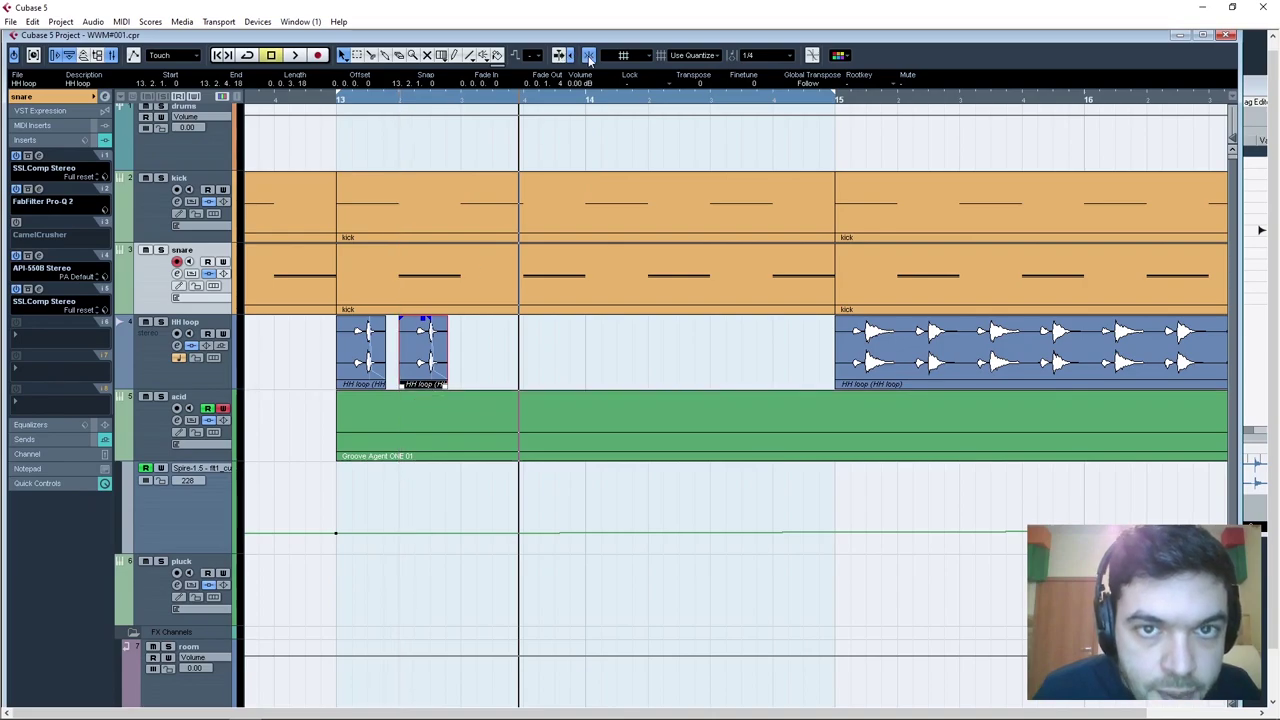
Trim the start of the beat 2 hi-hat copy to 13.2.2.97 without snapping, keeping only the main hit and its fade-out.
{"action": "left_click_drag", "start_coordinate": [405, 108], "coordinate": [418, 388]}
{"action": "scroll", "coordinate": [418, 350], "scroll_direction": "right", "scroll_amount": 4}
{"action": "scroll", "coordinate": [417, 350], "scroll_direction": "left", "scroll_amount": 4}
{"action": "scroll", "coordinate": [480, 325], "scroll_direction": "left", "scroll_amount": 2}
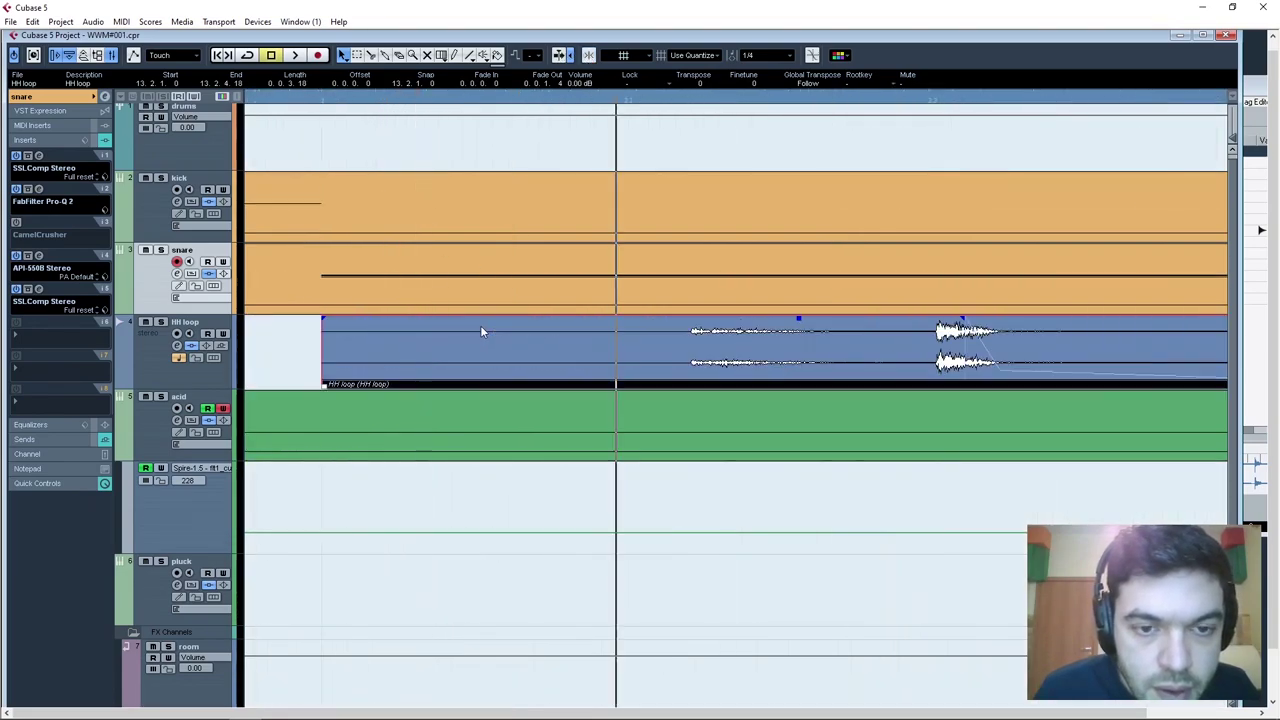
{"action": "scroll", "coordinate": [720, 337], "scroll_direction": "down", "scroll_amount": 4}
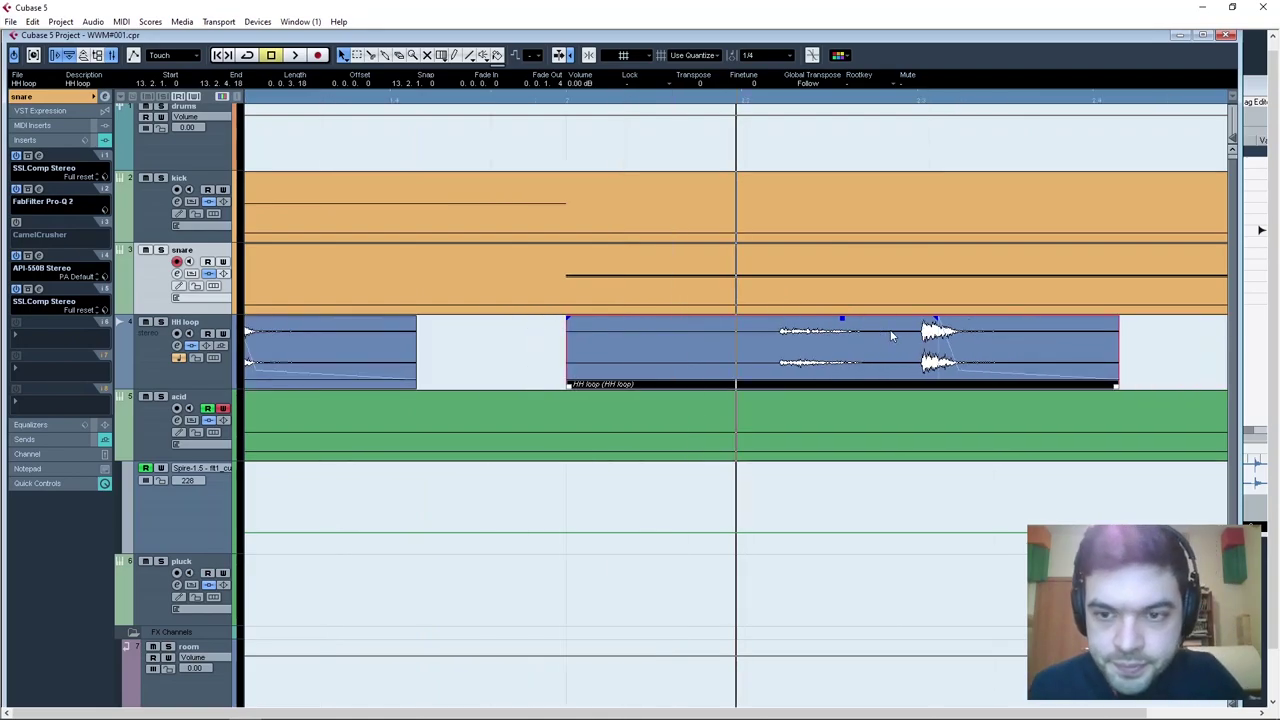
{"action": "left_click_drag", "start_coordinate": [825, 304], "coordinate": [768, 303]}
{"action": "left_click_drag", "start_coordinate": [563, 386], "coordinate": [783, 386]}
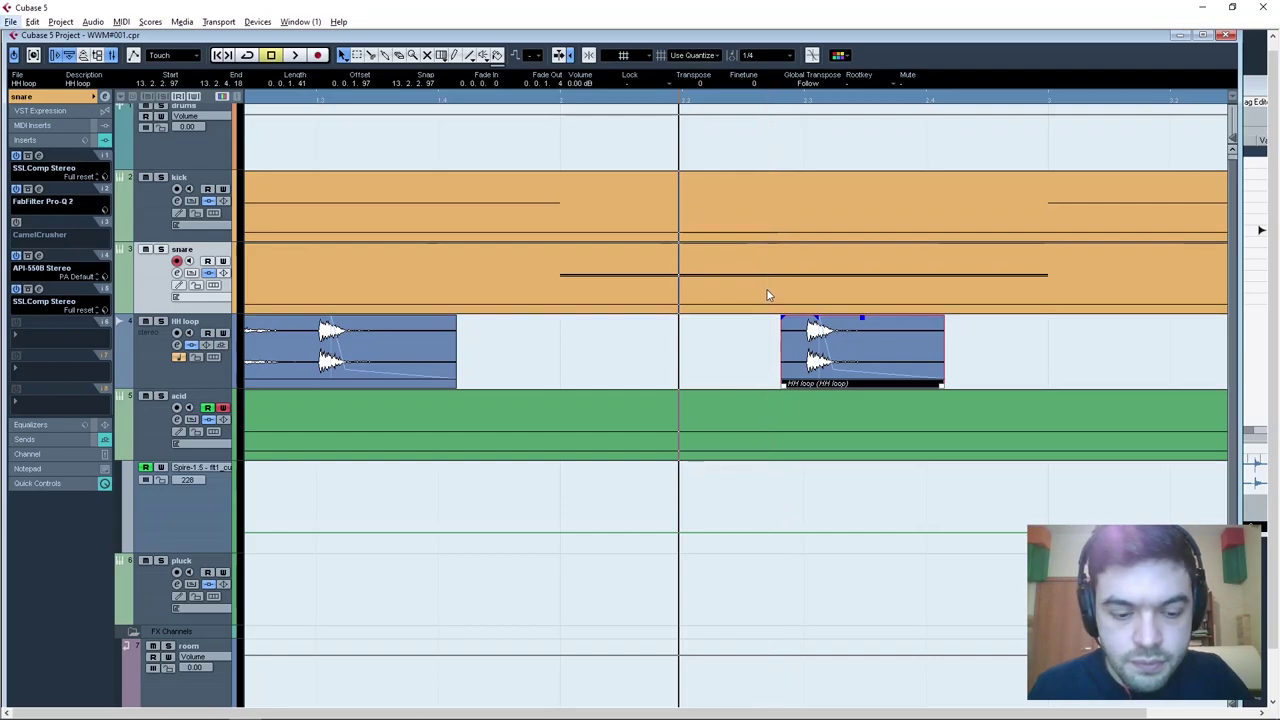
Copy the pair of hi-hat events from beats 1 and 2 of bar 13 to 13.3.1.0 with snap on.
{"action": "scroll", "coordinate": [766, 289], "scroll_direction": "down", "scroll_amount": 3}
{"action": "key", "text": "g"}
{"action": "key", "text": "g"}
{"action": "key", "text": "g"}
{"action": "key", "text": "g"}
{"action": "key", "text": "g"}
{"action": "left_click_drag", "start_coordinate": [634, 368], "coordinate": [821, 333]}
{"action": "key", "text": "ctrl+d"}
Audition the four-event hi-hat pattern in the full mix from just before bar 13.
{"action": "left_click", "coordinate": [622, 99]}
{"action": "key", "text": "space"}
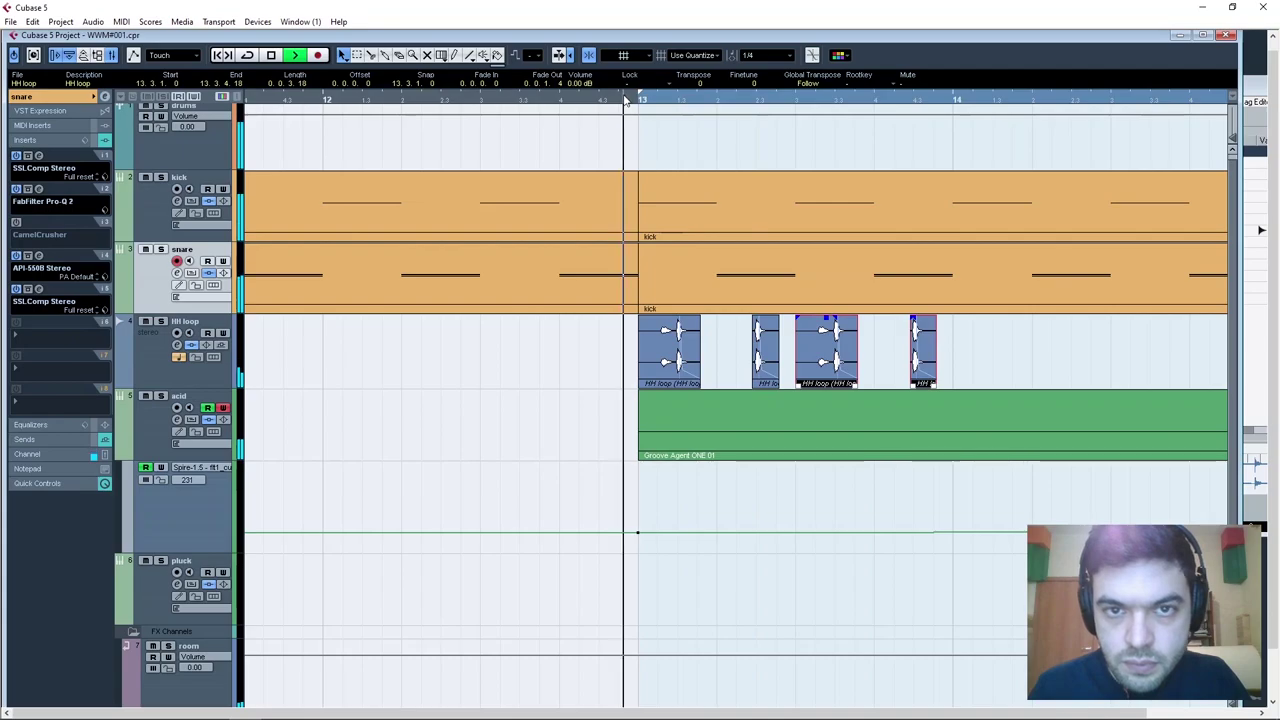
{"action": "key", "text": "space"}
Delete all the remaining HH loop events from bar 15 onward.
{"action": "key", "text": "g"}
{"action": "key", "text": "g"}
{"action": "key", "text": "g"}
{"action": "key", "text": "g"}
{"action": "key", "text": "g"}
{"action": "key", "text": "g"}
{"action": "key", "text": "g"}
{"action": "key", "text": "g"}
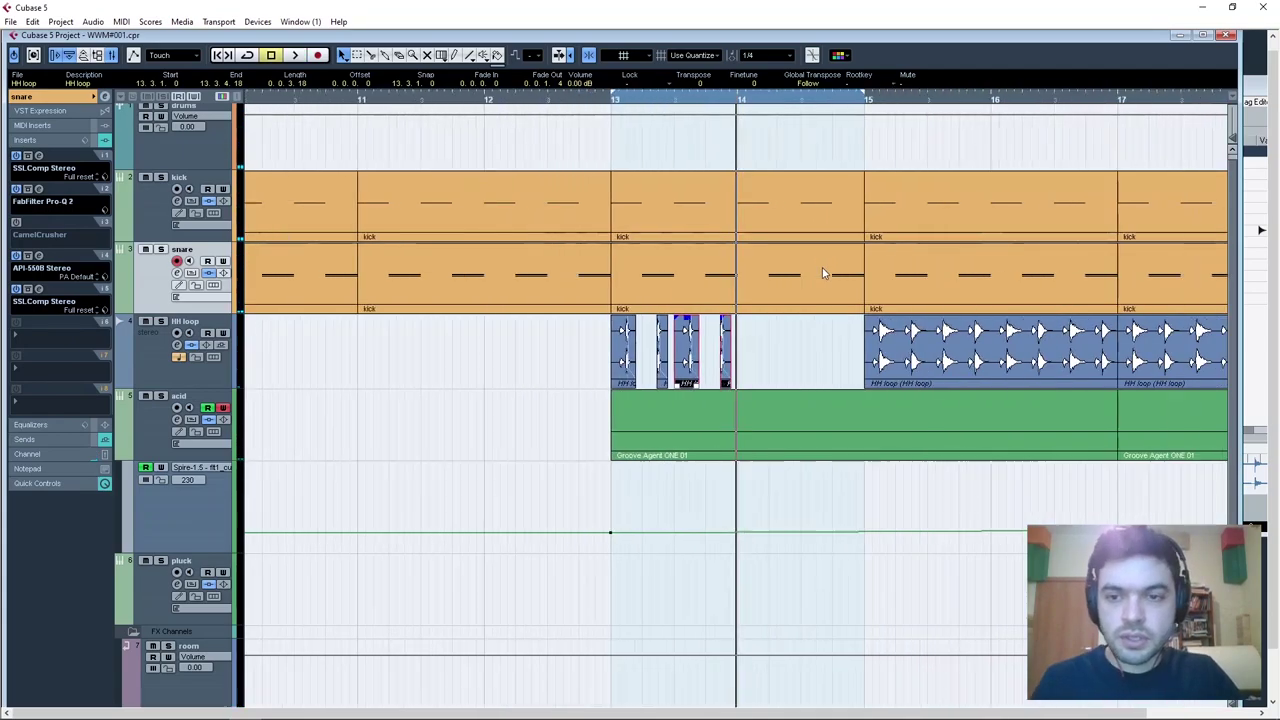
{"action": "scroll", "coordinate": [920, 317], "scroll_direction": "left", "scroll_amount": 5}
{"action": "scroll", "coordinate": [920, 320], "scroll_direction": "right", "scroll_amount": 10}
{"action": "key", "text": "g"}
{"action": "key", "text": "g"}
{"action": "key", "text": "g"}
{"action": "key", "text": "g"}
{"action": "key", "text": "g"}
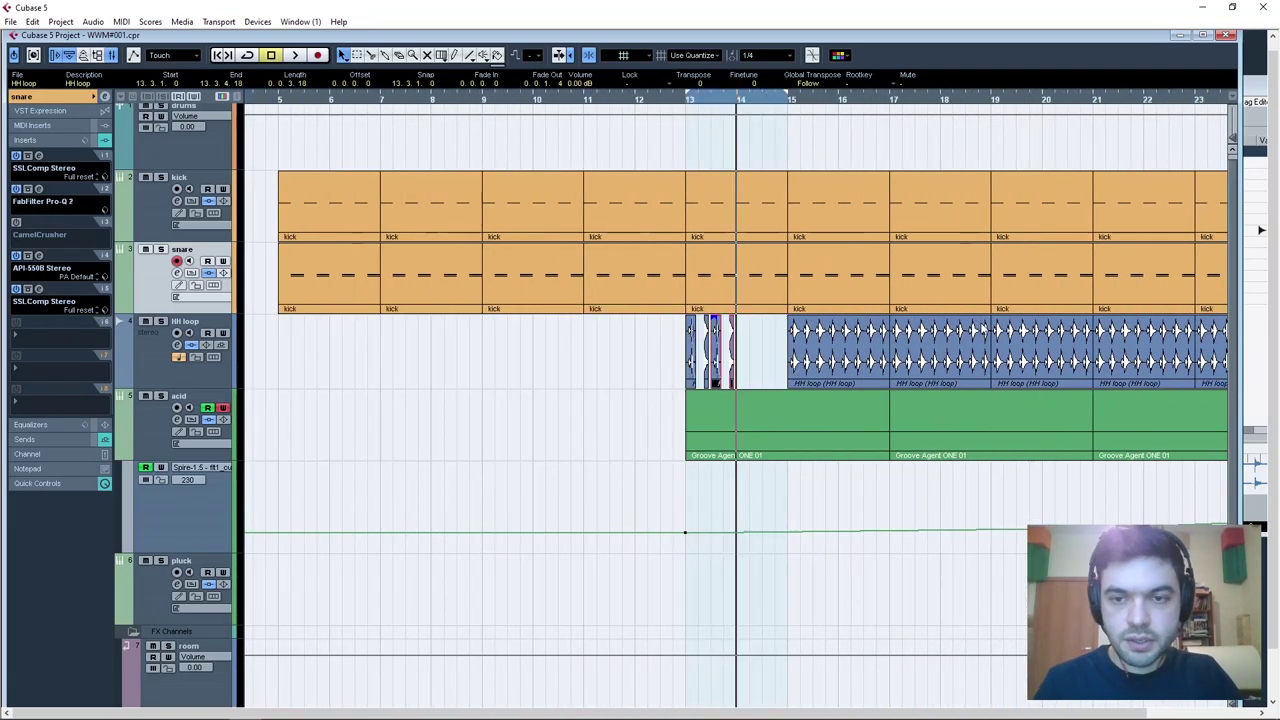
{"action": "left_click", "coordinate": [957, 340]}
{"action": "left_click", "coordinate": [508, 352]}
{"action": "key", "text": "Delete"}
Copy the four hi-hat events of bar 13 to the start of bar 14.
{"action": "key", "text": "h"}
{"action": "key", "text": "h"}
{"action": "key", "text": "h"}
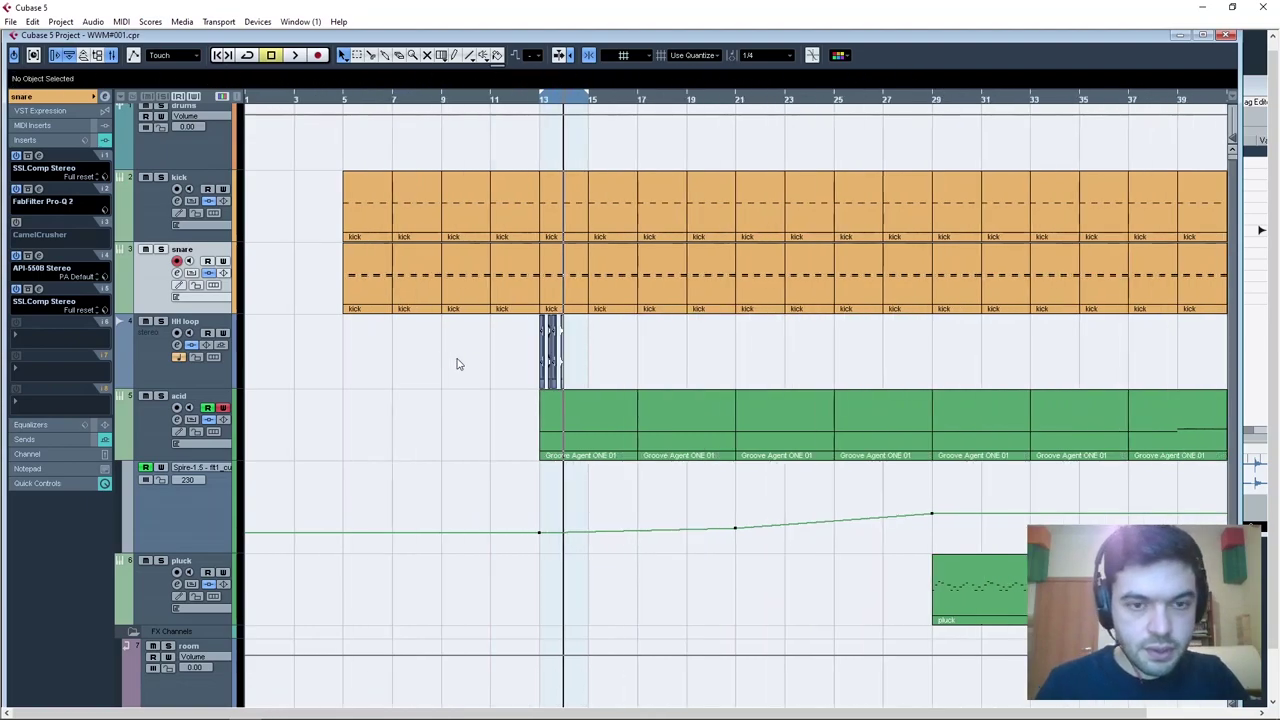
{"action": "left_click", "coordinate": [733, 352]}
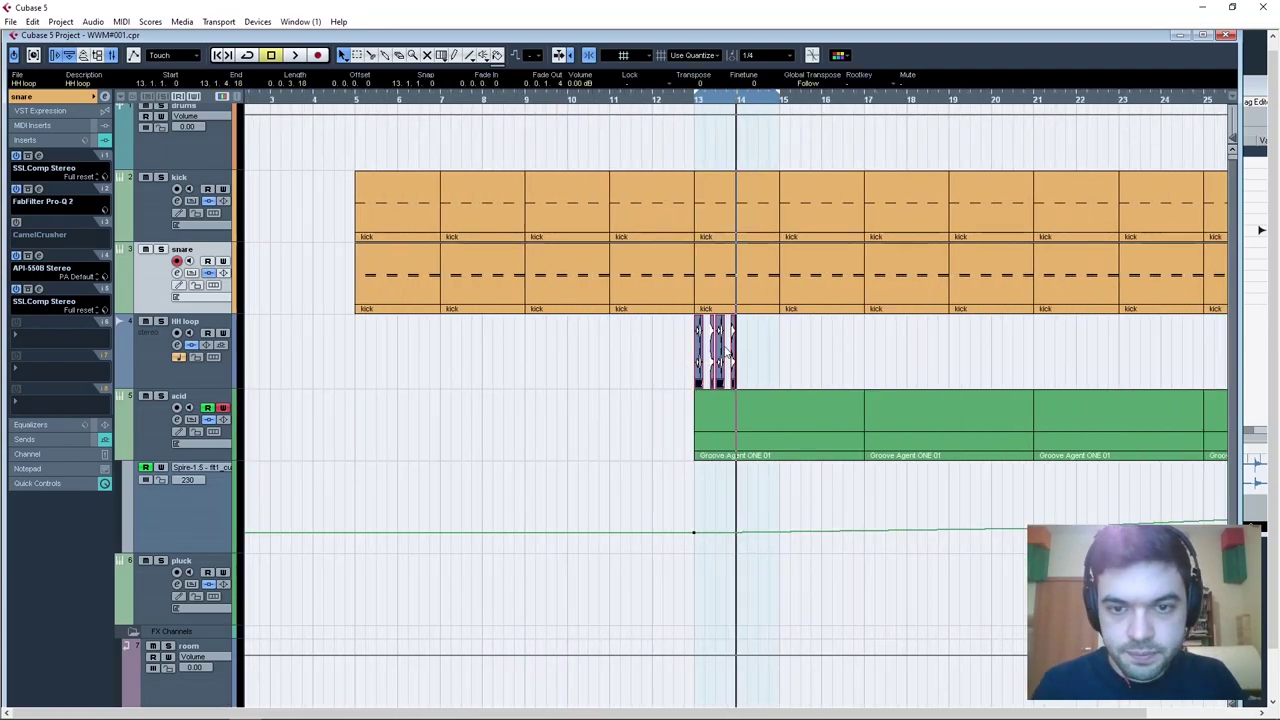
{"action": "left_click_drag", "start_coordinate": [706, 352], "coordinate": [783, 350]}
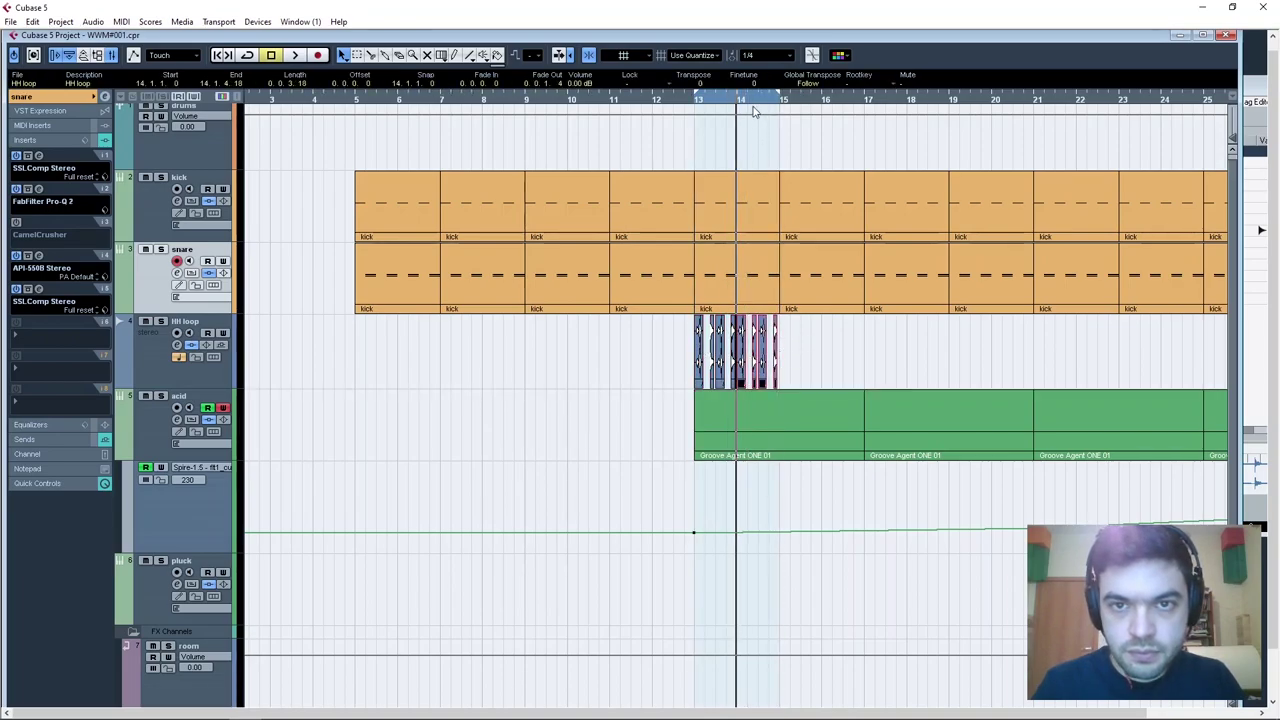
Try bouncing the four selected bar 14 hi-hat events into one replacement event, and undo the bounce.
{"action": "left_click", "coordinate": [92, 22]}
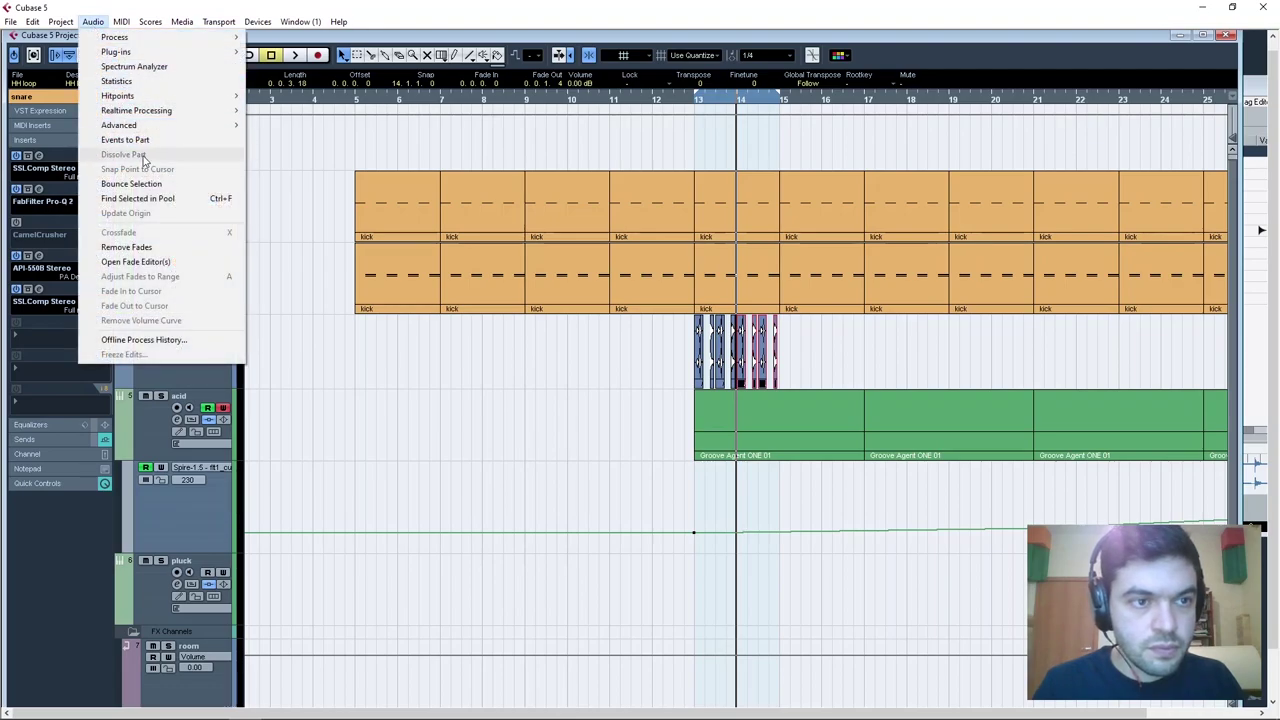
{"action": "left_click", "coordinate": [131, 184]}
{"action": "left_click", "coordinate": [613, 412]}
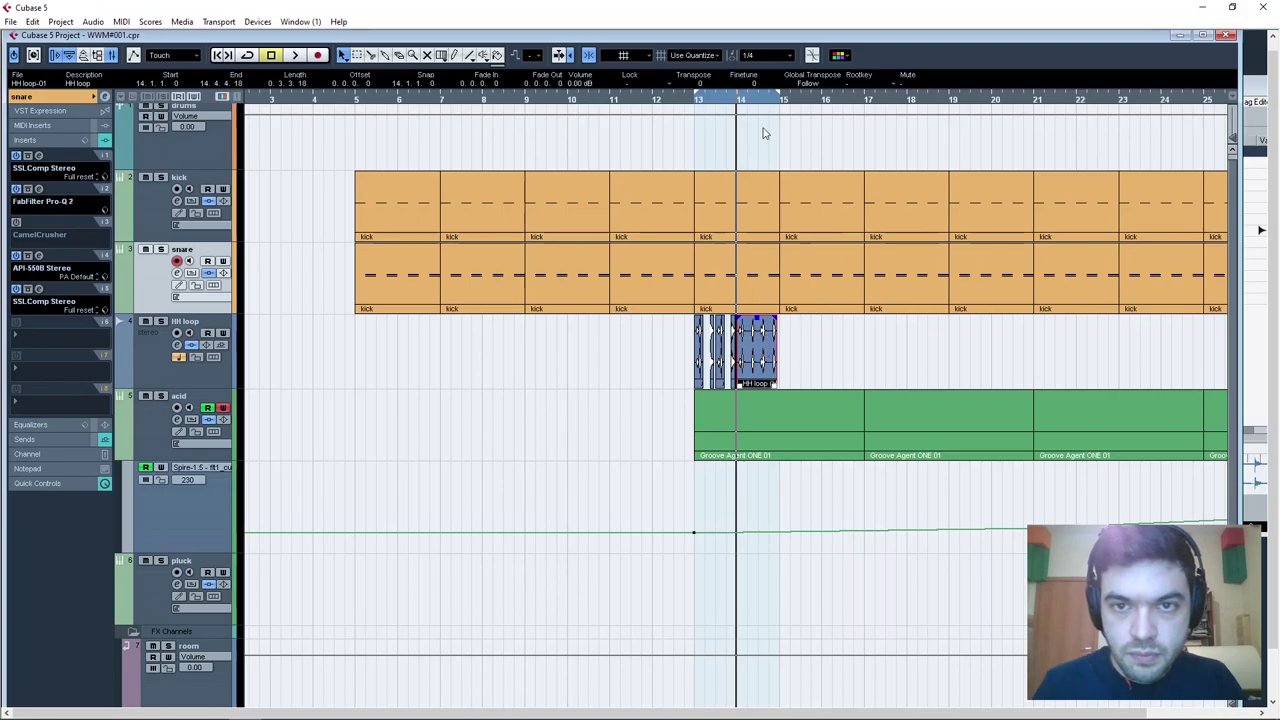
{"action": "key", "text": "h"}
{"action": "key", "text": "h"}
{"action": "key", "text": "h"}
{"action": "key", "text": "h"}
{"action": "key", "text": "h"}
{"action": "key", "text": "h"}
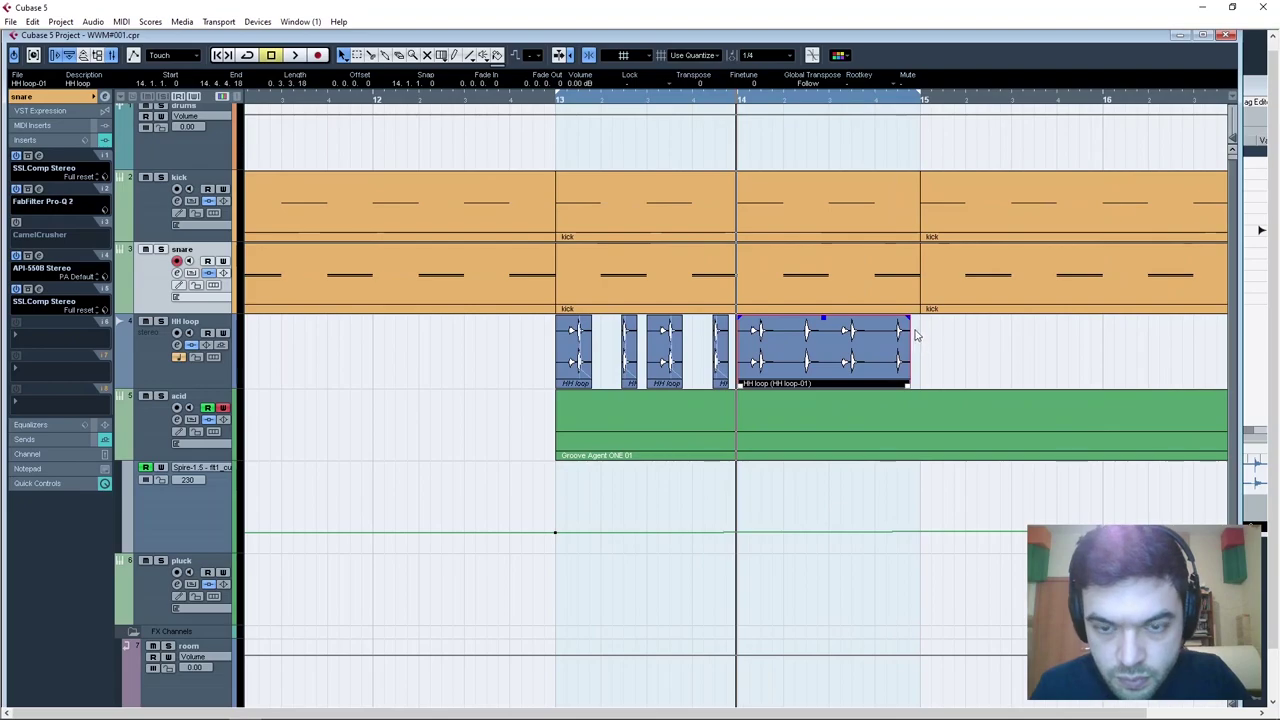
{"action": "key", "text": "ctrl+z"}
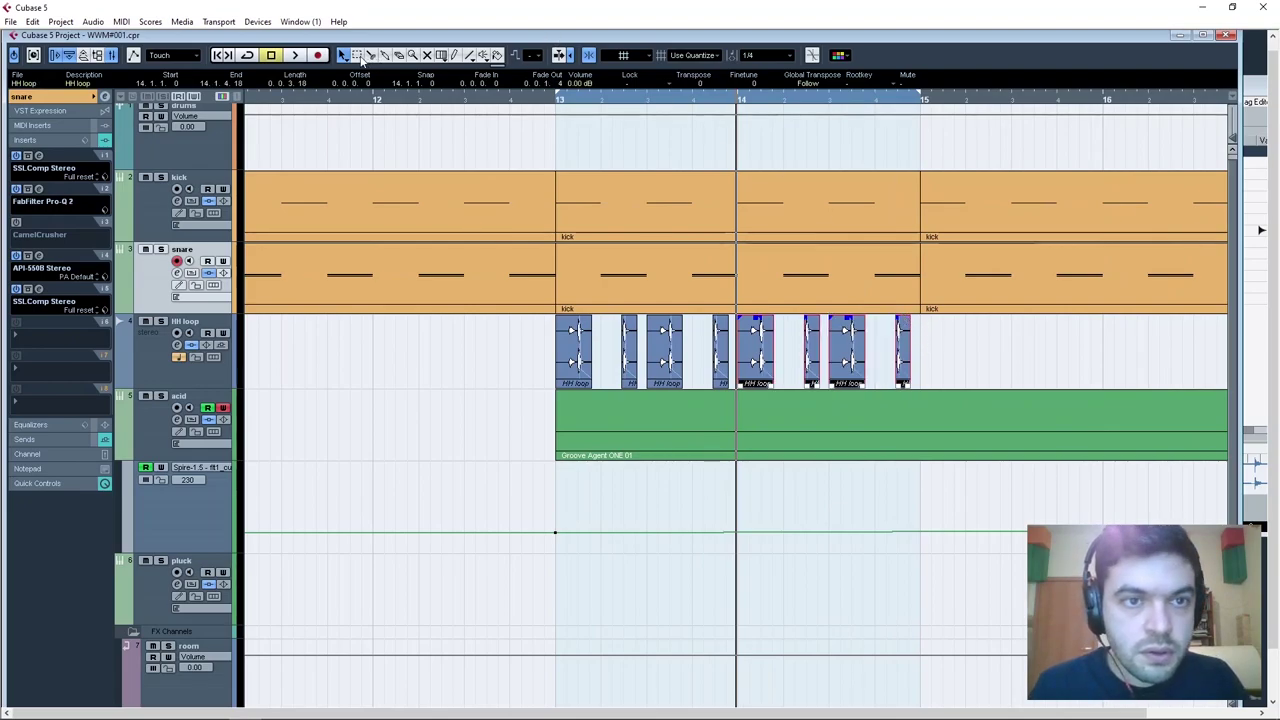
Select the full range from 13.1.1.0 to 14.1.1.0 on the HH loop track and bounce it, replacing the original events.
{"action": "left_click", "coordinate": [695, 320]}
{"action": "left_click_drag", "start_coordinate": [560, 371], "coordinate": [733, 371]}
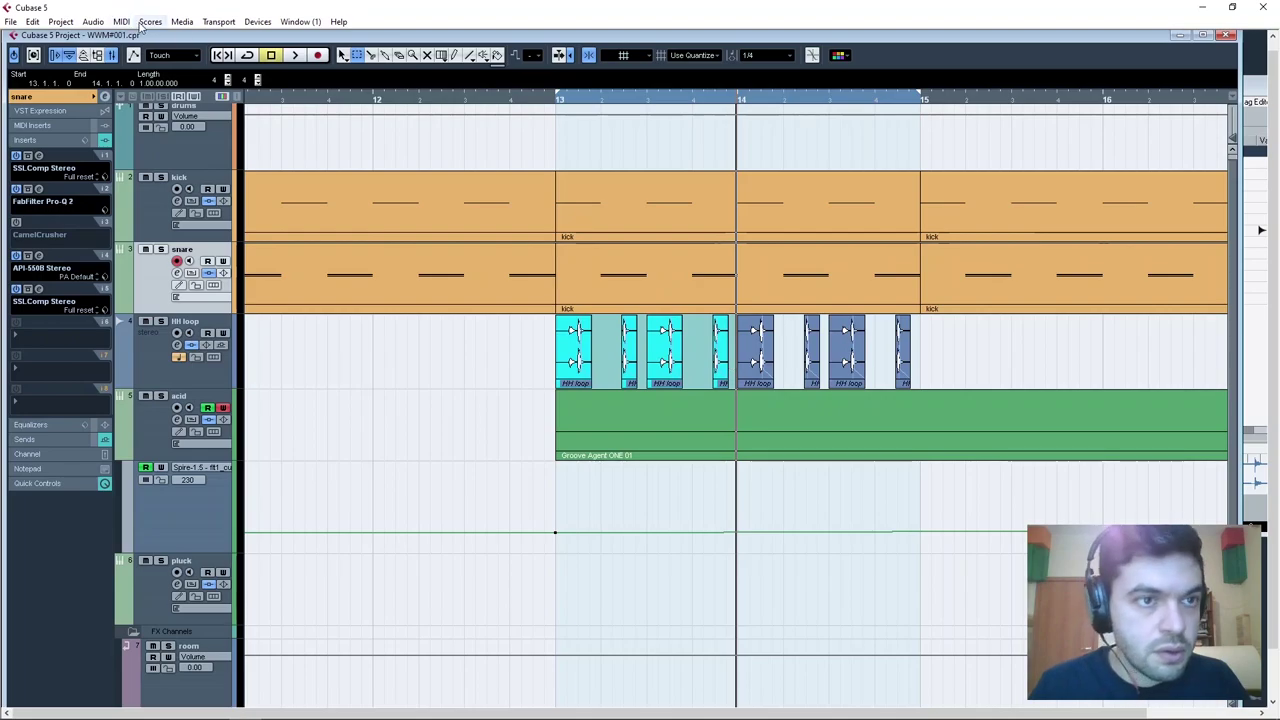
{"action": "left_click", "coordinate": [92, 21]}
{"action": "left_click", "coordinate": [140, 181]}
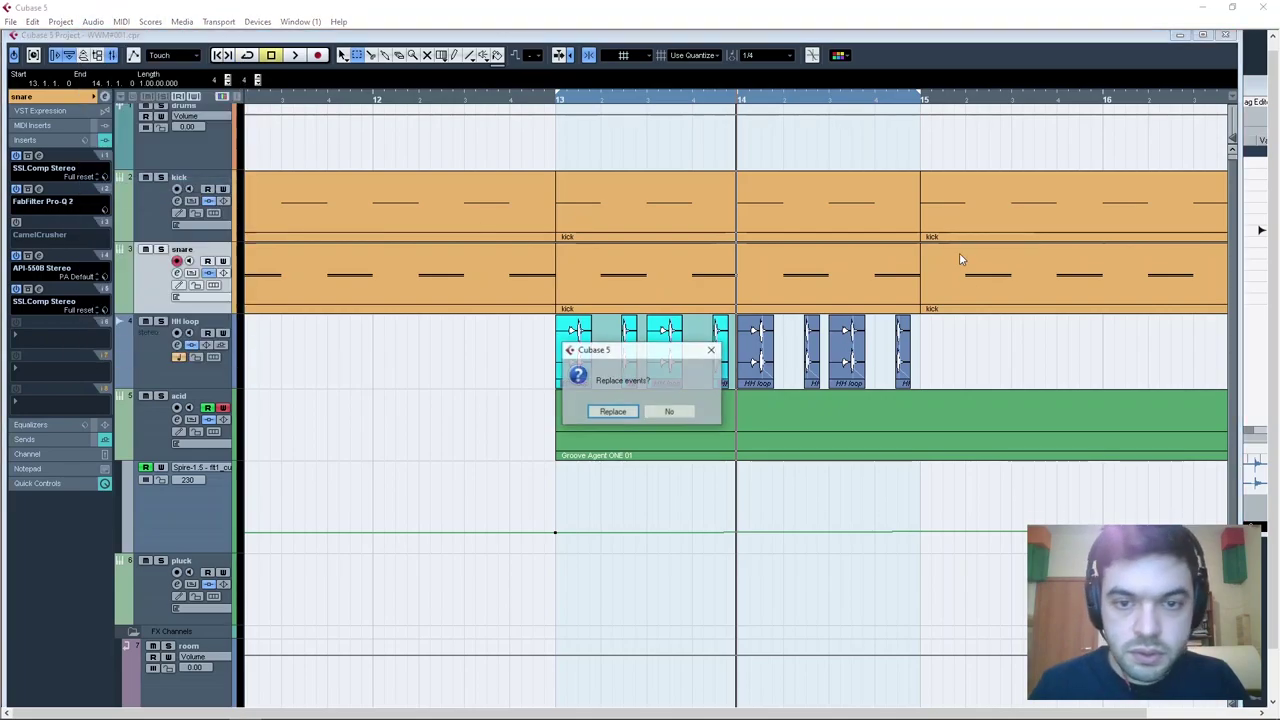
{"action": "key", "text": "Return"}
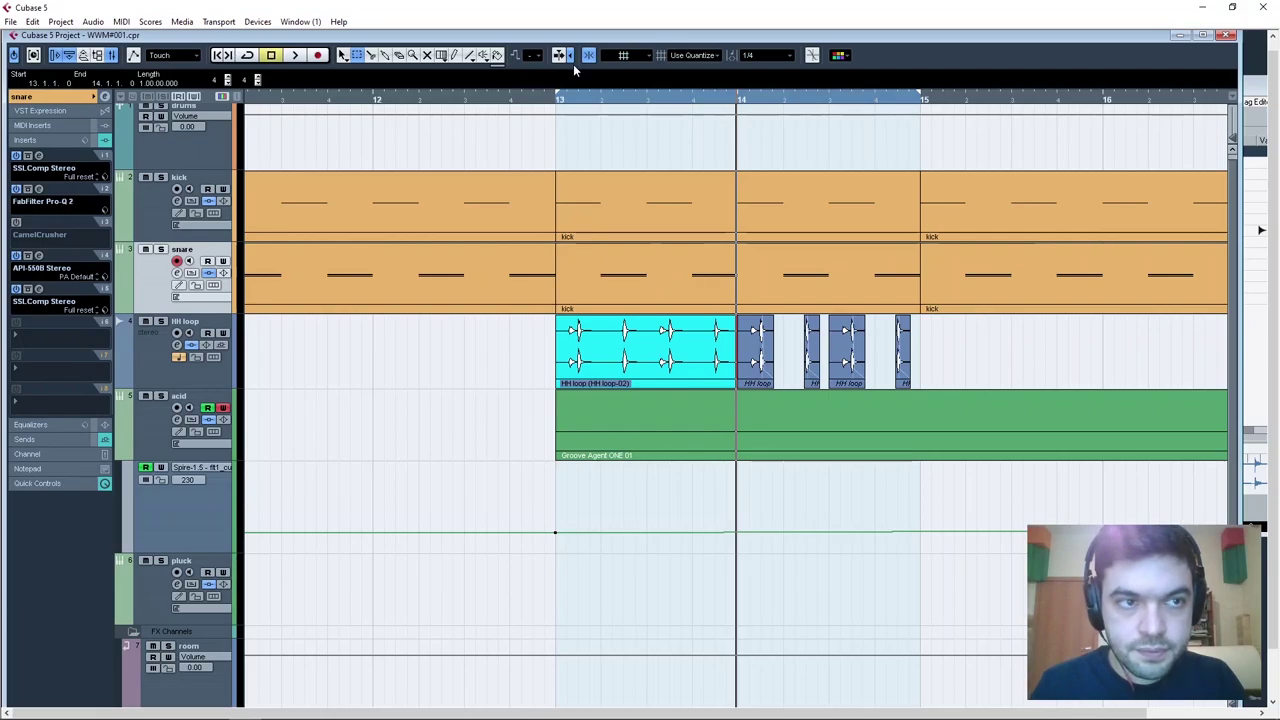
Delete the chopped HH loop fragments in bar 14, keeping the full one-bar event at bar 13.
{"action": "key", "text": "1"}
{"action": "left_click_drag", "start_coordinate": [967, 366], "coordinate": [766, 339]}
{"action": "key", "text": "Delete"}
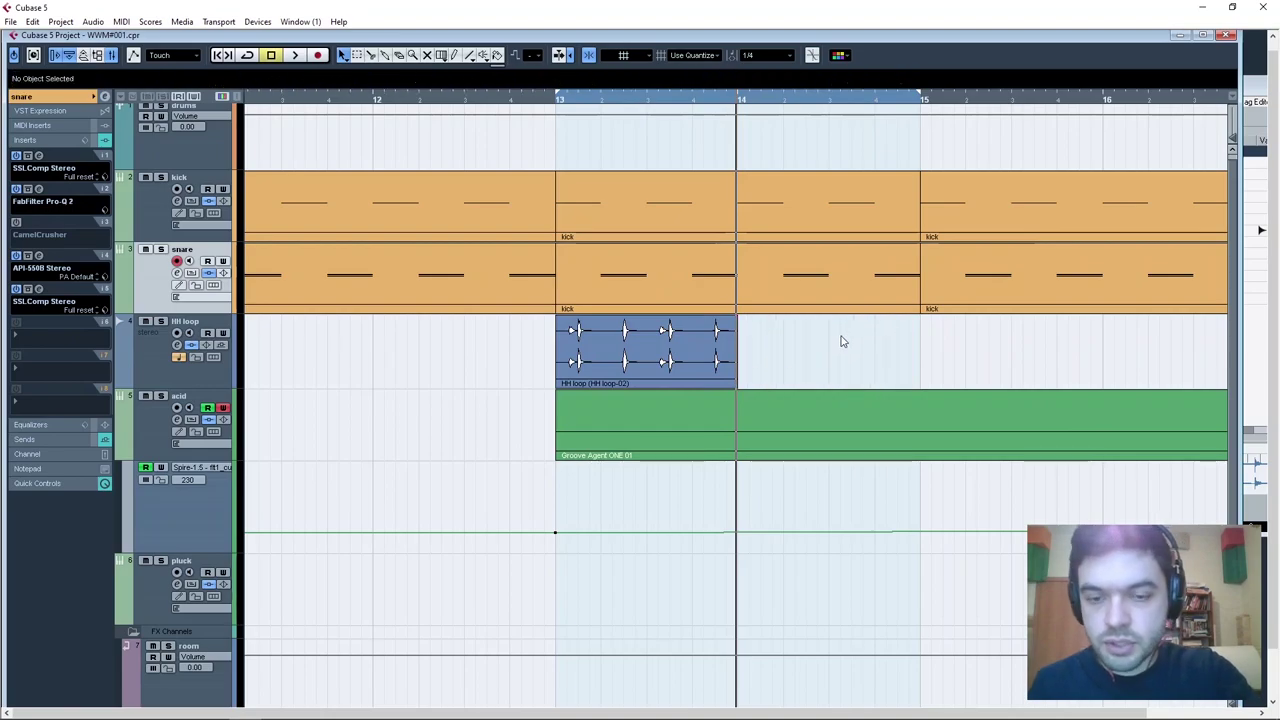
Copy the one-bar HH loop event from bar 13 to bar 14 and play the section from bar 13.
{"action": "left_click", "coordinate": [733, 345]}
{"action": "left_click_drag", "start_coordinate": [673, 101], "coordinate": [645, 112]}
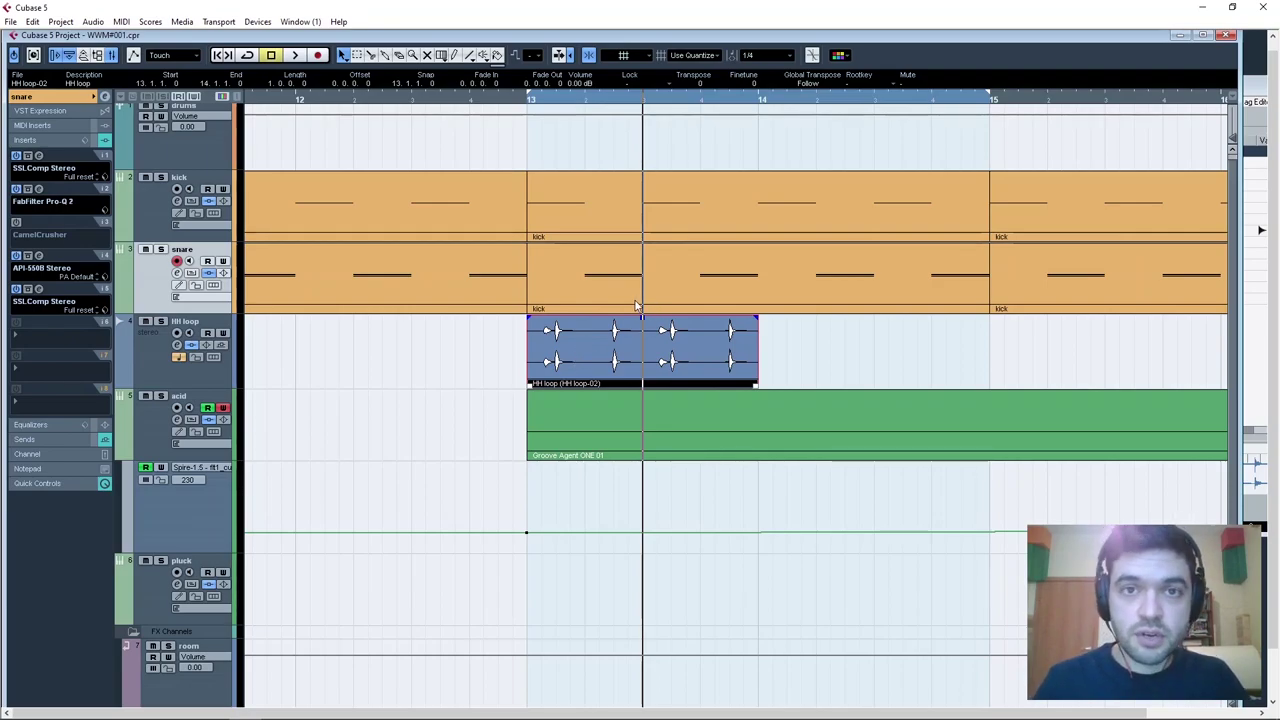
{"action": "left_click_drag", "start_coordinate": [575, 360], "coordinate": [832, 368]}
{"action": "left_click_drag", "start_coordinate": [512, 99], "coordinate": [528, 119]}
{"action": "key", "text": "space"}
Duplicate the two HH loop events repeatedly until the loop runs continuously from bar 13 to bar 33.
{"action": "key", "text": "g"}
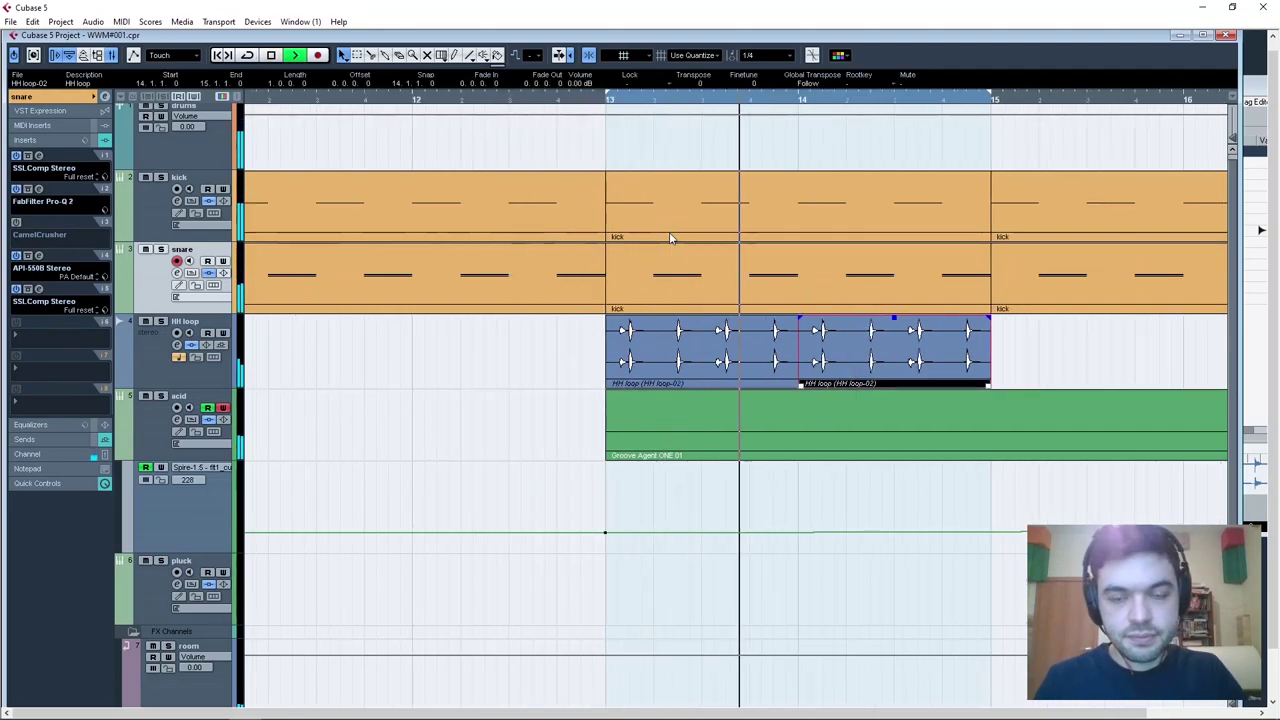
{"action": "key", "text": "g"}
{"action": "key", "text": "g"}
{"action": "key", "text": "g"}
{"action": "key", "text": "g"}
{"action": "left_click_drag", "start_coordinate": [786, 349], "coordinate": [648, 342]}
{"action": "key", "text": "ctrl+d"}
{"action": "key", "text": "ctrl+d"}
{"action": "key", "text": "ctrl+d"}
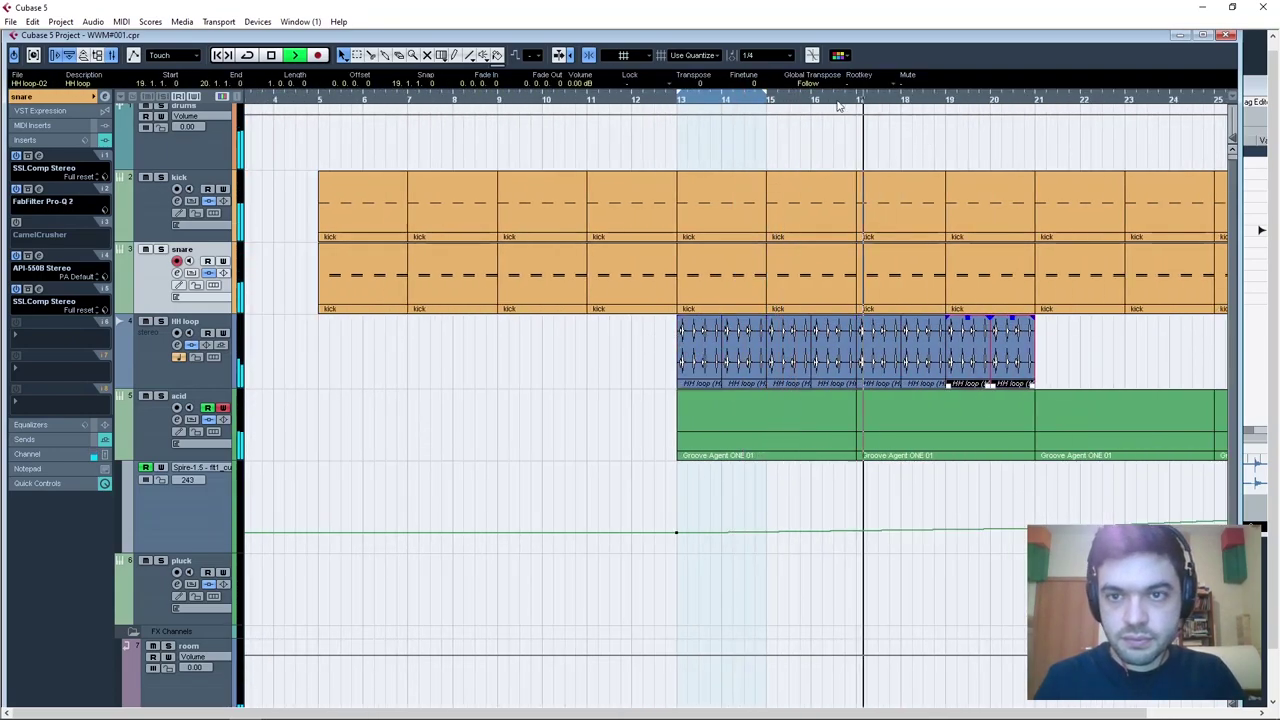
{"action": "key", "text": "ctrl+d"}
{"action": "key", "text": "ctrl+d"}
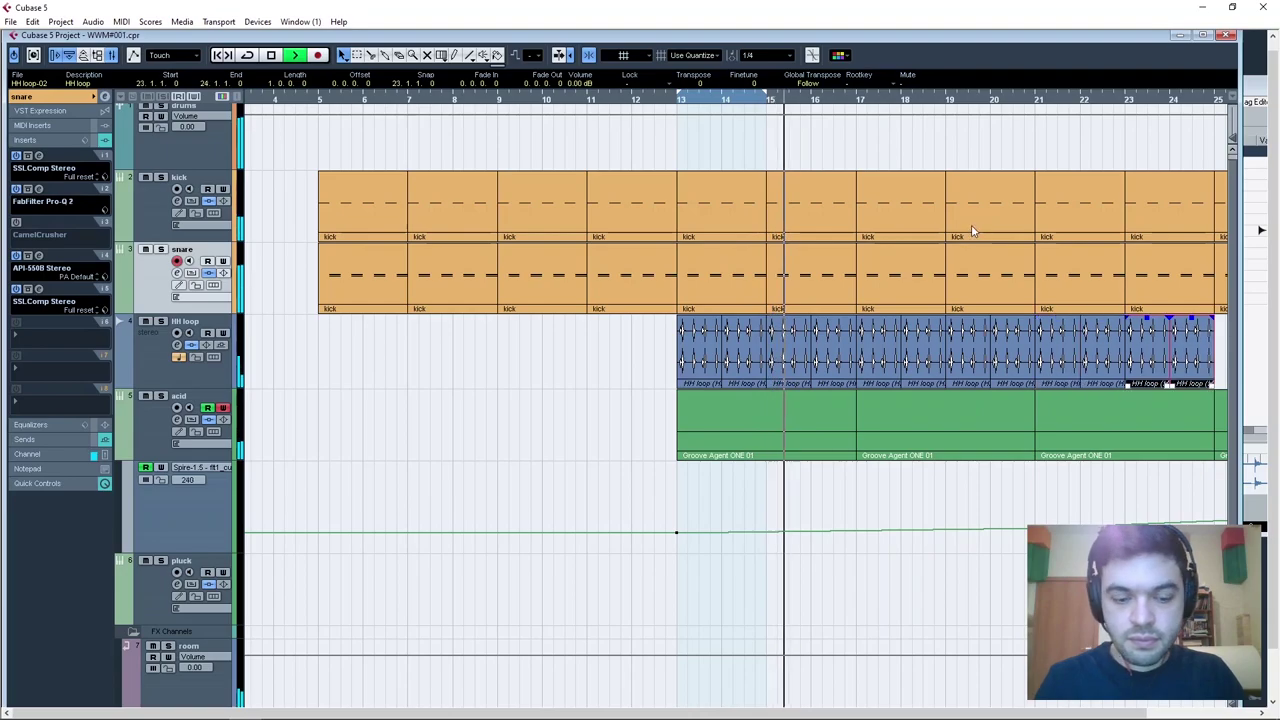
{"action": "key", "text": "g"}
{"action": "key", "text": "g"}
{"action": "key", "text": "ctrl+d"}
{"action": "key", "text": "ctrl+d"}
{"action": "key", "text": "ctrl+d"}
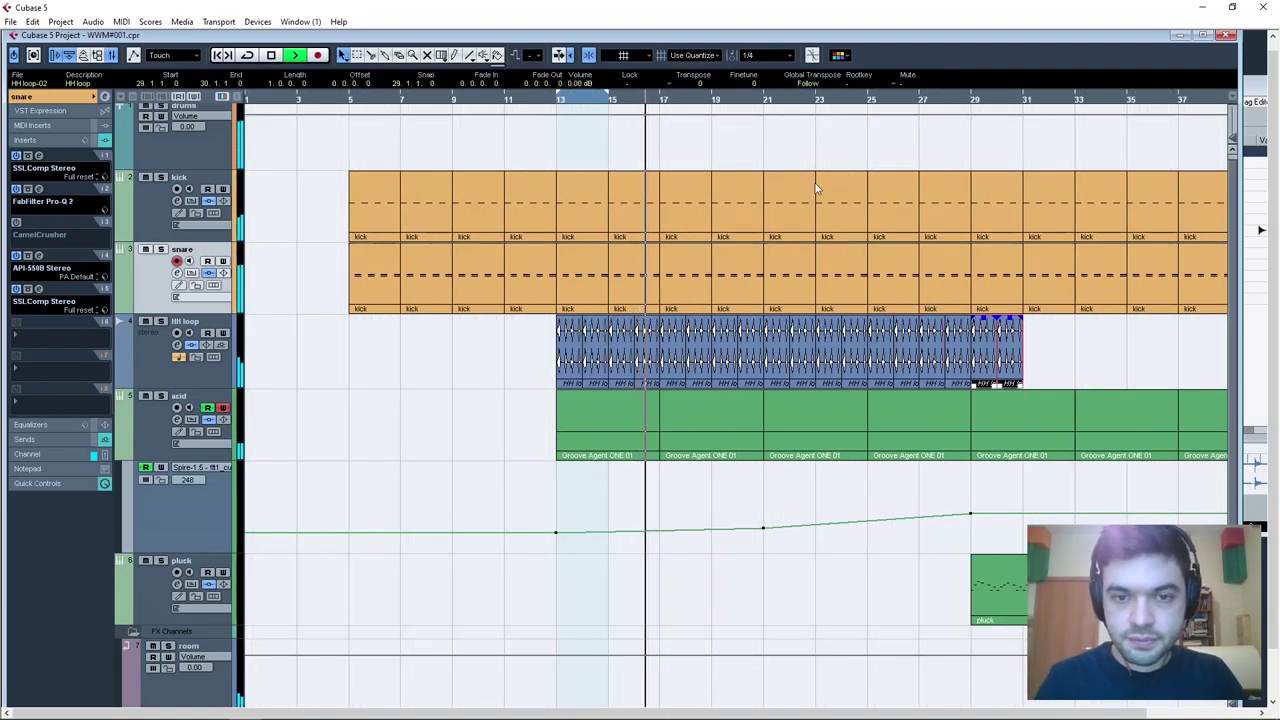
{"action": "key", "text": "ctrl+d"}
Colour the HH loop track orange to match the kick and snare tracks.
{"action": "left_click", "coordinate": [229, 345]}
{"action": "left_click", "coordinate": [229, 345]}
{"action": "left_click", "coordinate": [286, 357]}
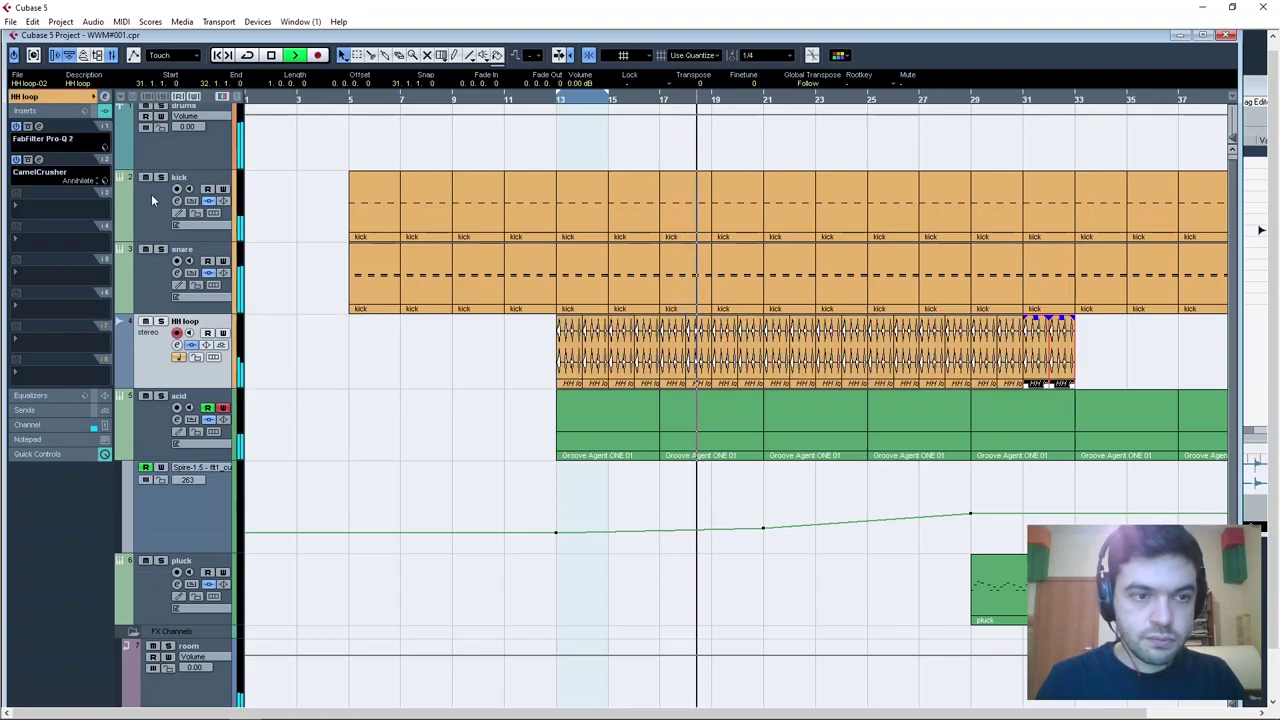
Add an active send to the room channel on the HH loop track and set its level to -19.01 during playback.
{"action": "key", "text": "space"}
{"action": "left_click", "coordinate": [56, 98]}
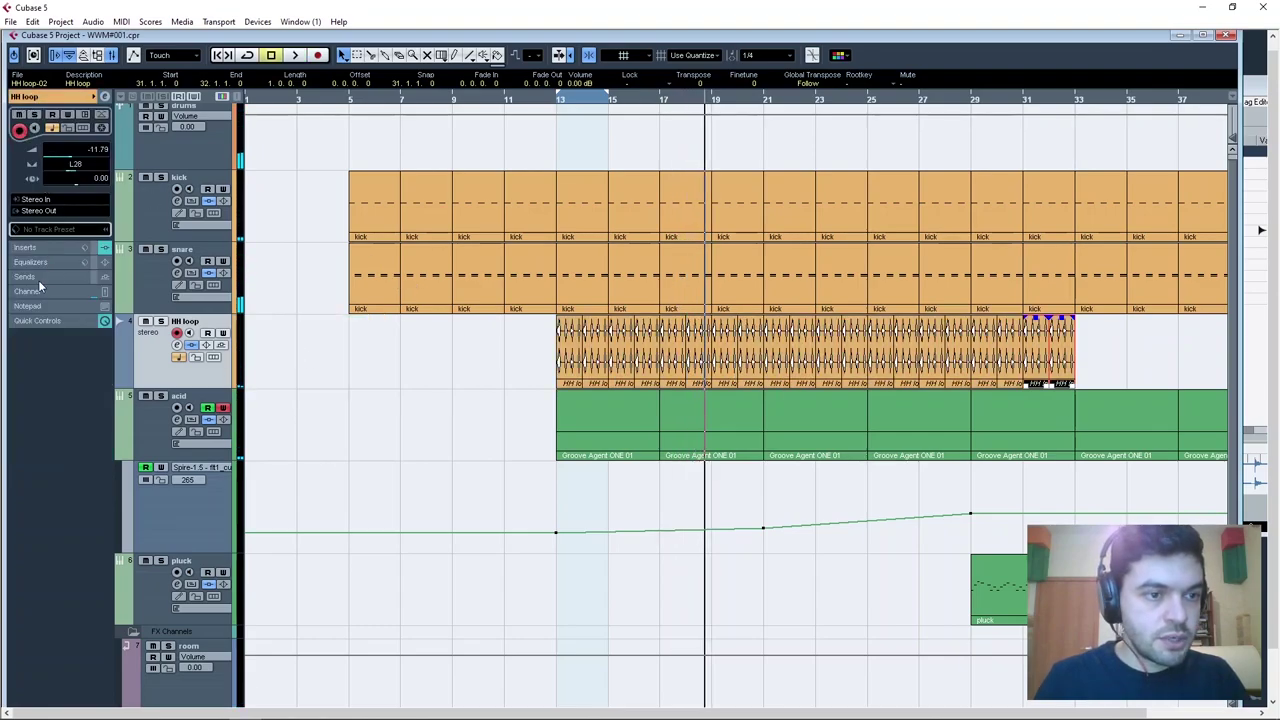
{"action": "left_click", "coordinate": [40, 279]}
{"action": "left_click", "coordinate": [18, 170]}
{"action": "left_click", "coordinate": [46, 203]}
{"action": "left_click", "coordinate": [17, 156]}
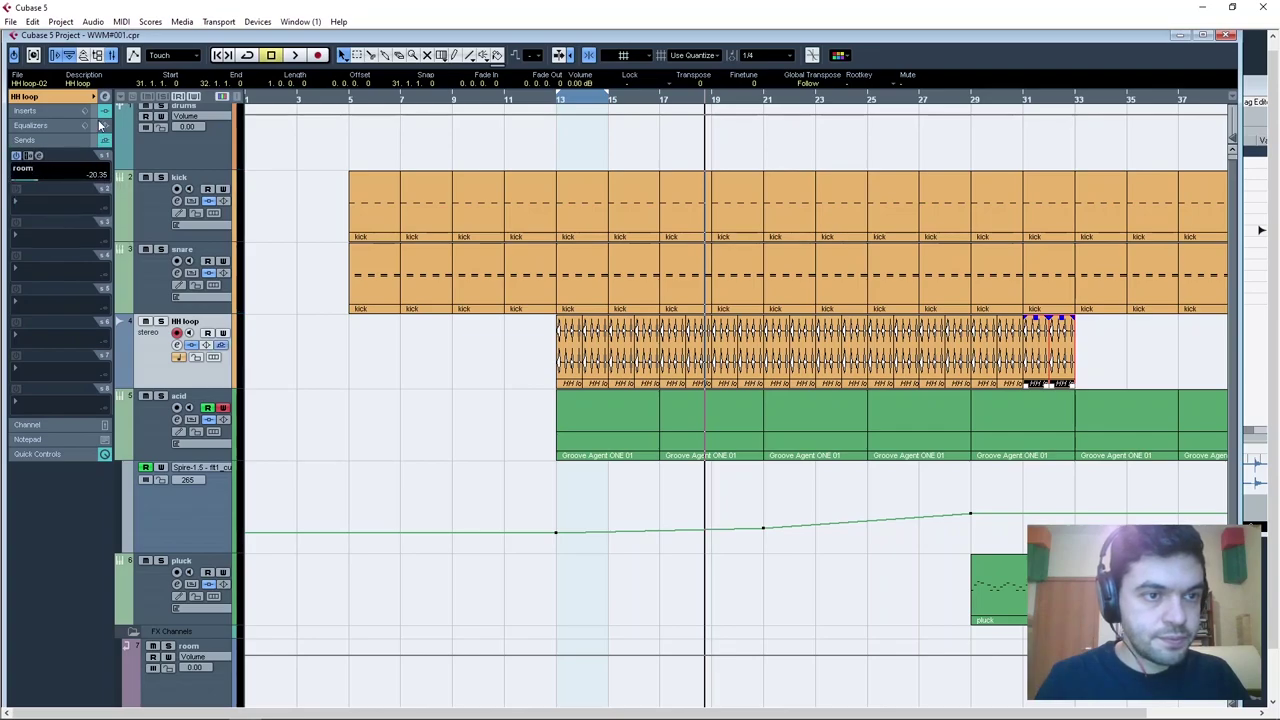
{"action": "key", "text": "space"}
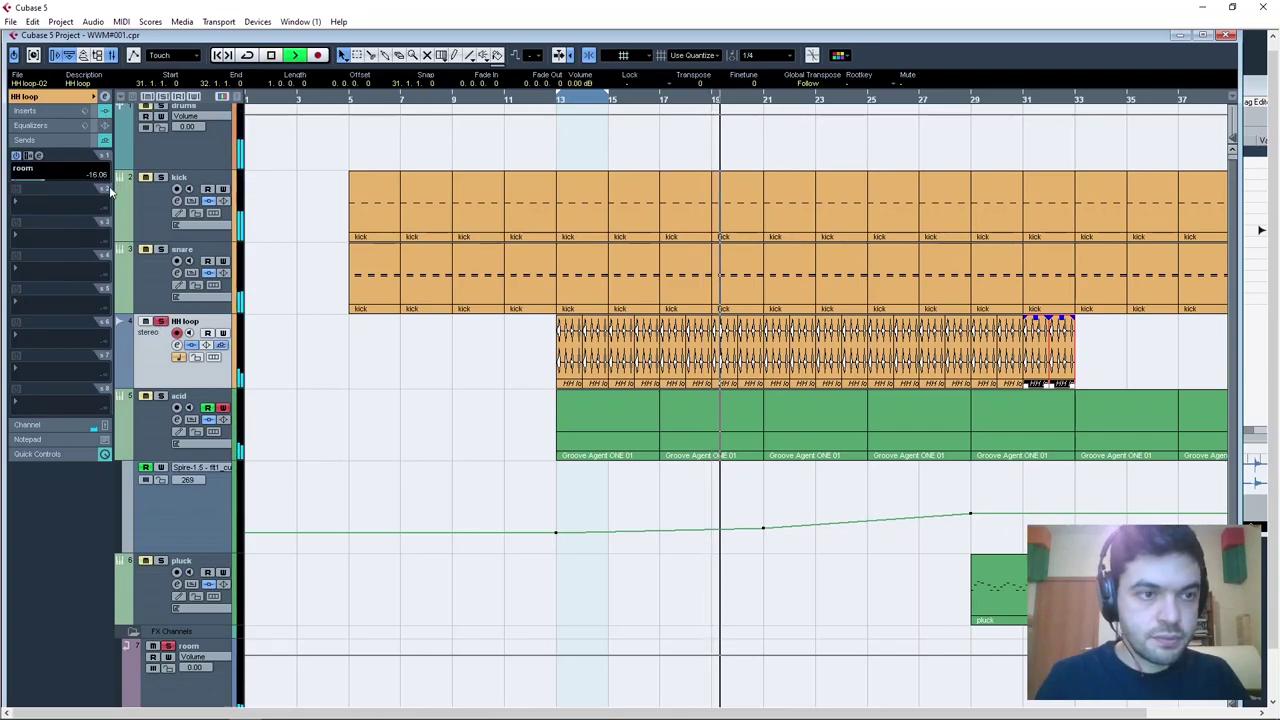
{"action": "scroll", "coordinate": [101, 181], "scroll_direction": "down", "scroll_amount": 3}
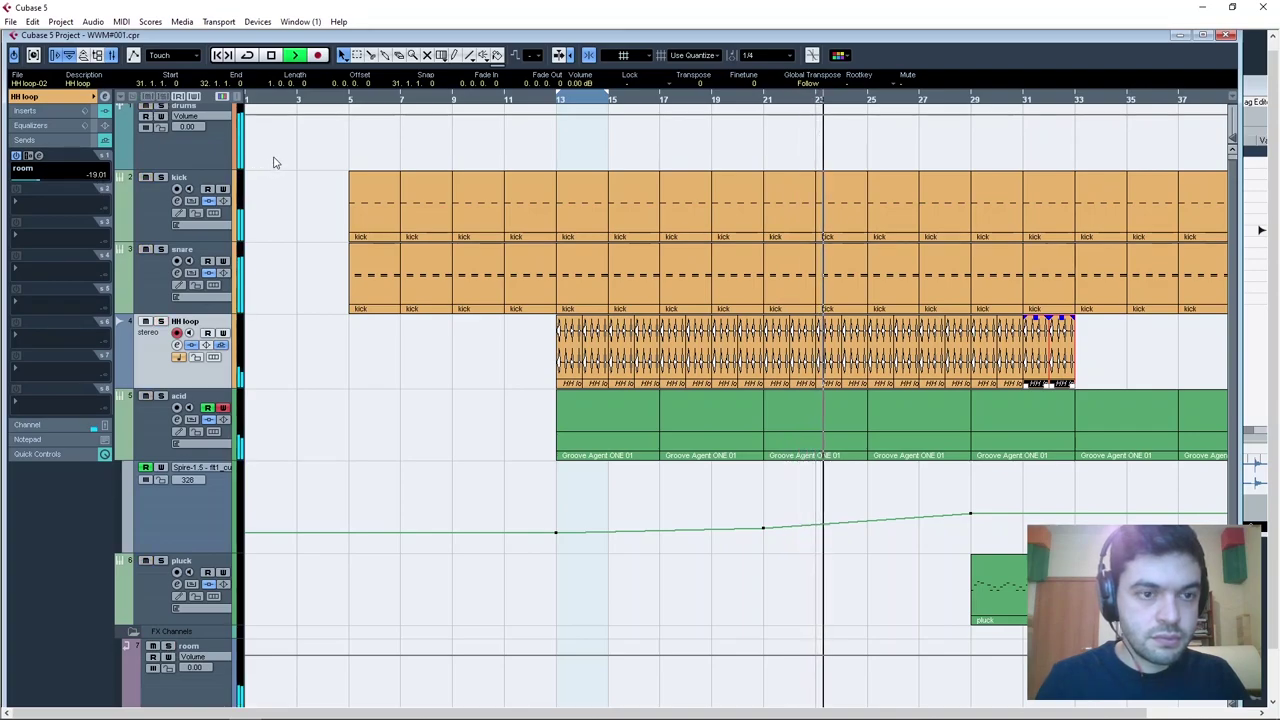
Set the snare fader to -8.77 and lower the output of the snare's API-550B equalizer to -3.1.
{"action": "left_click", "coordinate": [152, 286]}
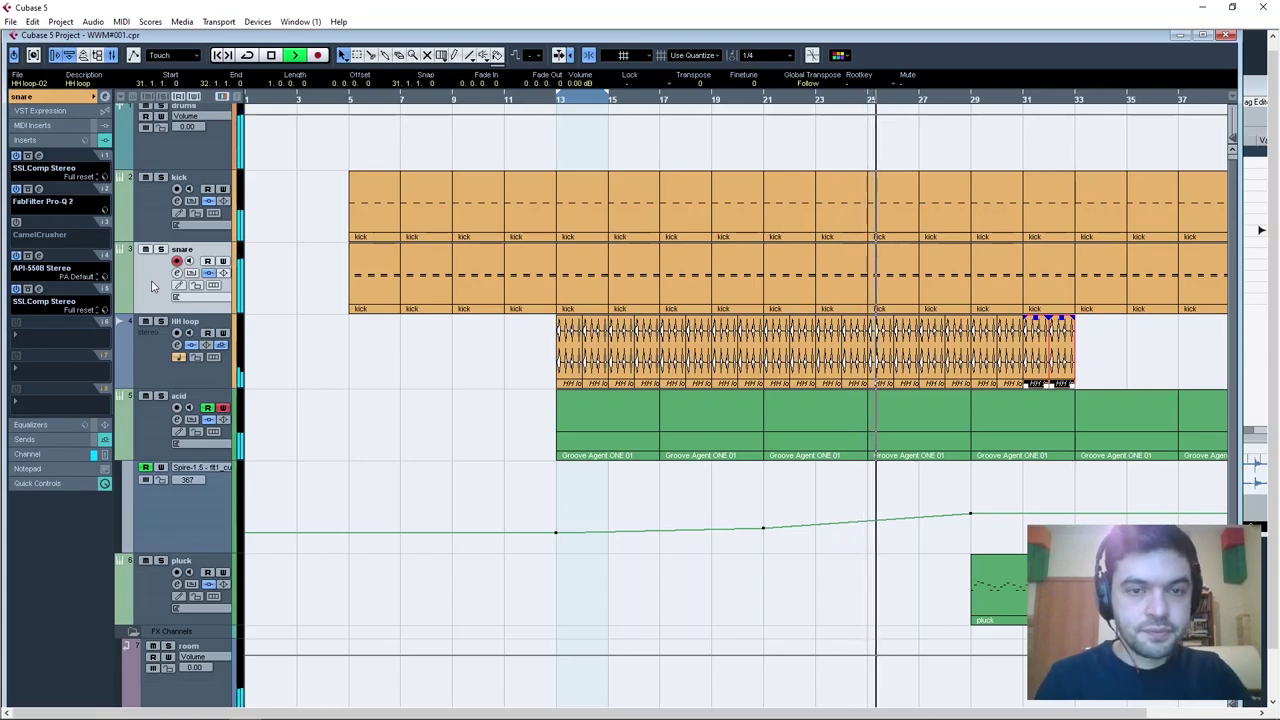
{"action": "key", "text": "F3"}
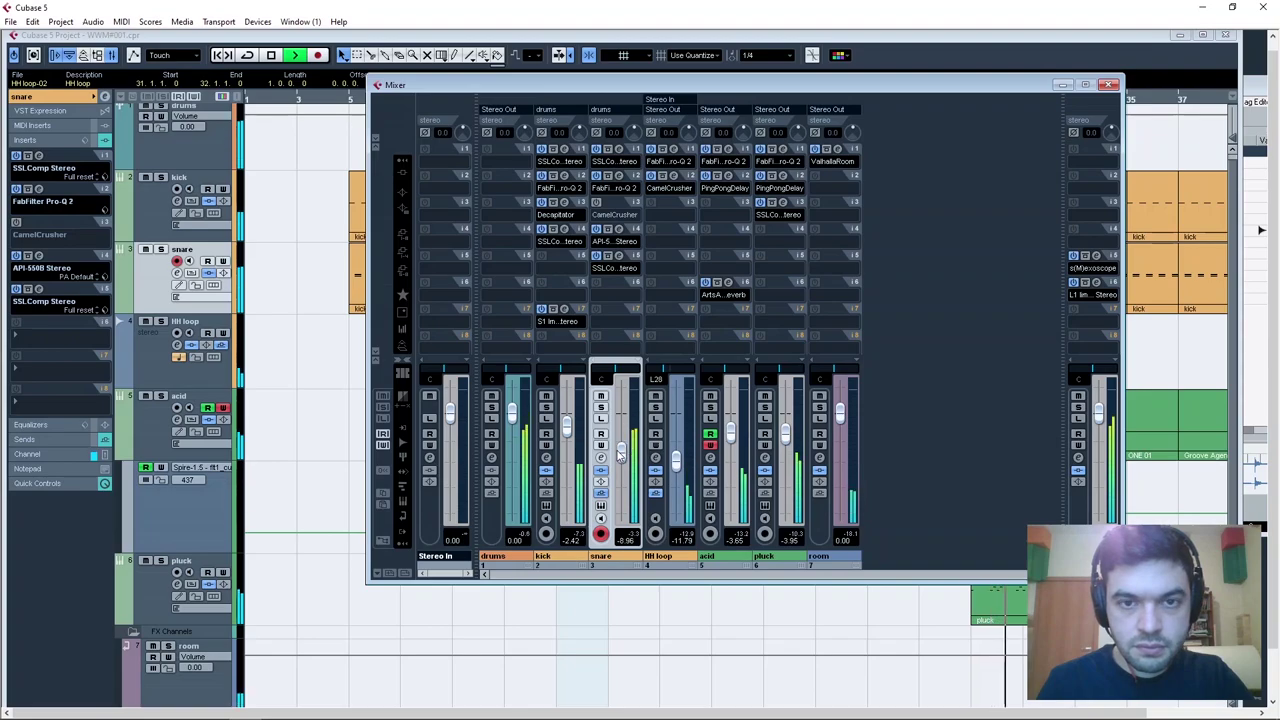
{"action": "left_click", "coordinate": [624, 232]}
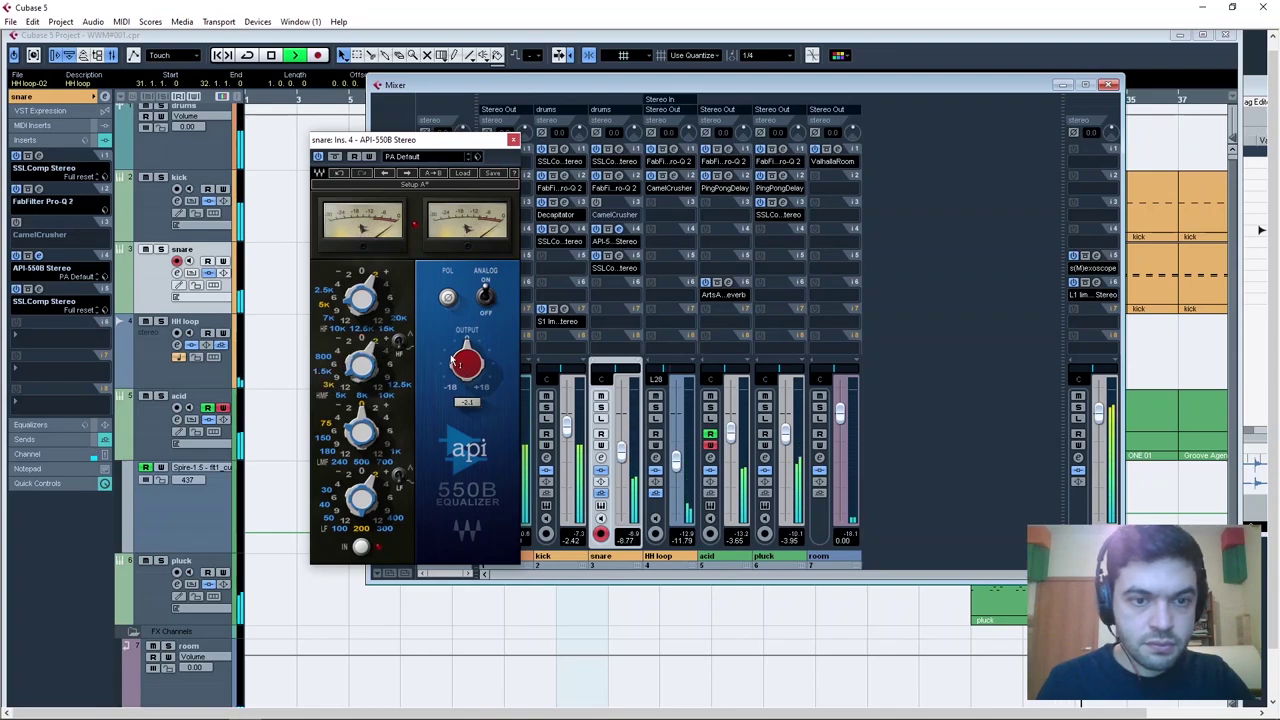
{"action": "left_click_drag", "start_coordinate": [638, 86], "coordinate": [875, 281]}
{"action": "left_click", "coordinate": [567, 100]}
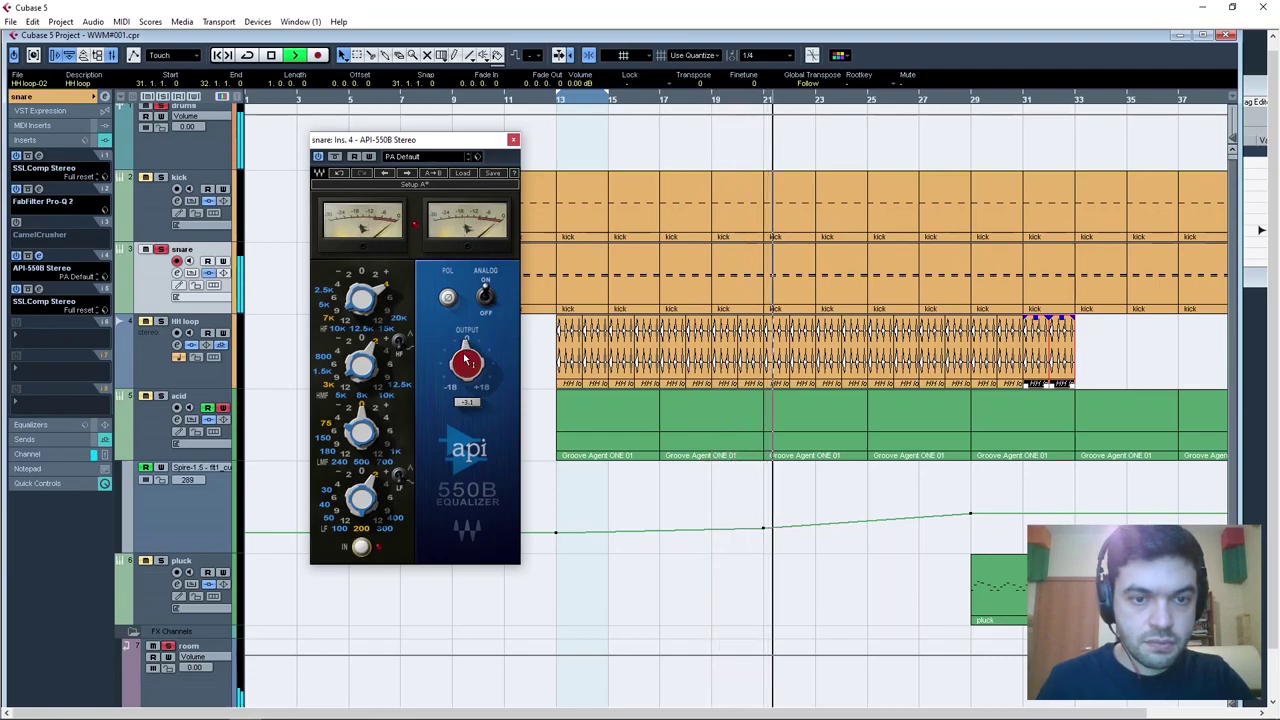
{"action": "left_click", "coordinate": [513, 140]}
Check the snare's second SSLComp and raise the snare's room send to -12.62.
{"action": "left_click", "coordinate": [39, 289]}
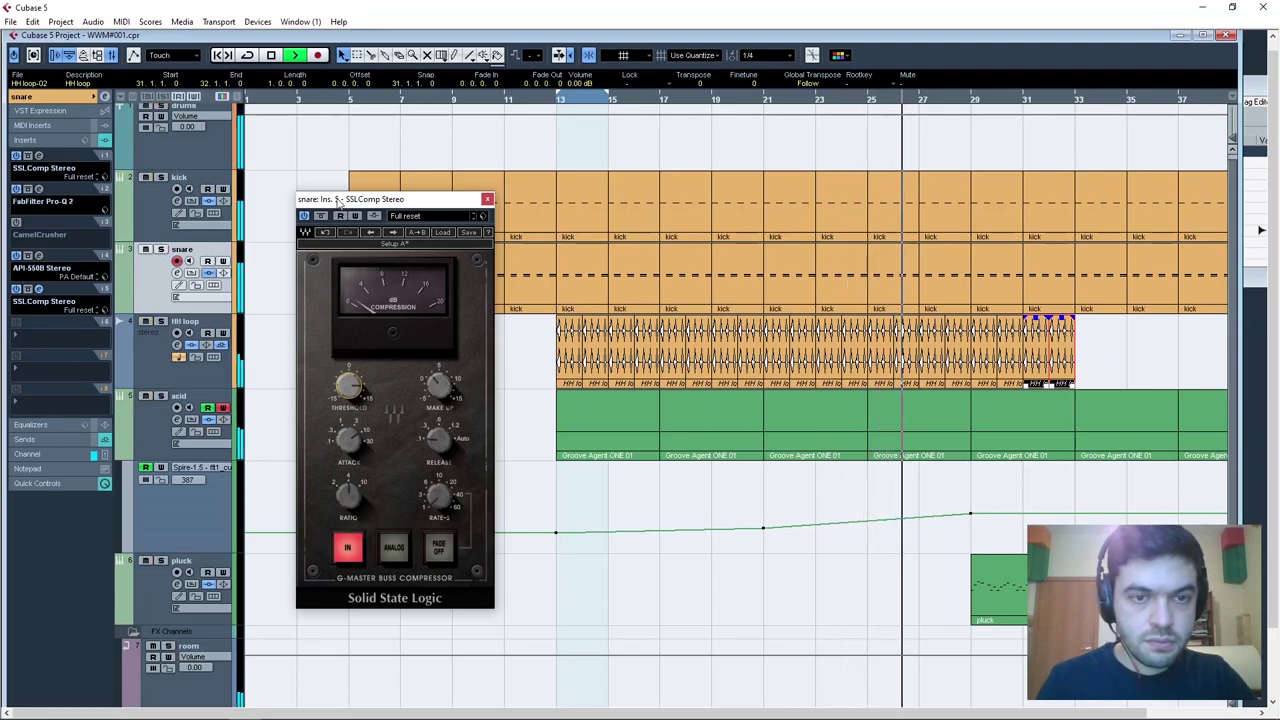
{"action": "left_click", "coordinate": [487, 200]}
{"action": "left_click", "coordinate": [27, 440]}
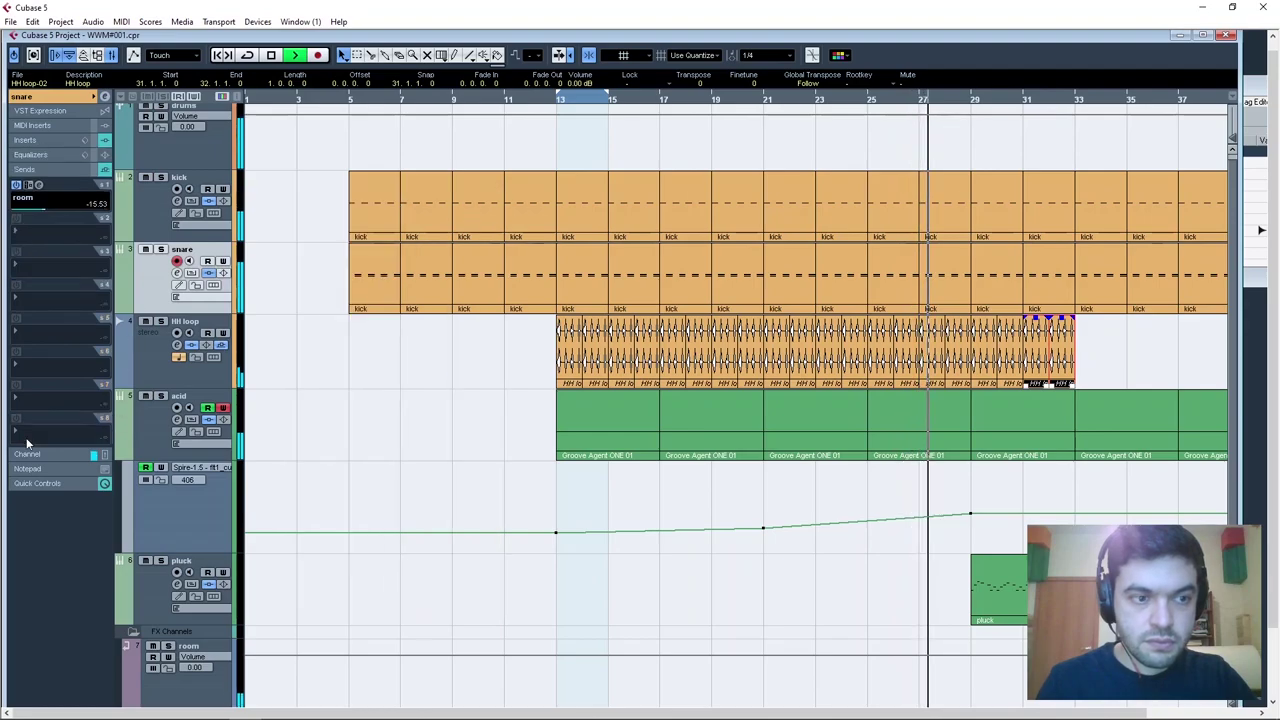
{"action": "mouse_move", "coordinate": [73, 206]}
{"action": "left_mouse_down"}
{"action": "mouse_move", "coordinate": [92, 203]}
{"action": "mouse_move", "coordinate": [92, 182]}
{"action": "mouse_move", "coordinate": [90, 198]}
{"action": "left_mouse_up"}
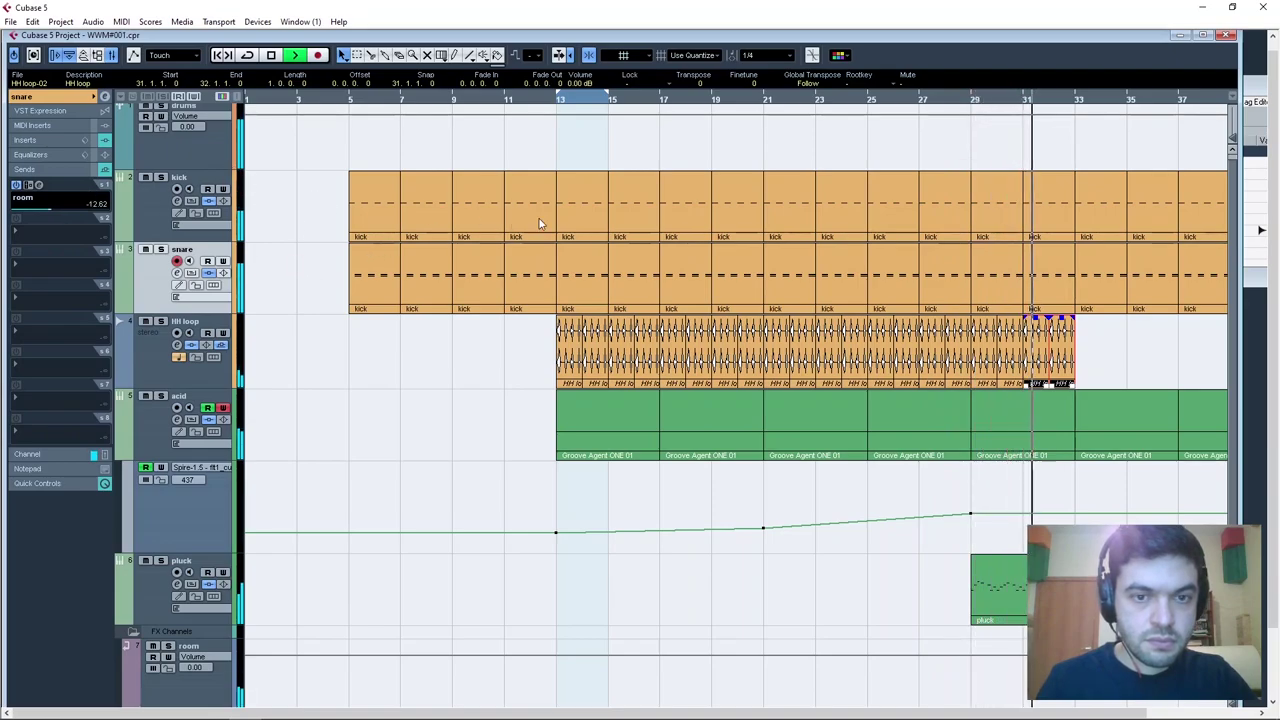
Solo the drums group from bar 13 and inspect its waveform with s(M)exoscope on the Stereo Out channel.
{"action": "left_click", "coordinate": [568, 104]}
{"action": "left_click", "coordinate": [214, 157]}
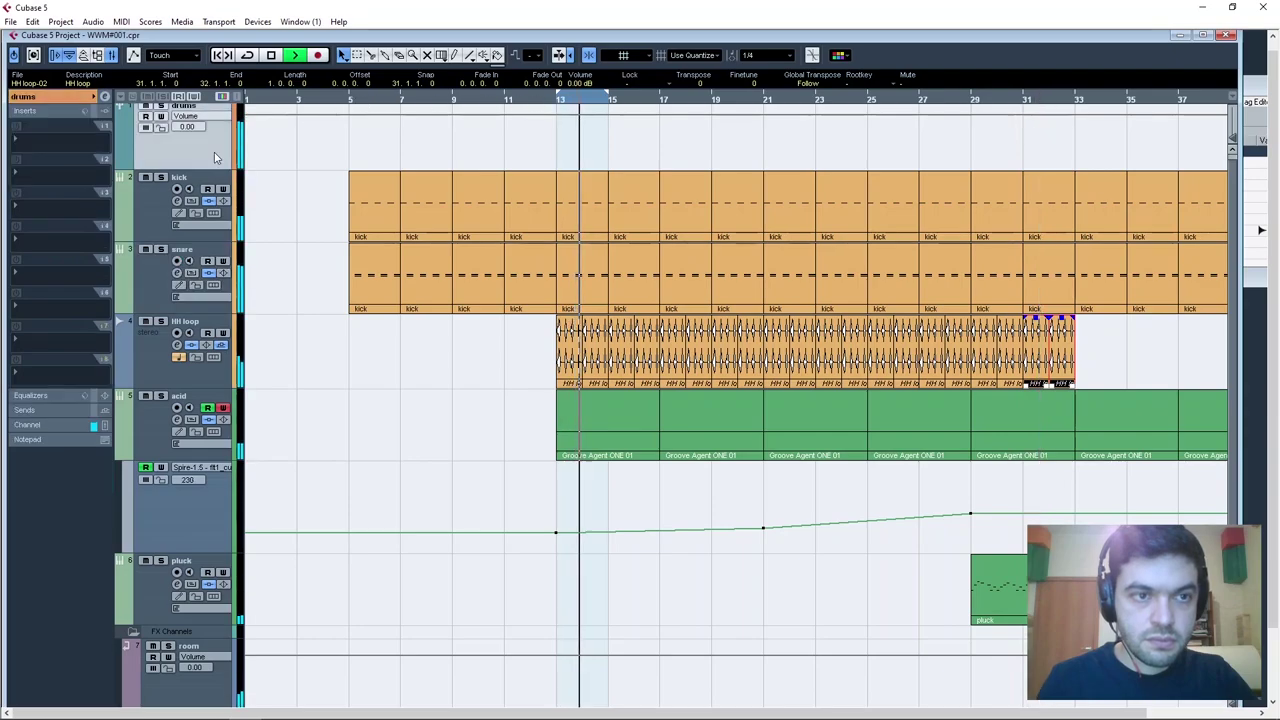
{"action": "left_click", "coordinate": [161, 106]}
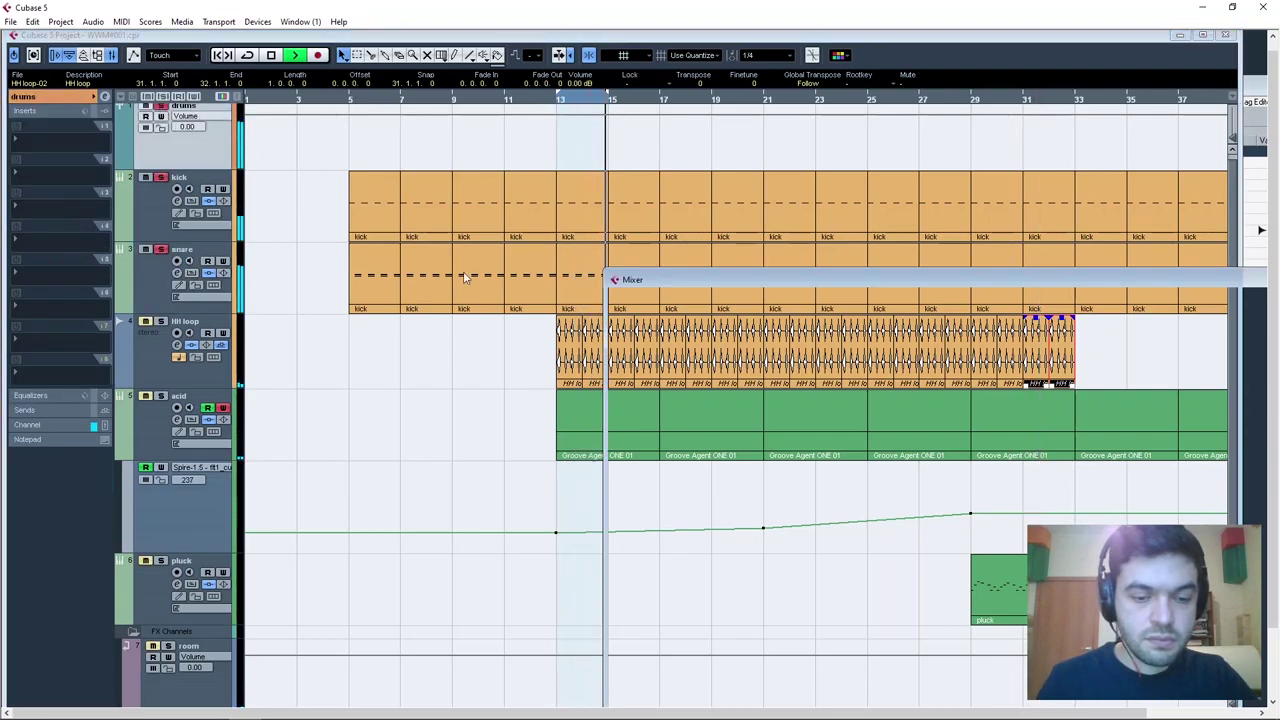
{"action": "key", "text": "F3"}
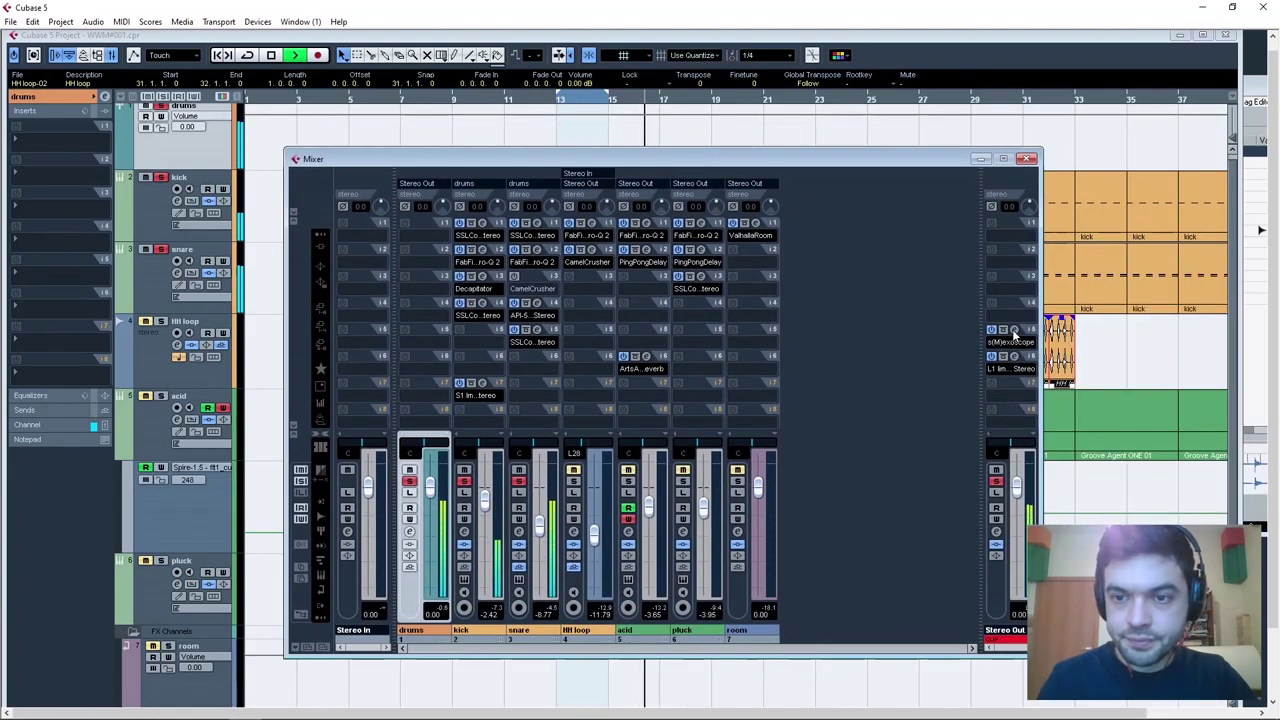
{"action": "left_click", "coordinate": [1013, 331]}
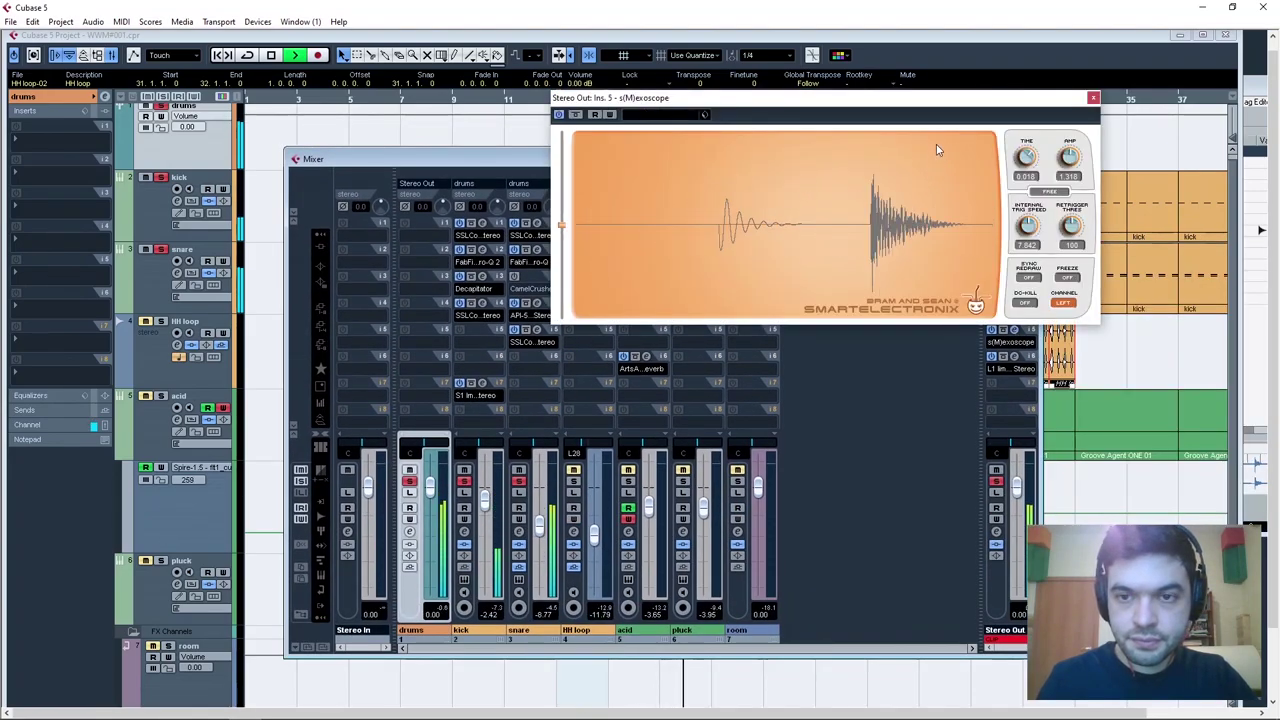
{"action": "left_click", "coordinate": [1093, 98]}
{"action": "left_click", "coordinate": [1027, 159]}
{"action": "key", "text": "KP_1"}
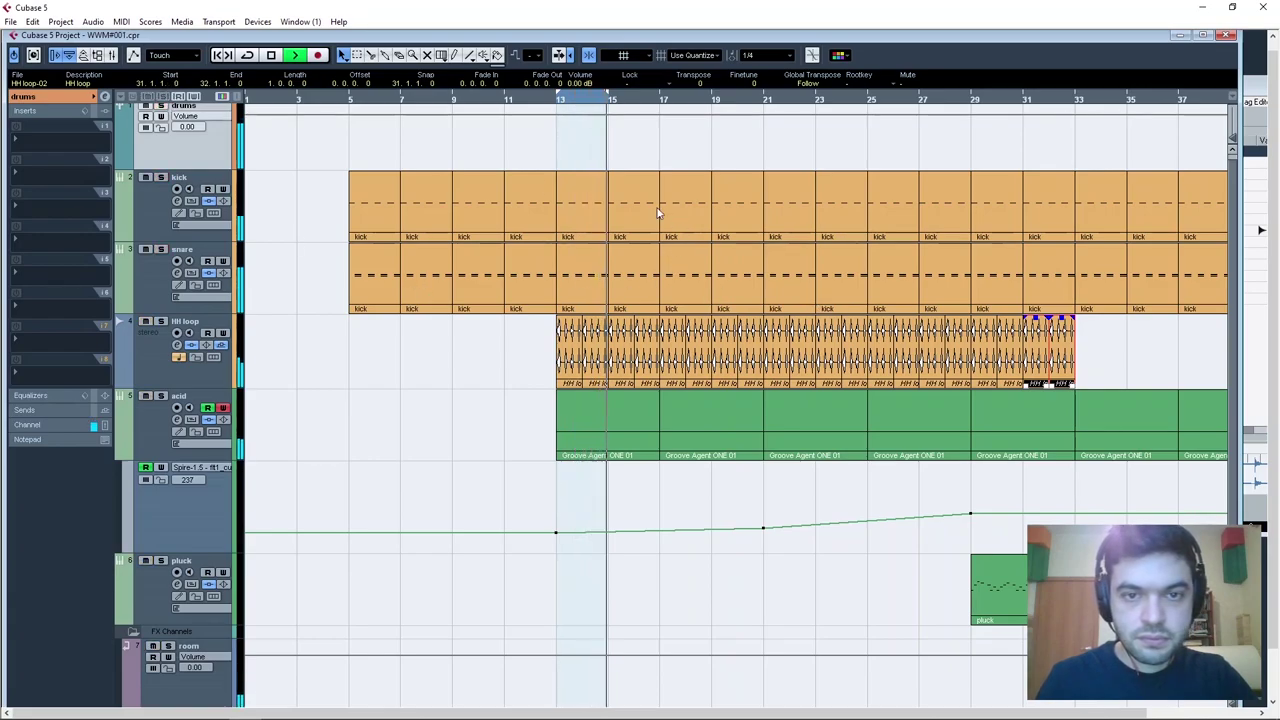
Lower the HH loop track's room send to -20.35 and stop playback.
{"action": "left_click", "coordinate": [153, 363]}
{"action": "scroll", "coordinate": [98, 178], "scroll_direction": "down", "scroll_amount": 2}
{"action": "key", "text": "space"}
Hide the acid track's automation lane and add a Spire-1.5 instrument track named pad below the pluck track.
{"action": "left_click", "coordinate": [686, 518]}
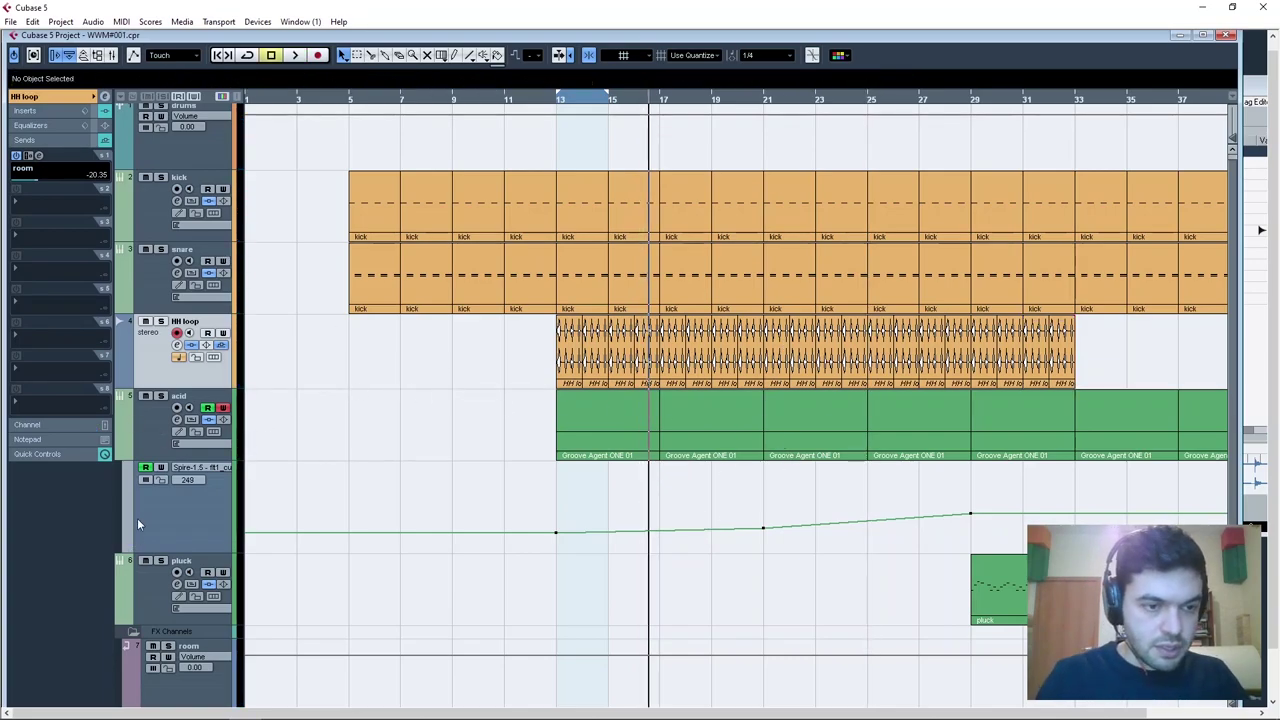
{"action": "left_click", "coordinate": [128, 458]}
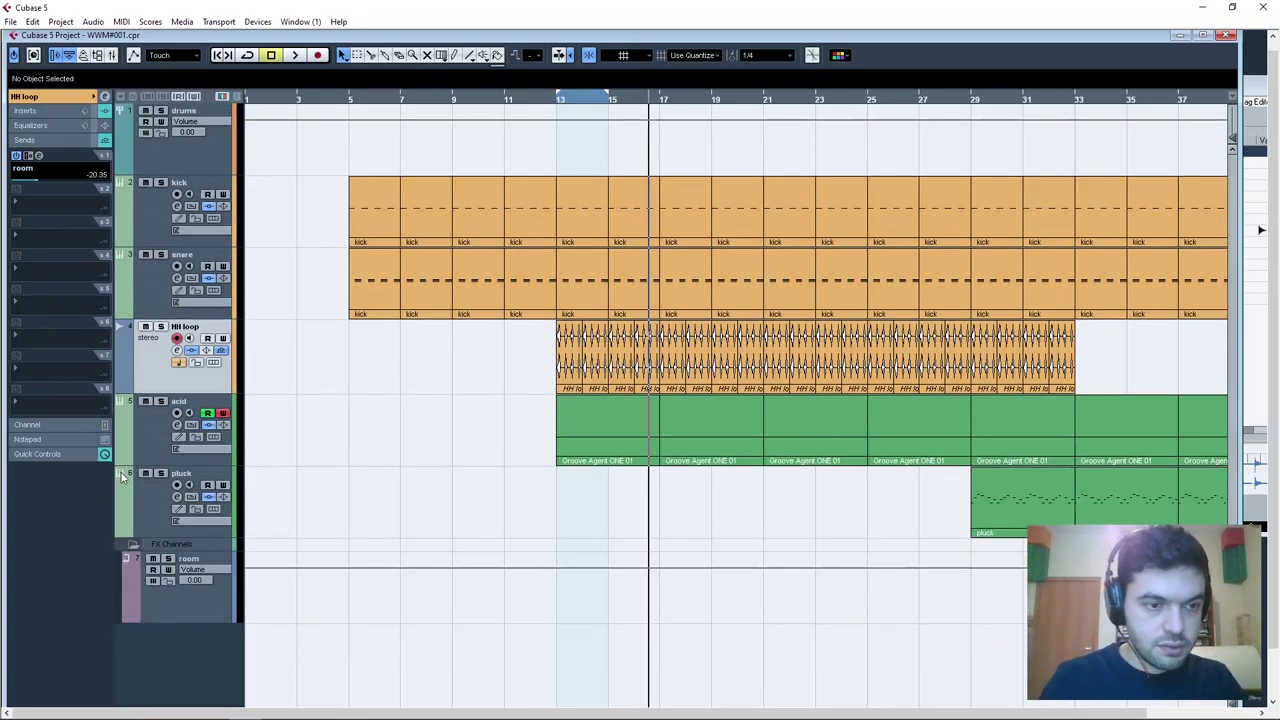
{"action": "left_click", "coordinate": [139, 524]}
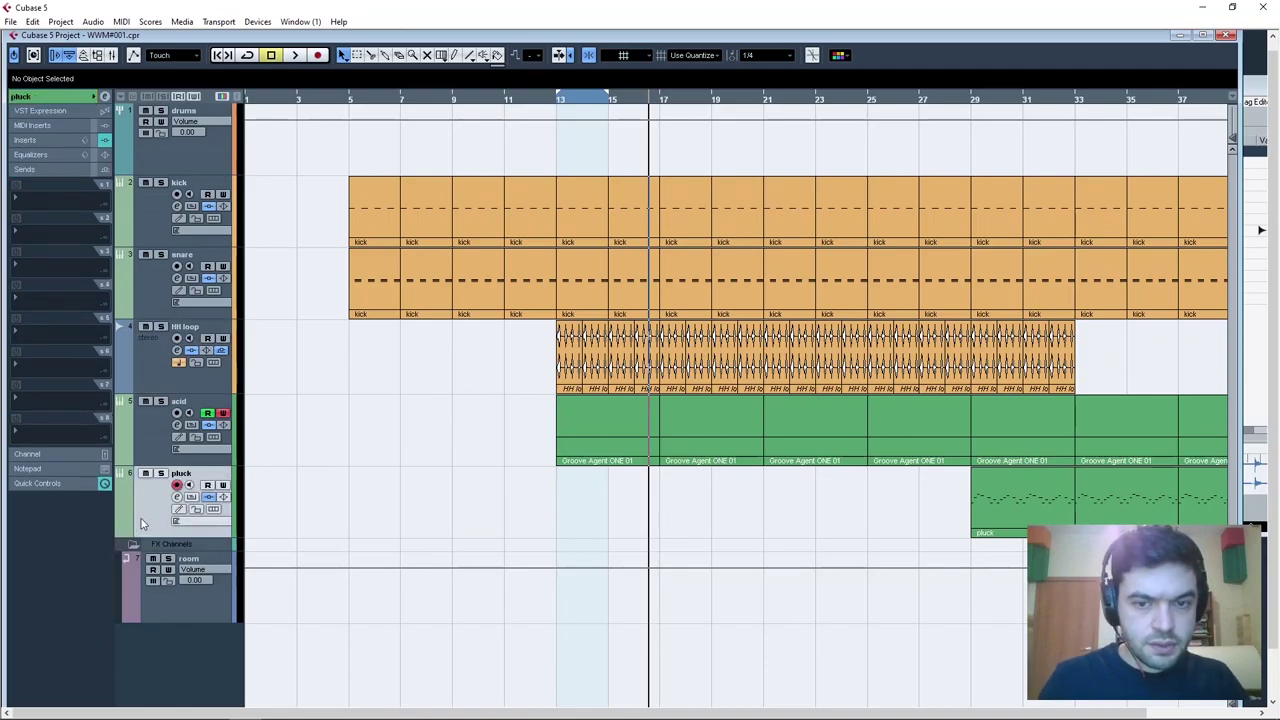
{"action": "right_click", "coordinate": [145, 518]}
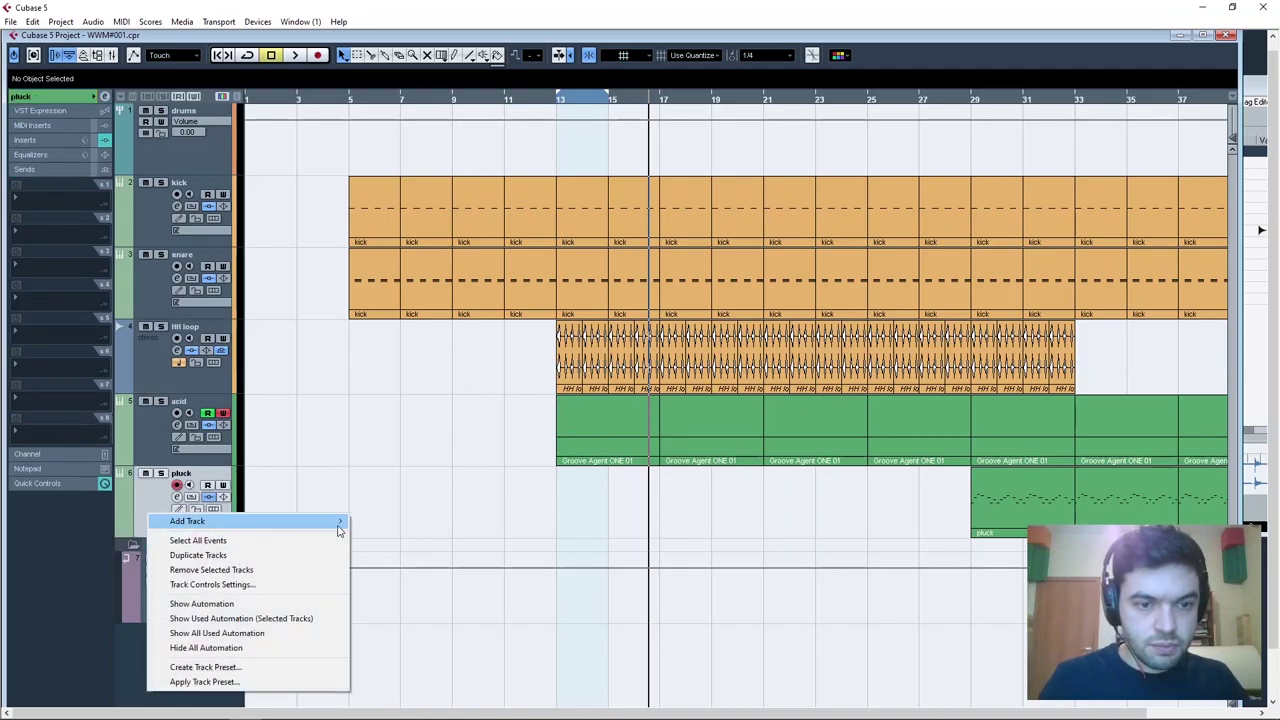
{"action": "mouse_move", "coordinate": [338, 530]}
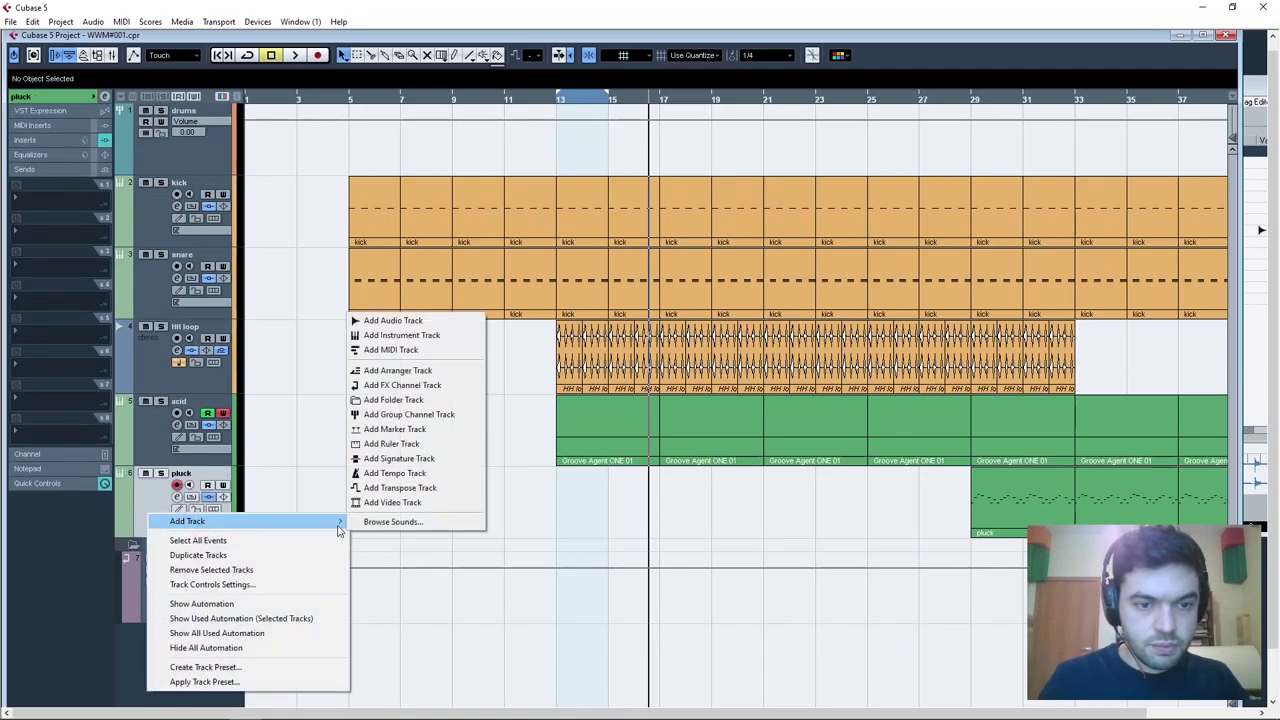
{"action": "left_click", "coordinate": [463, 335]}
{"action": "left_click", "coordinate": [658, 375]}
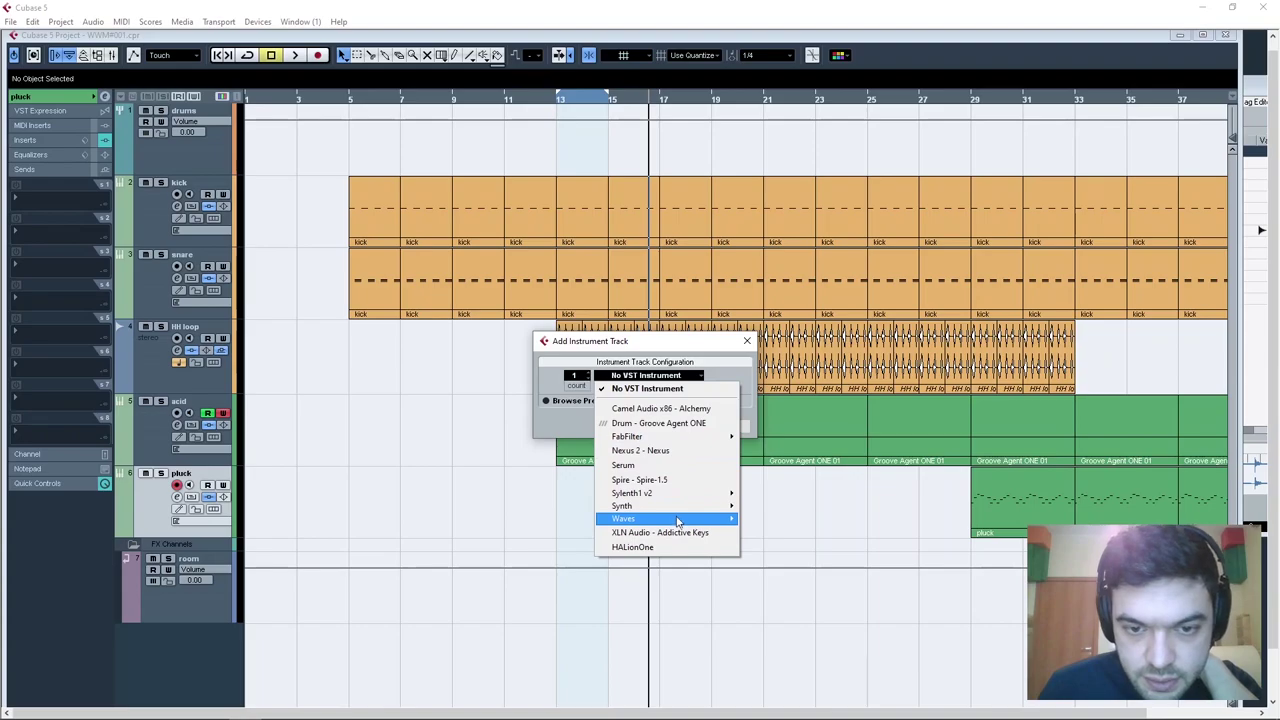
{"action": "mouse_move", "coordinate": [708, 441]}
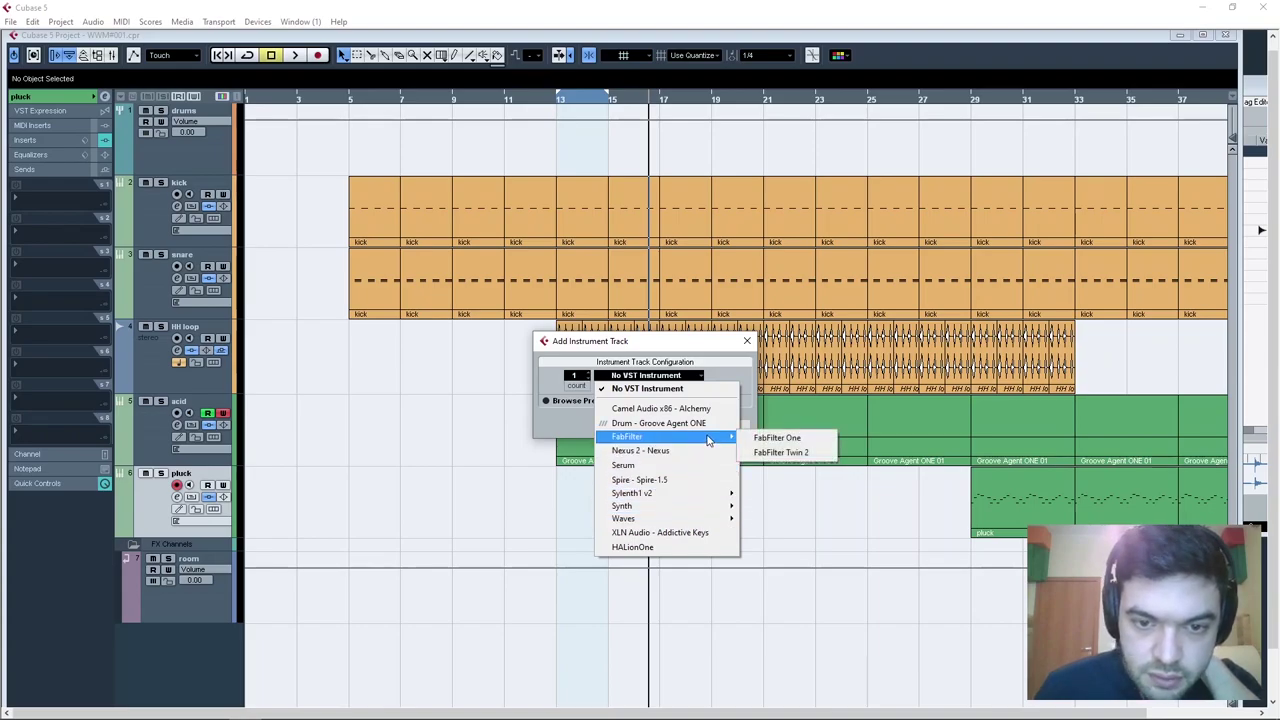
{"action": "left_click", "coordinate": [670, 480]}
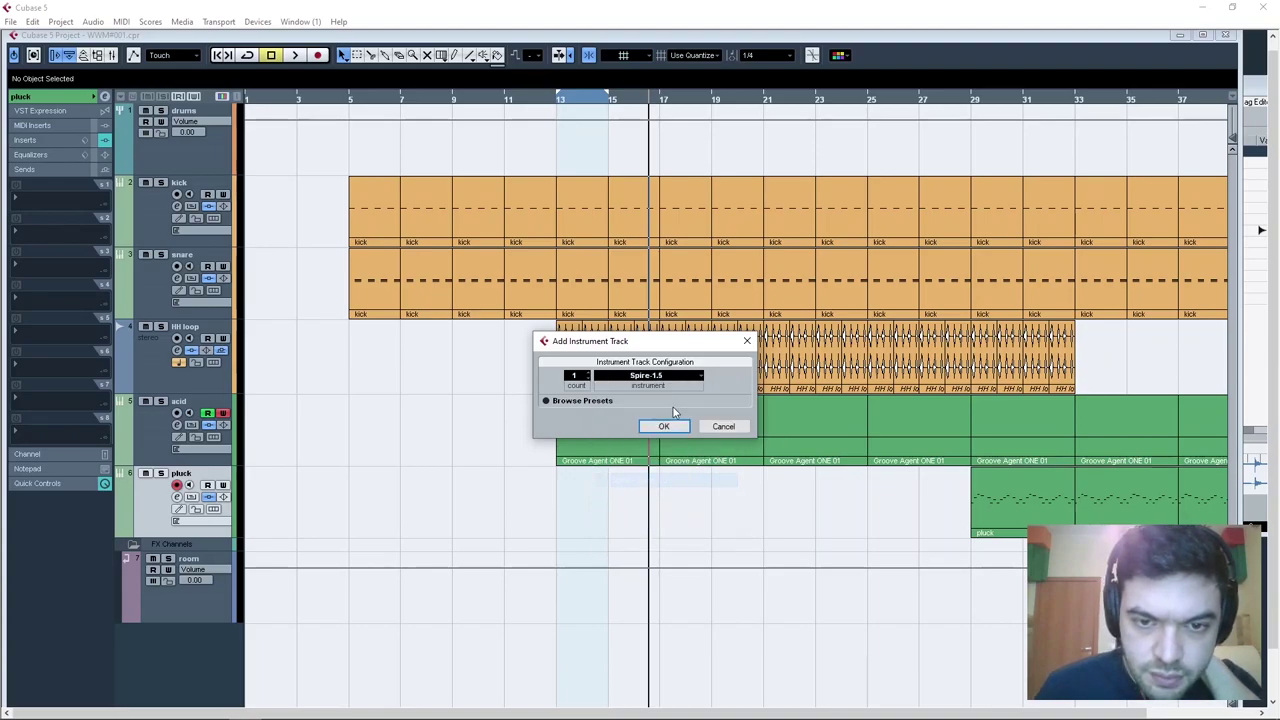
{"action": "left_click", "coordinate": [664, 427]}
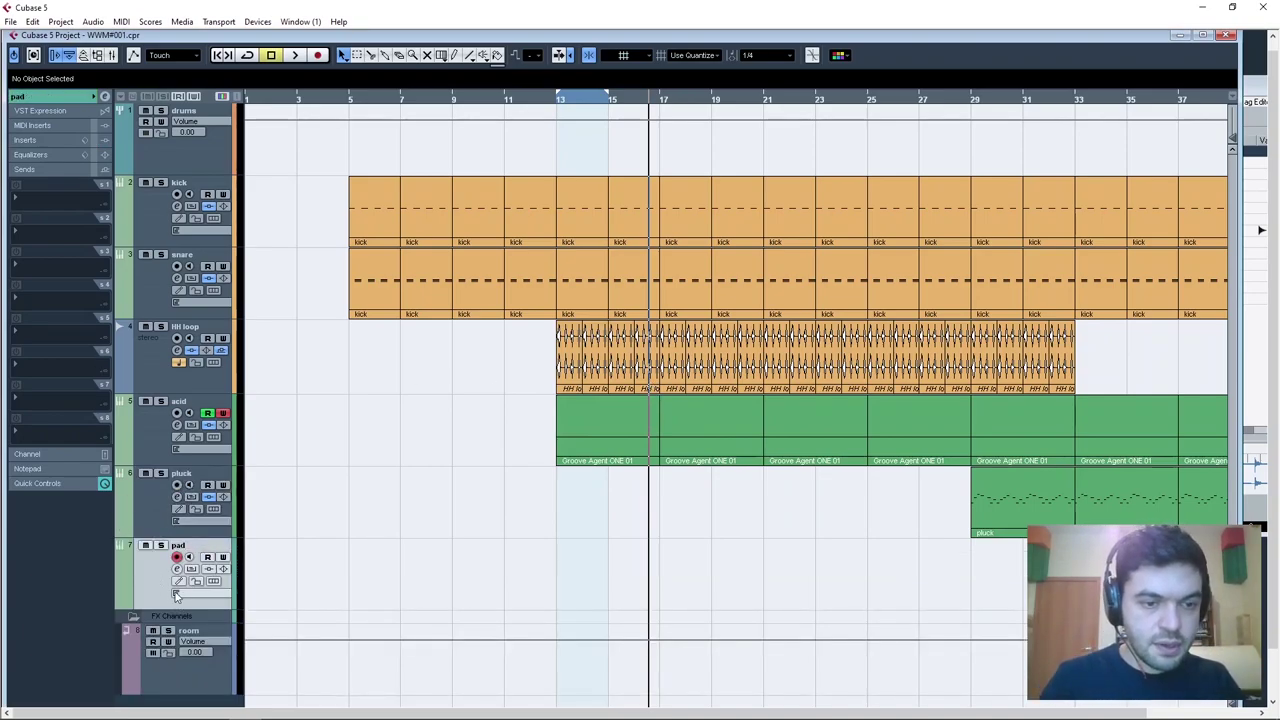
Open the pad track's Spire-1.5 instrument and browse the Pads folder of its Factory Sounds.
{"action": "left_click", "coordinate": [33, 98]}
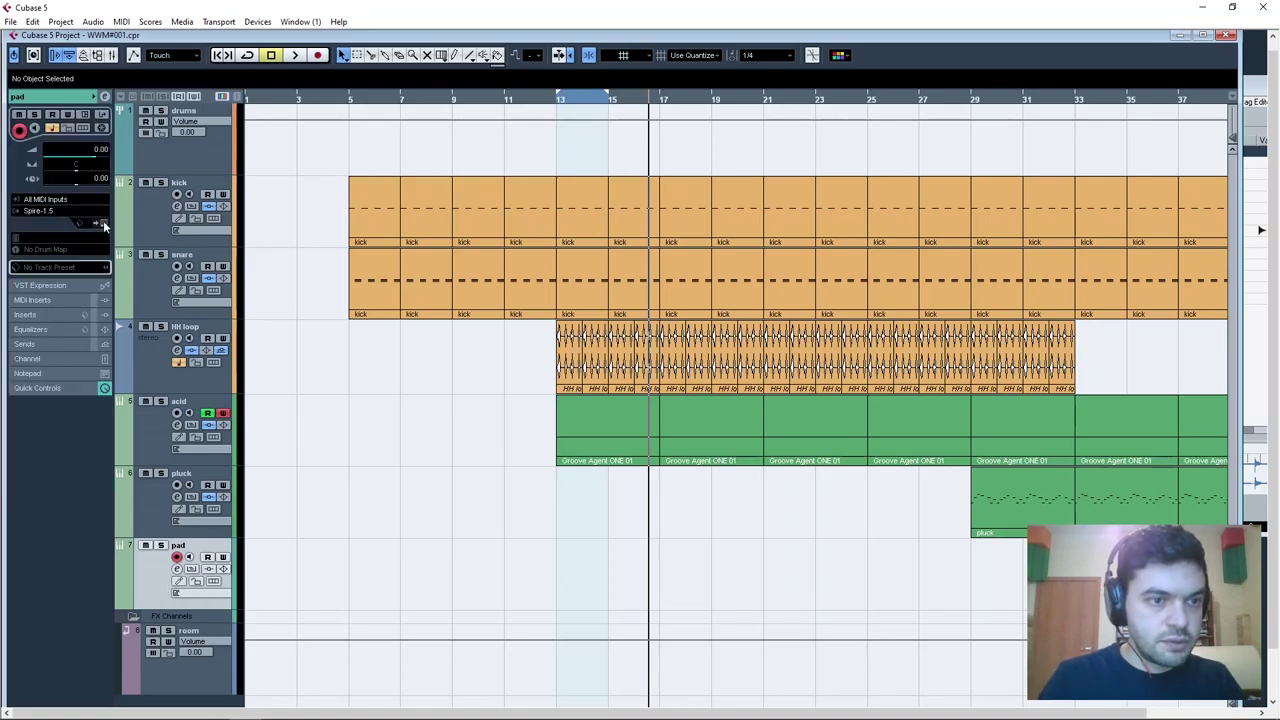
{"action": "left_click", "coordinate": [104, 224]}
{"action": "left_click_drag", "start_coordinate": [538, 204], "coordinate": [494, 140]}
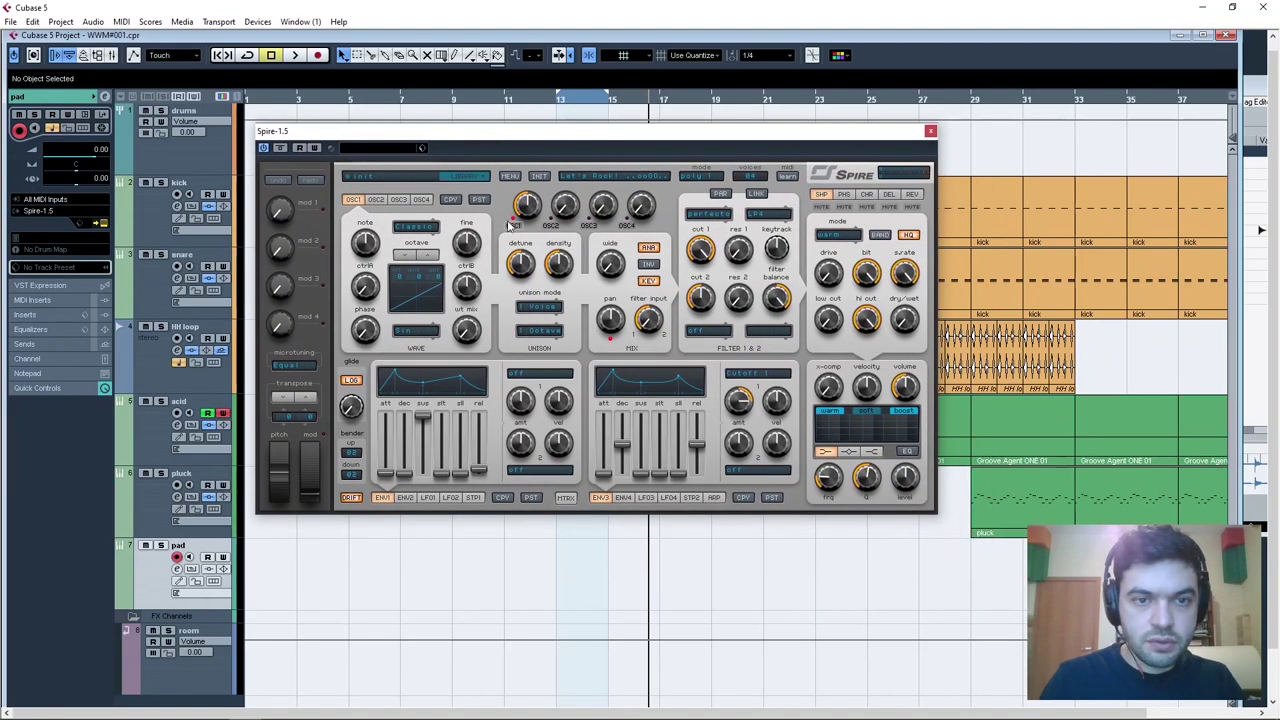
{"action": "left_click", "coordinate": [381, 181]}
{"action": "left_click", "coordinate": [374, 290]}
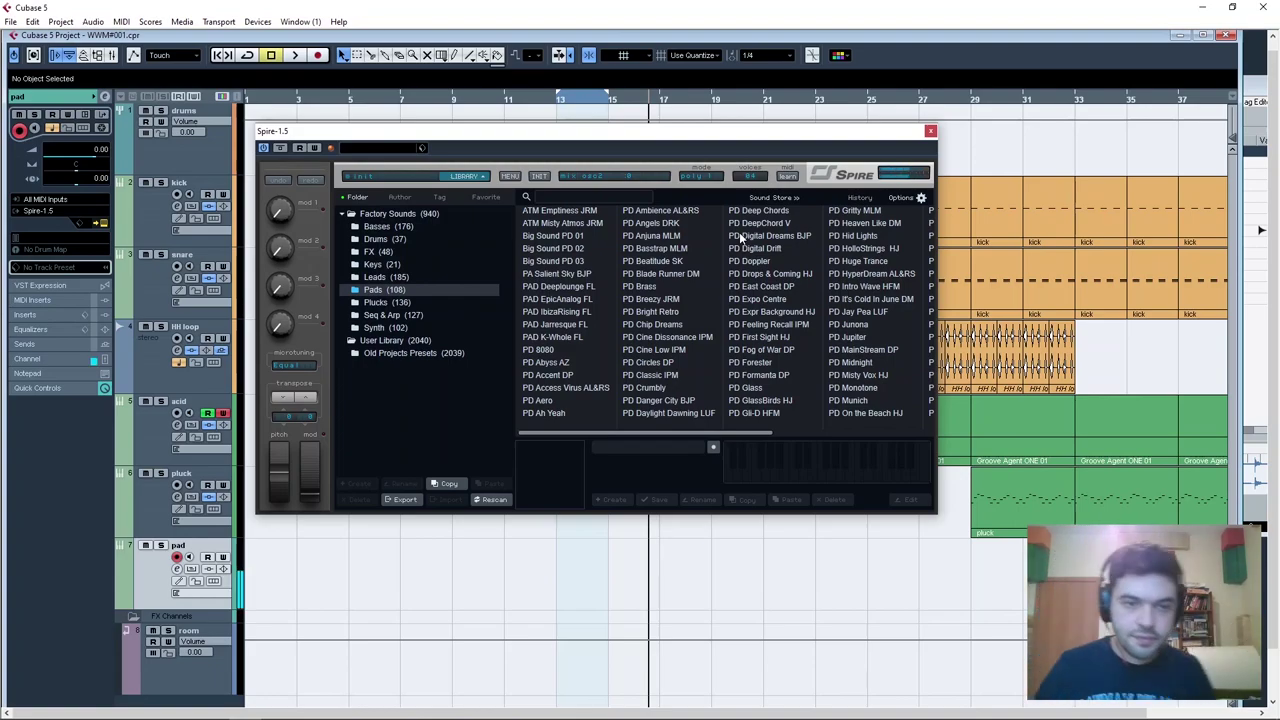
Audition Spire pad presets, including PAD EpicAnalog FL, PD Expr Background HJ, PD Forester, PD PolySynth HJ, PD Heaven Like DM and PD Junona.
{"action": "left_click", "coordinate": [588, 312]}
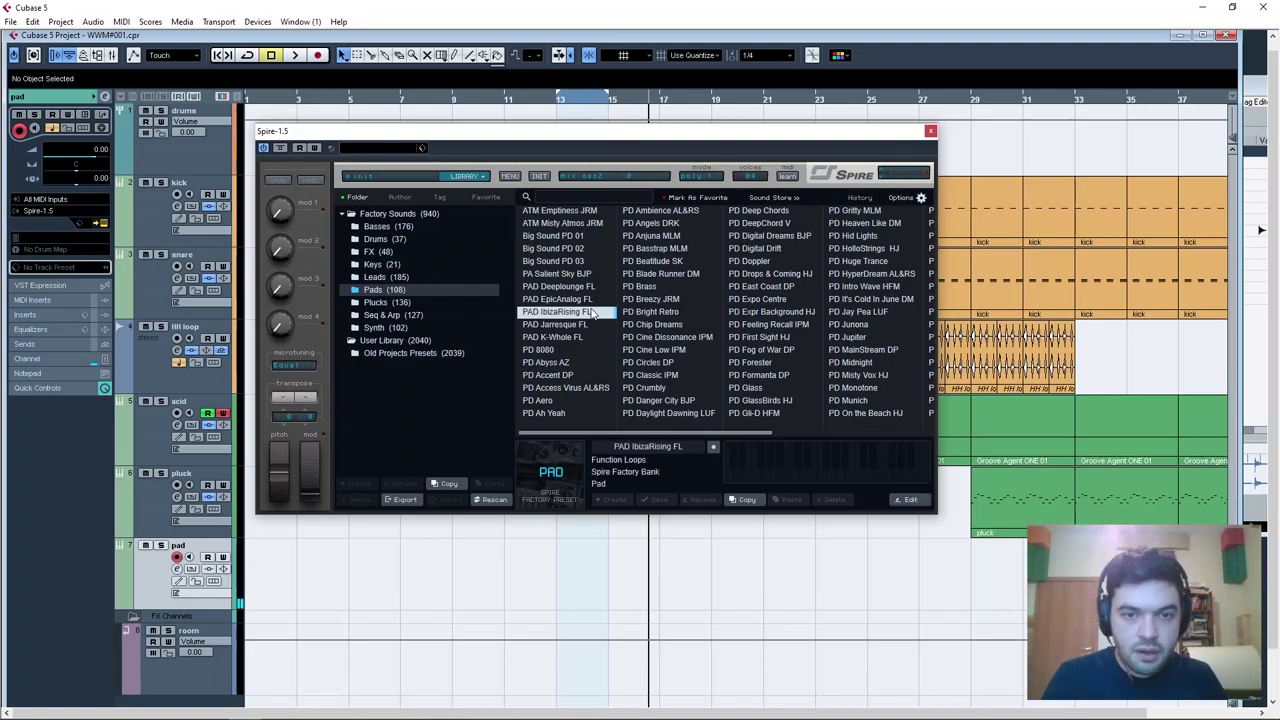
{"action": "left_click", "coordinate": [566, 300]}
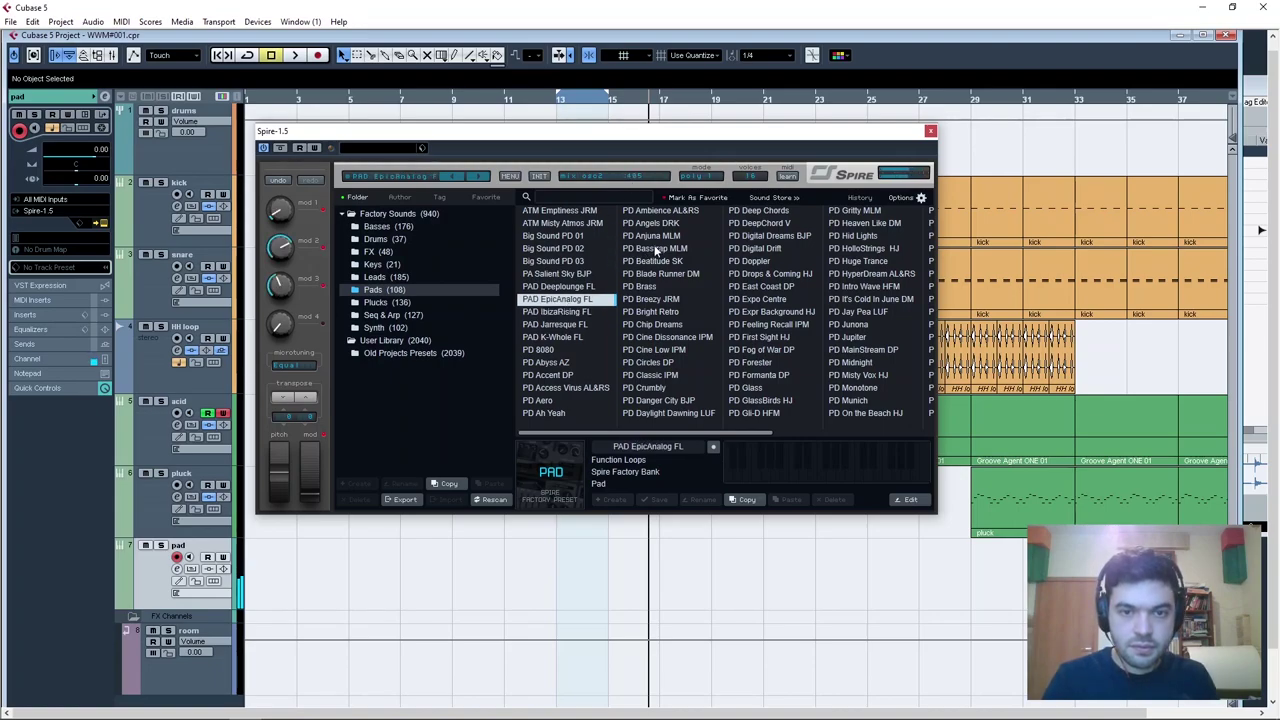
{"action": "left_click", "coordinate": [788, 225]}
{"action": "left_click", "coordinate": [775, 312]}
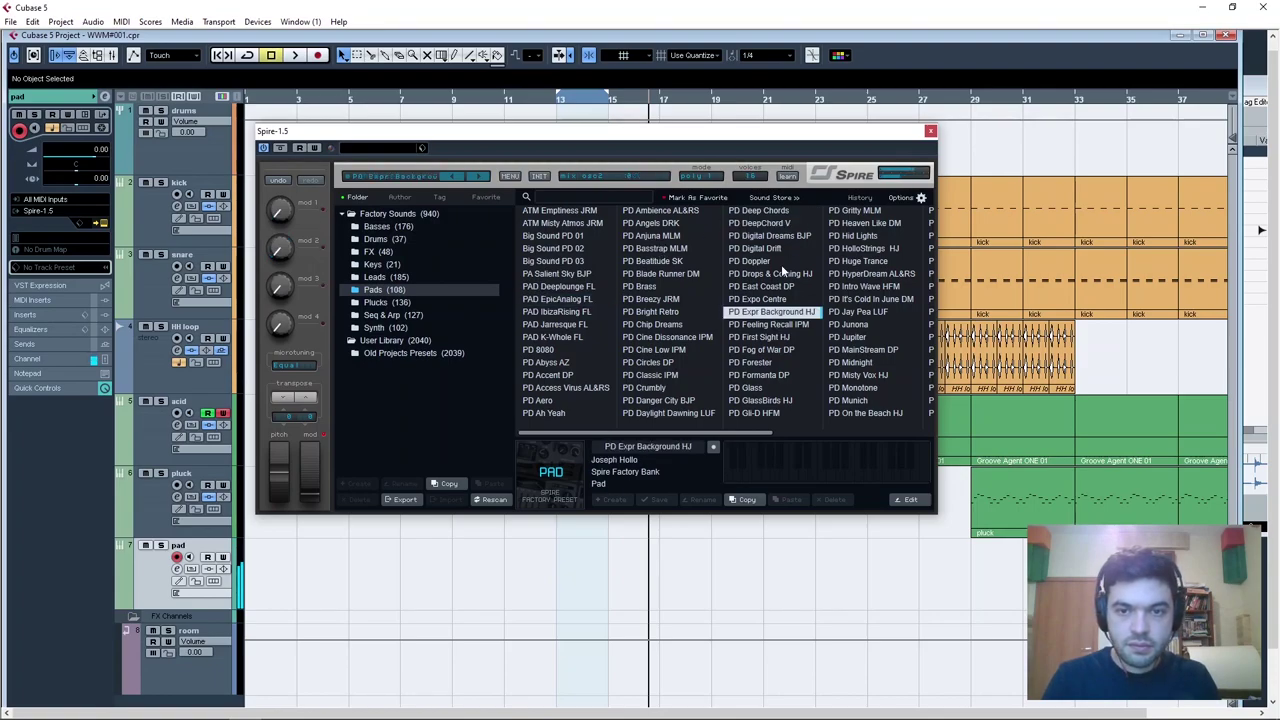
{"action": "left_click", "coordinate": [776, 325]}
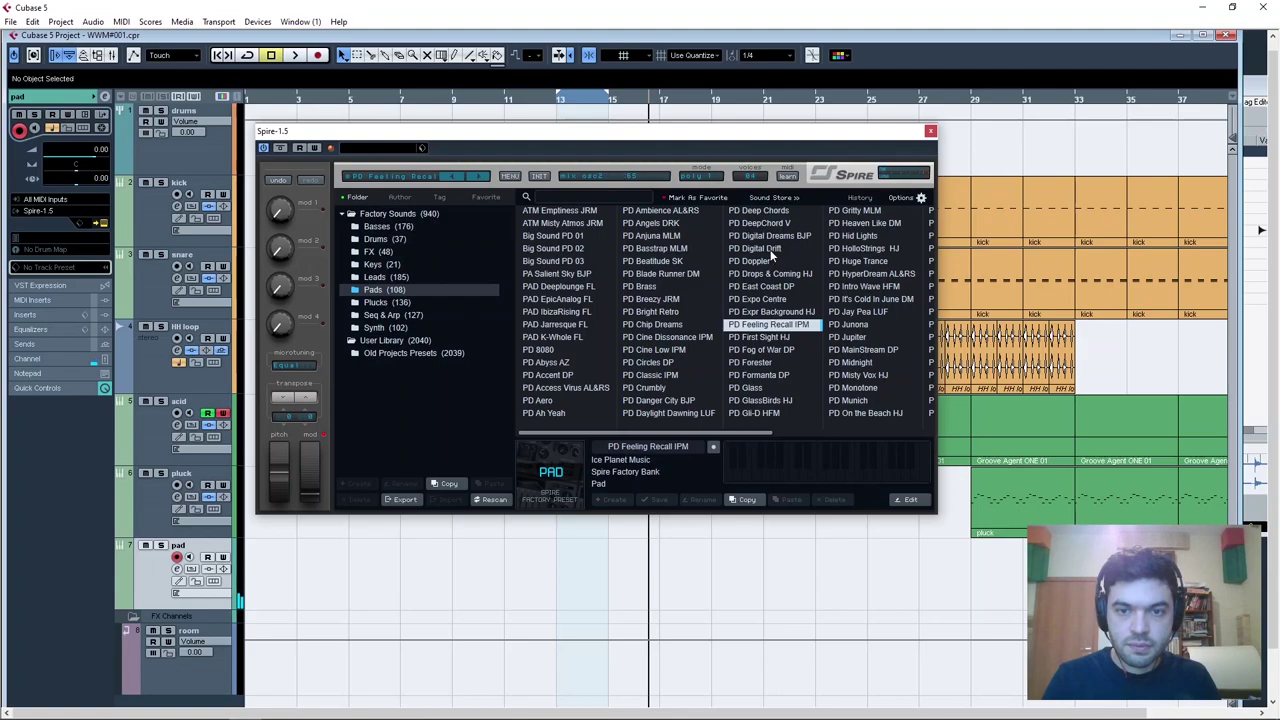
{"action": "left_click", "coordinate": [772, 340]}
{"action": "left_click", "coordinate": [776, 362]}
{"action": "scroll", "coordinate": [770, 318], "scroll_direction": "down", "scroll_amount": 2}
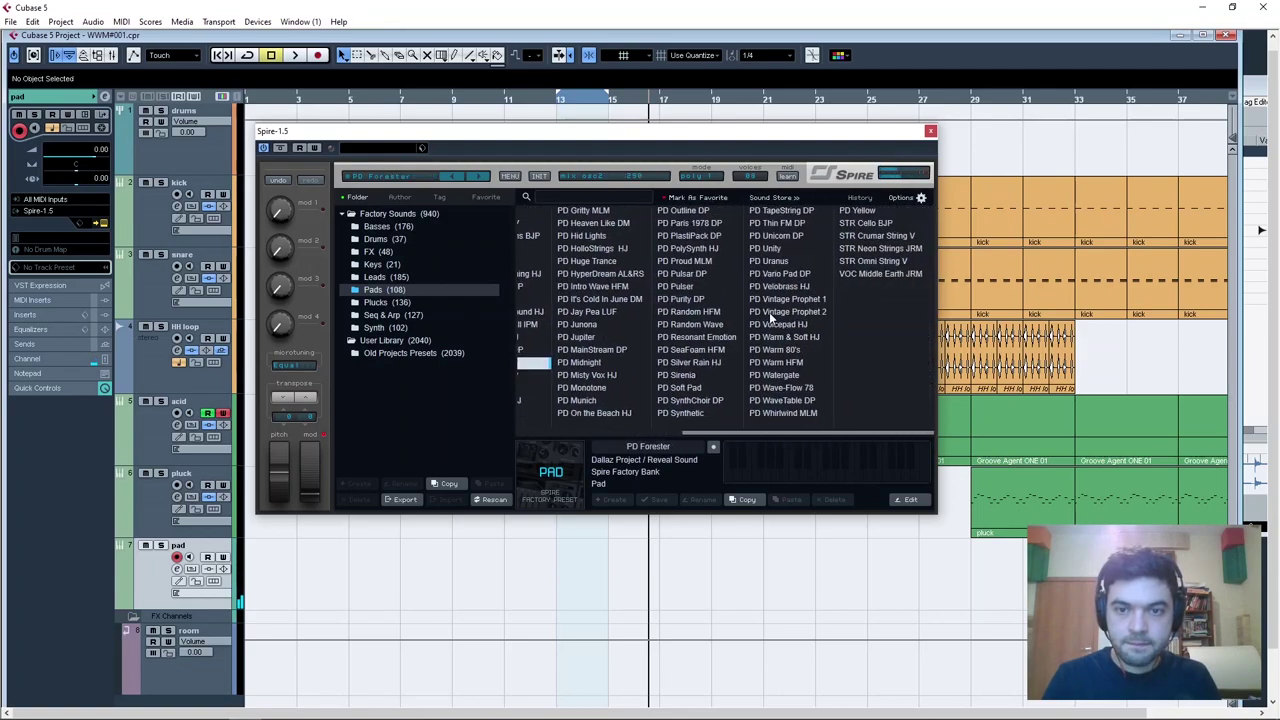
{"action": "left_click", "coordinate": [698, 249]}
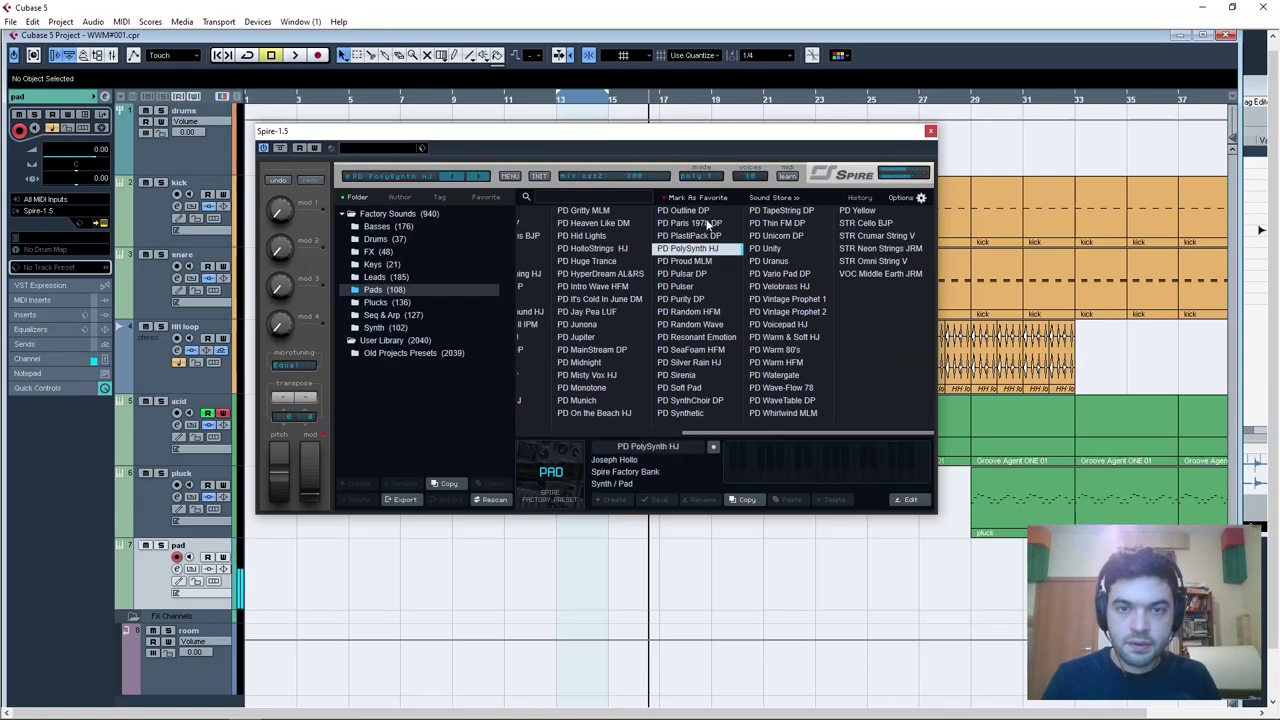
{"action": "left_click", "coordinate": [603, 225]}
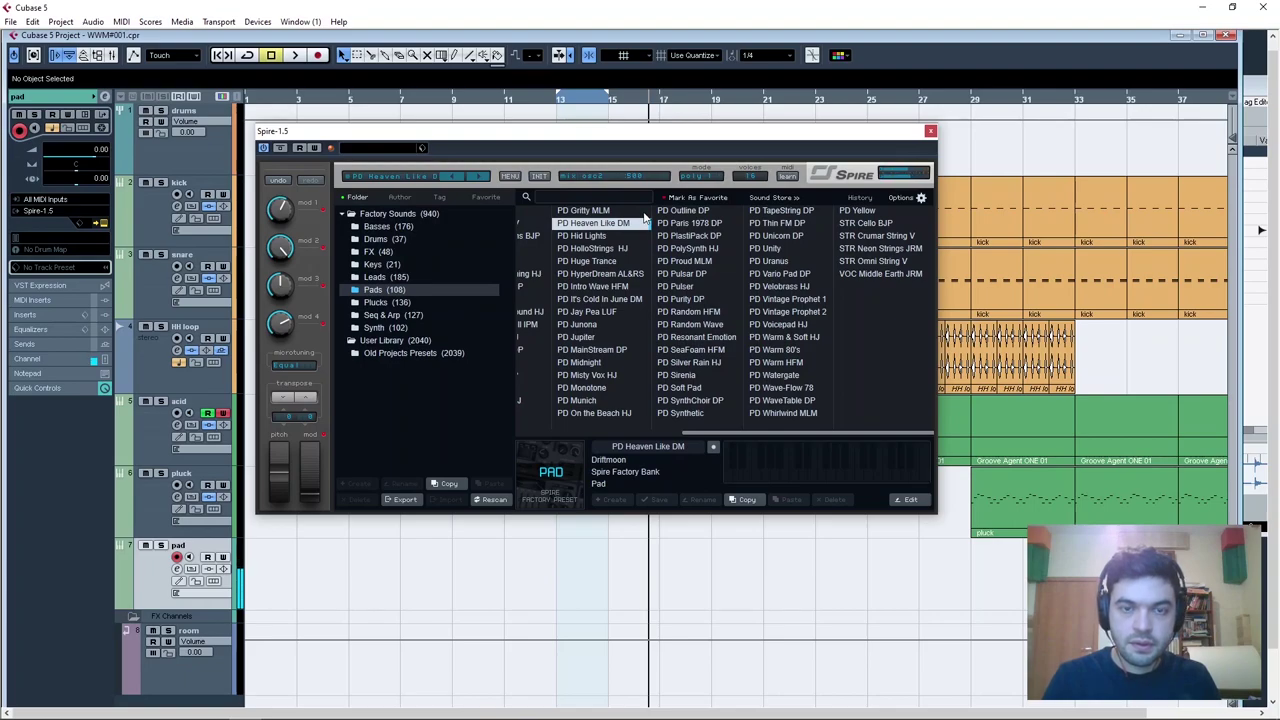
{"action": "left_click", "coordinate": [588, 325]}
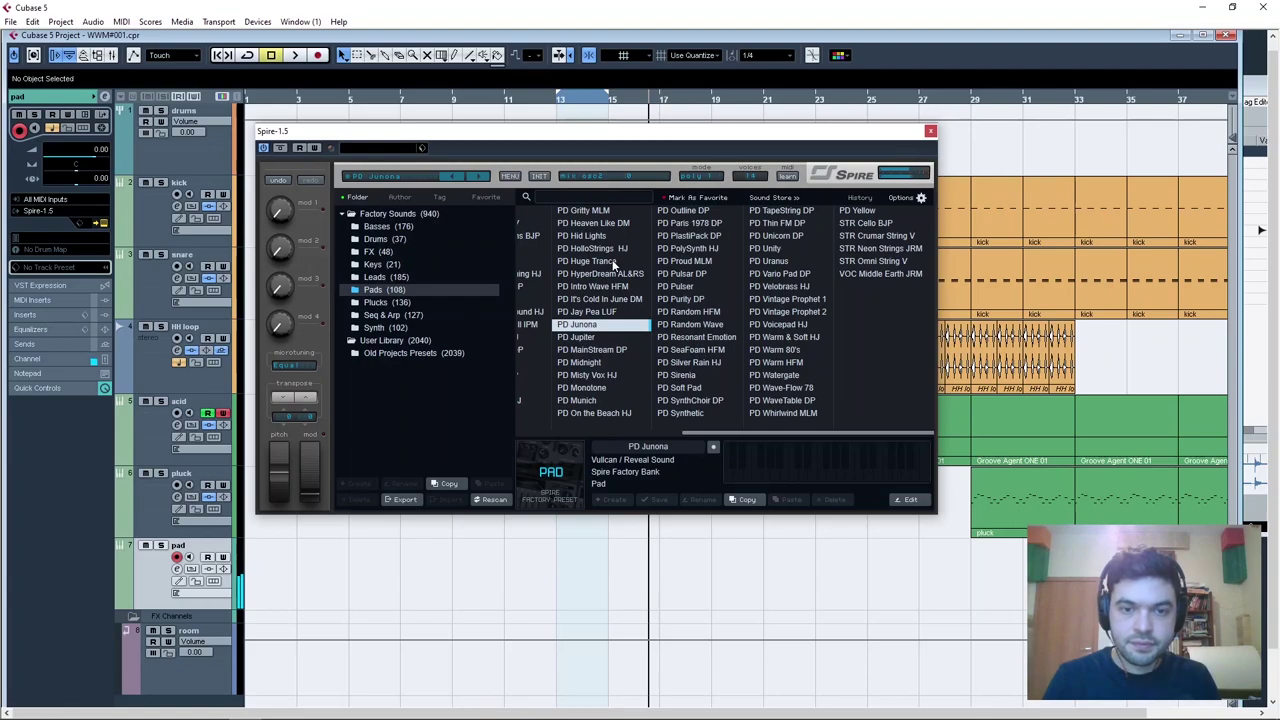
Return to Spire's synth view, initialize the patch and set oscillator 1's unison mode to 7 voices.
{"action": "left_click", "coordinate": [384, 178]}
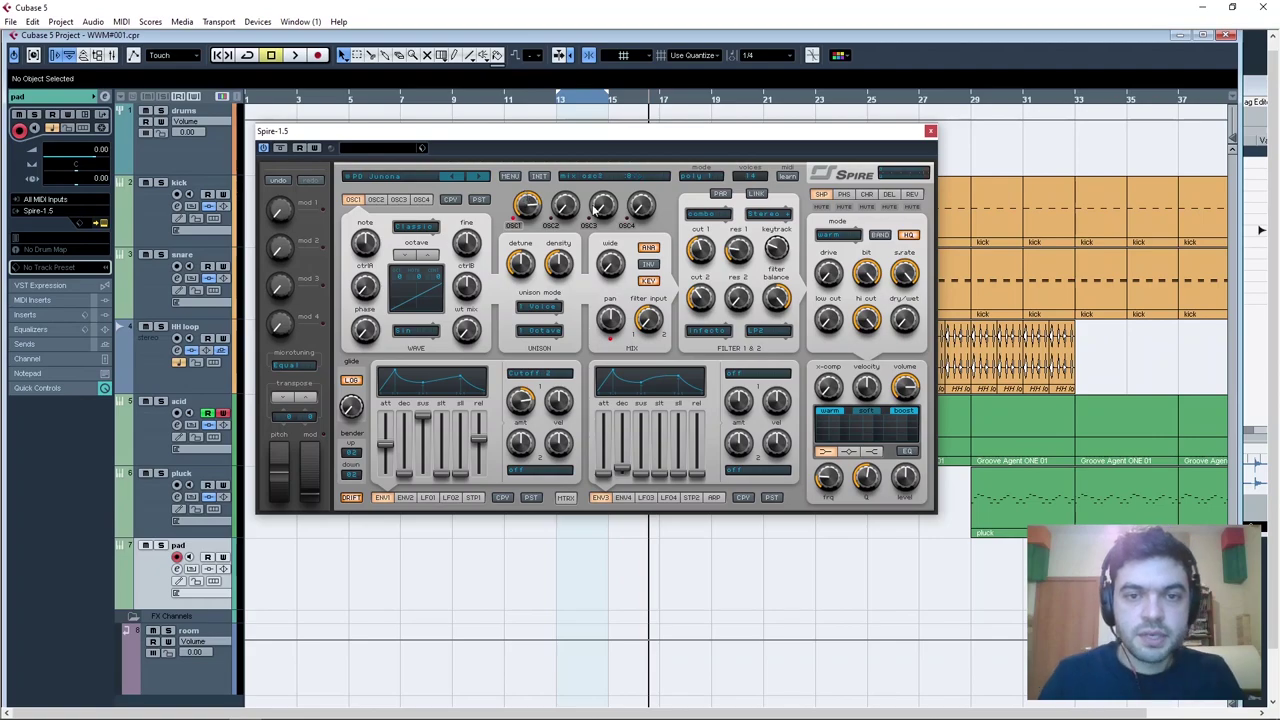
{"action": "left_click", "coordinate": [540, 176]}
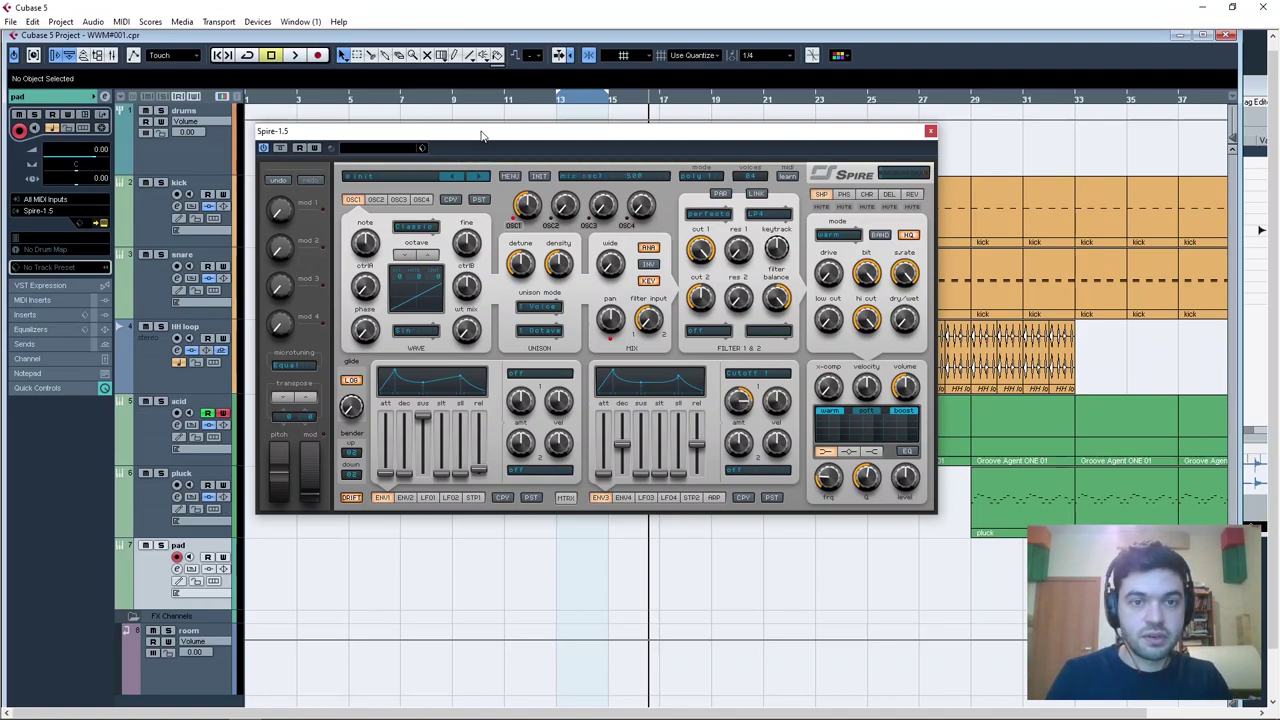
{"action": "left_click_drag", "start_coordinate": [480, 131], "coordinate": [519, 152]}
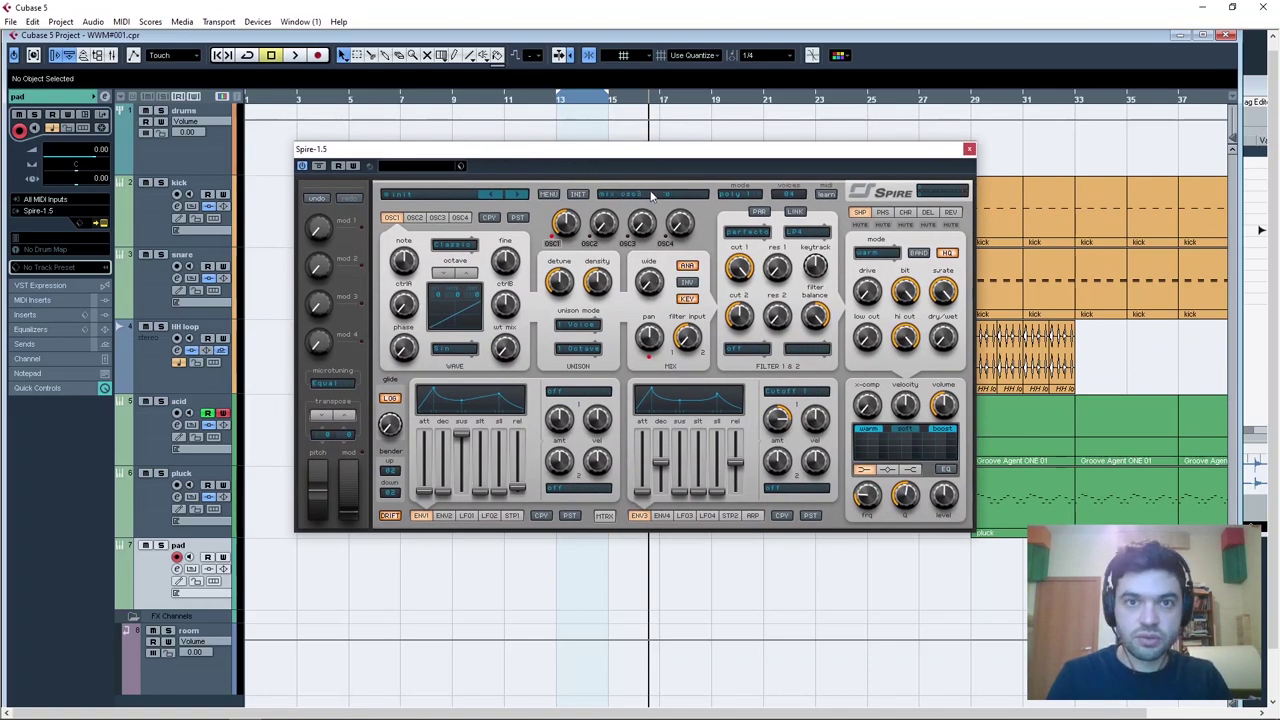
{"action": "mouse_move", "coordinate": [625, 158]}
{"action": "left_mouse_down"}
{"action": "mouse_move", "coordinate": [680, 264]}
{"action": "mouse_move", "coordinate": [766, 277]}
{"action": "mouse_move", "coordinate": [663, 154]}
{"action": "mouse_move", "coordinate": [602, 155]}
{"action": "left_mouse_up"}
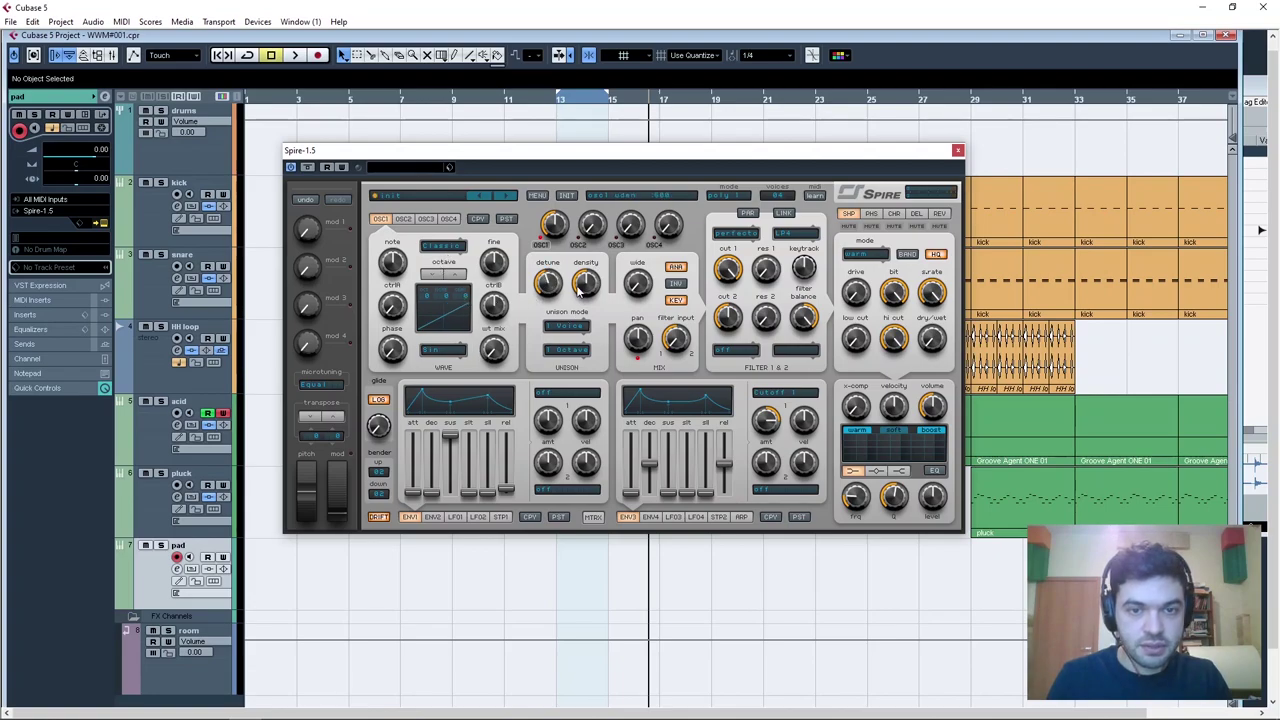
{"action": "left_click", "coordinate": [568, 326]}
{"action": "left_click", "coordinate": [586, 436]}
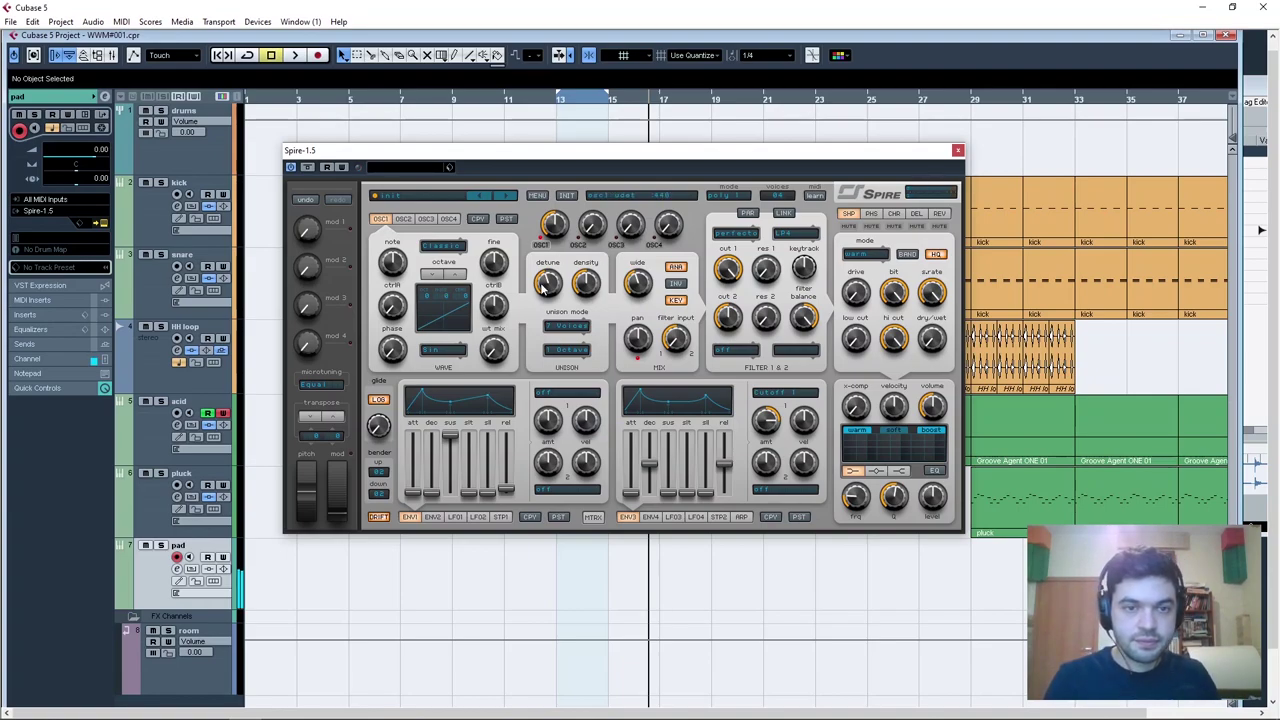
Shape envelope 1 for a pad with a lower sustain and longer attack, decay and release.
{"action": "mouse_move", "coordinate": [450, 437]}
{"action": "left_mouse_down"}
{"action": "mouse_move", "coordinate": [437, 494]}
{"action": "mouse_move", "coordinate": [433, 448]}
{"action": "left_mouse_up"}
{"action": "left_click_drag", "start_coordinate": [413, 494], "coordinate": [413, 473]}
{"action": "left_click_drag", "start_coordinate": [509, 494], "coordinate": [510, 461]}
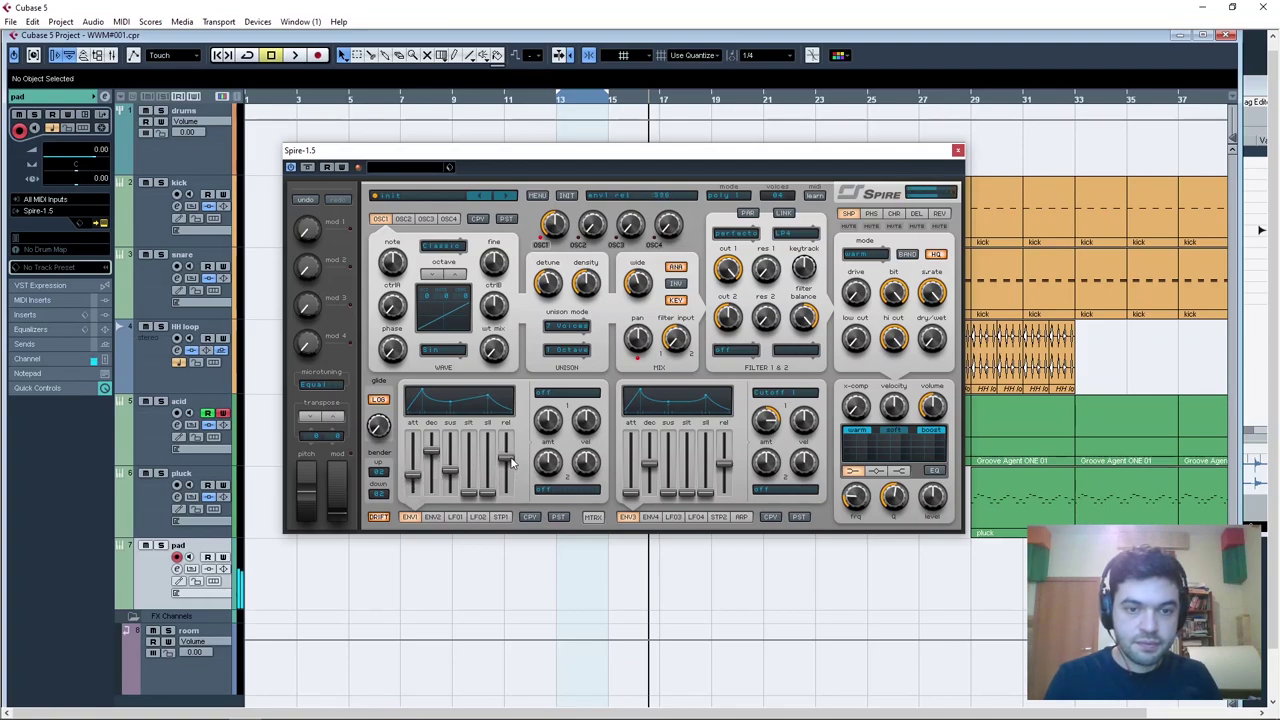
{"action": "left_click_drag", "start_coordinate": [417, 478], "coordinate": [417, 471]}
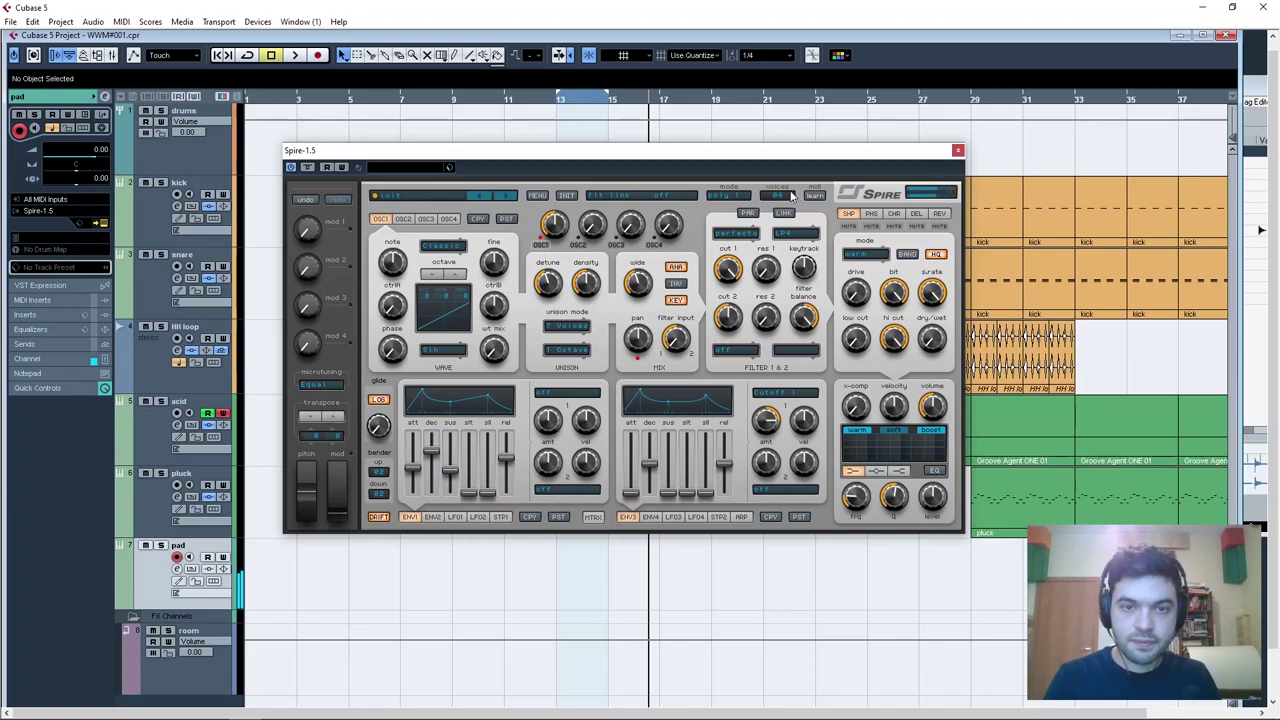
Raise Spire's polyphony to 8 voices.
{"action": "left_click_drag", "start_coordinate": [540, 151], "coordinate": [521, 146]}
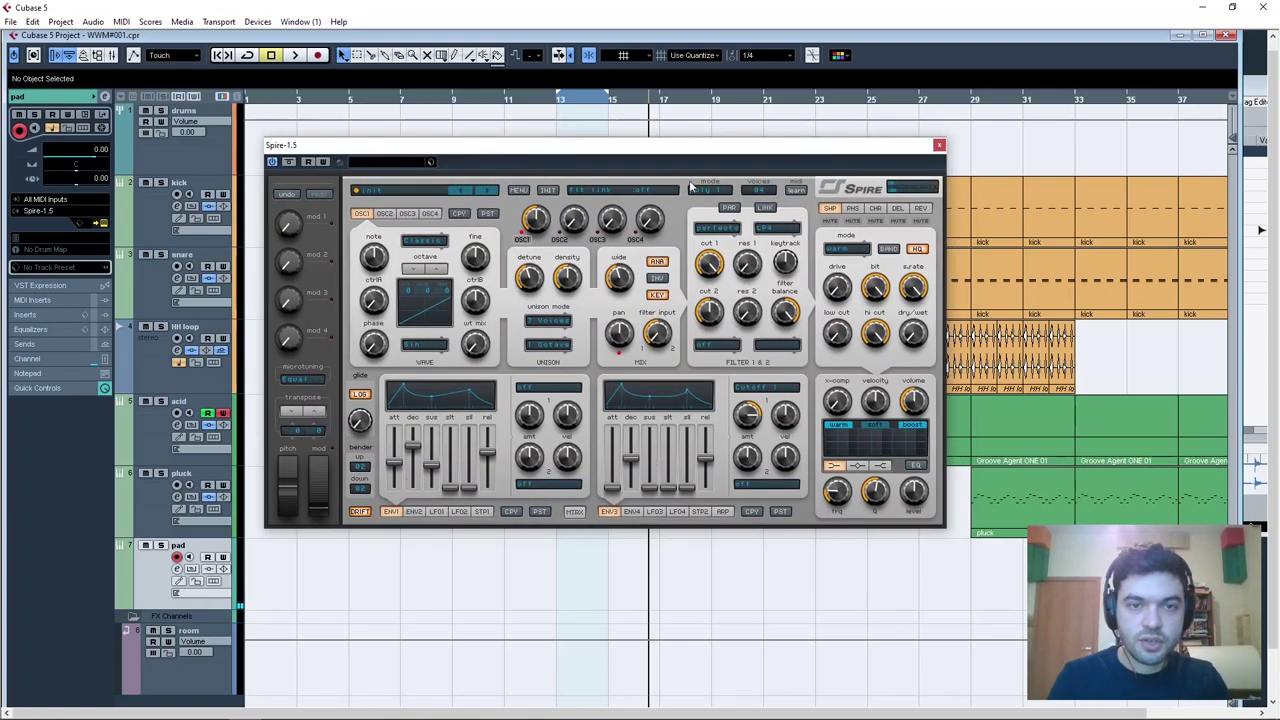
{"action": "left_click", "coordinate": [757, 190]}
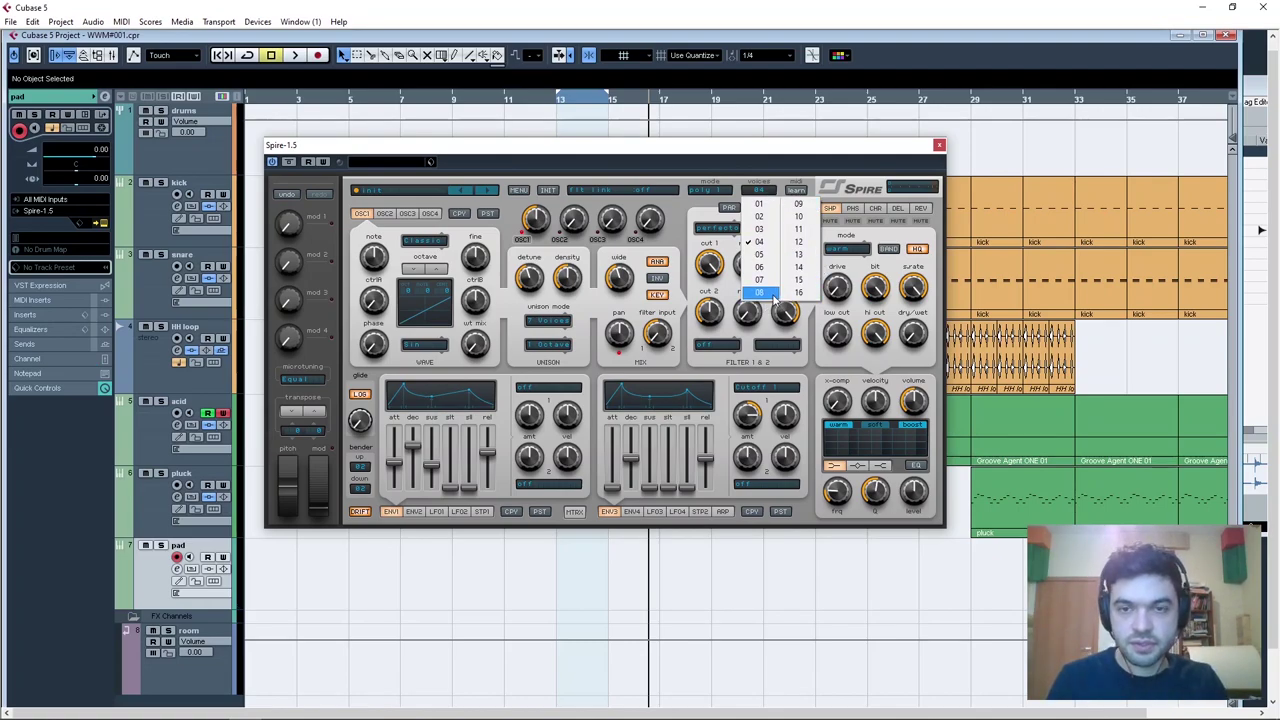
{"action": "left_click", "coordinate": [762, 293]}
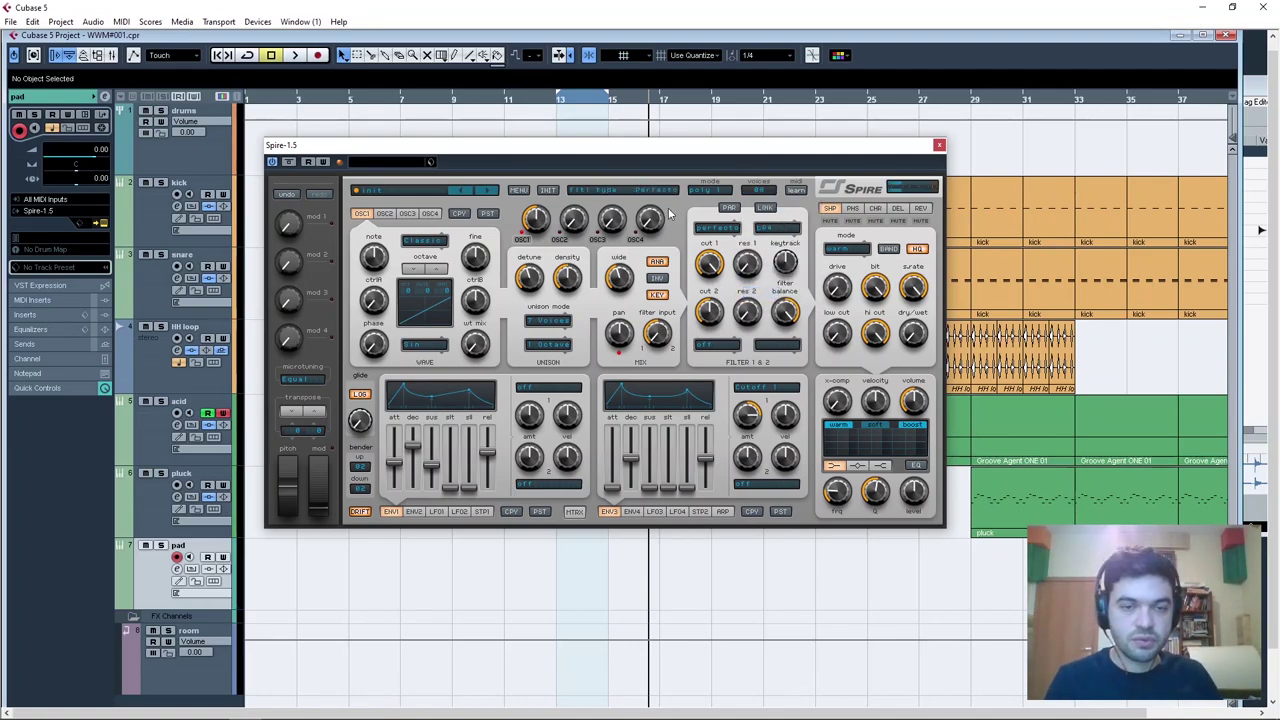
{"action": "left_click_drag", "start_coordinate": [727, 149], "coordinate": [730, 144]}
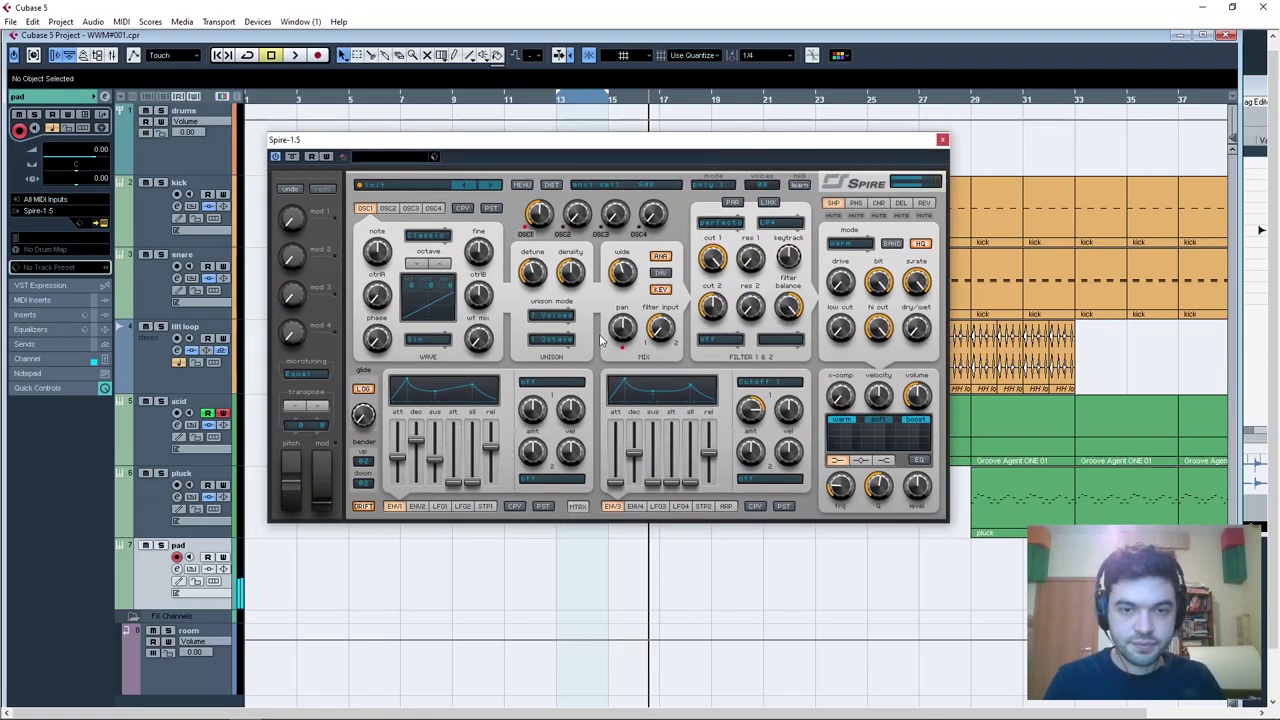
Lower filter 1's cutoff and shape envelope 3 with a slower attack, longer decay and adjusted sustain and release.
{"action": "left_click", "coordinate": [734, 227]}
{"action": "left_click", "coordinate": [682, 250]}
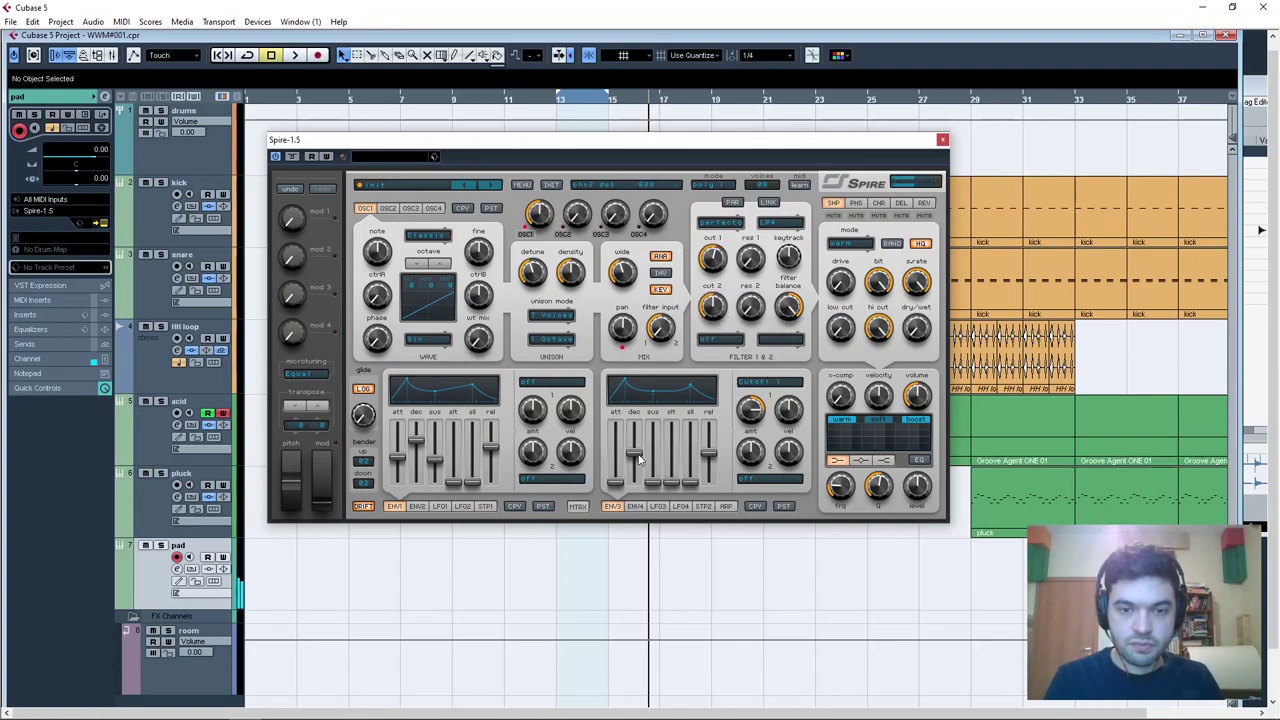
{"action": "left_click_drag", "start_coordinate": [616, 480], "coordinate": [712, 462]}
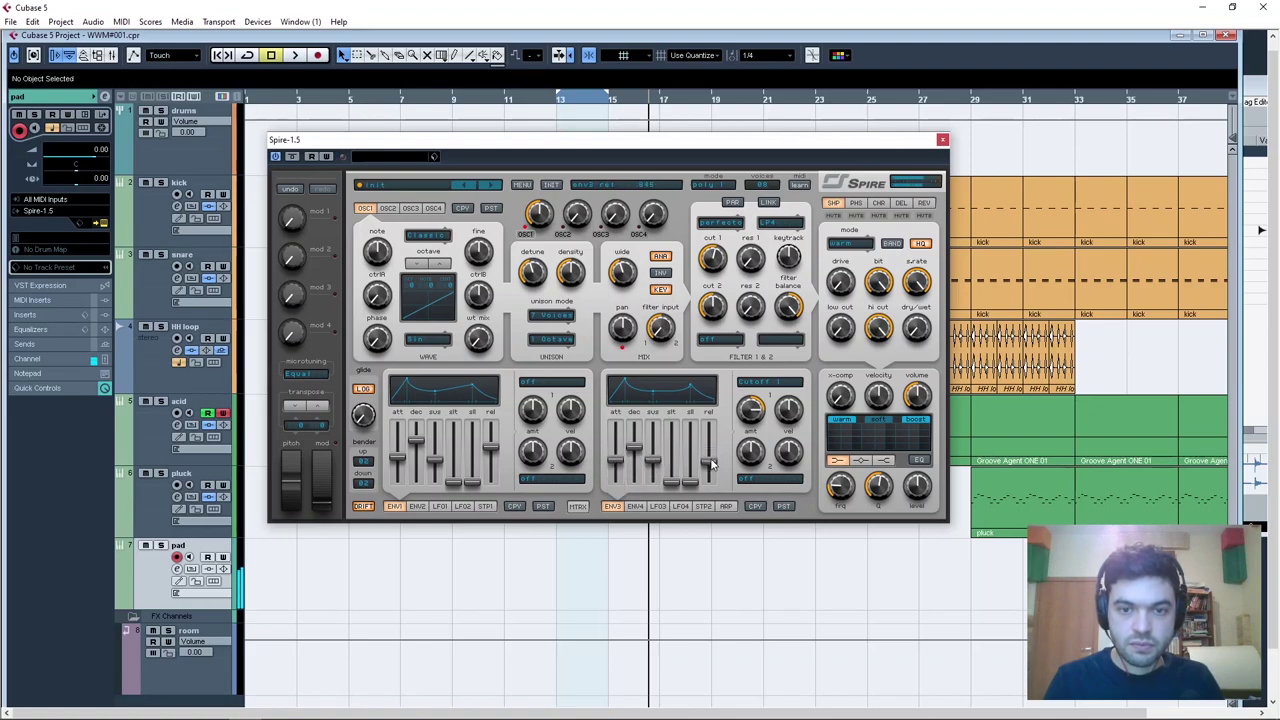
{"action": "left_click_drag", "start_coordinate": [616, 462], "coordinate": [631, 442]}
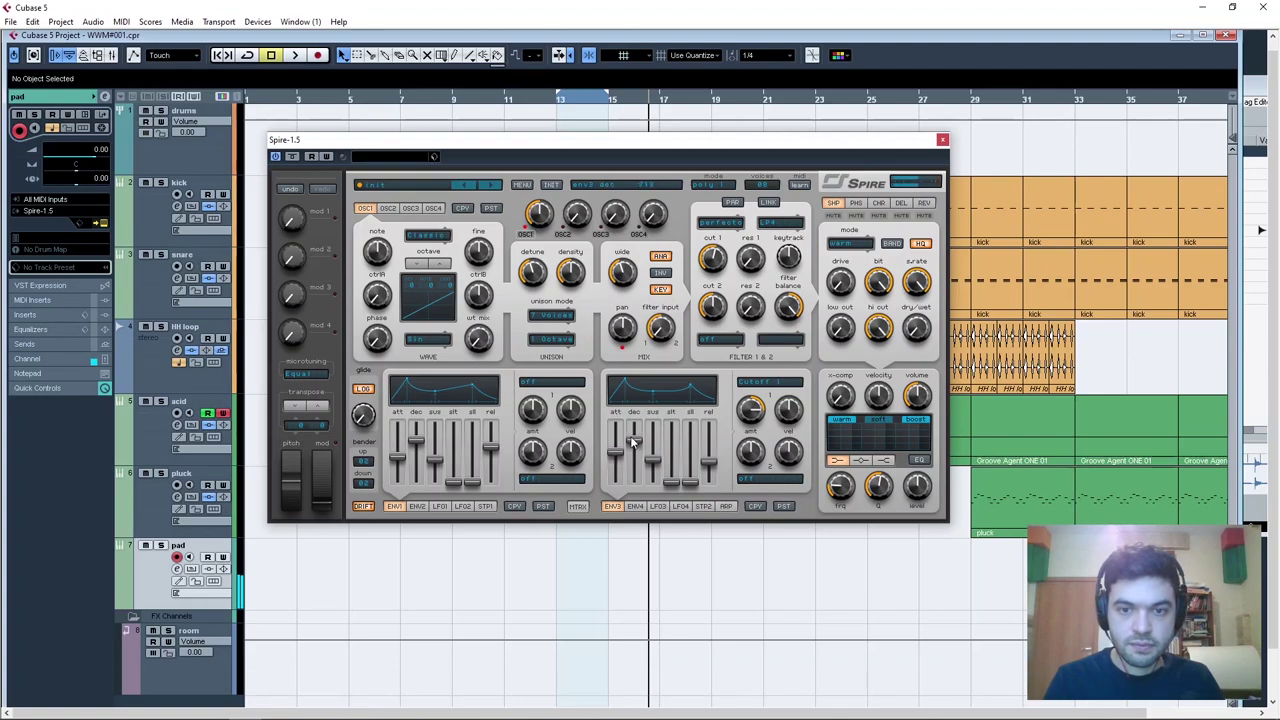
{"action": "mouse_move", "coordinate": [710, 460]}
{"action": "left_mouse_down"}
{"action": "mouse_move", "coordinate": [710, 472]}
{"action": "mouse_move", "coordinate": [711, 456]}
{"action": "left_mouse_up"}
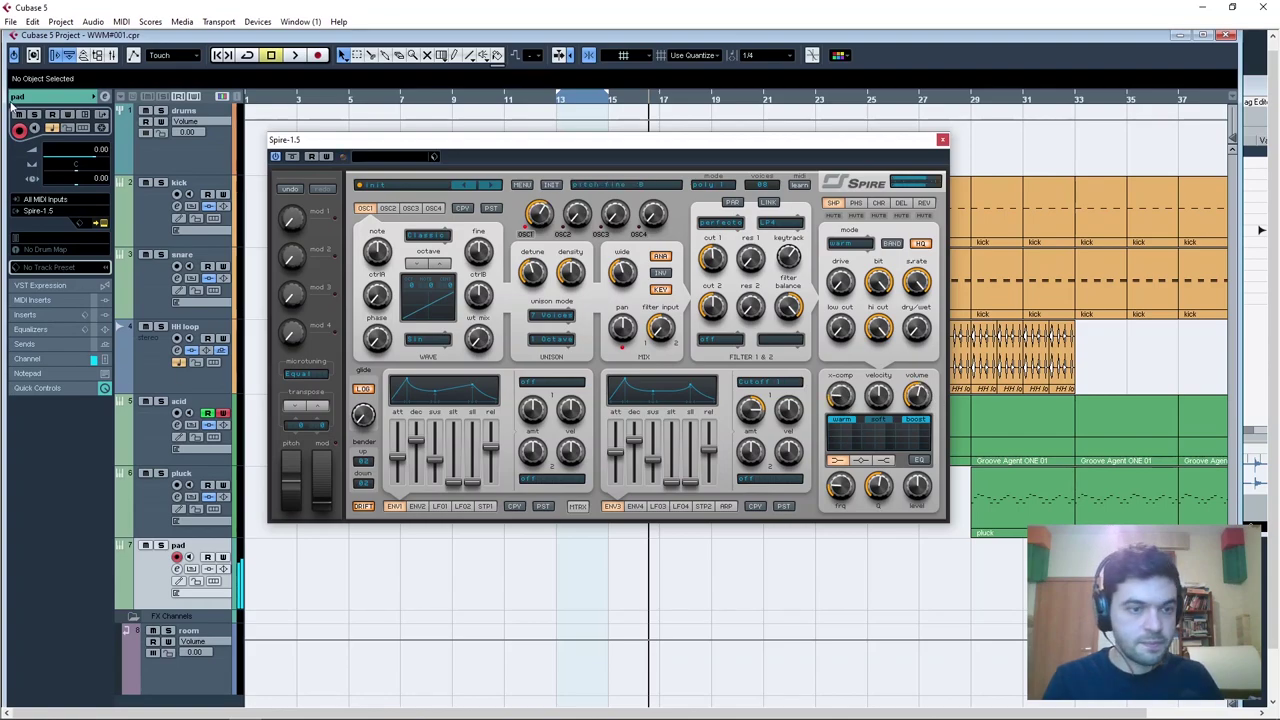
Set the pad track's volume to -2.52, enable Spire's EQ with a low-band cut and fine-tune the X-comp amount.
{"action": "left_click_drag", "start_coordinate": [100, 156], "coordinate": [96, 158]}
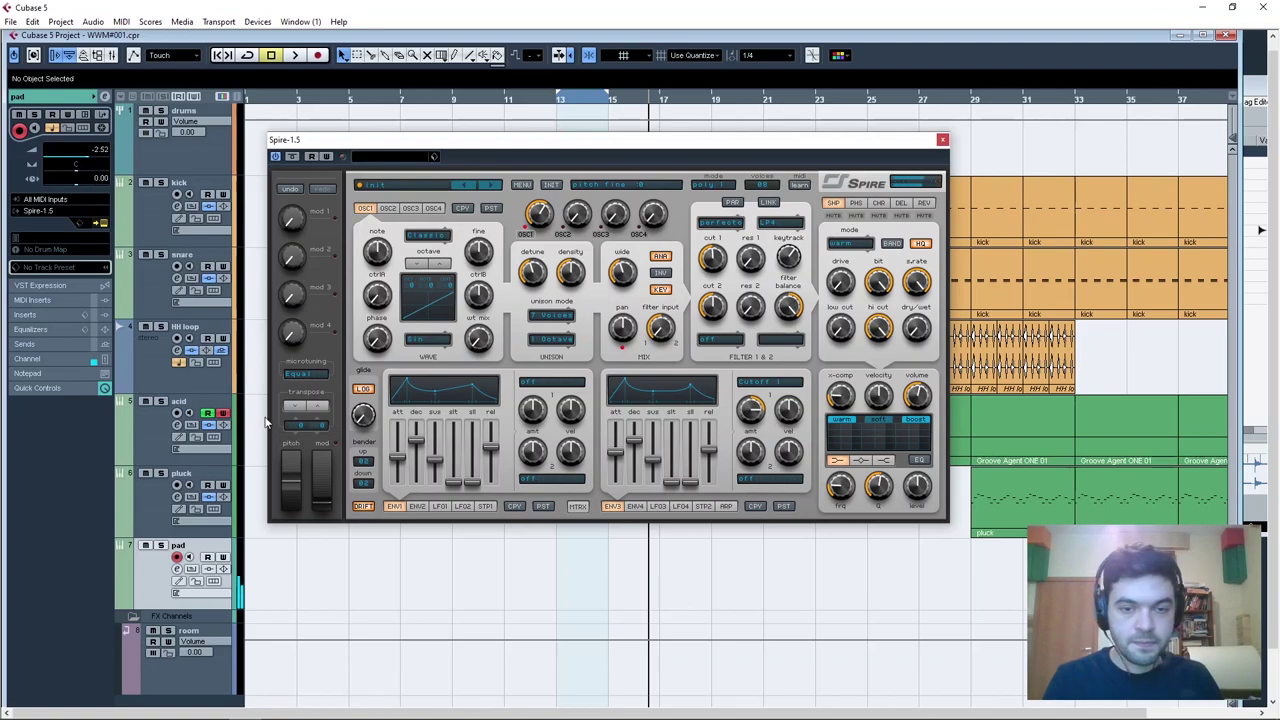
{"action": "left_click", "coordinate": [919, 460]}
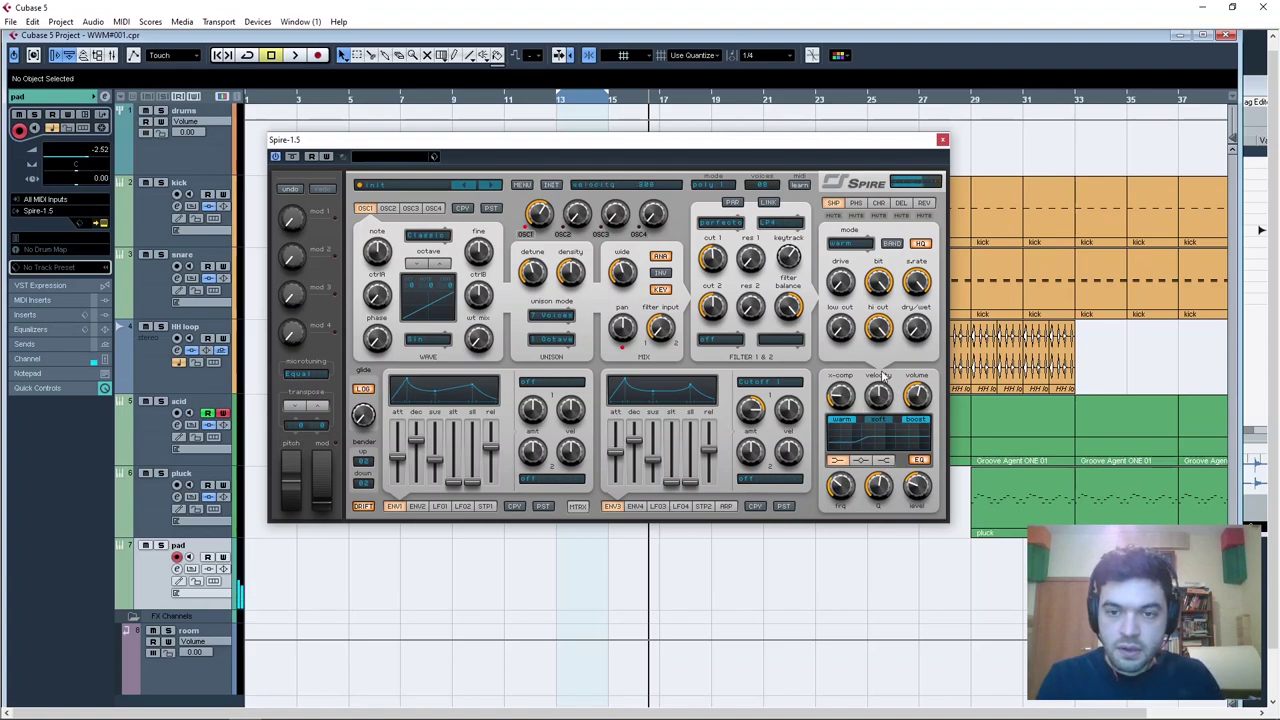
{"action": "left_click_drag", "start_coordinate": [846, 379], "coordinate": [840, 394]}
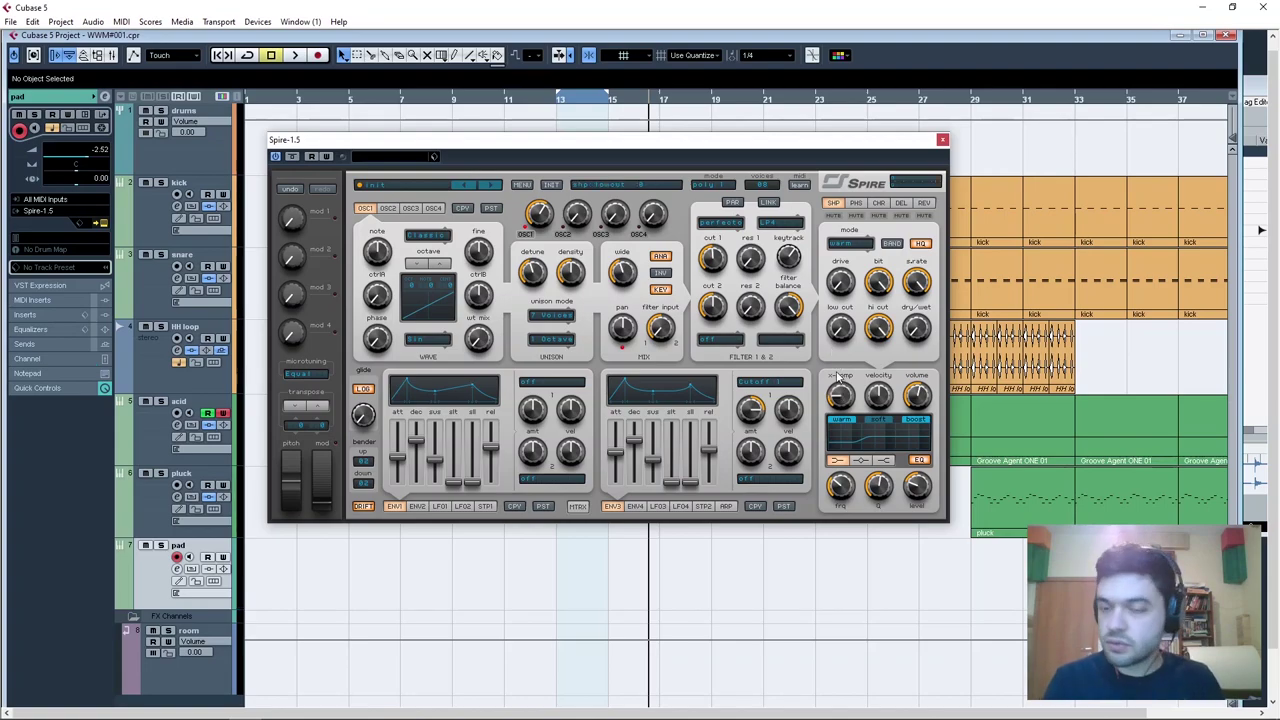
{"action": "left_click_drag", "start_coordinate": [840, 398], "coordinate": [848, 391]}
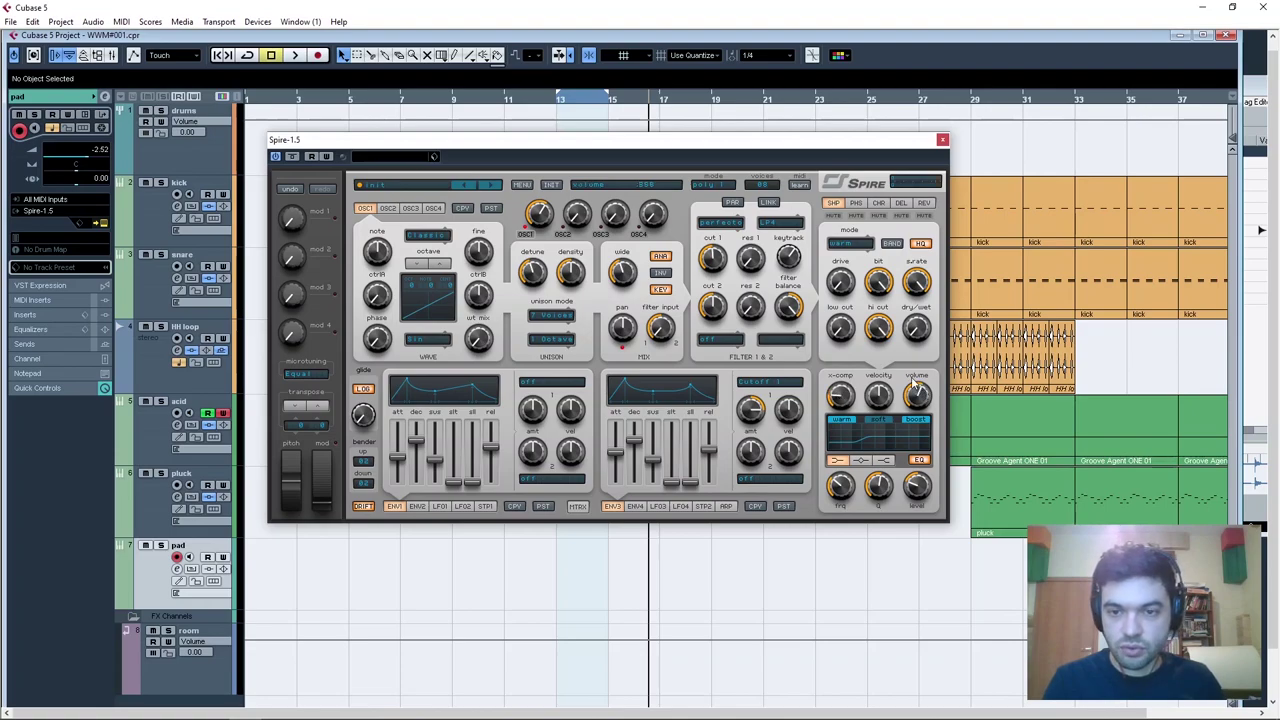
Boost the high band of Spire's EQ slightly and raise its frequency.
{"action": "left_click", "coordinate": [884, 462]}
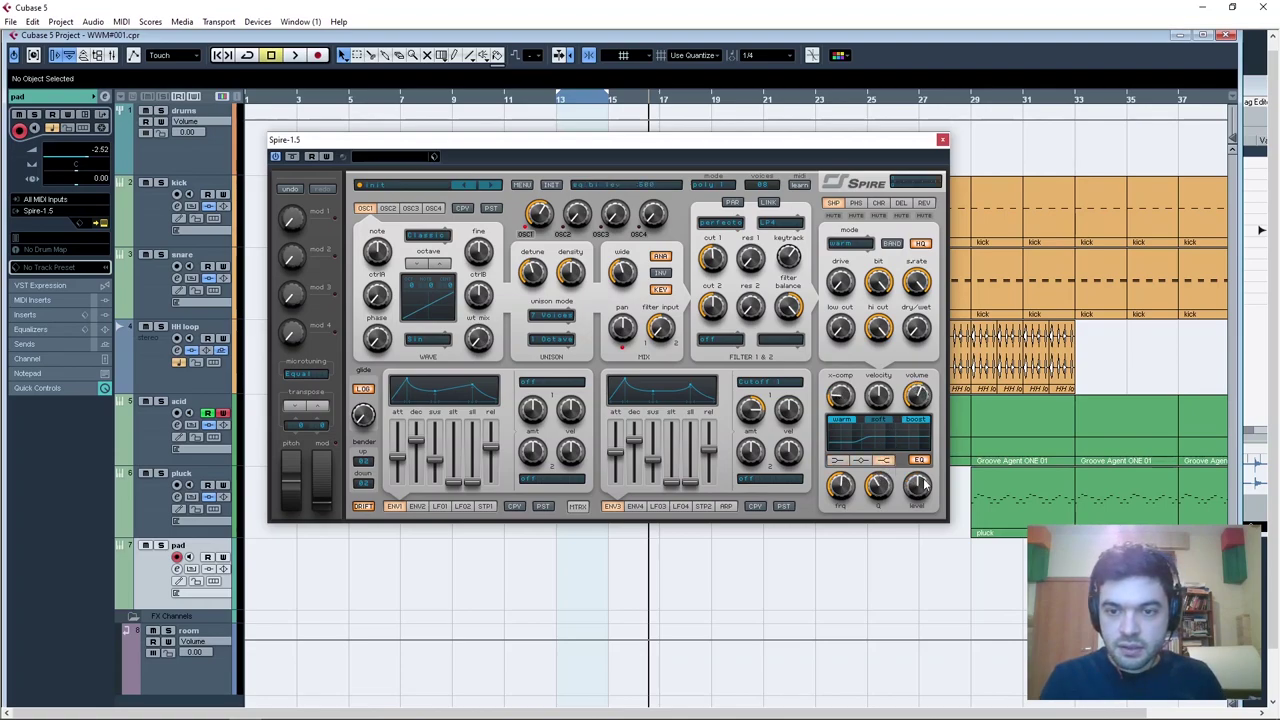
{"action": "left_click_drag", "start_coordinate": [919, 483], "coordinate": [918, 461]}
{"action": "left_click_drag", "start_coordinate": [842, 492], "coordinate": [841, 470]}
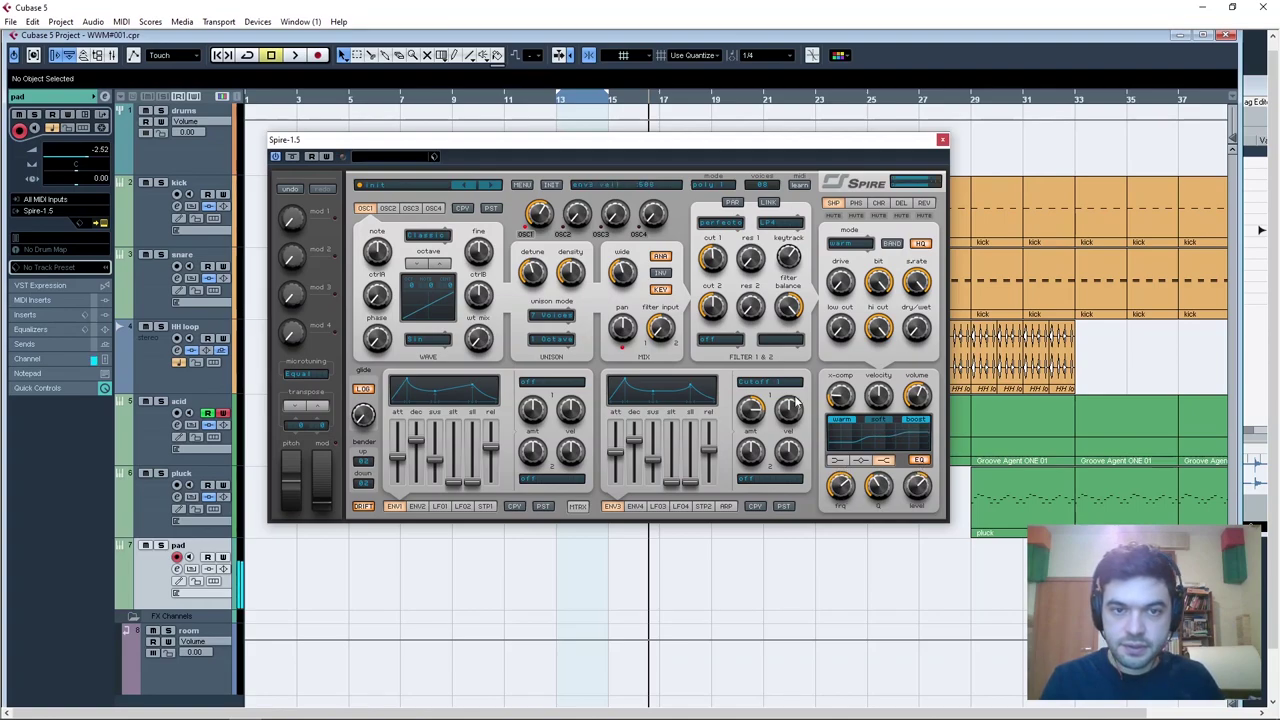
{"action": "left_click_drag", "start_coordinate": [916, 485], "coordinate": [917, 497]}
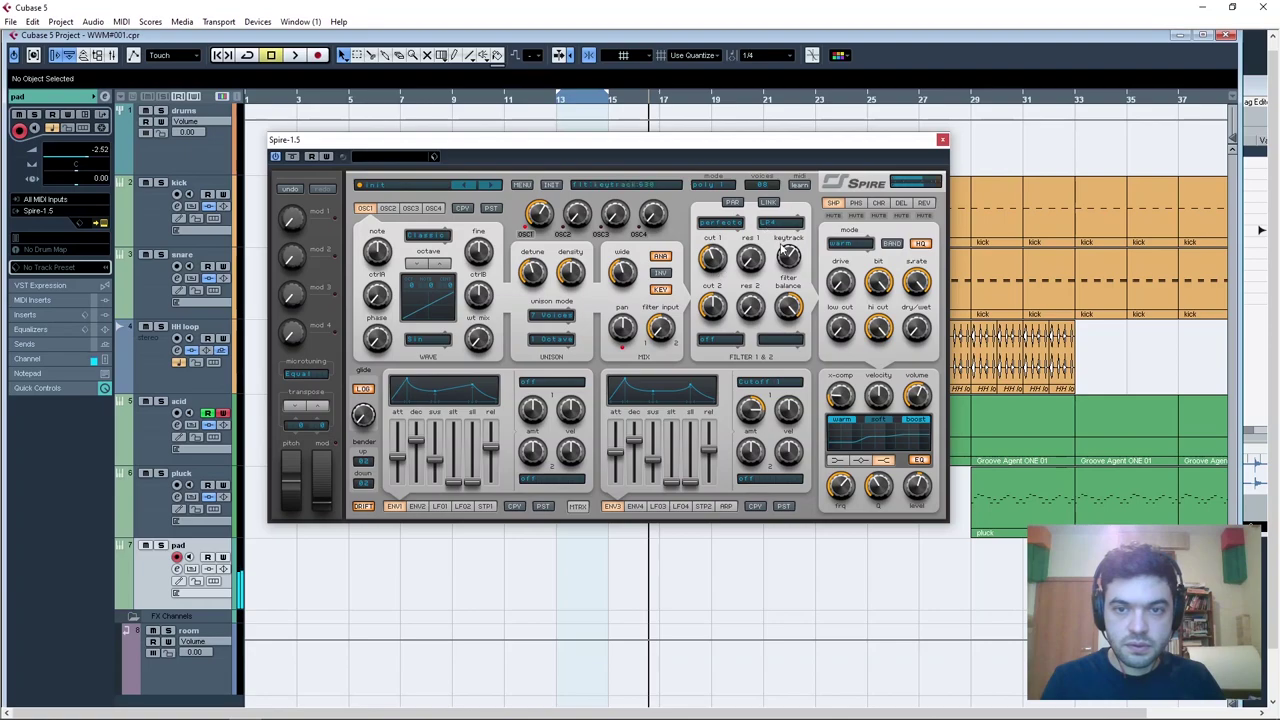
Switch filter 1 to the acido type with the LP3 slope and readjust its cutoff and resonance.
{"action": "left_click", "coordinate": [735, 226]}
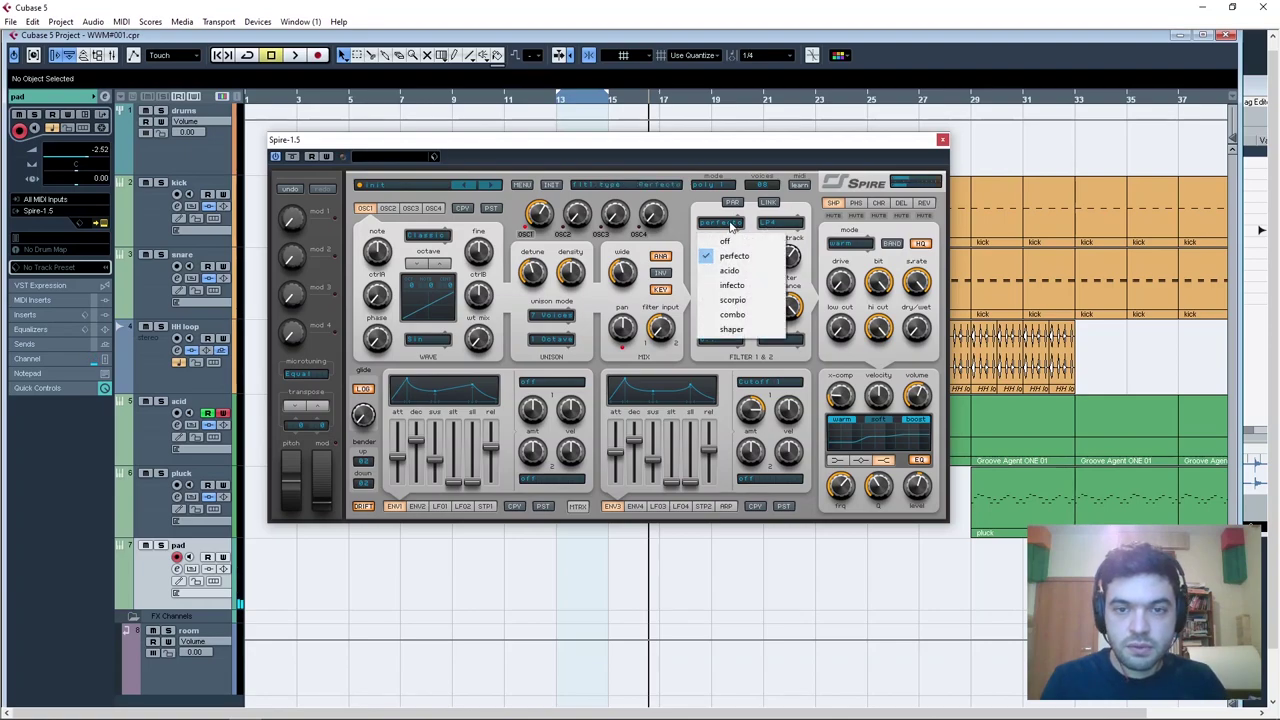
{"action": "left_click", "coordinate": [745, 272]}
{"action": "left_click", "coordinate": [768, 225]}
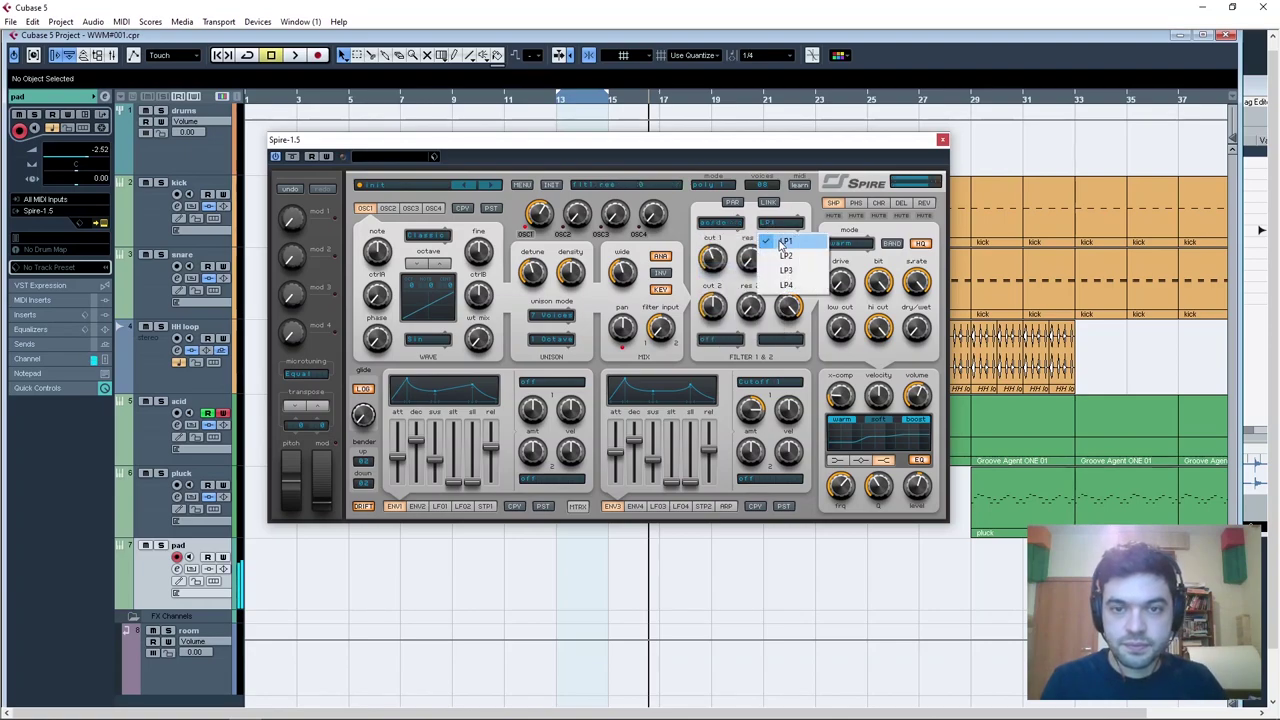
{"action": "left_click", "coordinate": [785, 244]}
{"action": "left_click_drag", "start_coordinate": [706, 266], "coordinate": [706, 322]}
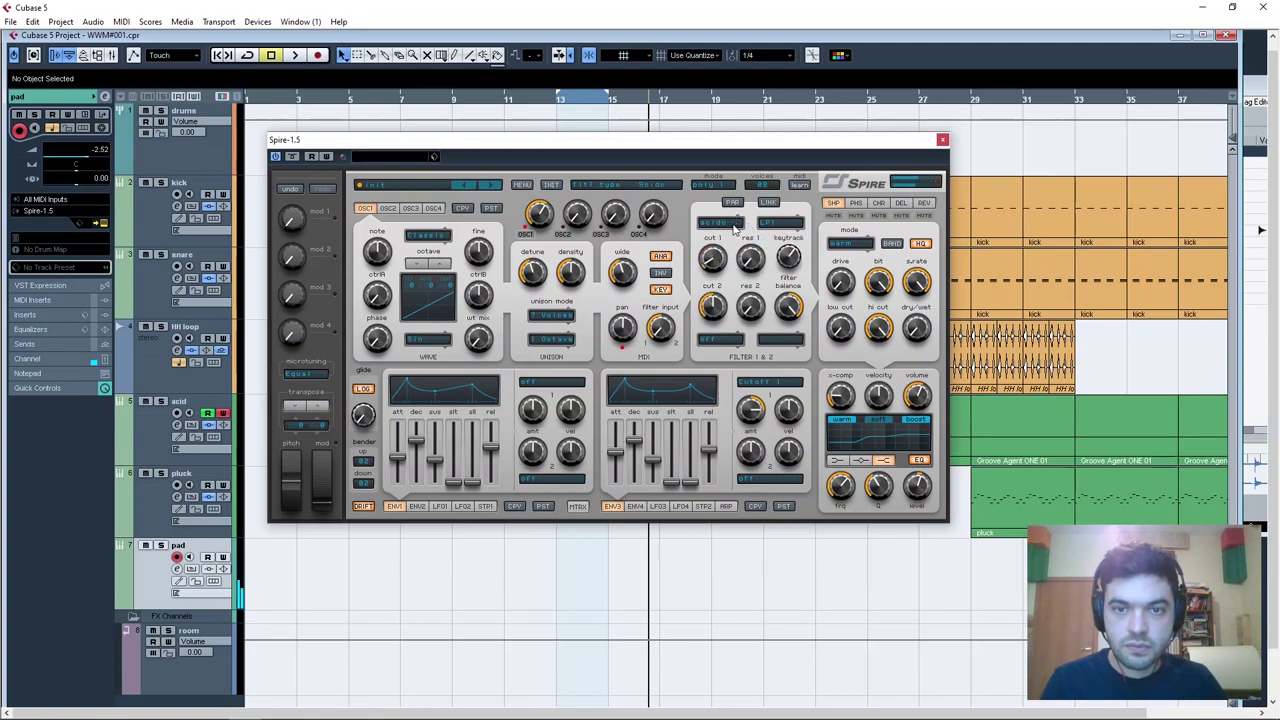
{"action": "left_click", "coordinate": [768, 224]}
{"action": "left_click", "coordinate": [786, 270]}
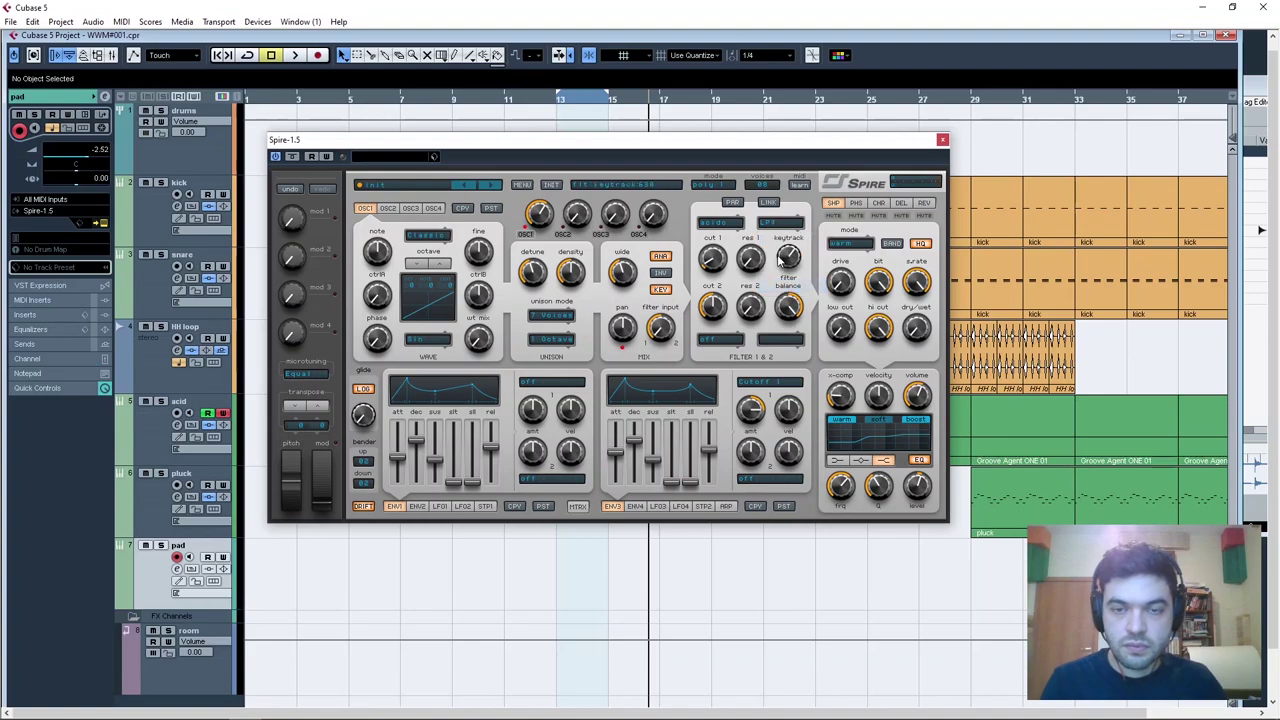
{"action": "left_click", "coordinate": [776, 224]}
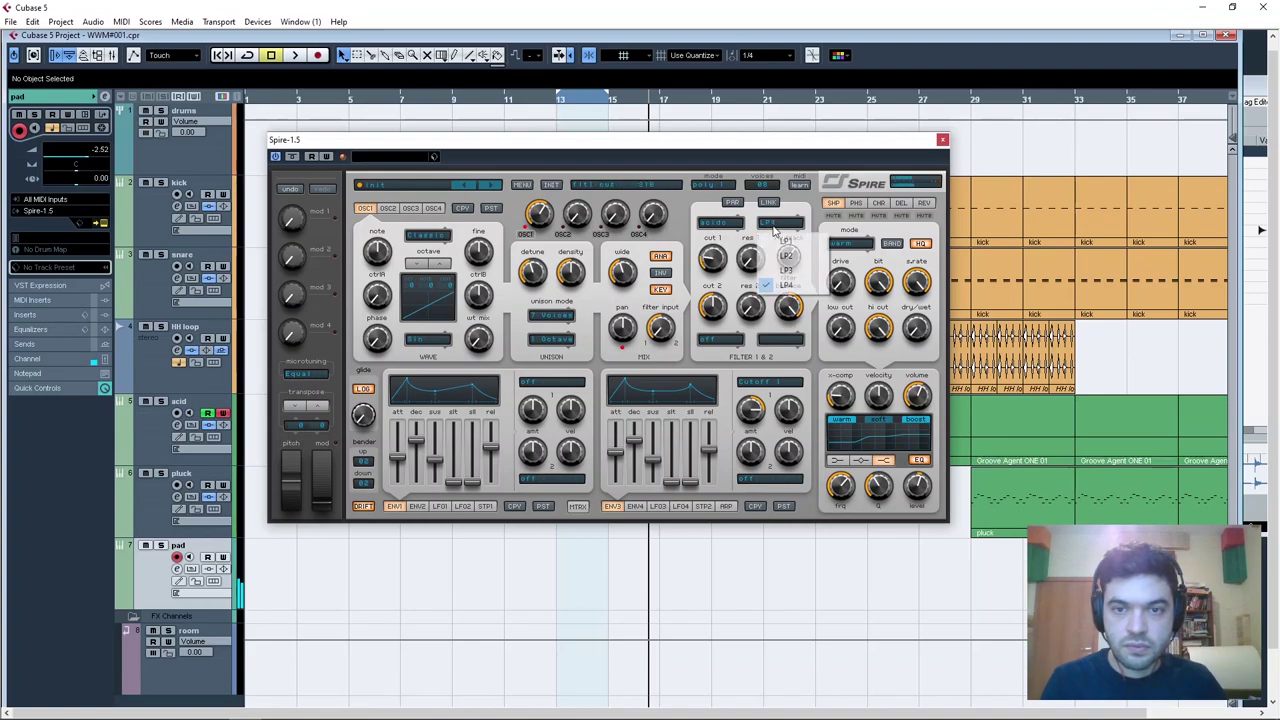
{"action": "left_click", "coordinate": [786, 268]}
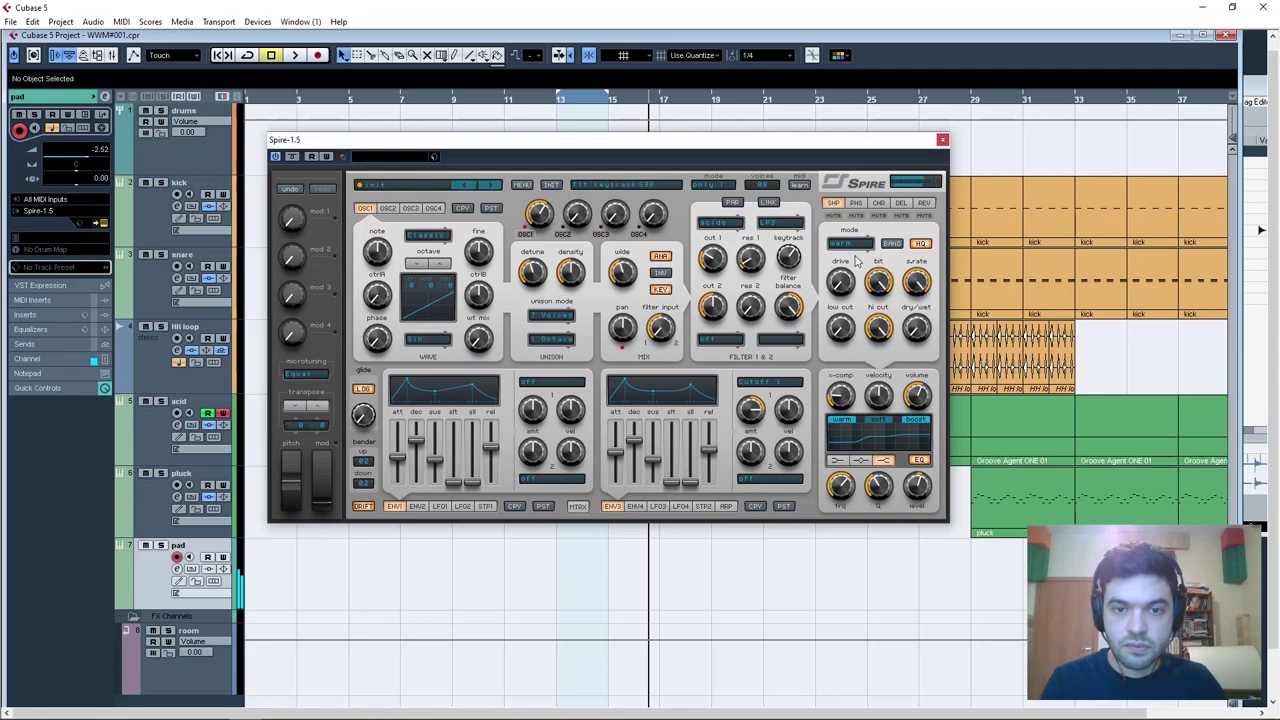
Reshape envelope 3 with a minimal decay, a high sustain and a fine-tuned release.
{"action": "left_click_drag", "start_coordinate": [653, 461], "coordinate": [636, 485]}
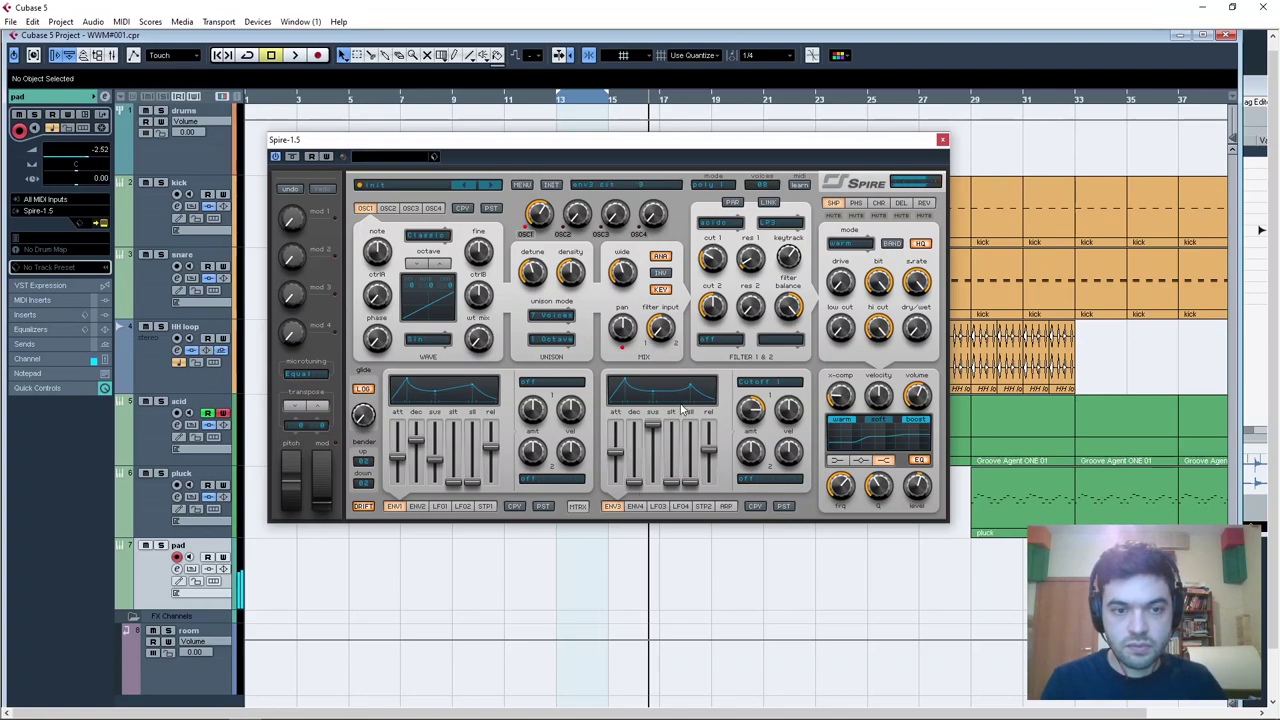
{"action": "left_click_drag", "start_coordinate": [713, 449], "coordinate": [713, 443]}
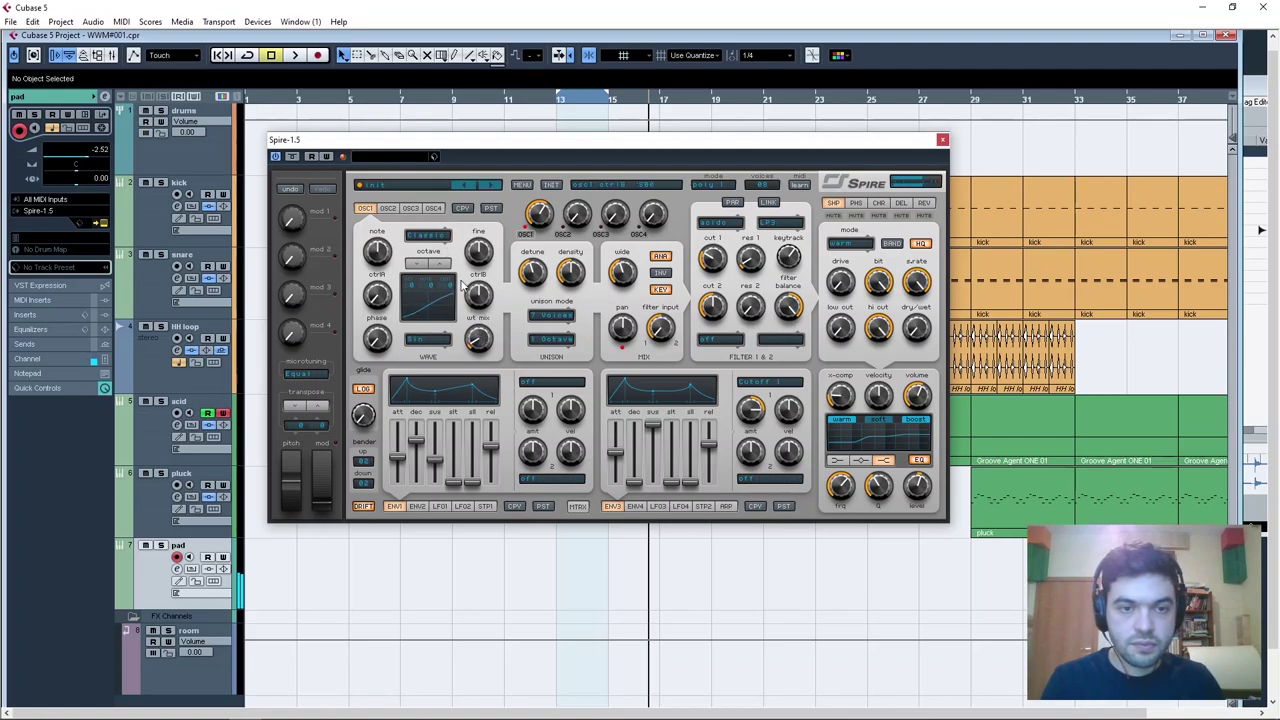
Give oscillator 2 the Guitar 3 wave, increase its wavetable mix and raise its level in the oscillator mix.
{"action": "left_click", "coordinate": [387, 208]}
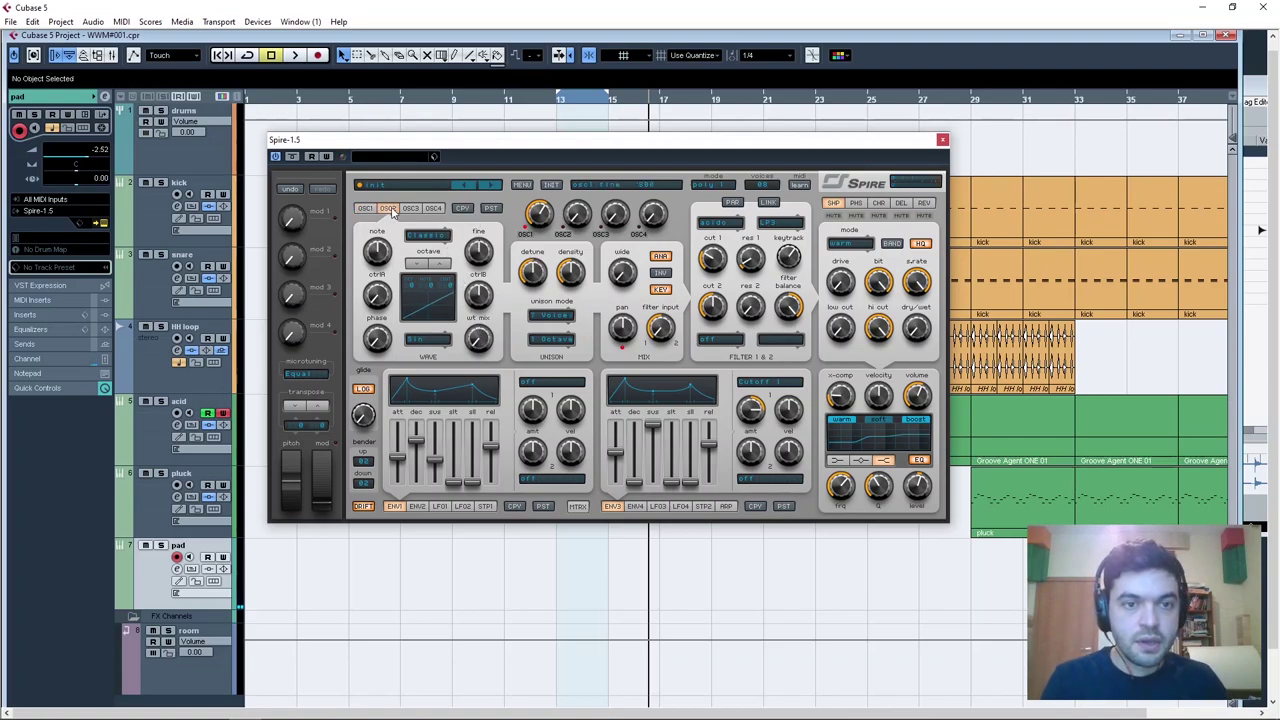
{"action": "left_click", "coordinate": [489, 210]}
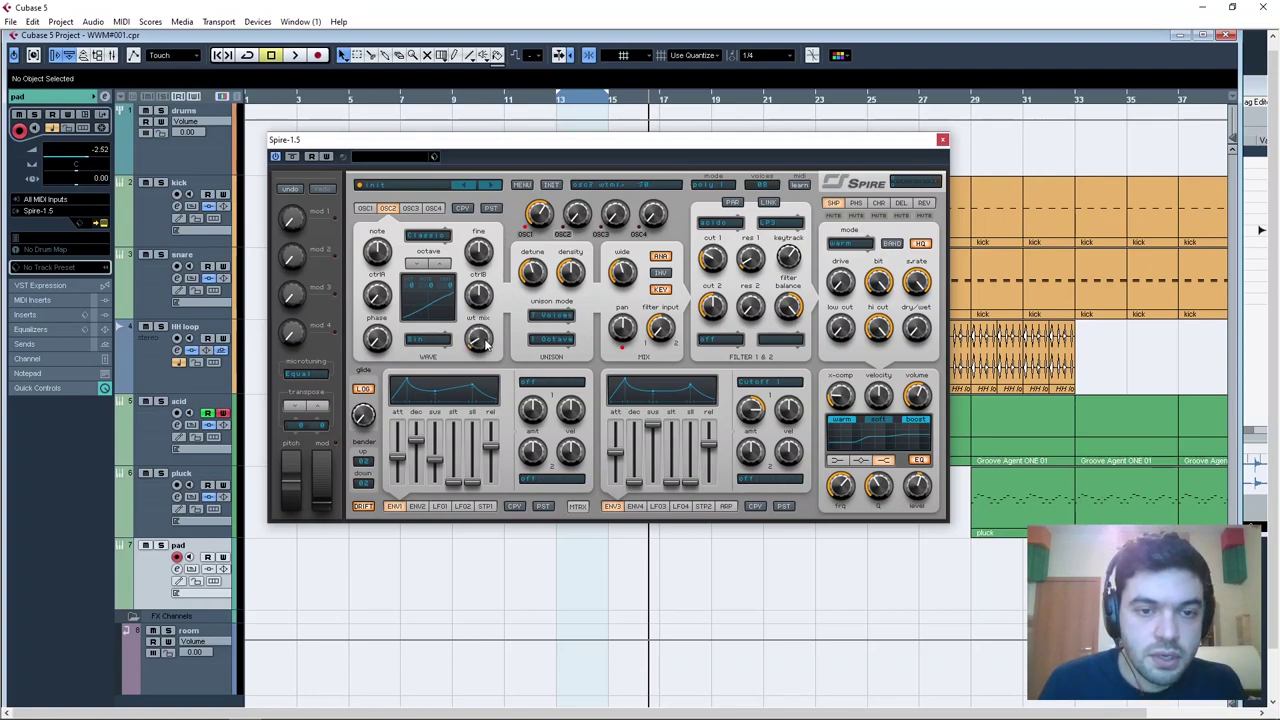
{"action": "left_click", "coordinate": [423, 345]}
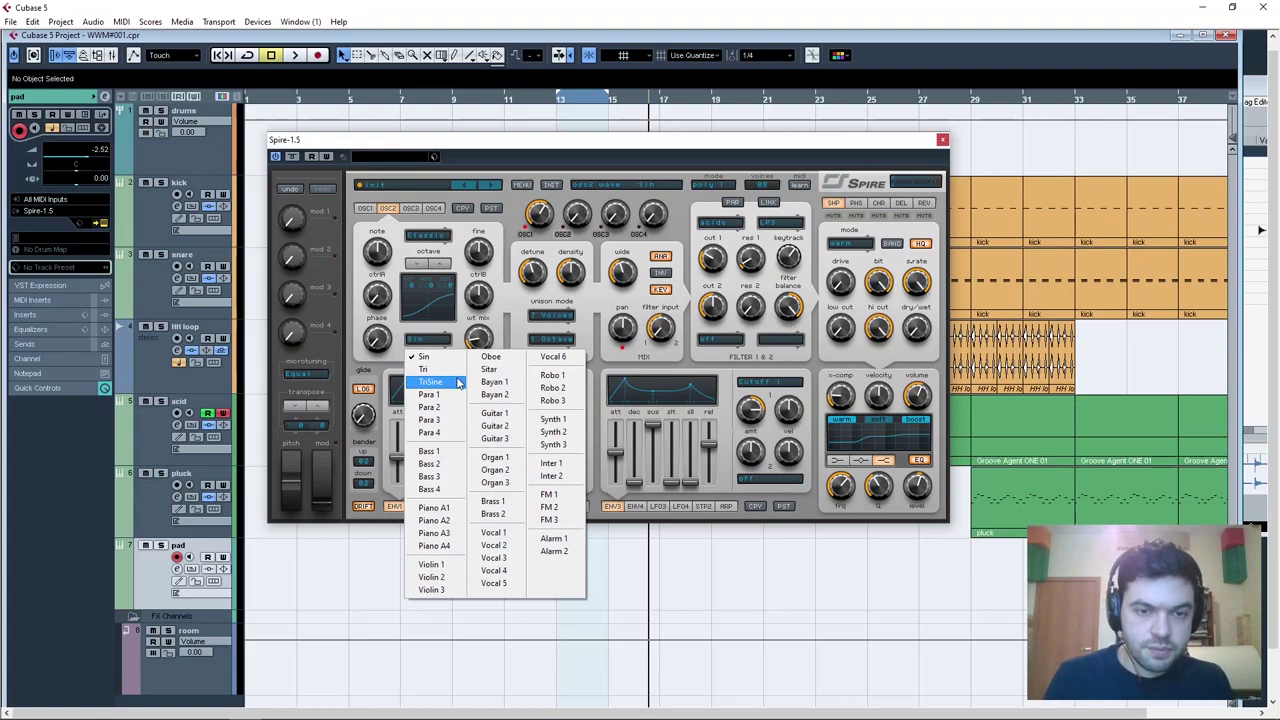
{"action": "left_click", "coordinate": [494, 413]}
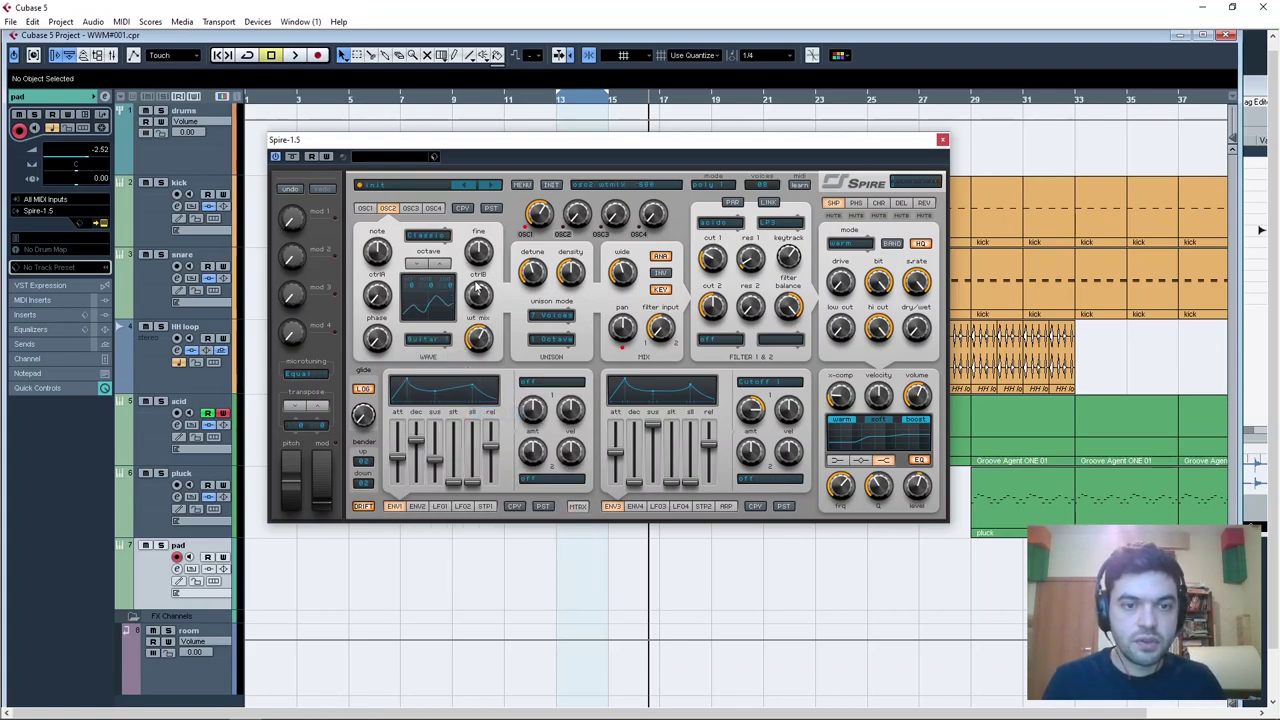
{"action": "left_click_drag", "start_coordinate": [578, 213], "coordinate": [577, 95]}
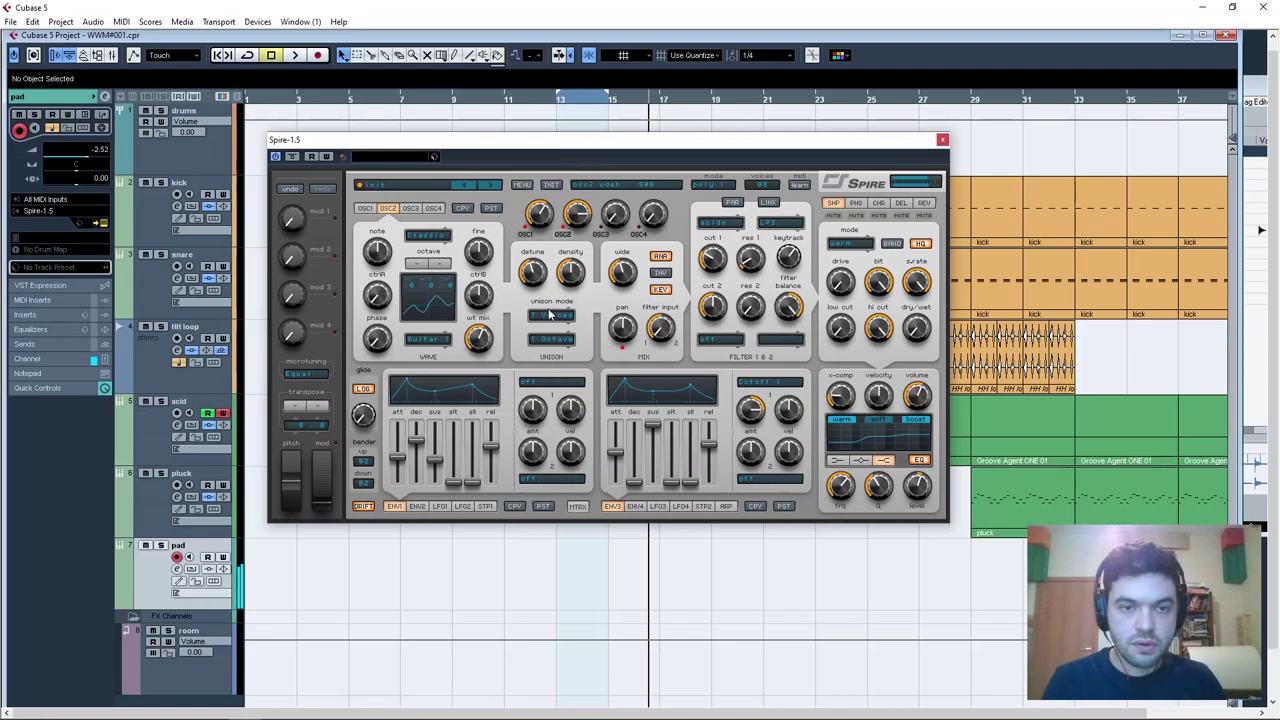
{"action": "left_click", "coordinate": [527, 235]}
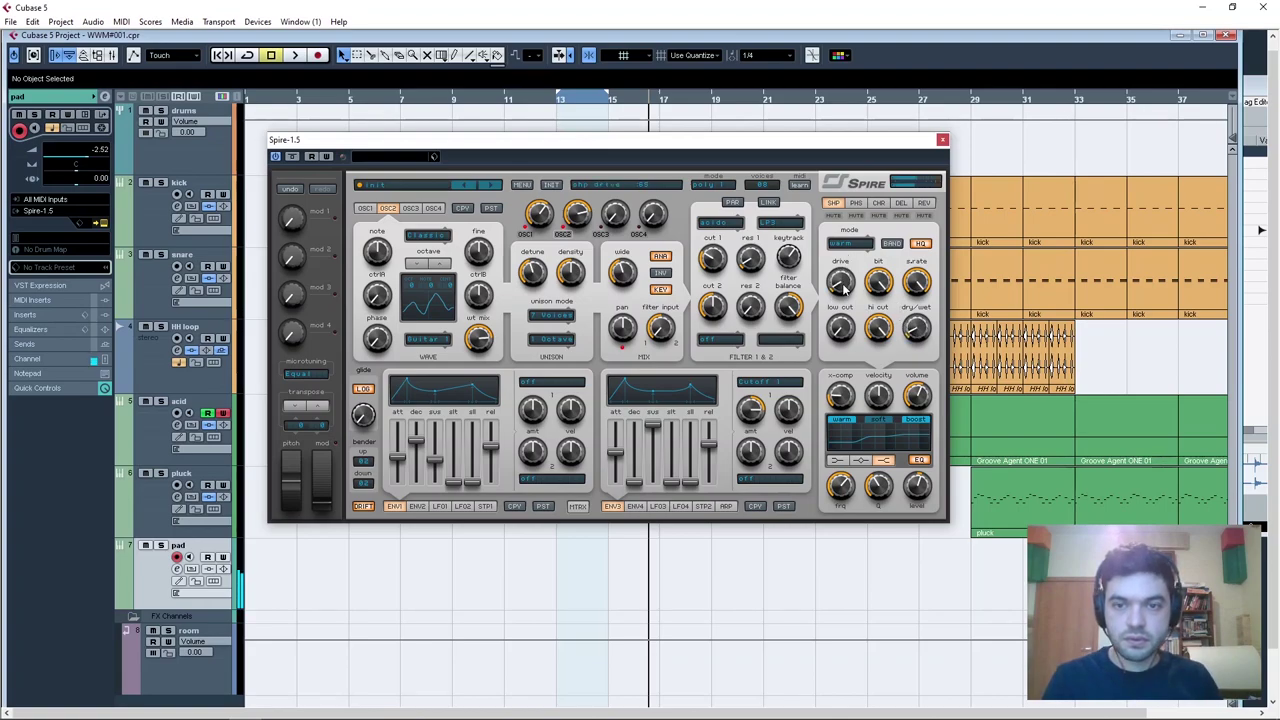
Change the shaper effect's mode to soft and close the Spire editor.
{"action": "left_click", "coordinate": [851, 245]}
{"action": "left_click", "coordinate": [853, 256]}
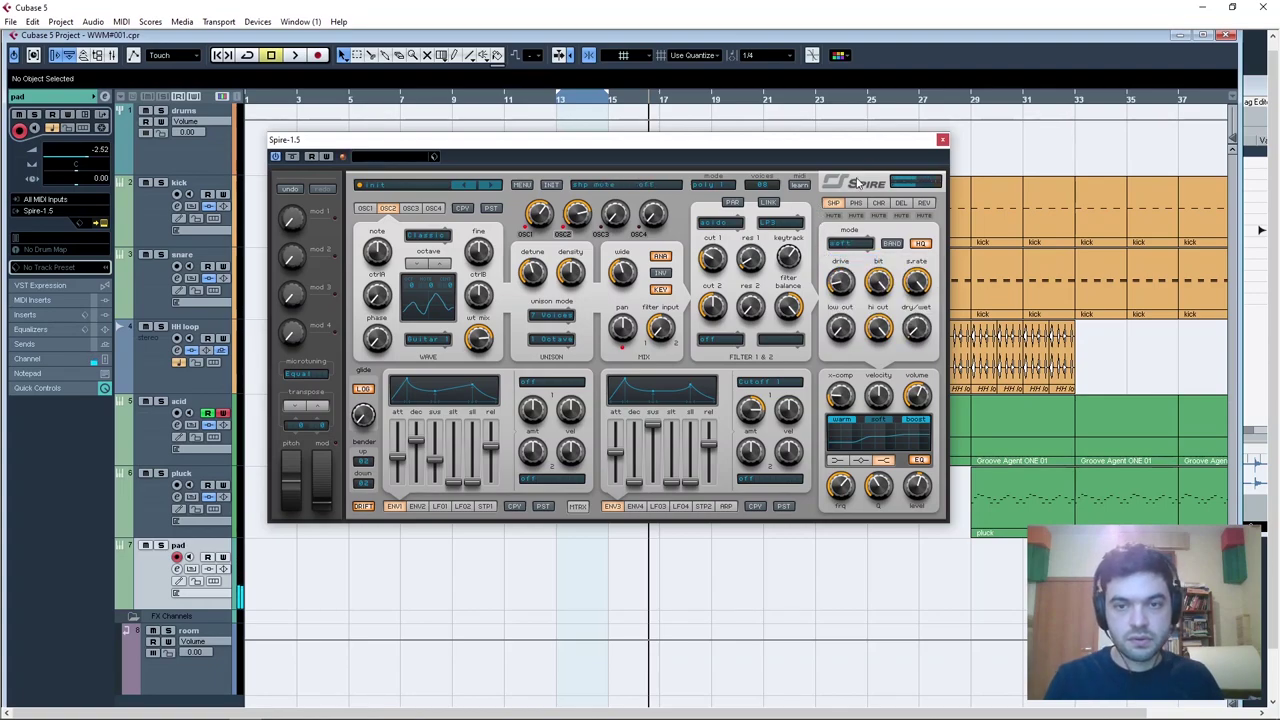
{"action": "left_click", "coordinate": [942, 140]}
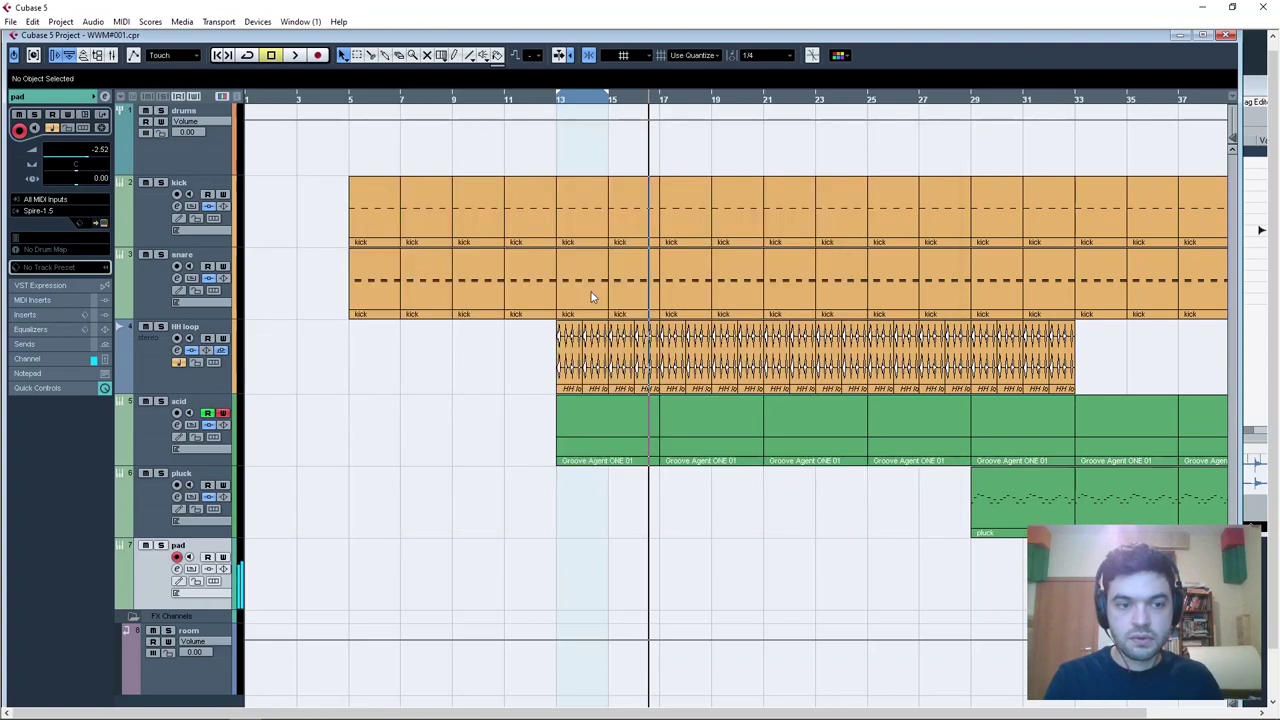
Insert FabFilter Pro-Q 2 as the first effect on the pad track.
{"action": "left_click", "coordinate": [36, 313]}
{"action": "left_click", "coordinate": [48, 168]}
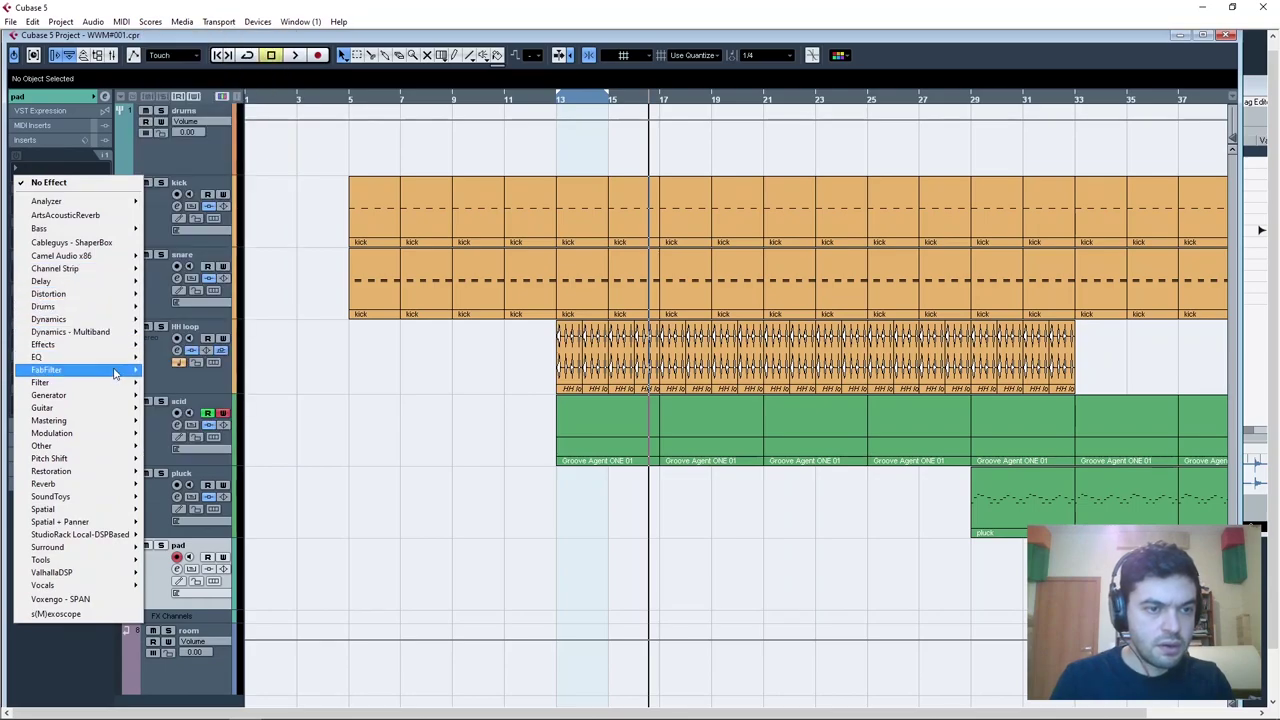
{"action": "mouse_move", "coordinate": [115, 372]}
{"action": "left_click", "coordinate": [245, 443]}
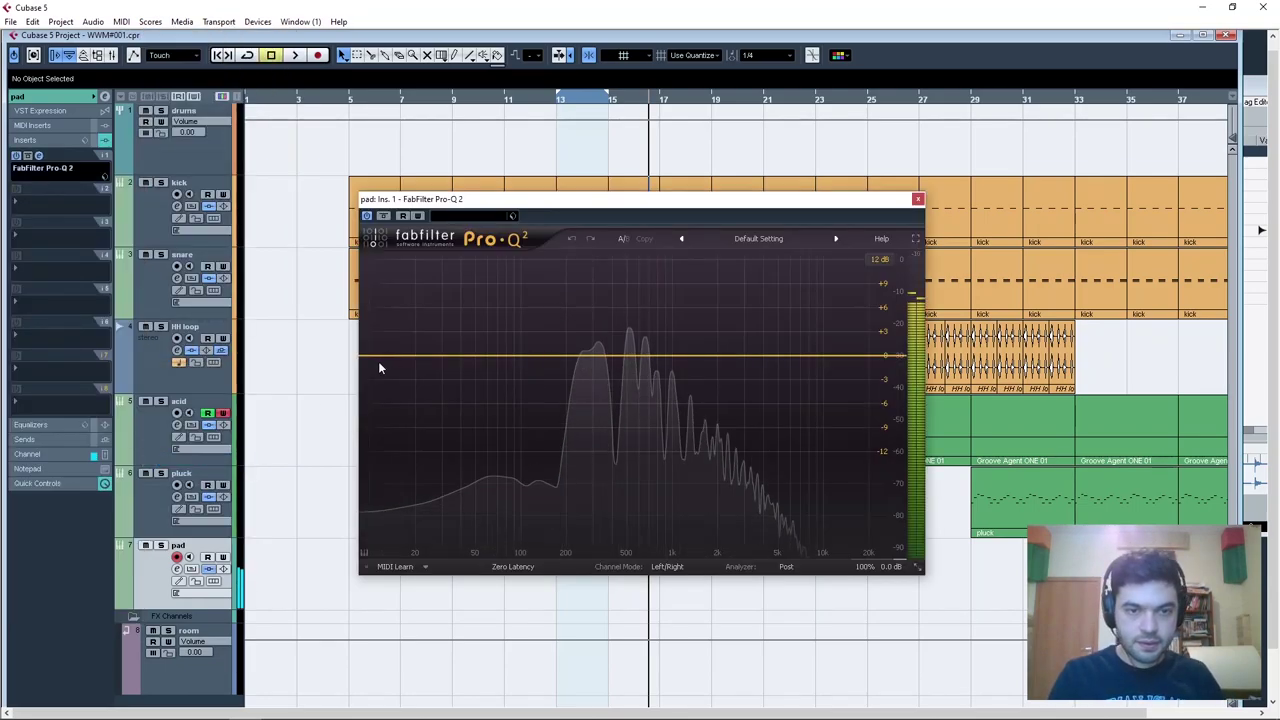
Roll off the pad's lows with a low cut and dip its mids with bell bands, one at 777.32 Hz and -1.25 dB, then close the equalizer.
{"action": "left_click_drag", "start_coordinate": [374, 358], "coordinate": [557, 352]}
{"action": "left_click_drag", "start_coordinate": [645, 355], "coordinate": [653, 411]}
{"action": "scroll", "coordinate": [656, 297], "scroll_direction": "up", "scroll_amount": 5}
{"action": "scroll", "coordinate": [653, 411], "scroll_direction": "down", "scroll_amount": 5}
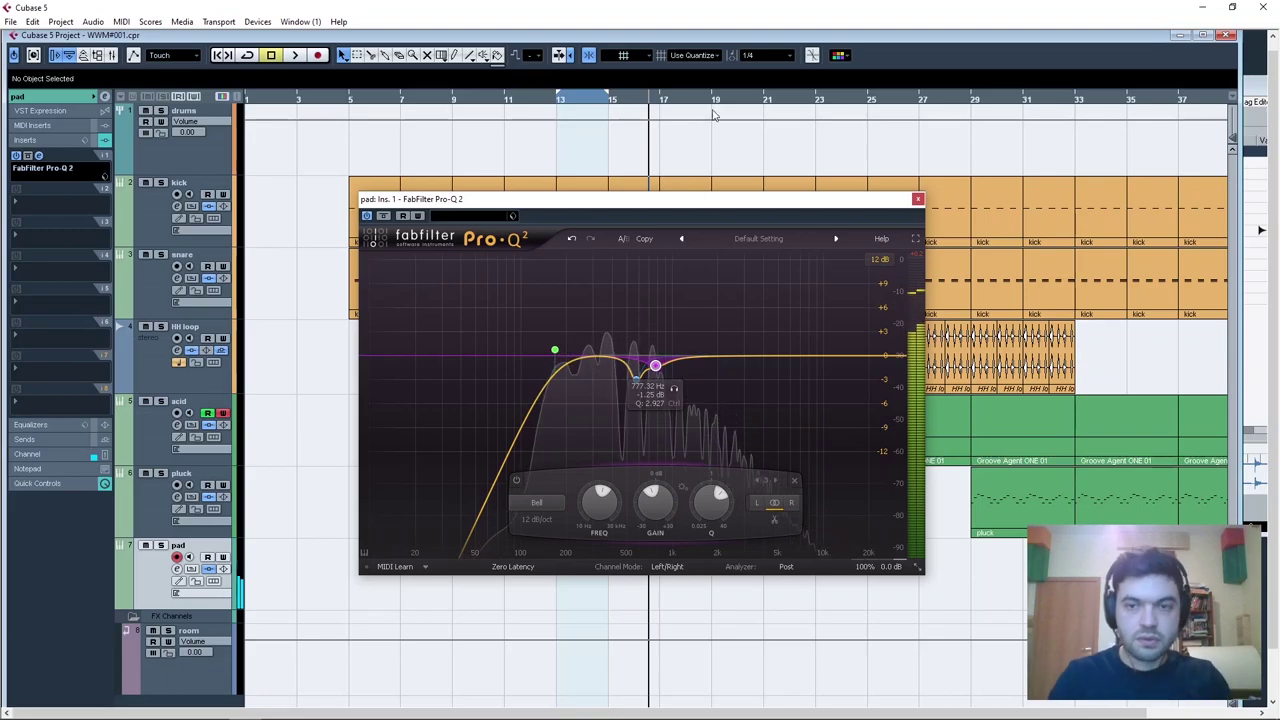
{"action": "left_click", "coordinate": [918, 200]}
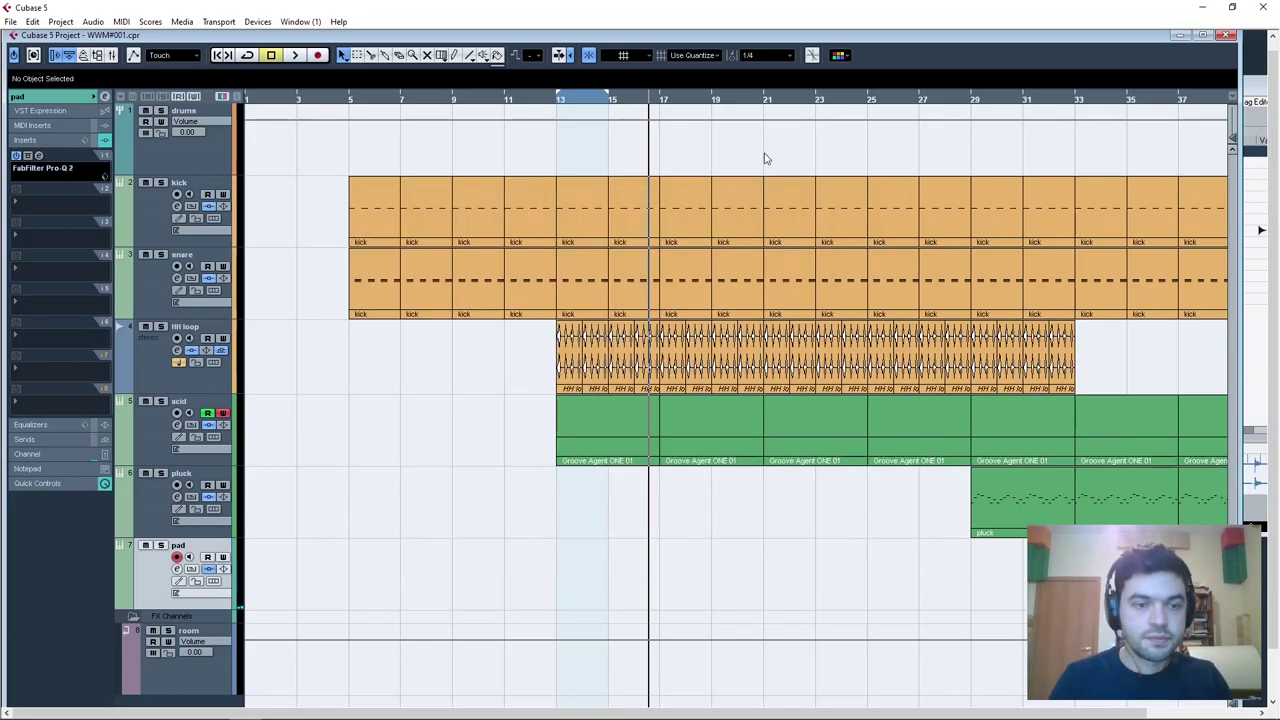
Add a stereo FX channel track loaded with ArtsAcousticReverb.
{"action": "right_click", "coordinate": [153, 688]}
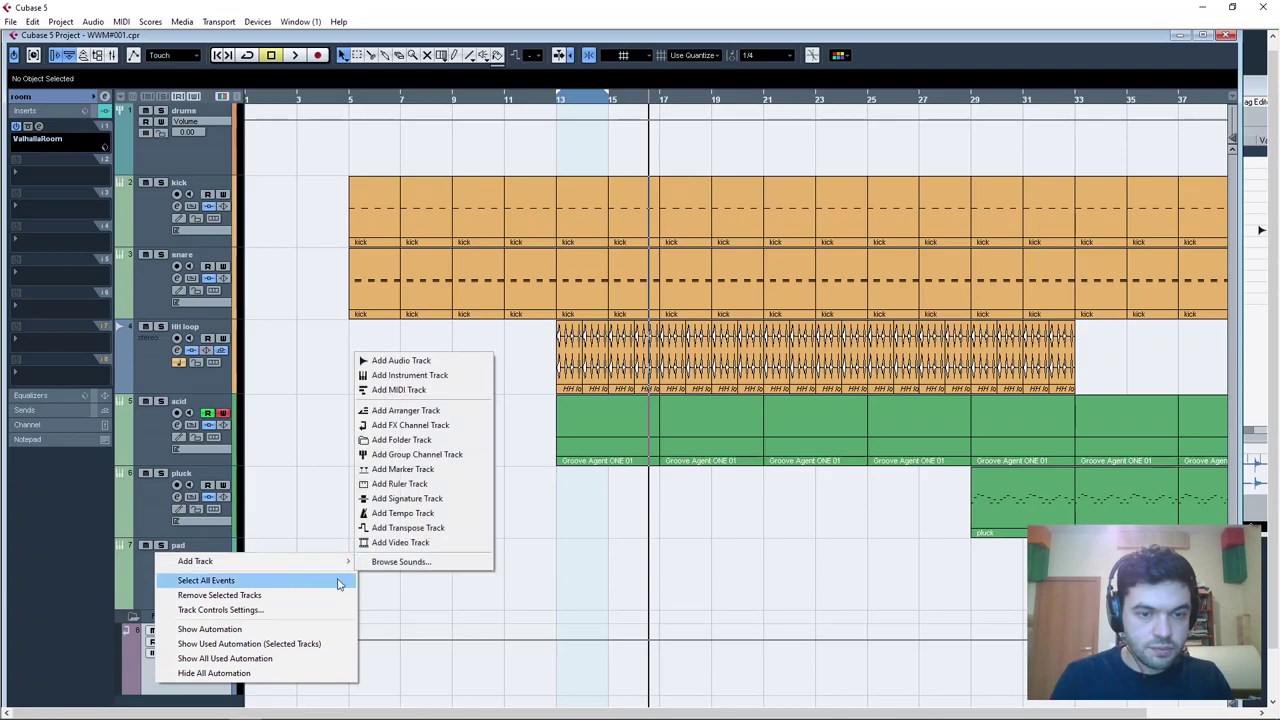
{"action": "left_click", "coordinate": [420, 427]}
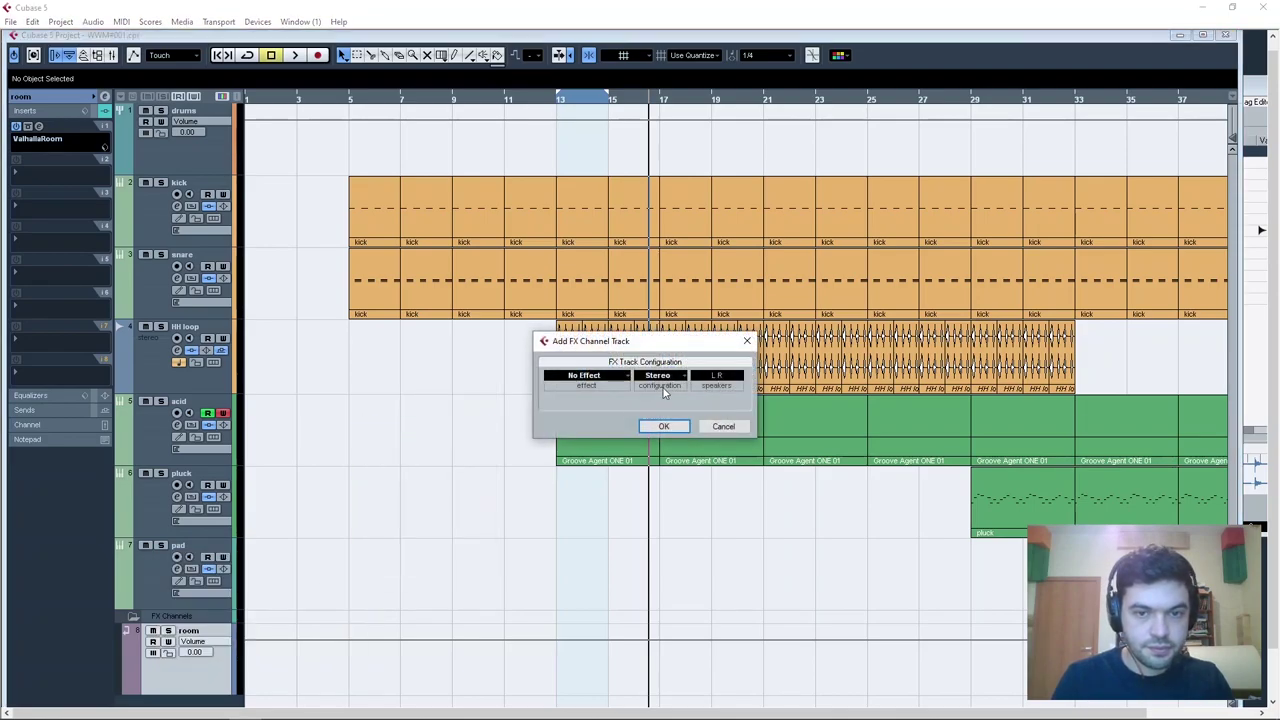
{"action": "left_click", "coordinate": [620, 375]}
{"action": "left_click", "coordinate": [720, 366]}
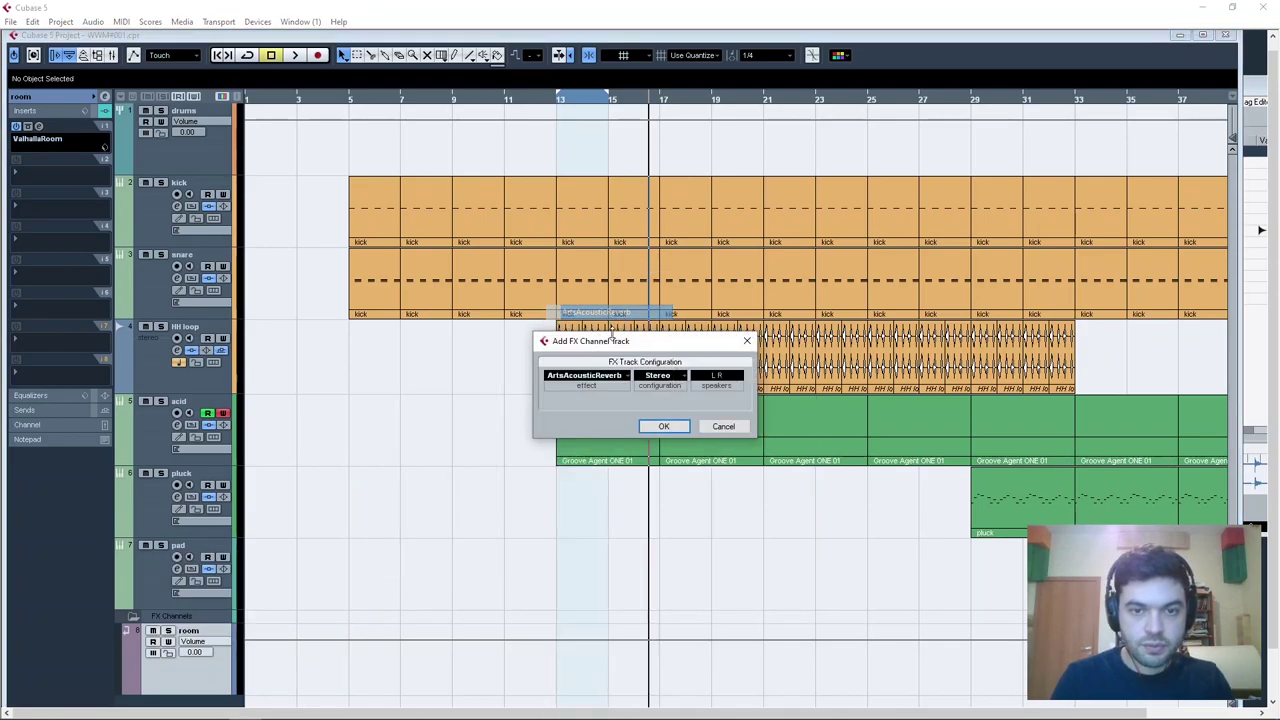
{"action": "left_click", "coordinate": [663, 426]}
Rename the new reverb FX channel as hall.
{"action": "double_click", "coordinate": [203, 702]}
{"action": "scroll", "coordinate": [203, 690], "scroll_direction": "down", "scroll_amount": 1}
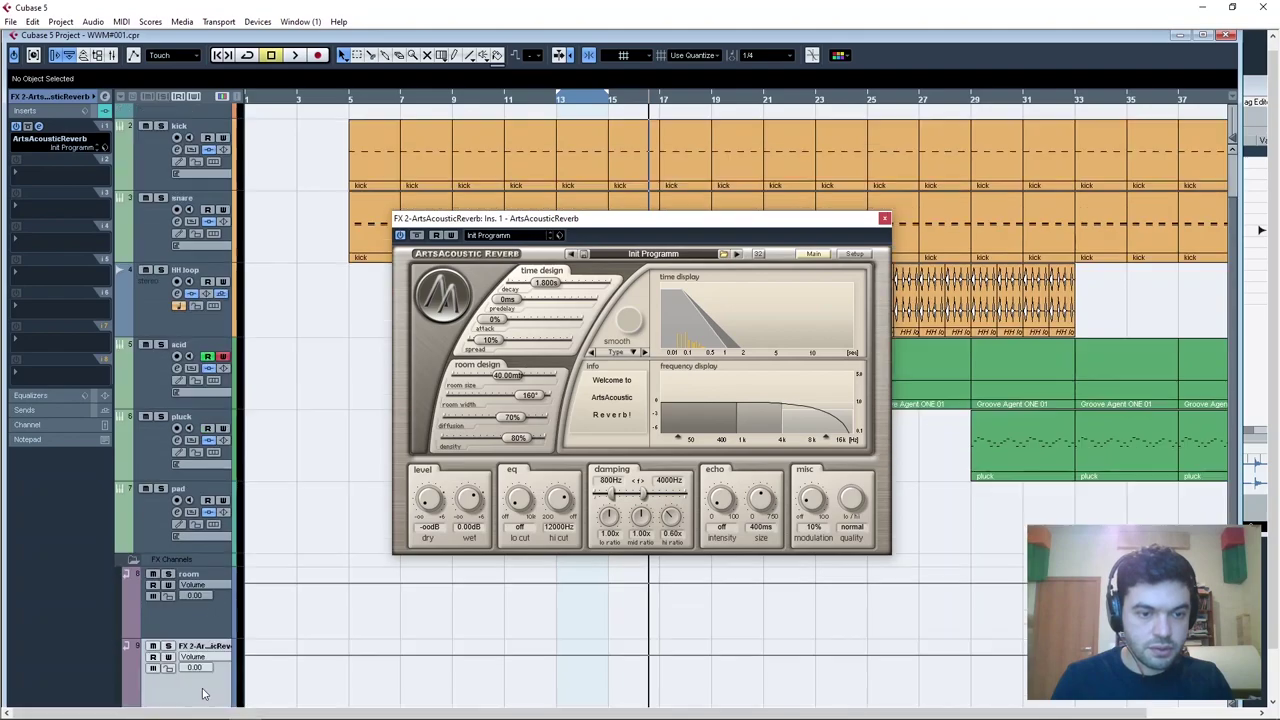
{"action": "double_click", "coordinate": [201, 648]}
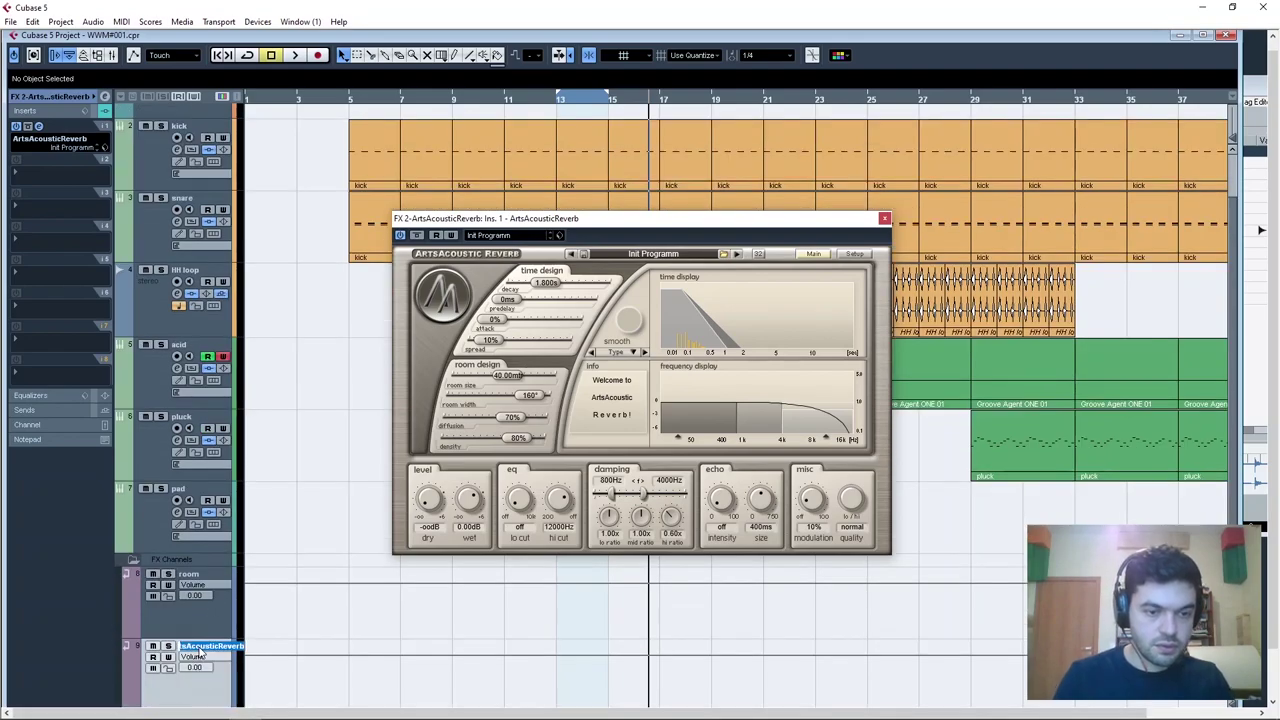
{"action": "type", "text": "hall"}
{"action": "key", "text": "Return"}
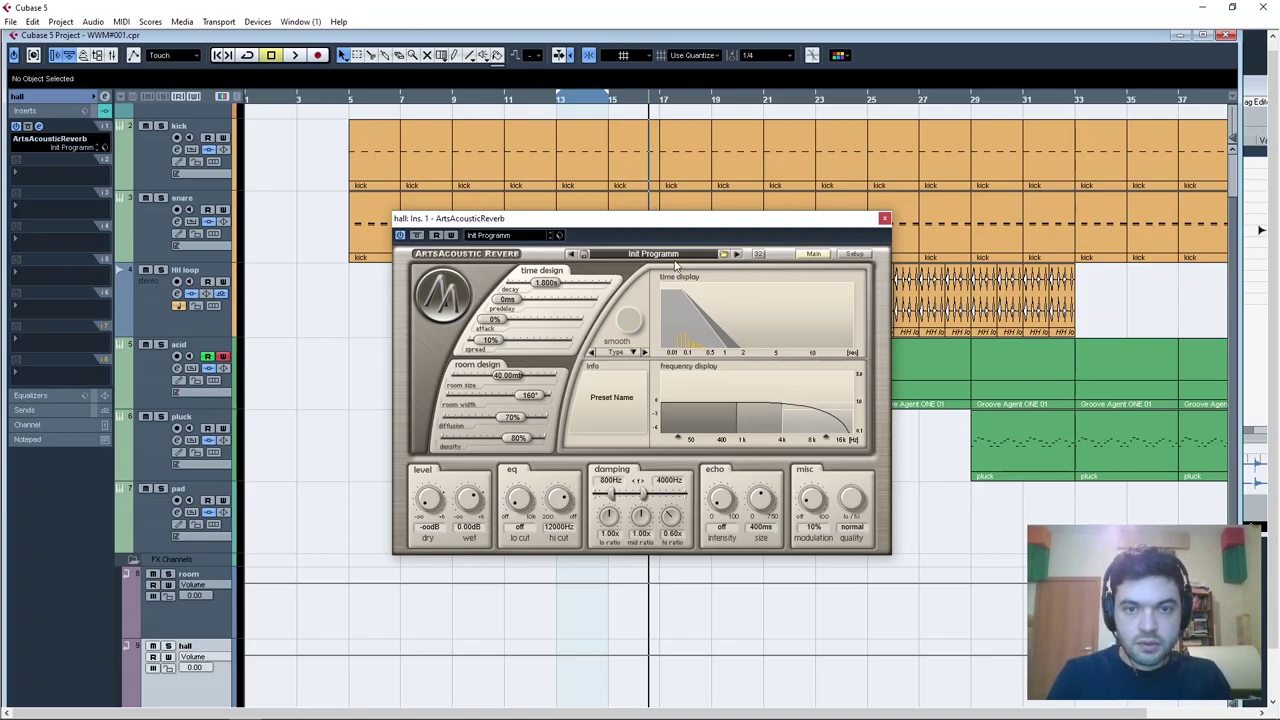
Set the hall reverb to 4.875 s decay, 12 ms predelay, 6% attack, 32% spread, 54.53 ms room size, 644 Hz lo cut and 8108 Hz hi cut.
{"action": "left_click_drag", "start_coordinate": [559, 287], "coordinate": [504, 321]}
{"action": "left_click_drag", "start_coordinate": [490, 341], "coordinate": [531, 376]}
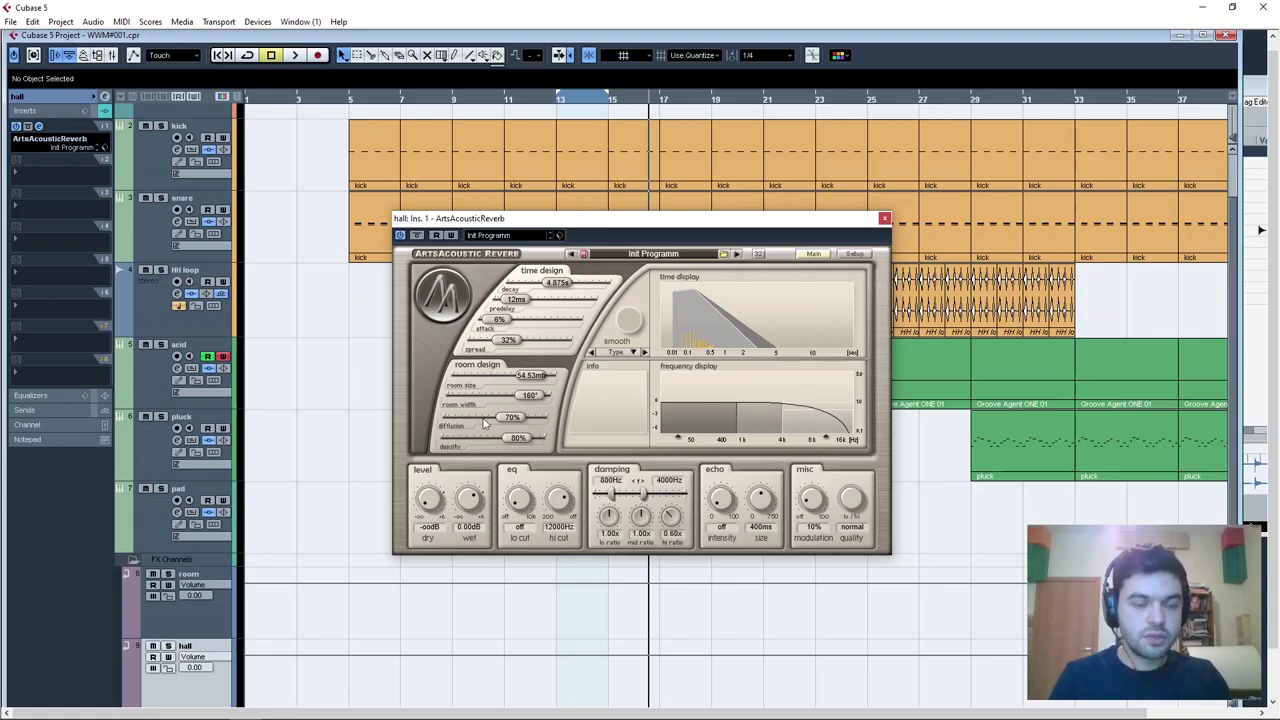
{"action": "mouse_move", "coordinate": [504, 232]}
{"action": "left_mouse_down"}
{"action": "mouse_move", "coordinate": [514, 242]}
{"action": "mouse_move", "coordinate": [489, 229]}
{"action": "left_mouse_up"}
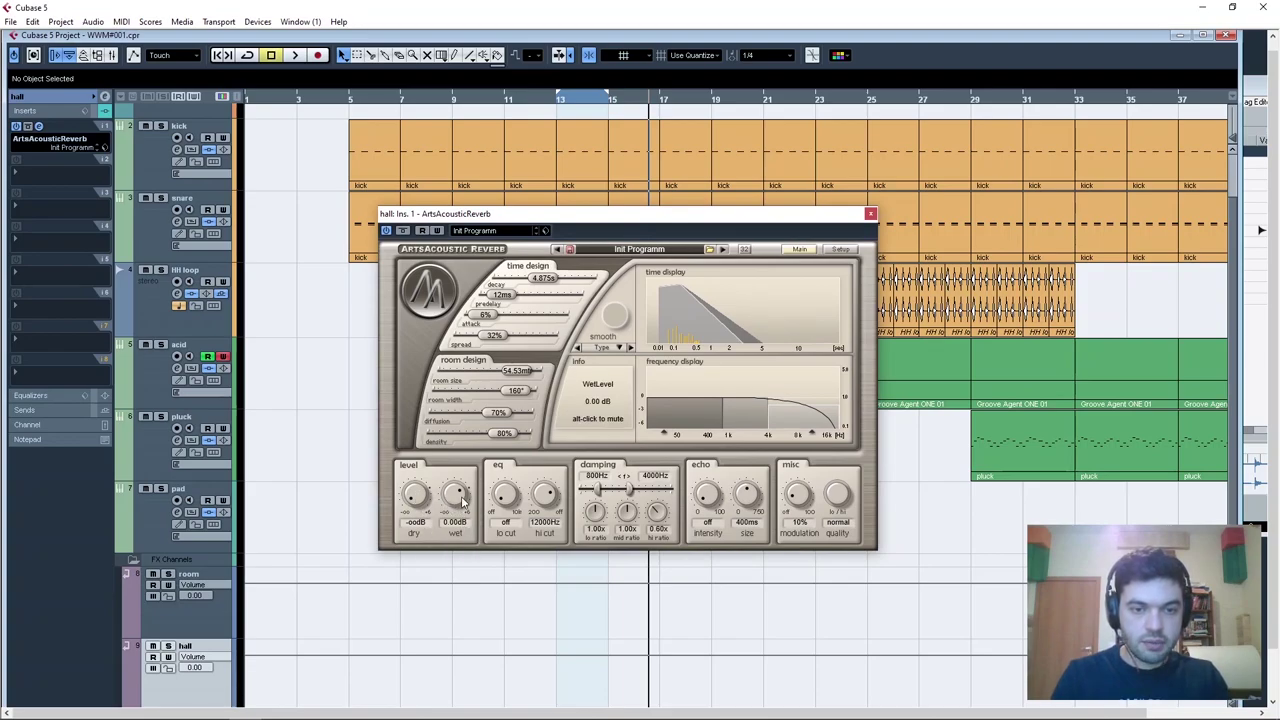
{"action": "left_click_drag", "start_coordinate": [508, 492], "coordinate": [500, 445]}
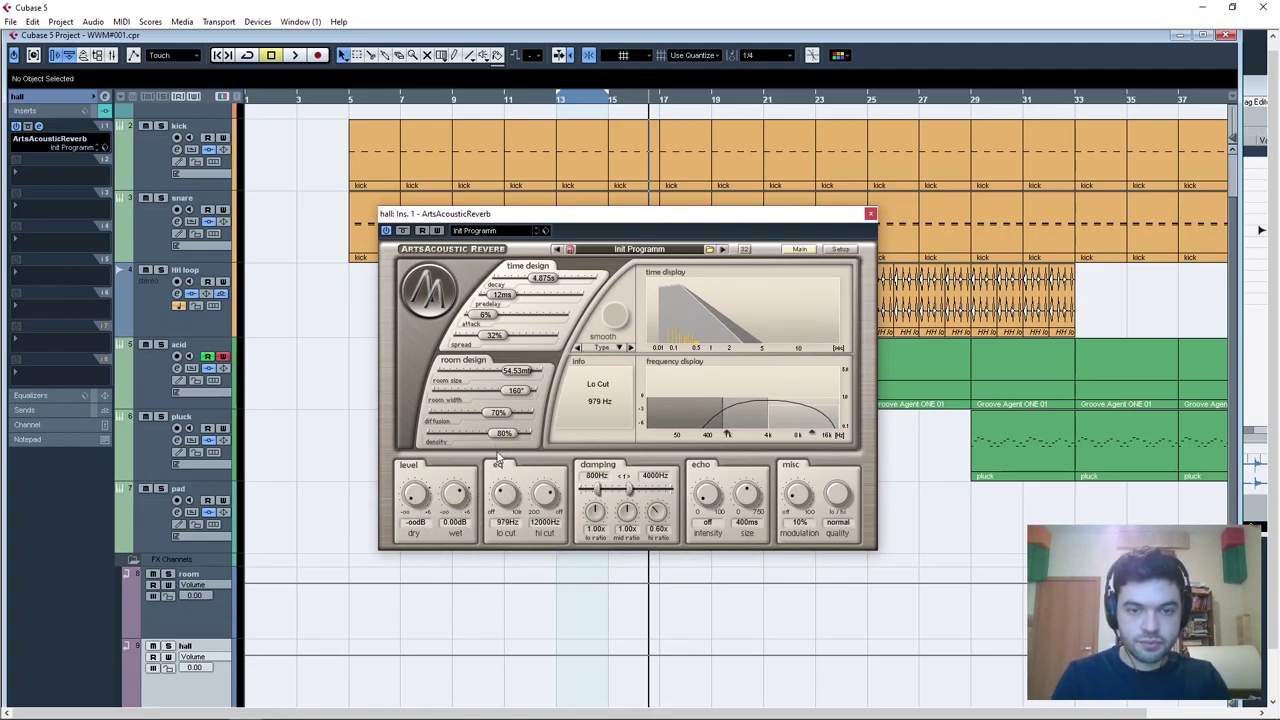
{"action": "left_click_drag", "start_coordinate": [546, 494], "coordinate": [507, 502]}
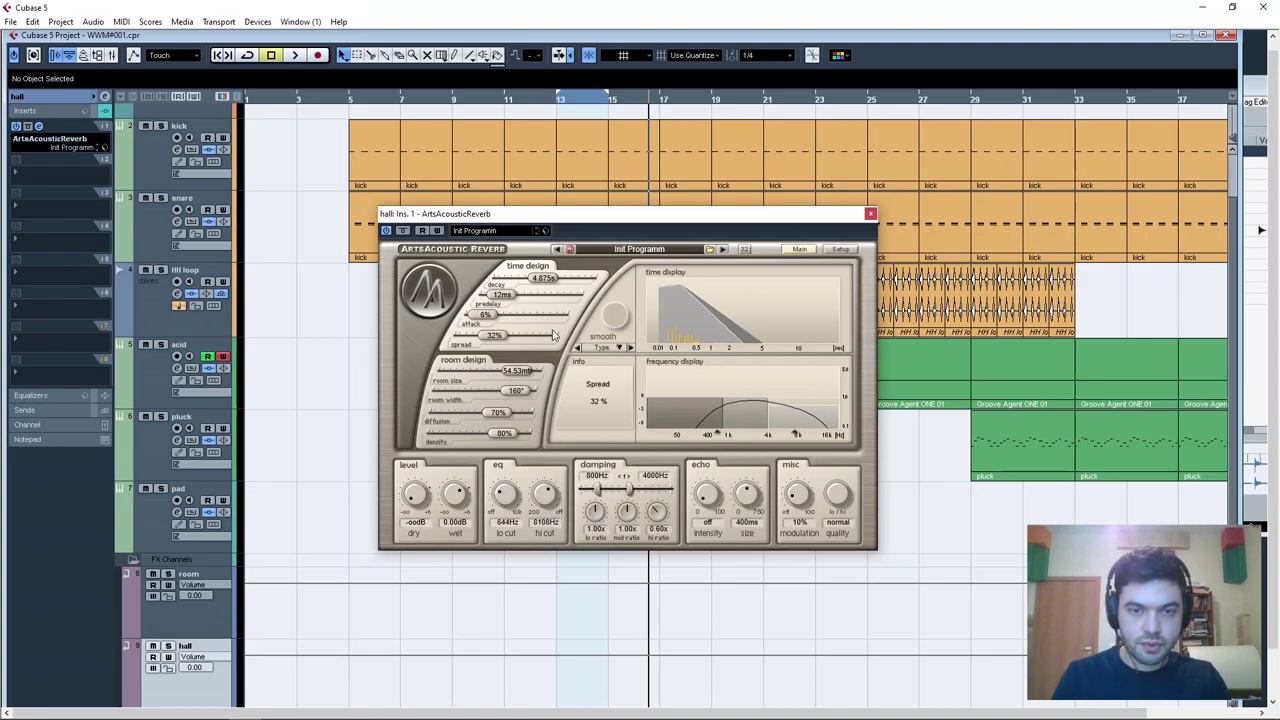
Send the pad track to the hall channel at -6.65 and raise the reverb's upper damping crossover to 5693 Hz.
{"action": "left_click", "coordinate": [156, 519]}
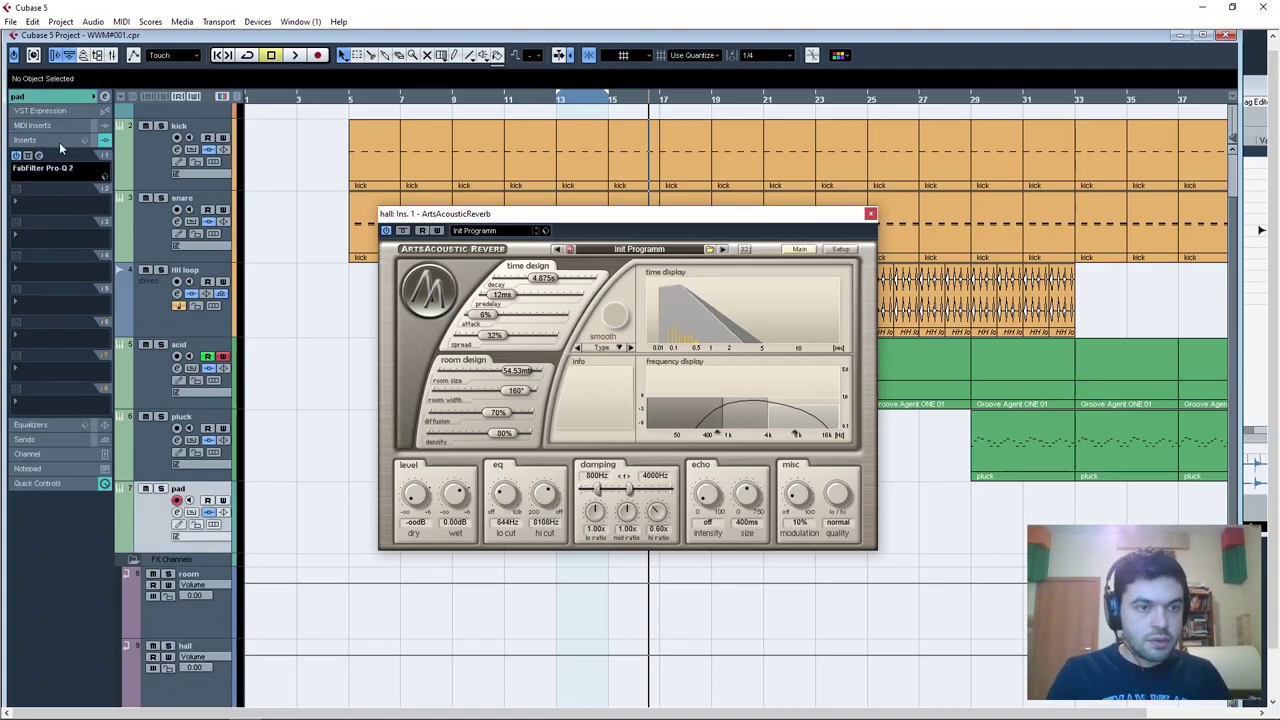
{"action": "left_click", "coordinate": [28, 441]}
{"action": "left_click", "coordinate": [15, 200]}
{"action": "left_click", "coordinate": [40, 248]}
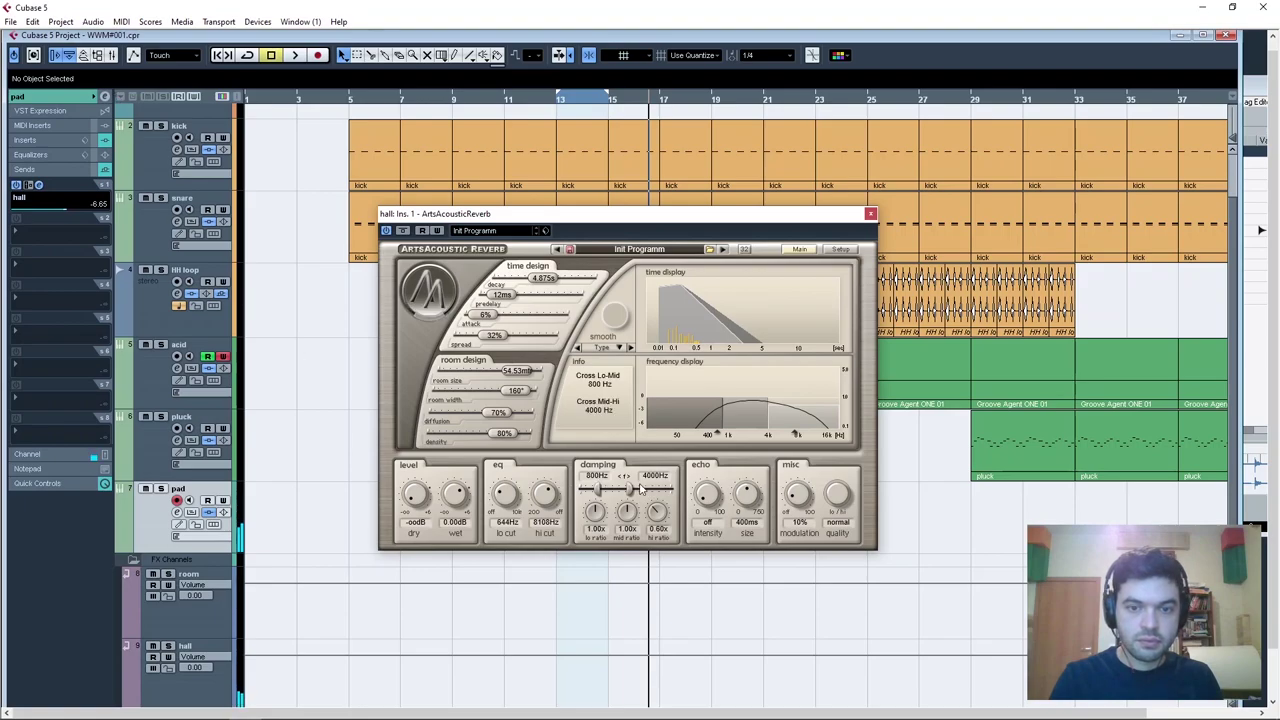
{"action": "left_click_drag", "start_coordinate": [633, 490], "coordinate": [645, 489]}
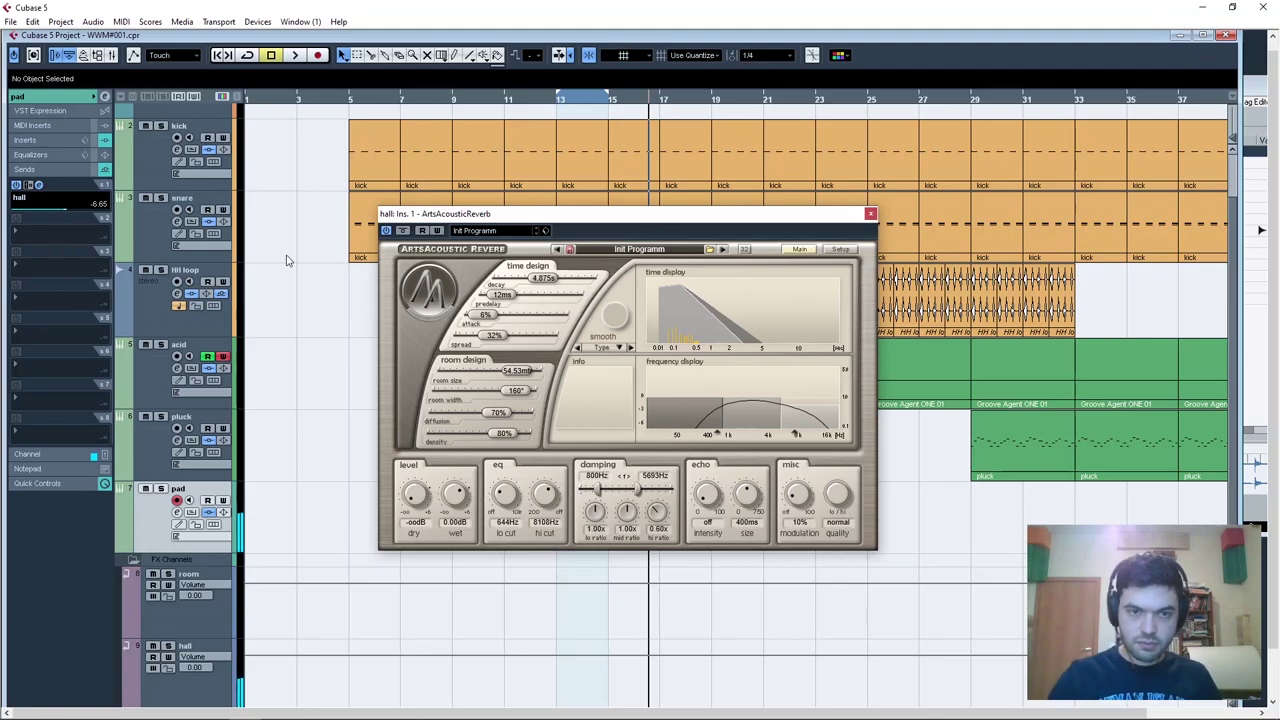
Check the pad track's Spire synth settings and sends, and close the Spire and hall reverb windows.
{"action": "left_click", "coordinate": [26, 99]}
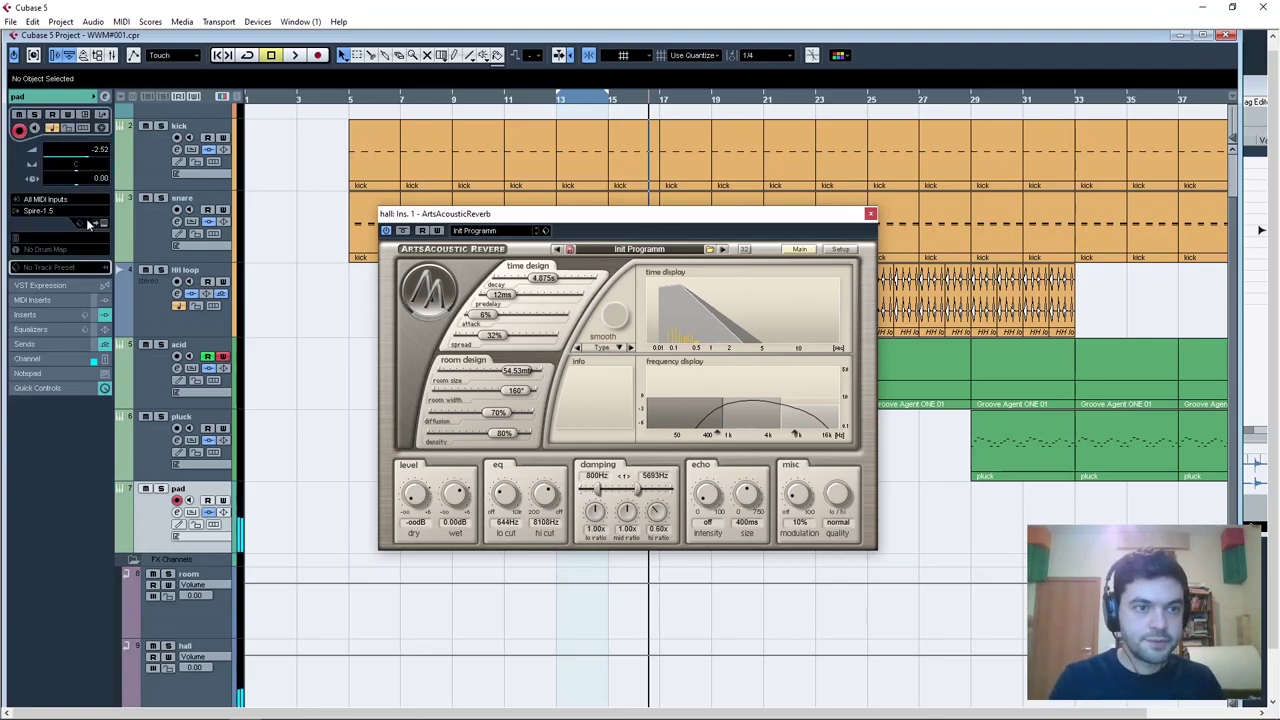
{"action": "left_click", "coordinate": [105, 223]}
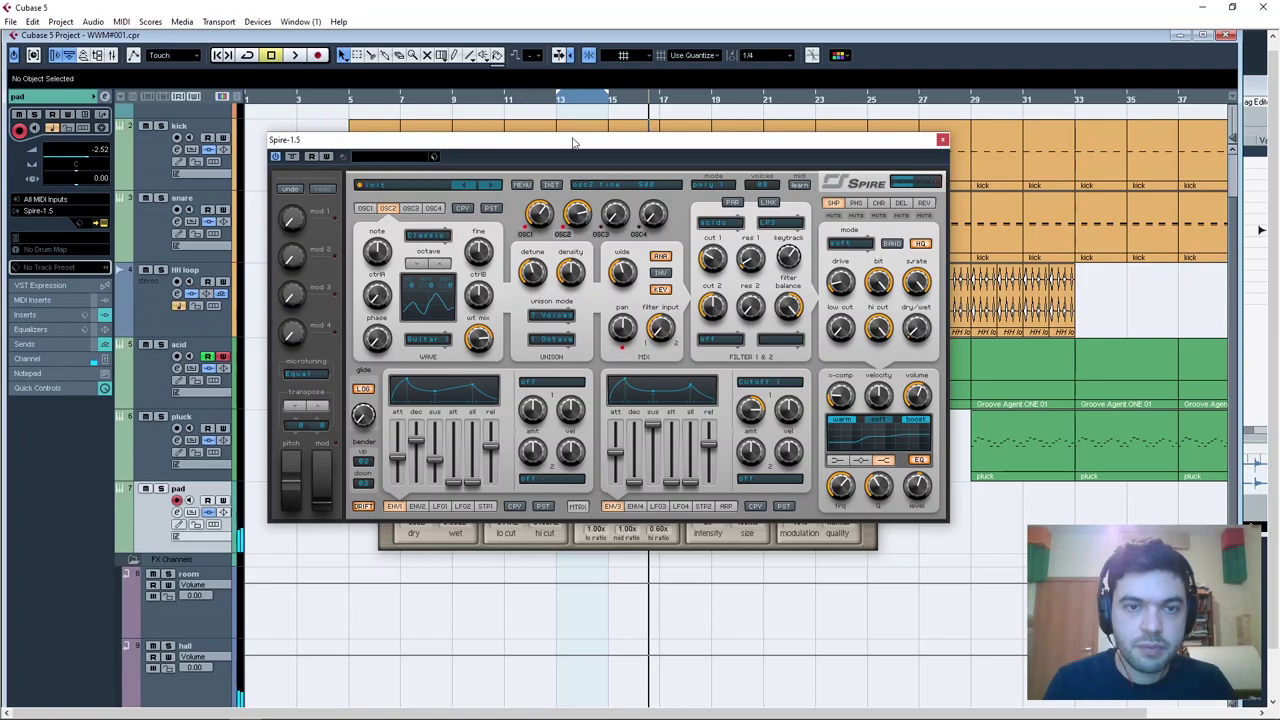
{"action": "left_click_drag", "start_coordinate": [557, 150], "coordinate": [560, 156]}
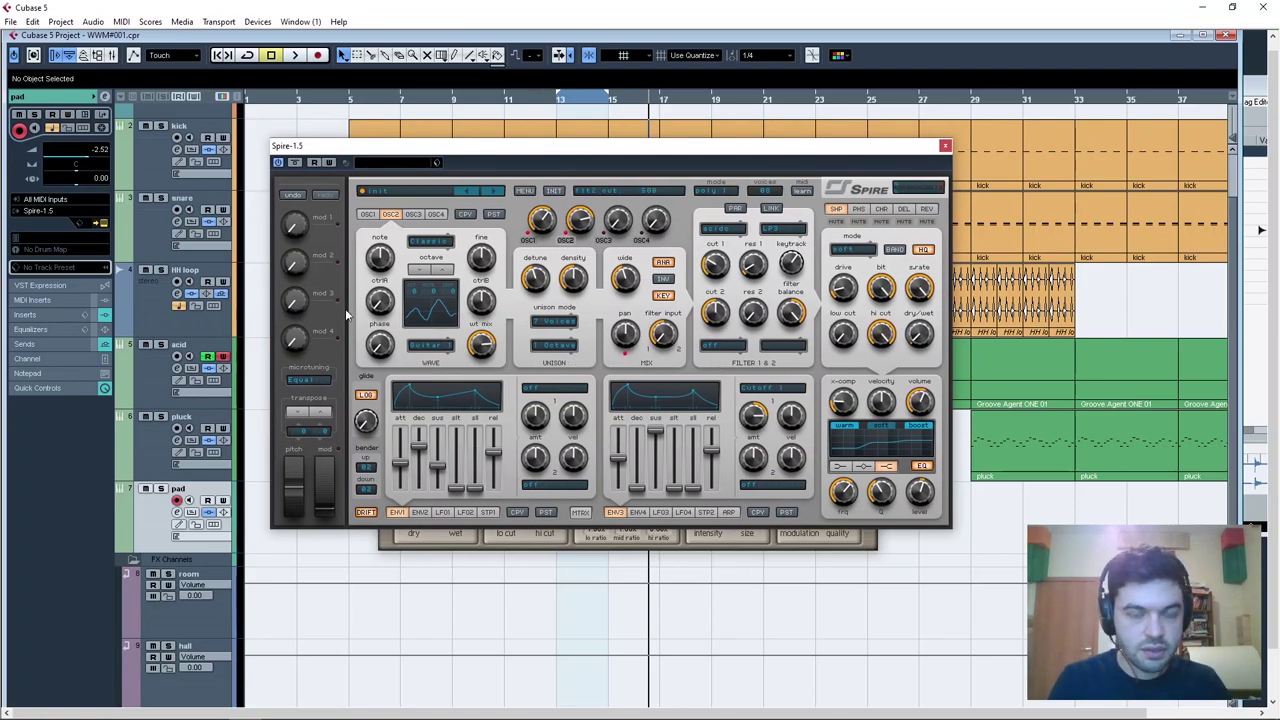
{"action": "left_click", "coordinate": [945, 146]}
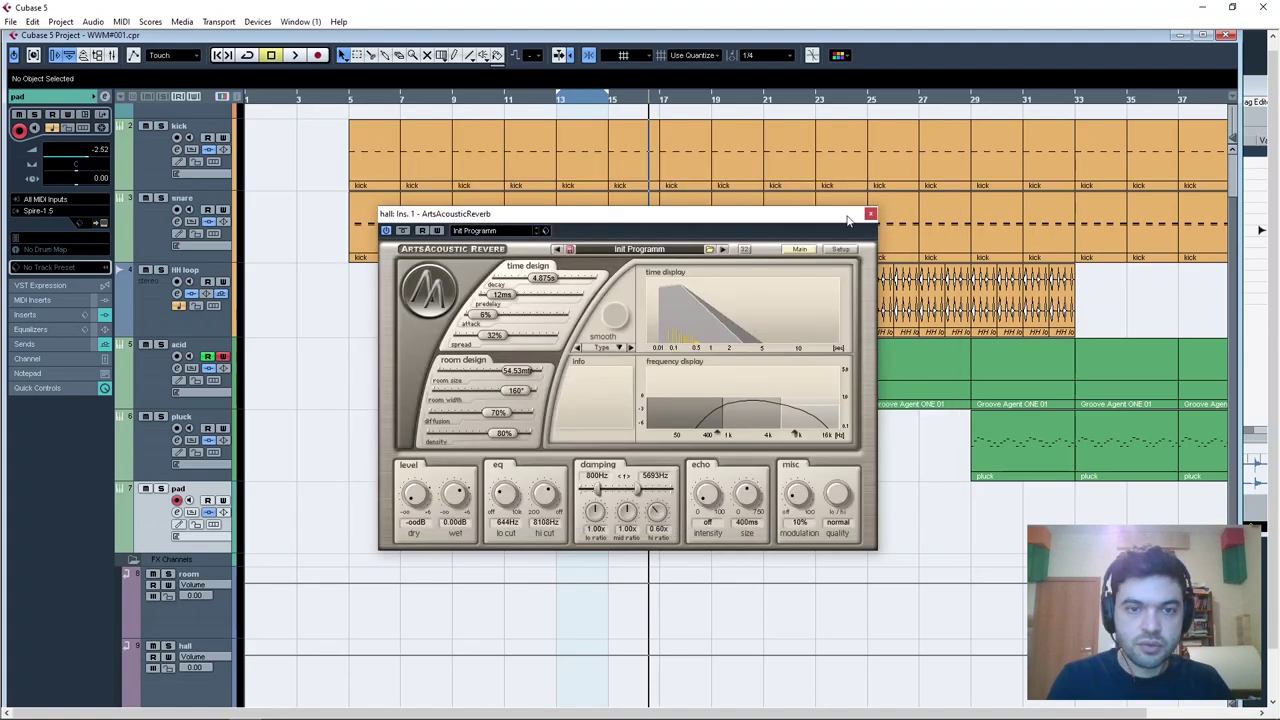
{"action": "left_click", "coordinate": [30, 348]}
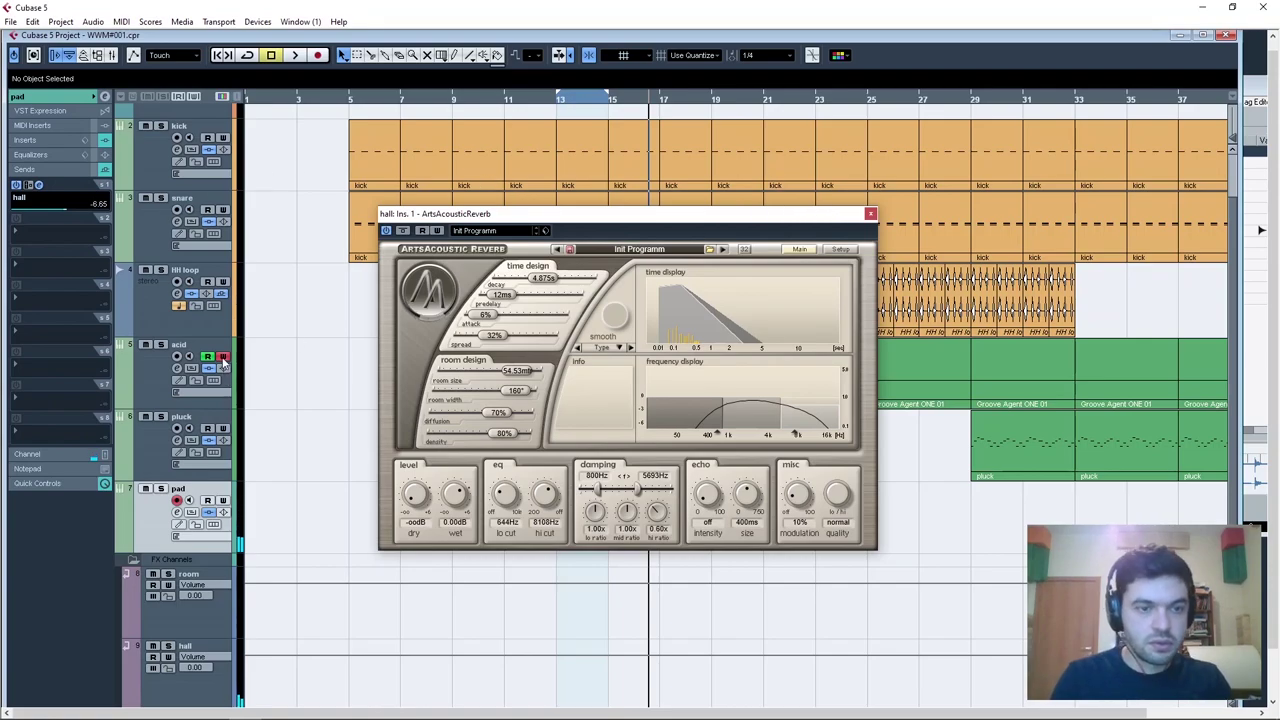
{"action": "left_click", "coordinate": [871, 215]}
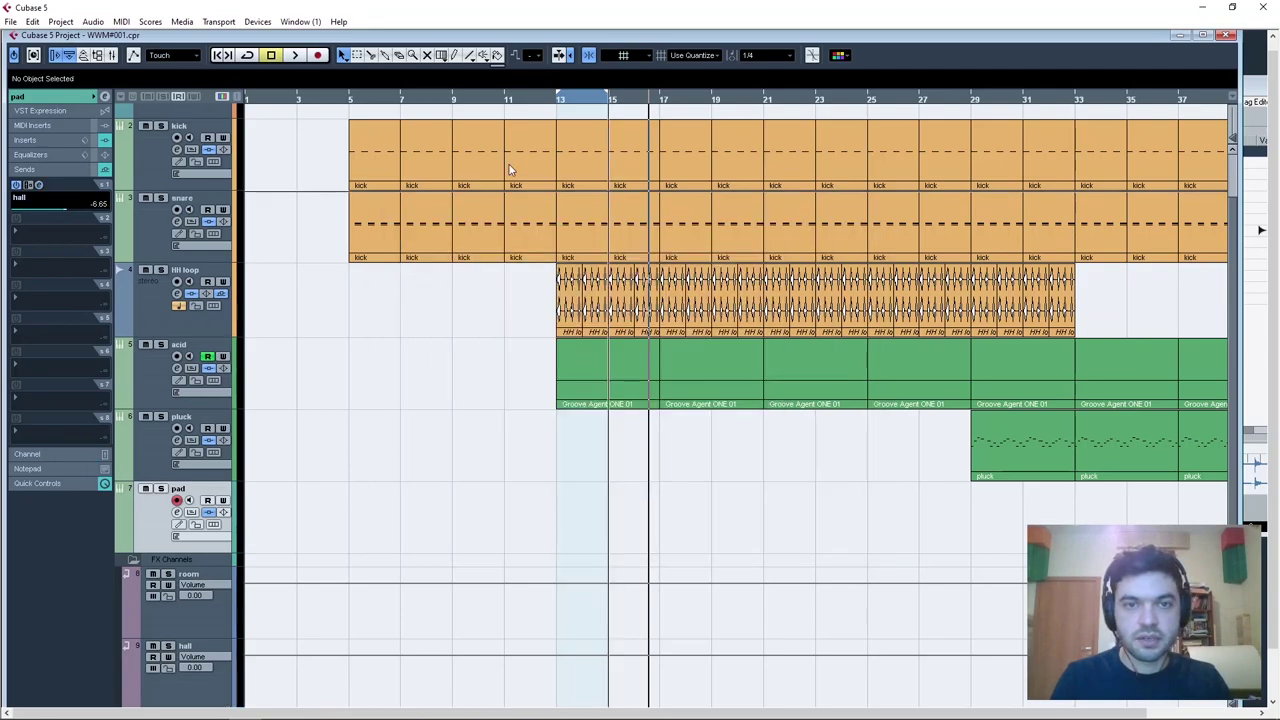
Play the arrangement from just before bar 13 and check the HH loop track's sends.
{"action": "left_click", "coordinate": [525, 101]}
{"action": "left_click", "coordinate": [522, 101]}
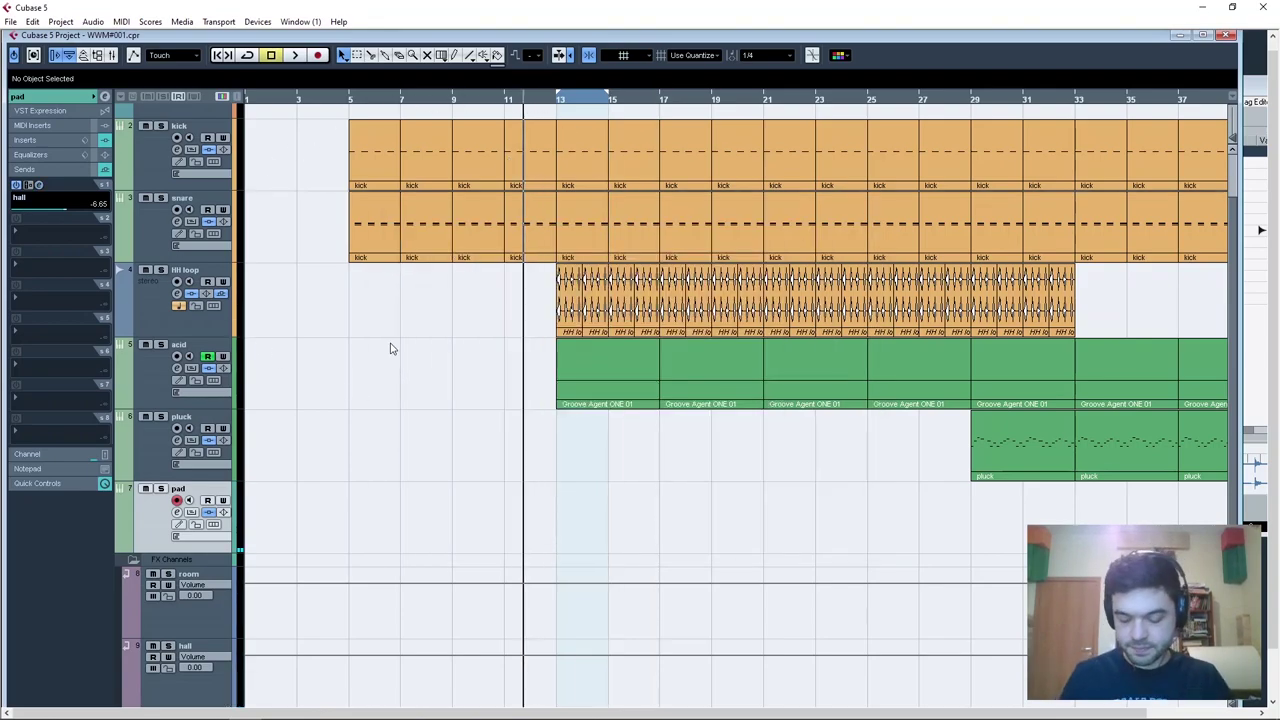
{"action": "left_click", "coordinate": [508, 108]}
{"action": "key", "text": "space"}
{"action": "left_click", "coordinate": [551, 108]}
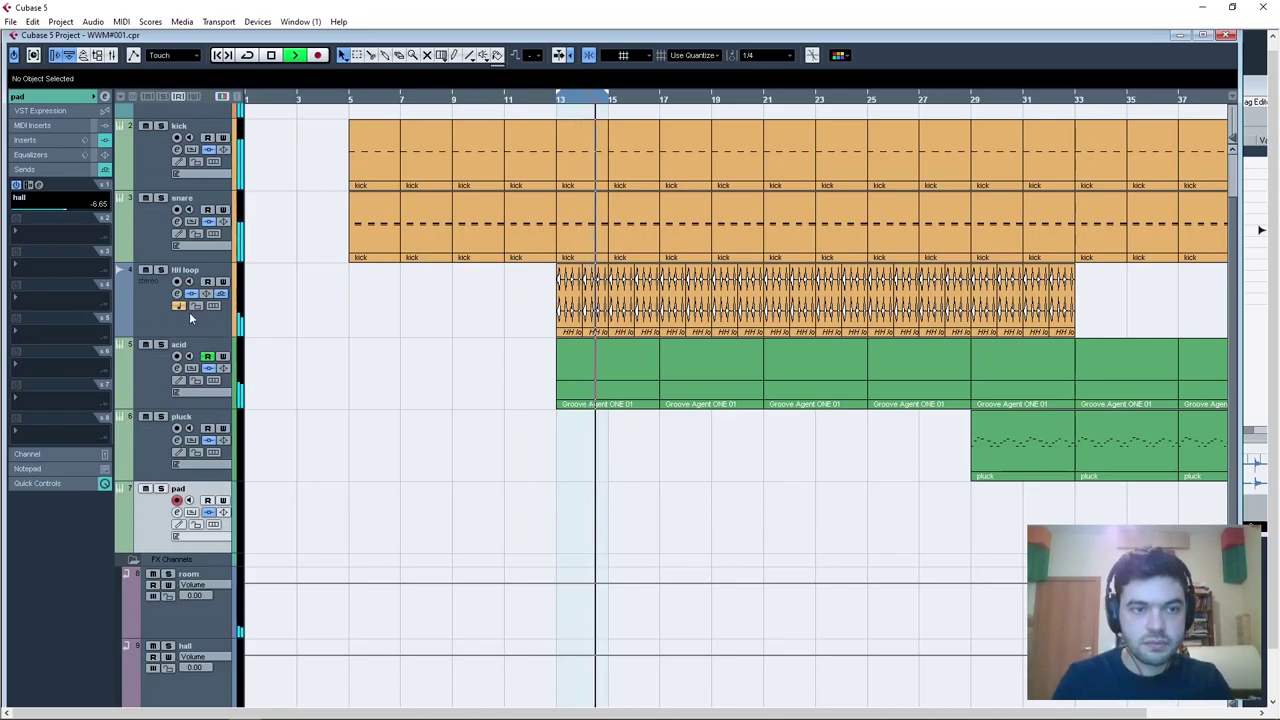
{"action": "left_click", "coordinate": [146, 310]}
{"action": "left_click_drag", "start_coordinate": [92, 177], "coordinate": [37, 198]}
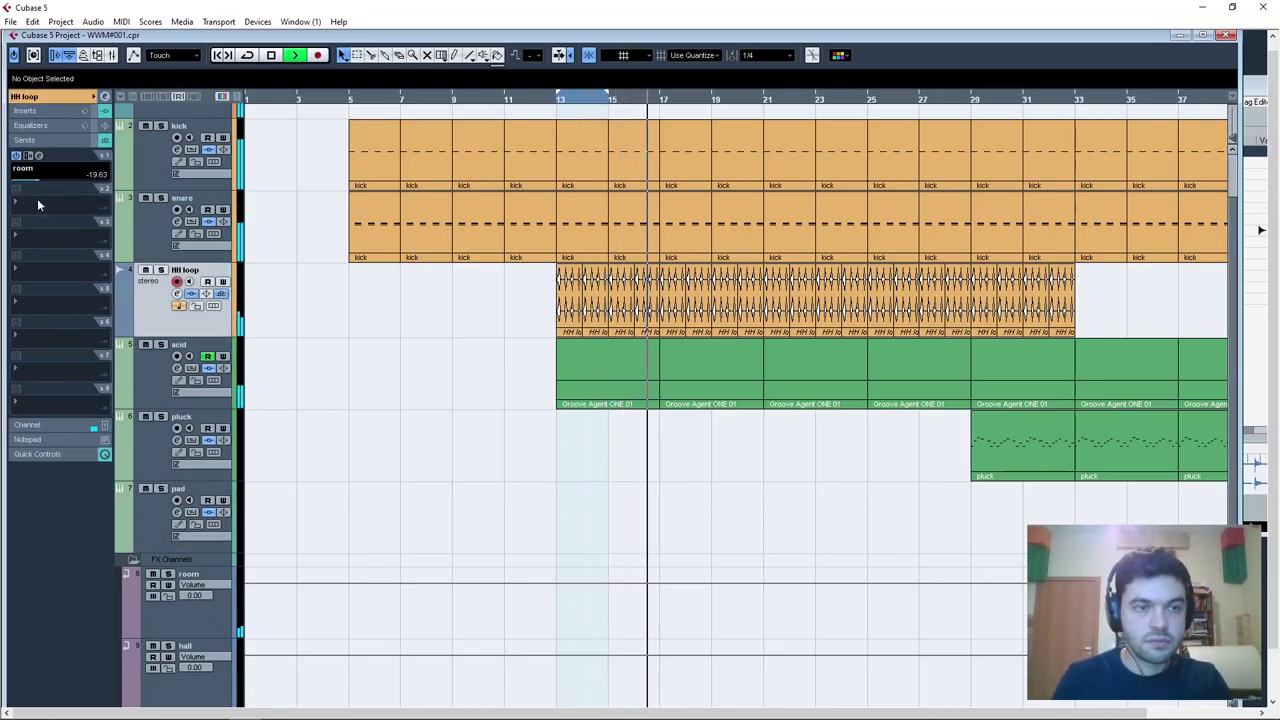
{"action": "left_click", "coordinate": [624, 98]}
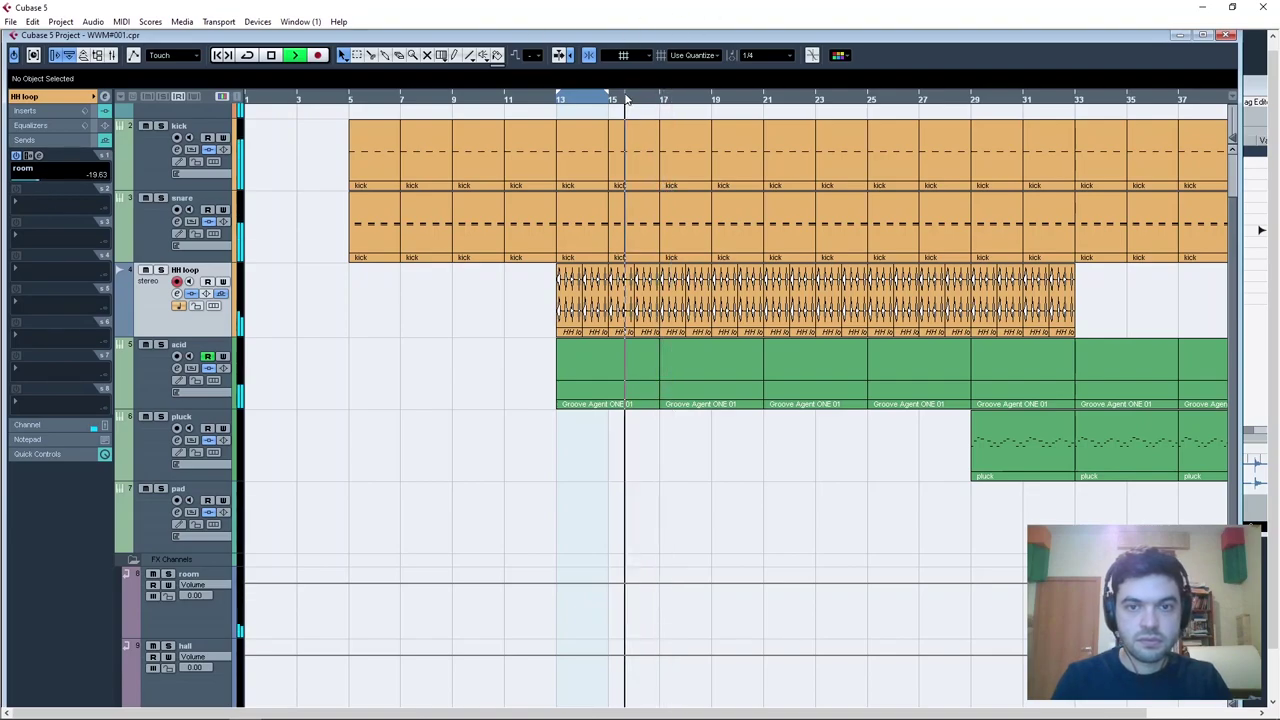
{"action": "left_click", "coordinate": [545, 98]}
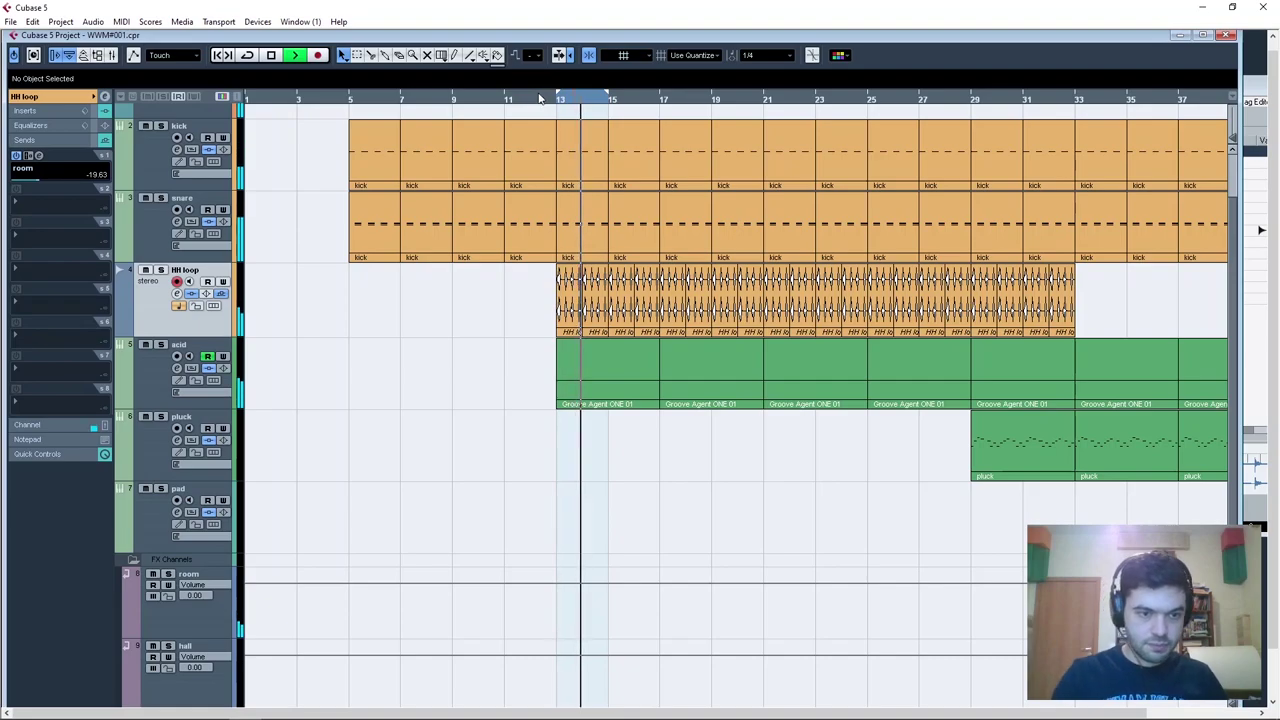
Lower the pad track's volume to -8.69 and audition the arrangement from just before bar 13.
{"action": "left_click", "coordinate": [158, 513]}
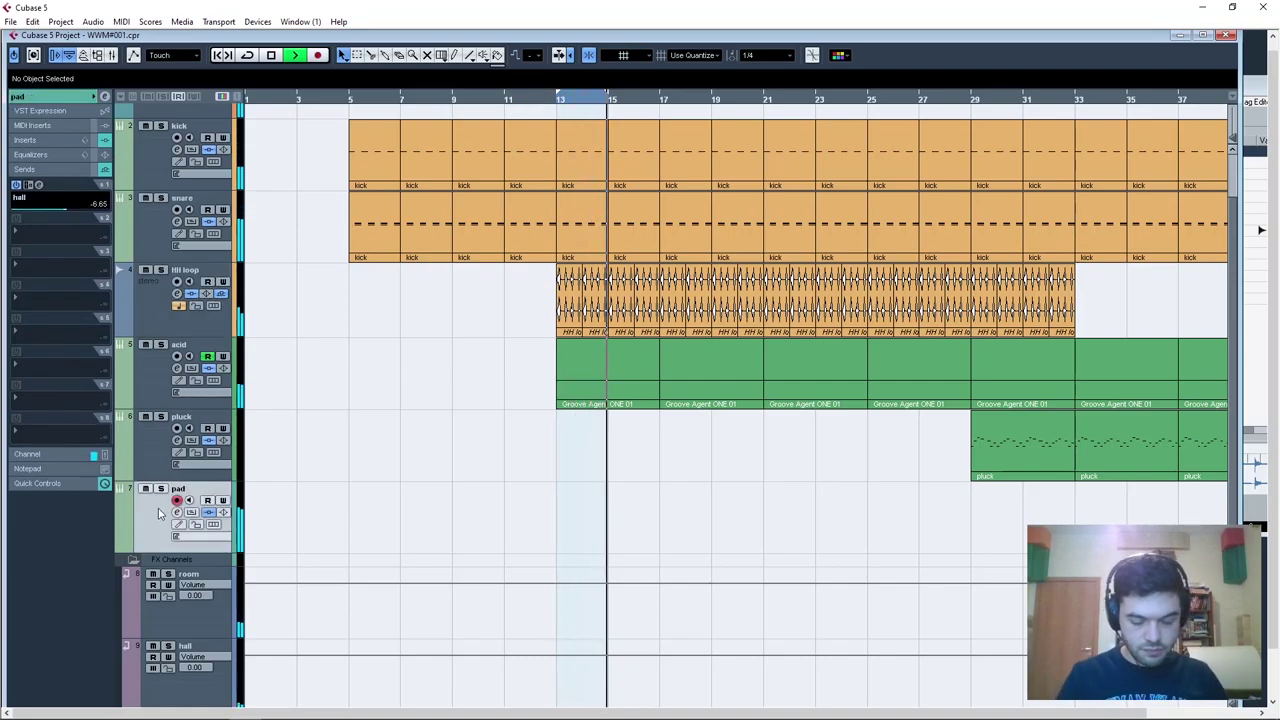
{"action": "left_click", "coordinate": [64, 97]}
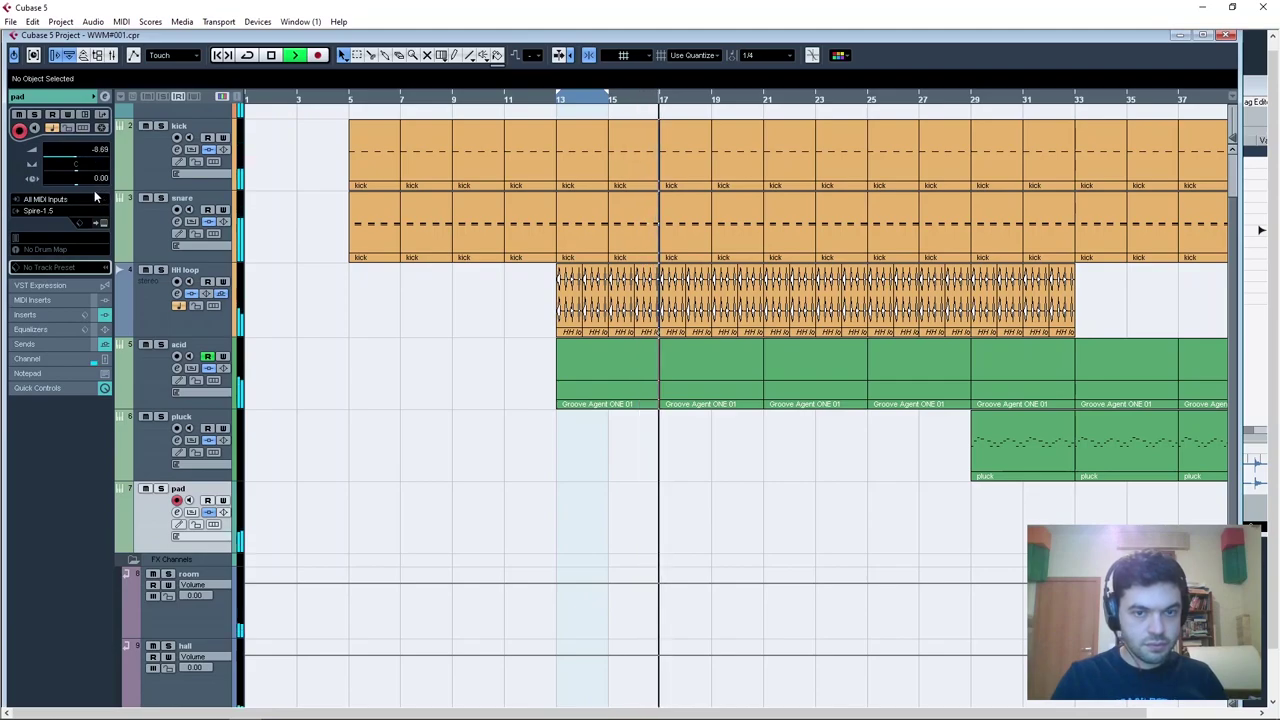
{"action": "left_click", "coordinate": [551, 101]}
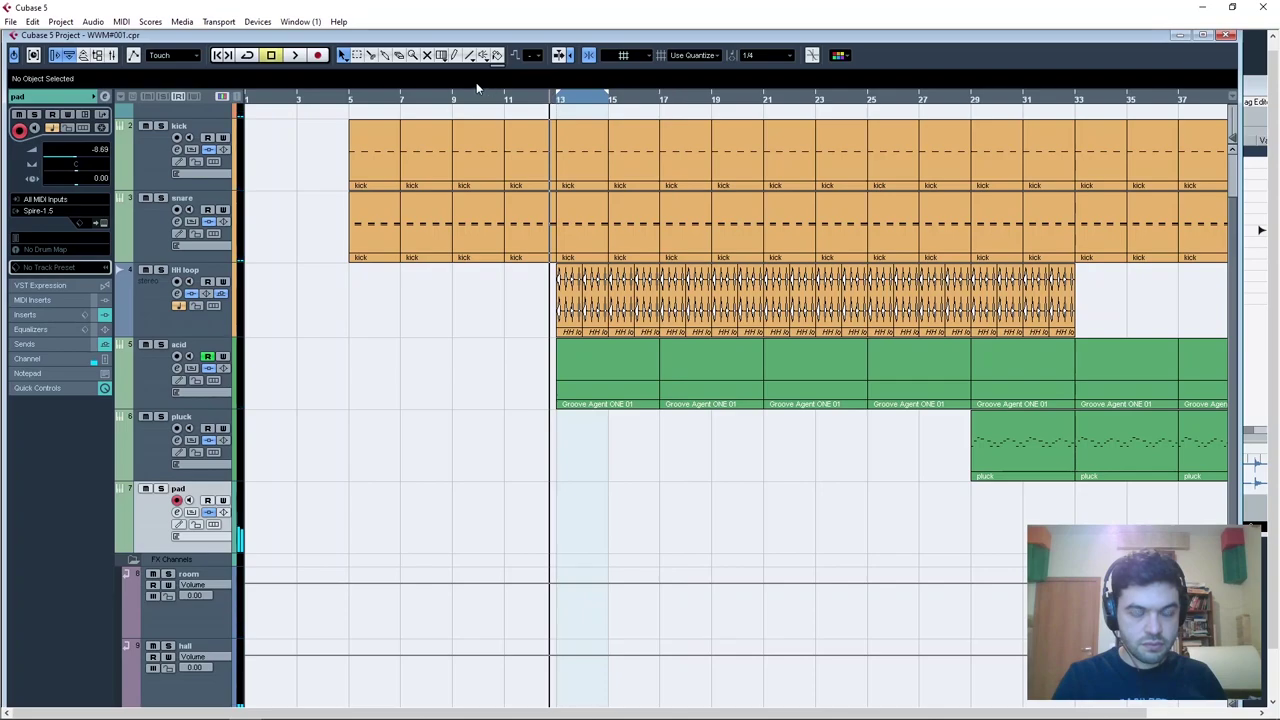
{"action": "key", "text": "space"}
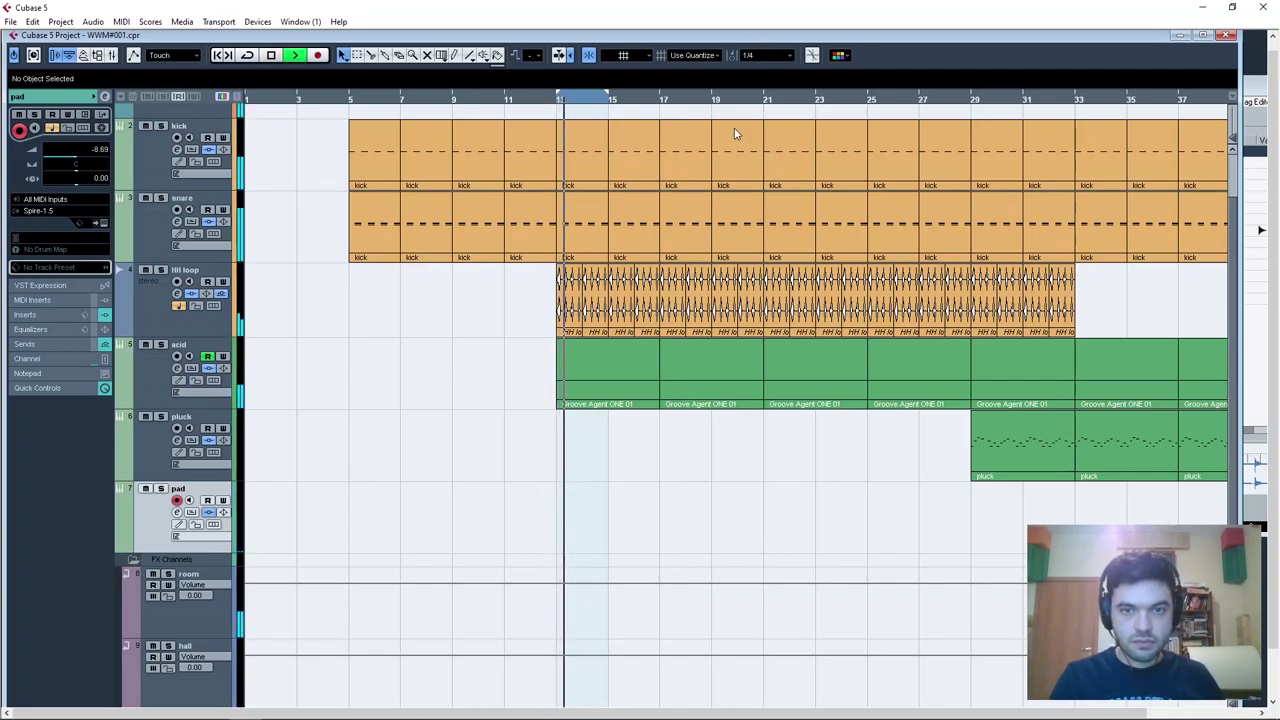
{"action": "left_click", "coordinate": [763, 100]}
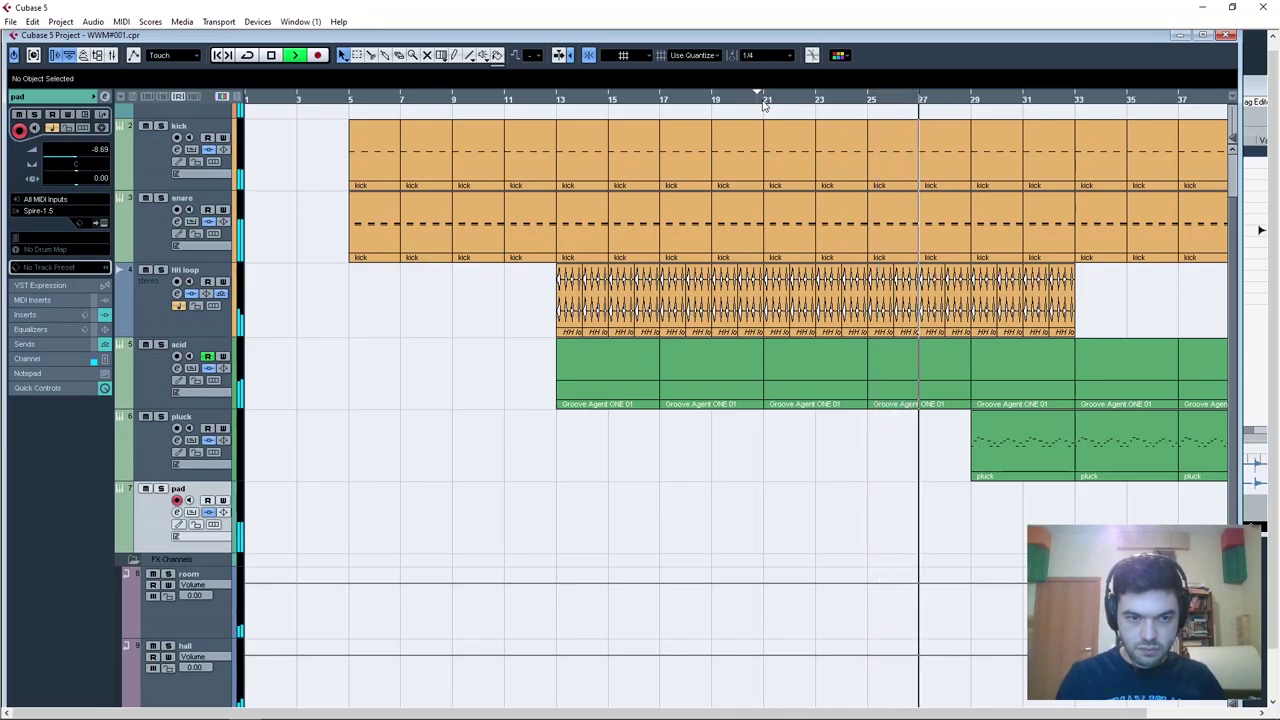
{"action": "key", "text": "space"}
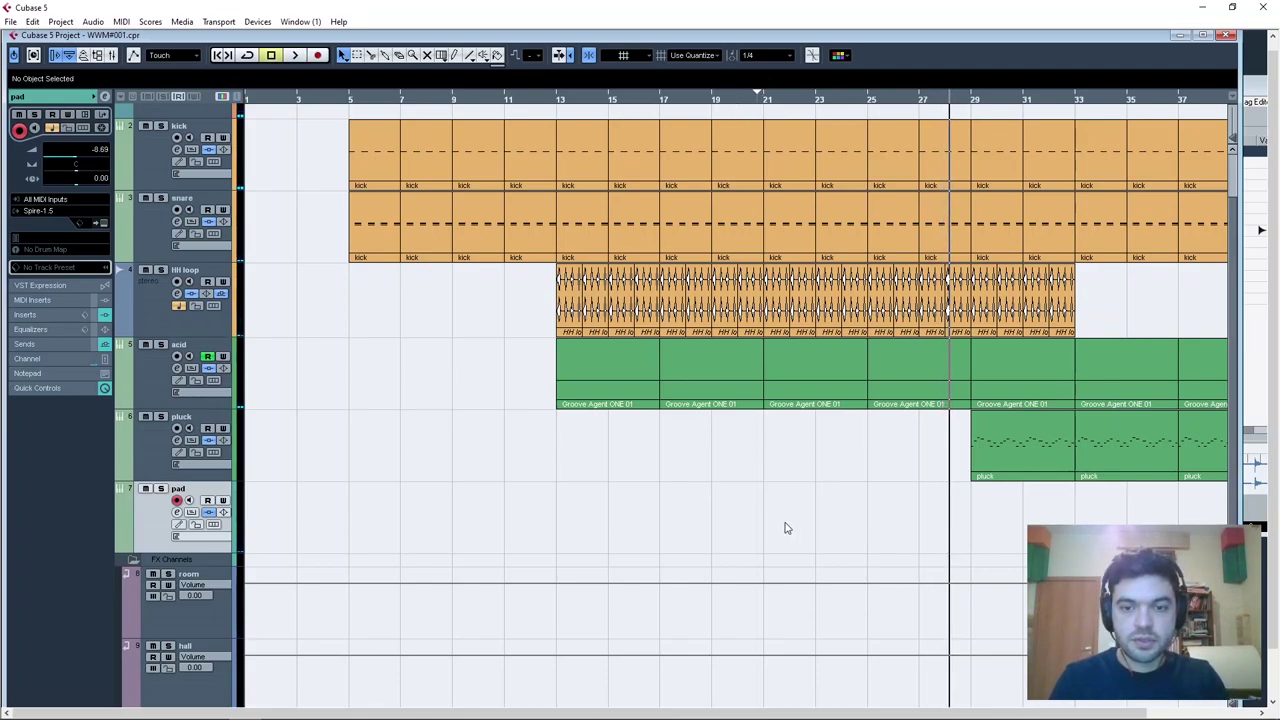
Draw an empty part on the pad track from bar 17 to bar 21 and open it in the Key Editor.
{"action": "left_click", "coordinate": [457, 58]}
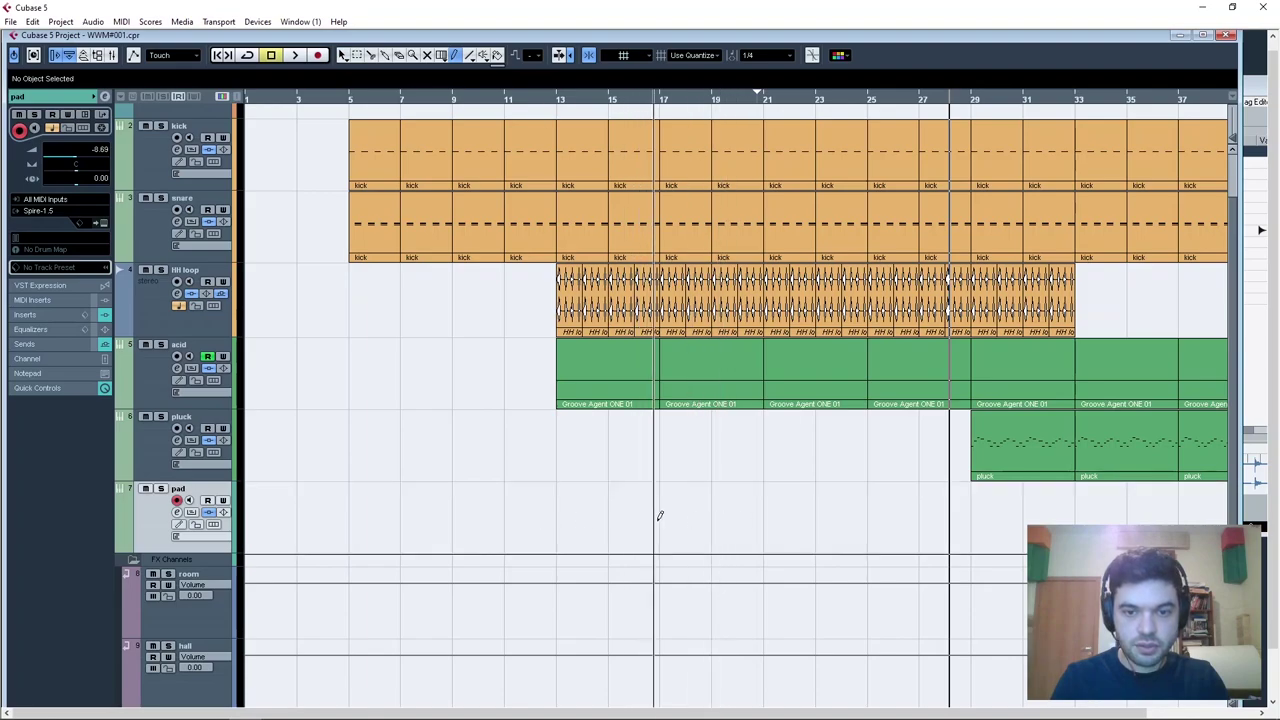
{"action": "left_click_drag", "start_coordinate": [668, 513], "coordinate": [763, 514]}
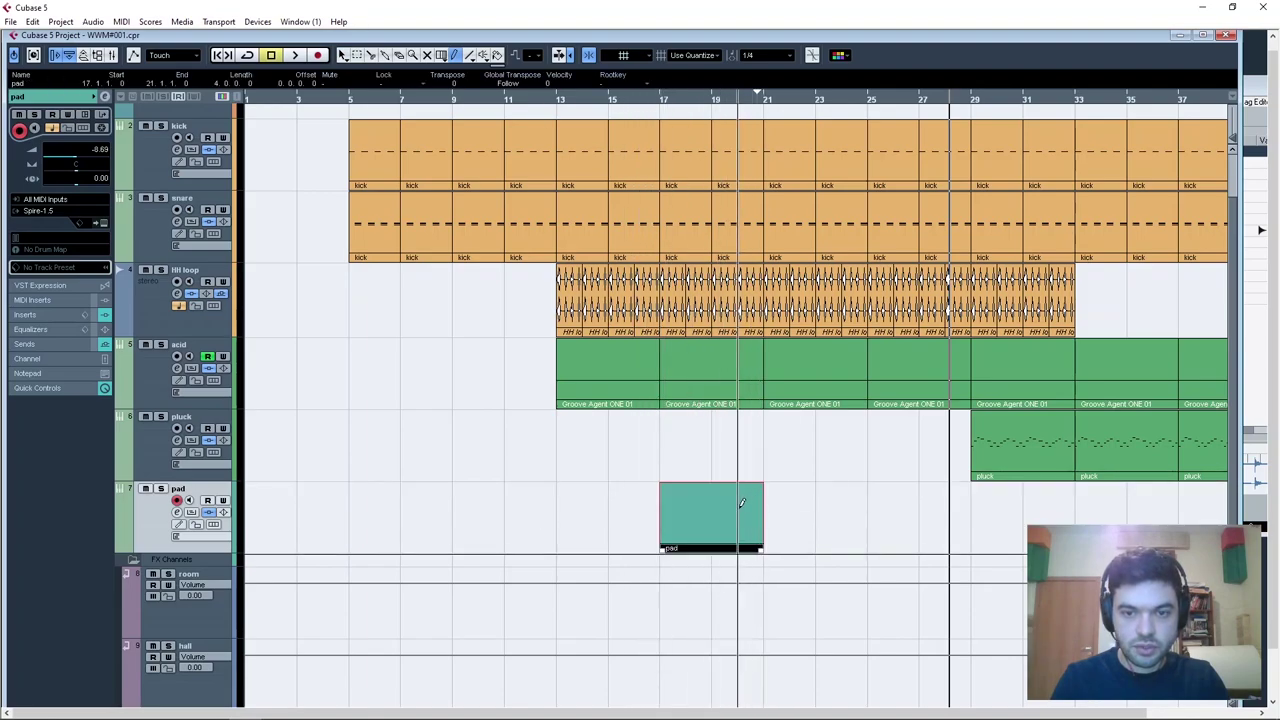
{"action": "key", "text": "1"}
{"action": "double_click", "coordinate": [726, 519]}
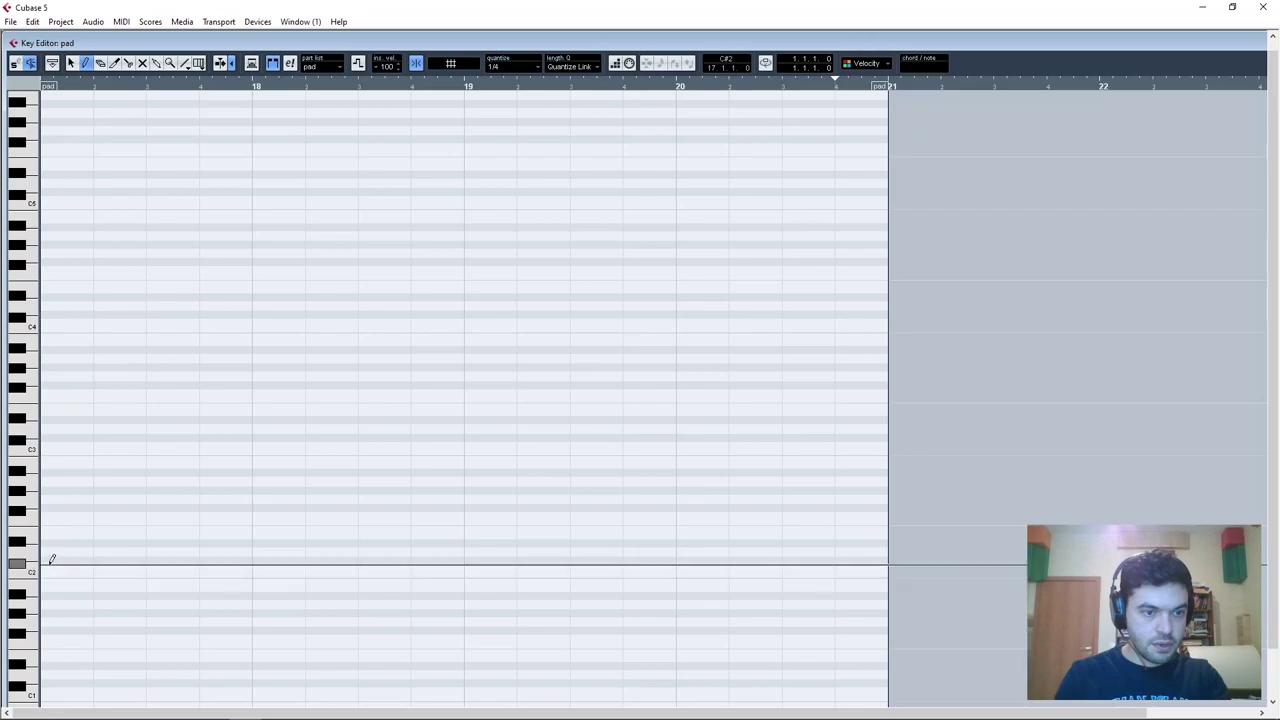
Build a one-bar chord of F#2, C#3 and F#3 at the start of the pad part.
{"action": "left_click_drag", "start_coordinate": [115, 551], "coordinate": [239, 550]}
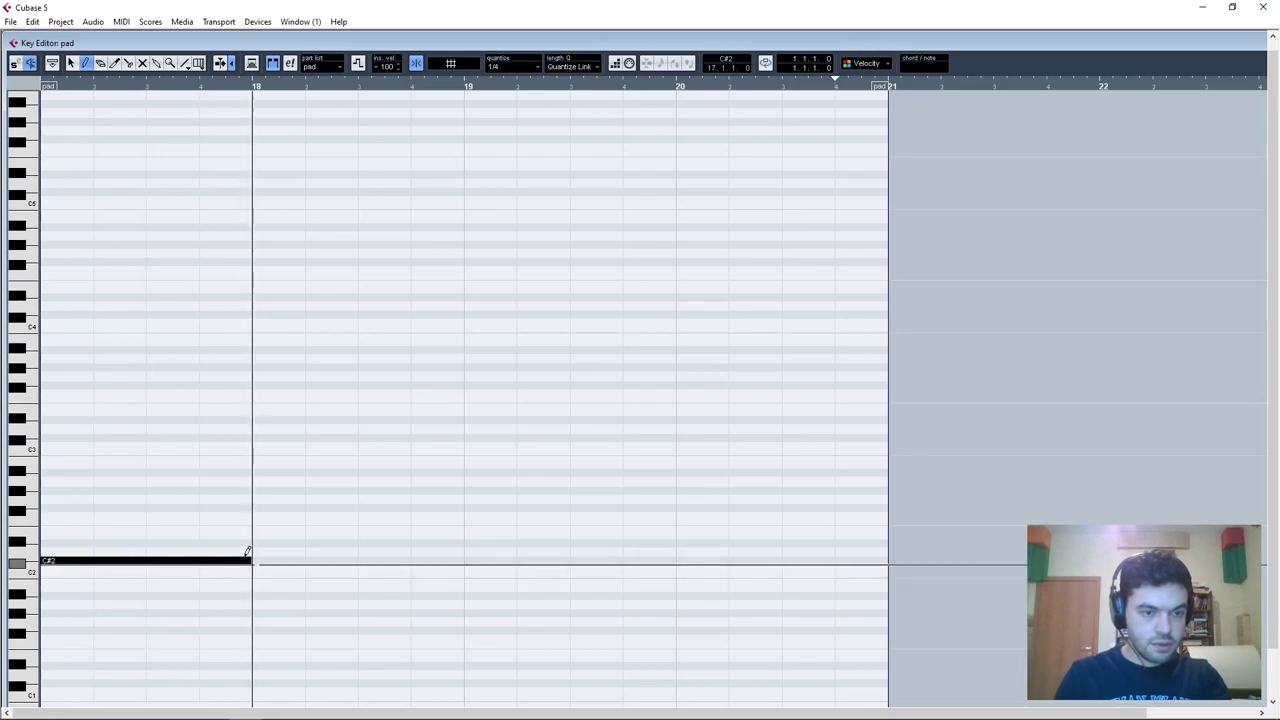
{"action": "key", "text": "1"}
{"action": "left_click_drag", "start_coordinate": [190, 567], "coordinate": [191, 515]}
{"action": "left_click_drag", "start_coordinate": [120, 569], "coordinate": [111, 390]}
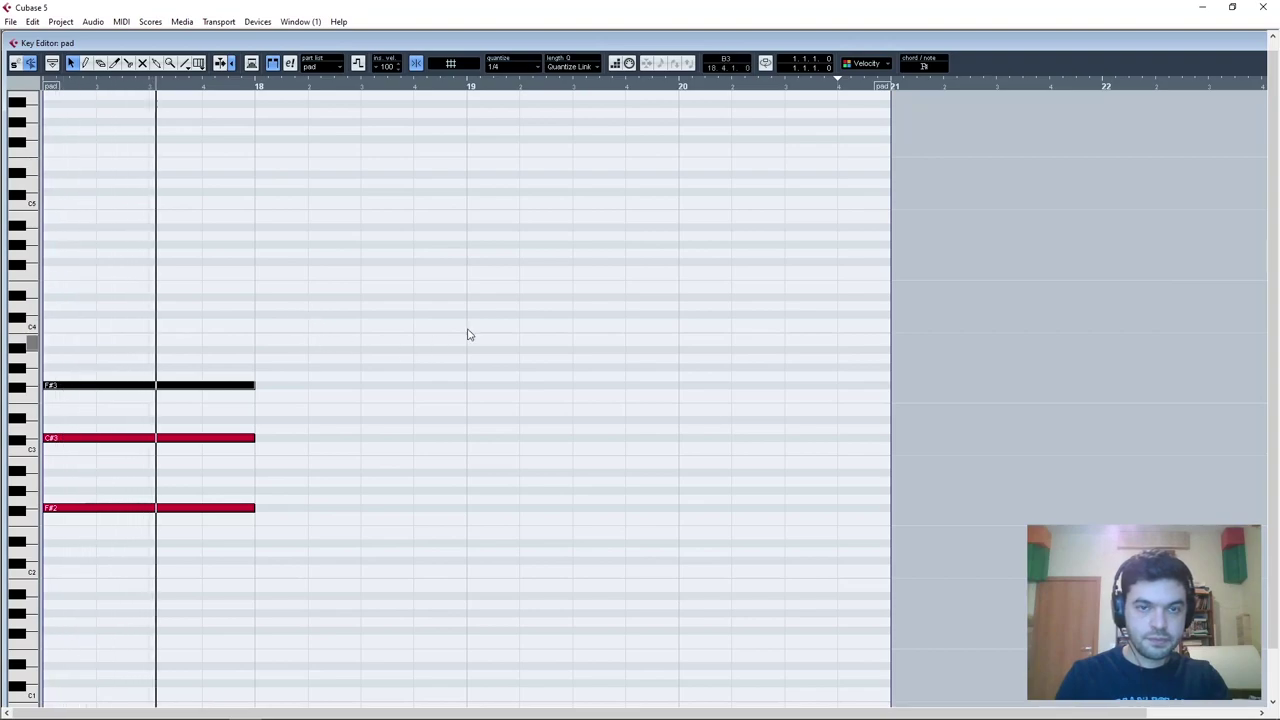
Reposition and close the Key Editor window, and audition the pad part from bar 17.
{"action": "left_click_drag", "start_coordinate": [1228, 47], "coordinate": [1095, 46]}
{"action": "left_click_drag", "start_coordinate": [1219, 168], "coordinate": [862, 140]}
{"action": "left_click_drag", "start_coordinate": [728, 45], "coordinate": [1074, 53]}
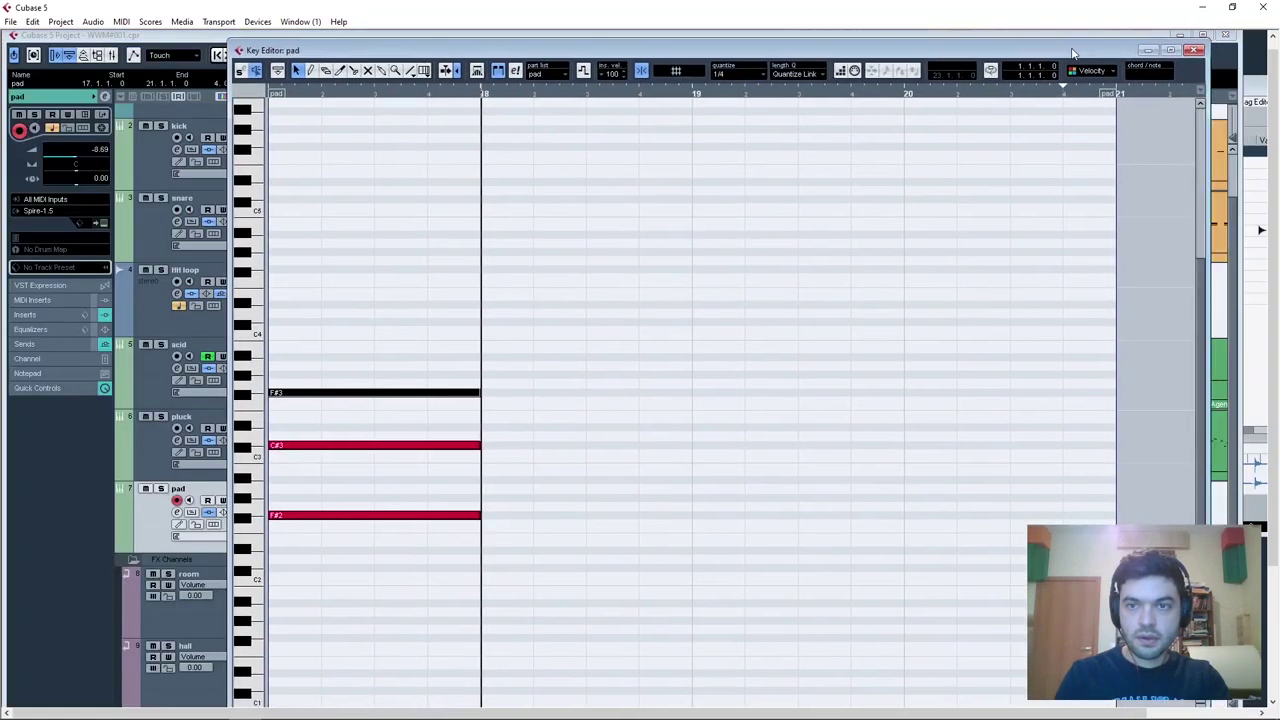
{"action": "left_click", "coordinate": [1194, 50]}
{"action": "left_click", "coordinate": [656, 100]}
{"action": "key", "text": "space"}
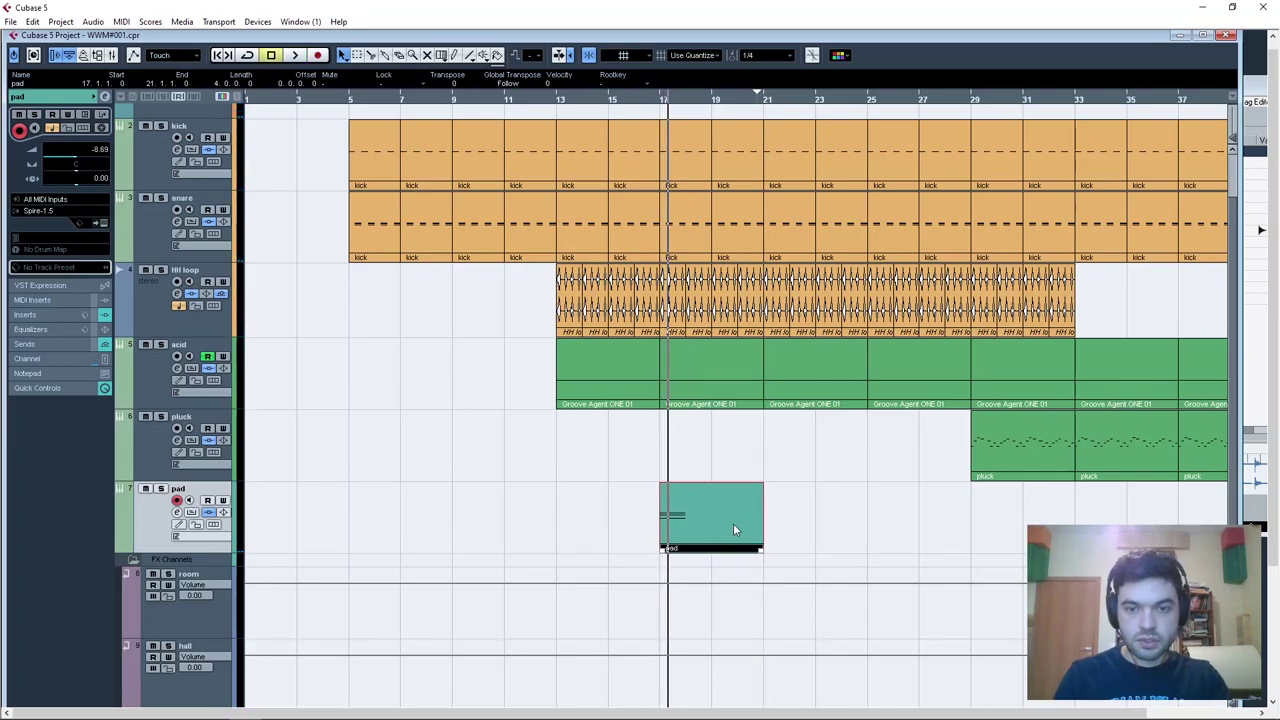
Lengthen the pad chord's three notes to two bars and duplicate them to fill the four-bar part.
{"action": "double_click", "coordinate": [727, 528]}
{"action": "left_click_drag", "start_coordinate": [489, 325], "coordinate": [400, 540]}
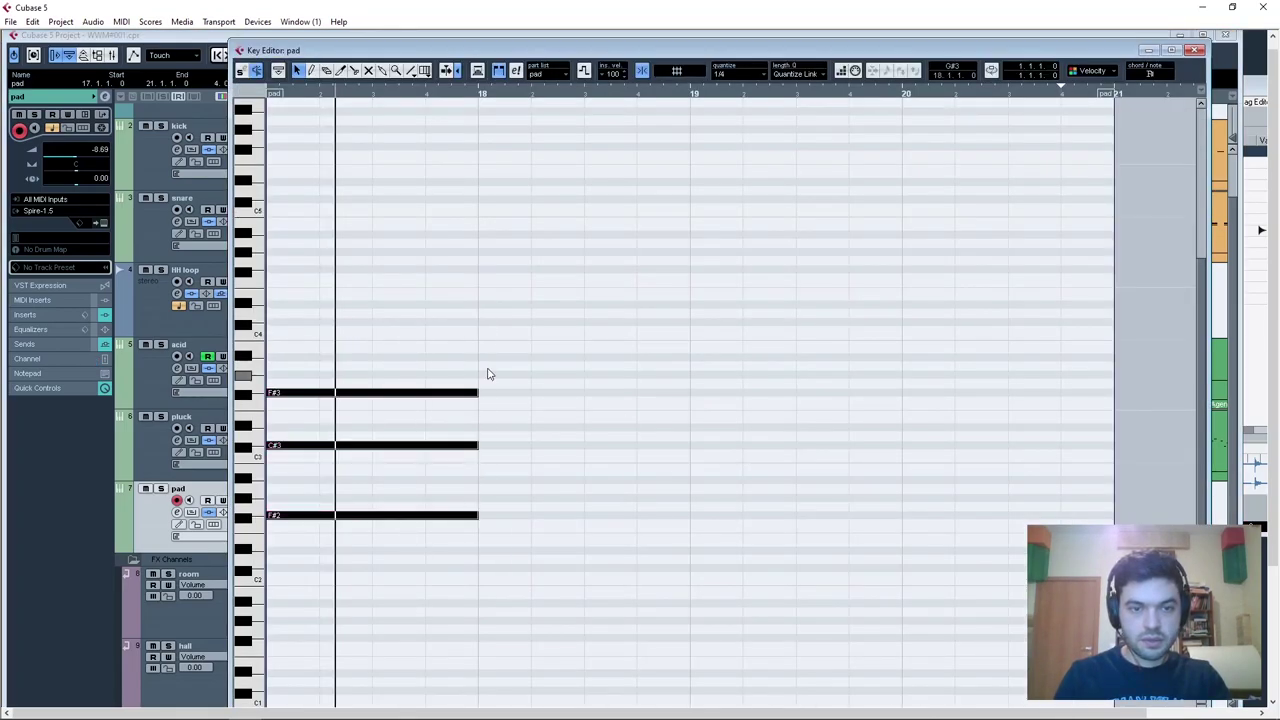
{"action": "left_click_drag", "start_coordinate": [479, 397], "coordinate": [680, 410]}
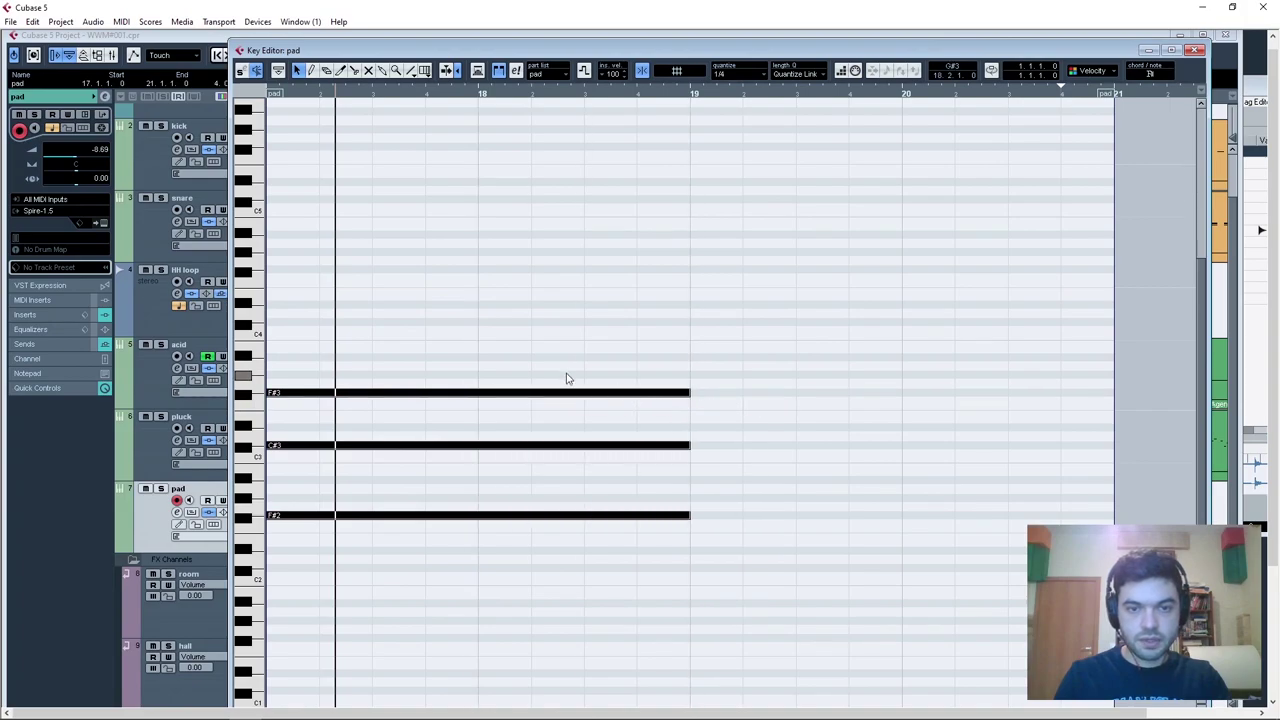
{"action": "key", "text": "alt+d"}
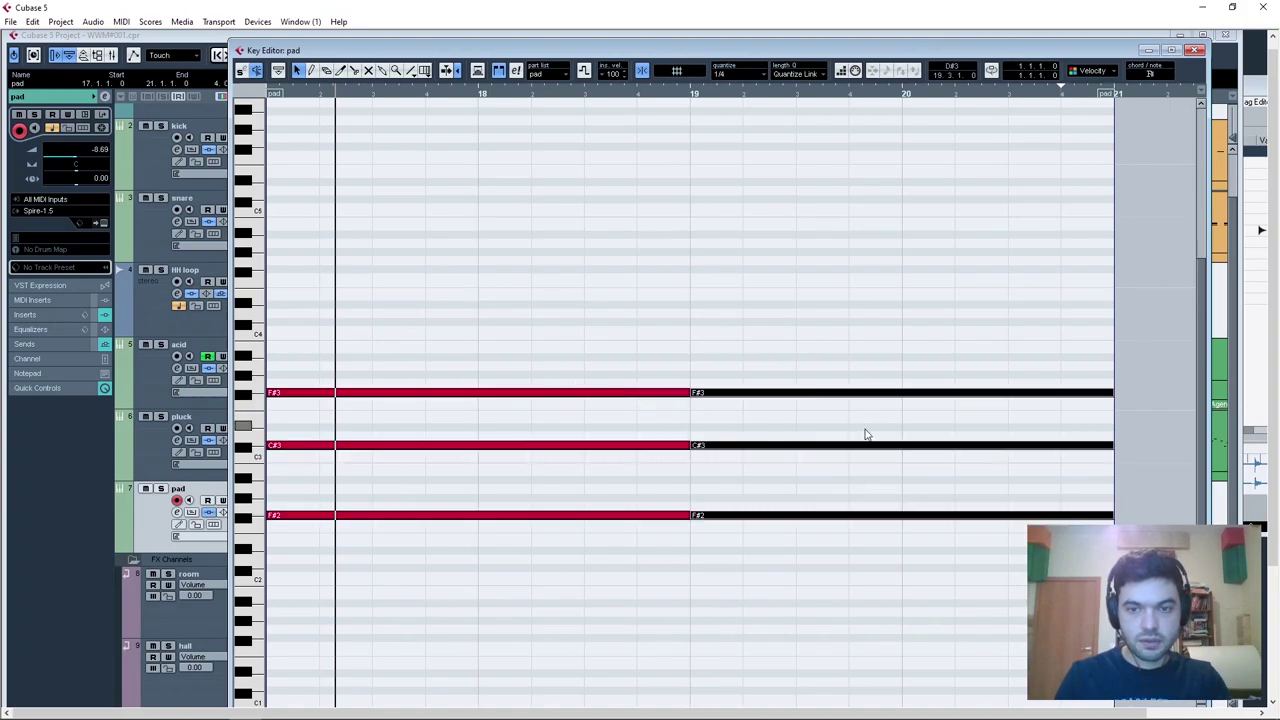
Duplicate the four-bar pad part and move both copies to span bars 21 to 29.
{"action": "left_click", "coordinate": [1196, 50]}
{"action": "key", "text": "alt+d"}
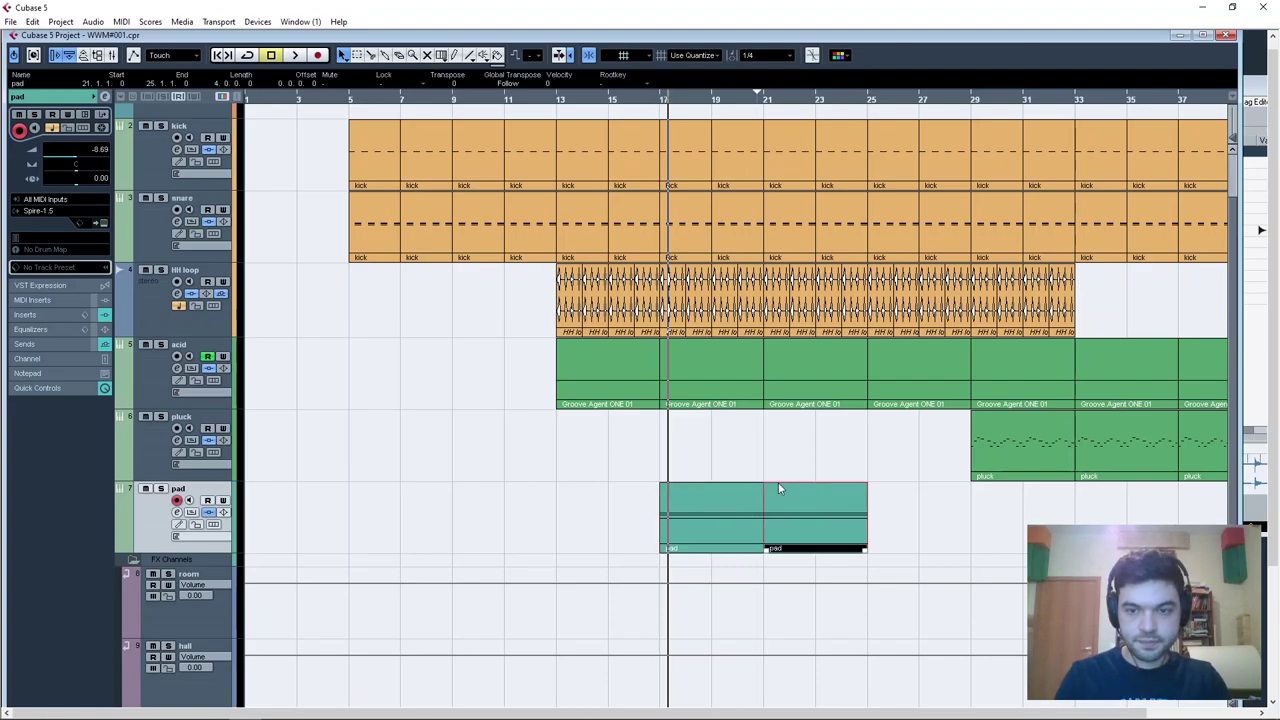
{"action": "left_click_drag", "start_coordinate": [667, 467], "coordinate": [861, 573]}
{"action": "left_click_drag", "start_coordinate": [755, 530], "coordinate": [849, 512]}
{"action": "left_click", "coordinate": [572, 427]}
{"action": "left_click_drag", "start_coordinate": [802, 444], "coordinate": [830, 495]}
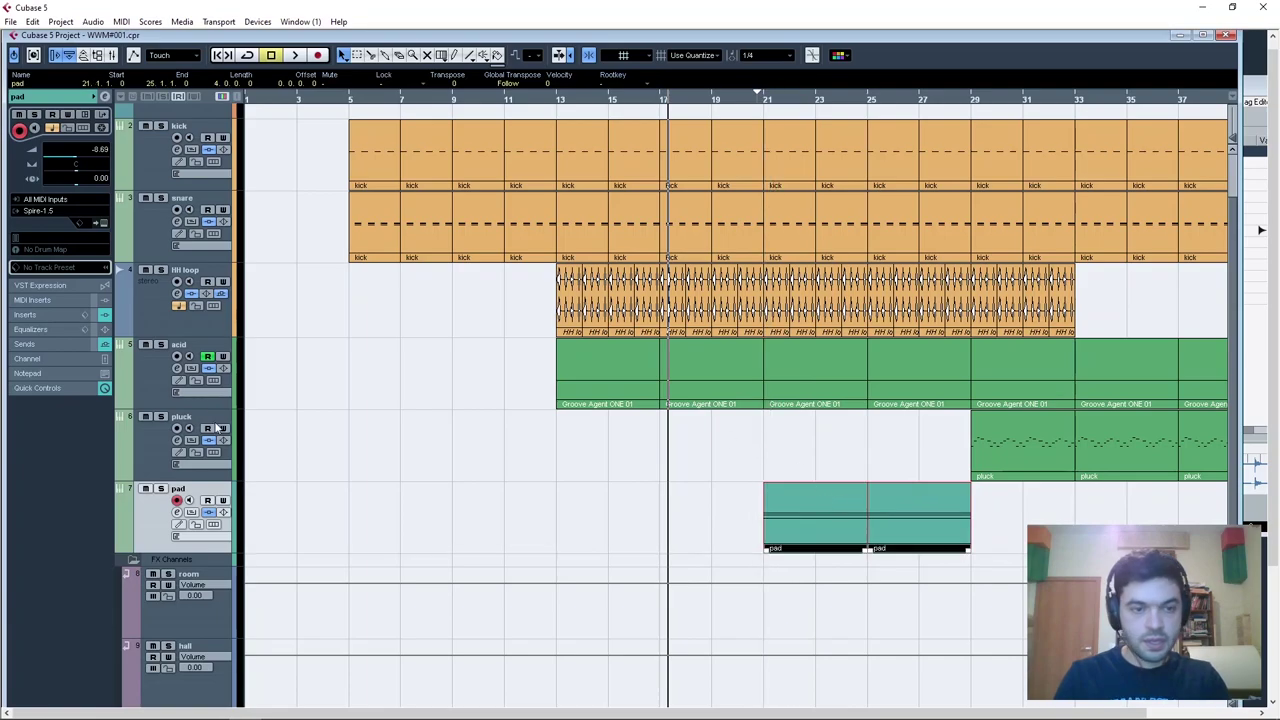
Load FabFilter Simplon into the pad track's fifth insert slot.
{"action": "left_click", "coordinate": [25, 315]}
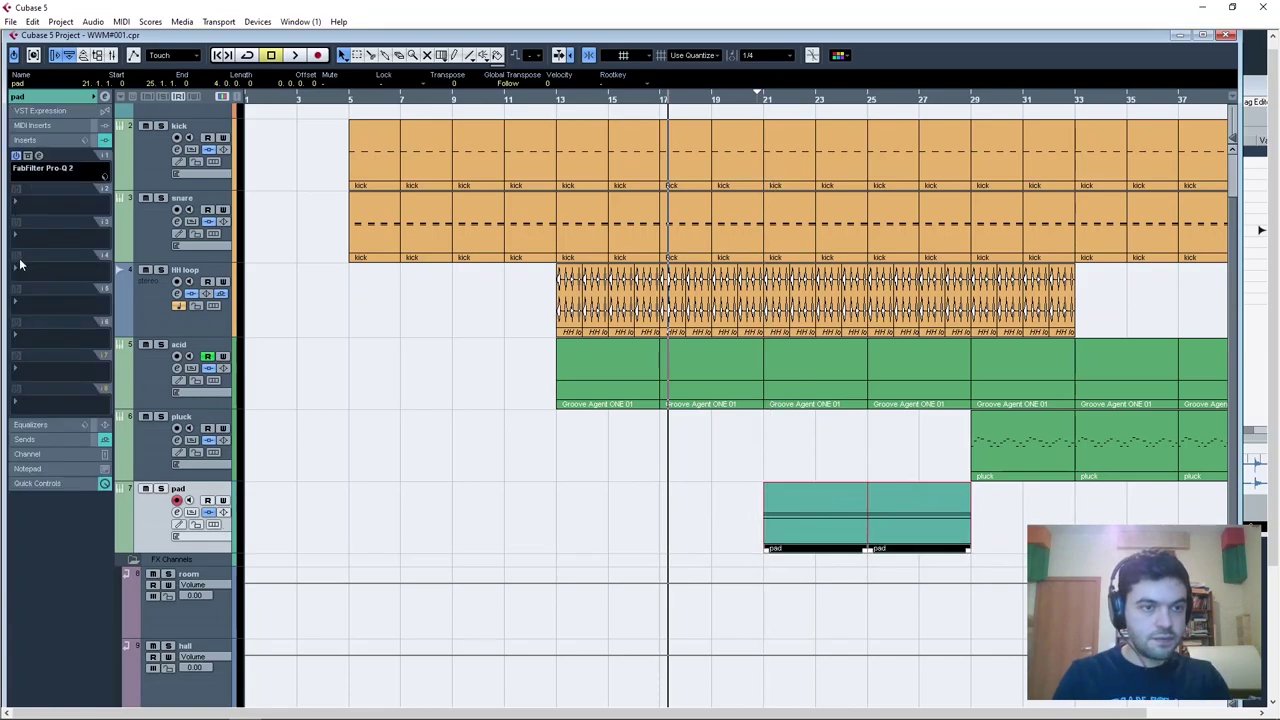
{"action": "left_click", "coordinate": [25, 303]}
{"action": "mouse_move", "coordinate": [80, 326]}
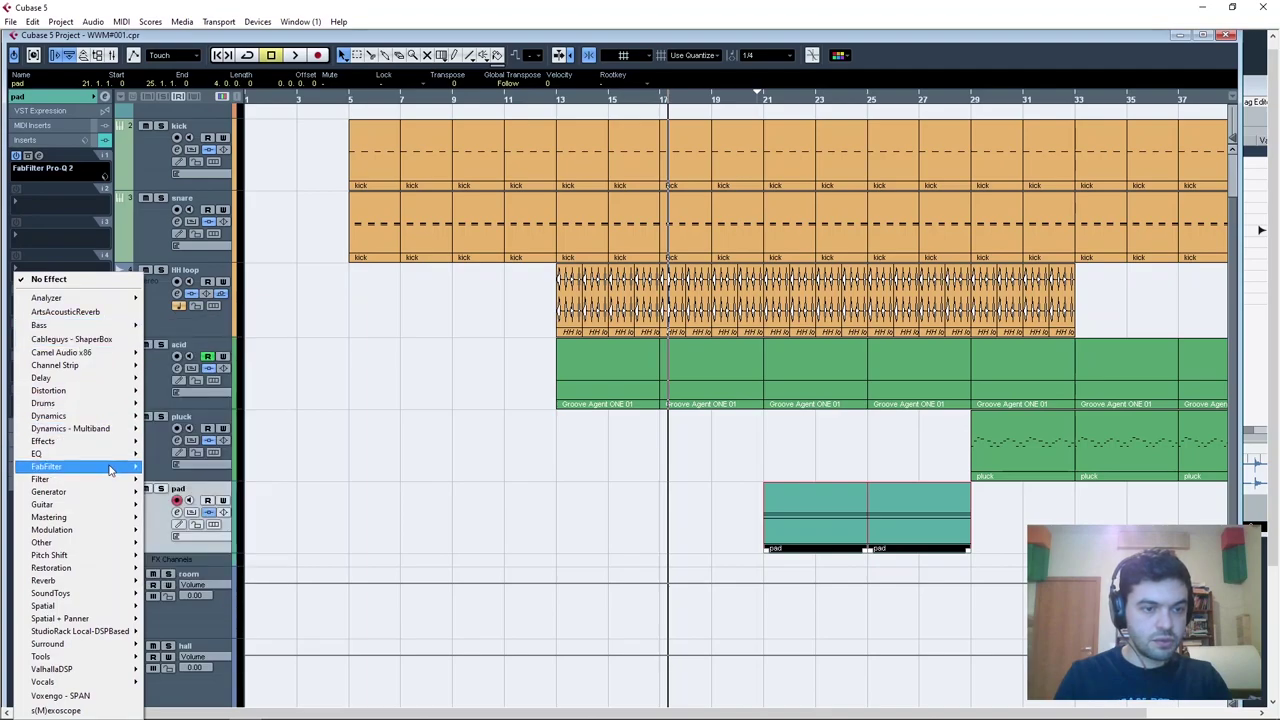
{"action": "mouse_move", "coordinate": [112, 467]}
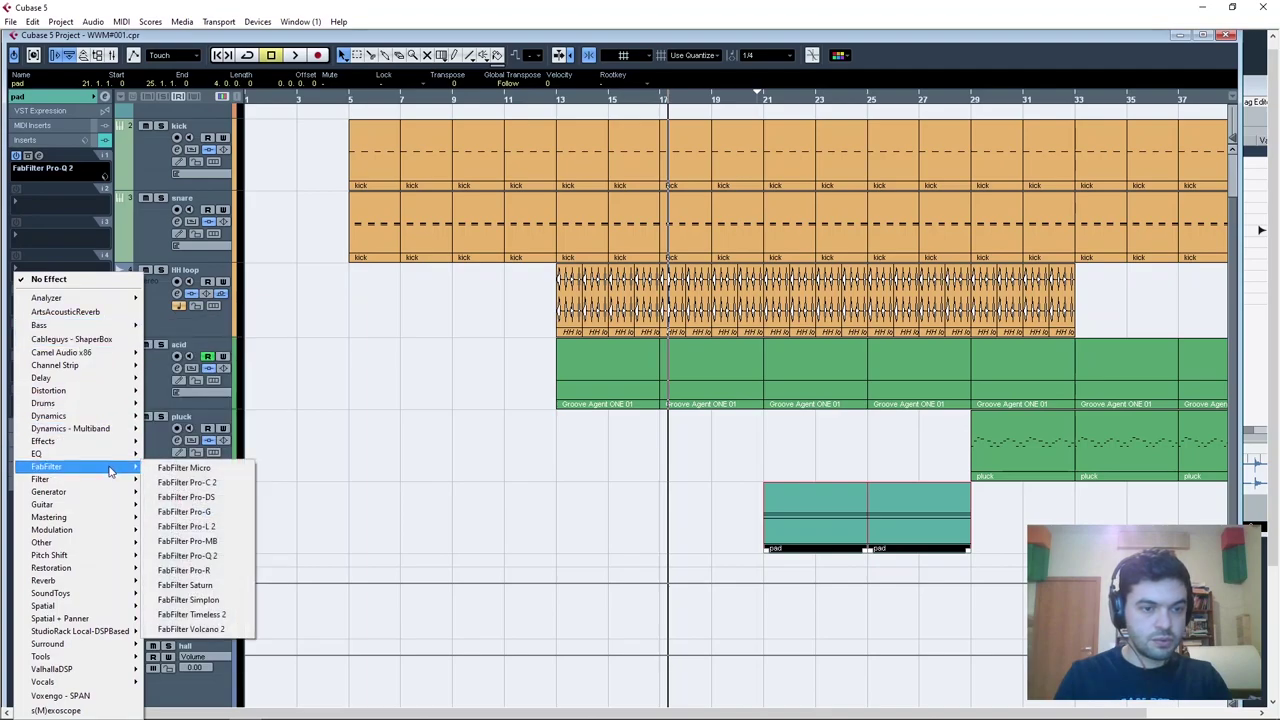
{"action": "left_click", "coordinate": [221, 603]}
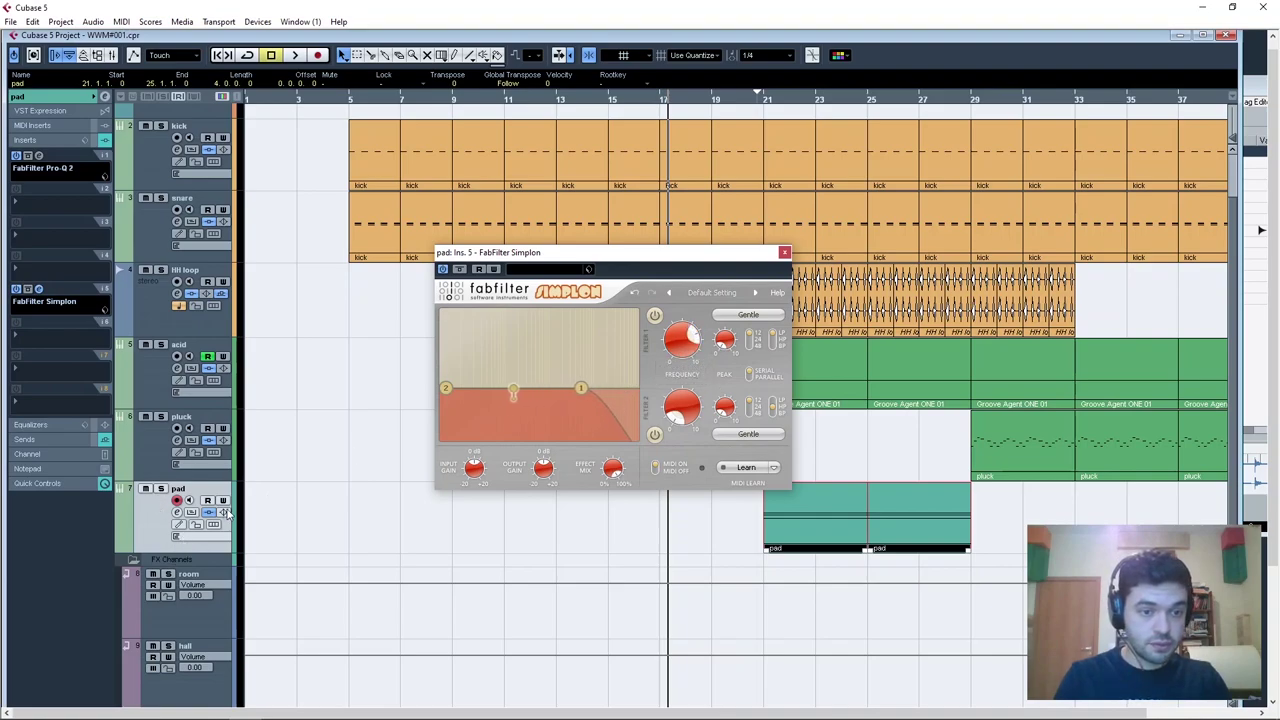
Lower Simplon's filter 1 frequency to about mid-range with automation writing enabled and play the pad from bar 21.
{"action": "left_click", "coordinate": [769, 101]}
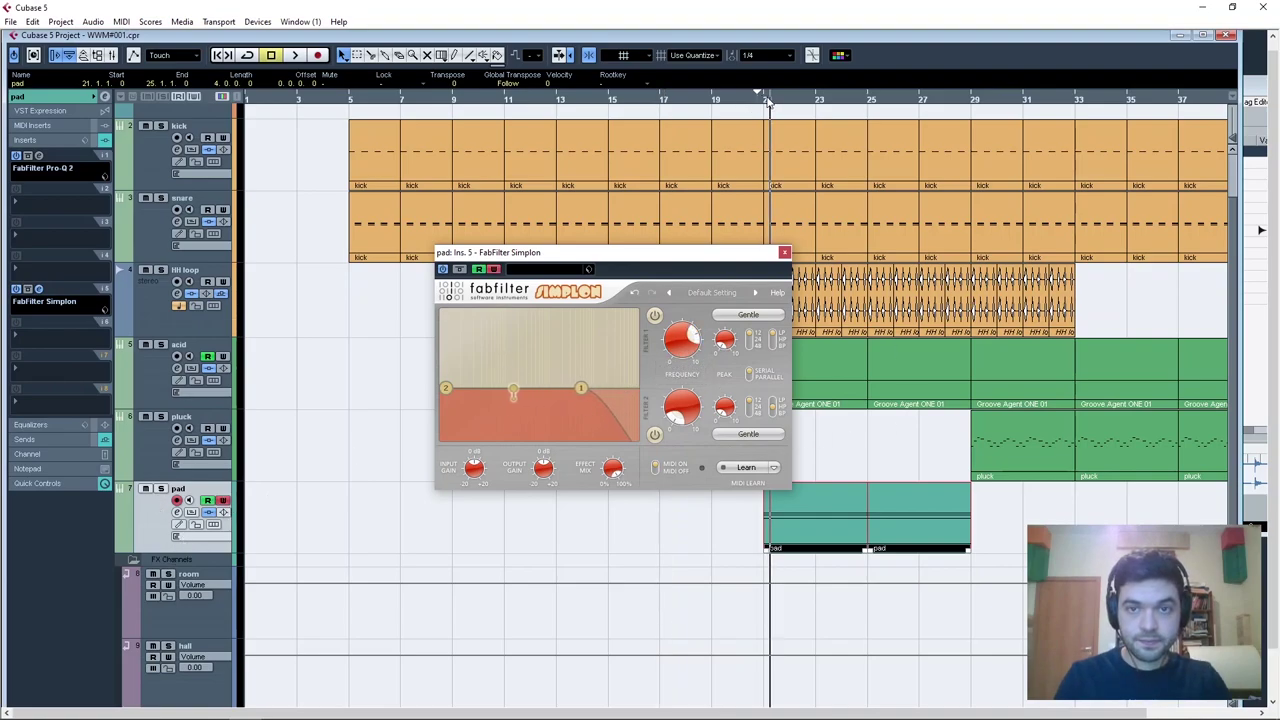
{"action": "left_click_drag", "start_coordinate": [697, 389], "coordinate": [658, 376]}
{"action": "key", "text": "space"}
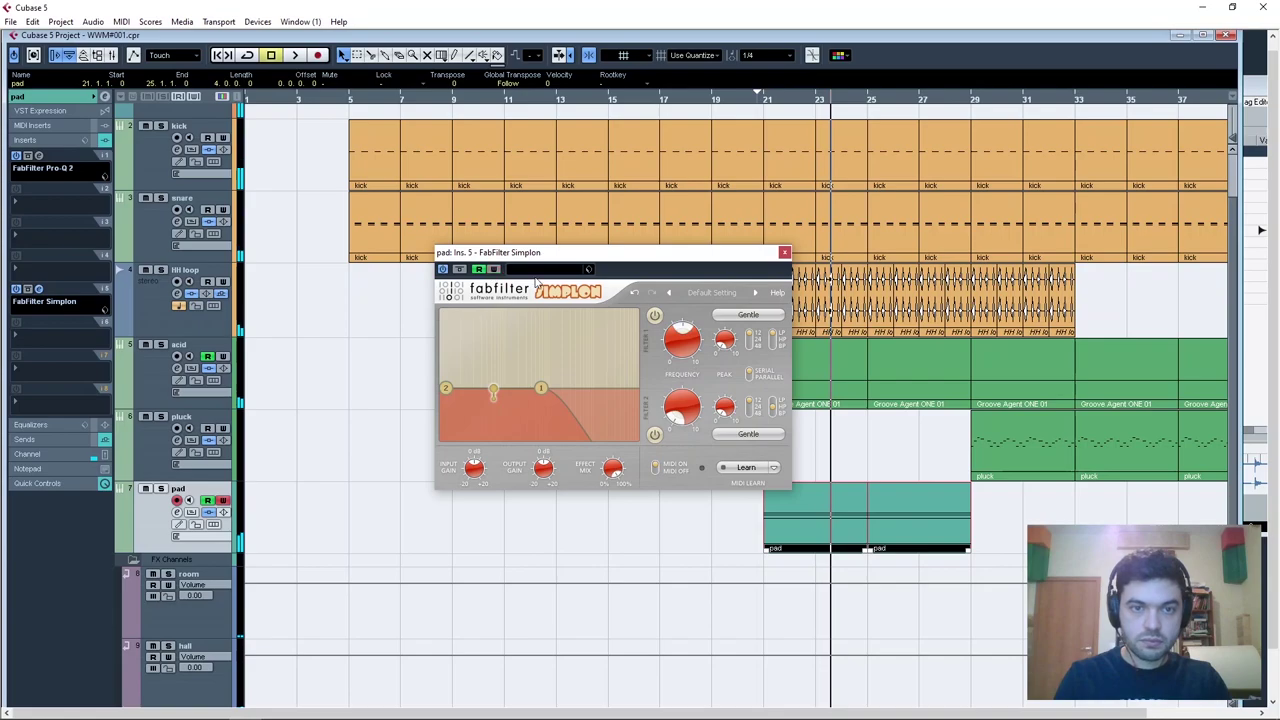
Show the pad's filter 1 frequency automation, delete the recorded sweep points and set a starting point of 35.58 at bar 21.
{"action": "left_click", "coordinate": [121, 549]}
{"action": "scroll", "coordinate": [329, 525], "scroll_direction": "down", "scroll_amount": 1}
{"action": "left_click", "coordinate": [768, 549]}
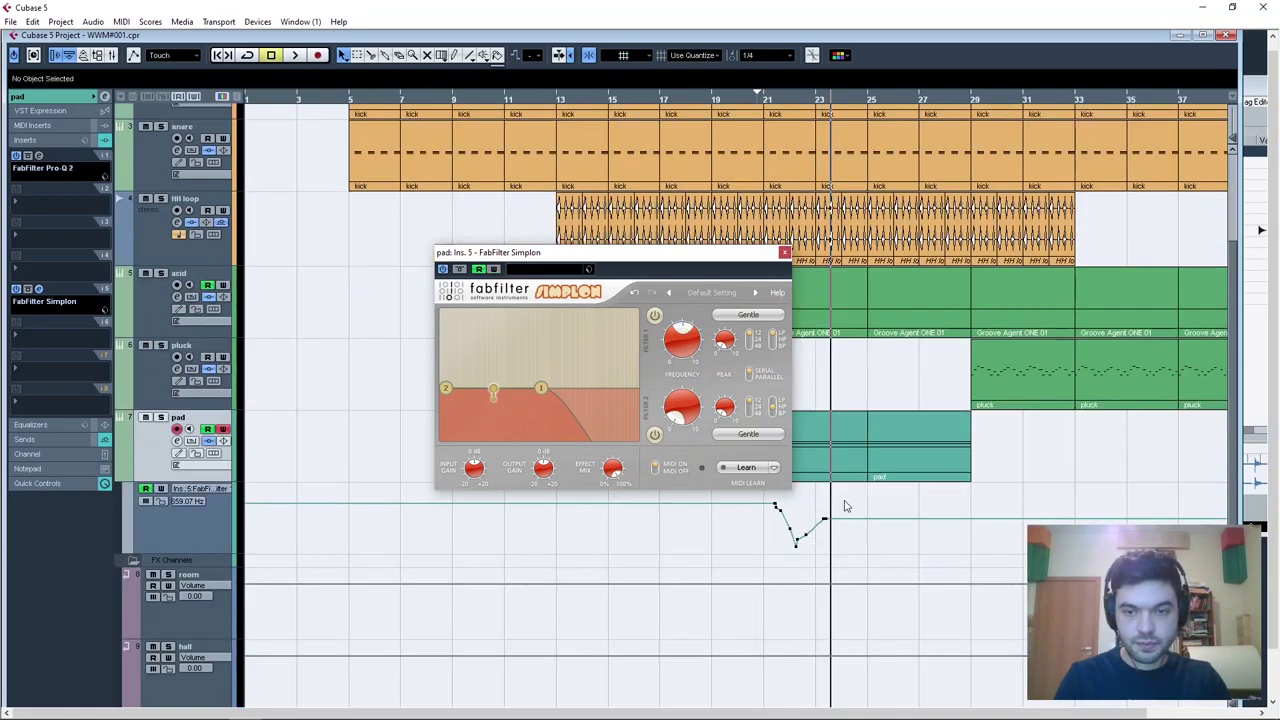
{"action": "key", "text": "Delete"}
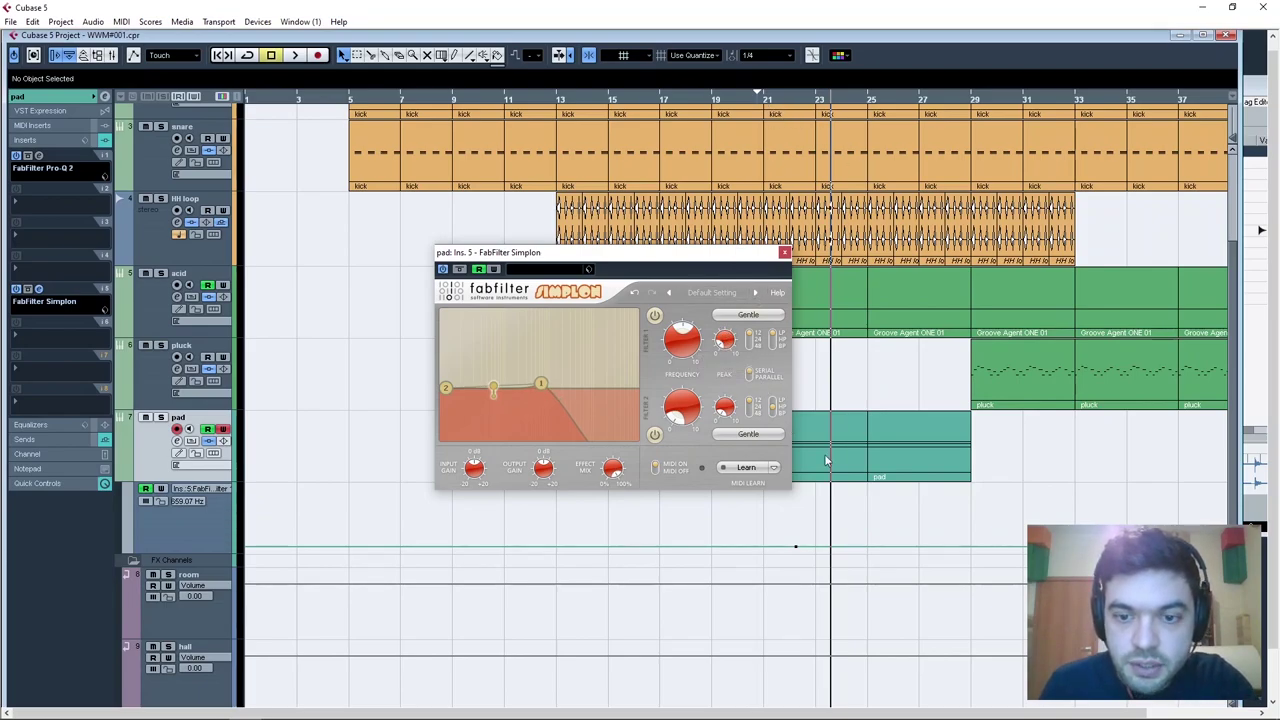
{"action": "left_click_drag", "start_coordinate": [797, 548], "coordinate": [765, 530]}
{"action": "left_click_drag", "start_coordinate": [700, 263], "coordinate": [601, 196]}
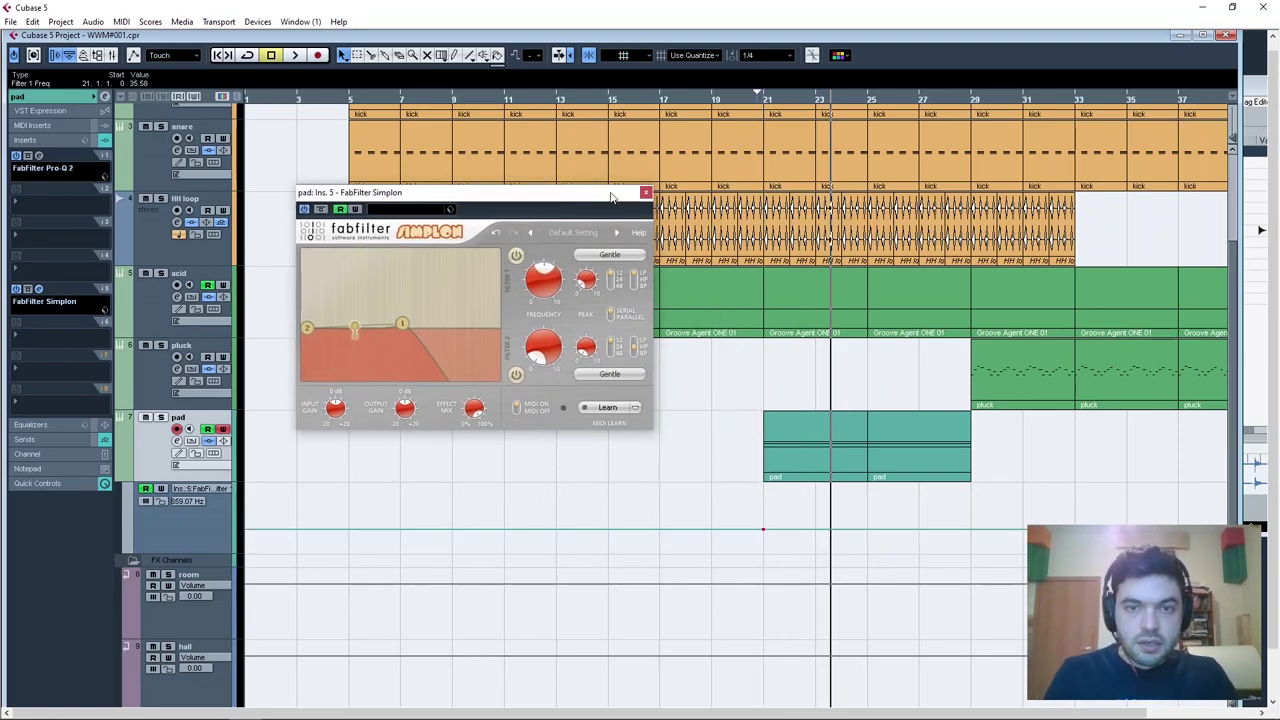
{"action": "left_click", "coordinate": [645, 192]}
Play from bar 21 while shaping a filter rise with automation points of 37.50 at bar 23 and 44.23 at bar 25.
{"action": "key", "text": "space"}
{"action": "left_click", "coordinate": [765, 100]}
{"action": "left_click_drag", "start_coordinate": [872, 532], "coordinate": [867, 519]}
{"action": "left_click", "coordinate": [814, 526]}
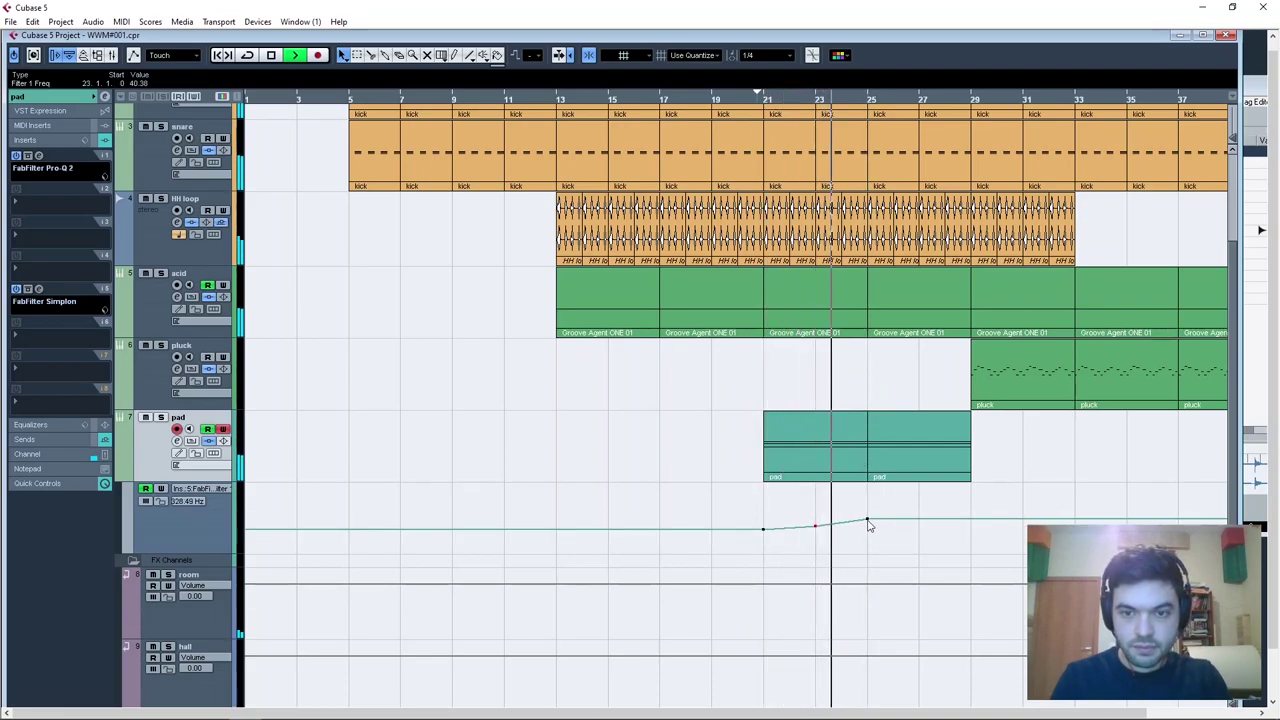
{"action": "left_click", "coordinate": [867, 520]}
{"action": "left_click", "coordinate": [816, 528]}
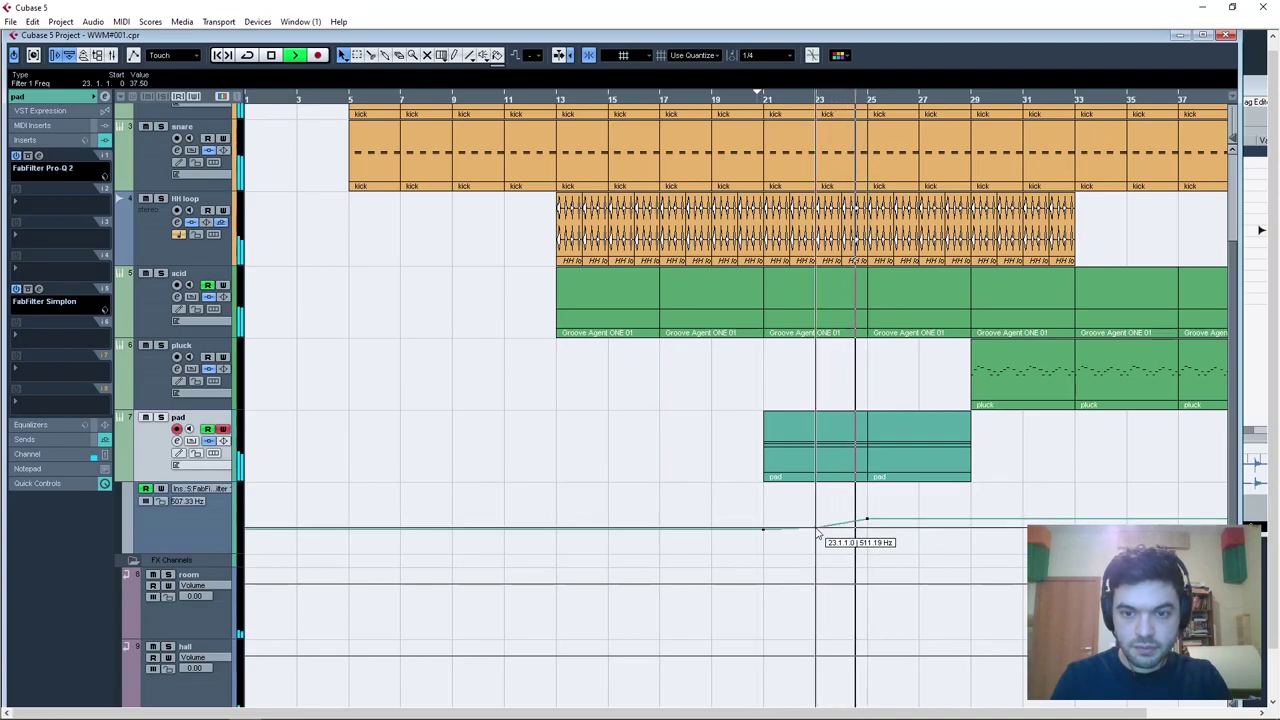
{"action": "left_click_drag", "start_coordinate": [869, 519], "coordinate": [869, 523]}
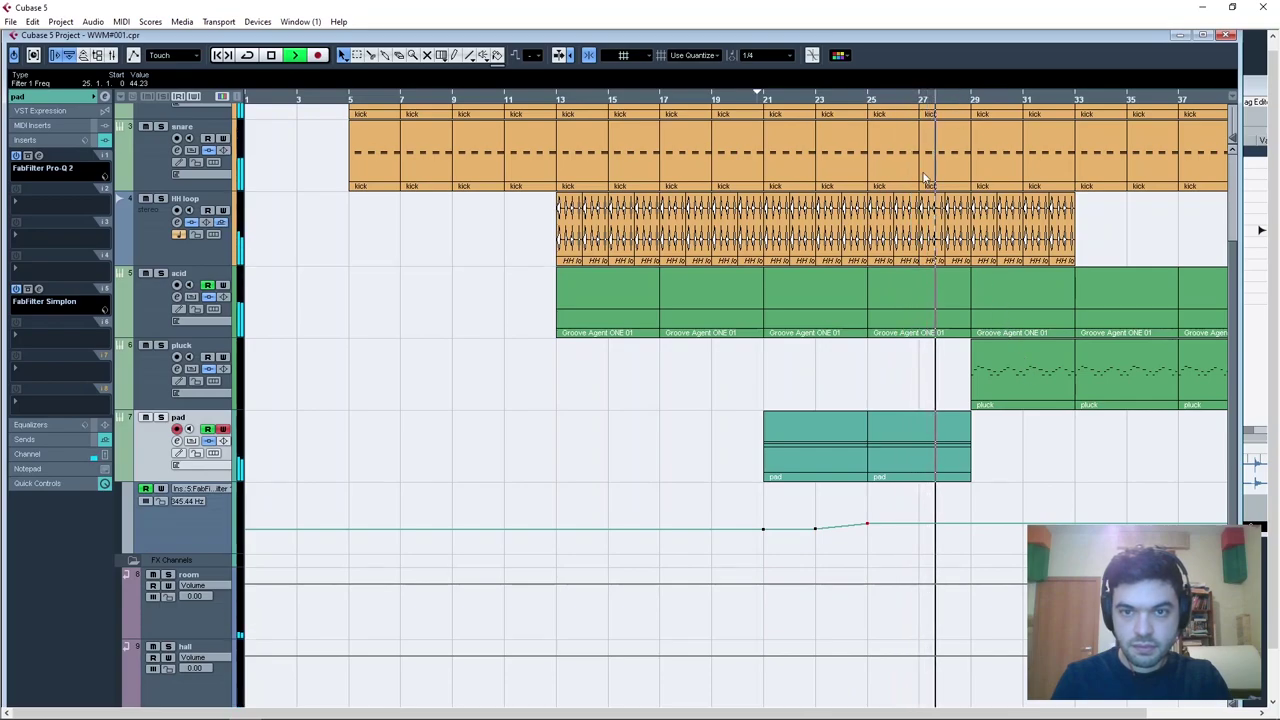
{"action": "left_click", "coordinate": [768, 100]}
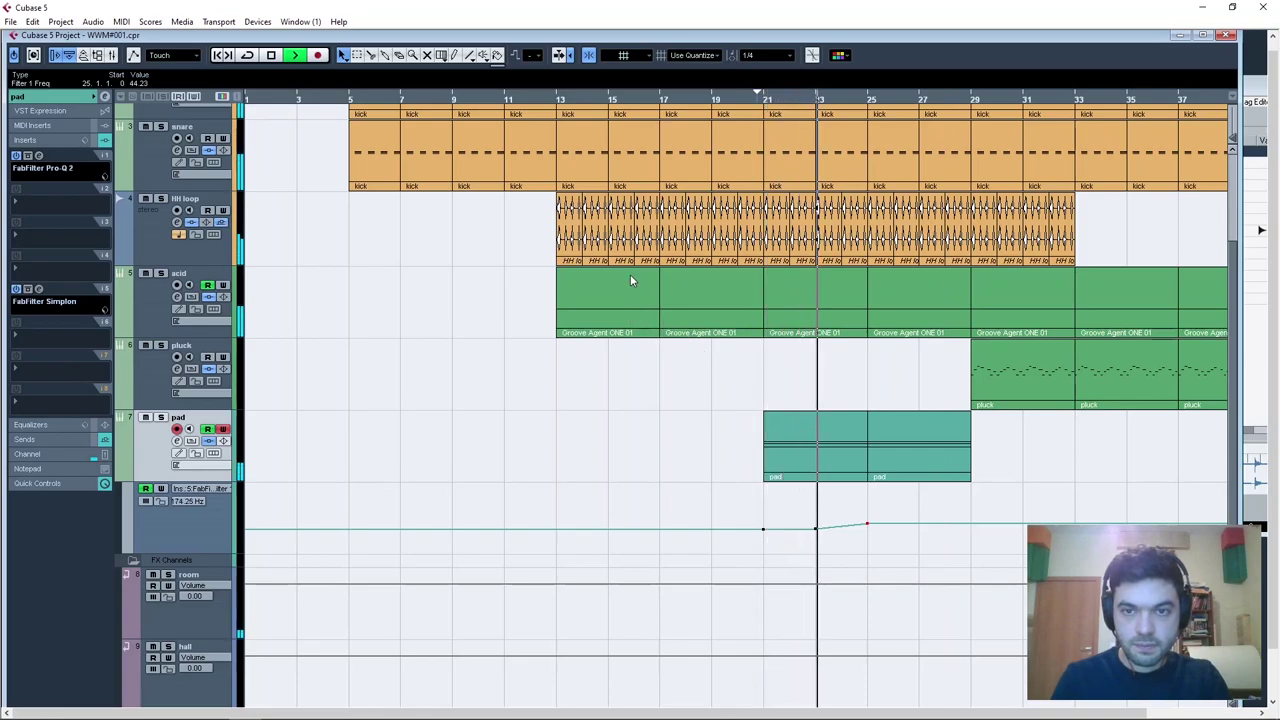
{"action": "key", "text": "space"}
Adjust the threshold and attack of the SSLComp Stereo in the snare's fifth insert while auditioning the section from around bar 21.
{"action": "left_click", "coordinate": [135, 228]}
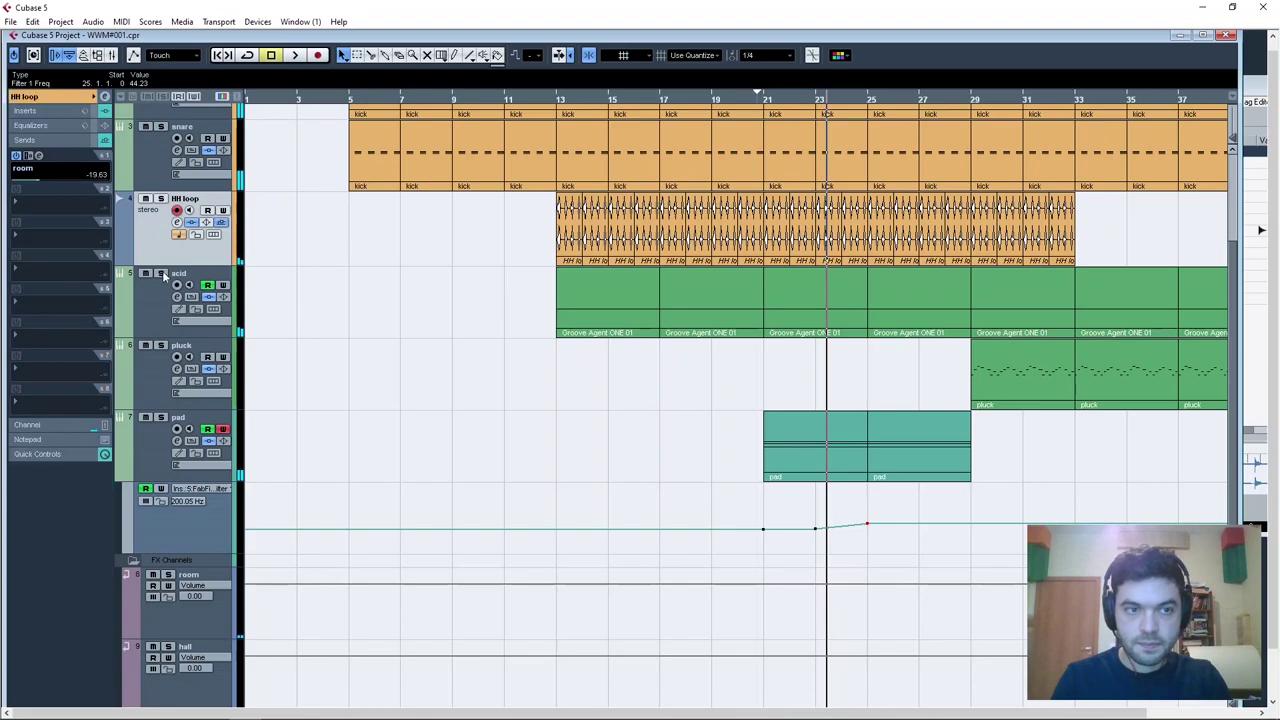
{"action": "left_click", "coordinate": [151, 164]}
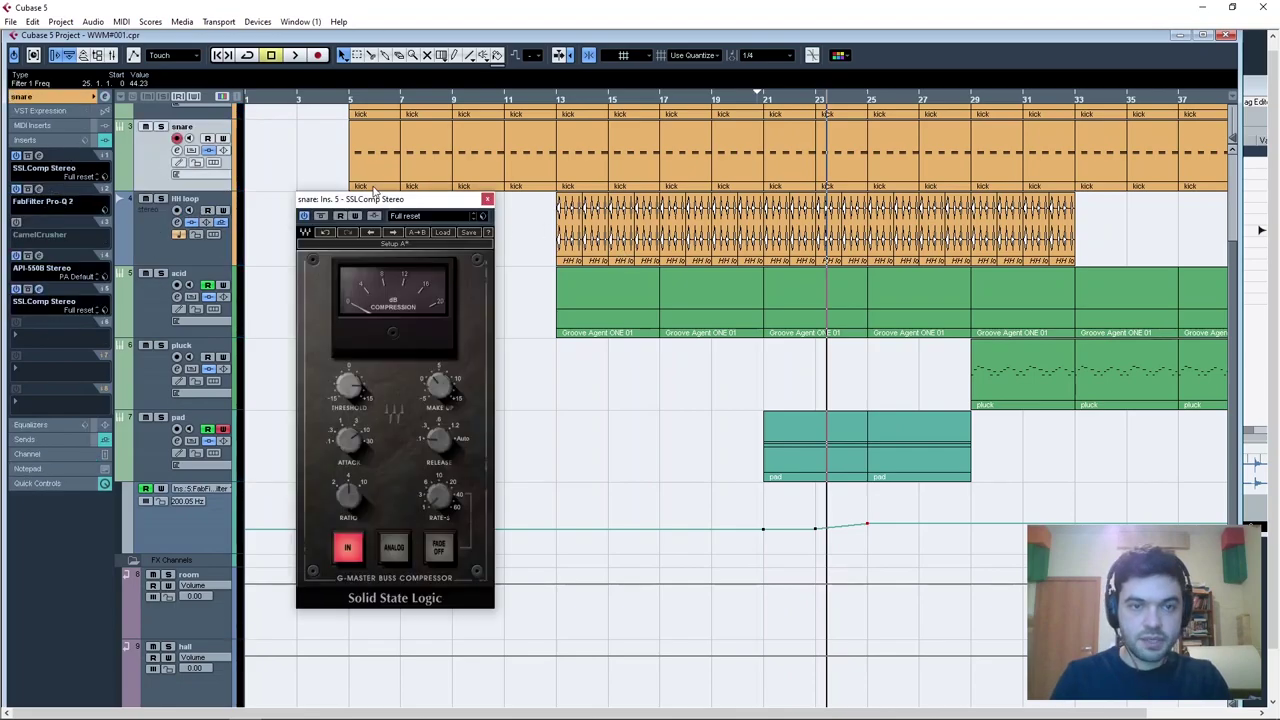
{"action": "left_click_drag", "start_coordinate": [383, 203], "coordinate": [379, 158]}
{"action": "double_click", "coordinate": [793, 100]}
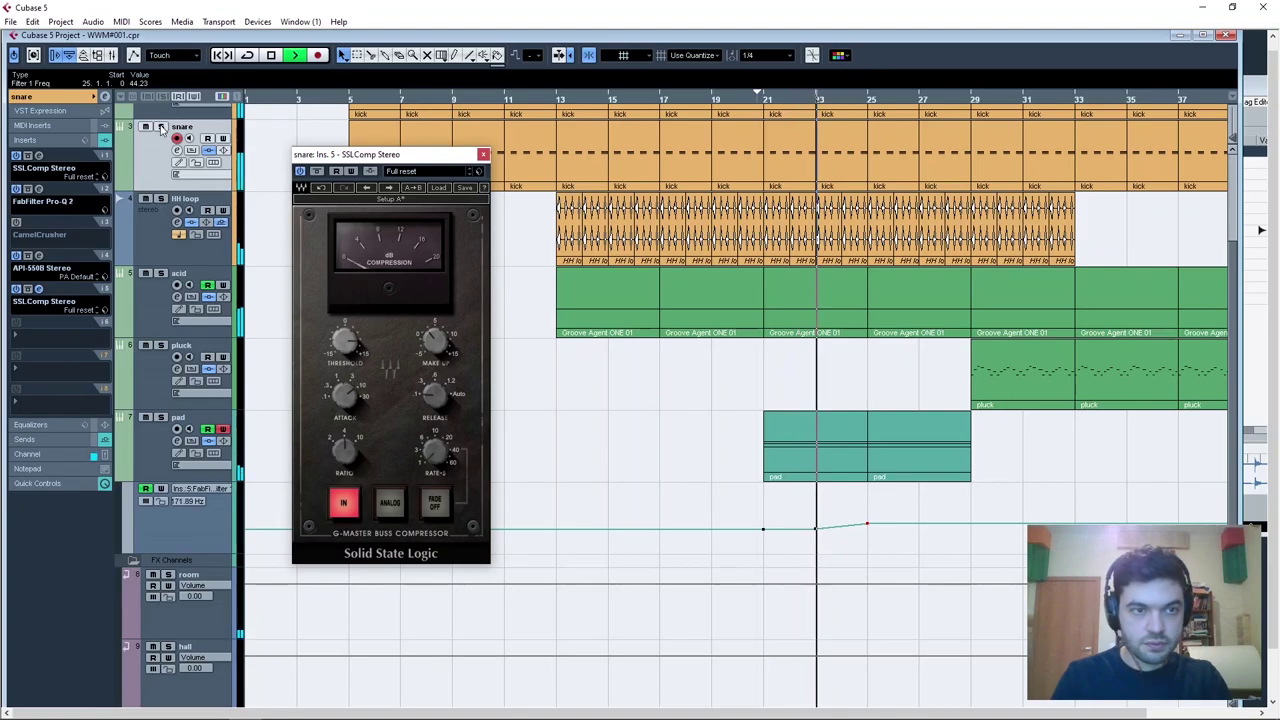
{"action": "left_click_drag", "start_coordinate": [345, 341], "coordinate": [341, 357]}
{"action": "left_click", "coordinate": [794, 98]}
{"action": "left_click", "coordinate": [161, 128]}
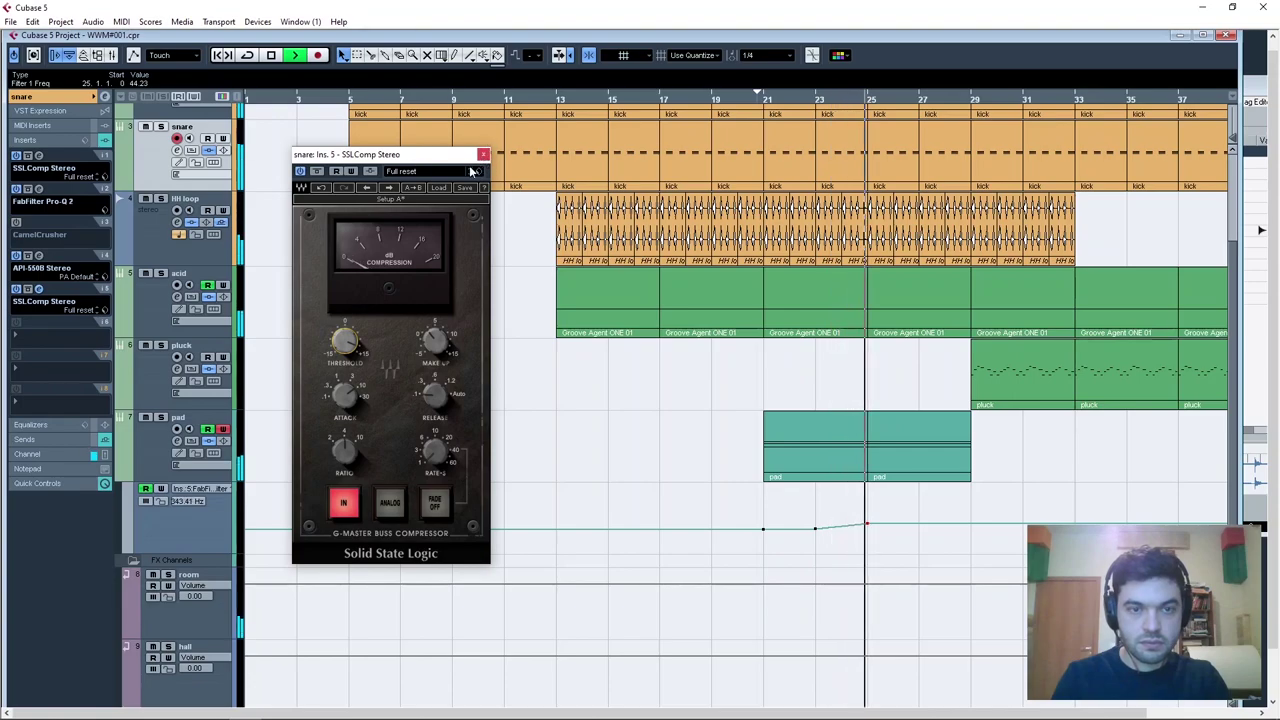
{"action": "left_click_drag", "start_coordinate": [347, 400], "coordinate": [347, 412]}
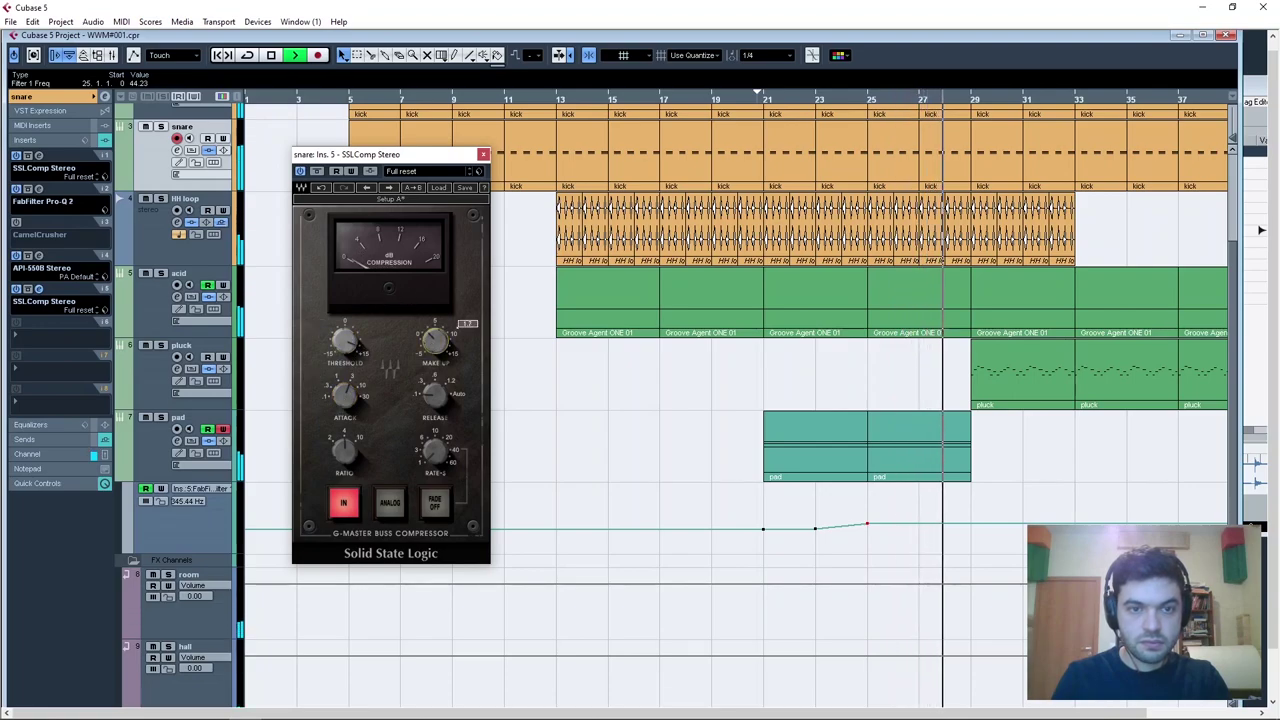
{"action": "mouse_move", "coordinate": [344, 396]}
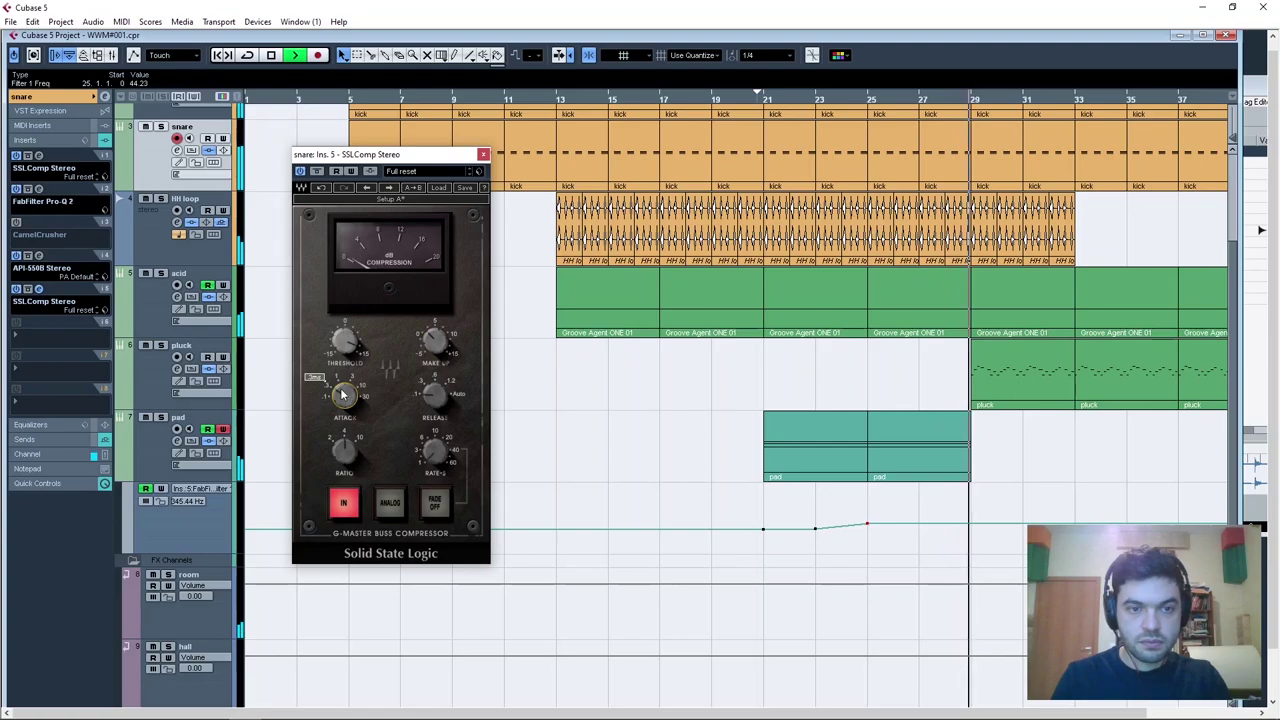
{"action": "left_click", "coordinate": [759, 97]}
Duplicate both pad parts so the copies span bars 29 to 37, and close the snare compressor.
{"action": "left_click_drag", "start_coordinate": [738, 453], "coordinate": [914, 439]}
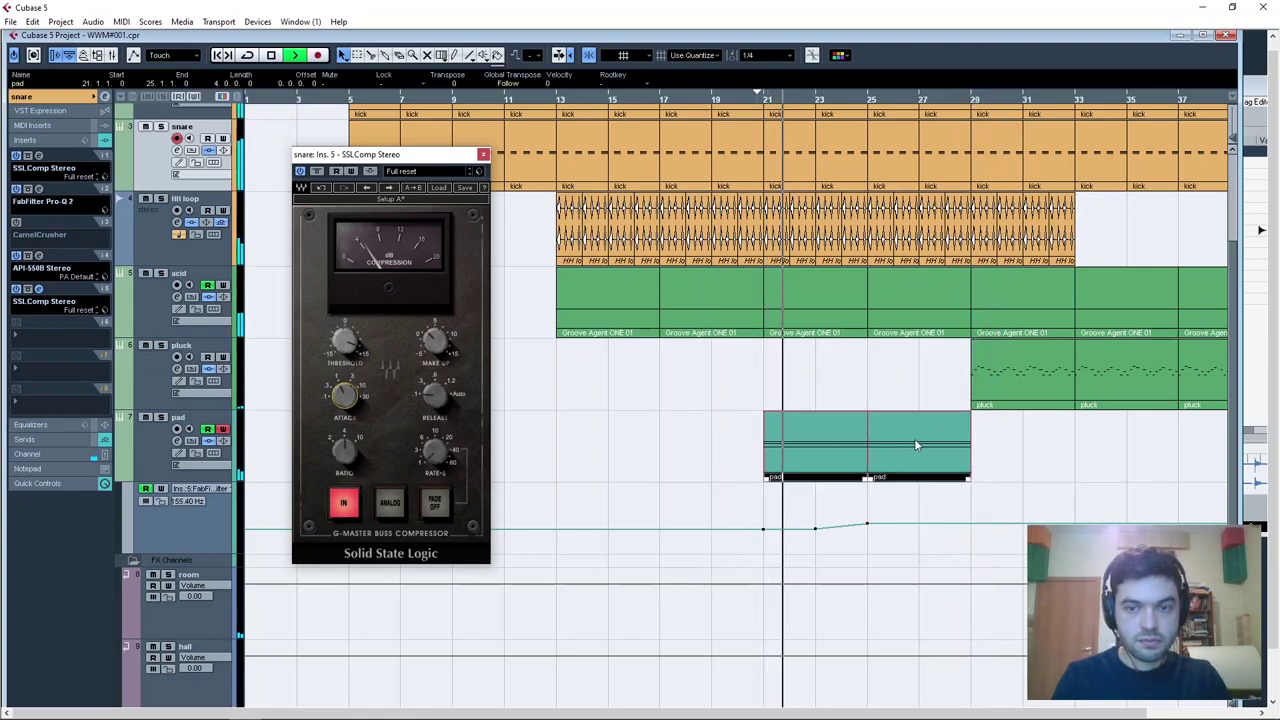
{"action": "key", "text": "ctrl+d"}
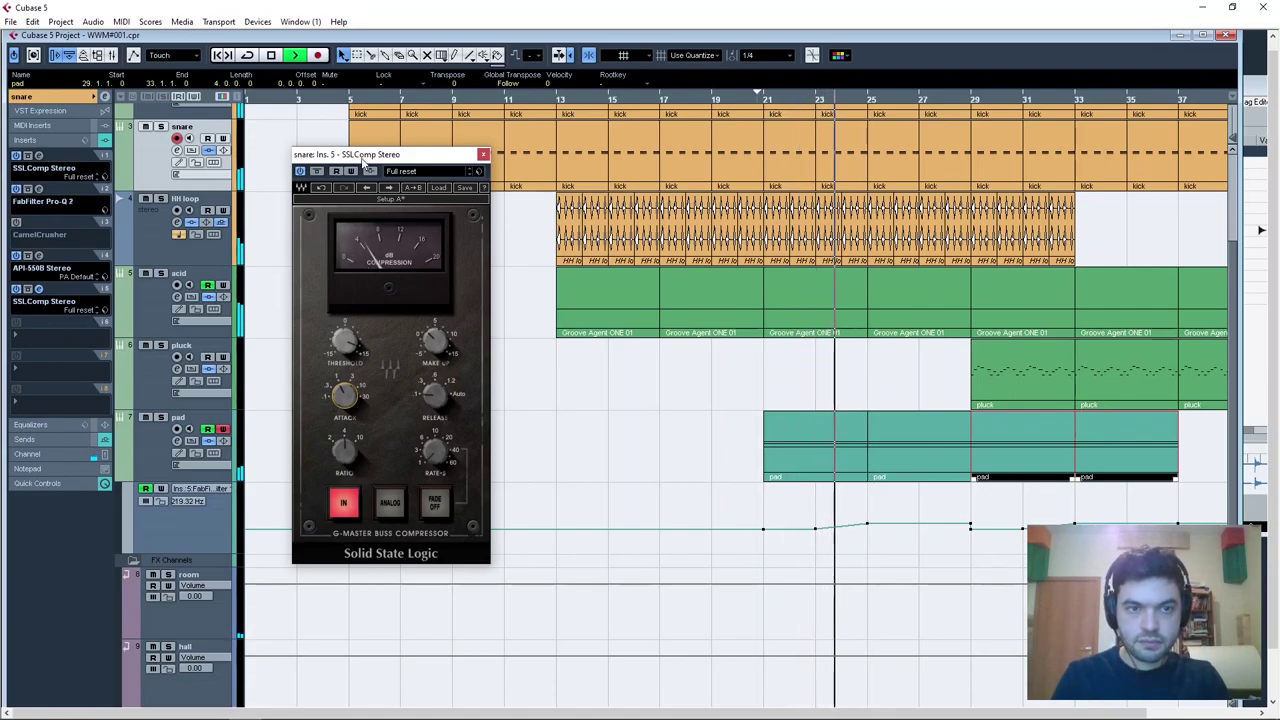
{"action": "left_click", "coordinate": [484, 156]}
Audition the snare layers in Groove Agent ONE by muting the C3 and E3 pads during playback, and unmute them again.
{"action": "left_click", "coordinate": [484, 97]}
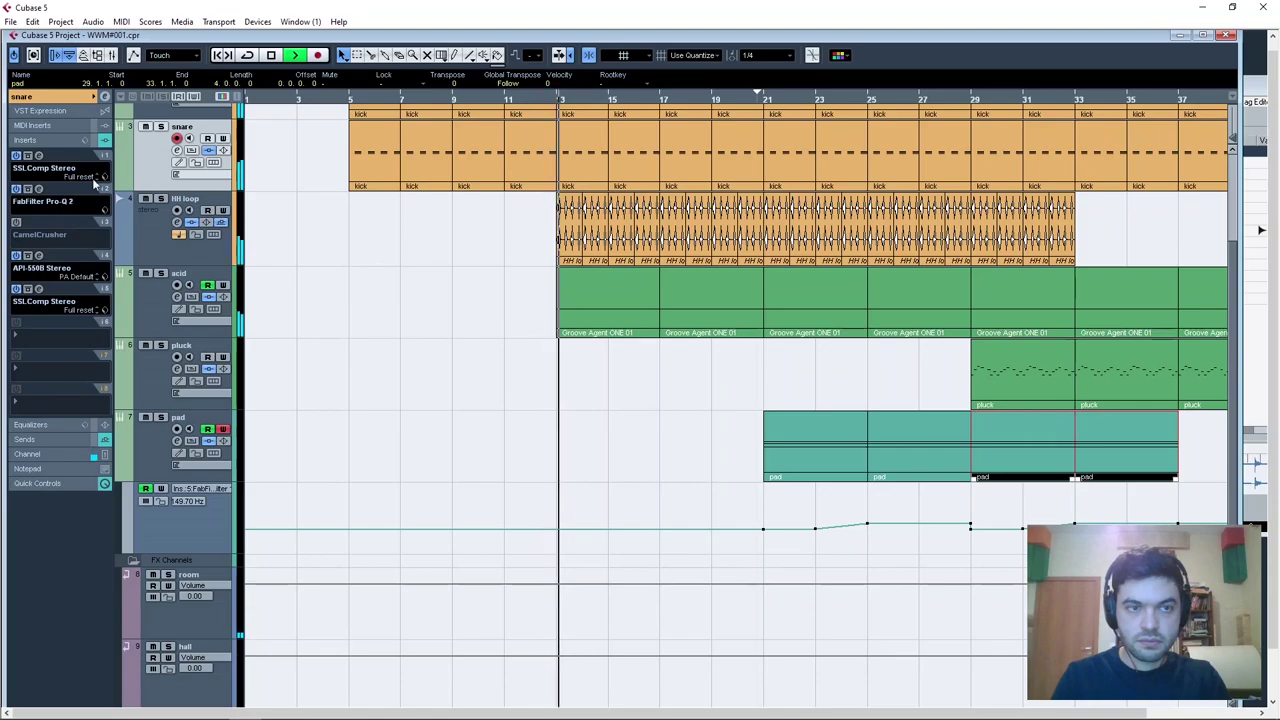
{"action": "left_click", "coordinate": [47, 93]}
{"action": "left_click", "coordinate": [104, 222]}
{"action": "left_click", "coordinate": [609, 242], "text": "shift"}
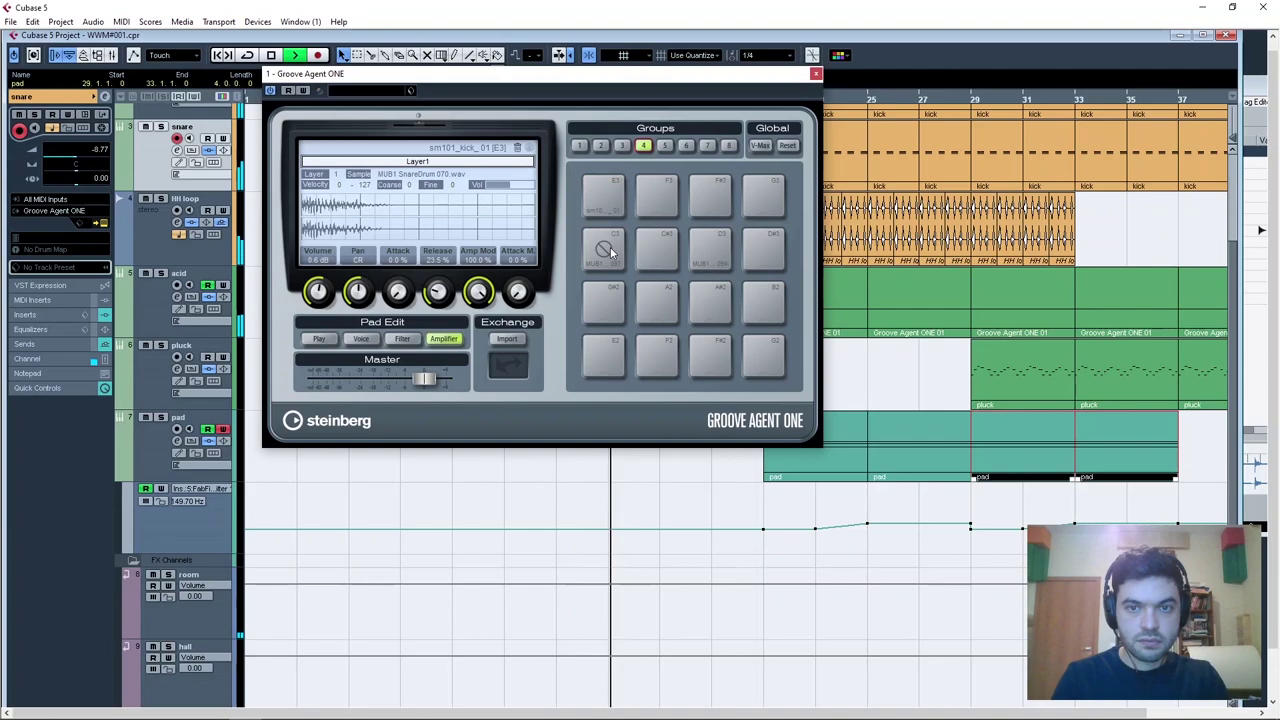
{"action": "left_click", "coordinate": [610, 247]}
{"action": "left_click", "coordinate": [613, 252], "text": "shift"}
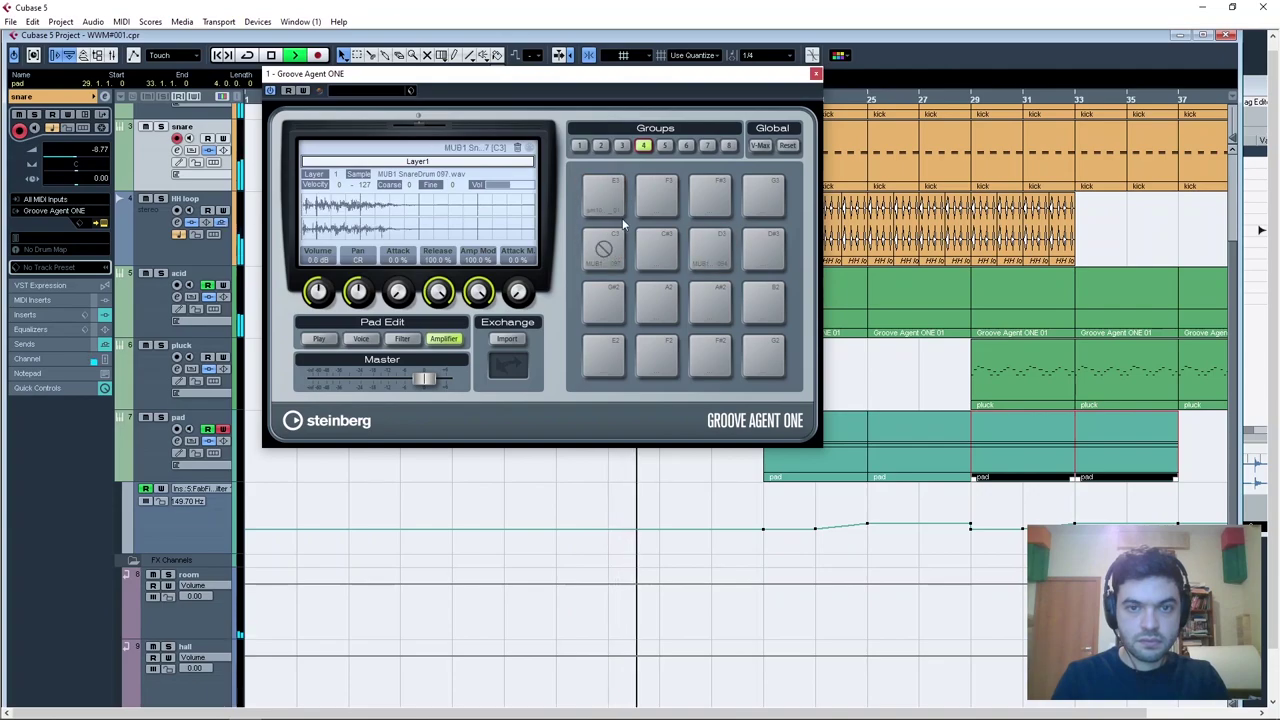
{"action": "left_click", "coordinate": [613, 198], "text": "shift"}
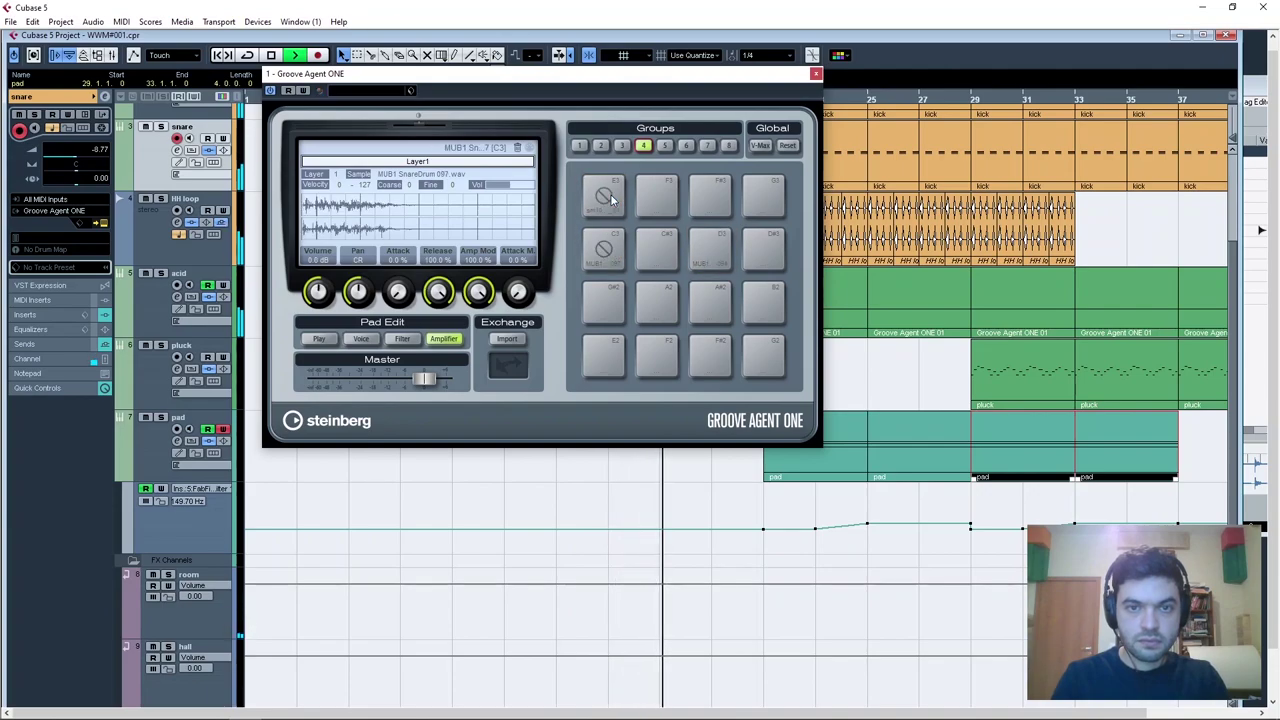
{"action": "left_click", "coordinate": [710, 246]}
{"action": "left_click", "coordinate": [607, 246]}
{"action": "left_click", "coordinate": [602, 196]}
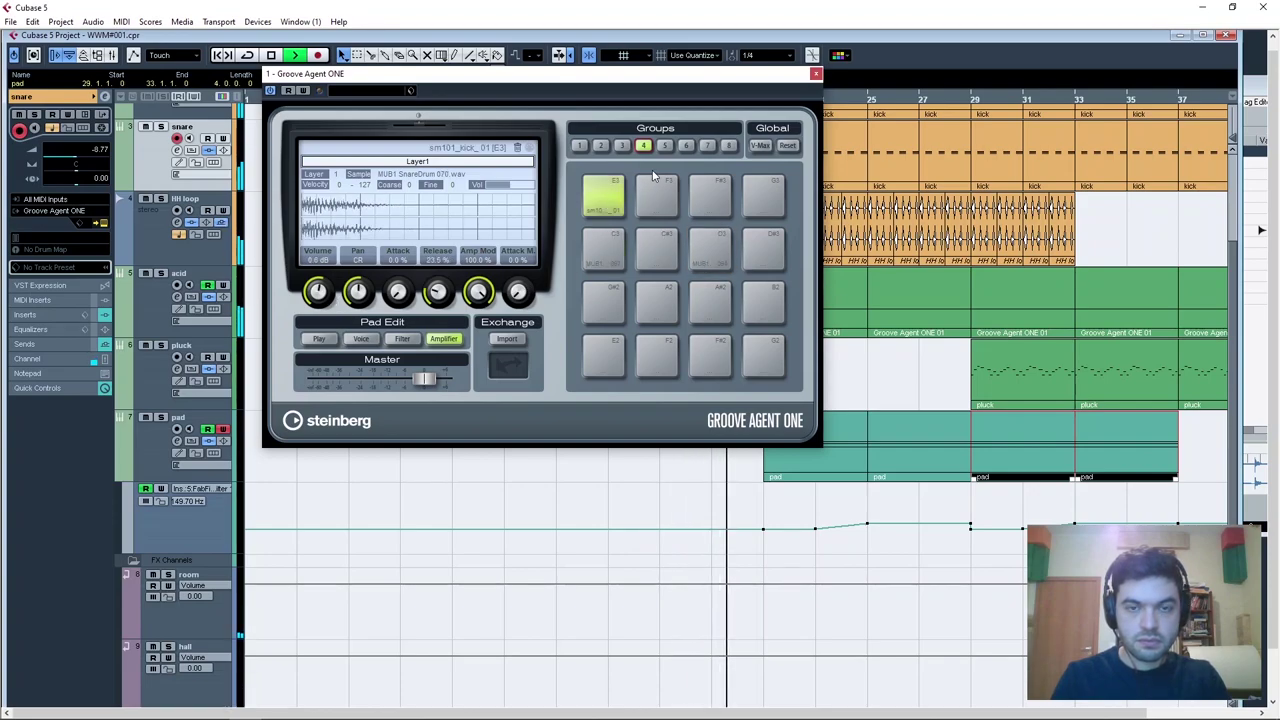
{"action": "left_click", "coordinate": [816, 74]}
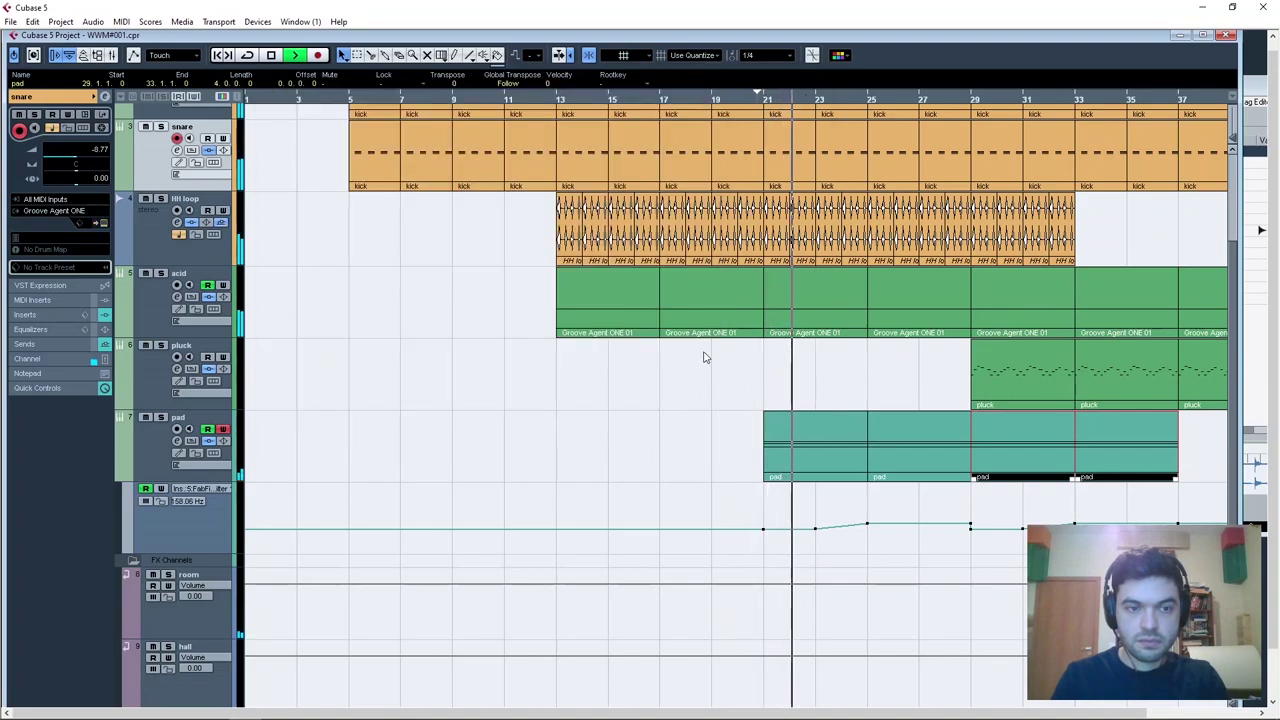
Delete the copied filter automation points between bars 29 and 37 and raise the curve to 59.62 at bar 37.
{"action": "left_click_drag", "start_coordinate": [957, 513], "coordinate": [1182, 555]}
{"action": "key", "text": "Delete"}
{"action": "left_click_drag", "start_coordinate": [975, 528], "coordinate": [1178, 513]}
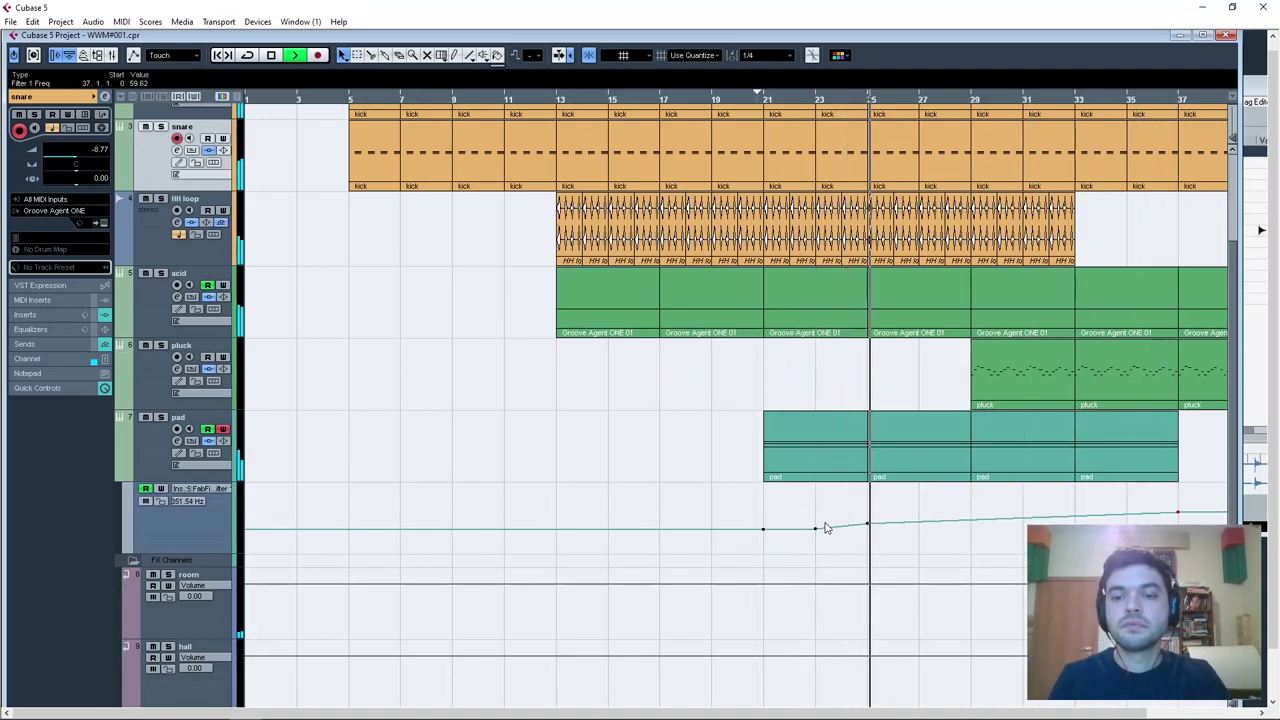
Reshape the filter ramp with a point of 46.15 at bar 33 and a low point of 34.62 just before bar 29.
{"action": "left_click_drag", "start_coordinate": [817, 530], "coordinate": [871, 528]}
{"action": "left_click_drag", "start_coordinate": [921, 526], "coordinate": [1075, 522]}
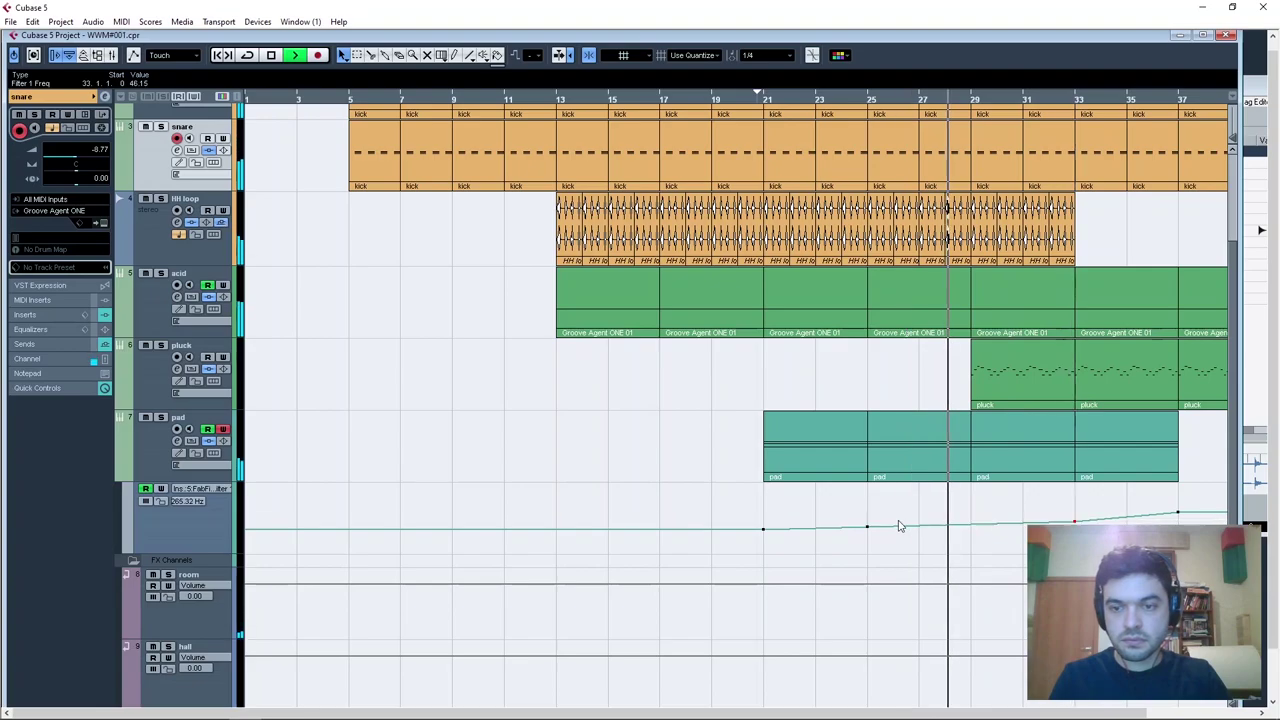
{"action": "left_click_drag", "start_coordinate": [868, 527], "coordinate": [965, 536]}
{"action": "key", "text": "space"}
{"action": "scroll", "coordinate": [868, 390], "scroll_direction": "right", "scroll_amount": 4}
{"action": "scroll", "coordinate": [820, 398], "scroll_direction": "left", "scroll_amount": 3}
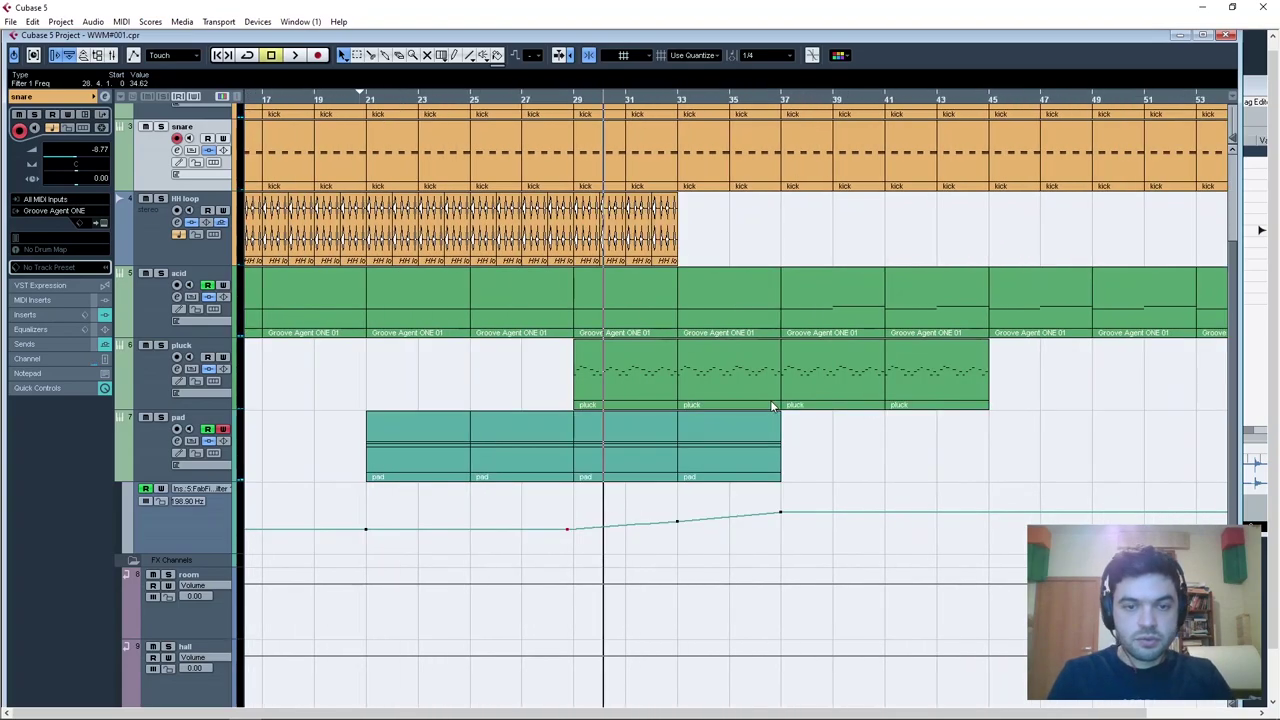
Turn off automation writing on the pad track and load Cableguys ShaperBox into its third insert slot.
{"action": "left_click", "coordinate": [143, 453]}
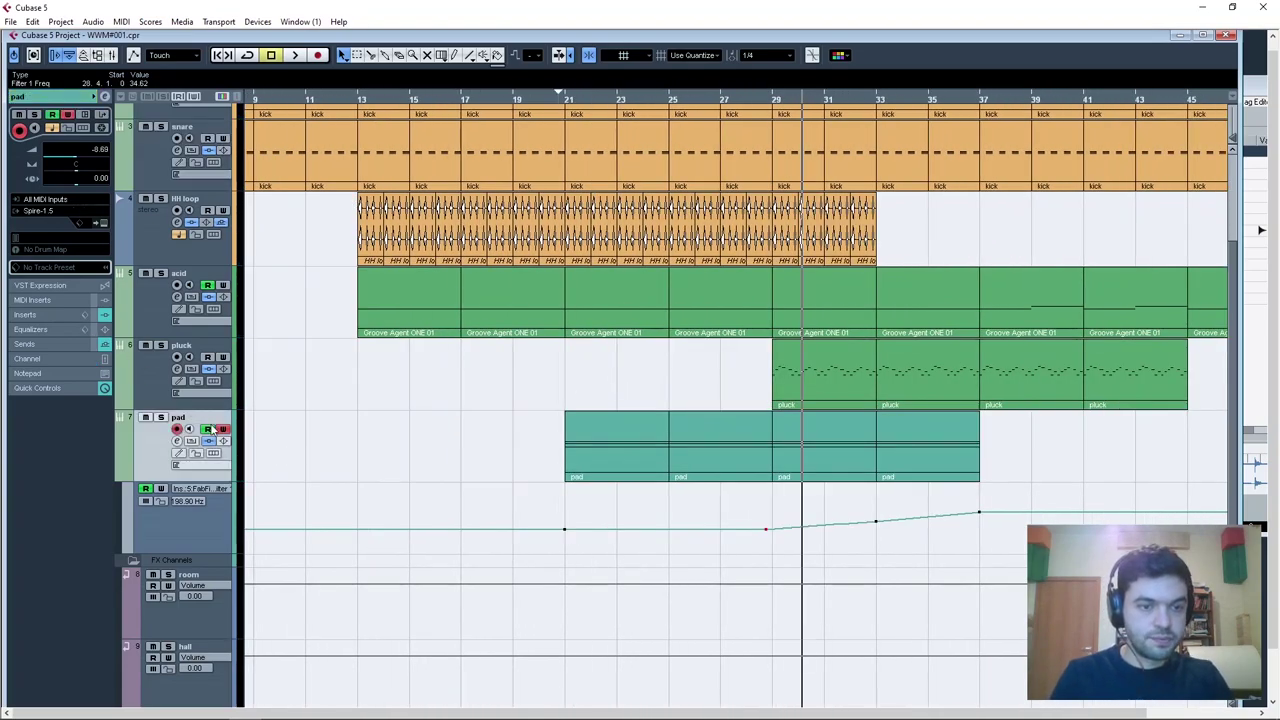
{"action": "left_click", "coordinate": [24, 314]}
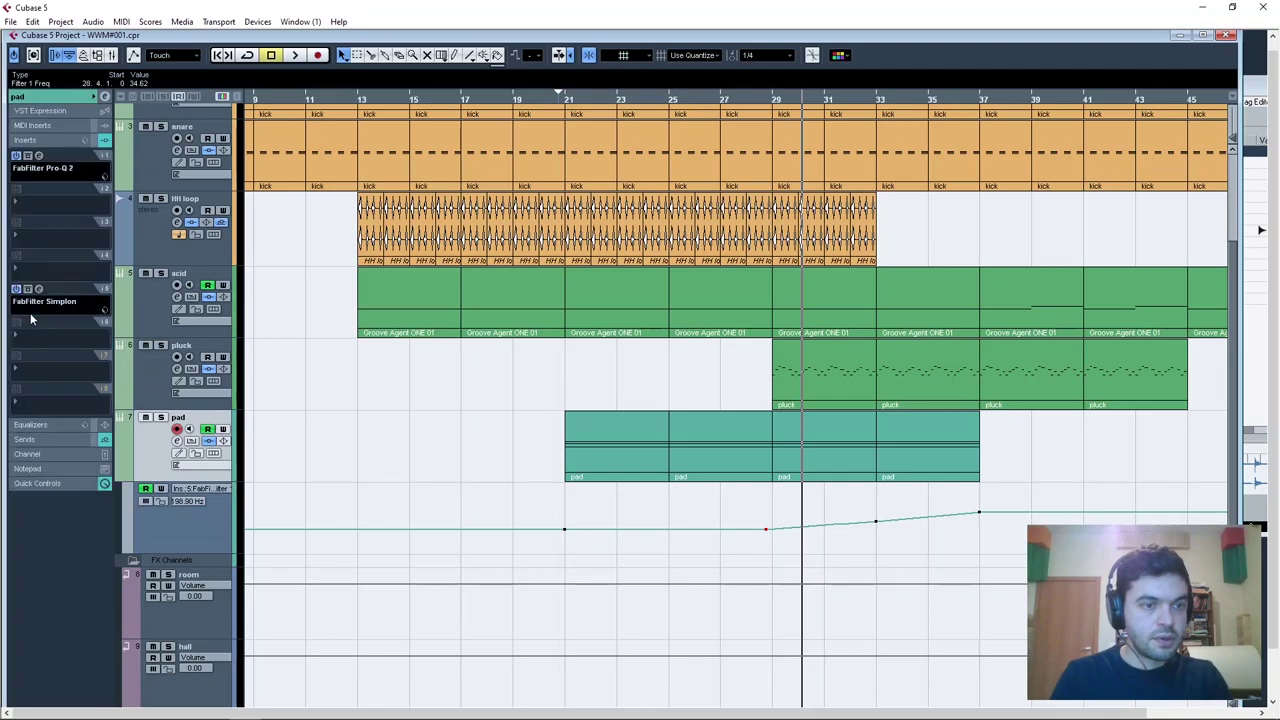
{"action": "left_click", "coordinate": [14, 239]}
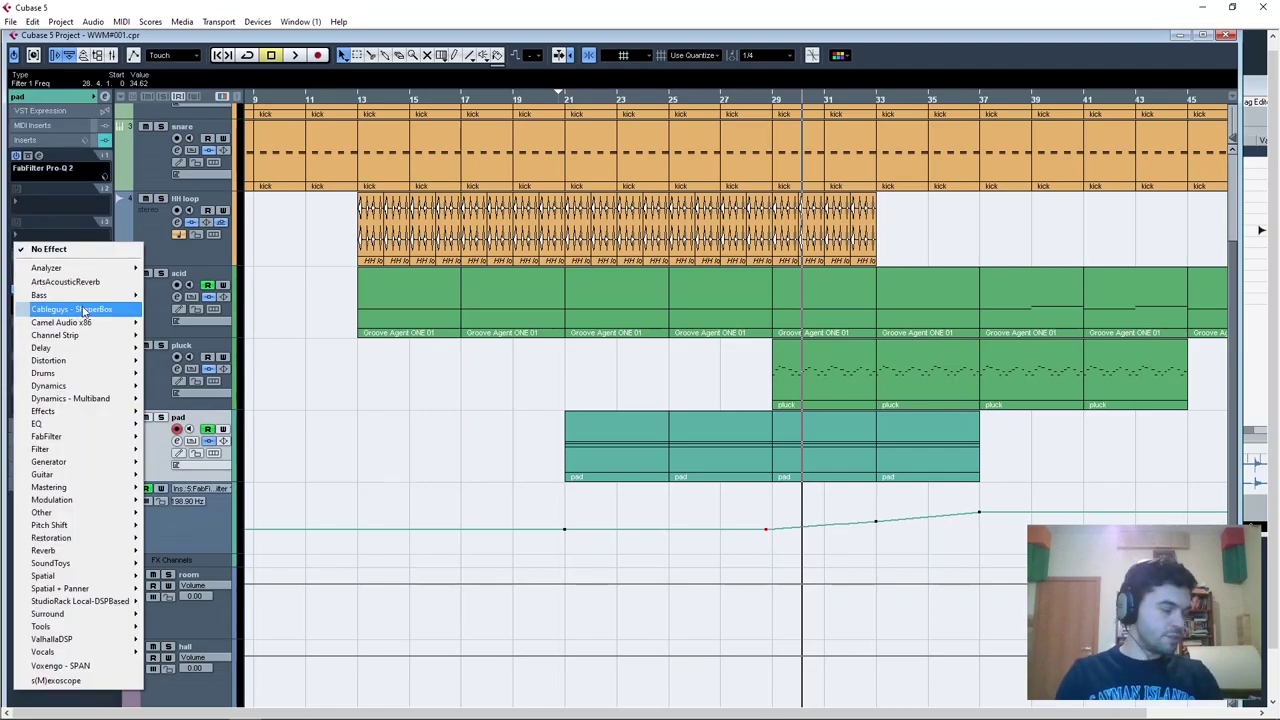
{"action": "mouse_move", "coordinate": [97, 354]}
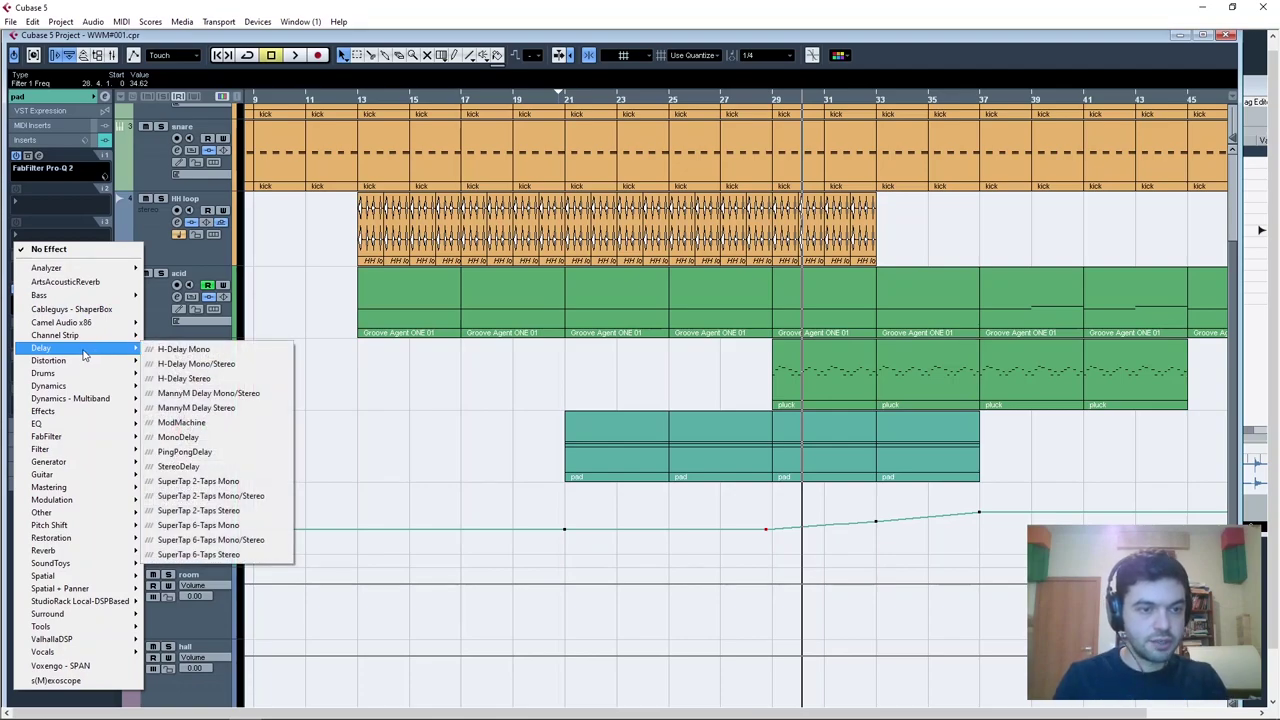
{"action": "mouse_move", "coordinate": [90, 368]}
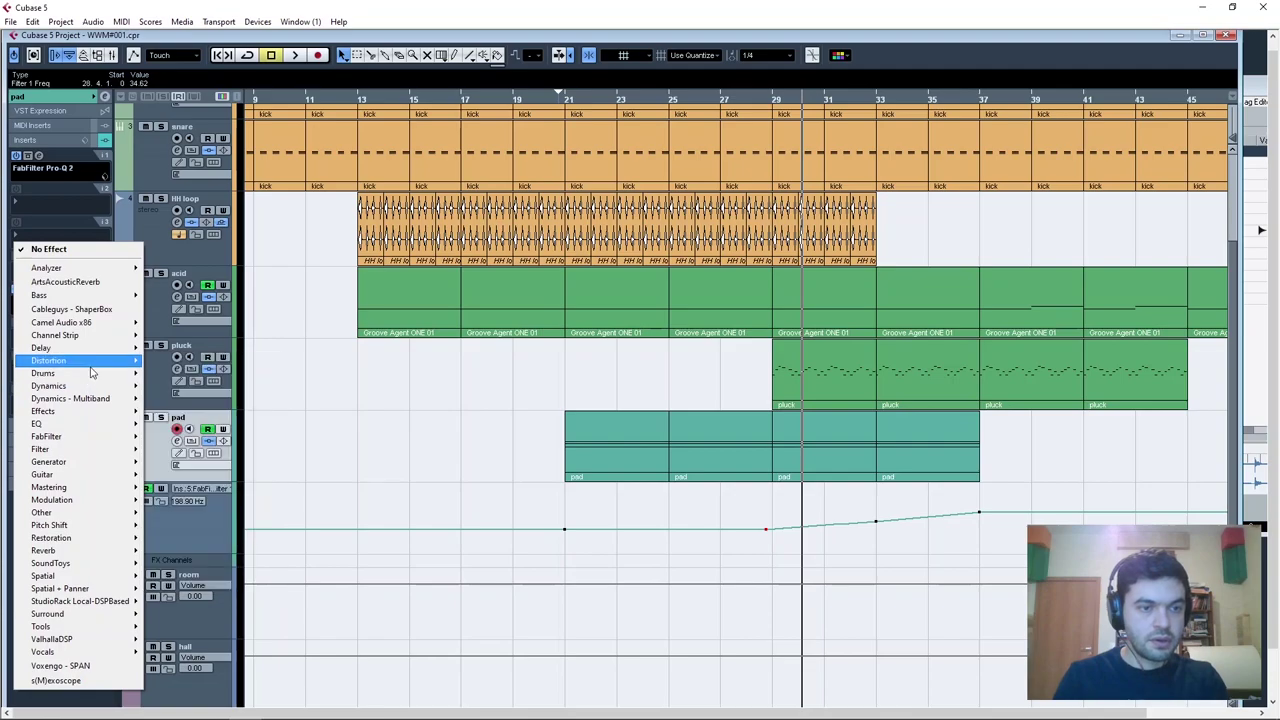
{"action": "left_click", "coordinate": [90, 308]}
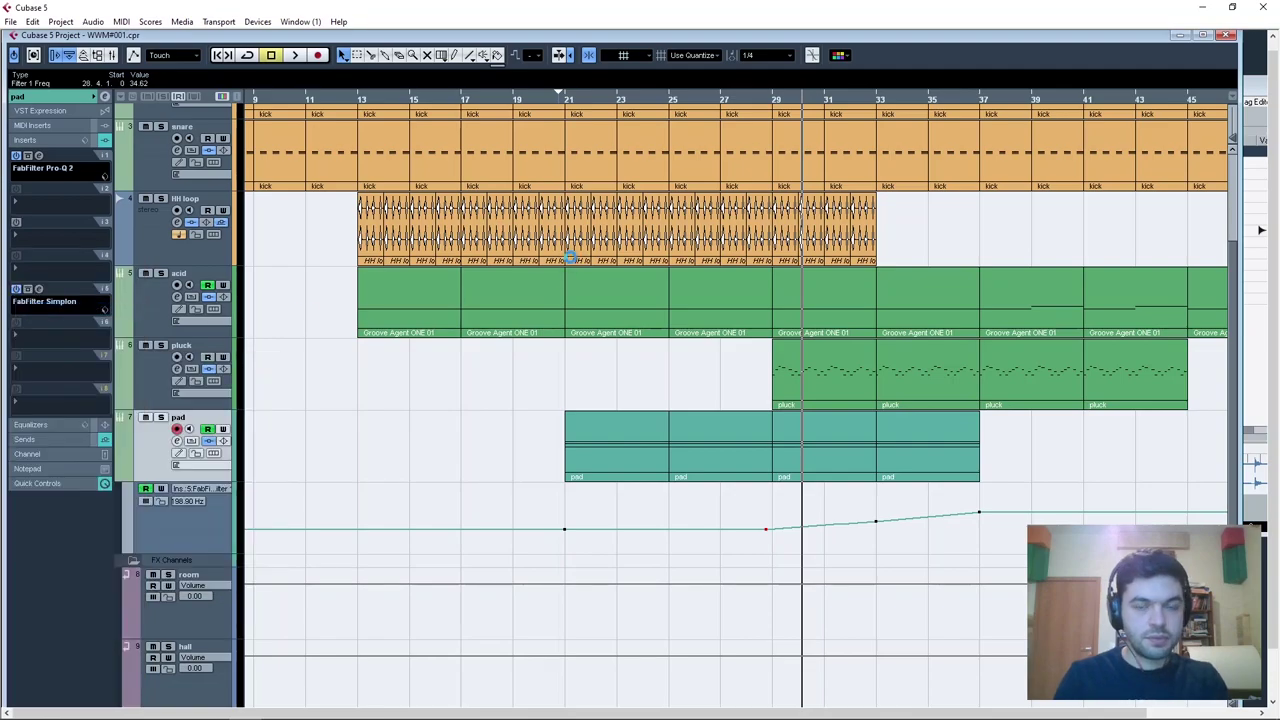
{"action": "left_click_drag", "start_coordinate": [611, 211], "coordinate": [557, 183]}
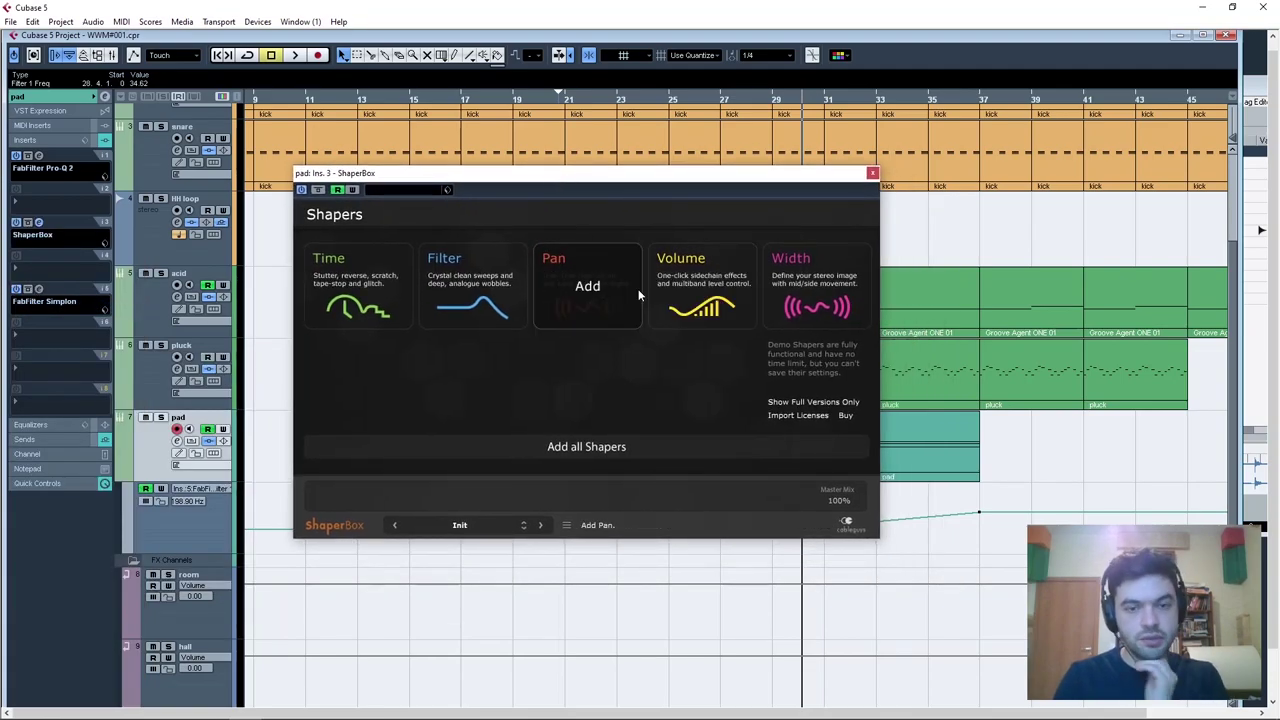
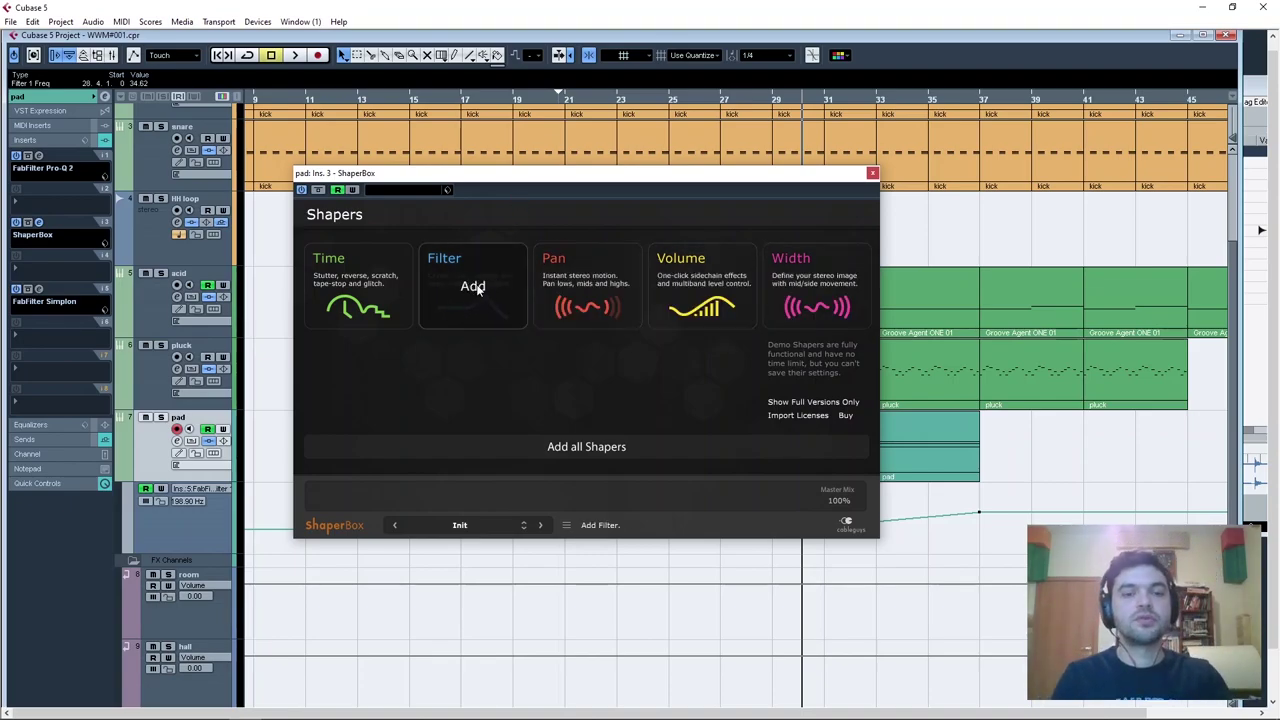
Add the Volume shaper in ShaperBox, lower its flat curve well below -6 dB and set the loop length to 1/4.
{"action": "left_click", "coordinate": [697, 287]}
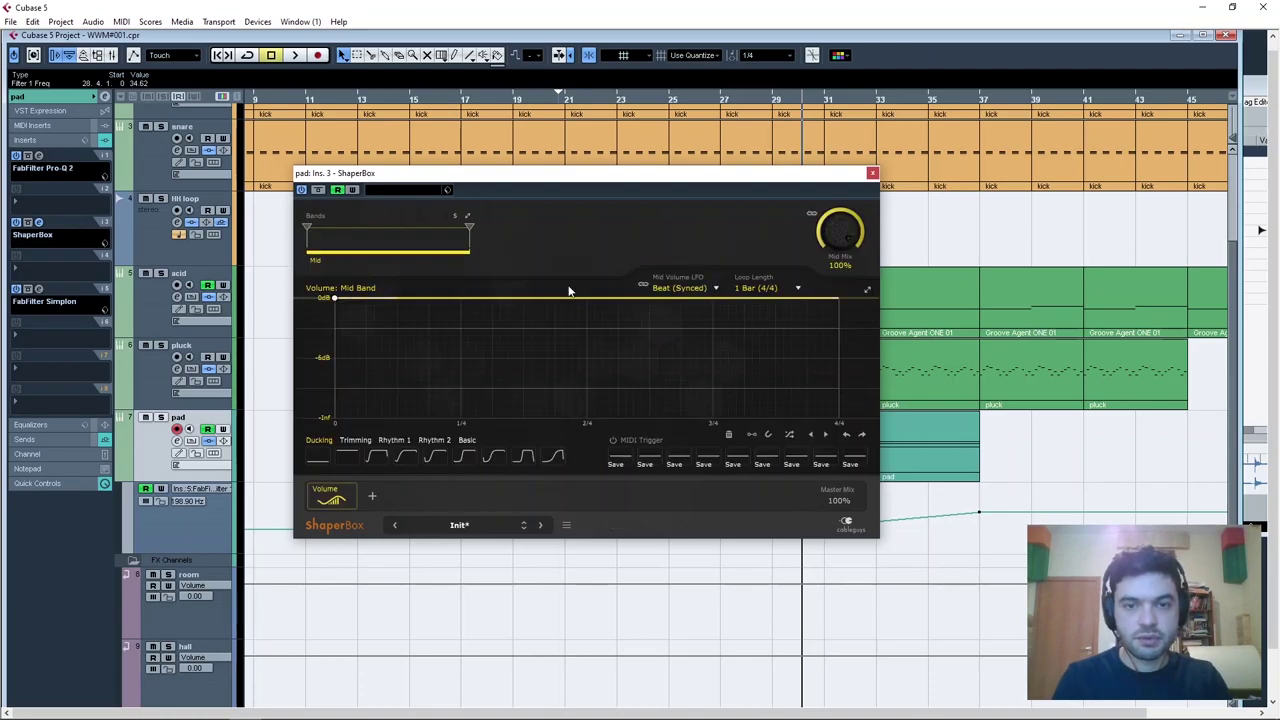
{"action": "left_click_drag", "start_coordinate": [343, 300], "coordinate": [599, 386]}
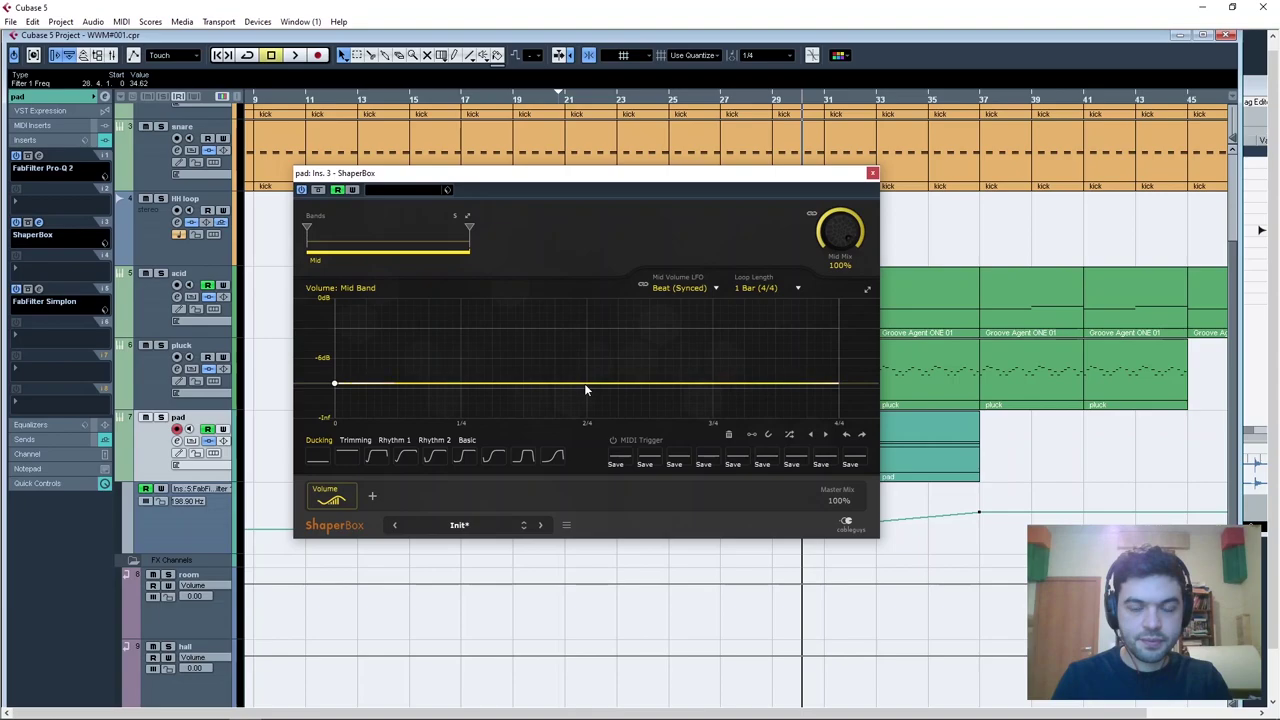
{"action": "left_click", "coordinate": [758, 289]}
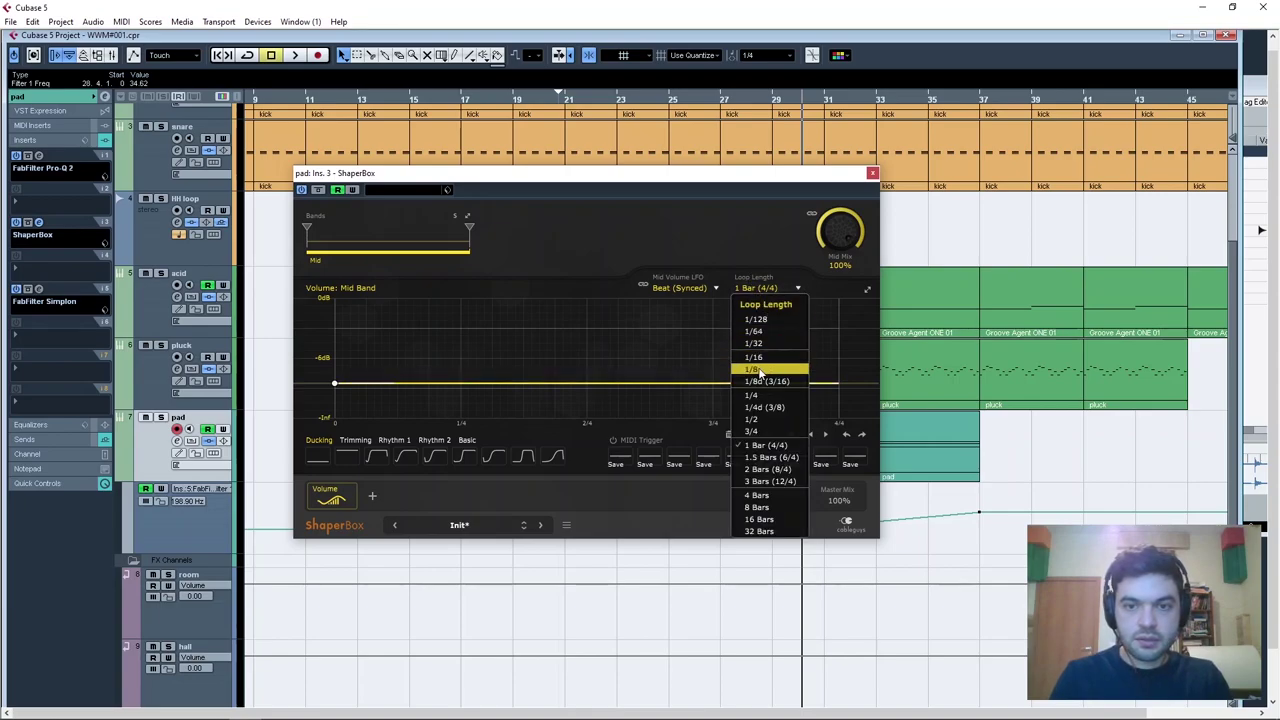
{"action": "left_click", "coordinate": [770, 397]}
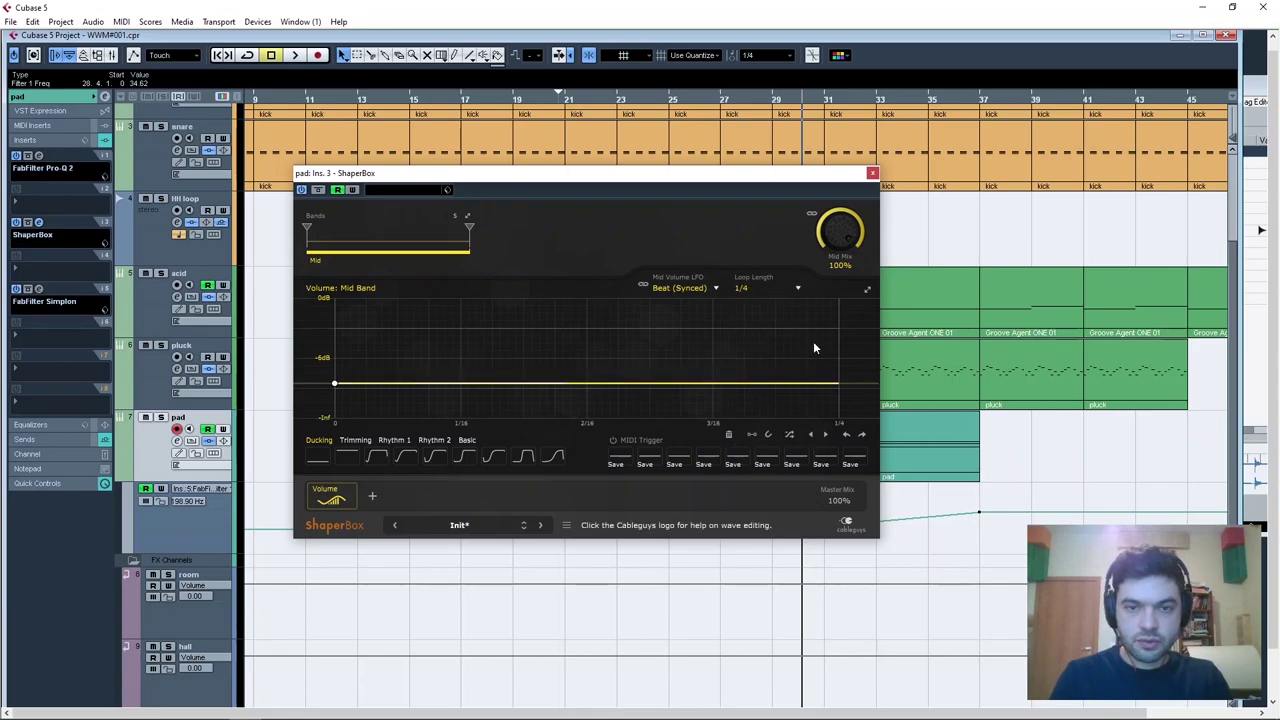
Shape the Mid band volume curve with 0 dB points at 2/16 and past 3/16, a bent rise and a start near -Inf.
{"action": "right_click", "coordinate": [589, 386]}
{"action": "left_click", "coordinate": [585, 382]}
{"action": "left_click_drag", "start_coordinate": [586, 383], "coordinate": [590, 298]}
{"action": "right_click", "coordinate": [760, 360]}
{"action": "left_click", "coordinate": [757, 357]}
{"action": "left_click_drag", "start_coordinate": [756, 354], "coordinate": [781, 298]}
{"action": "left_click_drag", "start_coordinate": [480, 337], "coordinate": [491, 360]}
{"action": "left_click_drag", "start_coordinate": [335, 384], "coordinate": [335, 415]}
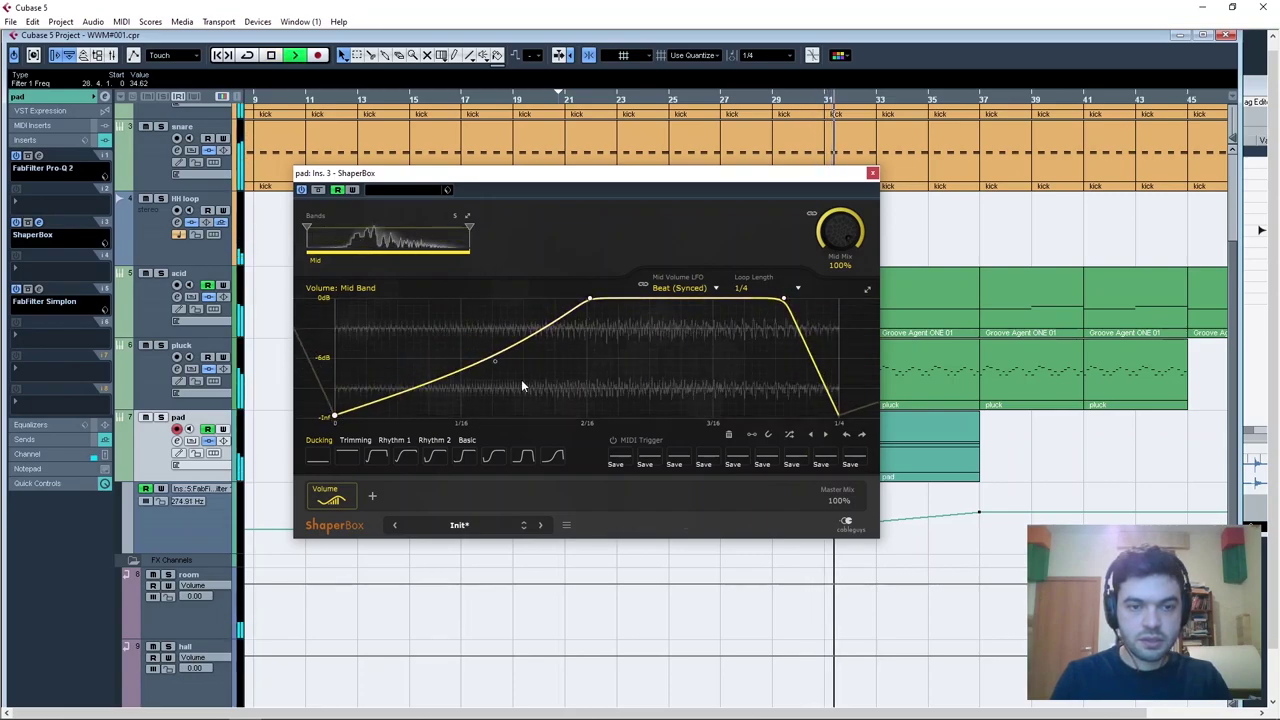
Deepen the bend of the rise, shift its peak past 2/16, raise the start slightly and play from about bar 31.
{"action": "left_click_drag", "start_coordinate": [497, 365], "coordinate": [525, 403]}
{"action": "left_click_drag", "start_coordinate": [590, 299], "coordinate": [639, 299]}
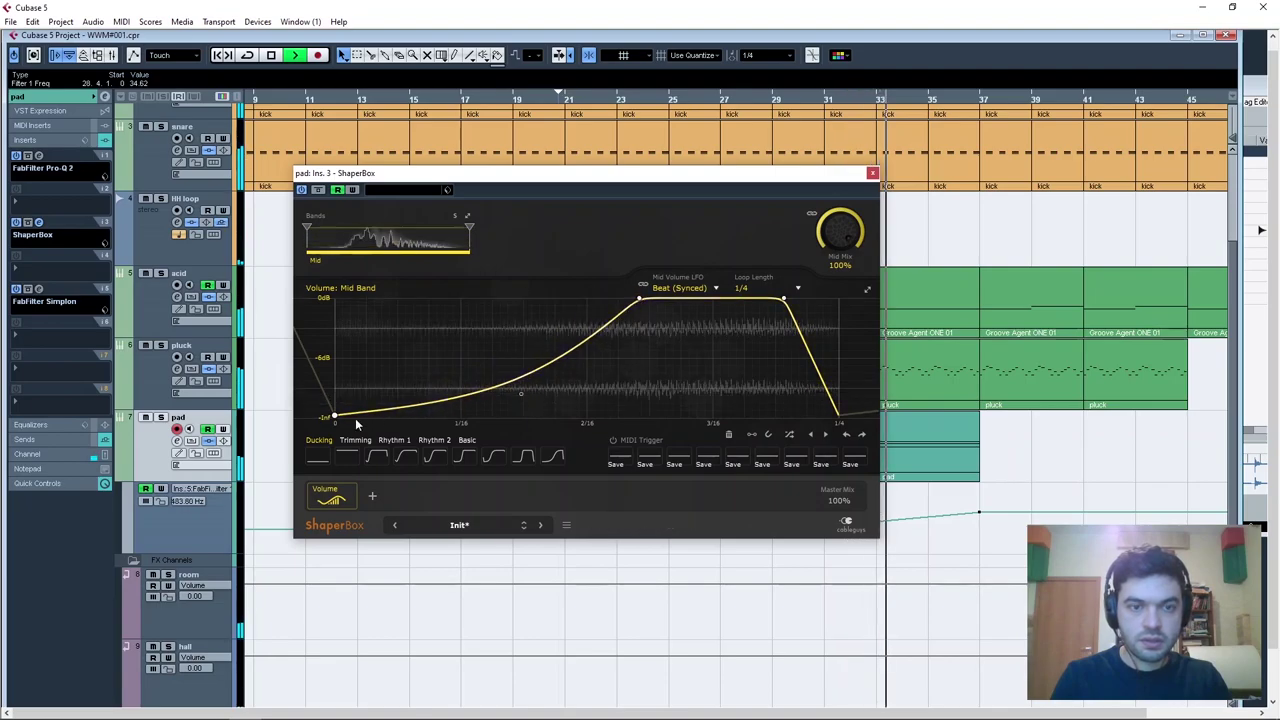
{"action": "left_click_drag", "start_coordinate": [335, 415], "coordinate": [335, 404]}
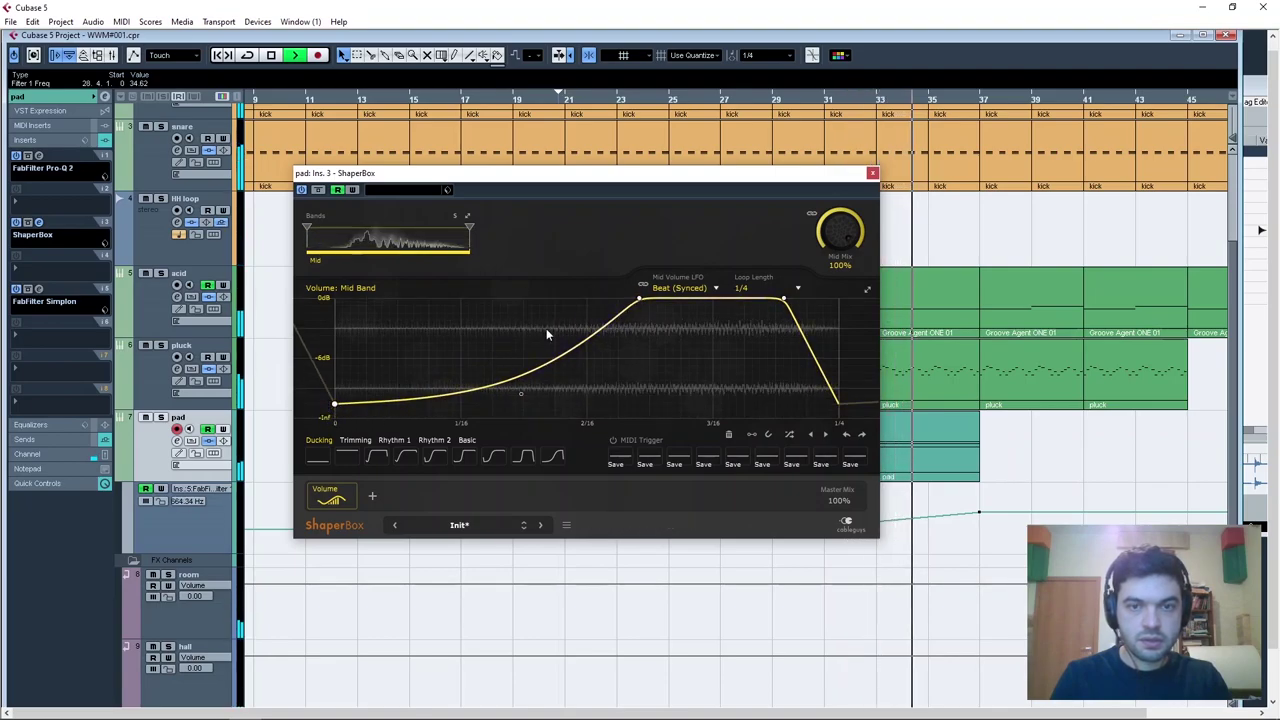
{"action": "left_click_drag", "start_coordinate": [703, 173], "coordinate": [675, 166]}
{"action": "left_click", "coordinate": [817, 98]}
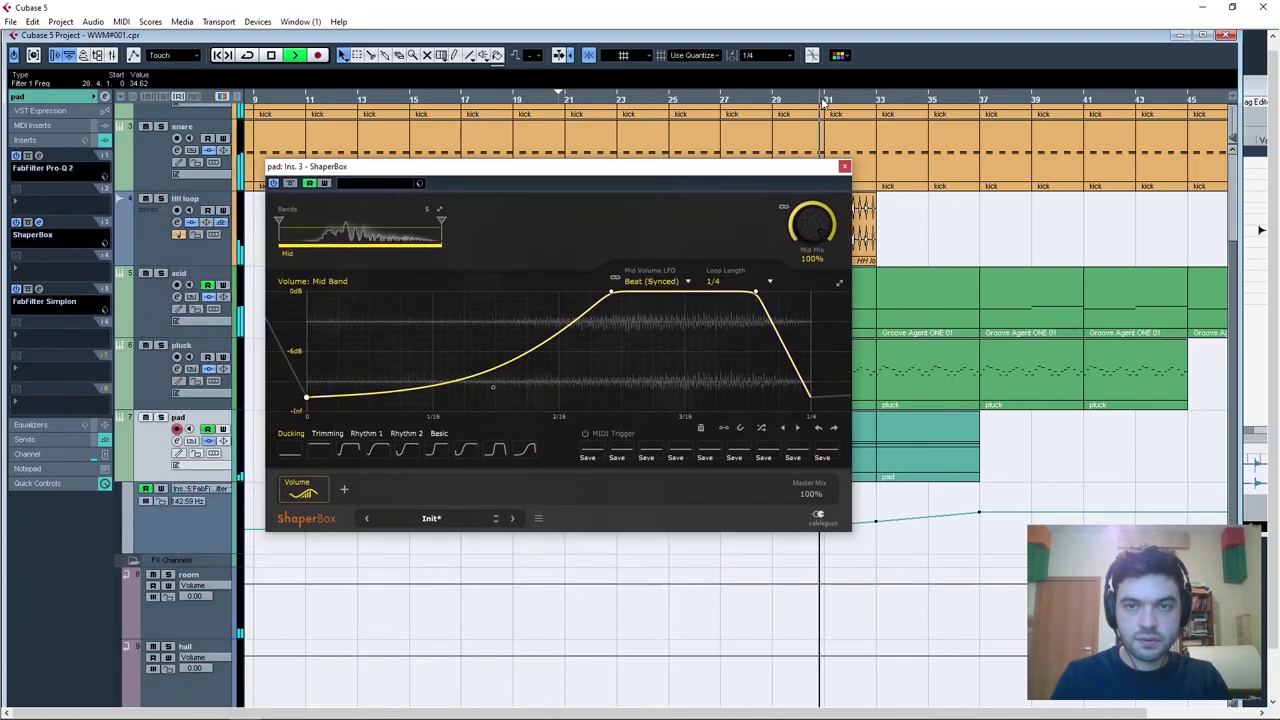
{"action": "left_click_drag", "start_coordinate": [1024, 432], "coordinate": [862, 452]}
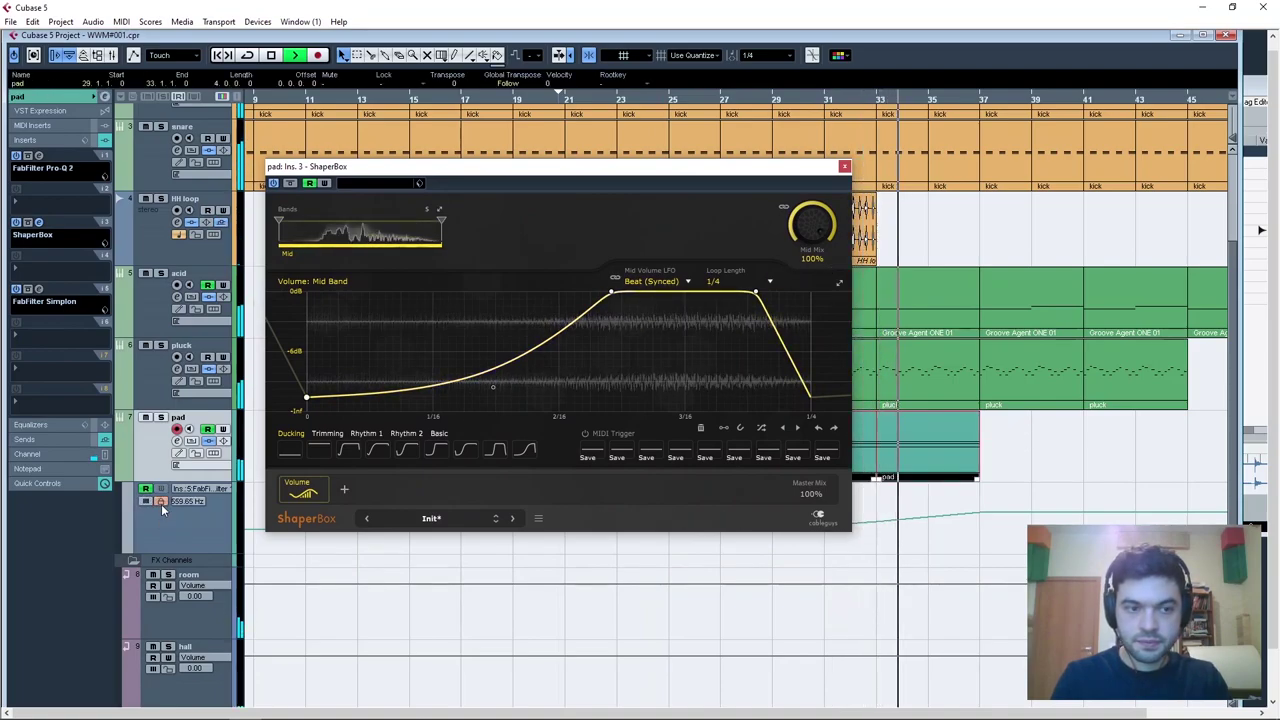
{"action": "key", "text": "ctrl+d"}
{"action": "key", "text": "ctrl+d"}
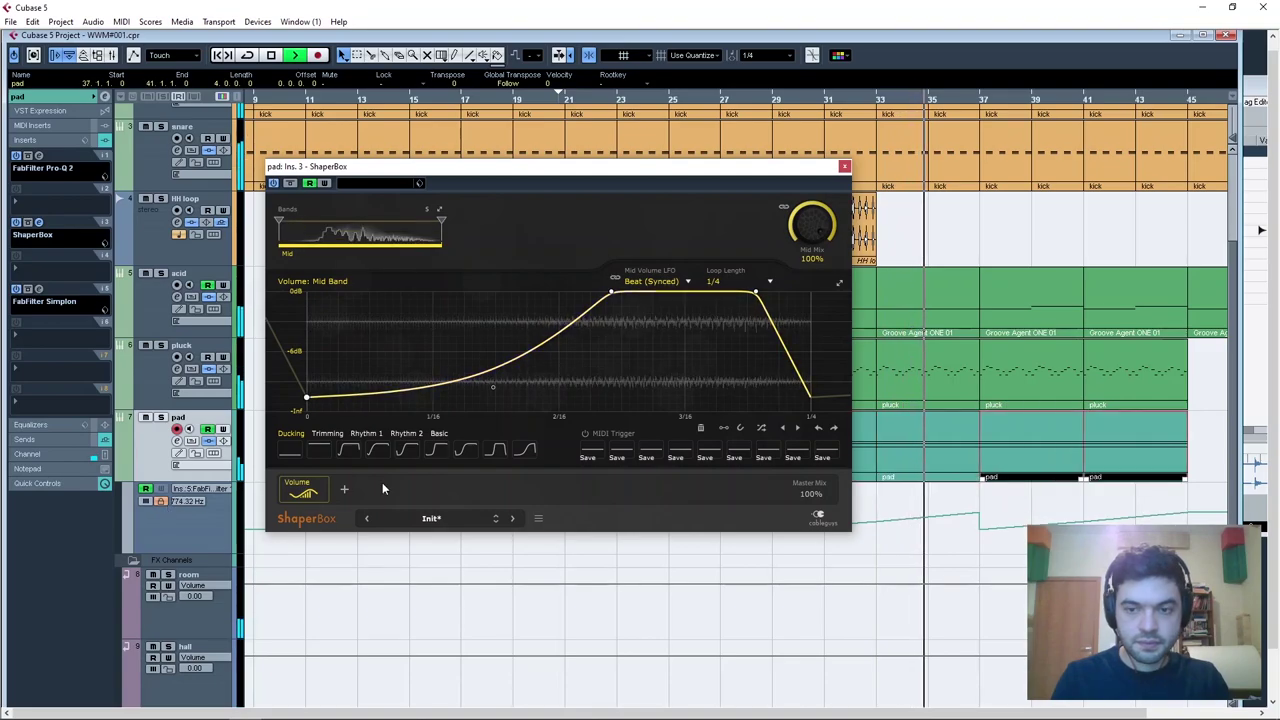
{"action": "key", "text": "ctrl+z"}
{"action": "key", "text": "ctrl+z"}
{"action": "key", "text": "space"}
Duplicate the bar 33 pad event twice up to bar 45, then remove the copied filter points and raise bar 37 to 79.81.
{"action": "left_click", "coordinate": [926, 448]}
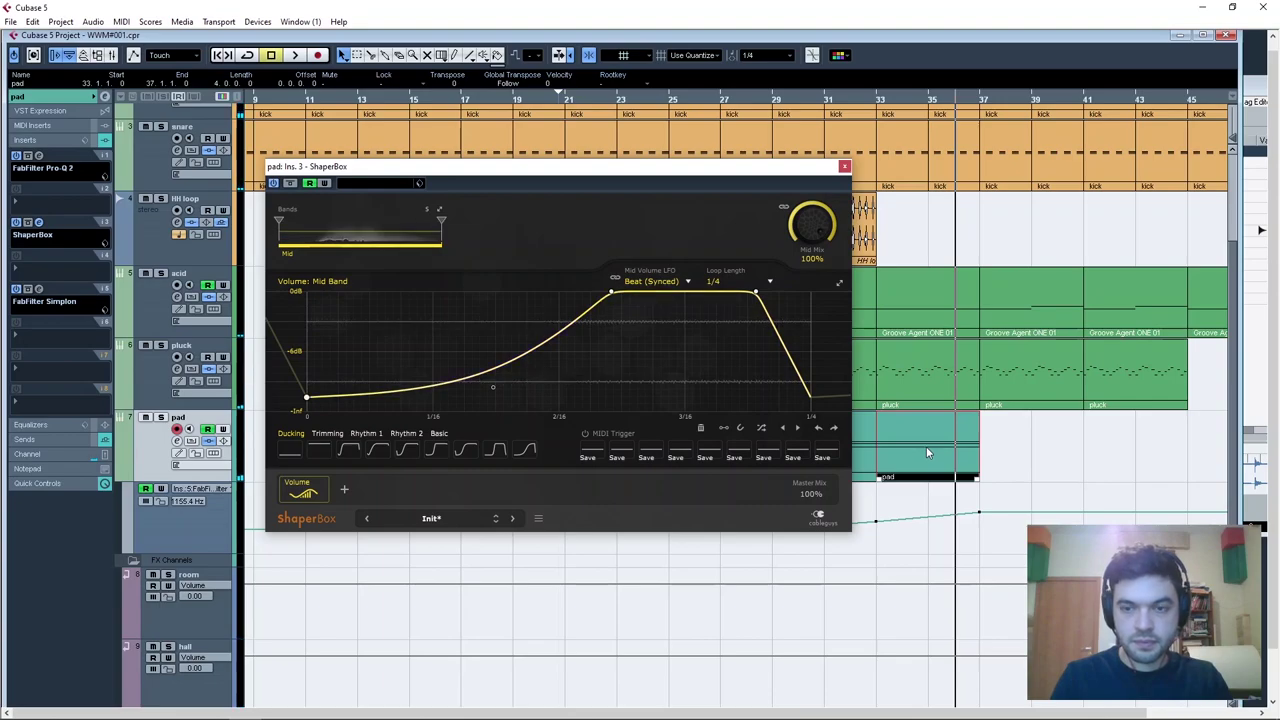
{"action": "key", "text": "ctrl+d"}
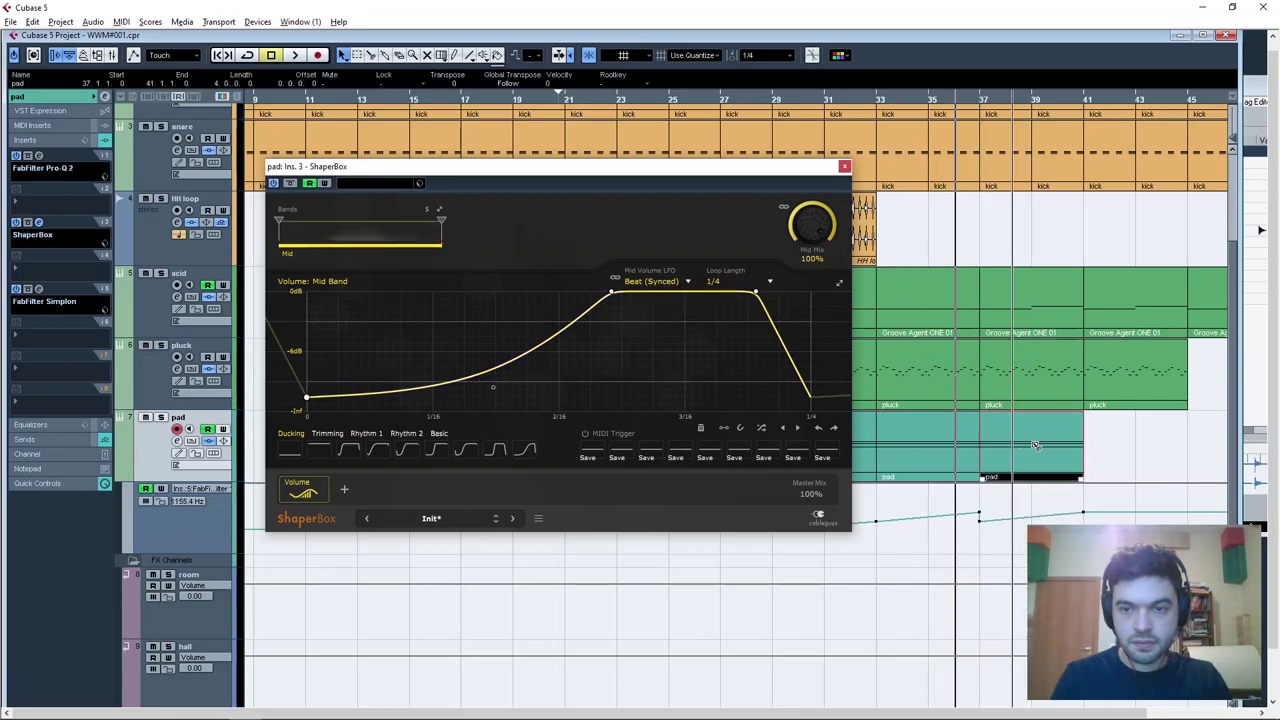
{"action": "key", "text": "ctrl+d"}
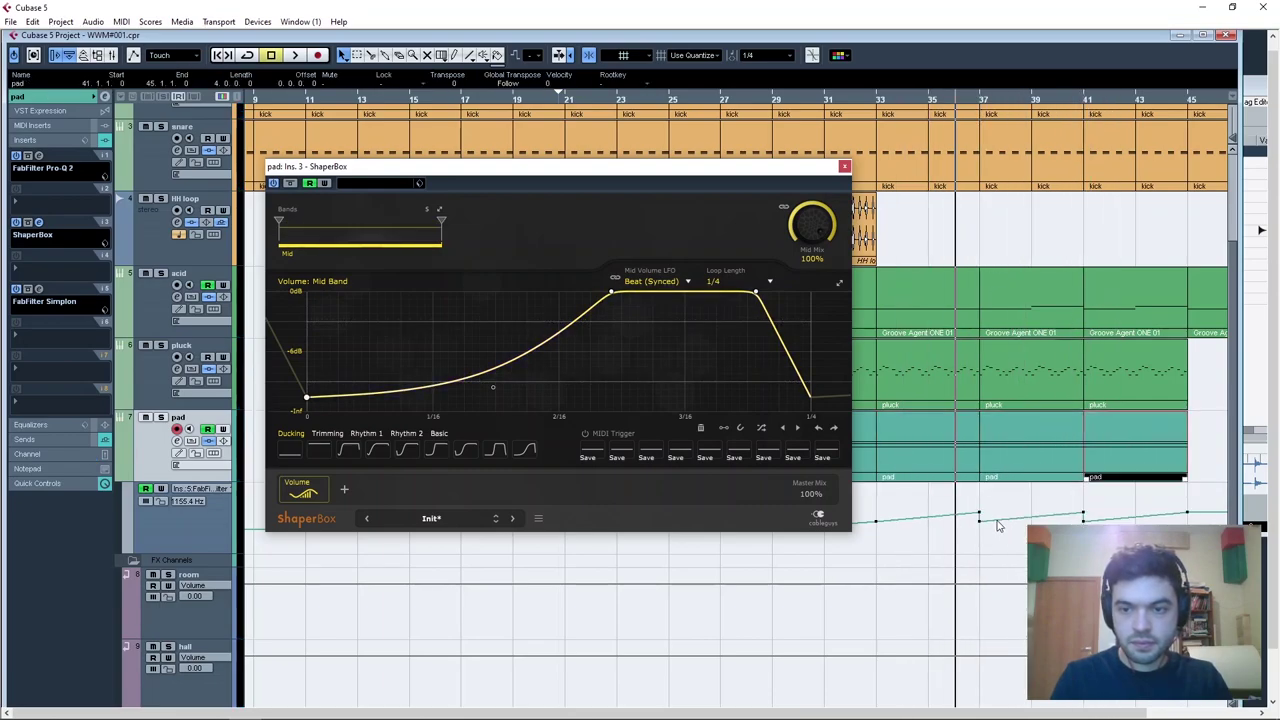
{"action": "left_click_drag", "start_coordinate": [970, 504], "coordinate": [1154, 521]}
{"action": "left_click_drag", "start_coordinate": [985, 521], "coordinate": [984, 498]}
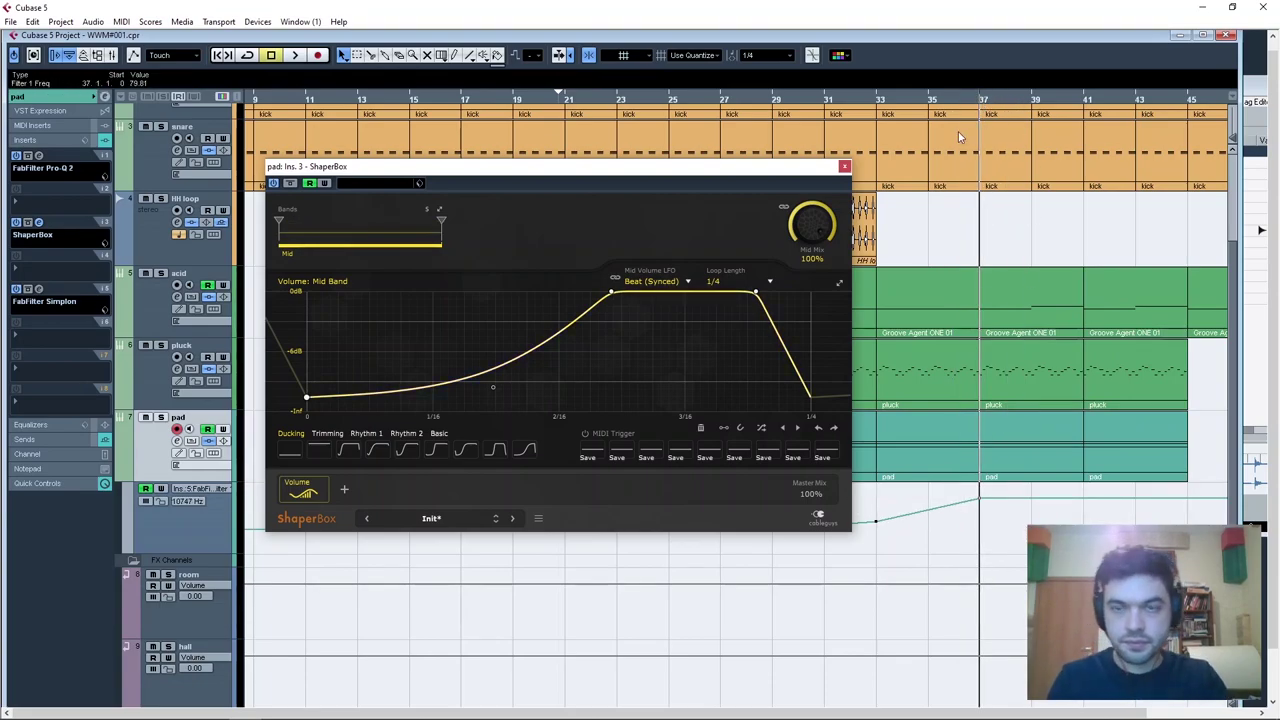
Move the Mid band curve's first 0 dB point back to about 2/16 during playback, then close ShaperBox.
{"action": "key", "text": "space"}
{"action": "left_click_drag", "start_coordinate": [610, 292], "coordinate": [566, 292]}
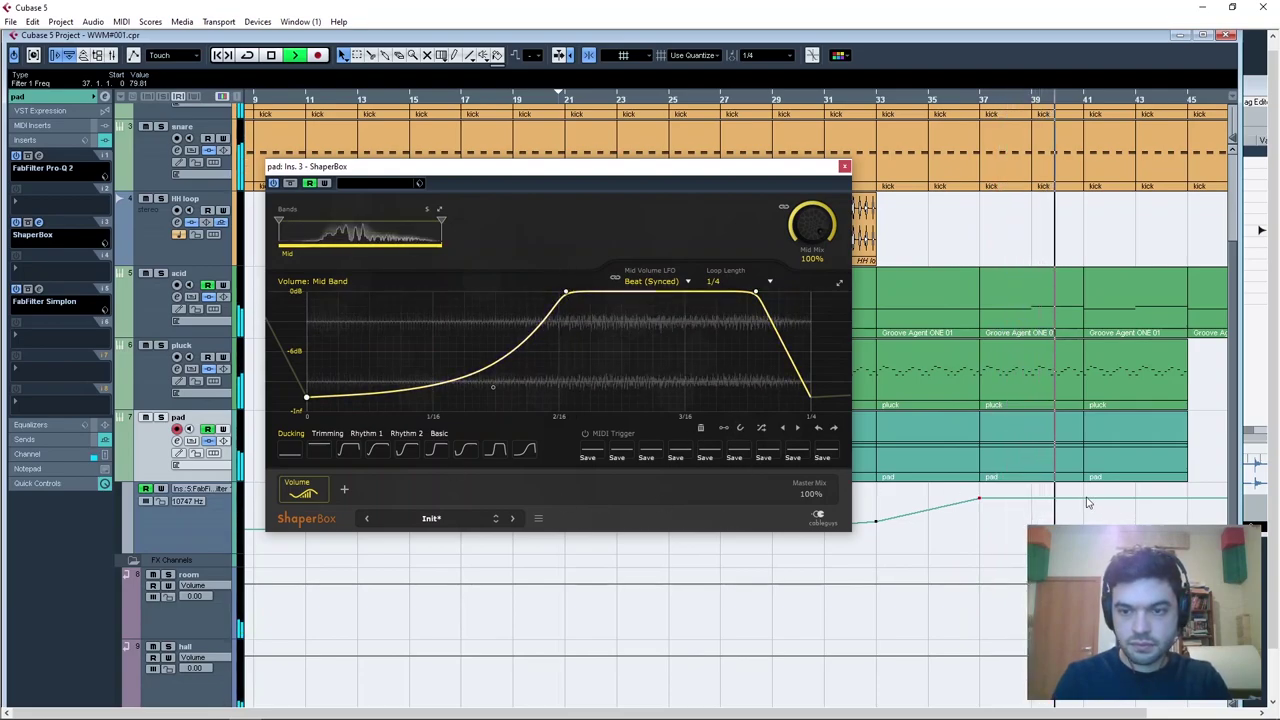
{"action": "key", "text": "space"}
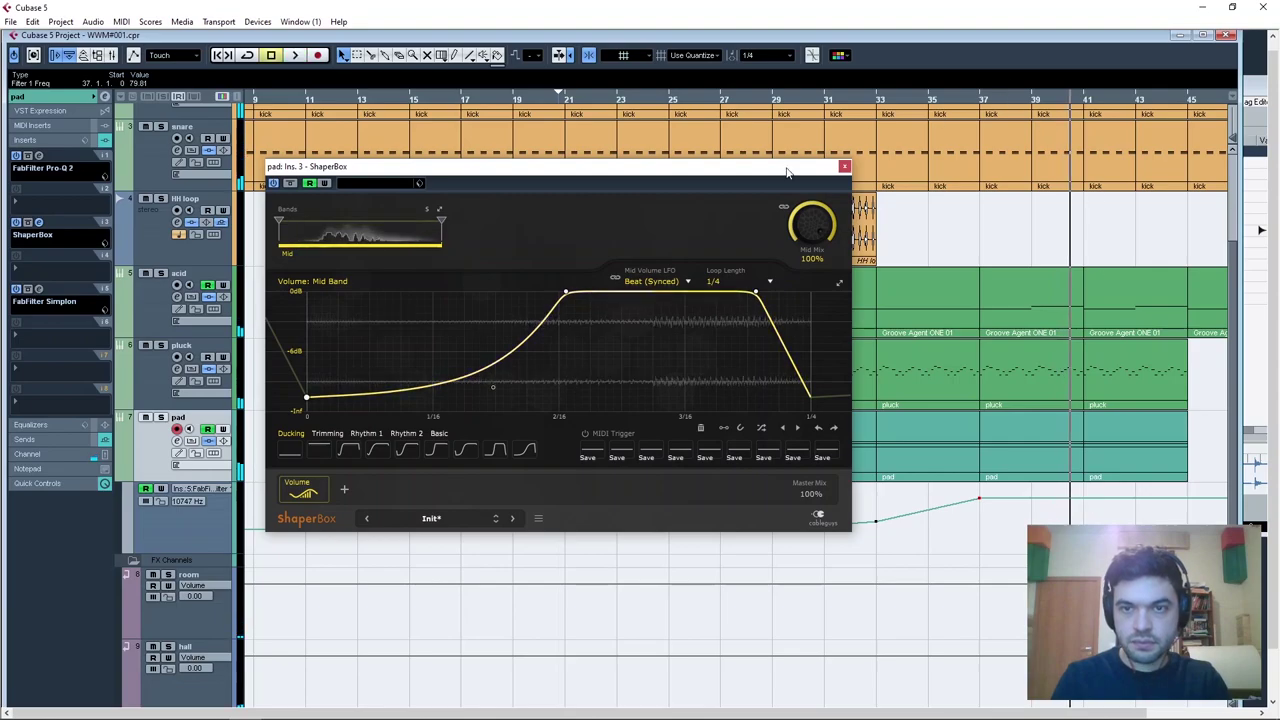
{"action": "left_click", "coordinate": [843, 167]}
Replace the acid events between bars 37 and 45 with two duplicates of the event at bar 33.
{"action": "left_click_drag", "start_coordinate": [1062, 272], "coordinate": [1151, 291]}
{"action": "key", "text": "Delete"}
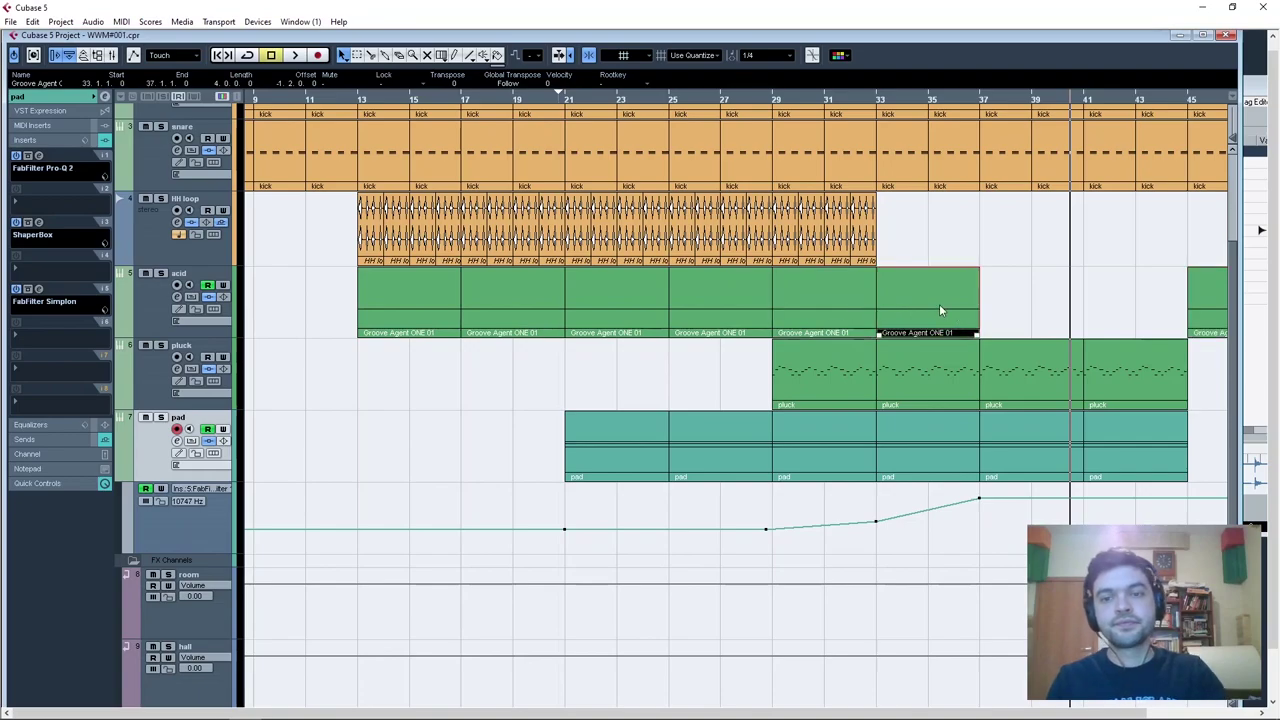
{"action": "left_click", "coordinate": [939, 310]}
{"action": "key", "text": "ctrl+d"}
{"action": "key", "text": "ctrl+d"}
Play the arrangement from bar 37 and again from about bar 30 to check the shaped pad in context.
{"action": "left_click", "coordinate": [995, 101]}
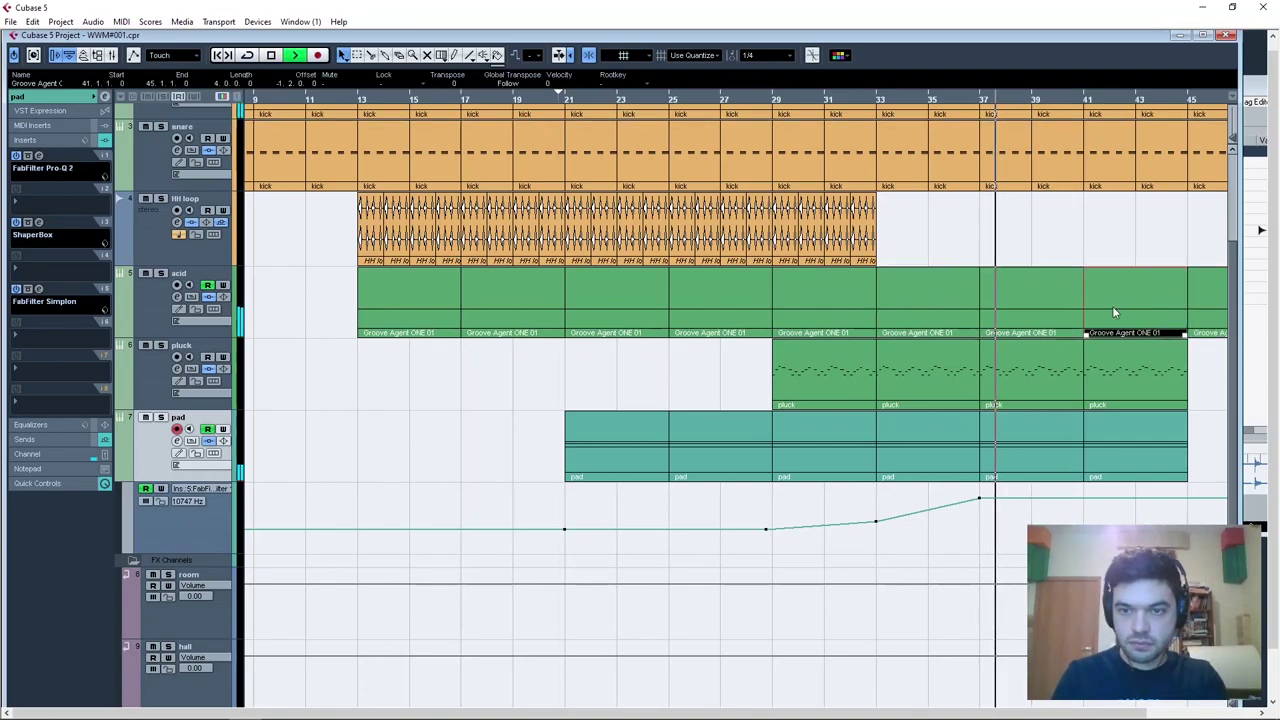
{"action": "key", "text": "space"}
{"action": "left_click", "coordinate": [800, 101]}
{"action": "key", "text": "space"}
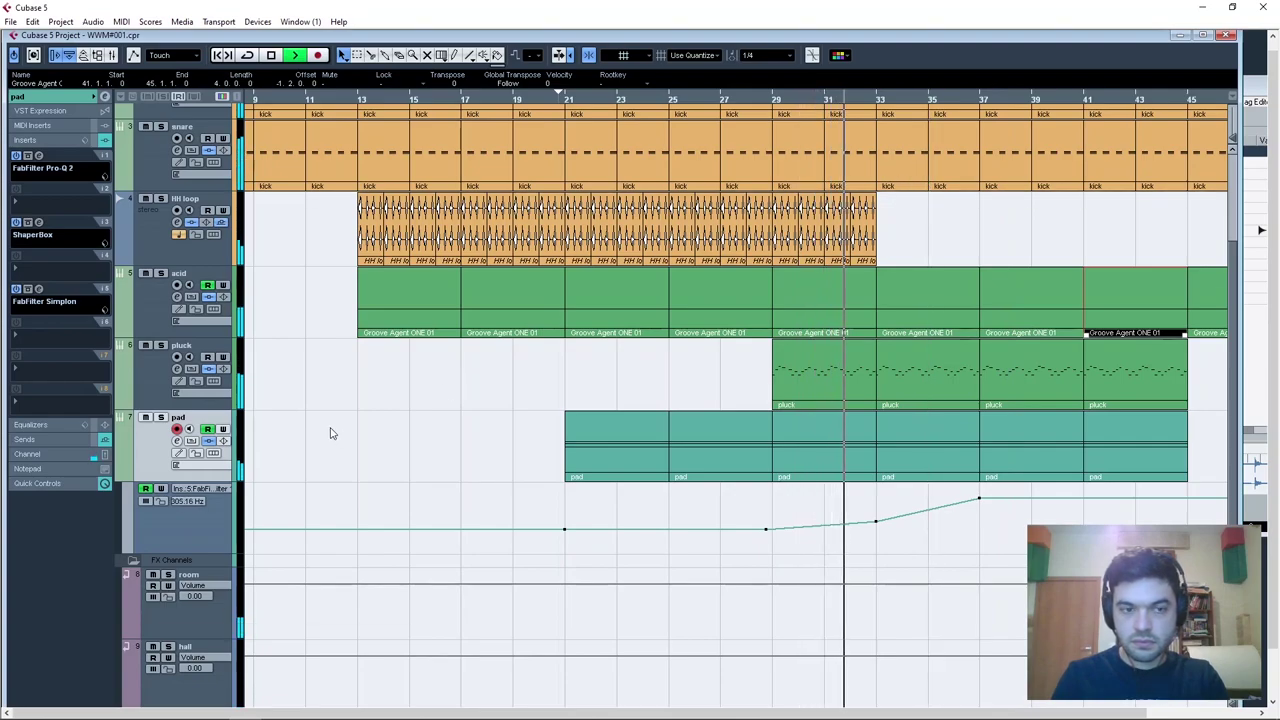
{"action": "key", "text": "space"}
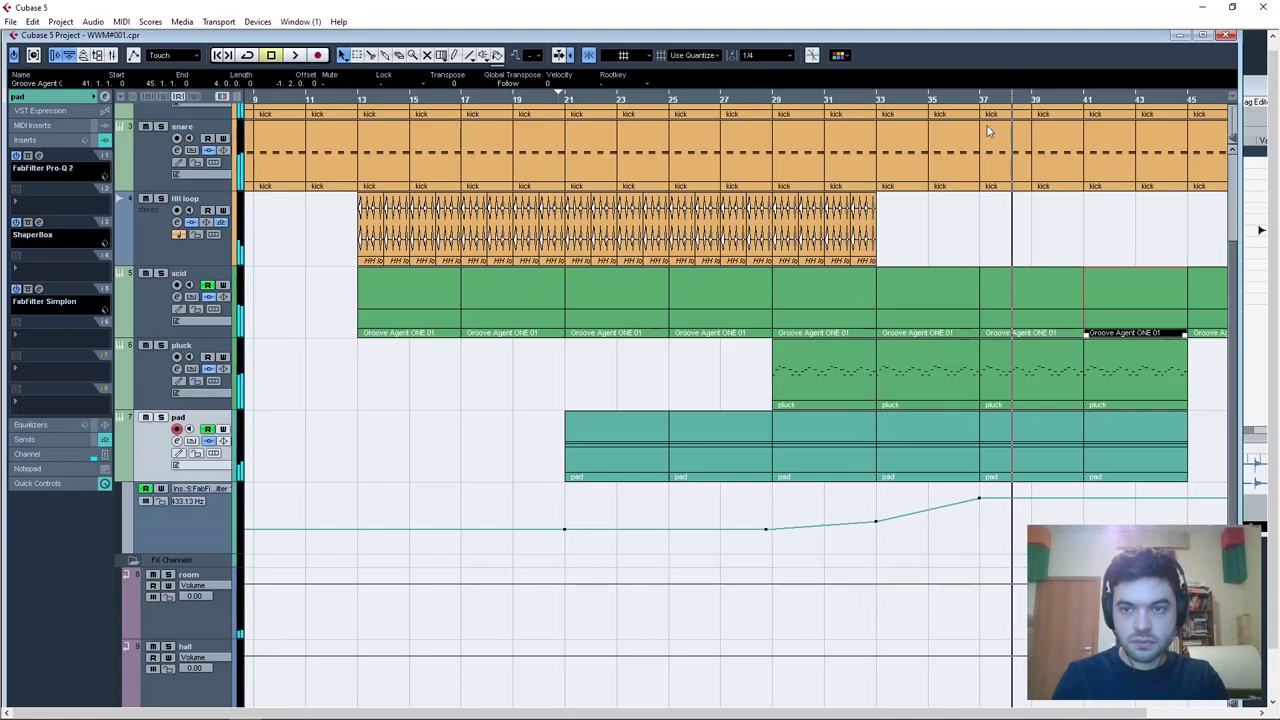
Split off a High band at 981 Hz in the pad's ShaperBox and audition the pad soloed.
{"action": "left_click", "coordinate": [42, 220]}
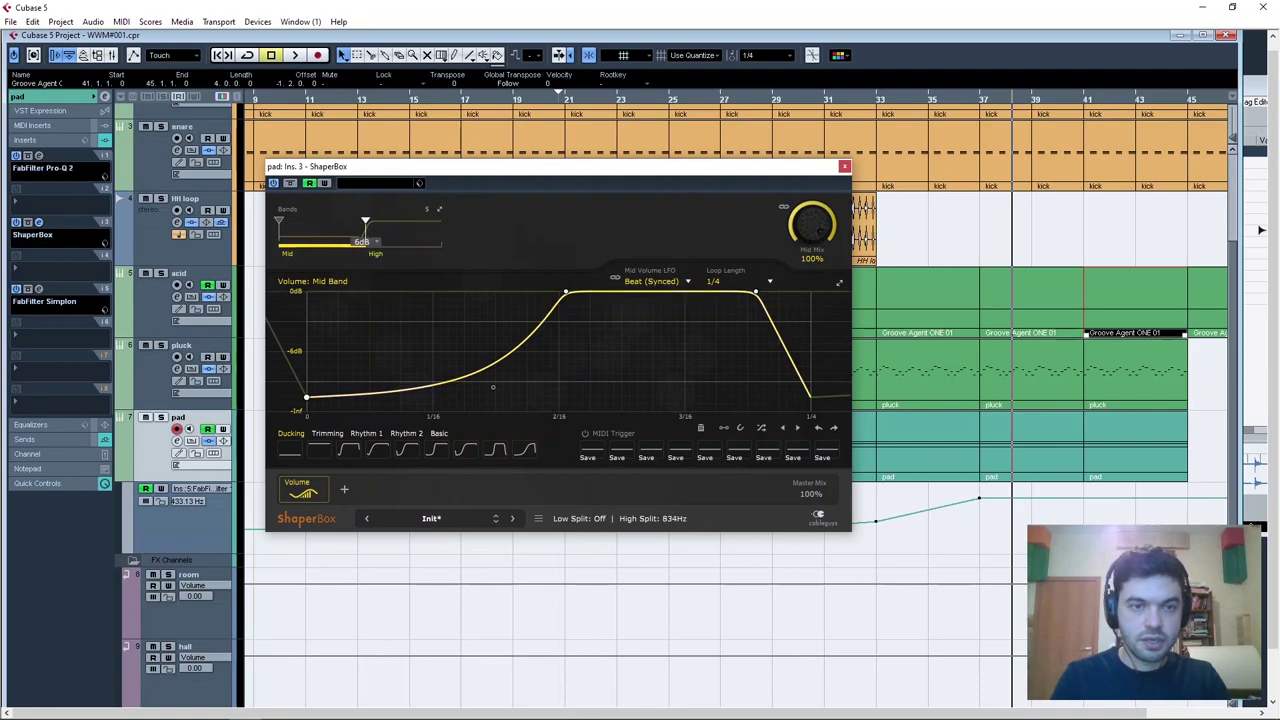
{"action": "left_click", "coordinate": [397, 233]}
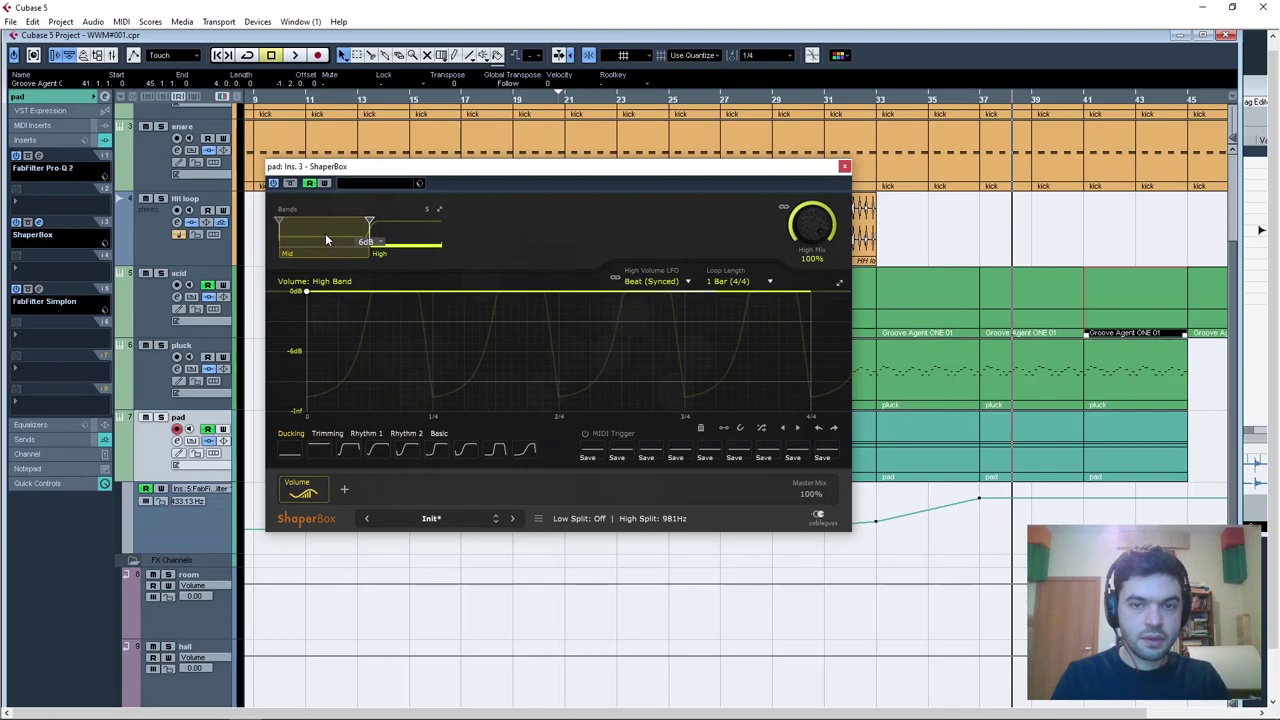
{"action": "key", "text": "space"}
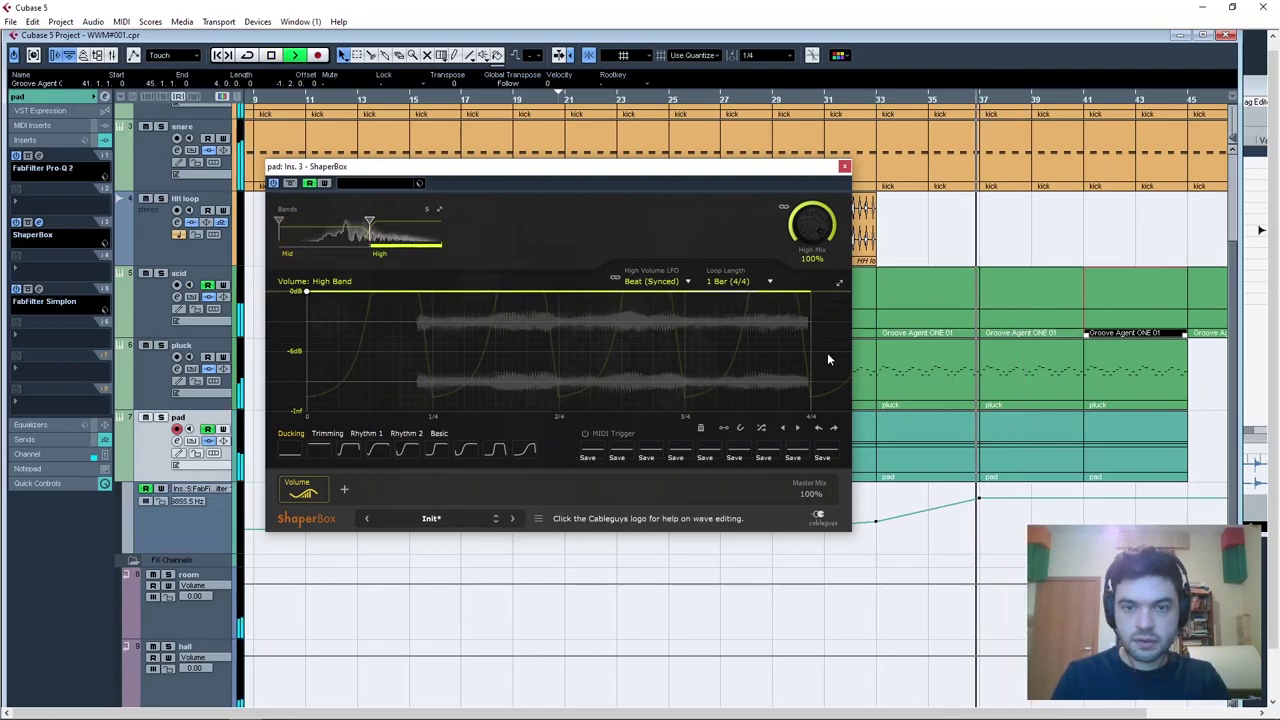
{"action": "left_click", "coordinate": [155, 422]}
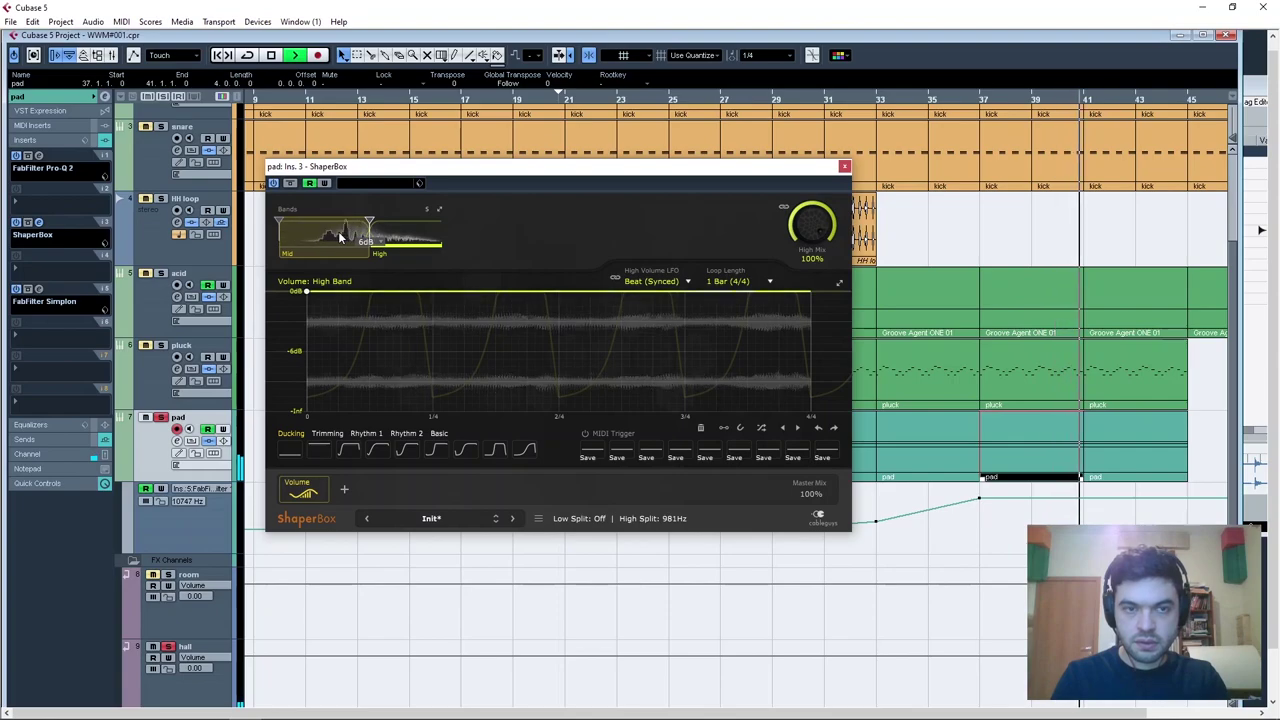
{"action": "key", "text": "space"}
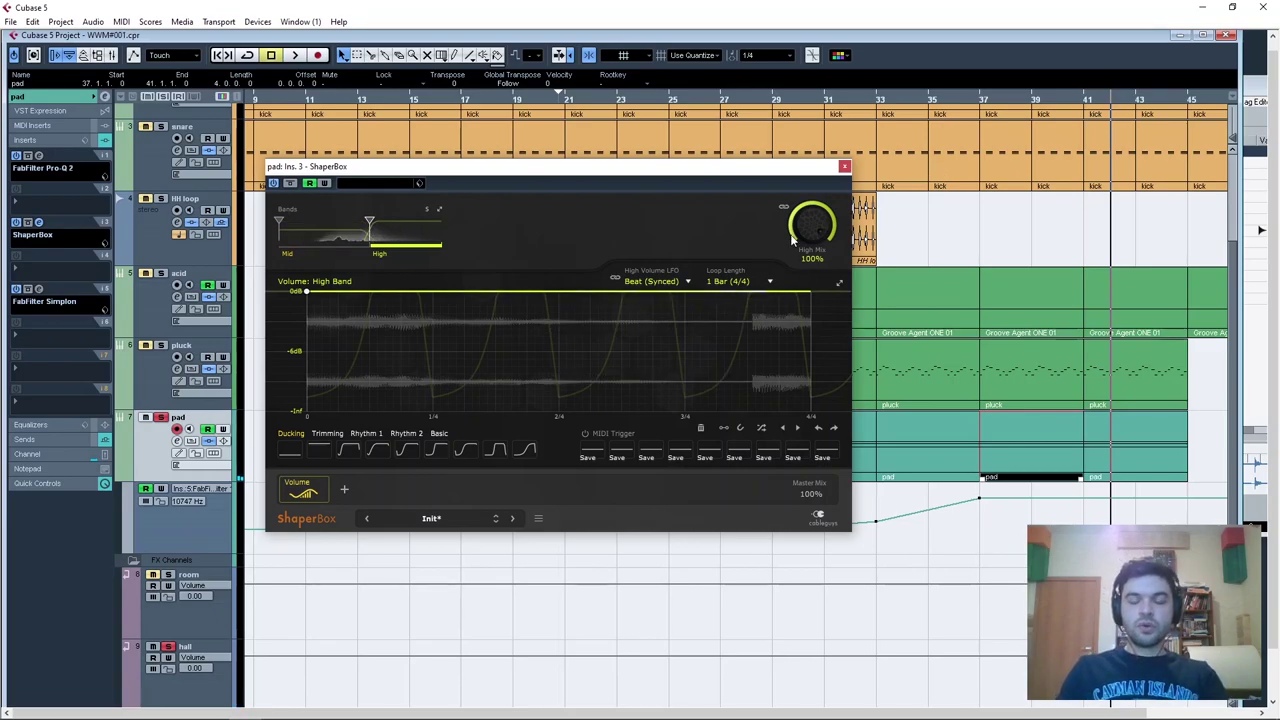
Switch to the Mid band and play the soloed pad from bar 37.
{"action": "left_click", "coordinate": [335, 241]}
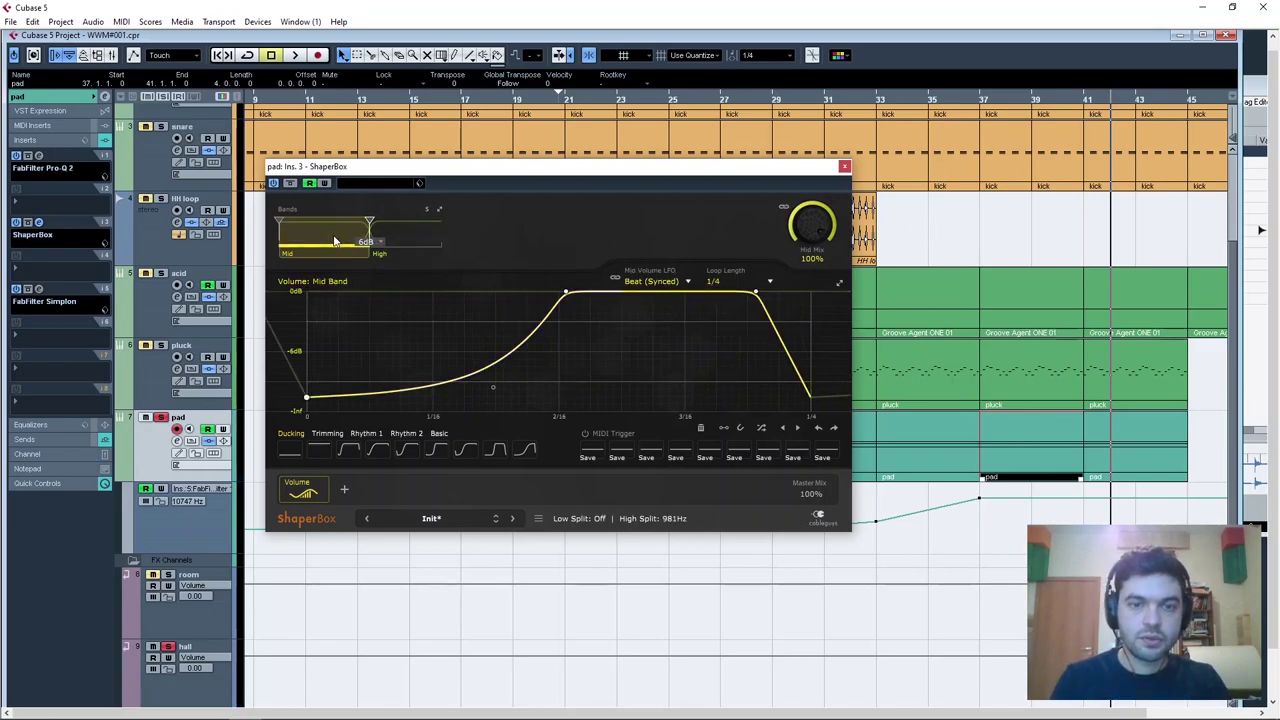
{"action": "left_click", "coordinate": [985, 100]}
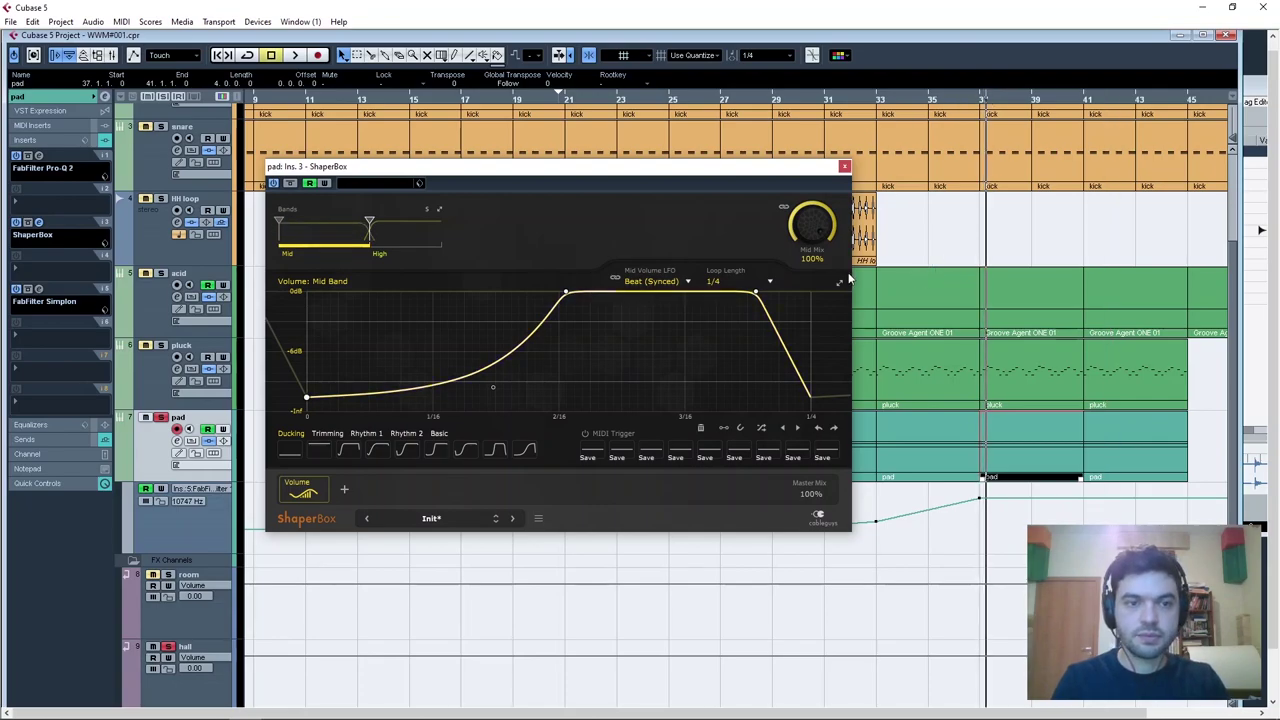
{"action": "key", "text": "space"}
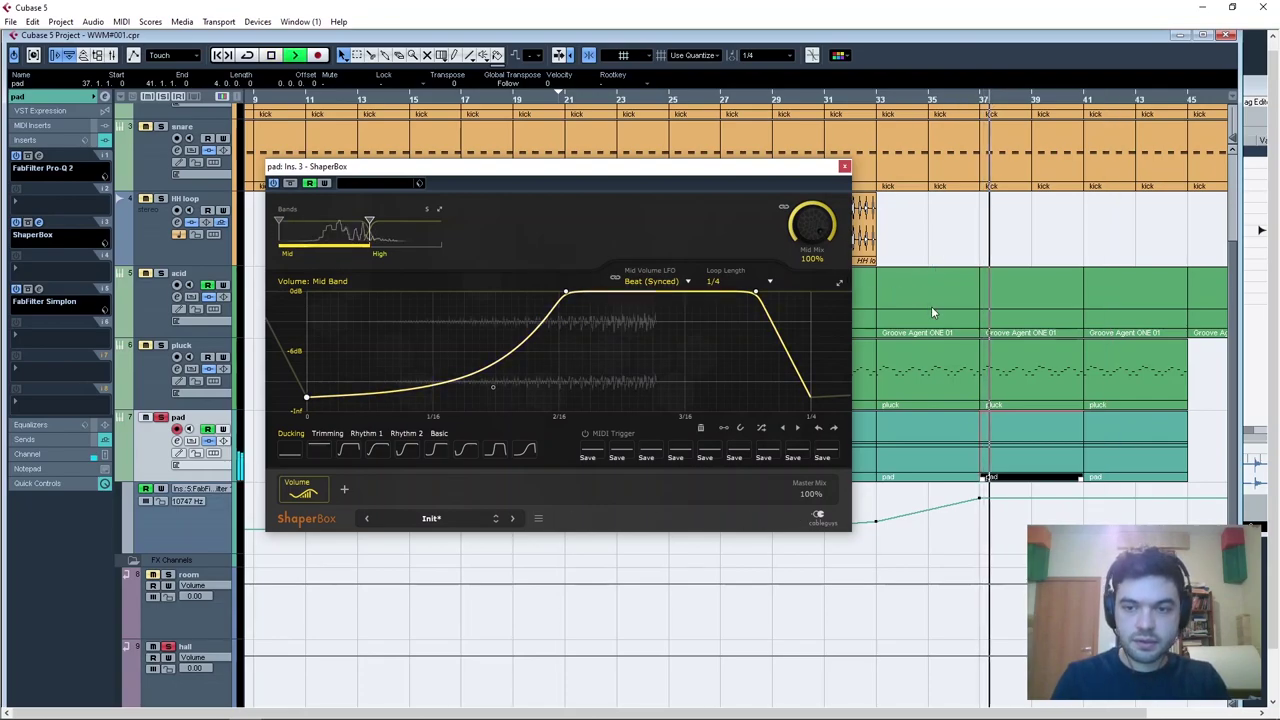
Select the High band, set its loop length to 1/2 and lower its flat volume curve close to -Inf.
{"action": "left_click", "coordinate": [424, 238]}
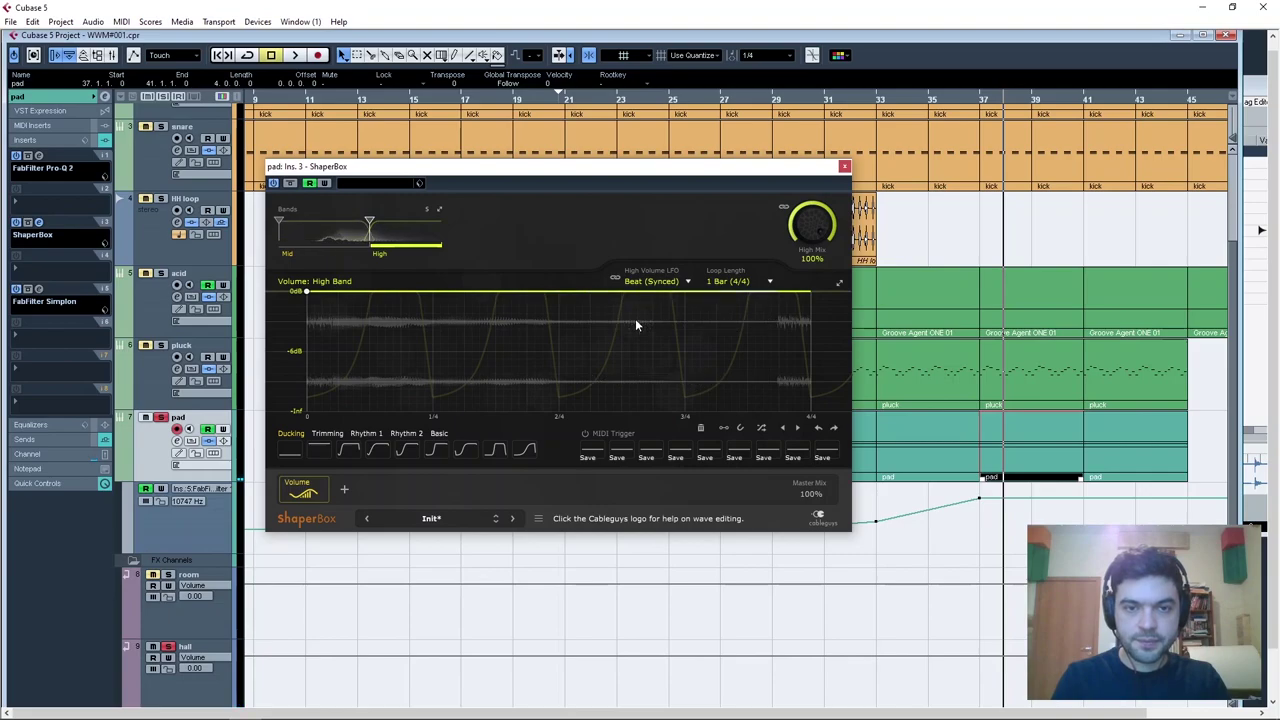
{"action": "left_click", "coordinate": [736, 282]}
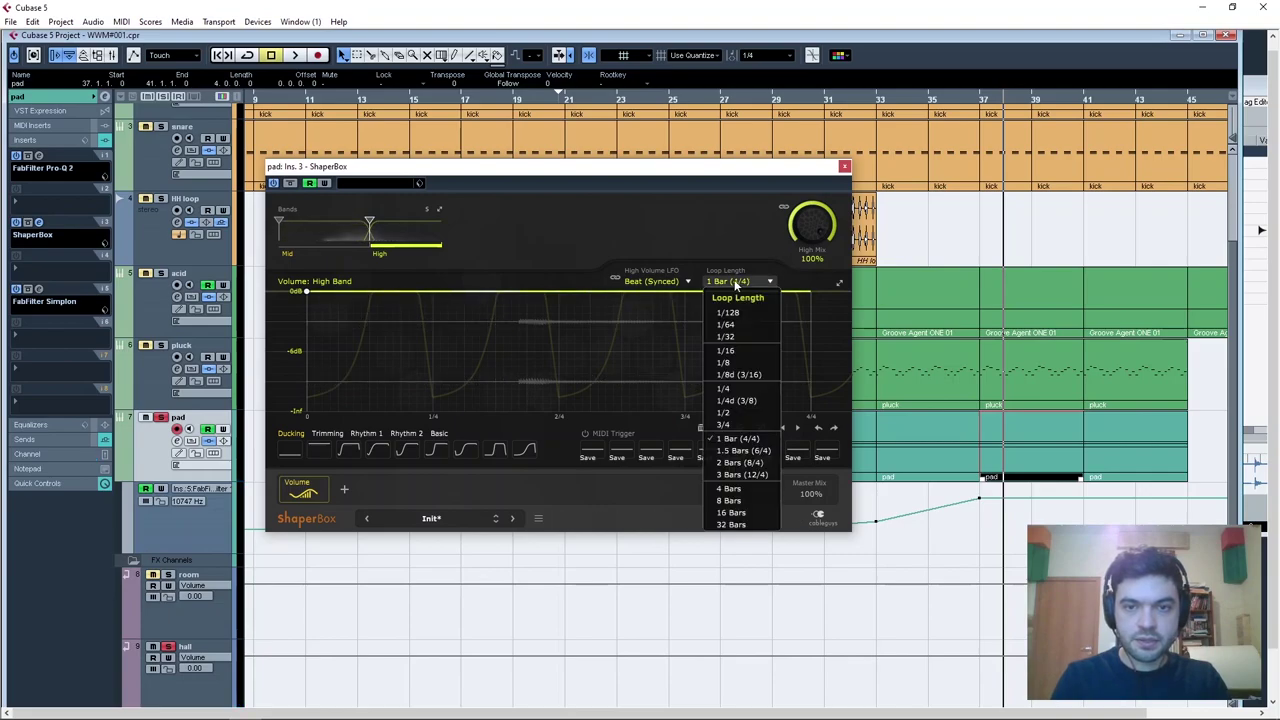
{"action": "left_click", "coordinate": [740, 412]}
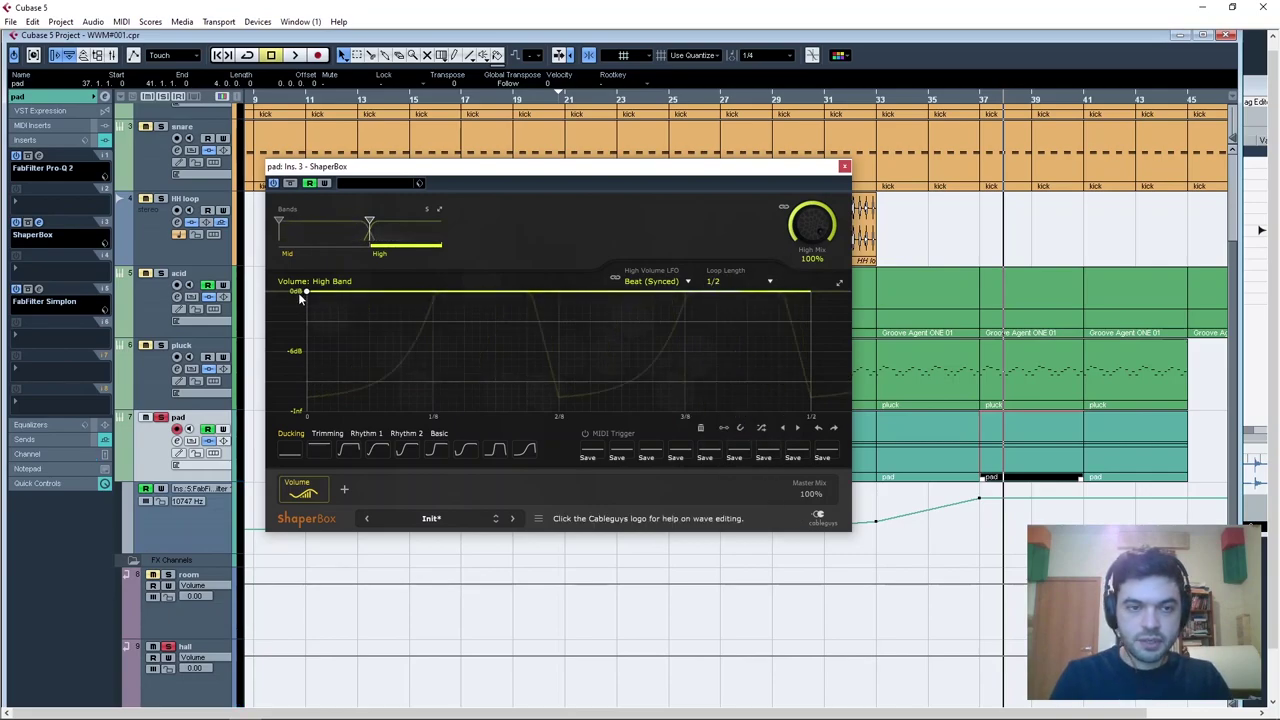
{"action": "left_click_drag", "start_coordinate": [307, 293], "coordinate": [307, 395]}
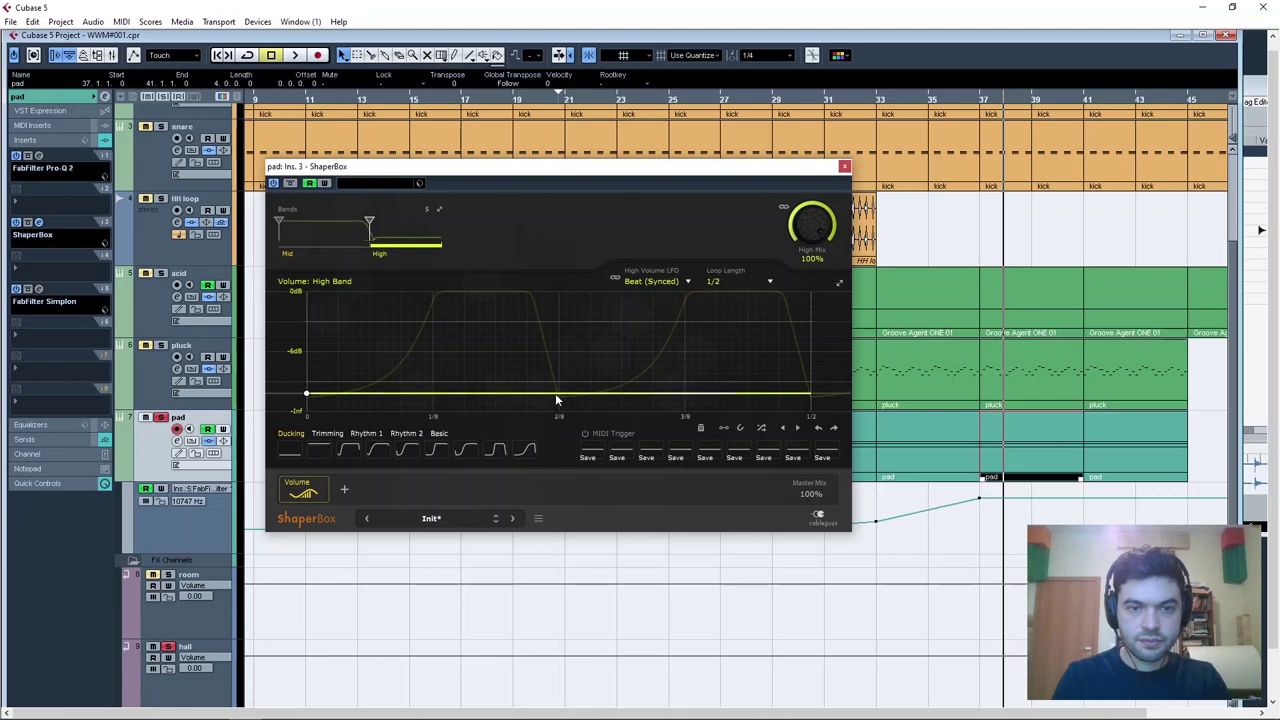
Shape the High band curve with 0 dB points at 3/8 and just before 1/2, plus a -12.6 dB point at x 0.469.
{"action": "right_click", "coordinate": [684, 397]}
{"action": "left_click", "coordinate": [670, 394]}
{"action": "left_click_drag", "start_coordinate": [668, 396], "coordinate": [684, 298]}
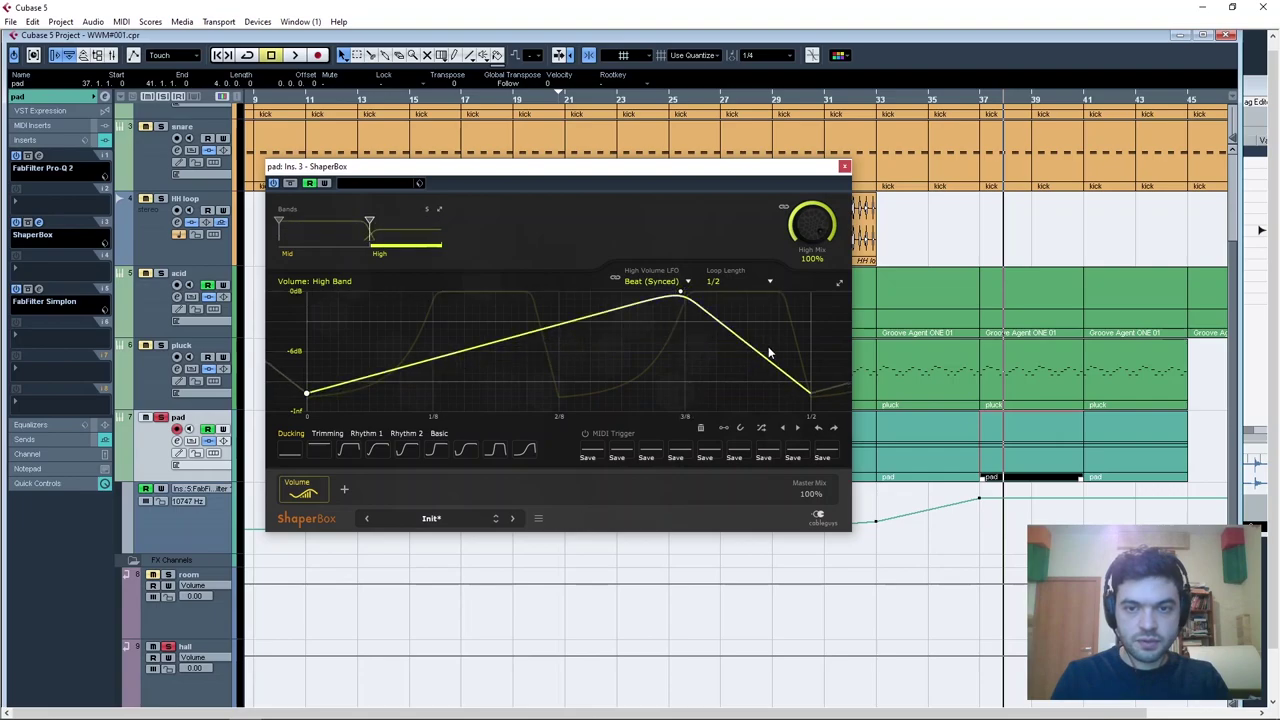
{"action": "right_click", "coordinate": [763, 360]}
{"action": "left_click", "coordinate": [750, 352]}
{"action": "left_click_drag", "start_coordinate": [754, 333], "coordinate": [790, 293]}
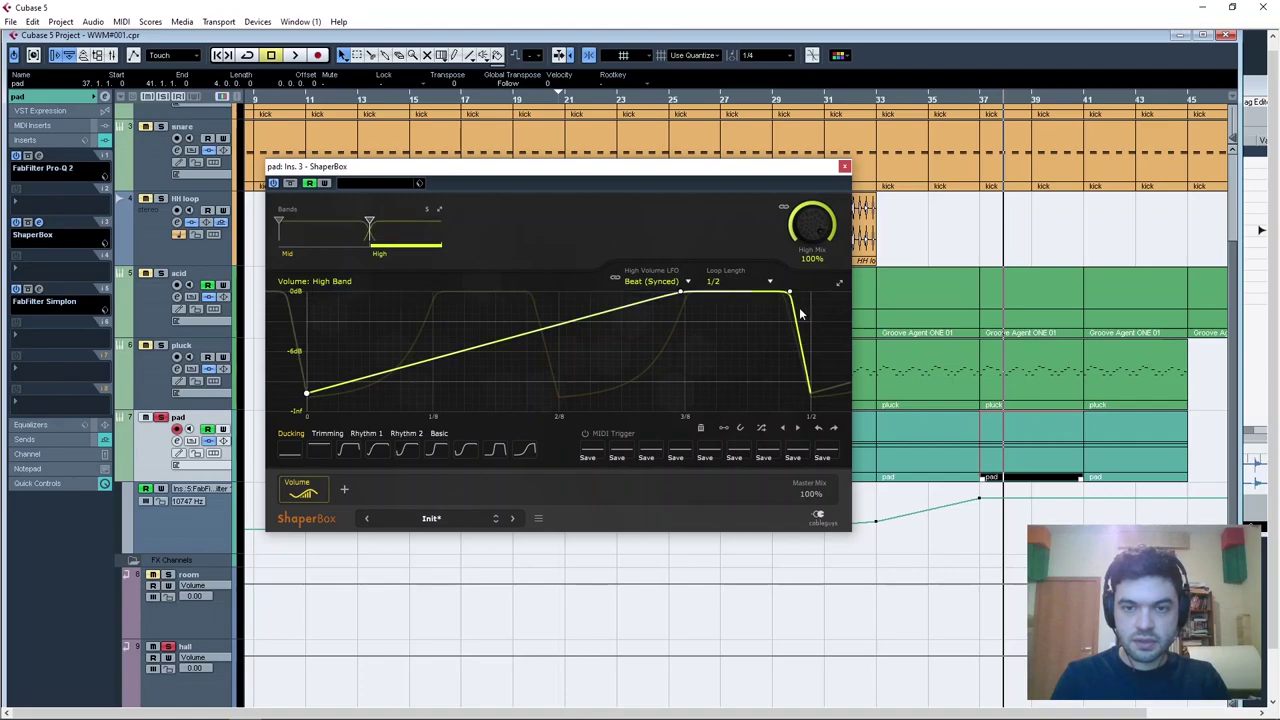
{"action": "left_click_drag", "start_coordinate": [531, 353], "coordinate": [543, 382]}
{"action": "double_click", "coordinate": [528, 396]}
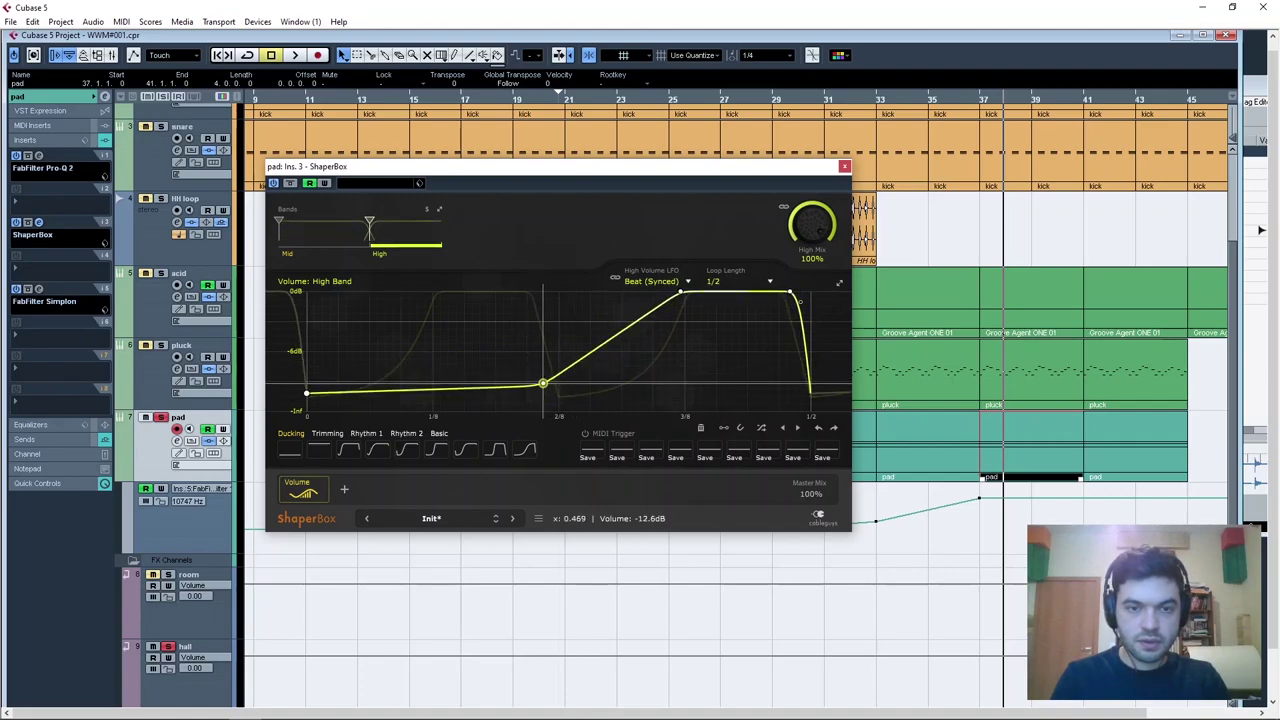
Lower the High band curve's start to near -Inf, bend the rise before 3/8 downward, and move the low point to about 1/8 during playback.
{"action": "left_click_drag", "start_coordinate": [306, 393], "coordinate": [348, 407]}
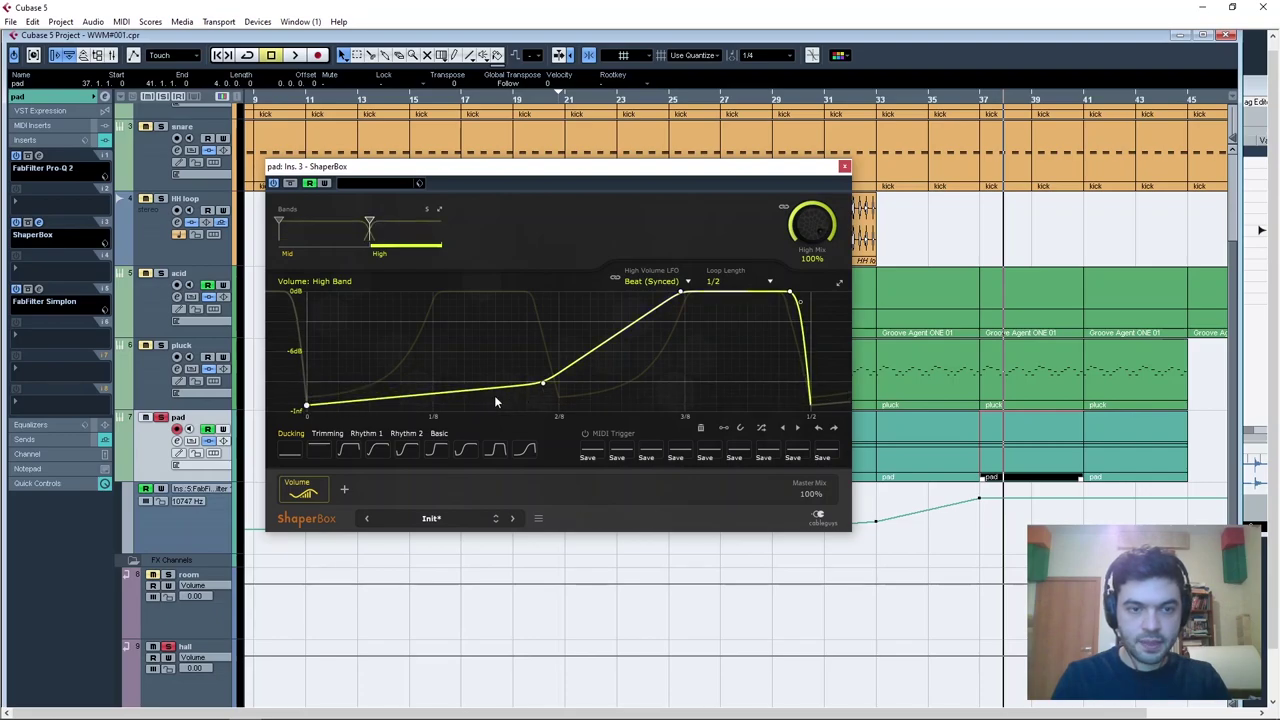
{"action": "left_click_drag", "start_coordinate": [540, 383], "coordinate": [535, 390]}
{"action": "left_click_drag", "start_coordinate": [611, 341], "coordinate": [656, 380]}
{"action": "key", "text": "space"}
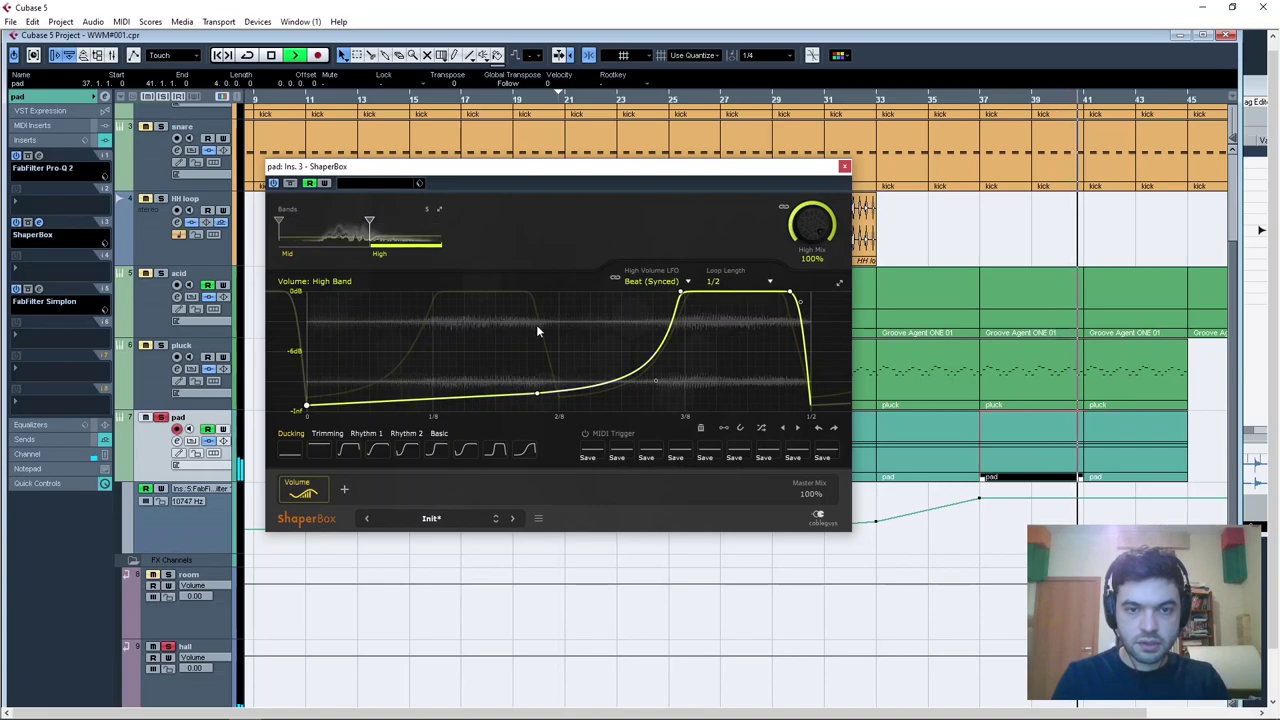
{"action": "left_click_drag", "start_coordinate": [537, 393], "coordinate": [431, 373]}
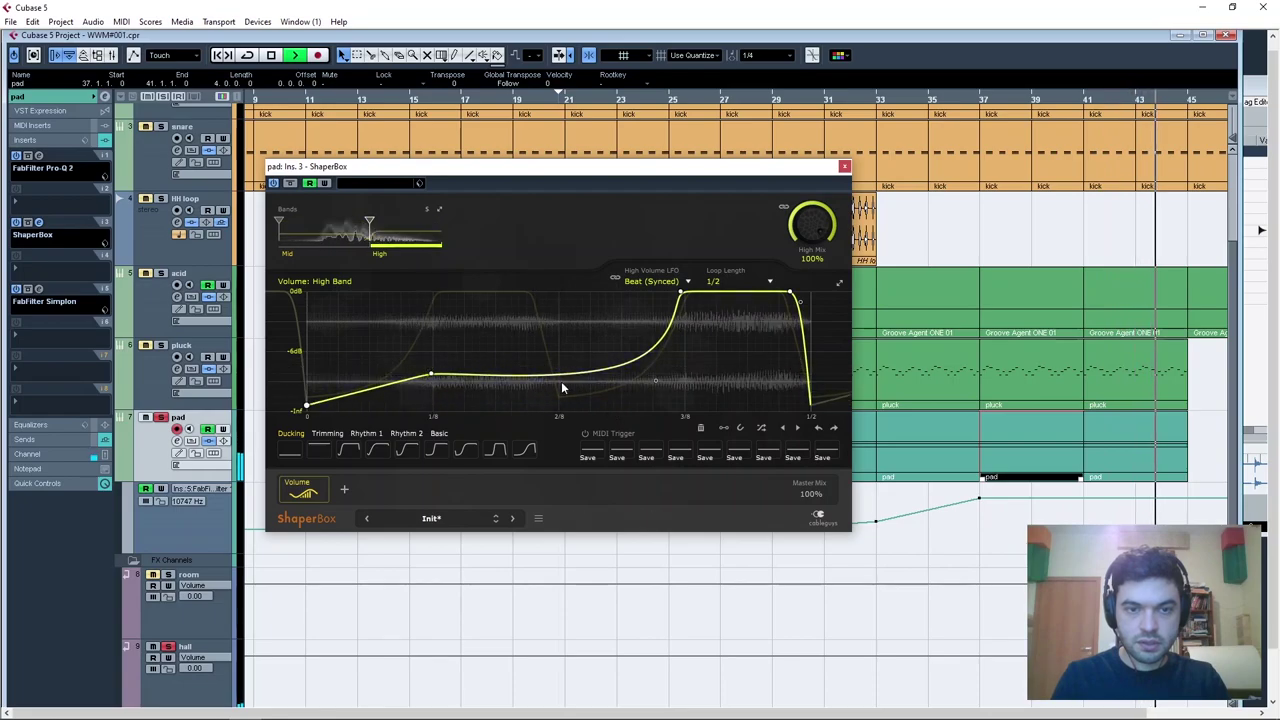
Add a dip just after 2/8 in the High band curve, ending the plateau near 2/8, and curve the rises into 1/8 and 3/8 downward.
{"action": "left_click_drag", "start_coordinate": [561, 377], "coordinate": [578, 390]}
{"action": "left_click_drag", "start_coordinate": [655, 380], "coordinate": [677, 389]}
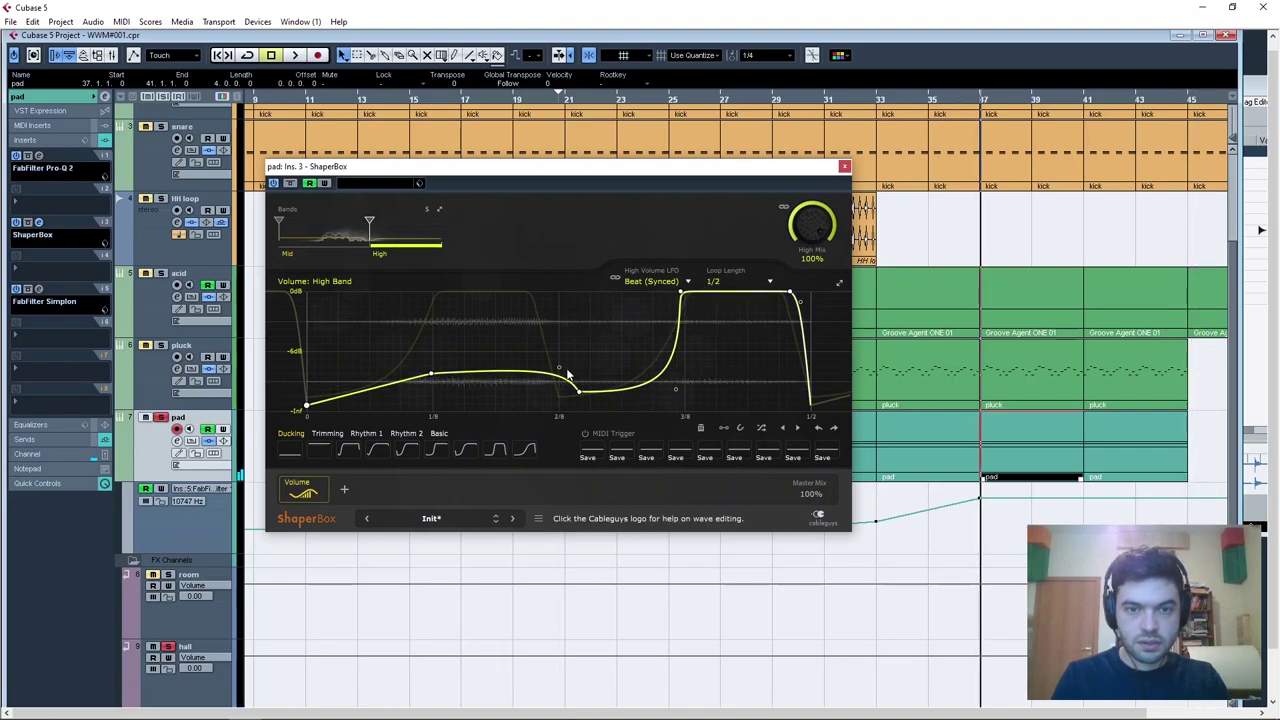
{"action": "left_click_drag", "start_coordinate": [561, 370], "coordinate": [559, 369]}
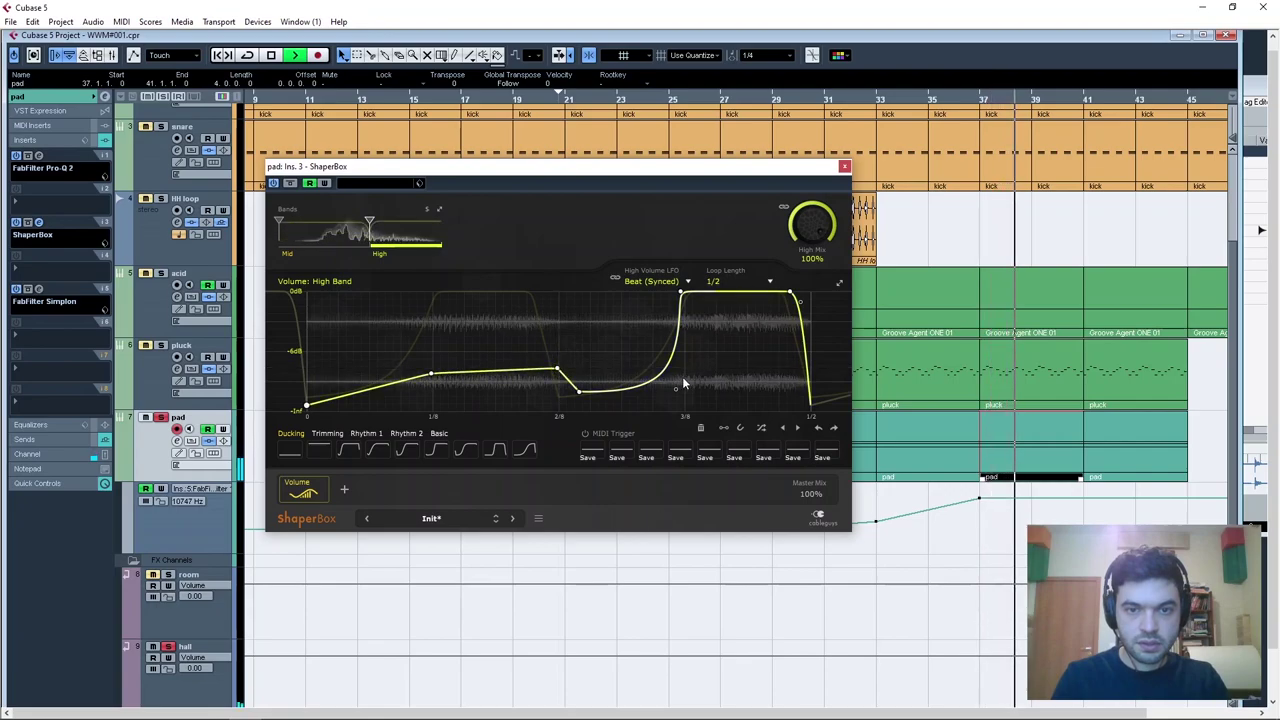
{"action": "left_click_drag", "start_coordinate": [369, 396], "coordinate": [393, 403]}
{"action": "left_click_drag", "start_coordinate": [579, 391], "coordinate": [569, 395]}
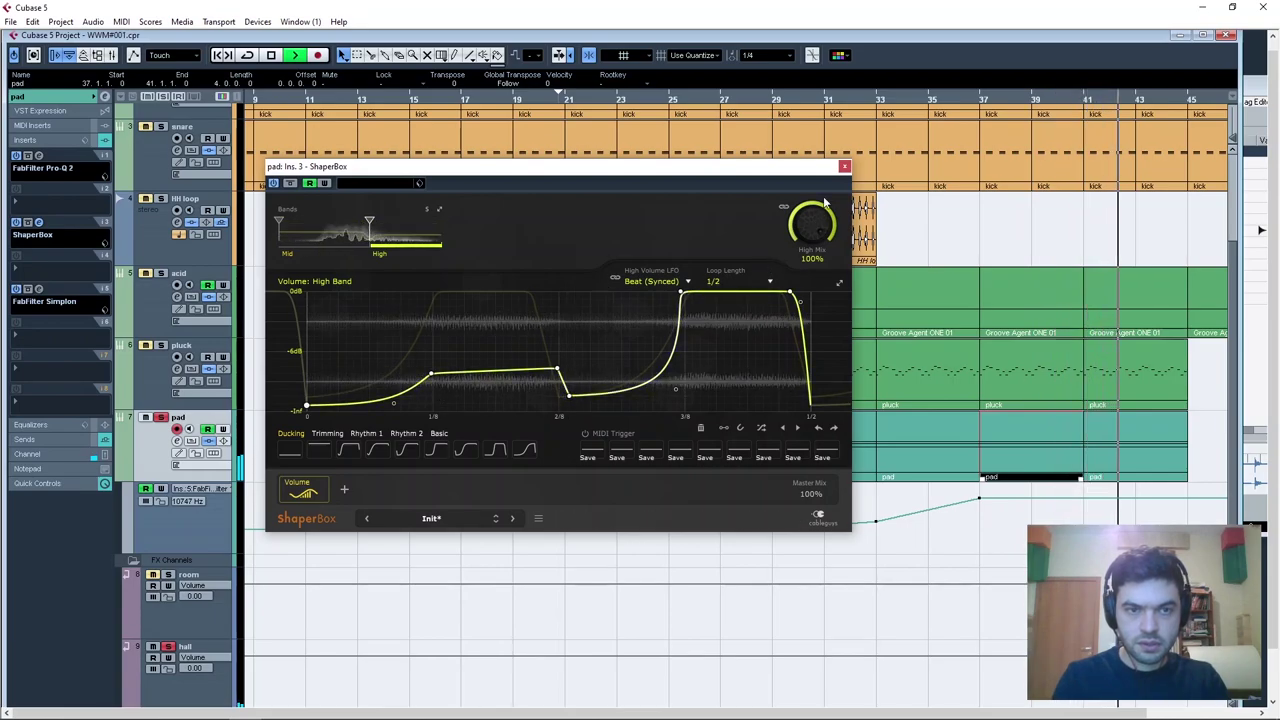
Replay from bar 37 soloed and in the full mix, then shift the High band's 3/8 point slightly right, just below 0 dB, with a softer rise.
{"action": "left_click", "coordinate": [979, 103]}
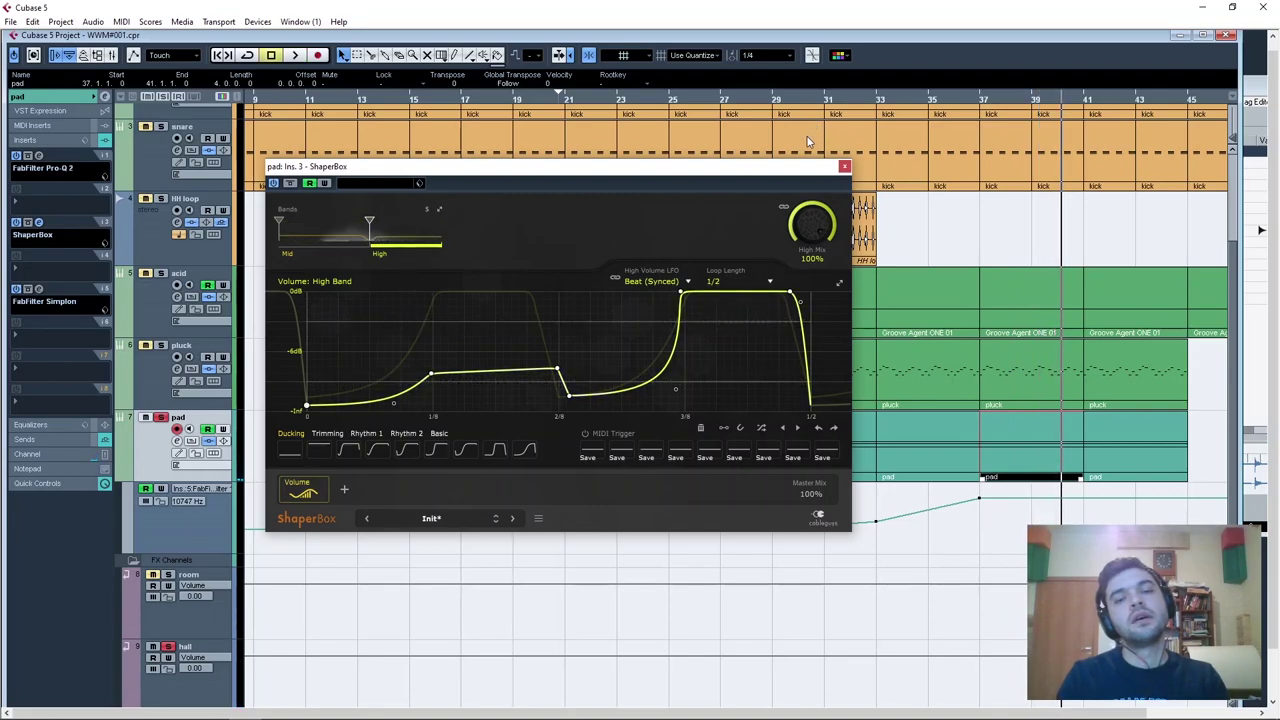
{"action": "key", "text": "space"}
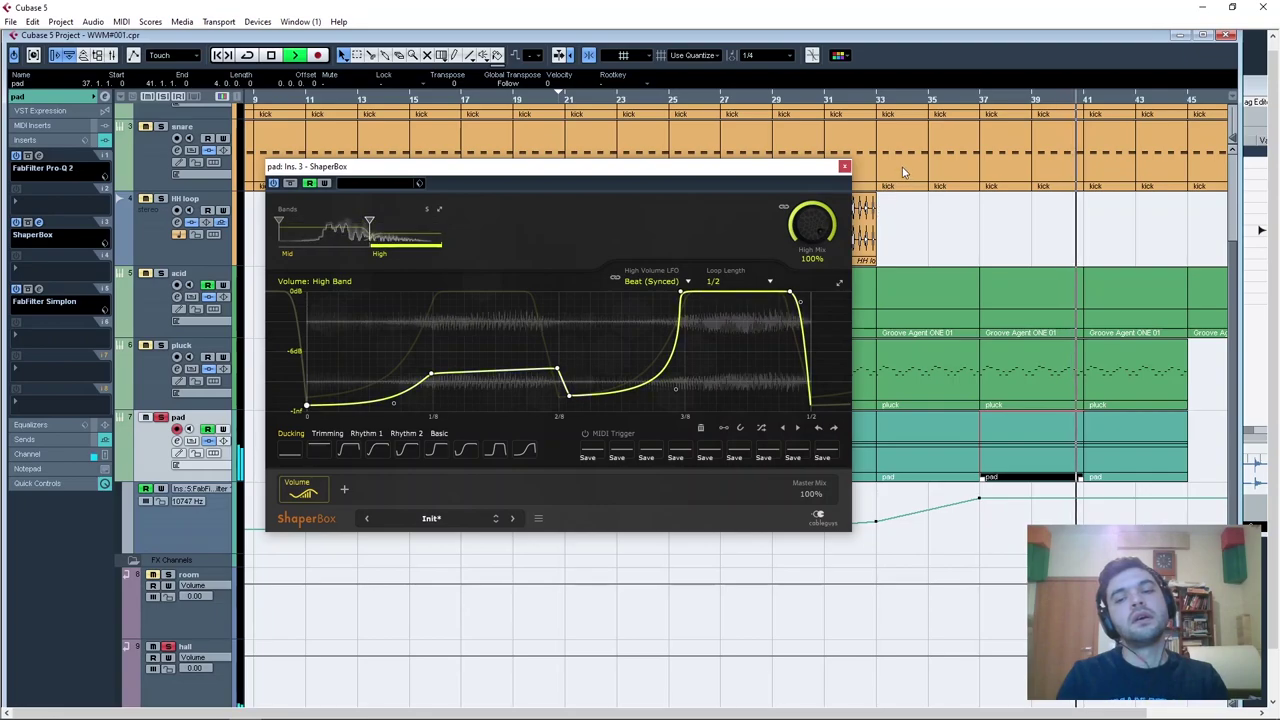
{"action": "left_click", "coordinate": [973, 100]}
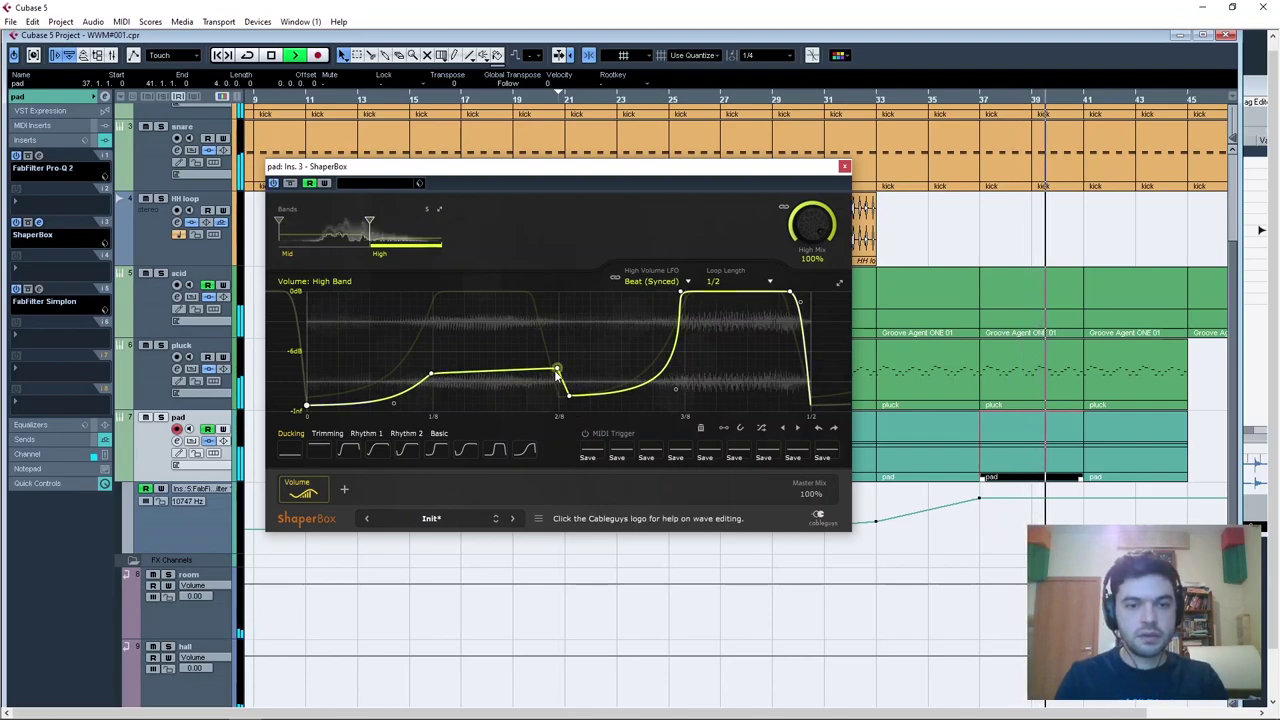
{"action": "left_click_drag", "start_coordinate": [681, 293], "coordinate": [695, 307]}
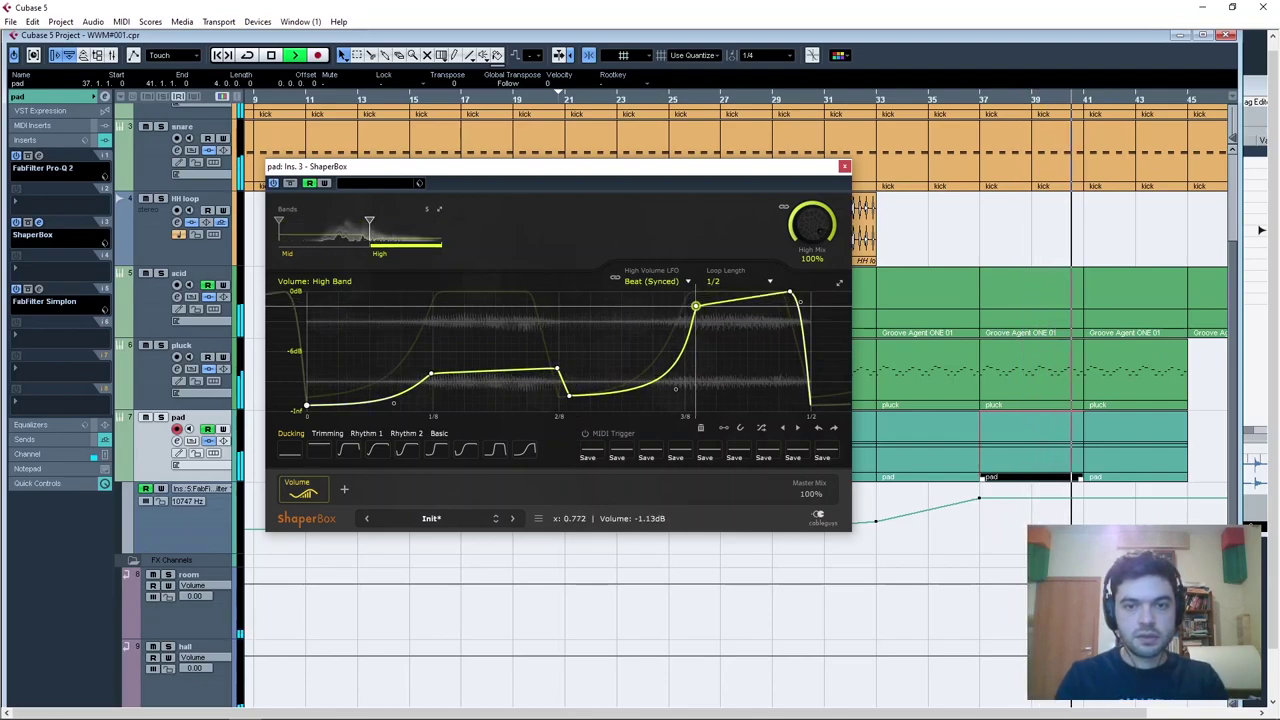
{"action": "left_click_drag", "start_coordinate": [675, 391], "coordinate": [658, 390]}
{"action": "left_click_drag", "start_coordinate": [695, 306], "coordinate": [689, 302]}
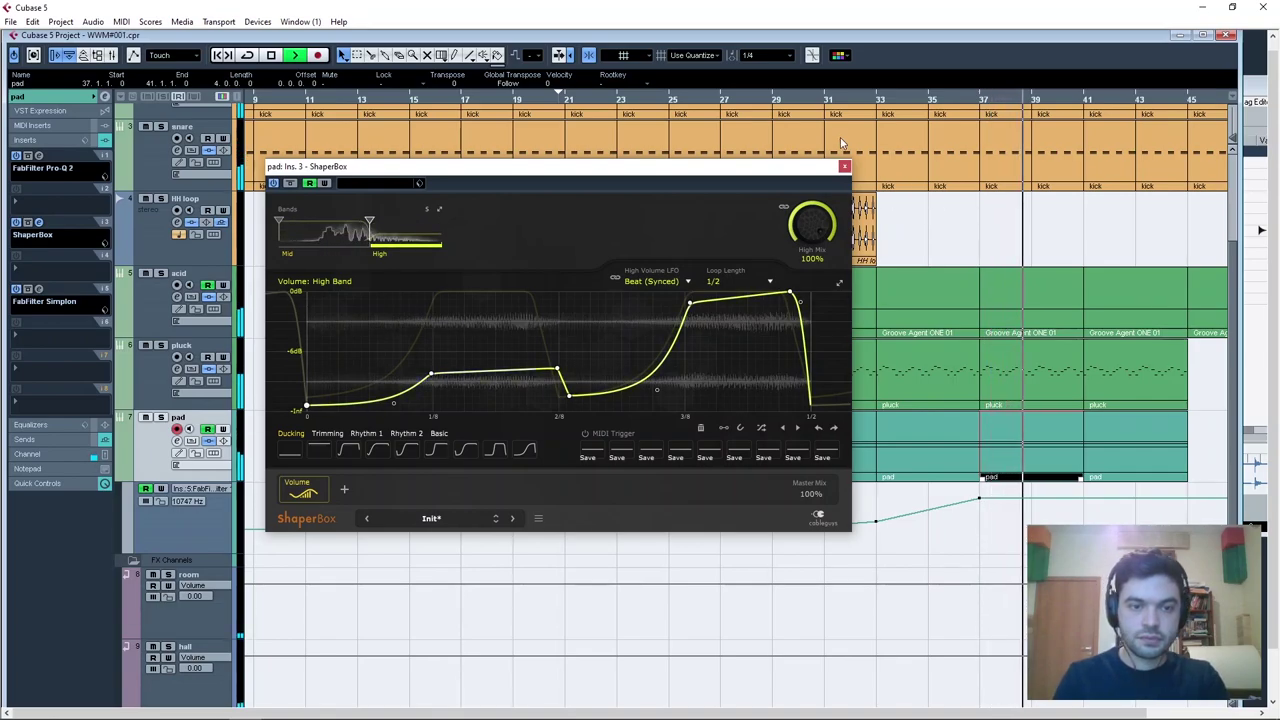
Lower the High band plateau between 1/8 and 2/8 slightly, then close ShaperBox and stop playback.
{"action": "left_click_drag", "start_coordinate": [431, 374], "coordinate": [434, 384]}
{"action": "left_click_drag", "start_coordinate": [557, 370], "coordinate": [550, 384]}
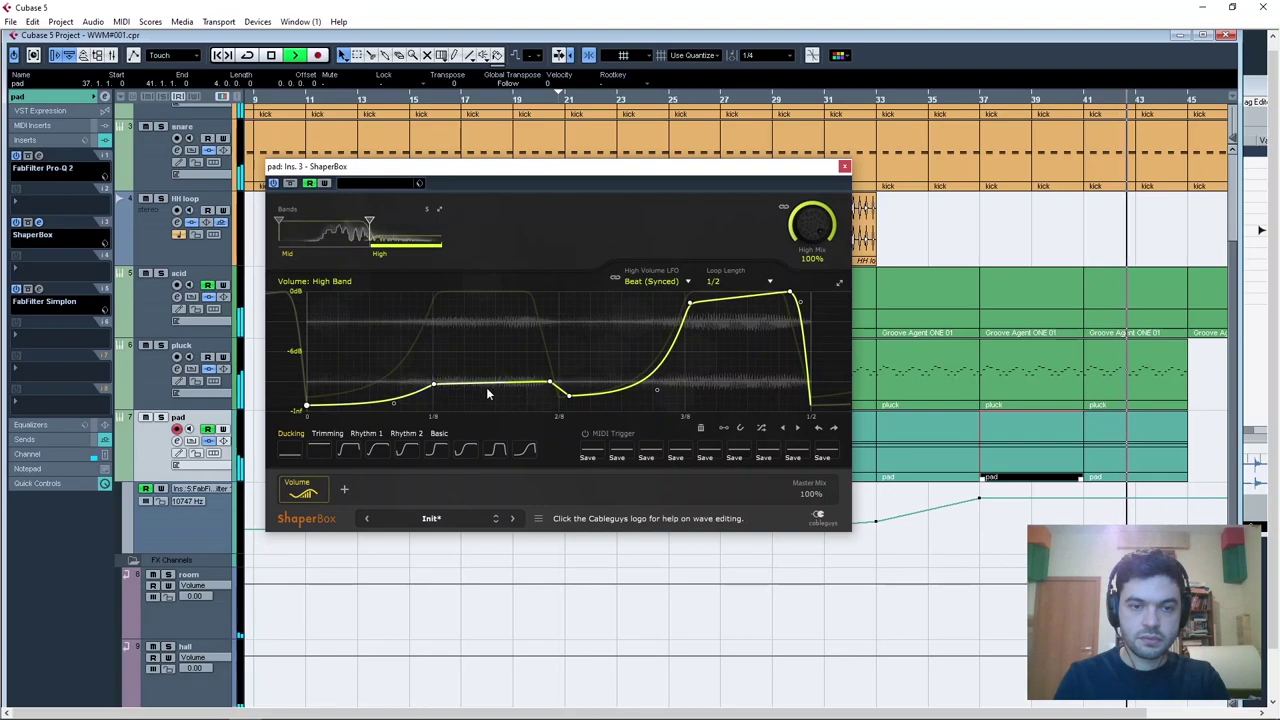
{"action": "left_click", "coordinate": [844, 166]}
{"action": "key", "text": "space"}
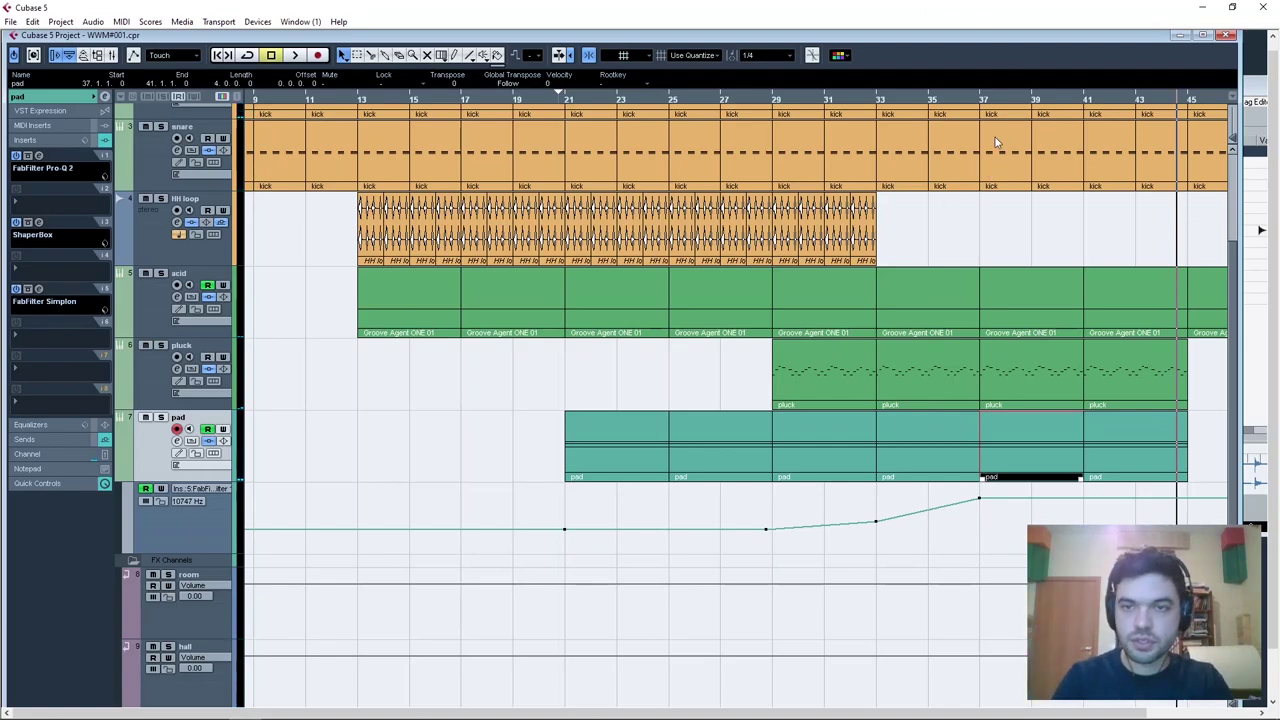
Shrink the track heights and add a Groove Agent ONE instrument track named HH below the HH loop track.
{"action": "scroll", "coordinate": [634, 250], "scroll_direction": "up", "scroll_amount": 2}
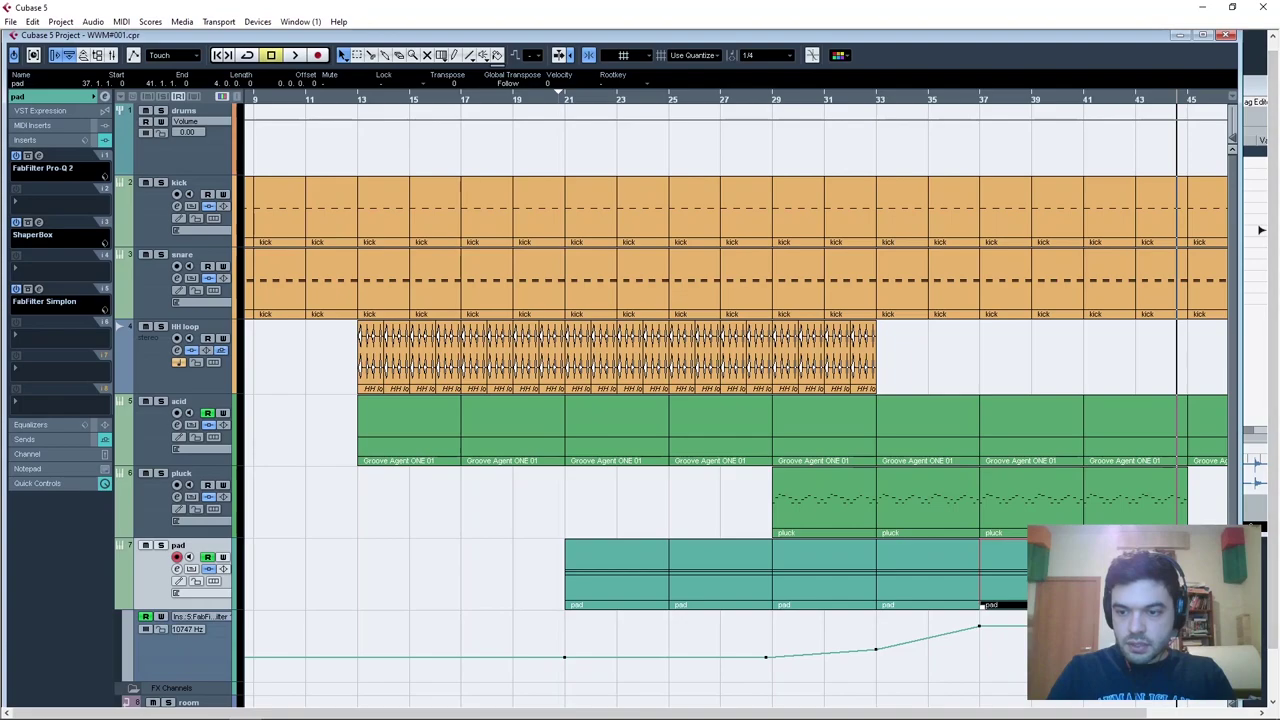
{"action": "left_click", "coordinate": [1233, 706]}
{"action": "left_click", "coordinate": [1233, 706]}
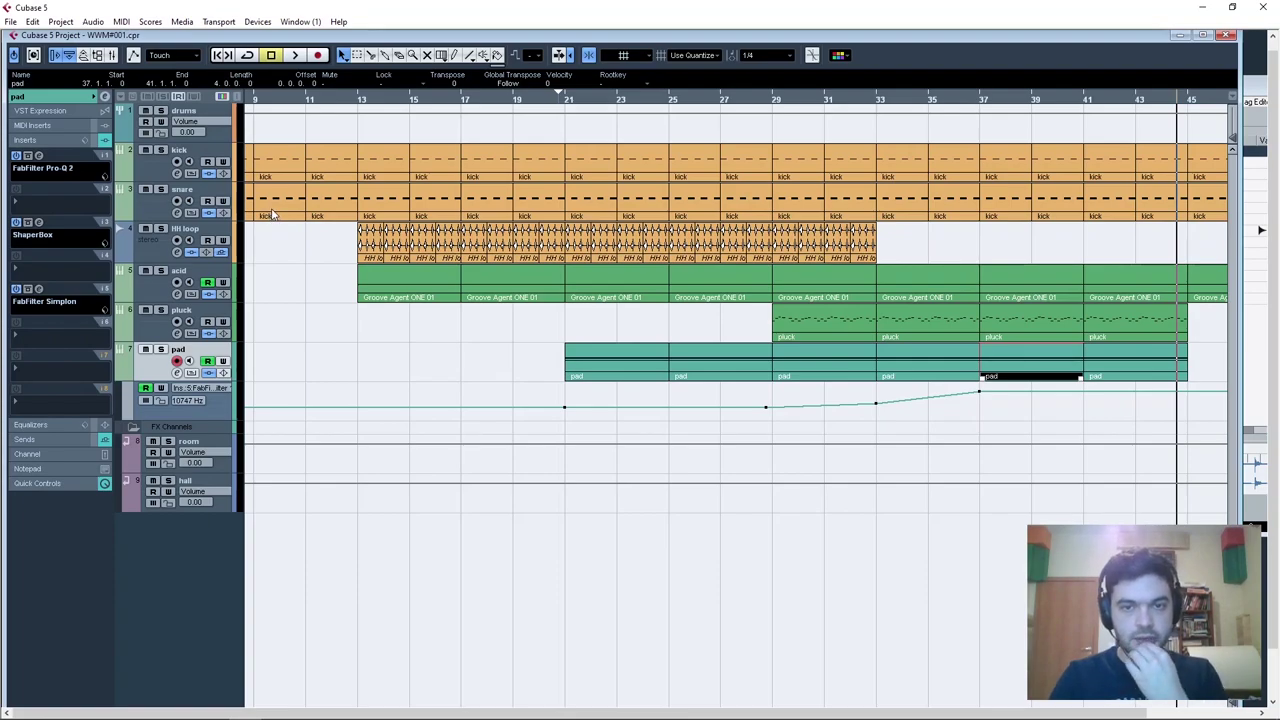
{"action": "right_click", "coordinate": [146, 248]}
{"action": "mouse_move", "coordinate": [284, 265]}
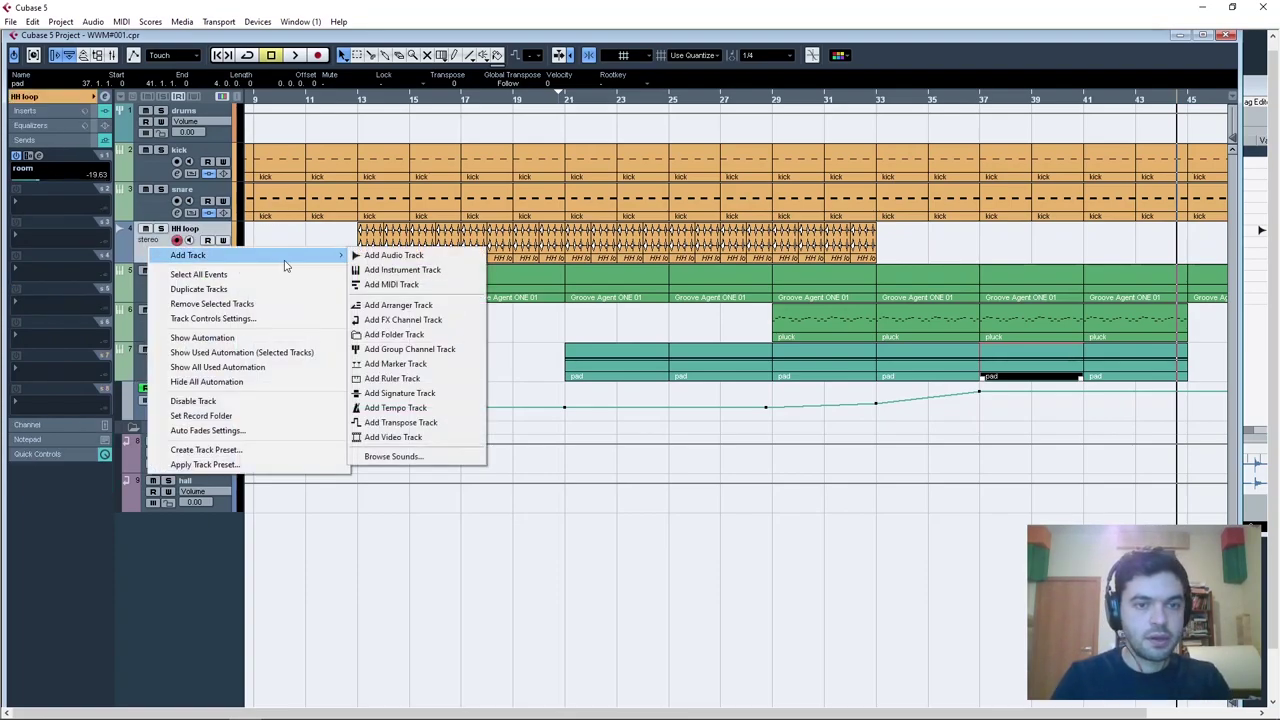
{"action": "left_click", "coordinate": [381, 270]}
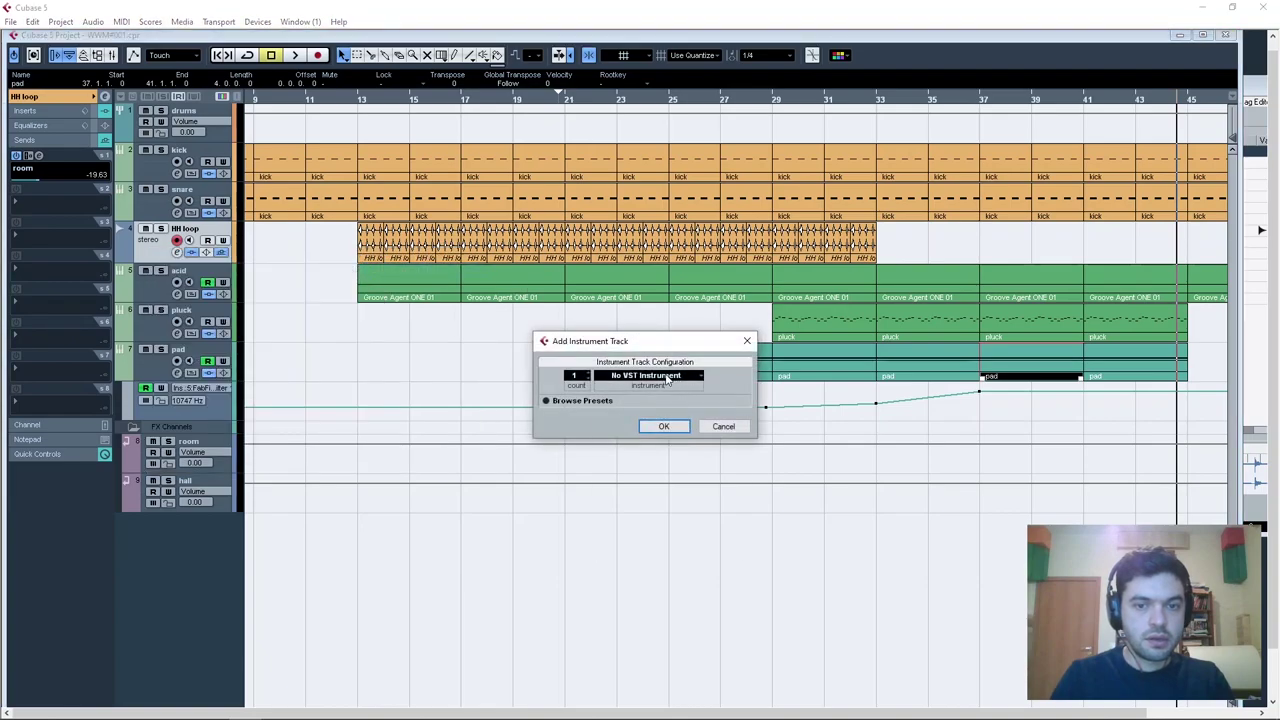
{"action": "left_click", "coordinate": [668, 380]}
{"action": "left_click", "coordinate": [640, 408]}
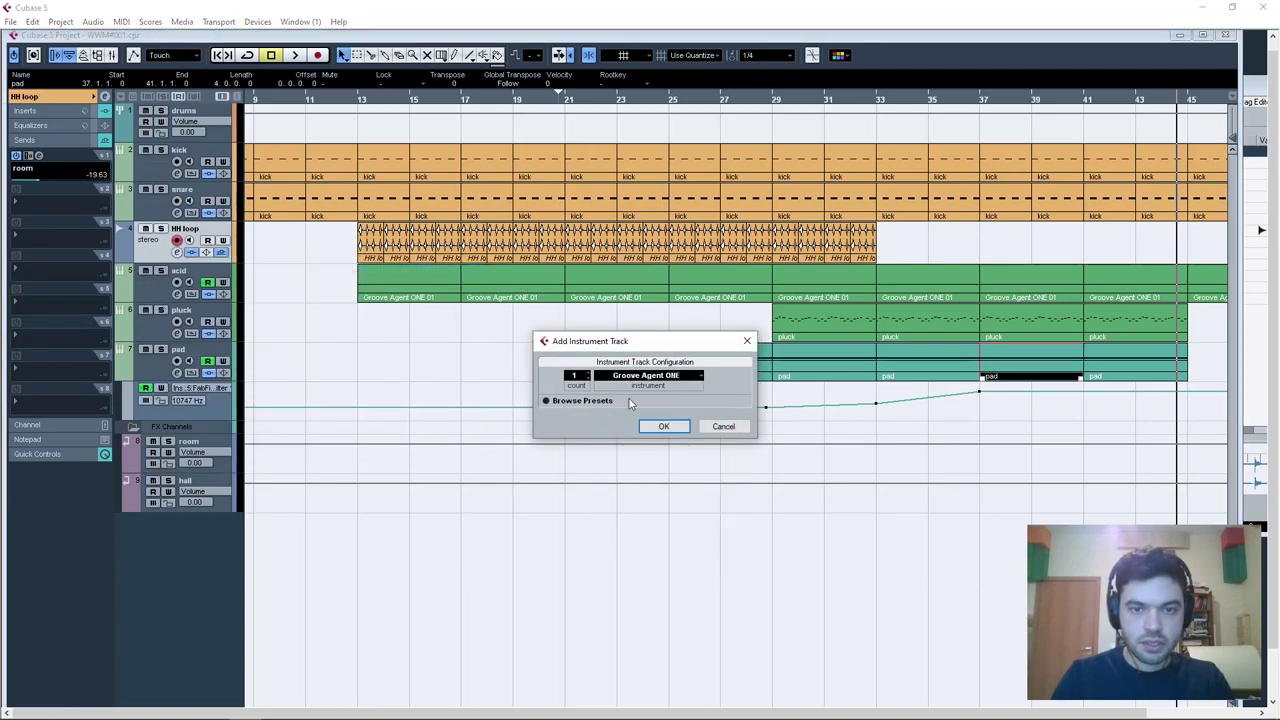
{"action": "left_click", "coordinate": [662, 427]}
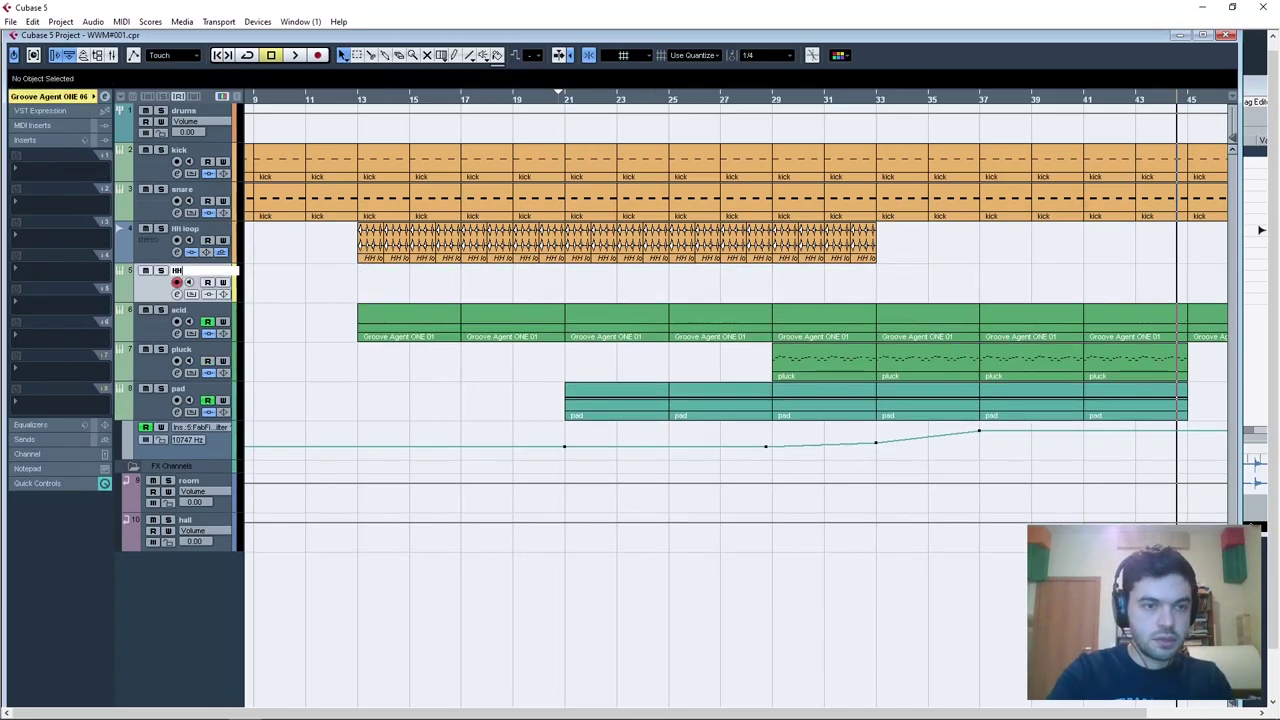
Rename the HH loop track as hats and give the new HH track the orange colour of the drum tracks.
{"action": "double_click", "coordinate": [186, 230]}
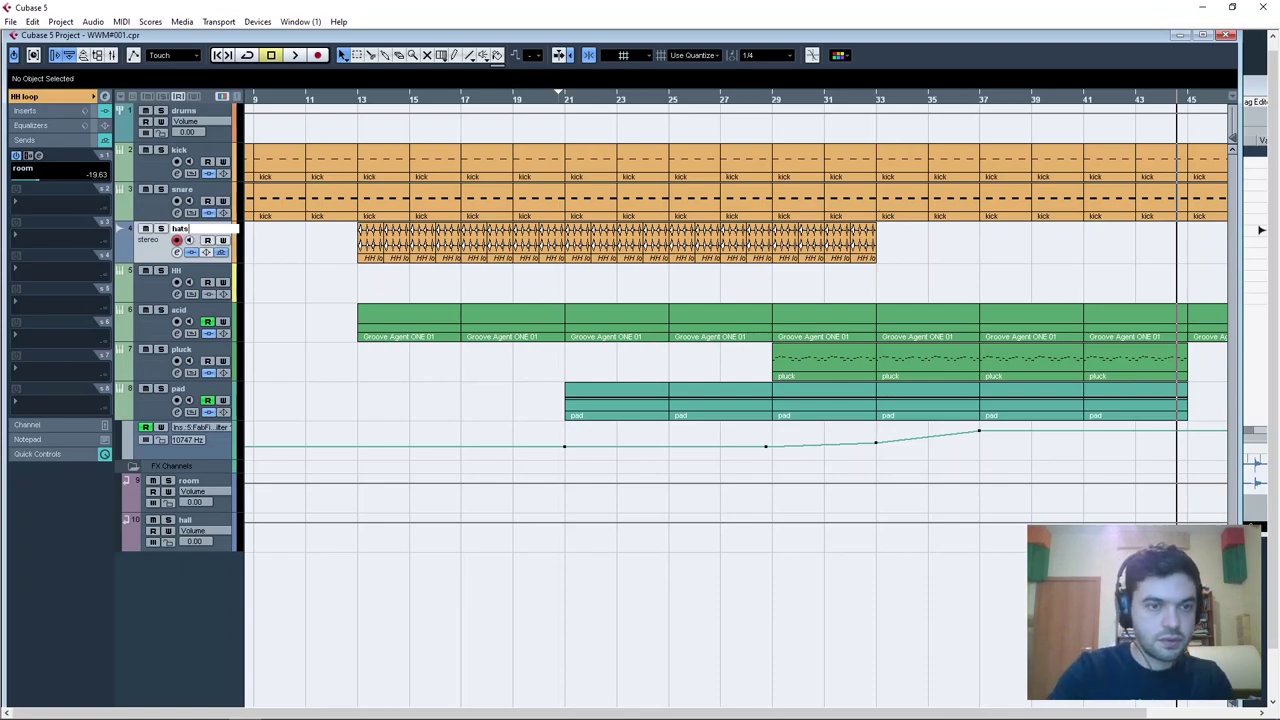
{"action": "left_click", "coordinate": [237, 274]}
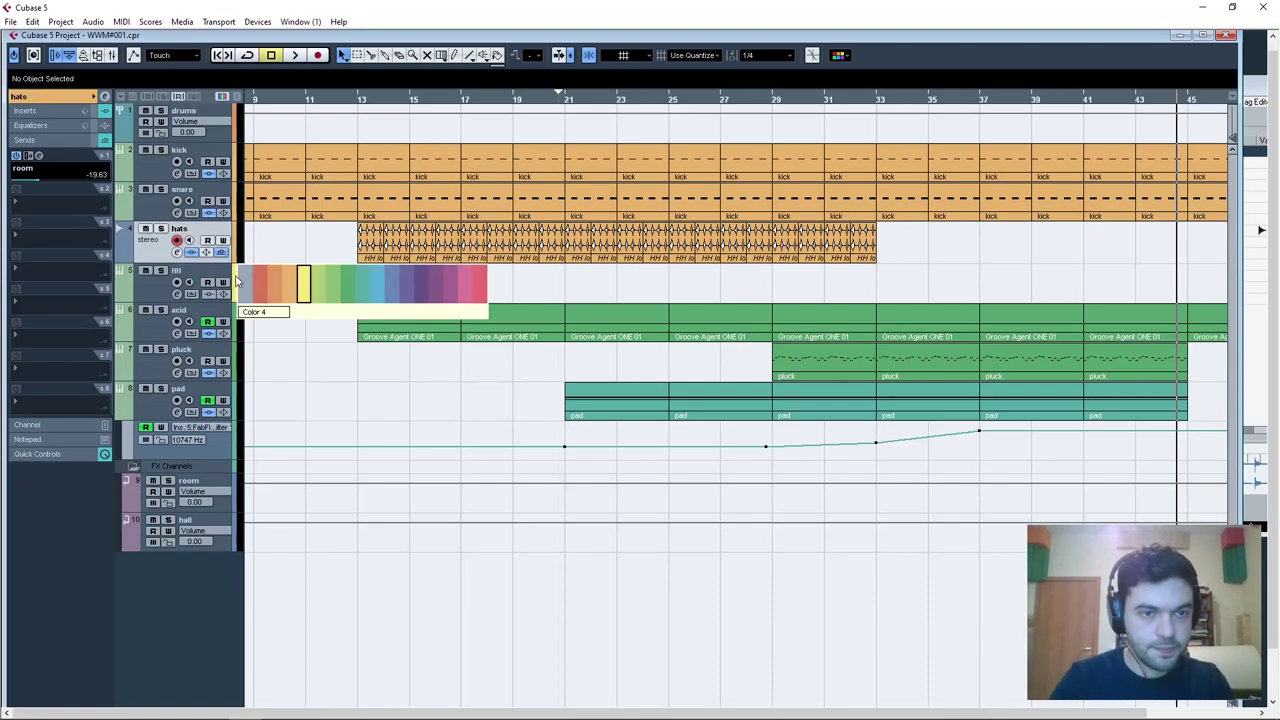
{"action": "left_click", "coordinate": [287, 293]}
{"action": "left_click", "coordinate": [145, 297]}
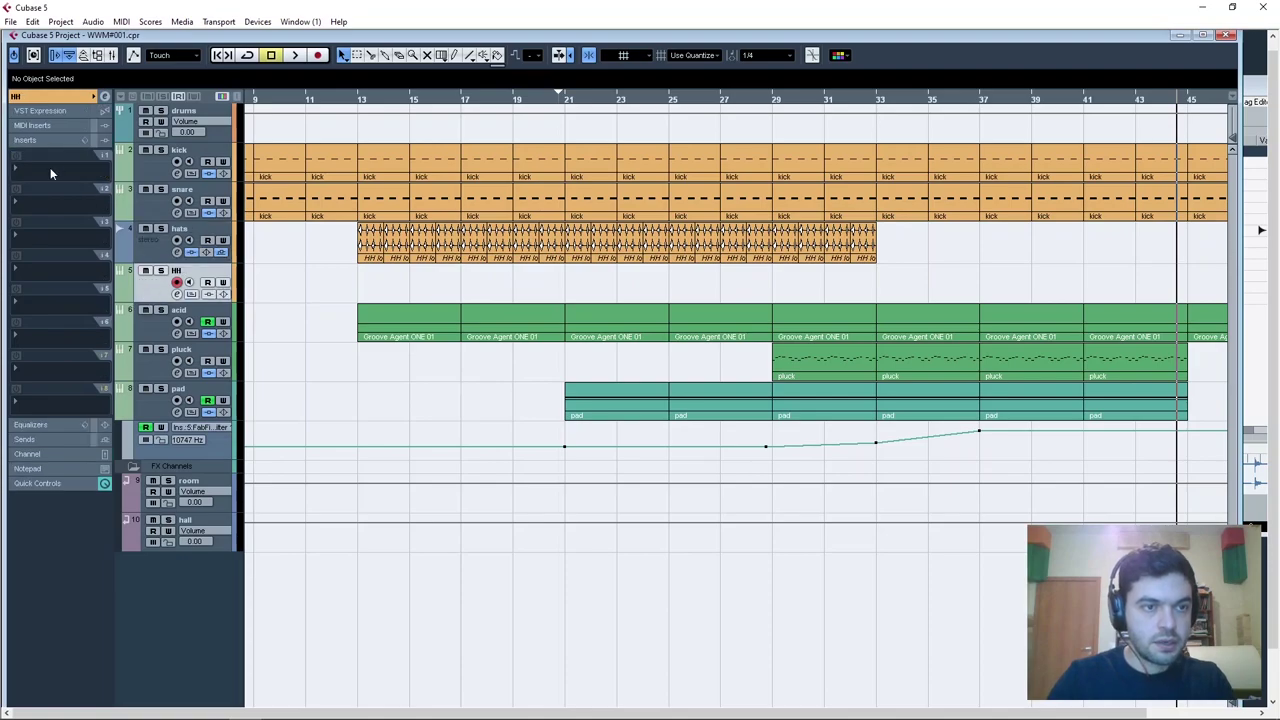
Open the HH track's Groove Agent ONE, place it beside the Sound Browser, and audition Hi Hat Loop - 029 (130bpm).
{"action": "left_click", "coordinate": [61, 100]}
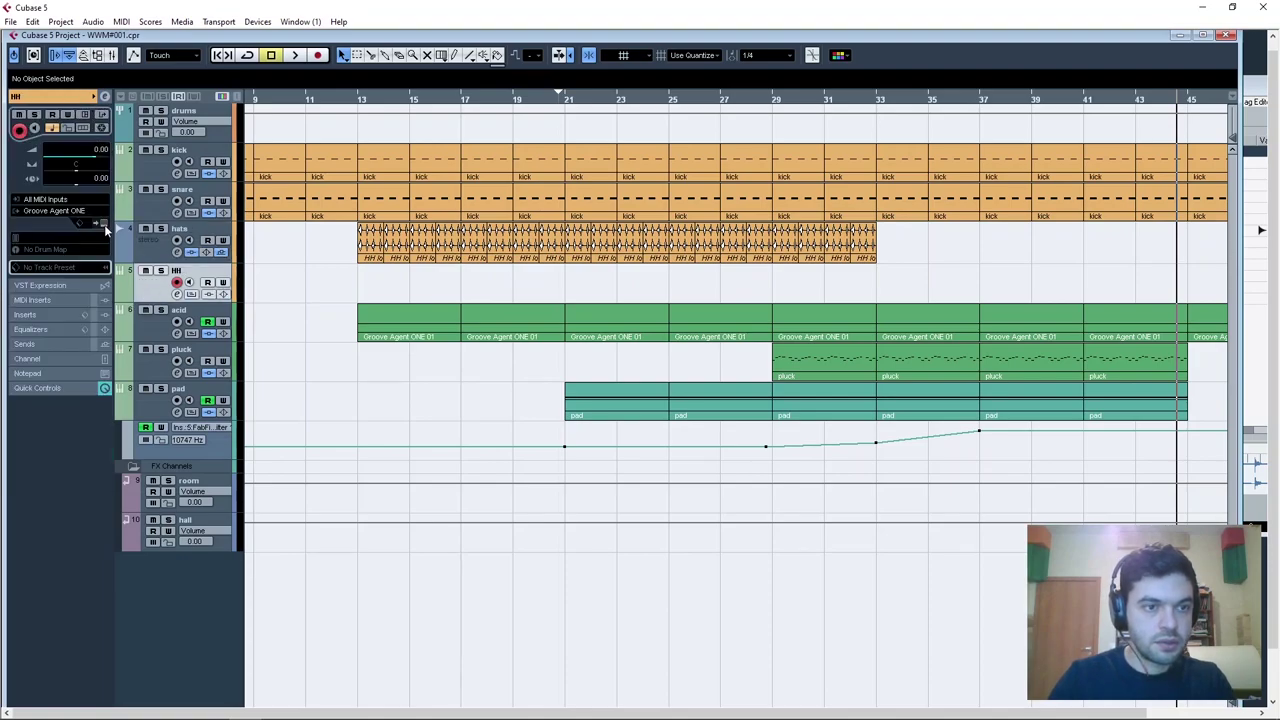
{"action": "left_click", "coordinate": [104, 224]}
{"action": "left_click_drag", "start_coordinate": [822, 374], "coordinate": [444, 206]}
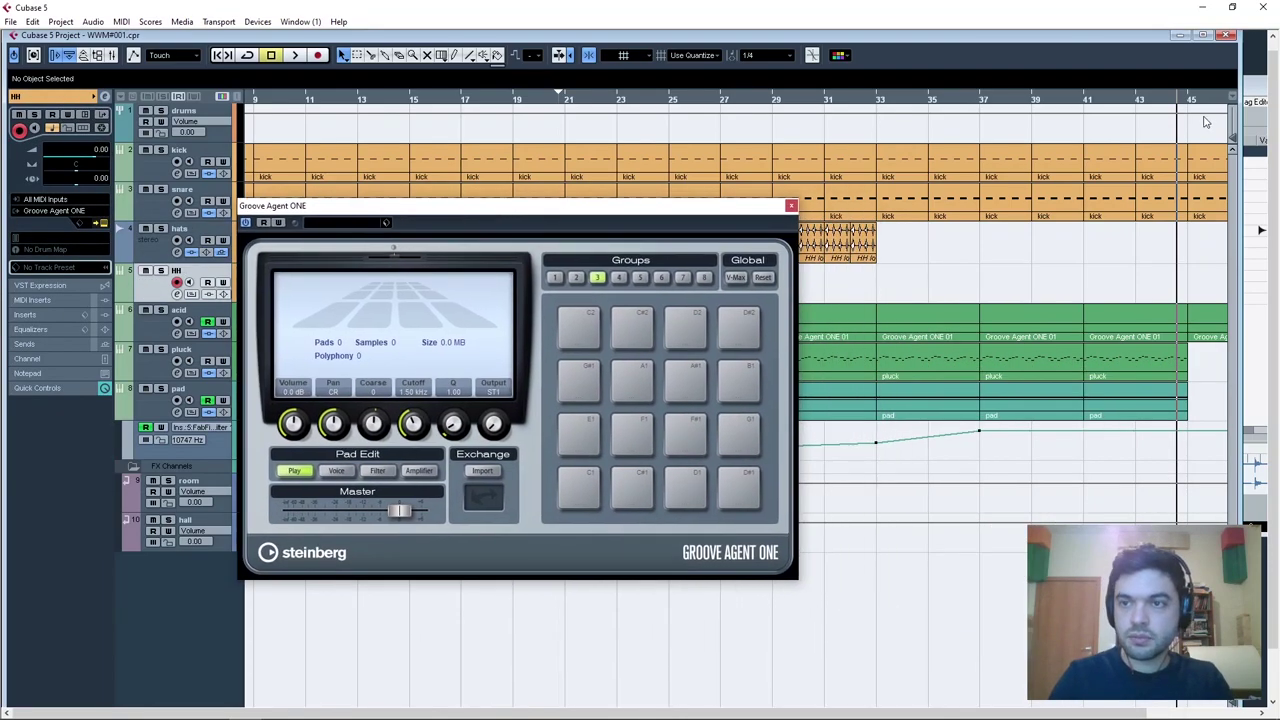
{"action": "left_click", "coordinate": [1247, 93]}
{"action": "left_click_drag", "start_coordinate": [640, 216], "coordinate": [554, 152]}
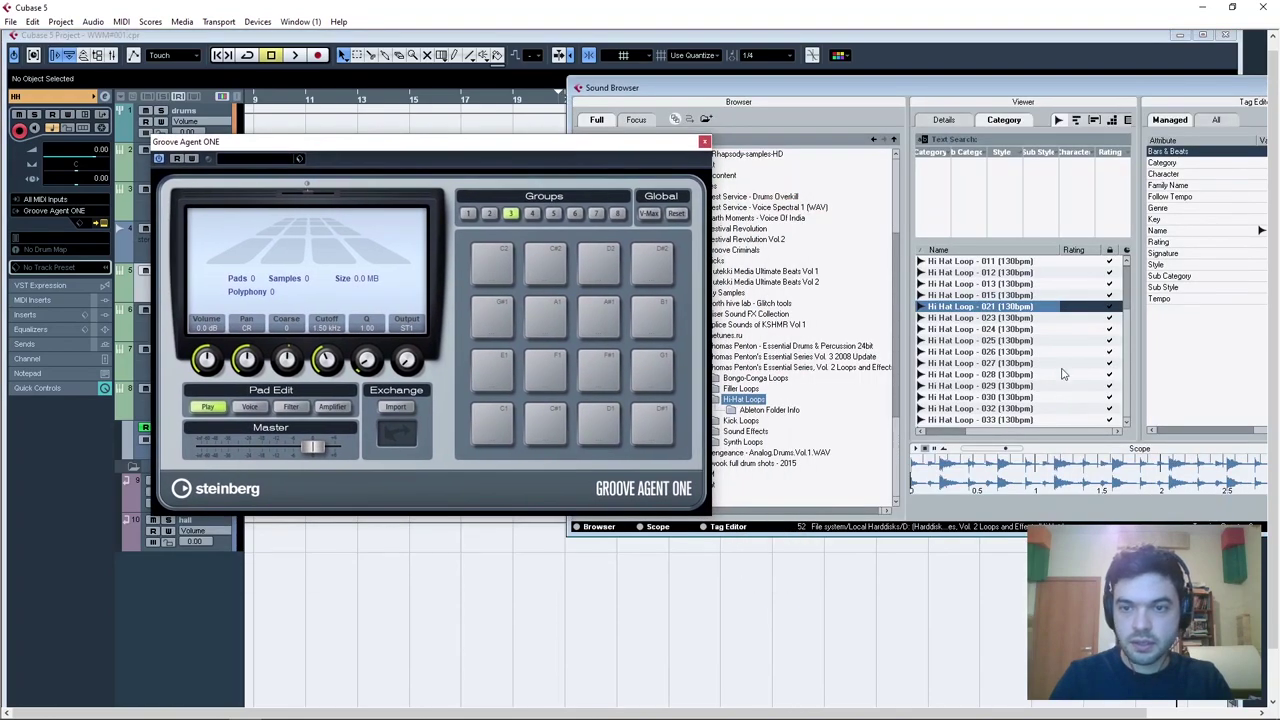
{"action": "left_click", "coordinate": [980, 385]}
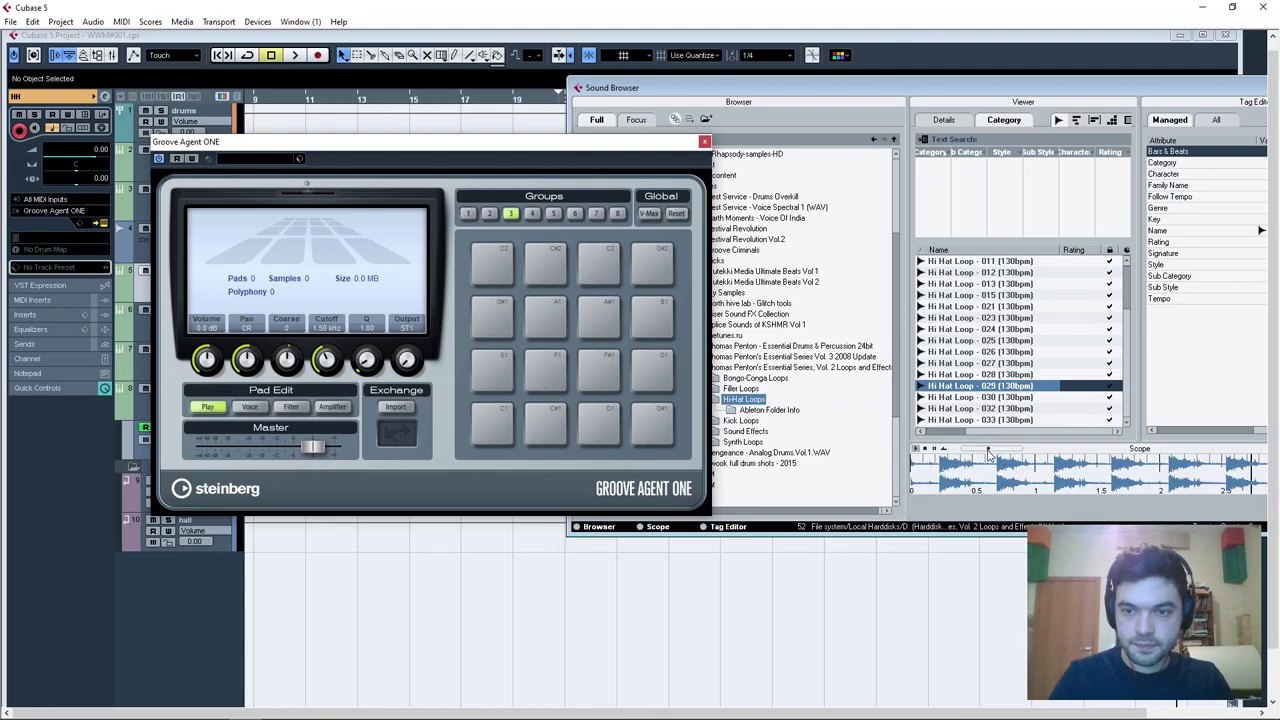
{"action": "left_click_drag", "start_coordinate": [646, 143], "coordinate": [557, 150]}
{"action": "key", "text": "space"}
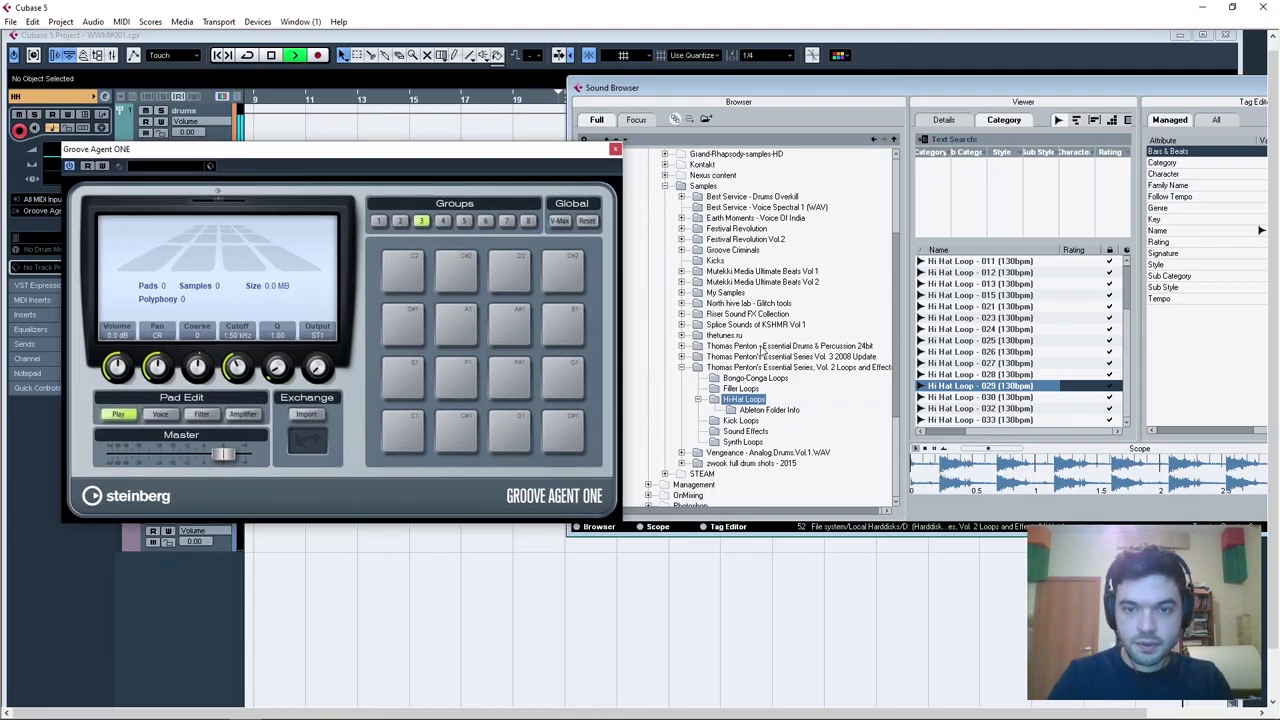
Open the HIHATS folder of Thomas Penton - Essential Drums & Percussion 24bit and audition the closed hats HIHAT180 to HIHAT183.
{"action": "left_click", "coordinate": [682, 367]}
{"action": "left_click", "coordinate": [682, 346]}
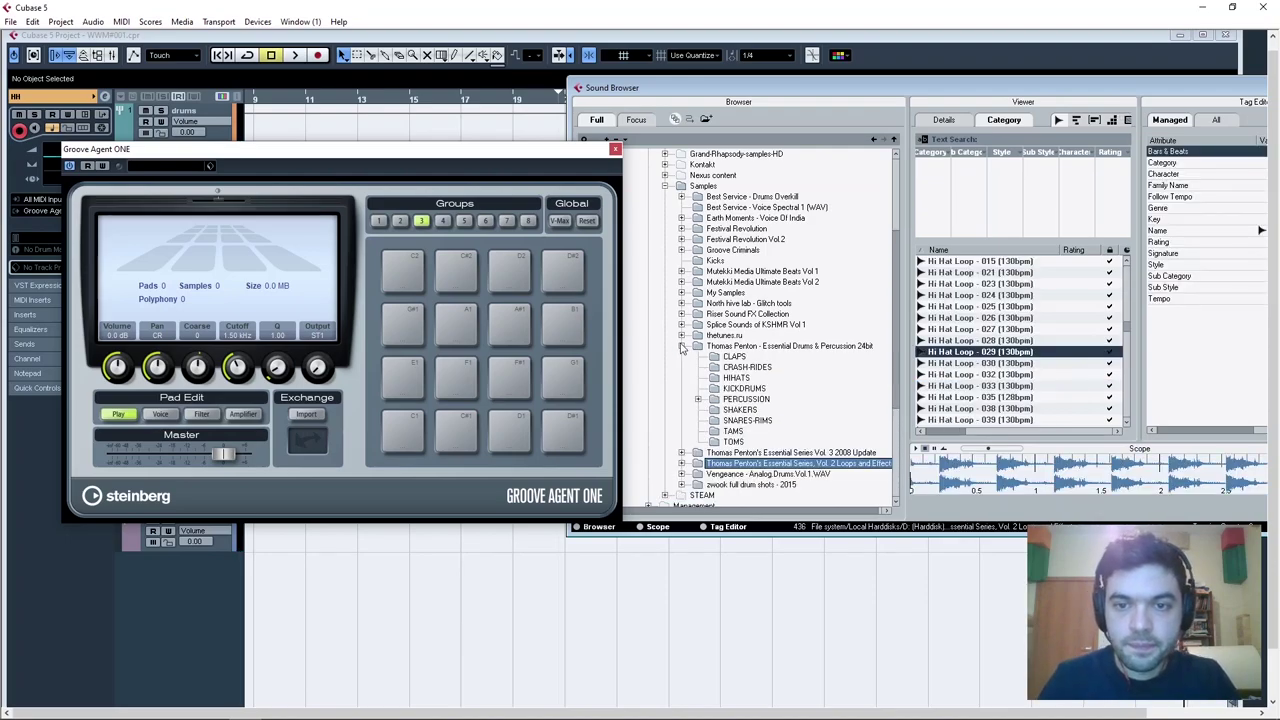
{"action": "left_click", "coordinate": [716, 380]}
{"action": "left_click", "coordinate": [976, 344]}
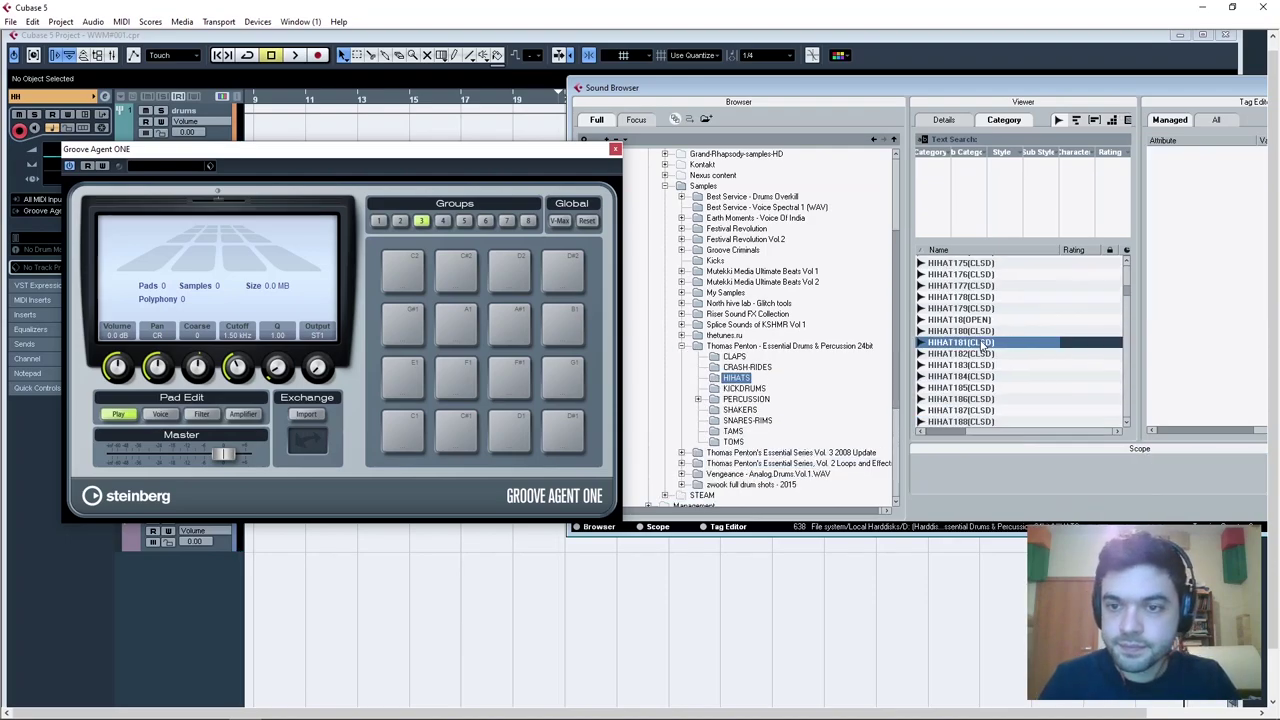
{"action": "left_click", "coordinate": [976, 332]}
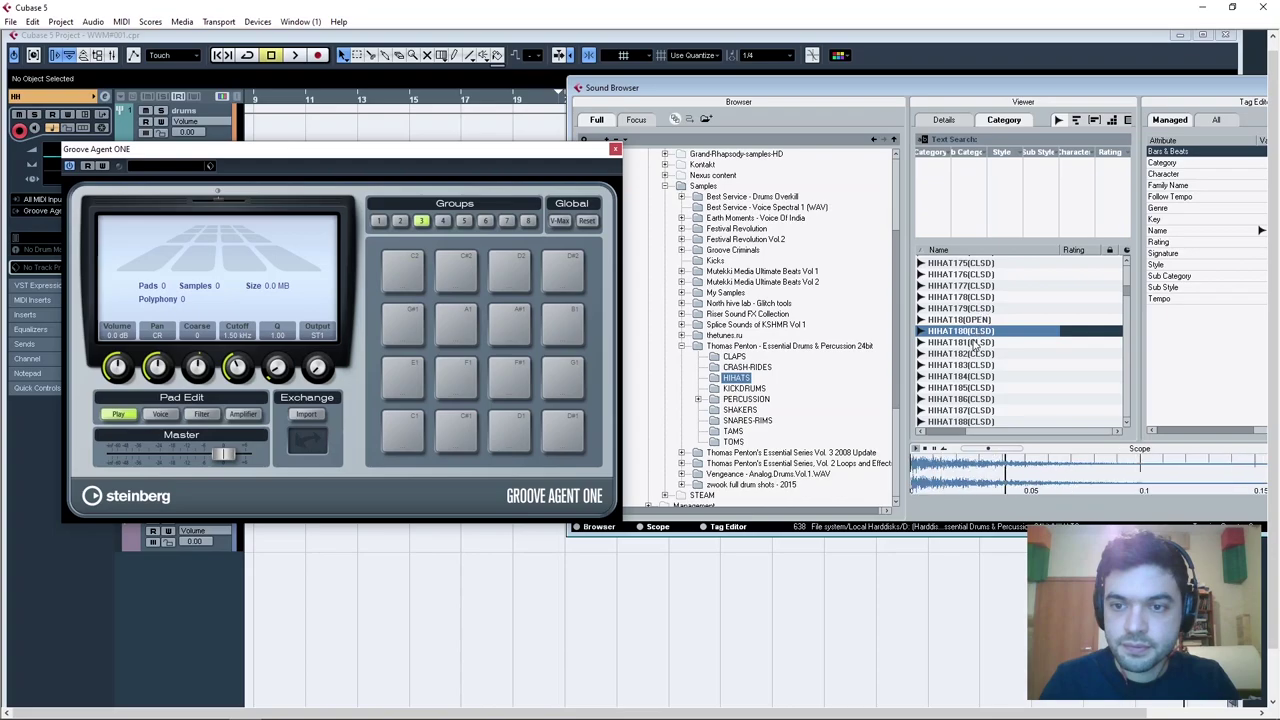
{"action": "left_click", "coordinate": [975, 343]}
{"action": "left_click", "coordinate": [978, 356]}
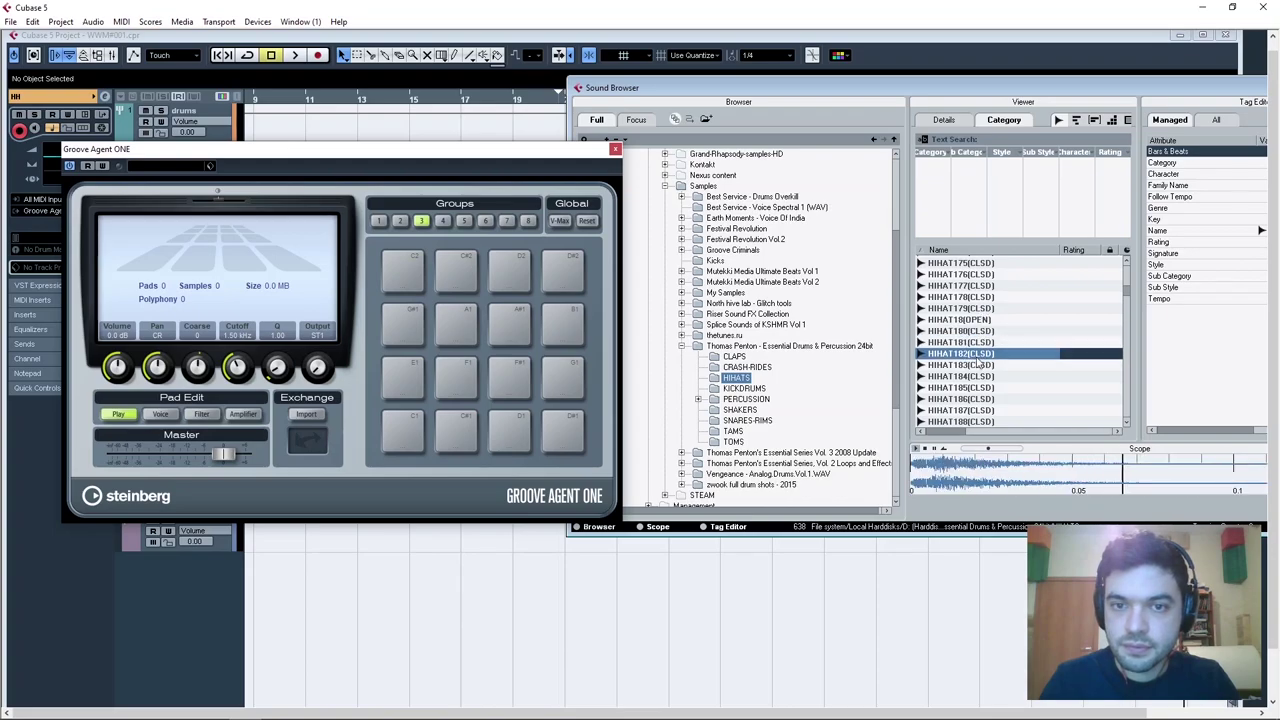
{"action": "left_click", "coordinate": [984, 367]}
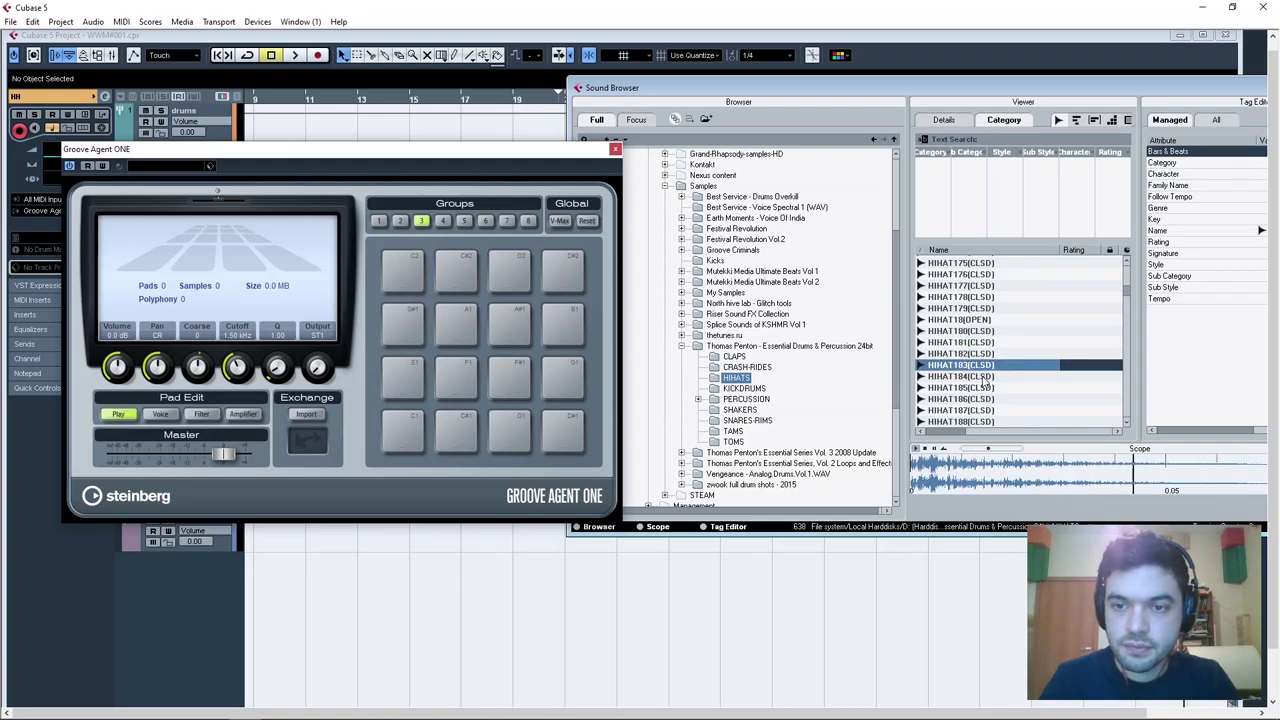
Audition more hats in the HIHATS folder, including HIHAT199(CLSD), HIHAT204(CLSD) and HIHAT22(OPEN).
{"action": "scroll", "coordinate": [984, 381], "scroll_direction": "down", "scroll_amount": 5}
{"action": "left_click_drag", "start_coordinate": [1054, 90], "coordinate": [914, 55]}
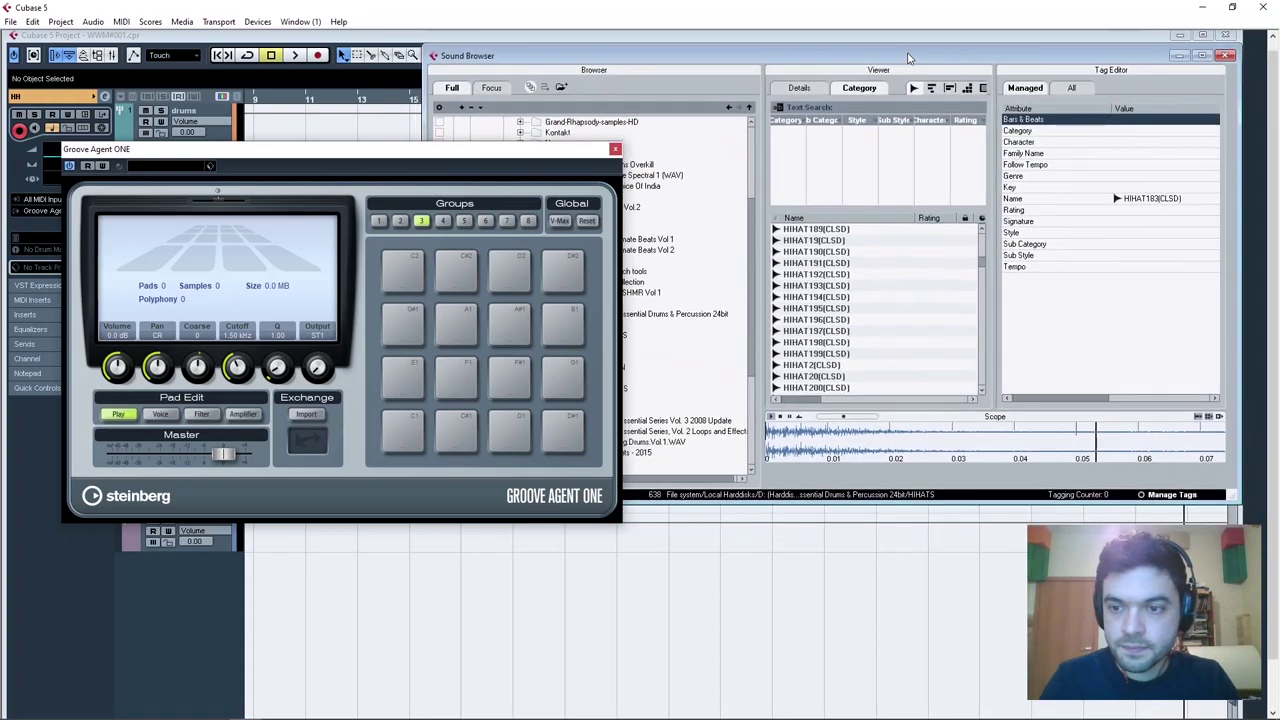
{"action": "left_click", "coordinate": [838, 352]}
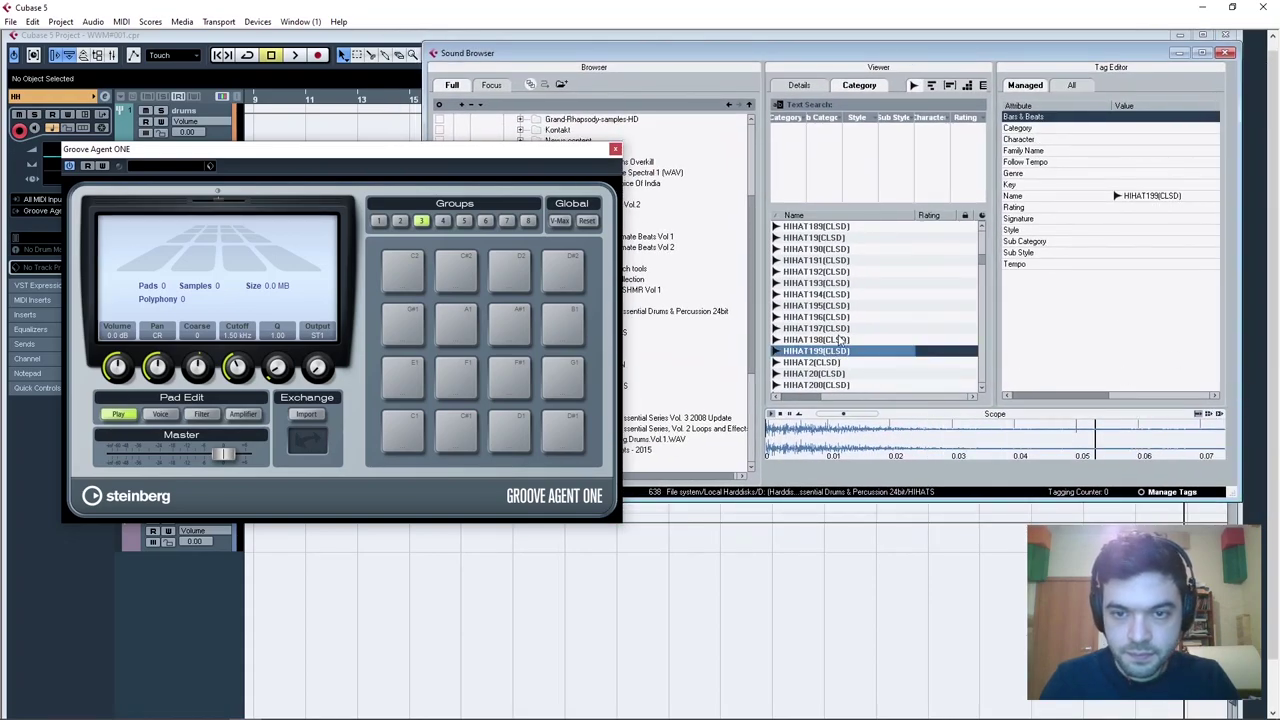
{"action": "scroll", "coordinate": [866, 302], "scroll_direction": "down", "scroll_amount": 4}
{"action": "left_click", "coordinate": [848, 296]}
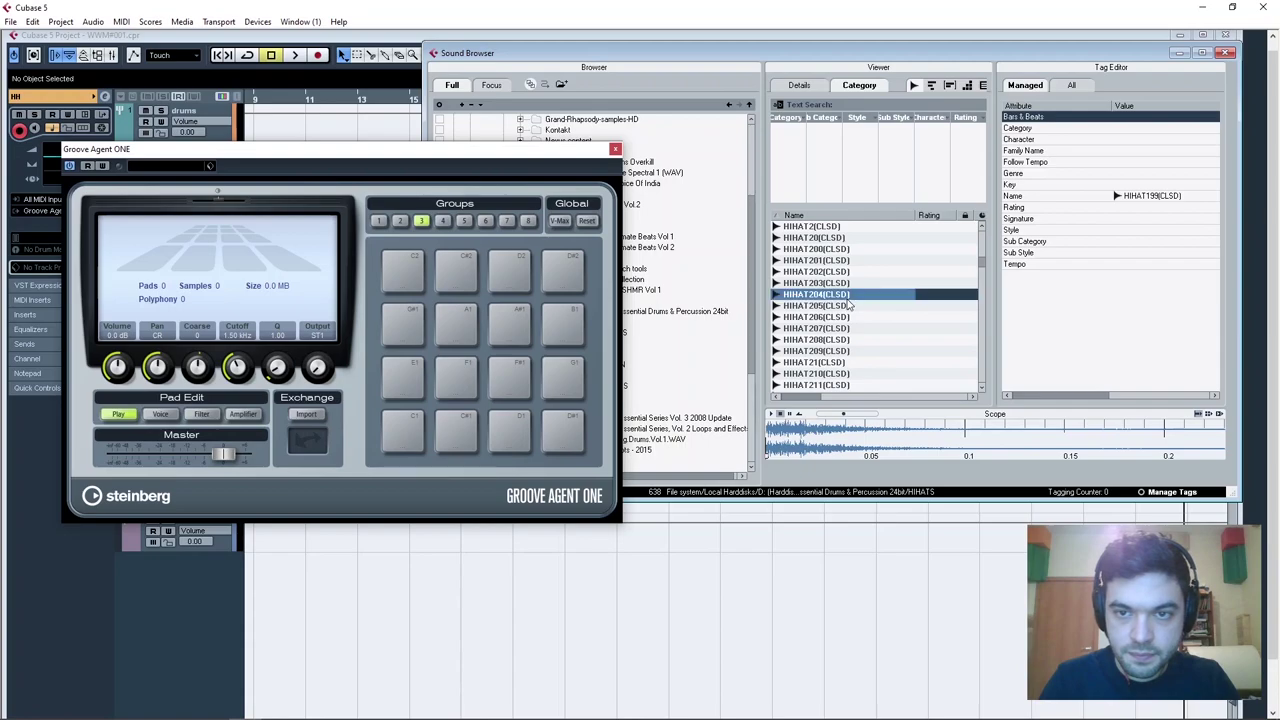
{"action": "scroll", "coordinate": [851, 315], "scroll_direction": "down", "scroll_amount": 4}
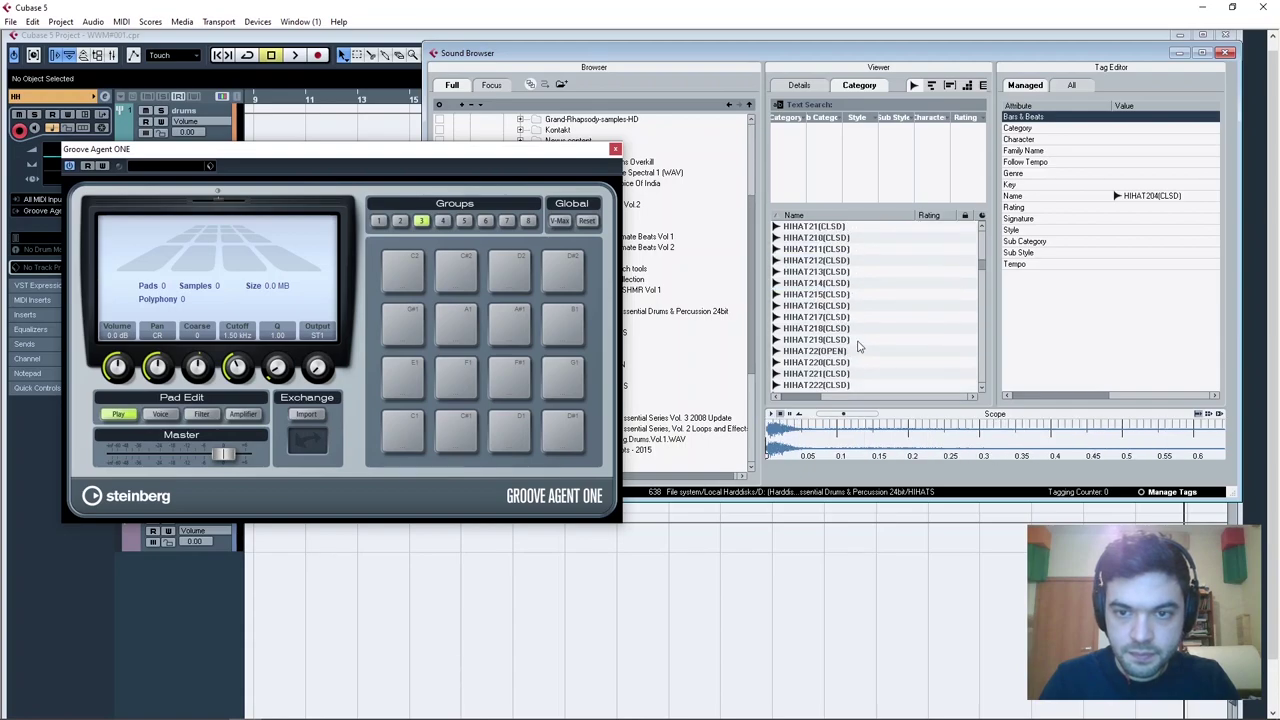
{"action": "left_click", "coordinate": [853, 351]}
{"action": "scroll", "coordinate": [858, 295], "scroll_direction": "down", "scroll_amount": 15}
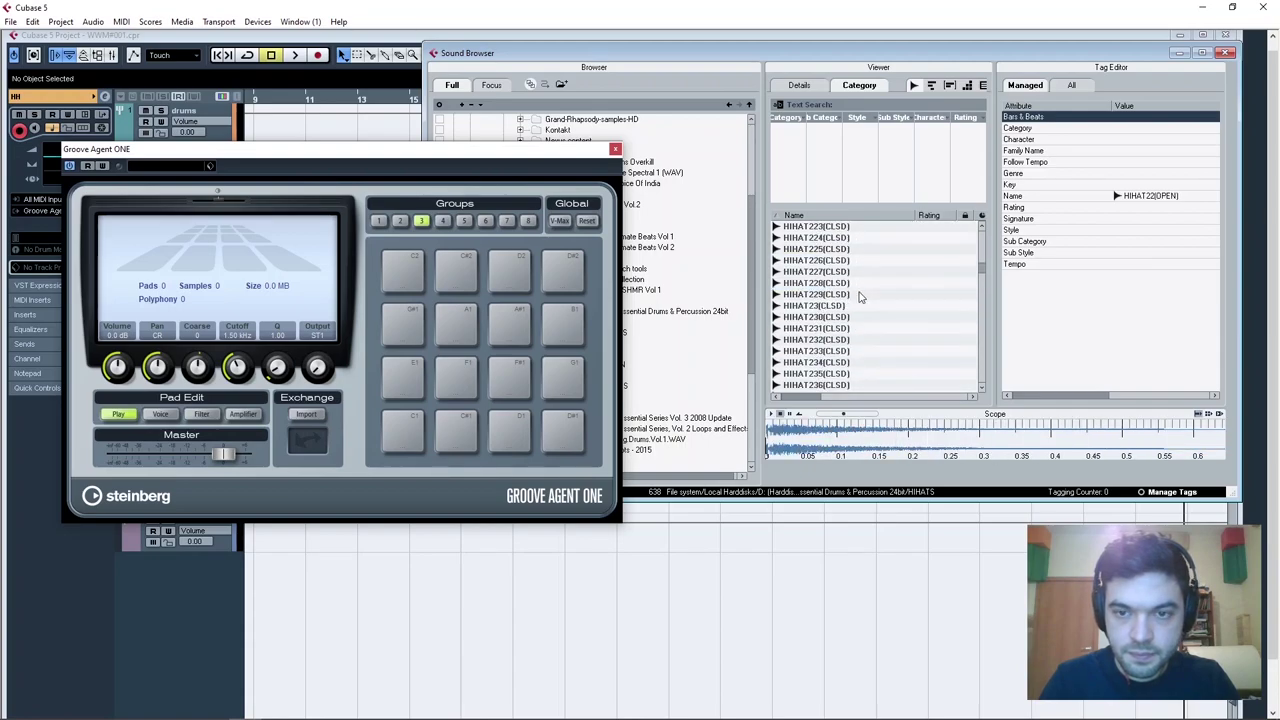
Audition HIHAT26(OPEN) and load it onto the C2 pad of Groove Agent ONE.
{"action": "left_click", "coordinate": [850, 340]}
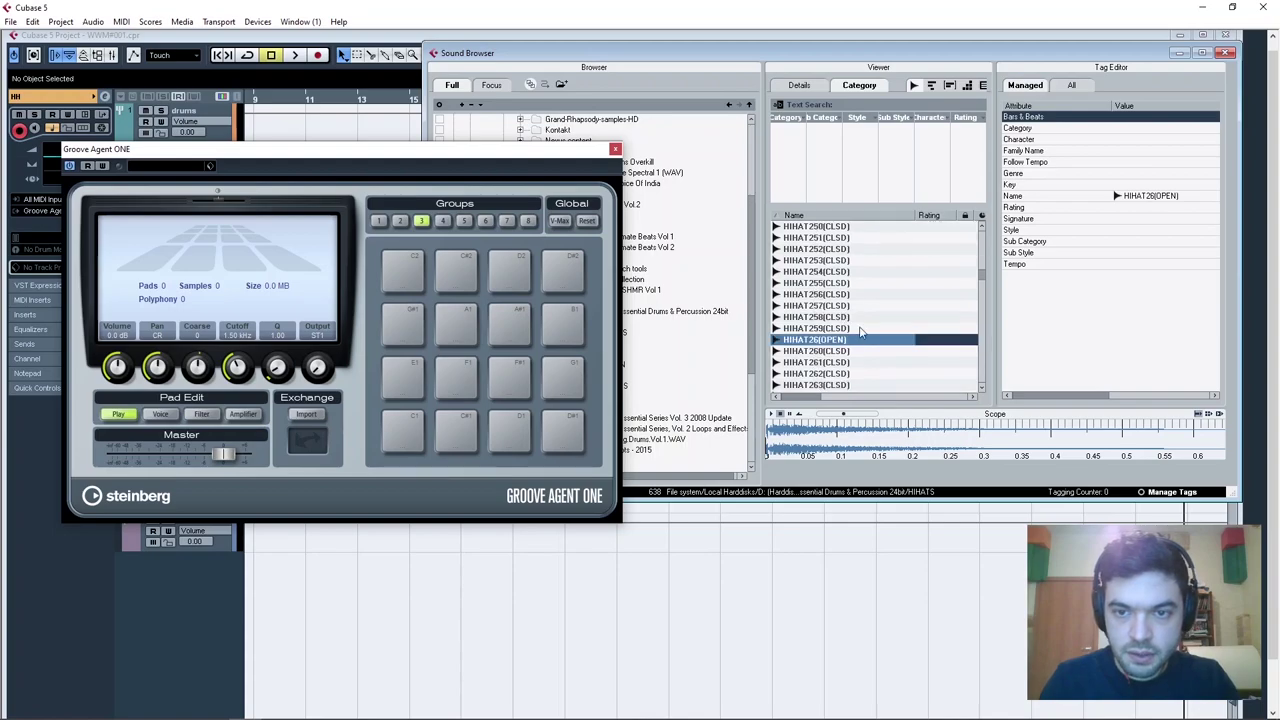
{"action": "left_click_drag", "start_coordinate": [562, 152], "coordinate": [505, 141]}
{"action": "left_click_drag", "start_coordinate": [844, 341], "coordinate": [350, 286]}
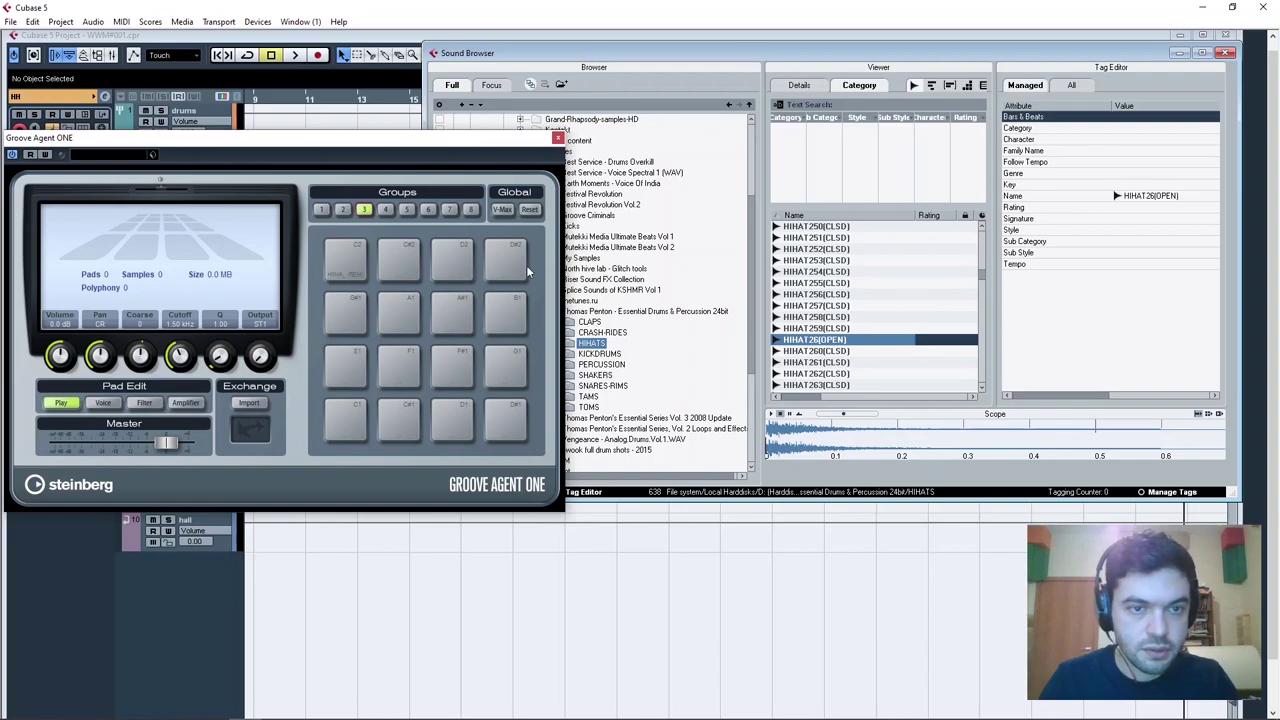
Audition the open hats HIHAT36, HIHAT357 and HIHAT360 to HIHAT362 further down the HIHATS folder.
{"action": "scroll", "coordinate": [850, 320], "scroll_direction": "down", "scroll_amount": 15}
{"action": "scroll", "coordinate": [850, 326], "scroll_direction": "down", "scroll_amount": 20}
{"action": "left_click", "coordinate": [835, 331]}
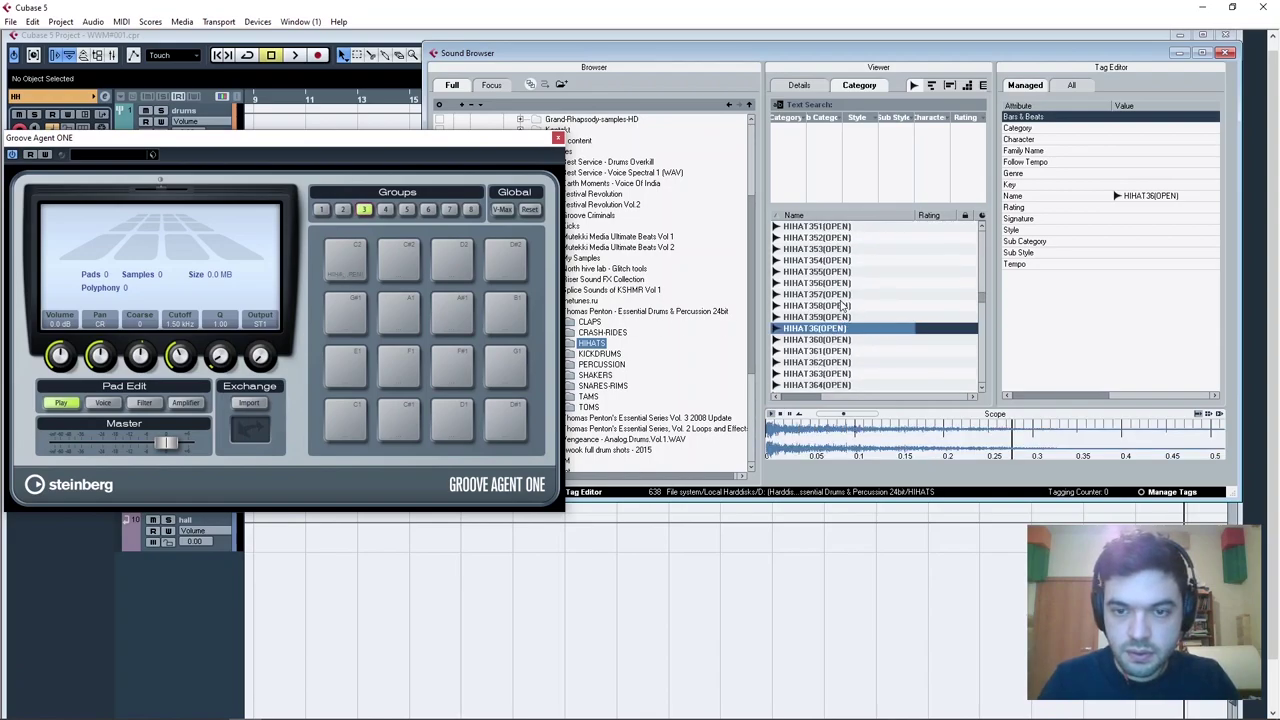
{"action": "left_click", "coordinate": [845, 294]}
{"action": "left_click", "coordinate": [832, 340]}
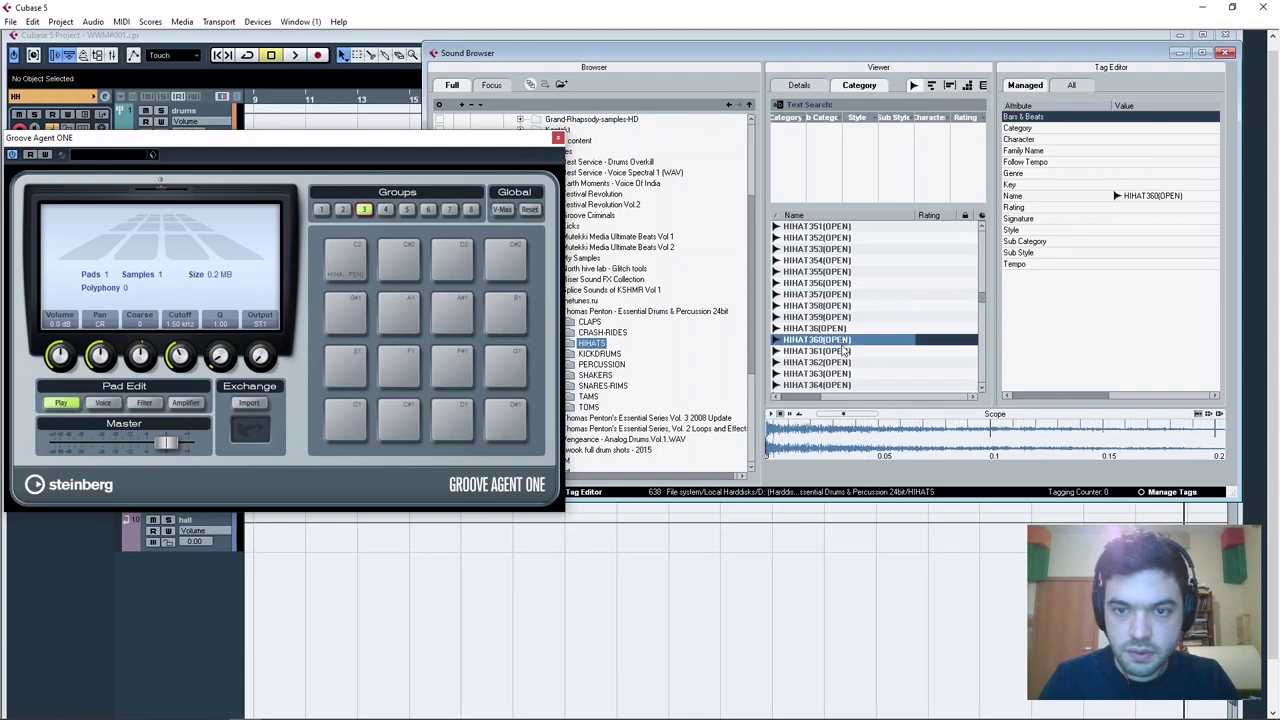
{"action": "left_click", "coordinate": [840, 353]}
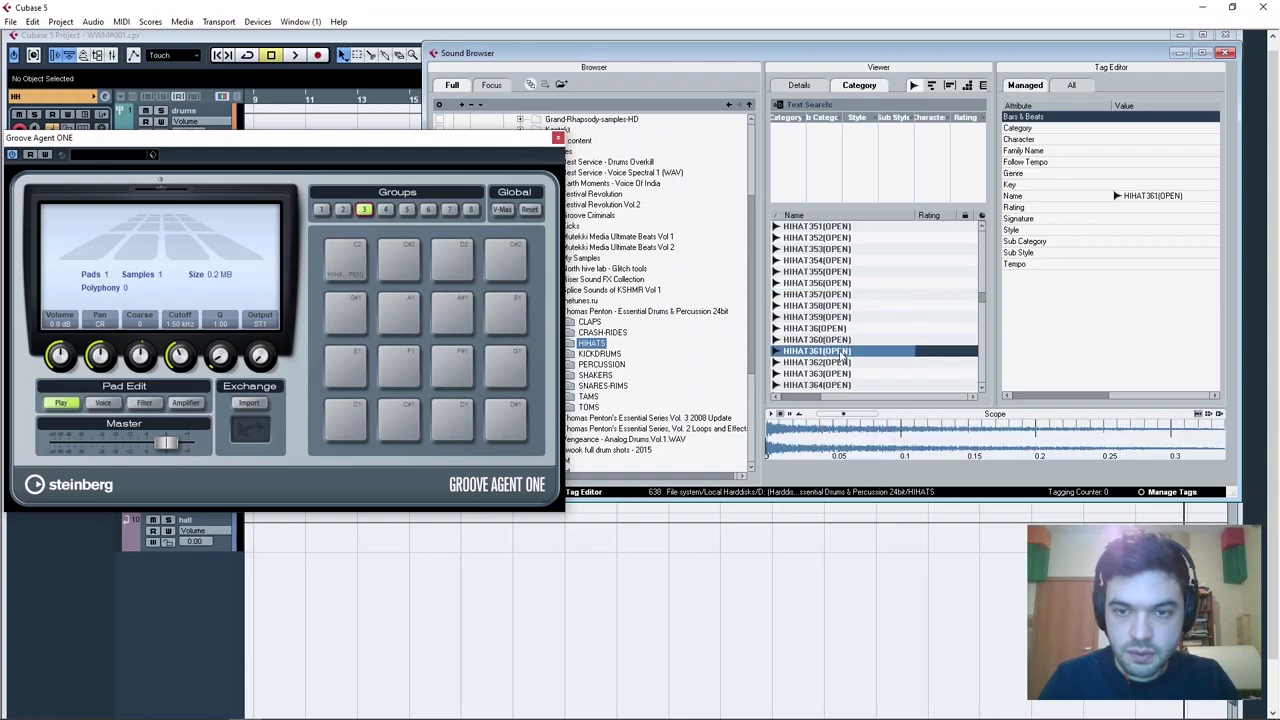
{"action": "left_click", "coordinate": [840, 363]}
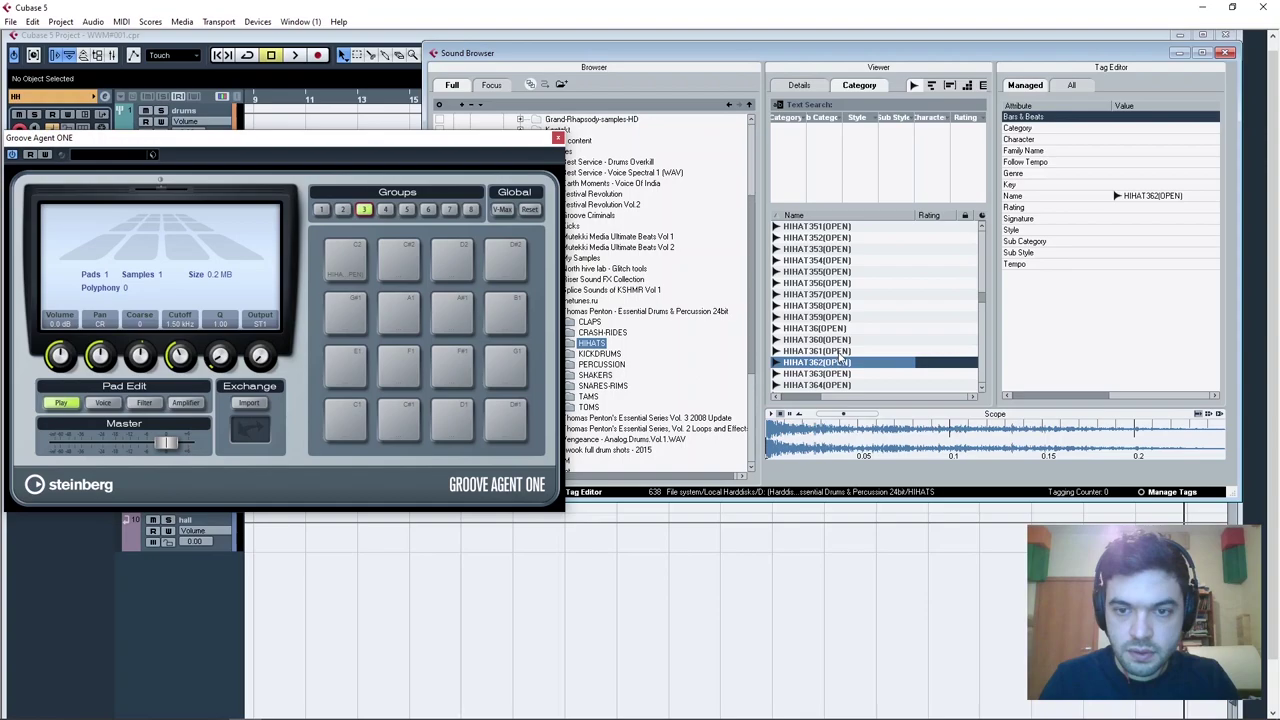
{"action": "left_click", "coordinate": [838, 351]}
Load HIHAT36(OPEN) onto the D2 pad of Groove Agent ONE.
{"action": "left_click", "coordinate": [840, 330]}
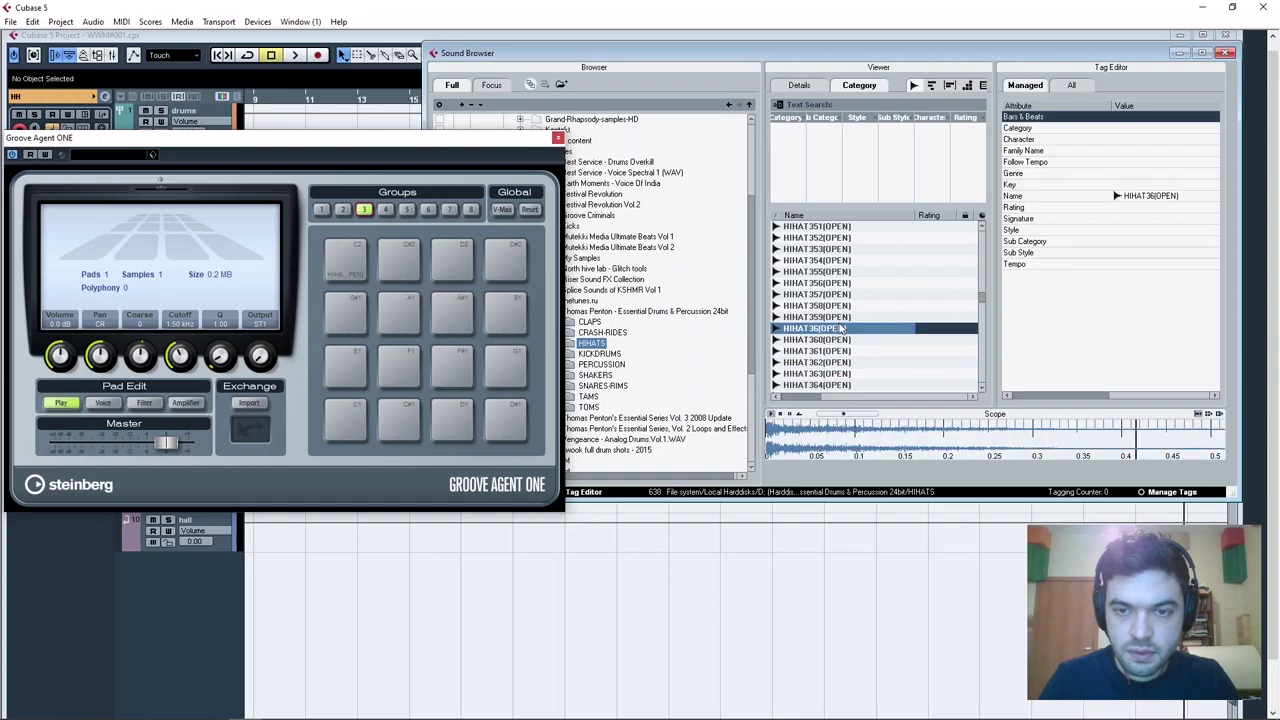
{"action": "left_click_drag", "start_coordinate": [493, 313], "coordinate": [457, 264]}
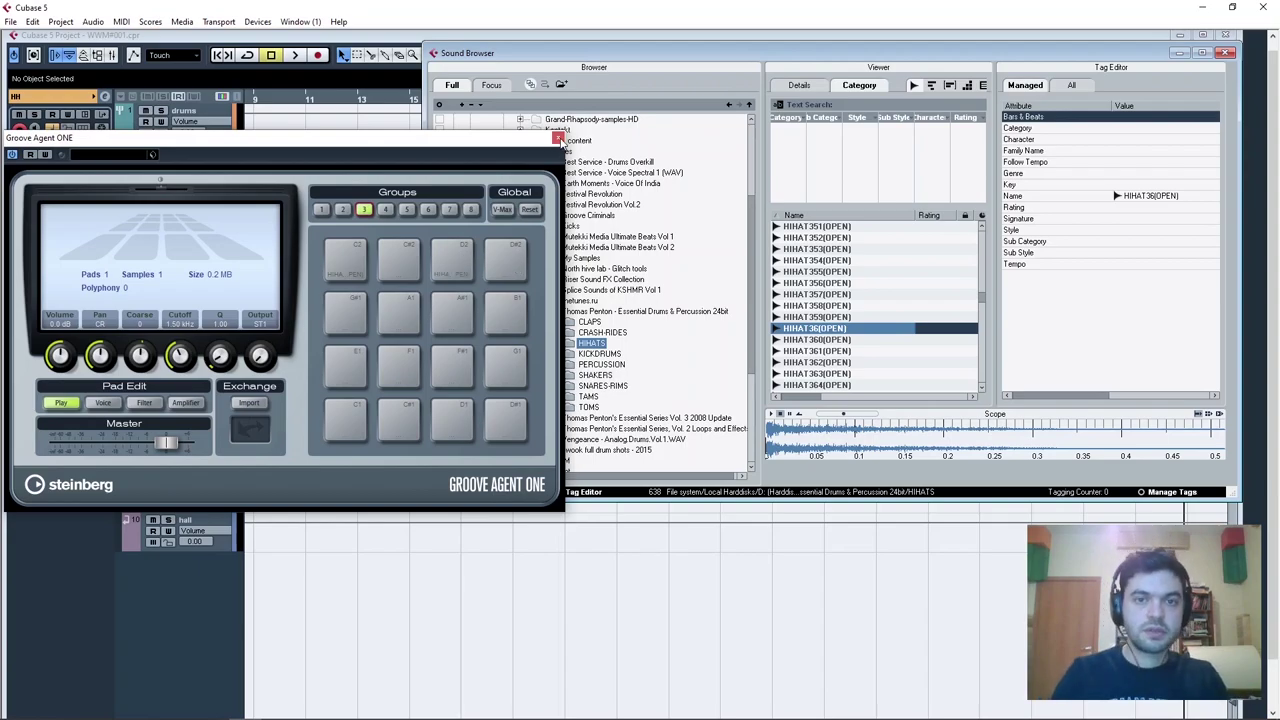
Close the Sound Browser and place the Groove Agent ONE window below the arranged tracks.
{"action": "left_click", "coordinate": [1227, 53]}
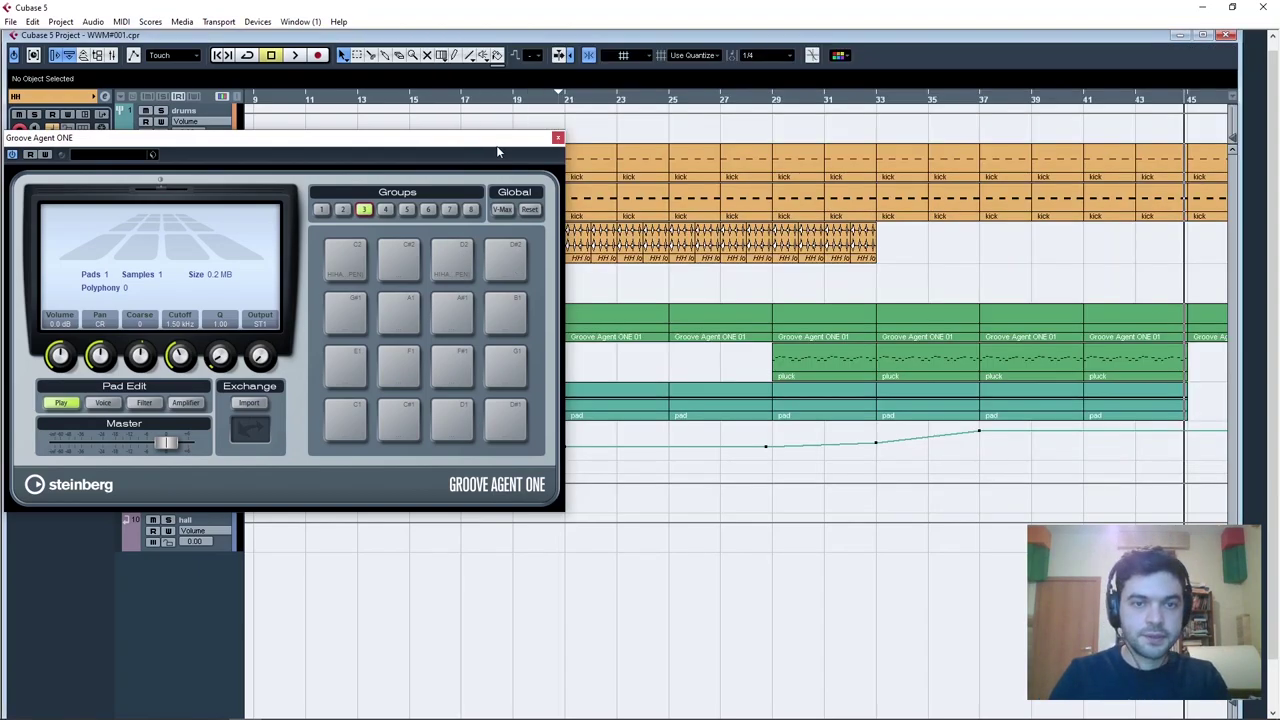
{"action": "left_click_drag", "start_coordinate": [495, 150], "coordinate": [992, 197]}
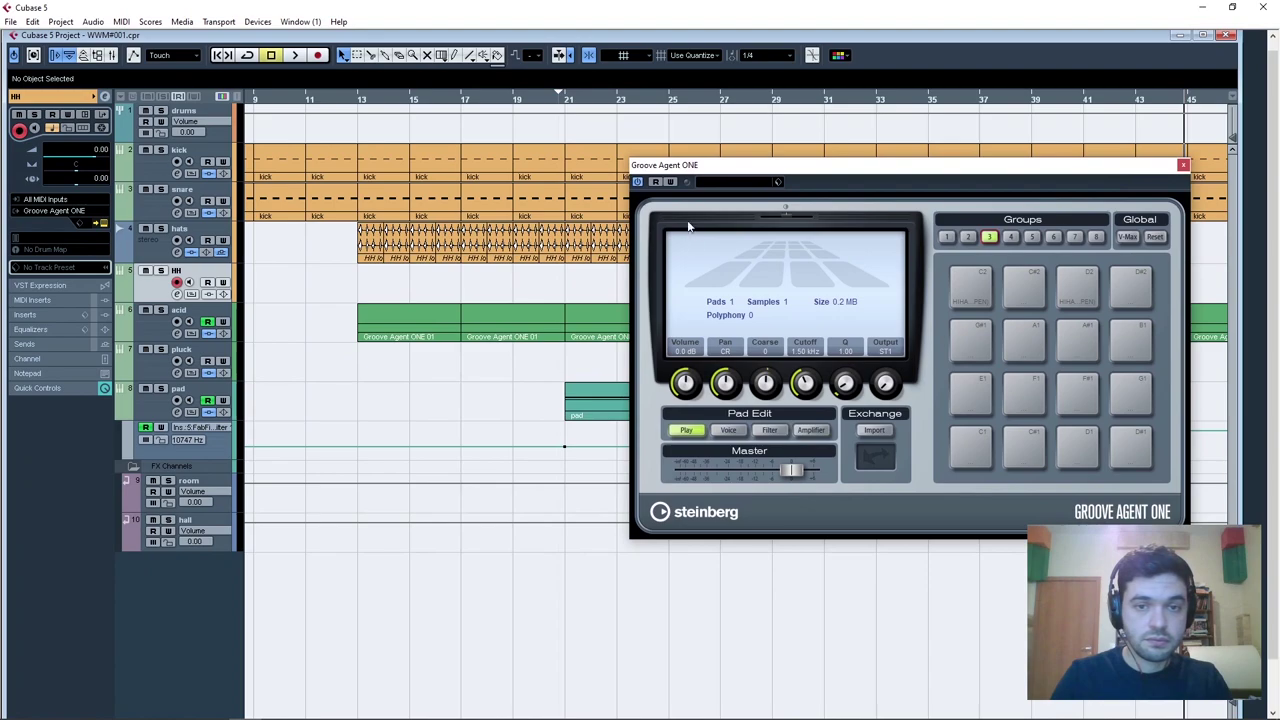
{"action": "left_click_drag", "start_coordinate": [697, 167], "coordinate": [562, 490]}
Play the arrangement from about bar 29 to hear the section that needs hi-hats.
{"action": "left_click", "coordinate": [770, 110]}
{"action": "key", "text": "space"}
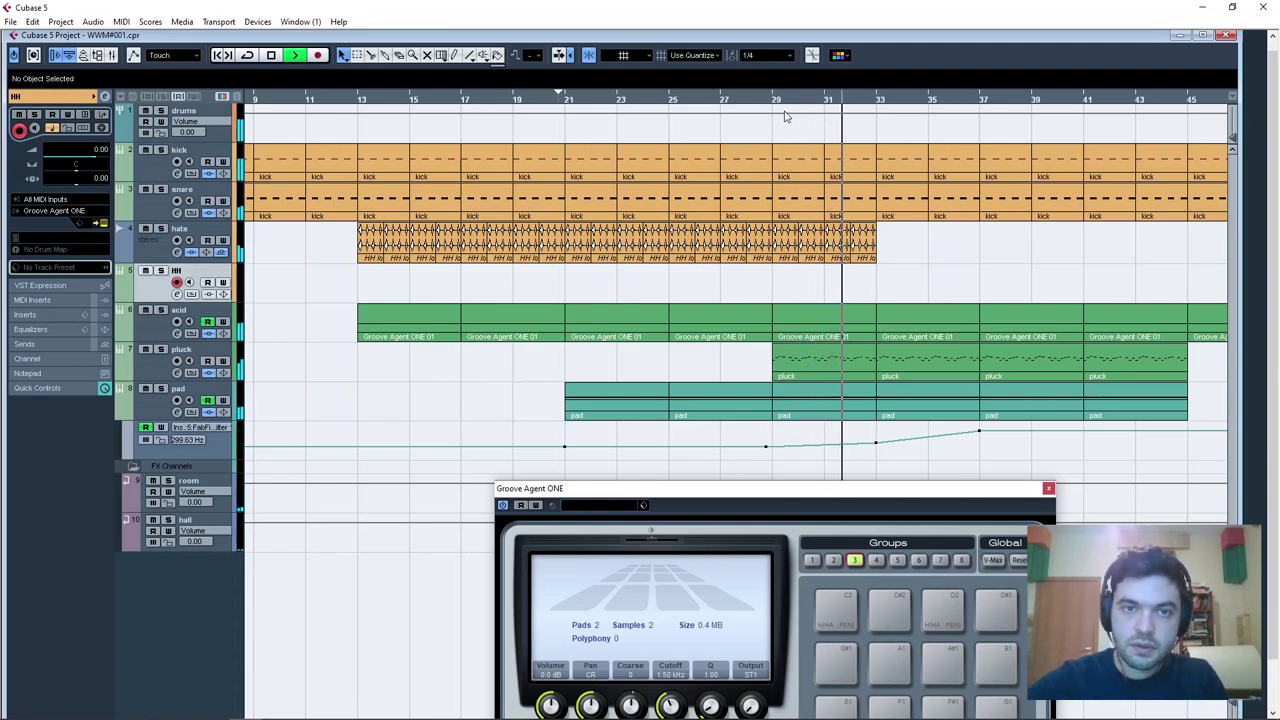
{"action": "key", "text": "space"}
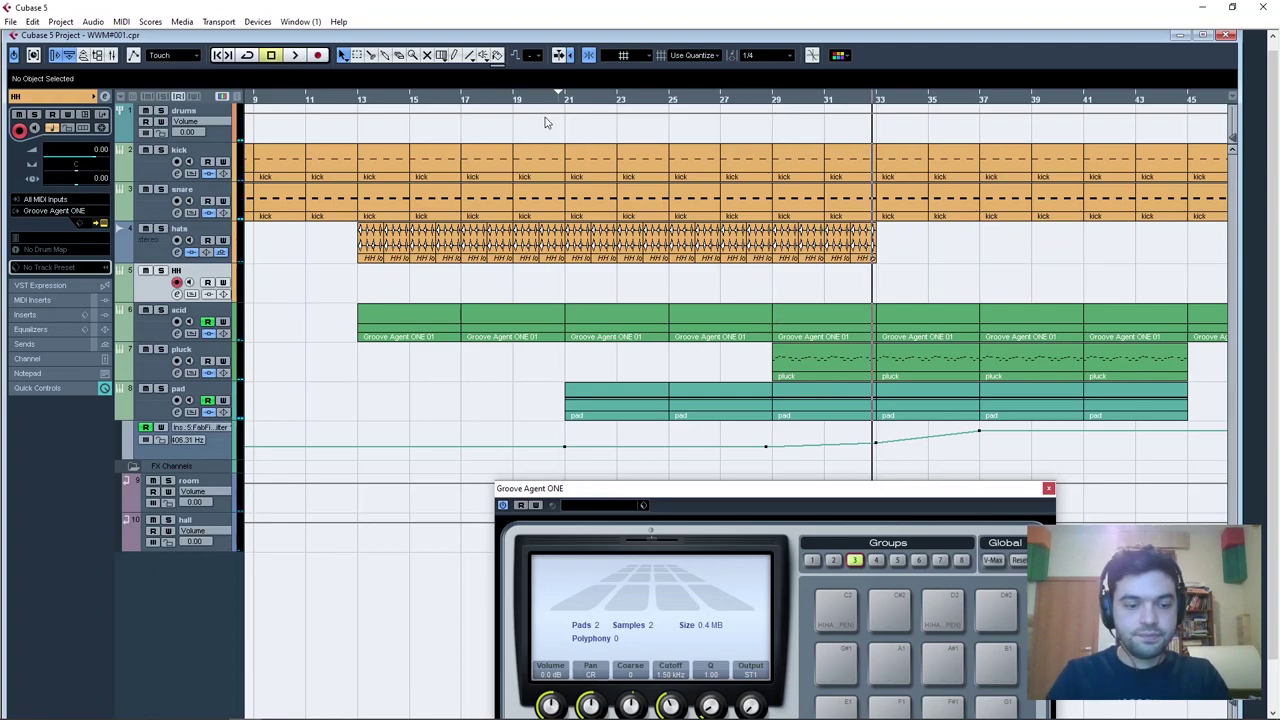
Draw an empty MIDI part on the HH track from bar 29 to bar 31.
{"action": "left_click", "coordinate": [451, 57]}
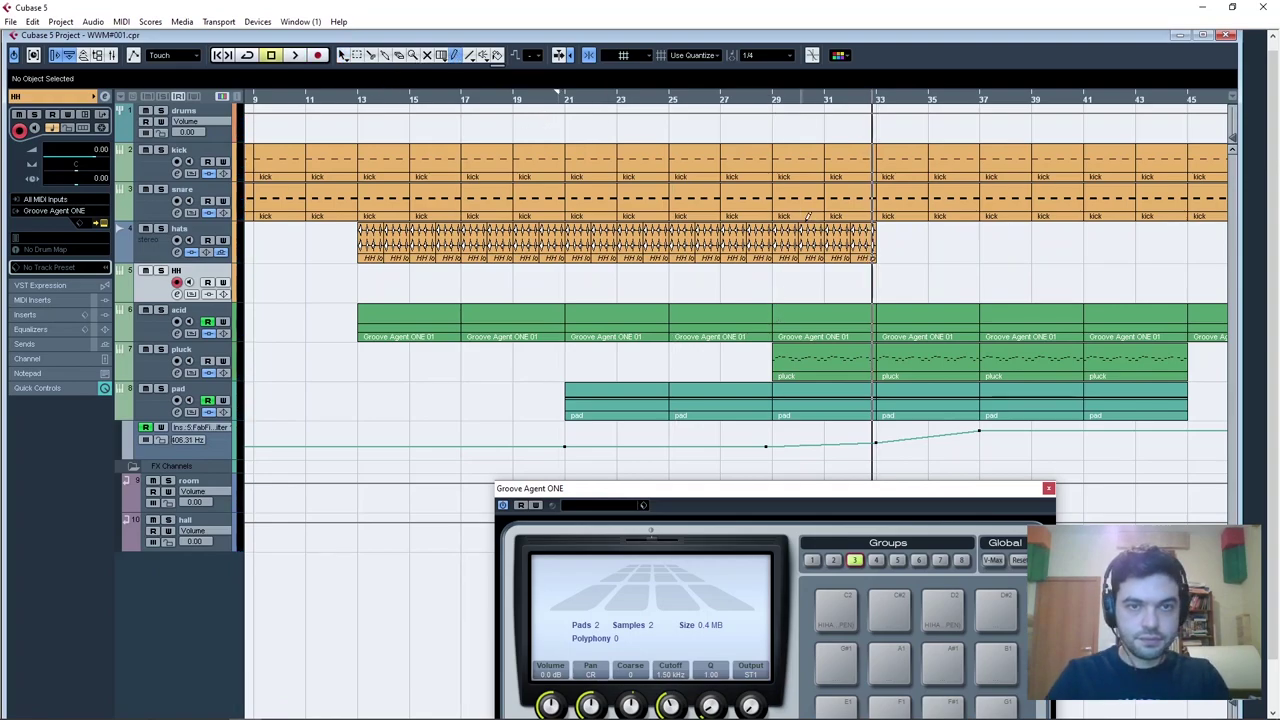
{"action": "left_click_drag", "start_coordinate": [774, 280], "coordinate": [826, 280]}
{"action": "key", "text": "1"}
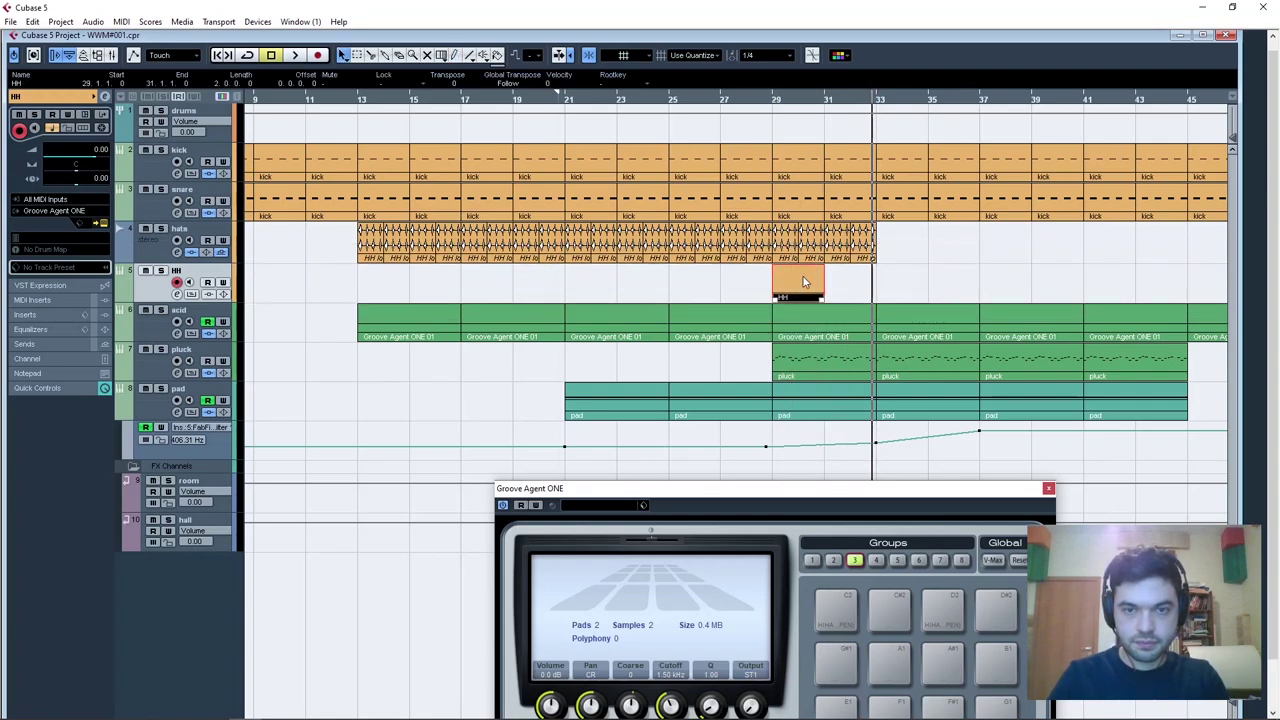
Lower the HH track's volume to -10.17.
{"action": "double_click", "coordinate": [802, 276]}
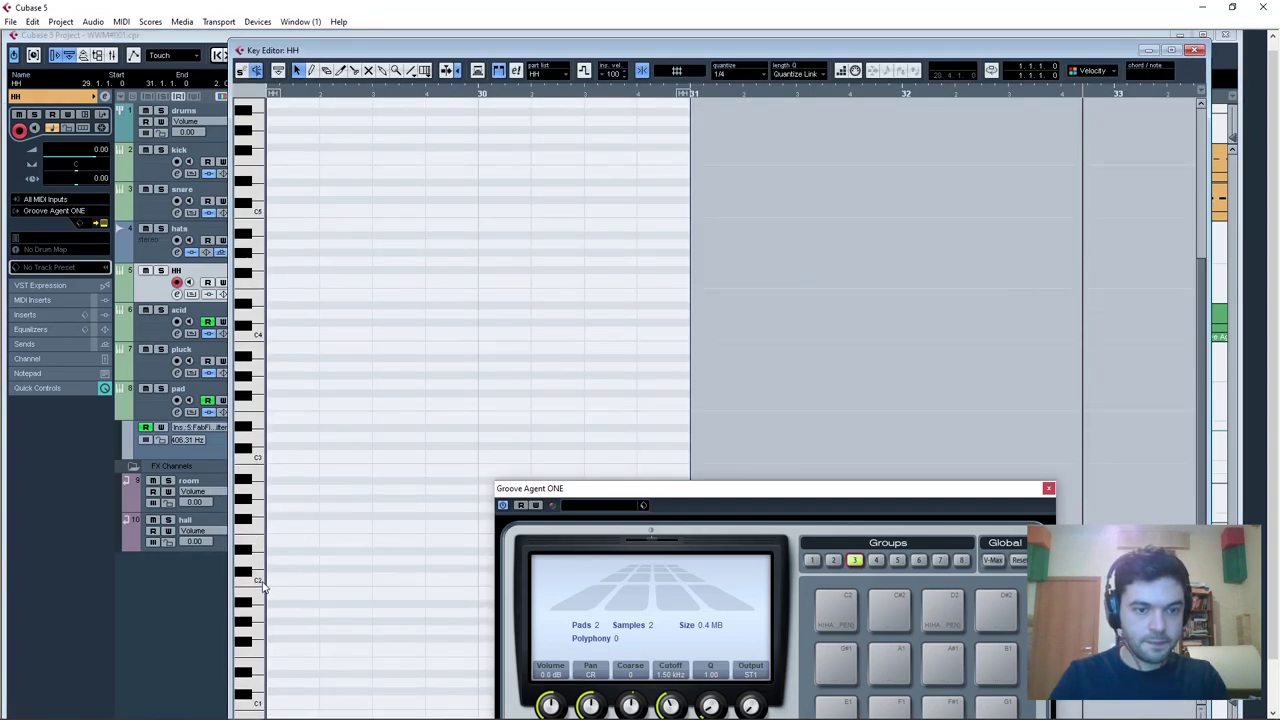
{"action": "left_click_drag", "start_coordinate": [573, 497], "coordinate": [595, 214]}
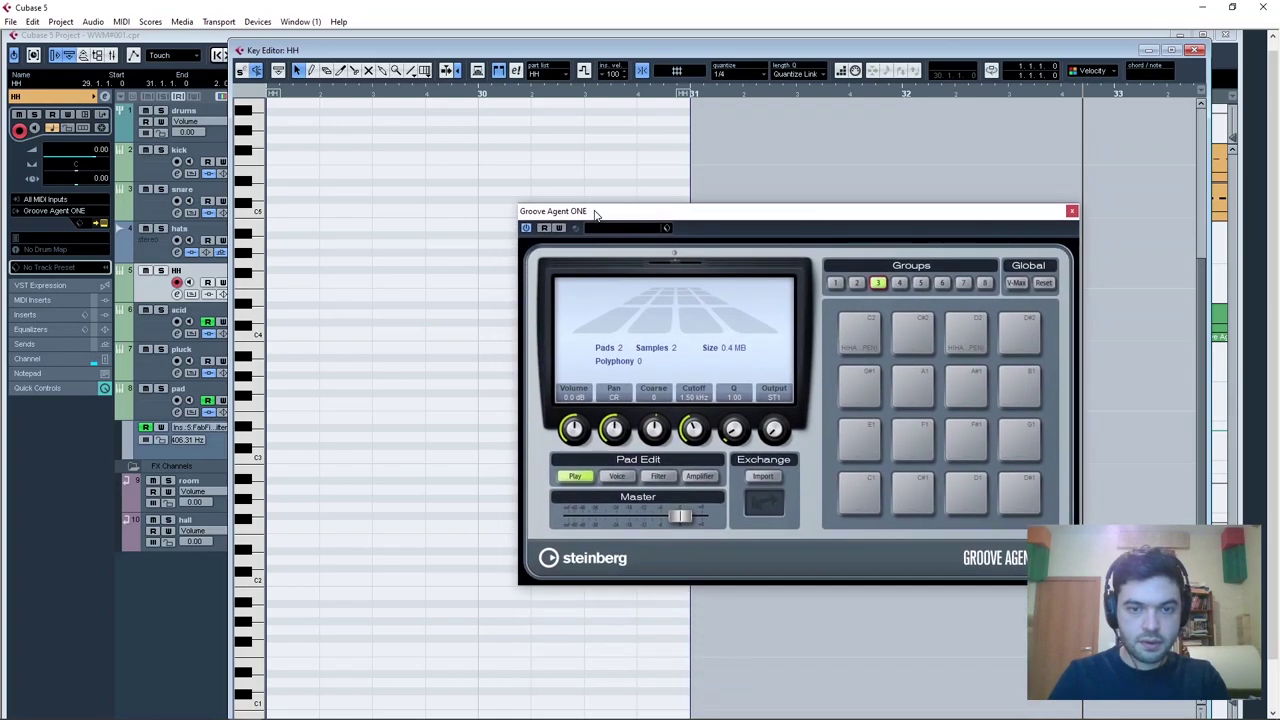
{"action": "left_click_drag", "start_coordinate": [93, 152], "coordinate": [91, 231]}
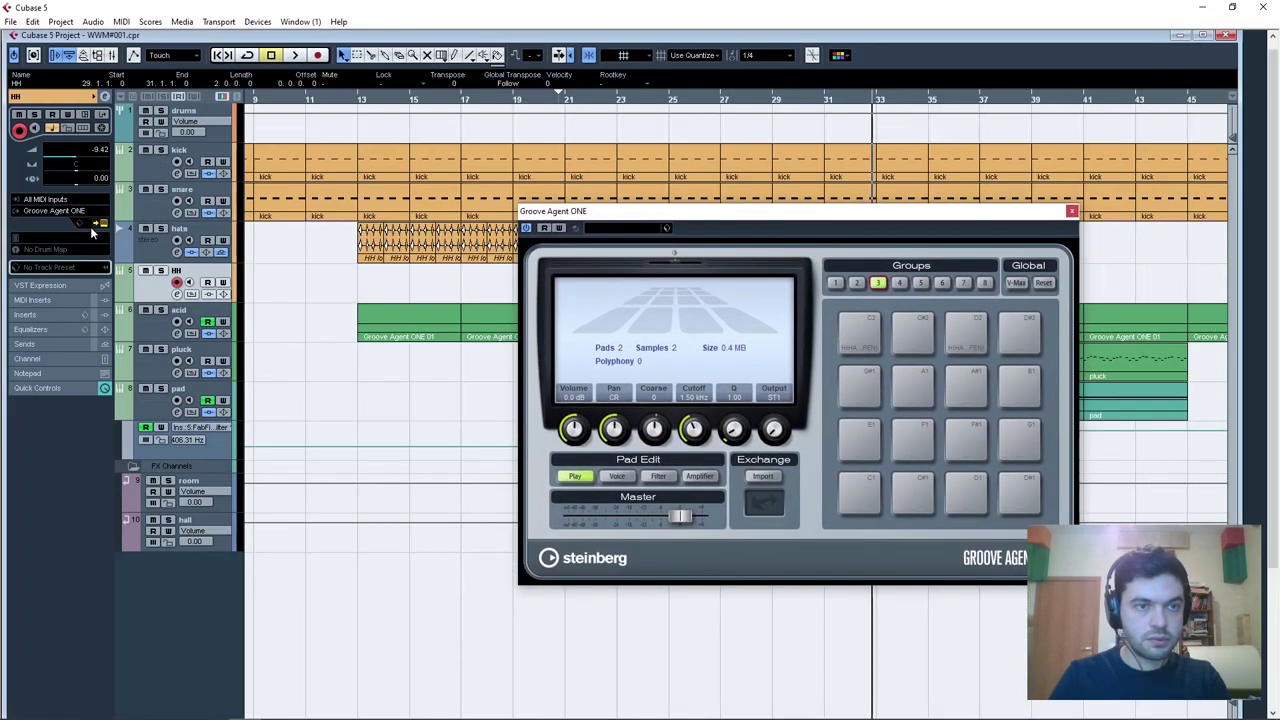
{"action": "left_click", "coordinate": [295, 335]}
{"action": "left_click_drag", "start_coordinate": [616, 213], "coordinate": [519, 336]}
Open the HH part in the Key Editor and enter offbeat eighth notes on C2 and D2 through bar 29 at 1/8 quantize.
{"action": "double_click", "coordinate": [803, 283]}
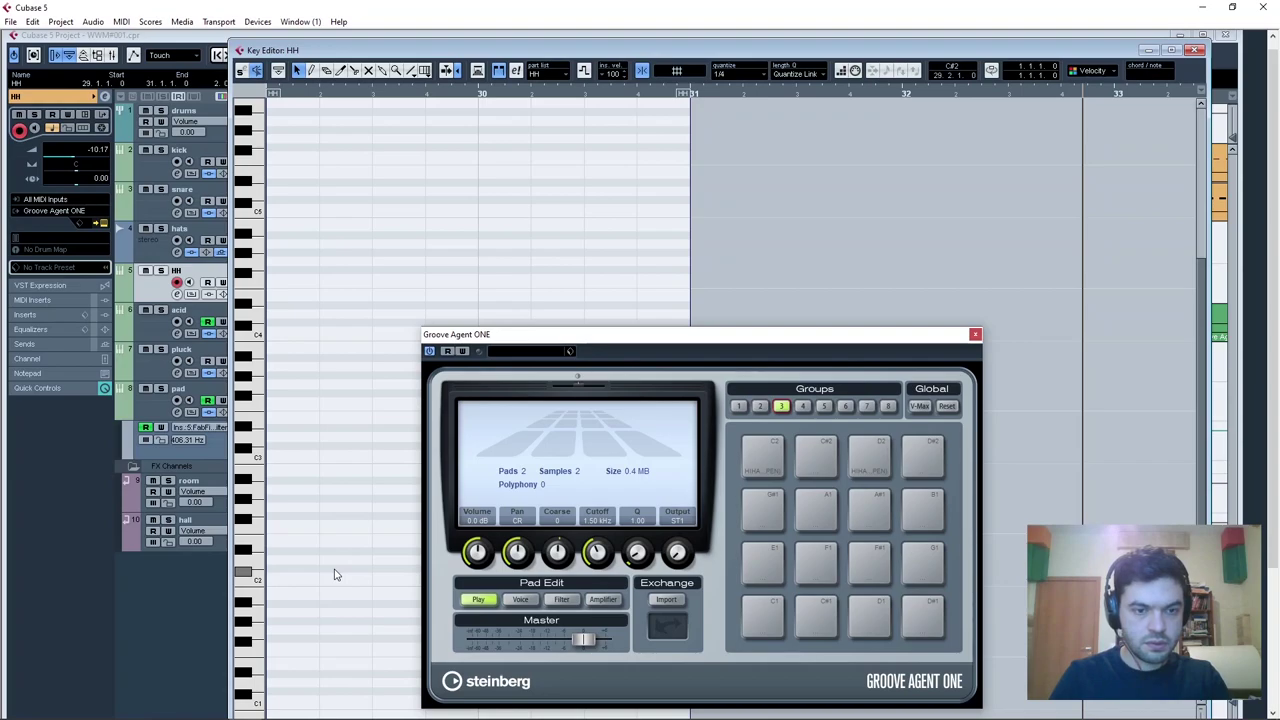
{"action": "left_click_drag", "start_coordinate": [505, 340], "coordinate": [803, 252]}
{"action": "left_click", "coordinate": [311, 70]}
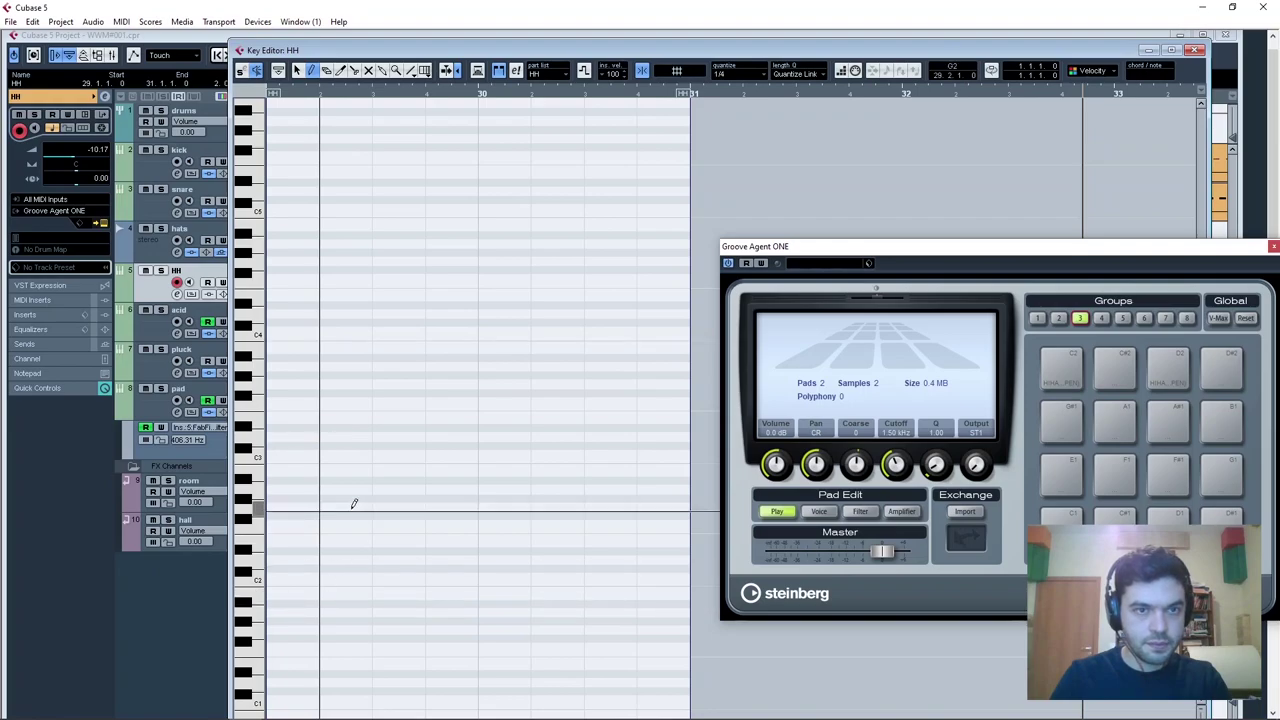
{"action": "left_click", "coordinate": [751, 79]}
{"action": "left_click", "coordinate": [737, 132]}
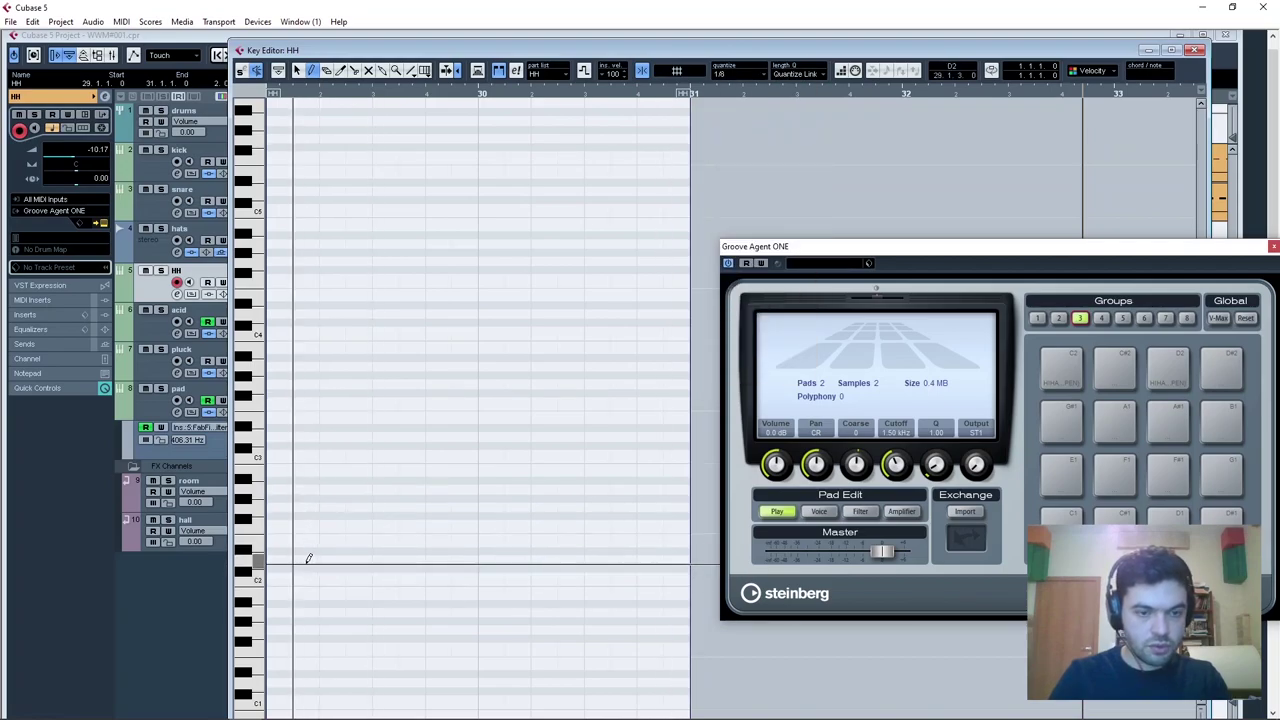
{"action": "key", "text": "1"}
{"action": "mouse_move", "coordinate": [308, 565]}
{"action": "left_mouse_down"}
{"action": "mouse_move", "coordinate": [466, 566]}
{"action": "mouse_move", "coordinate": [309, 571]}
{"action": "mouse_move", "coordinate": [312, 586]}
{"action": "left_mouse_up"}
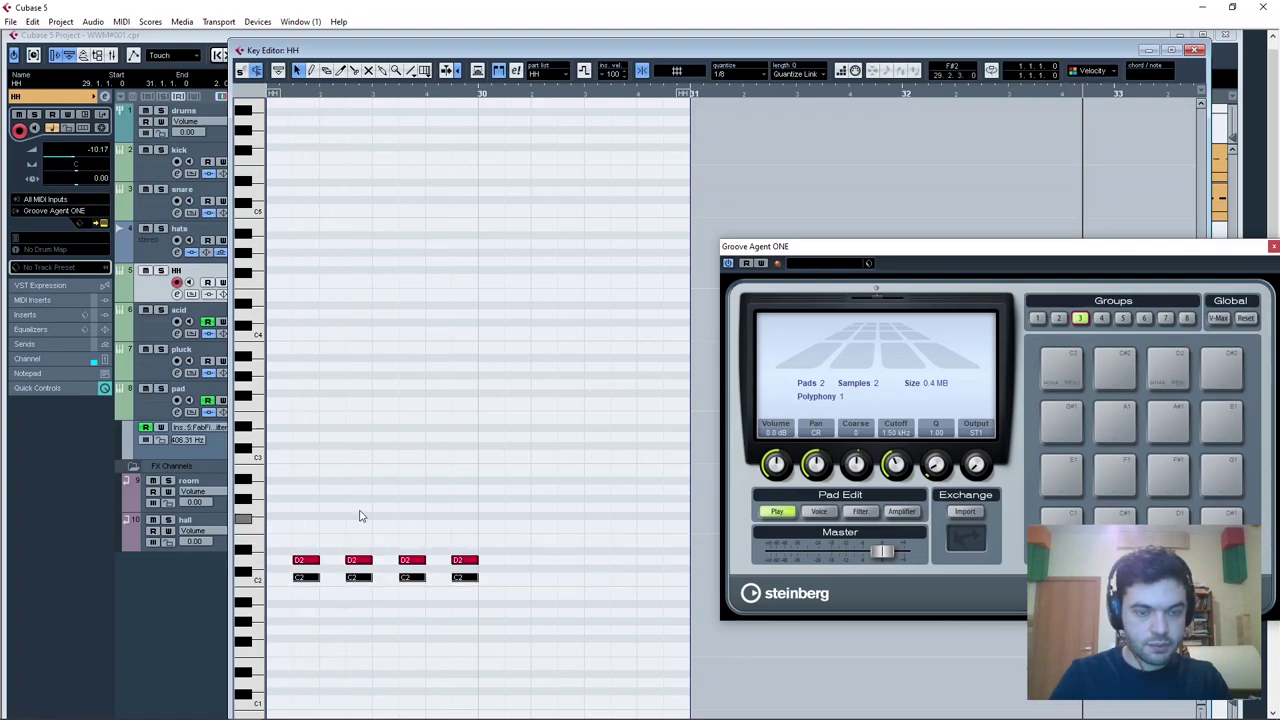
Copy all the C2 and D2 offbeat notes of bar 29 into bar 30.
{"action": "left_click_drag", "start_coordinate": [300, 529], "coordinate": [474, 590]}
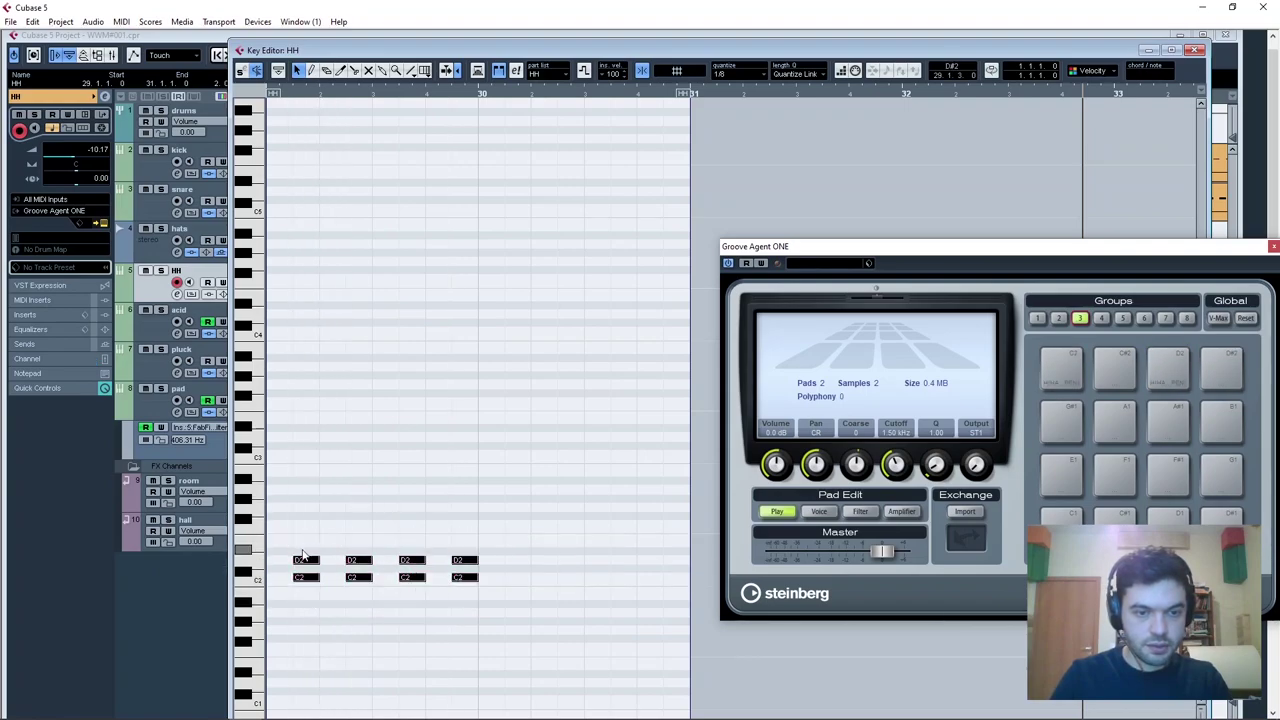
{"action": "left_click_drag", "start_coordinate": [340, 575], "coordinate": [476, 582]}
{"action": "left_click_drag", "start_coordinate": [519, 563], "coordinate": [520, 563]}
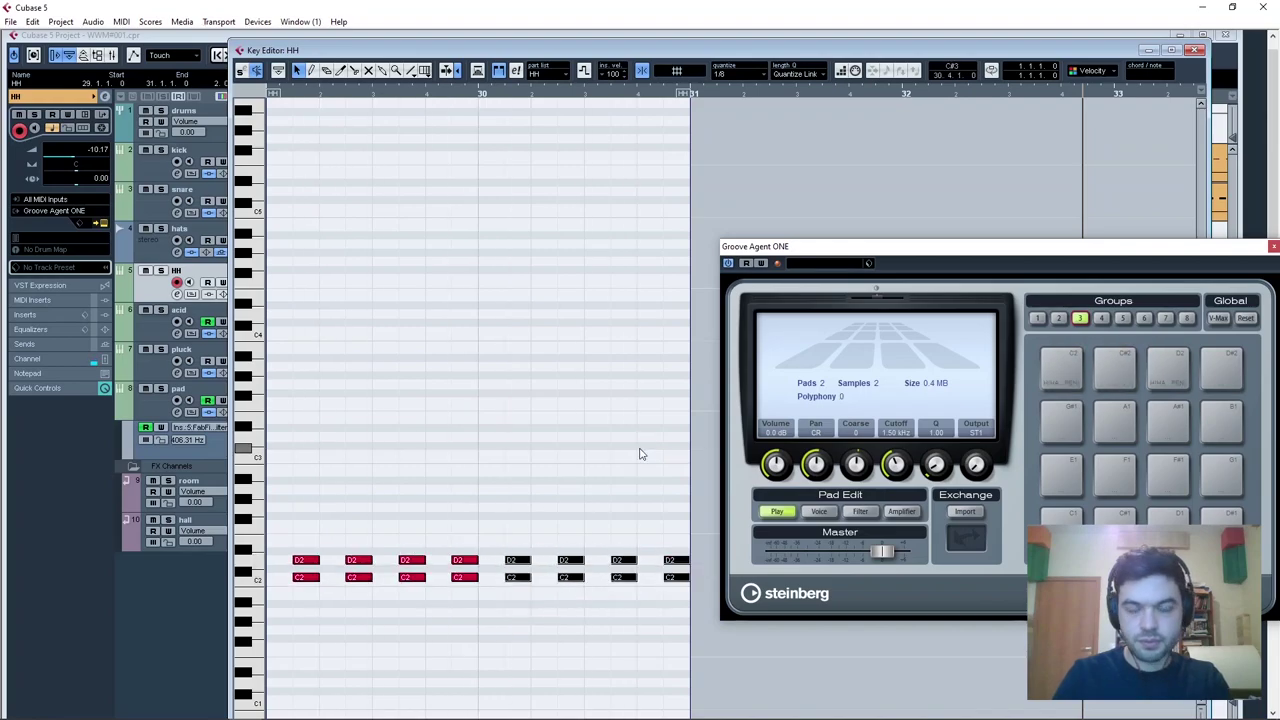
Close the Key Editor and the Groove Agent ONE window to return to the full arrangement.
{"action": "left_click_drag", "start_coordinate": [815, 258], "coordinate": [600, 151]}
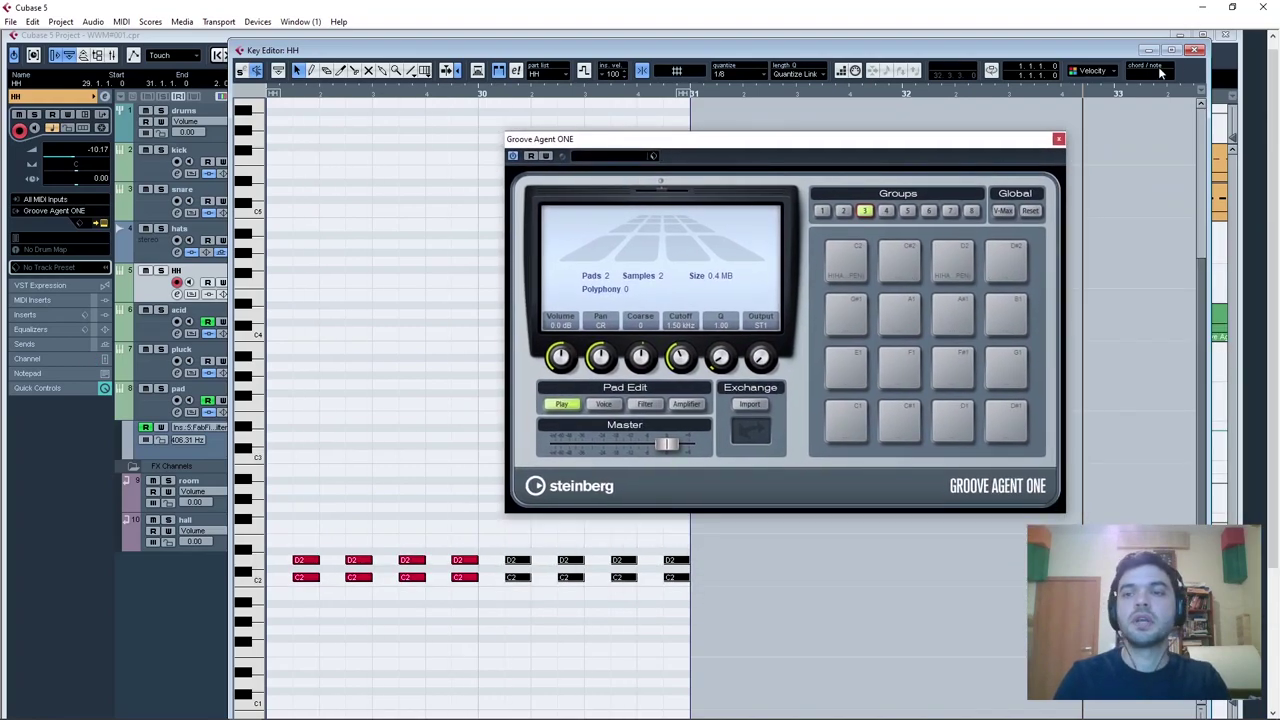
{"action": "left_click", "coordinate": [1194, 51]}
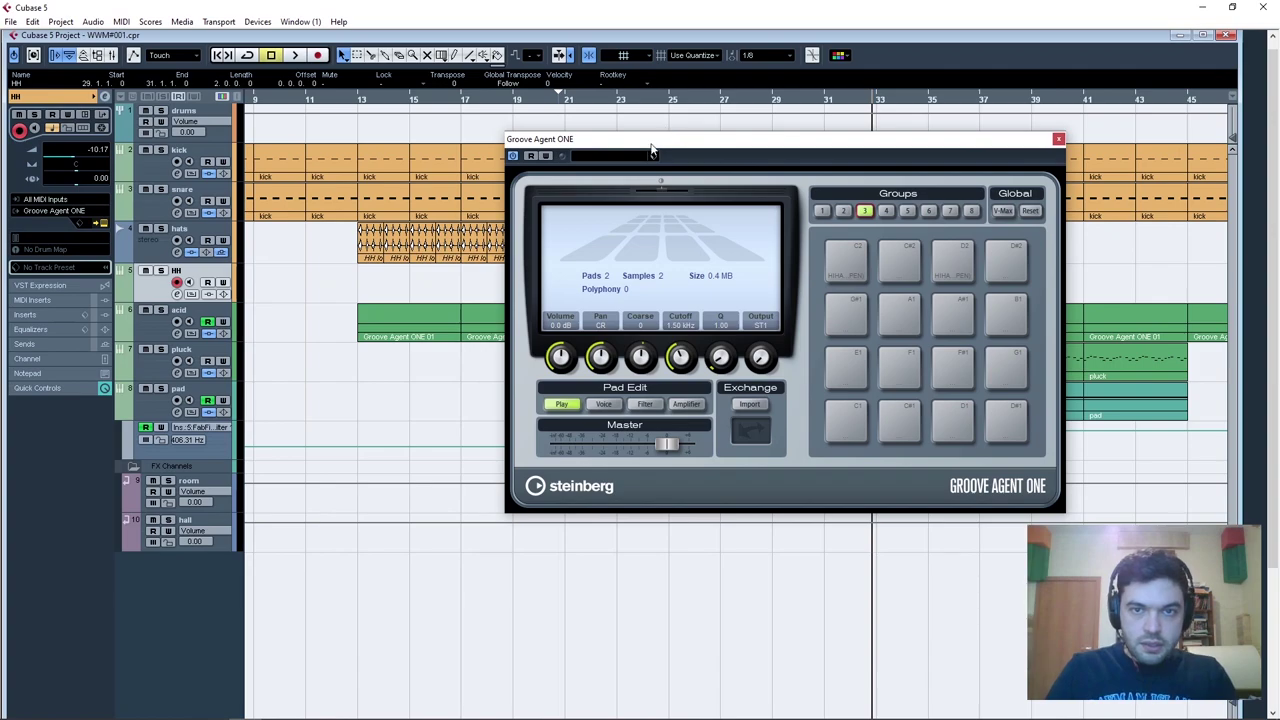
{"action": "left_click_drag", "start_coordinate": [651, 151], "coordinate": [577, 400]}
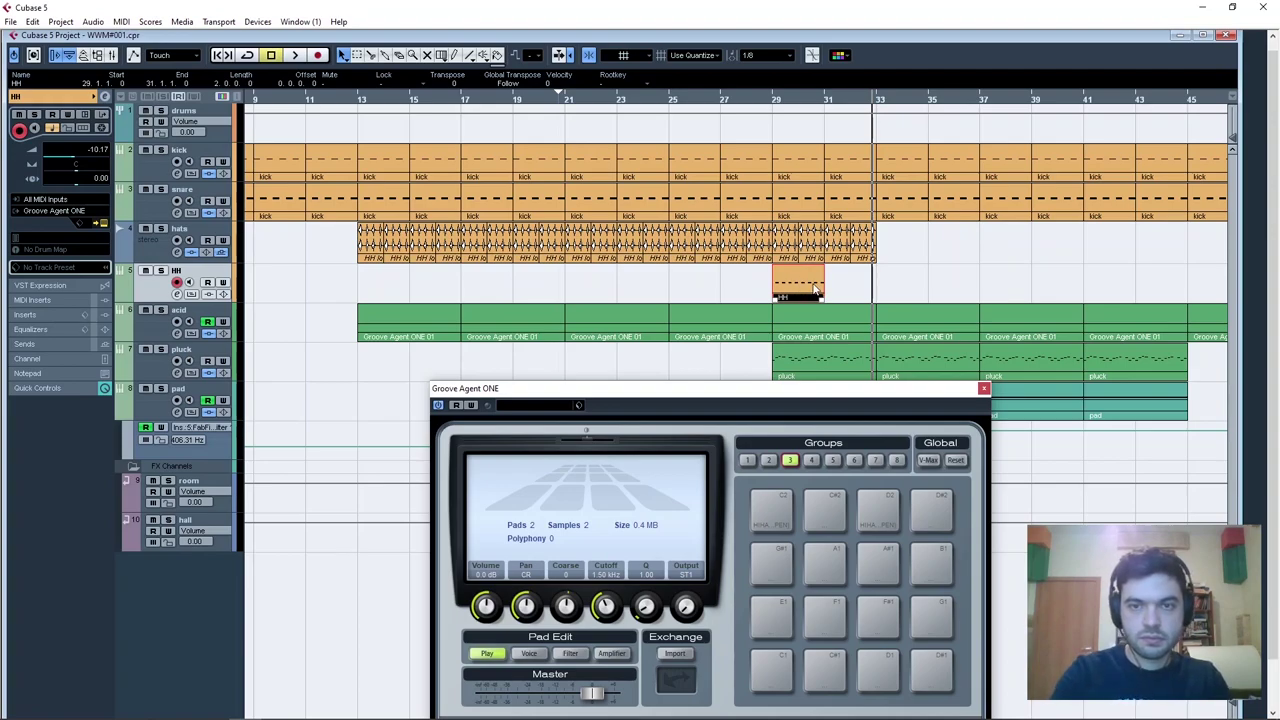
{"action": "left_click", "coordinate": [984, 389]}
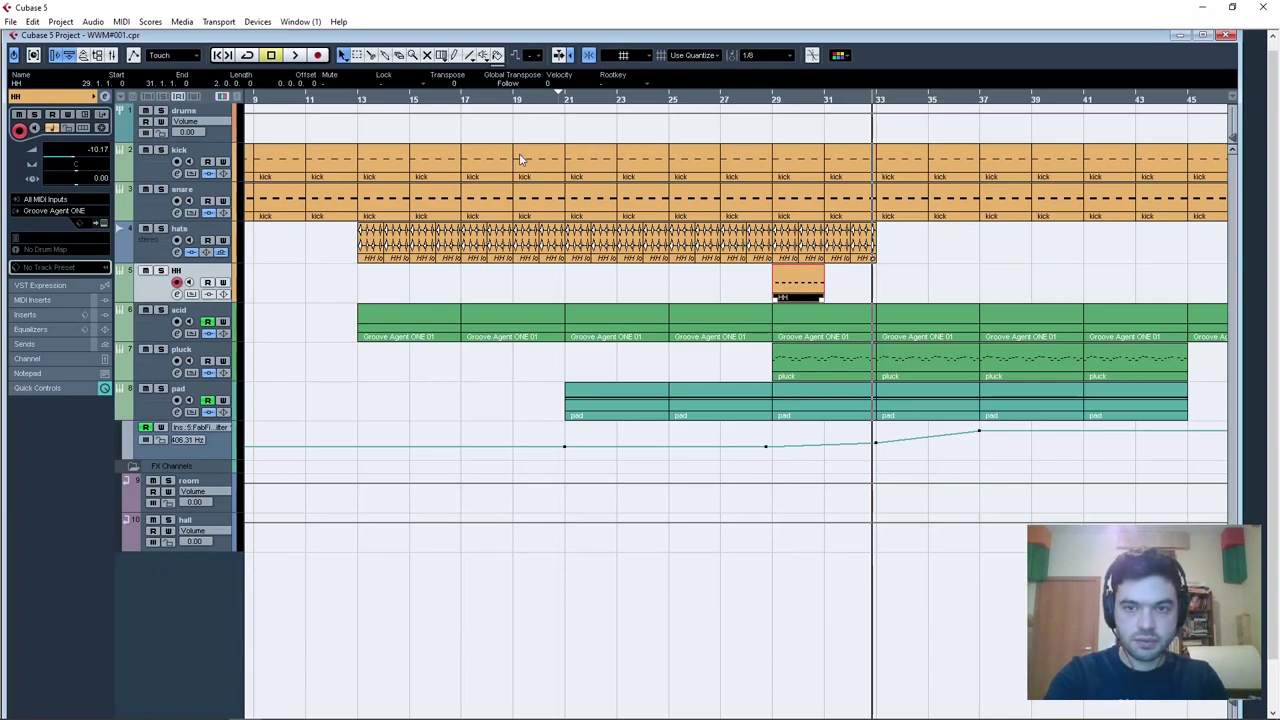
{"action": "key", "text": "ctrl+shift+l"}
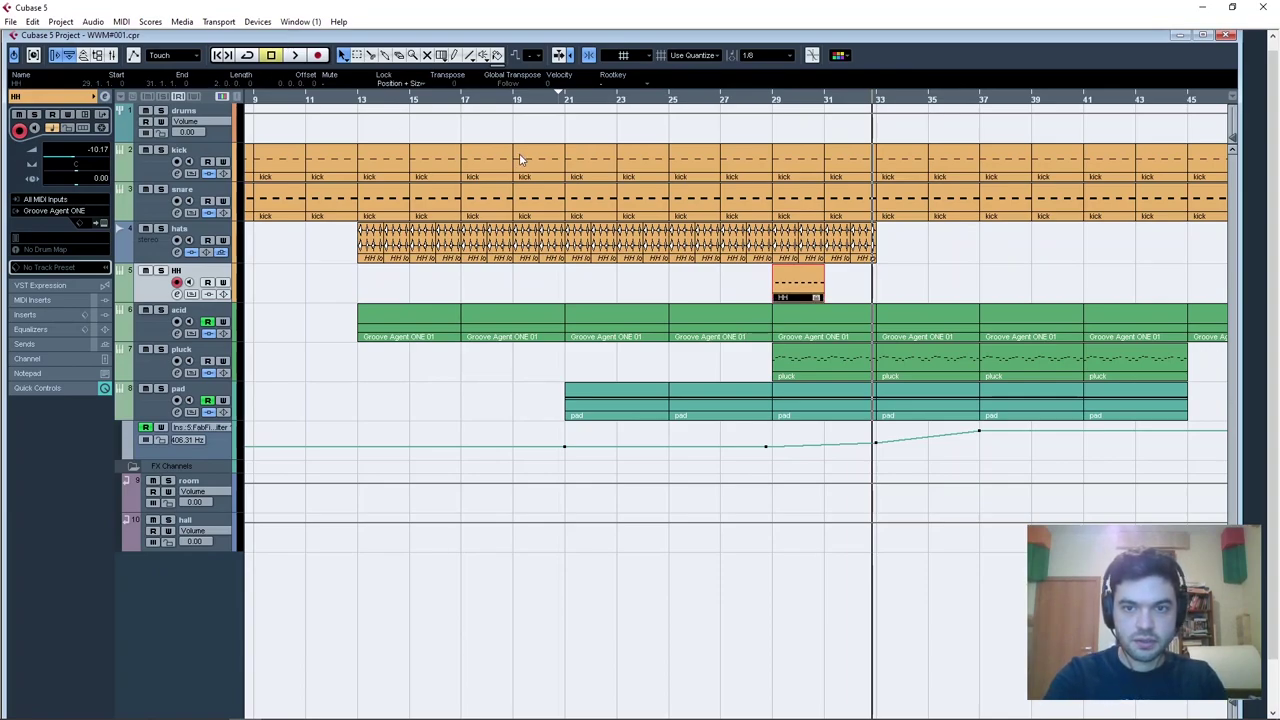
{"action": "key", "text": "ctrl+shift+l"}
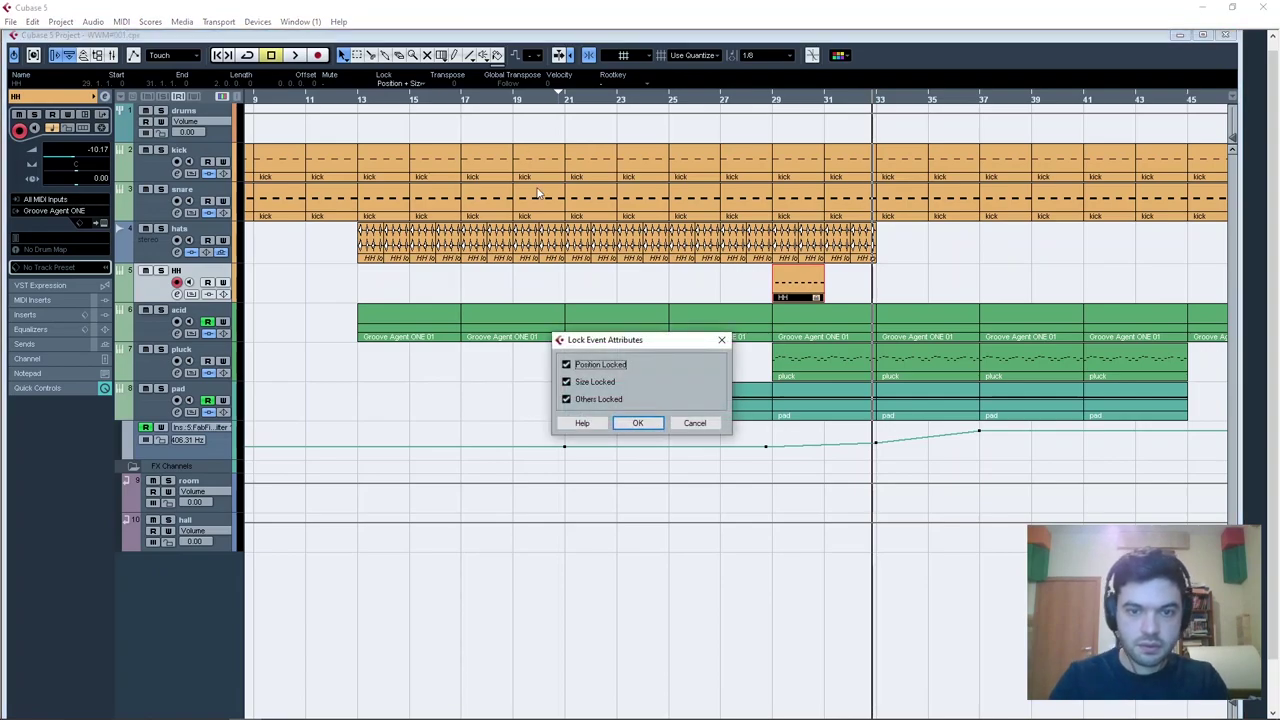
{"action": "left_click", "coordinate": [694, 423]}
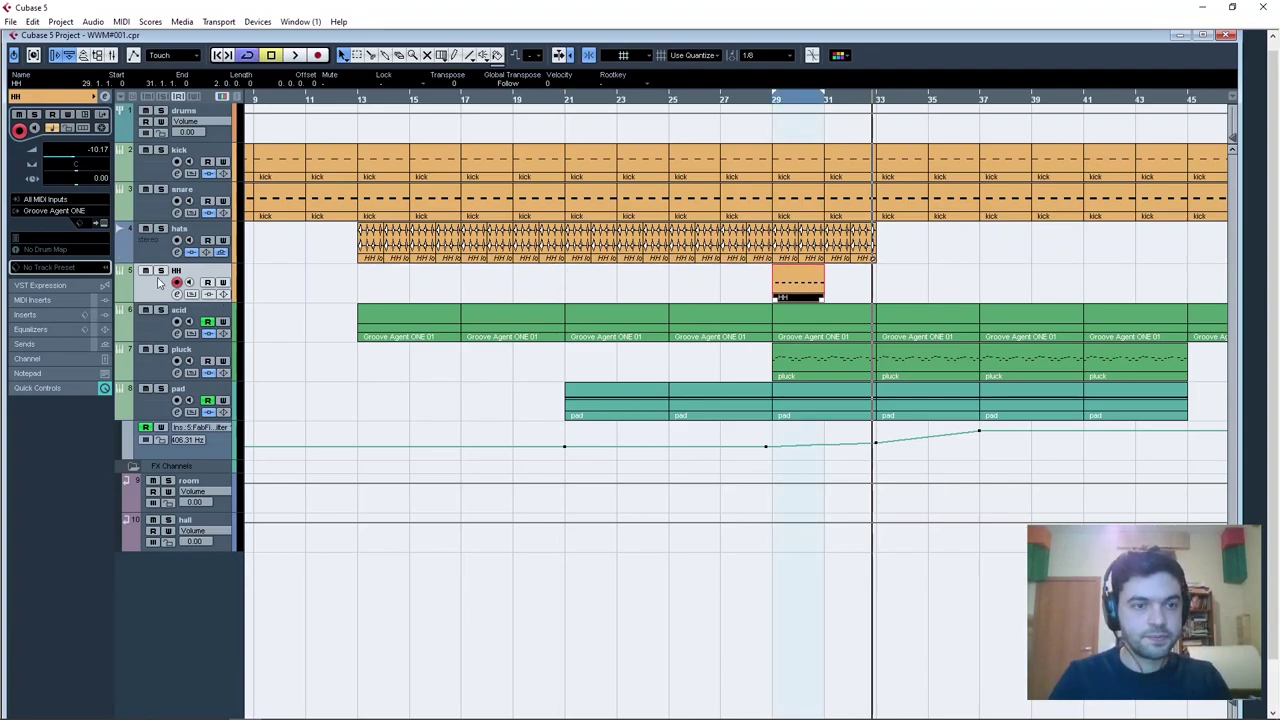
Solo the HH track and set its volume to -11.37.
{"action": "key", "text": "space"}
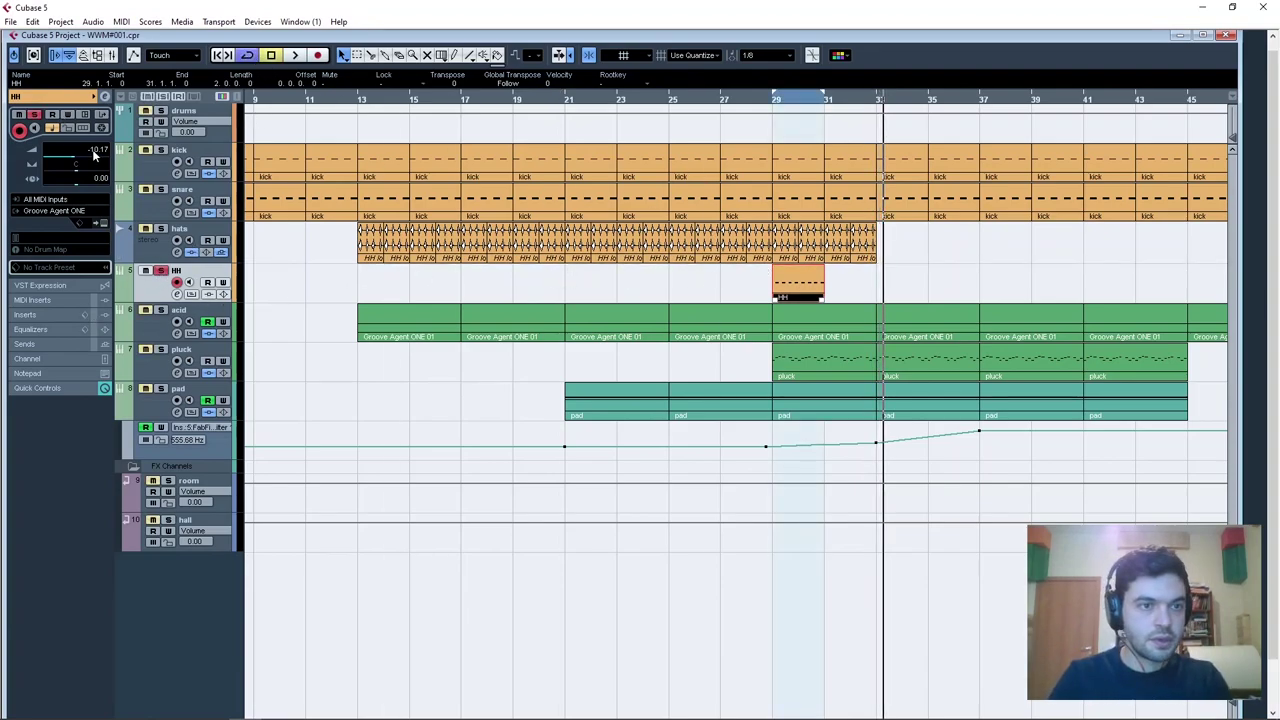
{"action": "key", "text": "space"}
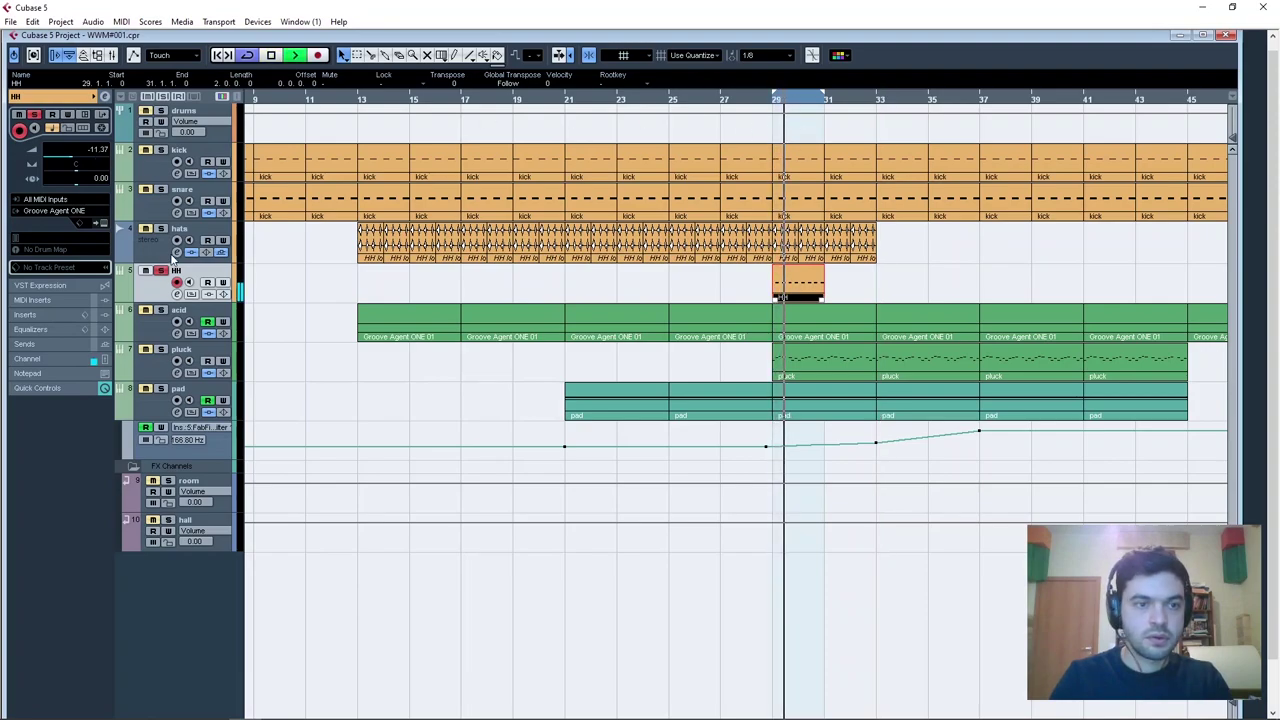
In the HH track's Groove Agent ONE, pan the C2 pad to L25 and give it an HP filter with a 914 Hz cutoff.
{"action": "left_click", "coordinate": [103, 222]}
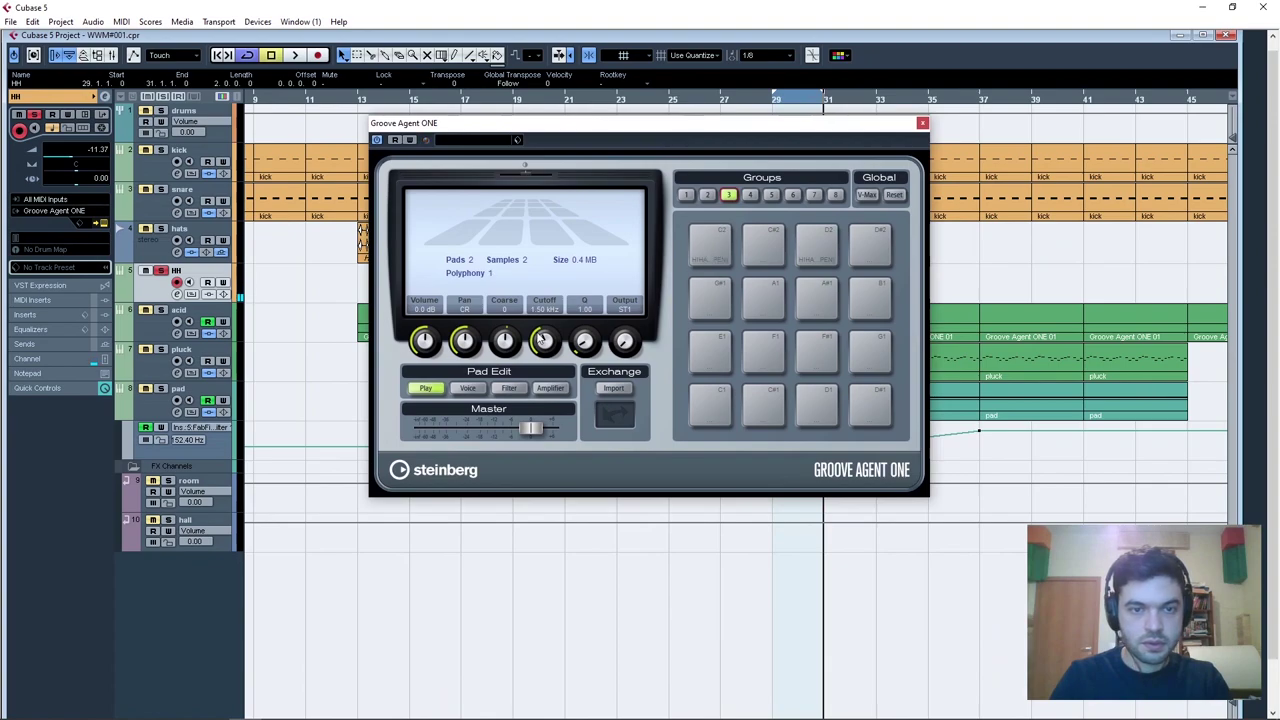
{"action": "left_click", "coordinate": [812, 248]}
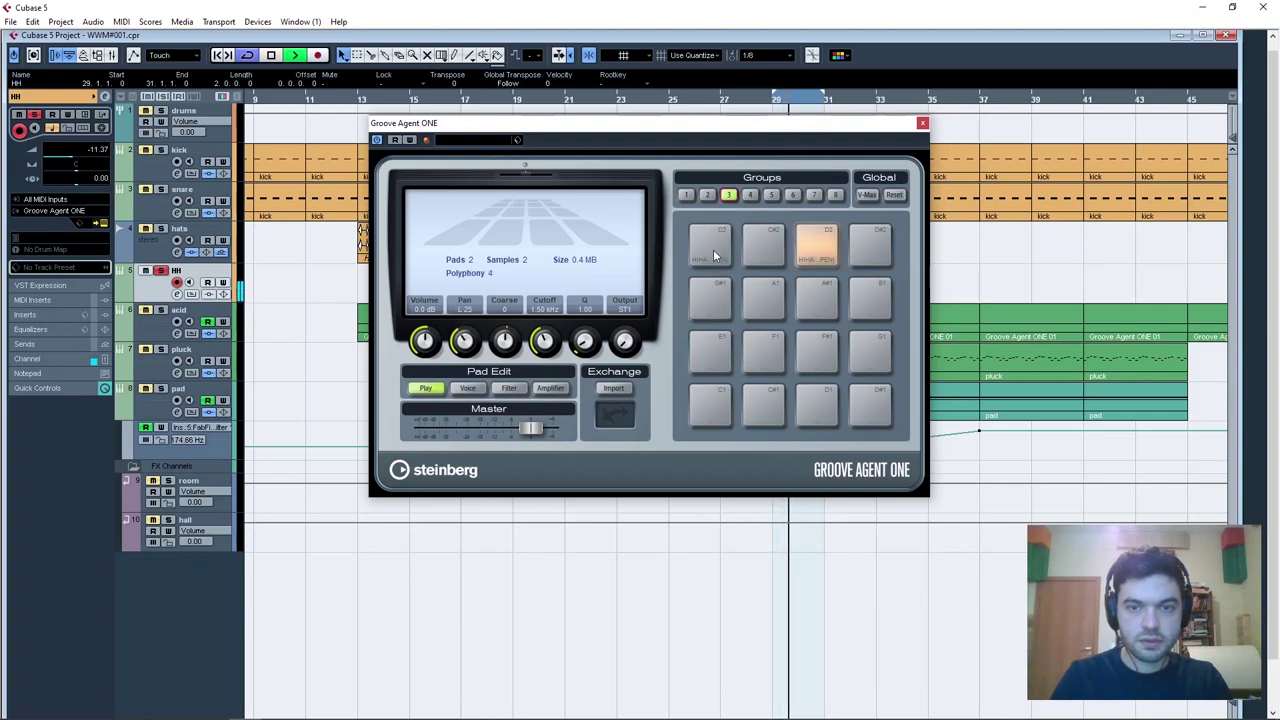
{"action": "left_click", "coordinate": [512, 387]}
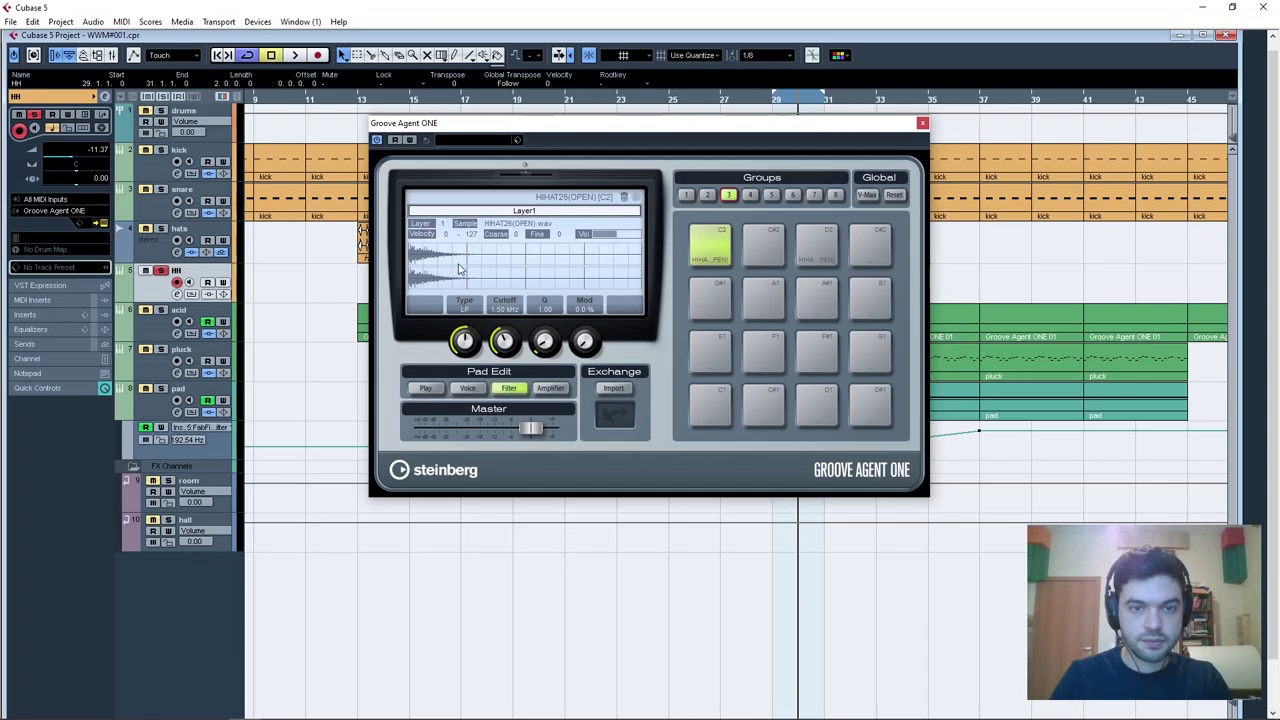
{"action": "left_click_drag", "start_coordinate": [505, 336], "coordinate": [500, 347]}
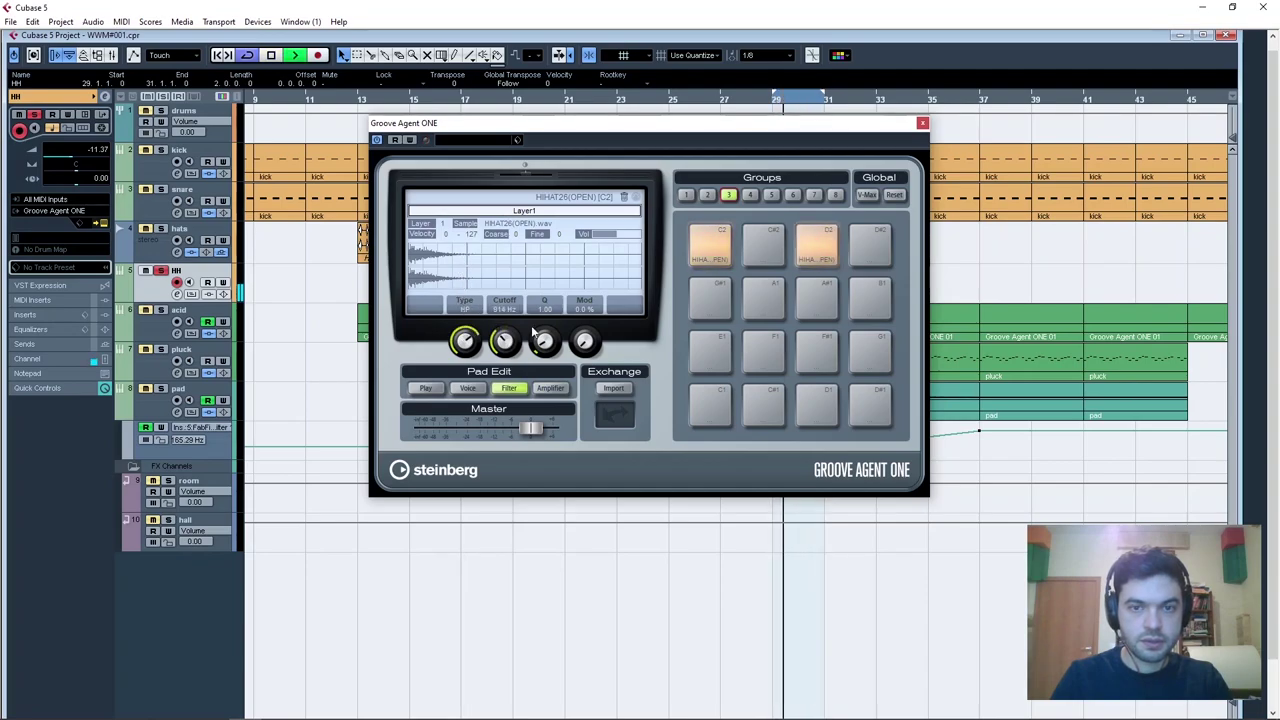
Pan the D2 hi-hat pad to R7 and close Groove Agent ONE.
{"action": "left_click", "coordinate": [812, 248]}
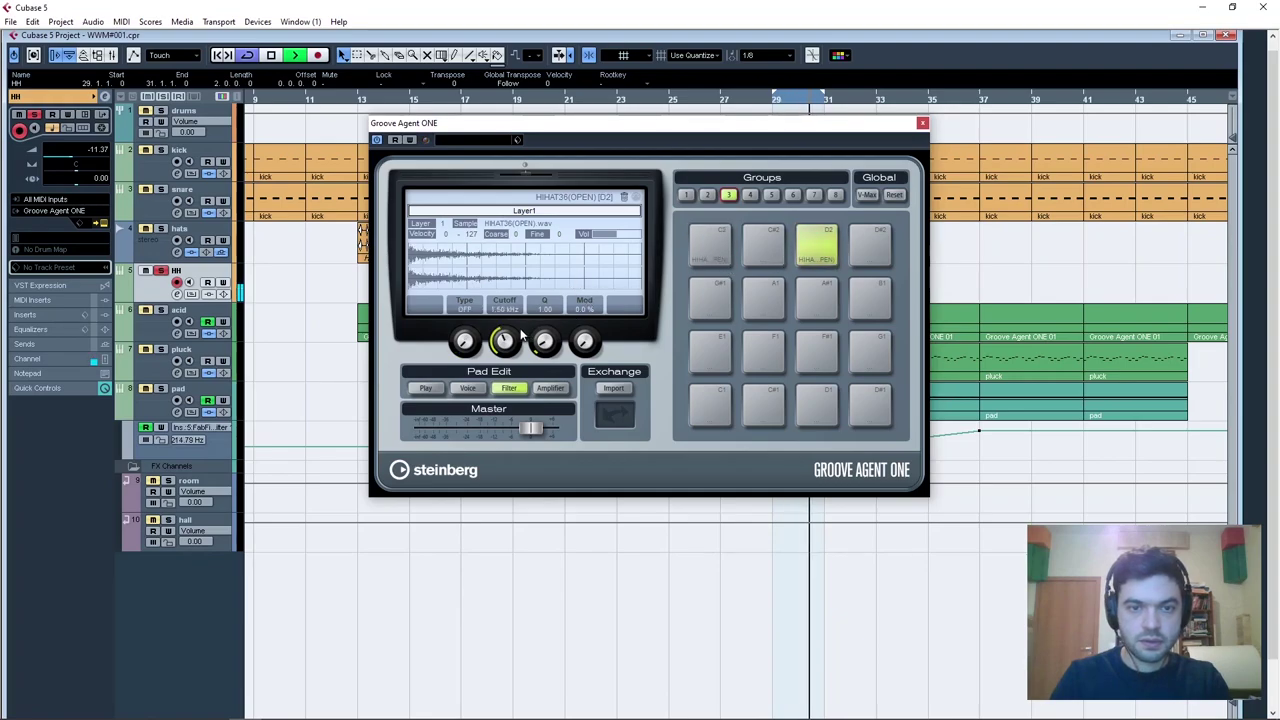
{"action": "left_click", "coordinate": [425, 388]}
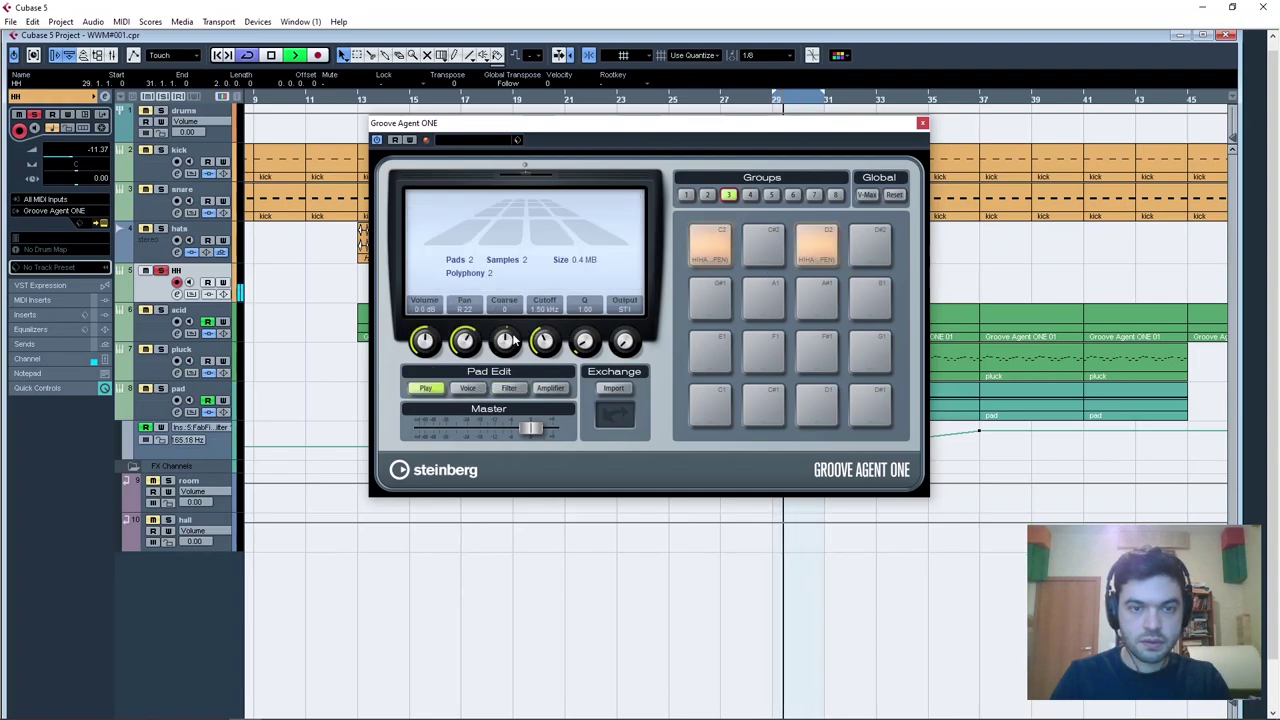
{"action": "left_click_drag", "start_coordinate": [472, 352], "coordinate": [472, 355]}
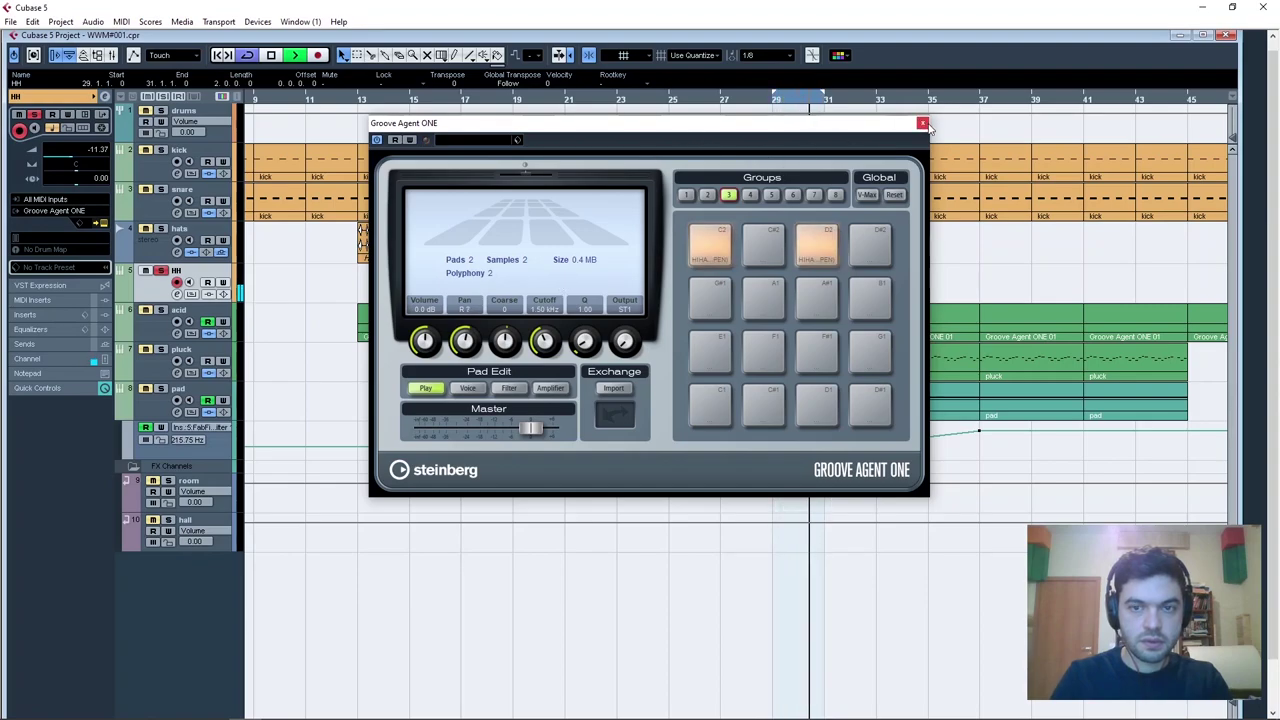
{"action": "left_click", "coordinate": [922, 123]}
Insert FabFilter Pro-Q 2 on the HH track with a 12 dB/oct low cut between 1 and 2 kHz, and set the track's volume to -9.42.
{"action": "left_click", "coordinate": [27, 314]}
{"action": "left_click", "coordinate": [55, 158]}
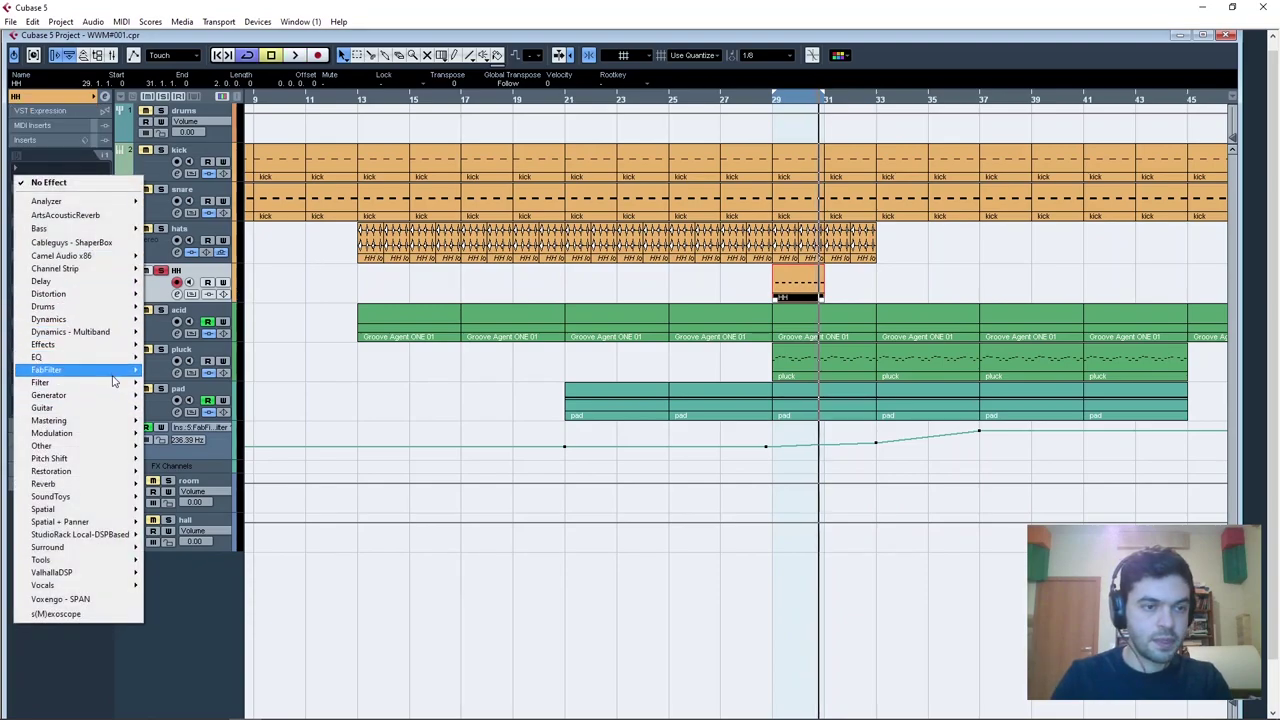
{"action": "mouse_move", "coordinate": [117, 371]}
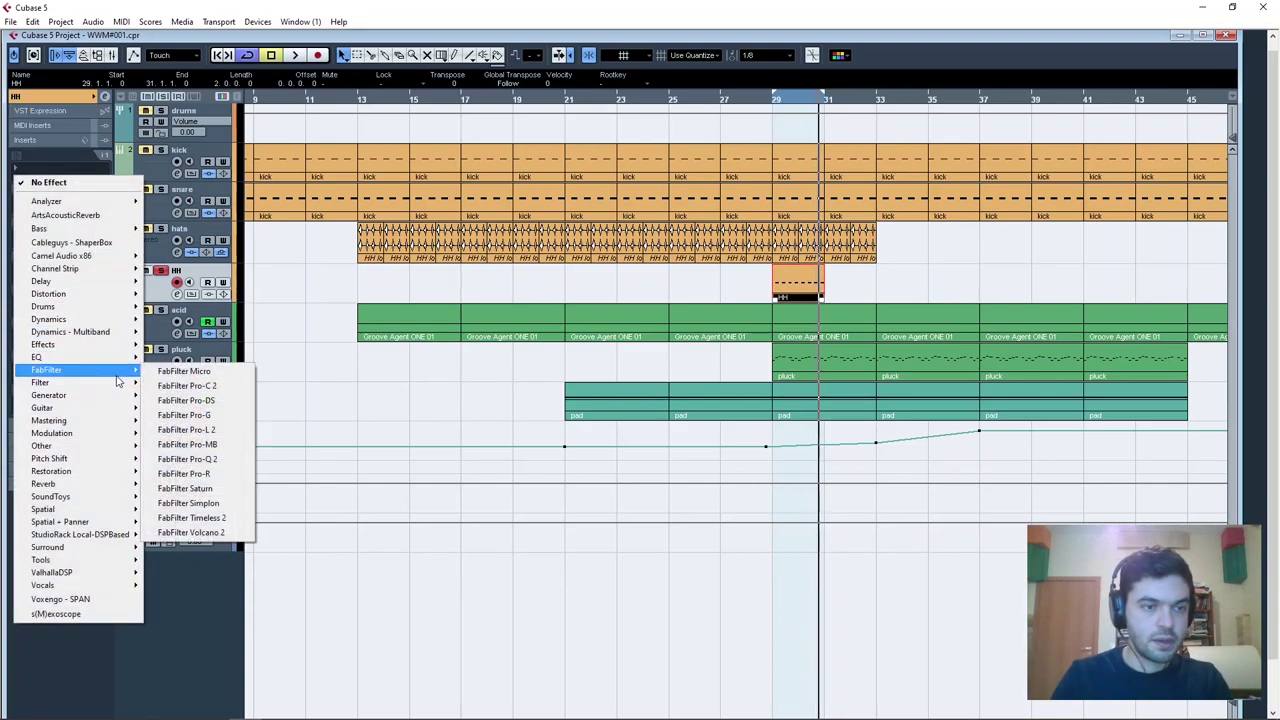
{"action": "left_click", "coordinate": [210, 459]}
{"action": "left_click_drag", "start_coordinate": [395, 362], "coordinate": [695, 356]}
{"action": "key", "text": "space"}
{"action": "left_click", "coordinate": [54, 97]}
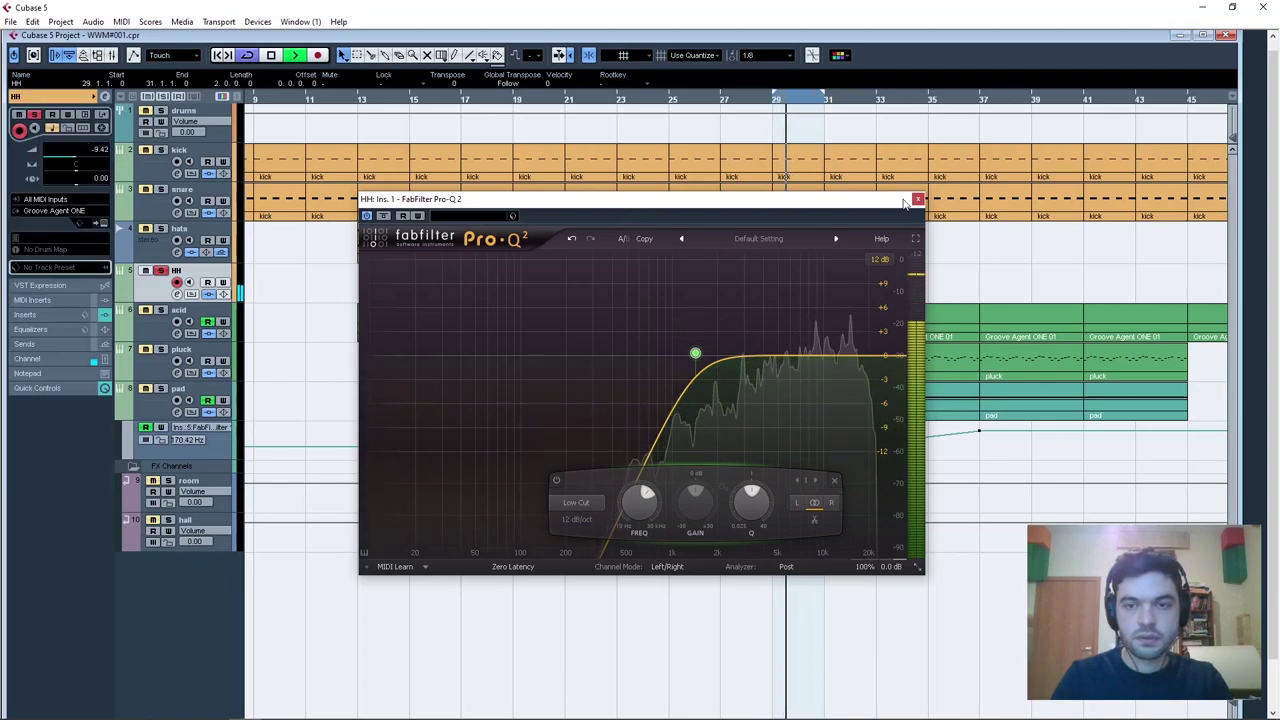
Add a 24 dB/oct high cut at about 16654 Hz and a bell boost of about +1.17 dB near 7860 Hz, and close the equalizer.
{"action": "left_click", "coordinate": [863, 356]}
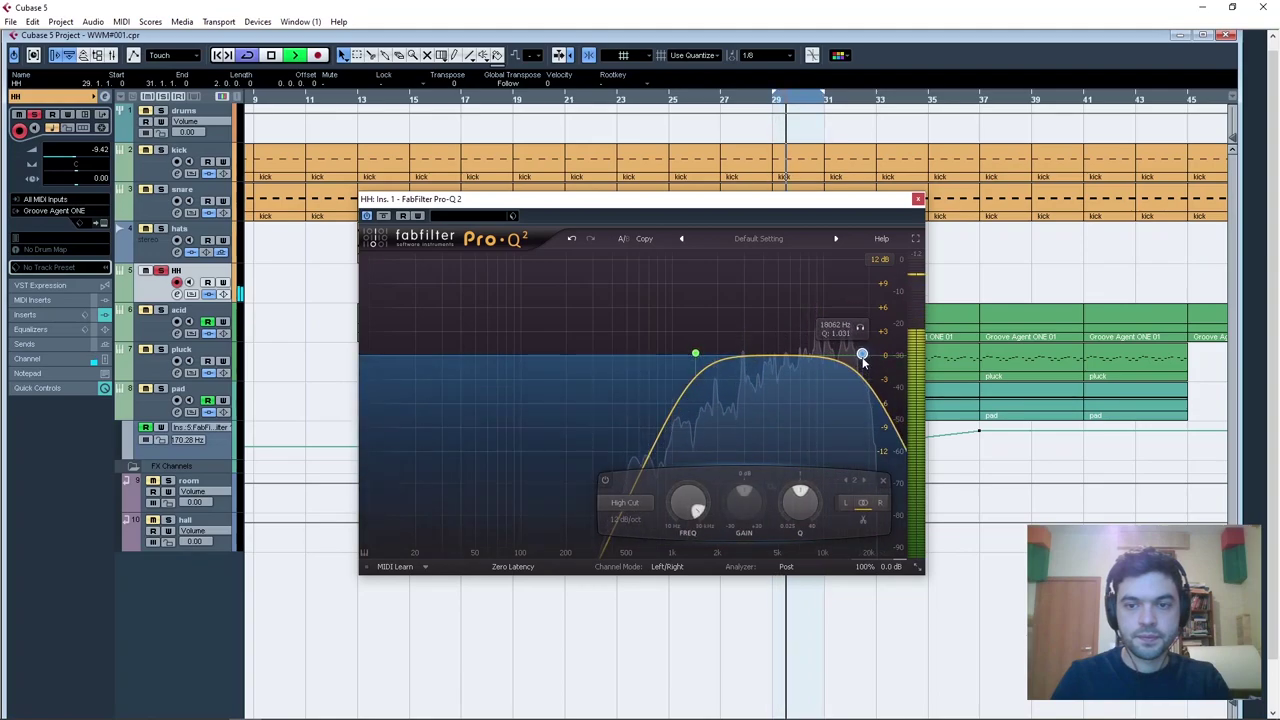
{"action": "left_click_drag", "start_coordinate": [863, 356], "coordinate": [886, 302]}
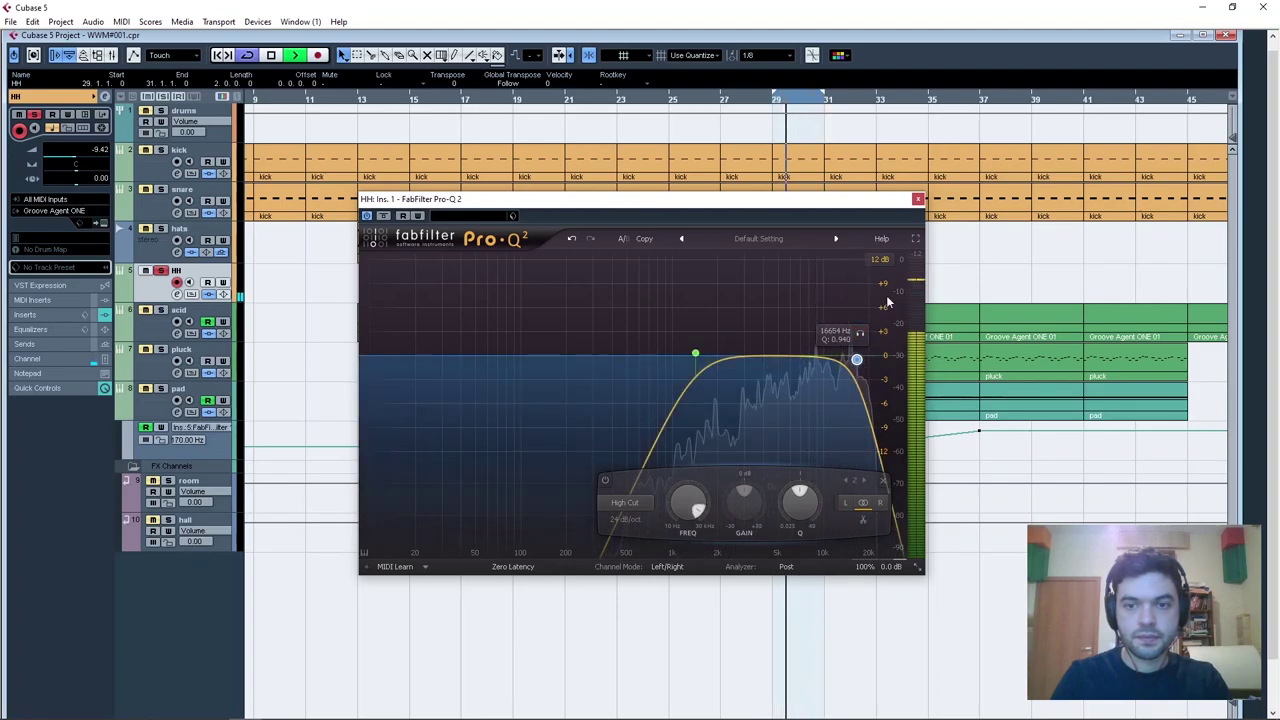
{"action": "left_click_drag", "start_coordinate": [811, 356], "coordinate": [808, 345]}
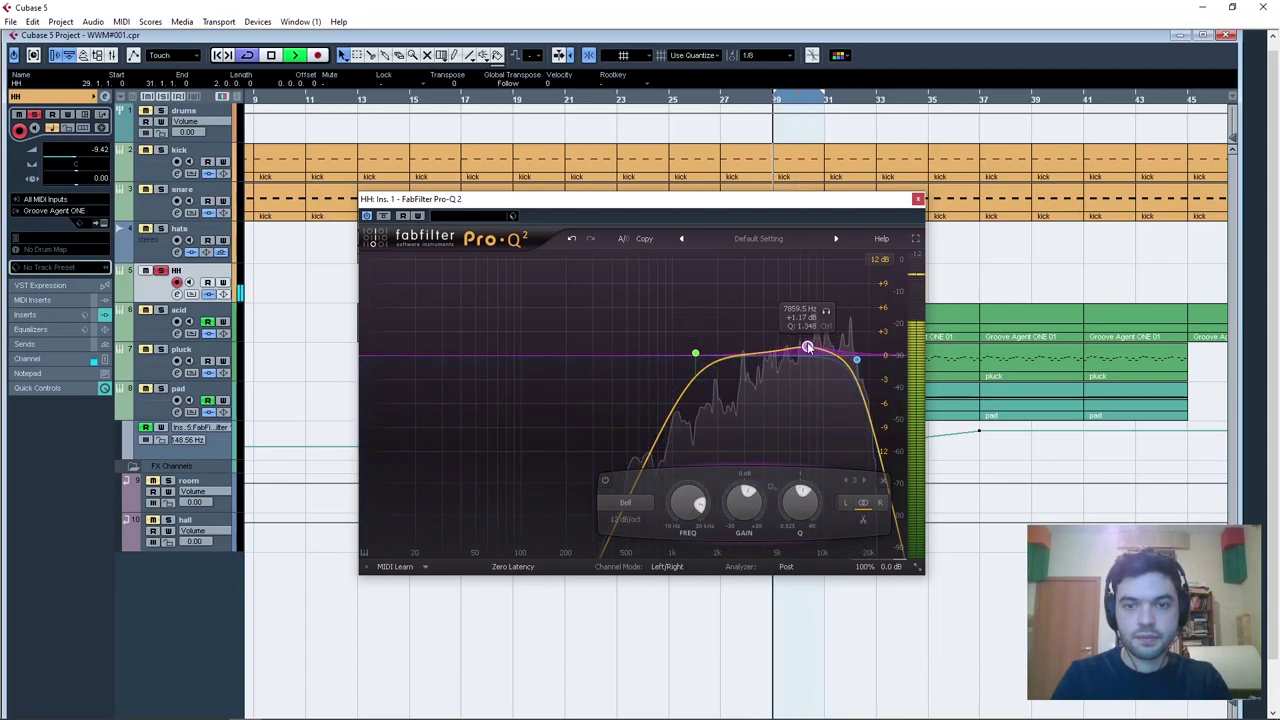
{"action": "left_click", "coordinate": [697, 355]}
{"action": "left_click", "coordinate": [918, 200]}
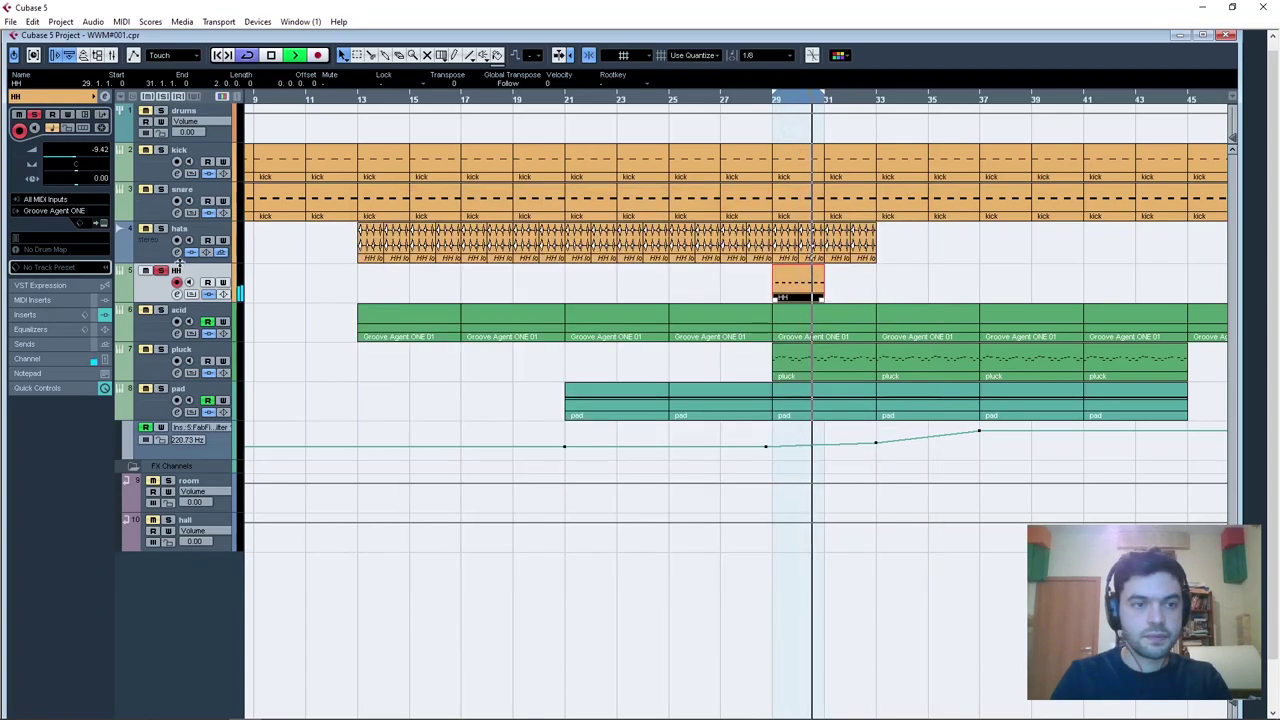
Set the C2 pad's amplifier release to 40.5% and its volume to 2.7 dB, soloing the drums group for comparison.
{"action": "key", "text": "space"}
{"action": "left_click", "coordinate": [104, 221]}
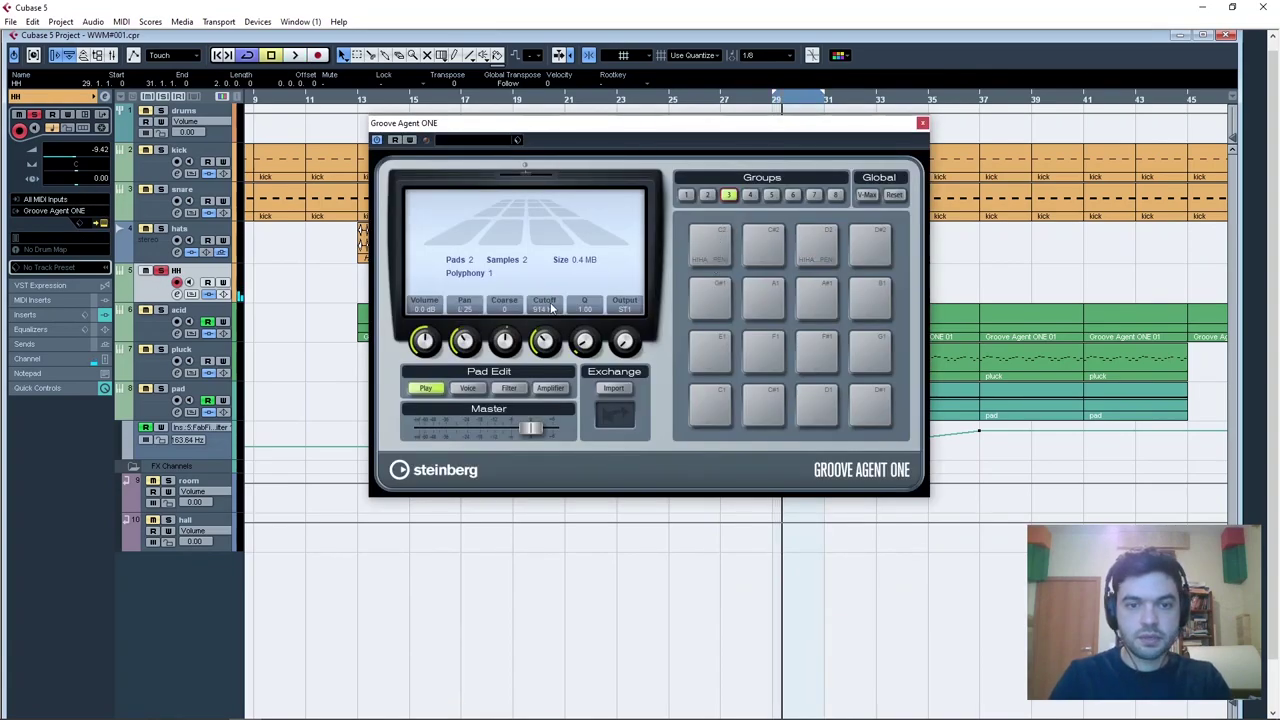
{"action": "left_click", "coordinate": [549, 388]}
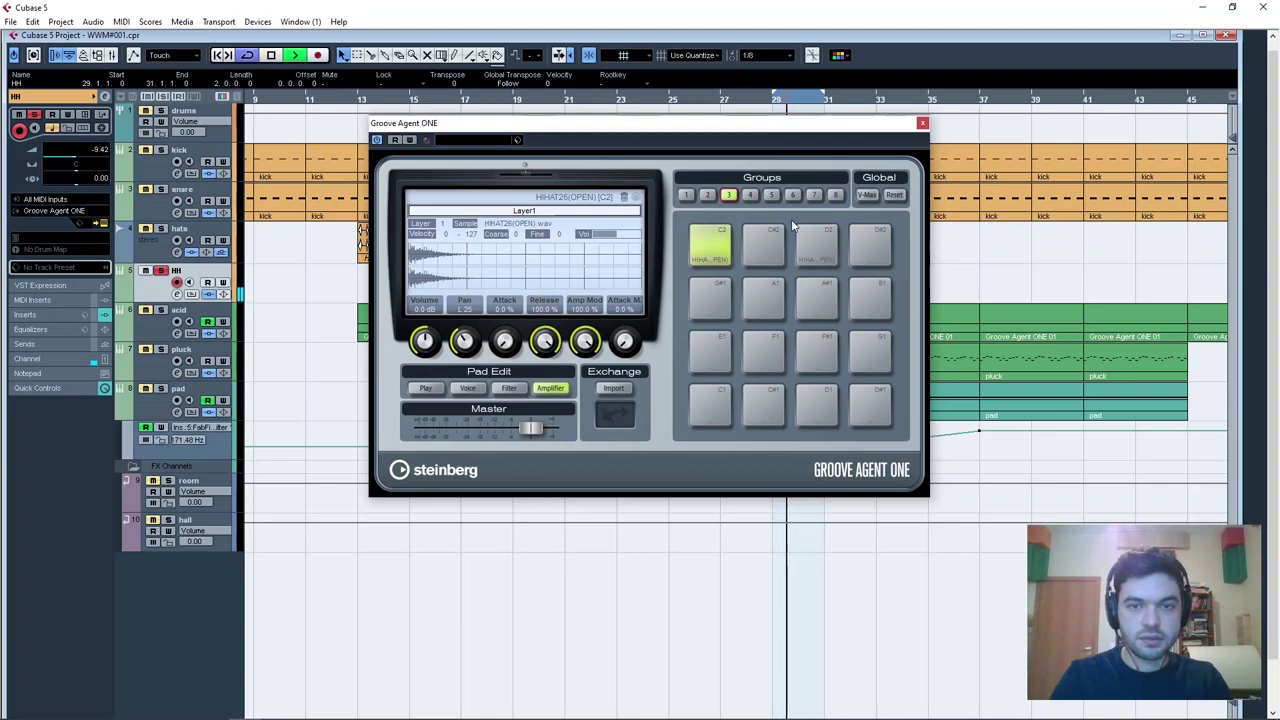
{"action": "left_click_drag", "start_coordinate": [545, 341], "coordinate": [538, 400]}
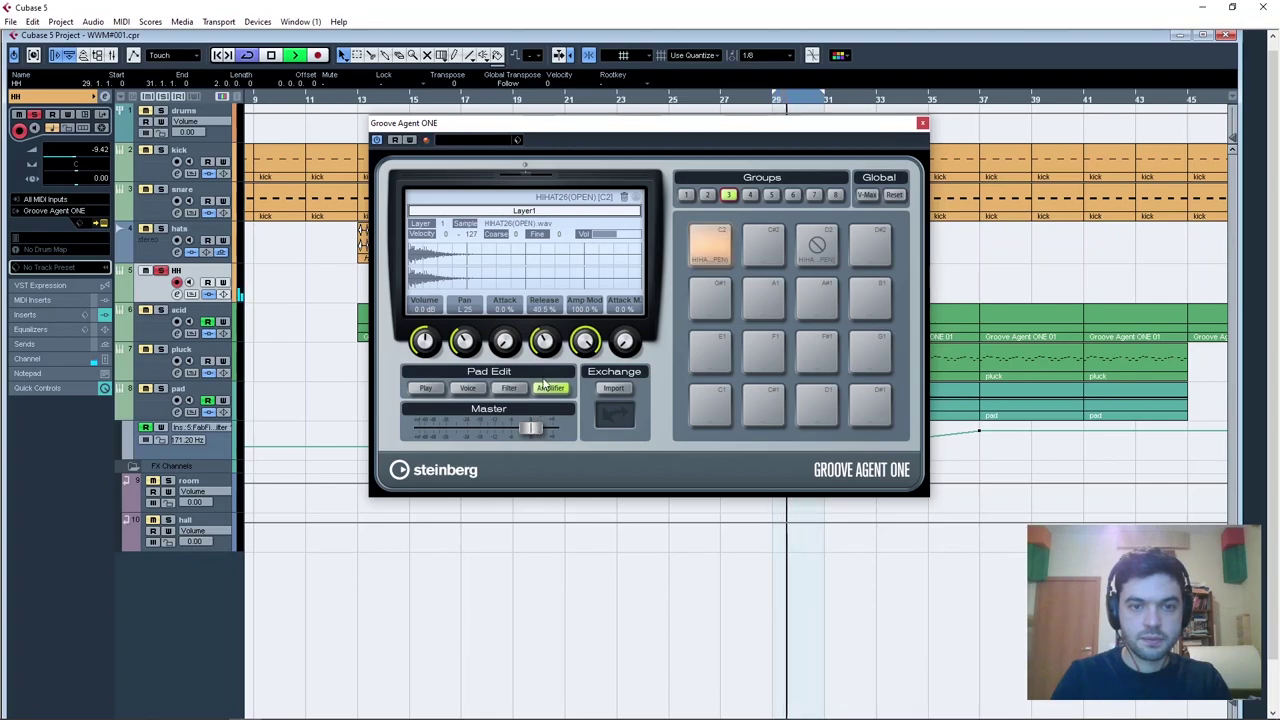
{"action": "left_click", "coordinate": [162, 111]}
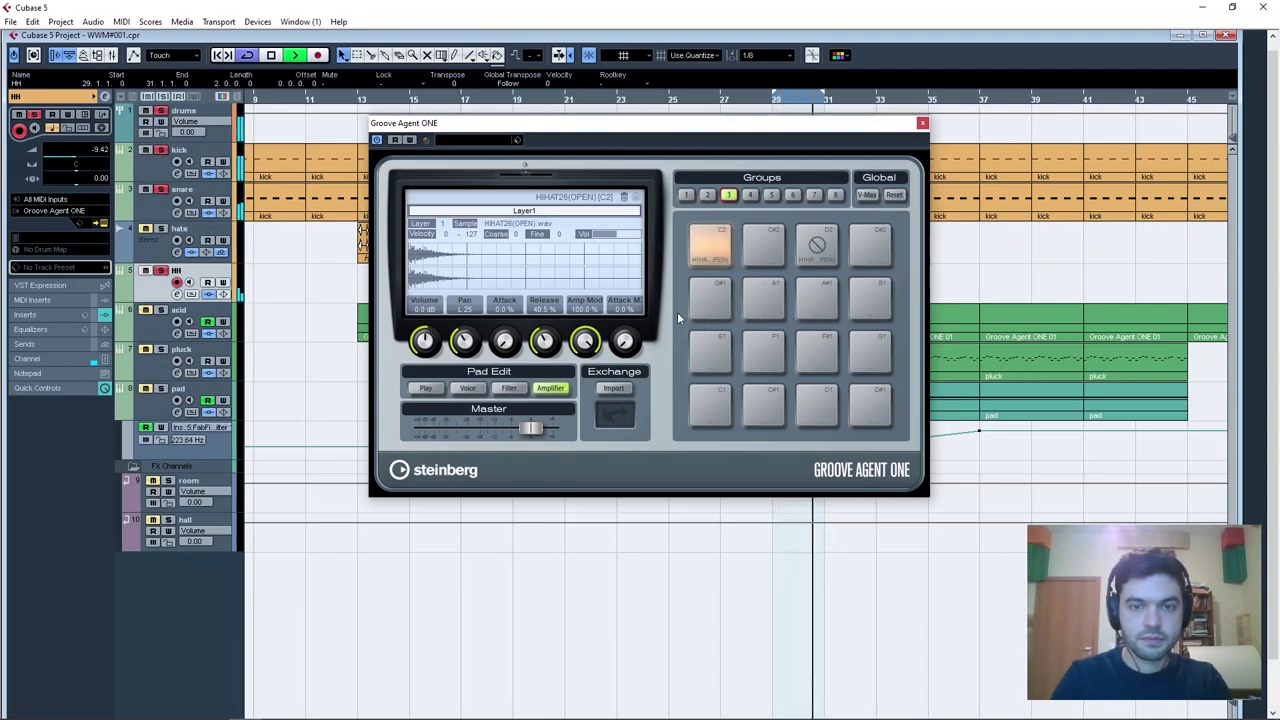
{"action": "left_click_drag", "start_coordinate": [425, 343], "coordinate": [409, 302]}
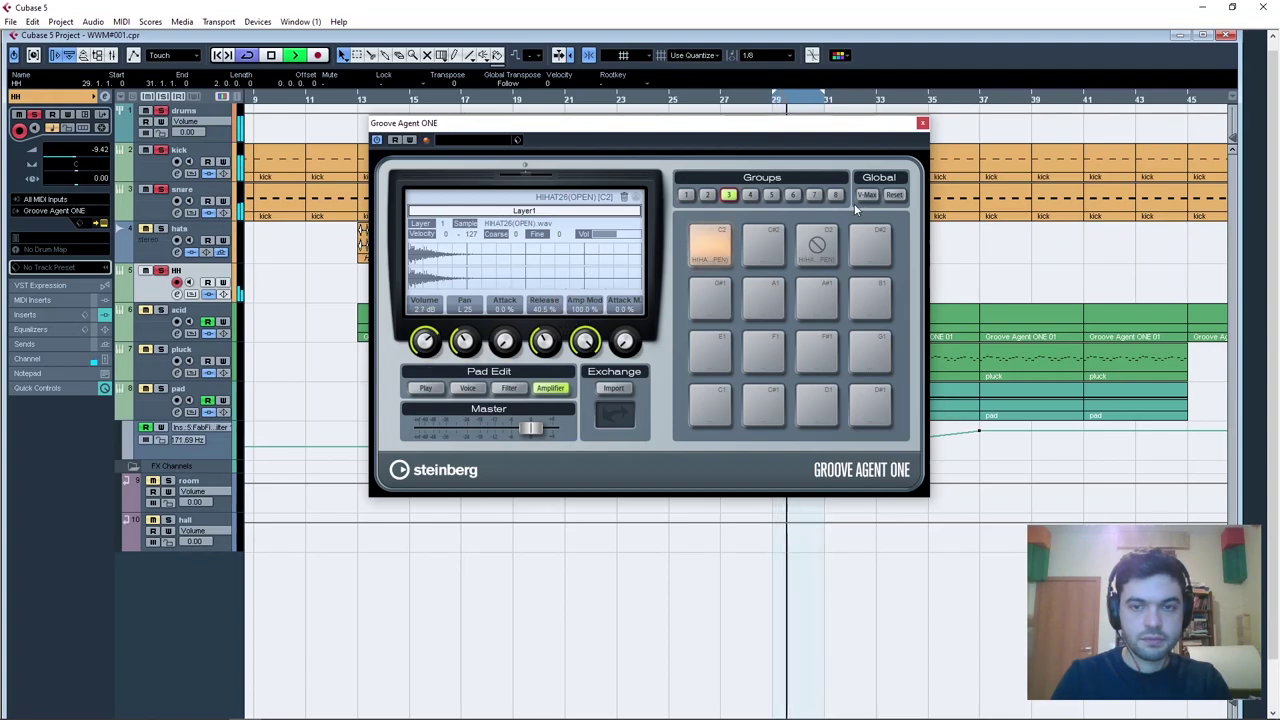
Set the D2 pad's amplifier release to 34.0% and move the C2 pad's pan to L9.
{"action": "left_click", "coordinate": [827, 243]}
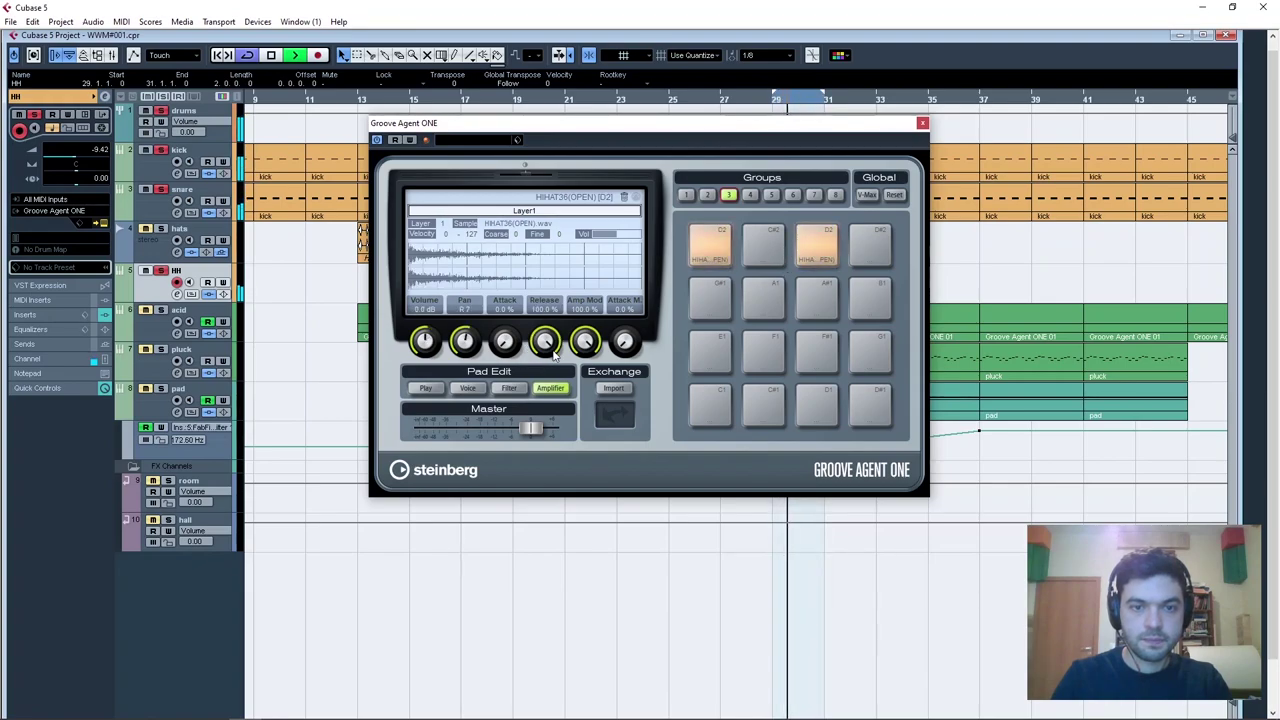
{"action": "left_click_drag", "start_coordinate": [545, 341], "coordinate": [525, 406]}
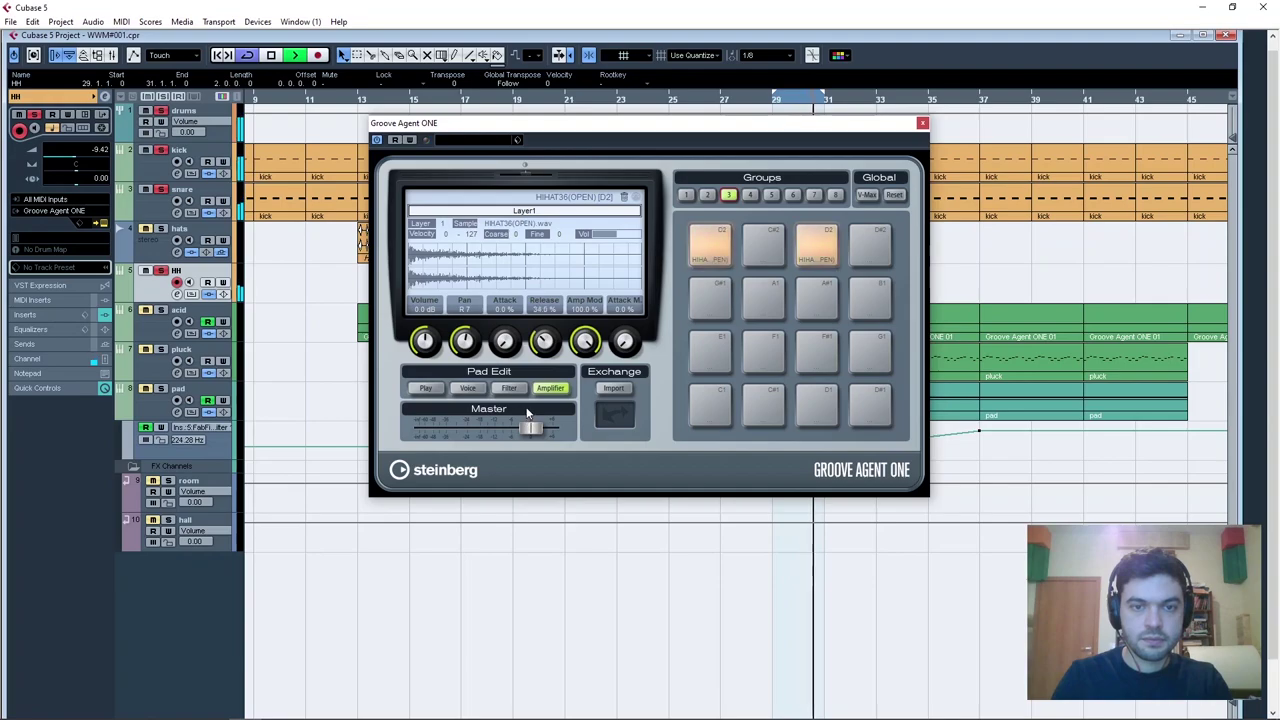
{"action": "left_click_drag", "start_coordinate": [585, 340], "coordinate": [586, 343]}
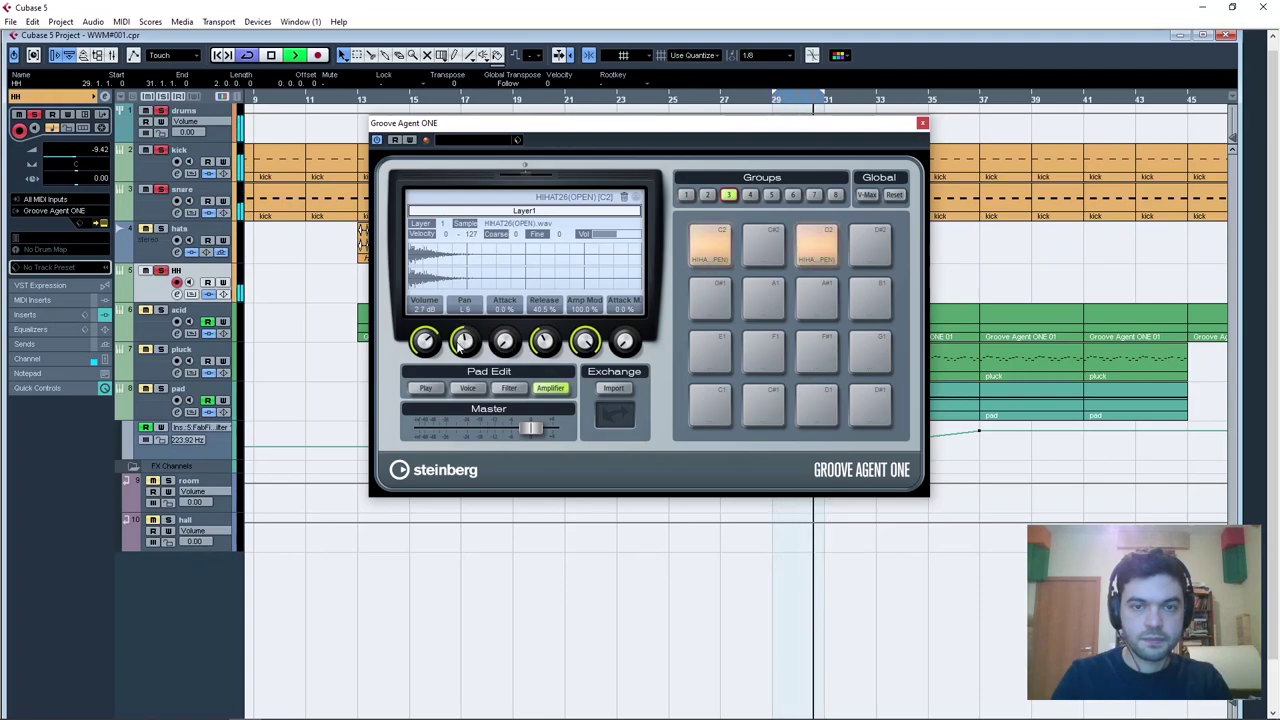
Fine-tune the C2 pad's cutoff, and lower the HH track's volume to -12.00 with Groove Agent ONE closed.
{"action": "left_click", "coordinate": [427, 389]}
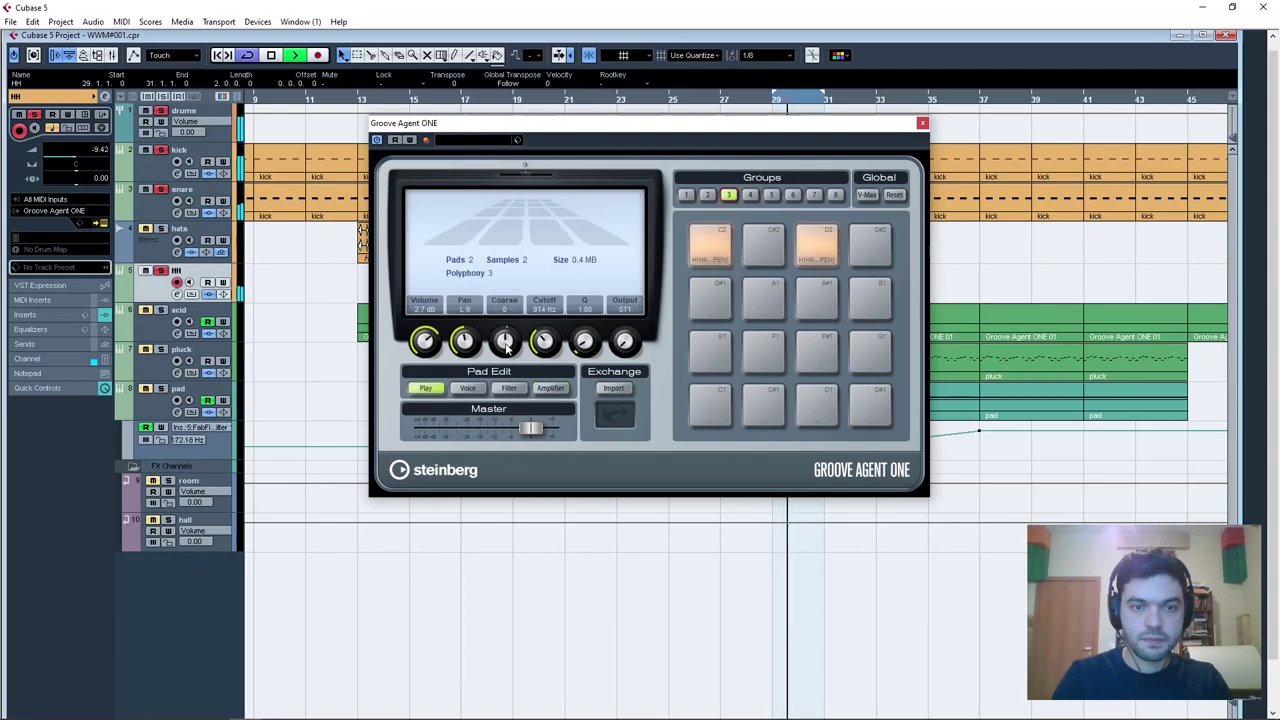
{"action": "left_click_drag", "start_coordinate": [547, 327], "coordinate": [541, 335]}
{"action": "left_click", "coordinate": [922, 124]}
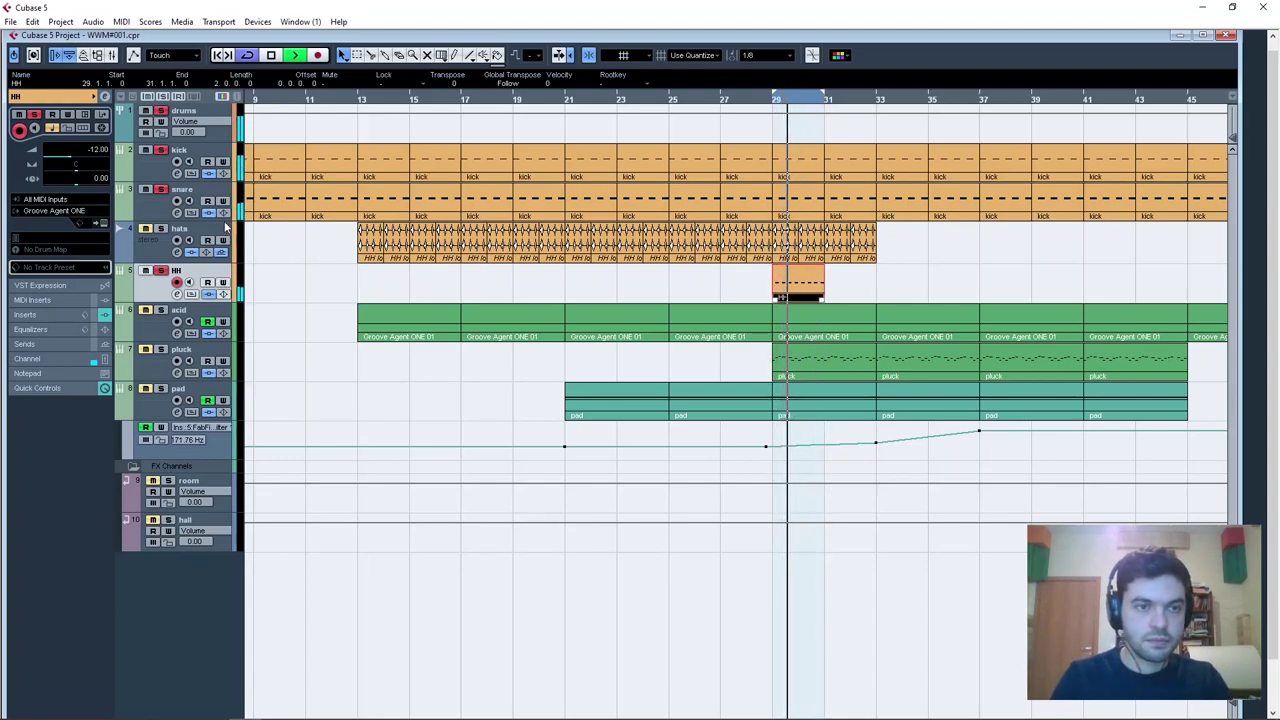
Route the HH track's output to the drums group and clear the solos to play the loop with the full mix.
{"action": "left_click", "coordinate": [103, 115]}
{"action": "left_click", "coordinate": [965, 253]}
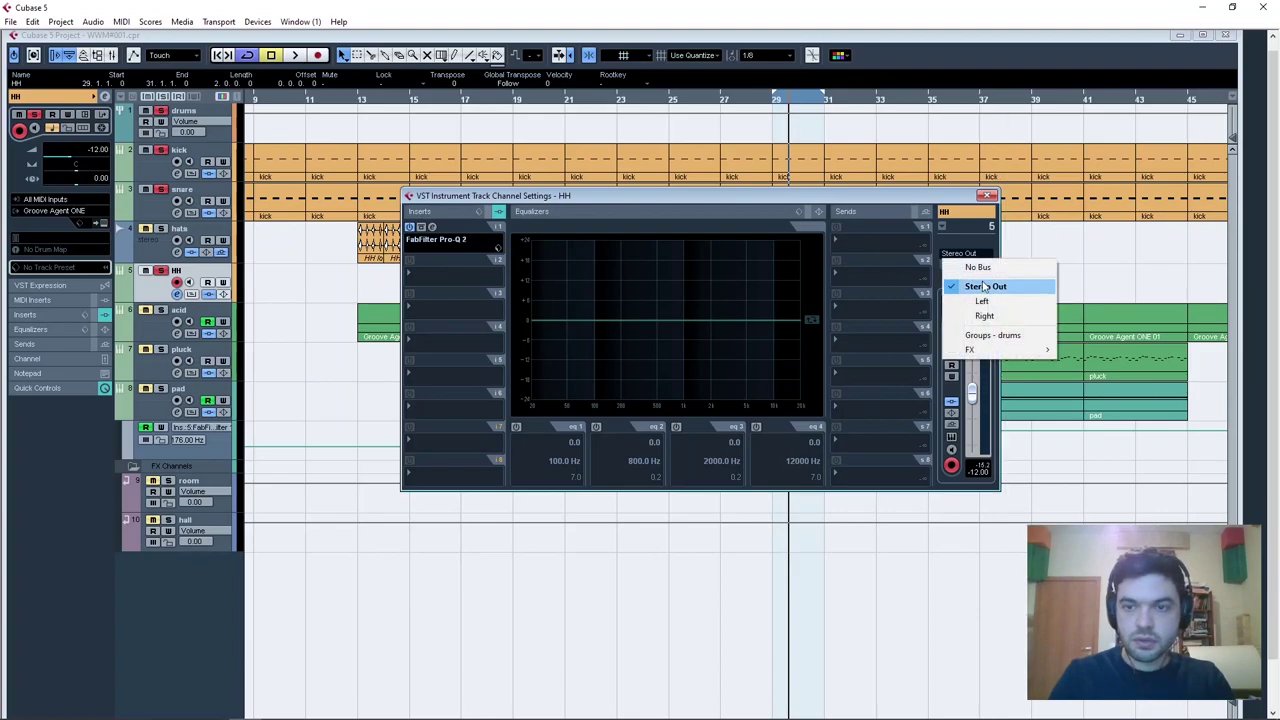
{"action": "left_click", "coordinate": [993, 336]}
{"action": "left_click", "coordinate": [988, 195]}
{"action": "key", "text": "space"}
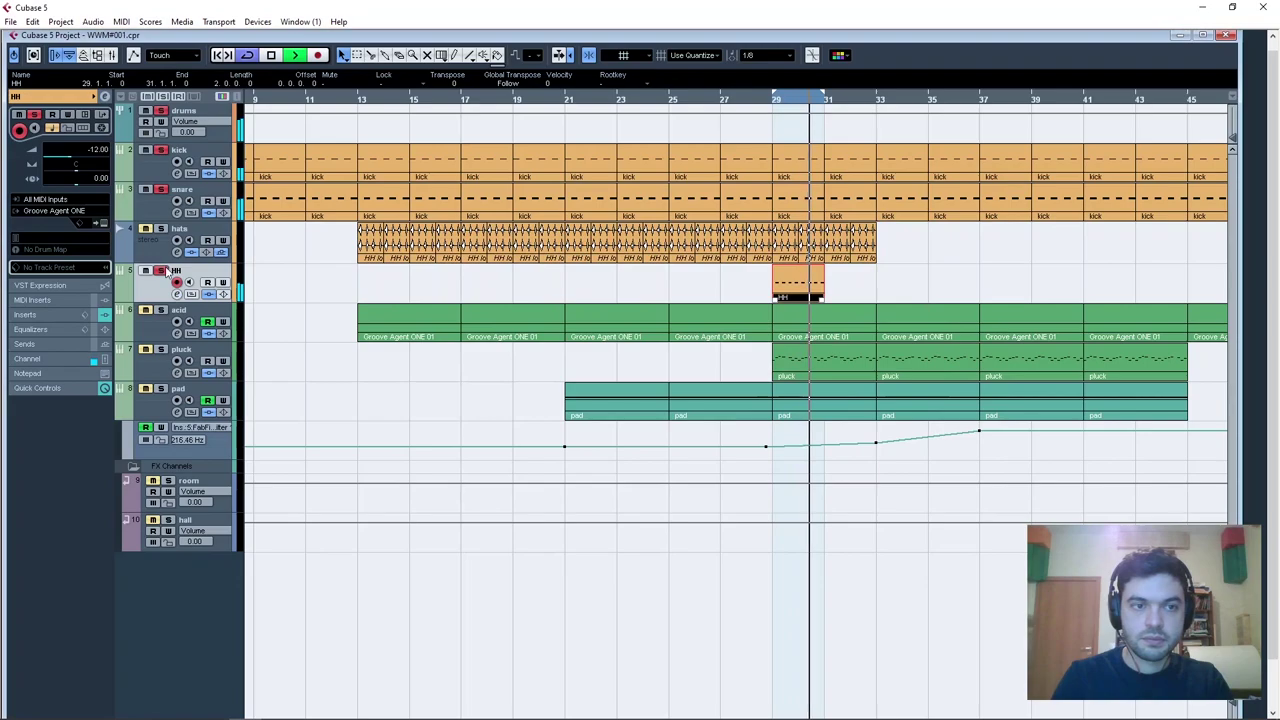
{"action": "left_click", "coordinate": [164, 109]}
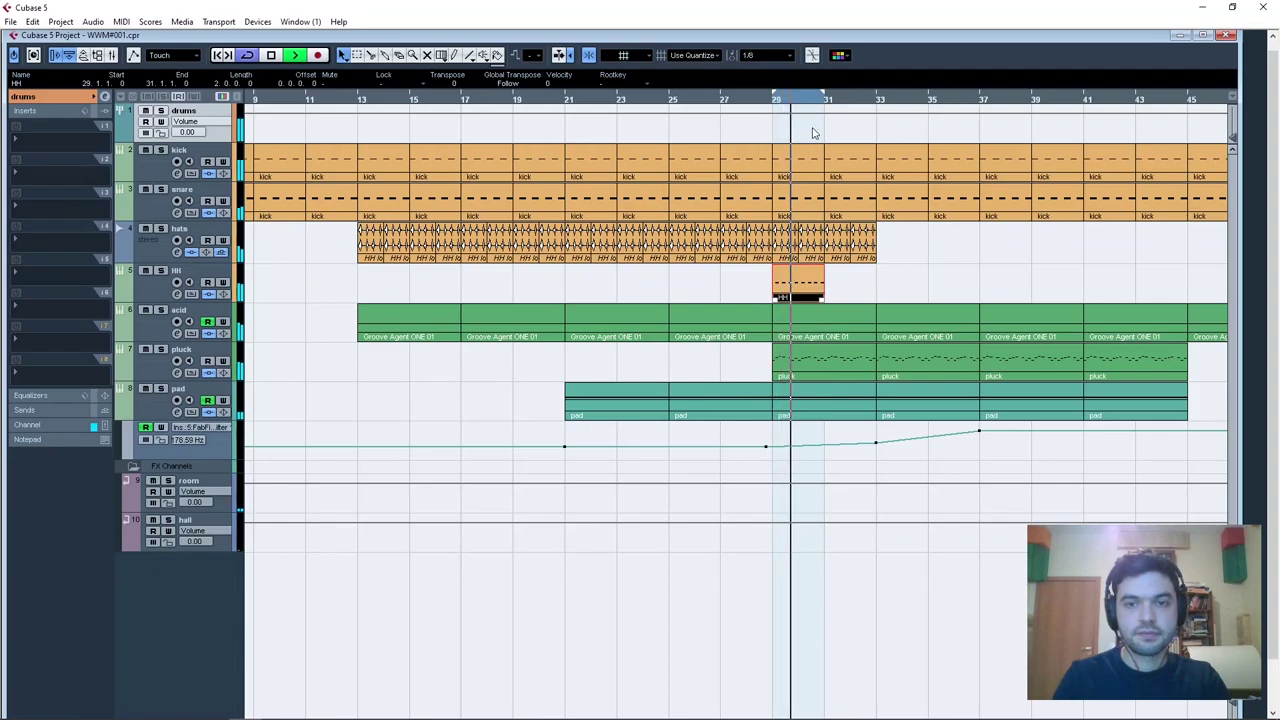
Open the HH track's send slots.
{"action": "left_click", "coordinate": [136, 276]}
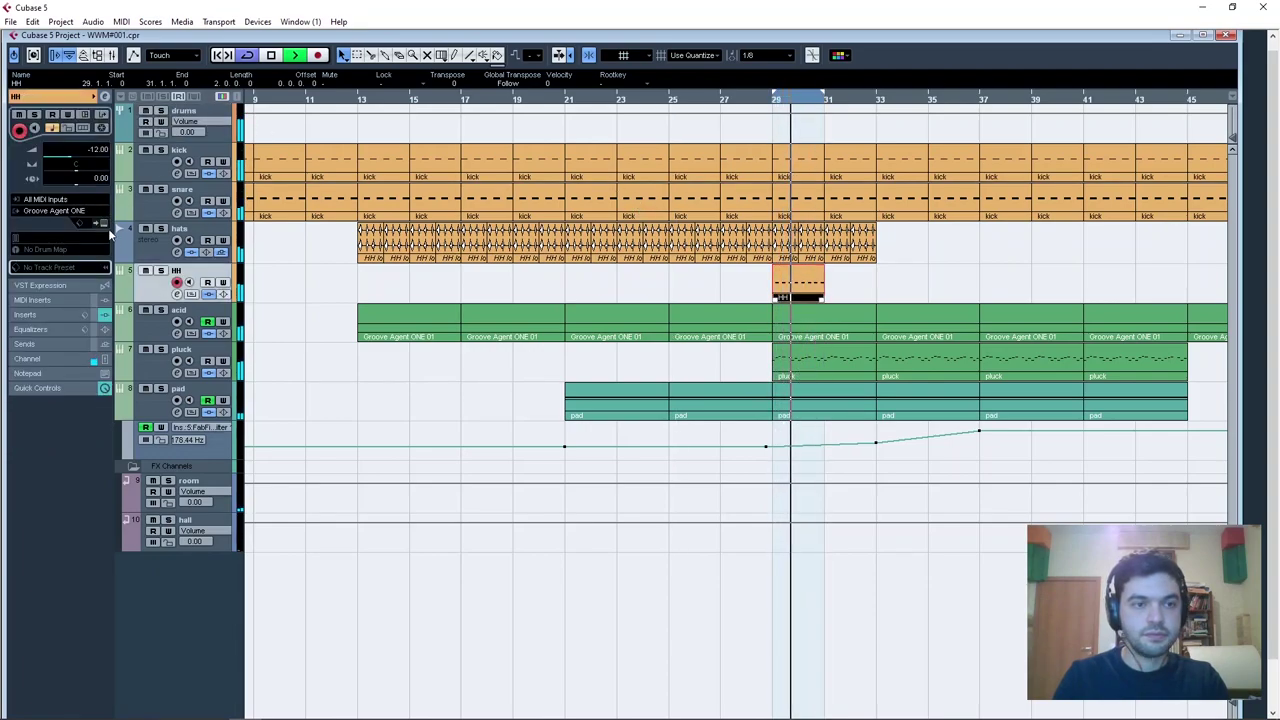
{"action": "left_click", "coordinate": [30, 345]}
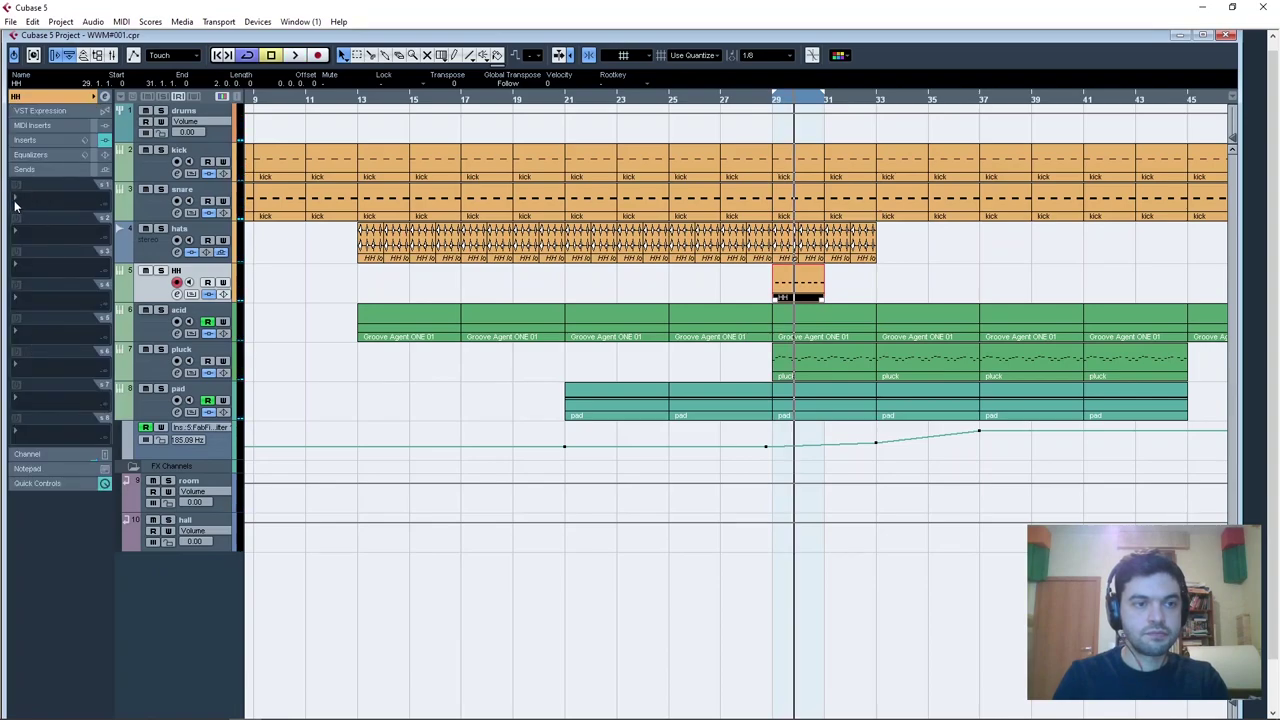
Send the HH track to the room effect channel and balance the send level to about -11.75 during soloed playback.
{"action": "left_click", "coordinate": [15, 205]}
{"action": "left_click", "coordinate": [45, 232]}
{"action": "key", "text": "space"}
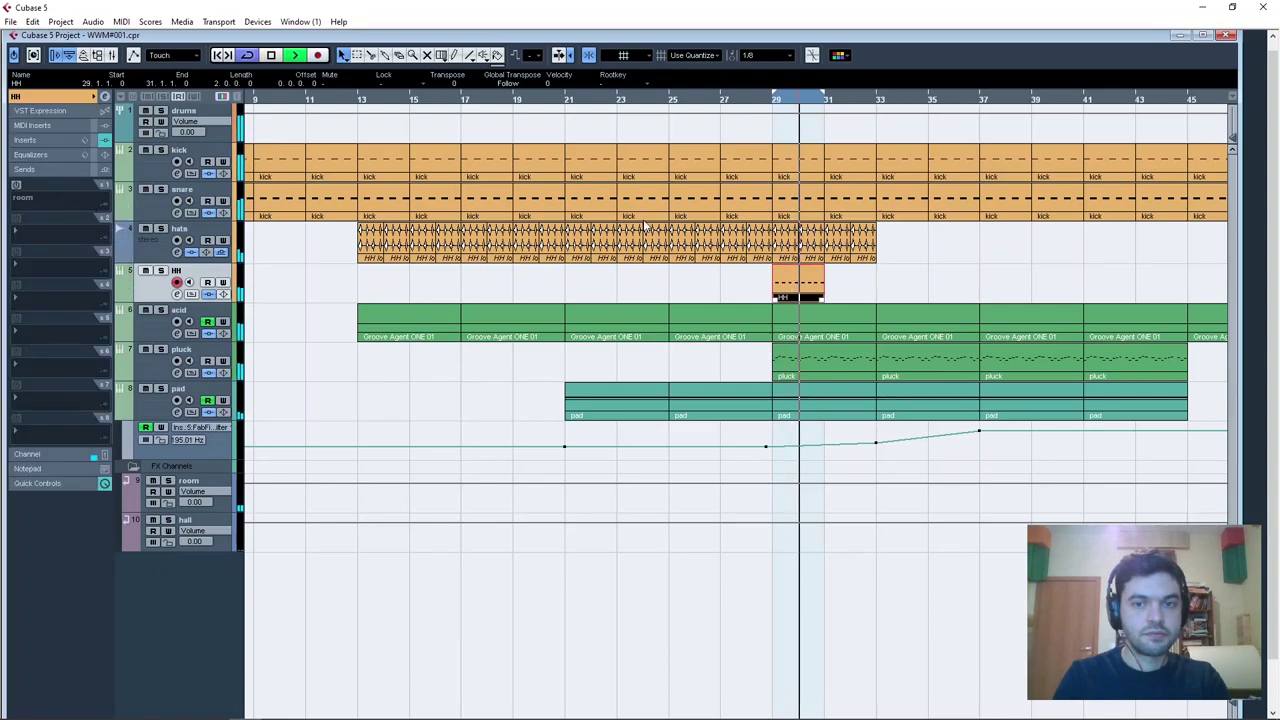
{"action": "left_click", "coordinate": [94, 203]}
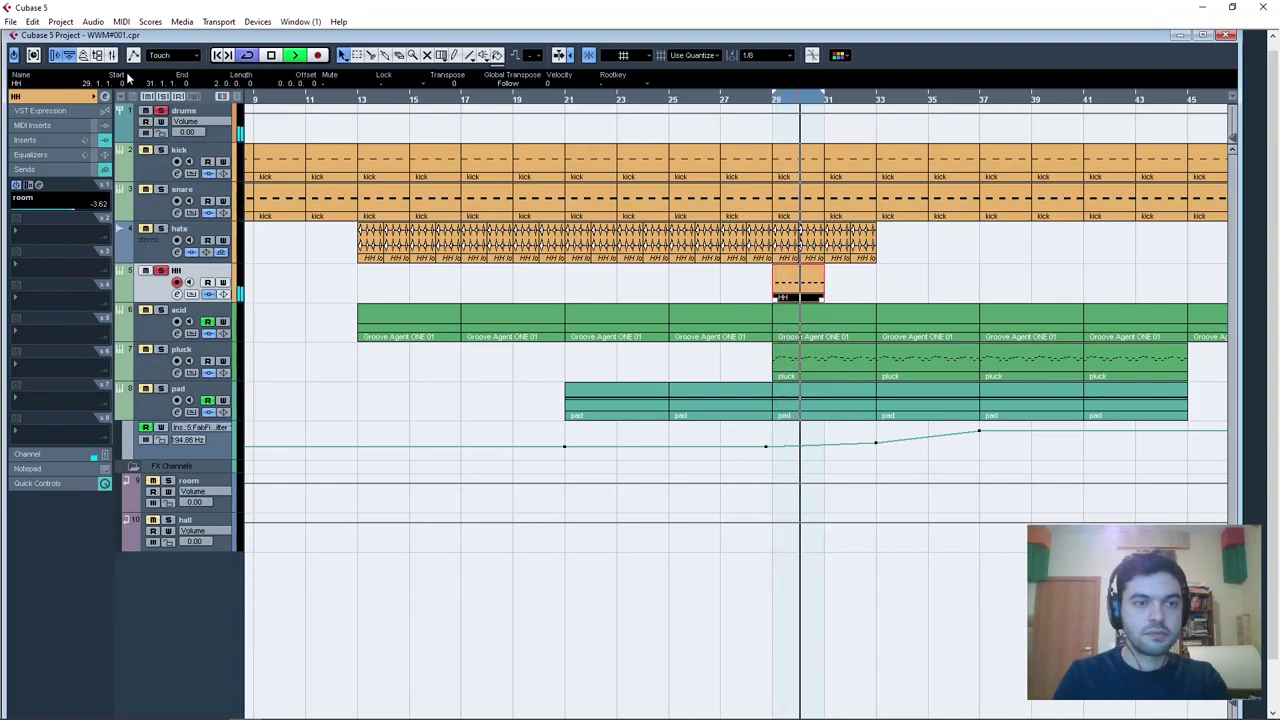
{"action": "left_click_drag", "start_coordinate": [99, 207], "coordinate": [70, 279]}
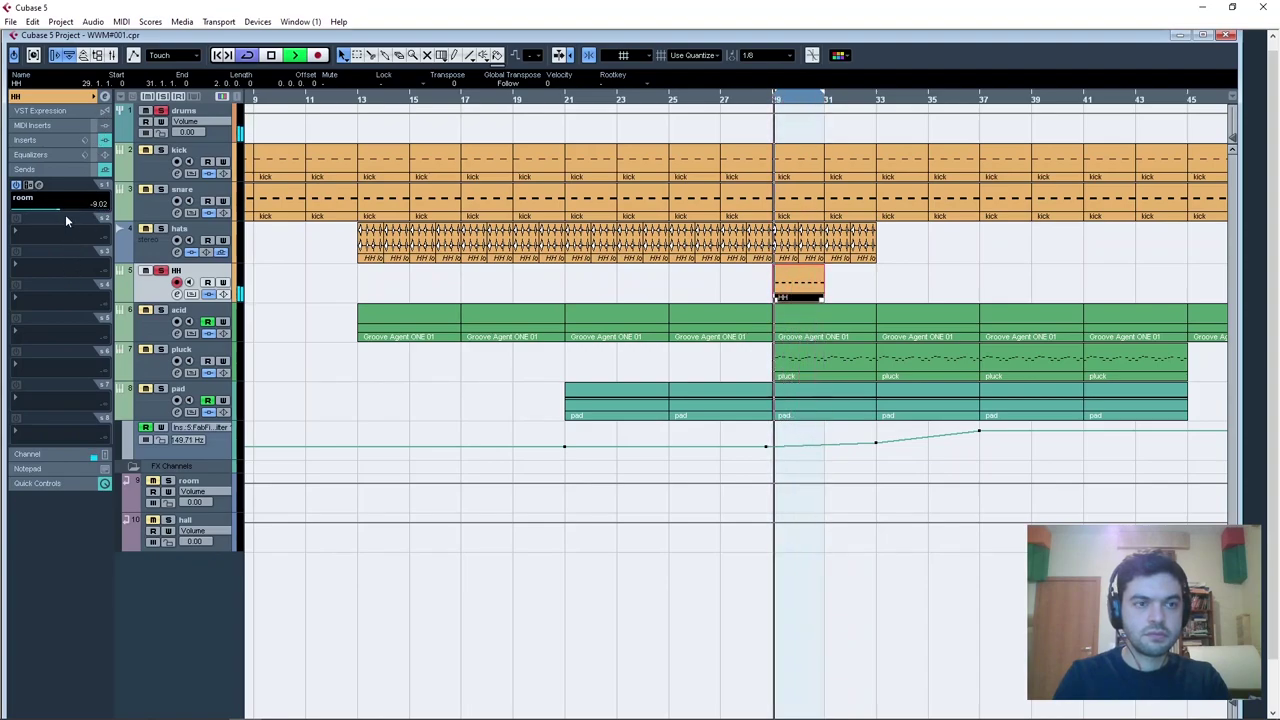
{"action": "left_click", "coordinate": [167, 482]}
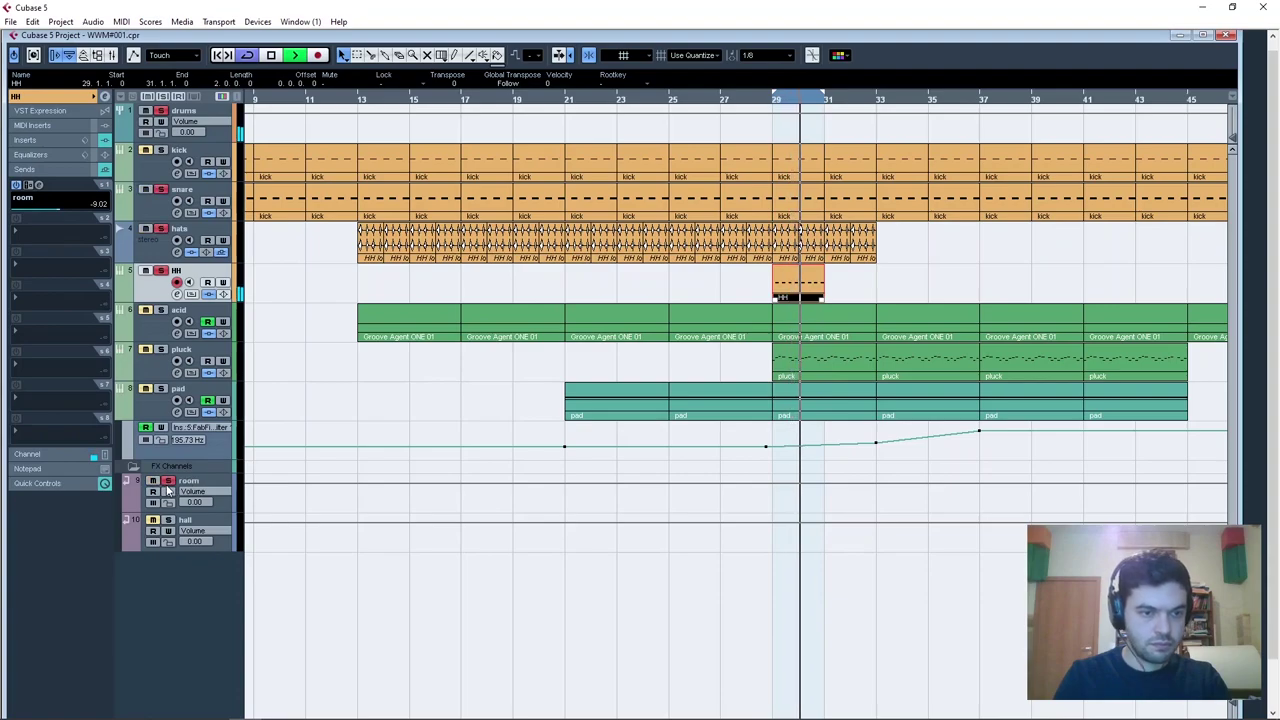
{"action": "scroll", "coordinate": [67, 205], "scroll_direction": "down", "scroll_amount": 3}
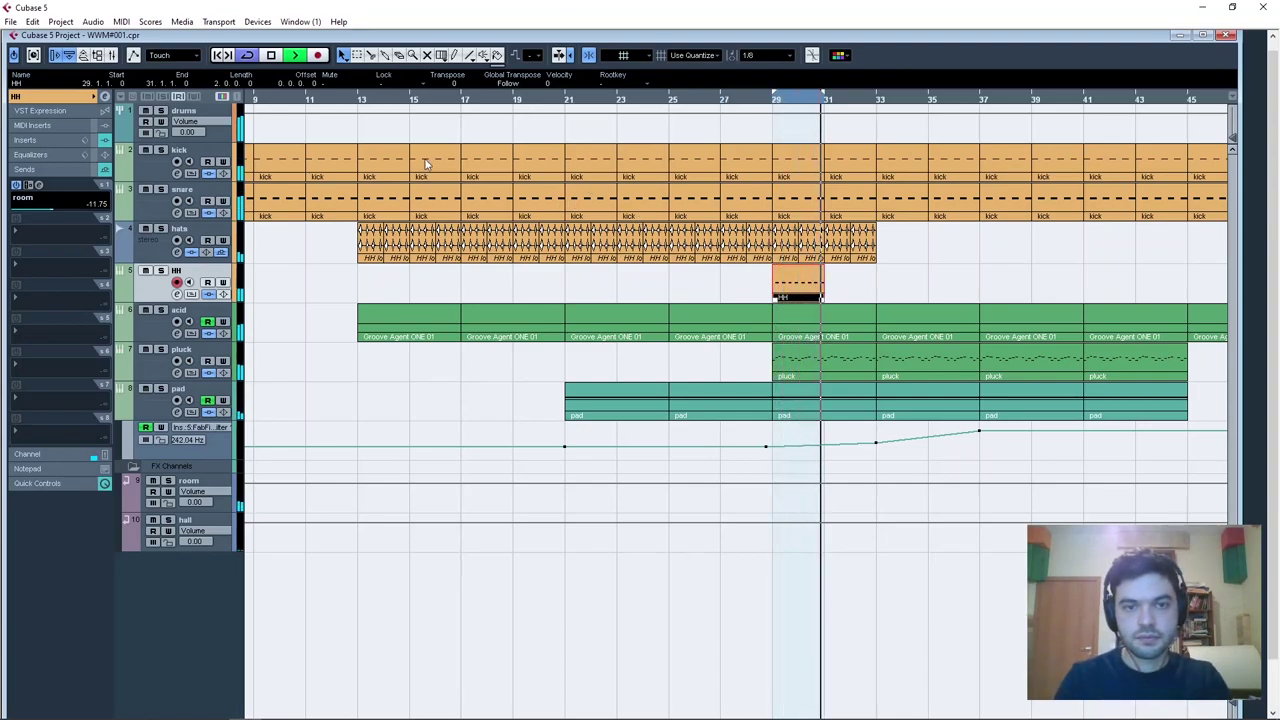
Show the hats track's channel settings while listening to the loop, and stop playback.
{"action": "left_click", "coordinate": [160, 258]}
{"action": "left_click", "coordinate": [59, 96]}
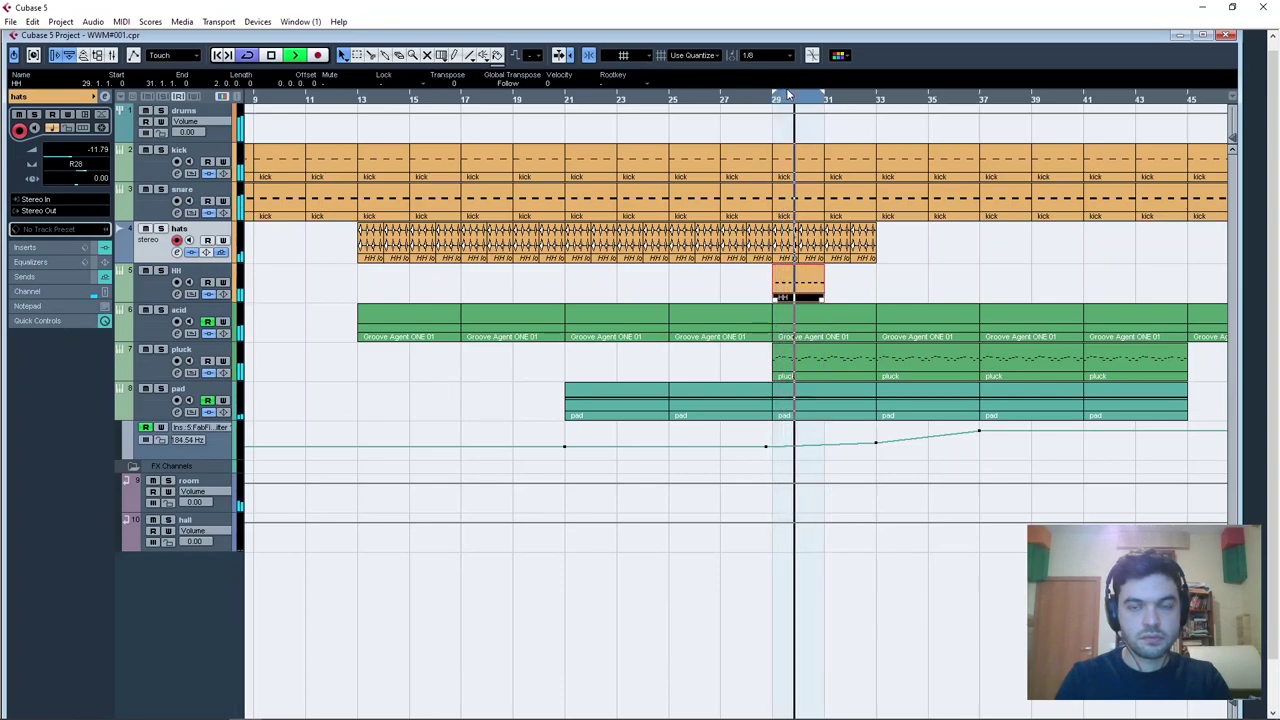
{"action": "key", "text": "space"}
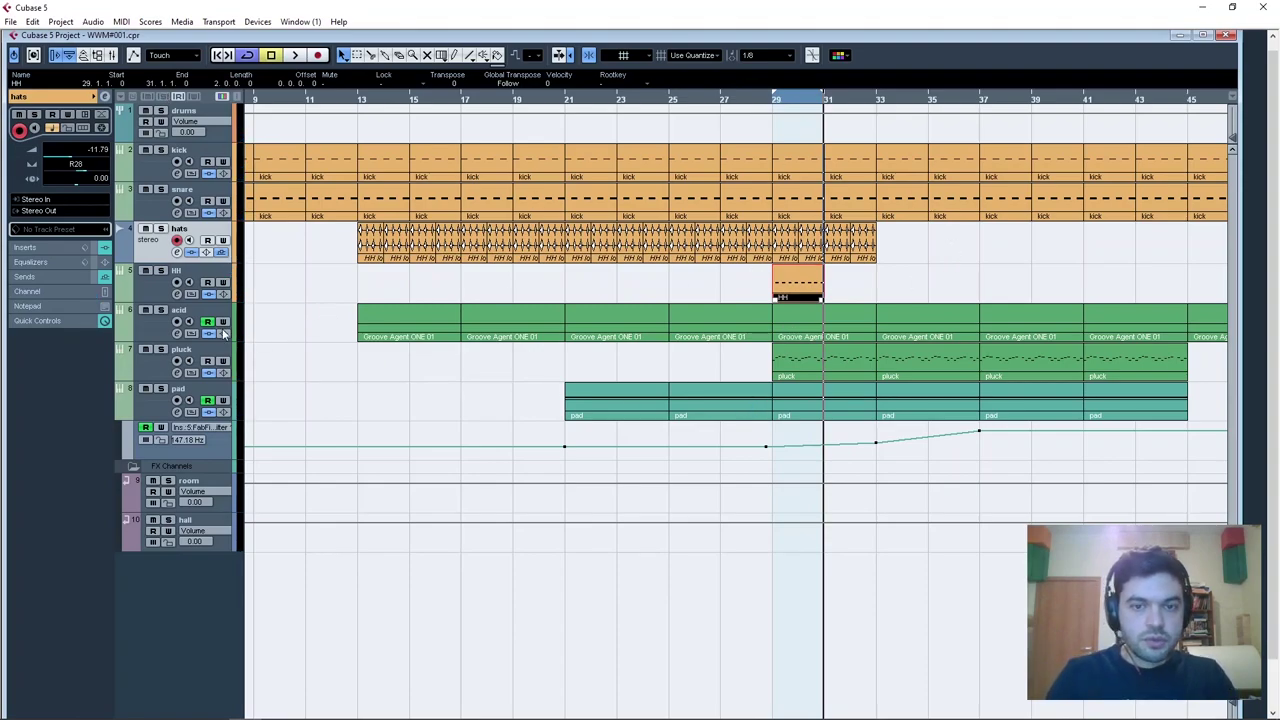
Duplicate the HH part and the hats loops until both tracks are filled up to bar 45.
{"action": "key", "text": "ctrl+d"}
{"action": "left_click_drag", "start_coordinate": [887, 287], "coordinate": [788, 240]}
{"action": "key", "text": "ctrl+d"}
{"action": "key", "text": "ctrl+d"}
{"action": "key", "text": "ctrl+d"}
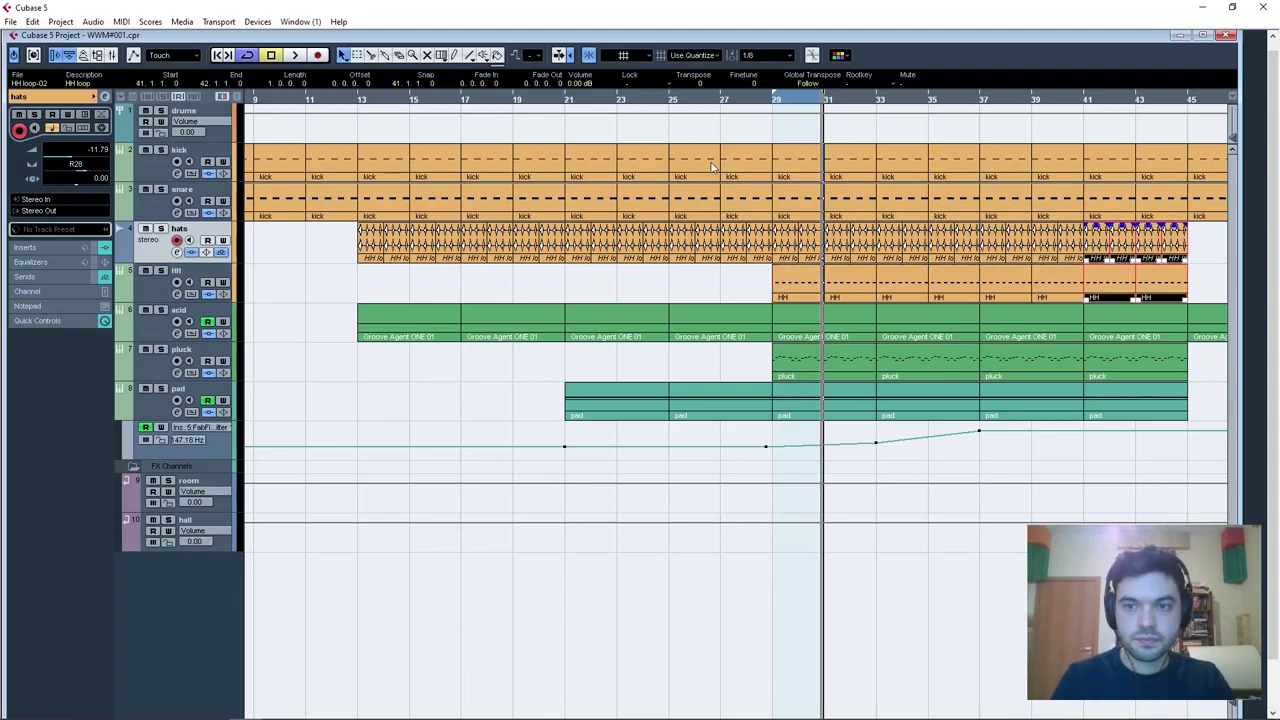
Add one instrument track below the HH track with Serum as its VST instrument.
{"action": "left_click", "coordinate": [140, 296]}
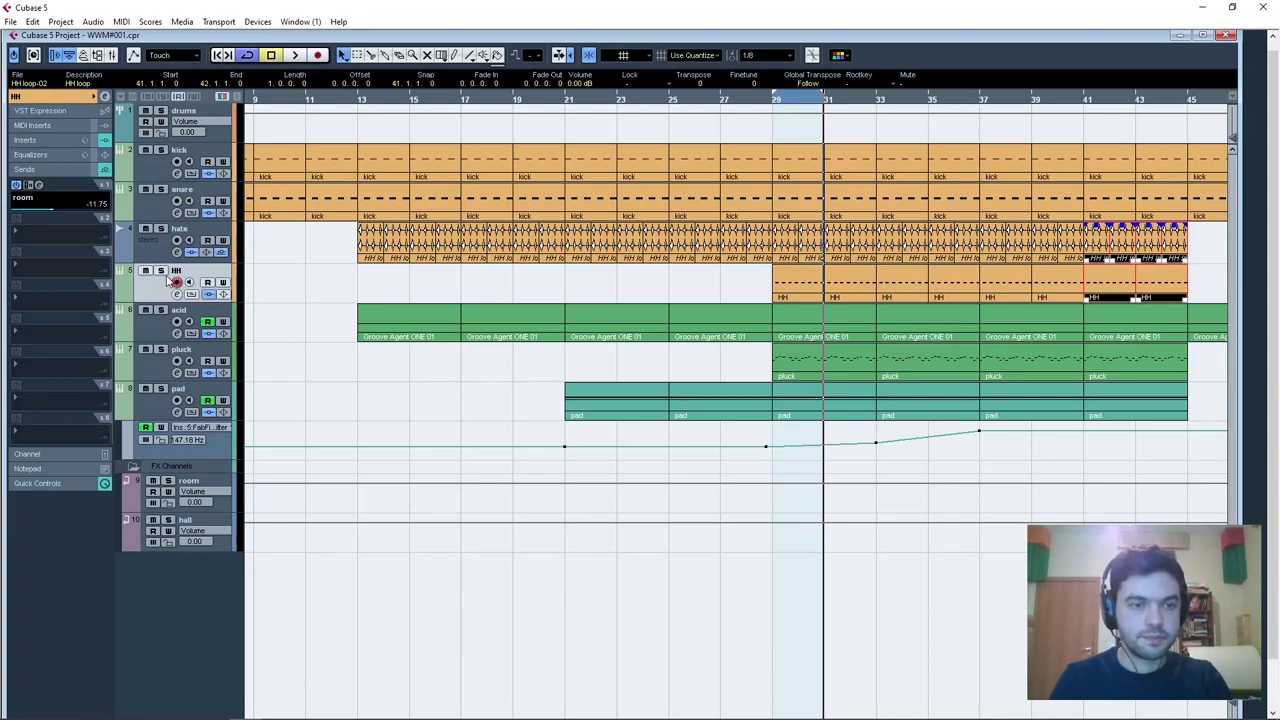
{"action": "right_click", "coordinate": [172, 282]}
{"action": "mouse_move", "coordinate": [340, 283]}
{"action": "left_click", "coordinate": [400, 297]}
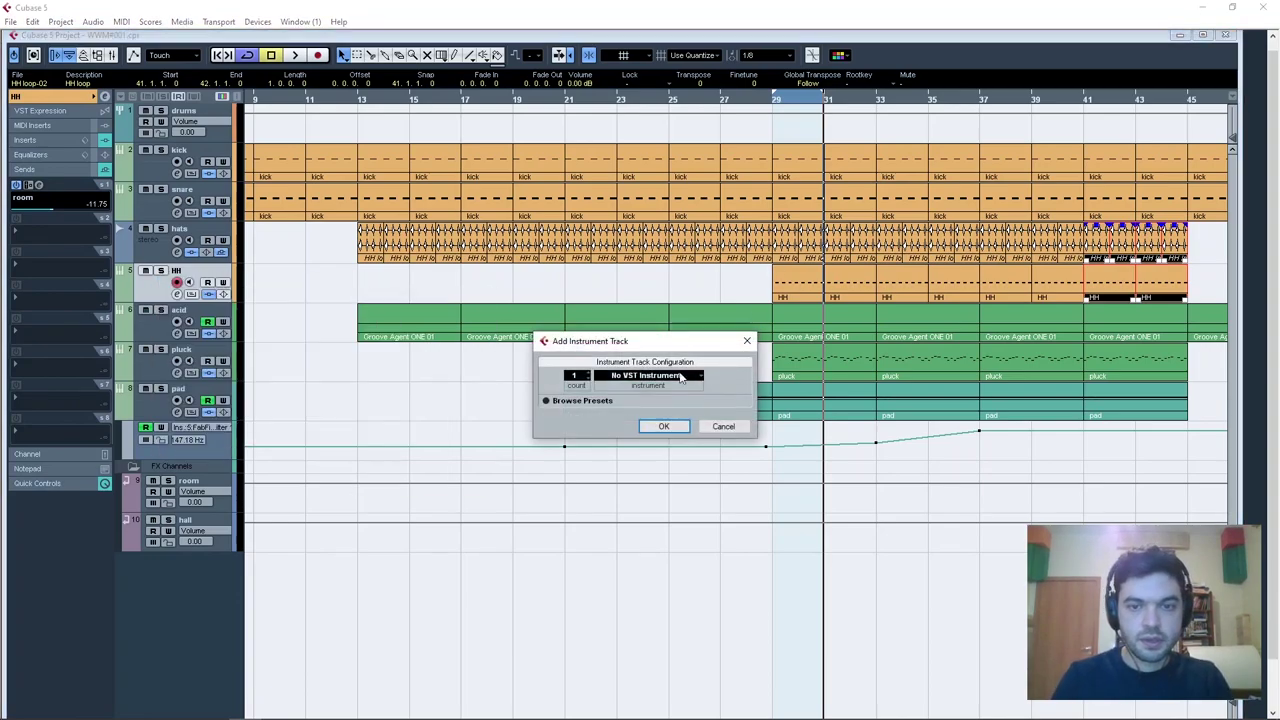
{"action": "left_click", "coordinate": [648, 376]}
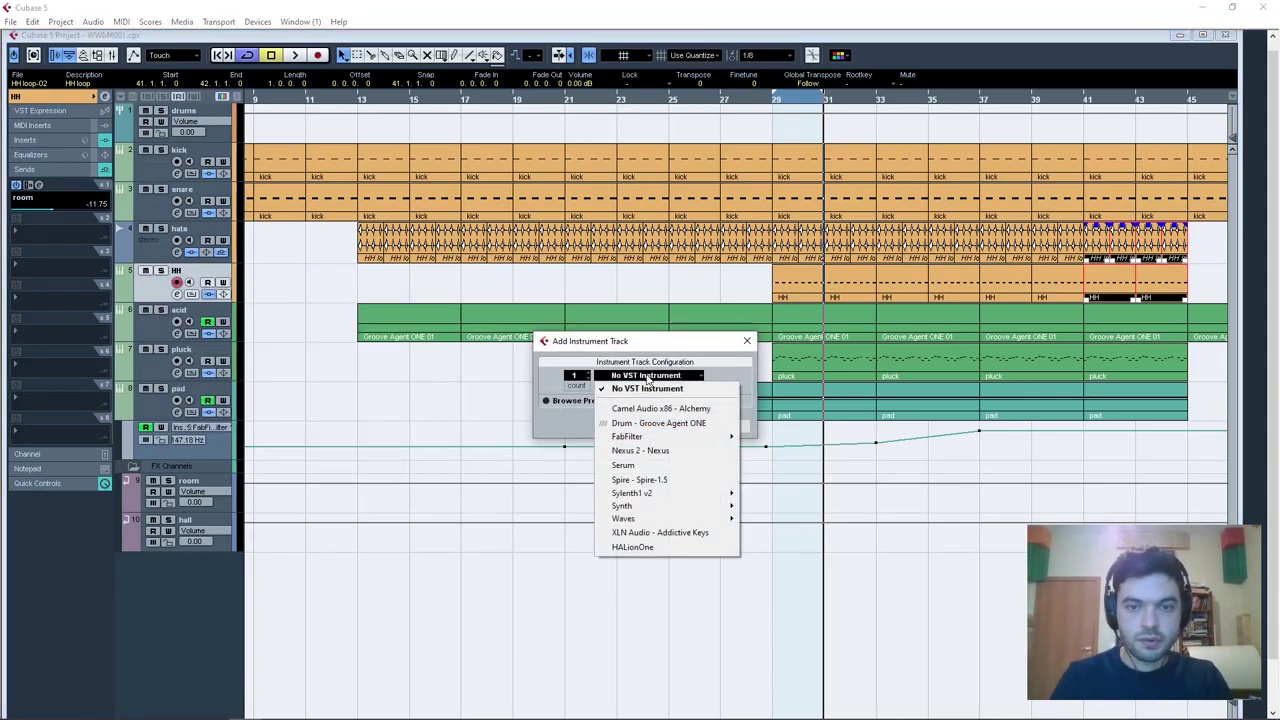
{"action": "left_click", "coordinate": [688, 465]}
{"action": "key", "text": "Return"}
Rename the new instrument track to bass, colour it pink and show its basic track settings.
{"action": "double_click", "coordinate": [189, 312]}
{"action": "type", "text": "bass"}
{"action": "key", "text": "Return"}
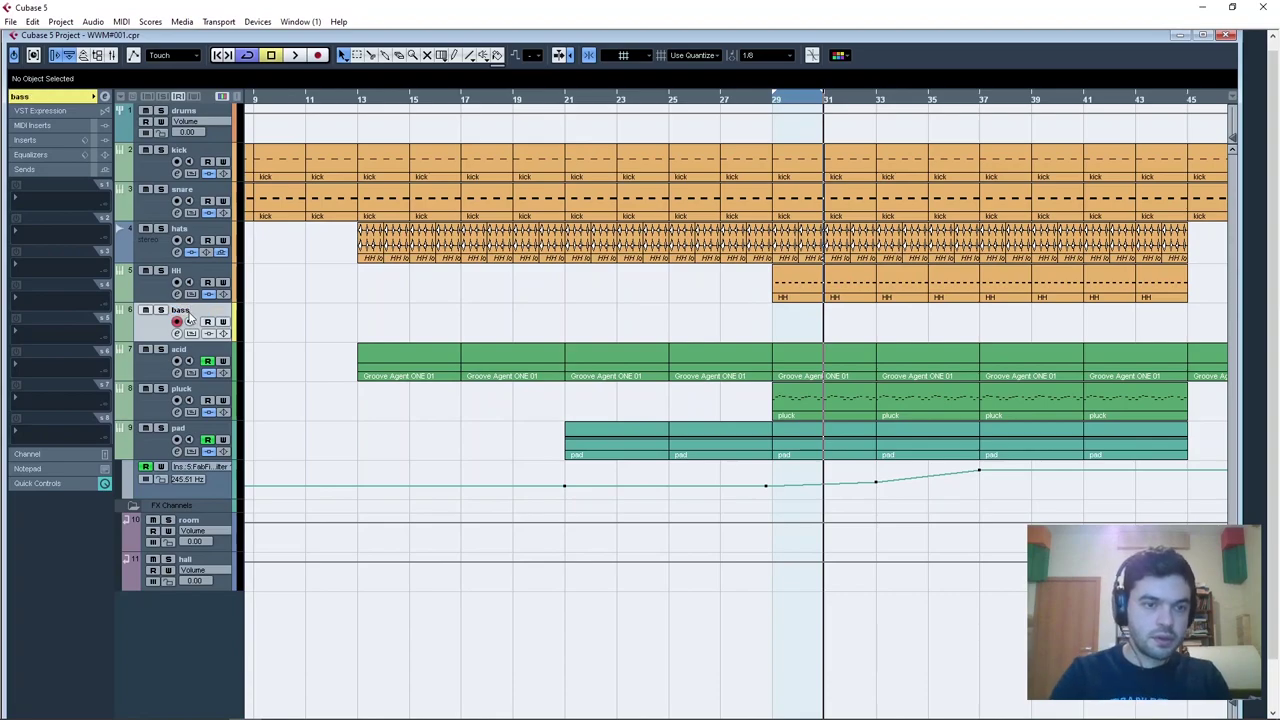
{"action": "left_click", "coordinate": [240, 323]}
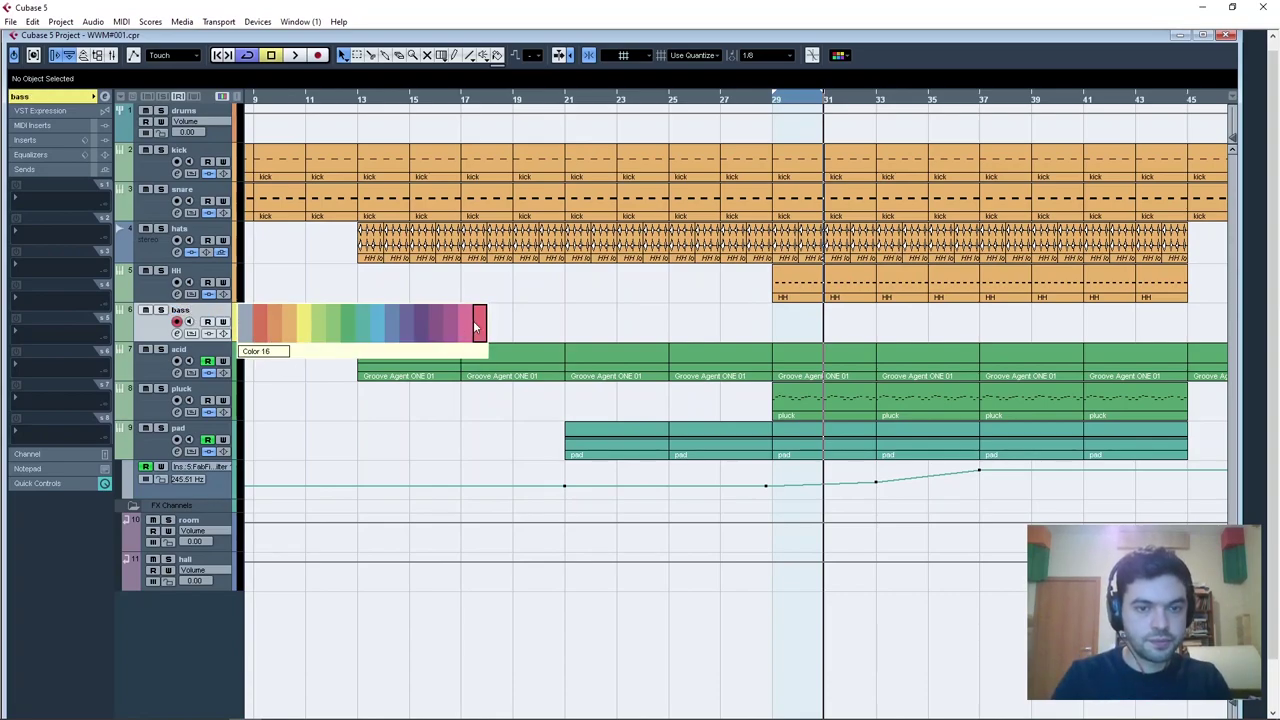
{"action": "left_click", "coordinate": [335, 327]}
{"action": "left_click", "coordinate": [27, 97]}
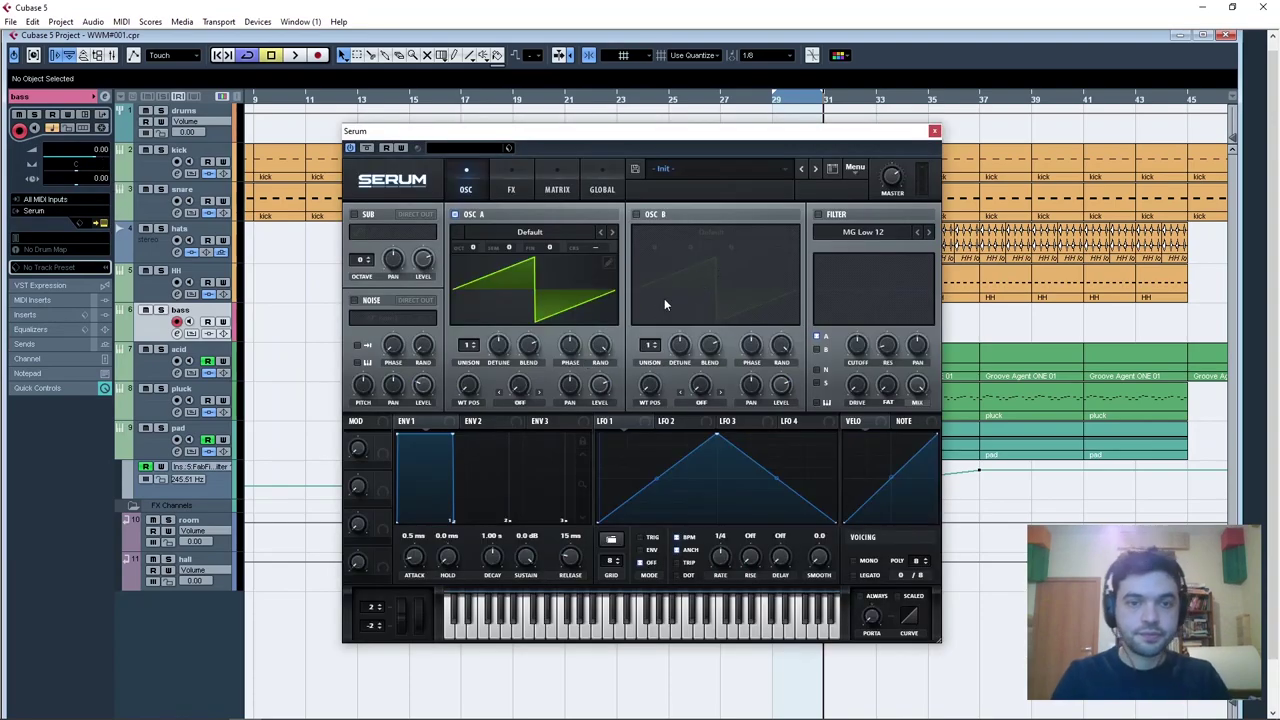
Set oscillator A to octave -2 and enable the sub oscillator at octave -1 with its level at about 52%.
{"action": "left_click_drag", "start_coordinate": [468, 250], "coordinate": [472, 260]}
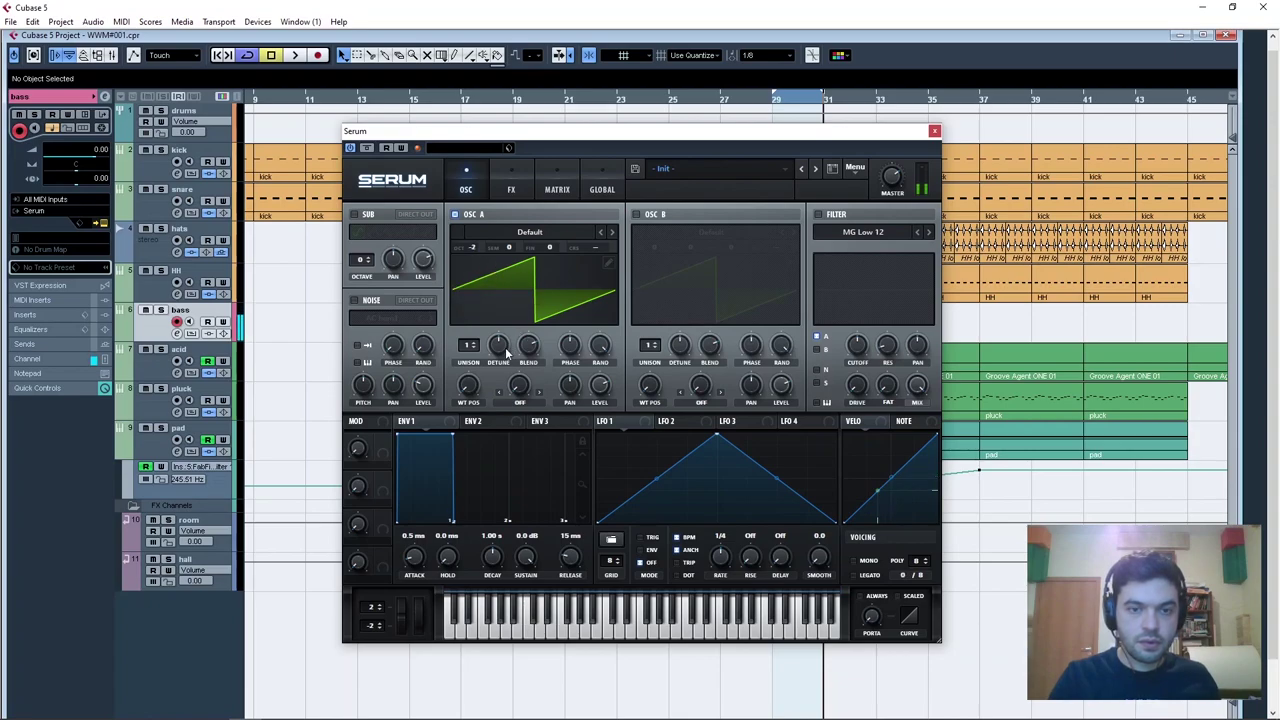
{"action": "left_click", "coordinate": [356, 214]}
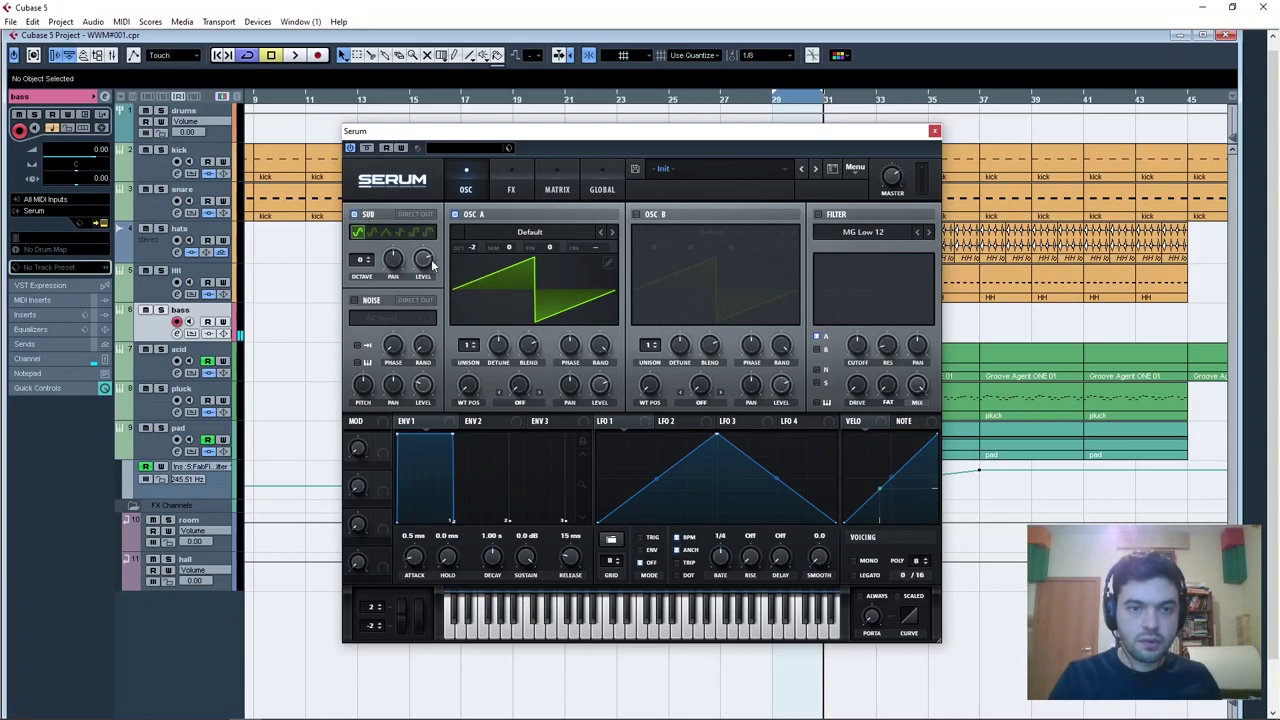
{"action": "left_click", "coordinate": [368, 263]}
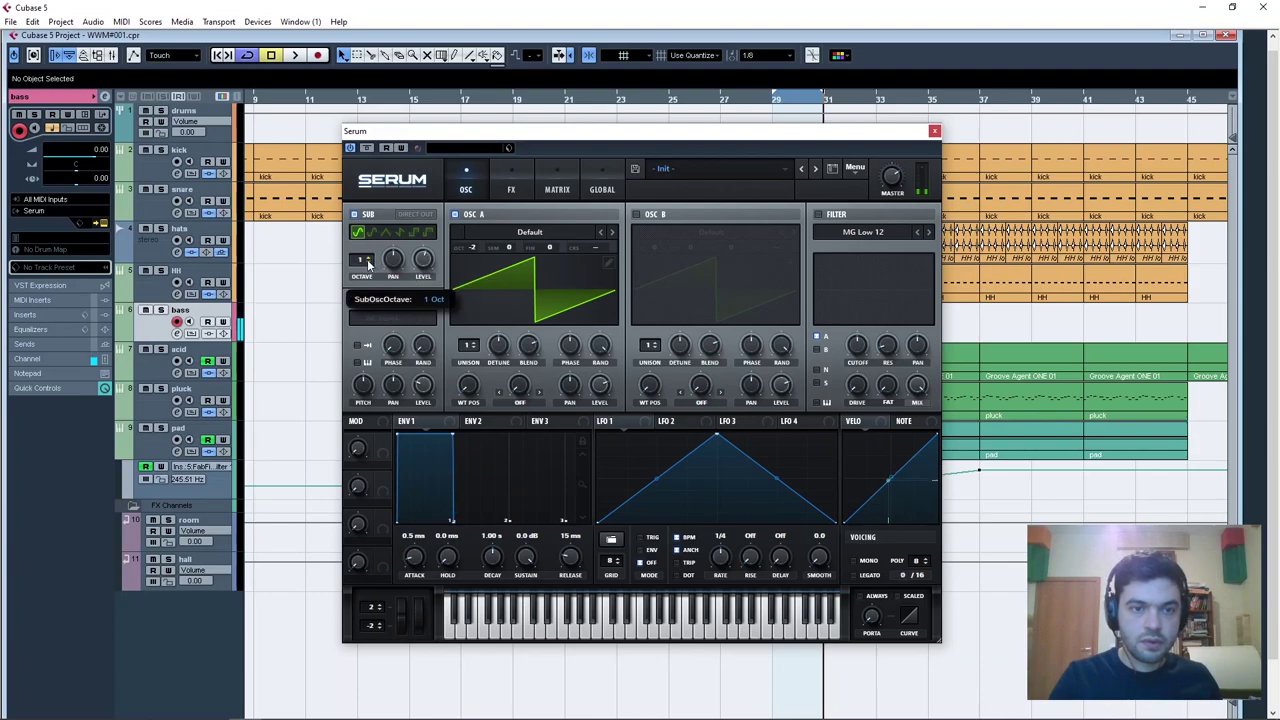
{"action": "left_click", "coordinate": [368, 263]}
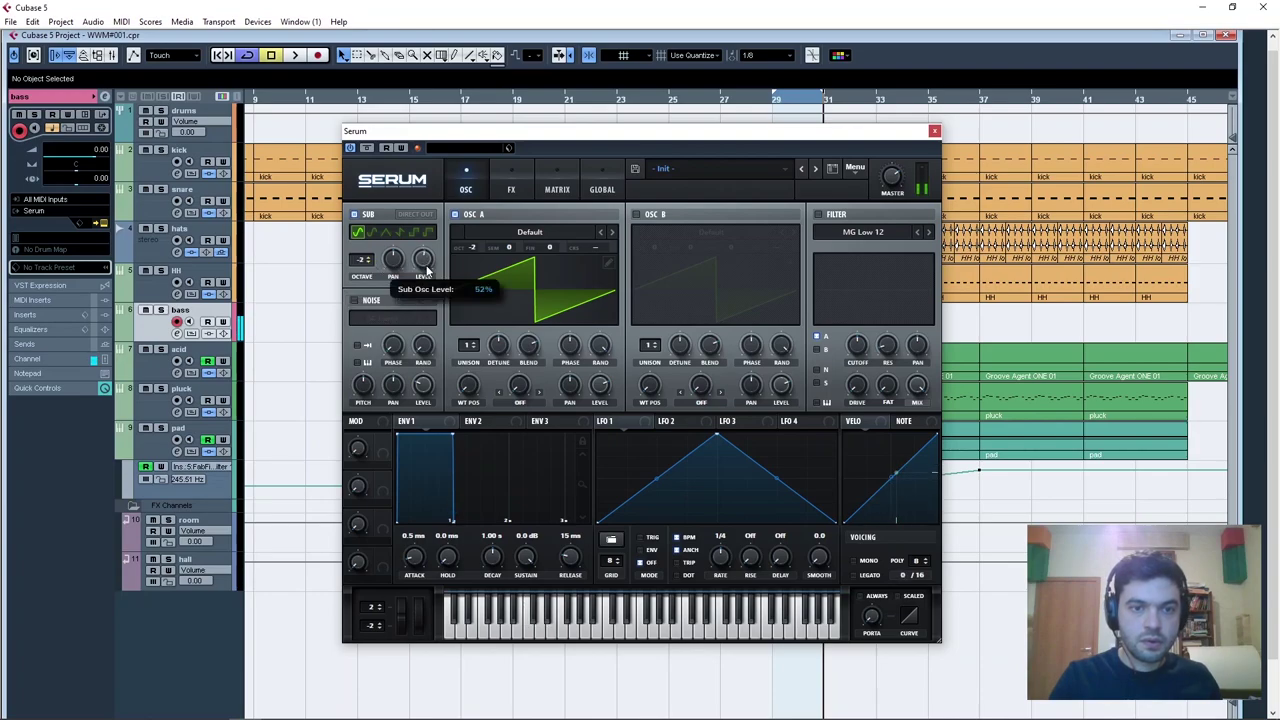
{"action": "left_click", "coordinate": [370, 259]}
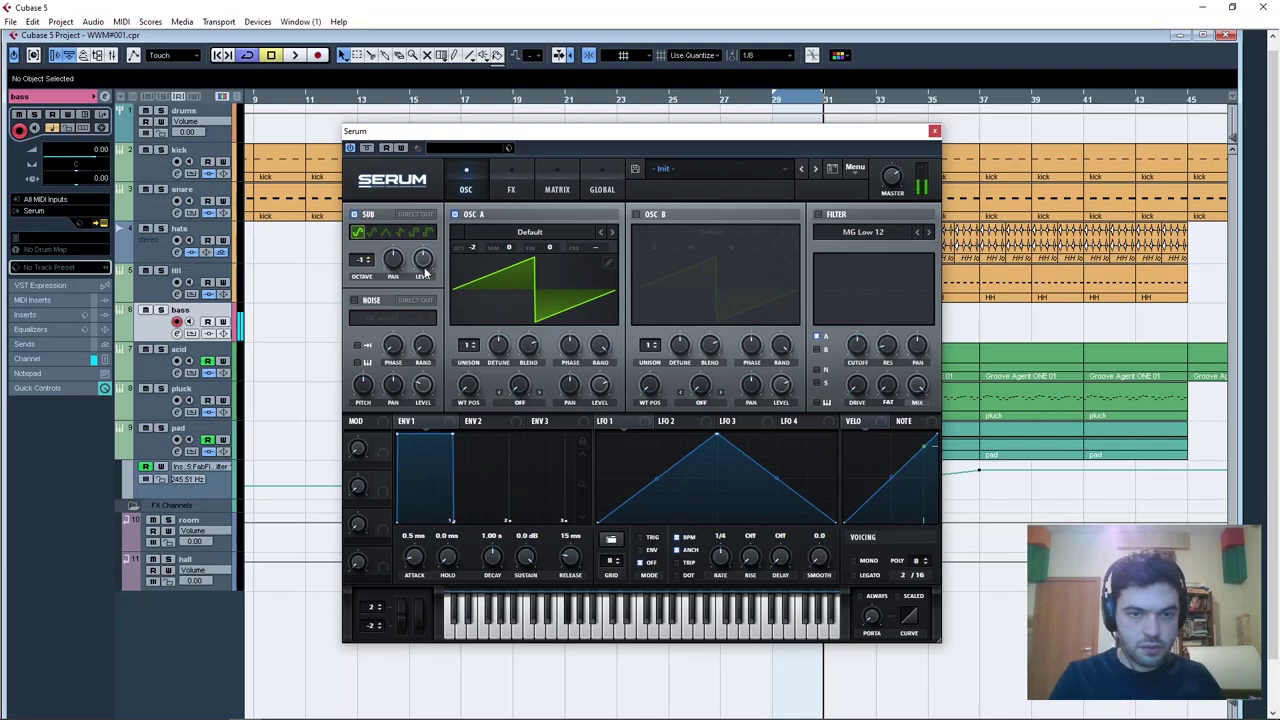
Enable the MG Low 12 filter in Serum and lower its cutoff to darken the bass.
{"action": "left_click", "coordinate": [821, 215]}
{"action": "left_click", "coordinate": [820, 215]}
{"action": "left_click", "coordinate": [819, 215]}
{"action": "left_click_drag", "start_coordinate": [861, 345], "coordinate": [861, 347]}
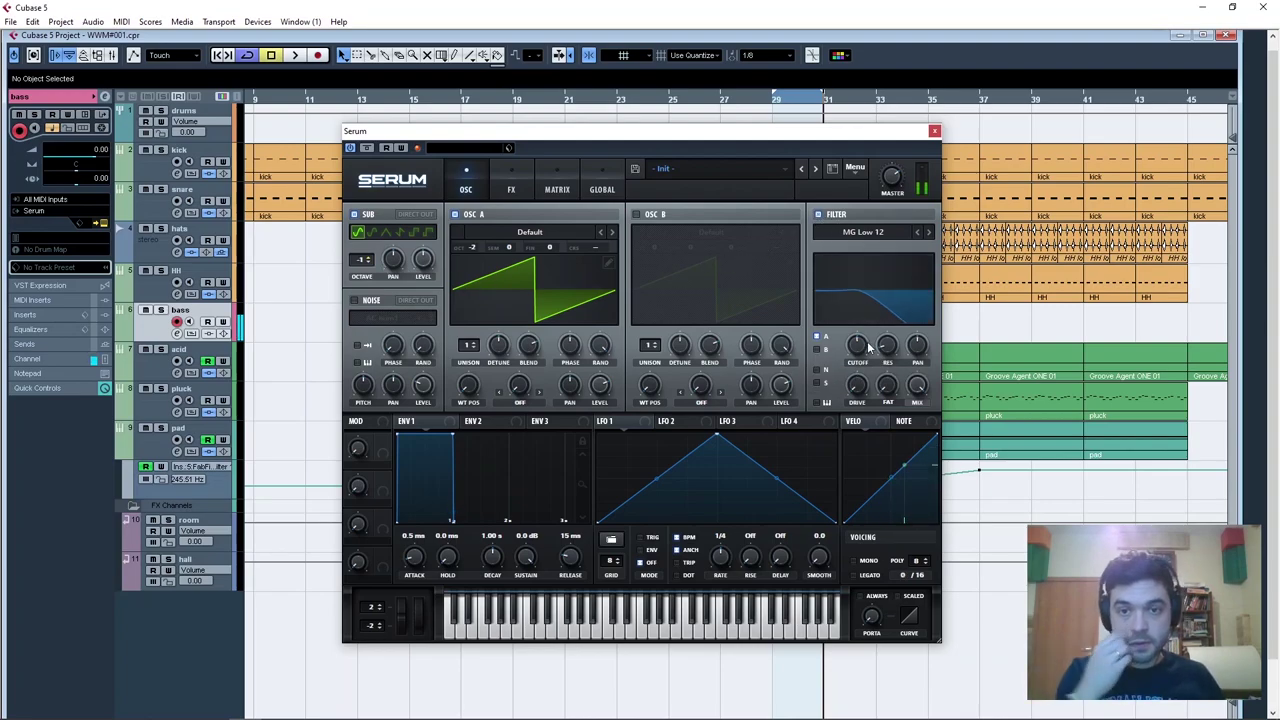
{"action": "left_click_drag", "start_coordinate": [857, 385], "coordinate": [735, 412]}
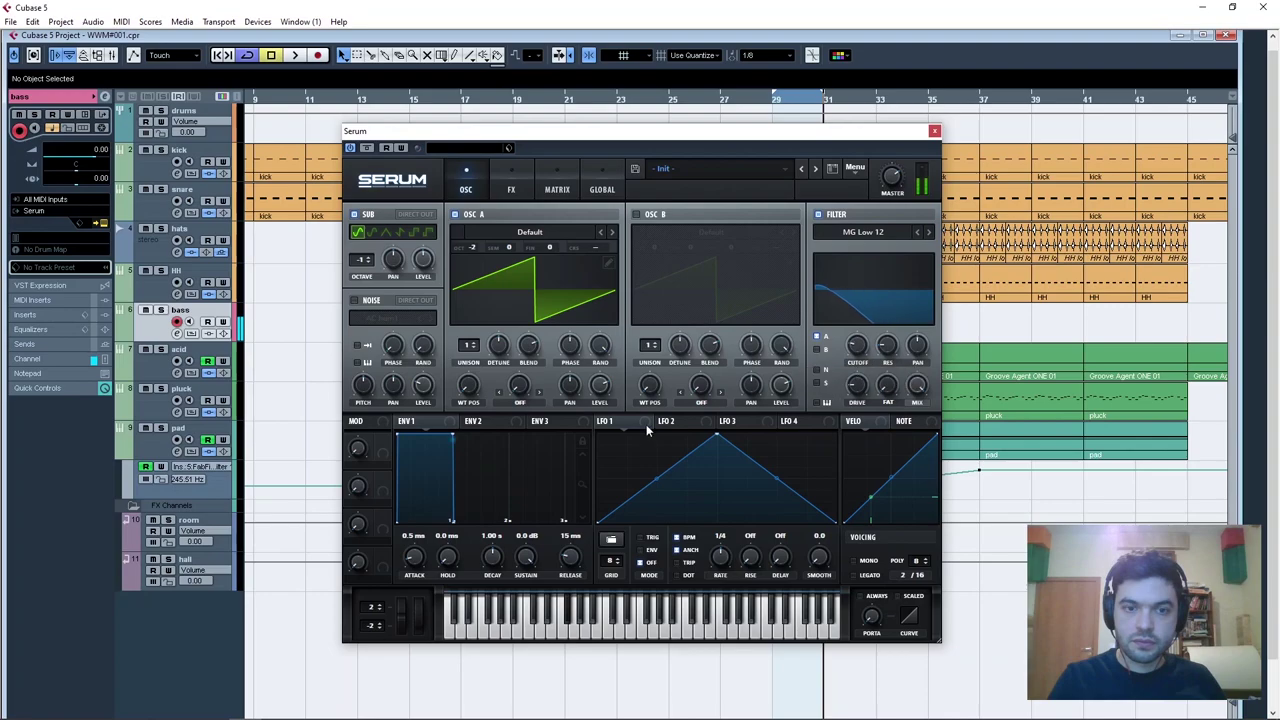
Shape envelope 1 with 643 ms decay, -8.4 dB sustain and 65 ms release, and envelope 2 with 835 ms decay and 11.76% sustain.
{"action": "left_click_drag", "start_coordinate": [453, 438], "coordinate": [437, 505]}
{"action": "left_click_drag", "start_coordinate": [564, 562], "coordinate": [563, 542]}
{"action": "left_click_drag", "start_coordinate": [439, 508], "coordinate": [434, 466]}
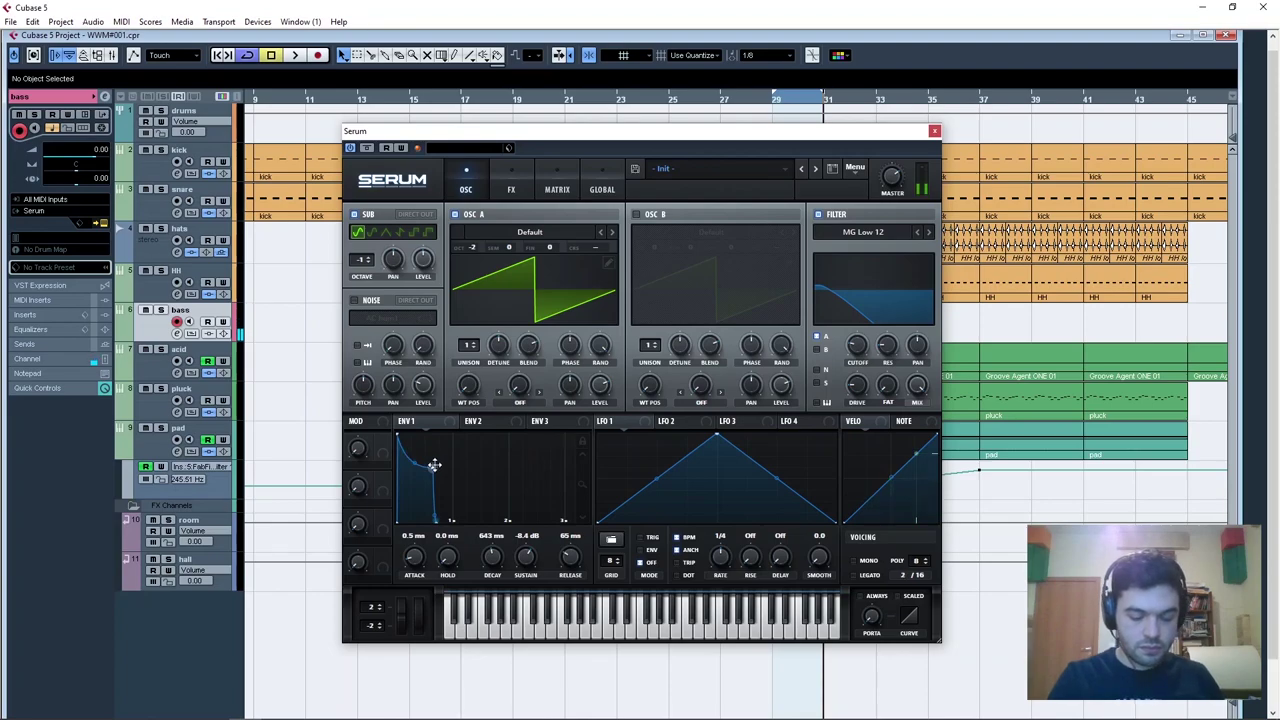
{"action": "left_click", "coordinate": [488, 426]}
{"action": "left_click_drag", "start_coordinate": [457, 443], "coordinate": [446, 516]}
Load the analog Basic Mg wavetable with a raised wavetable position in oscillator A, and raise the filter cutoff.
{"action": "left_click", "coordinate": [498, 236]}
{"action": "mouse_move", "coordinate": [505, 248]}
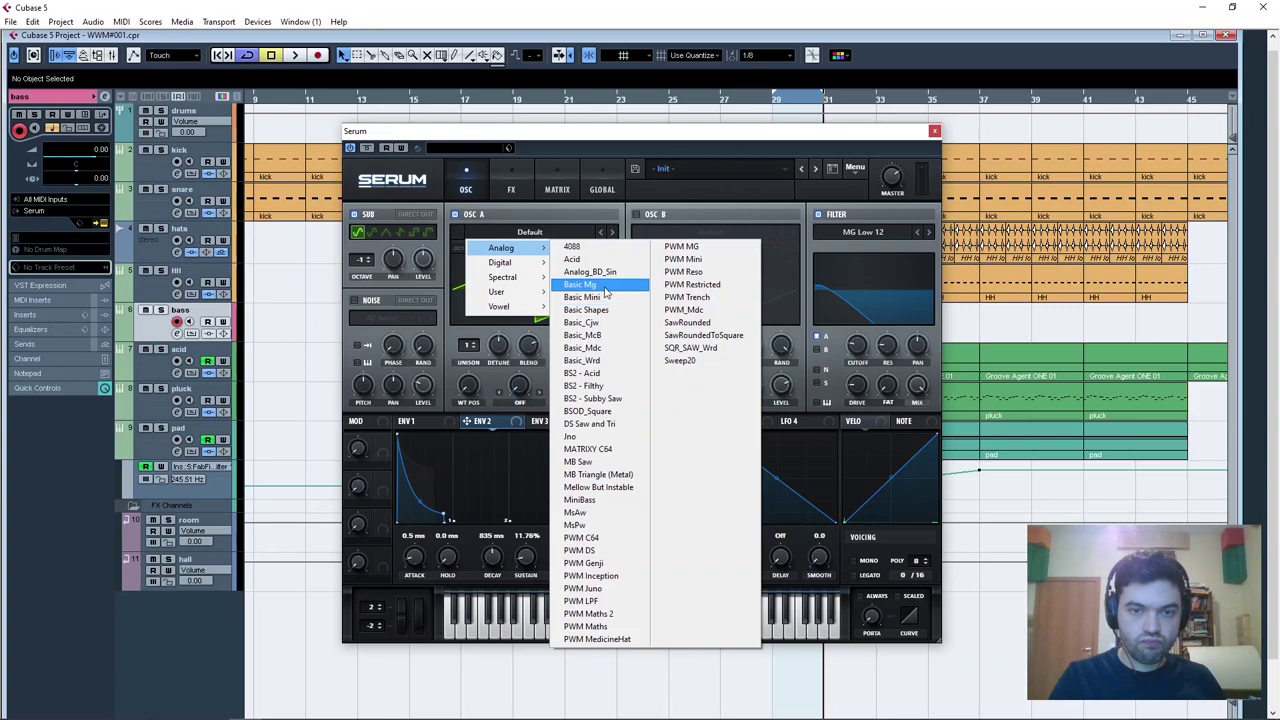
{"action": "left_click", "coordinate": [590, 285]}
{"action": "left_click_drag", "start_coordinate": [474, 387], "coordinate": [469, 300]}
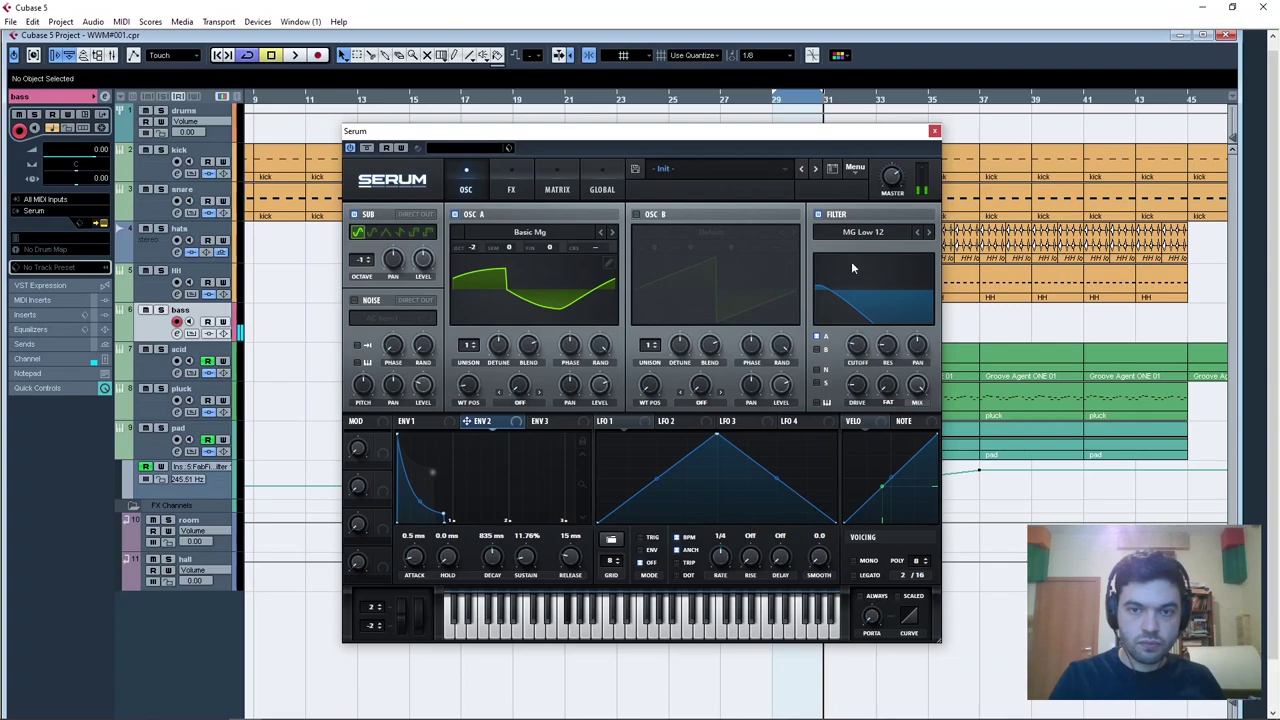
{"action": "left_click_drag", "start_coordinate": [849, 356], "coordinate": [849, 282]}
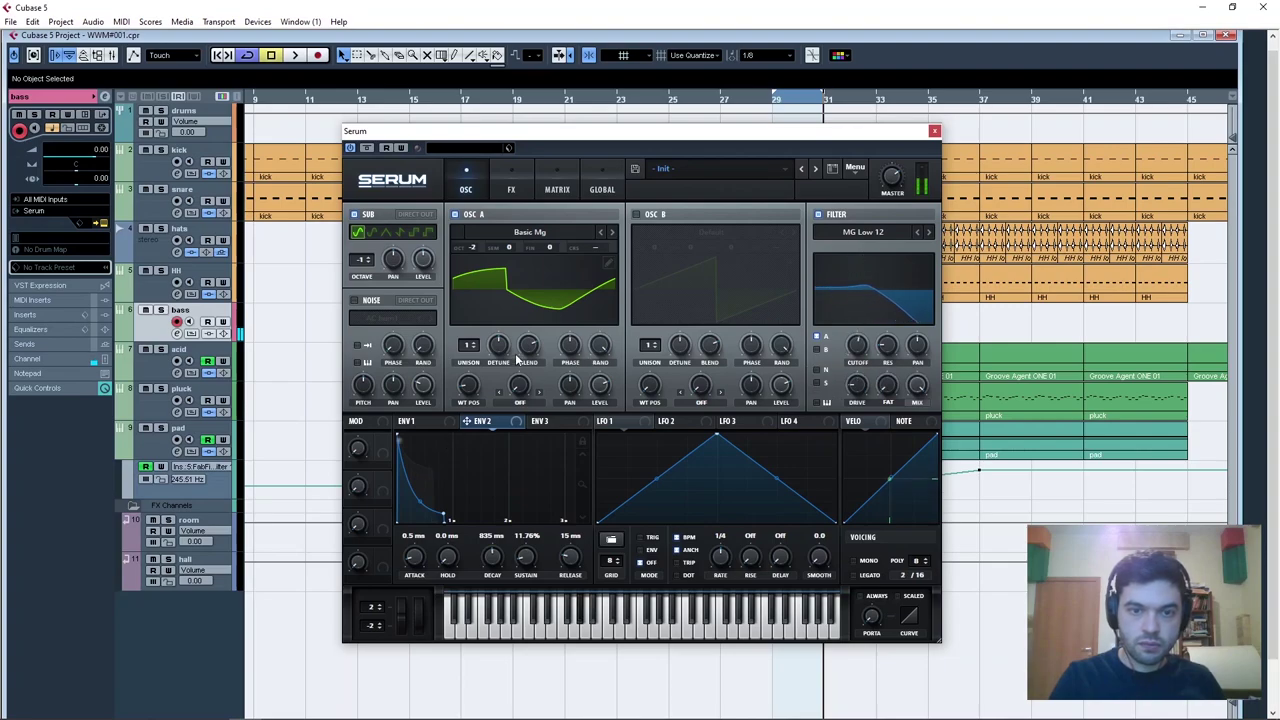
{"action": "mouse_move", "coordinate": [512, 335]}
{"action": "left_click_drag", "start_coordinate": [510, 329], "coordinate": [510, 328]}
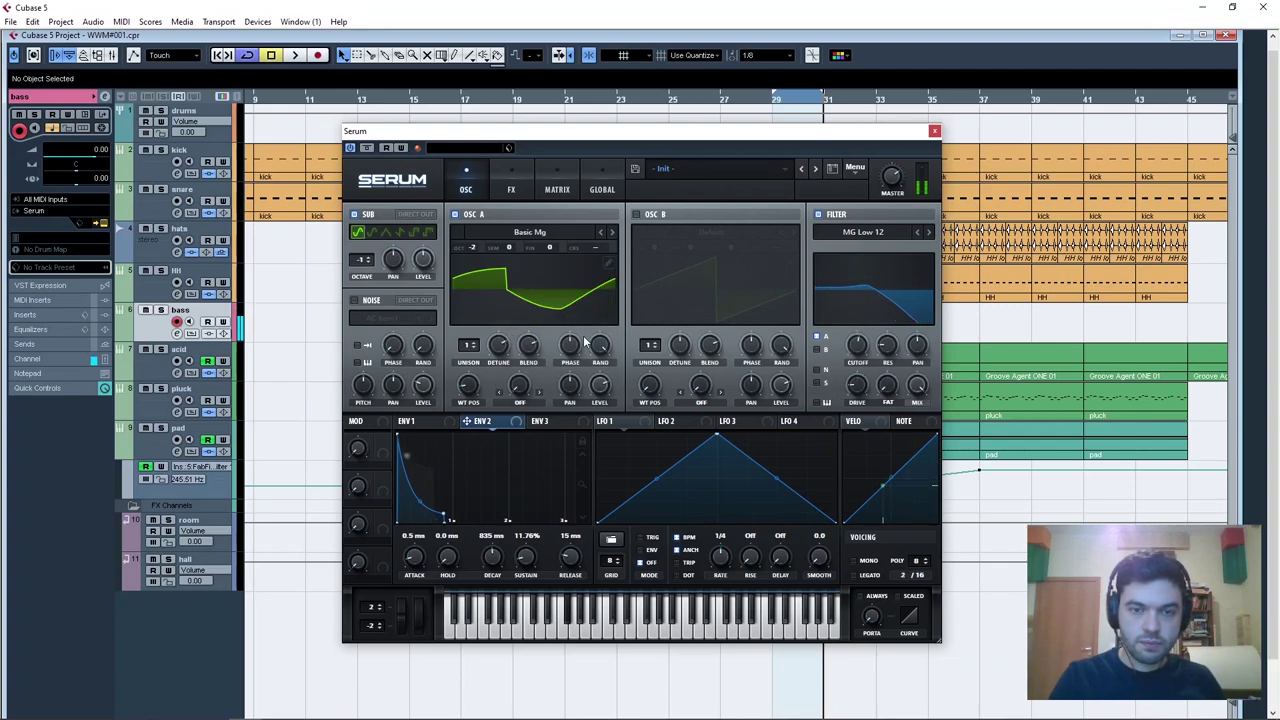
Turn down oscillator A's phase randomness and tune its start phase by ear.
{"action": "left_click_drag", "start_coordinate": [604, 350], "coordinate": [600, 488]}
{"action": "left_click_drag", "start_coordinate": [597, 356], "coordinate": [565, 318]}
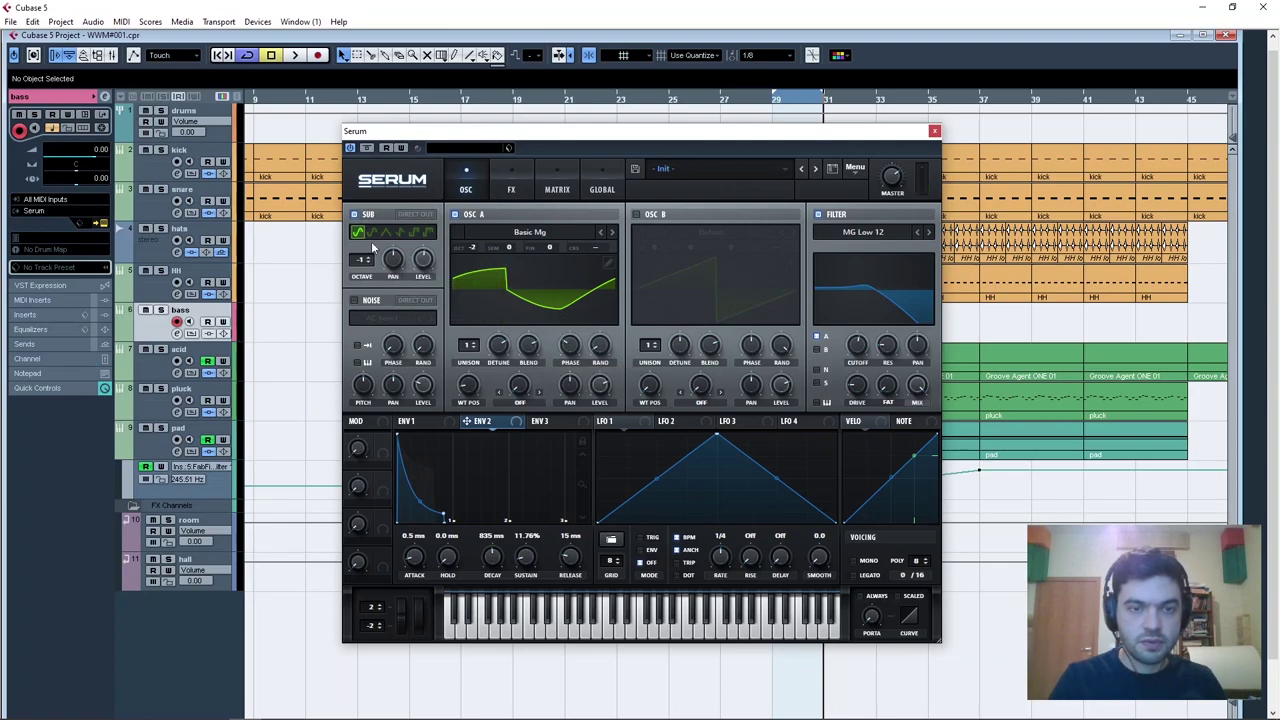
{"action": "left_click_drag", "start_coordinate": [571, 354], "coordinate": [554, 302]}
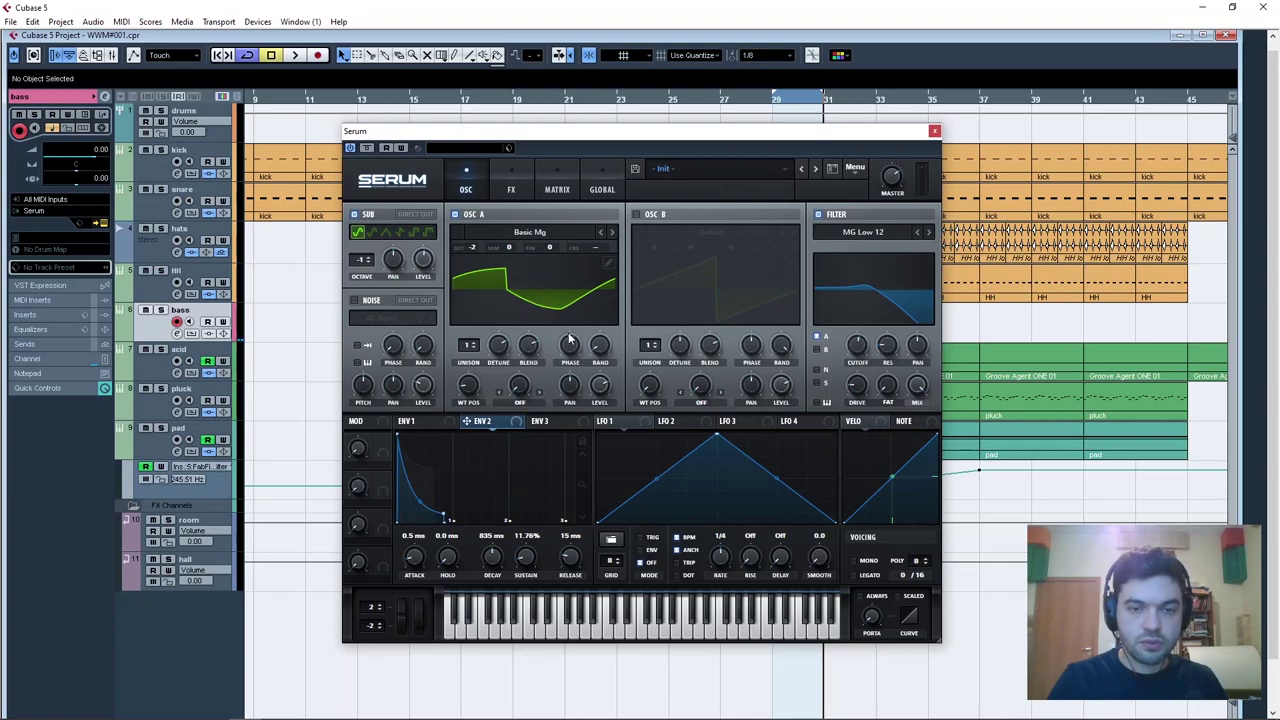
{"action": "left_click_drag", "start_coordinate": [575, 348], "coordinate": [570, 316]}
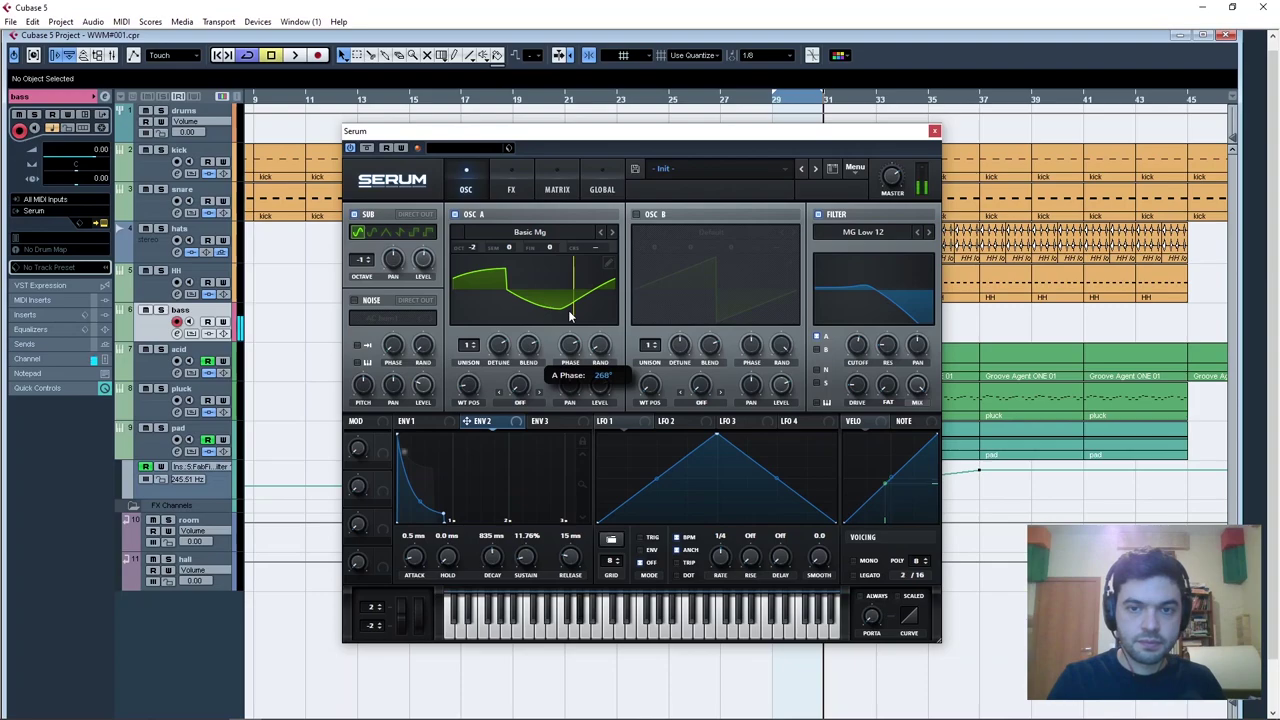
{"action": "left_click_drag", "start_coordinate": [570, 316], "coordinate": [566, 370]}
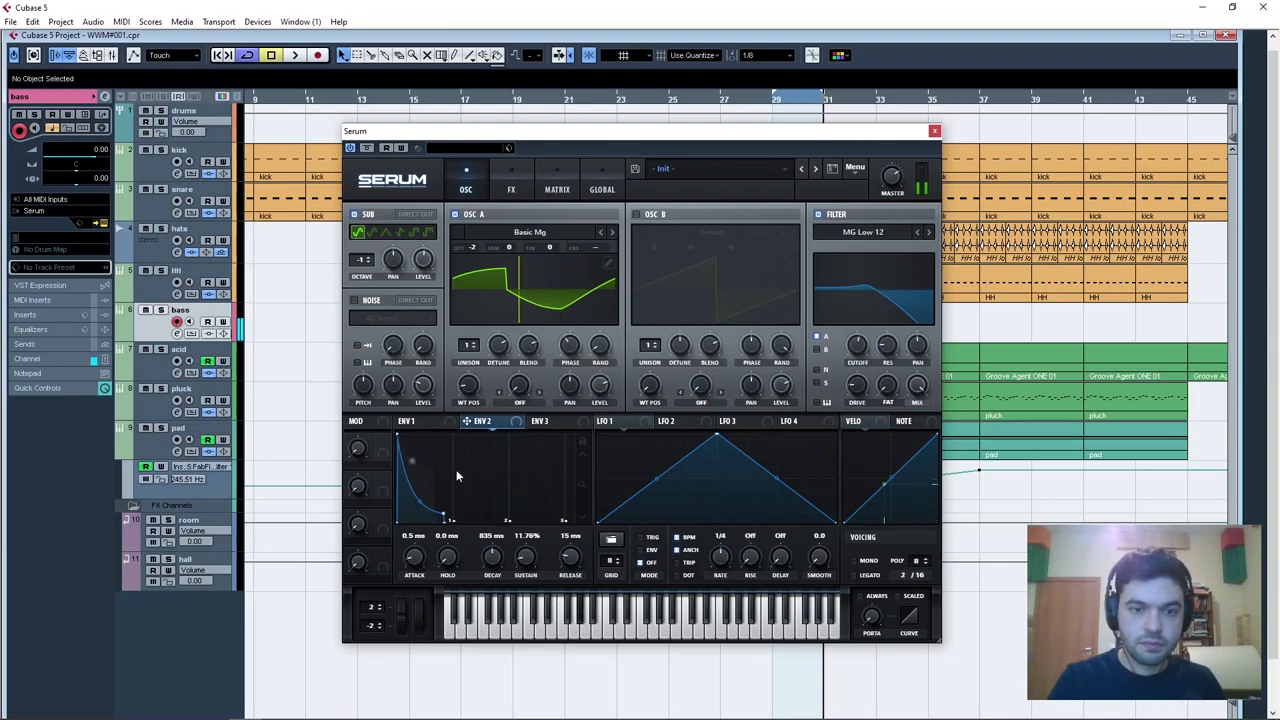
Modulate the filter cutoff with envelope 2, and set the sub oscillator to octave -2 with a rebalanced level.
{"action": "left_click_drag", "start_coordinate": [857, 350], "coordinate": [857, 348]}
{"action": "mouse_move", "coordinate": [857, 348]}
{"action": "left_mouse_down"}
{"action": "mouse_move", "coordinate": [855, 369]}
{"action": "mouse_move", "coordinate": [855, 339]}
{"action": "left_mouse_up"}
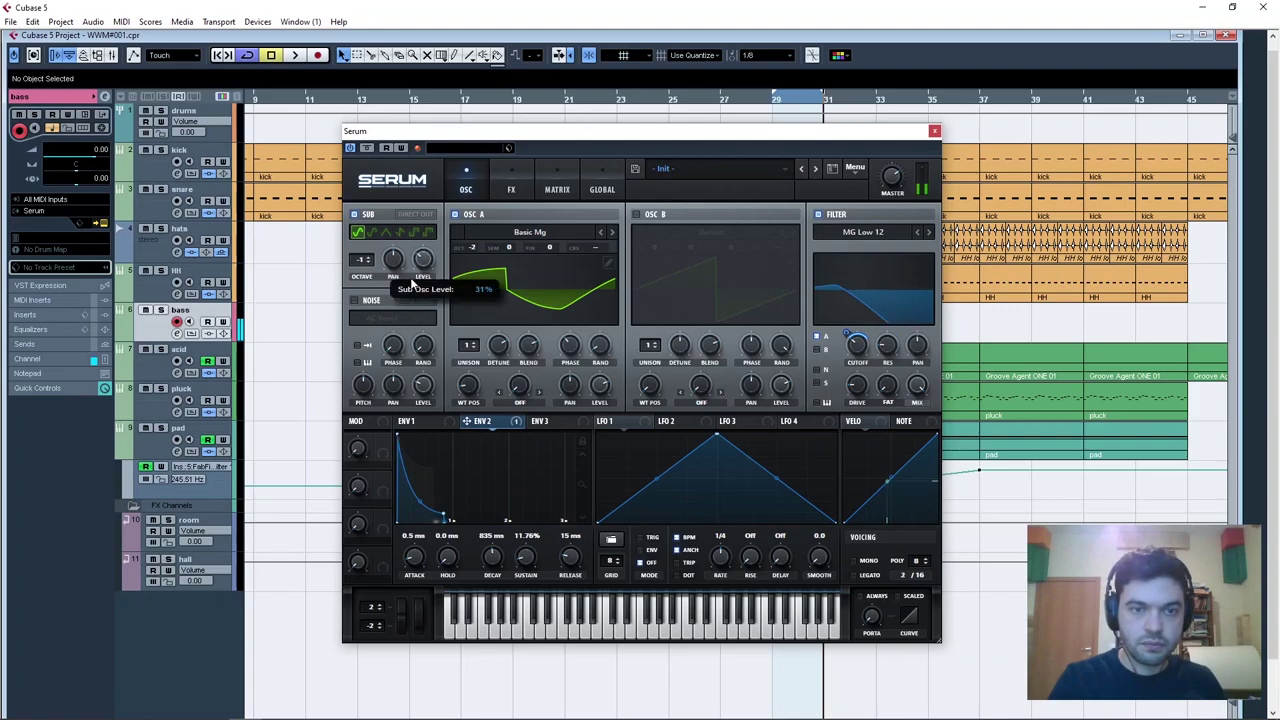
{"action": "left_click", "coordinate": [368, 264]}
{"action": "left_click_drag", "start_coordinate": [421, 264], "coordinate": [419, 255]}
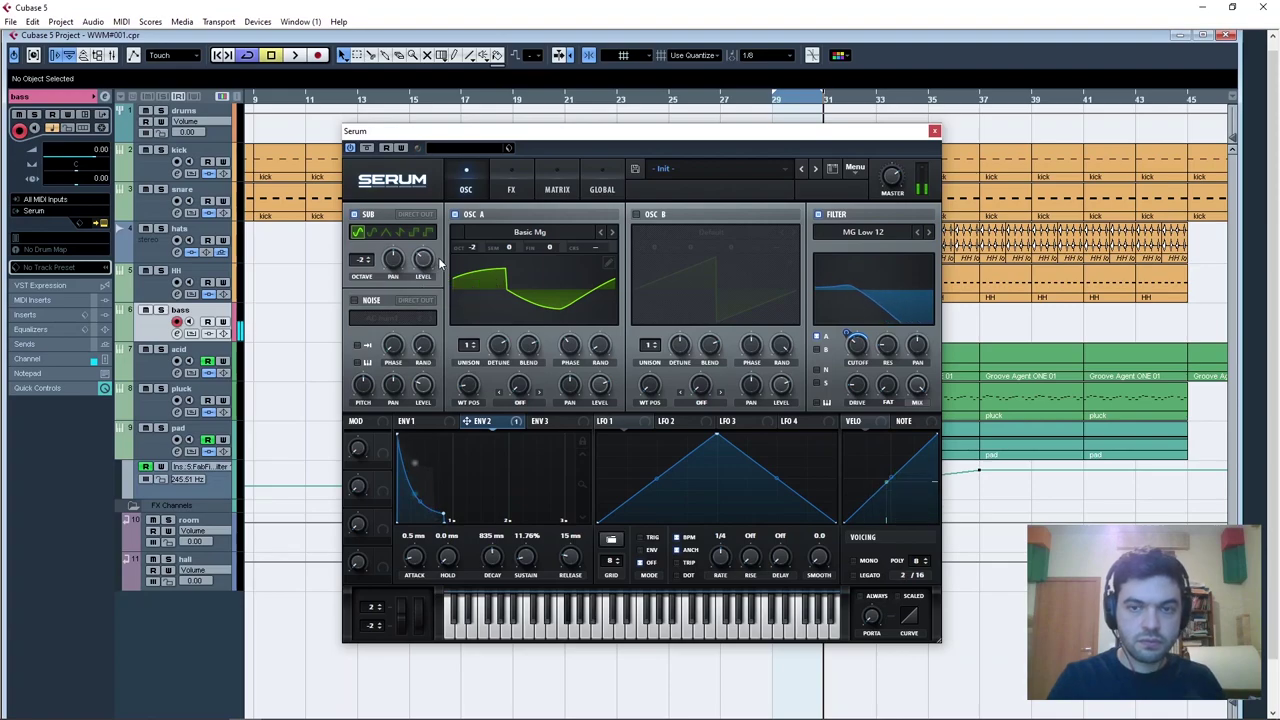
Enable oscillator B, load the analog Acid wavetable and adjust its wavetable position.
{"action": "left_click", "coordinate": [636, 214]}
{"action": "left_click", "coordinate": [721, 236]}
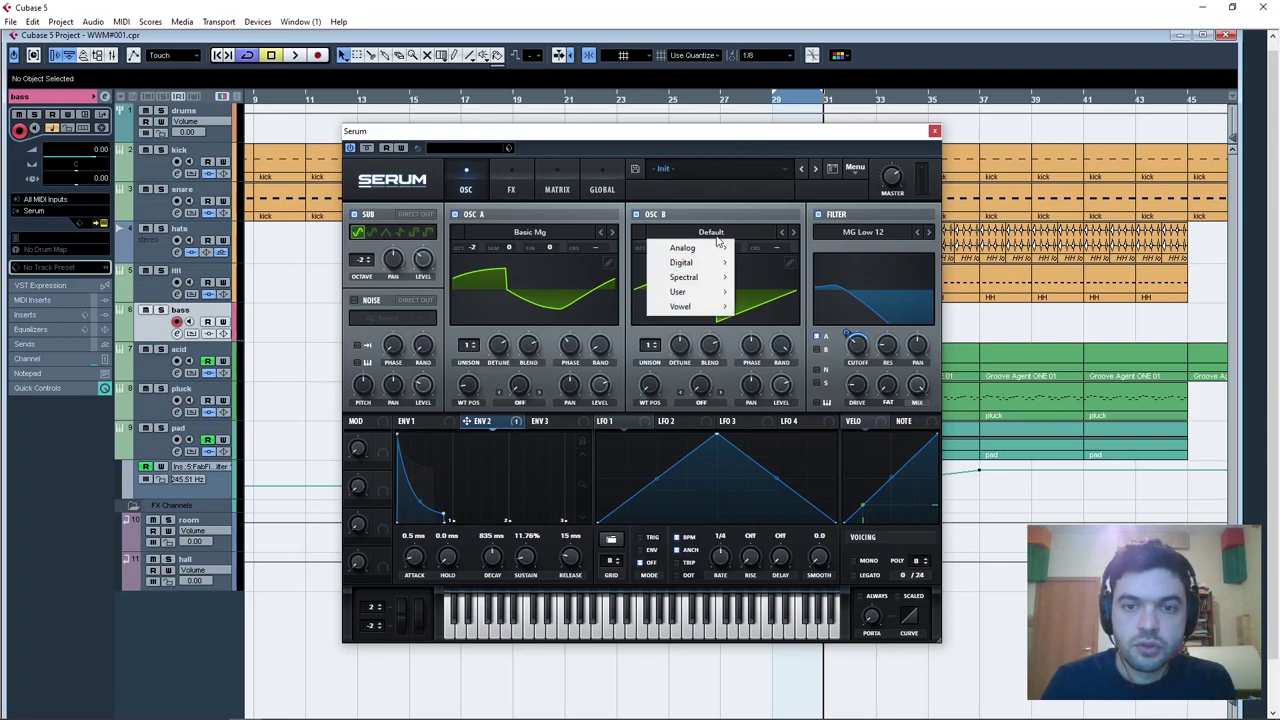
{"action": "mouse_move", "coordinate": [715, 250]}
{"action": "left_click", "coordinate": [770, 259]}
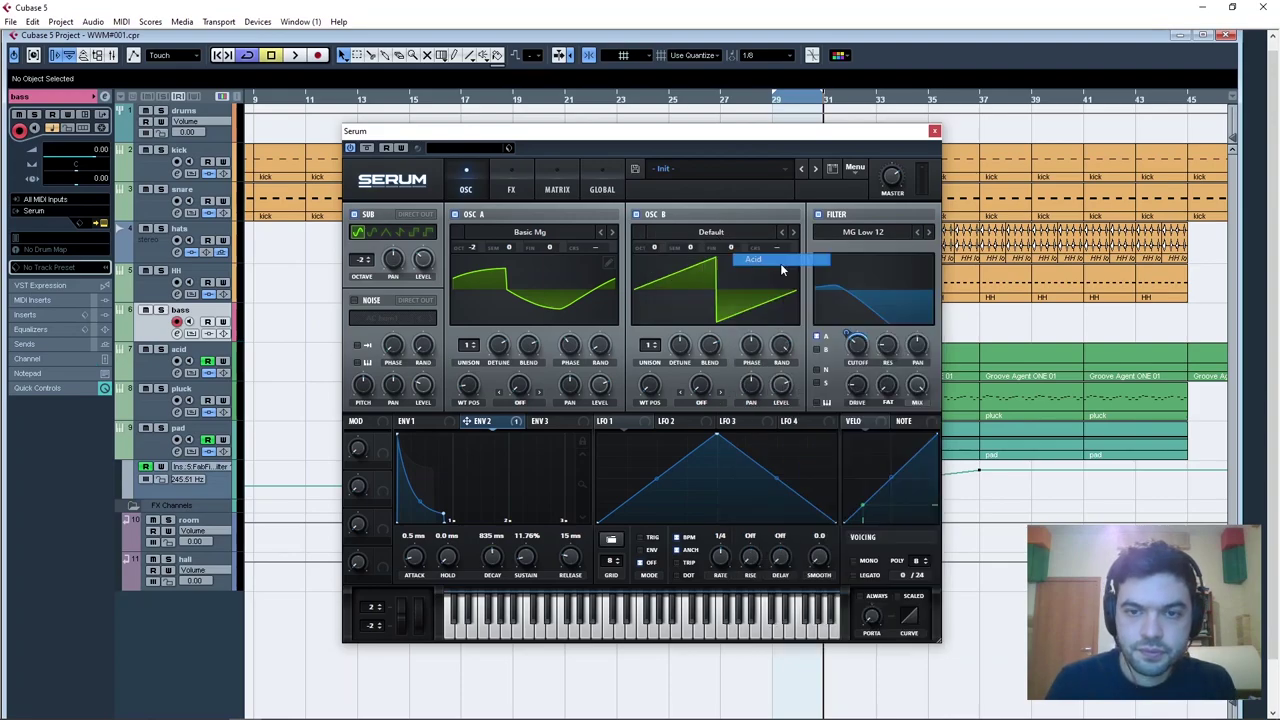
{"action": "left_click_drag", "start_coordinate": [650, 386], "coordinate": [624, 386]}
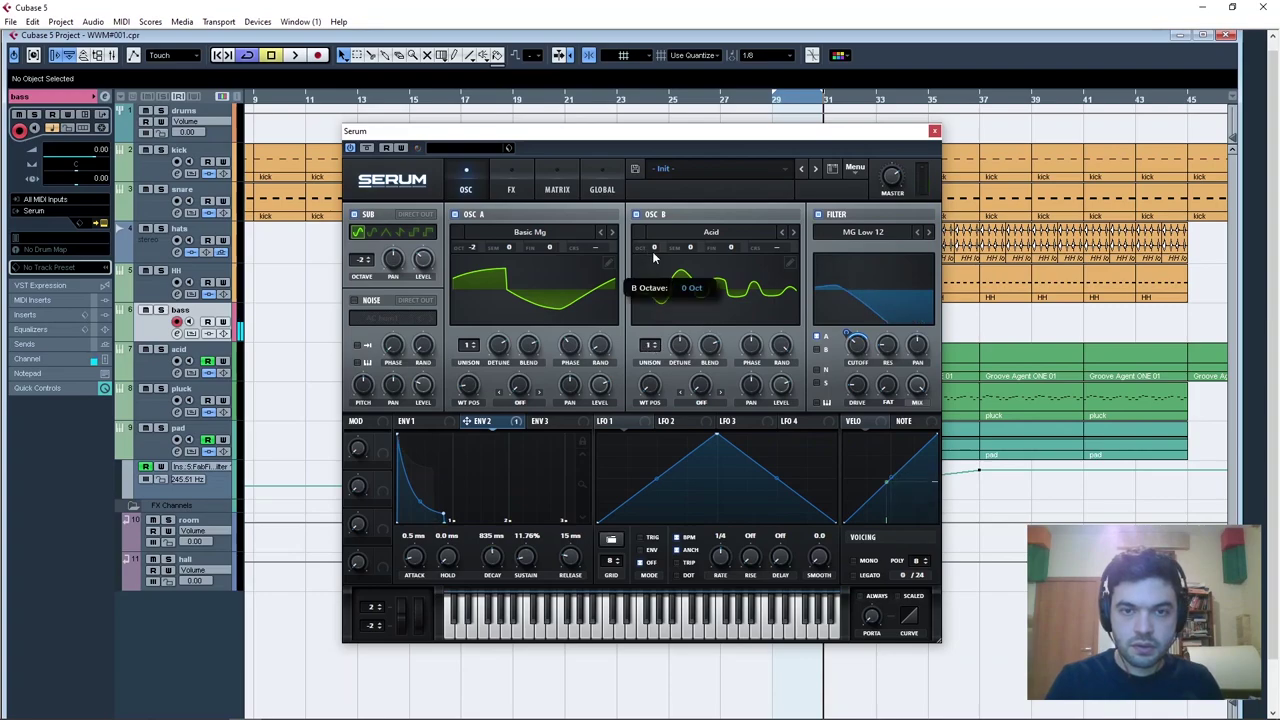
Switch off oscillator A, set oscillator B to octave -1 and route it through the filter with the cutoff at about 40 Hz.
{"action": "left_click", "coordinate": [455, 215]}
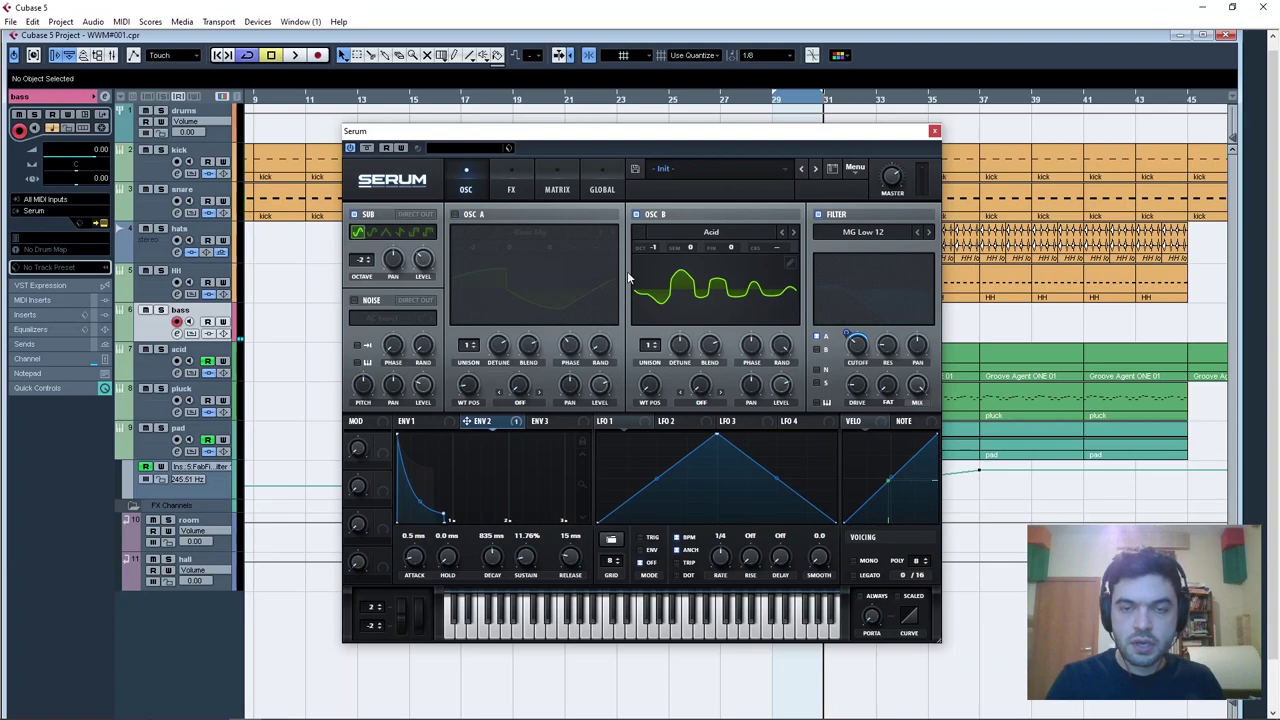
{"action": "left_click", "coordinate": [817, 350]}
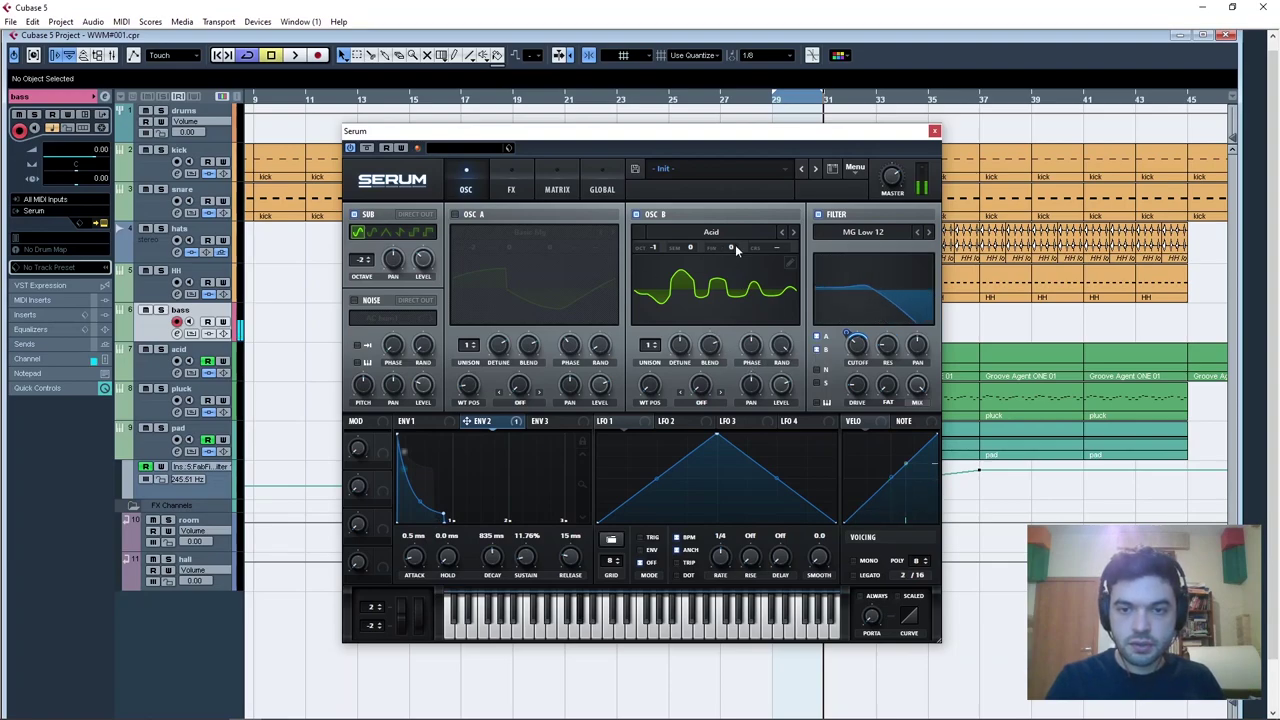
{"action": "left_click_drag", "start_coordinate": [857, 347], "coordinate": [850, 343]}
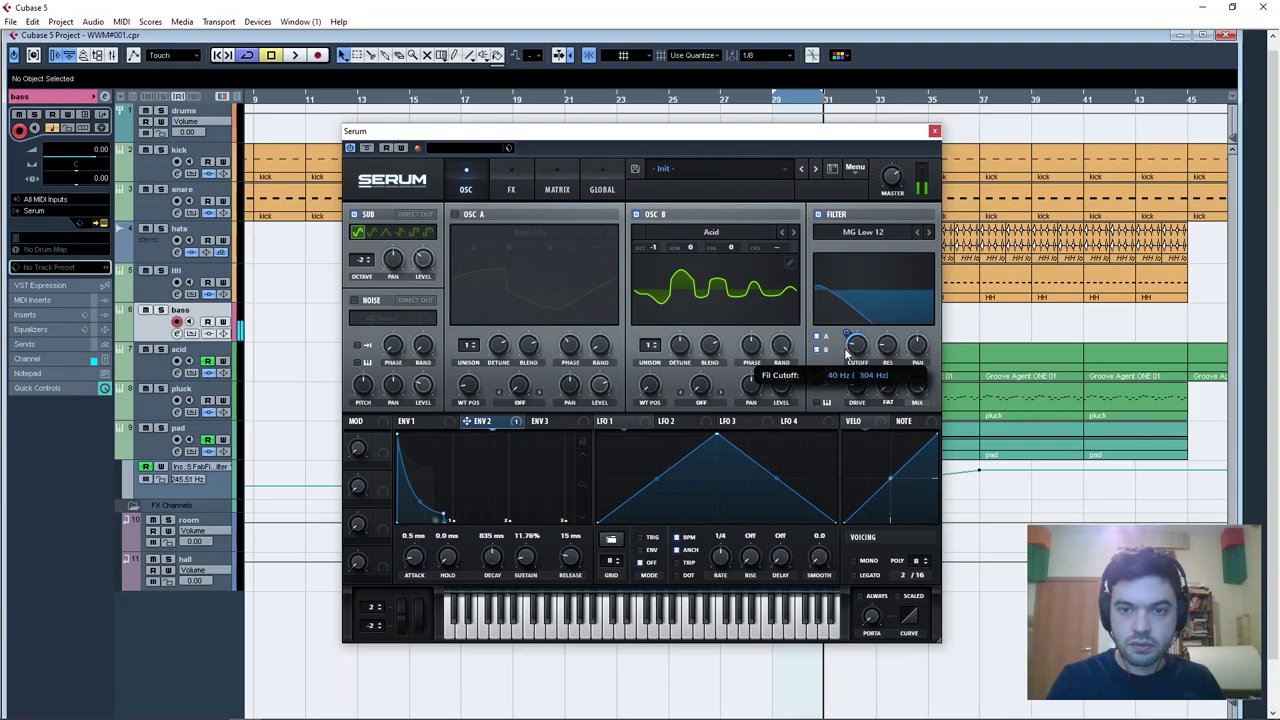
Give oscillator B 3 unison voices and adjust its detune and blend by ear.
{"action": "left_click_drag", "start_coordinate": [680, 344], "coordinate": [679, 289]}
{"action": "left_click_drag", "start_coordinate": [650, 345], "coordinate": [687, 406]}
{"action": "left_click_drag", "start_coordinate": [710, 352], "coordinate": [714, 341]}
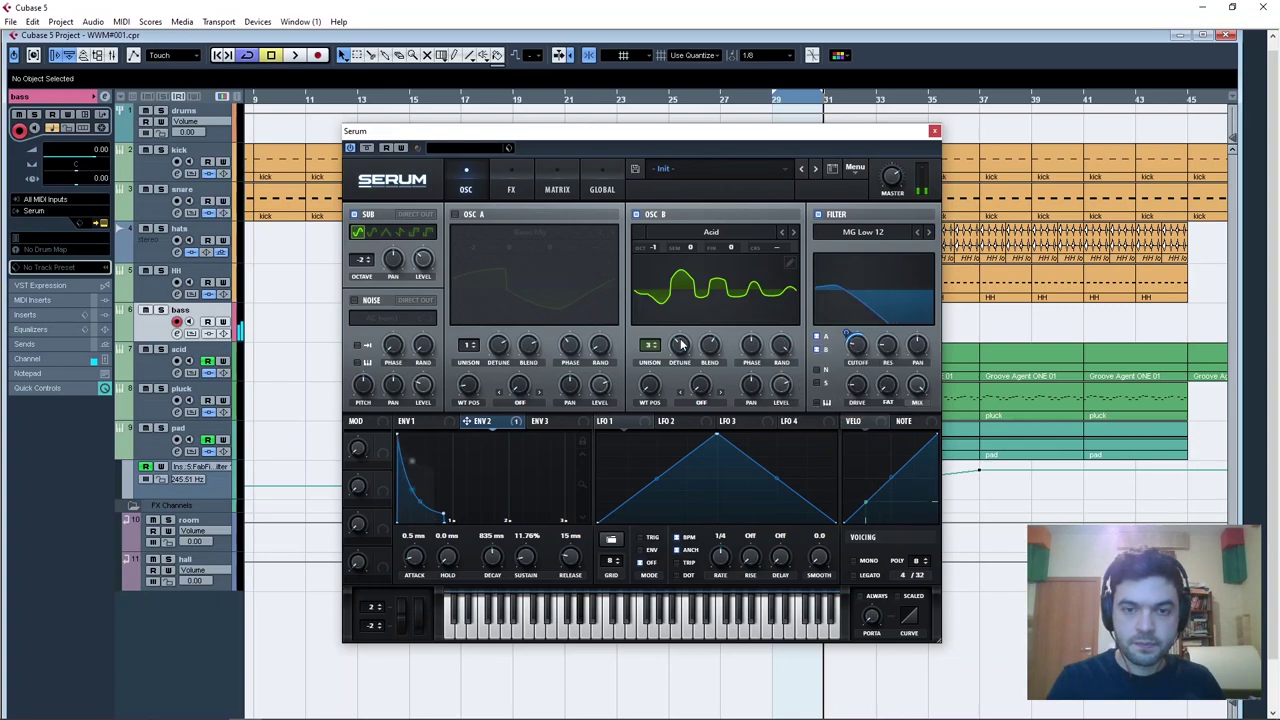
Switch off the sub oscillator and modulate oscillator B's wavetable position with envelope 2 by an amount of about 26.
{"action": "left_click", "coordinate": [368, 214]}
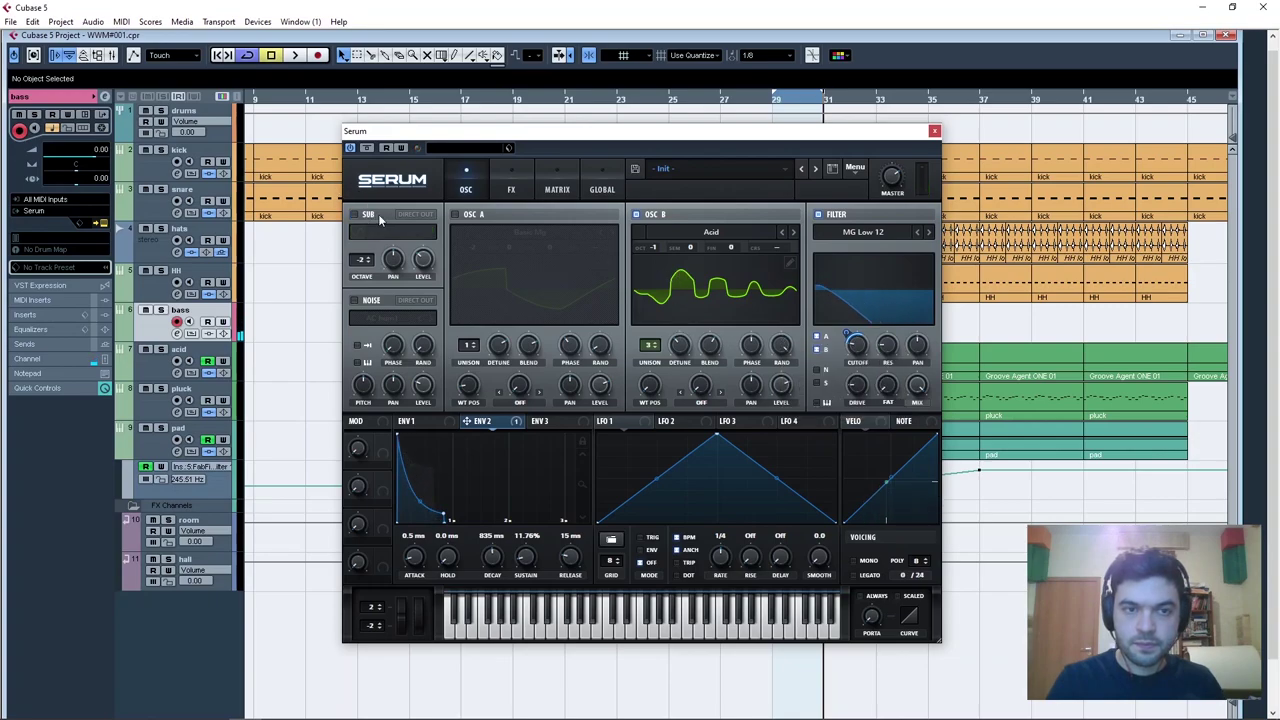
{"action": "left_click", "coordinate": [474, 220]}
{"action": "left_click_drag", "start_coordinate": [651, 388], "coordinate": [591, 335]}
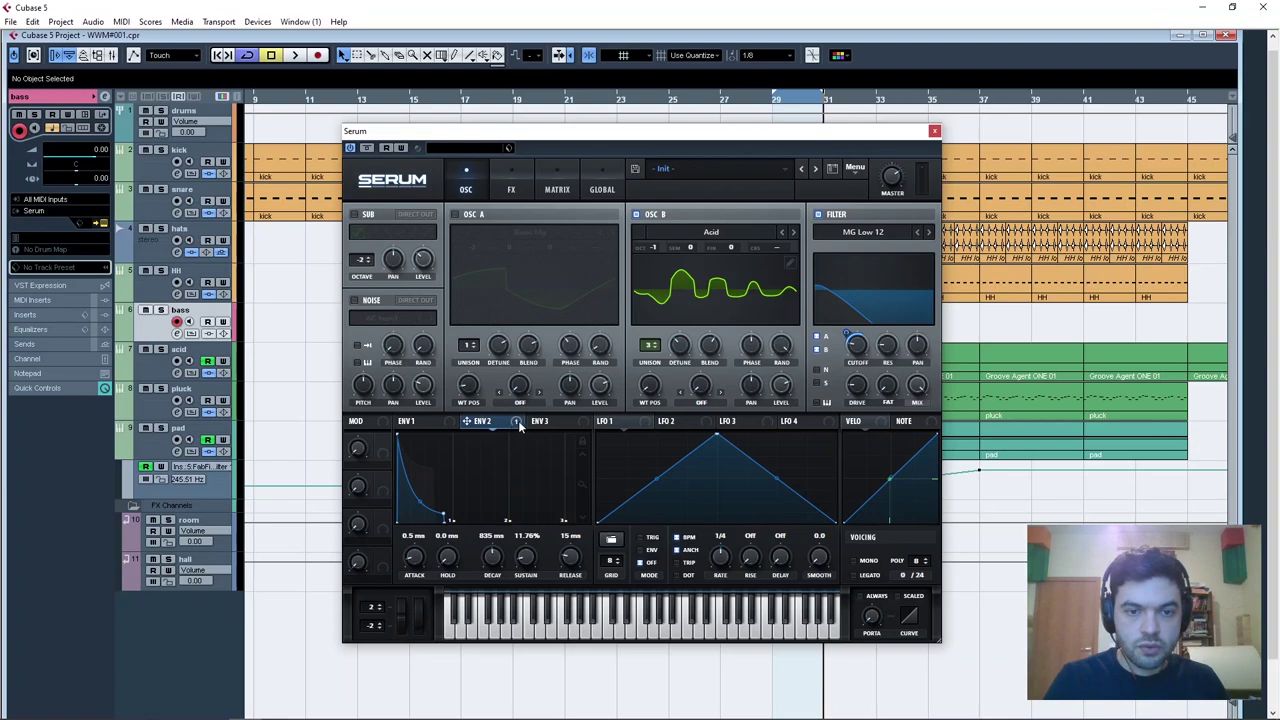
{"action": "left_click_drag", "start_coordinate": [649, 390], "coordinate": [651, 342]}
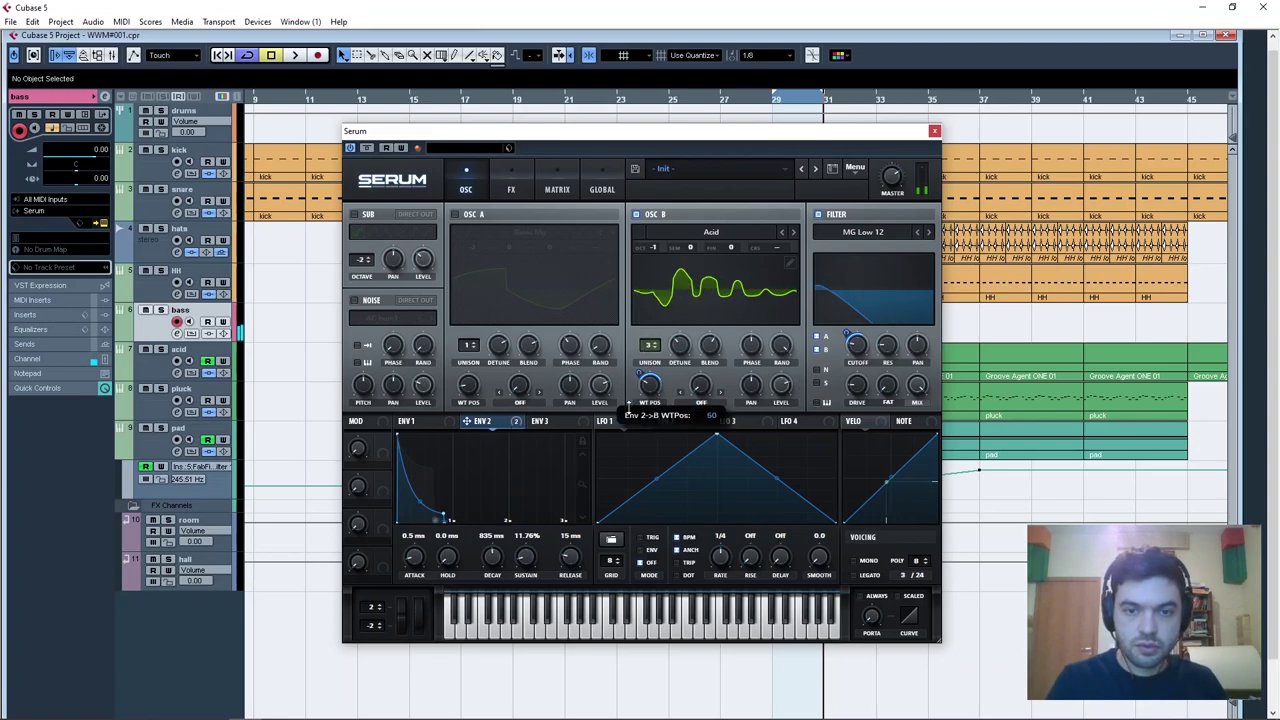
{"action": "left_click_drag", "start_coordinate": [639, 374], "coordinate": [634, 331]}
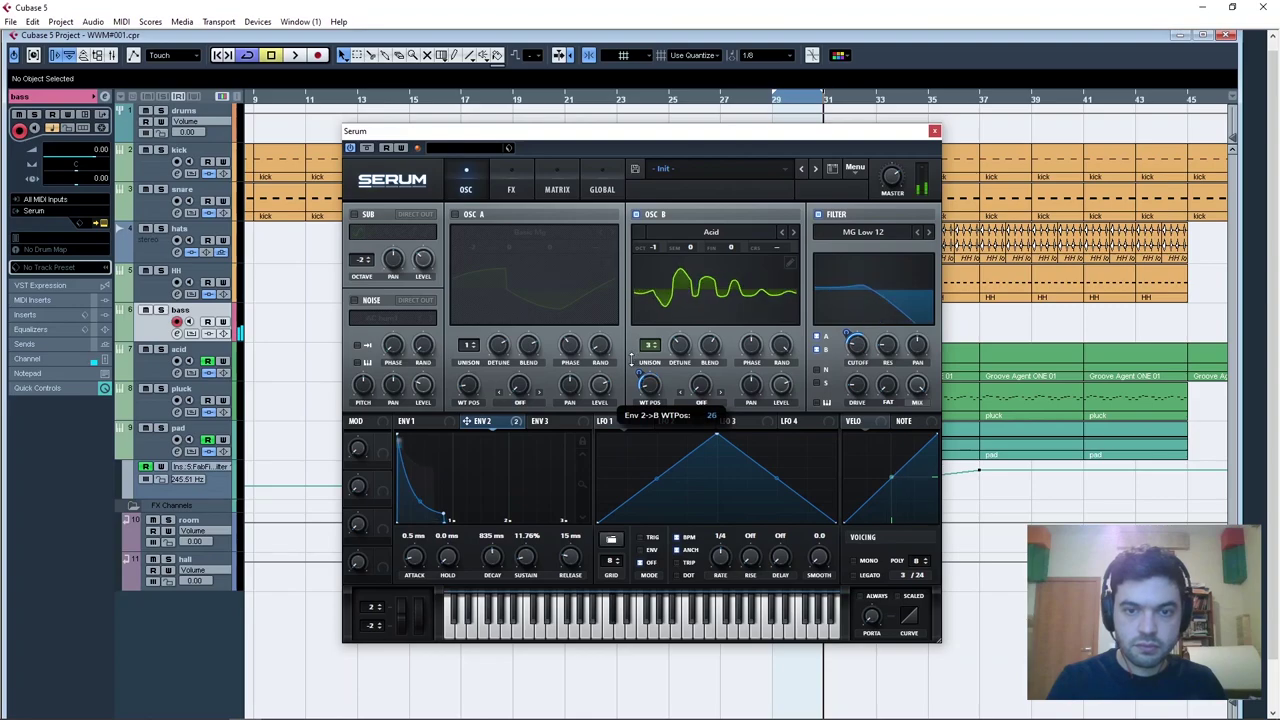
Re-enable oscillator A and the sub oscillator, and readjust how strongly envelope 2 modulates the filter cutoff.
{"action": "left_click_drag", "start_coordinate": [846, 336], "coordinate": [845, 306]}
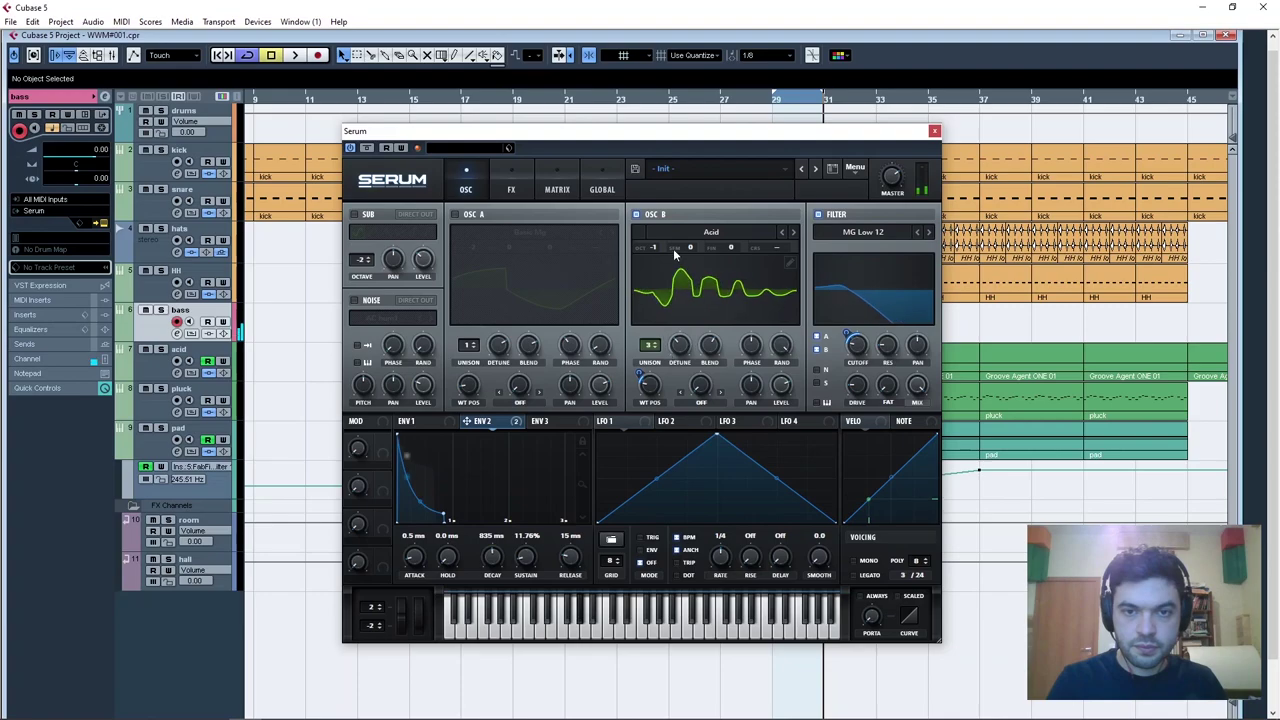
{"action": "left_click", "coordinate": [453, 214]}
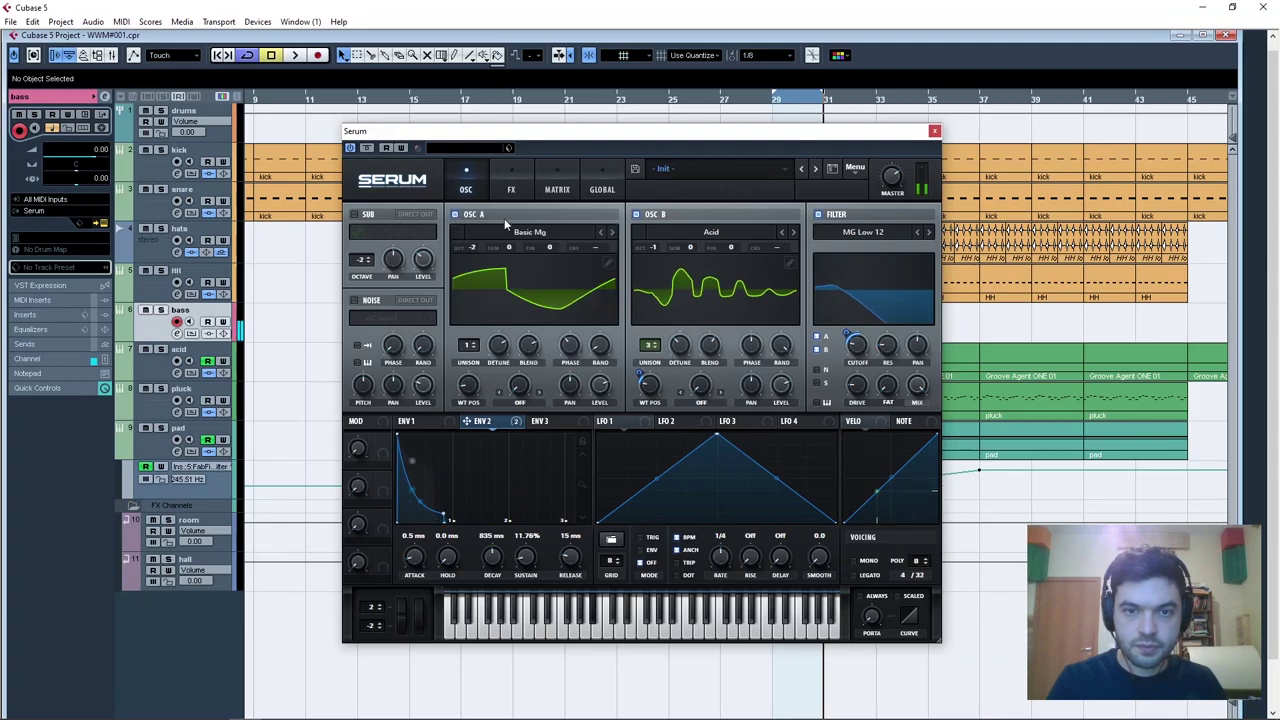
{"action": "left_click", "coordinate": [354, 214]}
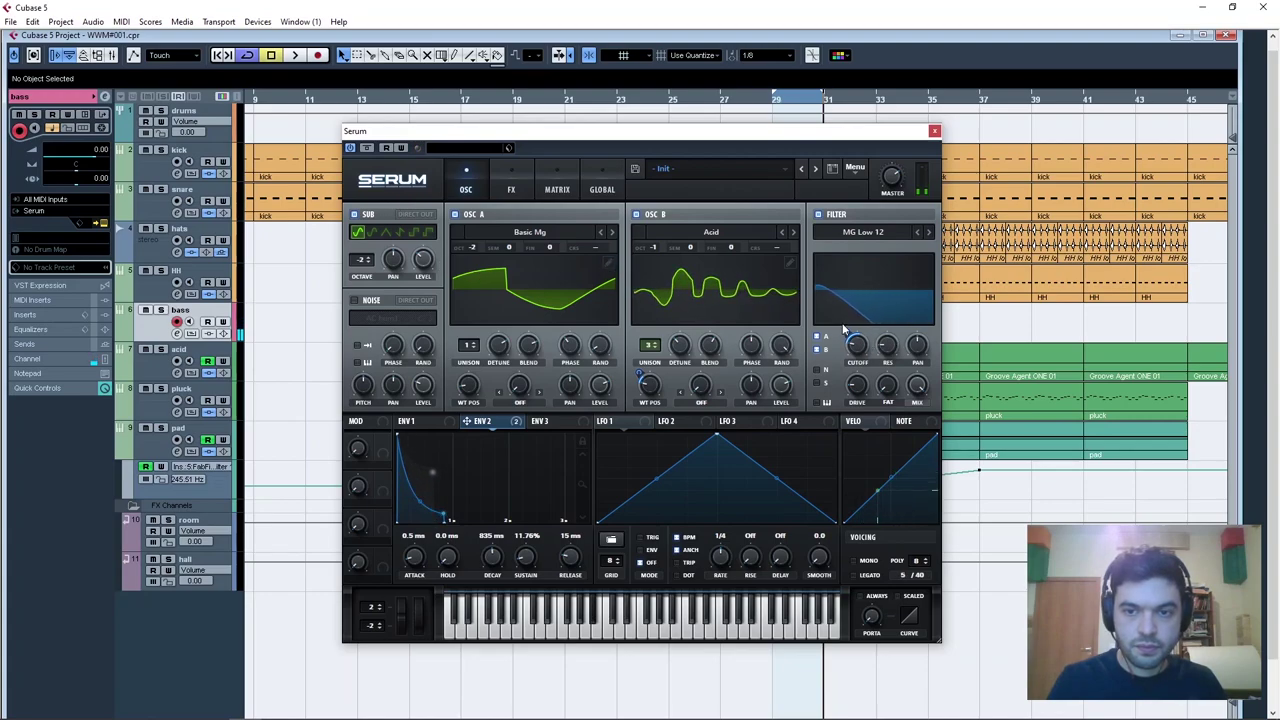
{"action": "left_click_drag", "start_coordinate": [846, 333], "coordinate": [843, 319]}
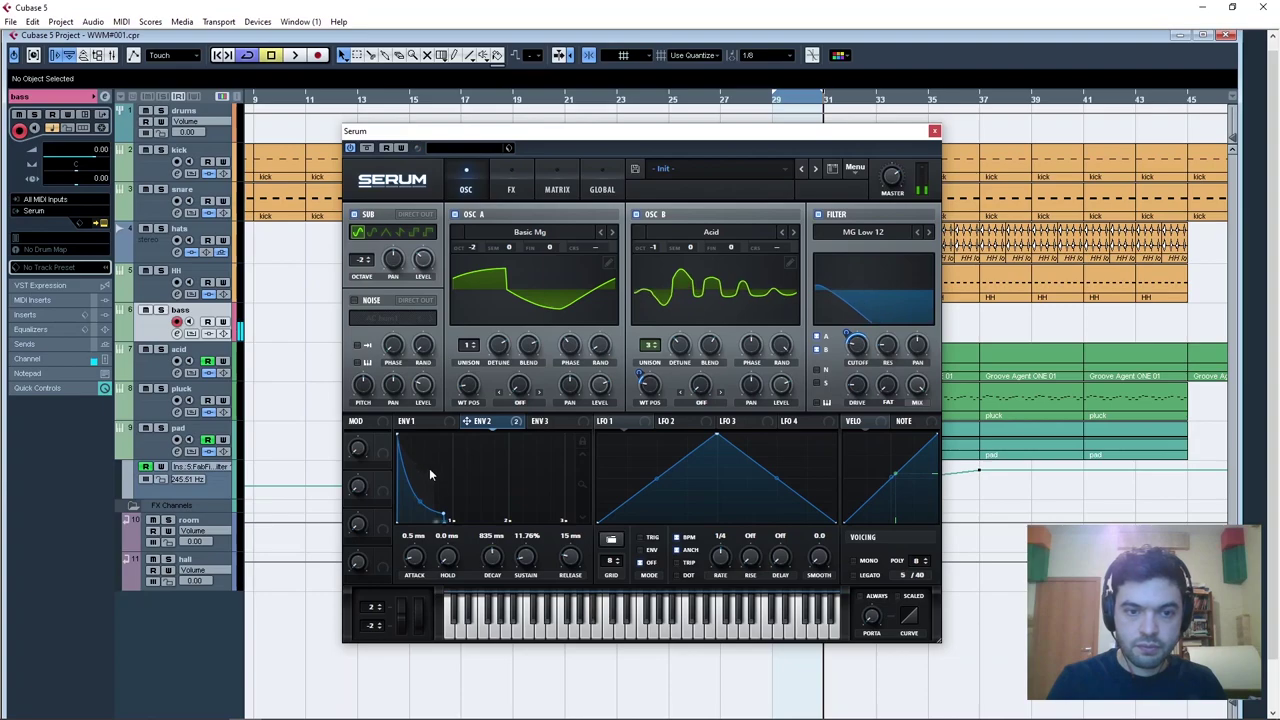
Shorten envelope 2 to a decay of about 431 ms with 0% sustain, and lower the bass track volume to -0.83.
{"action": "left_click_drag", "start_coordinate": [442, 513], "coordinate": [413, 545]}
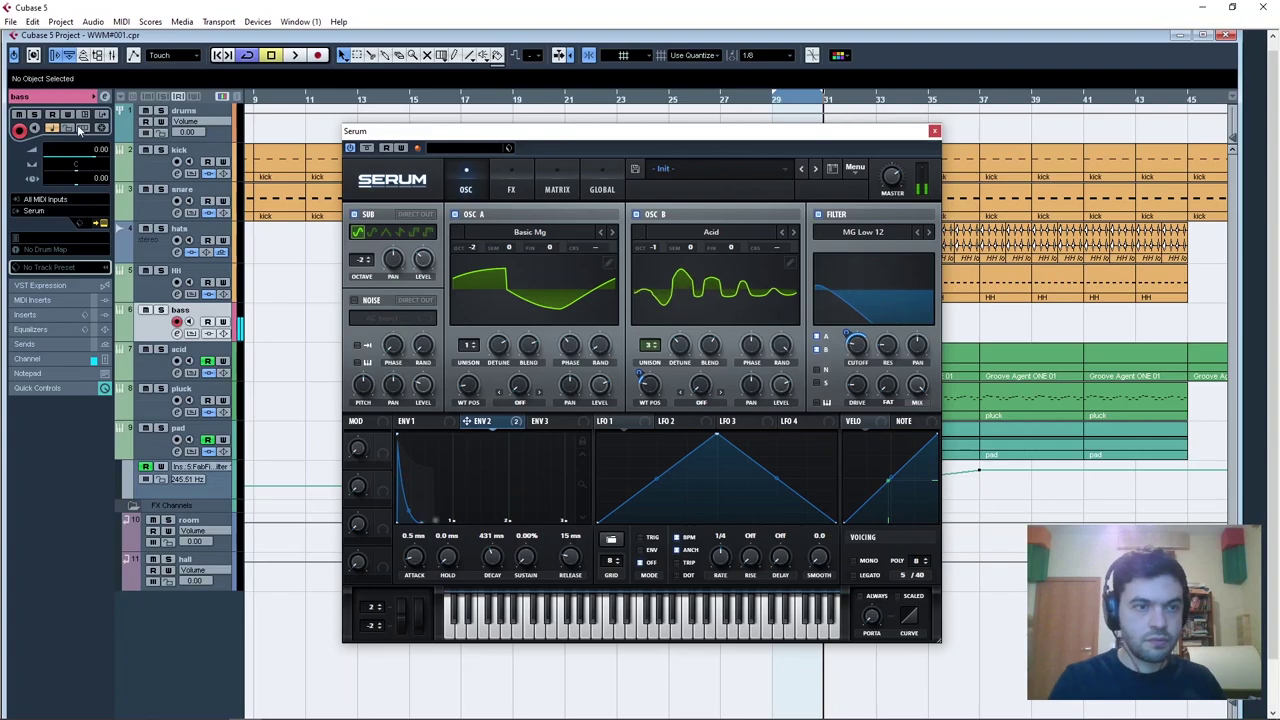
{"action": "left_click_drag", "start_coordinate": [97, 157], "coordinate": [95, 157]}
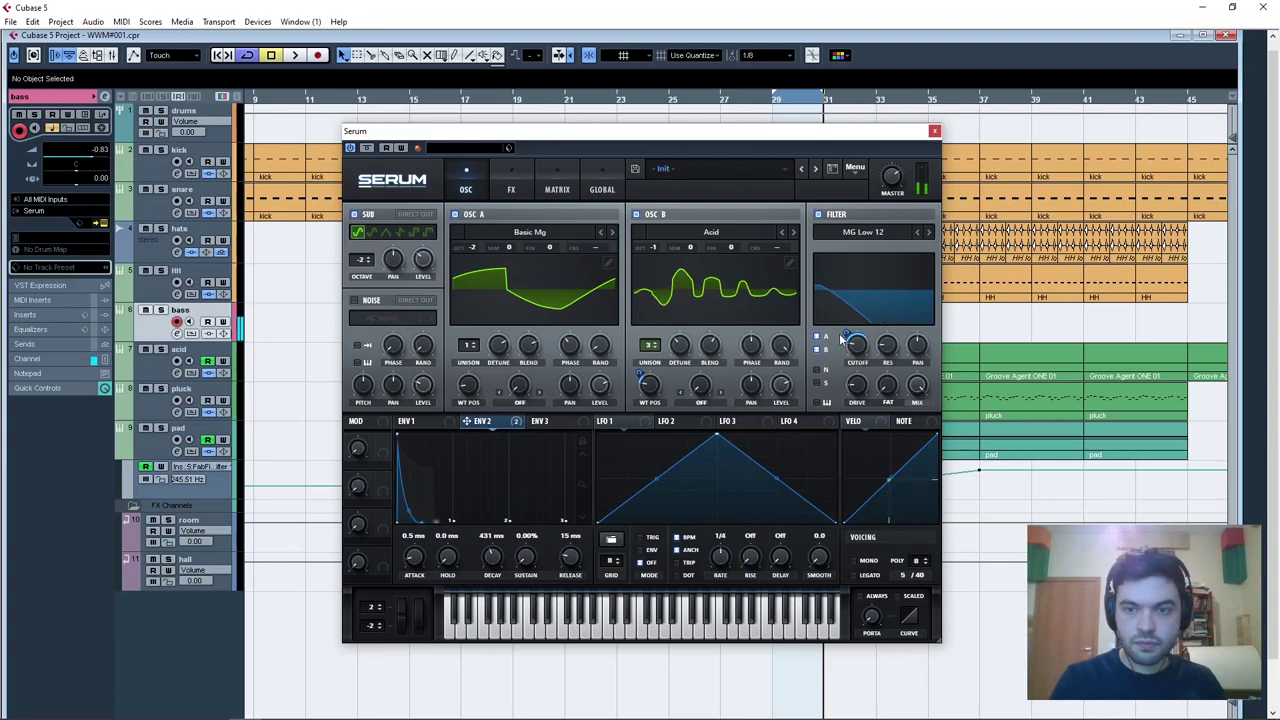
Adjust oscillator B's phase randomness by ear and send the sub oscillator directly to the output.
{"action": "mouse_move", "coordinate": [787, 386]}
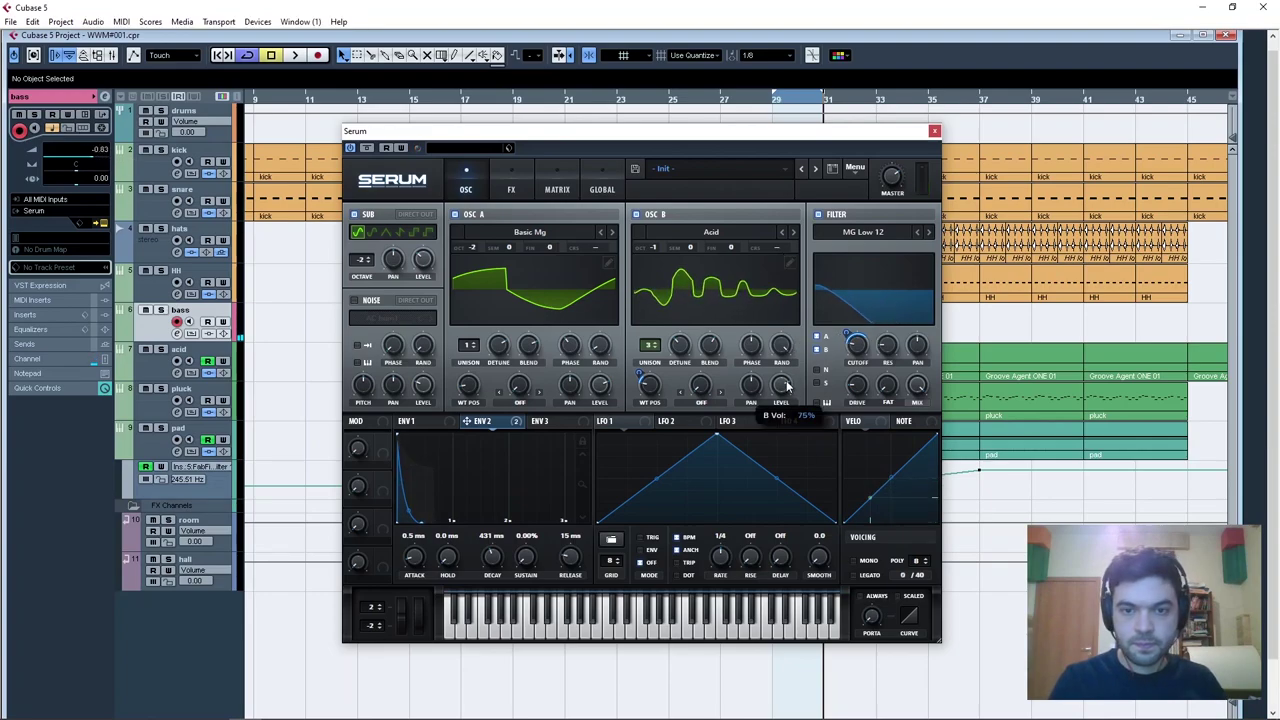
{"action": "left_click_drag", "start_coordinate": [783, 355], "coordinate": [777, 378]}
{"action": "mouse_move", "coordinate": [683, 348]}
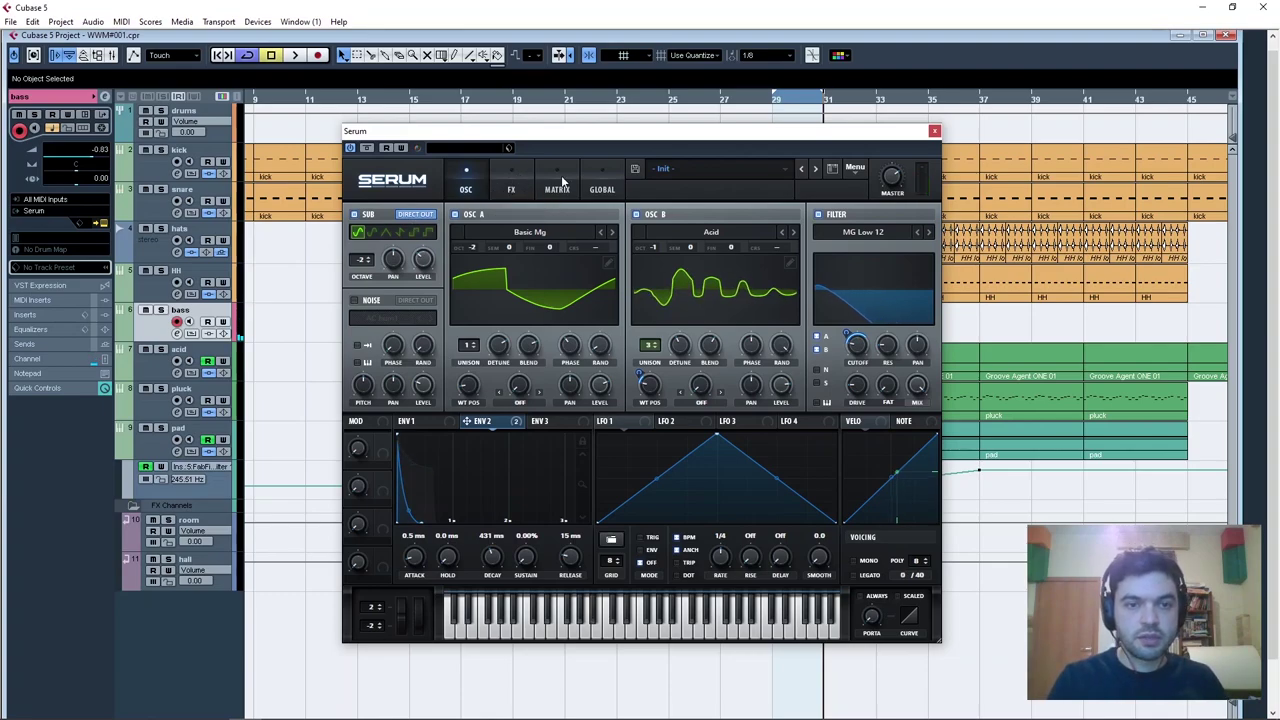
Add a Tube distortion effect to the bass with about 34% drive and a 65% wet mix.
{"action": "left_click", "coordinate": [512, 186]}
{"action": "left_click", "coordinate": [359, 237]}
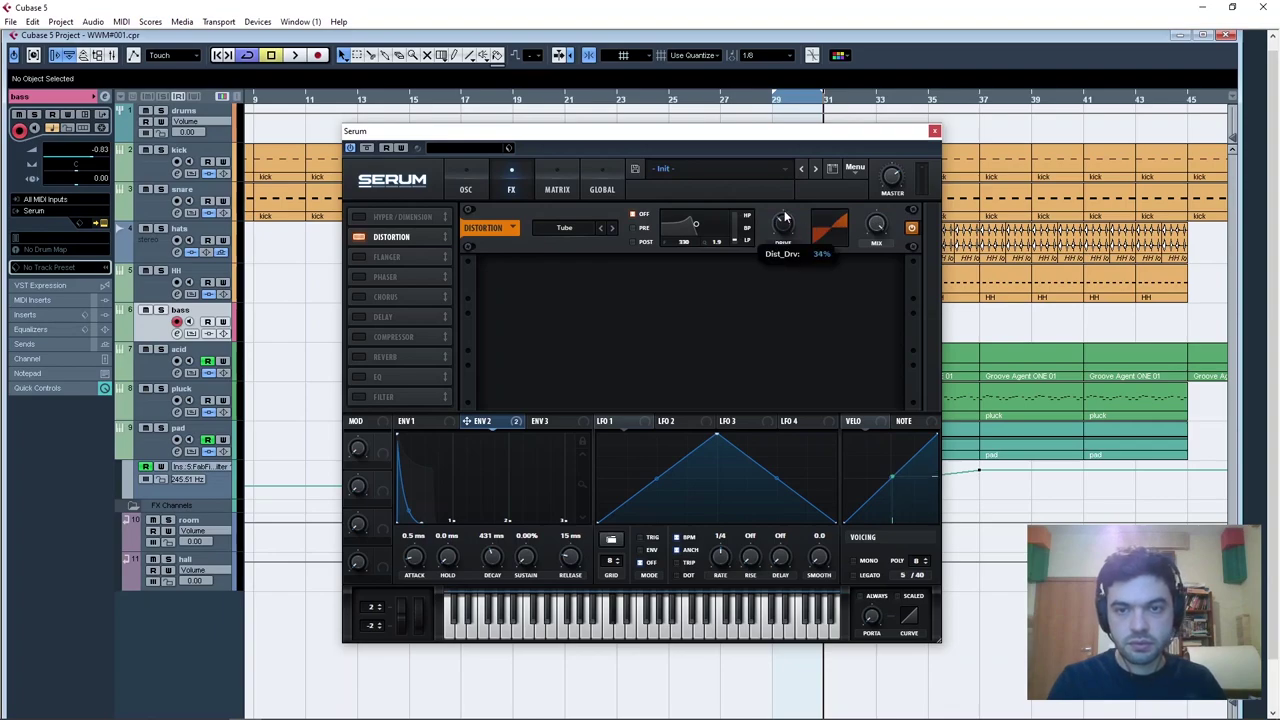
{"action": "left_click", "coordinate": [600, 233]}
{"action": "left_click", "coordinate": [881, 230]}
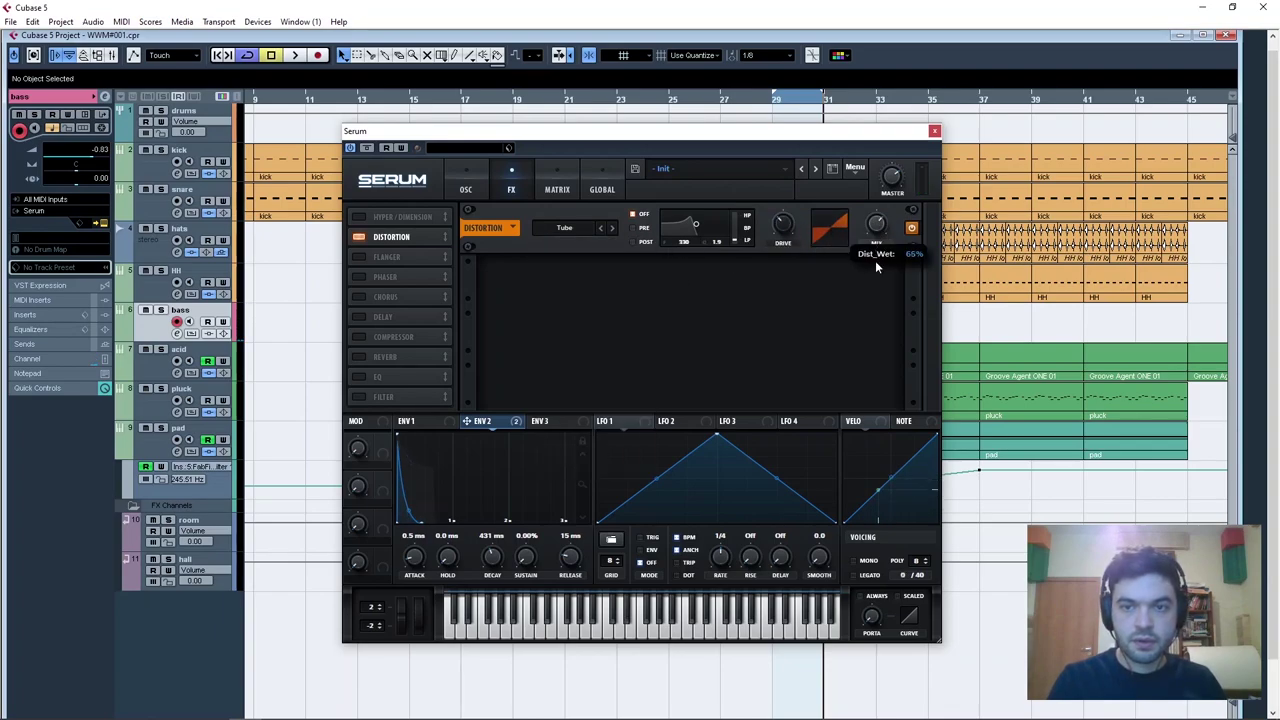
Change the distortion type to Downsample, modulate its drive with envelope 2 and set the wet mix to 11%.
{"action": "left_click", "coordinate": [576, 230]}
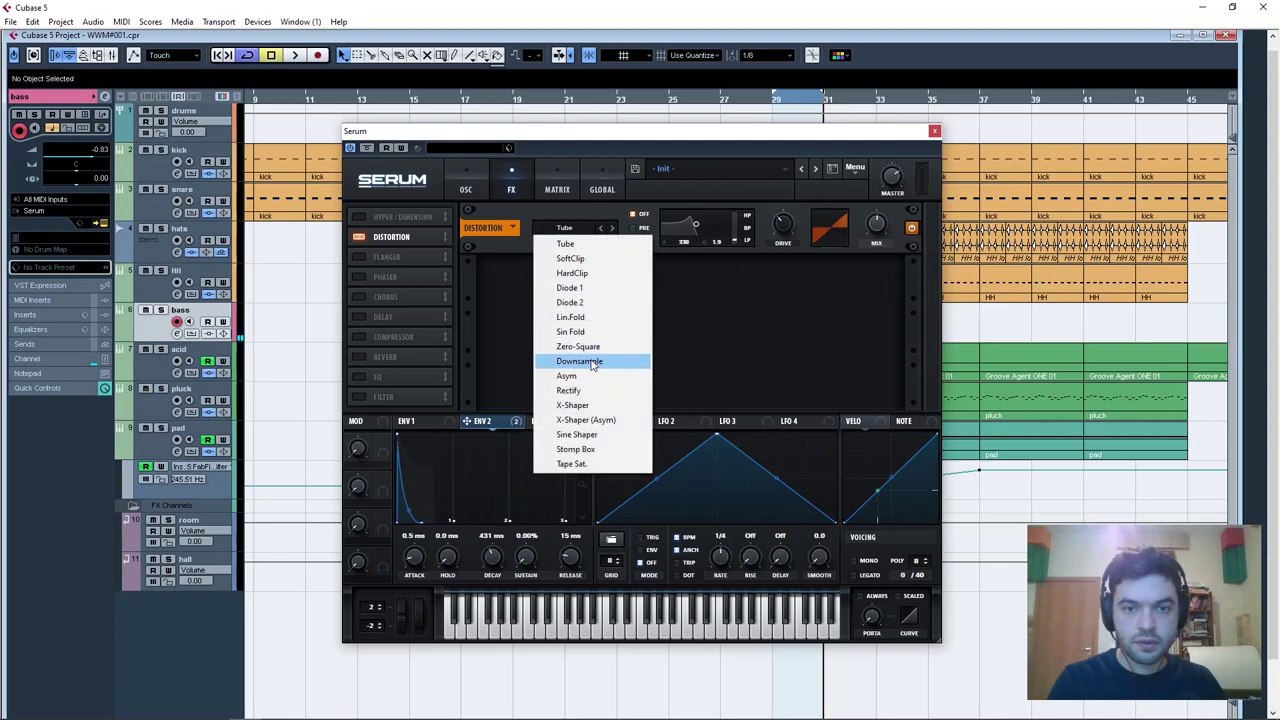
{"action": "left_click", "coordinate": [590, 363]}
{"action": "left_click_drag", "start_coordinate": [880, 232], "coordinate": [875, 251]}
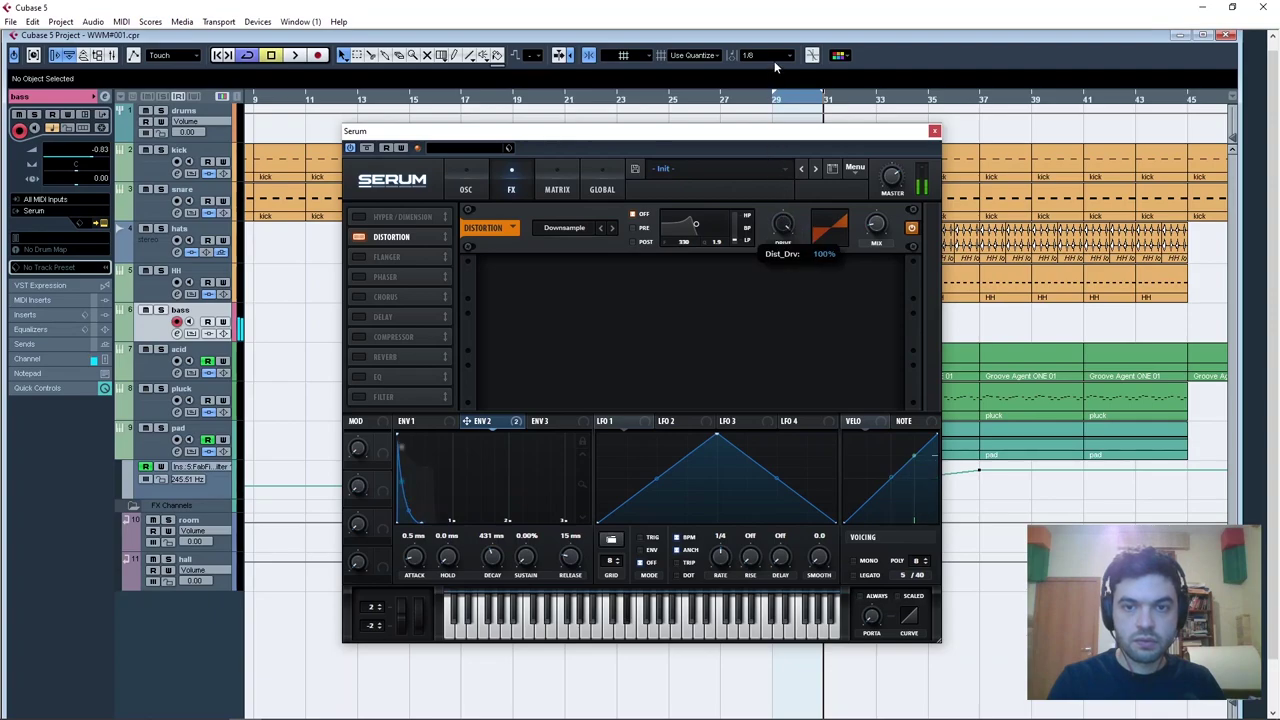
{"action": "mouse_move", "coordinate": [773, 191]}
{"action": "left_mouse_down"}
{"action": "mouse_move", "coordinate": [784, 226]}
{"action": "mouse_move", "coordinate": [785, 213]}
{"action": "left_mouse_up"}
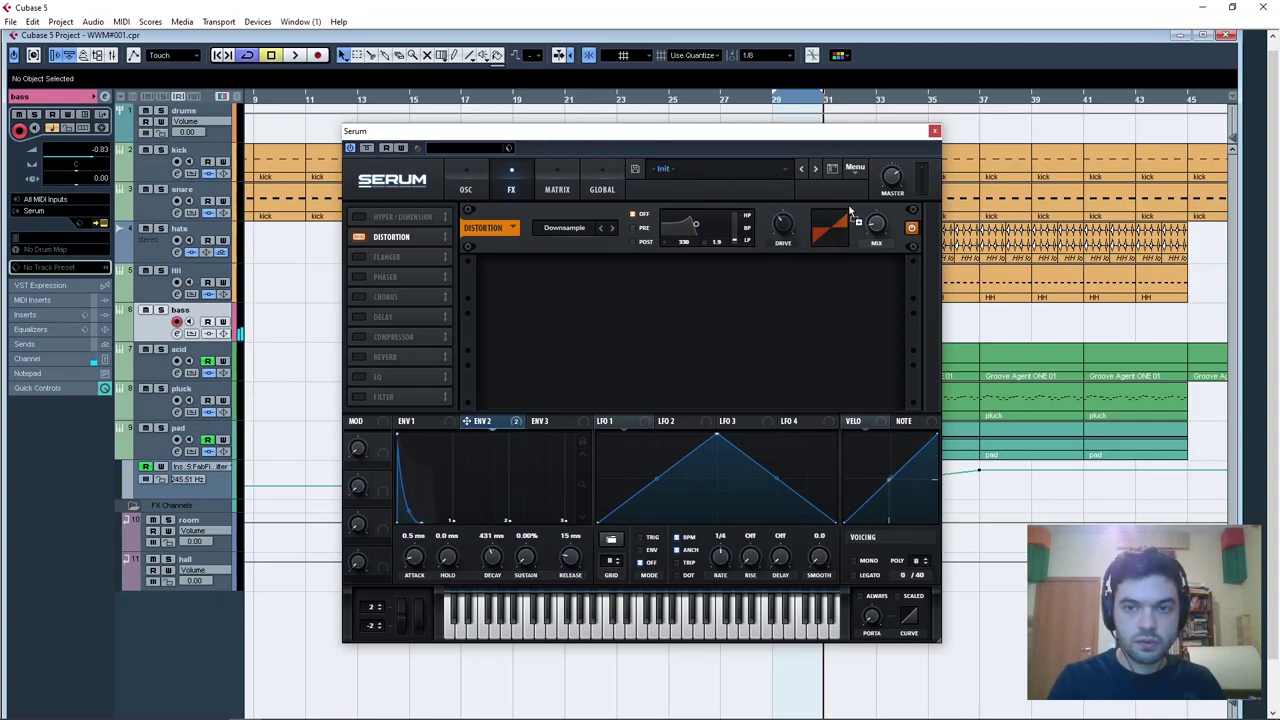
{"action": "left_click_drag", "start_coordinate": [779, 229], "coordinate": [768, 228]}
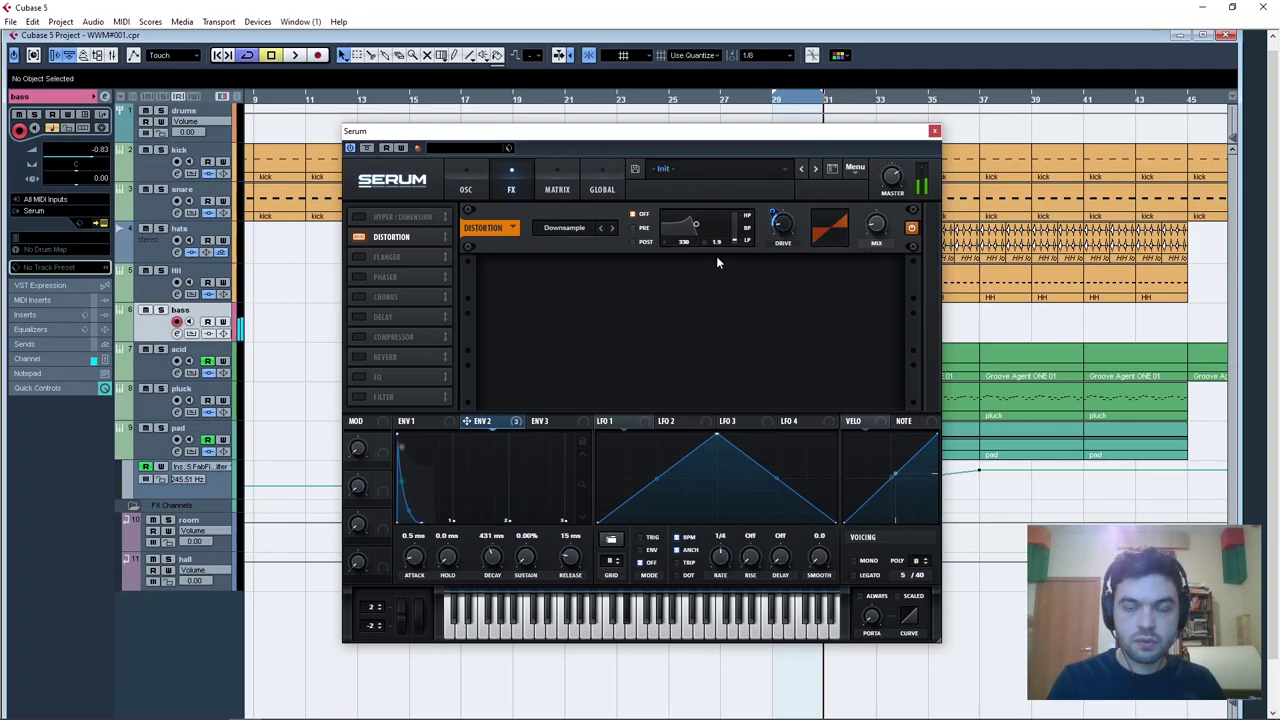
{"action": "left_click_drag", "start_coordinate": [879, 230], "coordinate": [879, 204]}
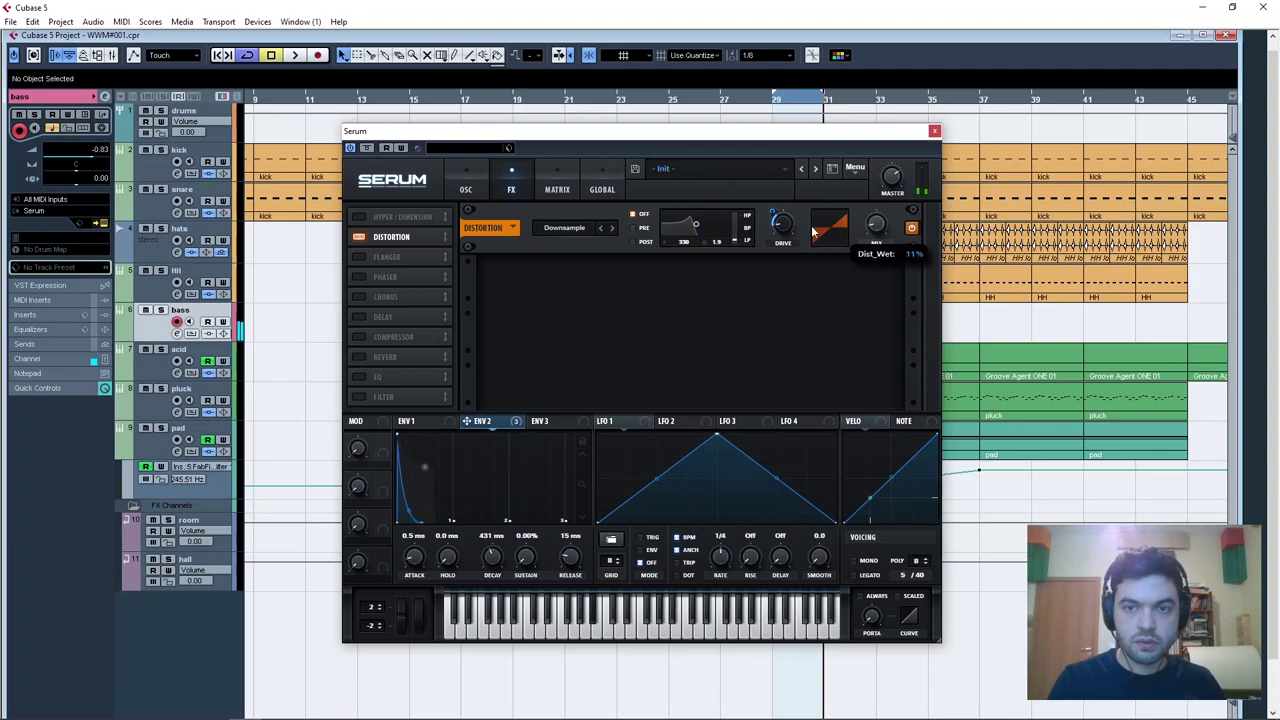
Change the distortion type to SoftClip, raise envelope 2's drive modulation and compare the sound with the effect bypassed.
{"action": "left_click", "coordinate": [556, 229]}
{"action": "left_click", "coordinate": [565, 254]}
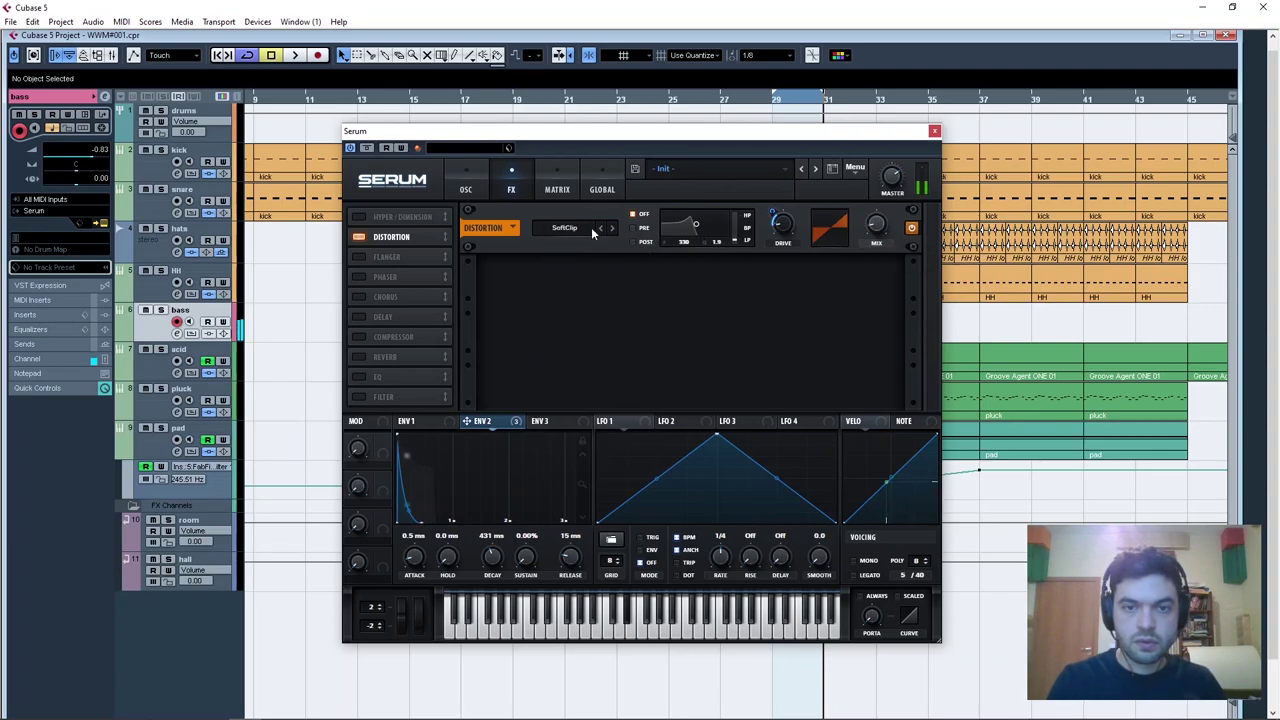
{"action": "left_click_drag", "start_coordinate": [772, 220], "coordinate": [768, 185]}
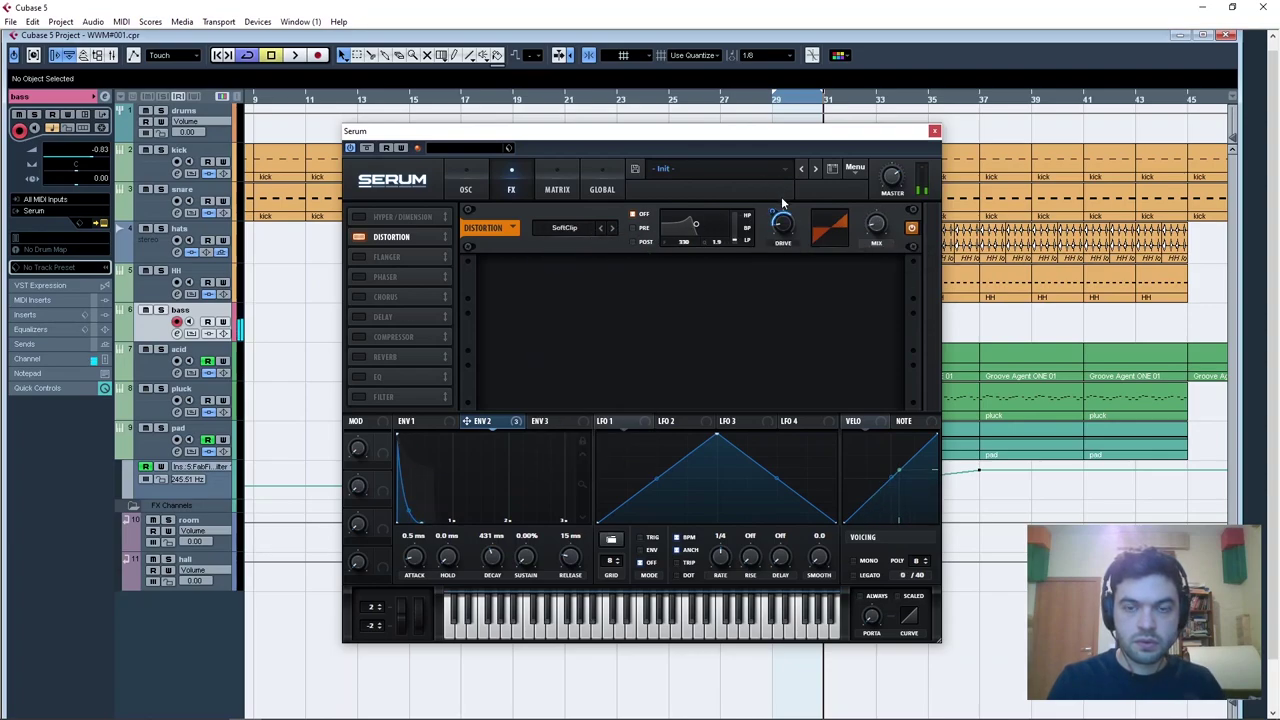
{"action": "left_click", "coordinate": [911, 229]}
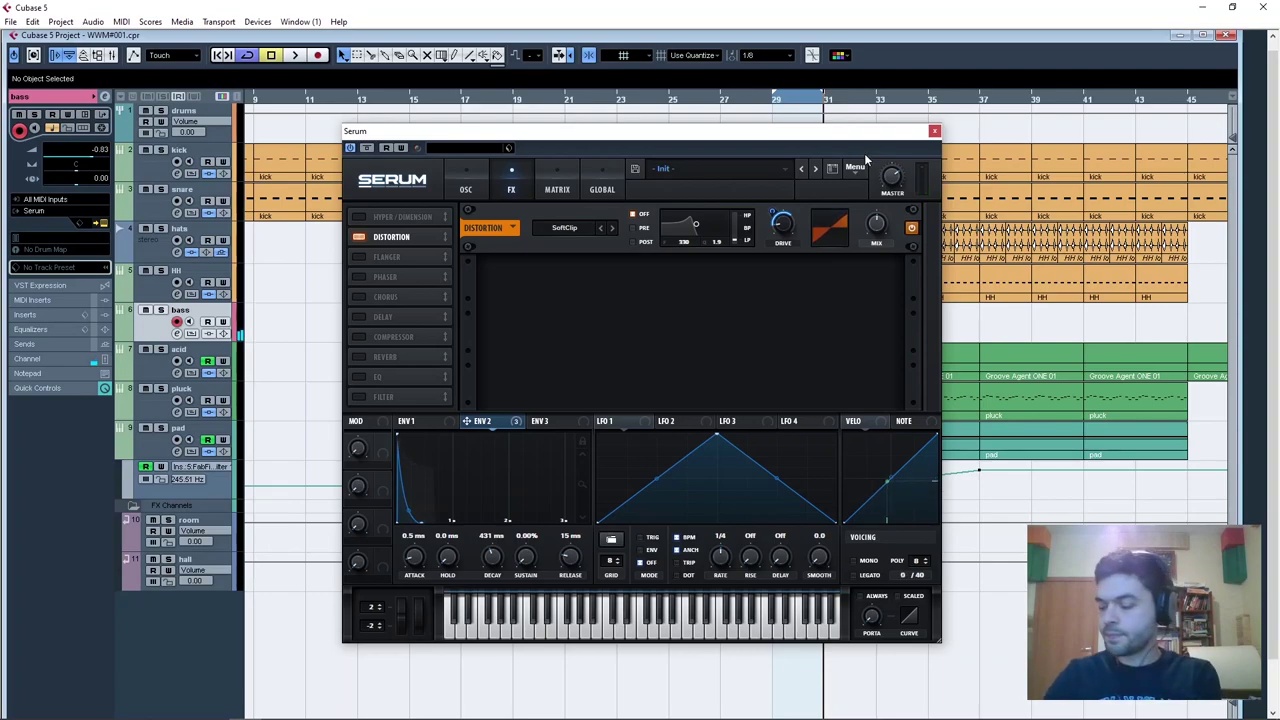
Play the arrangement briefly, set envelope 2's distortion drive modulation to about 88 and compare against the bypassed effect.
{"action": "key", "text": "space"}
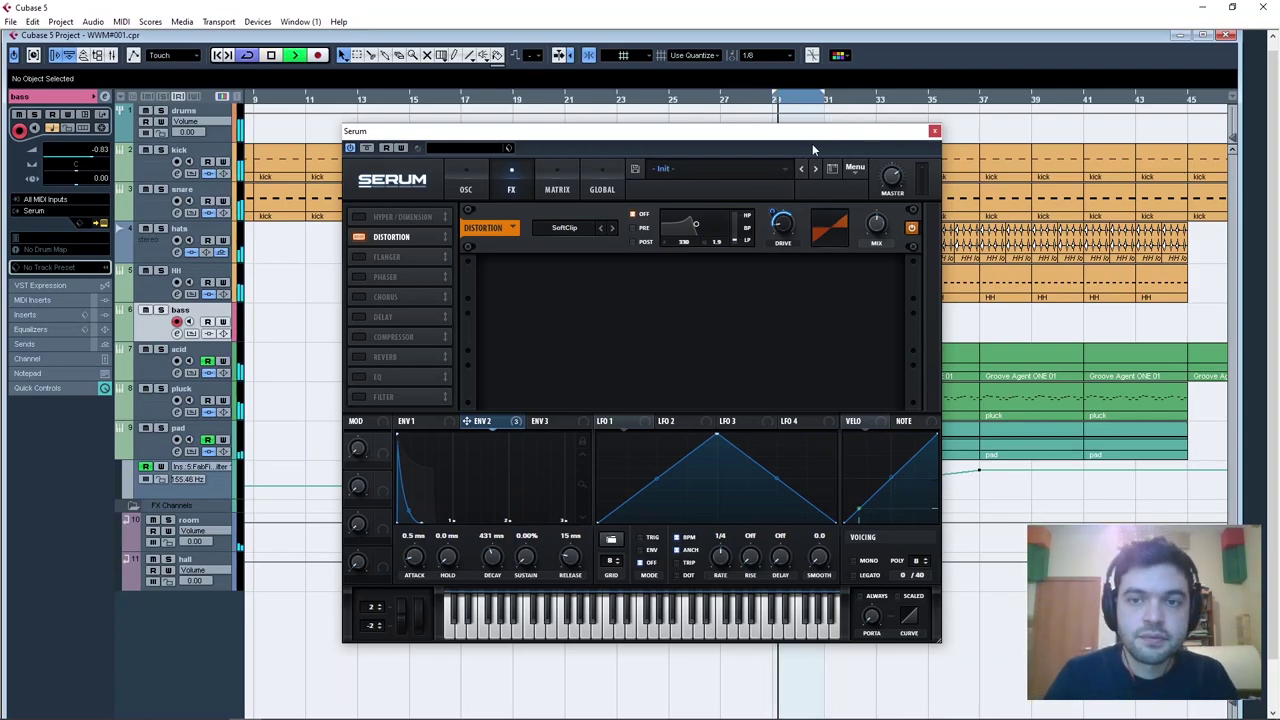
{"action": "key", "text": "space"}
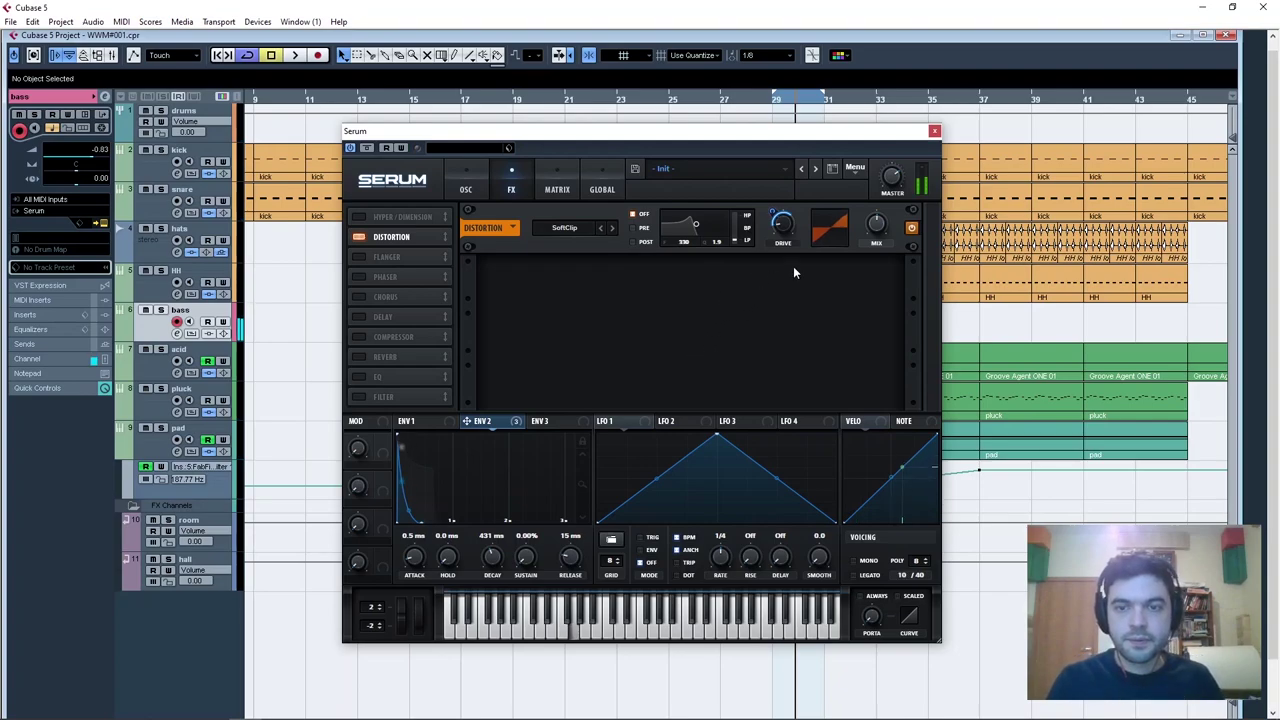
{"action": "mouse_move", "coordinate": [776, 218]}
{"action": "left_mouse_down"}
{"action": "mouse_move", "coordinate": [775, 200]}
{"action": "mouse_move", "coordinate": [778, 230]}
{"action": "mouse_move", "coordinate": [774, 218]}
{"action": "left_mouse_up"}
{"action": "left_click_drag", "start_coordinate": [781, 172], "coordinate": [783, 220]}
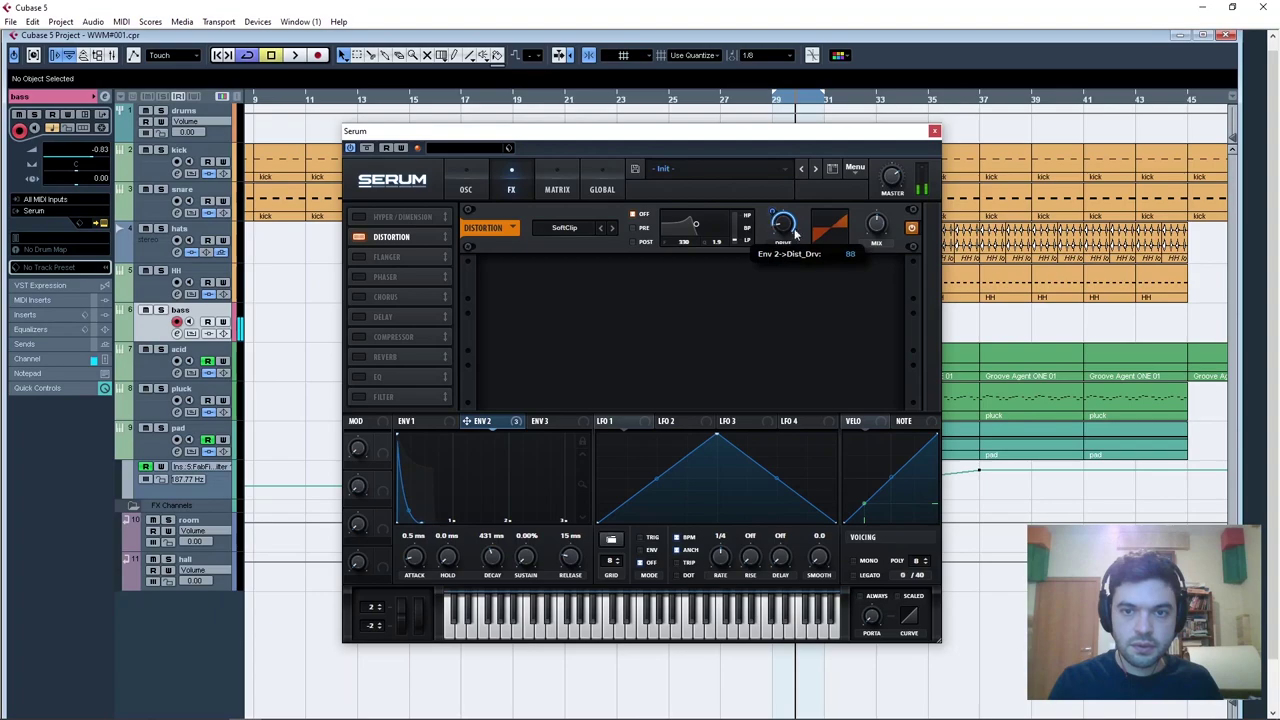
{"action": "left_click", "coordinate": [910, 229]}
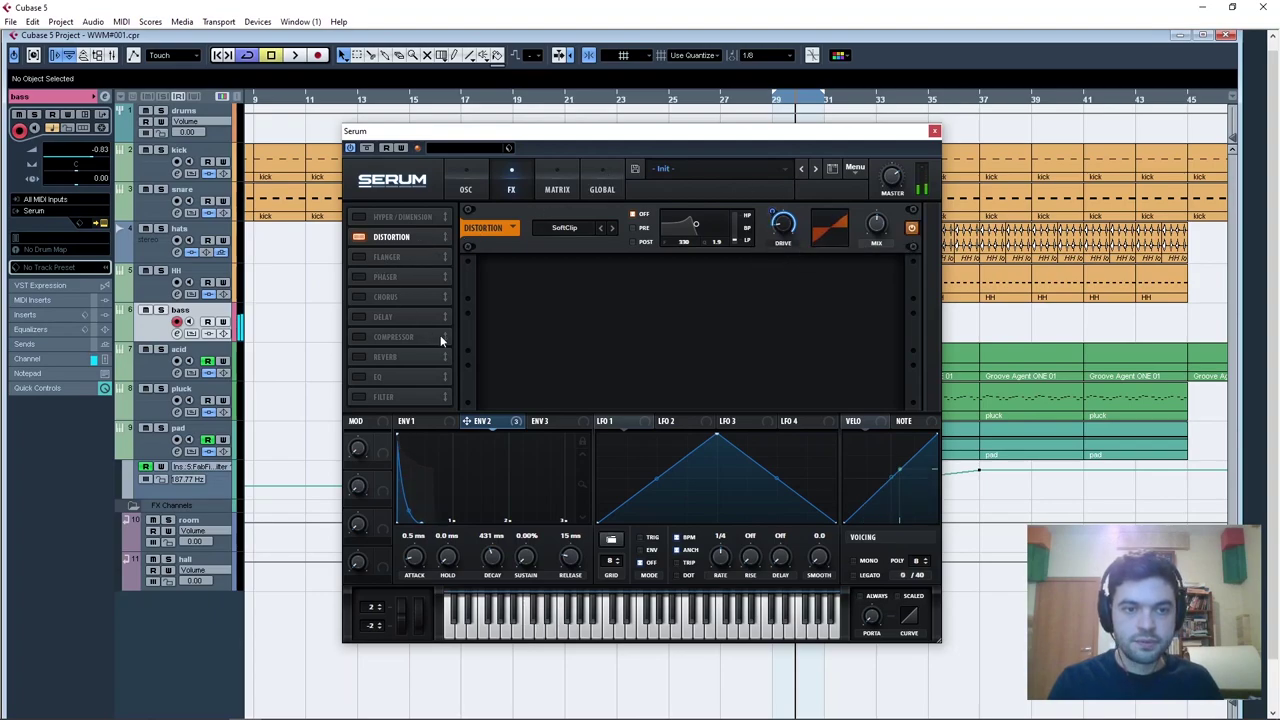
Add a compressor after the distortion with about 45.1 ms attack and 74.9 ms release, and adjust its threshold.
{"action": "left_click", "coordinate": [367, 338]}
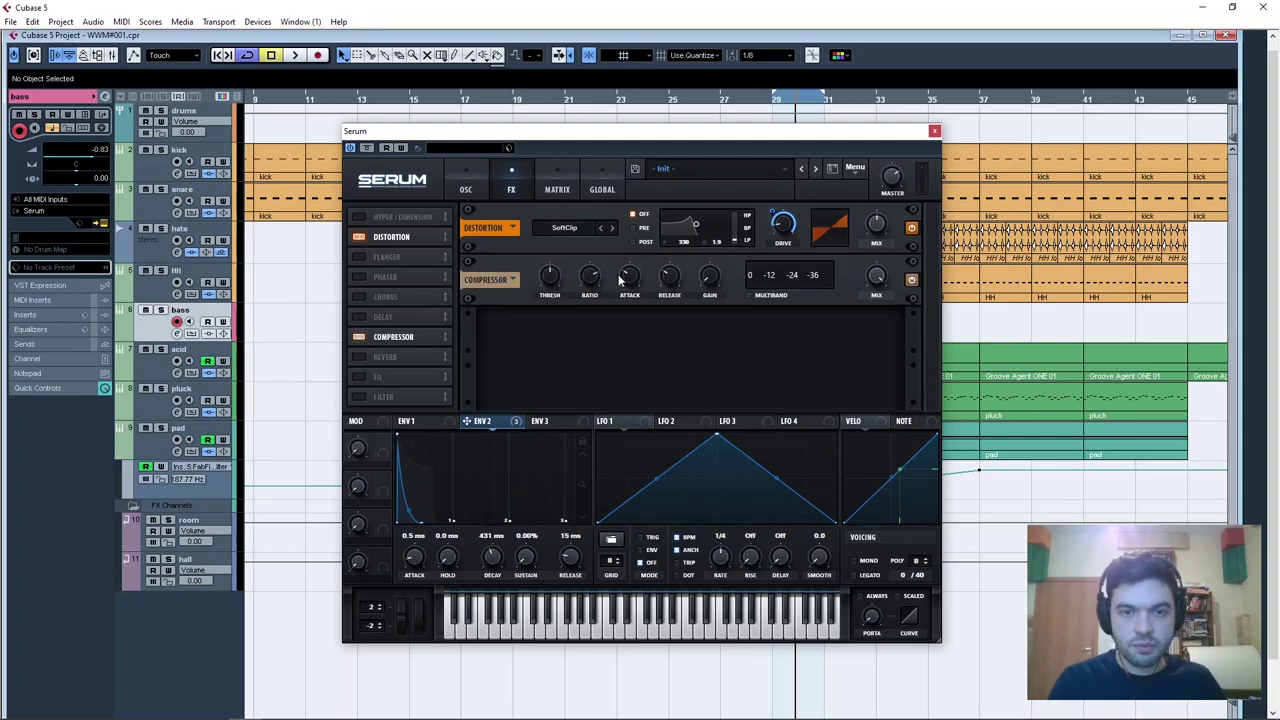
{"action": "mouse_move", "coordinate": [627, 275]}
{"action": "scroll", "coordinate": [624, 287], "scroll_direction": "down", "scroll_amount": 2}
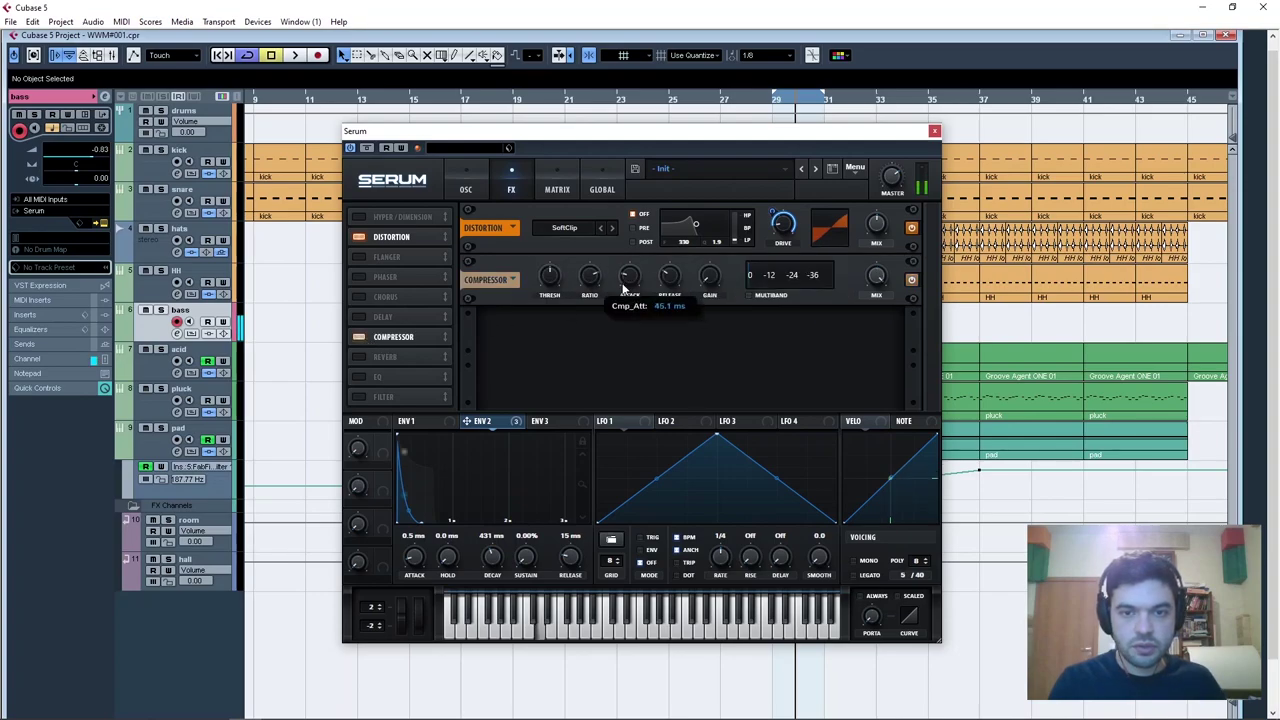
{"action": "mouse_move", "coordinate": [670, 272]}
{"action": "scroll", "coordinate": [670, 268], "scroll_direction": "up", "scroll_amount": 2}
{"action": "scroll", "coordinate": [668, 270], "scroll_direction": "down", "scroll_amount": 5}
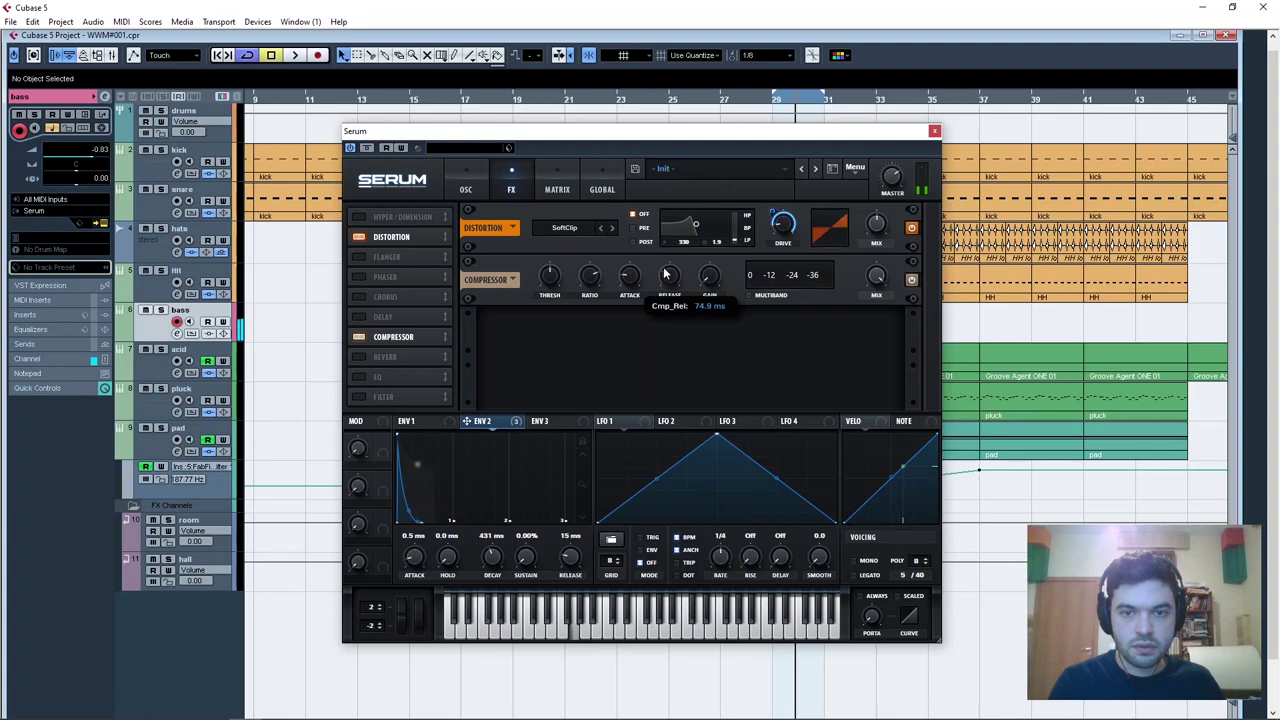
{"action": "mouse_move", "coordinate": [557, 282]}
{"action": "scroll", "coordinate": [557, 282], "scroll_direction": "up", "scroll_amount": 5}
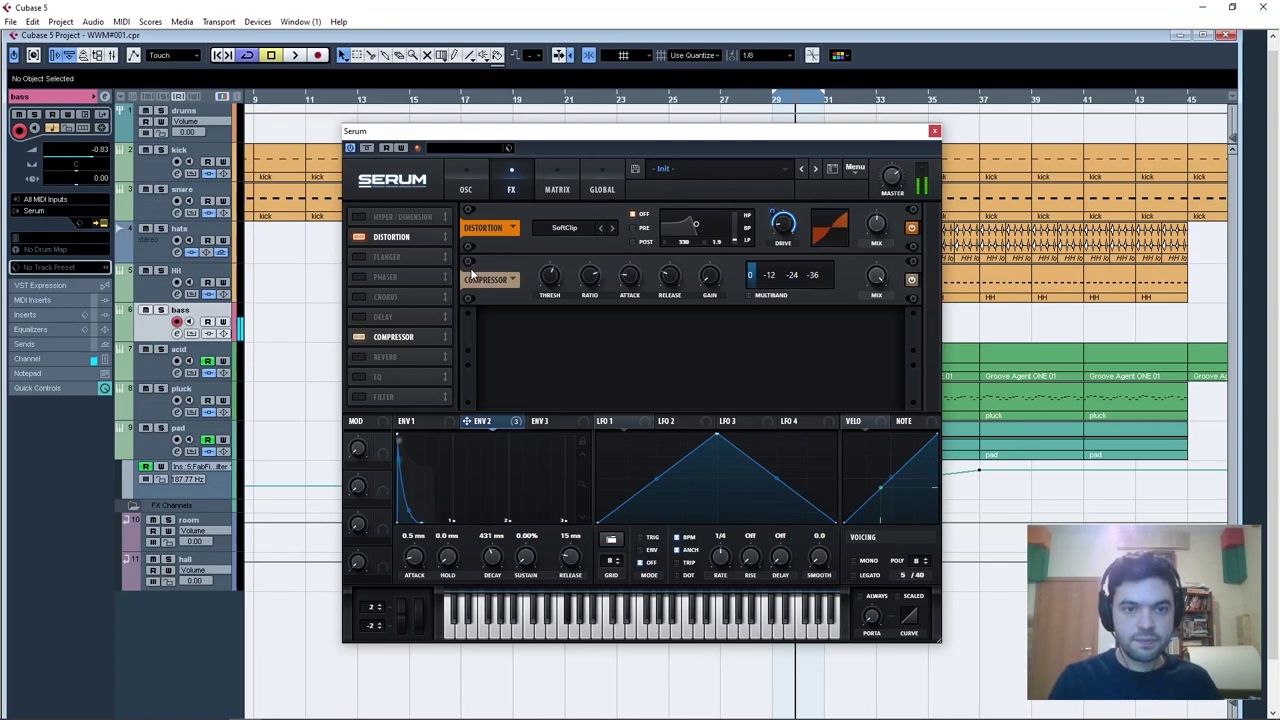
Enable the EQ effect and move it ahead of the reverb in the effects chain.
{"action": "left_click", "coordinate": [360, 377]}
{"action": "left_click_drag", "start_coordinate": [444, 376], "coordinate": [444, 358]}
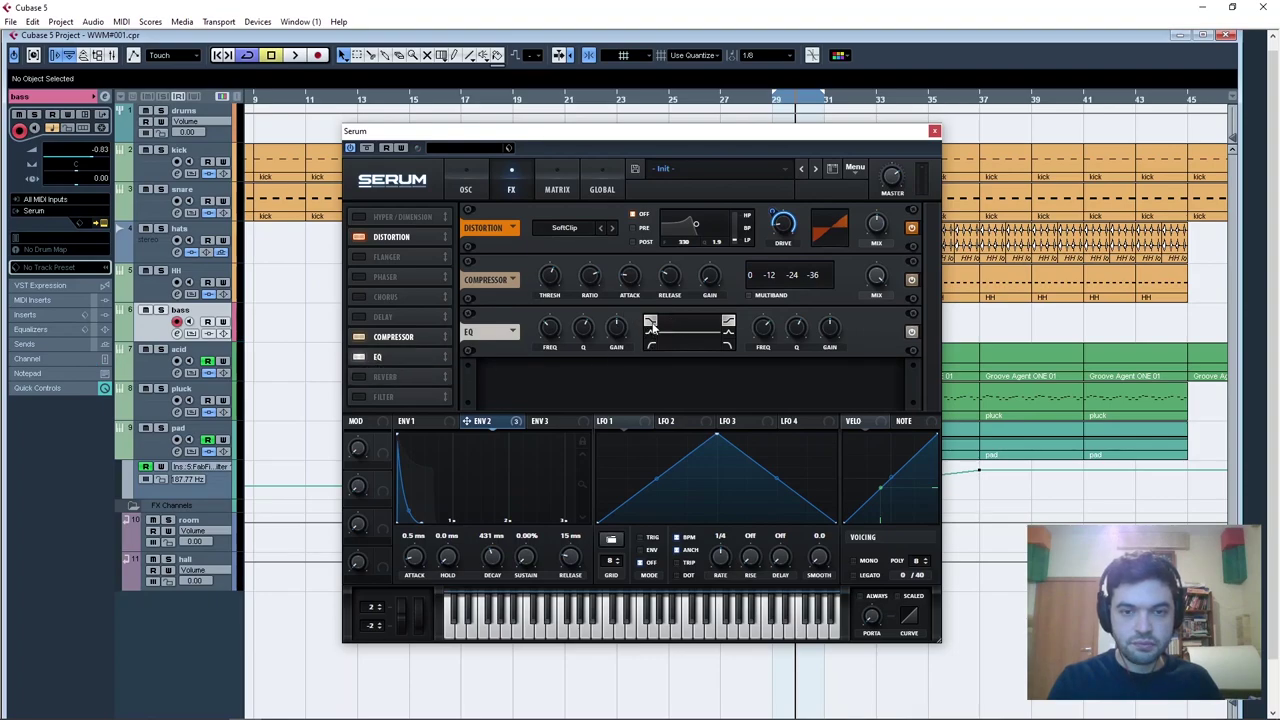
Adjust the EQ effect's low and high band gains, set the high-band Q to about 61%, and close Serum.
{"action": "left_click_drag", "start_coordinate": [614, 330], "coordinate": [550, 320]}
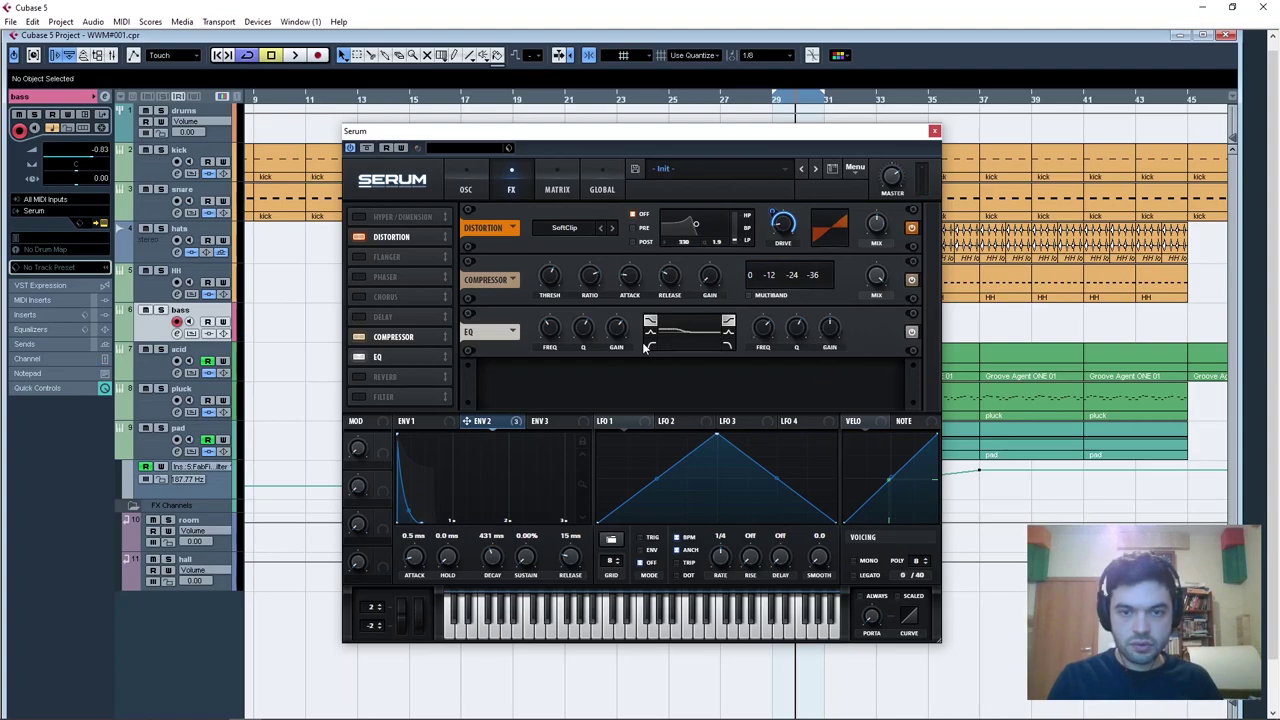
{"action": "left_click_drag", "start_coordinate": [829, 344], "coordinate": [831, 320]}
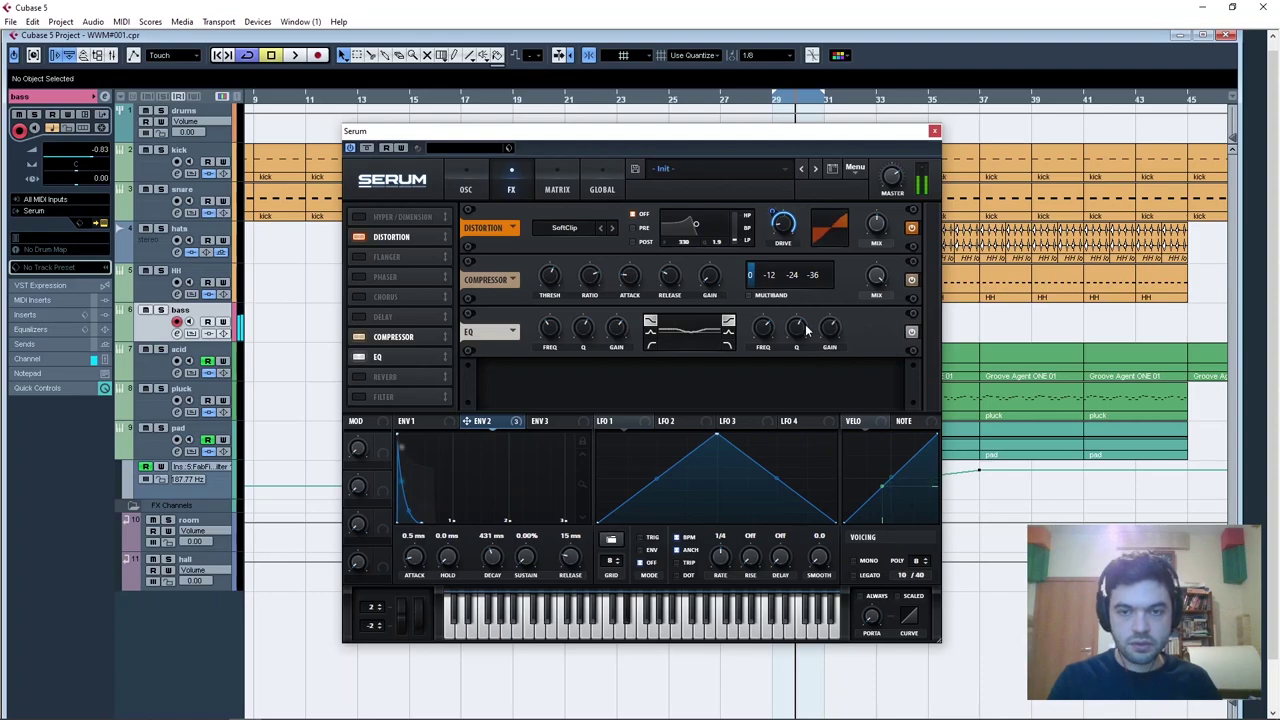
{"action": "left_click_drag", "start_coordinate": [804, 330], "coordinate": [802, 349]}
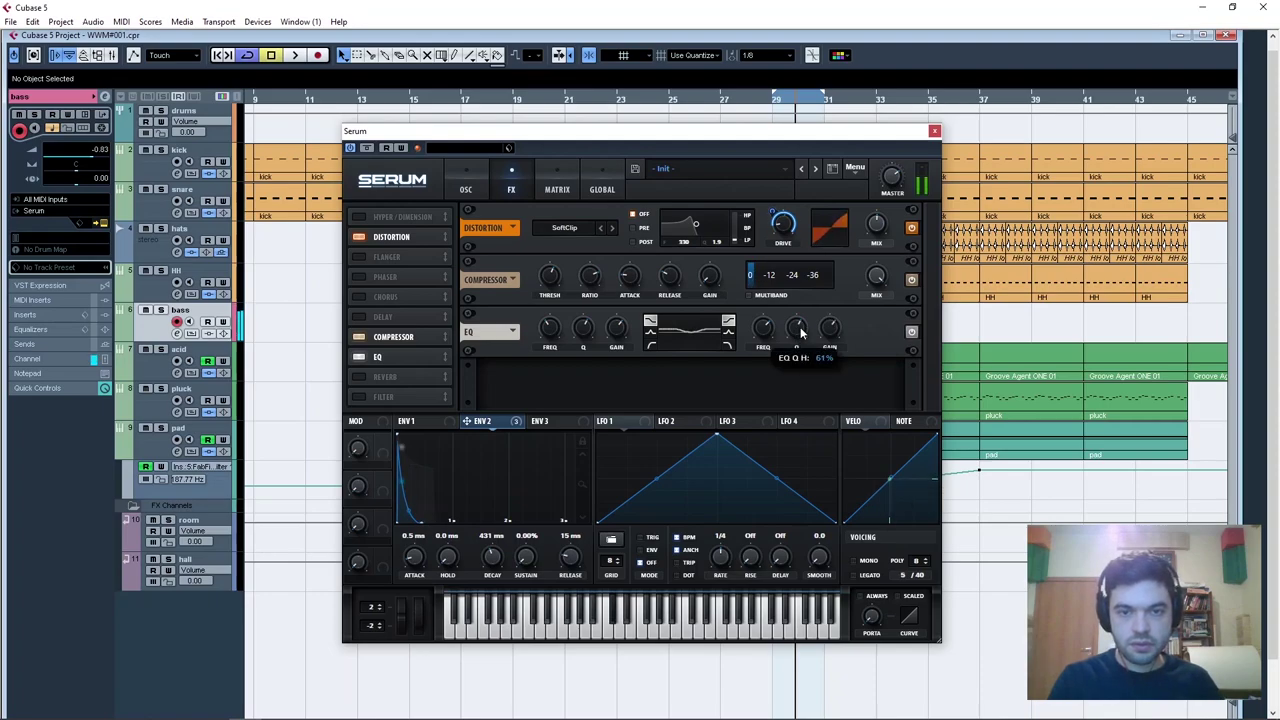
{"action": "left_click", "coordinate": [934, 132]}
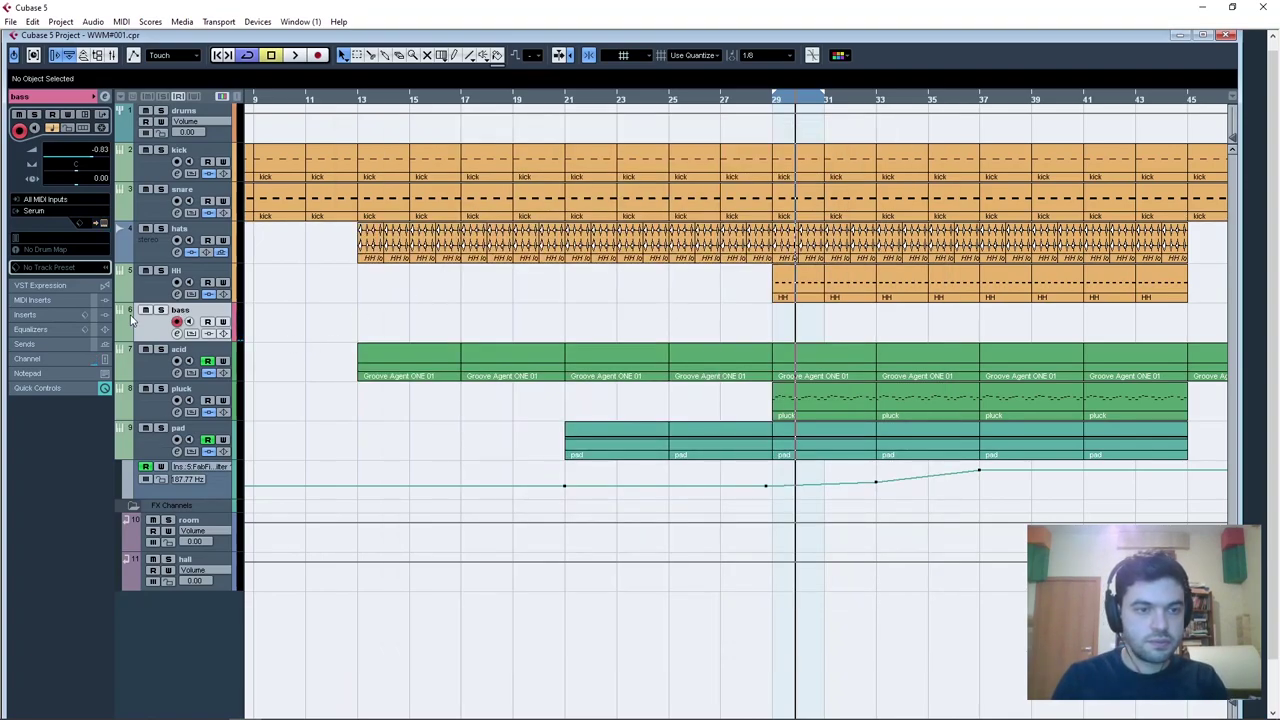
Load FabFilter Pro-Q 2 into the first insert slot of the bass track.
{"action": "left_click", "coordinate": [40, 314]}
{"action": "left_click", "coordinate": [34, 165]}
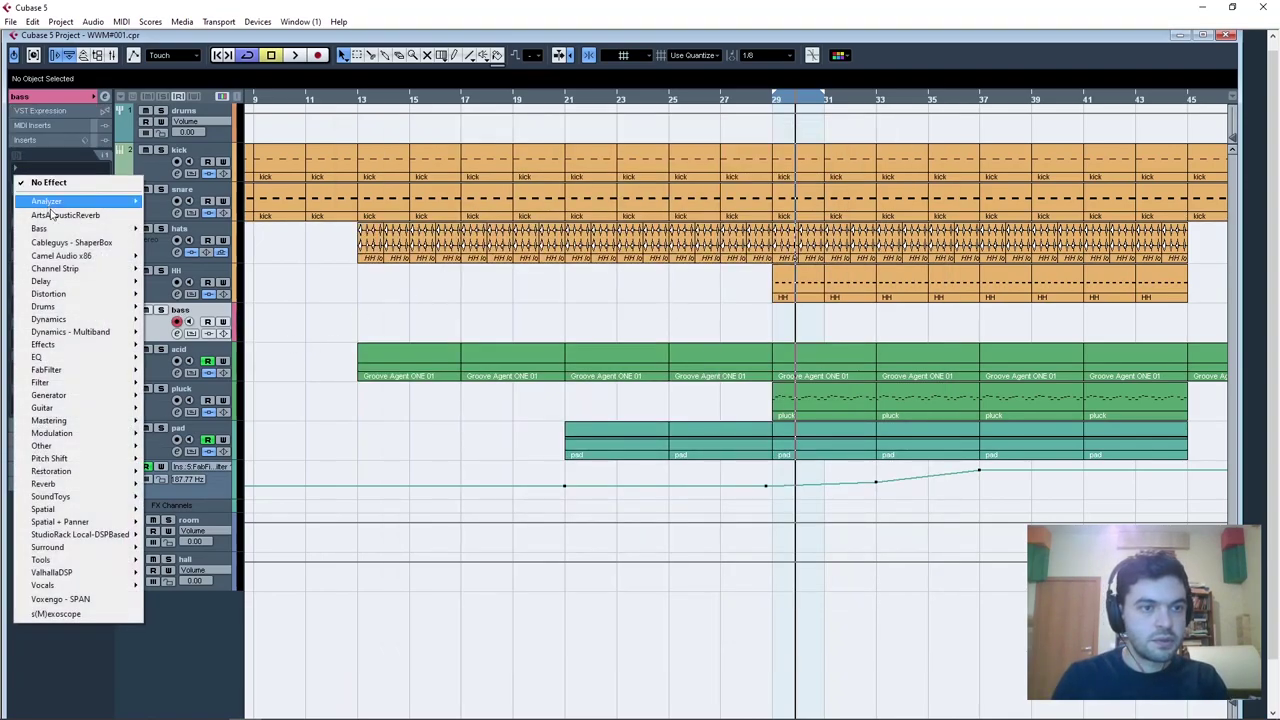
{"action": "mouse_move", "coordinate": [96, 372]}
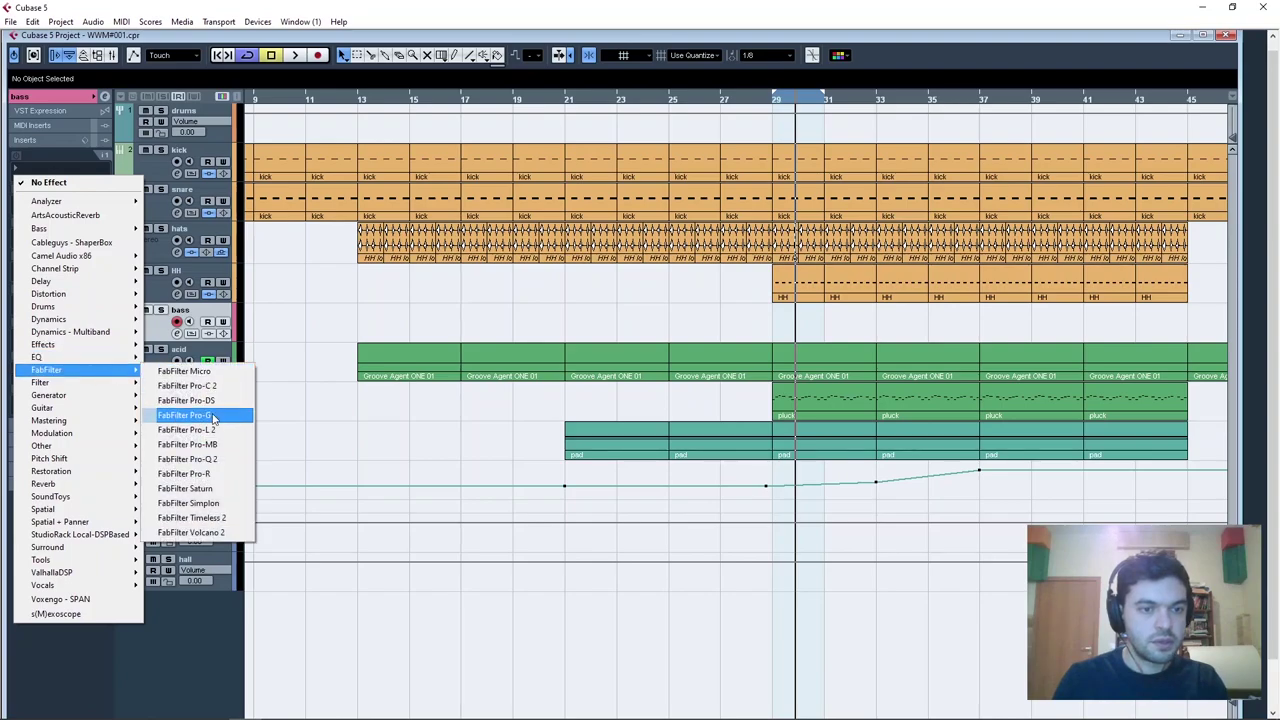
{"action": "left_click", "coordinate": [217, 460]}
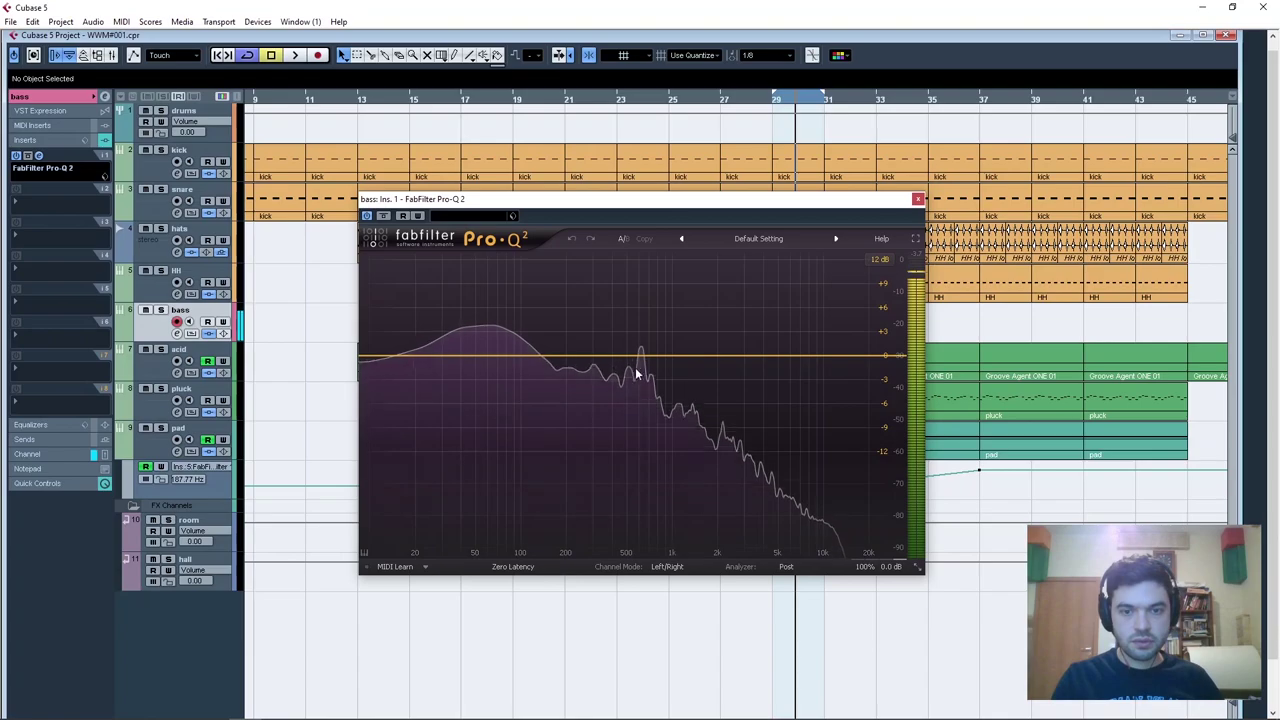
Add a bell cut of about 1.8 dB near 539 Hz and a bell boost of about 2.3 dB near 257 Hz.
{"action": "double_click", "coordinate": [638, 356]}
{"action": "left_click_drag", "start_coordinate": [638, 356], "coordinate": [628, 380]}
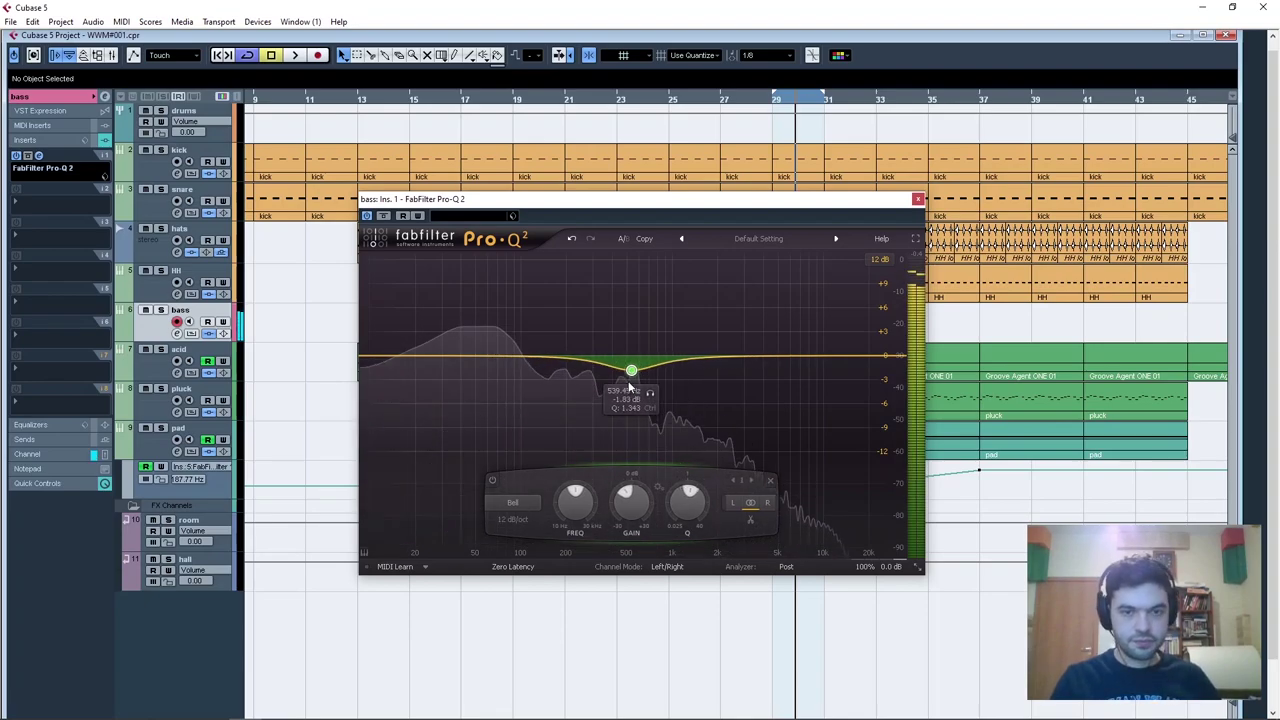
{"action": "mouse_move", "coordinate": [563, 358]}
{"action": "left_mouse_down"}
{"action": "mouse_move", "coordinate": [587, 337]}
{"action": "mouse_move", "coordinate": [586, 288]}
{"action": "mouse_move", "coordinate": [582, 342]}
{"action": "left_mouse_up"}
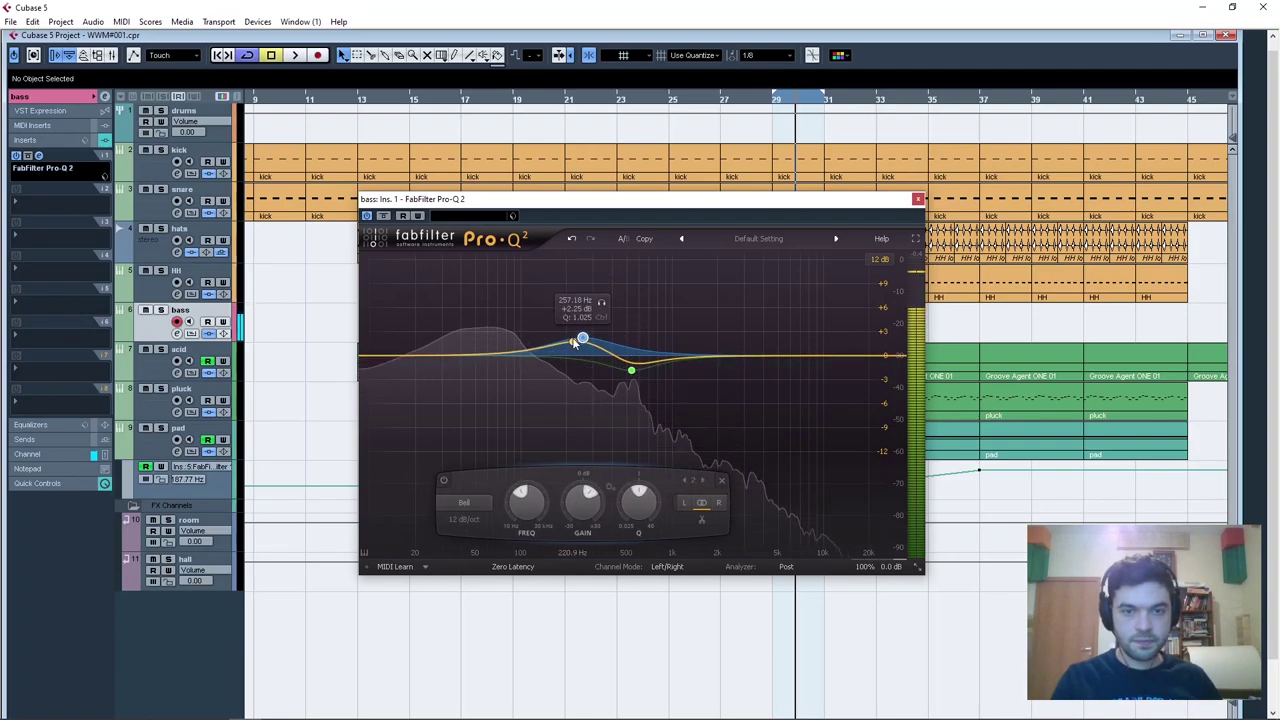
Narrow both bass EQ bands and move the boost to about +3.5 dB at 223 Hz with a Q of about 1.7.
{"action": "left_click", "coordinate": [632, 370], "text": "ctrl"}
{"action": "scroll", "coordinate": [634, 371], "scroll_direction": "up", "scroll_amount": 5}
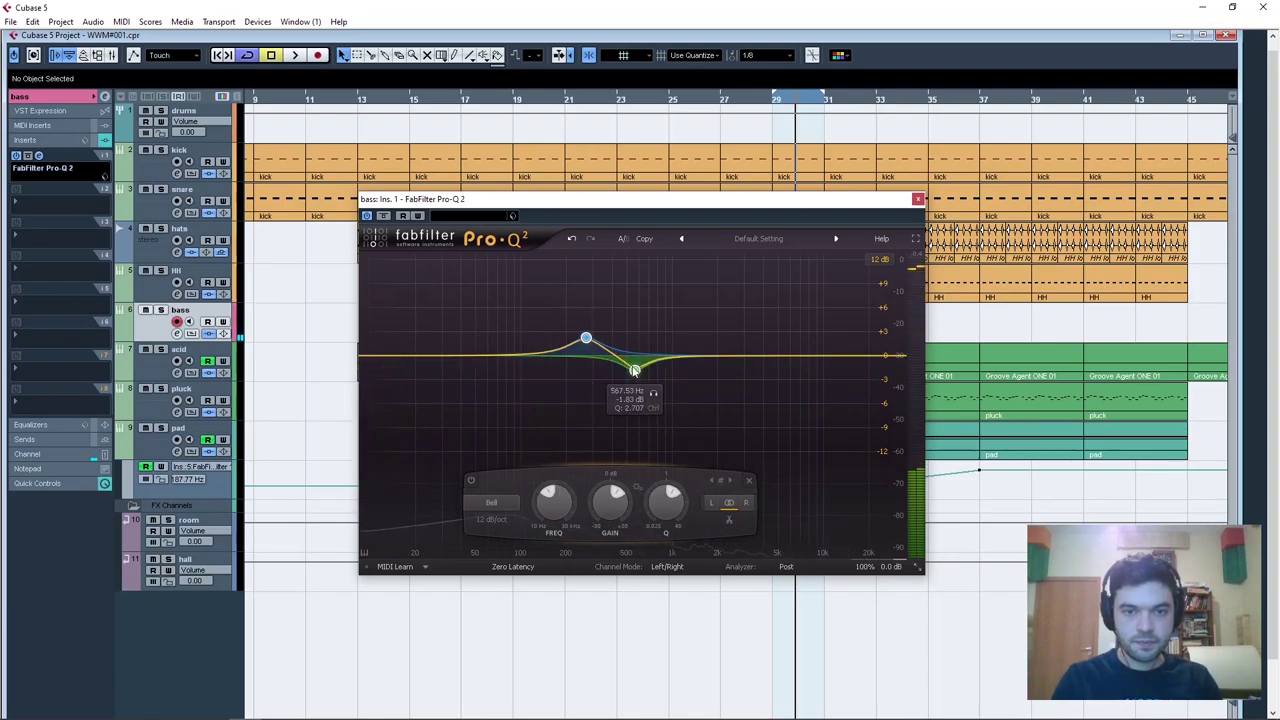
{"action": "left_click", "coordinate": [634, 372]}
{"action": "left_click_drag", "start_coordinate": [635, 374], "coordinate": [575, 340]}
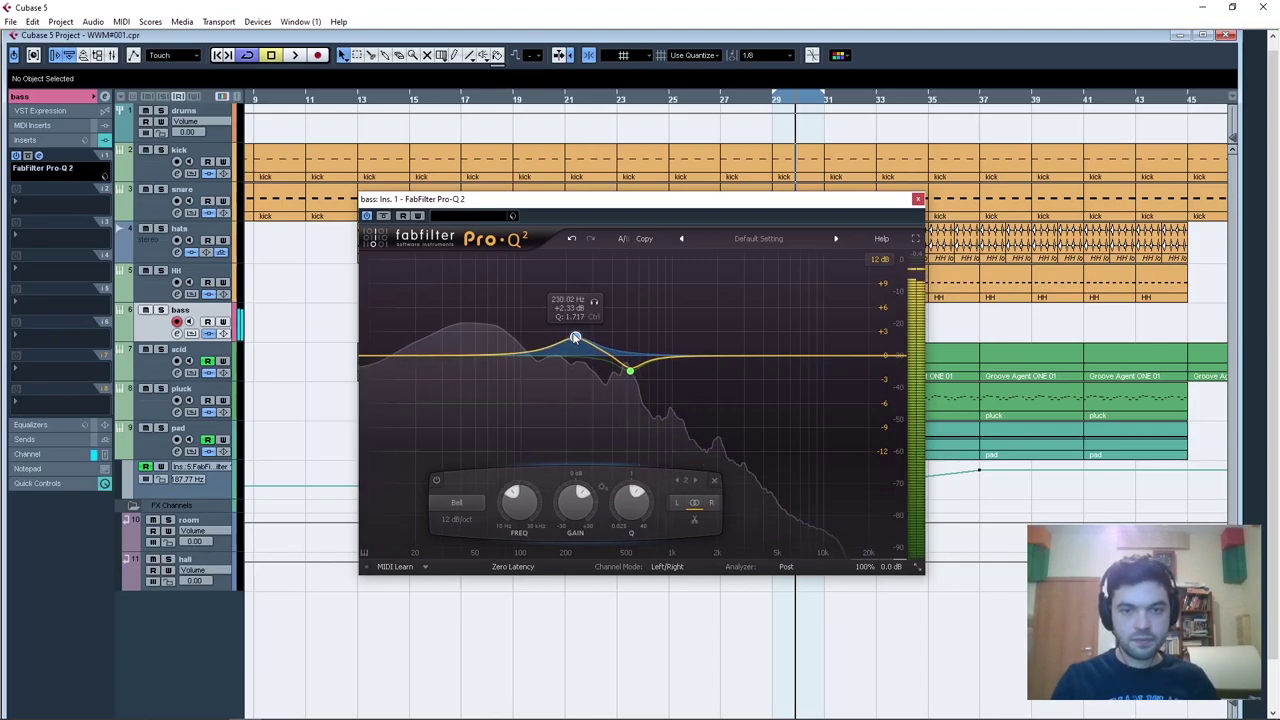
{"action": "left_click_drag", "start_coordinate": [575, 338], "coordinate": [573, 331]}
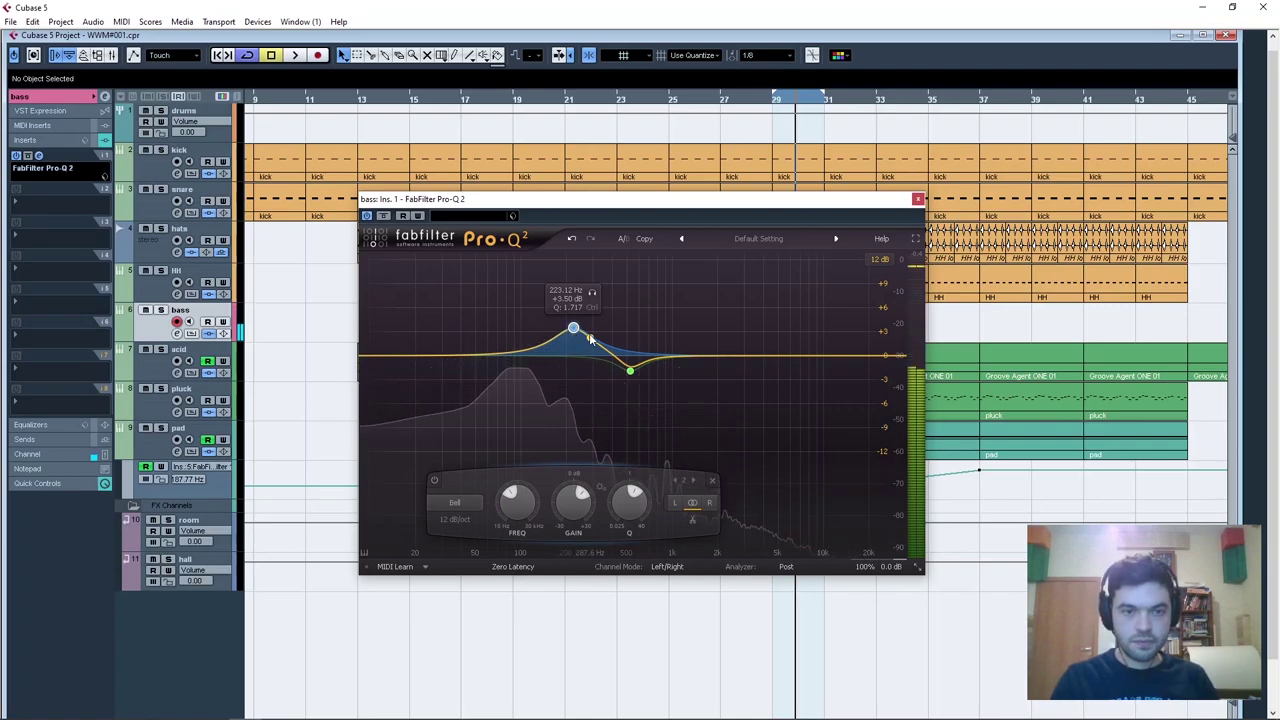
Compare the bass sound with its Pro-Q 2 insert bypassed and active, and close the equalizer.
{"action": "left_click", "coordinate": [16, 156]}
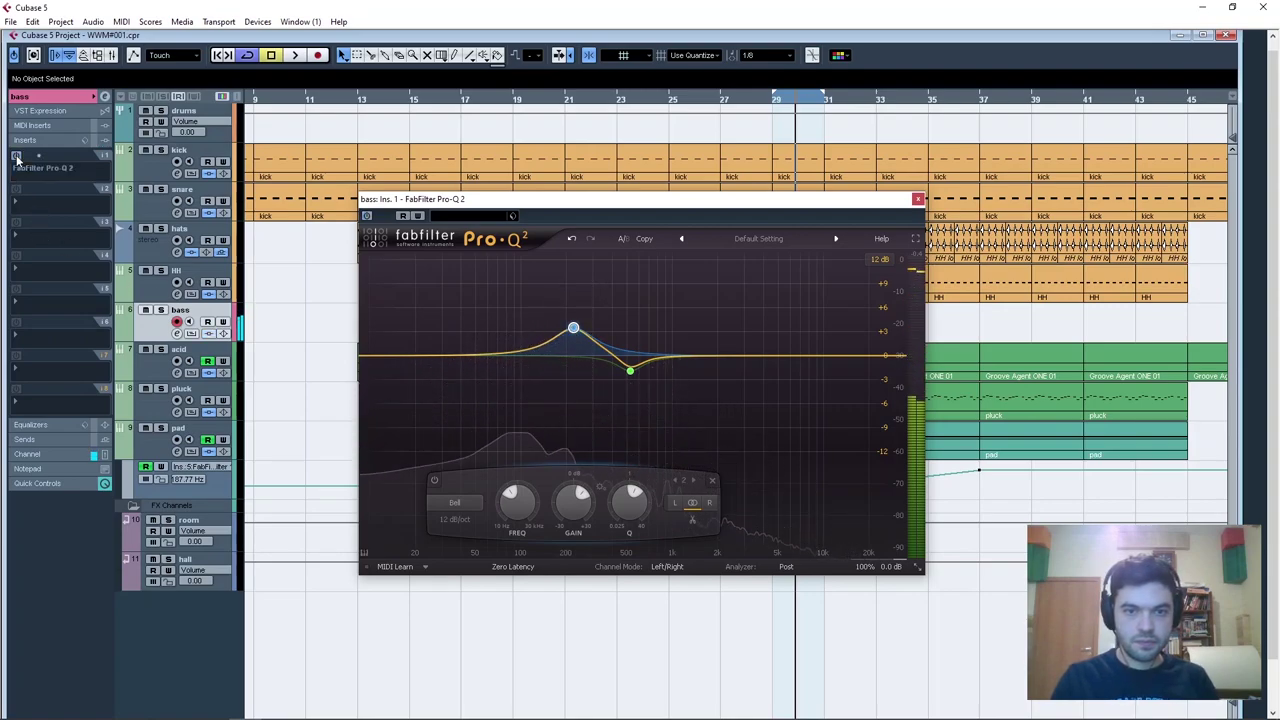
{"action": "left_click", "coordinate": [16, 156]}
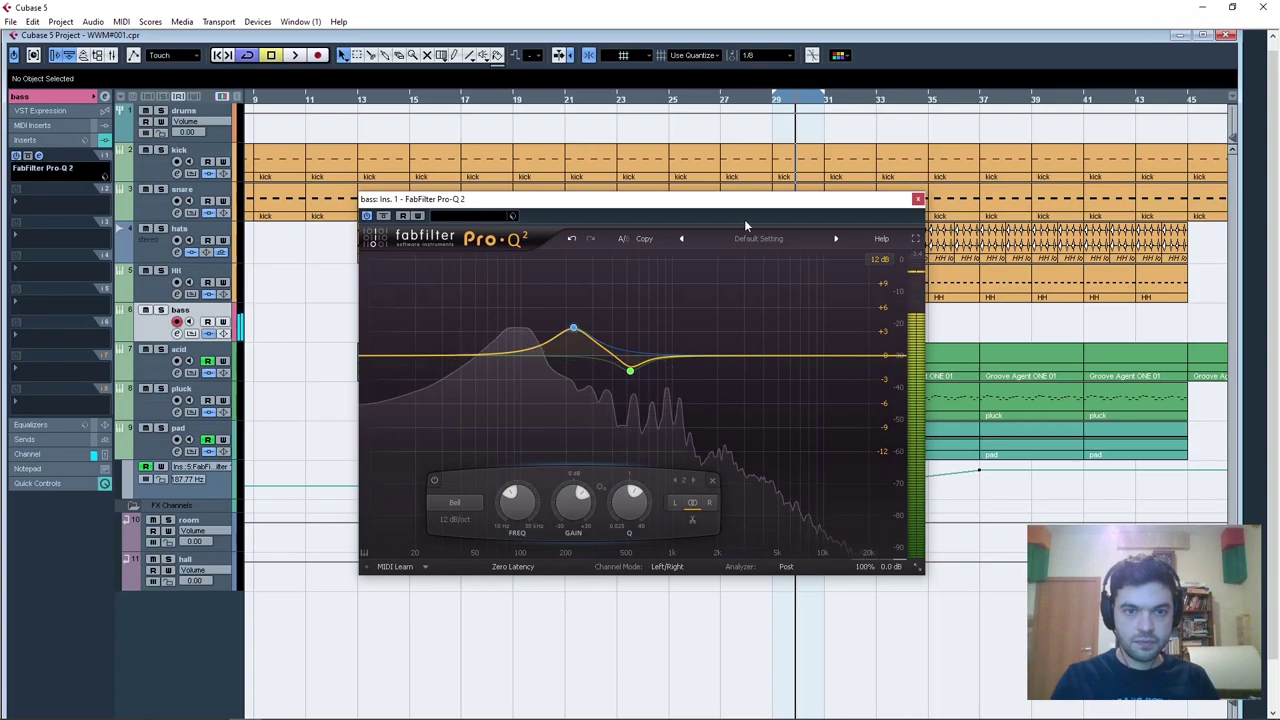
{"action": "left_click", "coordinate": [917, 201]}
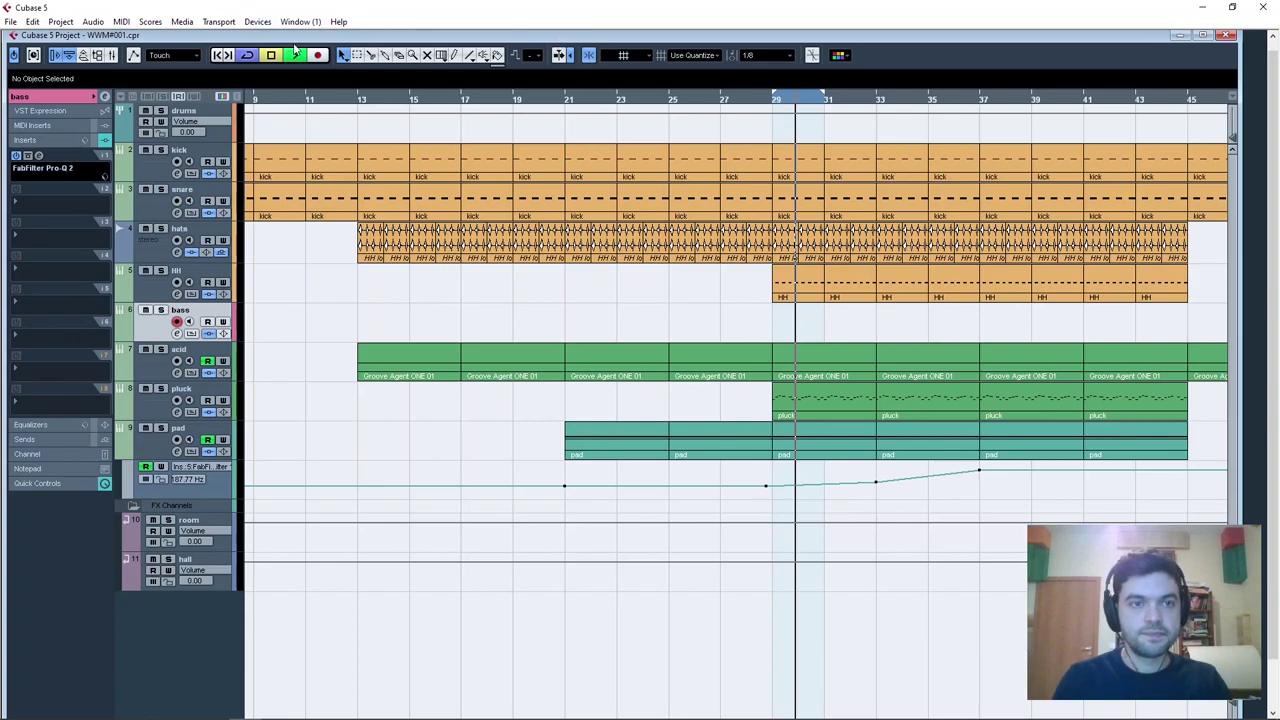
Play the arrangement from about bar 29 to hear the drums with the other parts.
{"action": "key", "text": "space"}
{"action": "key", "text": "space"}
{"action": "left_click", "coordinate": [758, 100]}
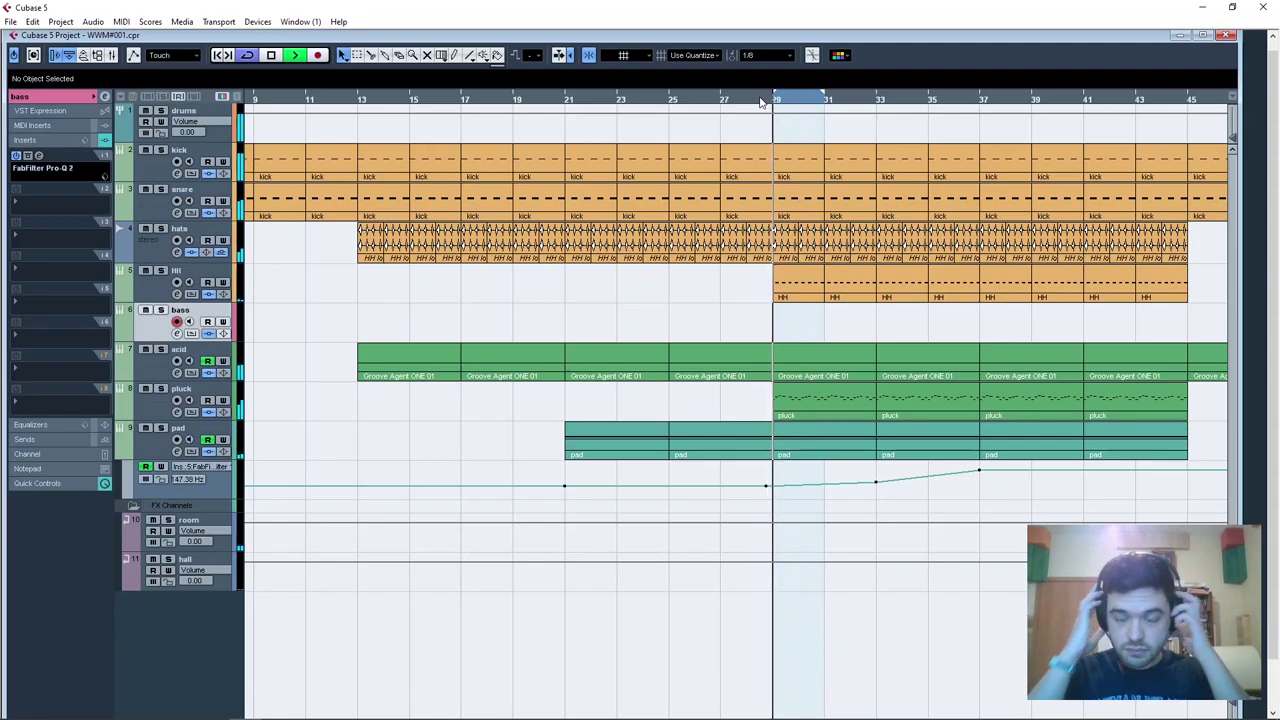
Add a bell cut of about 0.9 dB near 8.4 kHz in the HH track's Pro-Q 2 during playback.
{"action": "left_click", "coordinate": [137, 300]}
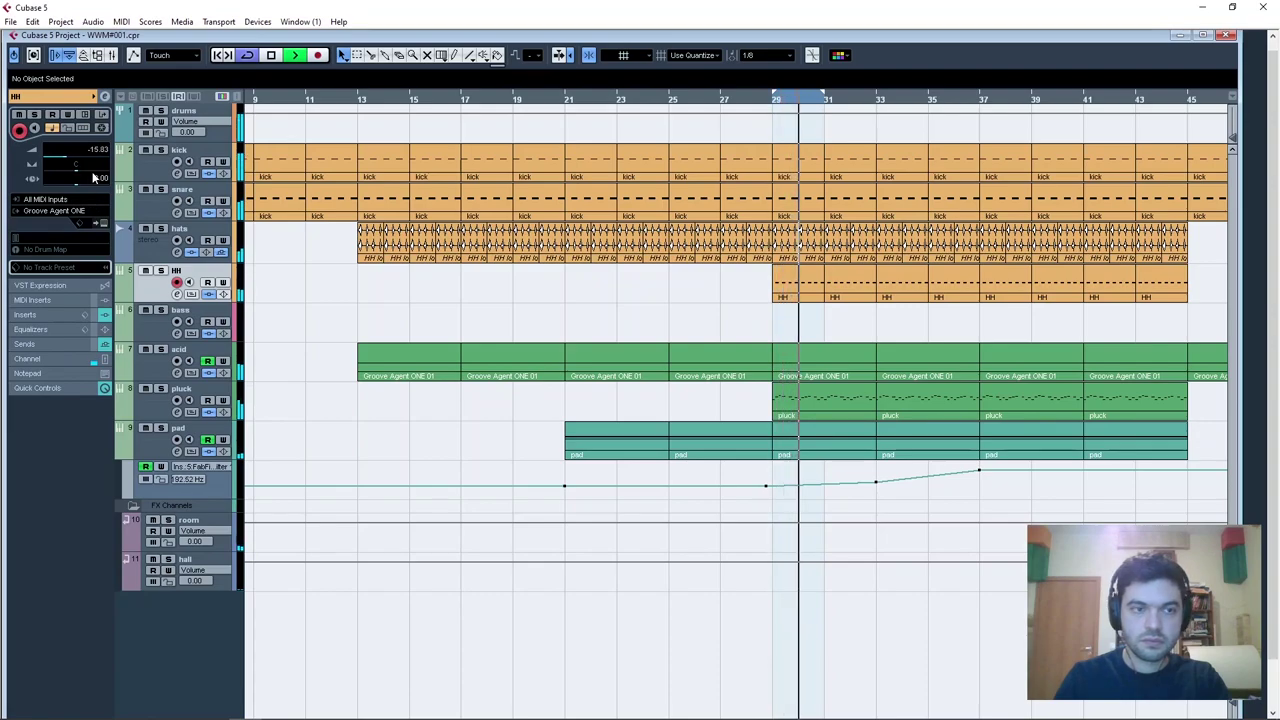
{"action": "left_click", "coordinate": [60, 314]}
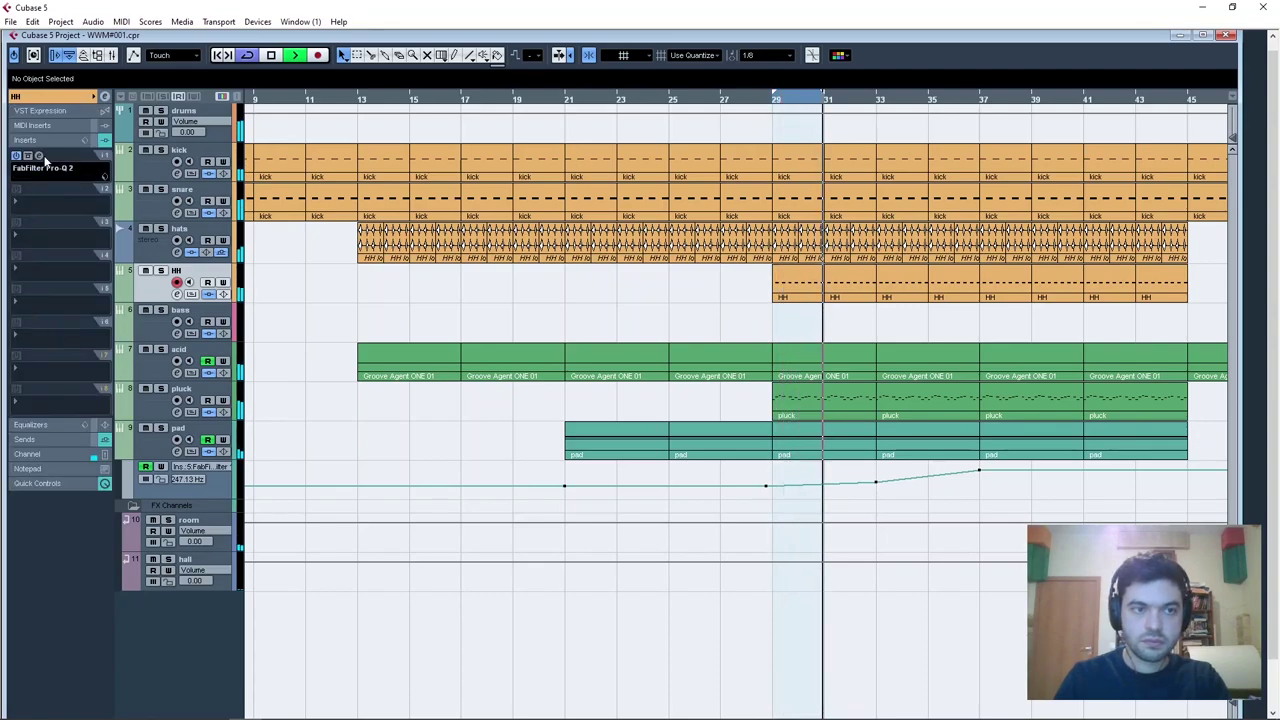
{"action": "left_click", "coordinate": [44, 158]}
{"action": "mouse_move", "coordinate": [803, 354]}
{"action": "left_mouse_down"}
{"action": "mouse_move", "coordinate": [806, 273]}
{"action": "mouse_move", "coordinate": [818, 268]}
{"action": "mouse_move", "coordinate": [814, 366]}
{"action": "left_mouse_up"}
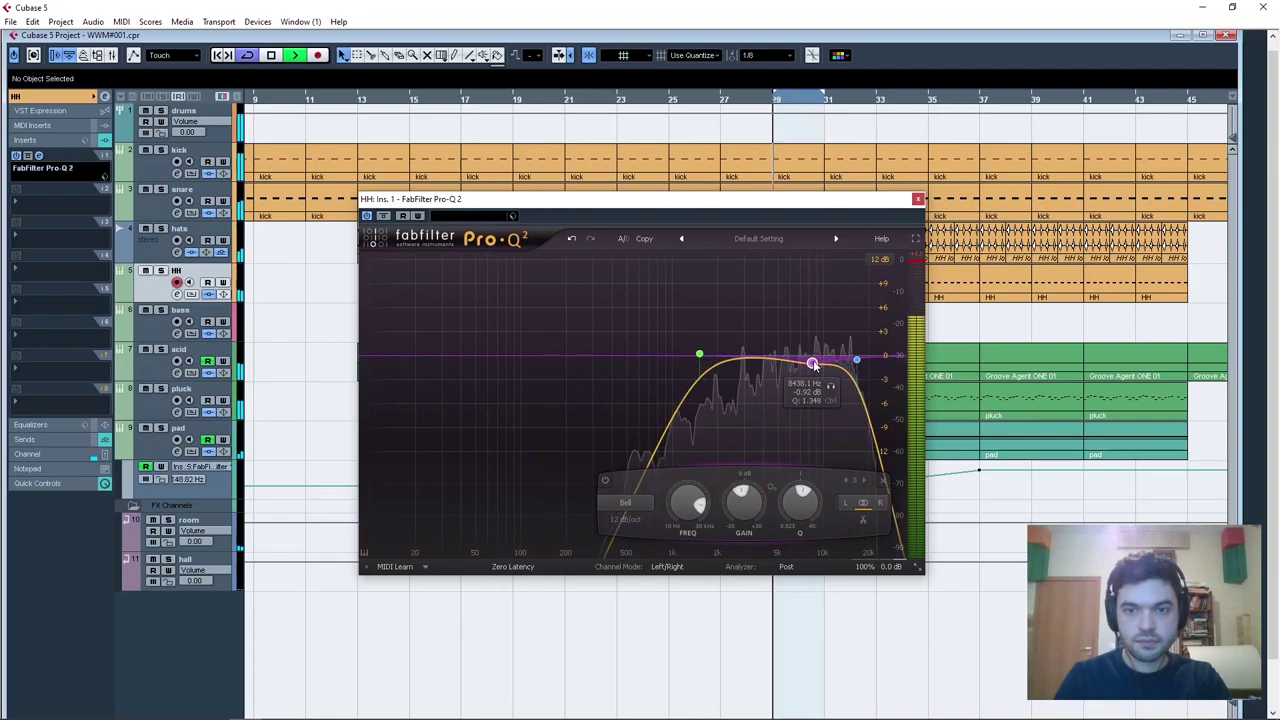
{"action": "left_click", "coordinate": [918, 199]}
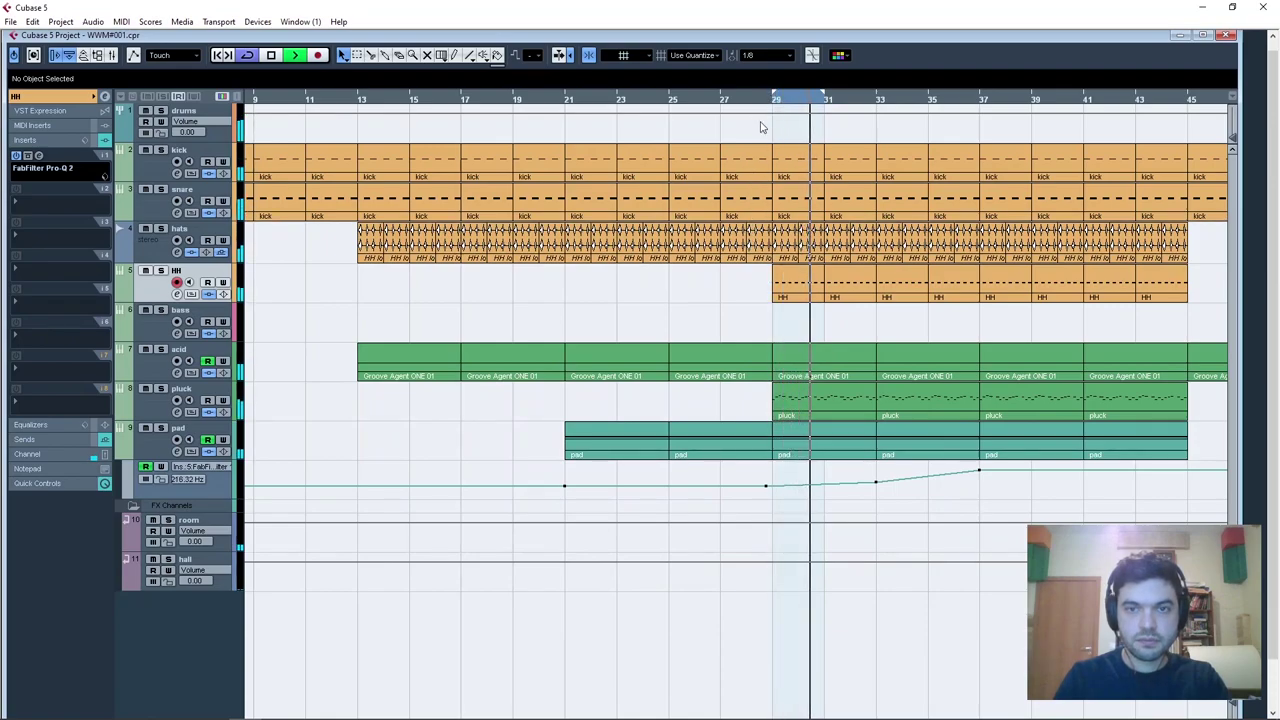
Restart from about bar 29, solo the hats track and audition it briefly.
{"action": "key", "text": "space"}
{"action": "left_click", "coordinate": [741, 100]}
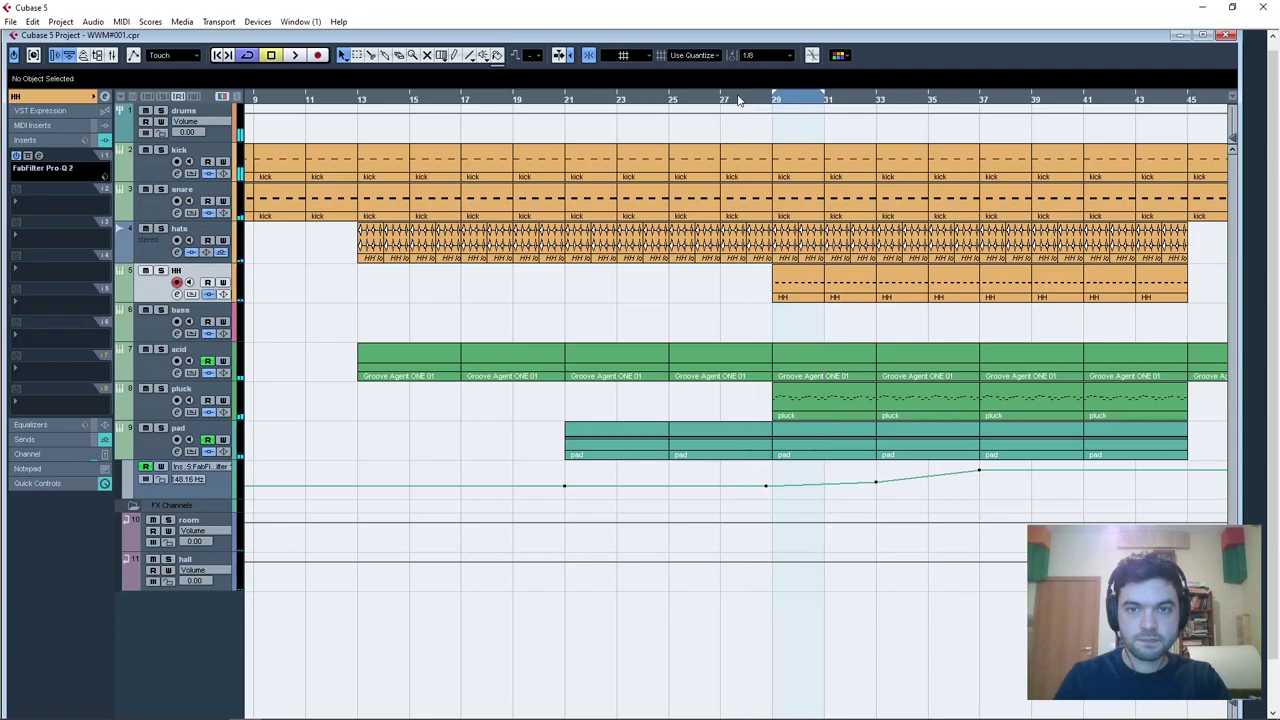
{"action": "key", "text": "Up"}
{"action": "key", "text": "Up"}
{"action": "key", "text": "space"}
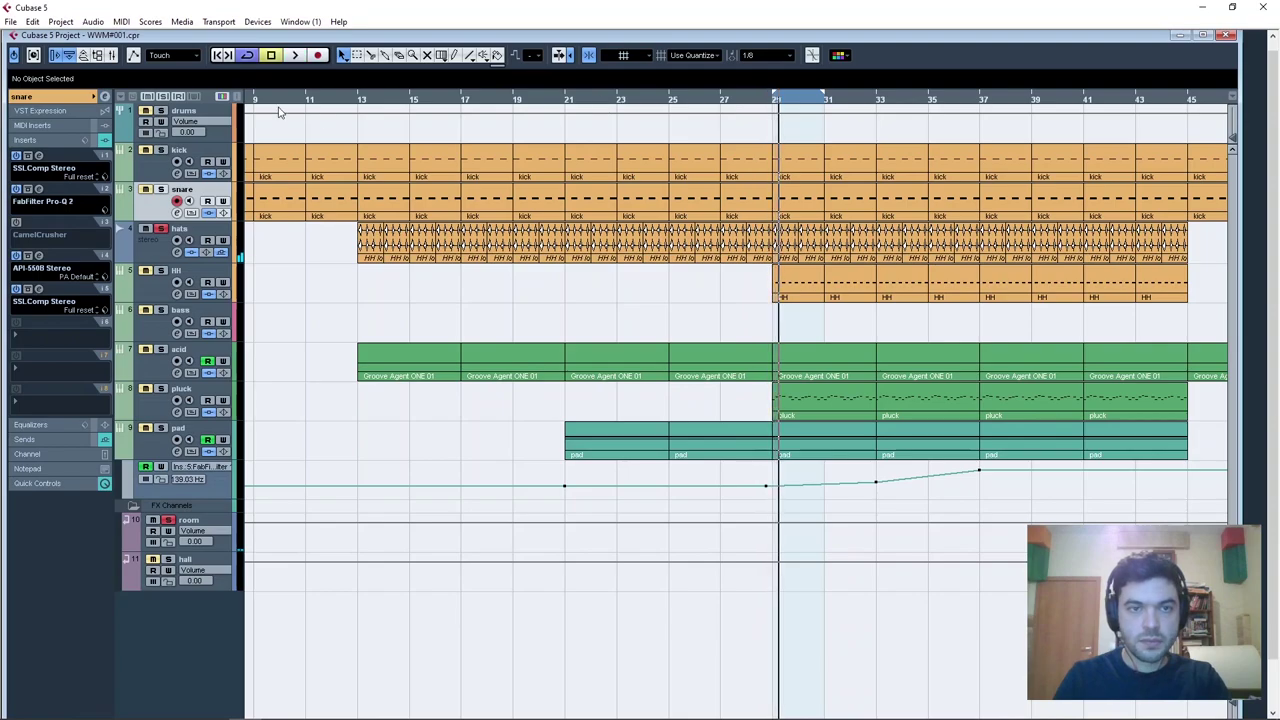
Trim the first beat off the hat loop at bar 17 and delete its third beat.
{"action": "key", "text": "h"}
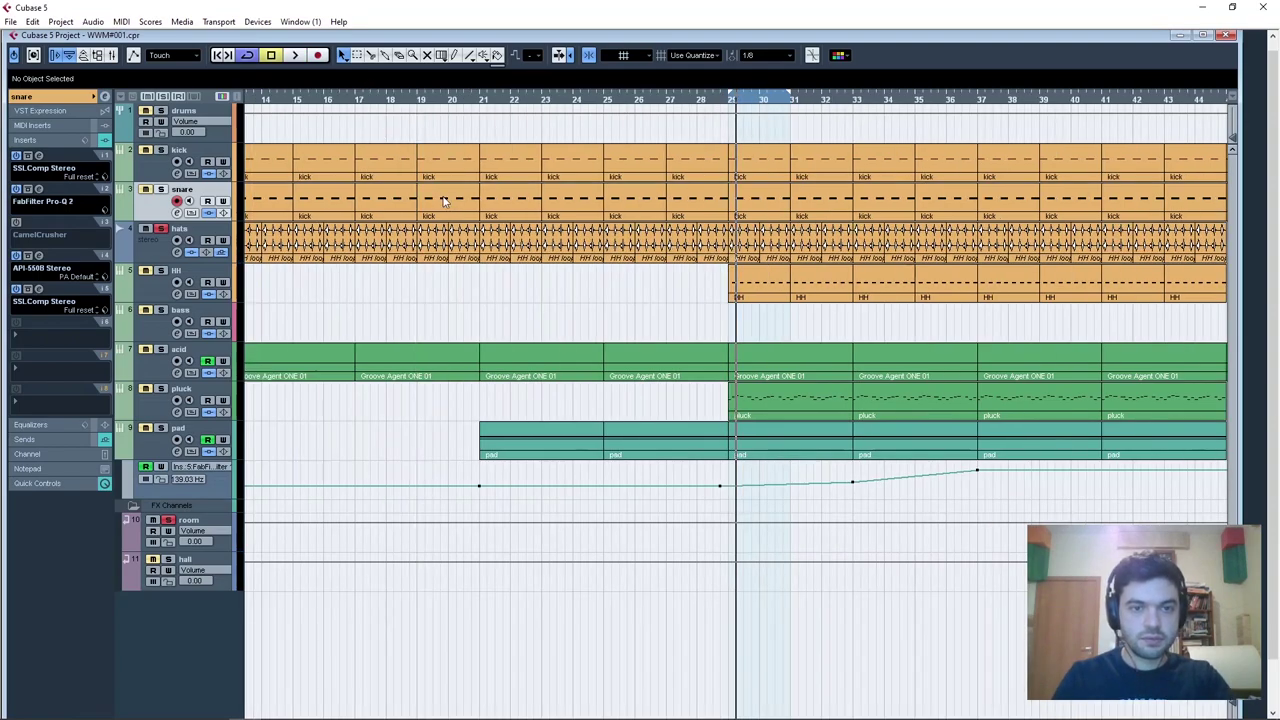
{"action": "left_click_drag", "start_coordinate": [342, 104], "coordinate": [366, 148]}
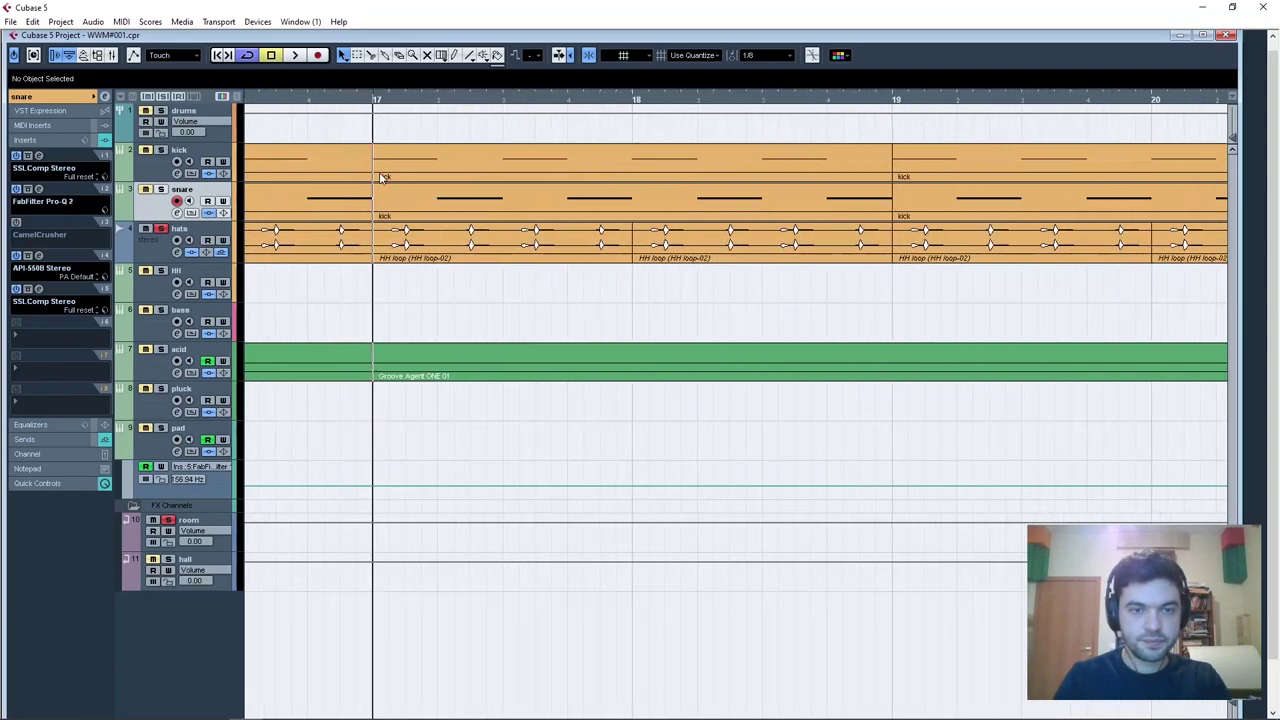
{"action": "left_click", "coordinate": [413, 255]}
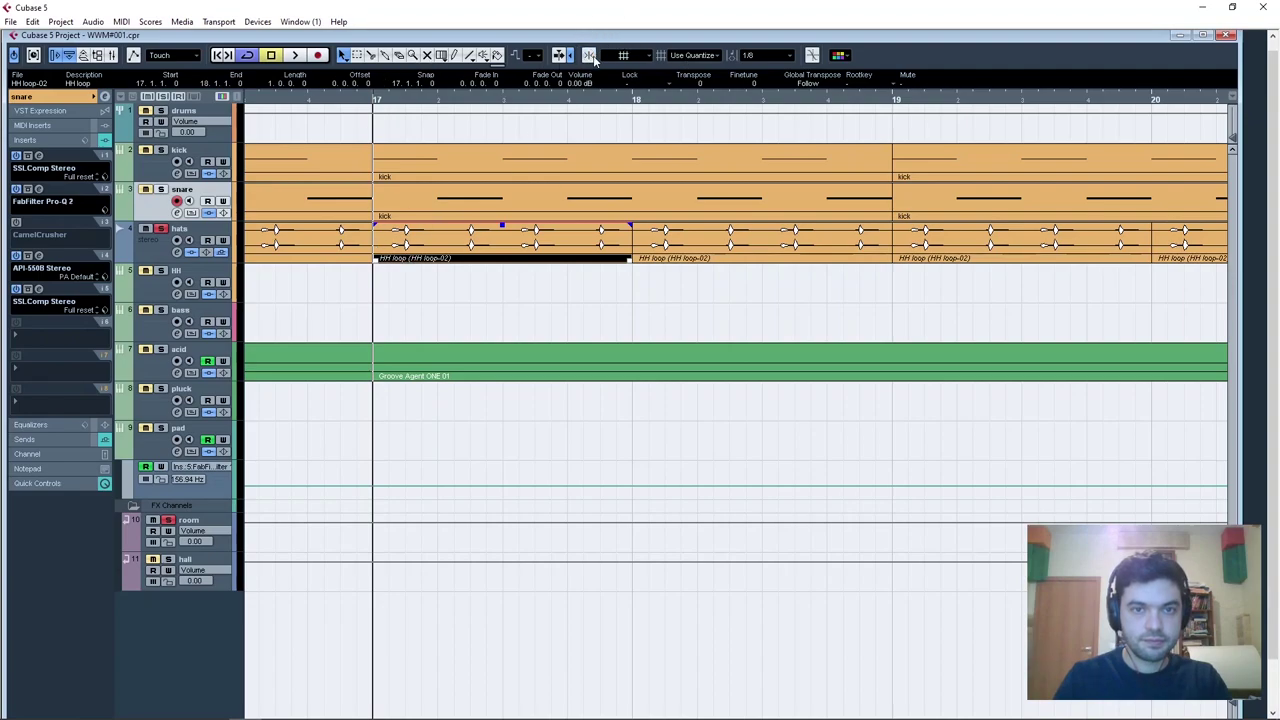
{"action": "left_click_drag", "start_coordinate": [376, 260], "coordinate": [438, 262]}
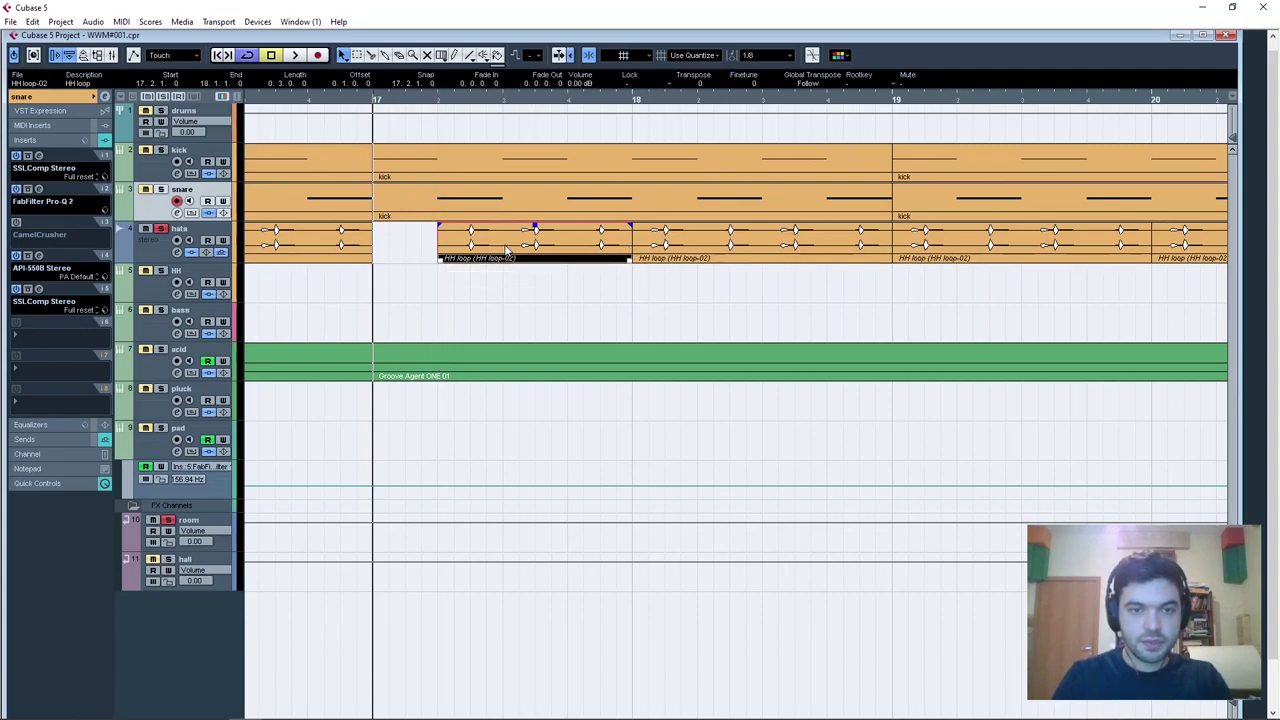
{"action": "key", "text": "2"}
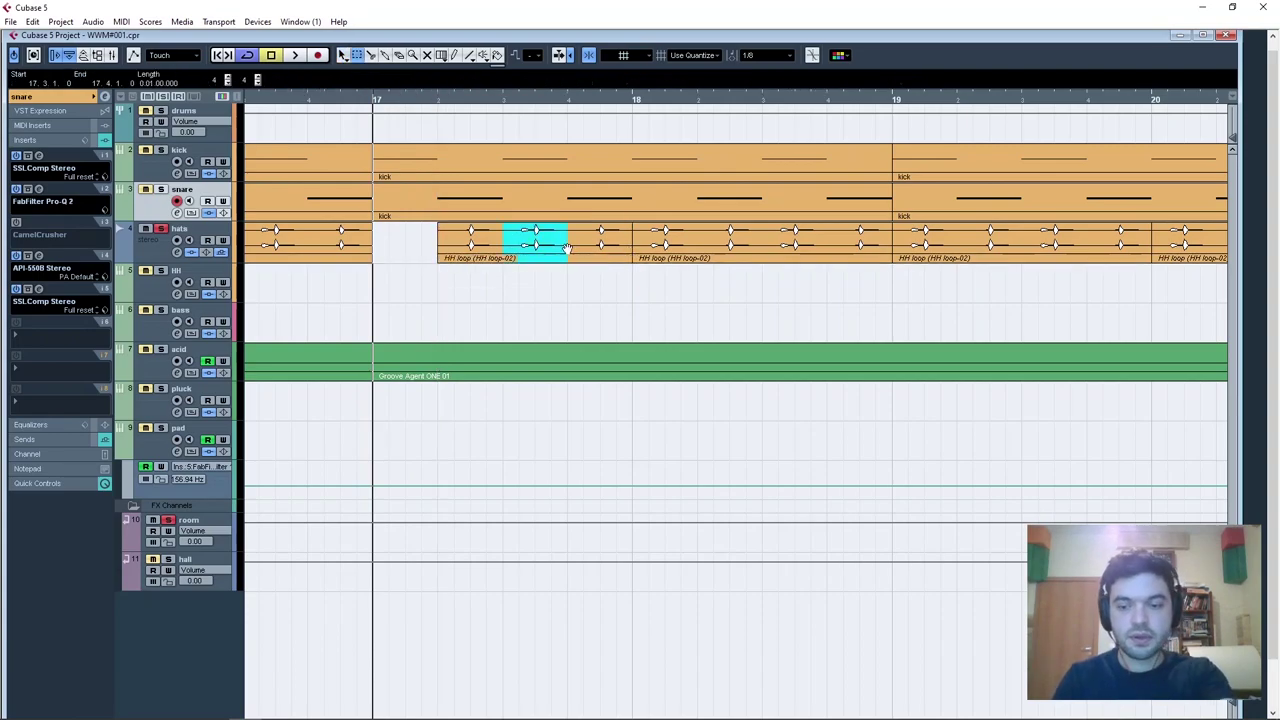
{"action": "key", "text": "Delete"}
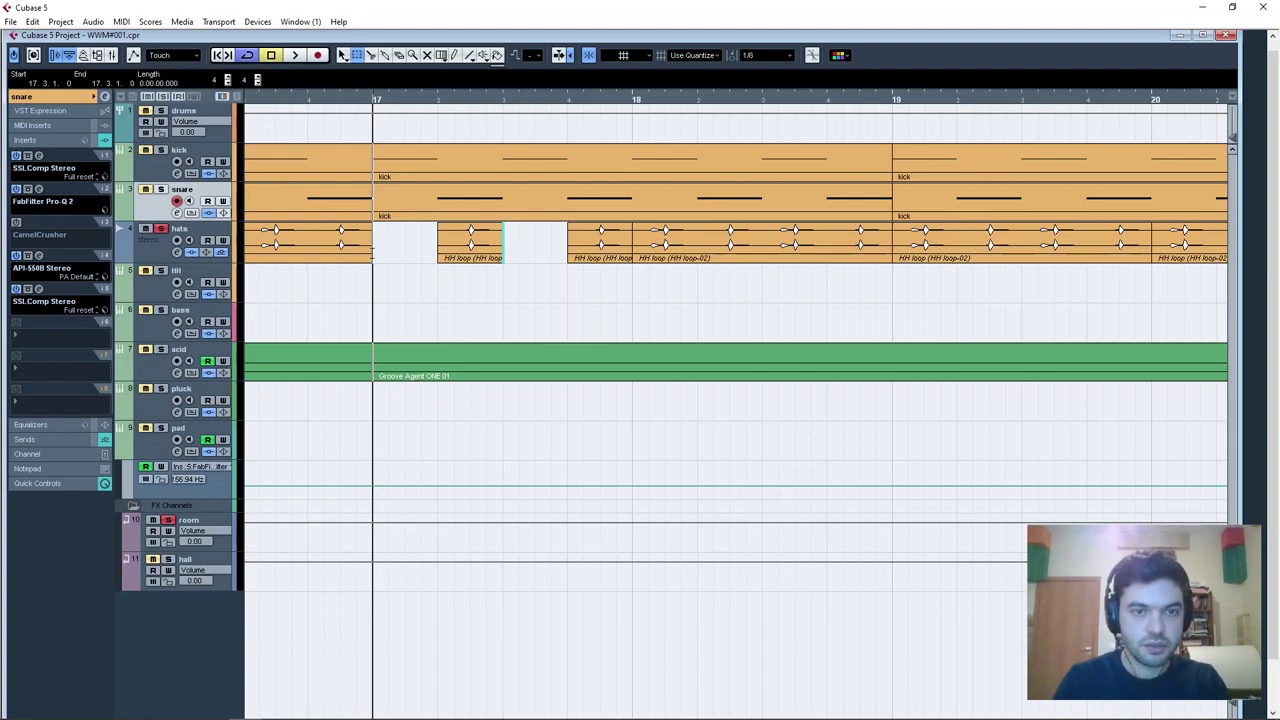
Bounce the full bar 17 range on the hats track into one audio event, replacing the original pieces.
{"action": "left_click_drag", "start_coordinate": [441, 250], "coordinate": [634, 246]}
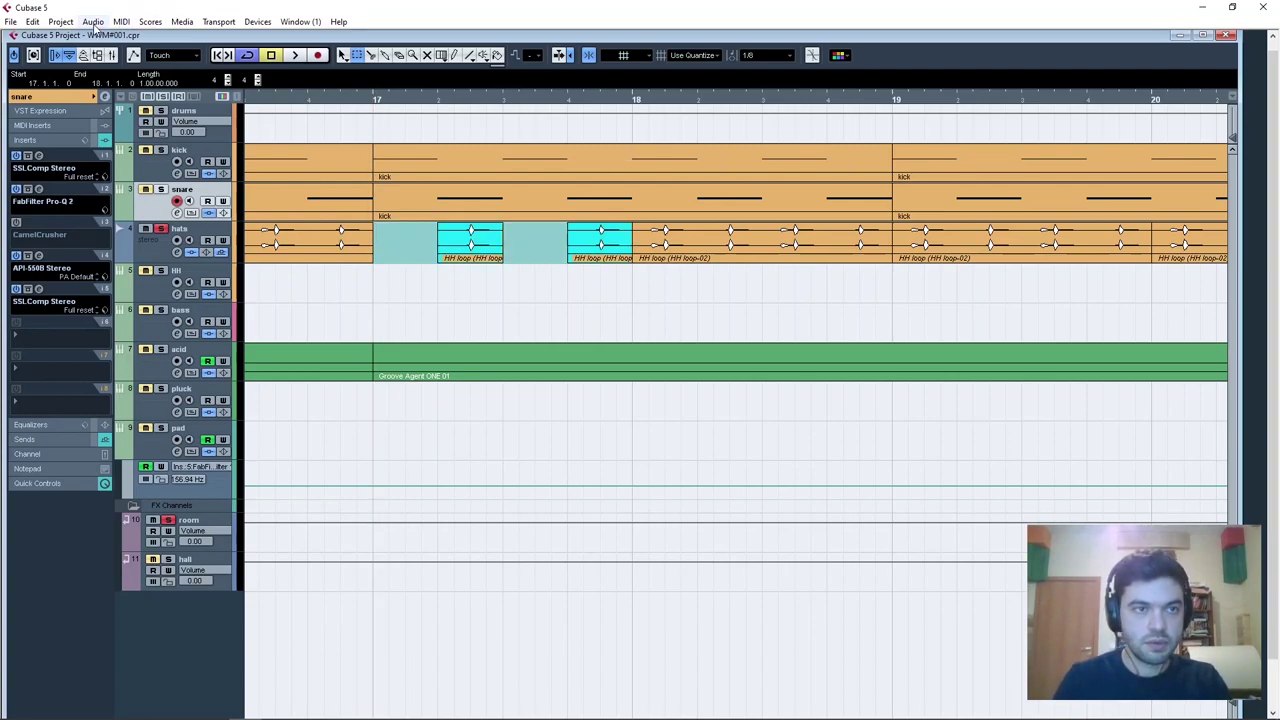
{"action": "left_click", "coordinate": [120, 23]}
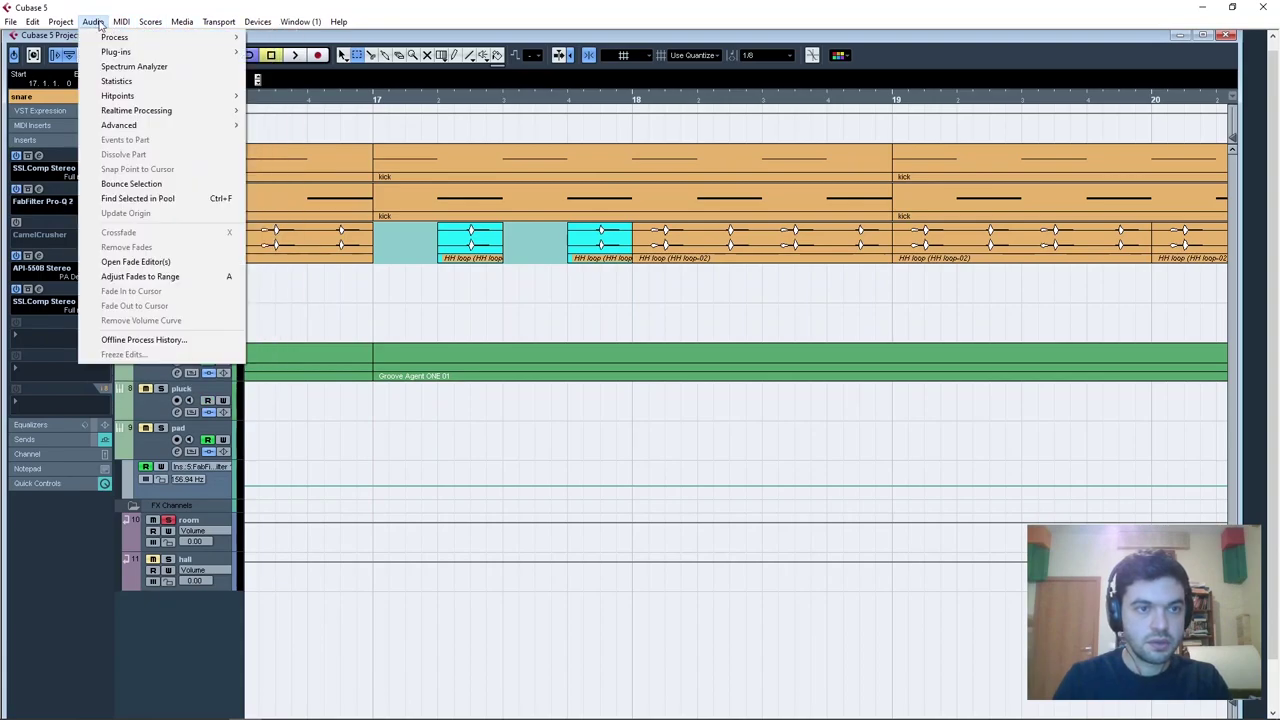
{"action": "left_click", "coordinate": [112, 184]}
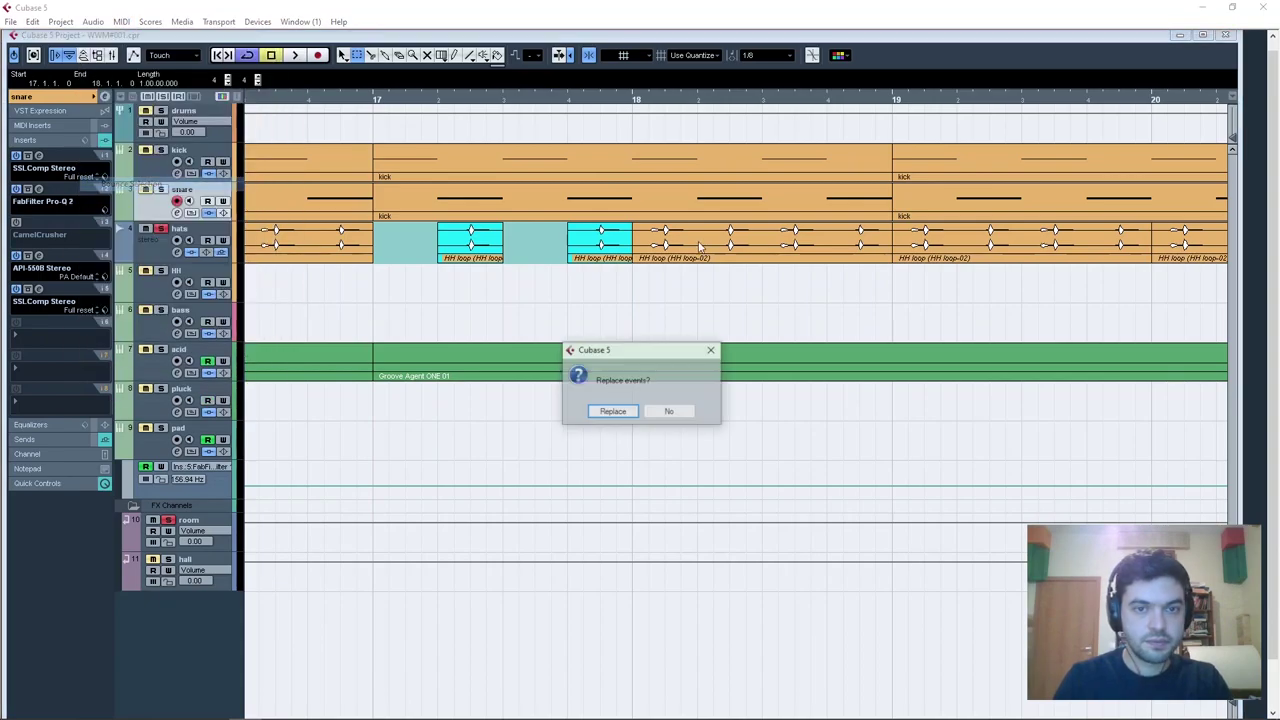
{"action": "left_click", "coordinate": [612, 412]}
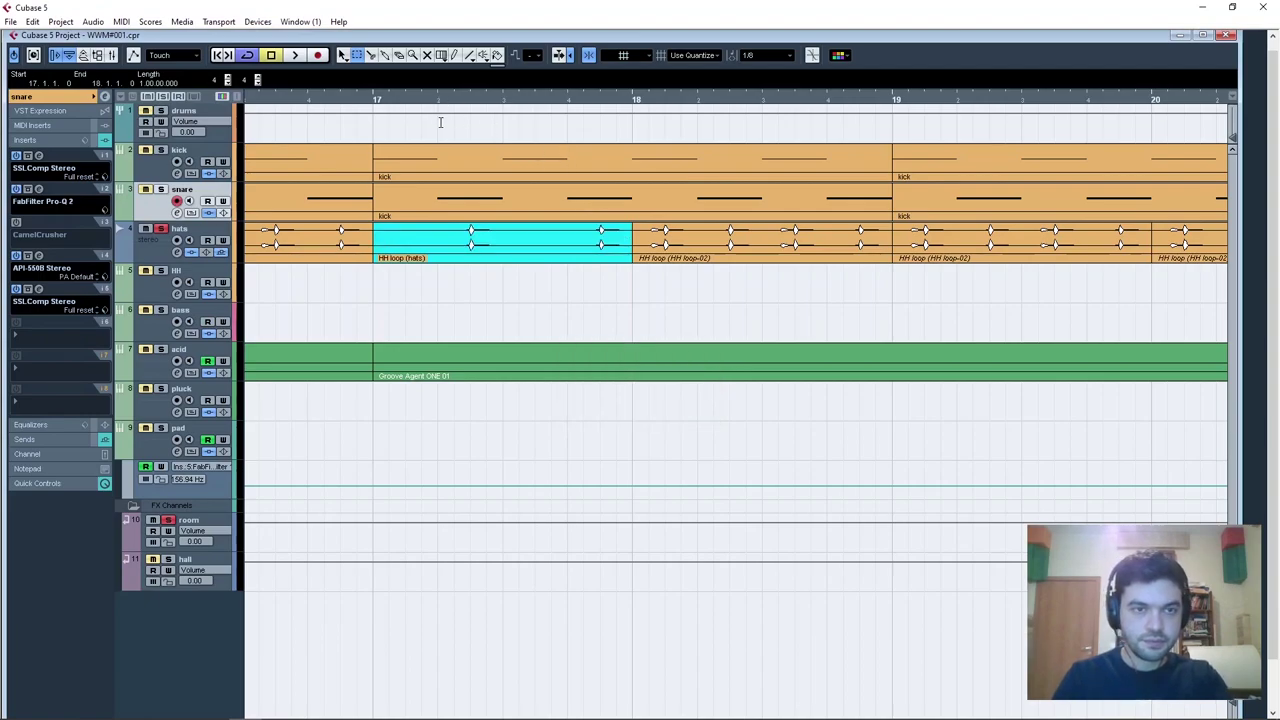
Delete the original hat loops in bars 13 to 16, ahead of the bounced event.
{"action": "key", "text": "1"}
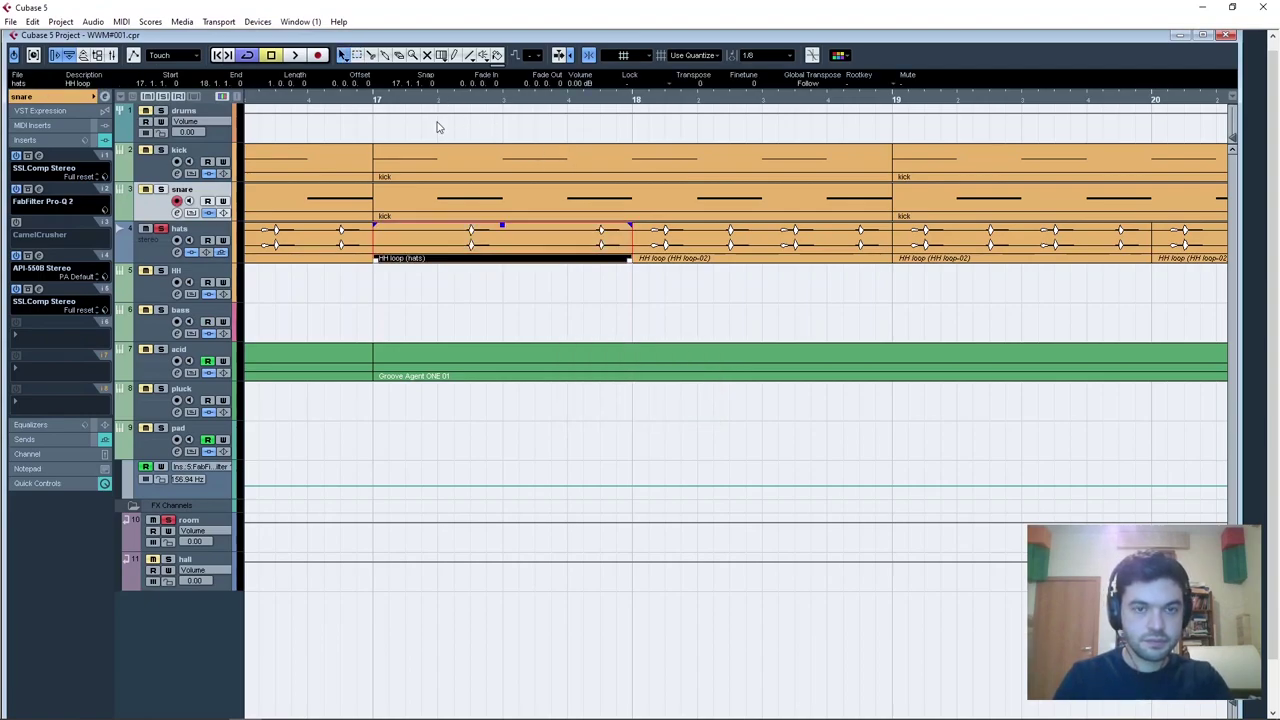
{"action": "key", "text": "g"}
{"action": "key", "text": "g"}
{"action": "key", "text": "g"}
{"action": "key", "text": "g"}
{"action": "key", "text": "g"}
{"action": "key", "text": "g"}
{"action": "key", "text": "g"}
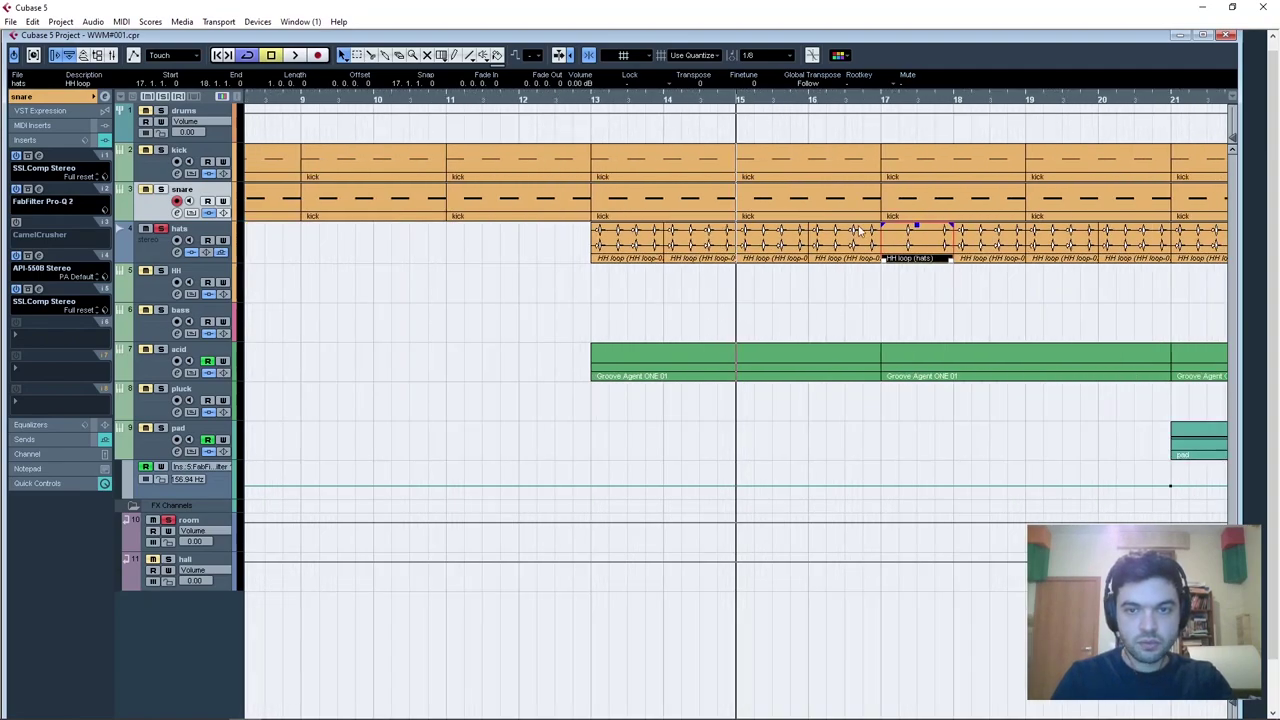
{"action": "left_click", "coordinate": [588, 238]}
{"action": "key", "text": "Delete"}
Move the bounced hat loop from bar 17 to bar 13 and duplicate it three times to fill through bar 16.
{"action": "left_click", "coordinate": [909, 242]}
{"action": "left_click_drag", "start_coordinate": [848, 243], "coordinate": [630, 226]}
{"action": "key", "text": "ctrl+d"}
{"action": "key", "text": "ctrl+d"}
{"action": "key", "text": "ctrl+d"}
{"action": "left_click_drag", "start_coordinate": [890, 99], "coordinate": [733, 56]}
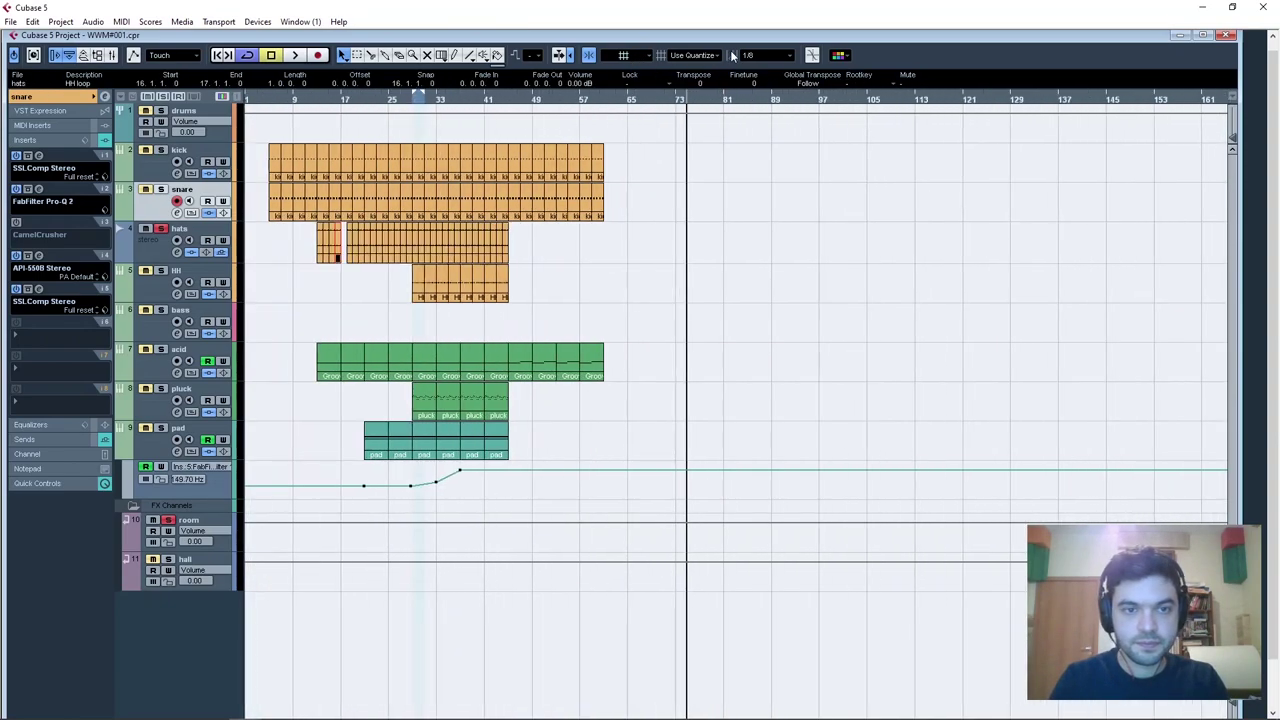
Replace the remaining original hat loops after bar 16 with copies of the bounced four-bar hat block up to bar 45.
{"action": "left_click", "coordinate": [527, 247]}
{"action": "left_click_drag", "start_coordinate": [349, 238], "coordinate": [318, 238]}
{"action": "key", "text": "Delete"}
{"action": "key", "text": "ctrl+d"}
{"action": "key", "text": "ctrl+d"}
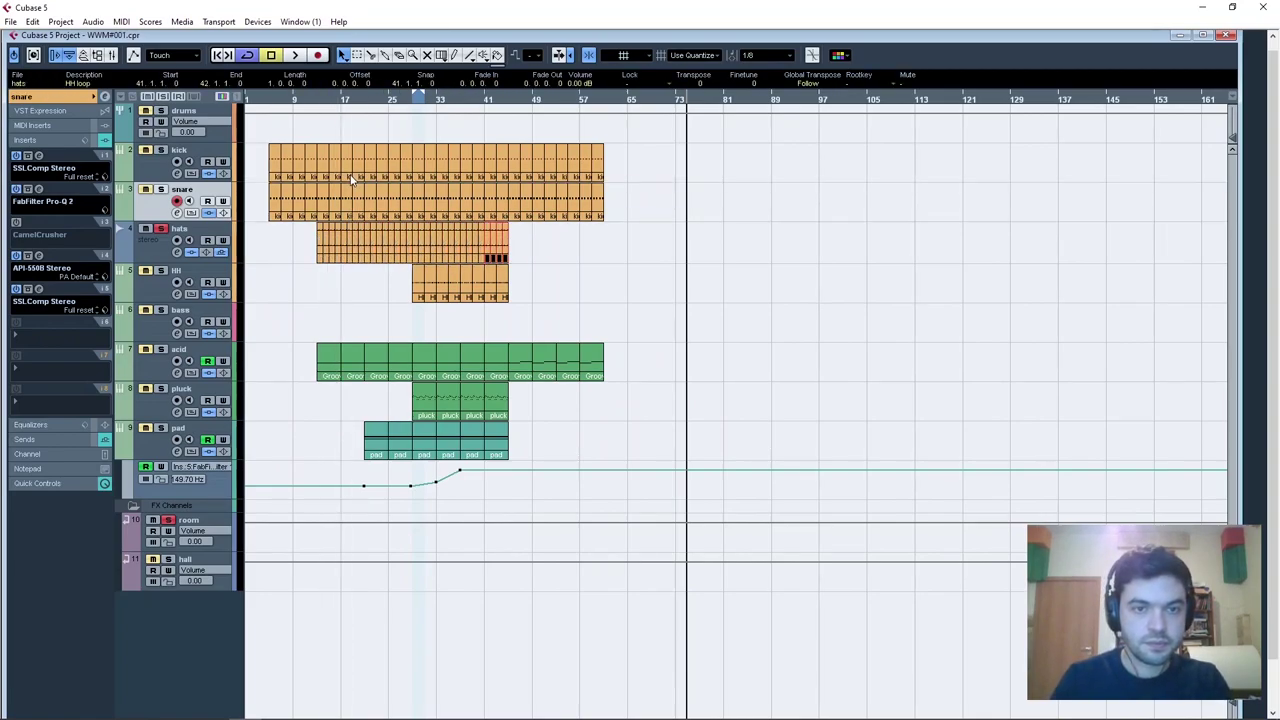
Play the soloed drums, pan the hats track to R36, and release the solo to hear the full mix.
{"action": "key", "text": "space"}
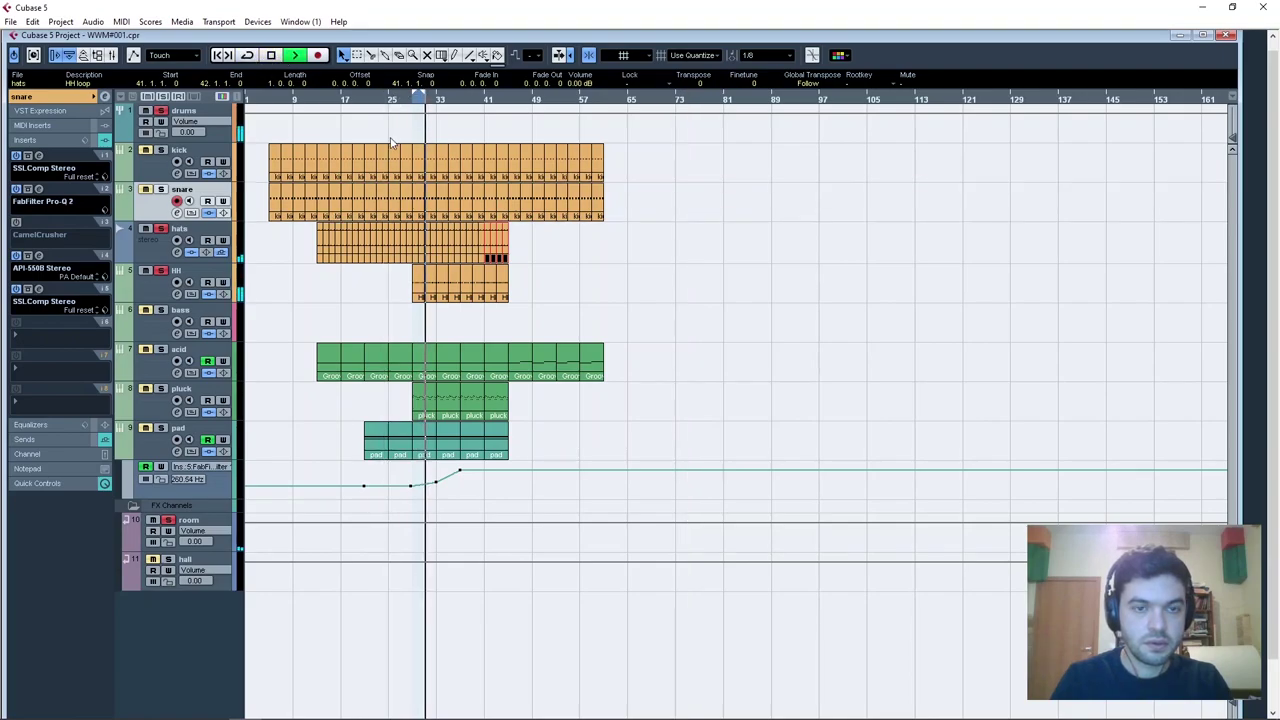
{"action": "left_click", "coordinate": [214, 231]}
{"action": "left_click_drag", "start_coordinate": [79, 164], "coordinate": [79, 144]}
{"action": "left_click_drag", "start_coordinate": [79, 202], "coordinate": [79, 169]}
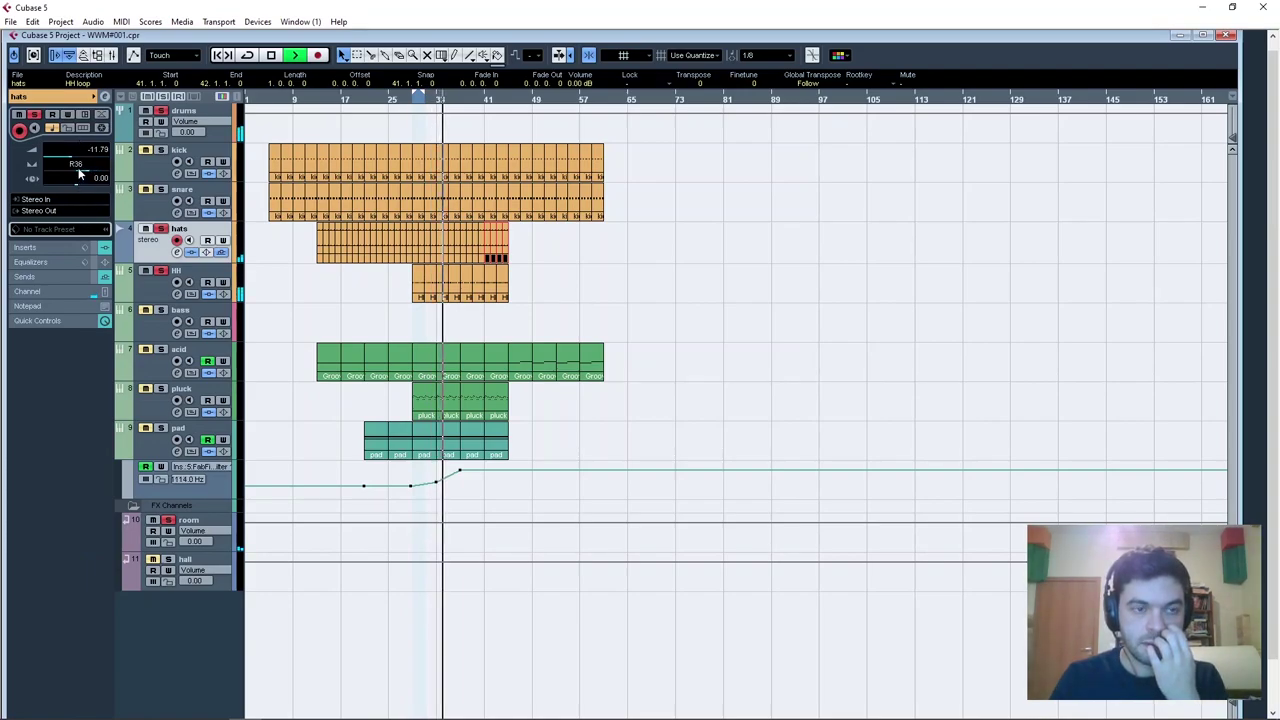
{"action": "left_click", "coordinate": [155, 287]}
{"action": "left_click", "coordinate": [45, 99]}
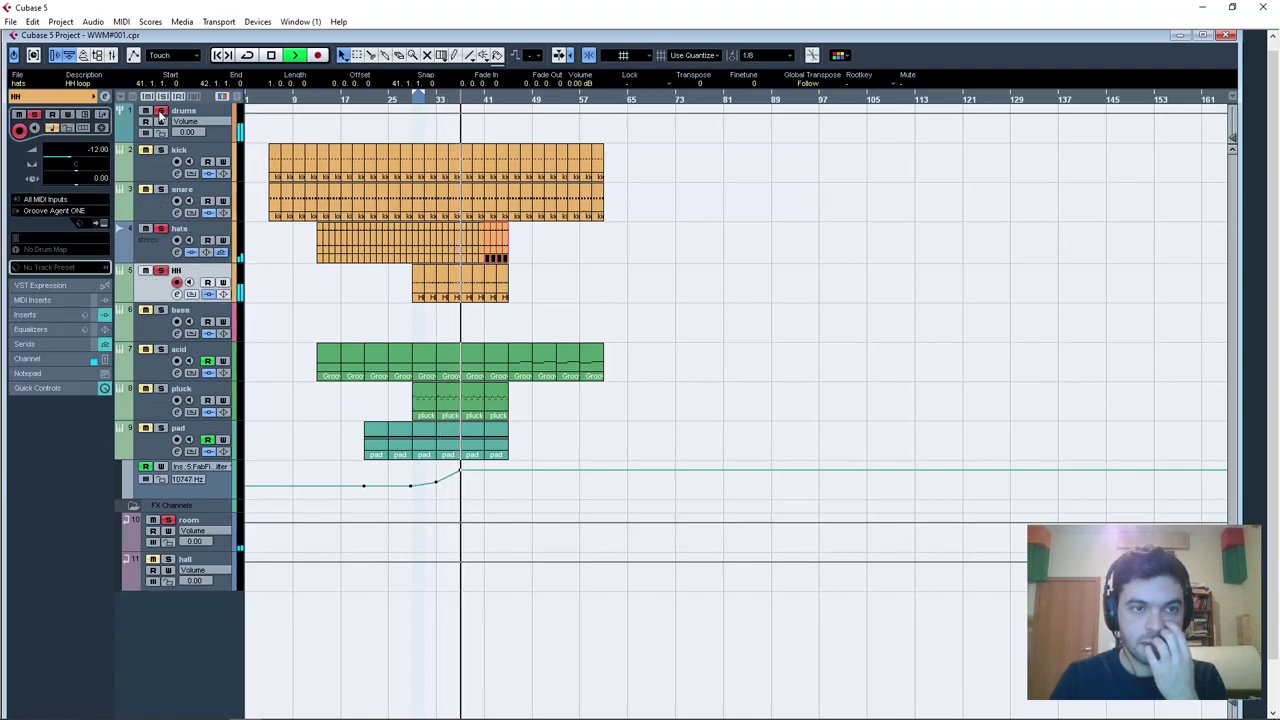
{"action": "left_click", "coordinate": [166, 256]}
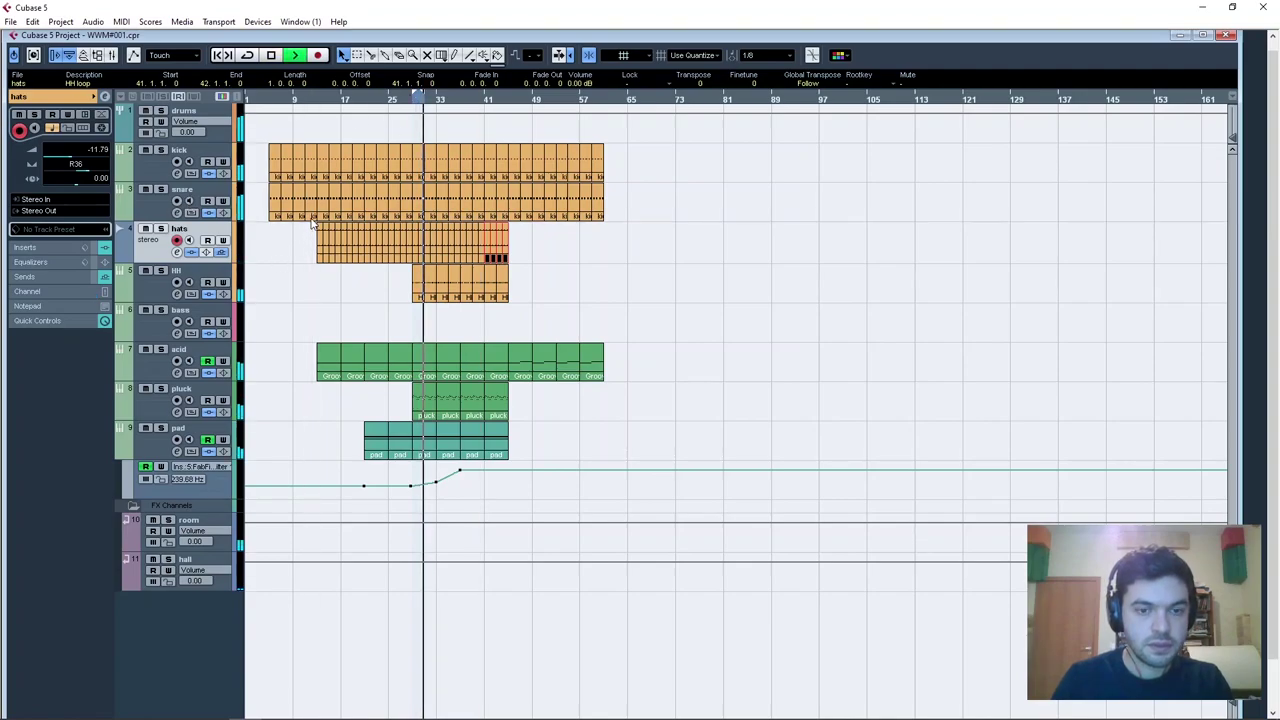
Stretch the pad's Filter 1 Freq automation rise by moving its end point to 40.3.3 at 65.45 and its start point to 34.2.3 at 38.18.
{"action": "left_click_drag", "start_coordinate": [439, 485], "coordinate": [481, 478]}
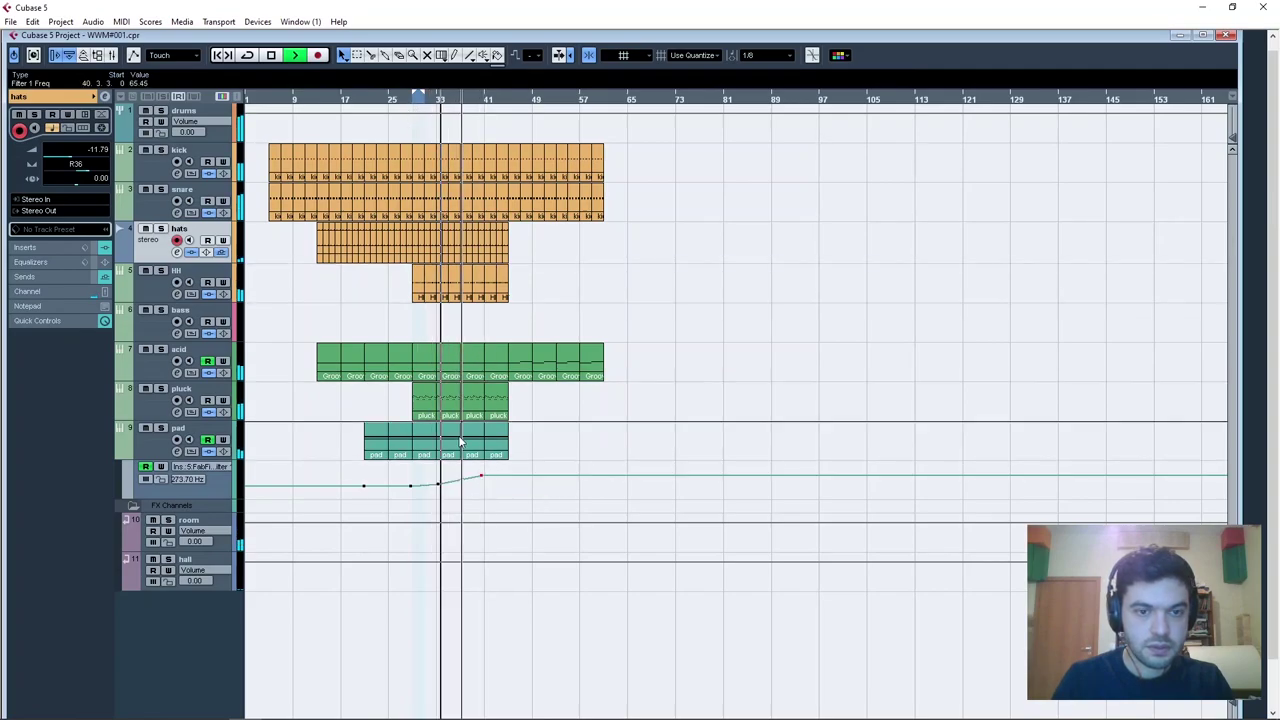
{"action": "left_click", "coordinate": [440, 487]}
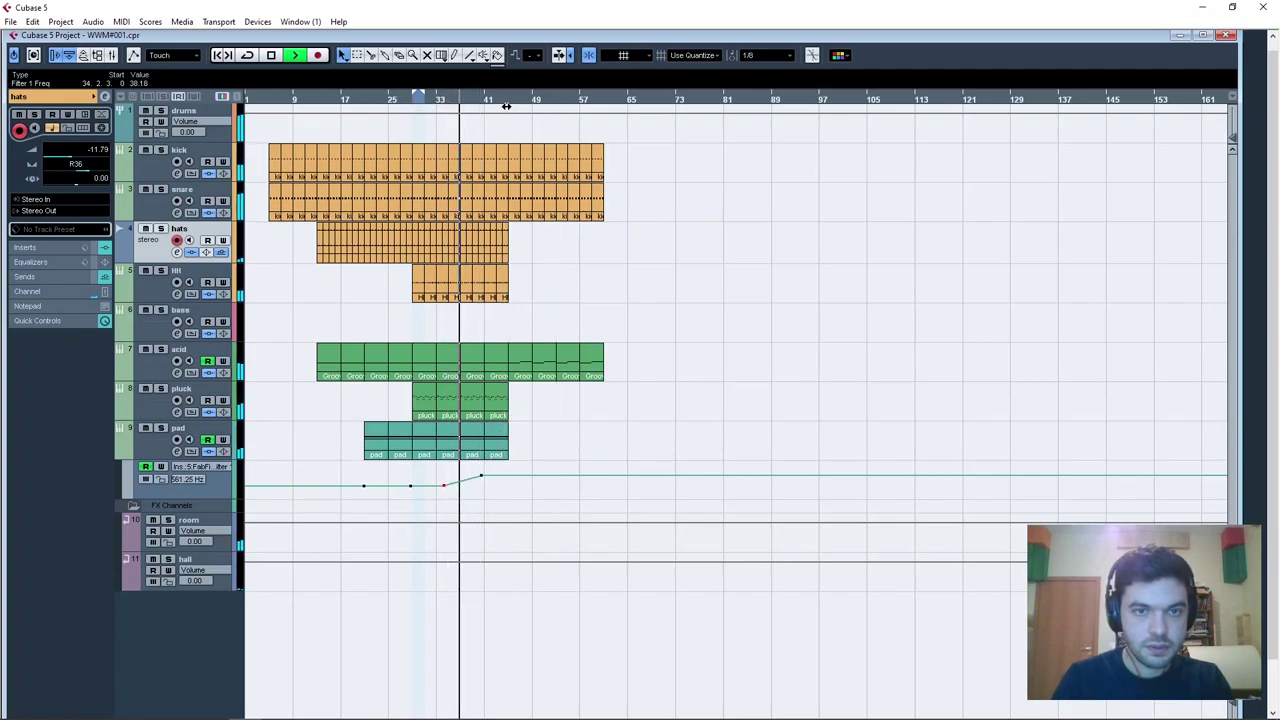
{"action": "key", "text": "h"}
{"action": "key", "text": "h"}
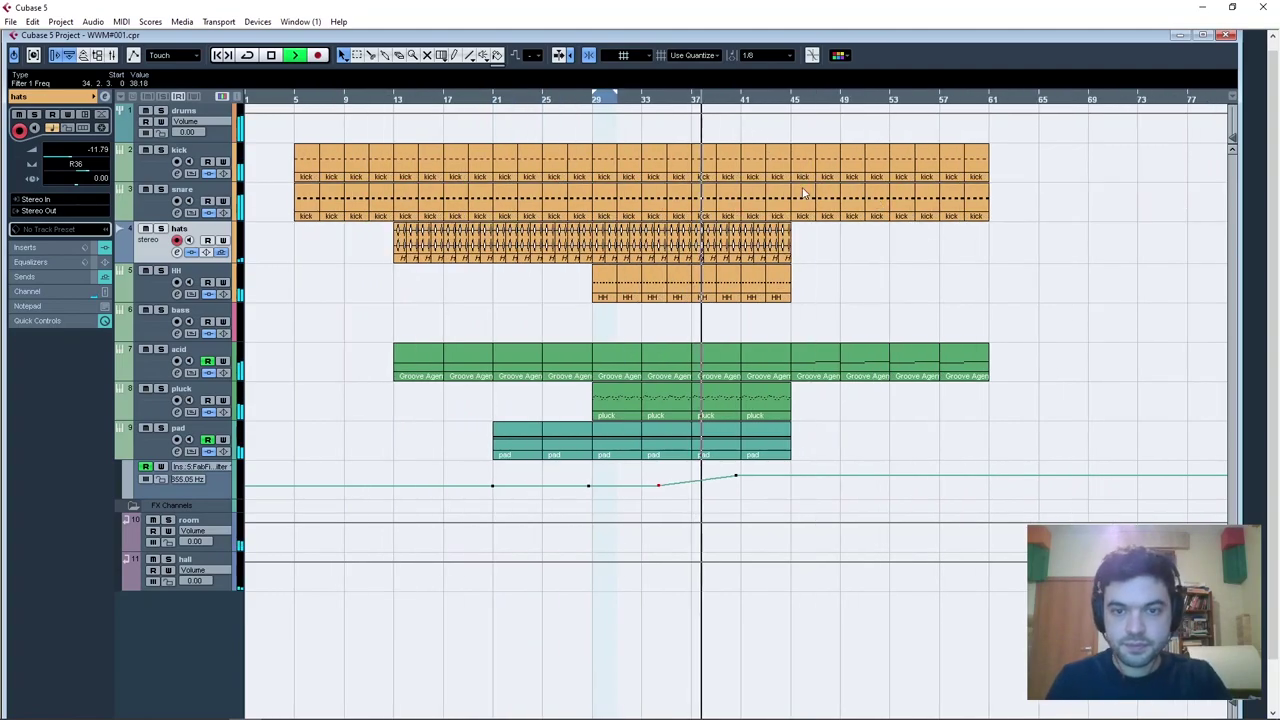
{"action": "key", "text": "h"}
{"action": "key", "text": "h"}
{"action": "key", "text": "h"}
{"action": "key", "text": "space"}
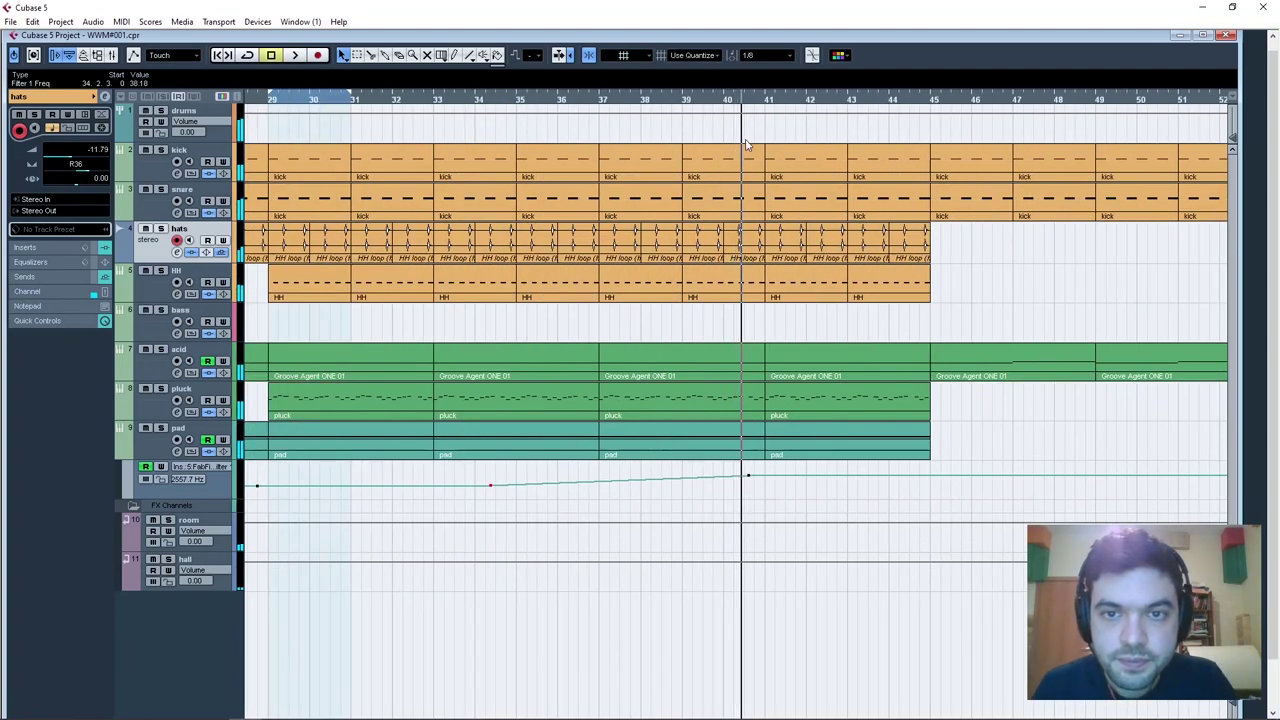
Add a peak in the middle of bar 36 and a low point at bar 37 to the pad's Filter 1 Freq automation.
{"action": "left_click", "coordinate": [735, 153]}
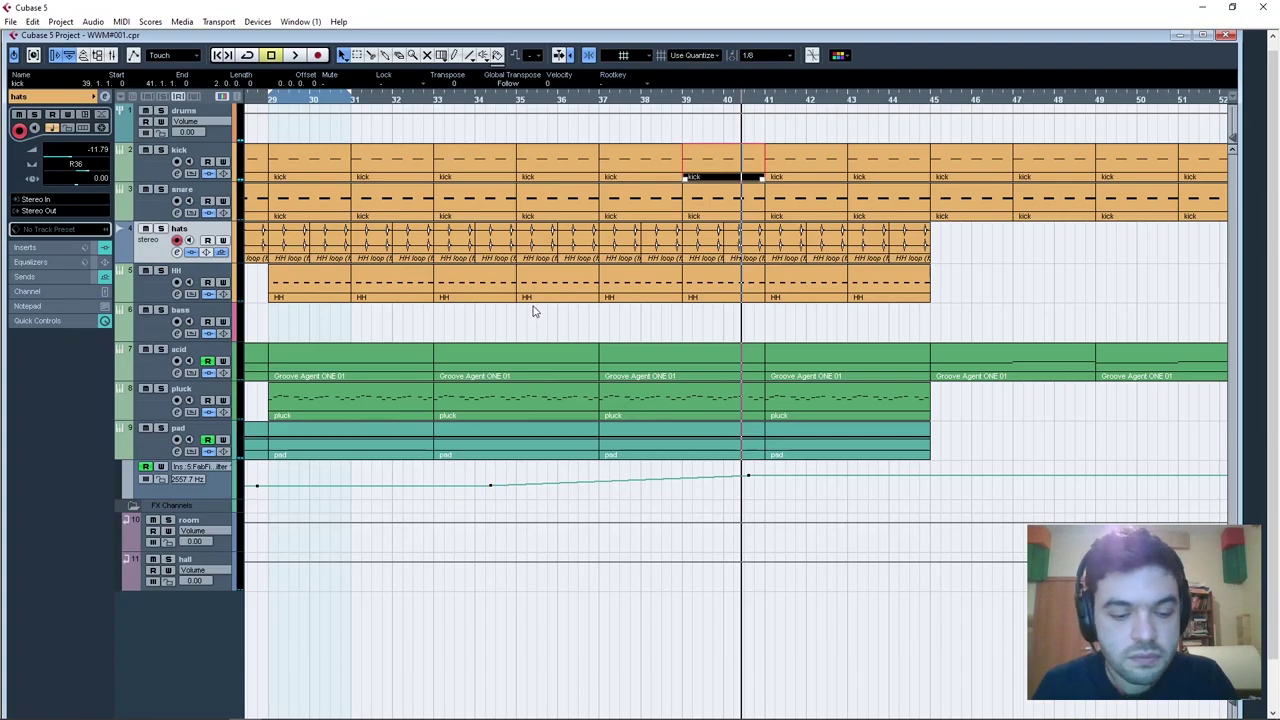
{"action": "key", "text": "g"}
{"action": "key", "text": "g"}
{"action": "left_click", "coordinate": [508, 101]}
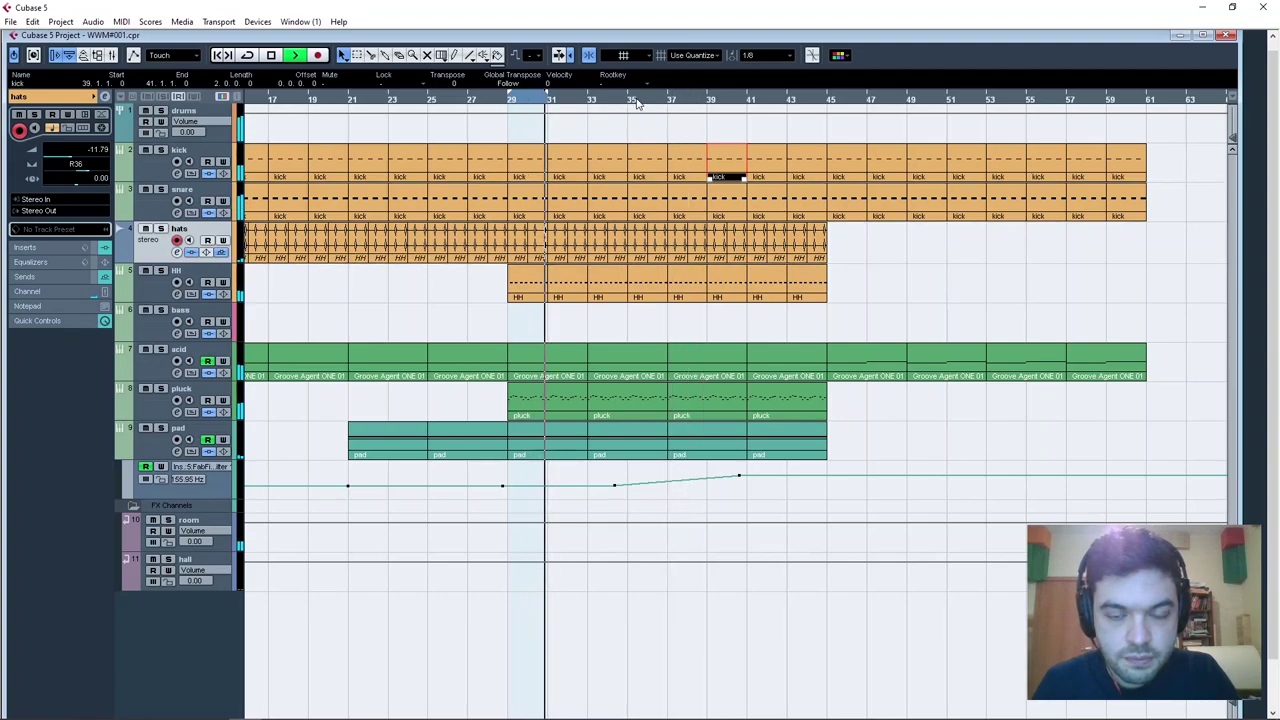
{"action": "left_click", "coordinate": [665, 477]}
{"action": "mouse_move", "coordinate": [665, 478]}
{"action": "left_mouse_down"}
{"action": "mouse_move", "coordinate": [657, 469]}
{"action": "mouse_move", "coordinate": [667, 483]}
{"action": "left_mouse_up"}
{"action": "left_click", "coordinate": [675, 481]}
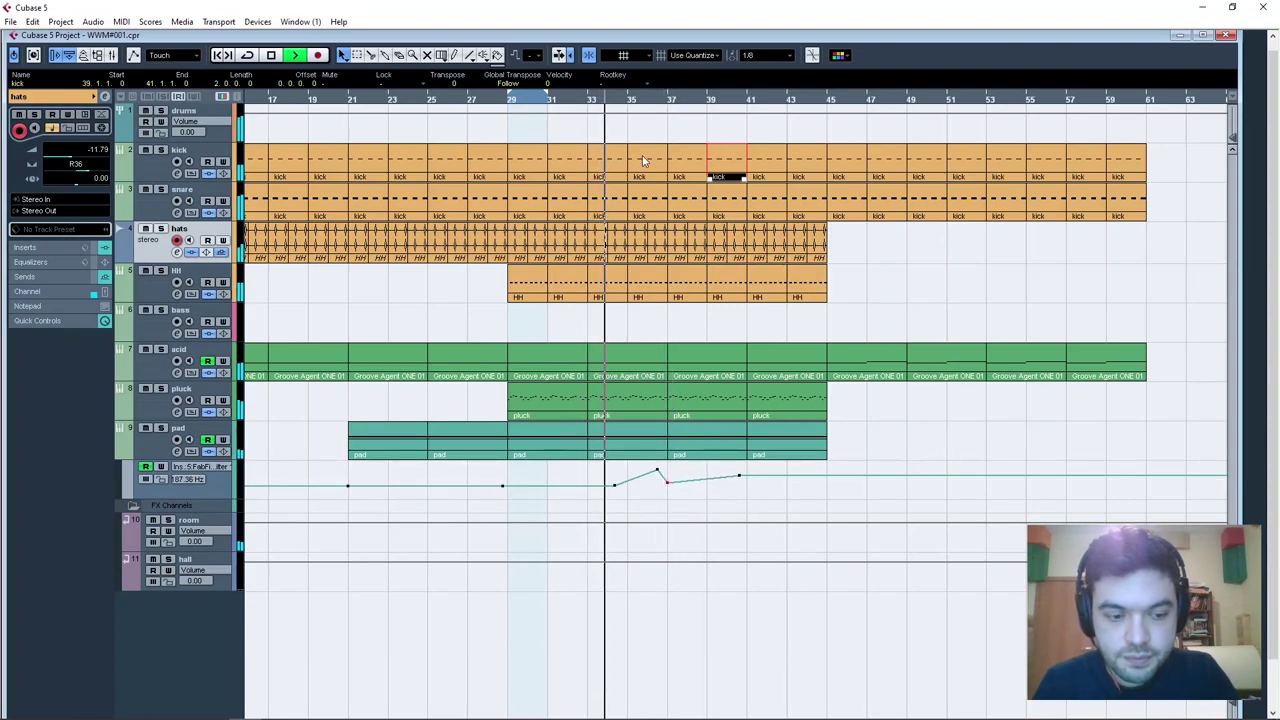
Cut bar 36 out of the kick, snare, hats and HH tracks to make a drum break, and play it back.
{"action": "key", "text": "2"}
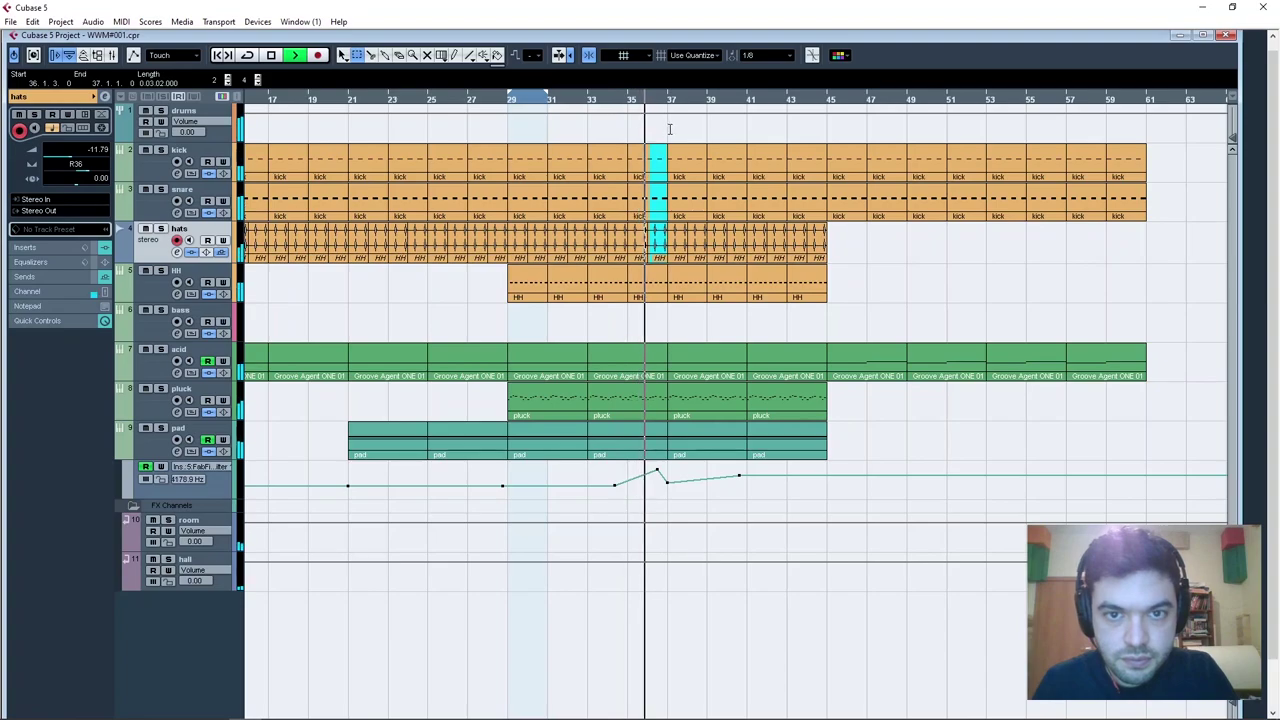
{"action": "key", "text": "space"}
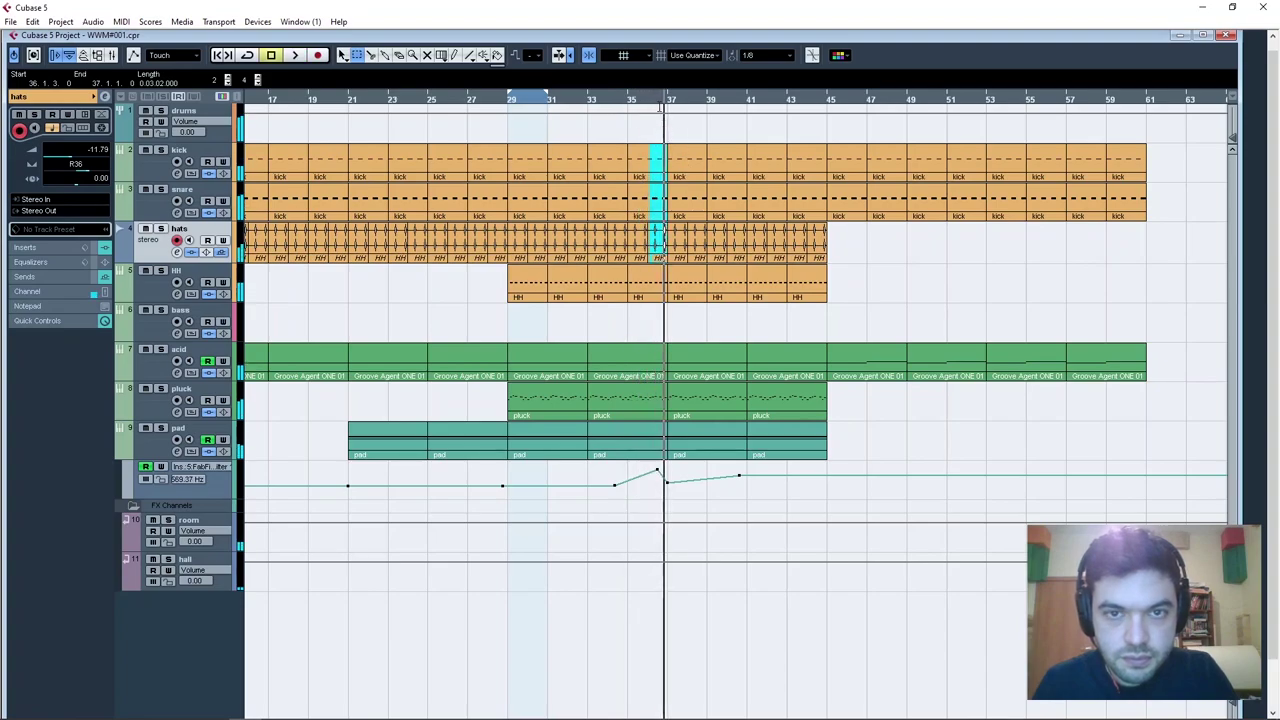
{"action": "left_click_drag", "start_coordinate": [656, 99], "coordinate": [648, 148]}
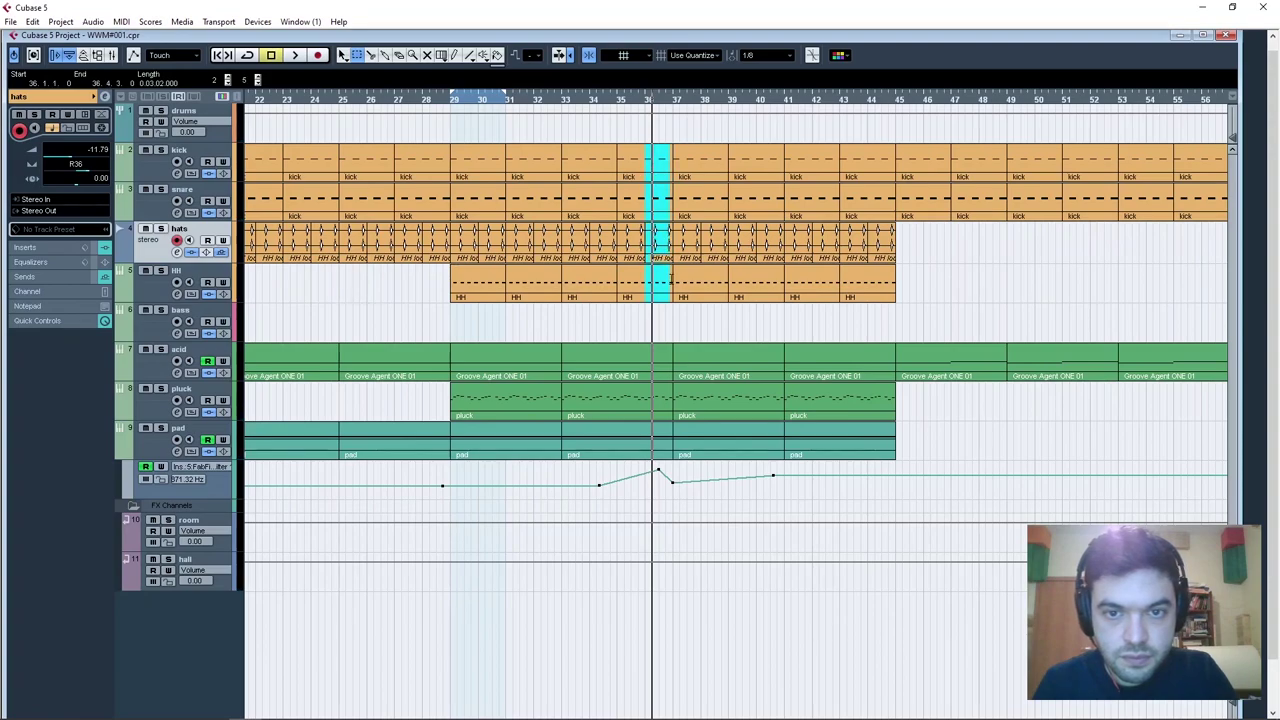
{"action": "key", "text": "Delete"}
{"action": "left_click", "coordinate": [632, 103]}
{"action": "key", "text": "space"}
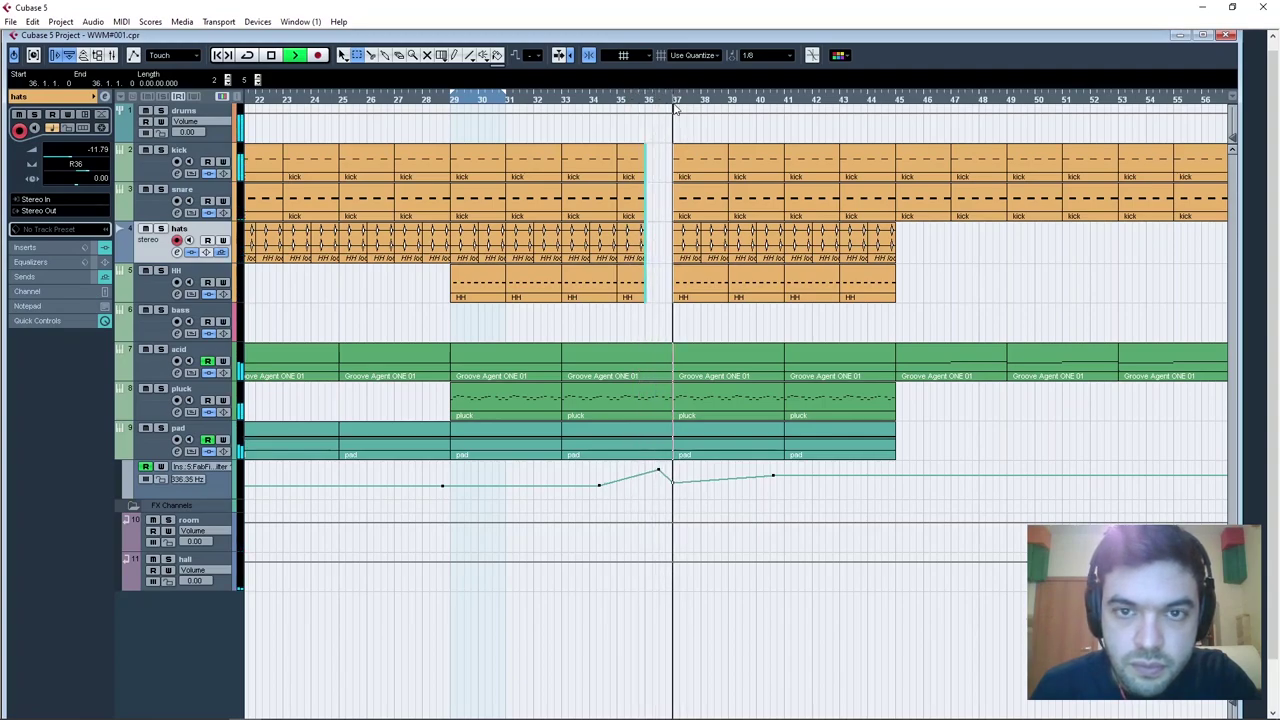
Move the pad filter automation peak to just before bar 37 and add a point at bar 36 with value 61.82.
{"action": "key", "text": "1"}
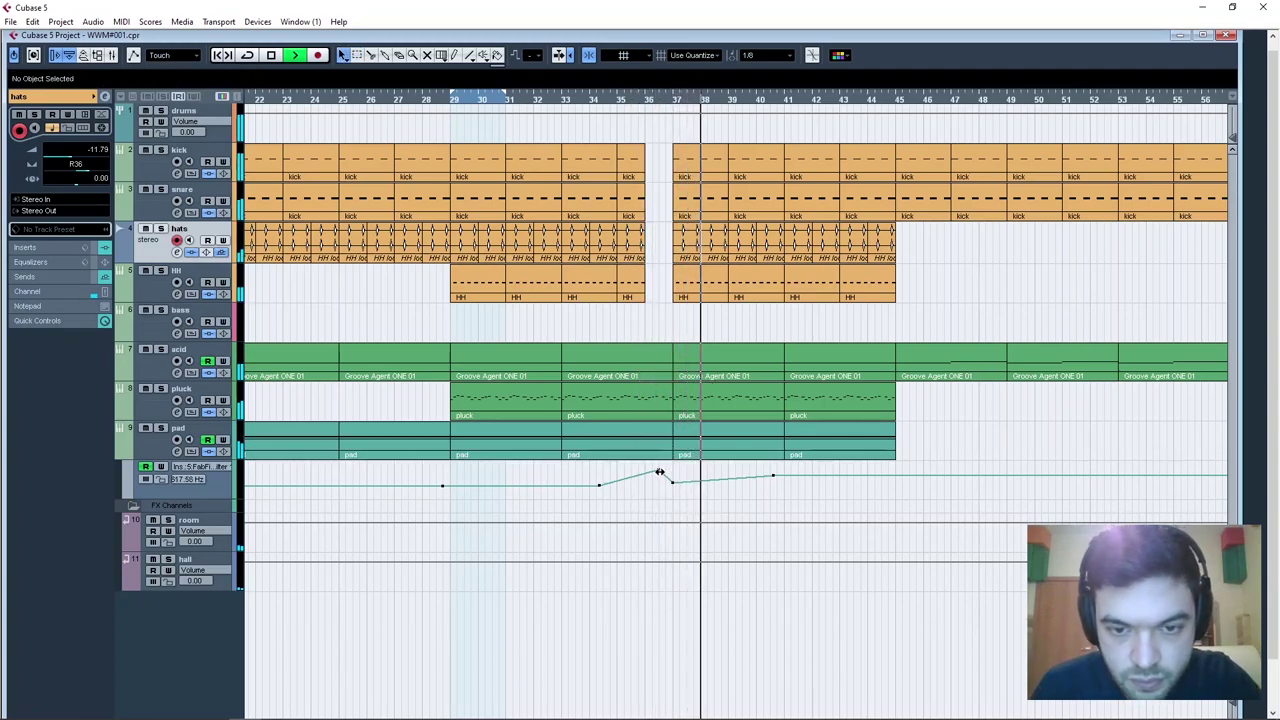
{"action": "left_click", "coordinate": [666, 474]}
{"action": "left_click_drag", "start_coordinate": [668, 474], "coordinate": [669, 468]}
{"action": "left_click", "coordinate": [645, 476]}
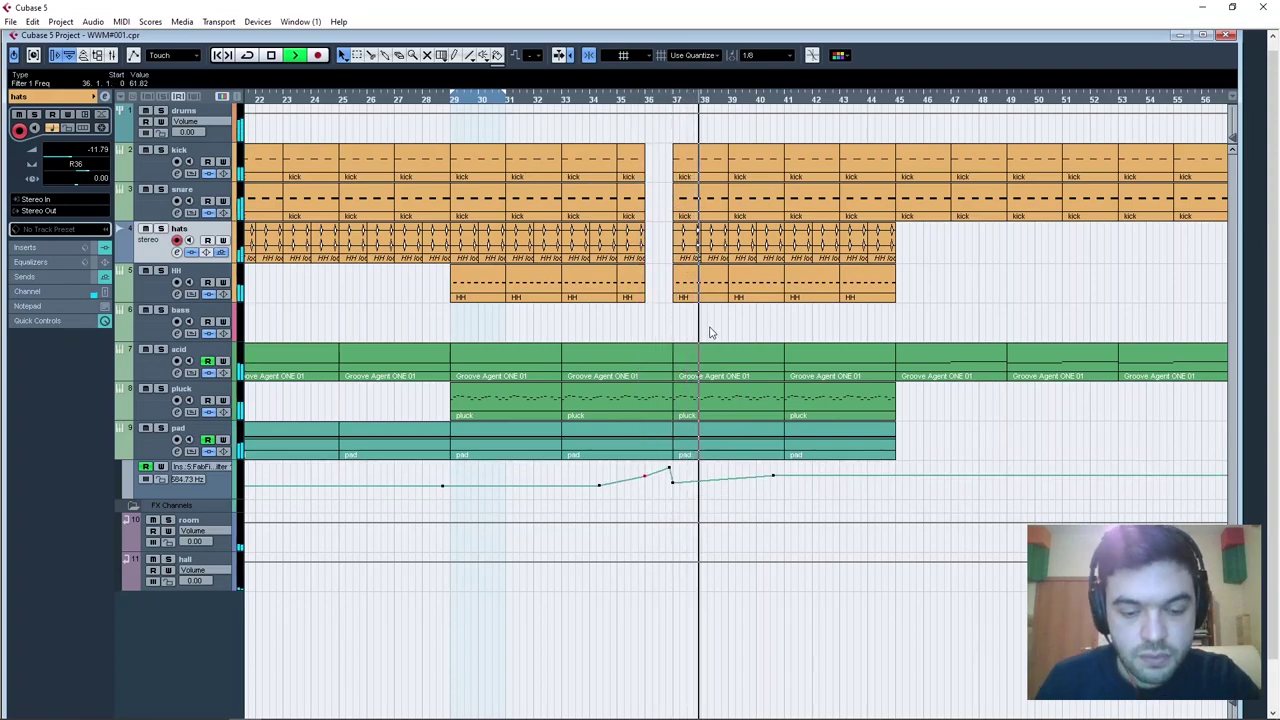
With snap off, lower the pad filter automation point at bar 36 to 56.36 and shift the peak to 36.4.1 at 89.09.
{"action": "key", "text": "h"}
{"action": "key", "text": "h"}
{"action": "key", "text": "h"}
{"action": "key", "text": "h"}
{"action": "key", "text": "space"}
{"action": "left_click_drag", "start_coordinate": [652, 469], "coordinate": [656, 473]}
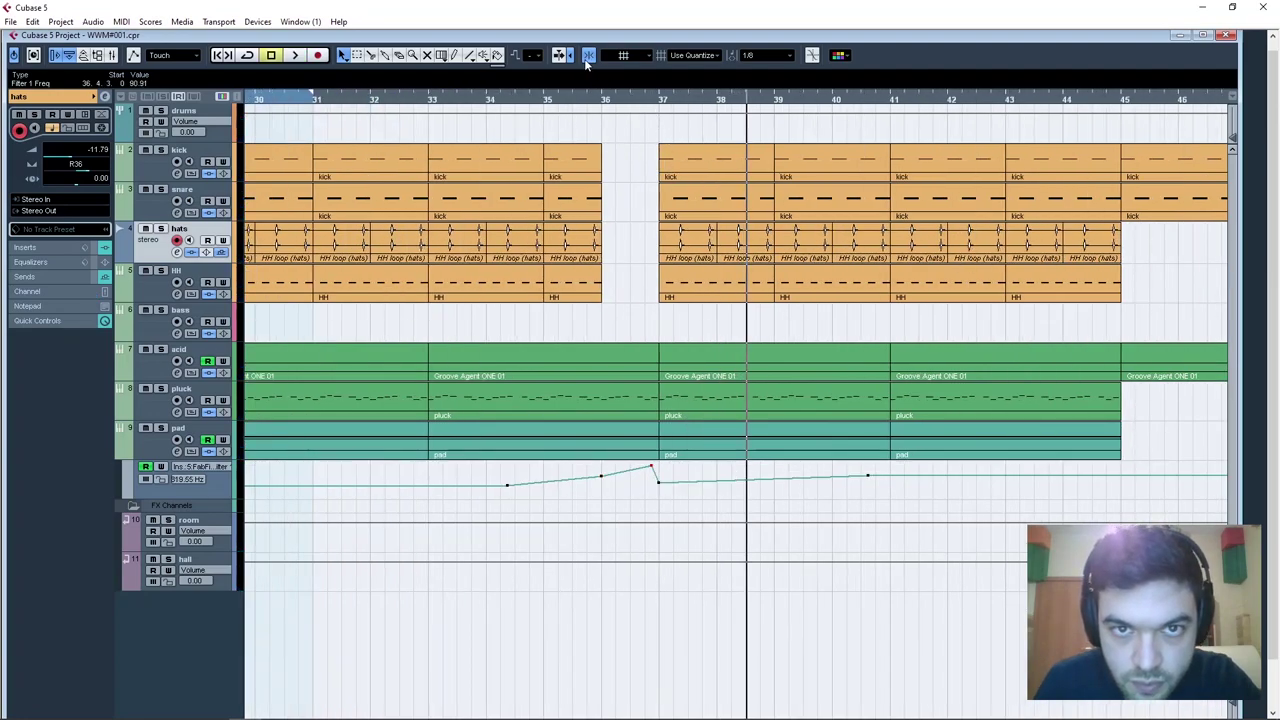
{"action": "left_click", "coordinate": [652, 468]}
{"action": "left_click", "coordinate": [603, 478]}
{"action": "left_click", "coordinate": [610, 102]}
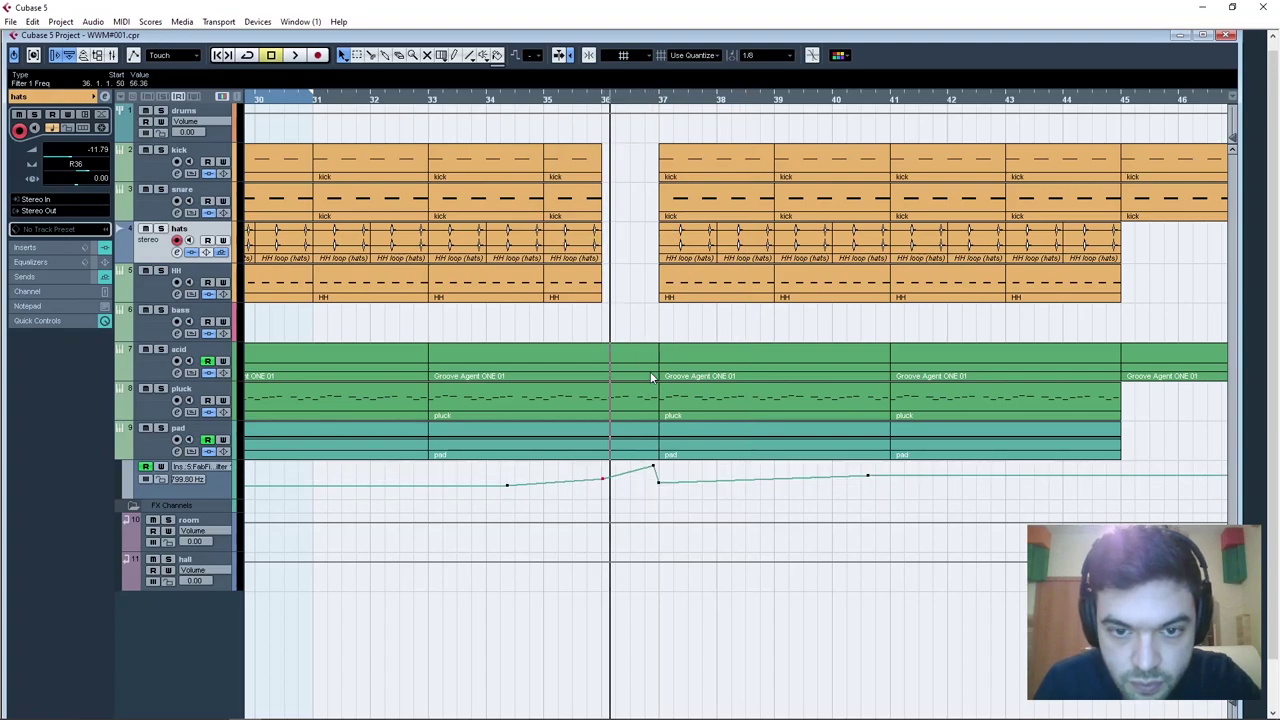
{"action": "key", "text": "space"}
{"action": "left_click_drag", "start_coordinate": [653, 466], "coordinate": [645, 466]}
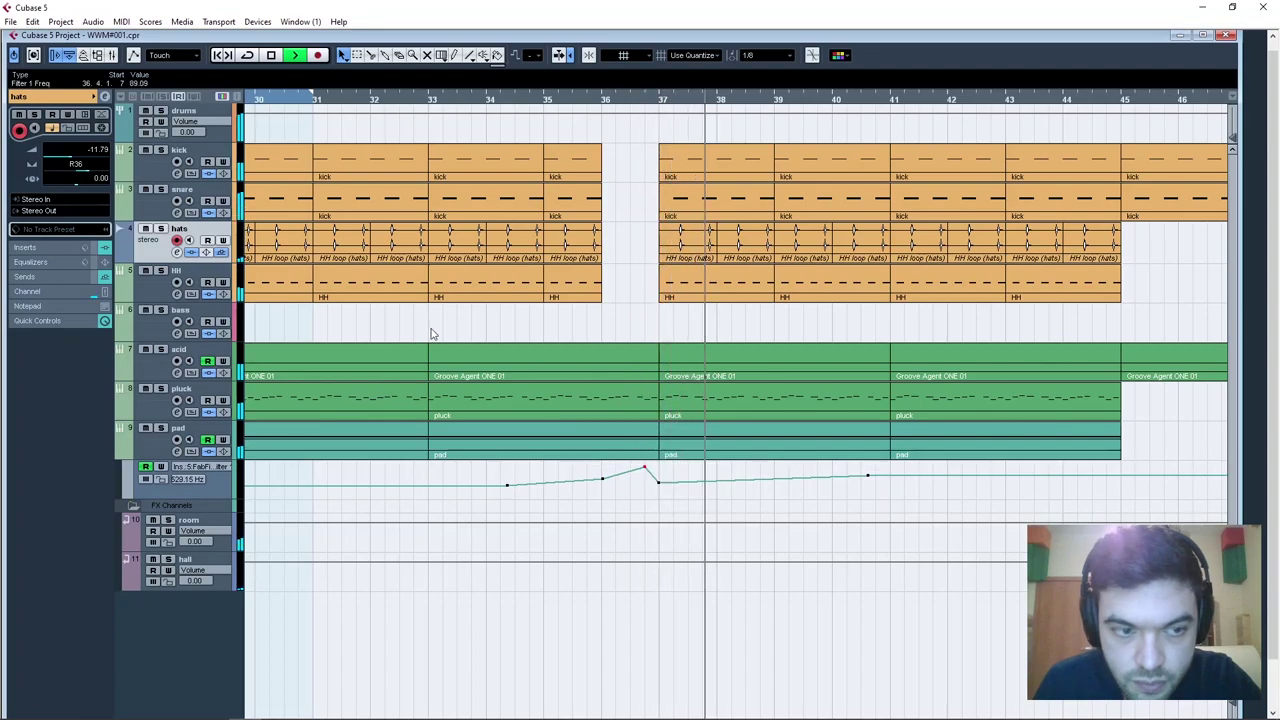
Check the Filter 1 Peak in the pad's FabFilter Simplon insert and move the filter automation peak earlier to 36.3.3.
{"action": "left_click", "coordinate": [152, 440]}
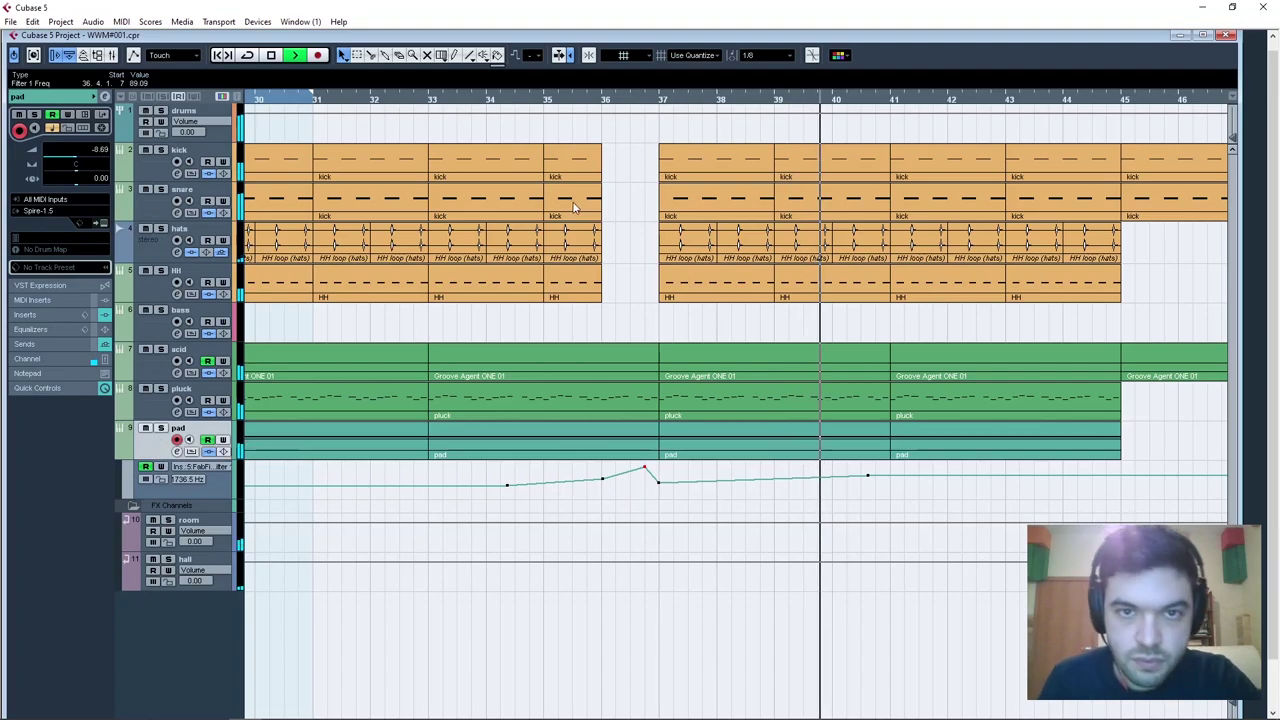
{"action": "left_click", "coordinate": [526, 99]}
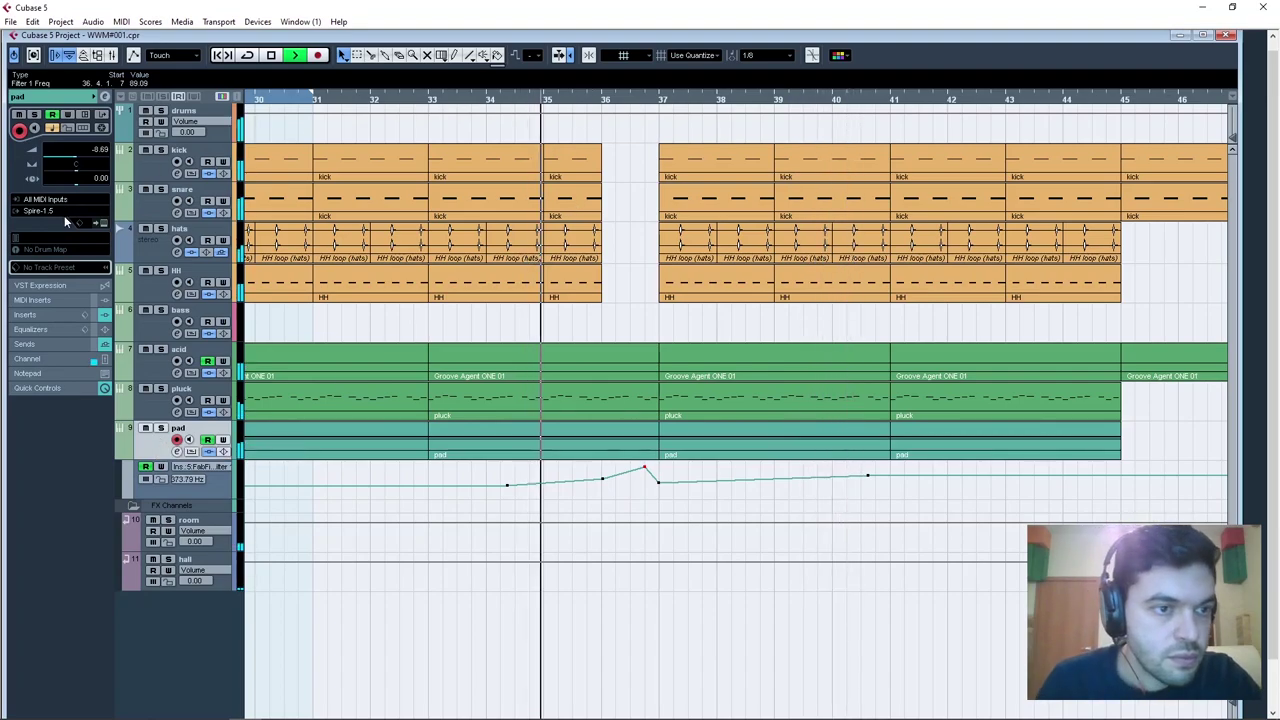
{"action": "left_click", "coordinate": [28, 312]}
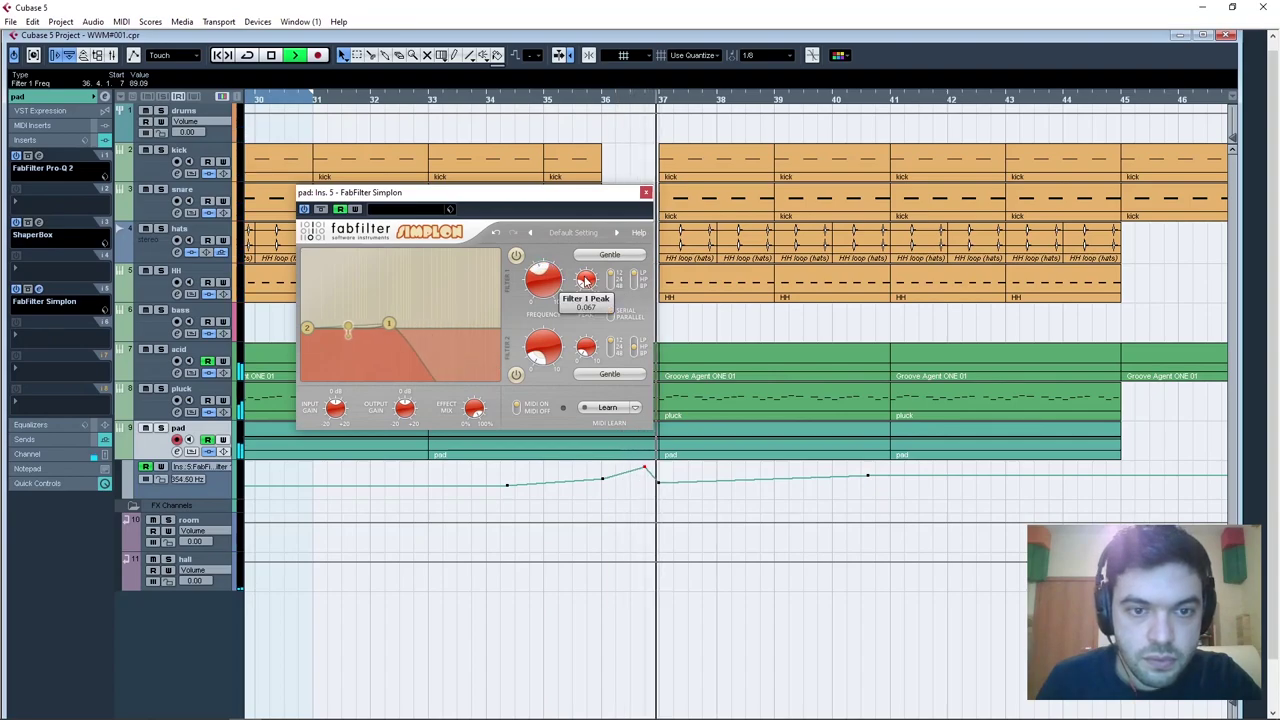
{"action": "left_click", "coordinate": [645, 192]}
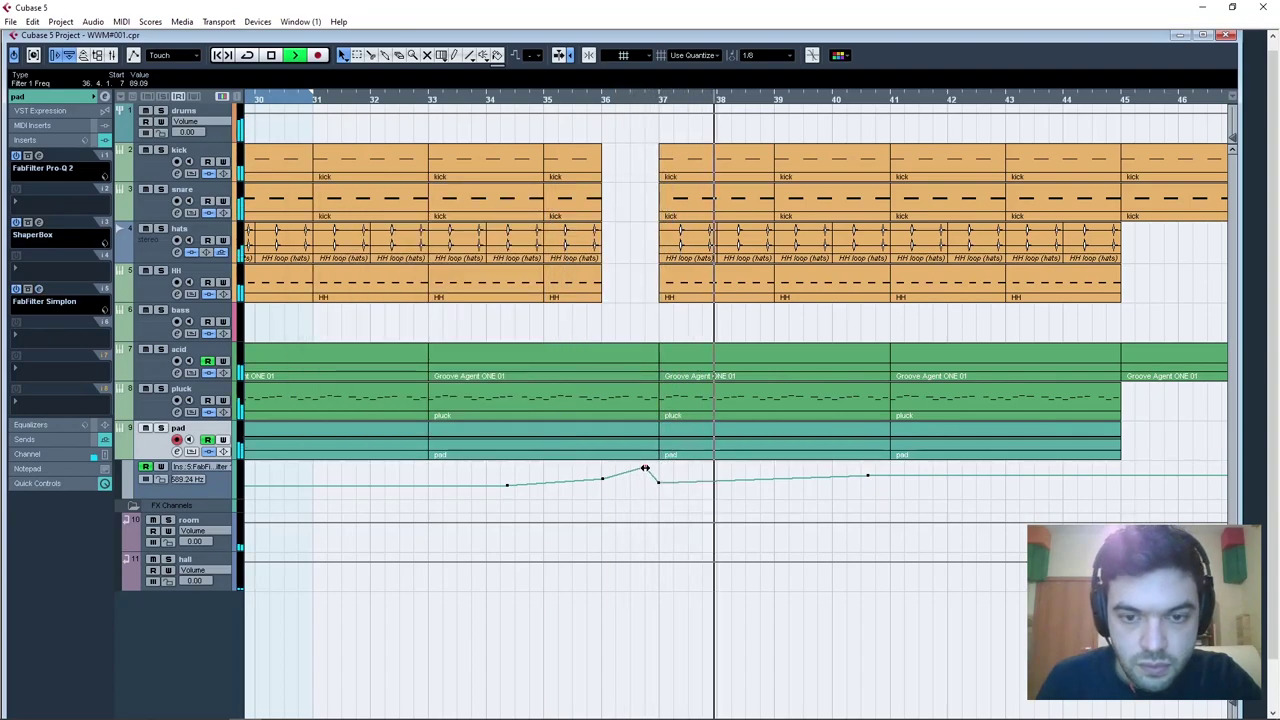
{"action": "left_click", "coordinate": [594, 100]}
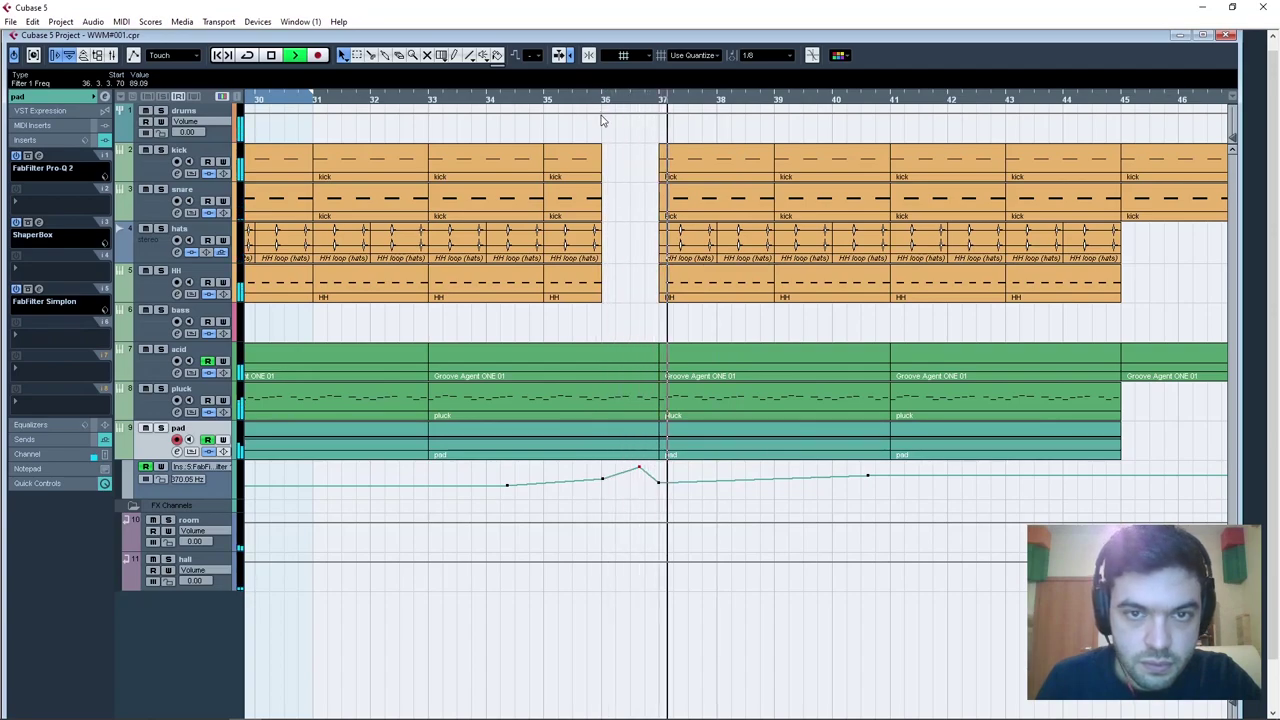
Stop playback and delete the HH parts between bar 29 and the drum break at bar 36.
{"action": "key", "text": "space"}
{"action": "key", "text": "g"}
{"action": "key", "text": "g"}
{"action": "key", "text": "g"}
{"action": "key", "text": "g"}
{"action": "key", "text": "g"}
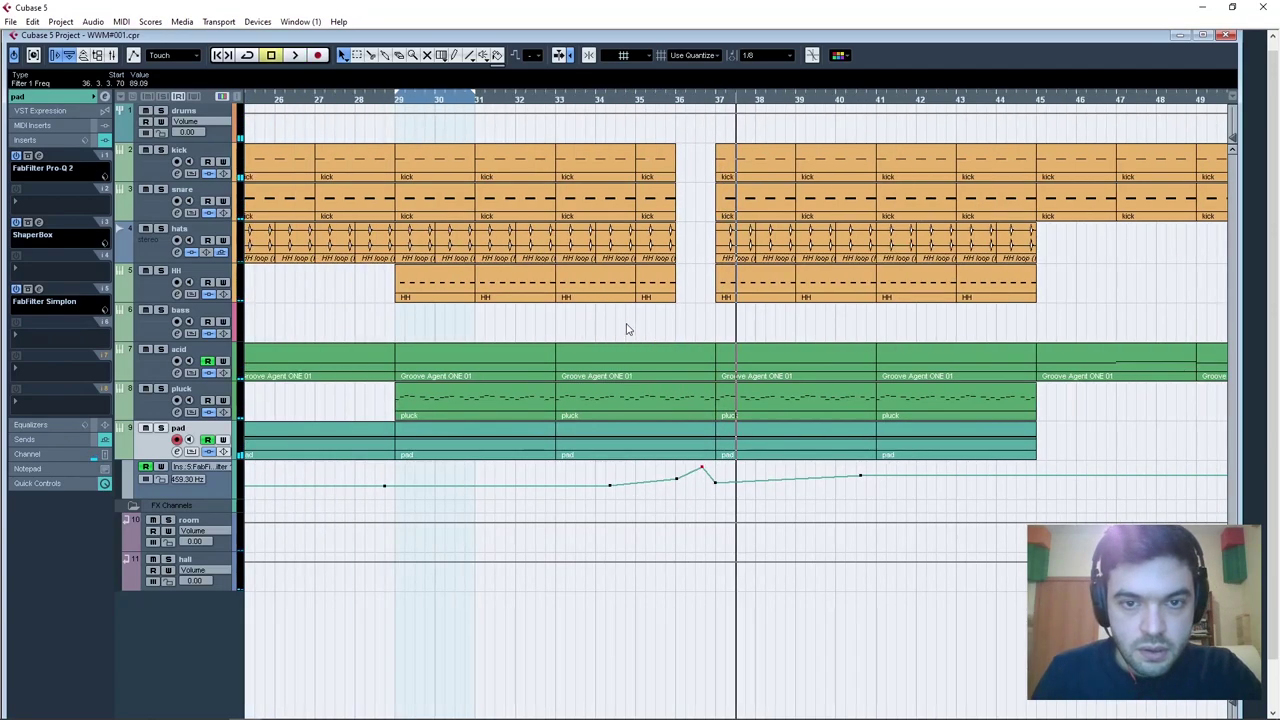
{"action": "left_click_drag", "start_coordinate": [516, 317], "coordinate": [708, 280]}
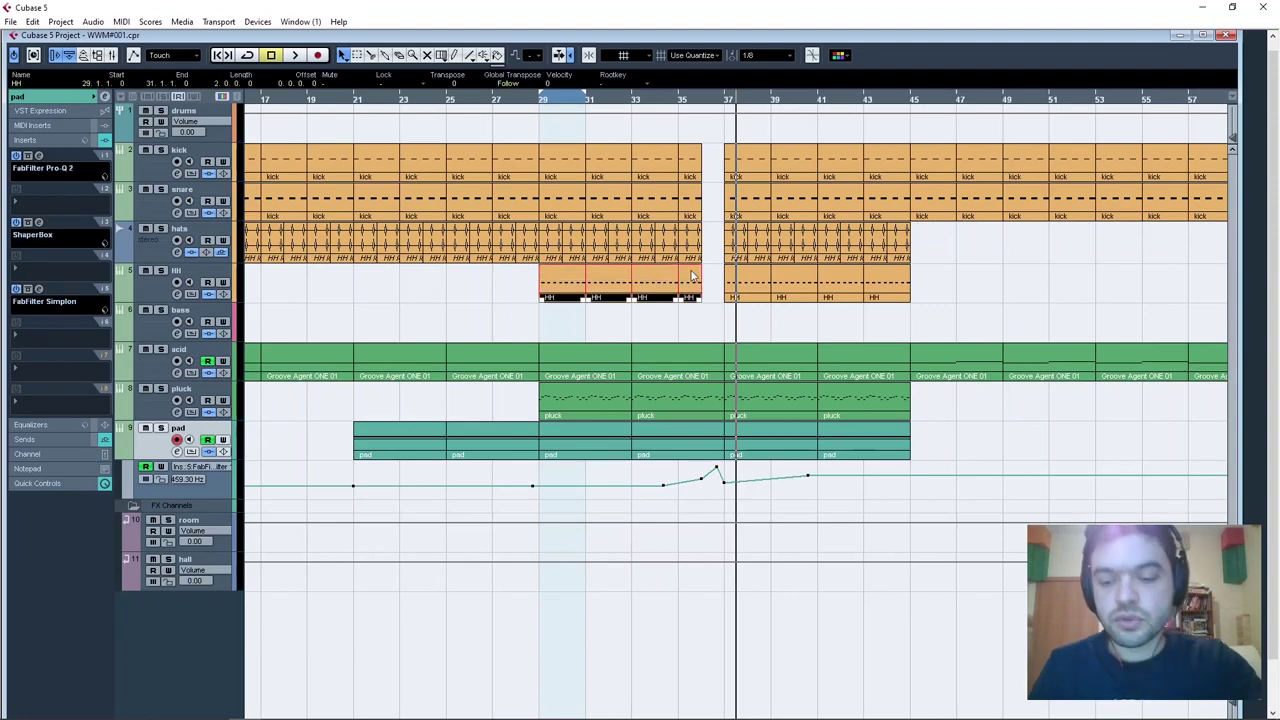
{"action": "key", "text": "Delete"}
{"action": "key", "text": "g"}
{"action": "key", "text": "g"}
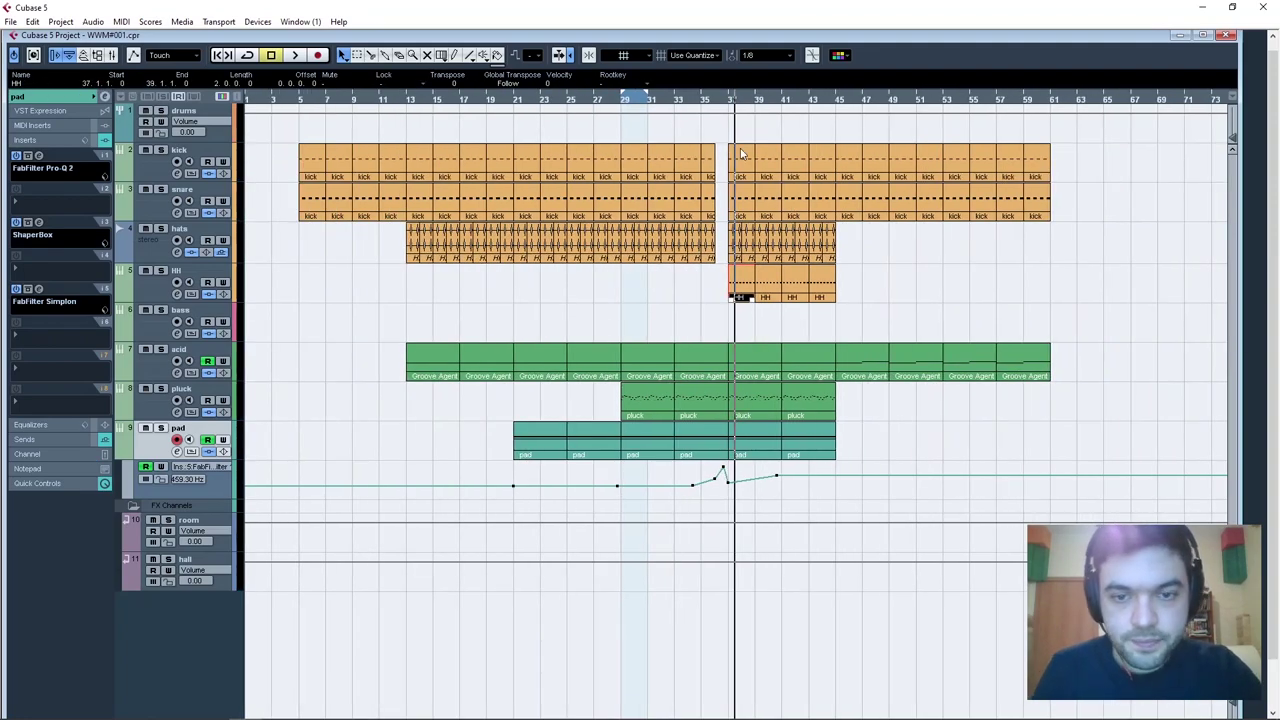
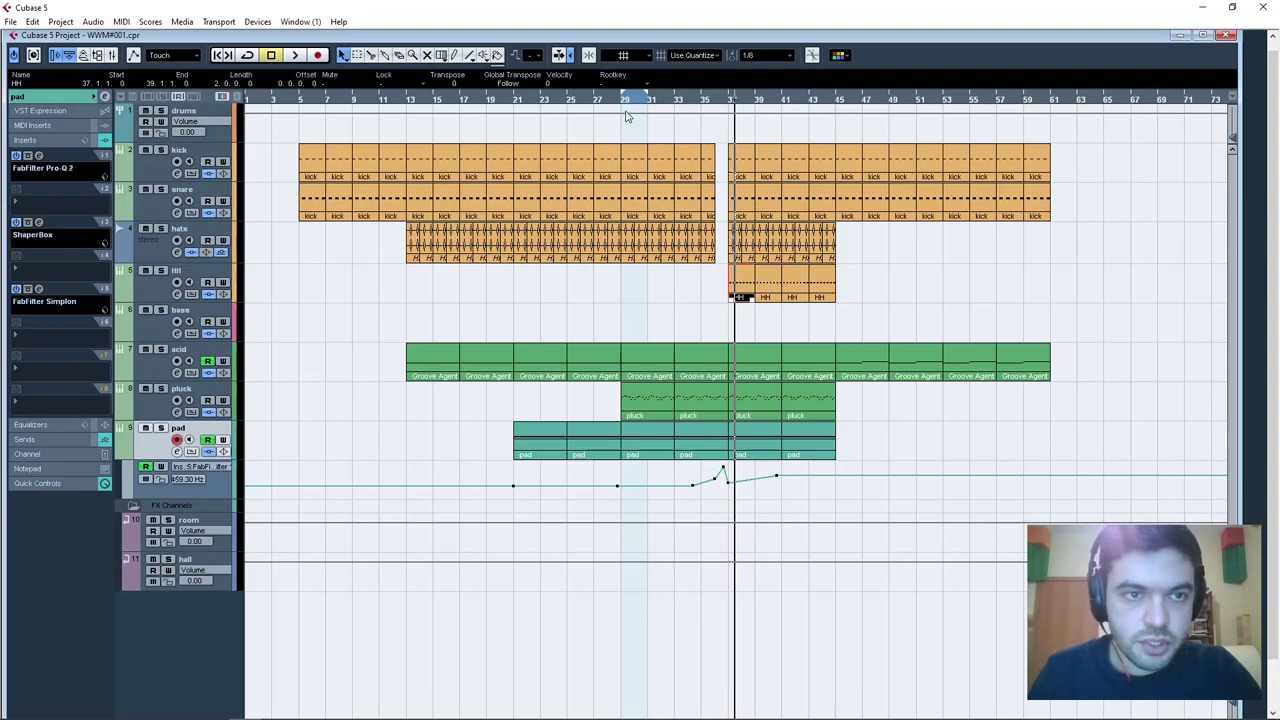
Show the bass track's channel settings, solo the bass, and place the playback position near bar 32.
{"action": "left_click", "coordinate": [200, 312]}
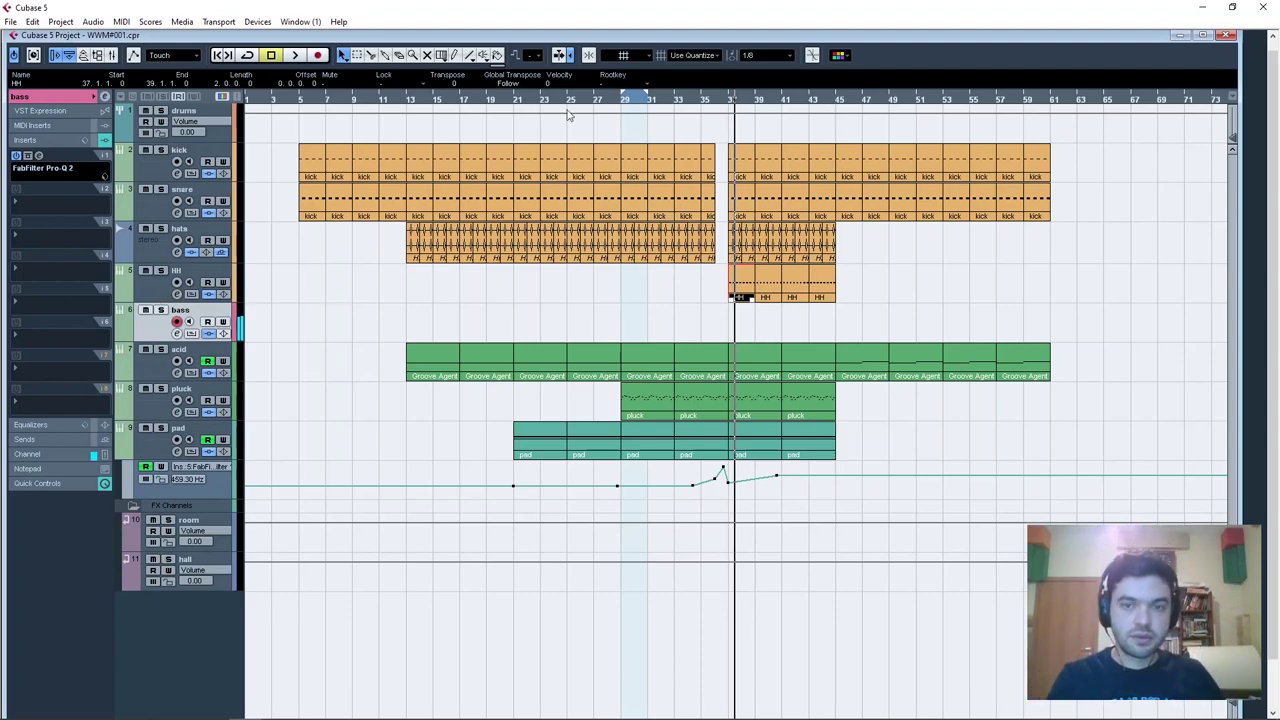
{"action": "left_click", "coordinate": [70, 97]}
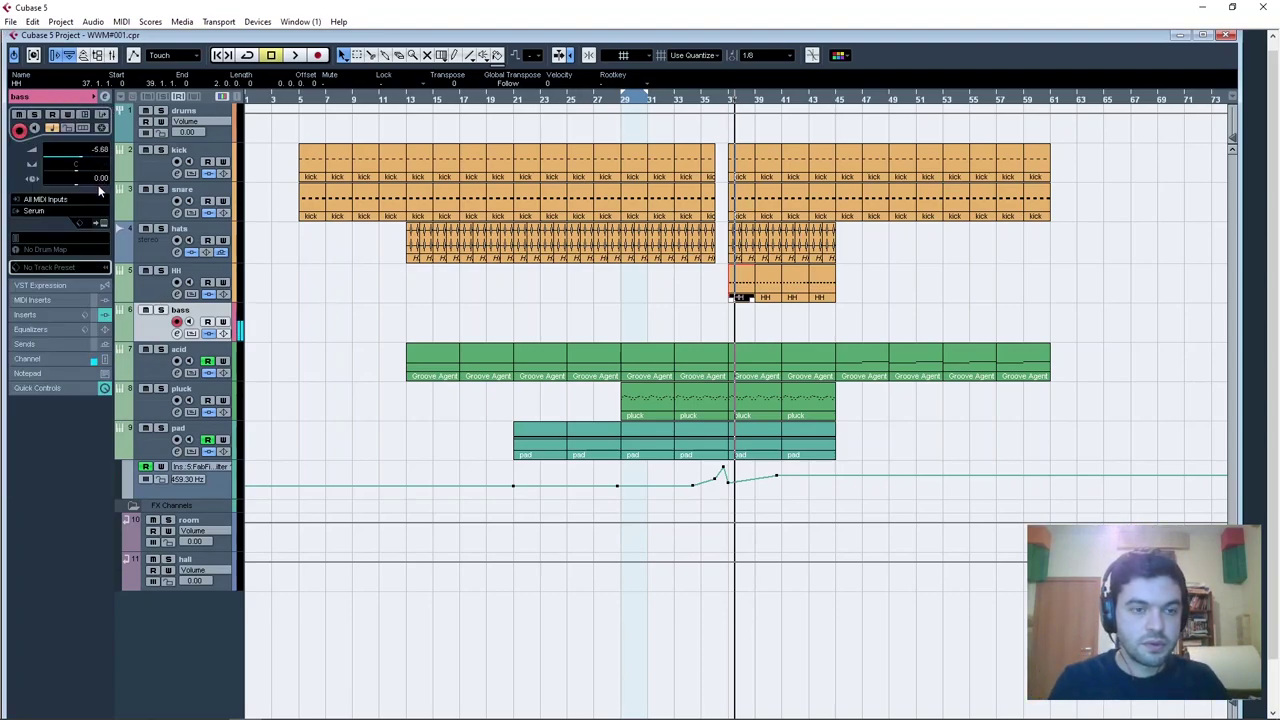
{"action": "left_click", "coordinate": [709, 104]}
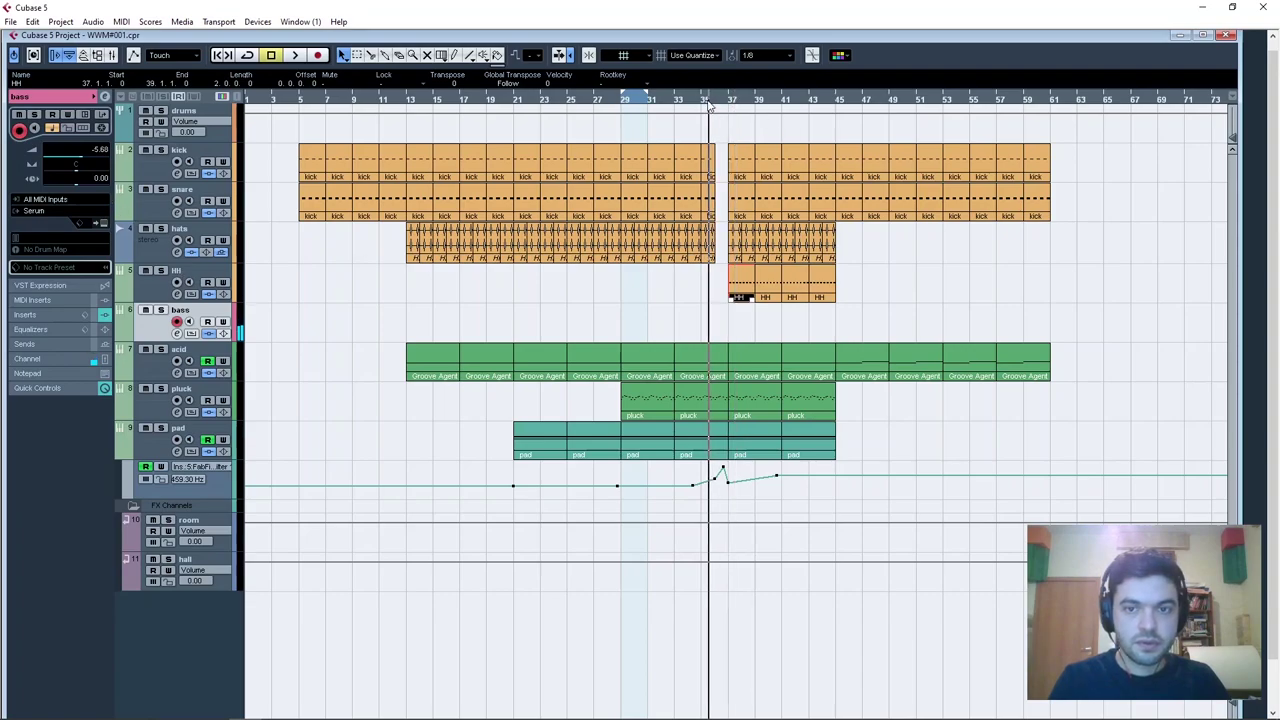
{"action": "left_click", "coordinate": [160, 311]}
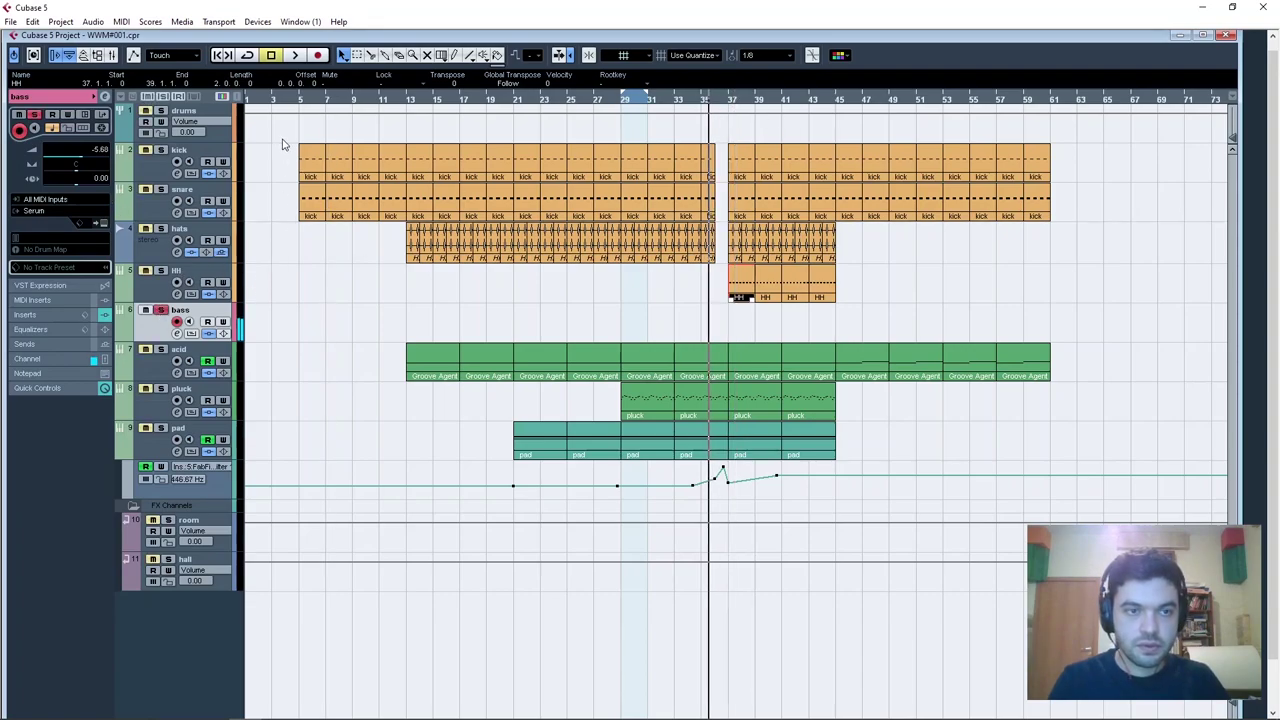
{"action": "left_click", "coordinate": [659, 103]}
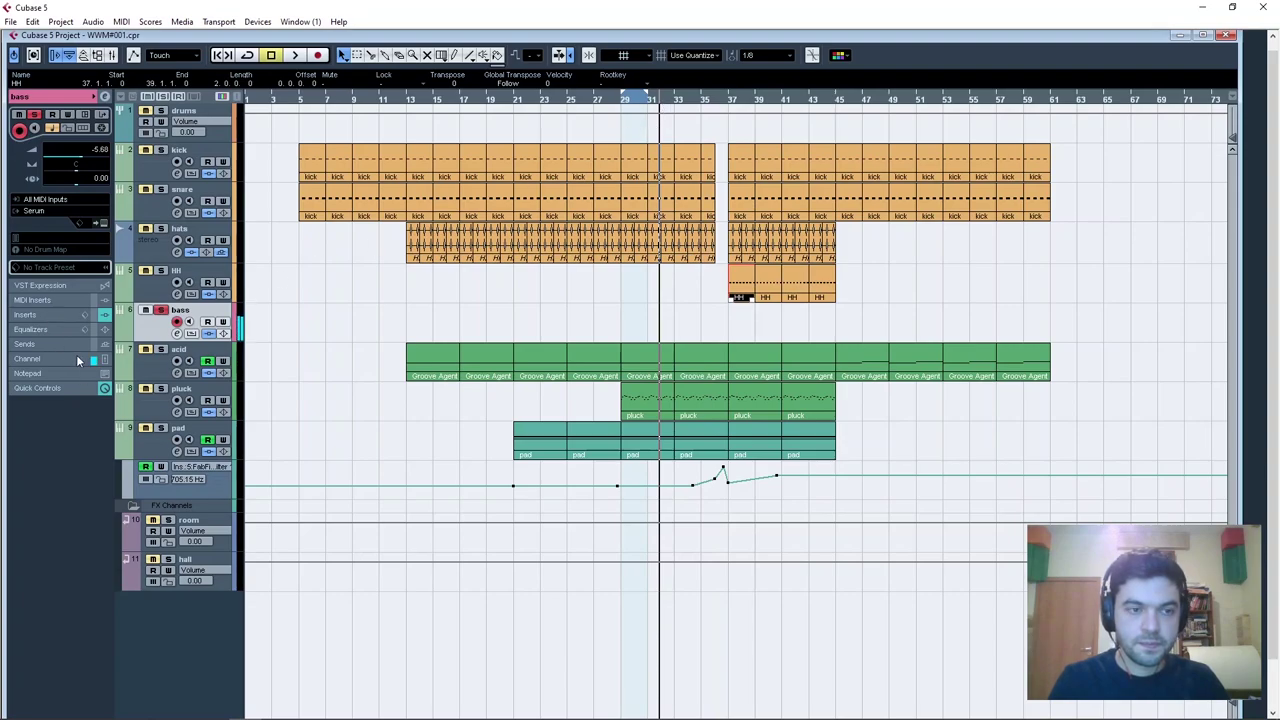
Add a send from the bass track to the room effect channel and activate it.
{"action": "left_click", "coordinate": [25, 315]}
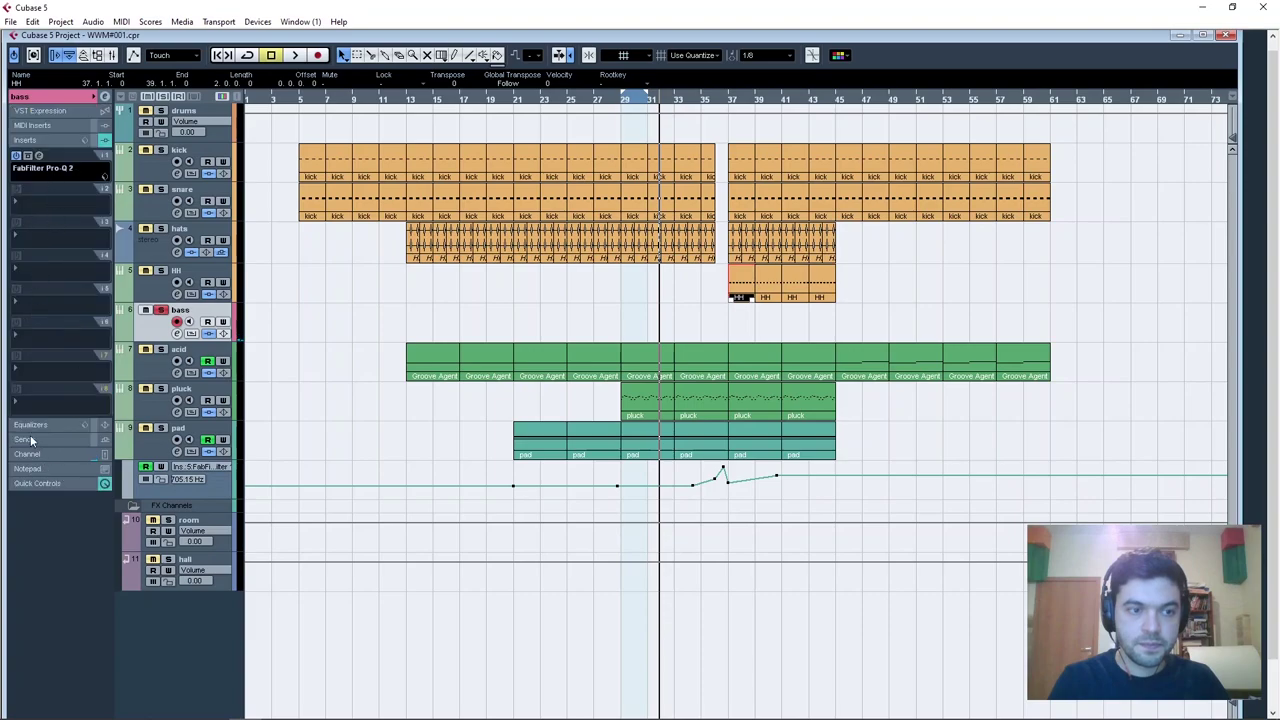
{"action": "left_click", "coordinate": [30, 440]}
{"action": "left_click", "coordinate": [22, 193]}
{"action": "left_click", "coordinate": [46, 232]}
{"action": "left_click", "coordinate": [18, 197]}
{"action": "left_click", "coordinate": [60, 232]}
{"action": "left_click", "coordinate": [17, 185]}
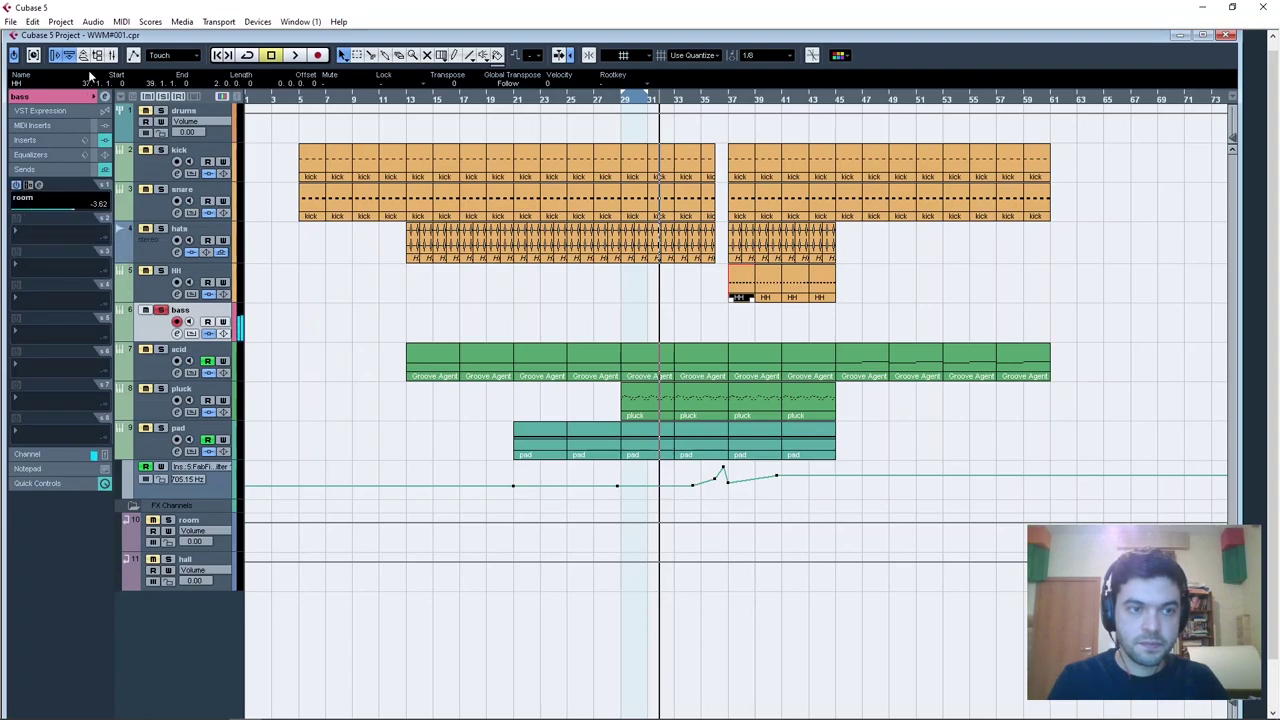
Enable solo defeat on the room effect channel and lower the bass's room send to -16.06.
{"action": "left_click_drag", "start_coordinate": [91, 27], "coordinate": [88, 32]}
{"action": "left_click", "coordinate": [168, 521], "text": "alt"}
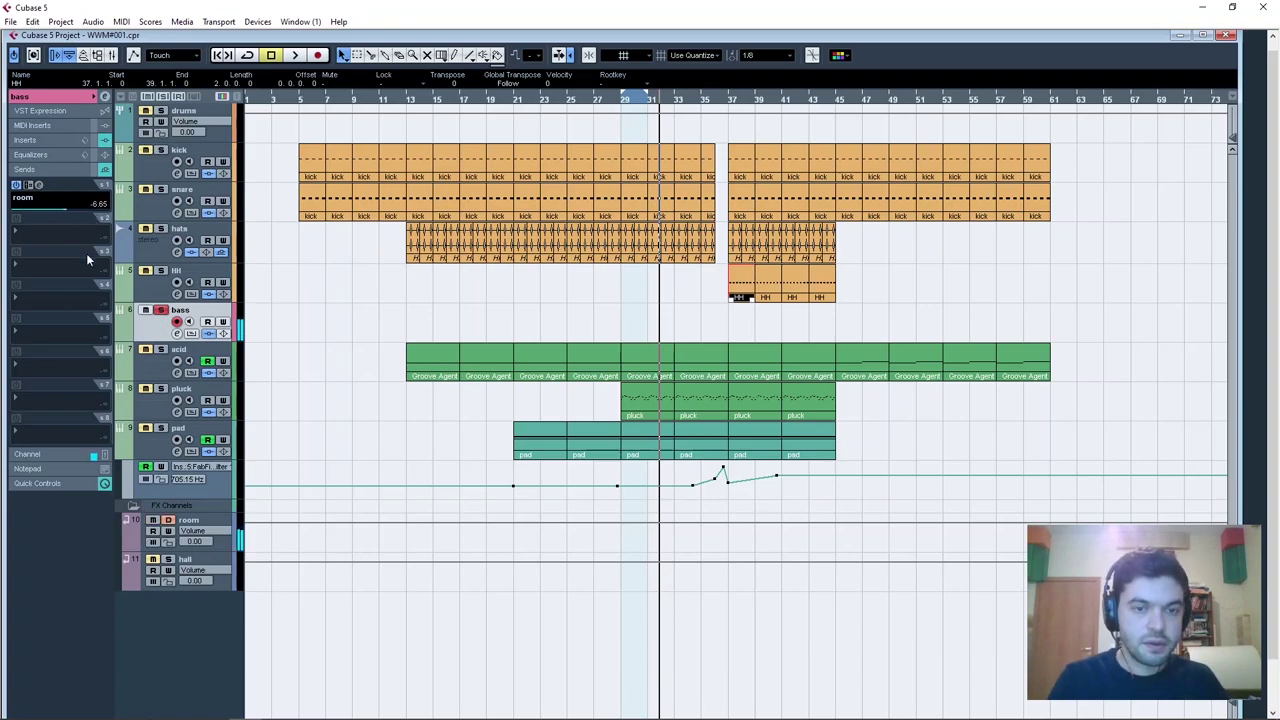
{"action": "mouse_move", "coordinate": [84, 309]}
{"action": "left_mouse_down"}
{"action": "mouse_move", "coordinate": [89, 280]}
{"action": "mouse_move", "coordinate": [88, 295]}
{"action": "left_mouse_up"}
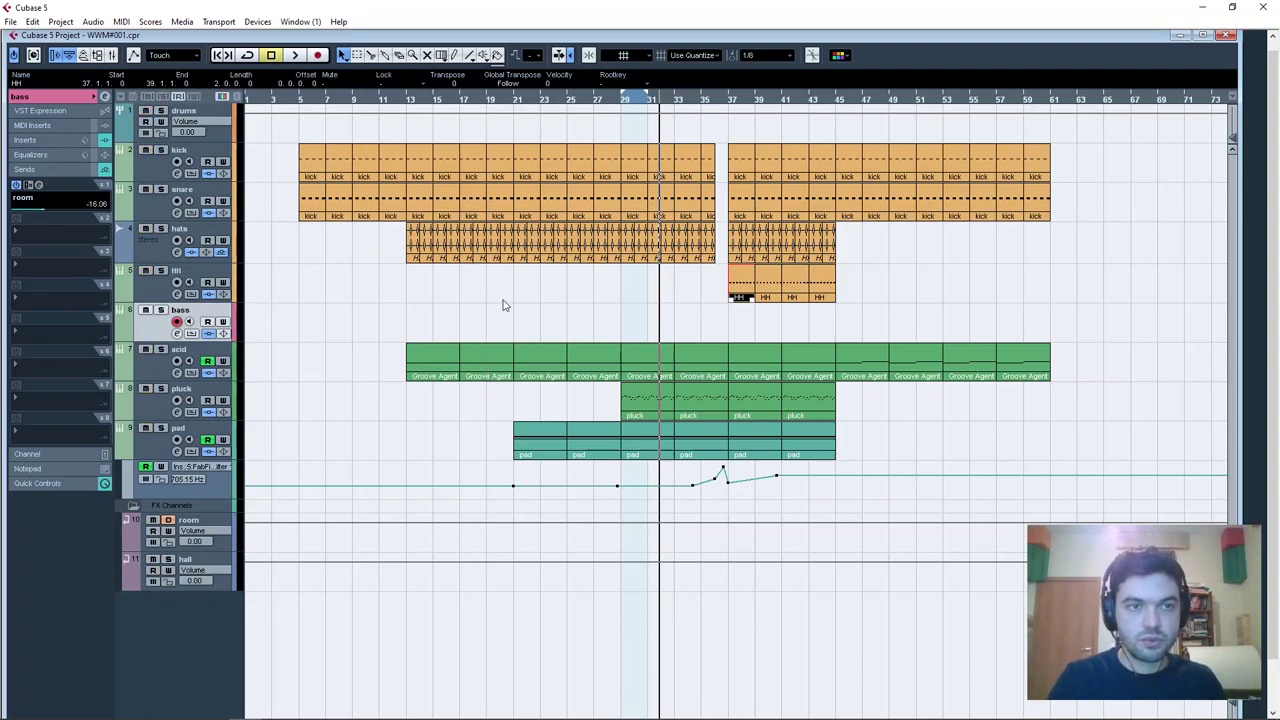
Play the full mix from around bar 28 to hear the section leading toward the drum break.
{"action": "left_click", "coordinate": [699, 106]}
{"action": "left_click", "coordinate": [295, 55]}
{"action": "key", "text": "space"}
{"action": "left_click", "coordinate": [614, 100]}
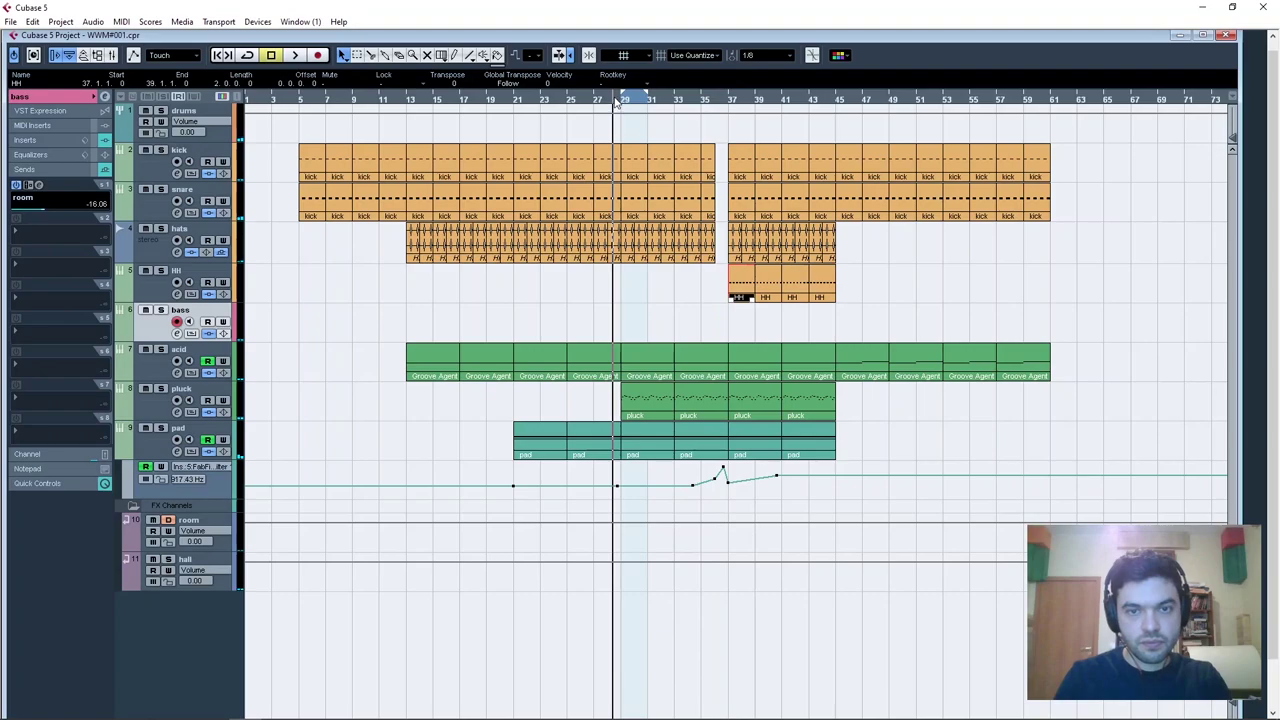
{"action": "key", "text": "space"}
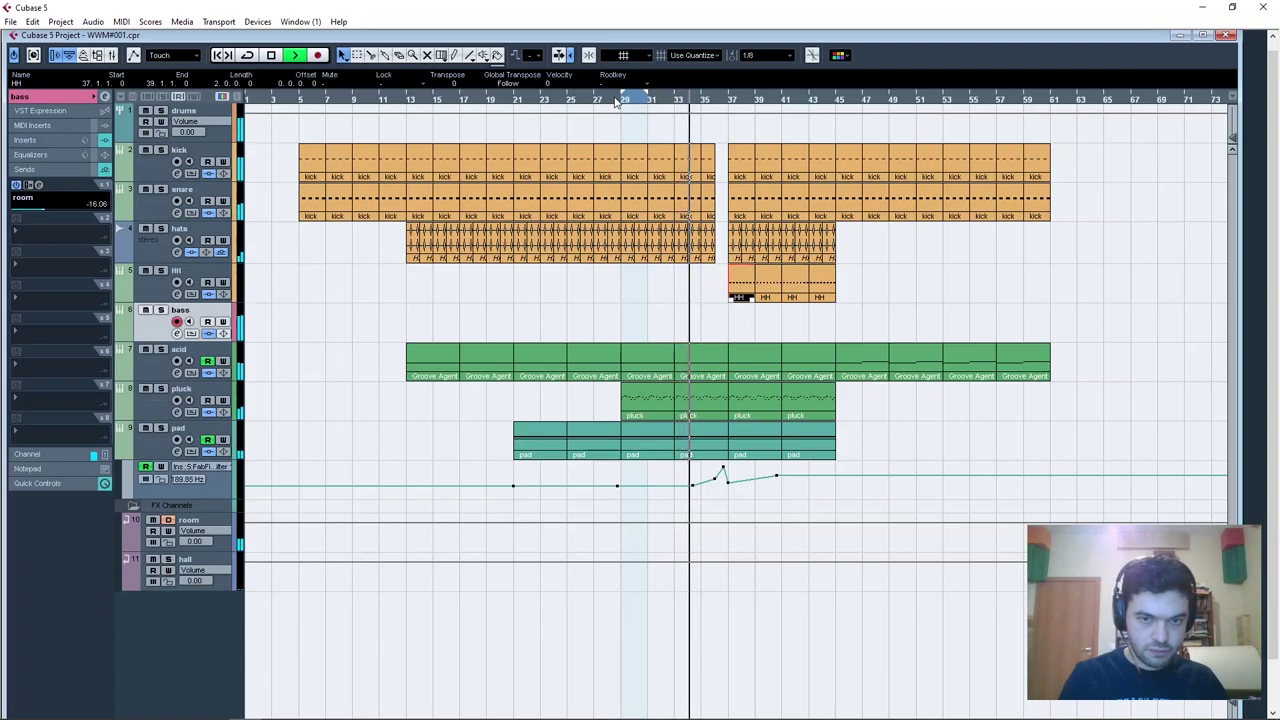
{"action": "left_click", "coordinate": [606, 101]}
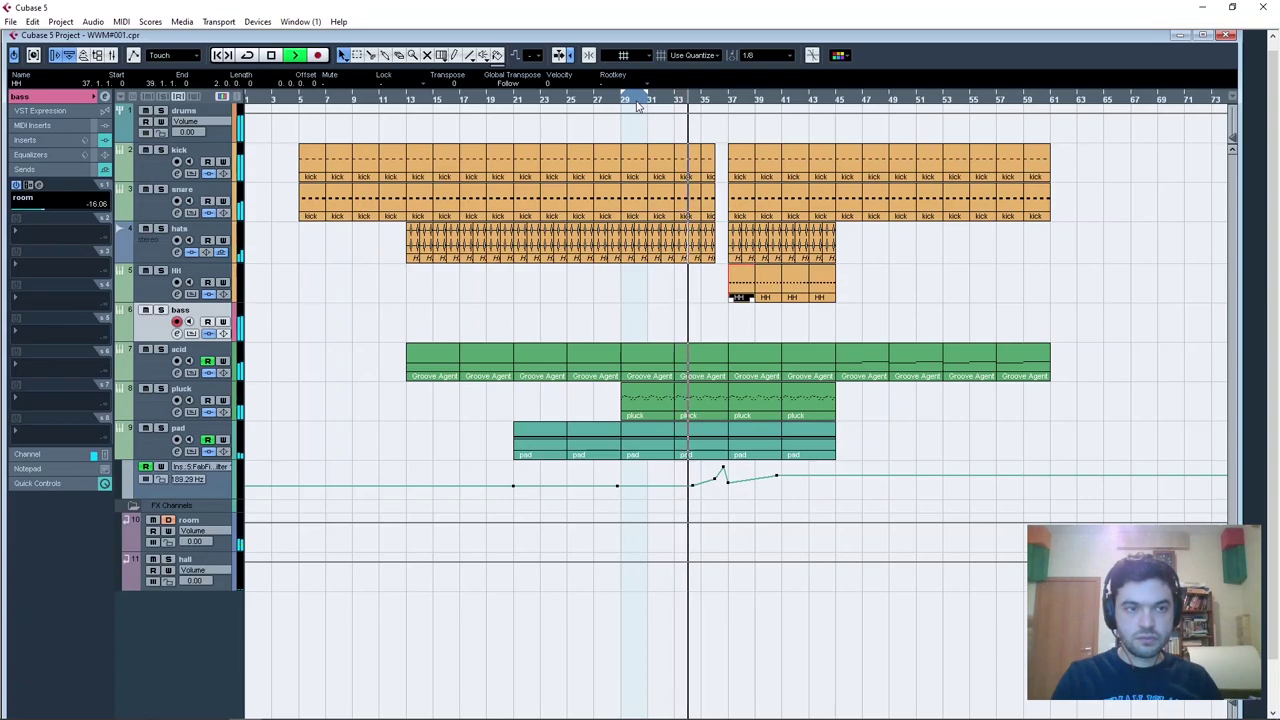
{"action": "key", "text": "space"}
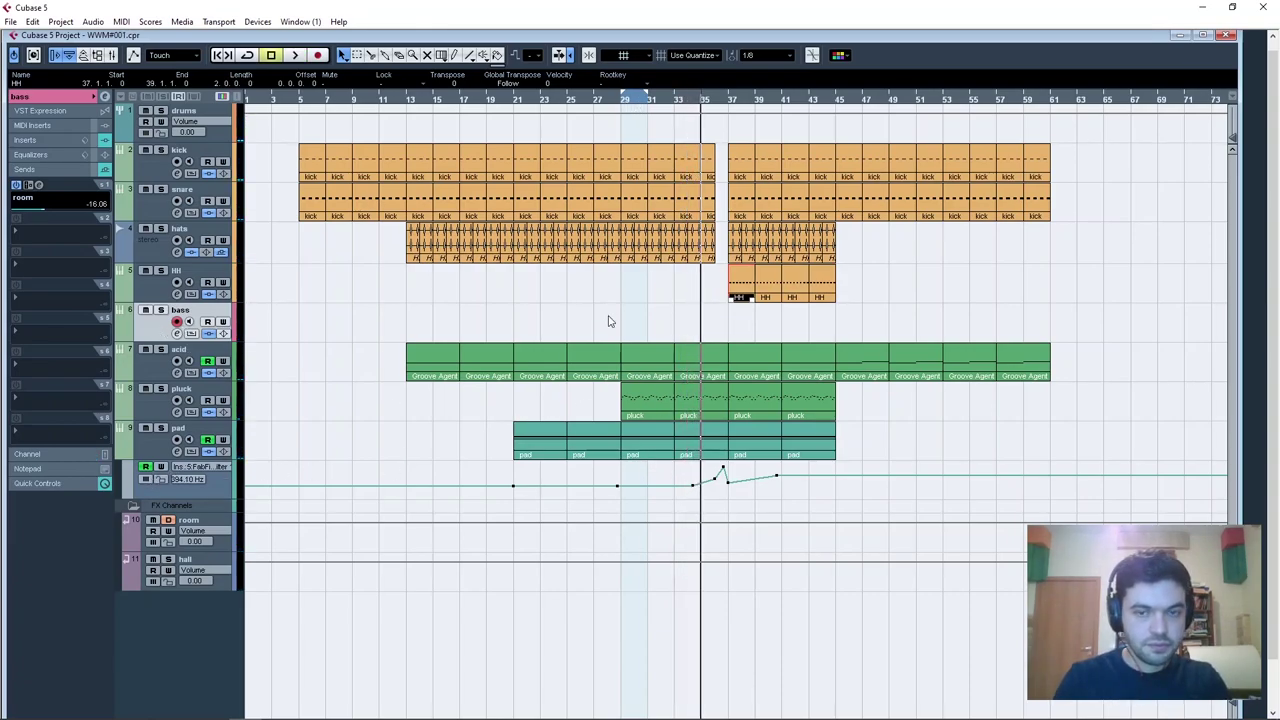
Draw an empty part on the bass track spanning about bars 33 to 35.
{"action": "key", "text": "2"}
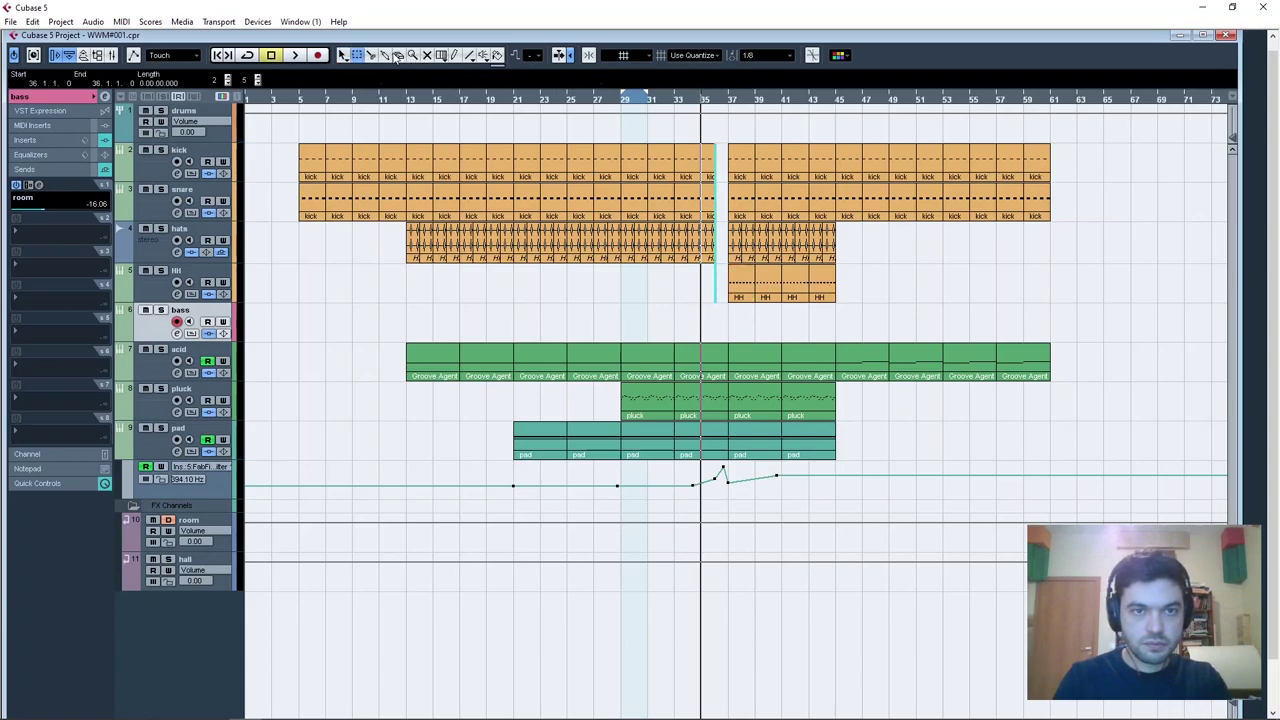
{"action": "left_click", "coordinate": [455, 56]}
{"action": "left_click_drag", "start_coordinate": [675, 327], "coordinate": [702, 325]}
{"action": "key", "text": "1"}
{"action": "key", "text": "alt+h"}
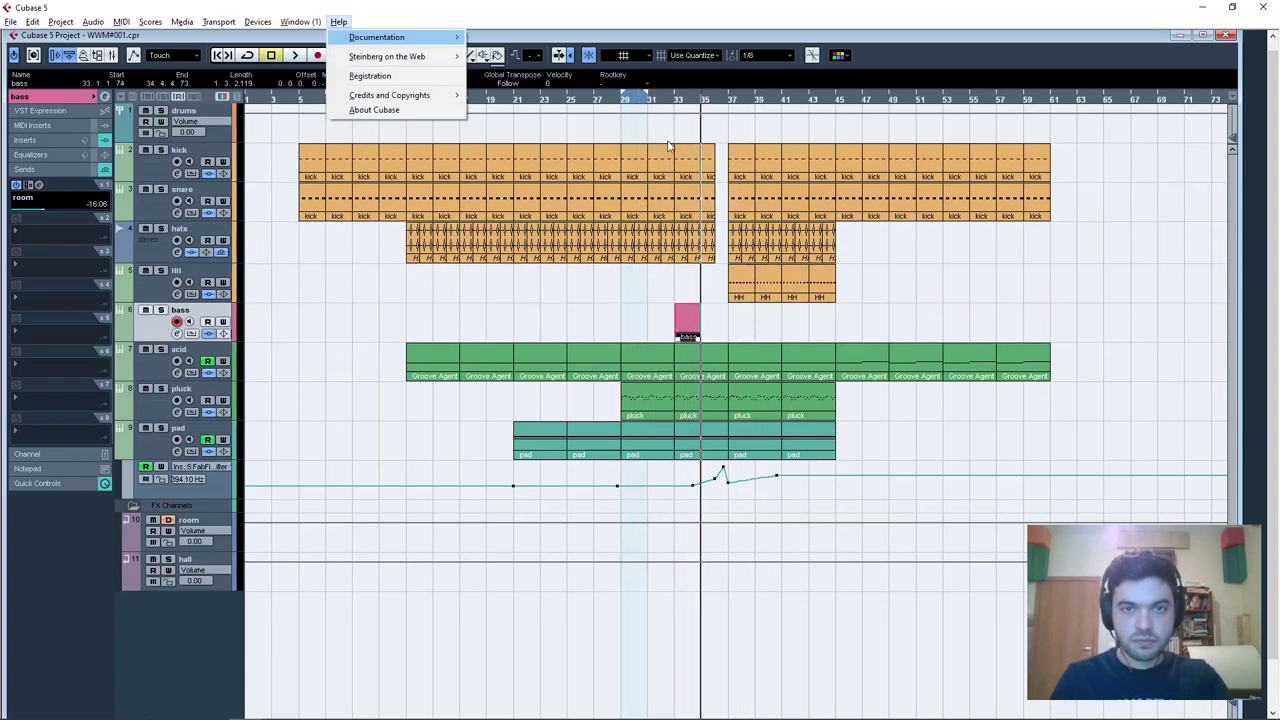
Extend the end of the new bass part to exactly bar 35.
{"action": "left_click", "coordinate": [681, 110]}
{"action": "key", "text": "h"}
{"action": "key", "text": "h"}
{"action": "key", "text": "h"}
{"action": "key", "text": "h"}
{"action": "key", "text": "h"}
{"action": "key", "text": "h"}
{"action": "key", "text": "h"}
{"action": "key", "text": "h"}
{"action": "left_click", "coordinate": [697, 323]}
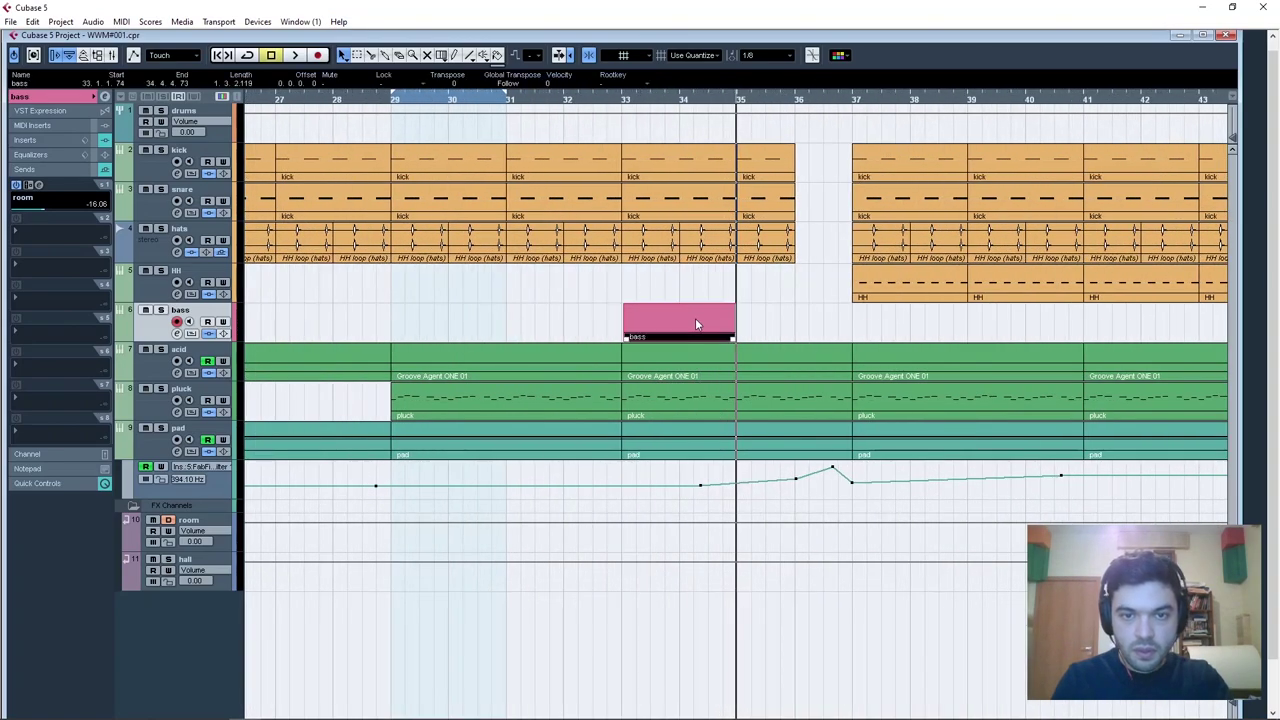
{"action": "left_click_drag", "start_coordinate": [638, 330], "coordinate": [640, 332]}
{"action": "left_click_drag", "start_coordinate": [731, 337], "coordinate": [732, 336]}
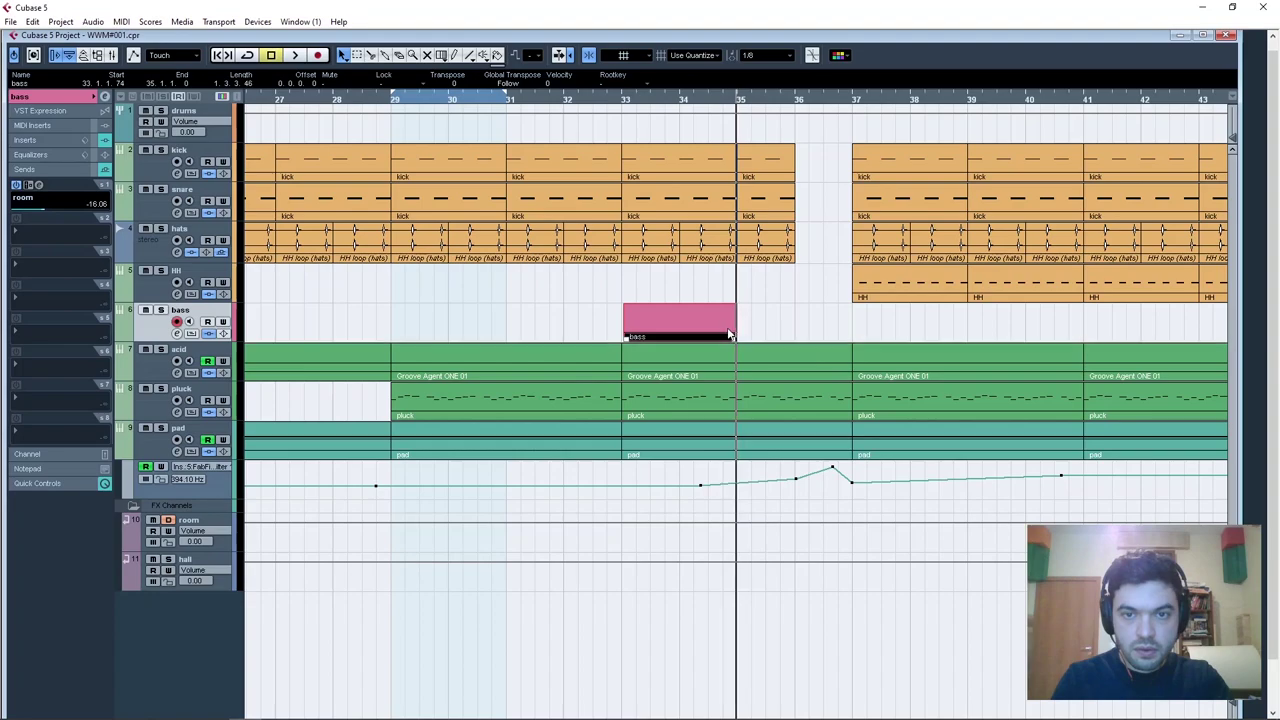
Open the bass part in the Key Editor and draw an F#2 note near its start.
{"action": "double_click", "coordinate": [730, 332]}
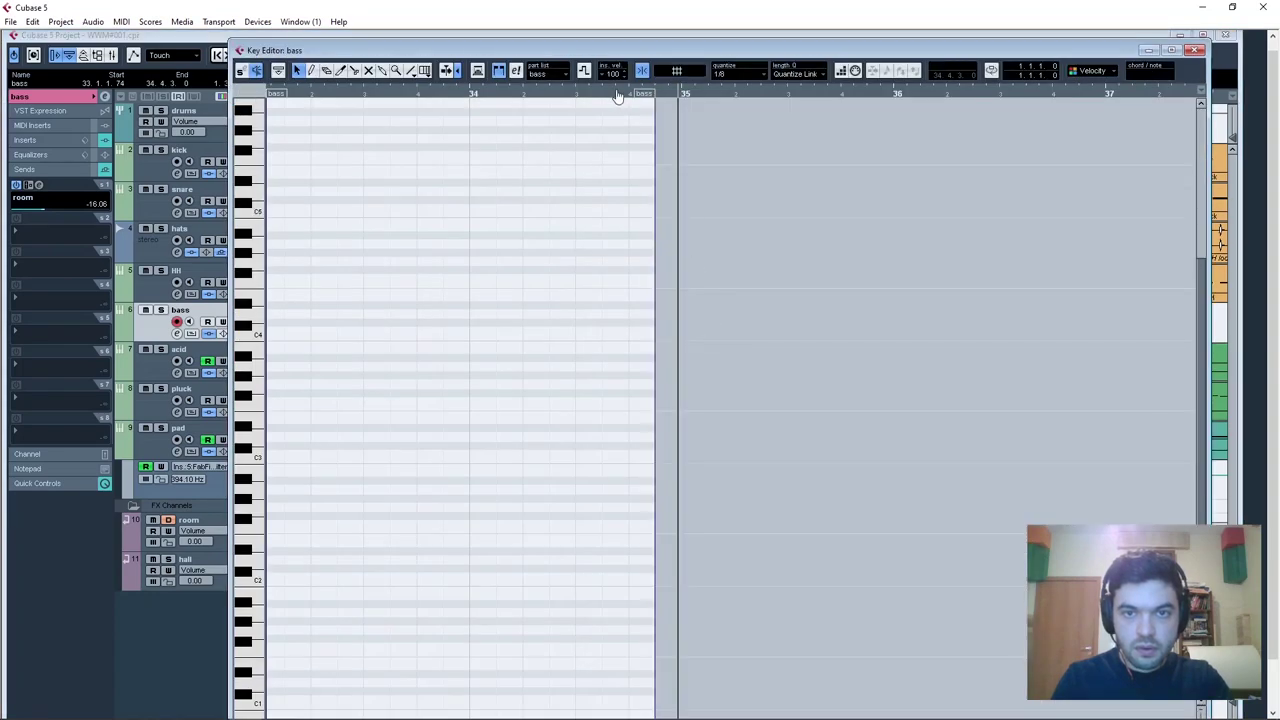
{"action": "left_click_drag", "start_coordinate": [460, 243], "coordinate": [580, 233]}
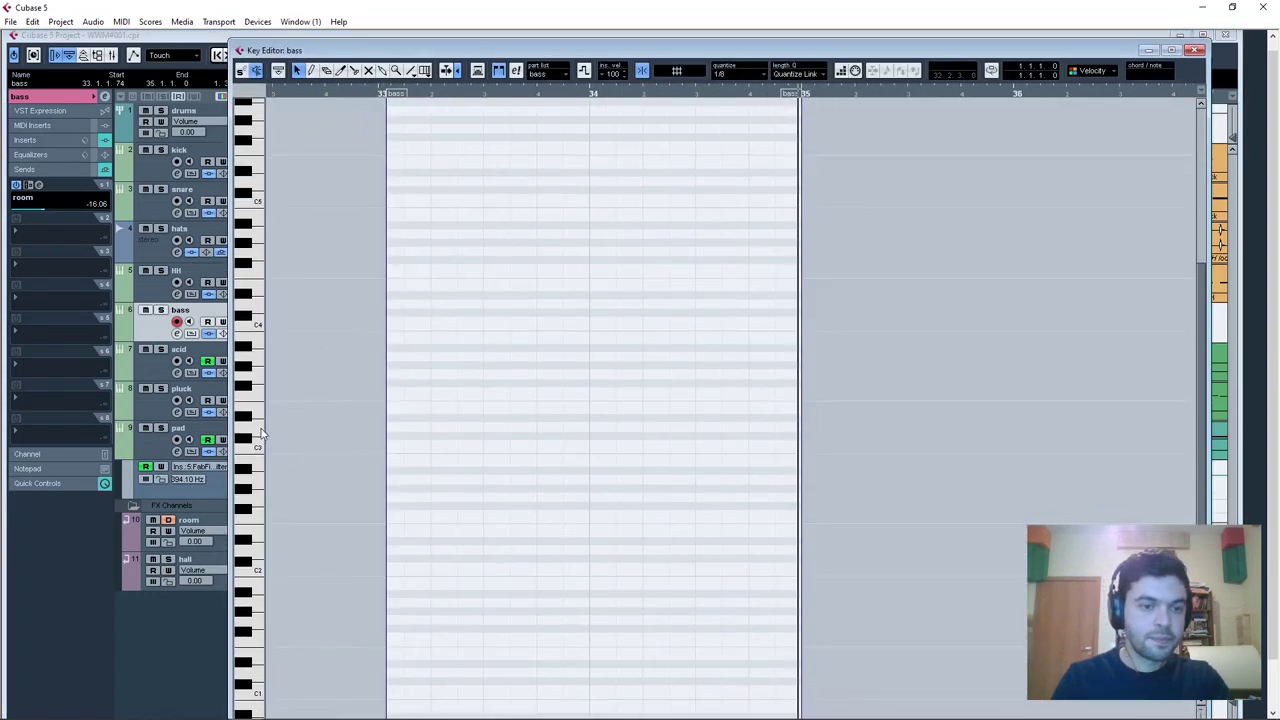
{"action": "scroll", "coordinate": [383, 423], "scroll_direction": "down", "scroll_amount": 5}
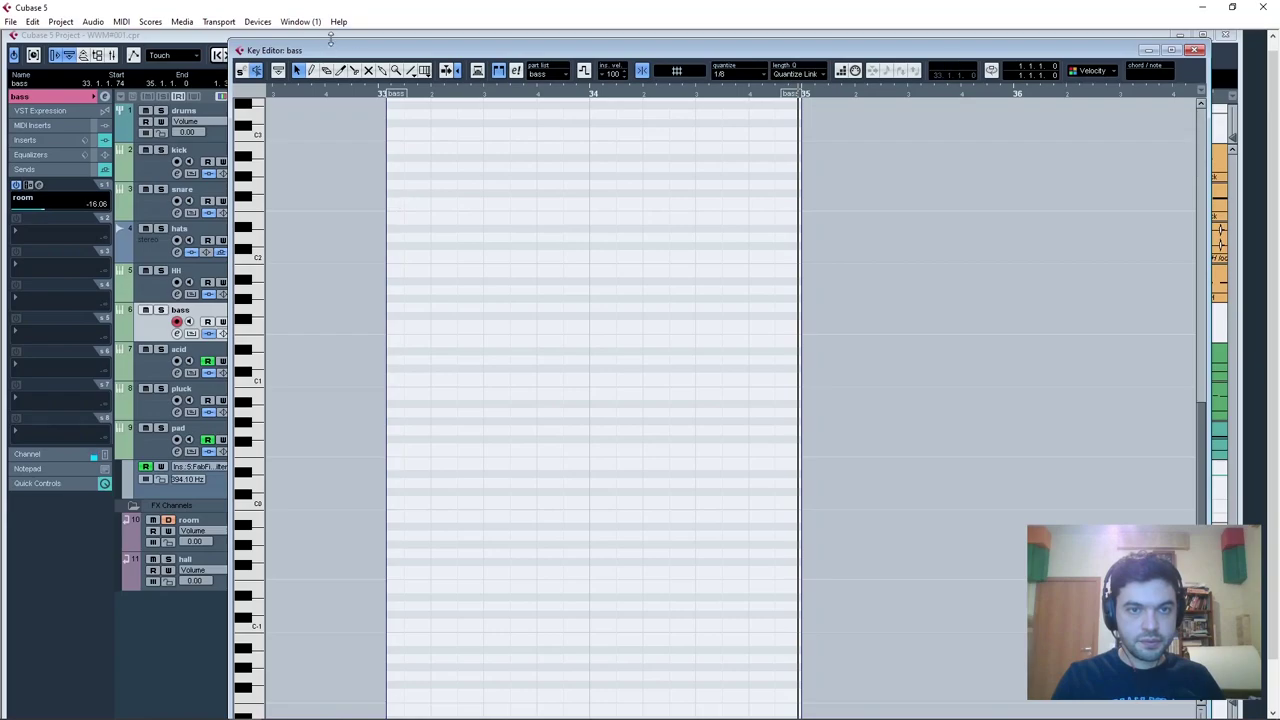
{"action": "scroll", "coordinate": [391, 269], "scroll_direction": "up", "scroll_amount": 6}
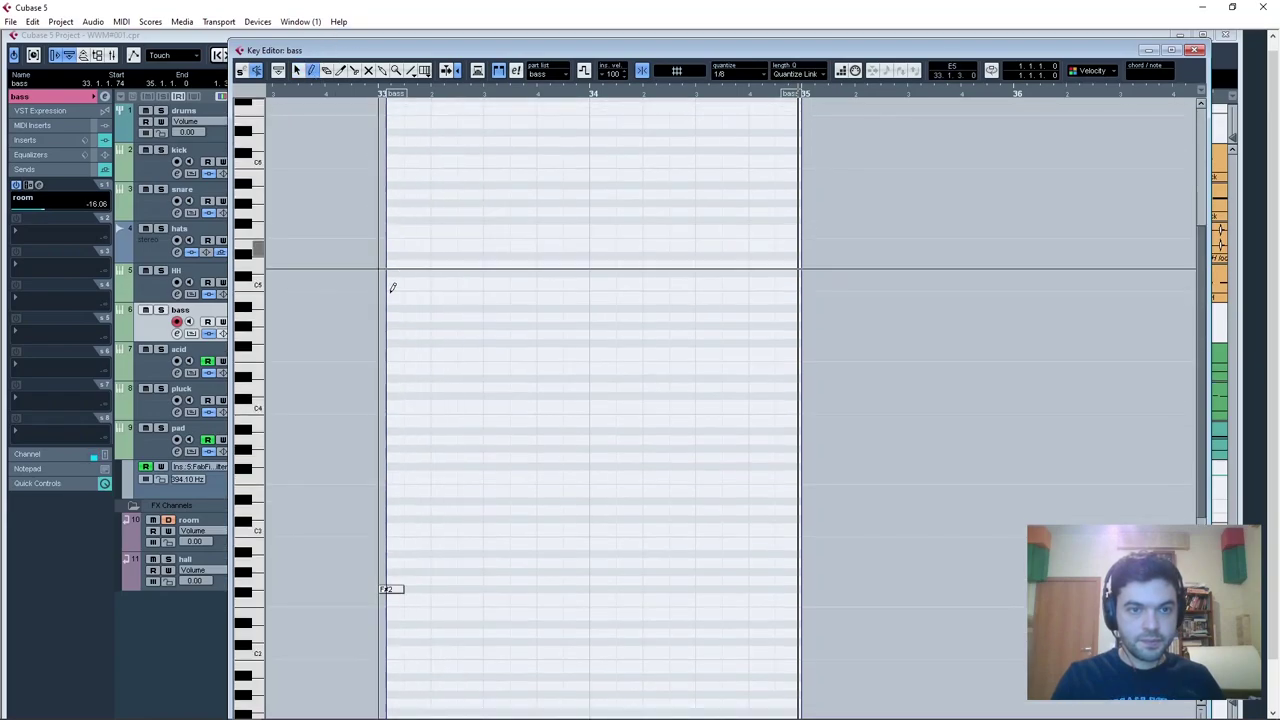
{"action": "key", "text": "1"}
{"action": "left_click_drag", "start_coordinate": [401, 590], "coordinate": [410, 597]}
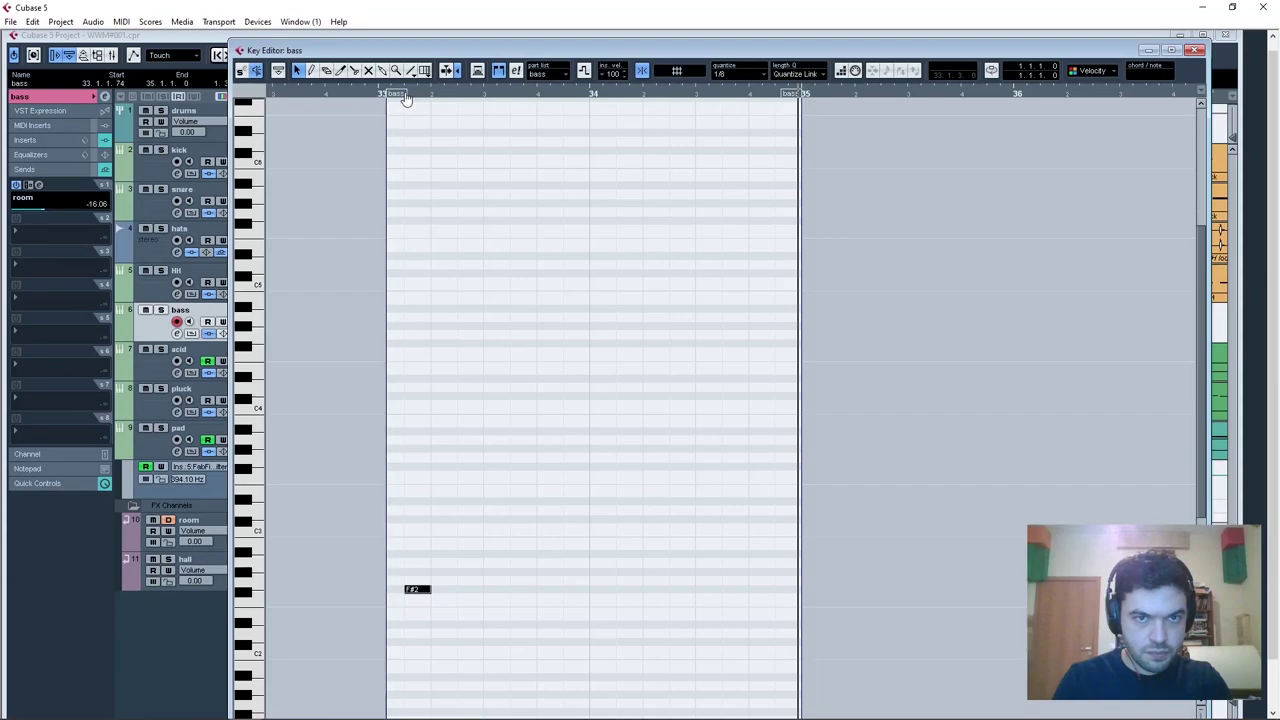
Align the bass part's start with bar 33, move the F#2 note there, and lengthen it to one beat.
{"action": "left_click_drag", "start_coordinate": [406, 97], "coordinate": [391, 97]}
{"action": "left_click_drag", "start_coordinate": [412, 591], "coordinate": [397, 592]}
{"action": "left_click_drag", "start_coordinate": [402, 589], "coordinate": [430, 588]}
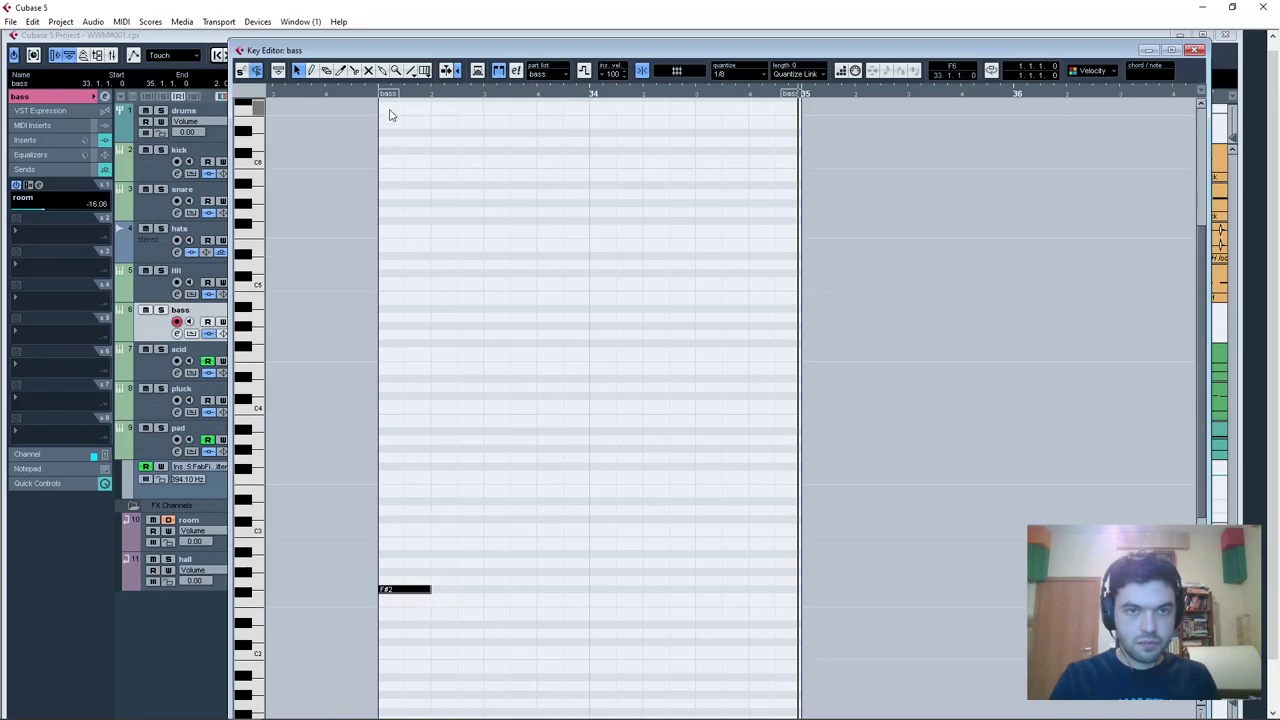
Return to the arrangement and solo the drums group together with the bass track.
{"action": "left_click_drag", "start_coordinate": [1112, 52], "coordinate": [1075, 401]}
{"action": "left_click", "coordinate": [185, 106]}
{"action": "left_click", "coordinate": [161, 110]}
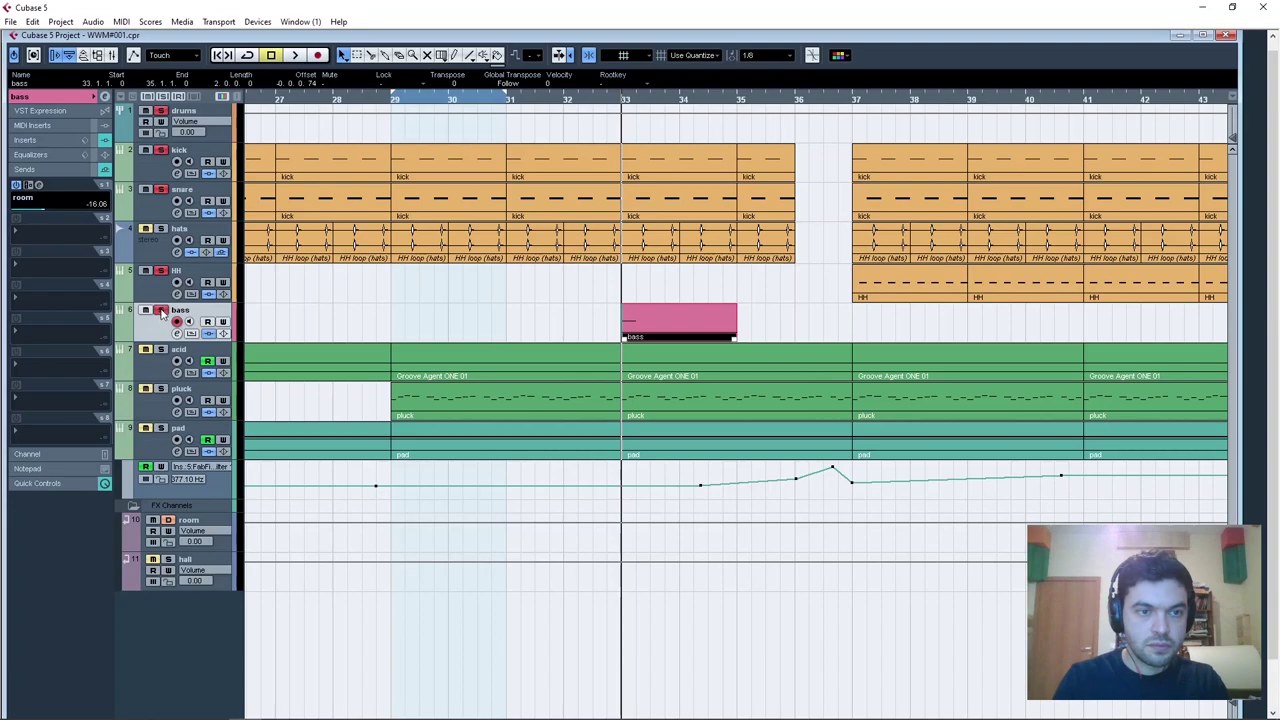
Route the hats track's output to the drums group.
{"action": "left_click", "coordinate": [156, 250]}
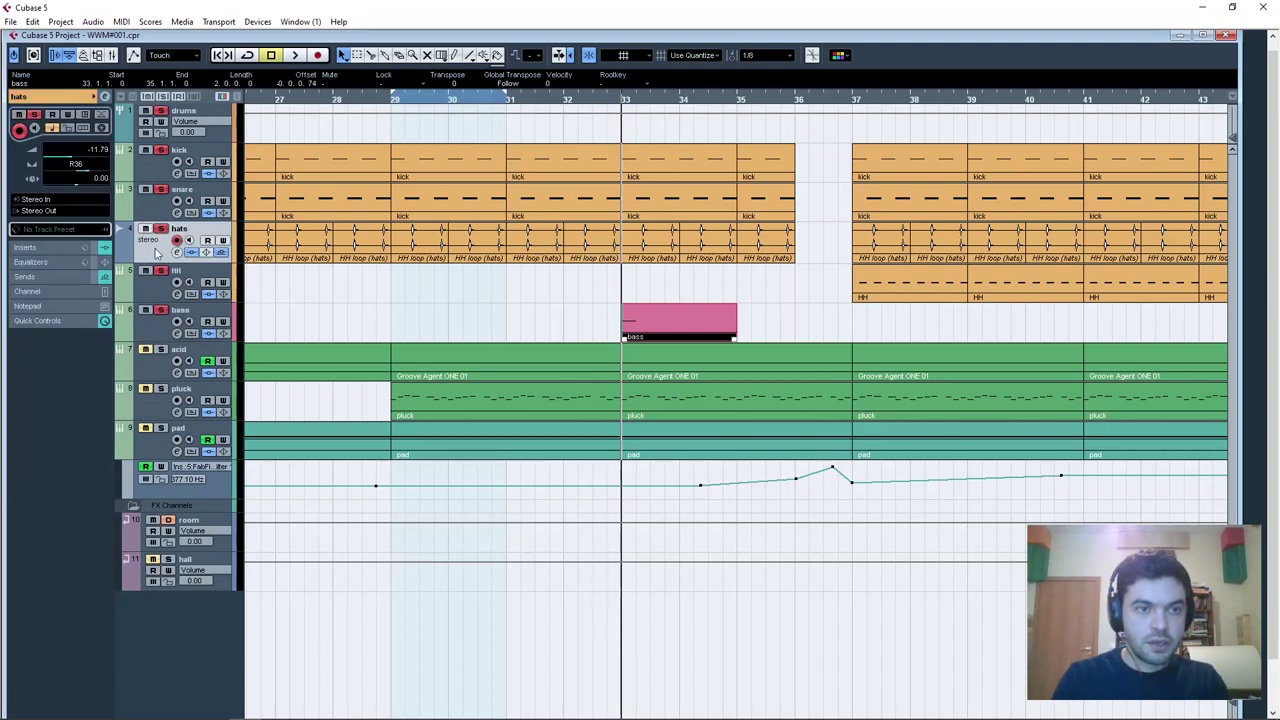
{"action": "left_click", "coordinate": [50, 210]}
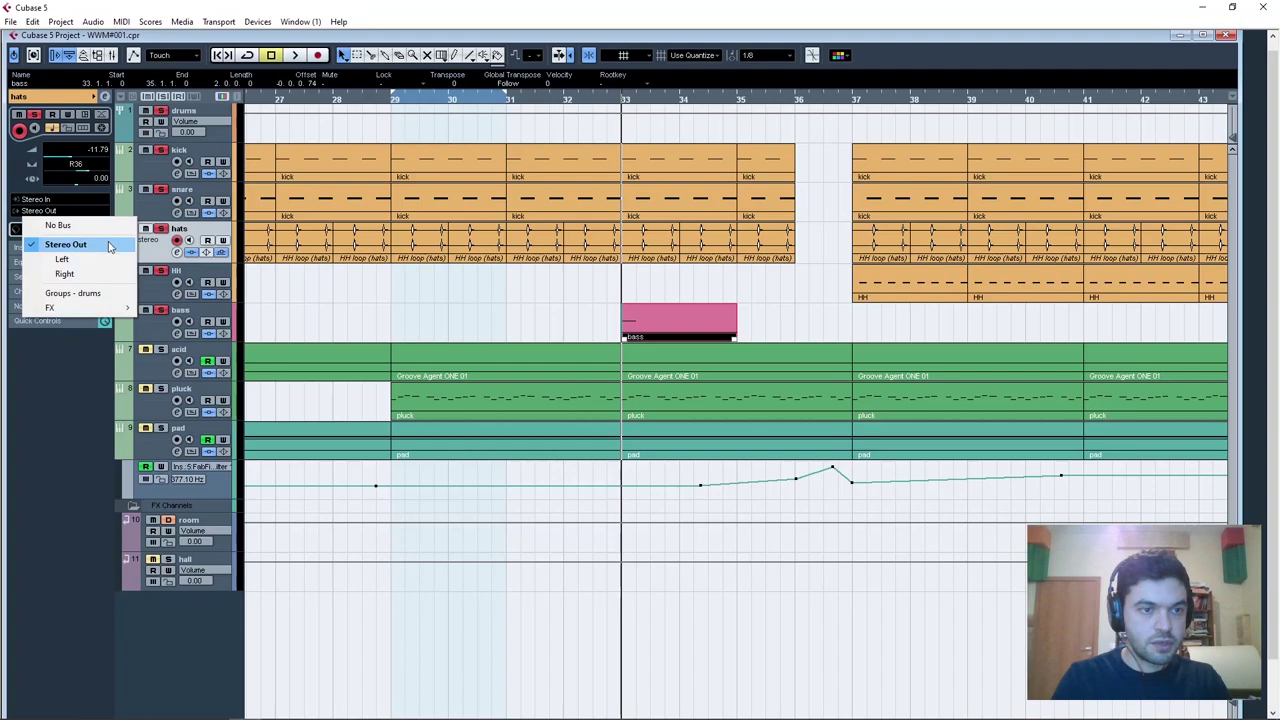
{"action": "left_click", "coordinate": [72, 293]}
Set the locators to the kick part spanning bars 33 to 35 and play that range in cycle with the bass.
{"action": "key", "text": "space"}
{"action": "left_click", "coordinate": [434, 100]}
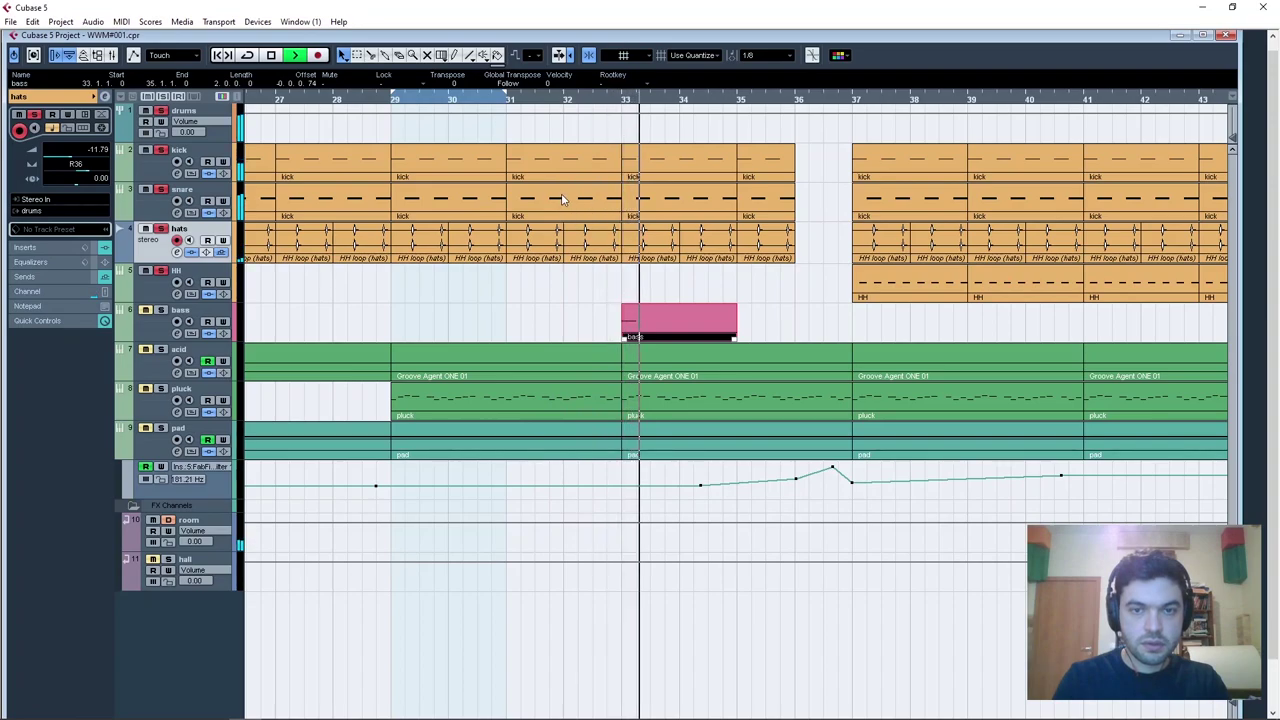
{"action": "key", "text": "space"}
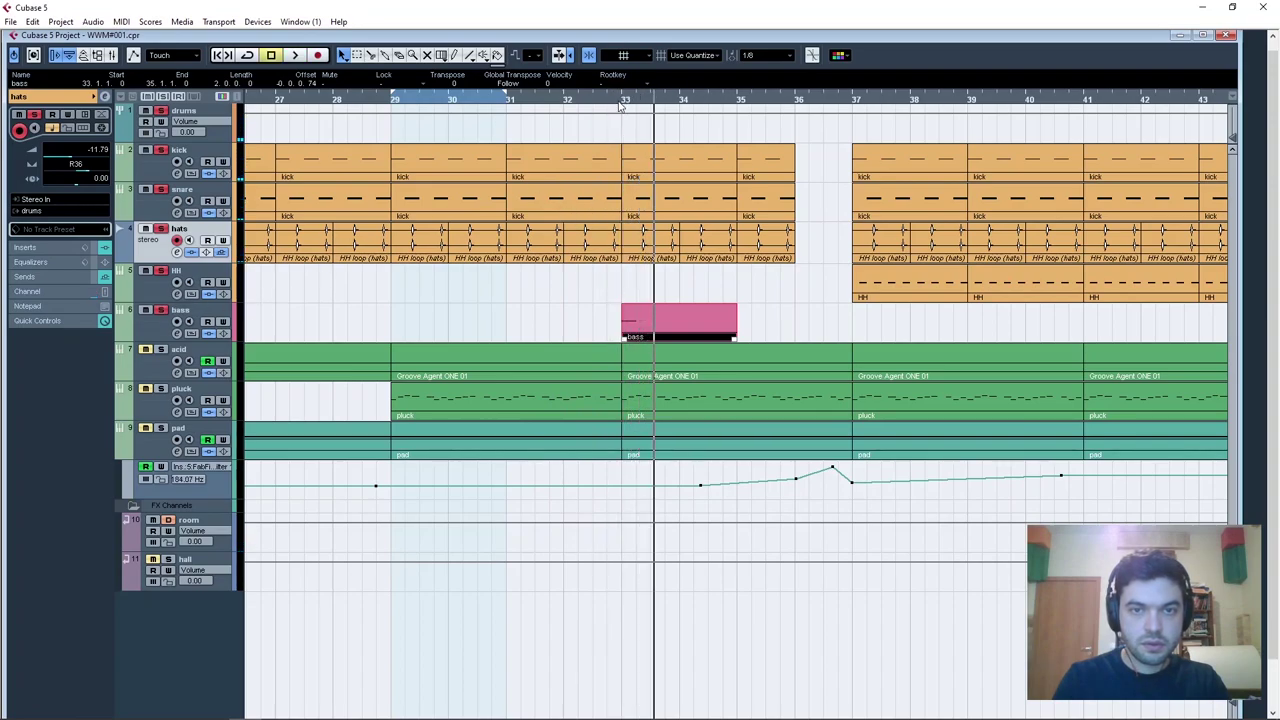
{"action": "left_click", "coordinate": [660, 164]}
{"action": "key", "text": "p"}
{"action": "key", "text": "space"}
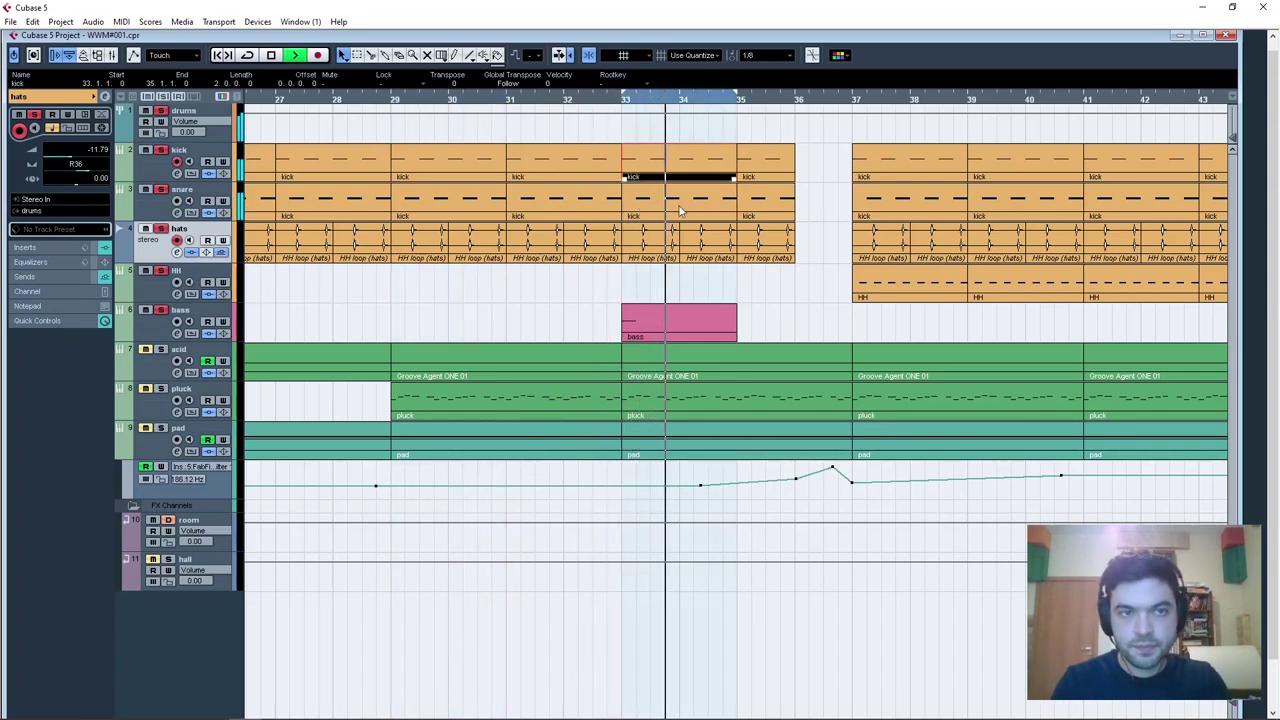
{"action": "key", "text": "space"}
{"action": "left_click", "coordinate": [617, 100]}
{"action": "key", "text": "space"}
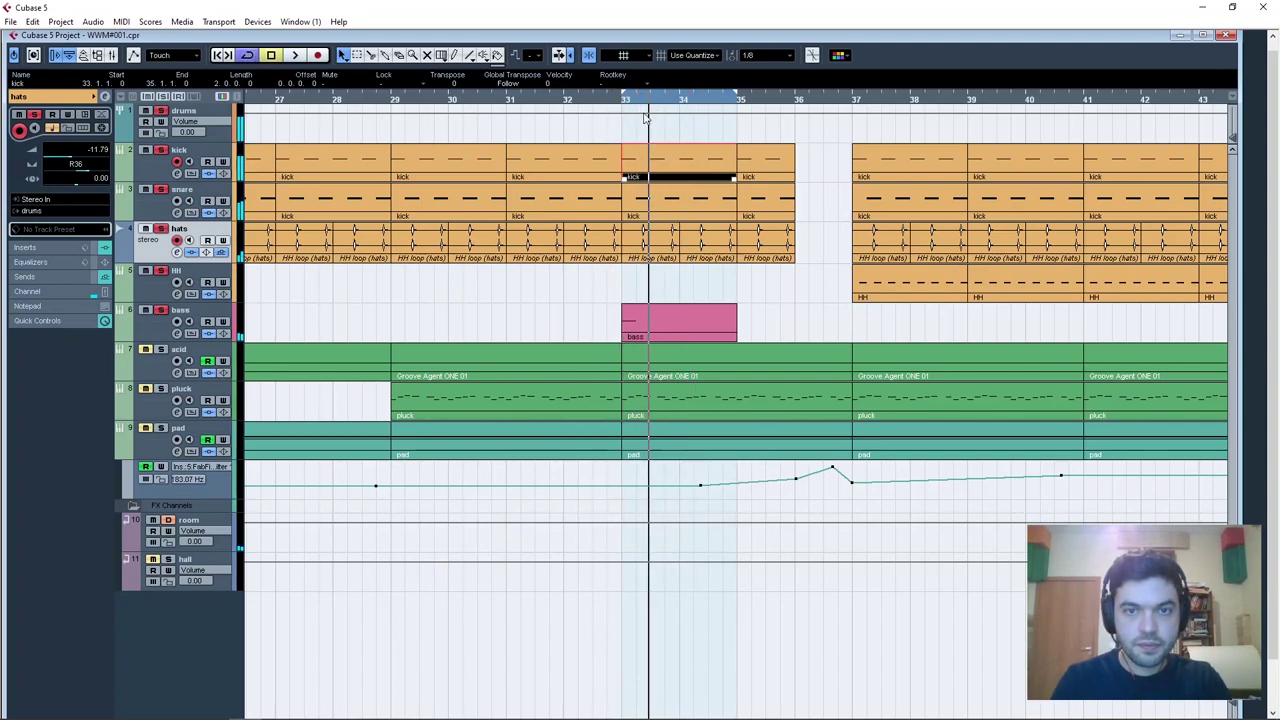
In the bass part, duplicate the F#2 note, shorten both notes, and place the copy just after the first.
{"action": "double_click", "coordinate": [666, 306]}
{"action": "left_click_drag", "start_coordinate": [560, 401], "coordinate": [573, 67]}
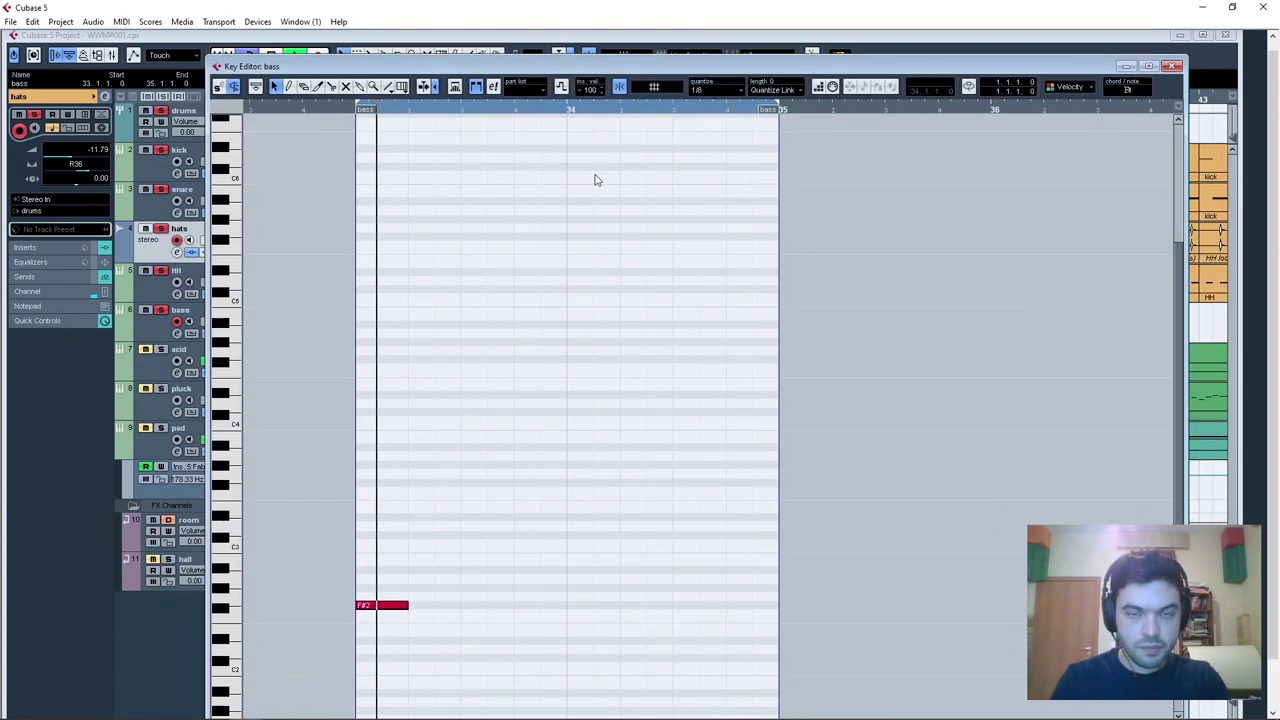
{"action": "scroll", "coordinate": [454, 520], "scroll_direction": "down", "scroll_amount": 5}
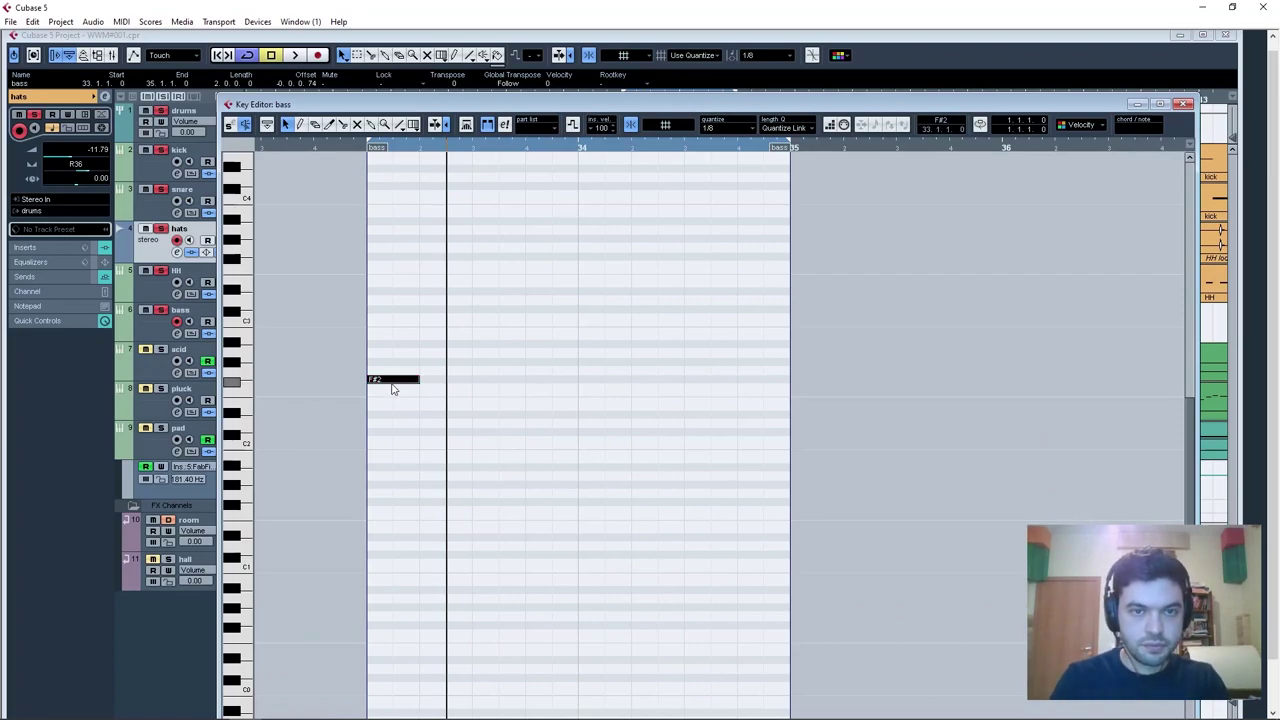
{"action": "left_click_drag", "start_coordinate": [388, 386], "coordinate": [468, 386]}
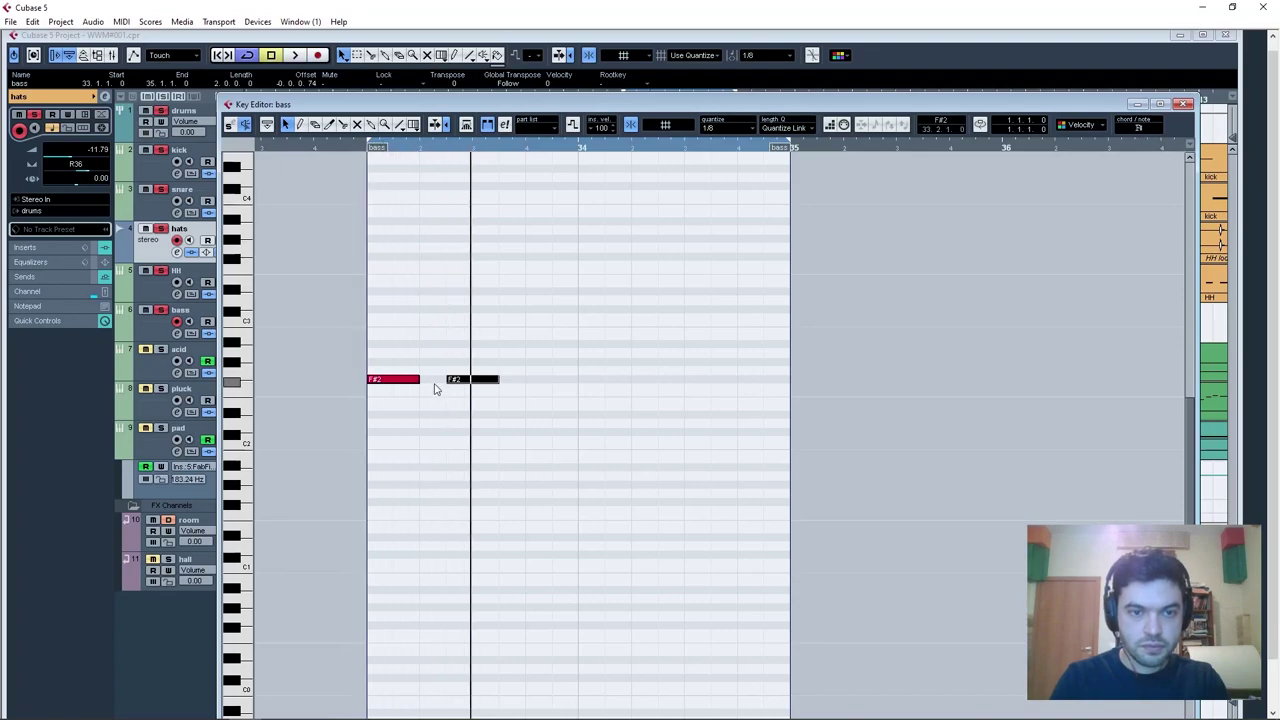
{"action": "left_click_drag", "start_coordinate": [418, 380], "coordinate": [406, 382]}
{"action": "left_click_drag", "start_coordinate": [464, 381], "coordinate": [430, 386]}
{"action": "left_click_drag", "start_coordinate": [463, 380], "coordinate": [431, 380]}
{"action": "key", "text": "space"}
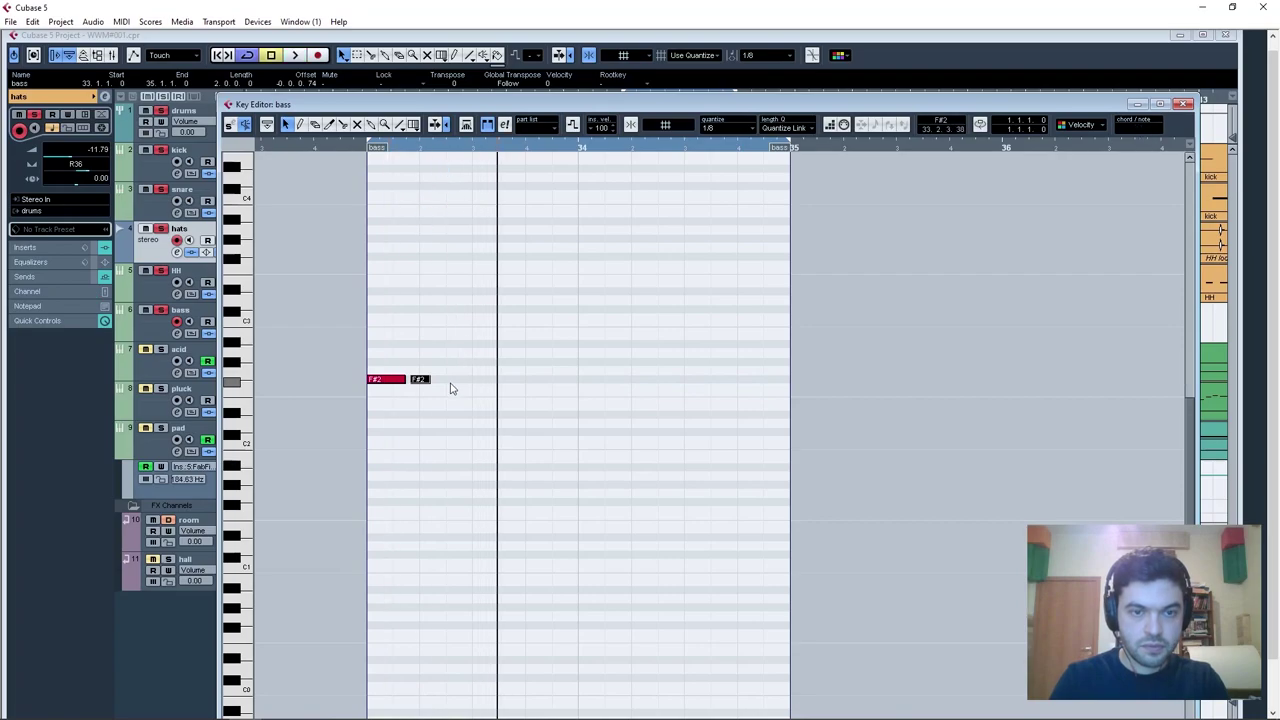
Set the quantize to 1/16, add a short third F#2 note and an F#3 note after it, and audition the phrase.
{"action": "left_click", "coordinate": [735, 125]}
{"action": "left_click", "coordinate": [740, 334]}
{"action": "left_click", "coordinate": [445, 380], "text": "alt"}
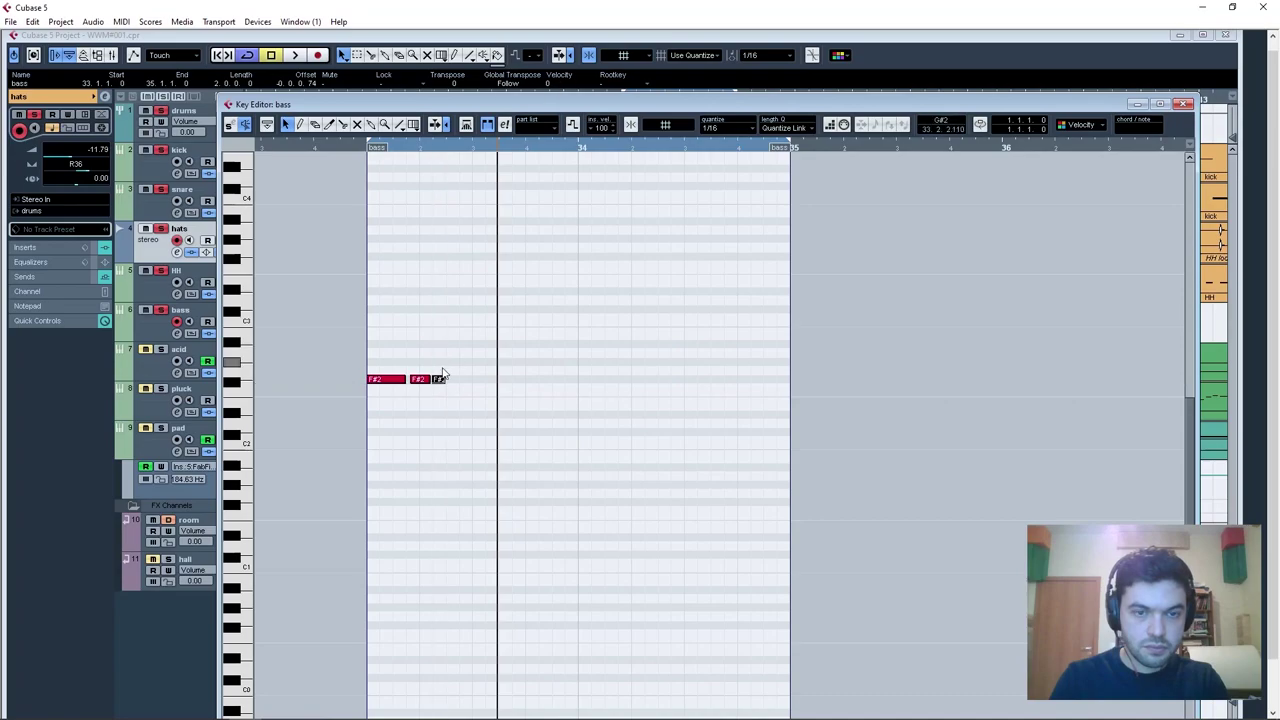
{"action": "left_click", "coordinate": [450, 257], "text": "alt"}
{"action": "left_click_drag", "start_coordinate": [460, 257], "coordinate": [470, 257]}
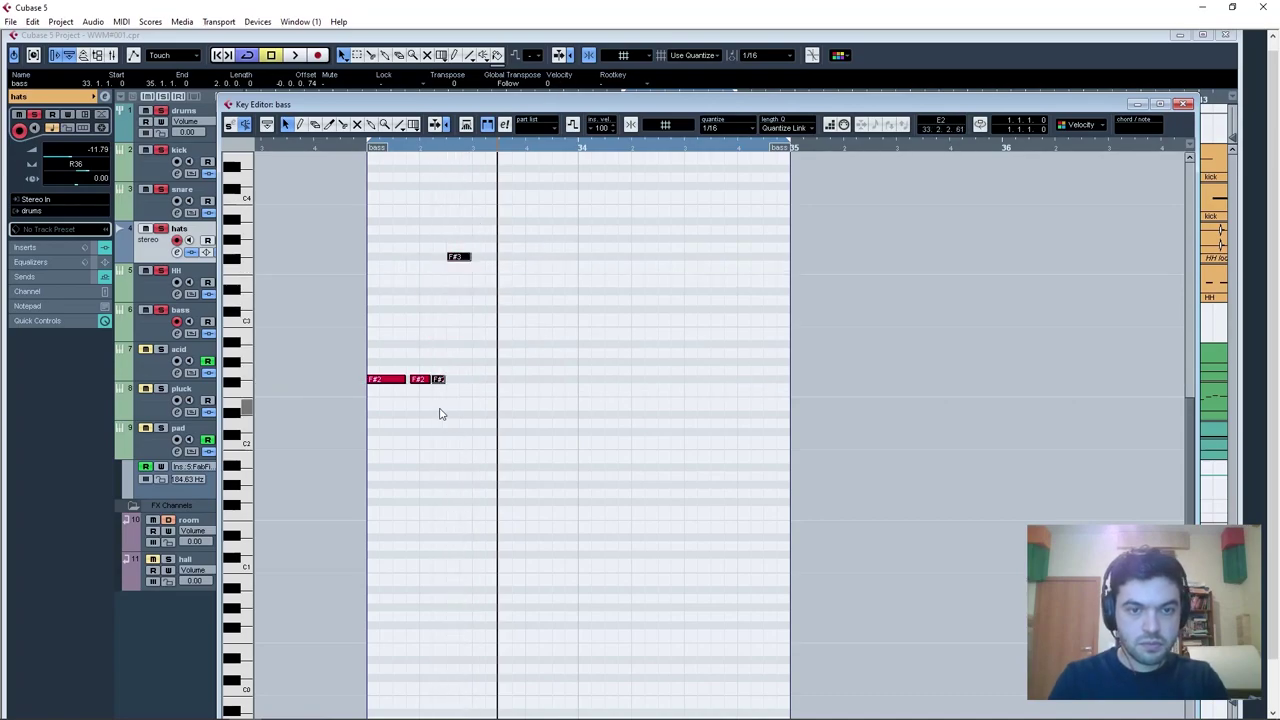
{"action": "key", "text": "space"}
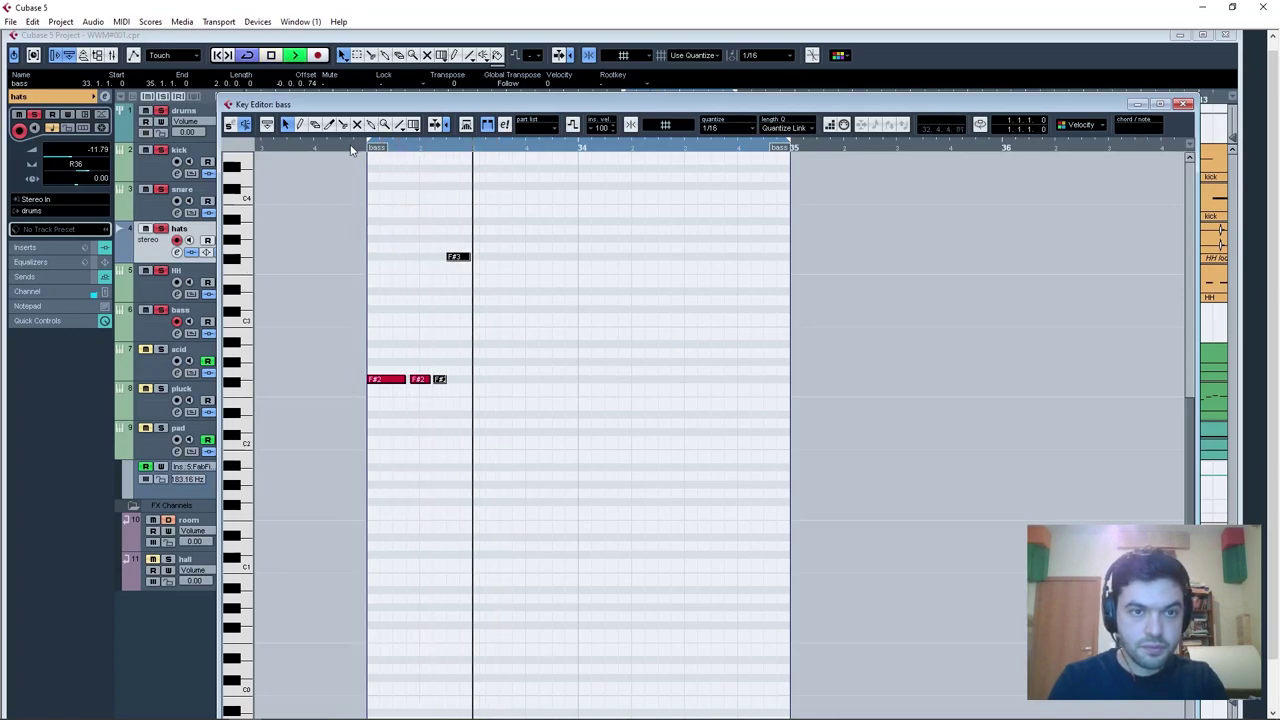
{"action": "key", "text": "space"}
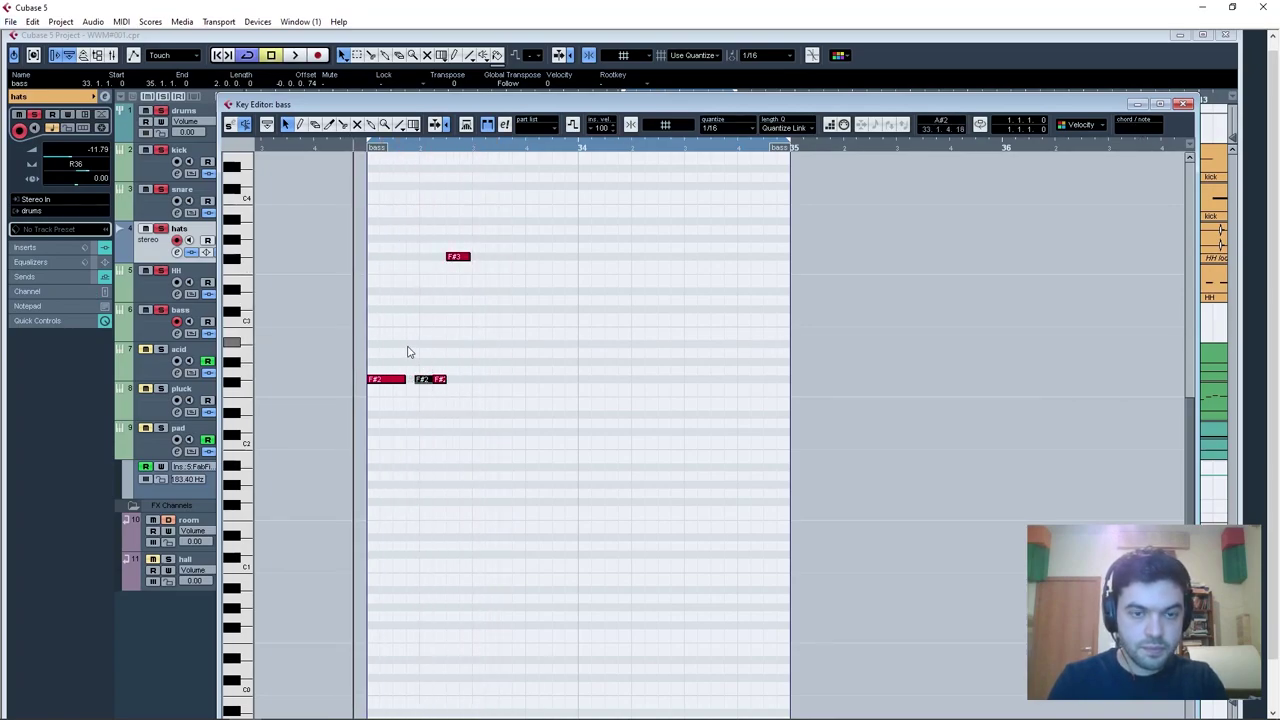
Move the second F#2 note slightly earlier, close to the end of the first note, and play the phrase.
{"action": "left_click_drag", "start_coordinate": [408, 350], "coordinate": [555, 351]}
{"action": "scroll", "coordinate": [406, 374], "scroll_direction": "up", "scroll_amount": 5}
{"action": "left_click_drag", "start_coordinate": [346, 306], "coordinate": [663, 326]}
{"action": "left_click_drag", "start_coordinate": [616, 403], "coordinate": [556, 403]}
{"action": "left_click", "coordinate": [402, 147]}
{"action": "key", "text": "space"}
{"action": "key", "text": "space"}
{"action": "left_click", "coordinate": [388, 147]}
{"action": "key", "text": "space"}
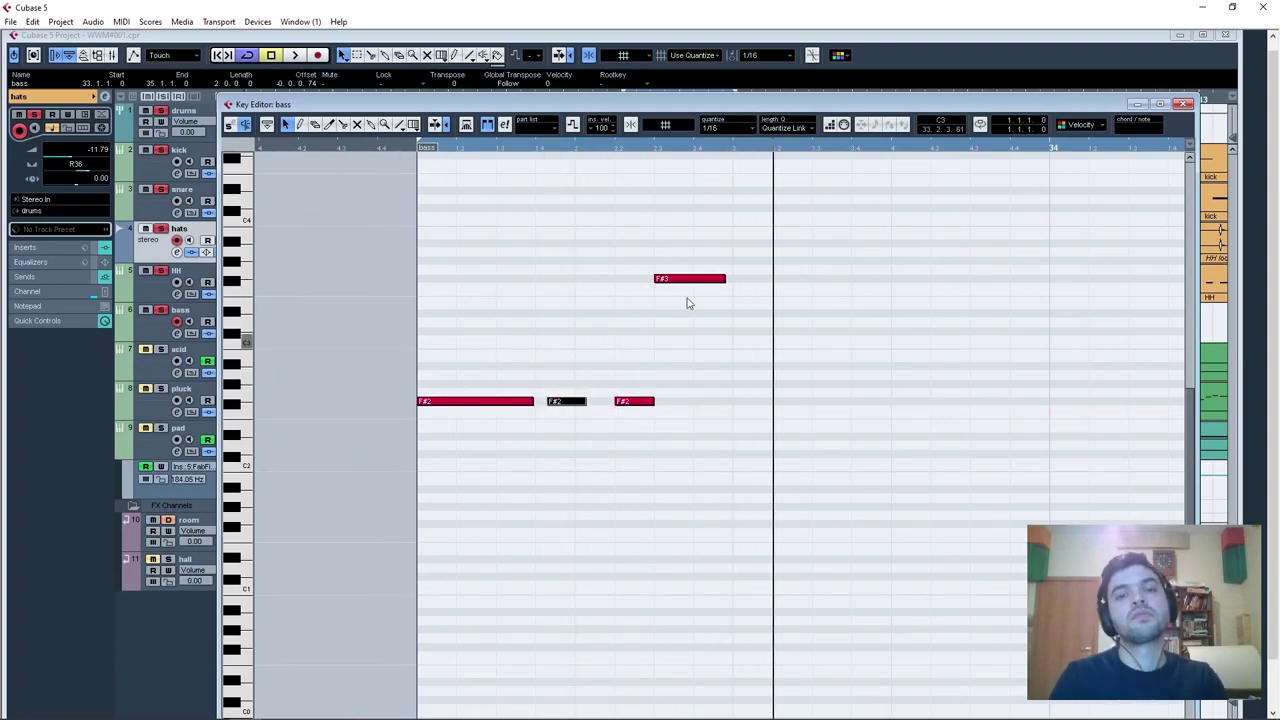
Stop playback and extend the end of the F#3 note slightly.
{"action": "key", "text": "space"}
{"action": "left_click_drag", "start_coordinate": [724, 279], "coordinate": [727, 279]}
{"action": "left_click_drag", "start_coordinate": [727, 279], "coordinate": [732, 279]}
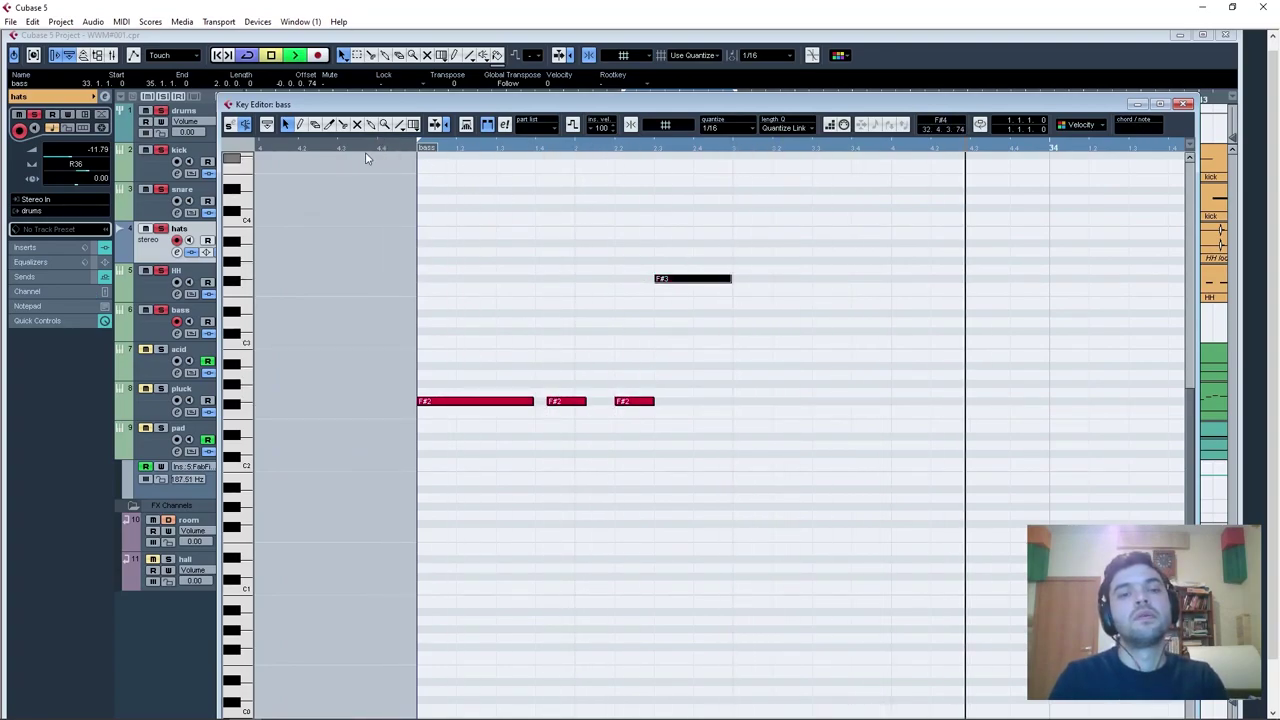
Play the bass phrase twice from just before bar 33.
{"action": "left_click", "coordinate": [392, 147]}
{"action": "key", "text": "space"}
{"action": "left_click", "coordinate": [400, 147]}
{"action": "key", "text": "space"}
{"action": "key", "text": "space"}
Move the second F#2 note slightly earlier, closer to the end of the first note, and replay the phrase.
{"action": "left_click", "coordinate": [559, 409]}
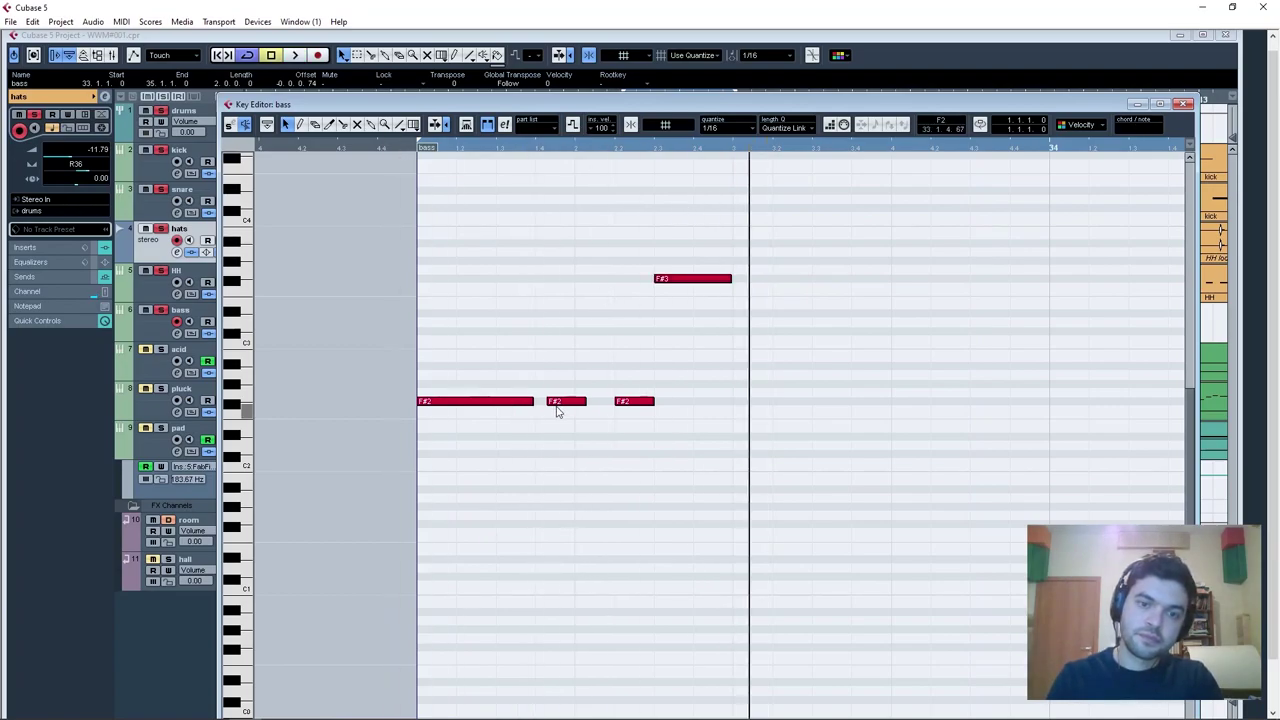
{"action": "left_click", "coordinate": [397, 160]}
{"action": "left_click", "coordinate": [398, 142]}
{"action": "left_click", "coordinate": [398, 147]}
{"action": "key", "text": "space"}
{"action": "key", "text": "space"}
Duplicate the four-note bass phrase directly after itself to fill the second half of bar 33.
{"action": "key", "text": "ctrl+a"}
{"action": "left_click_drag", "start_coordinate": [490, 402], "coordinate": [806, 406]}
{"action": "left_click", "coordinate": [874, 291]}
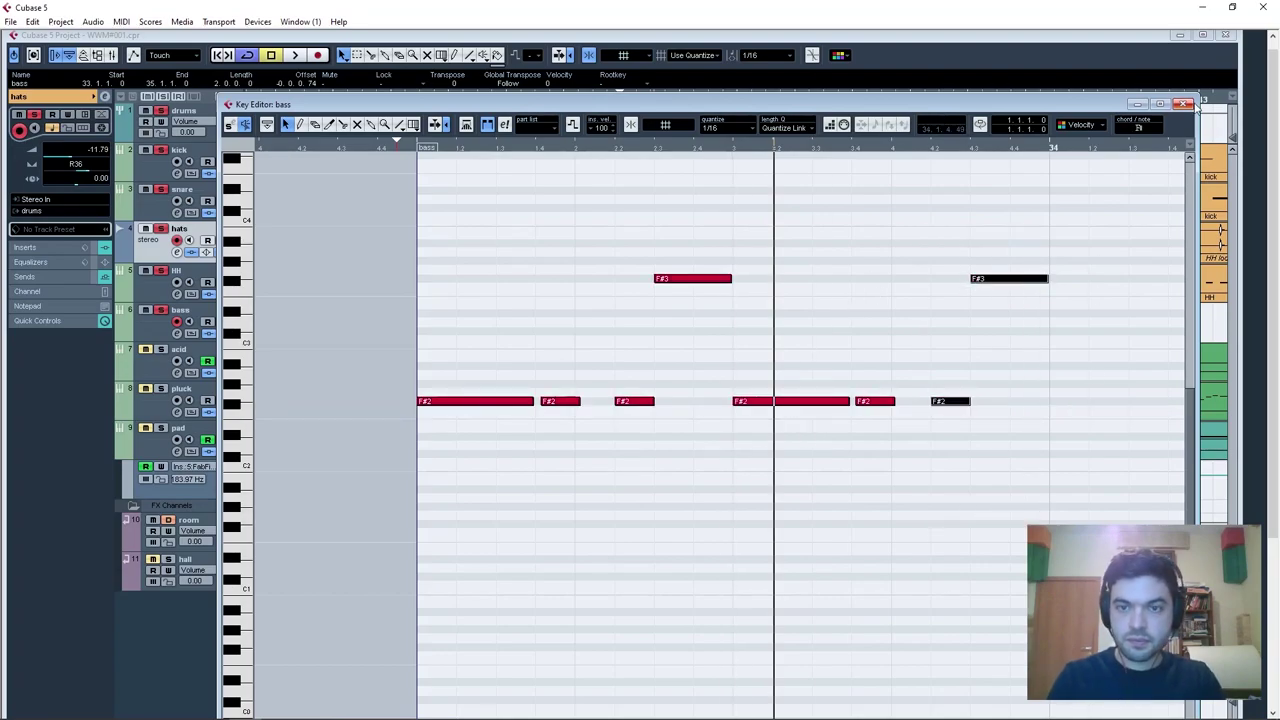
{"action": "left_click_drag", "start_coordinate": [1079, 105], "coordinate": [995, 57]}
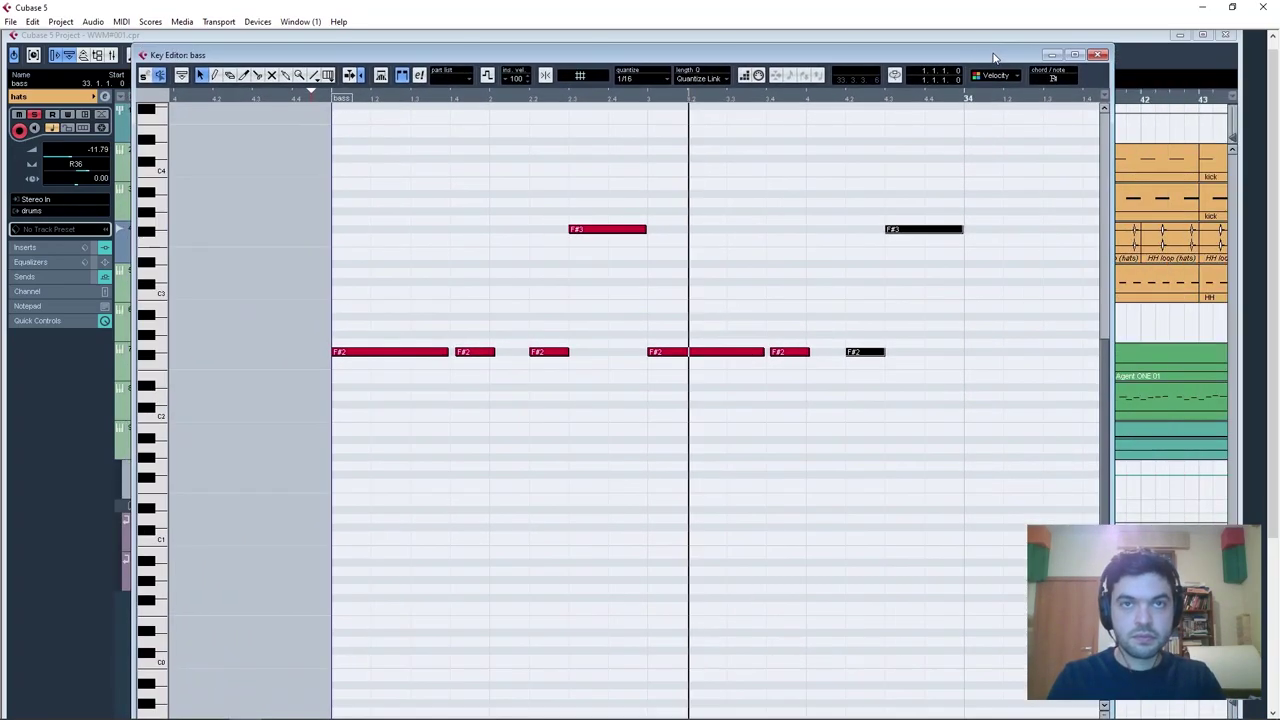
Copy all the bar 33 bass notes into bar 34 and close the key editor.
{"action": "key", "text": "g"}
{"action": "key", "text": "g"}
{"action": "key", "text": "g"}
{"action": "key", "text": "g"}
{"action": "key", "text": "g"}
{"action": "key", "text": "ctrl+a"}
{"action": "left_click_drag", "start_coordinate": [514, 352], "coordinate": [769, 353]}
{"action": "left_click", "coordinate": [813, 225]}
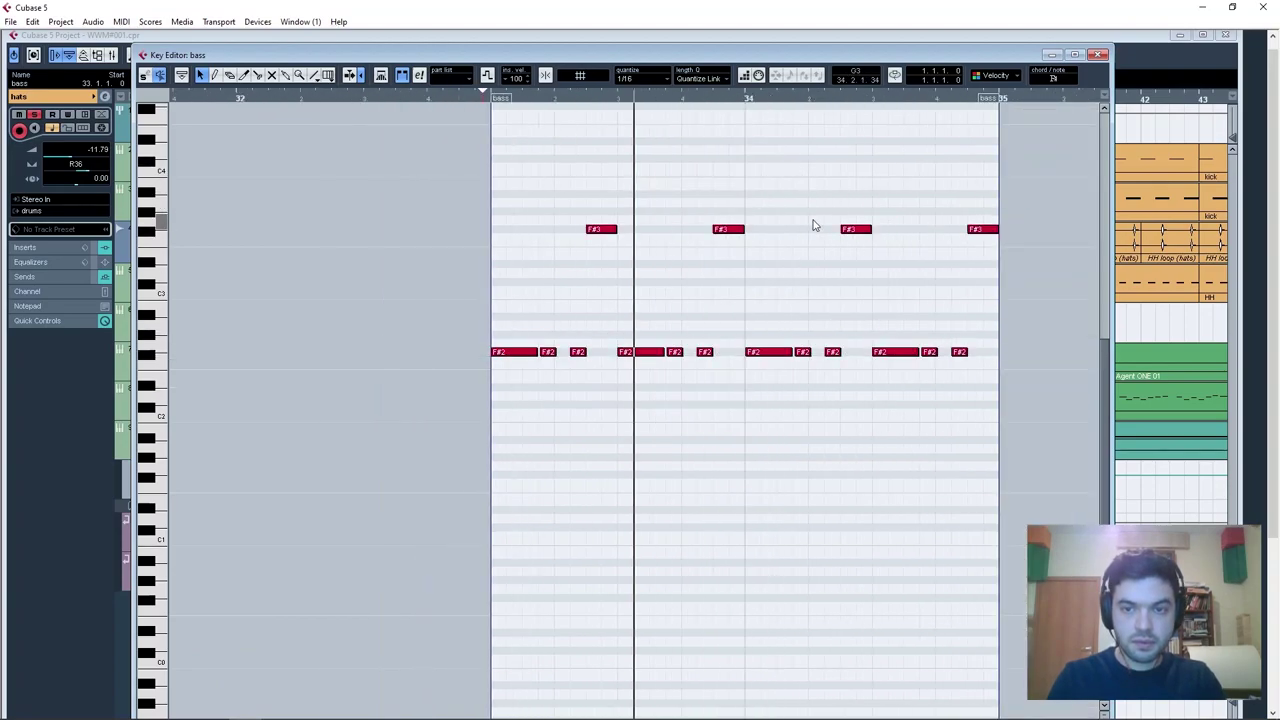
{"action": "left_click_drag", "start_coordinate": [856, 190], "coordinate": [888, 411]}
{"action": "left_click_drag", "start_coordinate": [957, 201], "coordinate": [987, 430]}
{"action": "key", "text": "Return"}
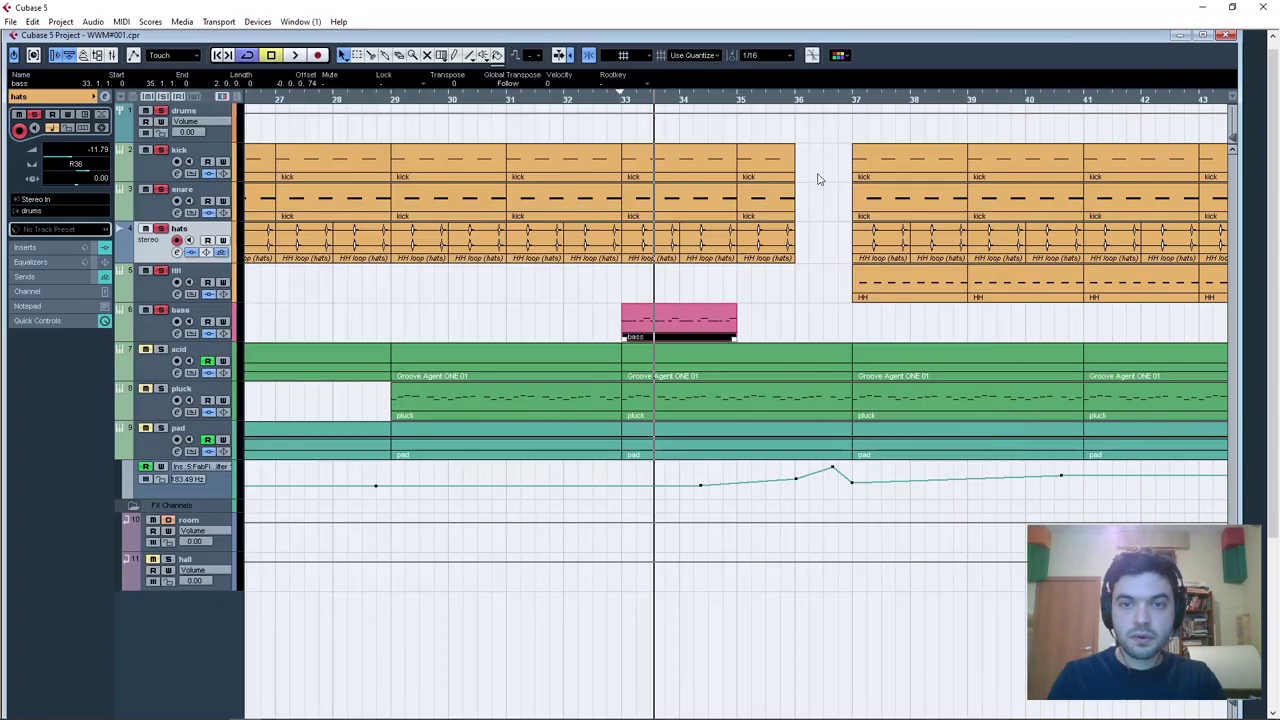
Clear all track solos, select the bass track, and play the full mix from just before bar 33.
{"action": "left_click", "coordinate": [610, 101]}
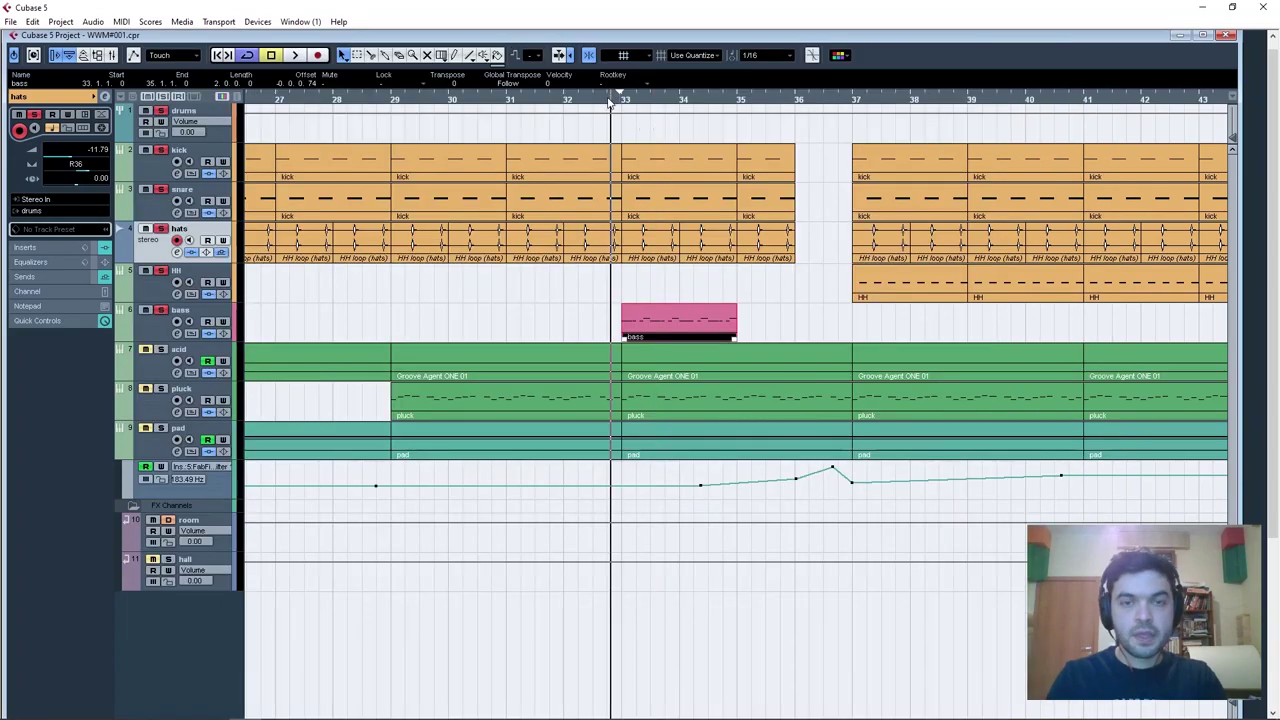
{"action": "left_click", "coordinate": [174, 303]}
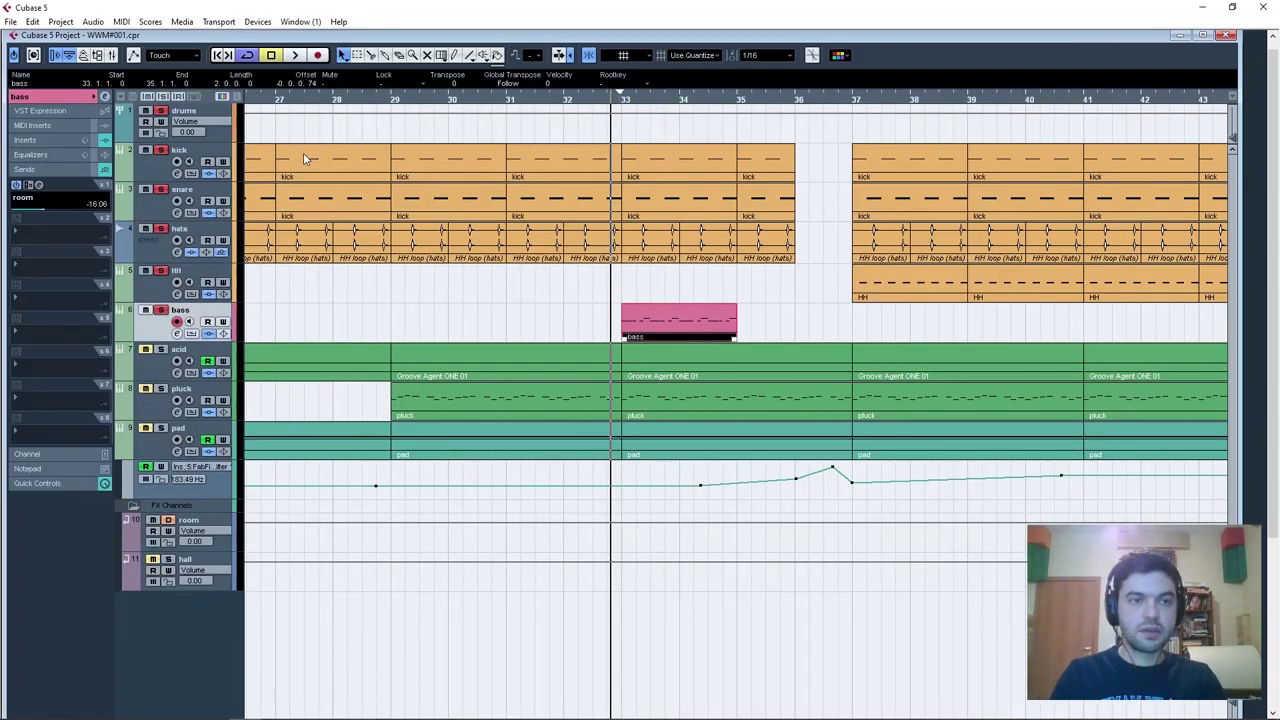
{"action": "left_click", "coordinate": [199, 114]}
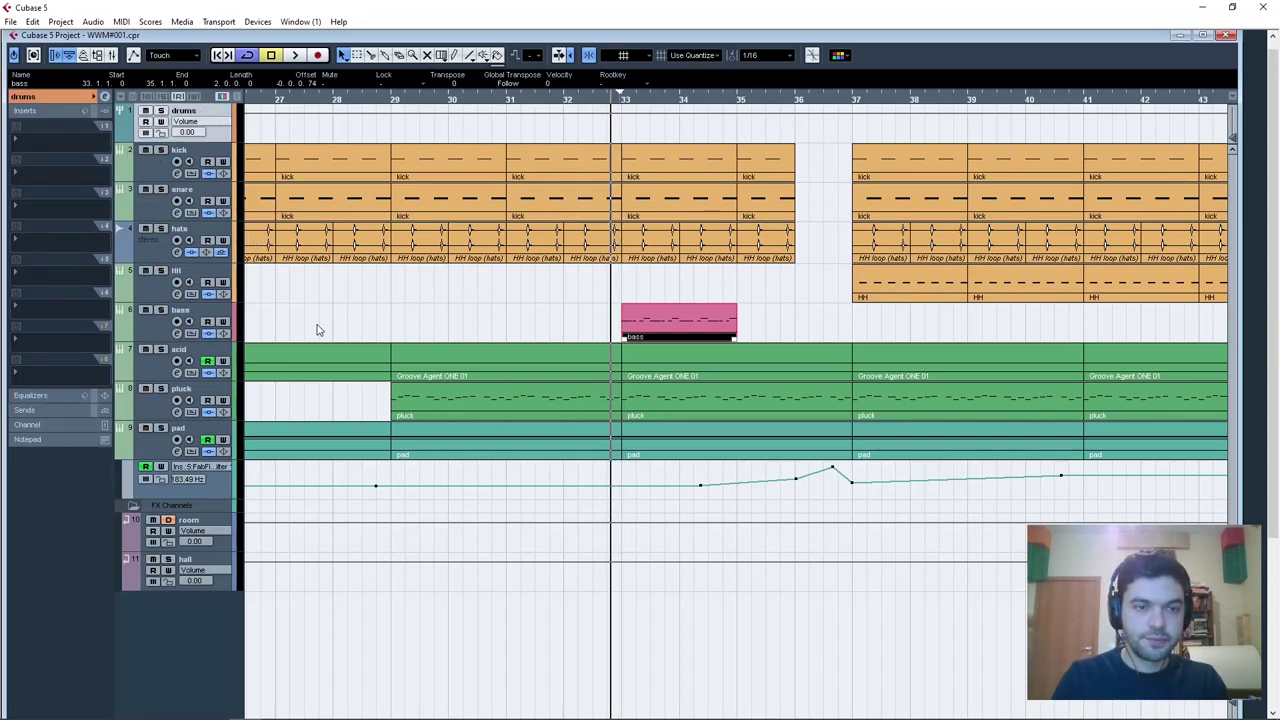
{"action": "left_click", "coordinate": [148, 333]}
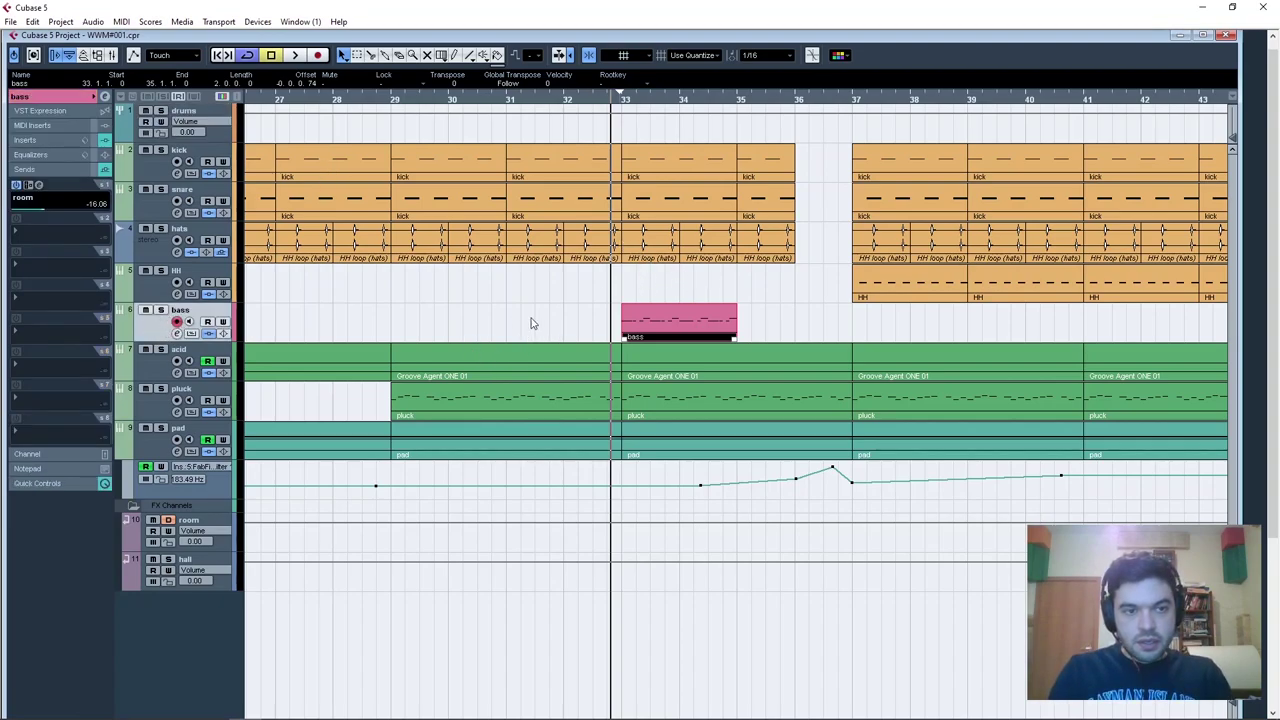
{"action": "left_click", "coordinate": [628, 100]}
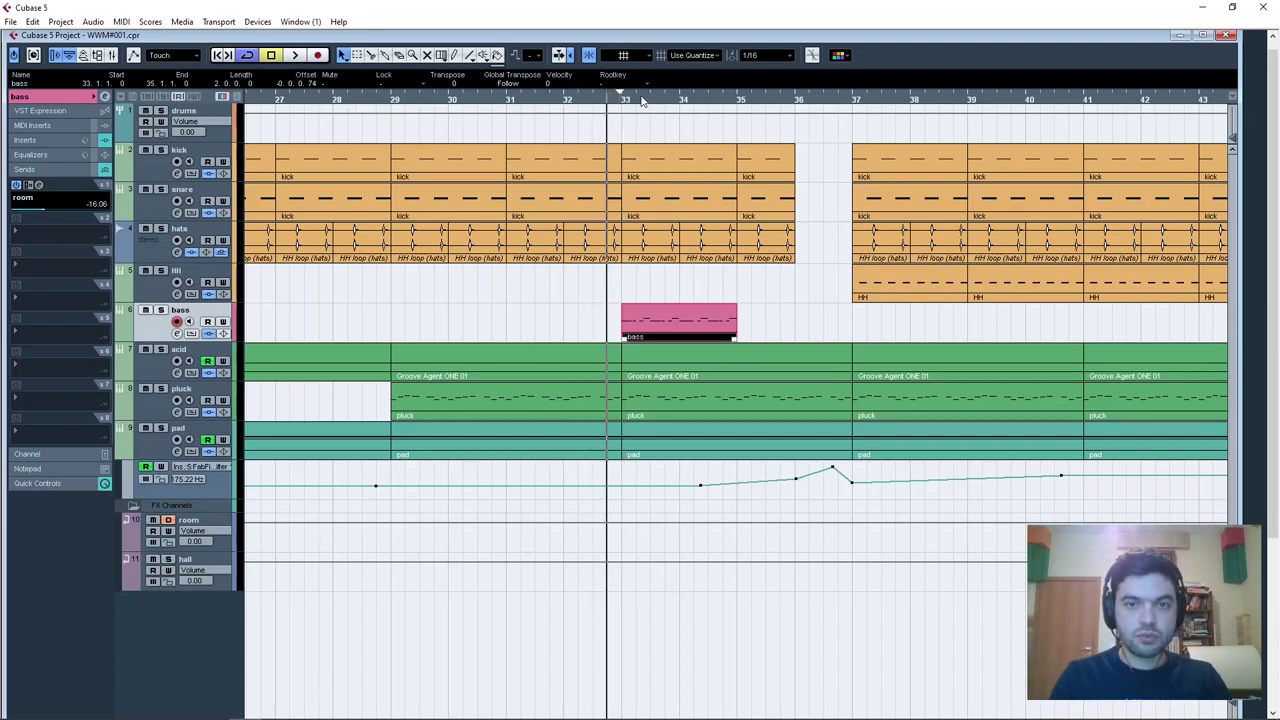
{"action": "key", "text": "h"}
{"action": "key", "text": "h"}
{"action": "key", "text": "space"}
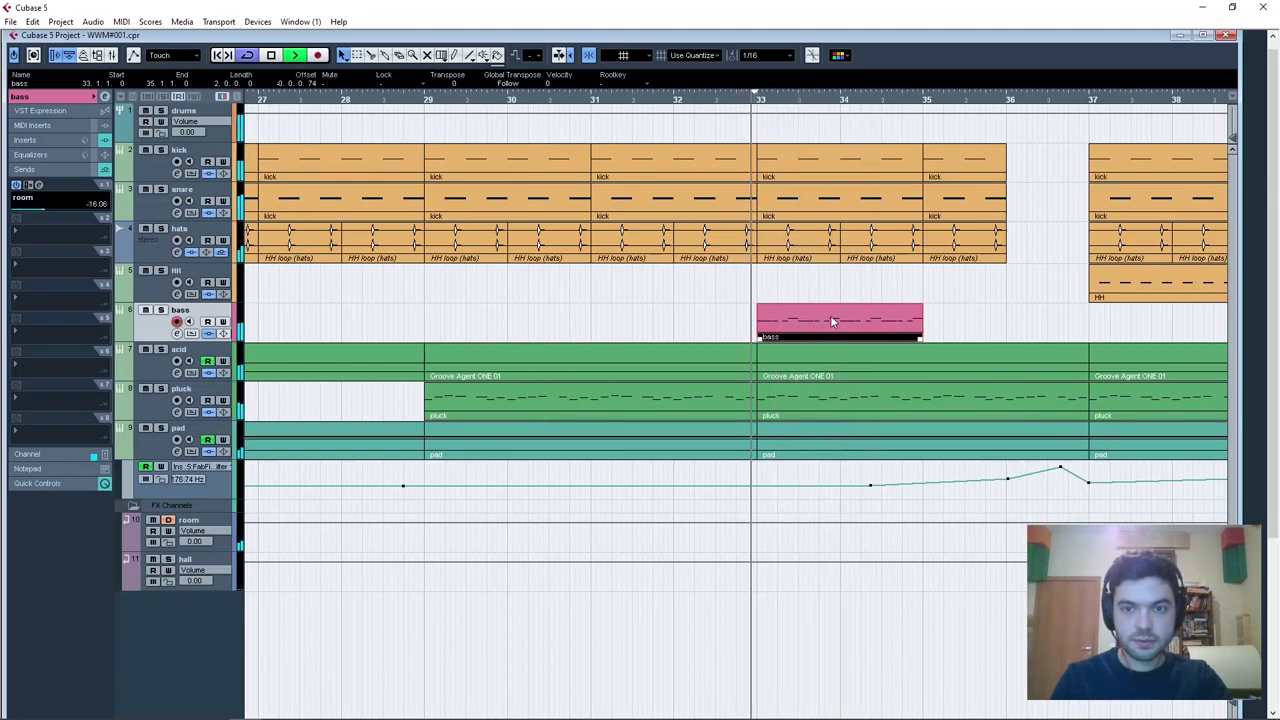
In the bass part, transpose the first three F#3 notes down an octave to F#2 and play the part from its start.
{"action": "double_click", "coordinate": [805, 325]}
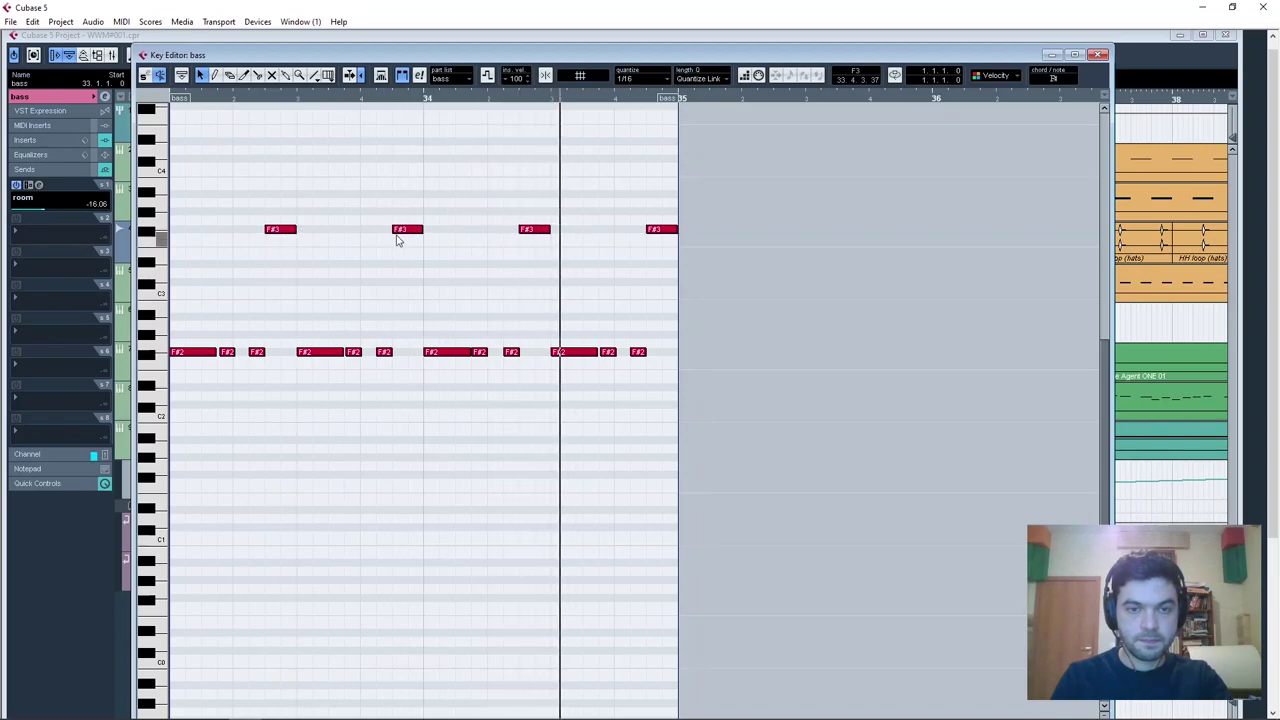
{"action": "left_click_drag", "start_coordinate": [243, 193], "coordinate": [572, 278]}
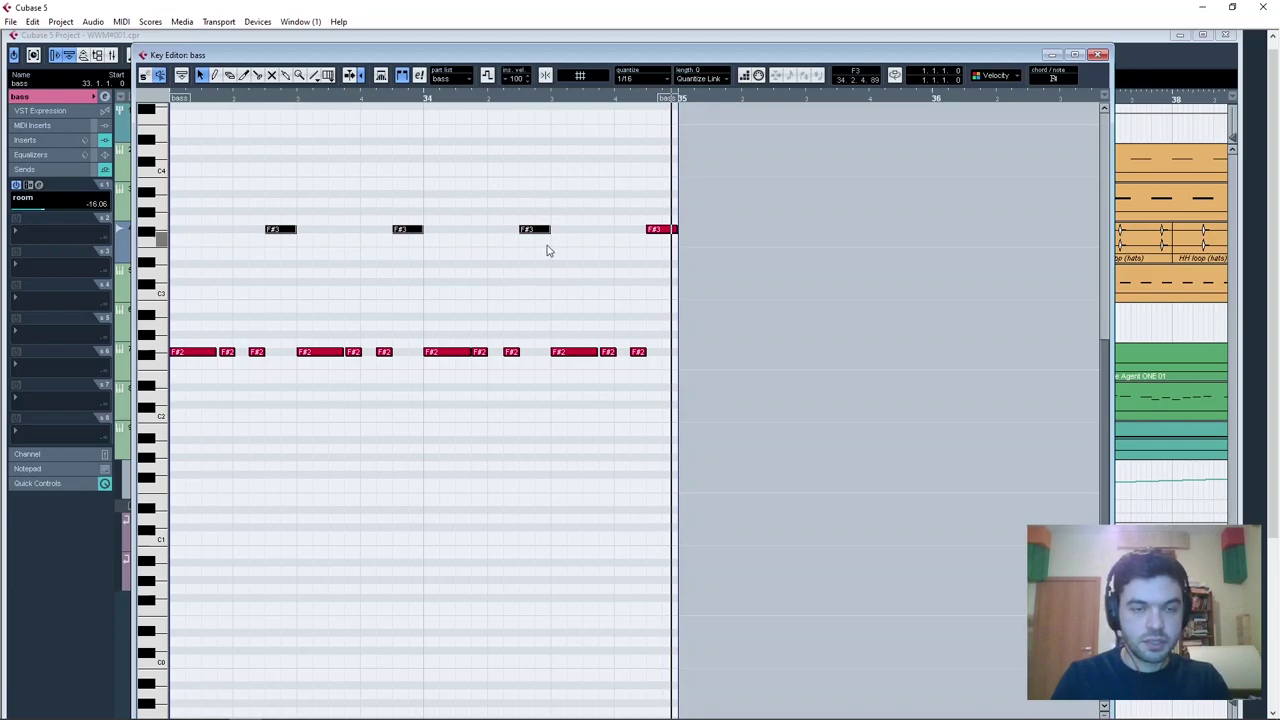
{"action": "key", "text": "shift+Down"}
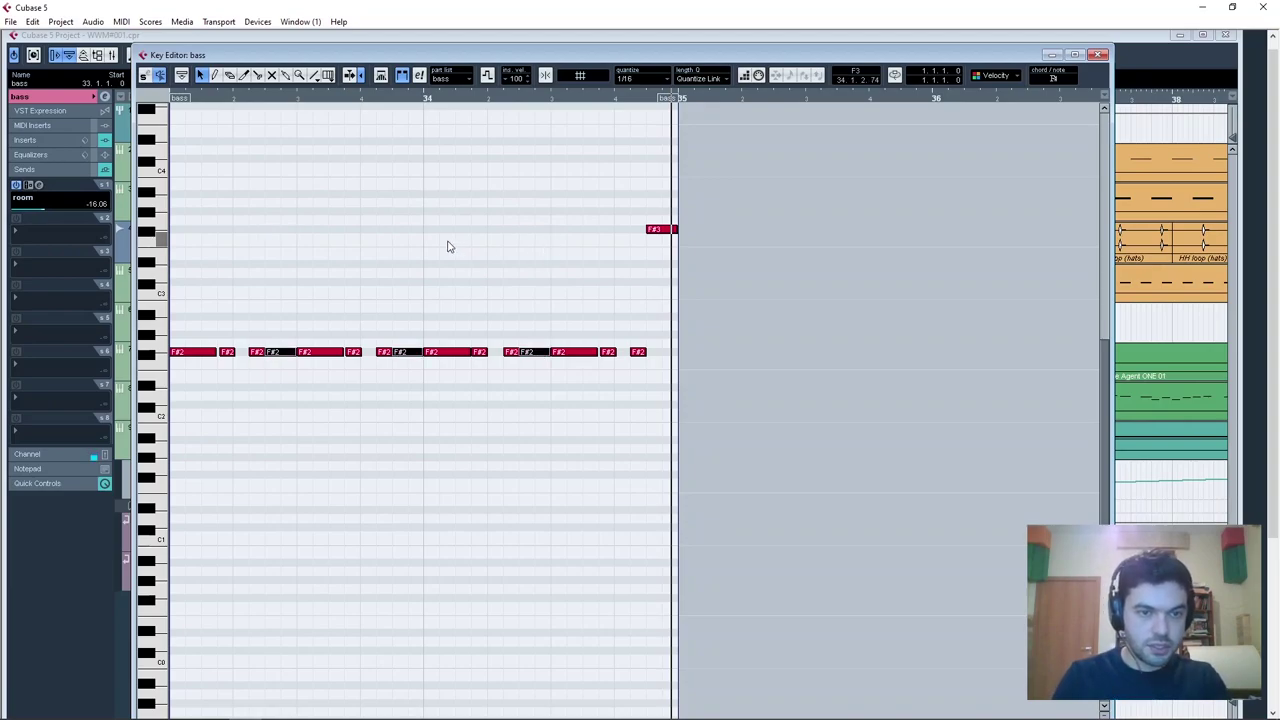
{"action": "left_click_drag", "start_coordinate": [175, 99], "coordinate": [172, 108]}
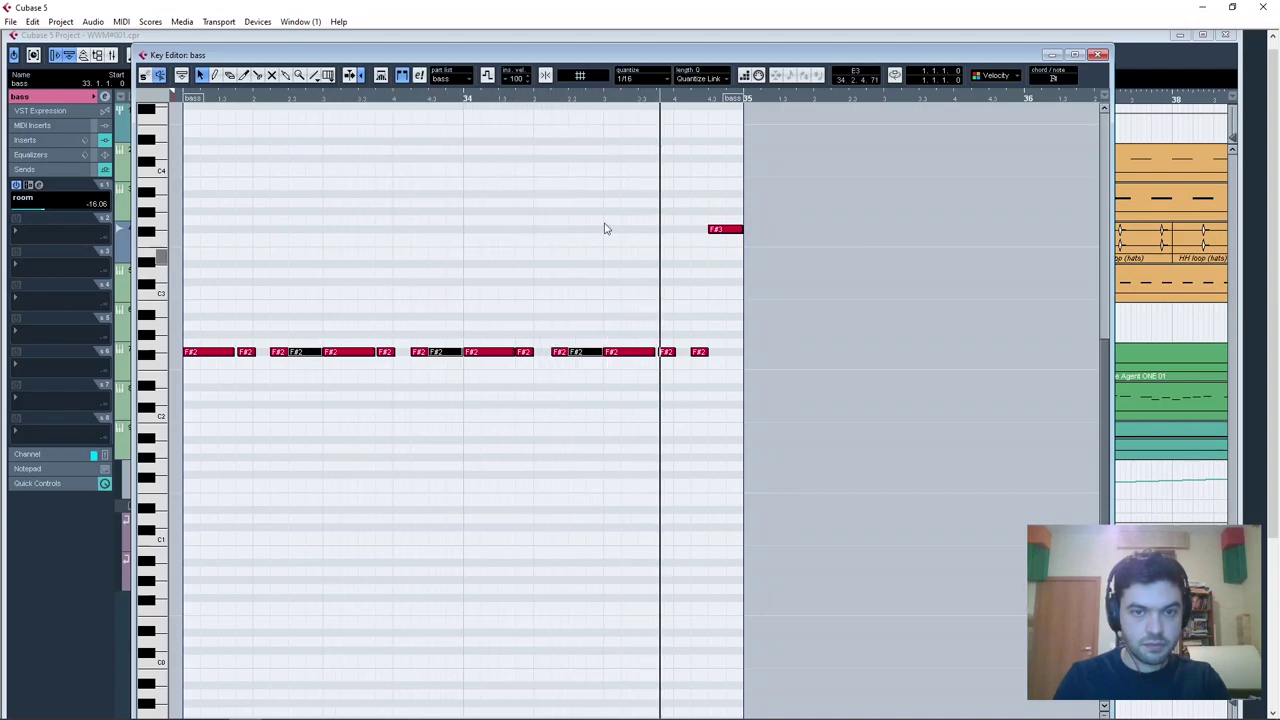
Shorten the short F#2 note after beat 2 of bar 34 slightly, audition the part, and close the key editor.
{"action": "key", "text": "h"}
{"action": "key", "text": "h"}
{"action": "key", "text": "h"}
{"action": "key", "text": "h"}
{"action": "left_click", "coordinate": [443, 328]}
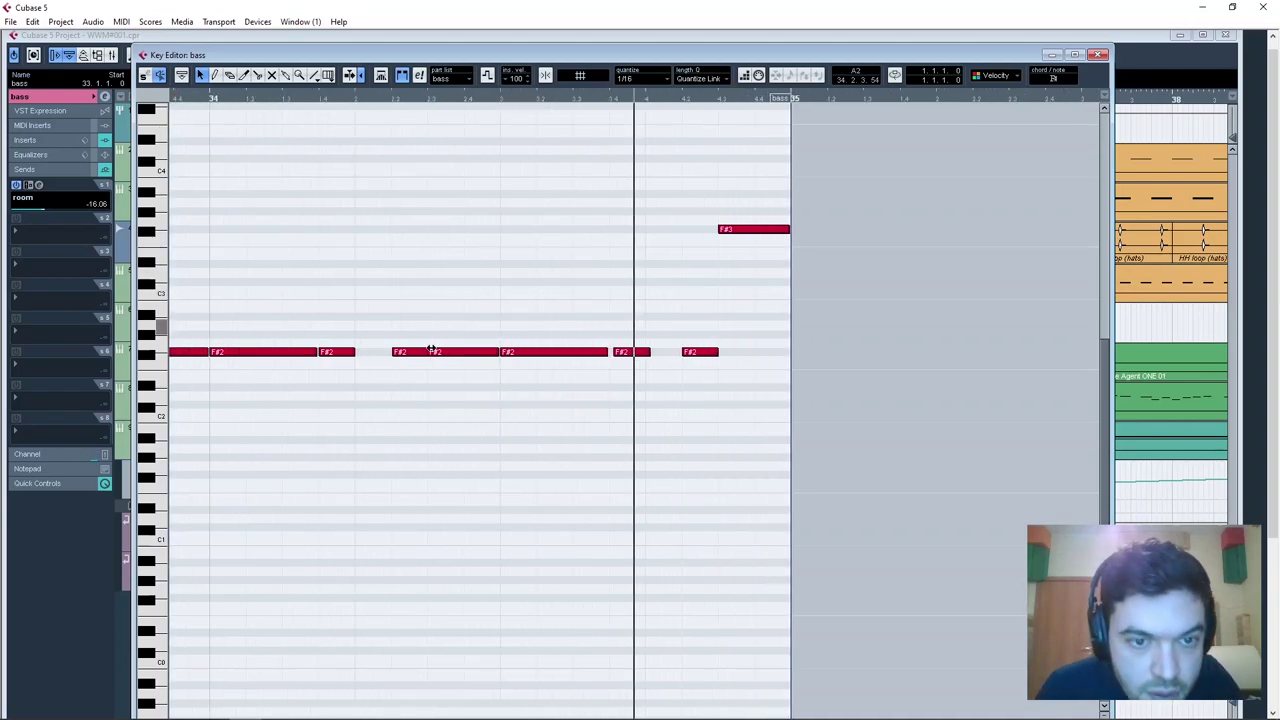
{"action": "left_click_drag", "start_coordinate": [427, 354], "coordinate": [421, 355]}
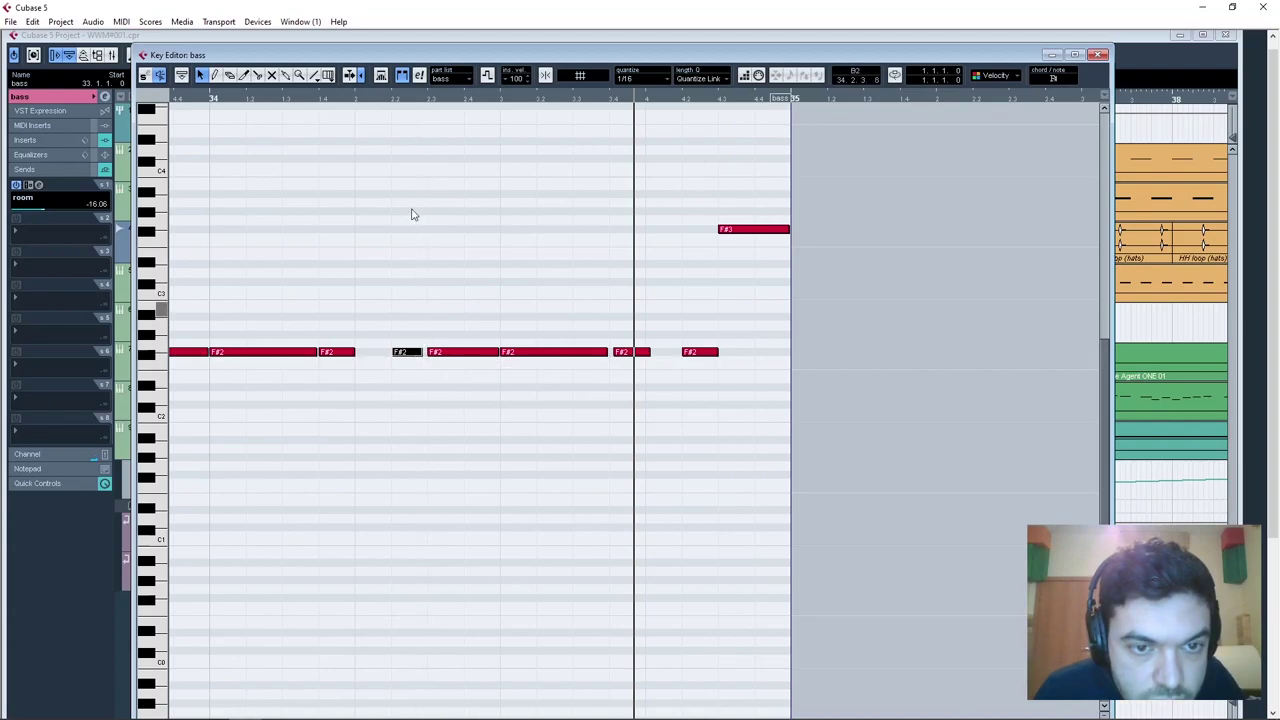
{"action": "left_click", "coordinate": [312, 111]}
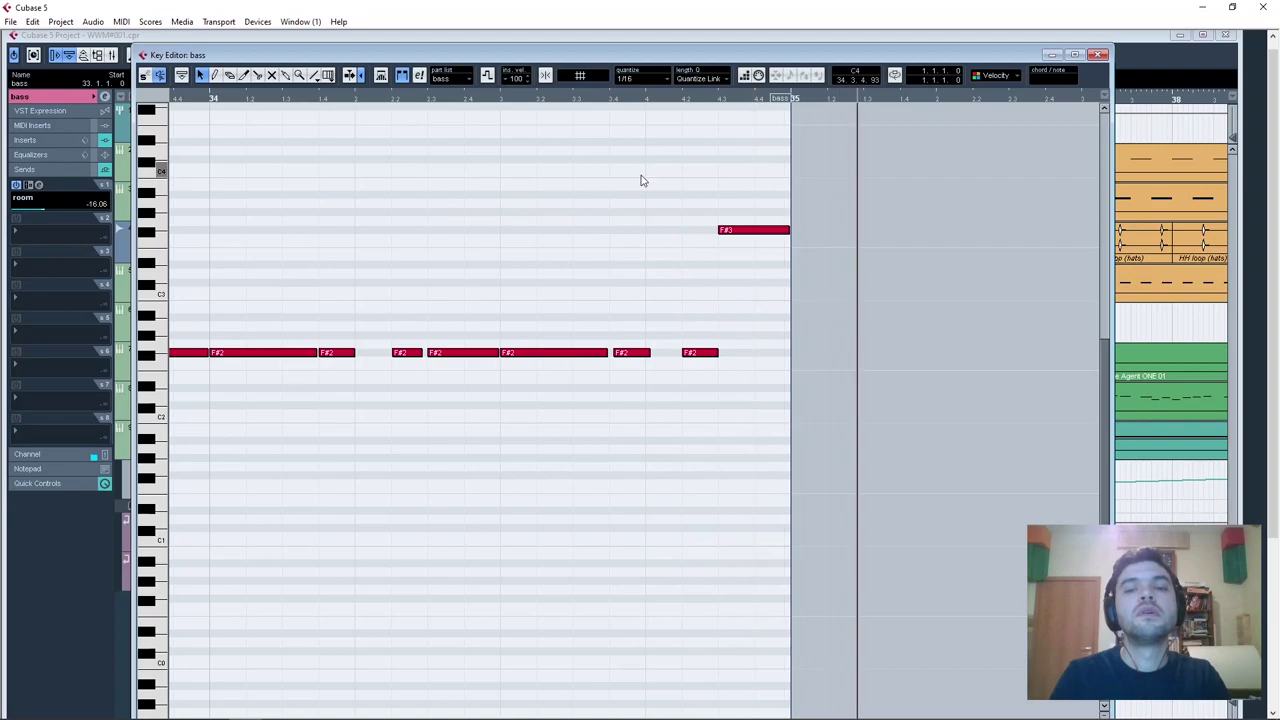
{"action": "left_click", "coordinate": [1098, 55]}
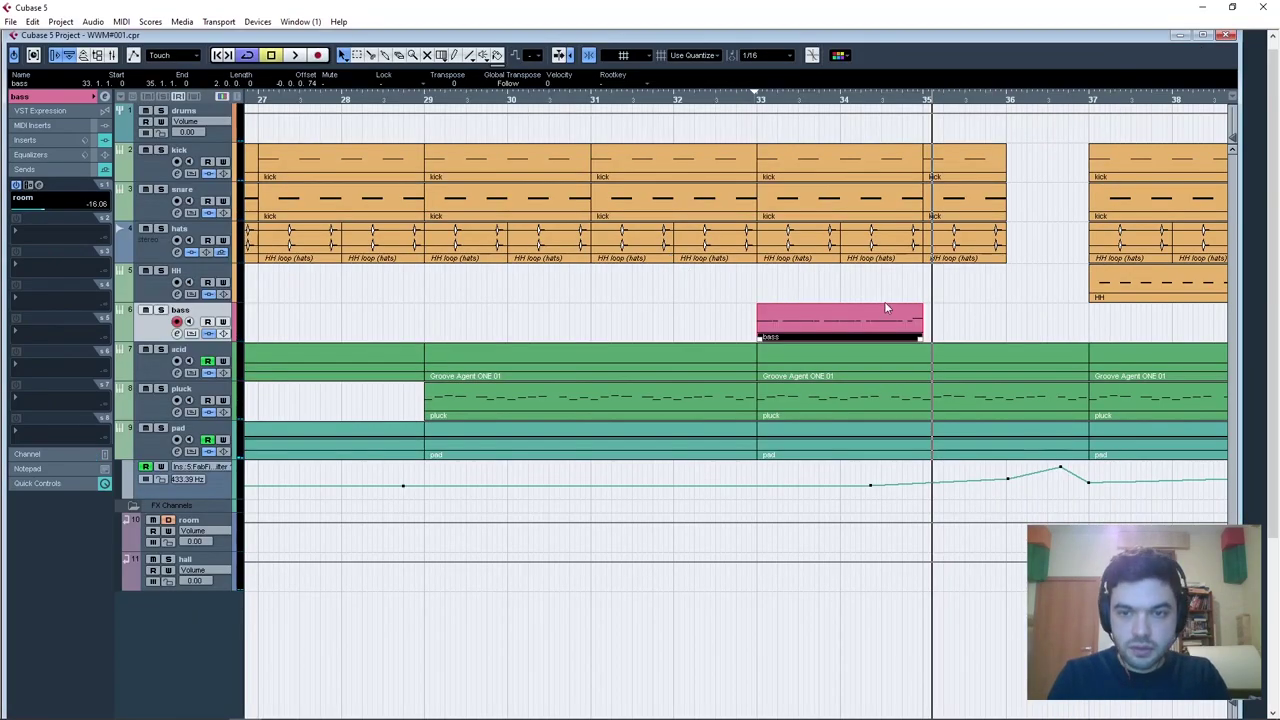
Move the bass part to bar 29 and duplicate it three times, up to bar 37.
{"action": "left_click_drag", "start_coordinate": [828, 103], "coordinate": [707, 76]}
{"action": "left_click_drag", "start_coordinate": [797, 330], "coordinate": [566, 333]}
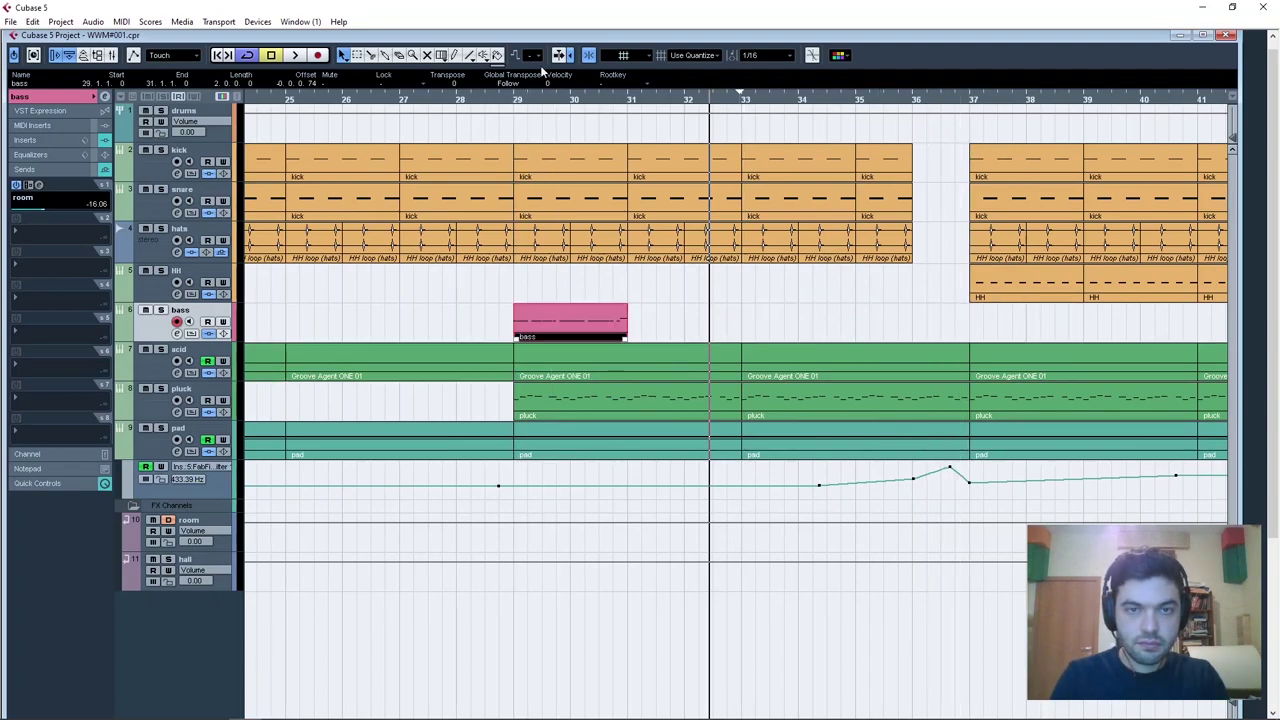
{"action": "key", "text": "ctrl+d"}
{"action": "key", "text": "ctrl+d"}
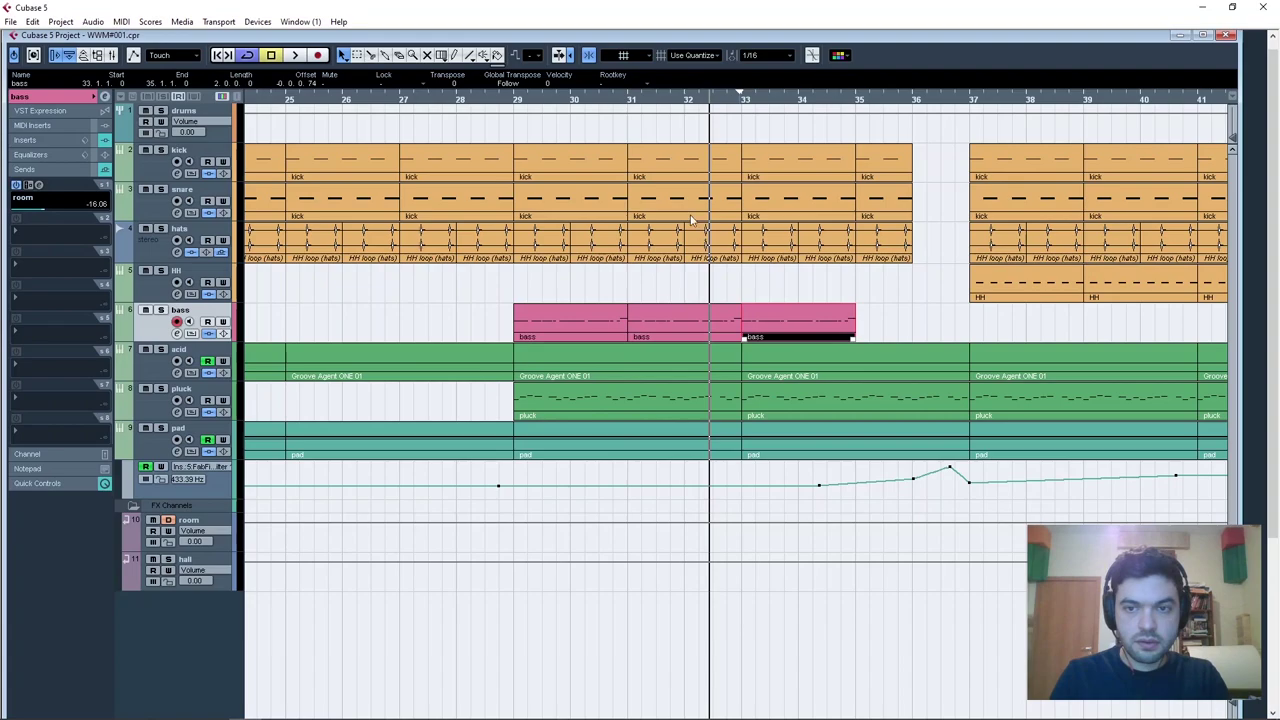
{"action": "key", "text": "ctrl+d"}
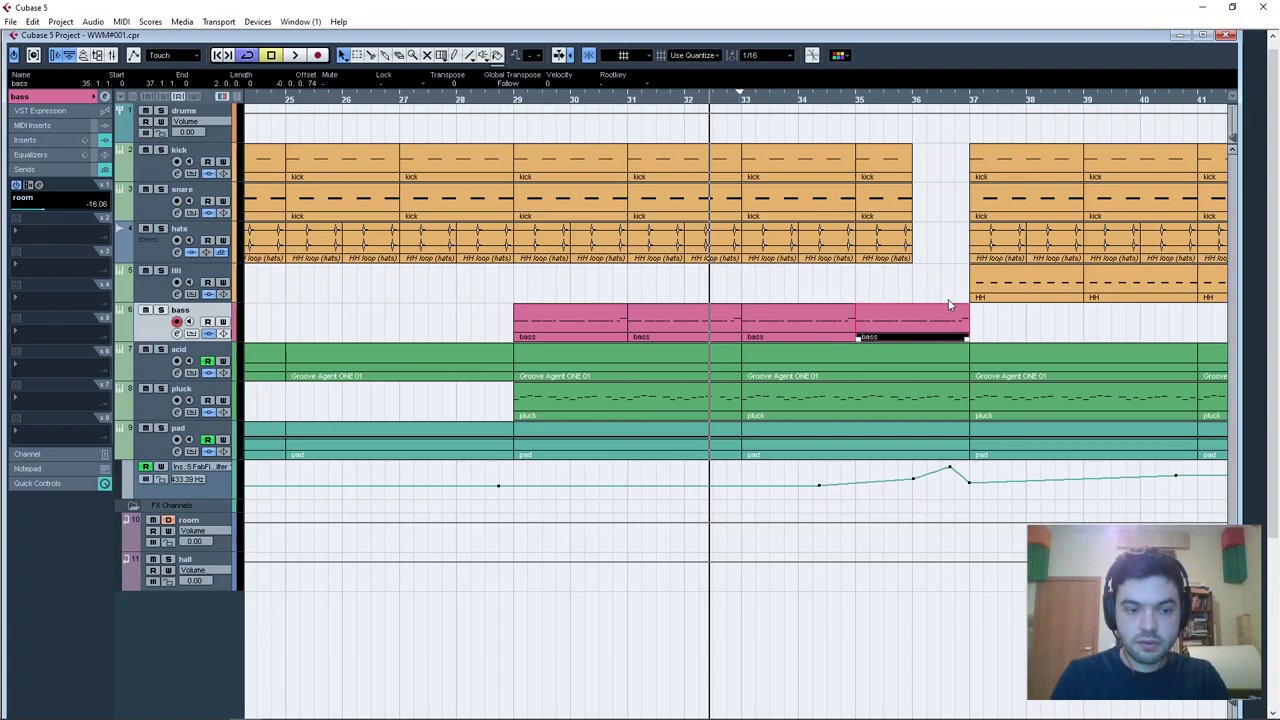
Delete the bass between bars 36 and 37, and play the arrangement from just before bar 29.
{"action": "key", "text": "2"}
{"action": "left_click_drag", "start_coordinate": [980, 326], "coordinate": [935, 322]}
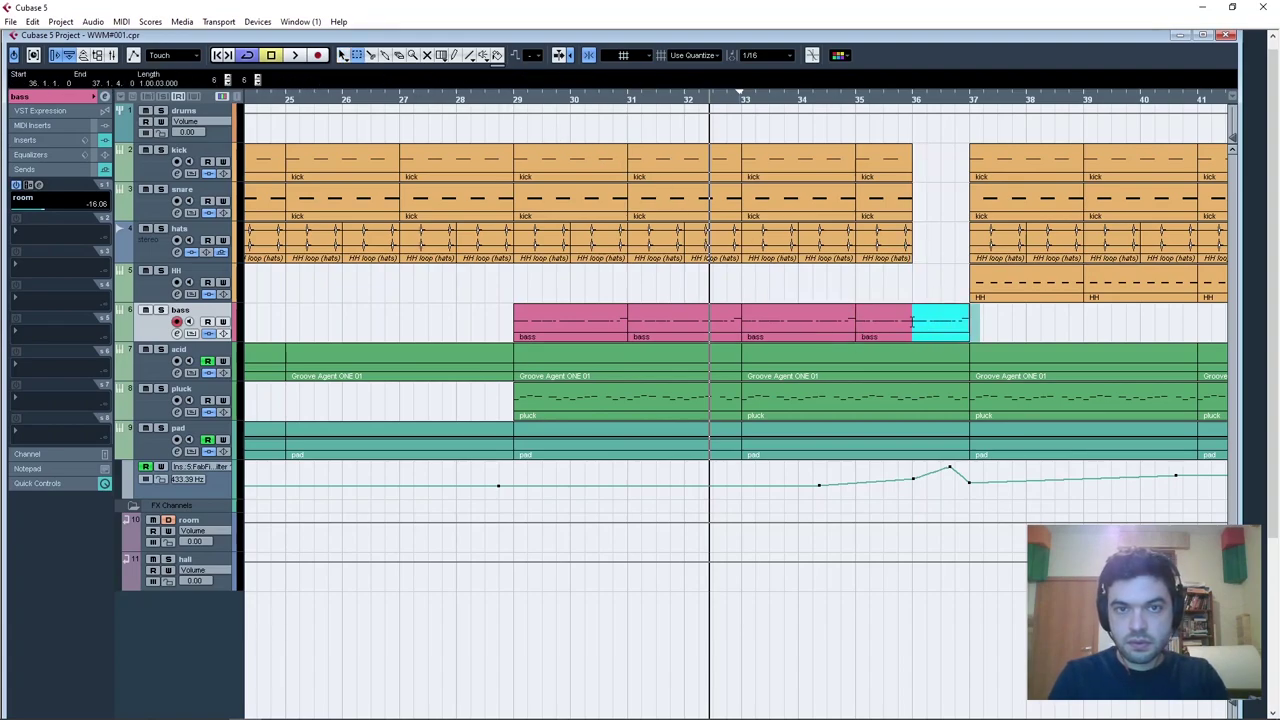
{"action": "key", "text": "Delete"}
{"action": "key", "text": "1"}
{"action": "key", "text": "space"}
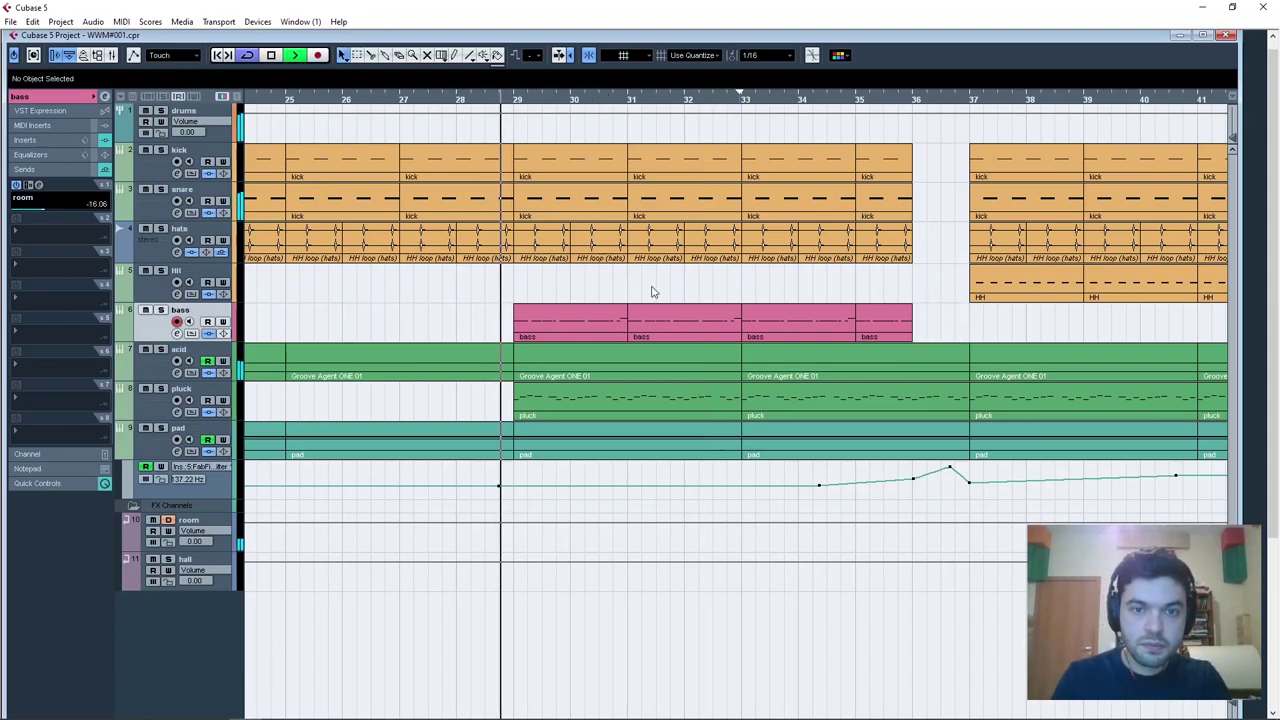
Solo the bass and acid tracks and listen to them together from just before bar 29.
{"action": "left_click", "coordinate": [160, 310]}
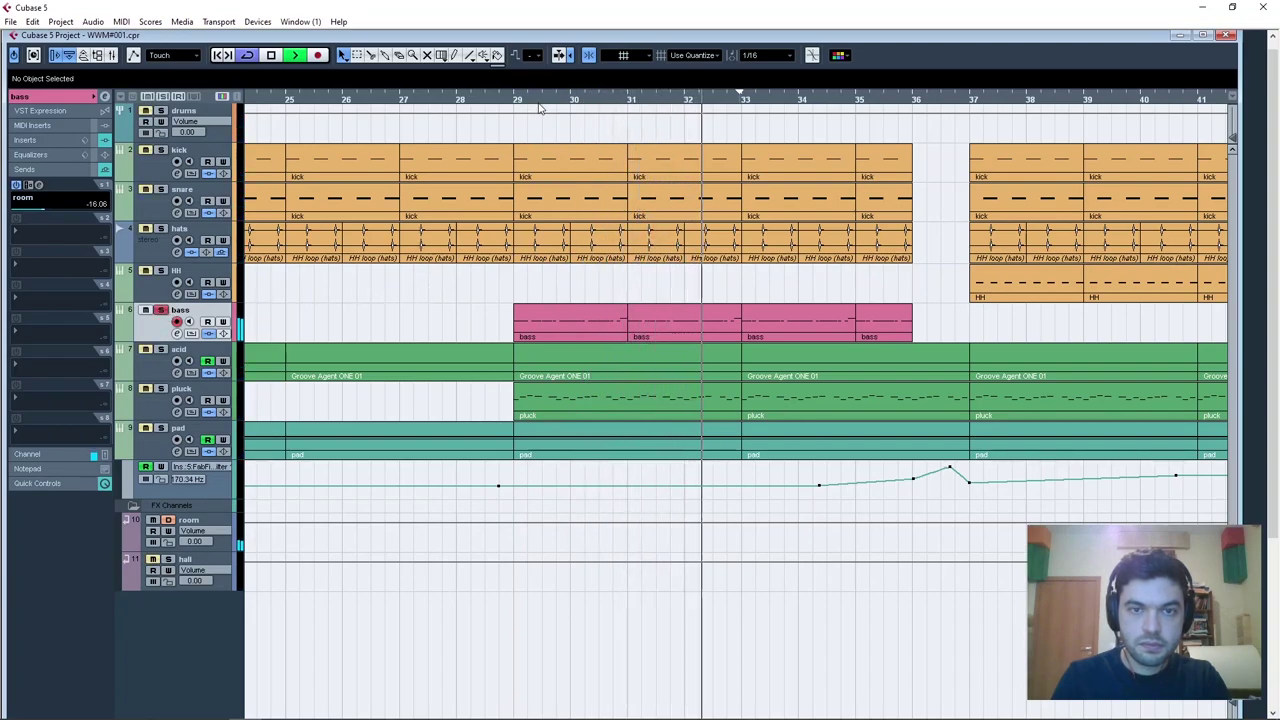
{"action": "key", "text": "space"}
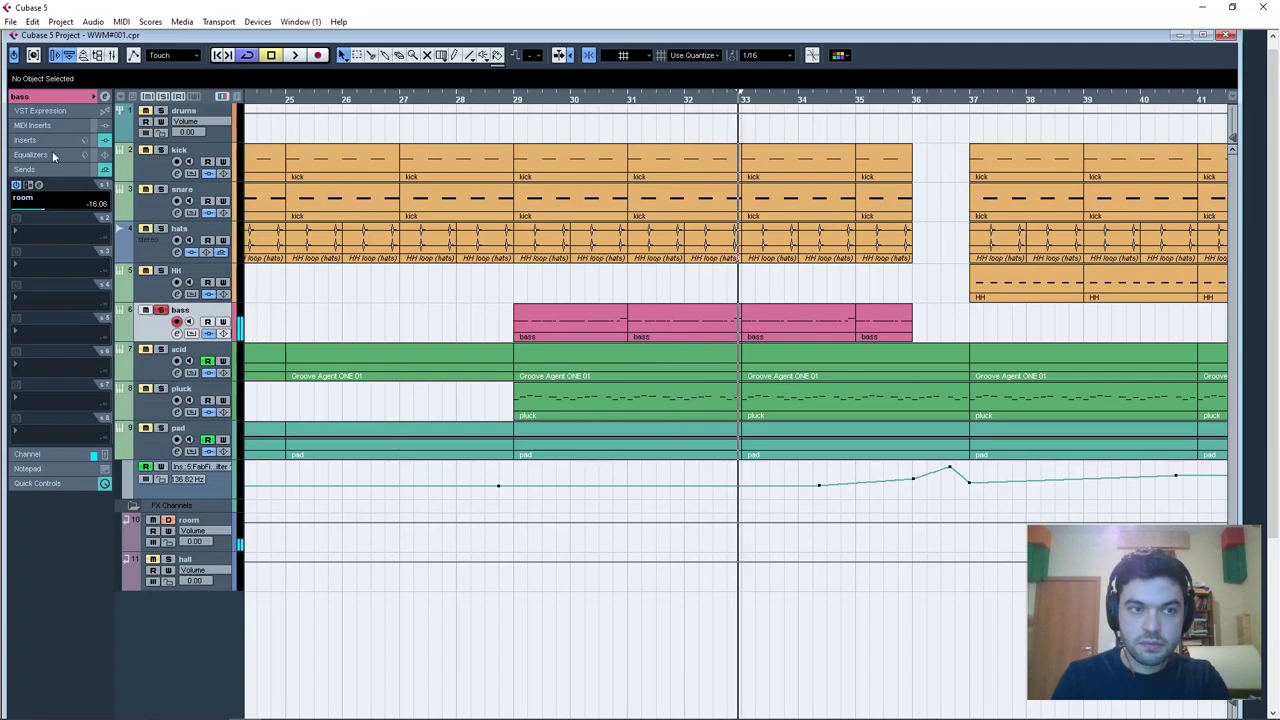
{"action": "left_click", "coordinate": [31, 96]}
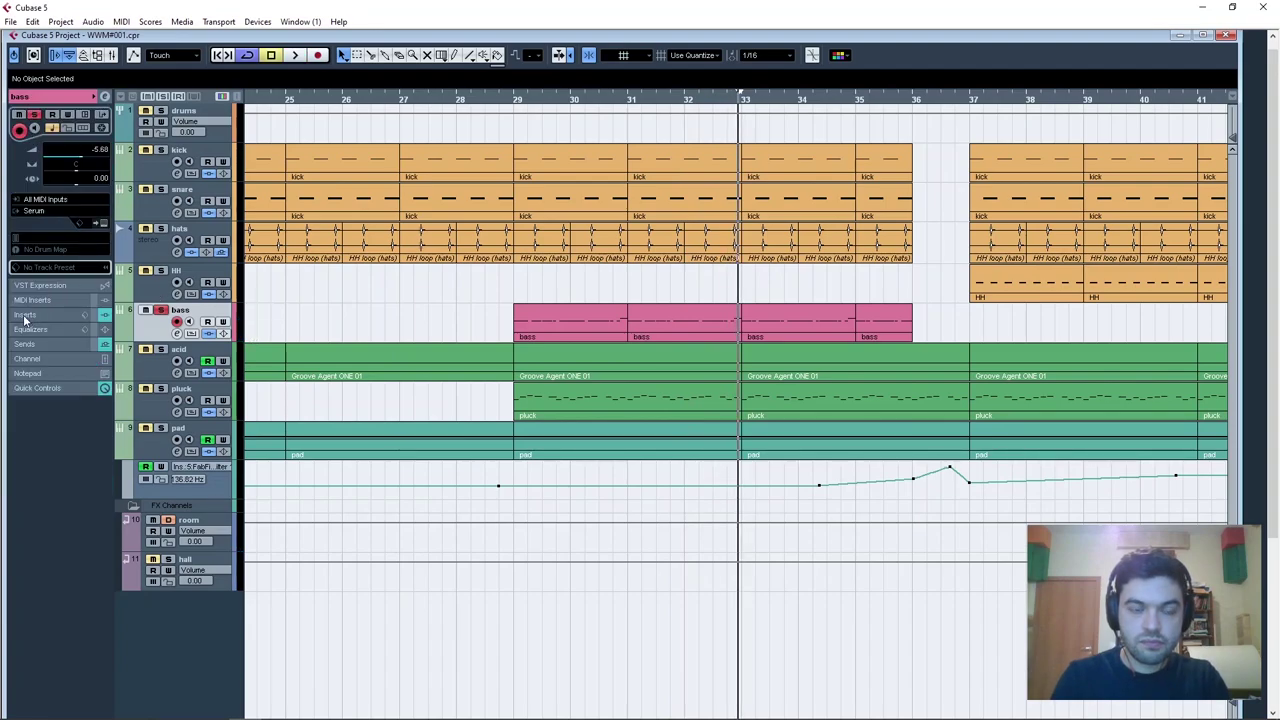
{"action": "left_click", "coordinate": [172, 396]}
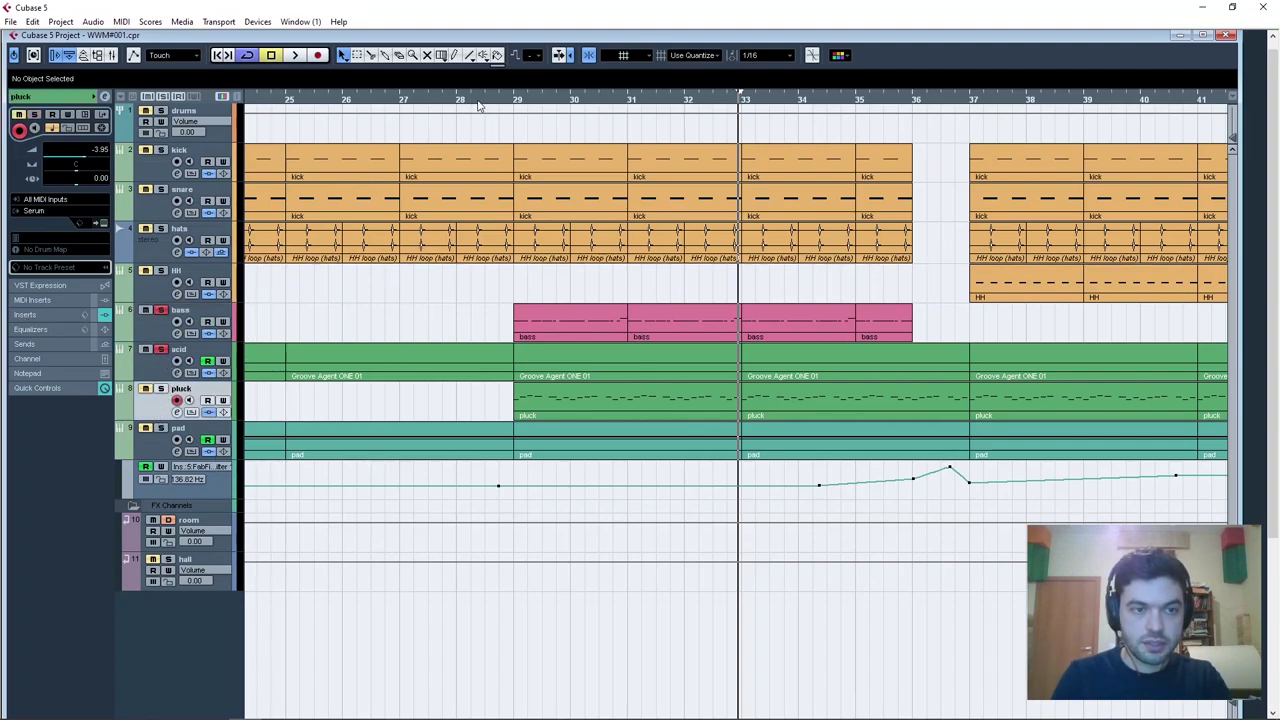
{"action": "left_click", "coordinate": [514, 101]}
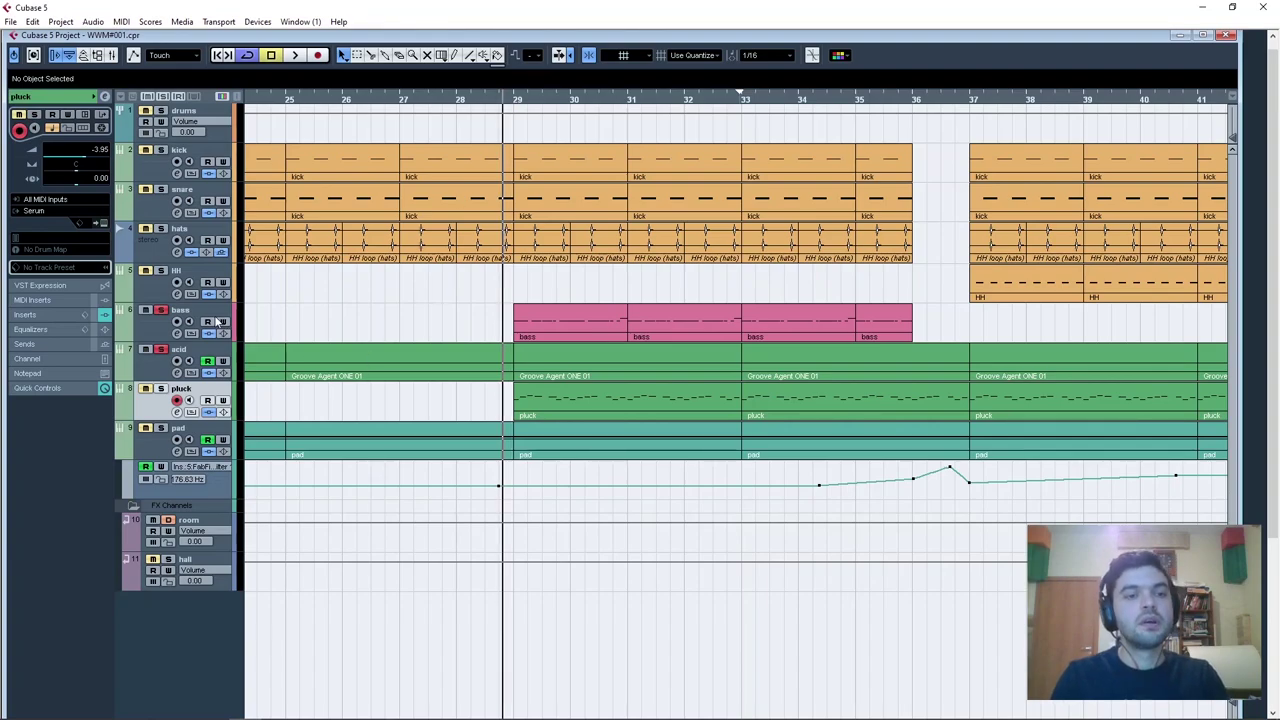
{"action": "key", "text": "space"}
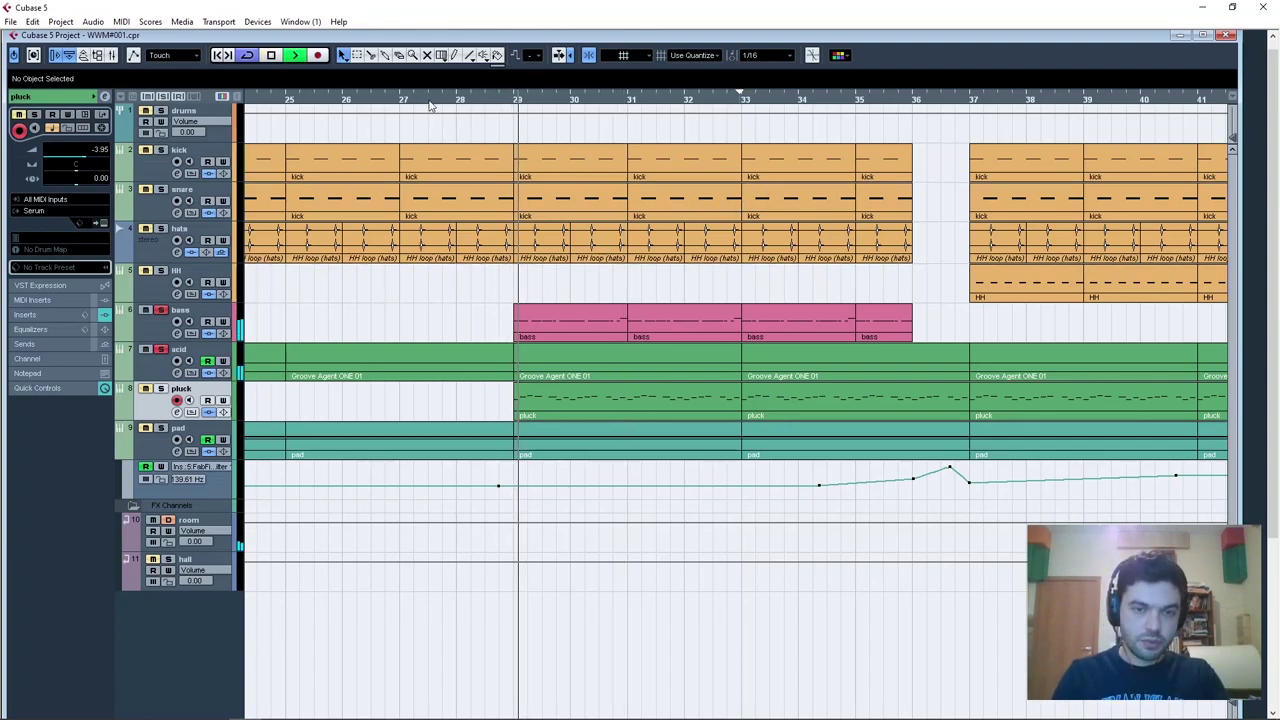
On the acid track's FabFilter Pro-Q 2, raise the low cut to about 220 Hz, close the plug-in, and stop playback.
{"action": "left_click", "coordinate": [157, 380]}
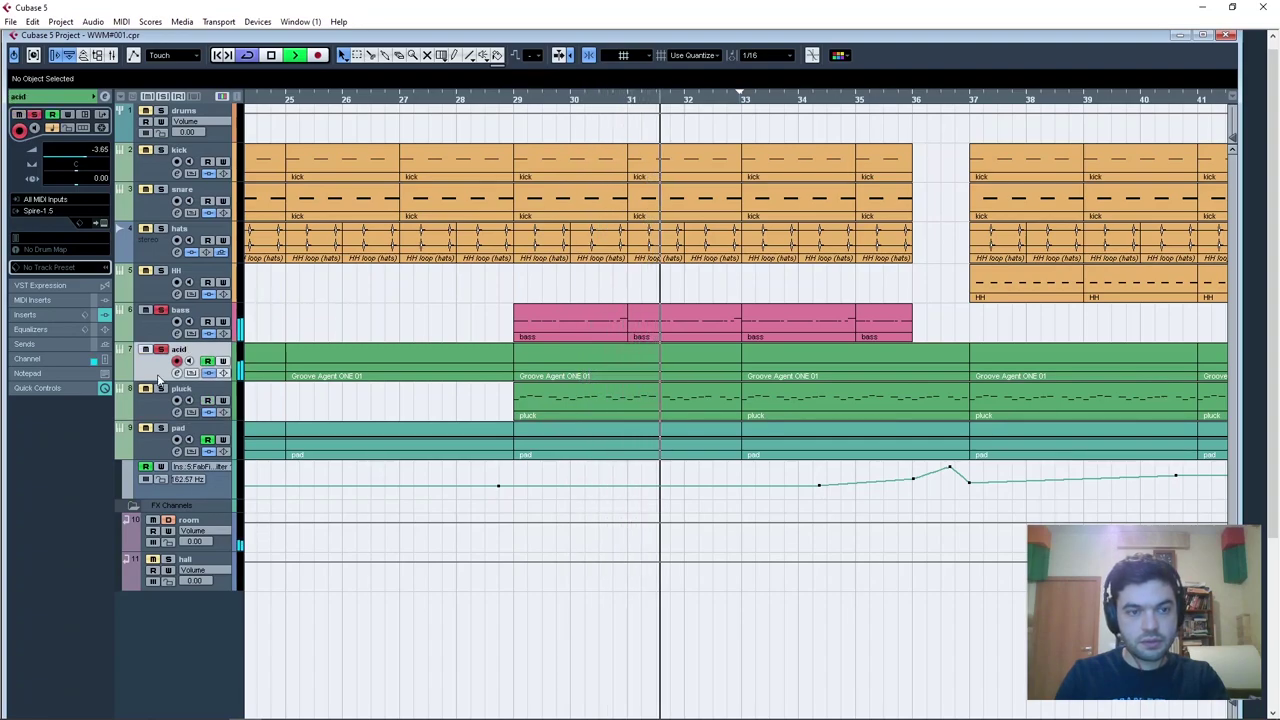
{"action": "left_click", "coordinate": [40, 314]}
{"action": "left_click", "coordinate": [40, 156]}
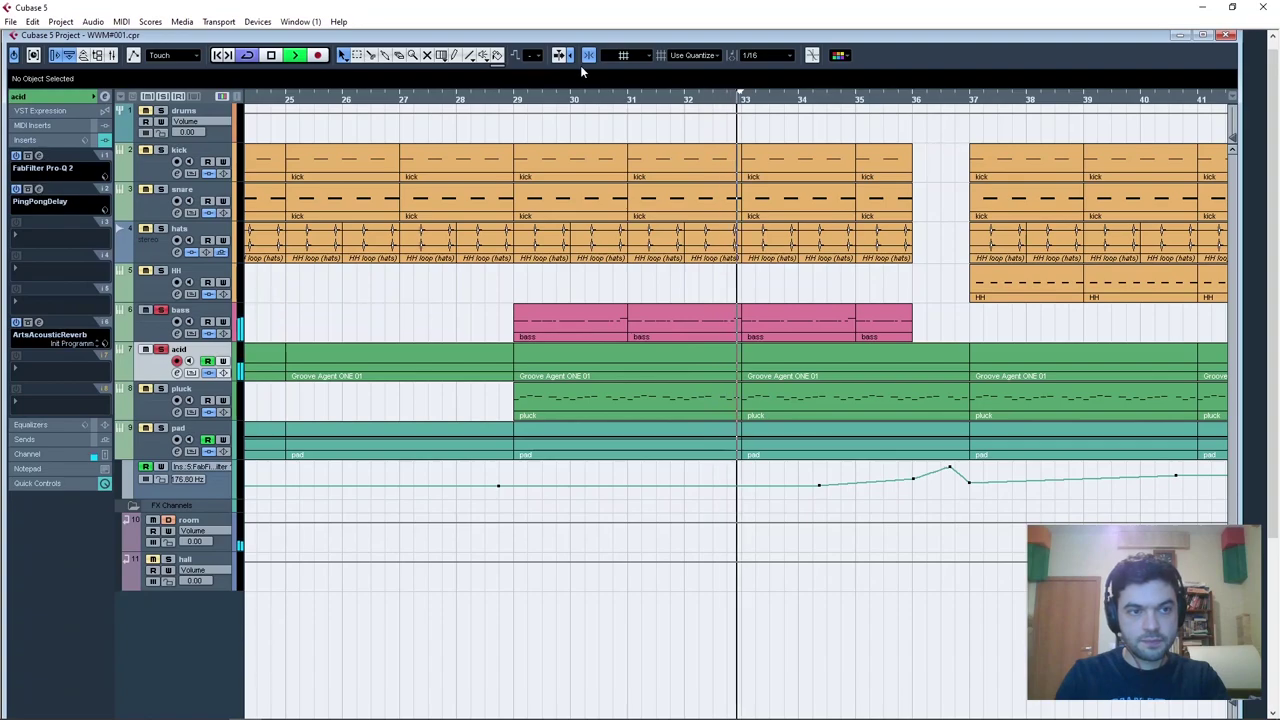
{"action": "left_click_drag", "start_coordinate": [544, 351], "coordinate": [572, 349]}
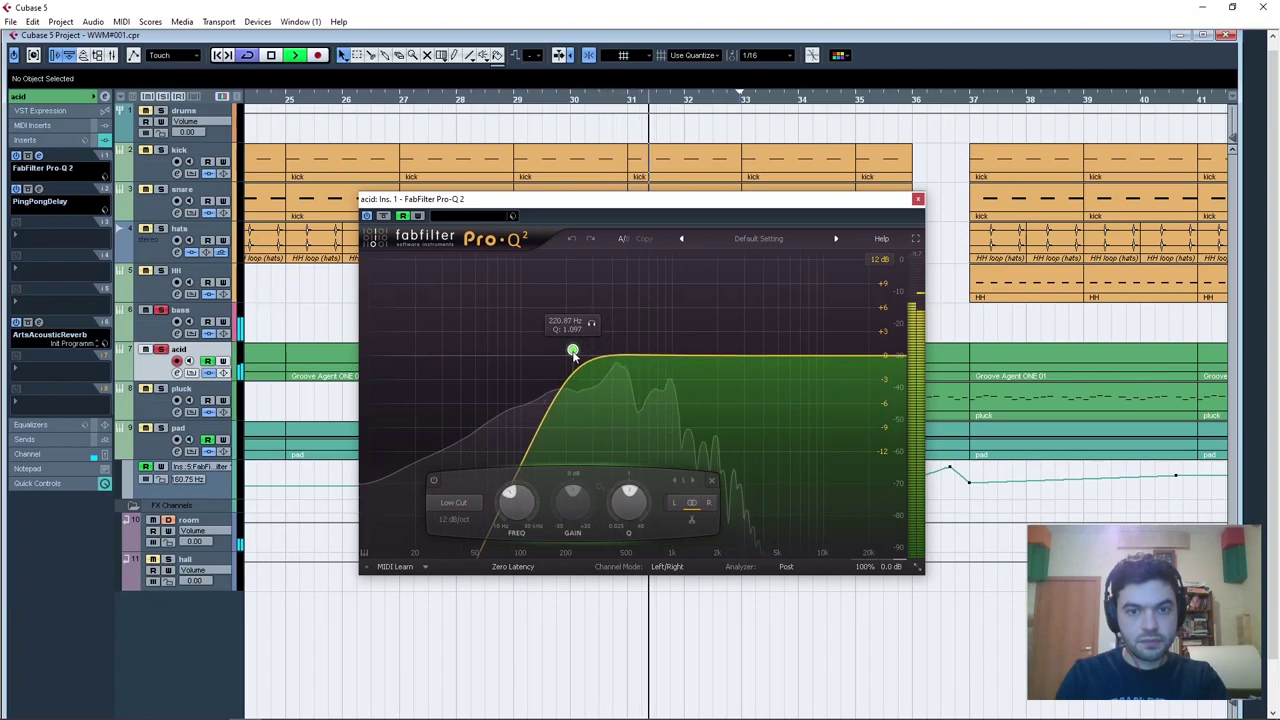
{"action": "left_click", "coordinate": [918, 200]}
{"action": "key", "text": "space"}
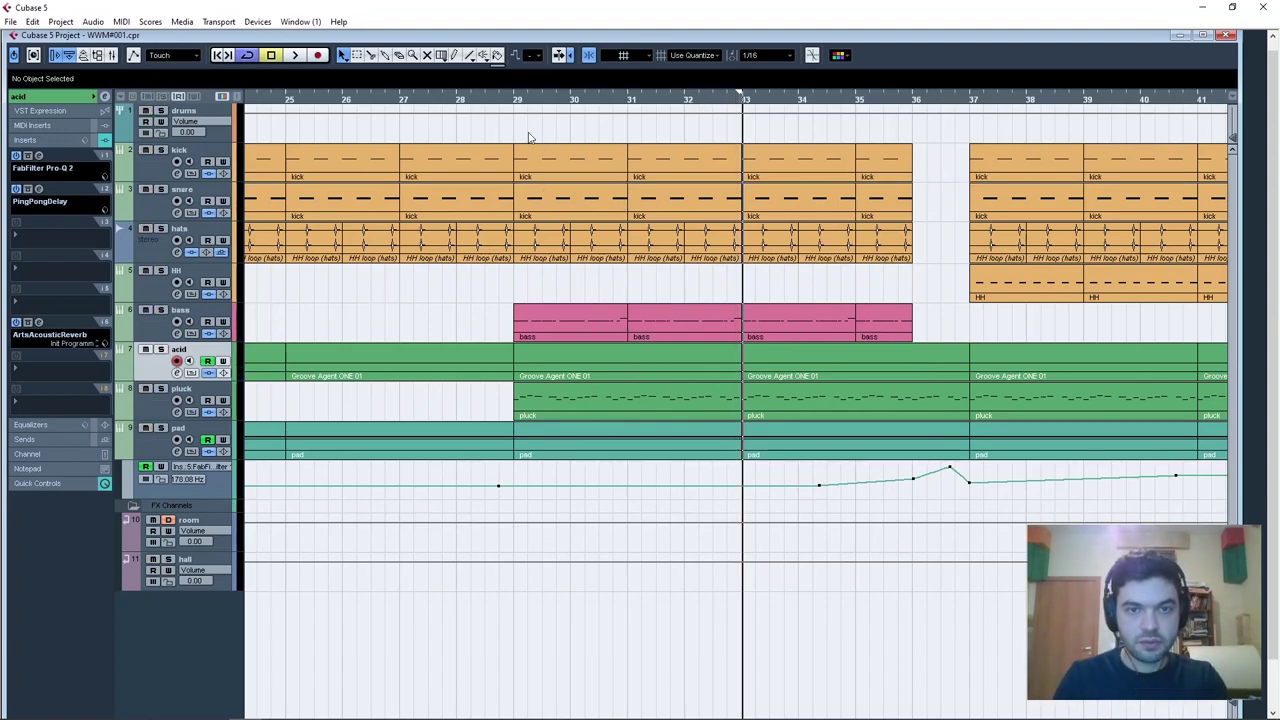
Solo the drums and bass tracks, and set the locators around the kick part at bars 29–31.
{"action": "left_click", "coordinate": [508, 101]}
{"action": "left_click", "coordinate": [590, 167]}
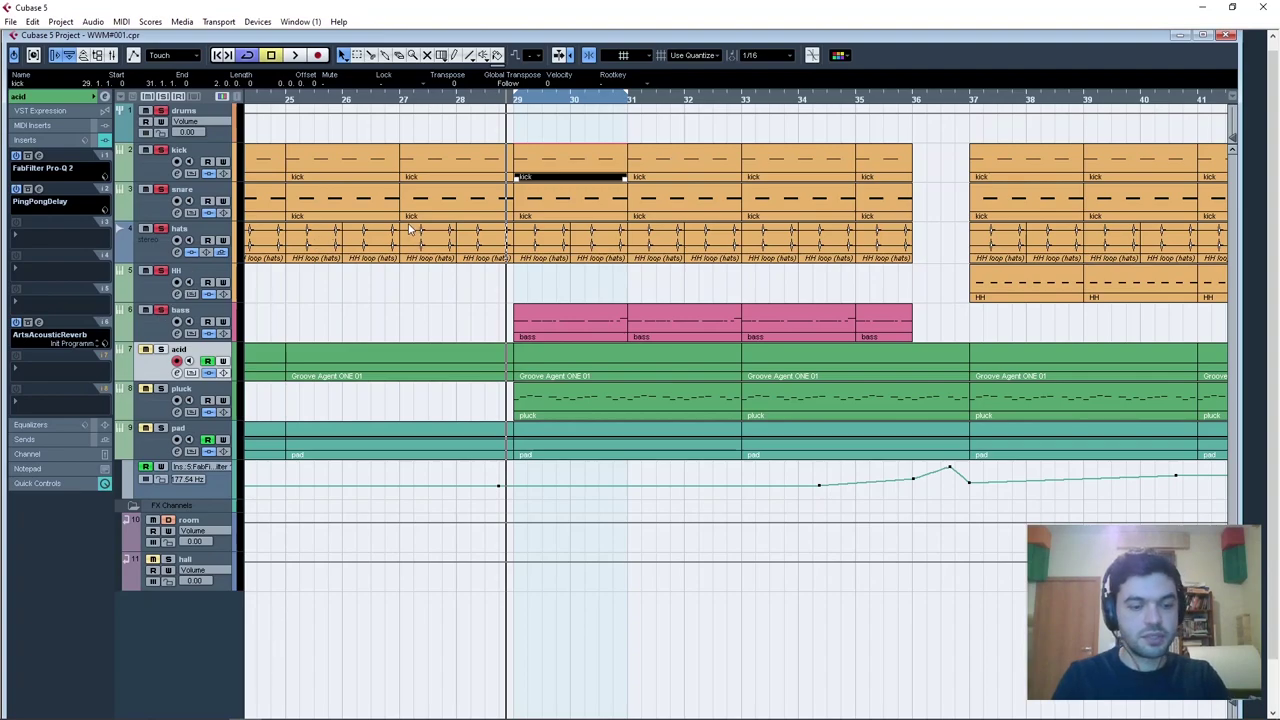
Open the s(M)exoscope on the Stereo Out channel, play the drums and bass through it, and reposition its window.
{"action": "key", "text": "F3"}
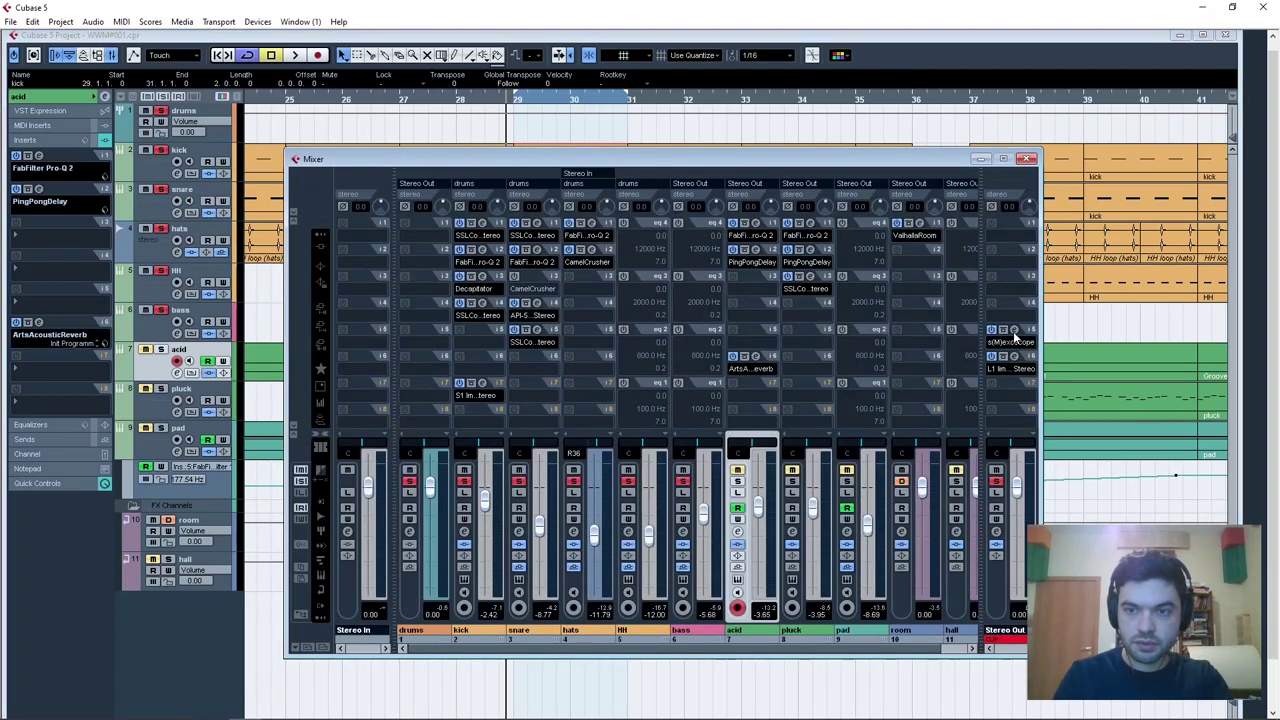
{"action": "left_click", "coordinate": [1014, 330]}
{"action": "key", "text": "F3"}
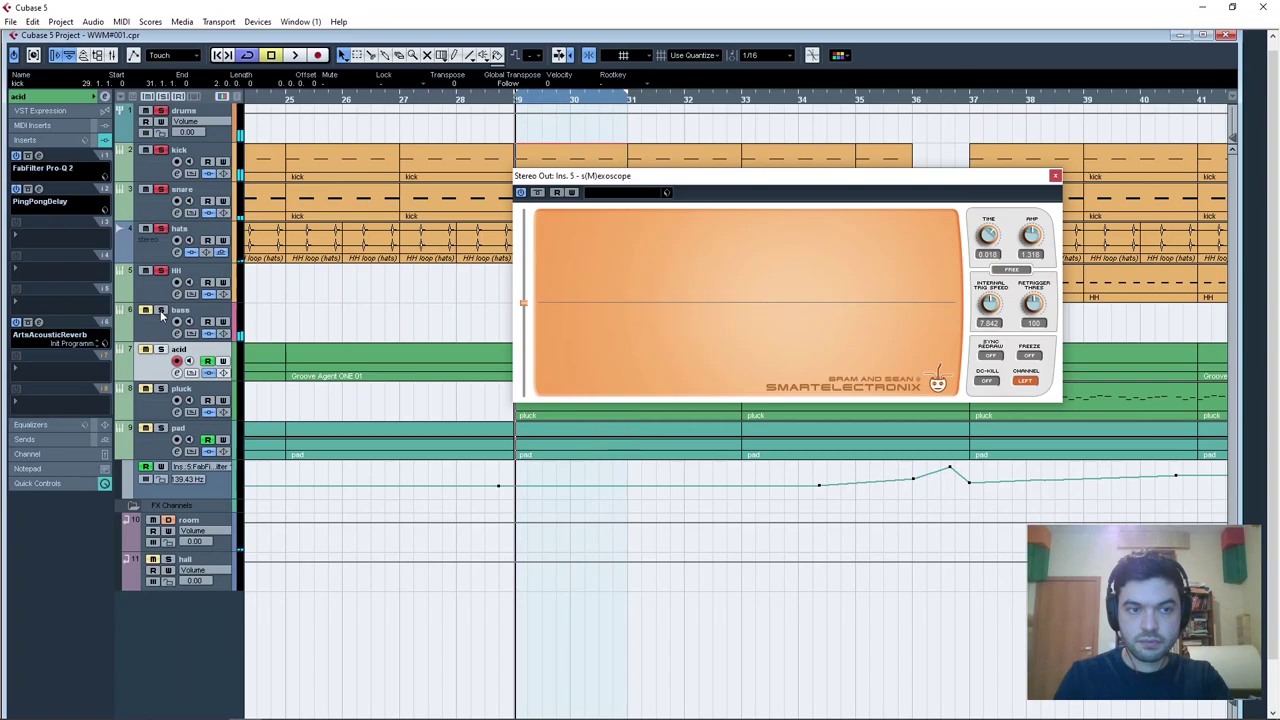
{"action": "left_click", "coordinate": [160, 311]}
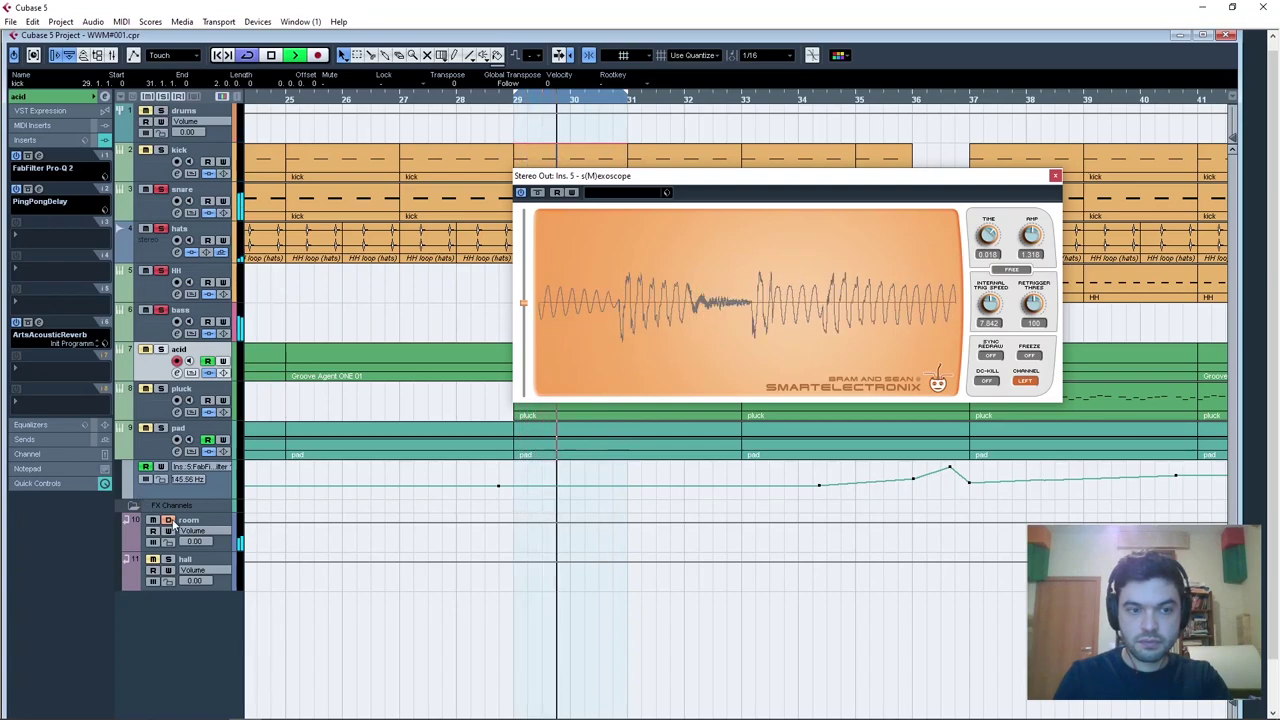
{"action": "key", "text": "space"}
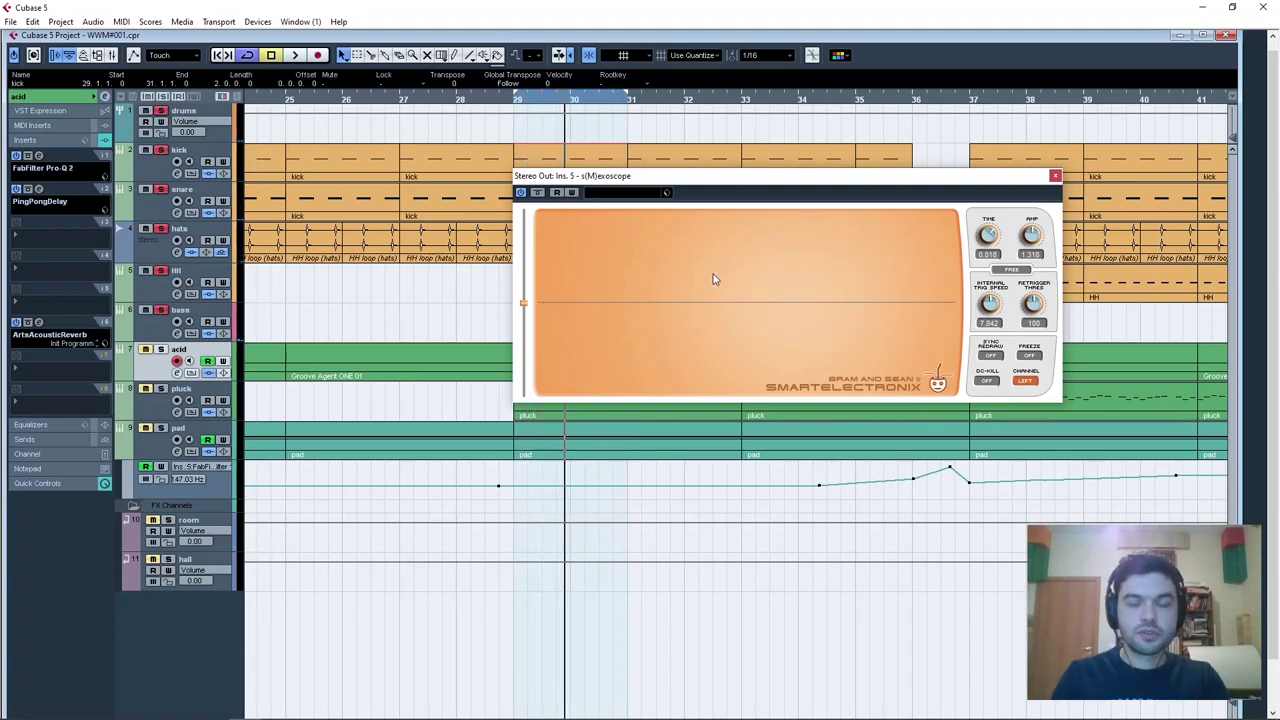
{"action": "left_click_drag", "start_coordinate": [623, 190], "coordinate": [579, 176]}
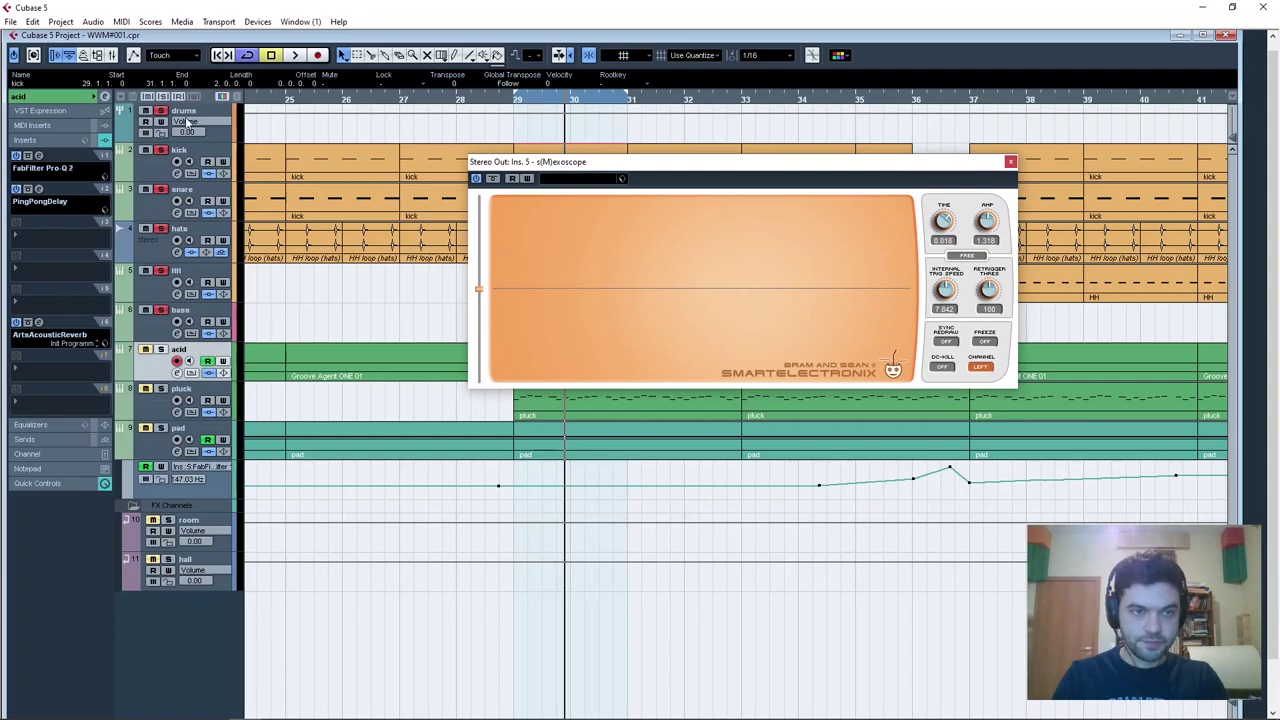
{"action": "left_click_drag", "start_coordinate": [663, 183], "coordinate": [661, 193]}
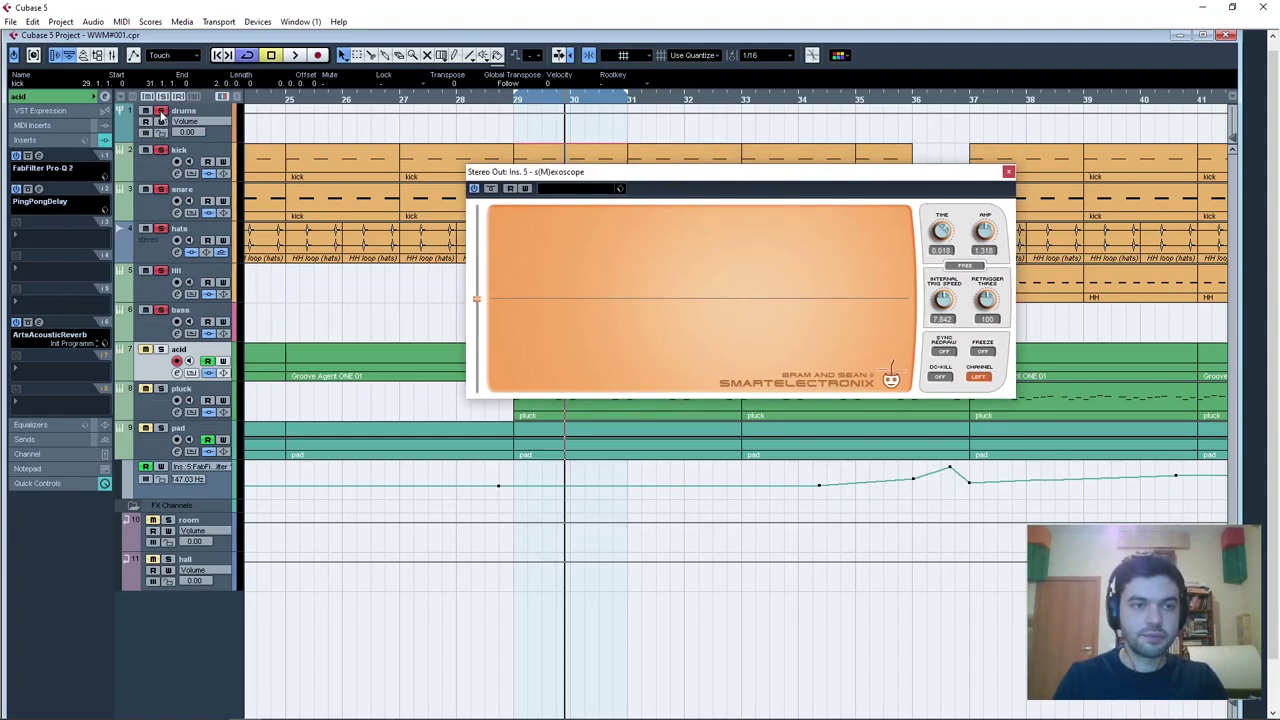
Play the drums and bass, freeze the oscilloscope to inspect the kick and bass waveform, and release the freeze.
{"action": "key", "text": "space"}
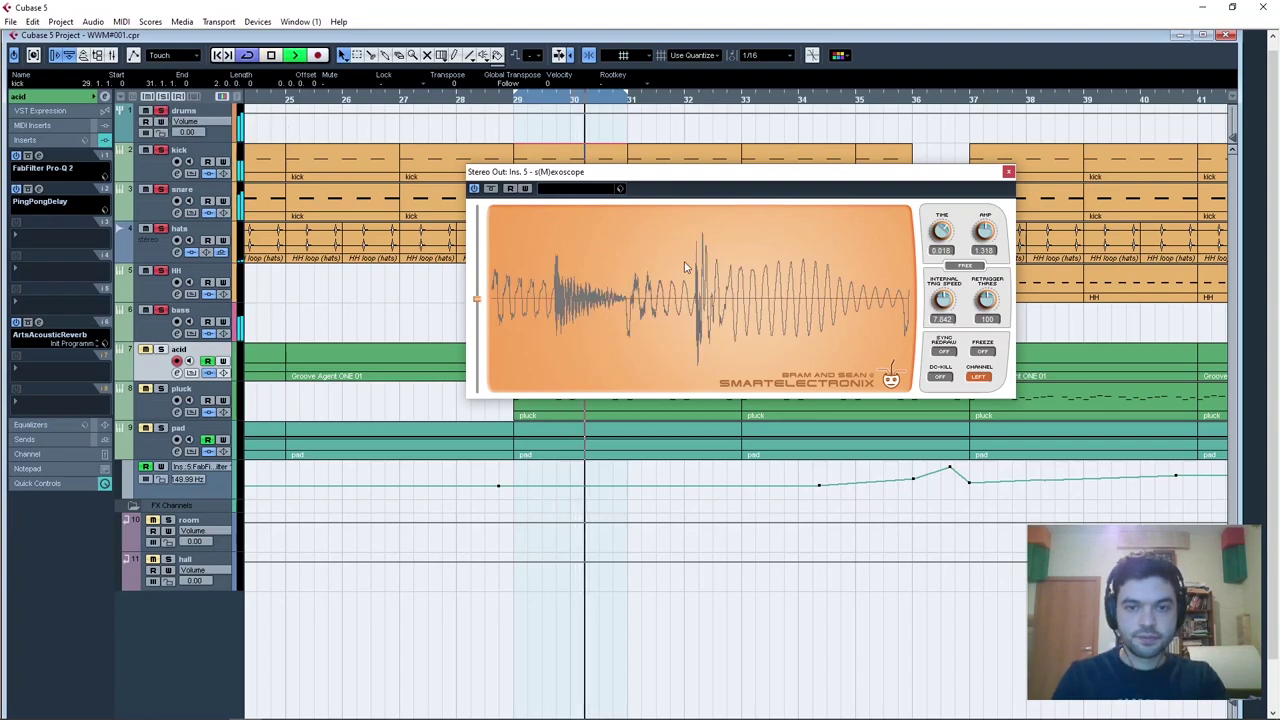
{"action": "left_click", "coordinate": [982, 351]}
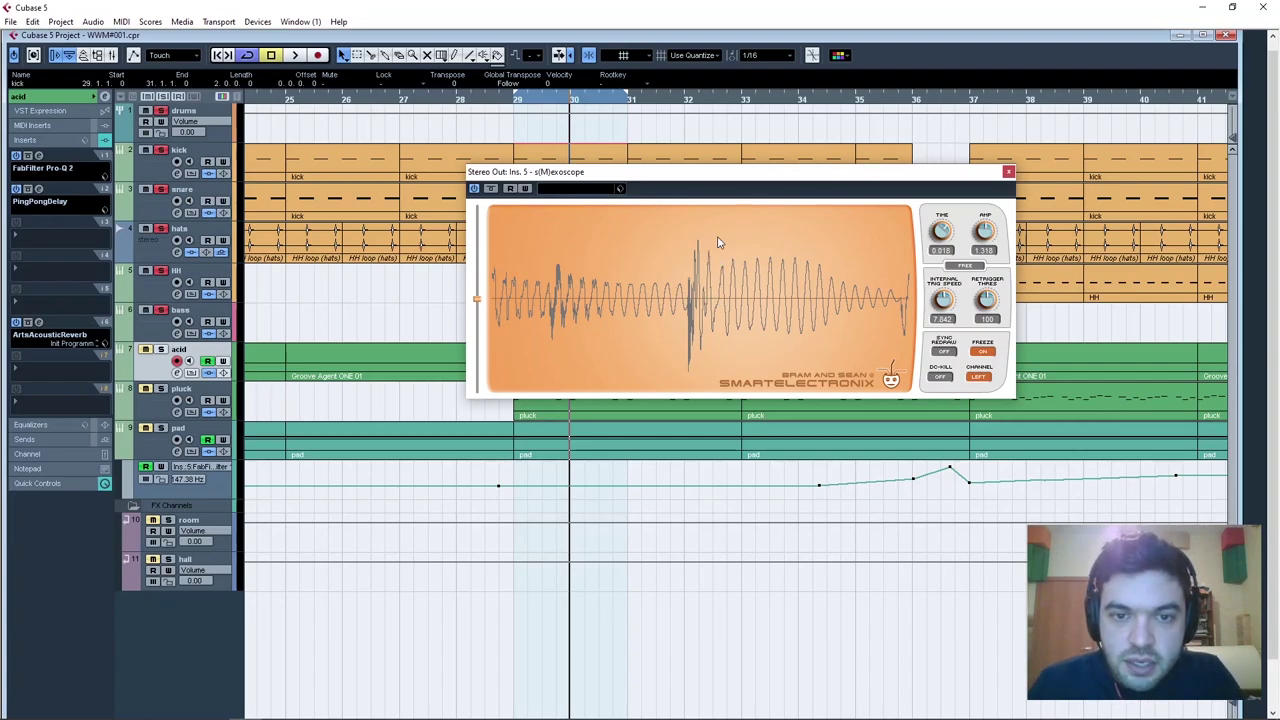
{"action": "left_click", "coordinate": [985, 354]}
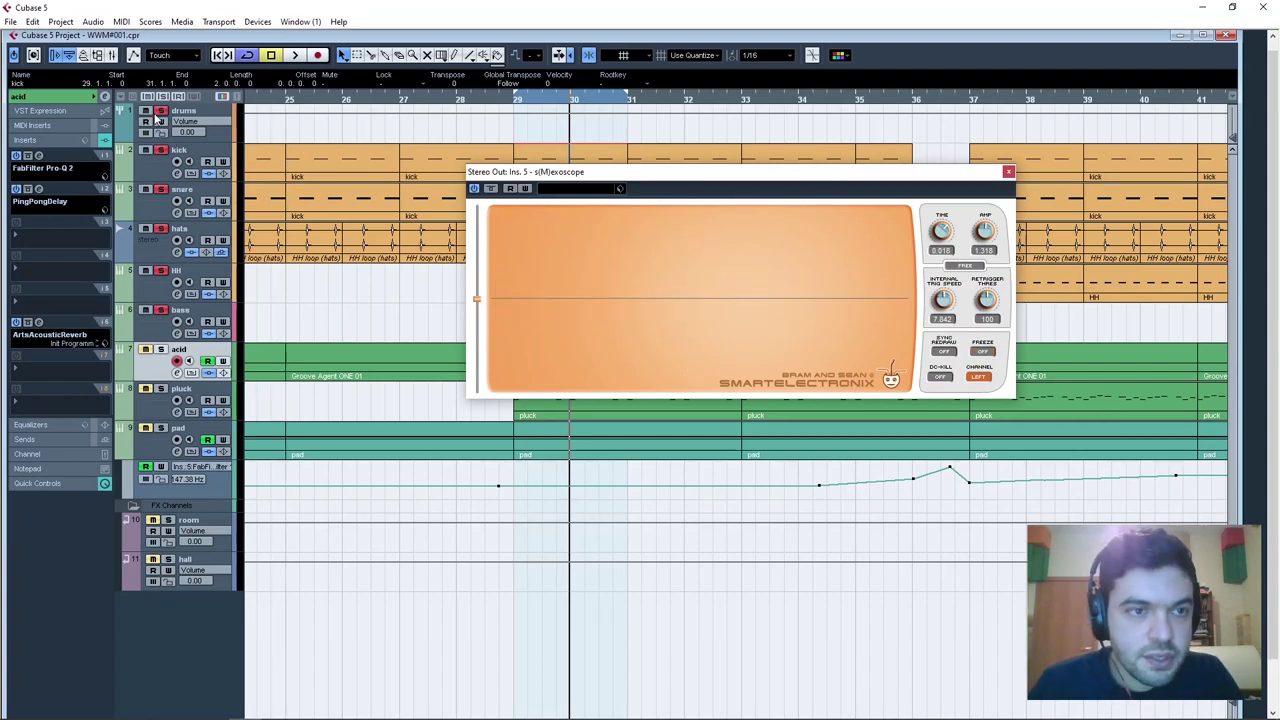
{"action": "key", "text": "space"}
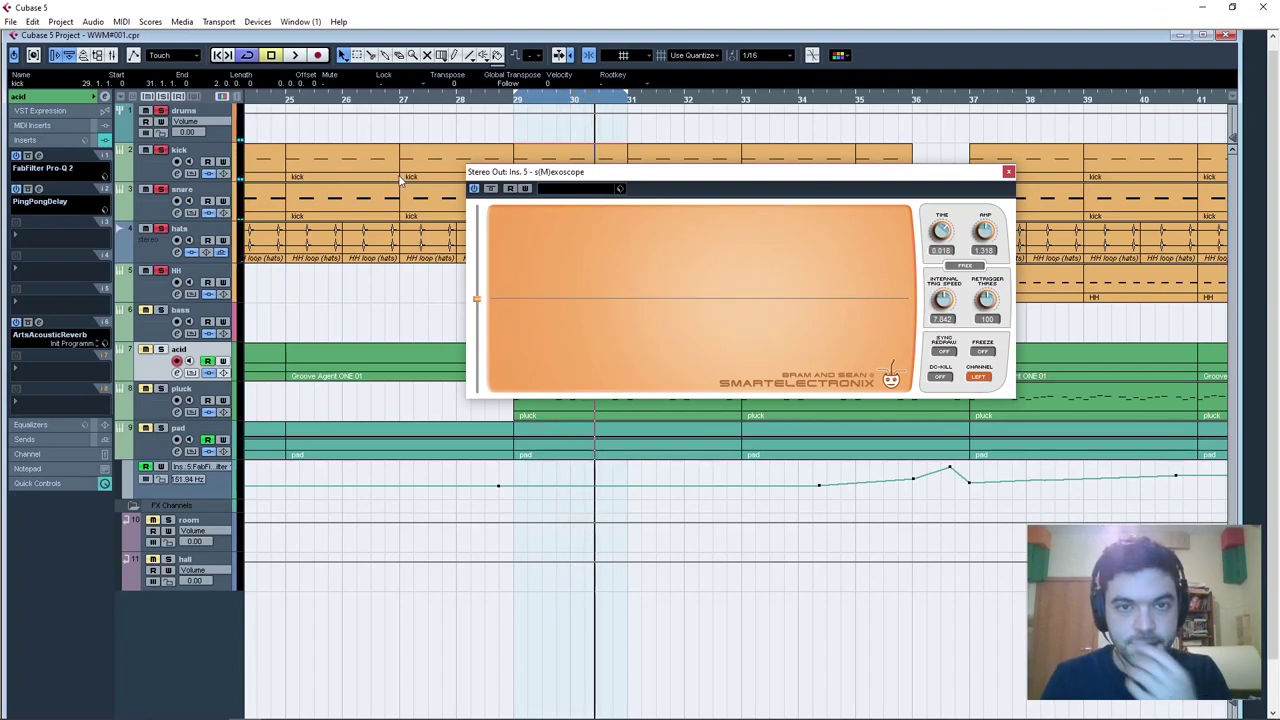
Move the oscilloscope aside and load Cableguys ShaperBox into insert 4 of the bass track.
{"action": "left_click", "coordinate": [200, 116]}
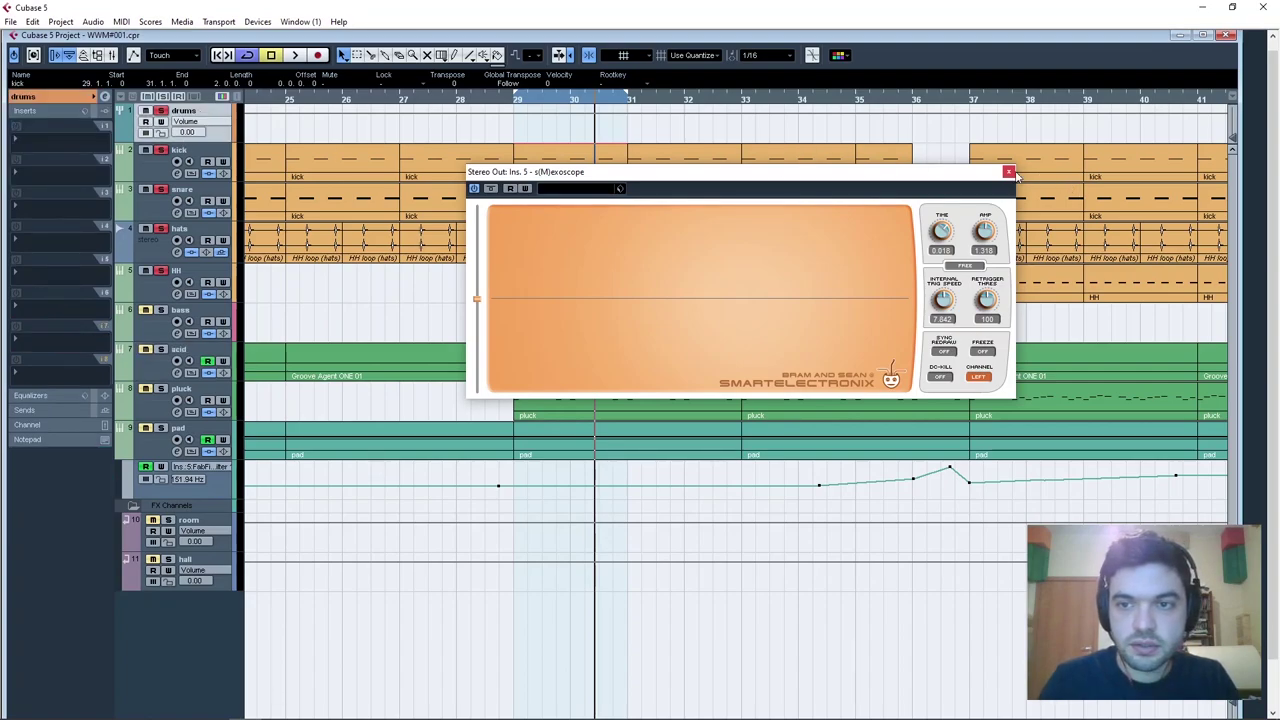
{"action": "left_click_drag", "start_coordinate": [608, 172], "coordinate": [893, 89]}
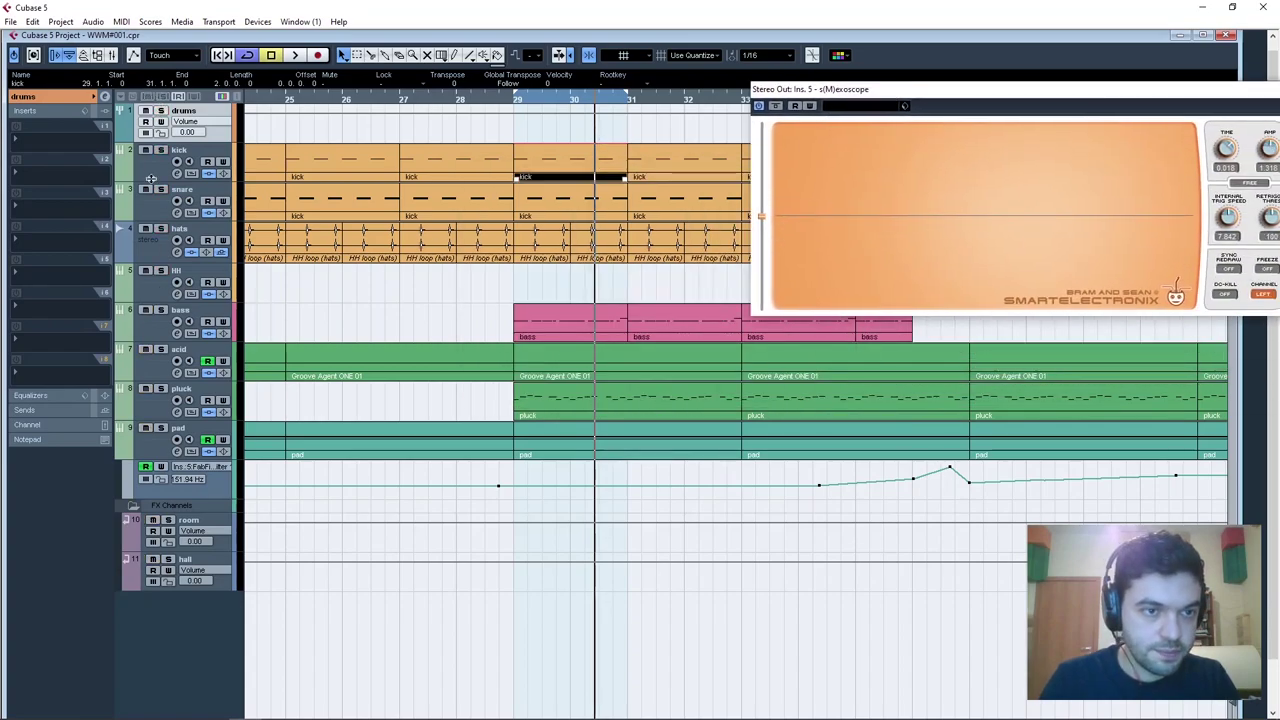
{"action": "left_click", "coordinate": [159, 325]}
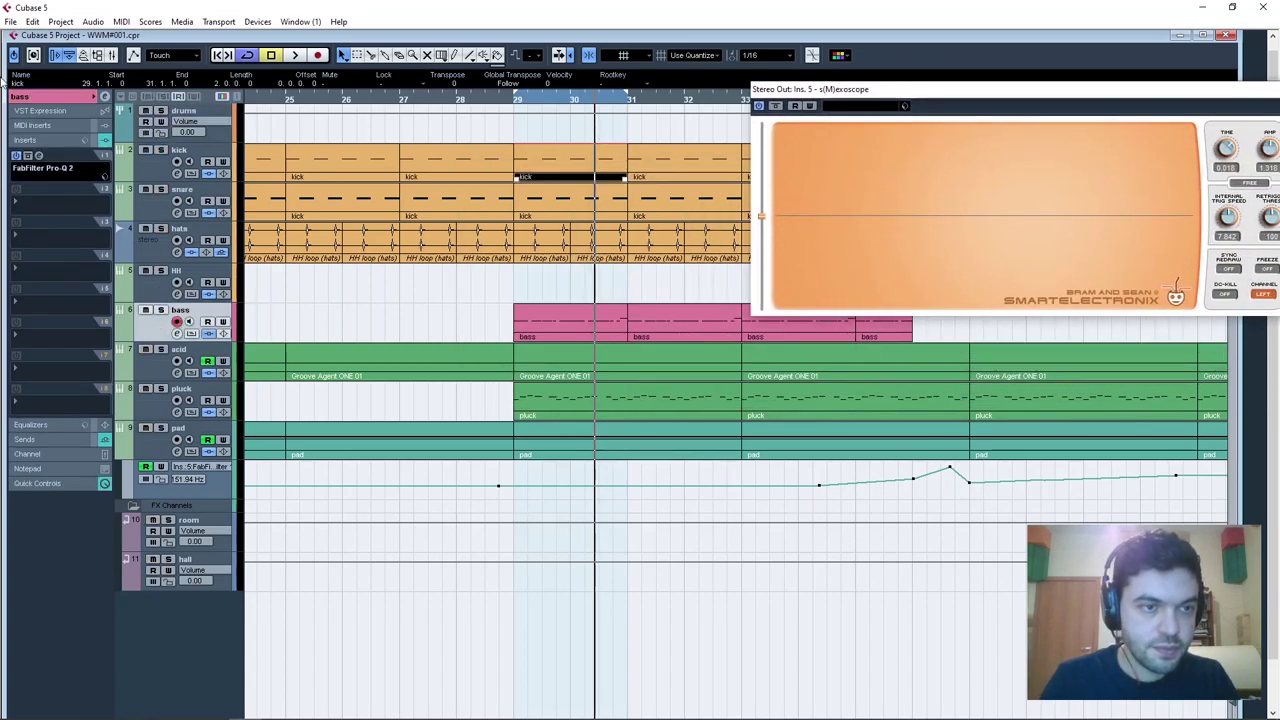
{"action": "left_click", "coordinate": [18, 272]}
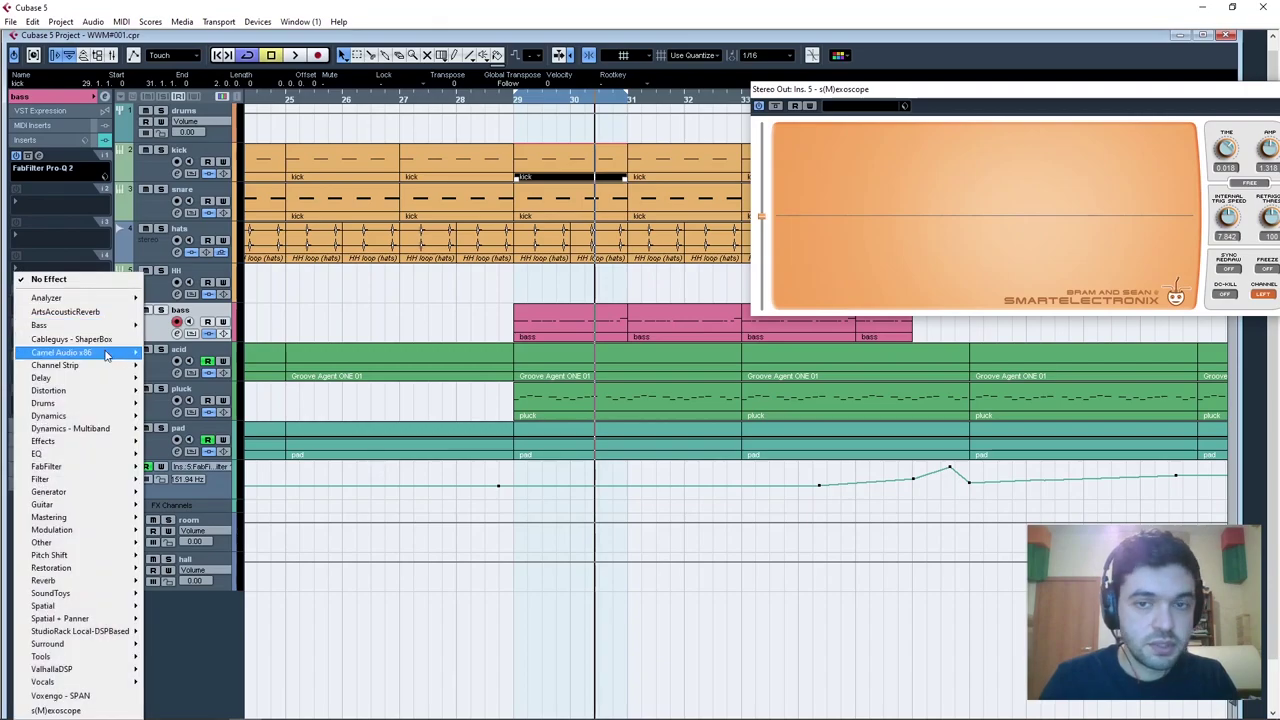
{"action": "left_click", "coordinate": [110, 340]}
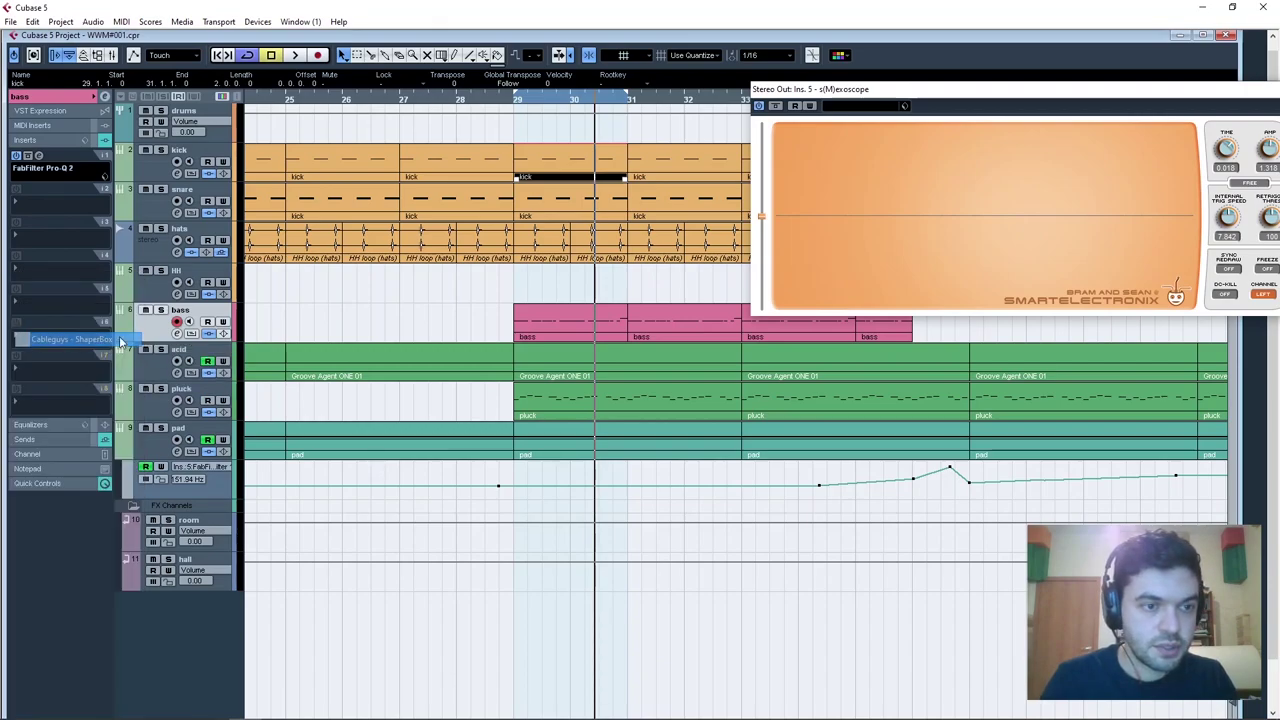
{"action": "left_click", "coordinate": [725, 315]}
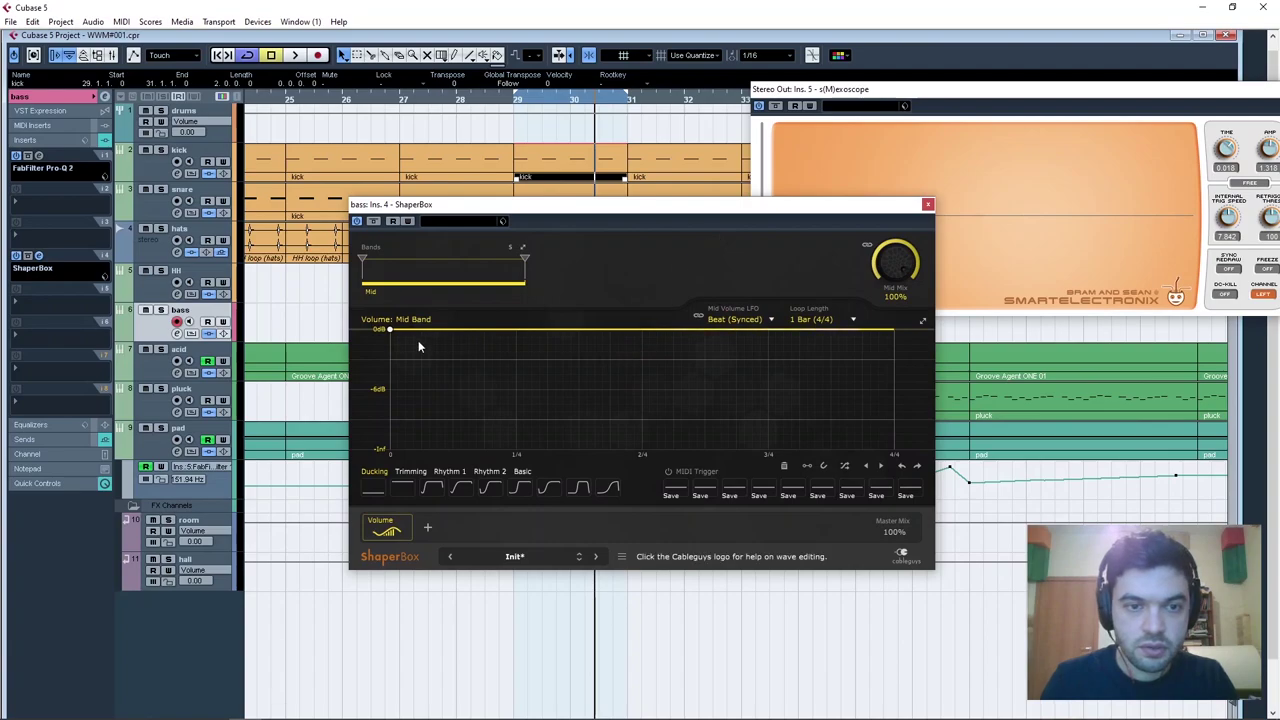
Set ShaperBox's volume loop length to 1/4, apply the S-shaped ducking preset, and play the bass through it.
{"action": "left_click_drag", "start_coordinate": [392, 337], "coordinate": [391, 390]}
{"action": "left_click", "coordinate": [817, 322]}
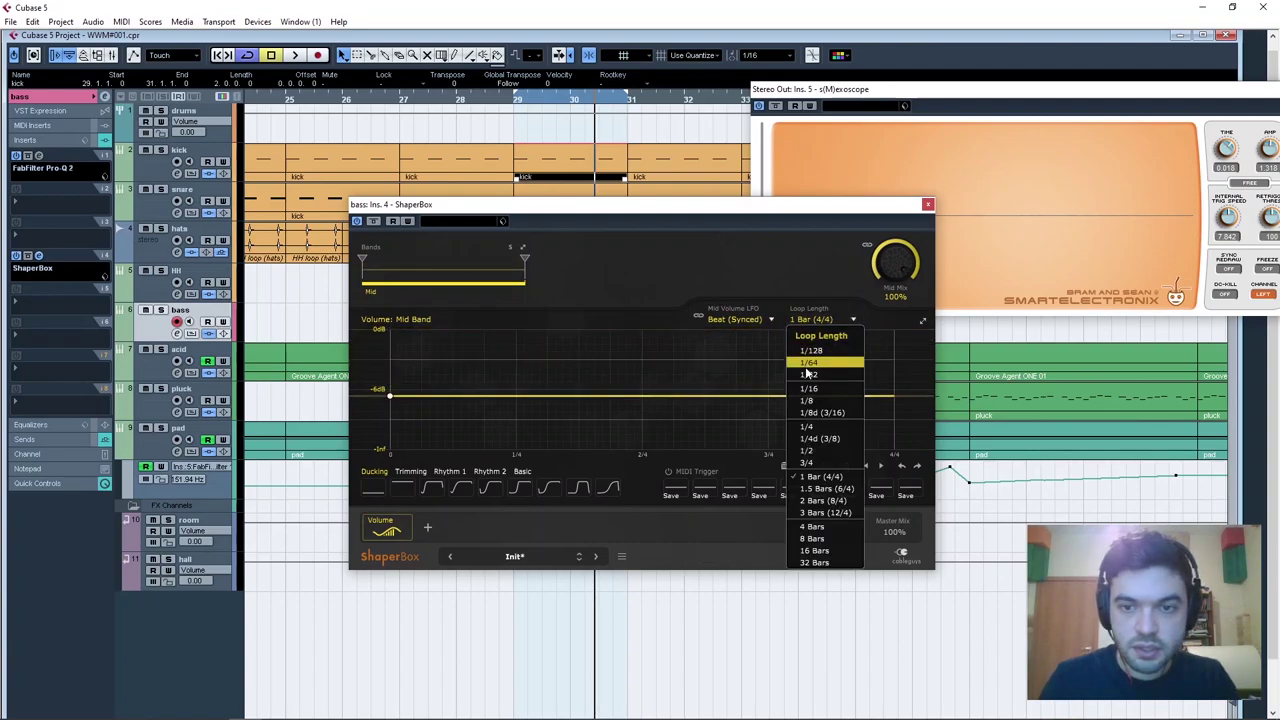
{"action": "left_click", "coordinate": [815, 427]}
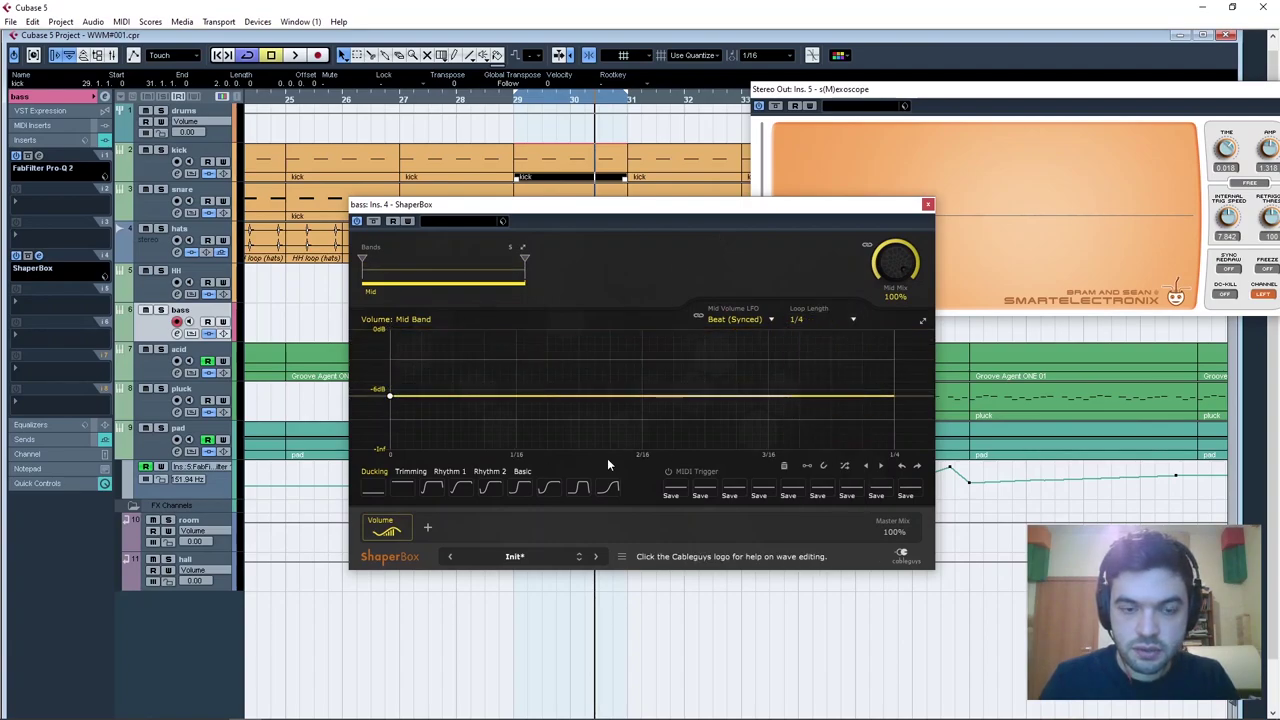
{"action": "left_click", "coordinate": [490, 488]}
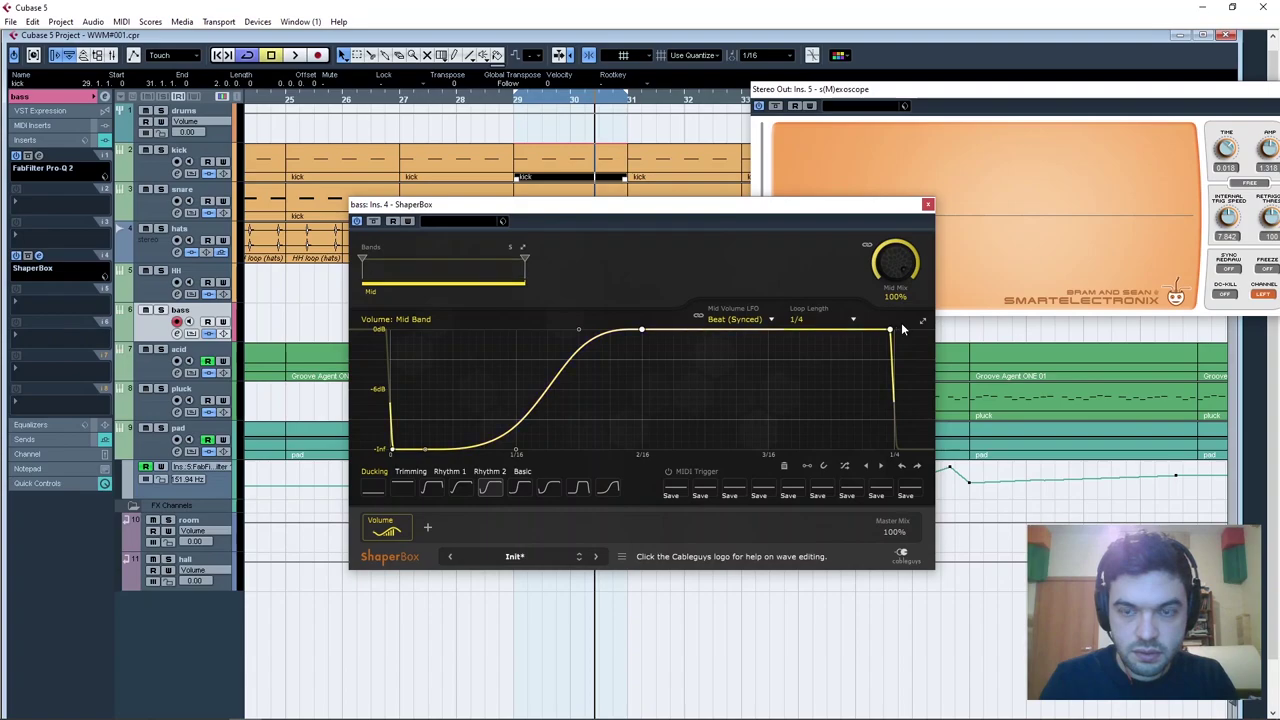
{"action": "key", "text": "space"}
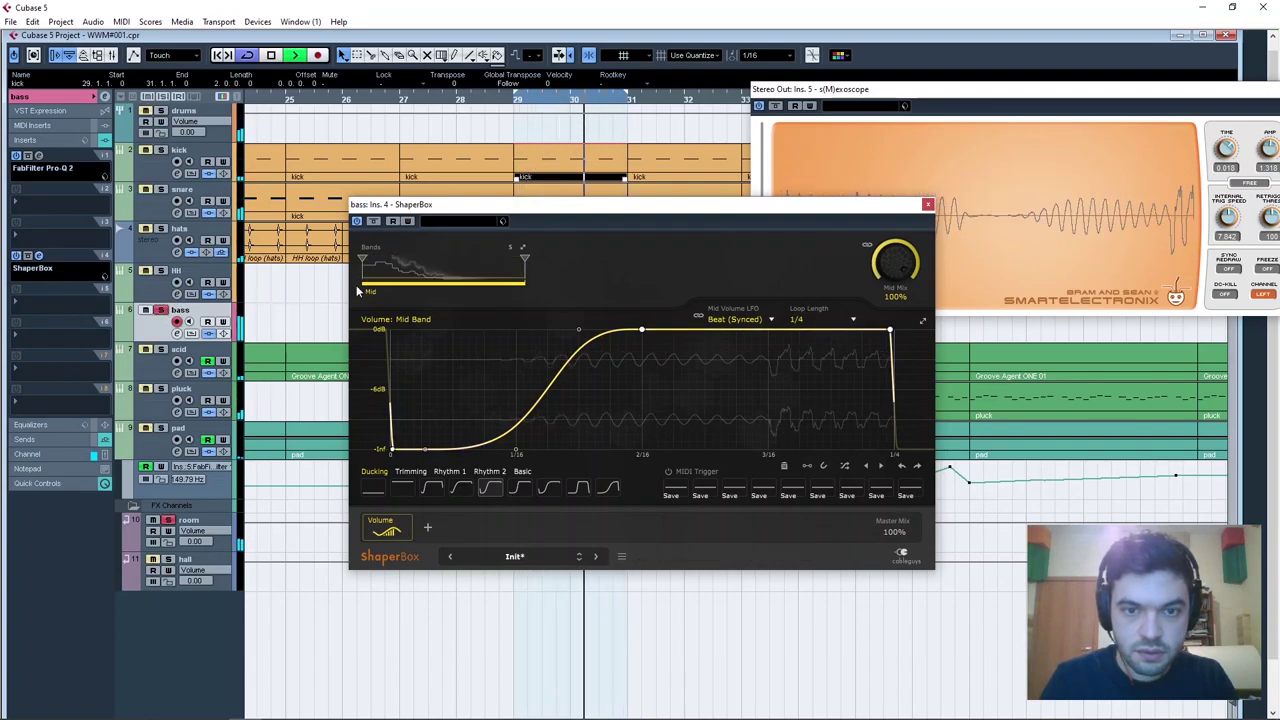
Reshape the ducking curve with an earlier rise and a start point raised above -Inf, and move the ShaperBox window lower.
{"action": "left_click_drag", "start_coordinate": [578, 329], "coordinate": [516, 329]}
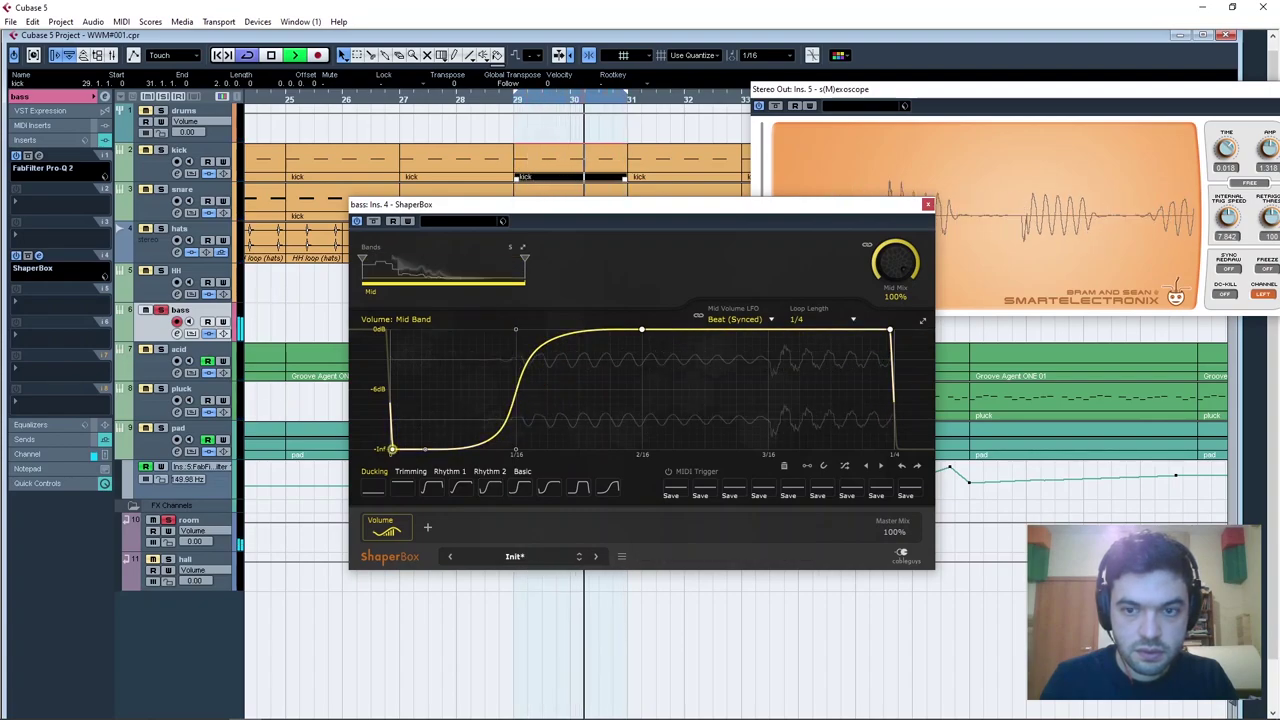
{"action": "left_click_drag", "start_coordinate": [392, 449], "coordinate": [390, 430]}
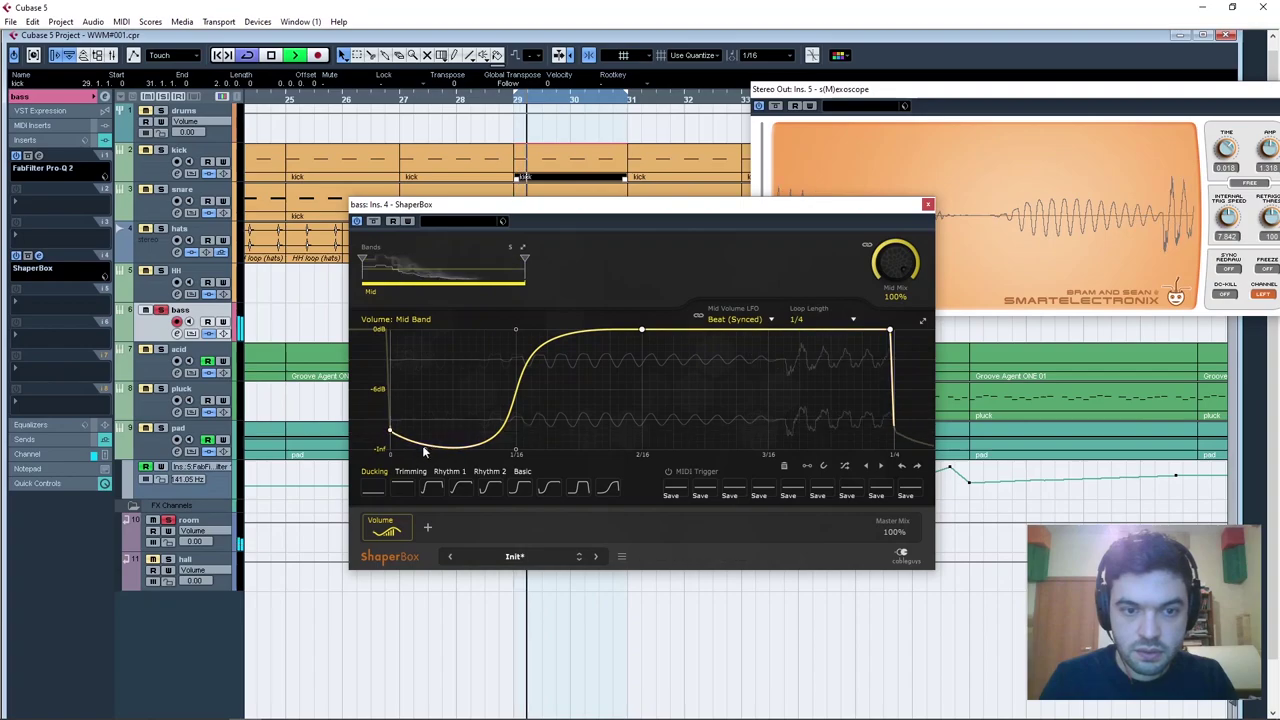
{"action": "double_click", "coordinate": [425, 448]}
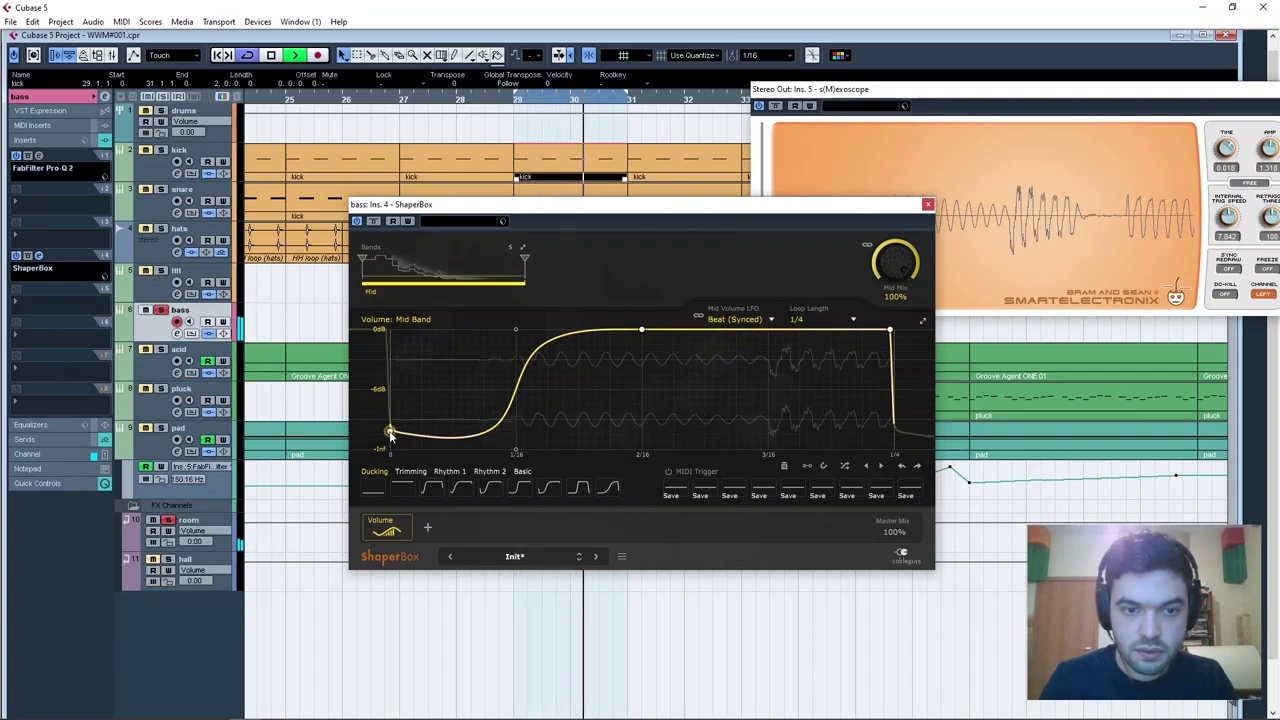
{"action": "left_click_drag", "start_coordinate": [515, 450], "coordinate": [488, 420]}
{"action": "left_click_drag", "start_coordinate": [666, 204], "coordinate": [683, 291]}
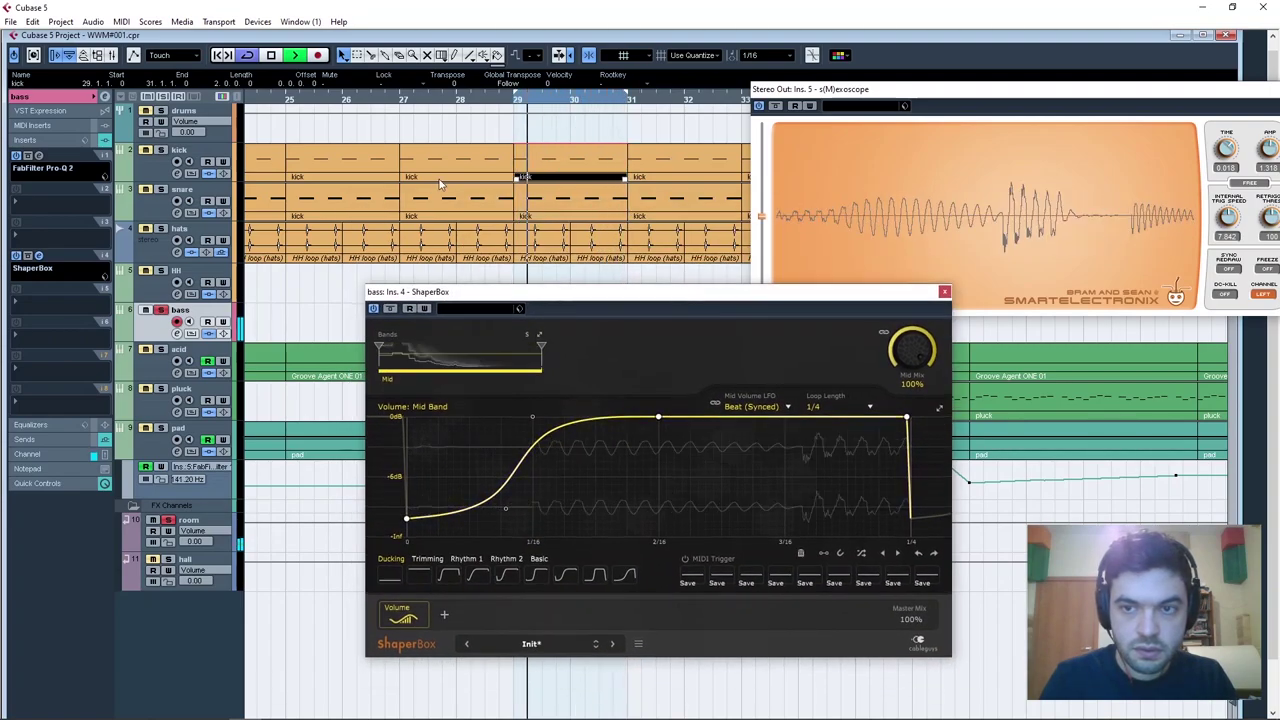
Solo the drums and kick with the bass, listen to the ducking against the kick, and stop playback.
{"action": "left_click", "coordinate": [161, 111]}
{"action": "left_click", "coordinate": [161, 150]}
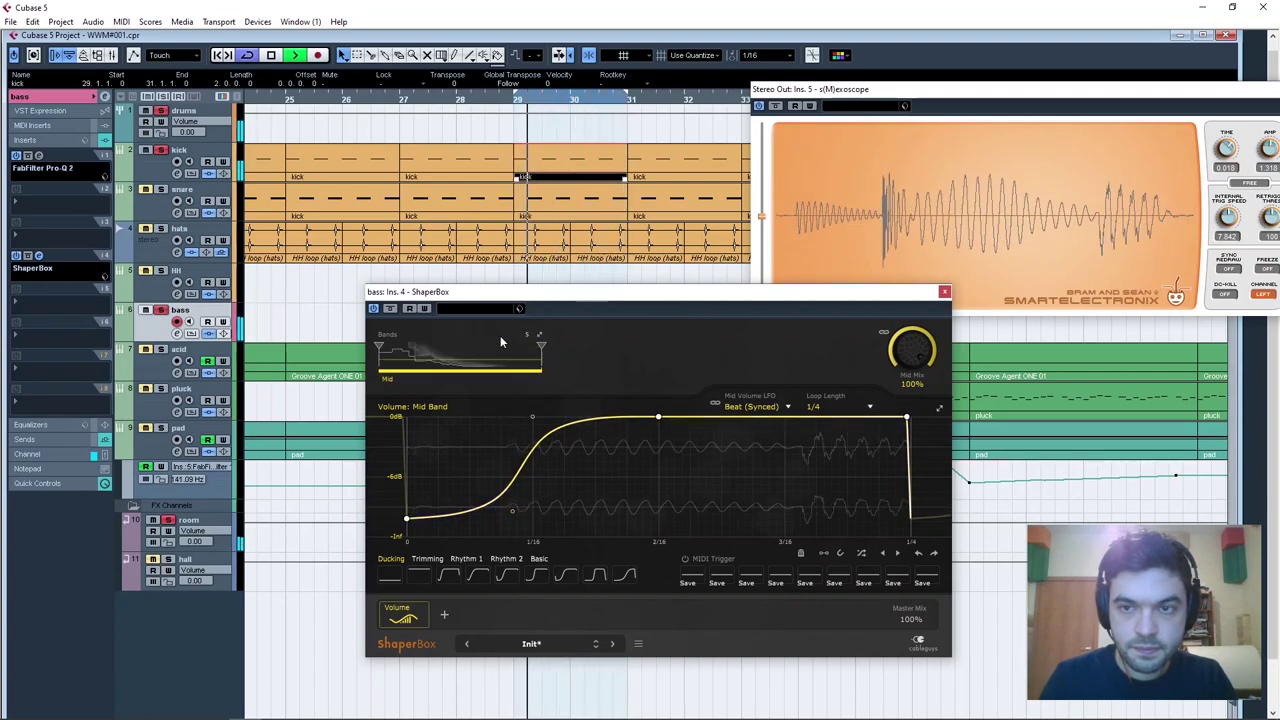
{"action": "key", "text": "space"}
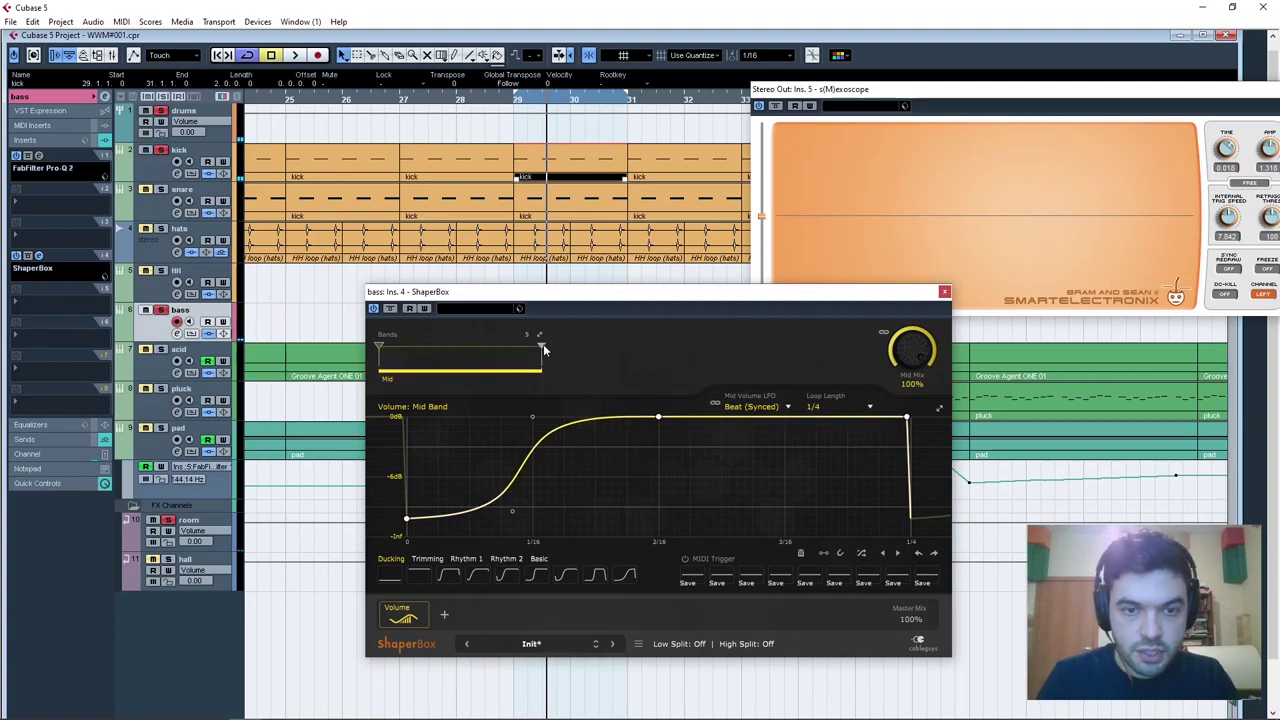
Split ShaperBox into Mid and High bands, raise the early part of the Mid band's ducking curve, and play it.
{"action": "left_click", "coordinate": [448, 362]}
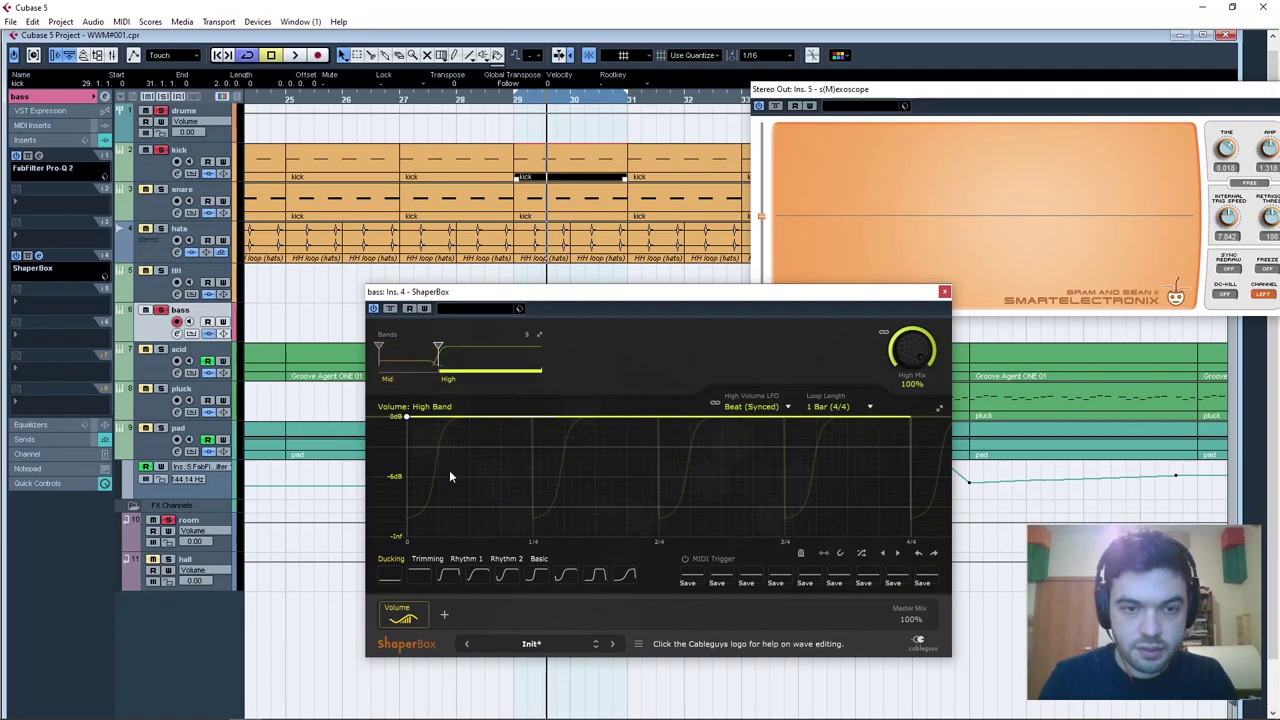
{"action": "left_click", "coordinate": [407, 370]}
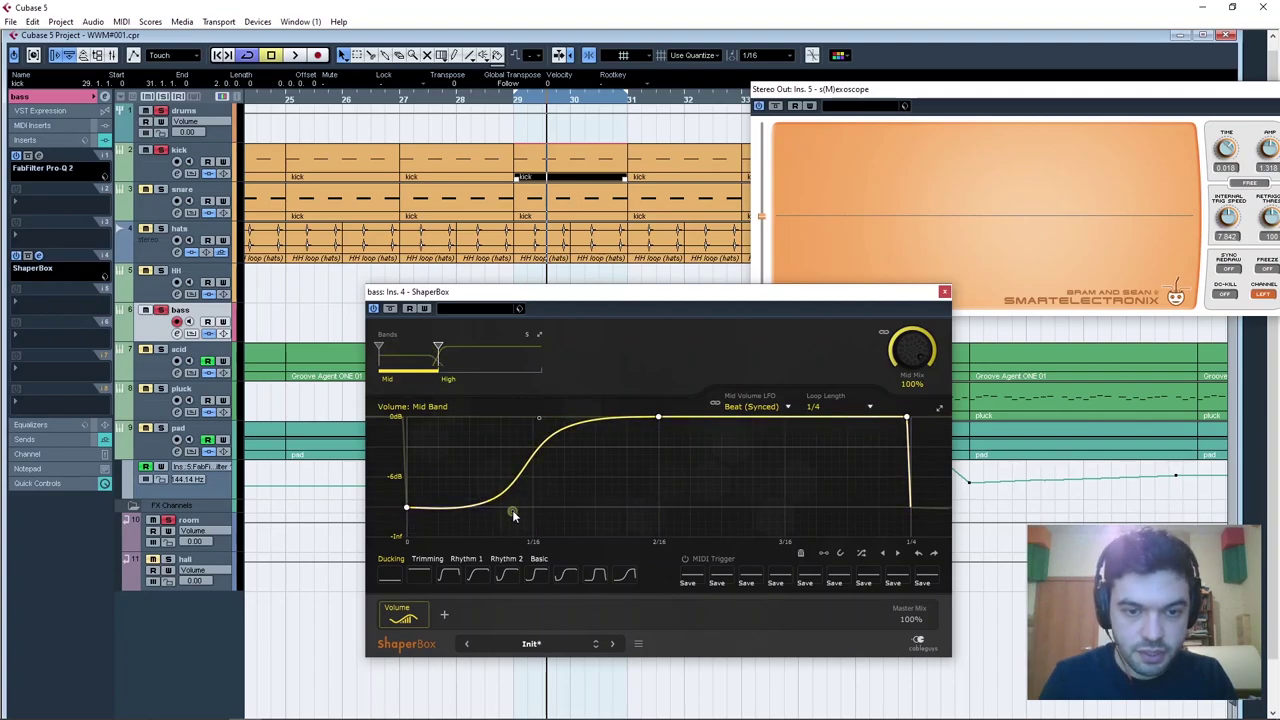
{"action": "left_click_drag", "start_coordinate": [513, 515], "coordinate": [513, 494]}
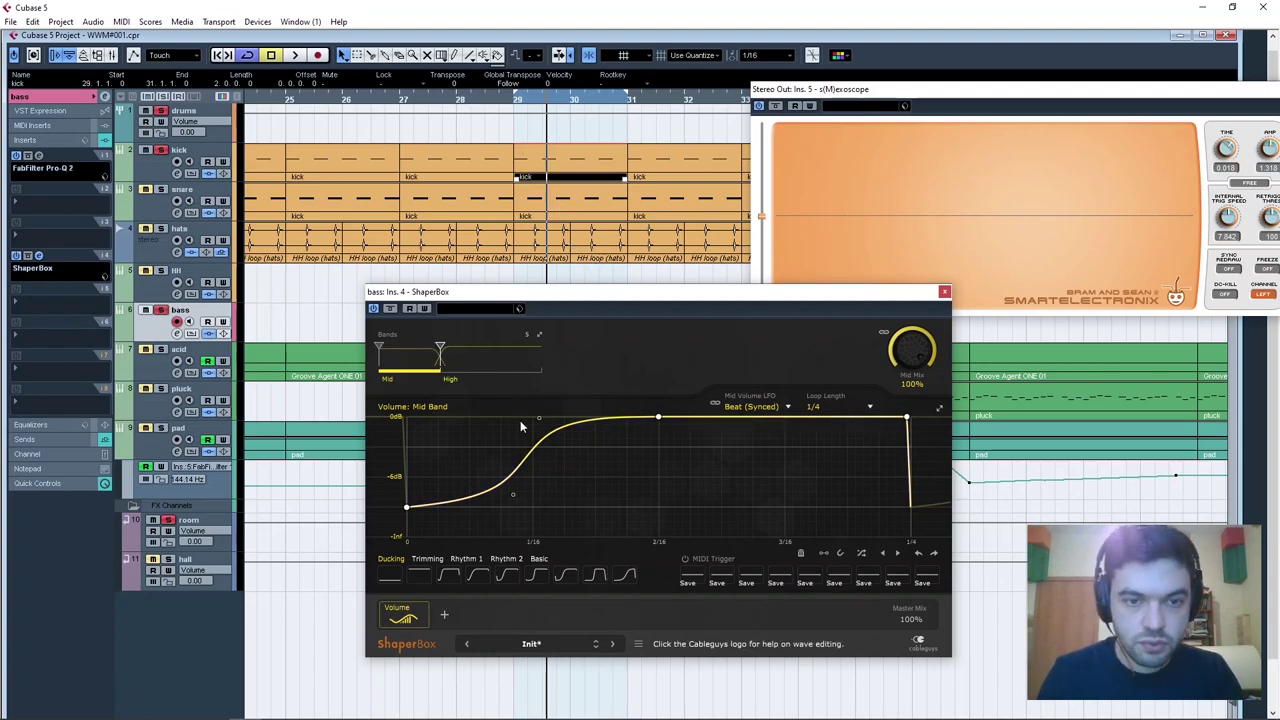
{"action": "key", "text": "space"}
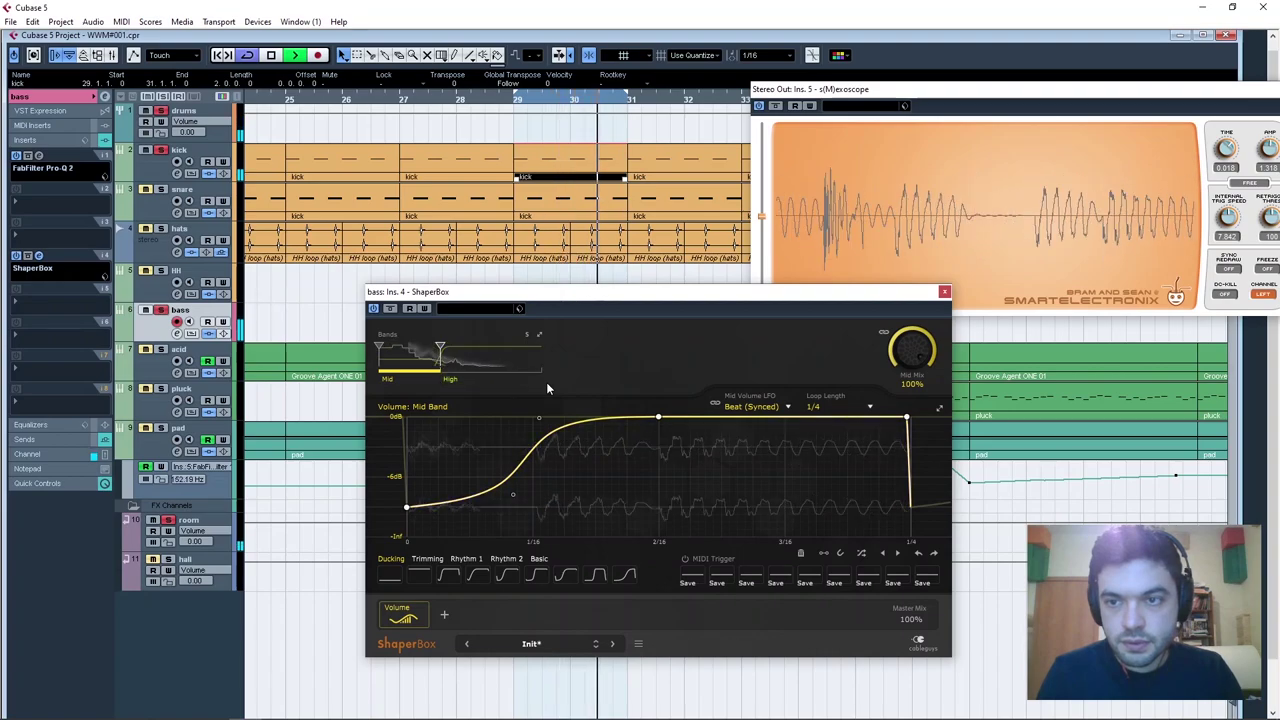
Compare the kick and bass with ShaperBox switched off and on.
{"action": "key", "text": "space"}
{"action": "left_click", "coordinate": [16, 258]}
{"action": "key", "text": "space"}
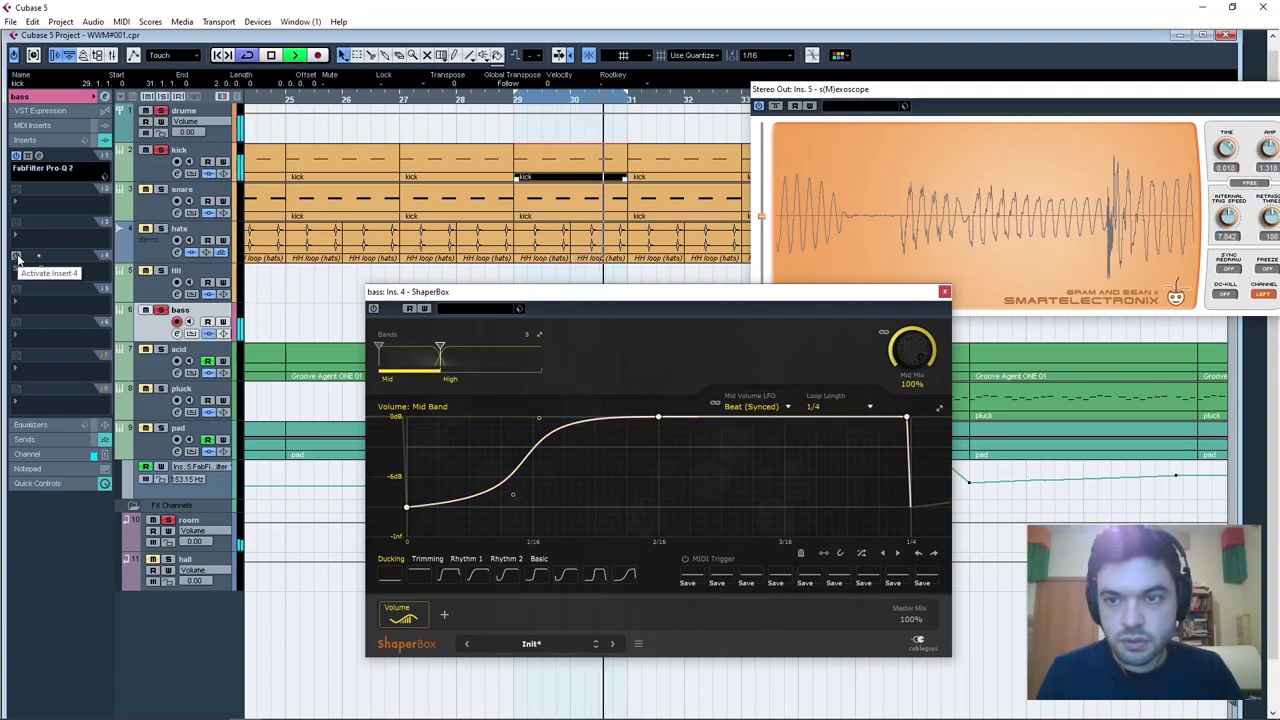
{"action": "left_click", "coordinate": [16, 258]}
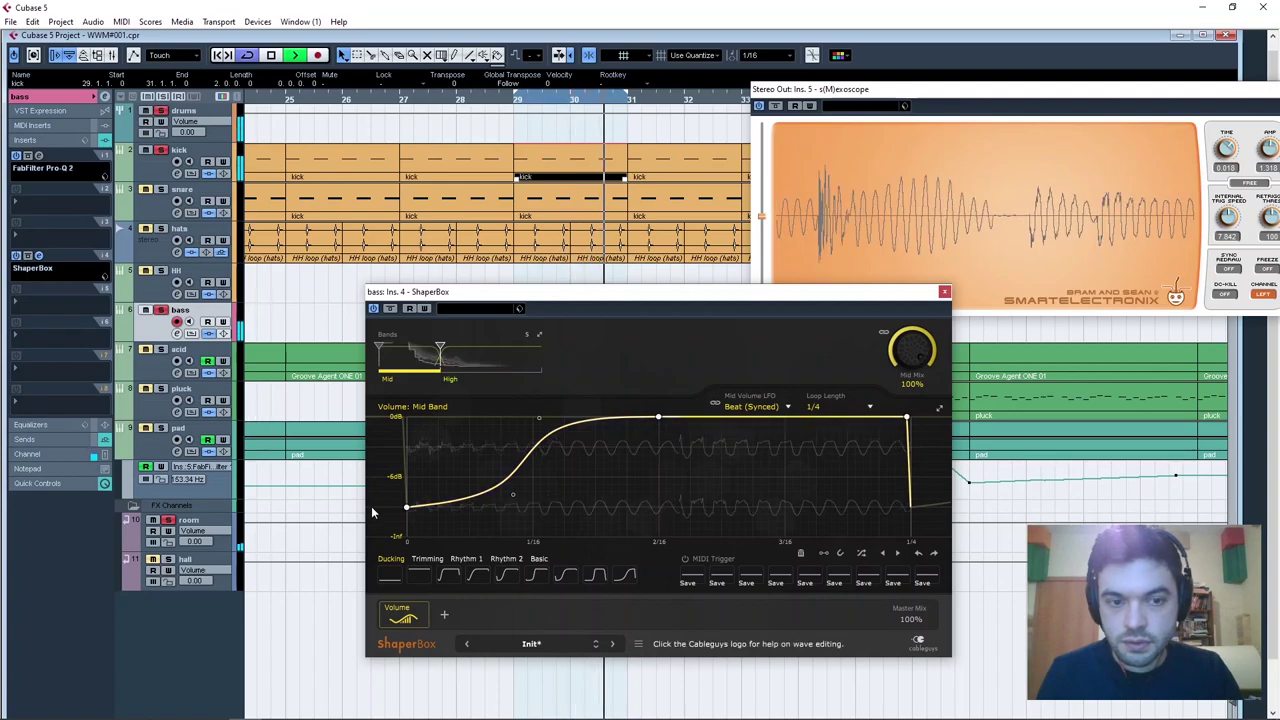
Lower the Mid band curve's start point to -Inf, adjust its lower bend, and check the bass with the kick.
{"action": "left_click_drag", "start_coordinate": [406, 508], "coordinate": [406, 536]}
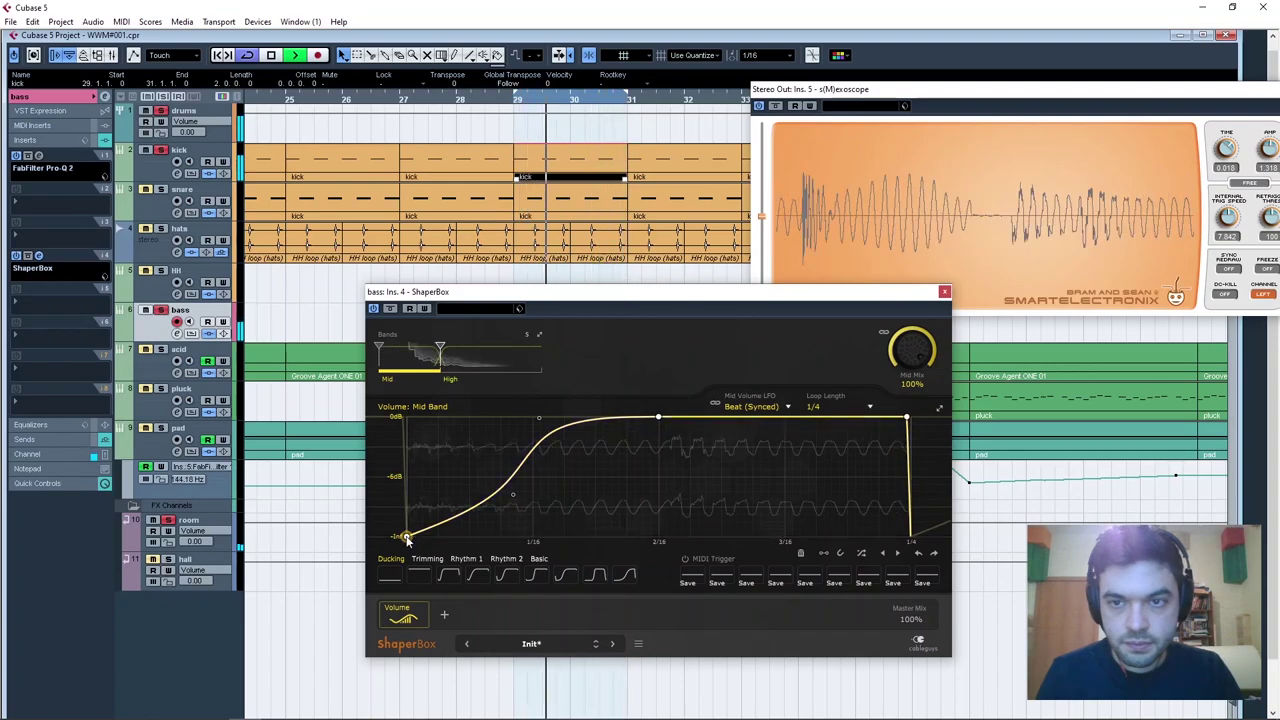
{"action": "left_click_drag", "start_coordinate": [513, 494], "coordinate": [516, 503]}
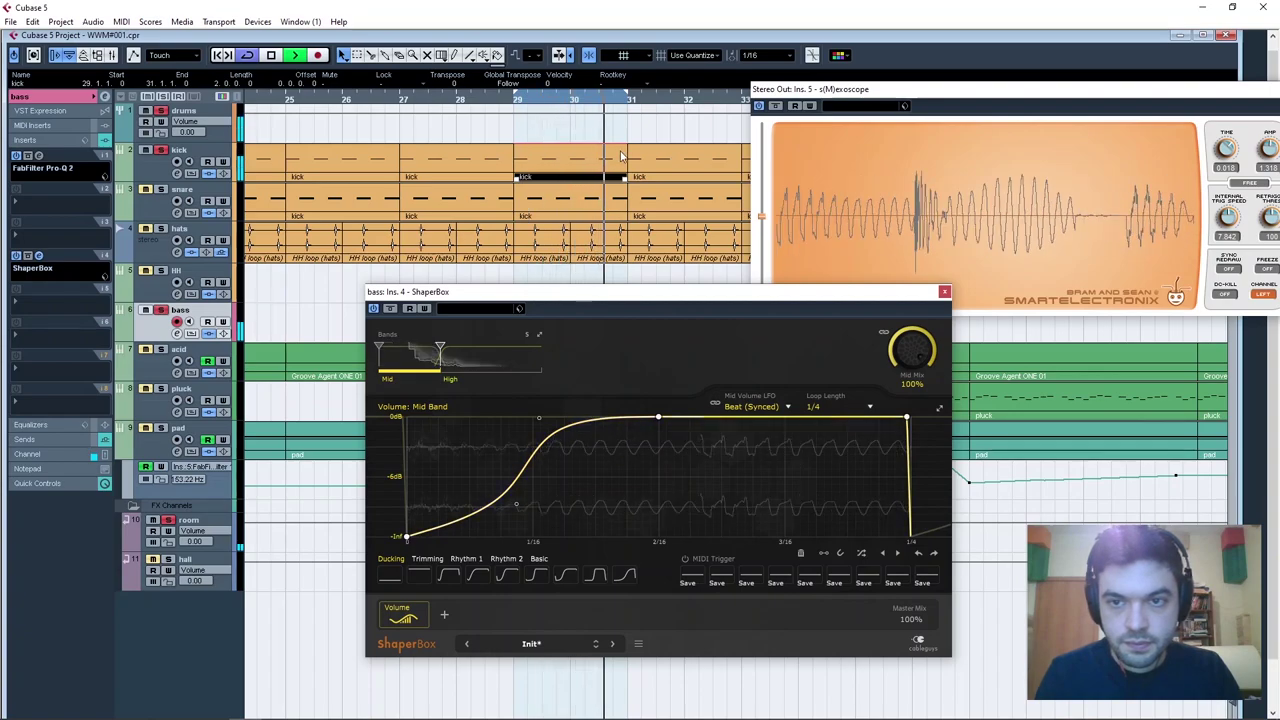
{"action": "left_click", "coordinate": [161, 311]}
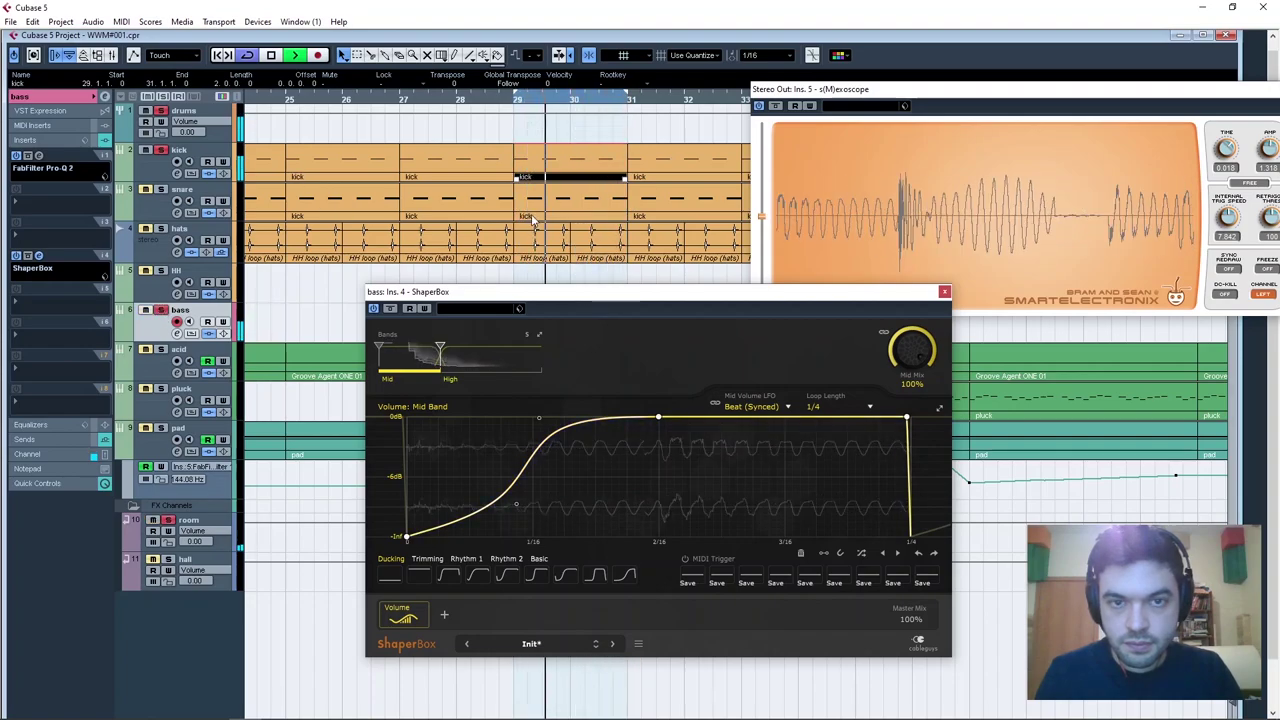
Stop playback, close ShaperBox, and clear the solo on the drums, kick and bass tracks.
{"action": "key", "text": "space"}
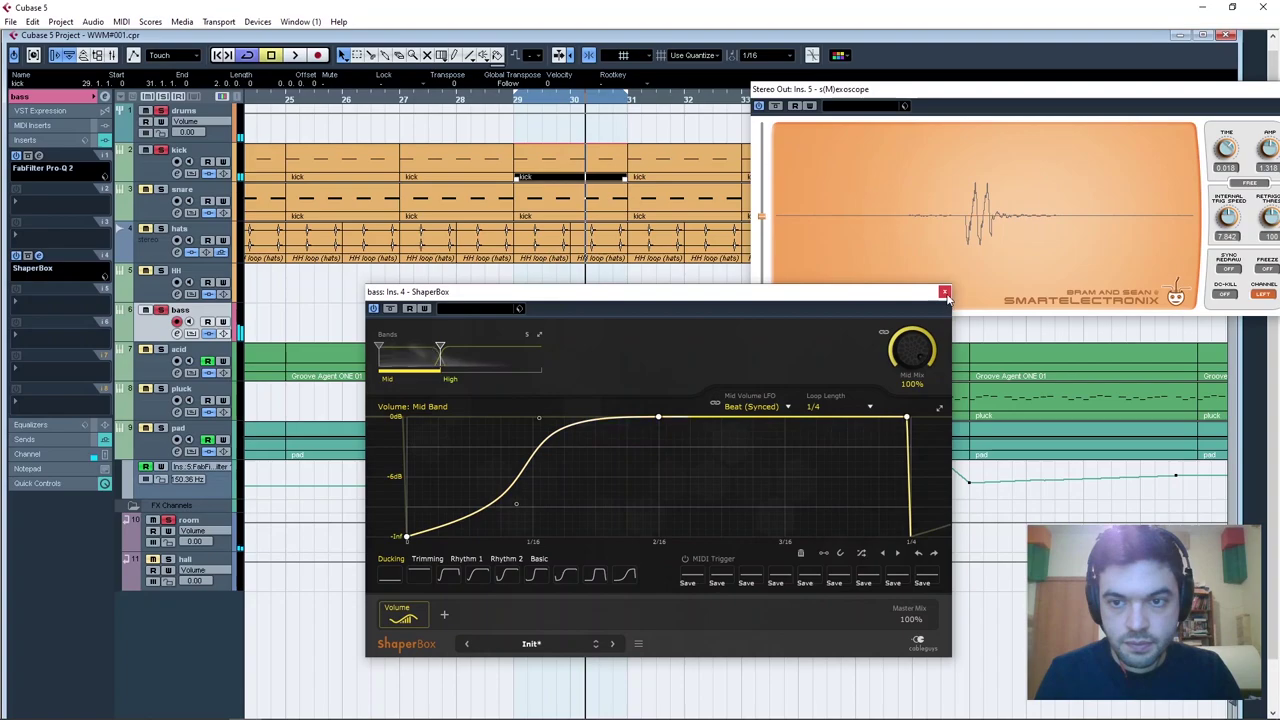
{"action": "left_click", "coordinate": [945, 292]}
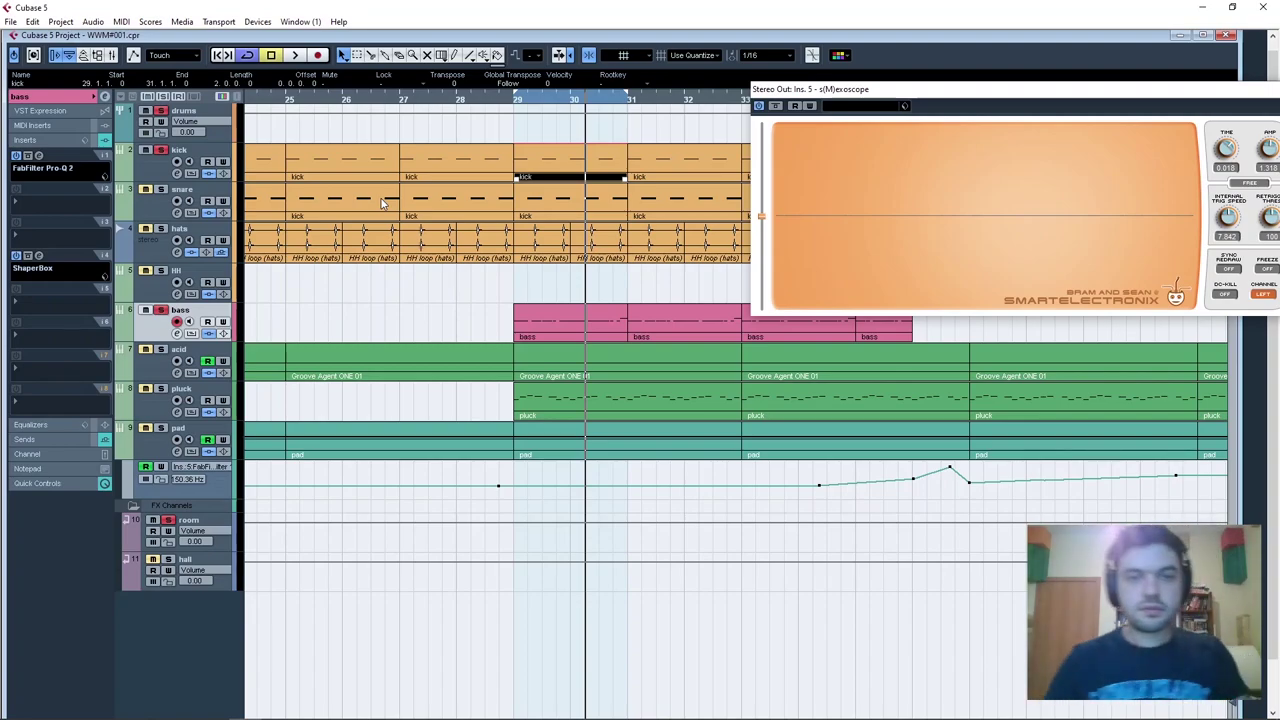
{"action": "left_click", "coordinate": [204, 114]}
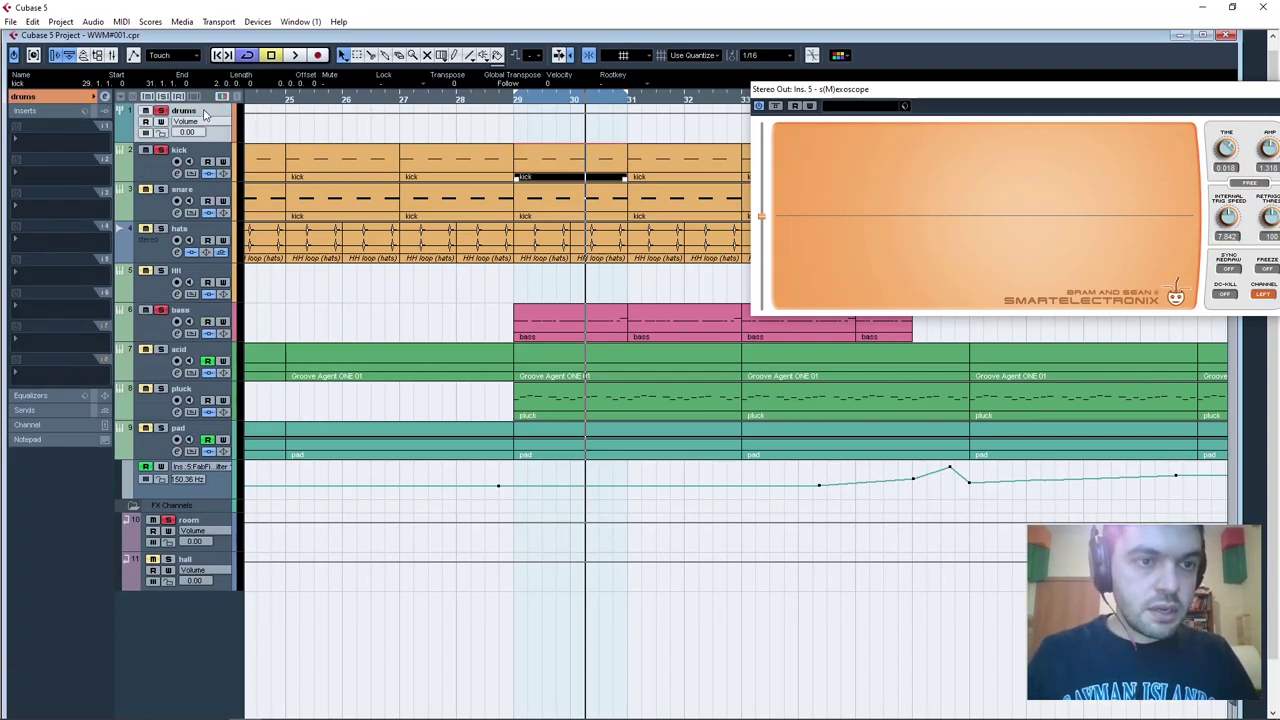
{"action": "left_click", "coordinate": [163, 334]}
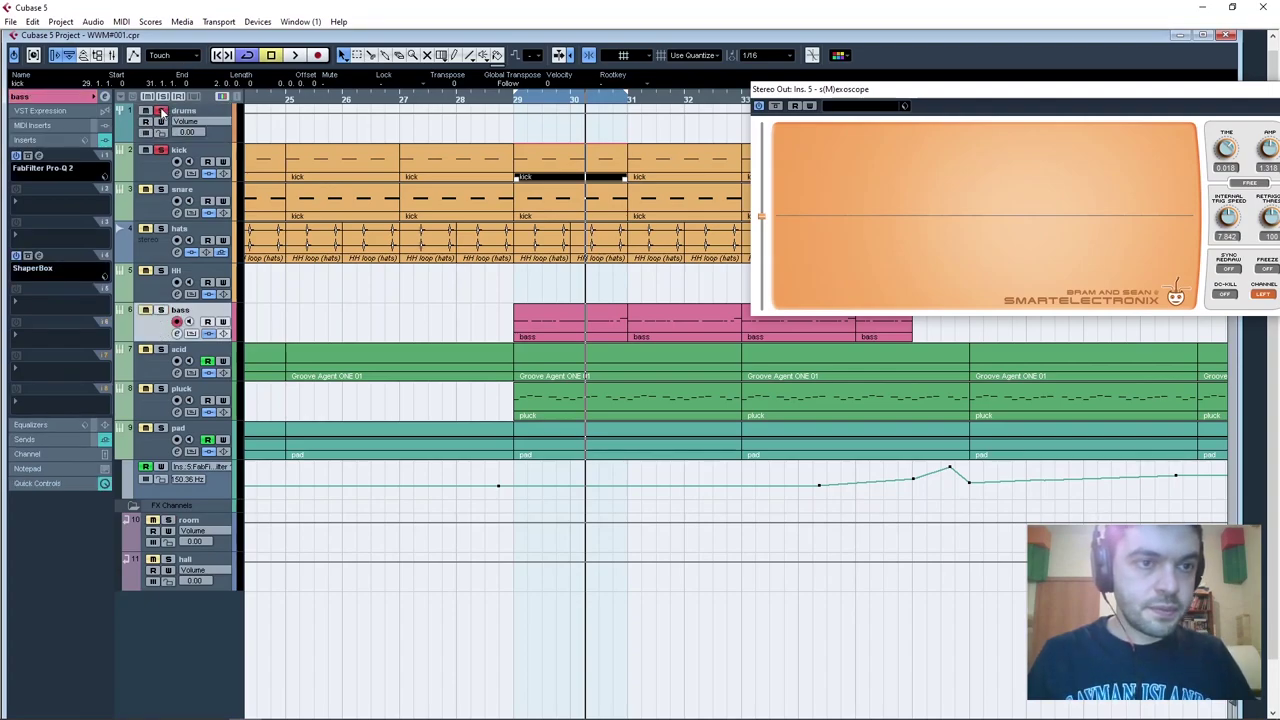
Add a stereo group channel track directly below the drums track and name it D&B.
{"action": "left_click", "coordinate": [200, 117]}
{"action": "right_click", "coordinate": [200, 114]}
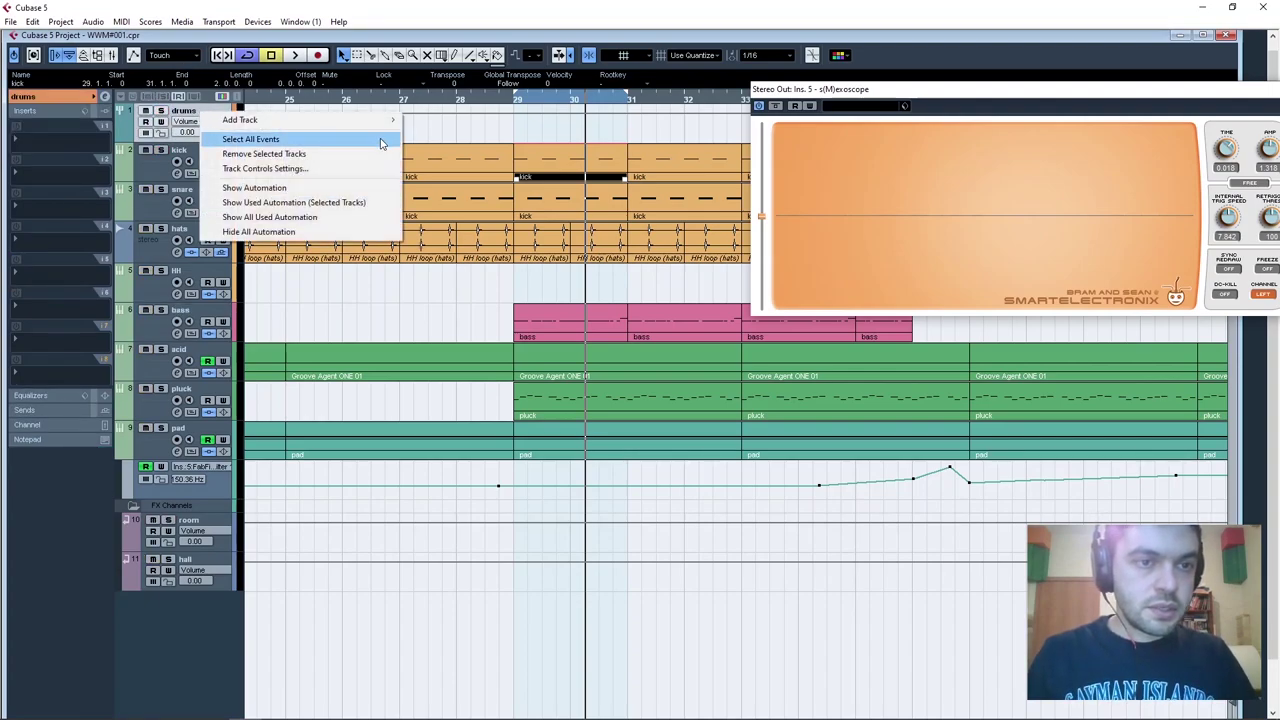
{"action": "mouse_move", "coordinate": [359, 126]}
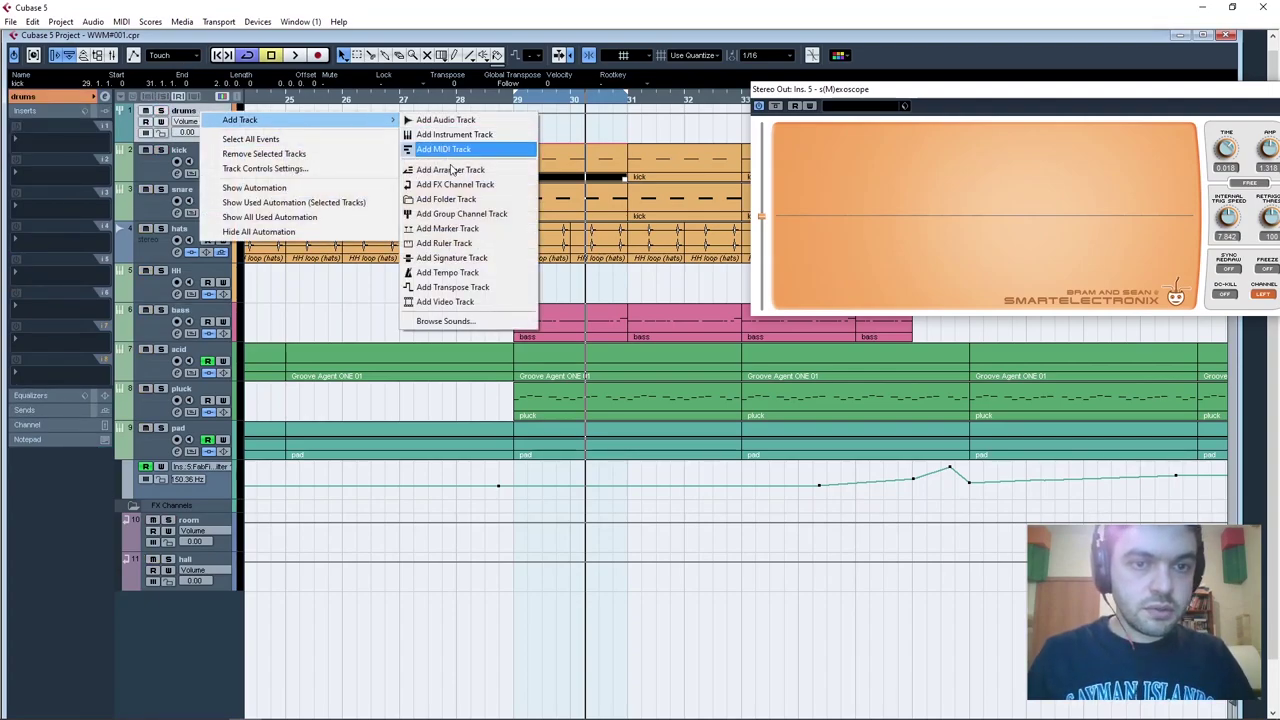
{"action": "left_click", "coordinate": [510, 216]}
{"action": "left_click", "coordinate": [662, 428]}
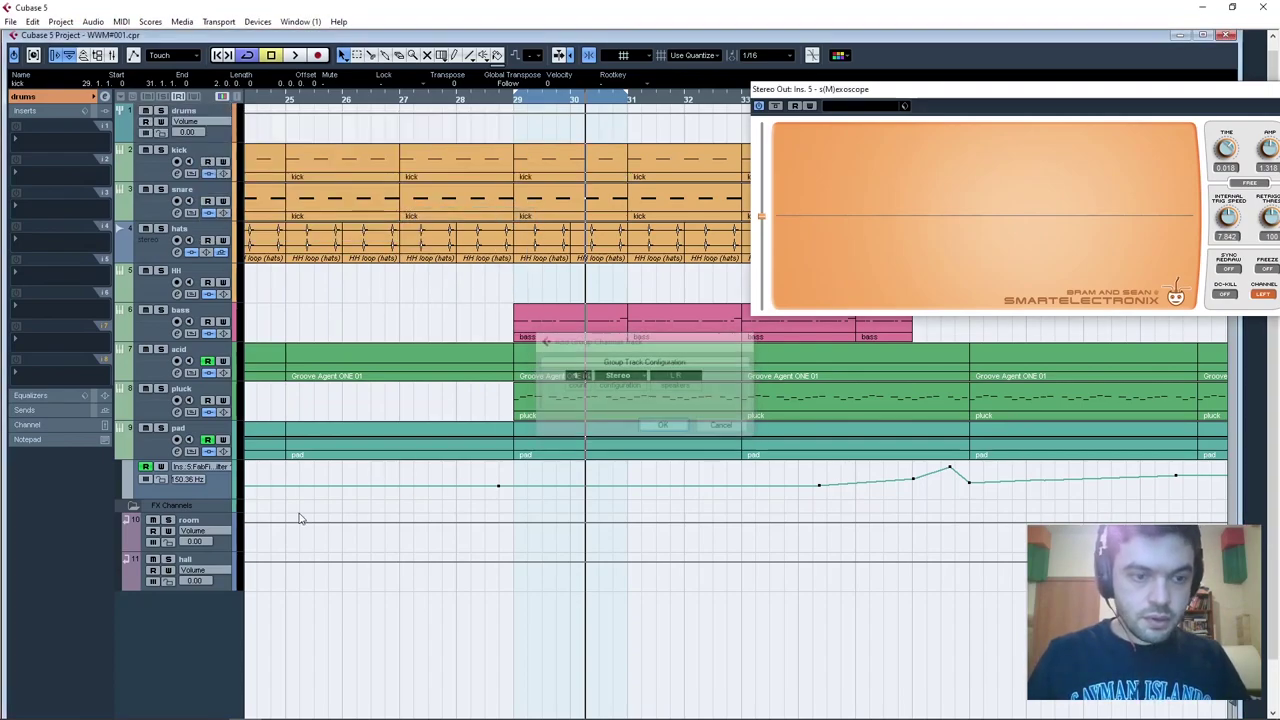
{"action": "left_click_drag", "start_coordinate": [208, 614], "coordinate": [193, 158]}
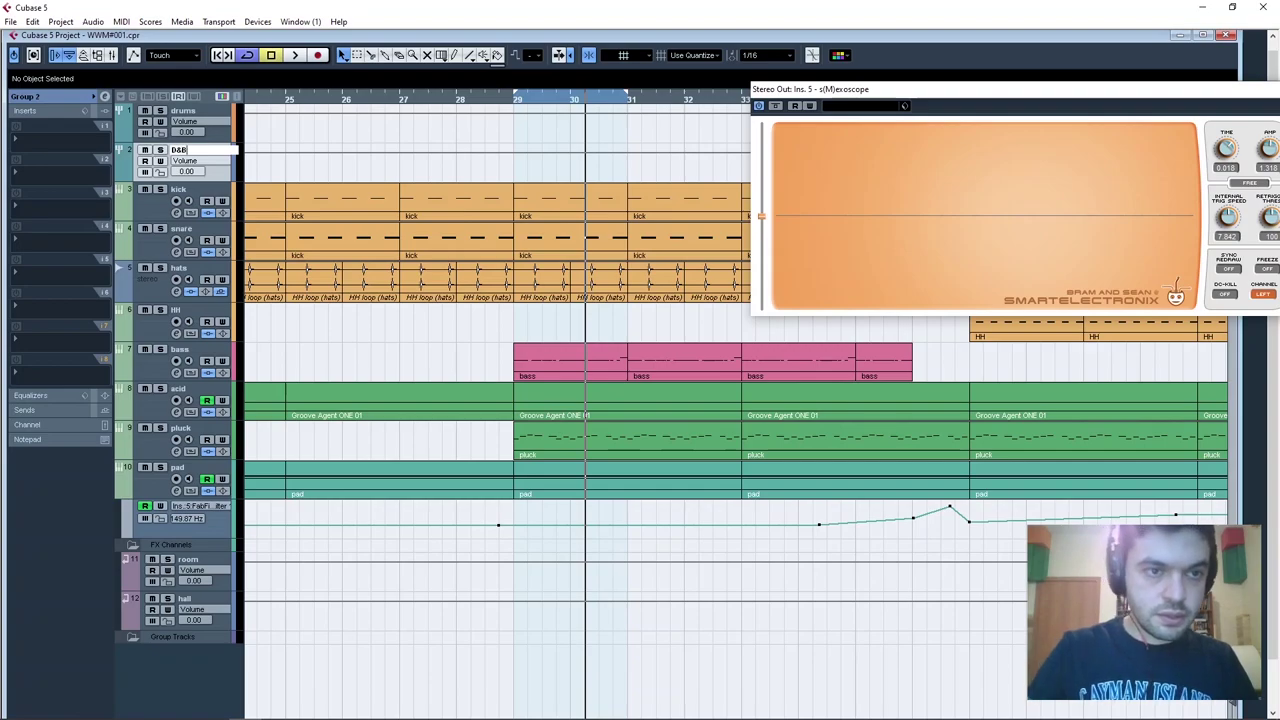
Colour the D&B group track pink to match the bass track.
{"action": "left_click", "coordinate": [235, 168]}
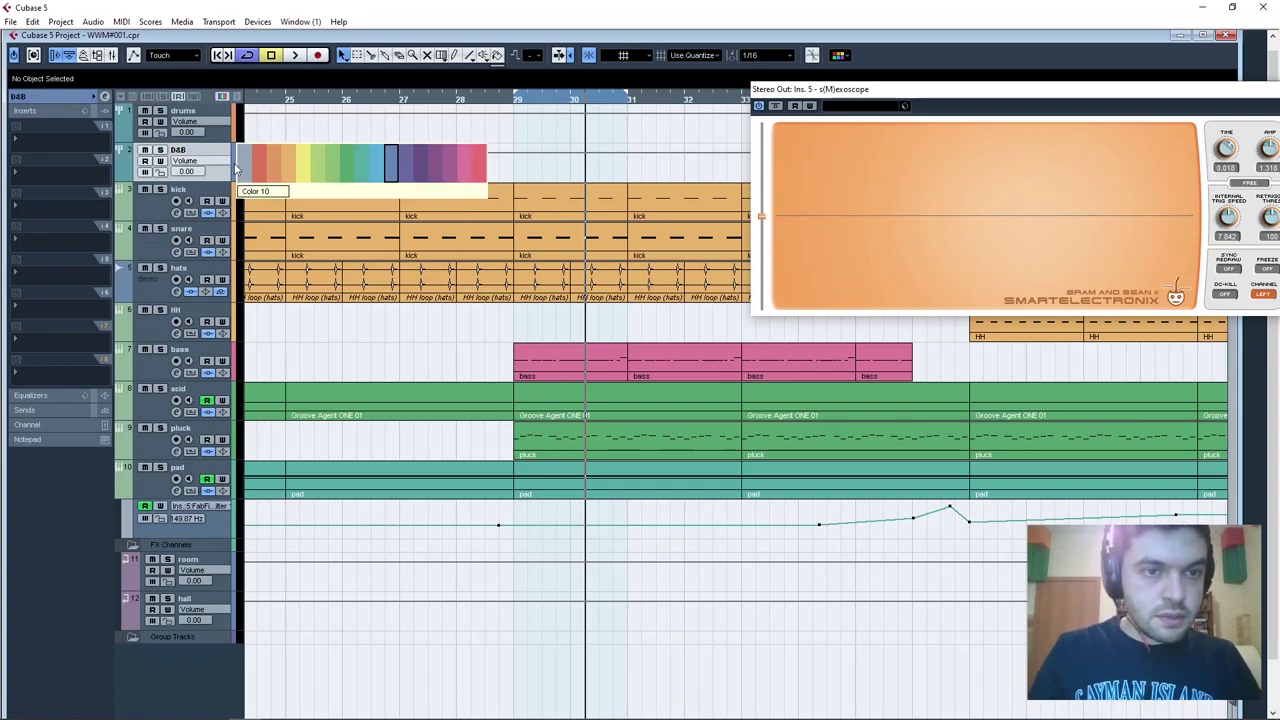
{"action": "left_click", "coordinate": [290, 170]}
{"action": "left_click", "coordinate": [237, 175]}
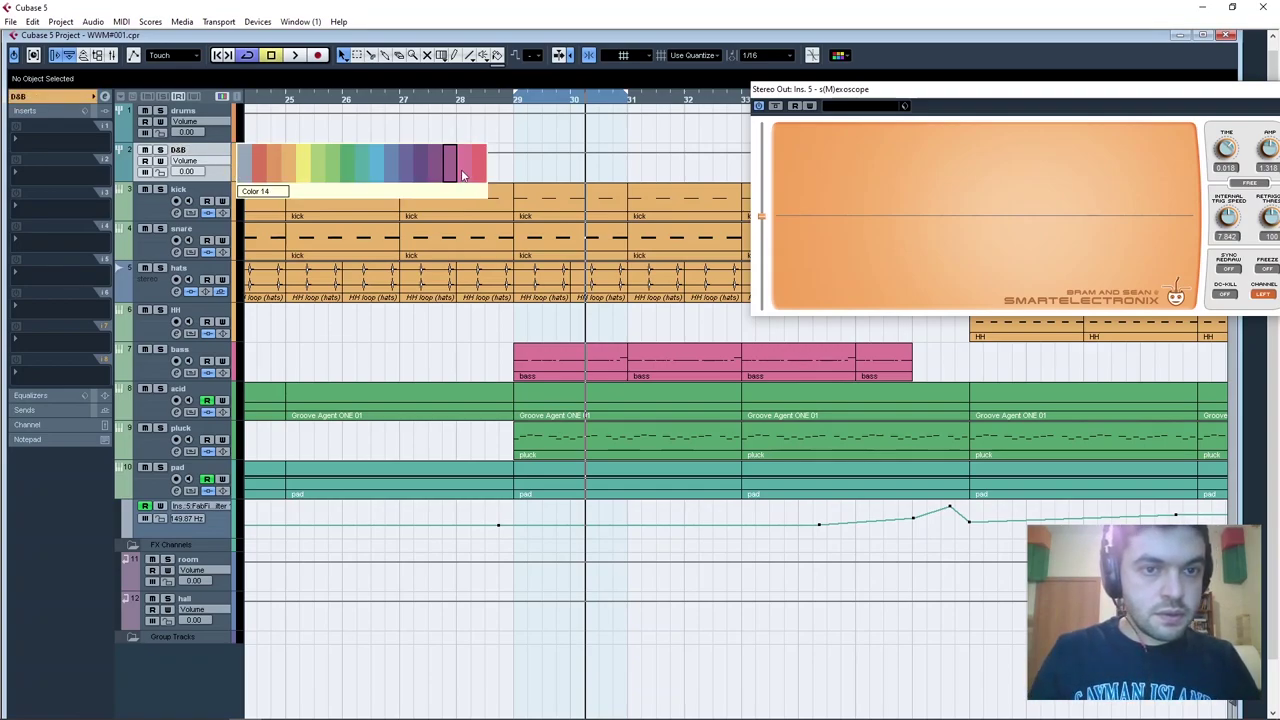
{"action": "left_click", "coordinate": [466, 172]}
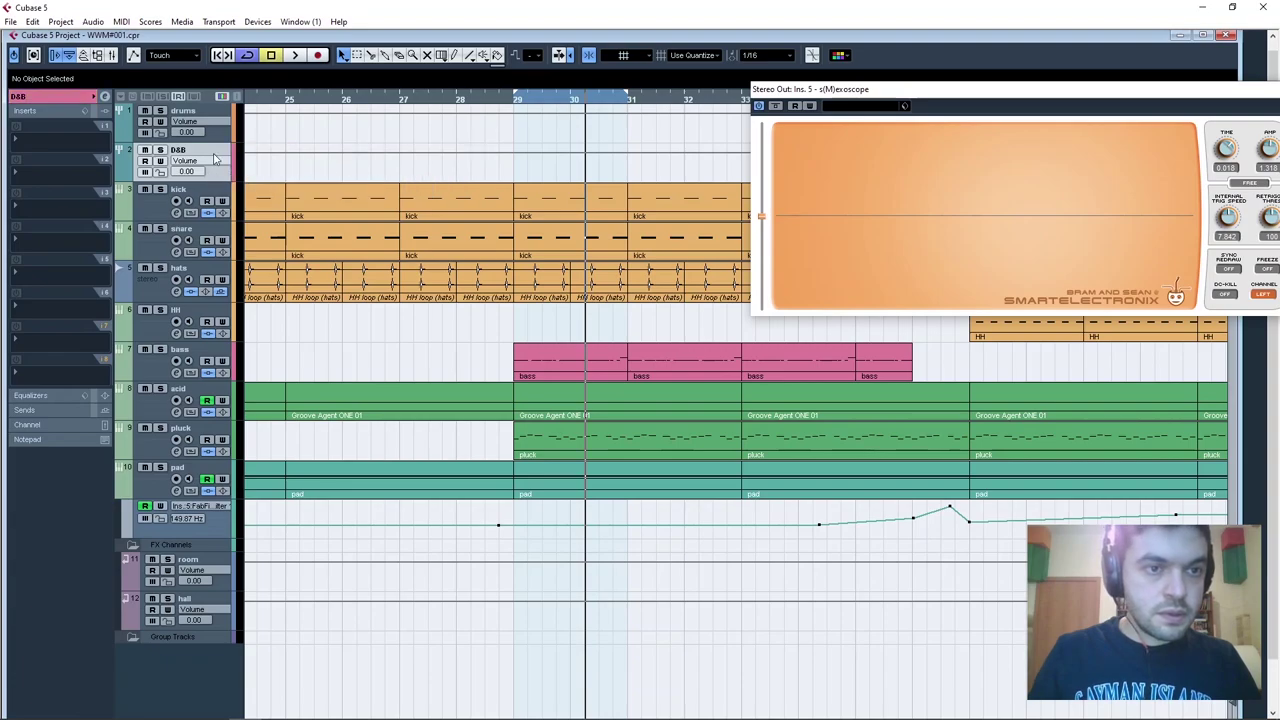
Route the drums group's output to the D&B group in its channel settings.
{"action": "left_click", "coordinate": [193, 117]}
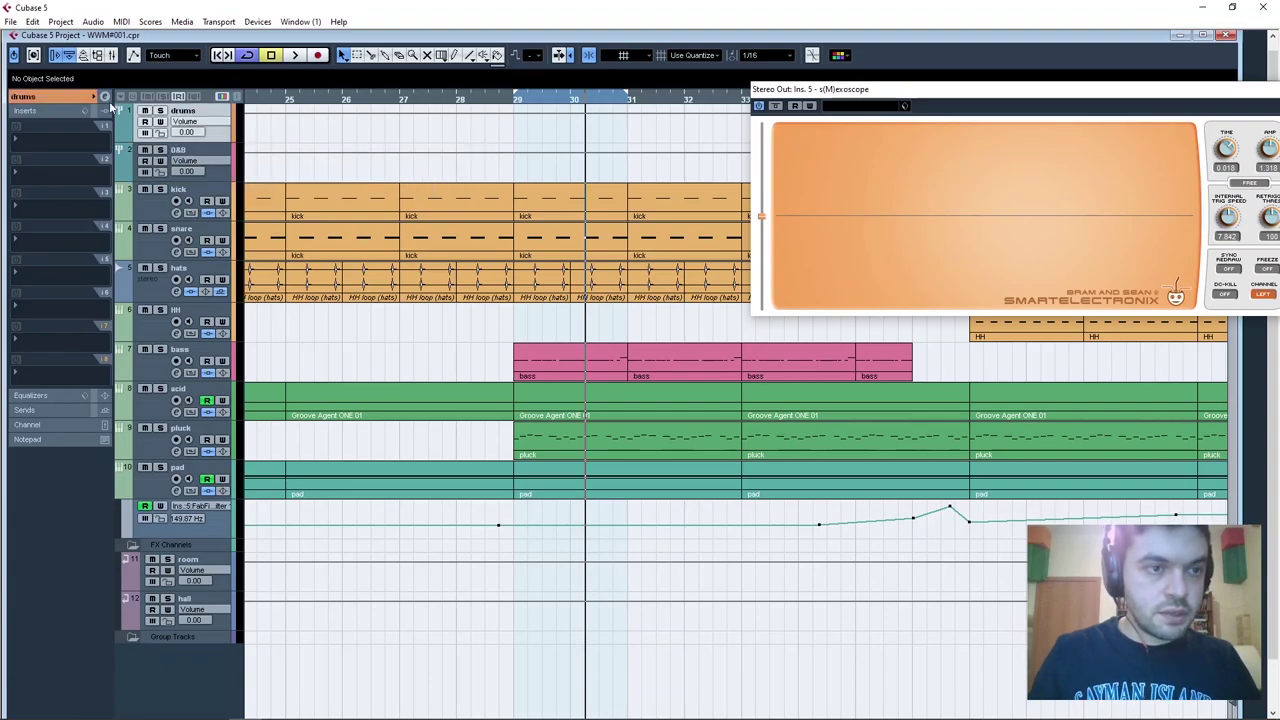
{"action": "left_click", "coordinate": [104, 98]}
{"action": "left_click_drag", "start_coordinate": [712, 209], "coordinate": [412, 122]}
{"action": "left_click", "coordinate": [665, 167]}
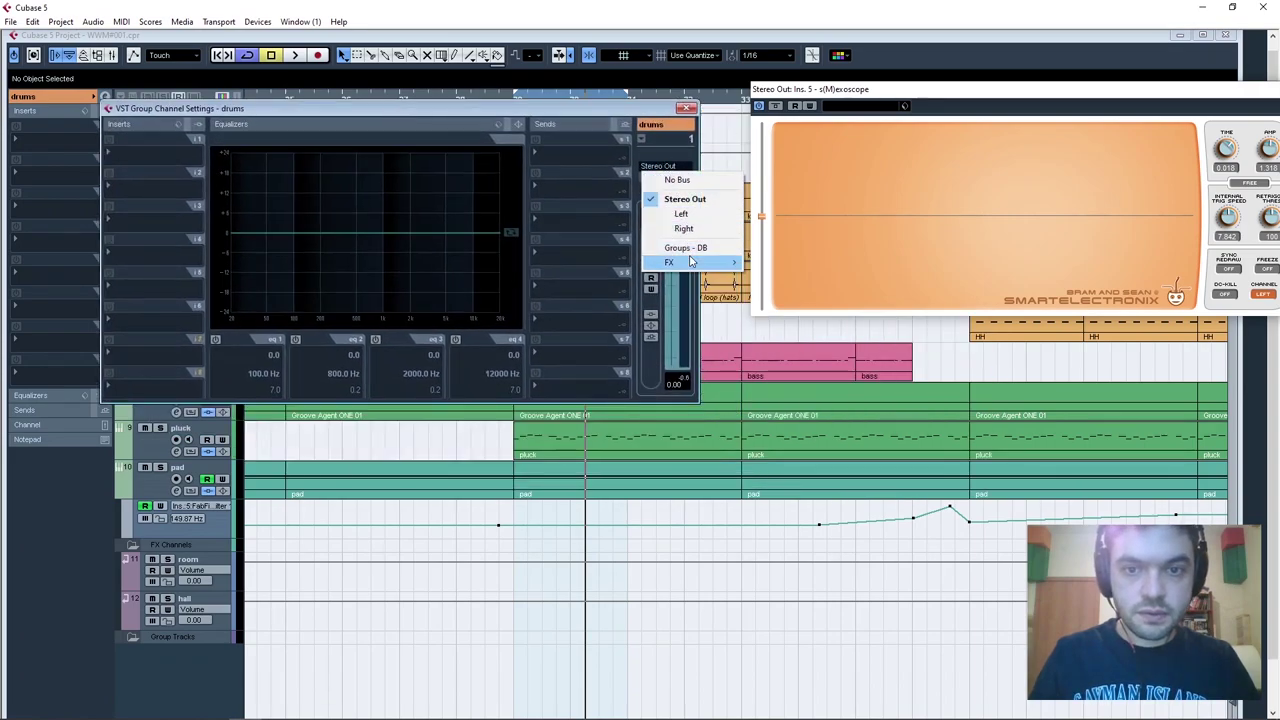
{"action": "left_click", "coordinate": [687, 247]}
{"action": "left_click", "coordinate": [686, 108]}
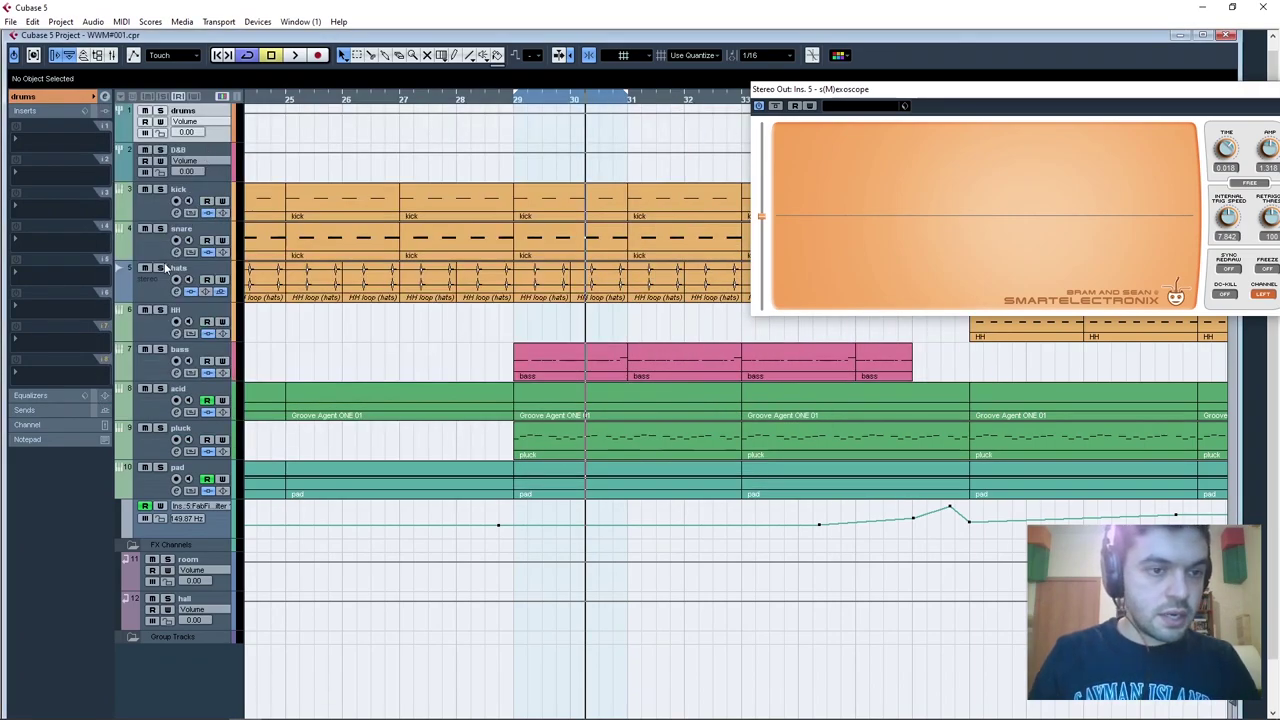
Route the bass track's output to the D&B group and listen to the drums and bass soloed together.
{"action": "left_click", "coordinate": [152, 376]}
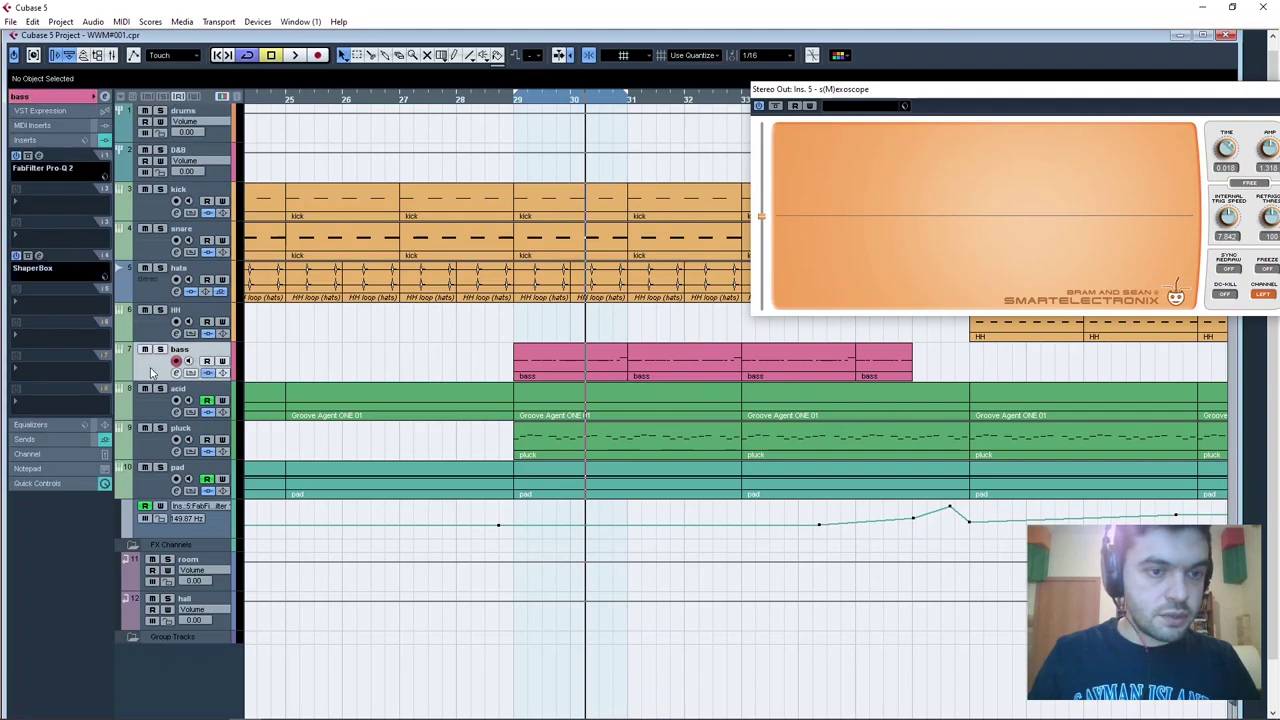
{"action": "left_click", "coordinate": [106, 97]}
{"action": "left_click", "coordinate": [661, 168]}
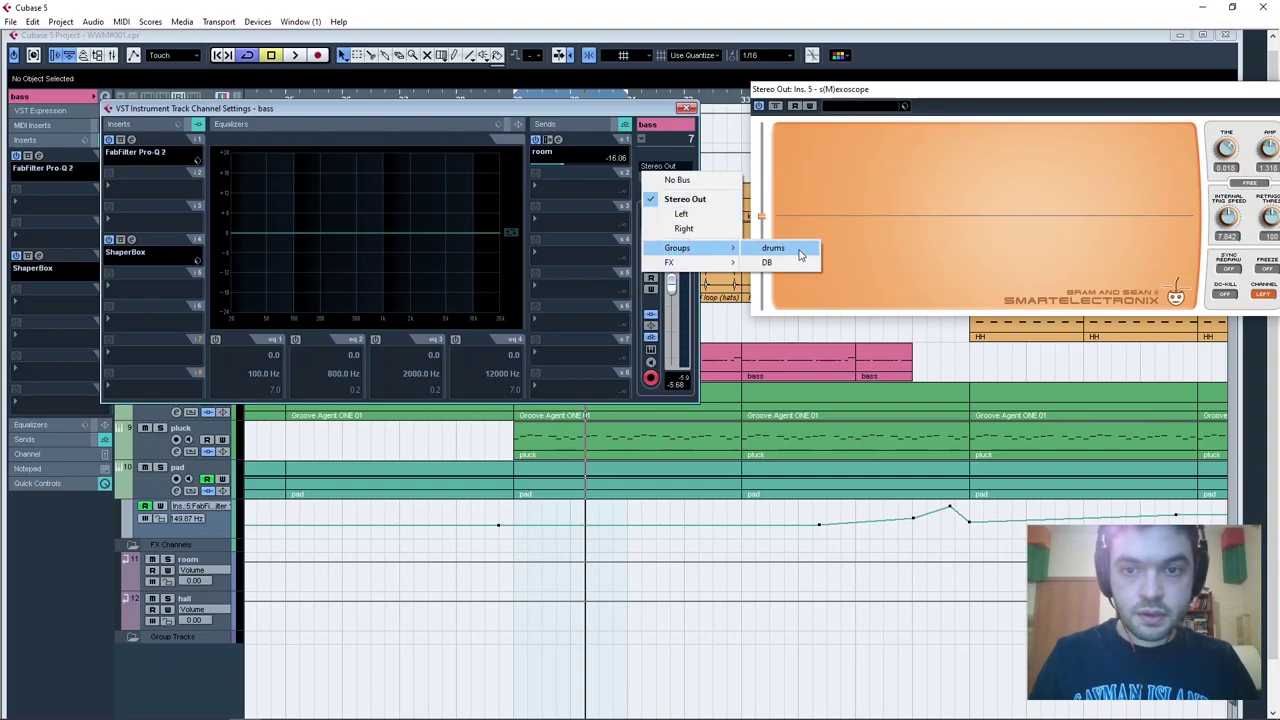
{"action": "left_click", "coordinate": [768, 262]}
{"action": "left_click", "coordinate": [687, 109]}
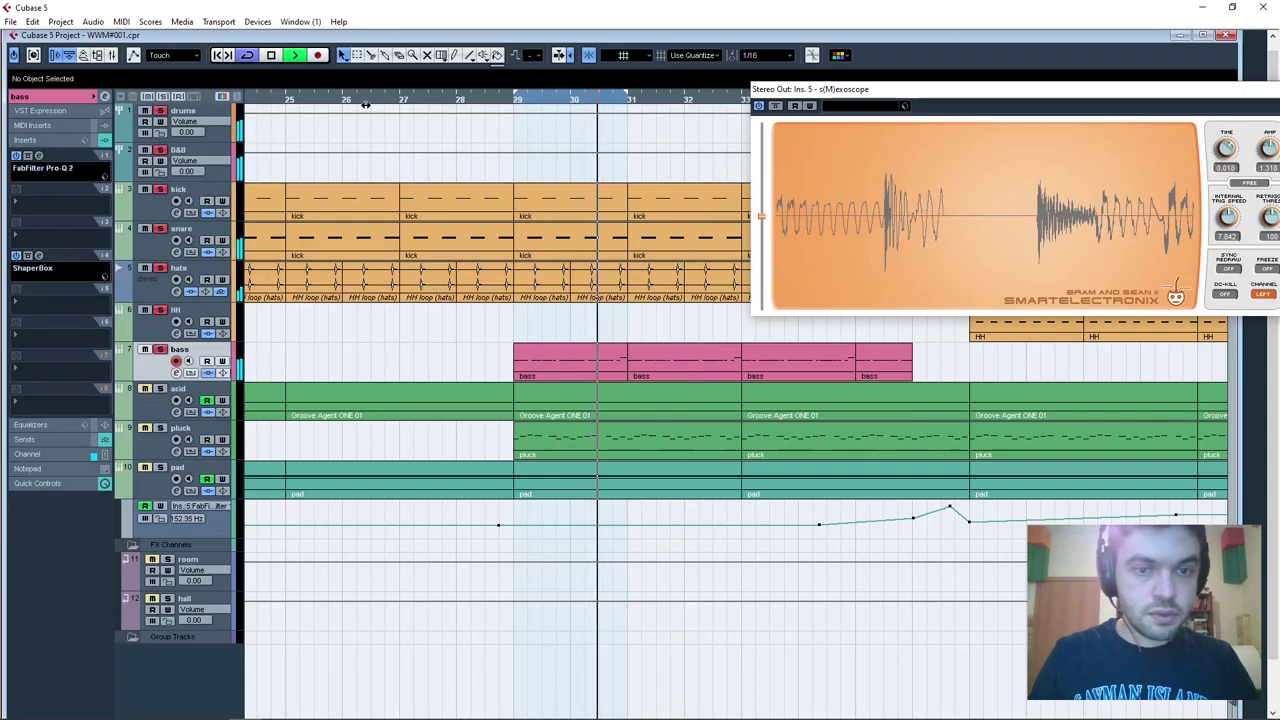
{"action": "key", "text": "space"}
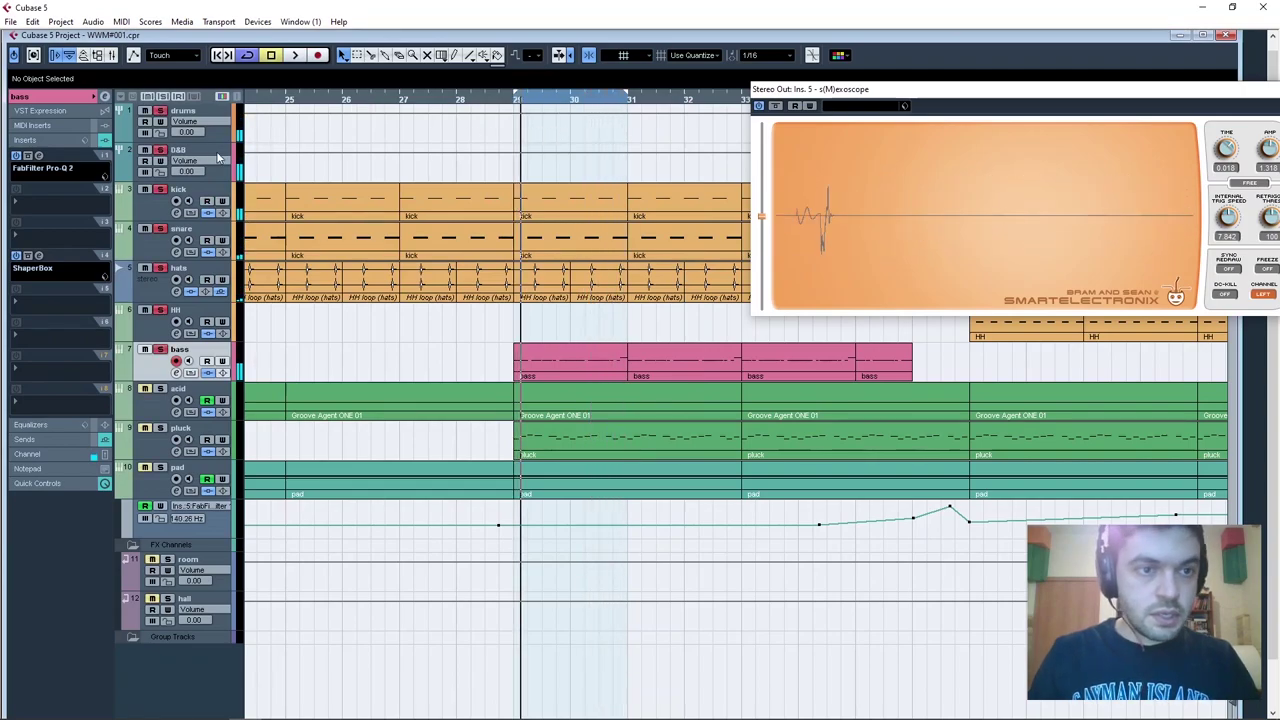
Load FabFilter Pro-MB into the D&B group's first insert slot and play the loop through it.
{"action": "left_click", "coordinate": [208, 155]}
{"action": "left_click", "coordinate": [18, 143]}
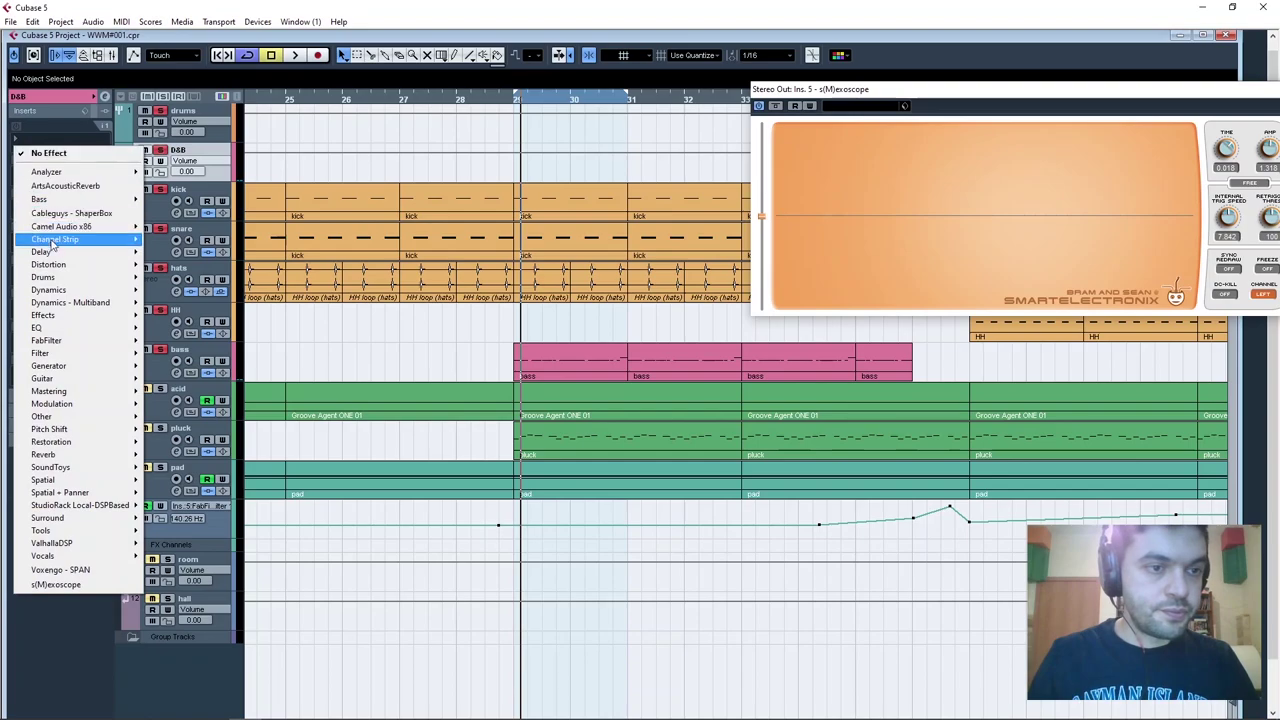
{"action": "mouse_move", "coordinate": [125, 347]}
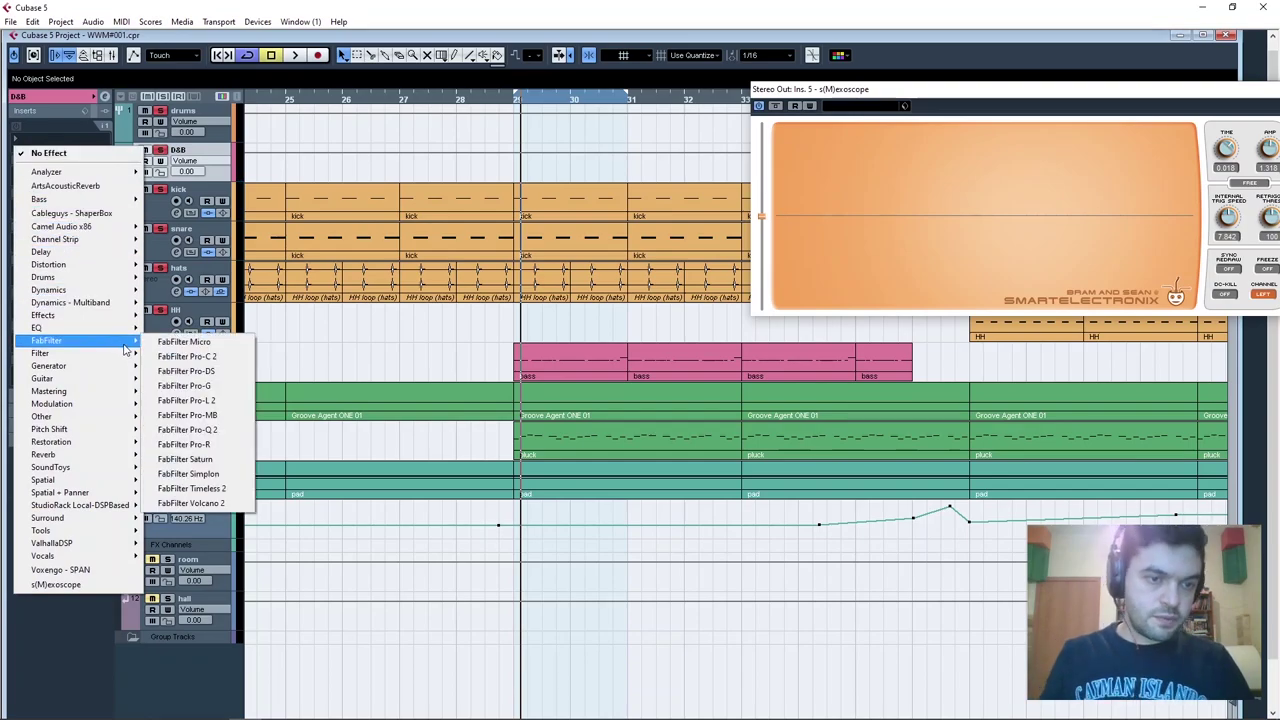
{"action": "left_click", "coordinate": [212, 422]}
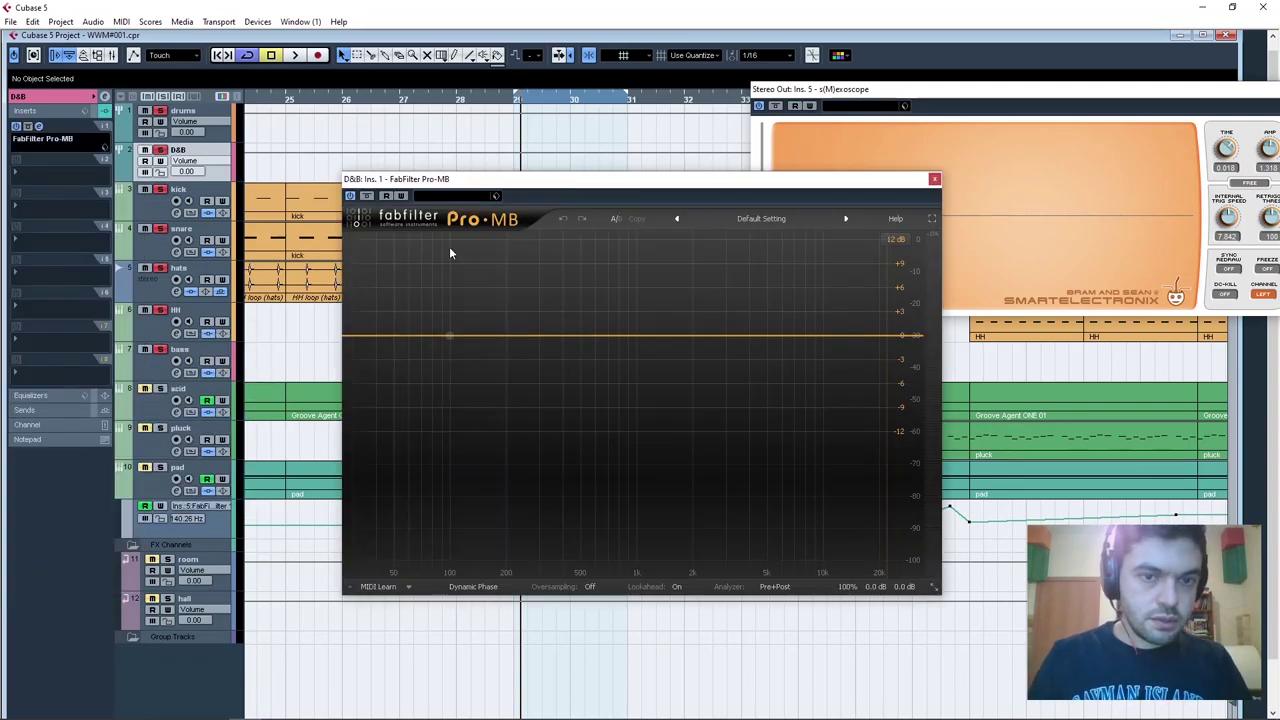
{"action": "key", "text": "space"}
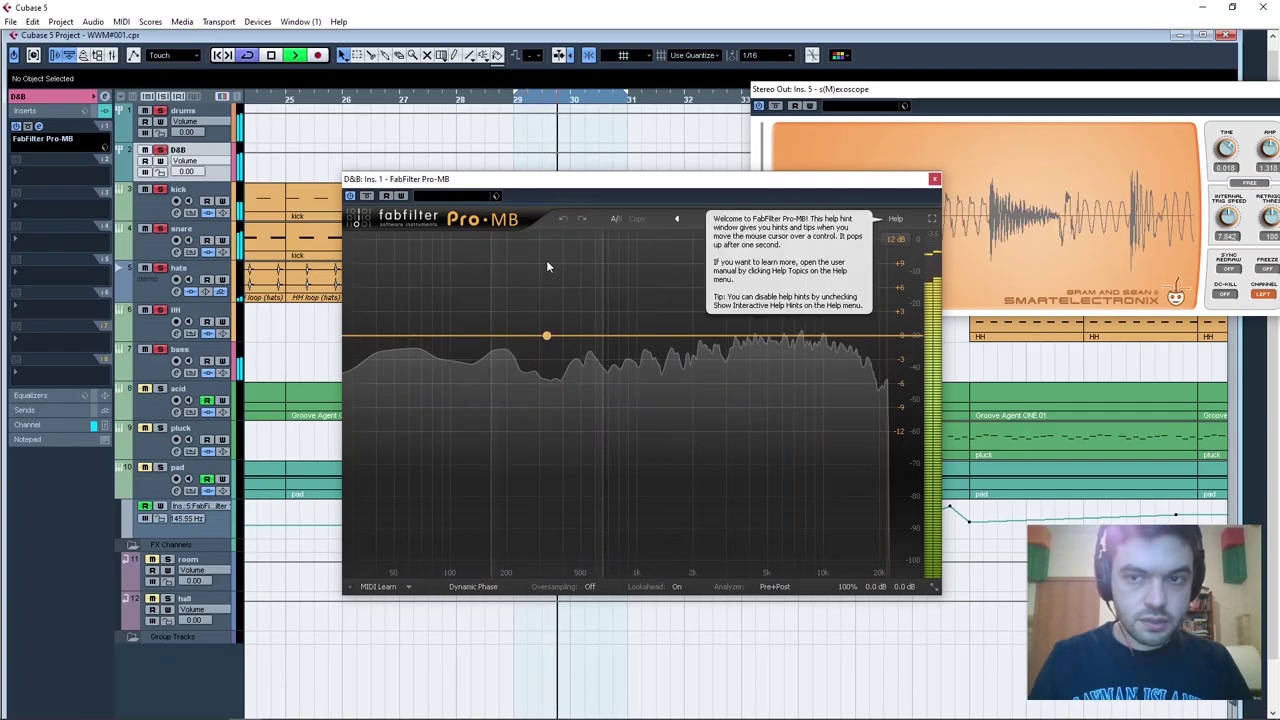
{"action": "left_click_drag", "start_coordinate": [560, 180], "coordinate": [626, 225]}
Add a Pro-MB band covering the low end down to the bottom of the spectrum, and fine-tune its high crossover by ear.
{"action": "left_click", "coordinate": [503, 381]}
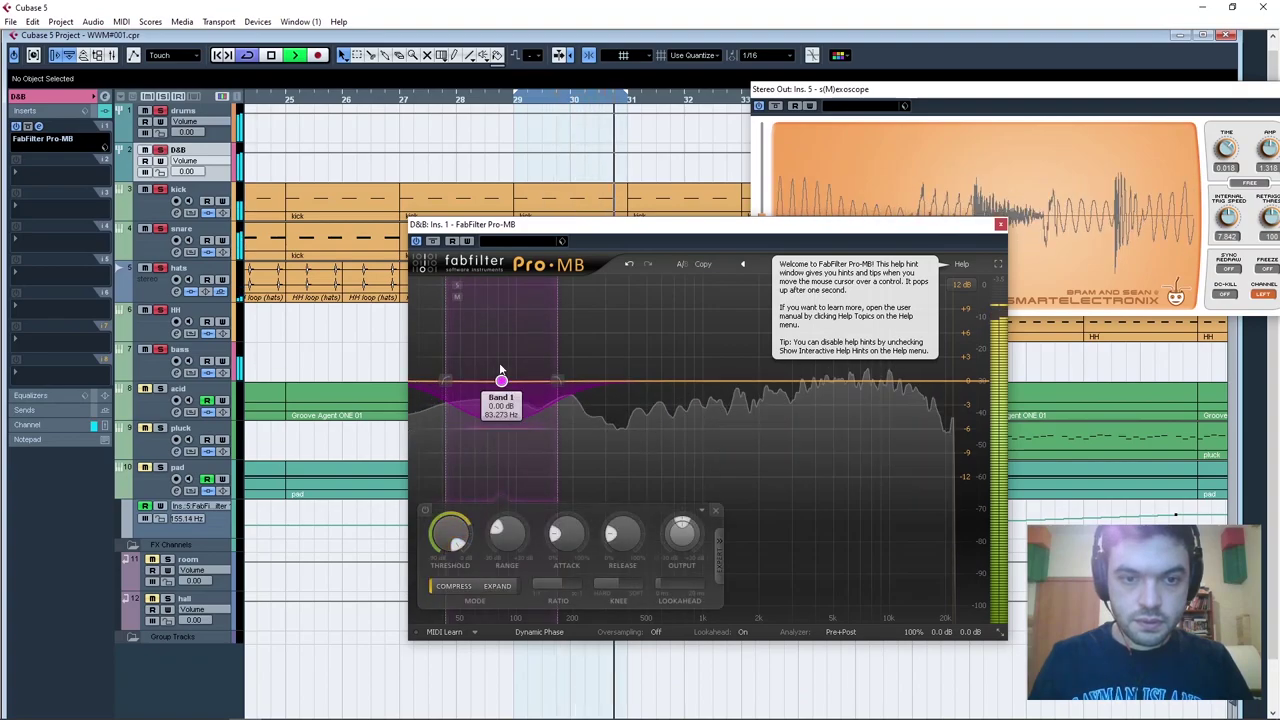
{"action": "left_click", "coordinate": [457, 286]}
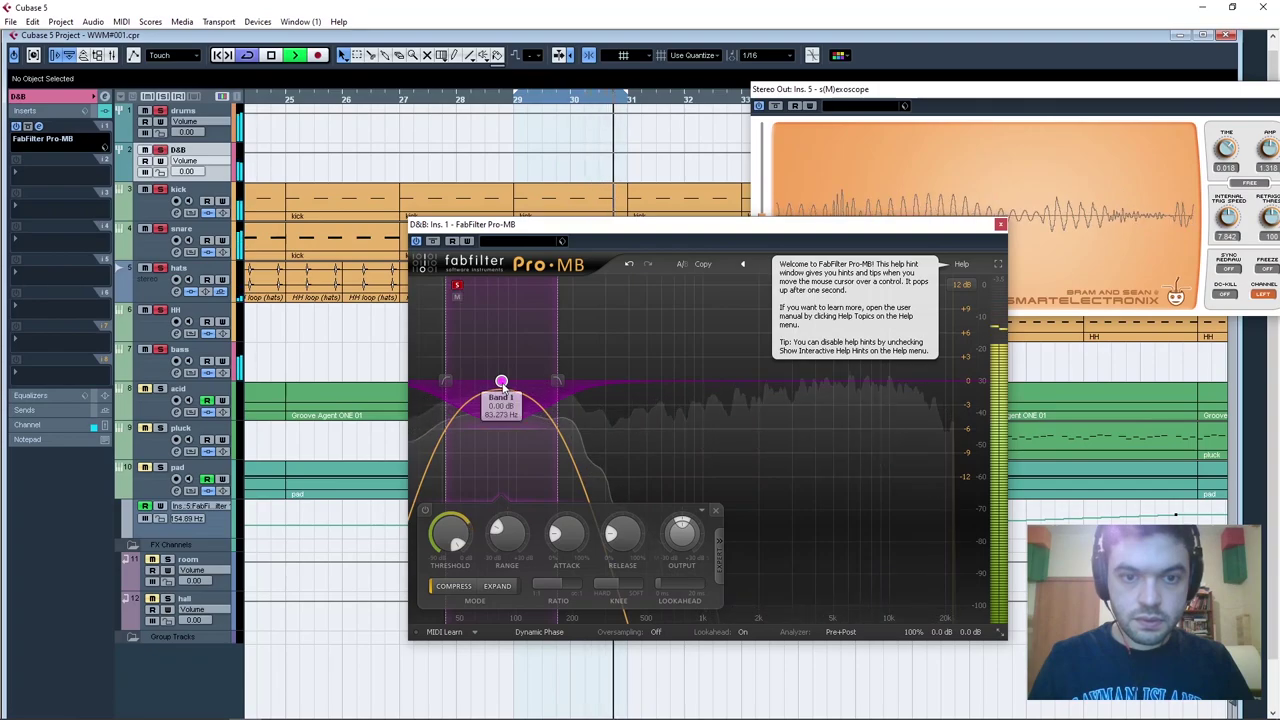
{"action": "left_click_drag", "start_coordinate": [501, 381], "coordinate": [471, 381]}
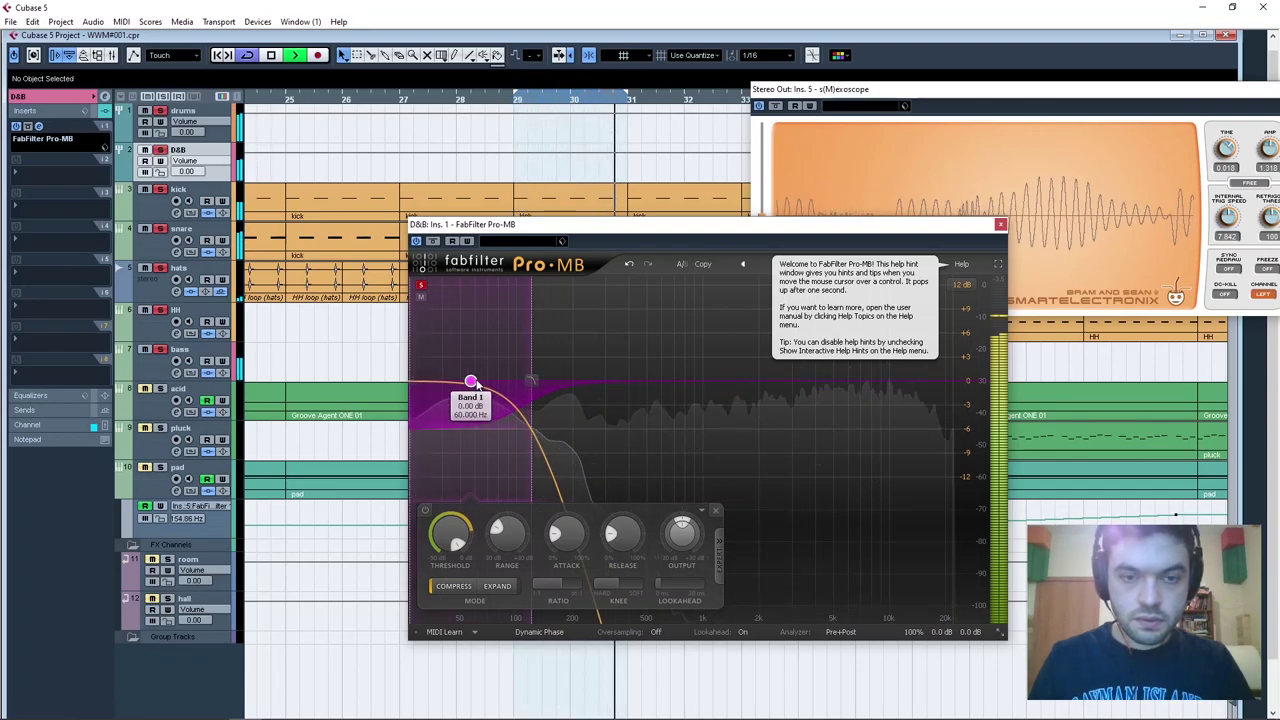
{"action": "left_click_drag", "start_coordinate": [530, 381], "coordinate": [543, 381]}
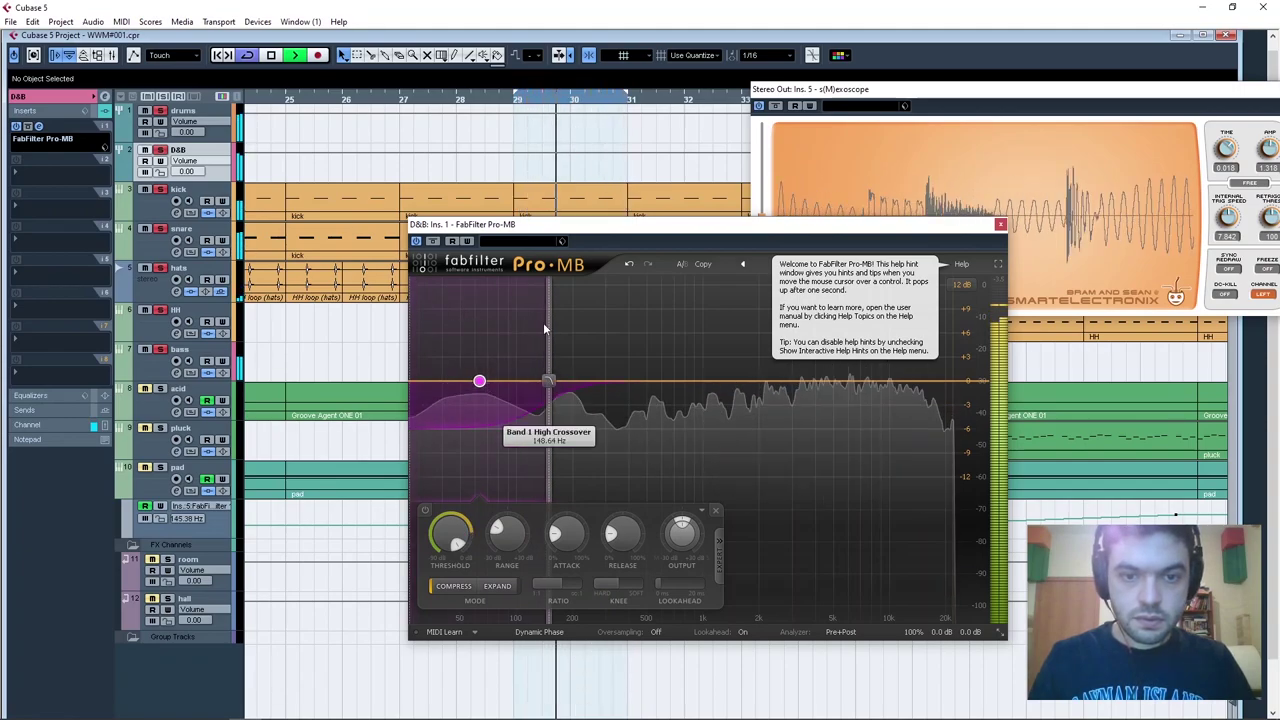
{"action": "mouse_move", "coordinate": [549, 383]}
{"action": "left_mouse_down"}
{"action": "mouse_move", "coordinate": [591, 388]}
{"action": "mouse_move", "coordinate": [536, 385]}
{"action": "left_mouse_up"}
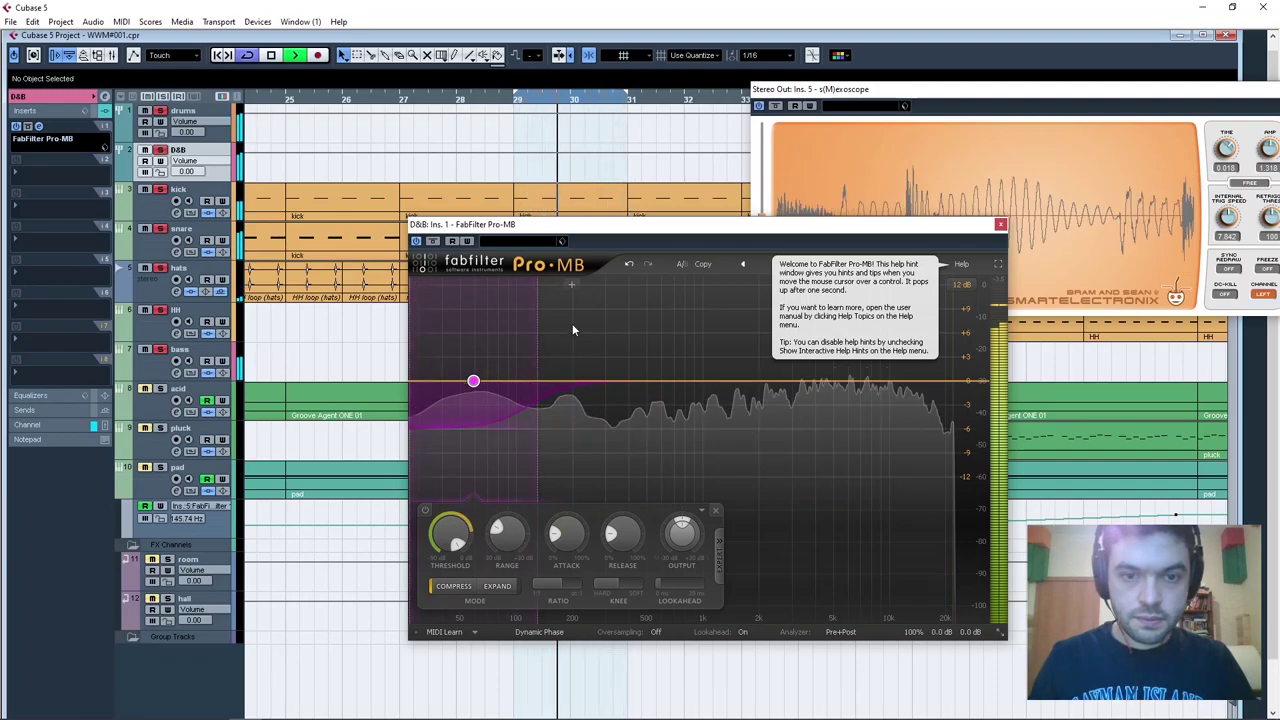
Set Band 1's release to 32.3% and lower its threshold by ear, comparing the sound with the band bypassed.
{"action": "left_click", "coordinate": [421, 287]}
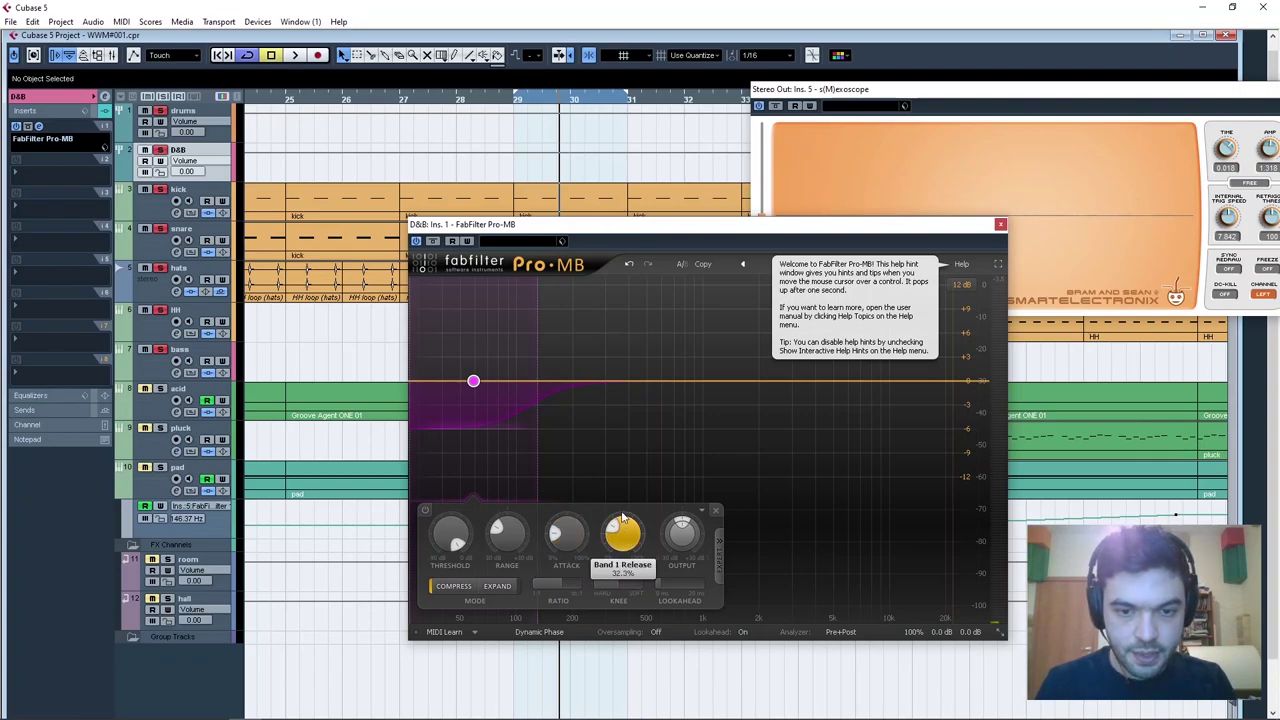
{"action": "key", "text": "space"}
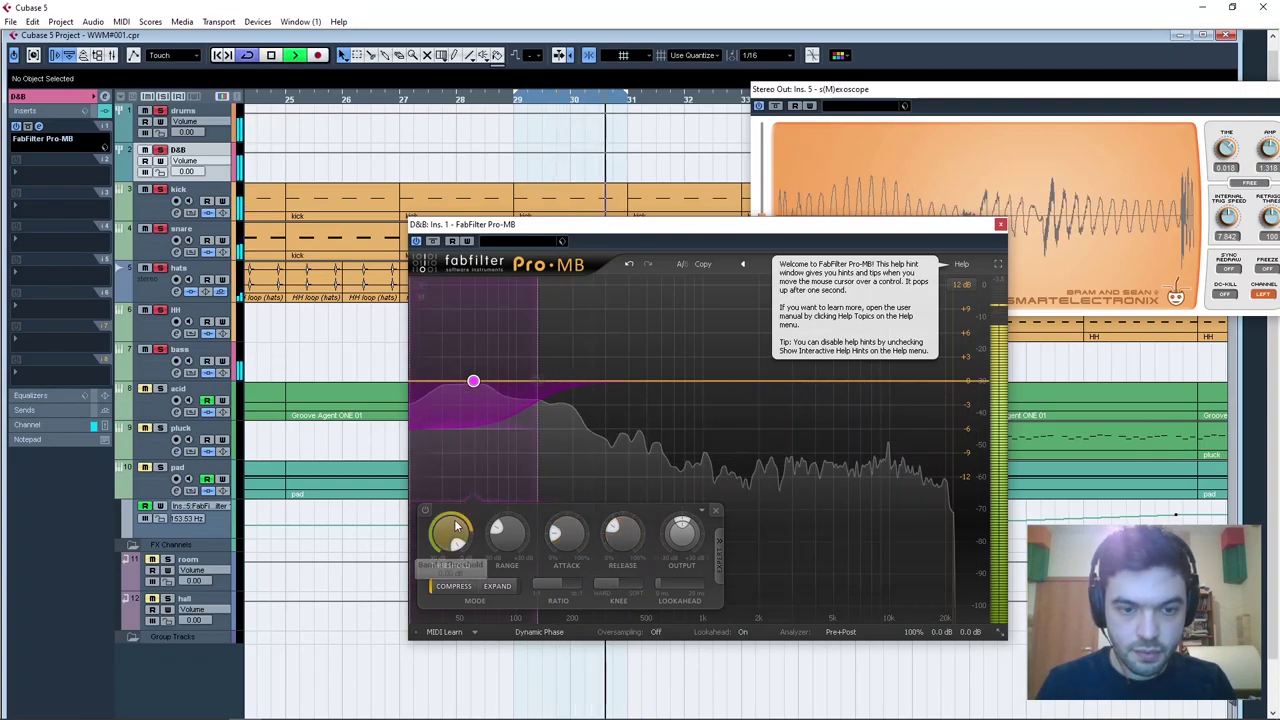
{"action": "key", "text": "space"}
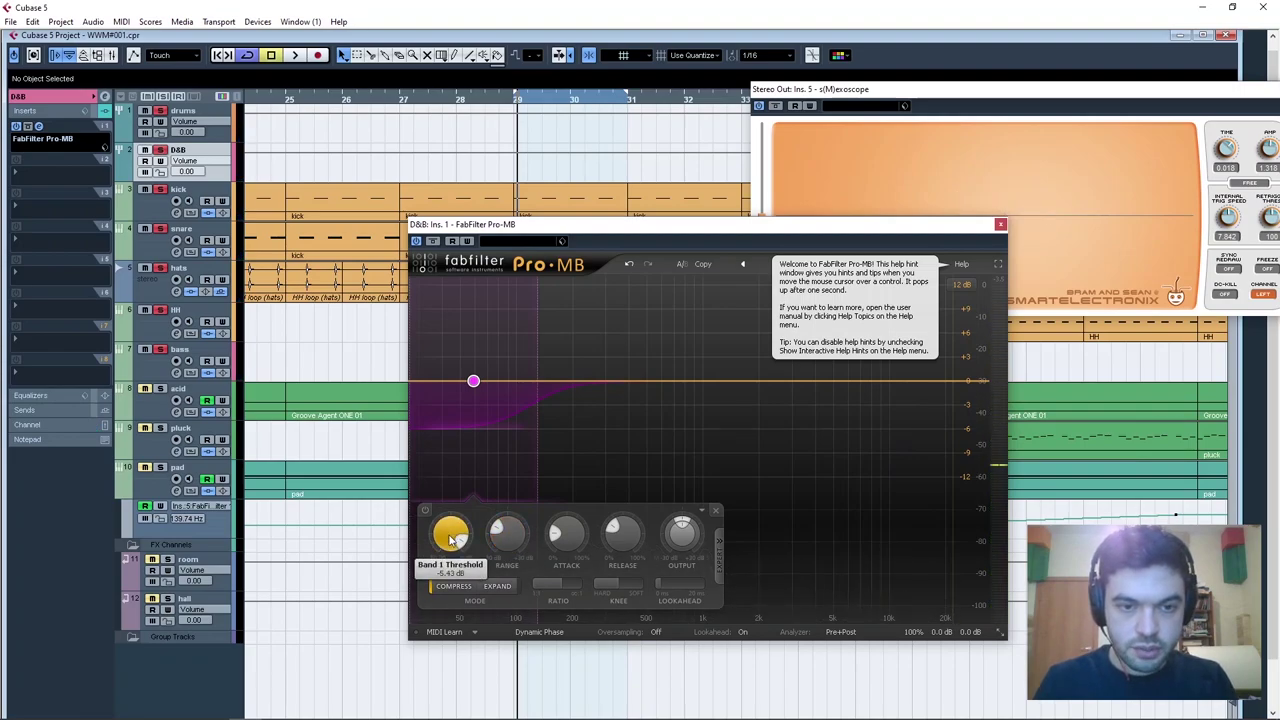
{"action": "key", "text": "space"}
{"action": "left_click_drag", "start_coordinate": [451, 540], "coordinate": [457, 575]}
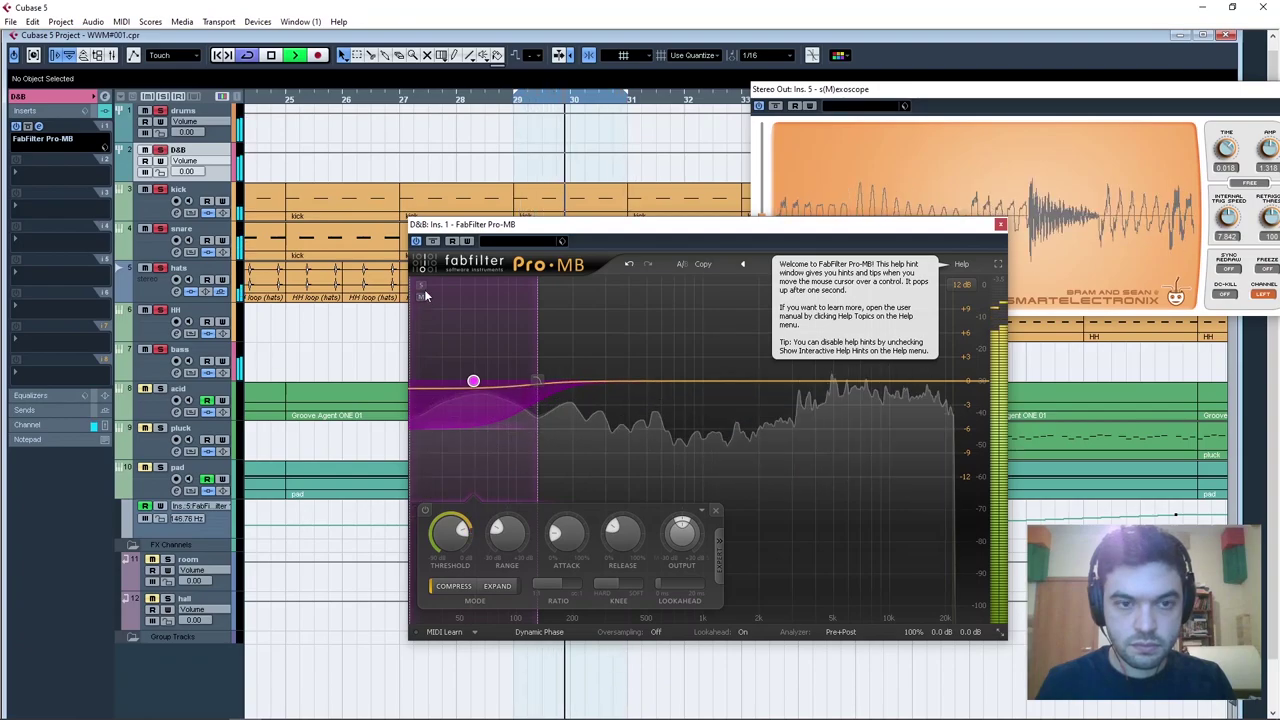
{"action": "left_click", "coordinate": [424, 511]}
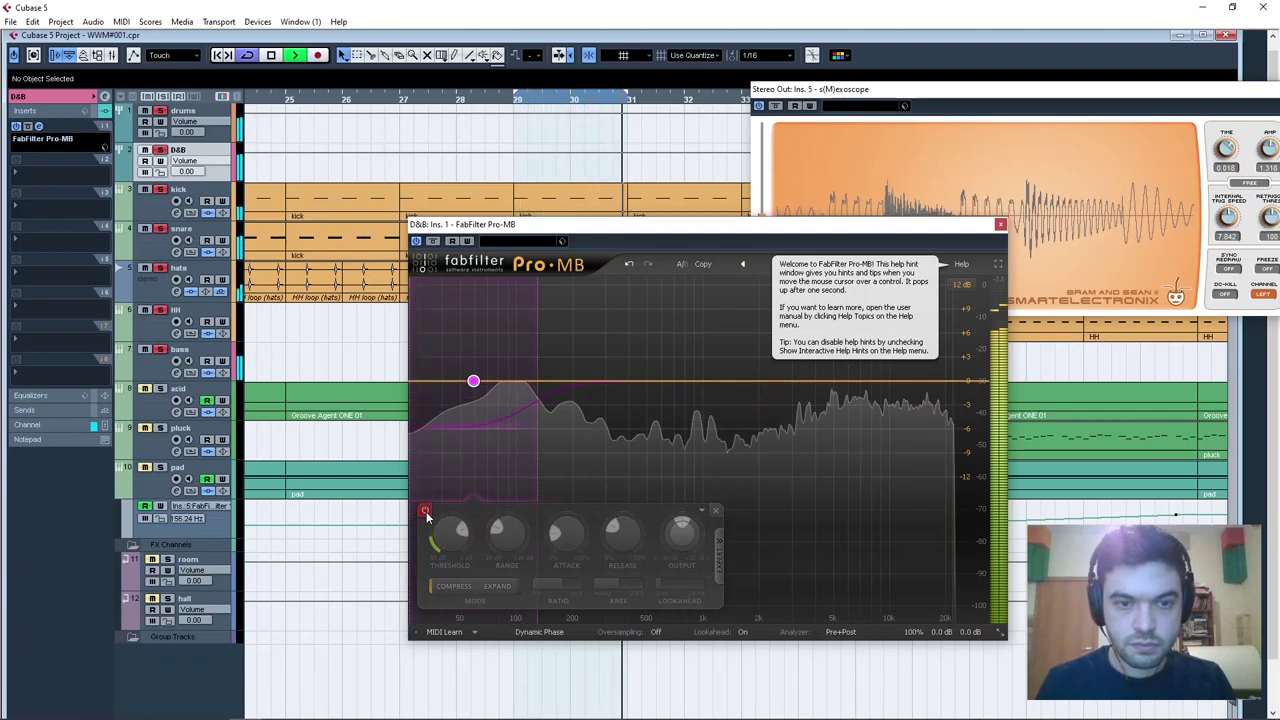
Arrange the s(M)exoscope window above Pro-MB and capture the drum and bass waveform with Band 1 bypassed.
{"action": "left_click_drag", "start_coordinate": [828, 236], "coordinate": [887, 317]}
{"action": "left_click_drag", "start_coordinate": [893, 91], "coordinate": [613, 56]}
{"action": "key", "text": "space"}
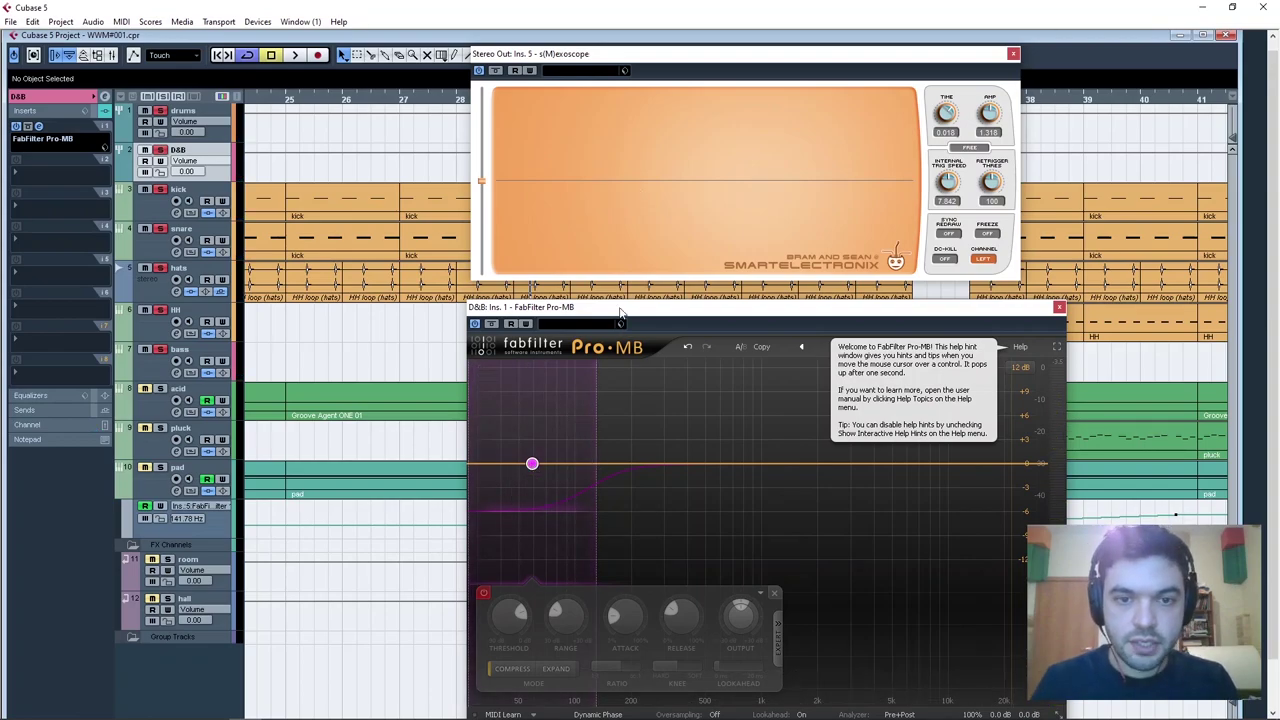
{"action": "key", "text": "space"}
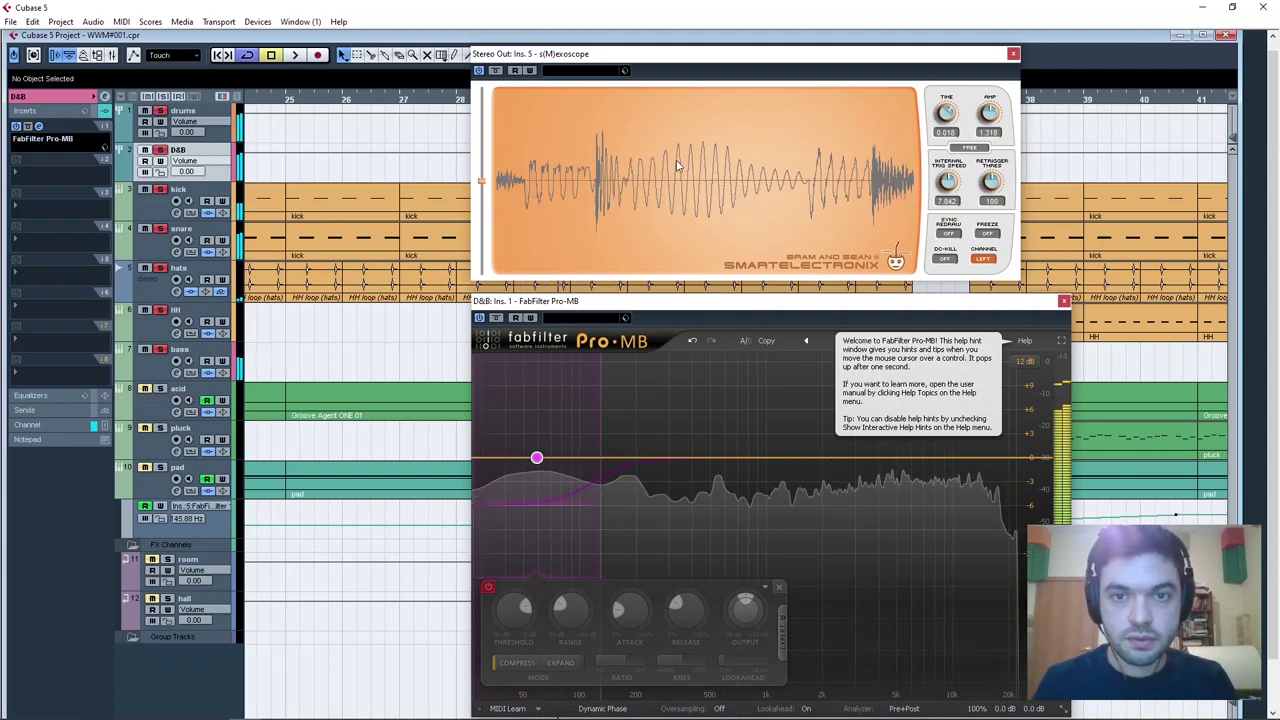
{"action": "key", "text": "space"}
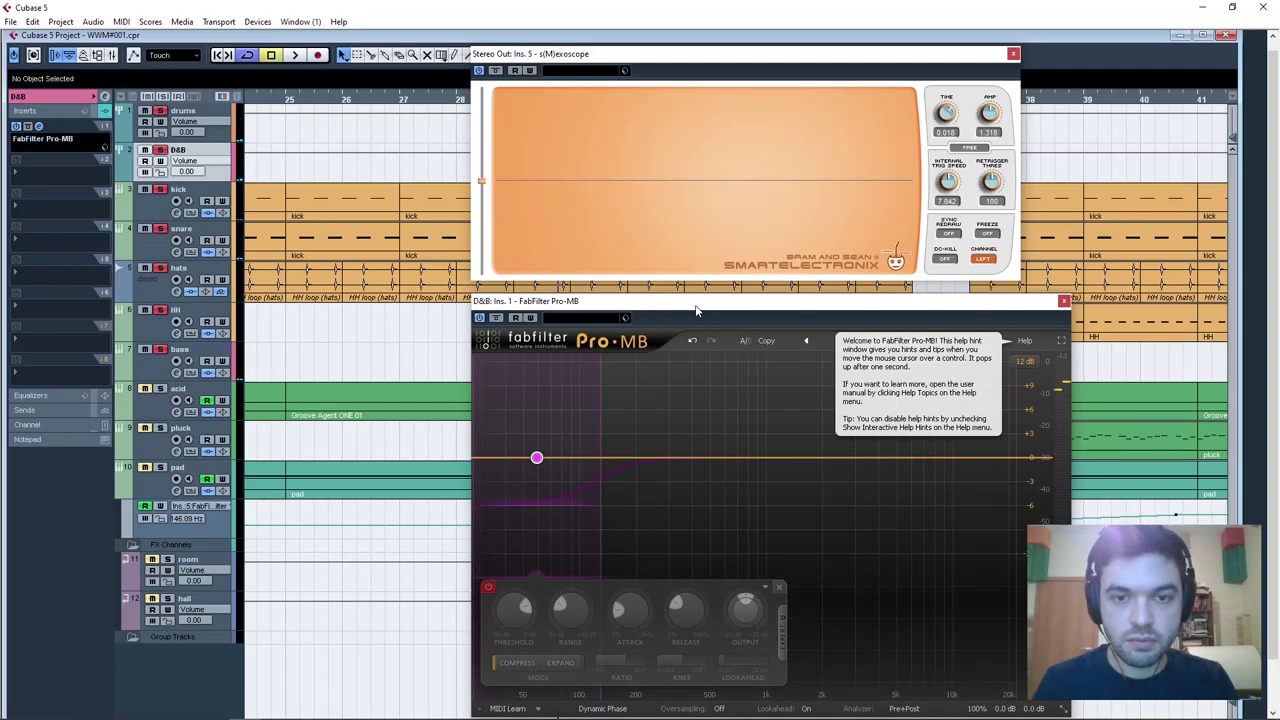
Re-enable Band 1 in Pro-MB and play the loop twice to capture the compressed drum and bass waveform in s(M)exoscope.
{"action": "left_click_drag", "start_coordinate": [697, 304], "coordinate": [698, 295]}
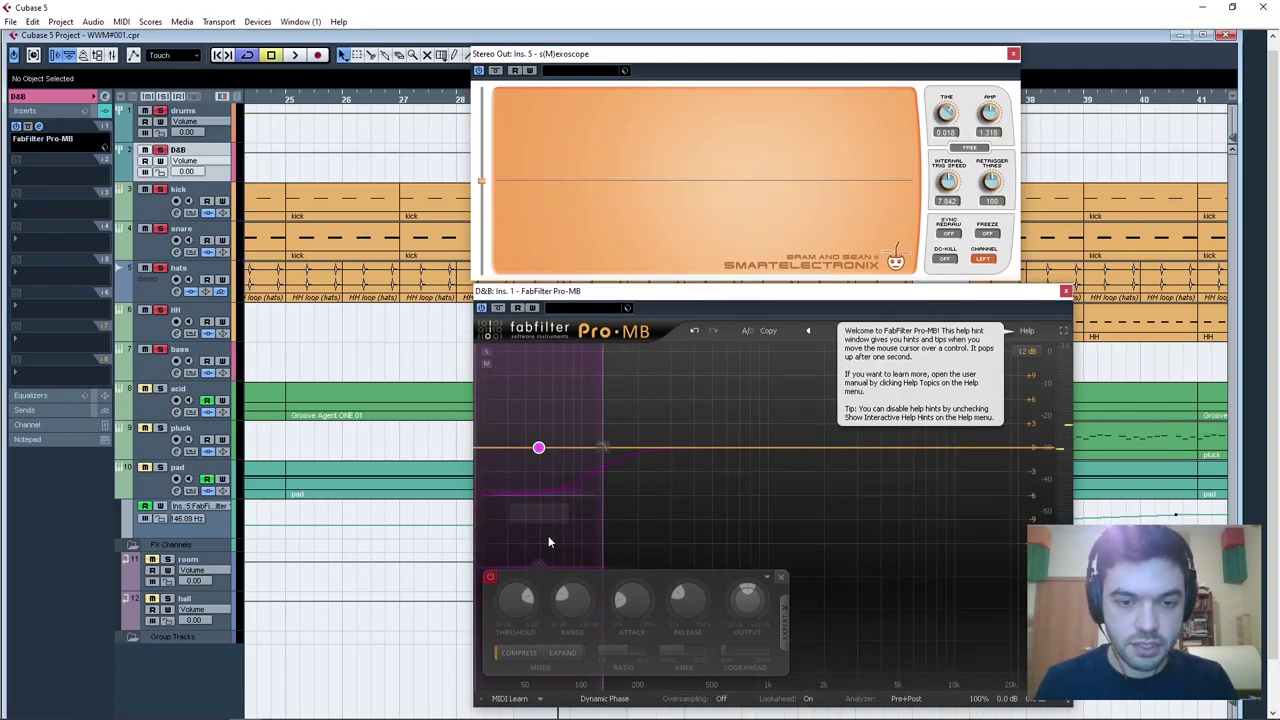
{"action": "left_click", "coordinate": [490, 578]}
{"action": "key", "text": "space"}
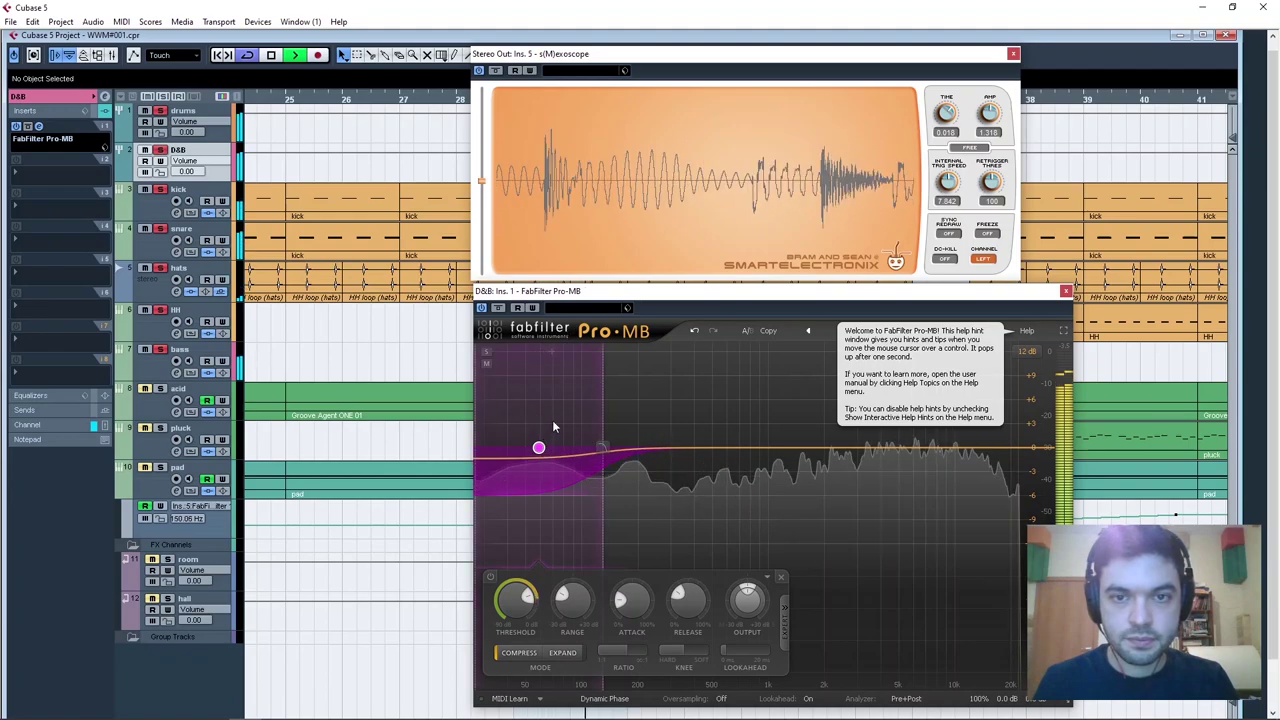
{"action": "key", "text": "space"}
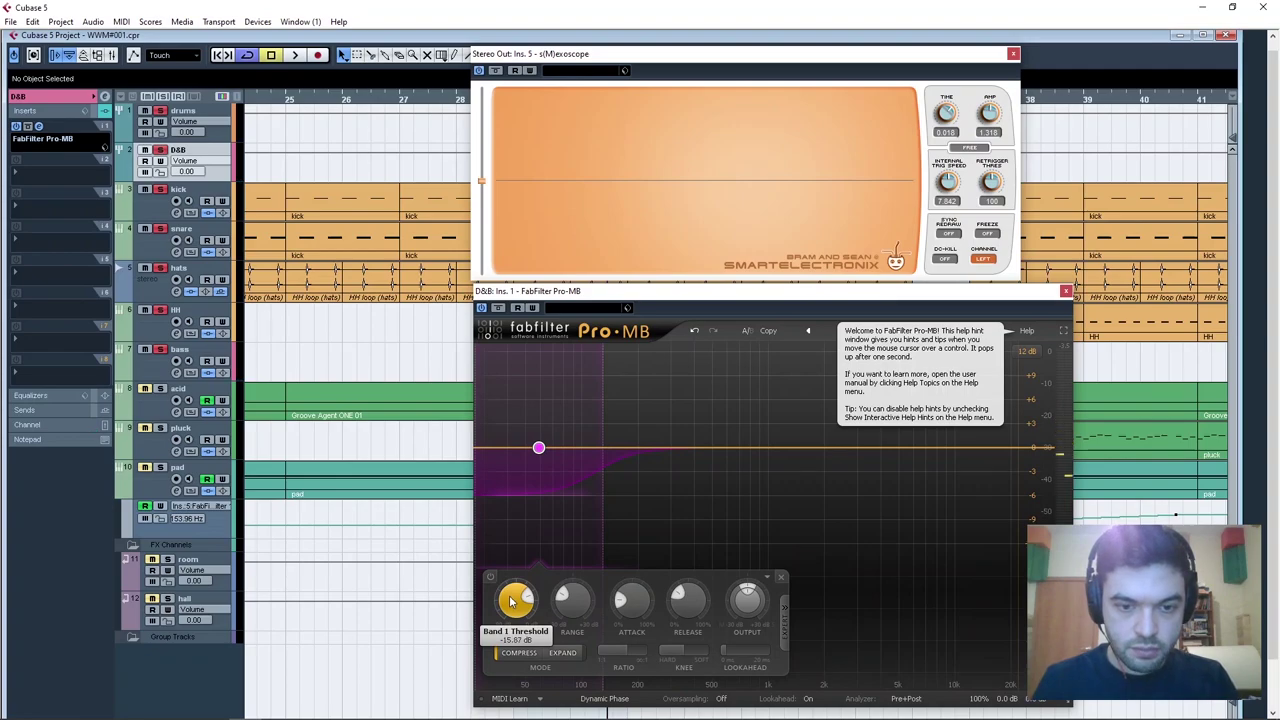
{"action": "key", "text": "space"}
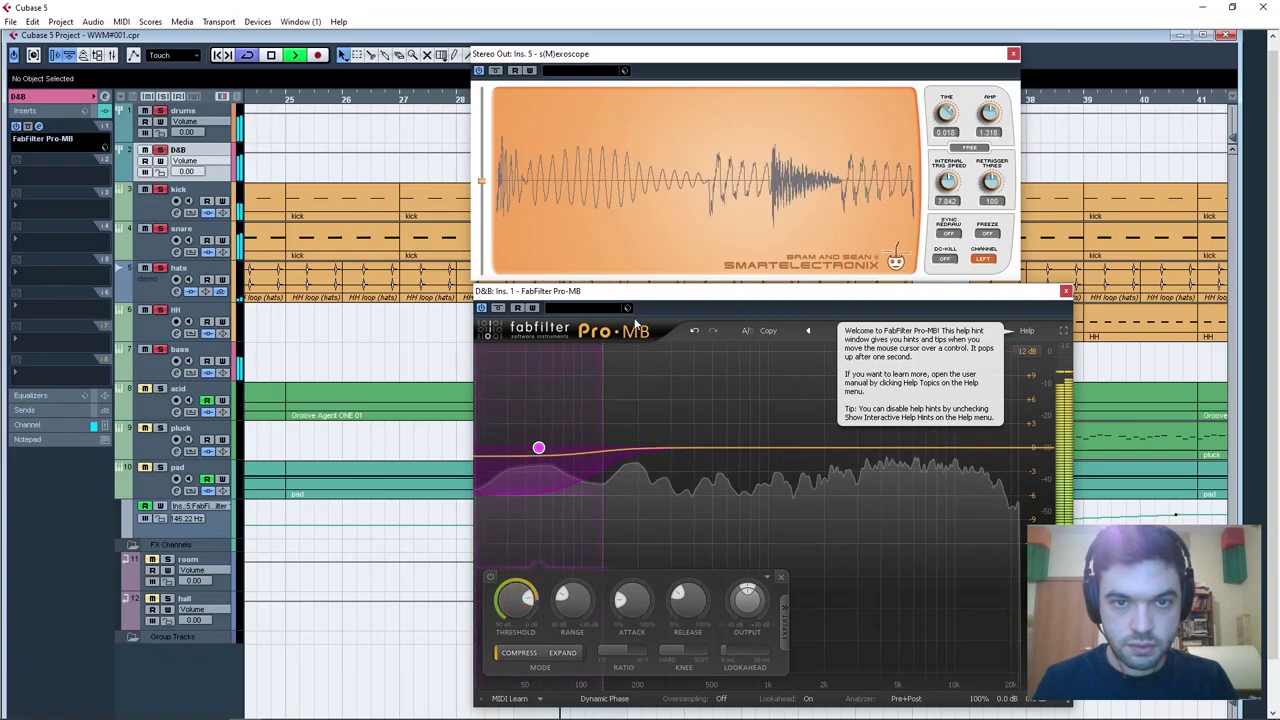
{"action": "key", "text": "space"}
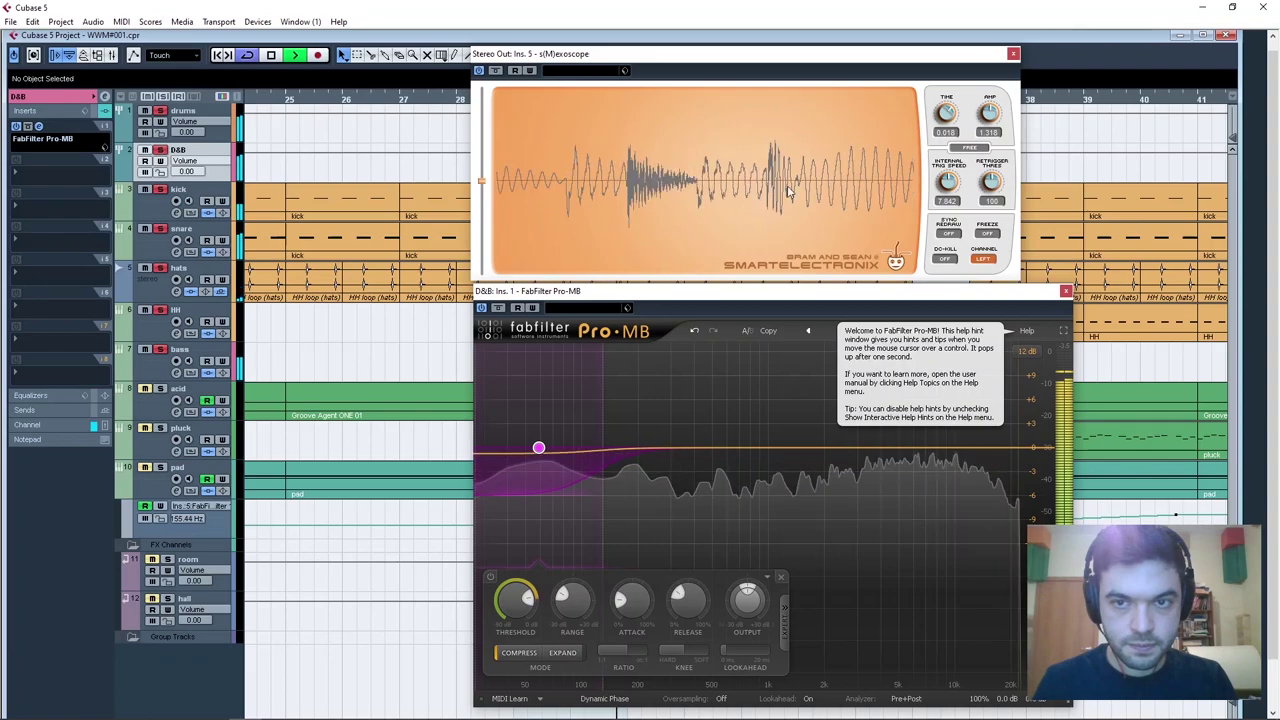
Load PuigTec EQP1A Stereo into the D&B group's second insert slot and place its window below the s(M)exoscope waveform.
{"action": "left_click", "coordinate": [31, 194]}
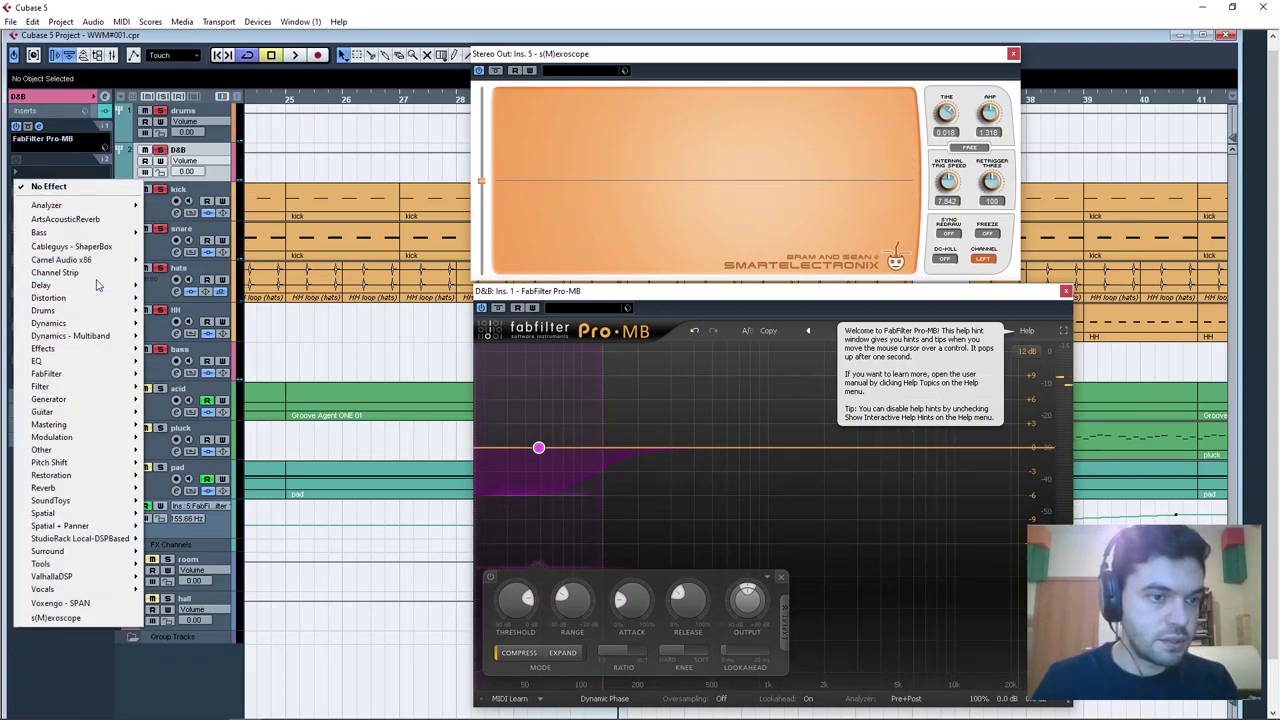
{"action": "mouse_move", "coordinate": [97, 366]}
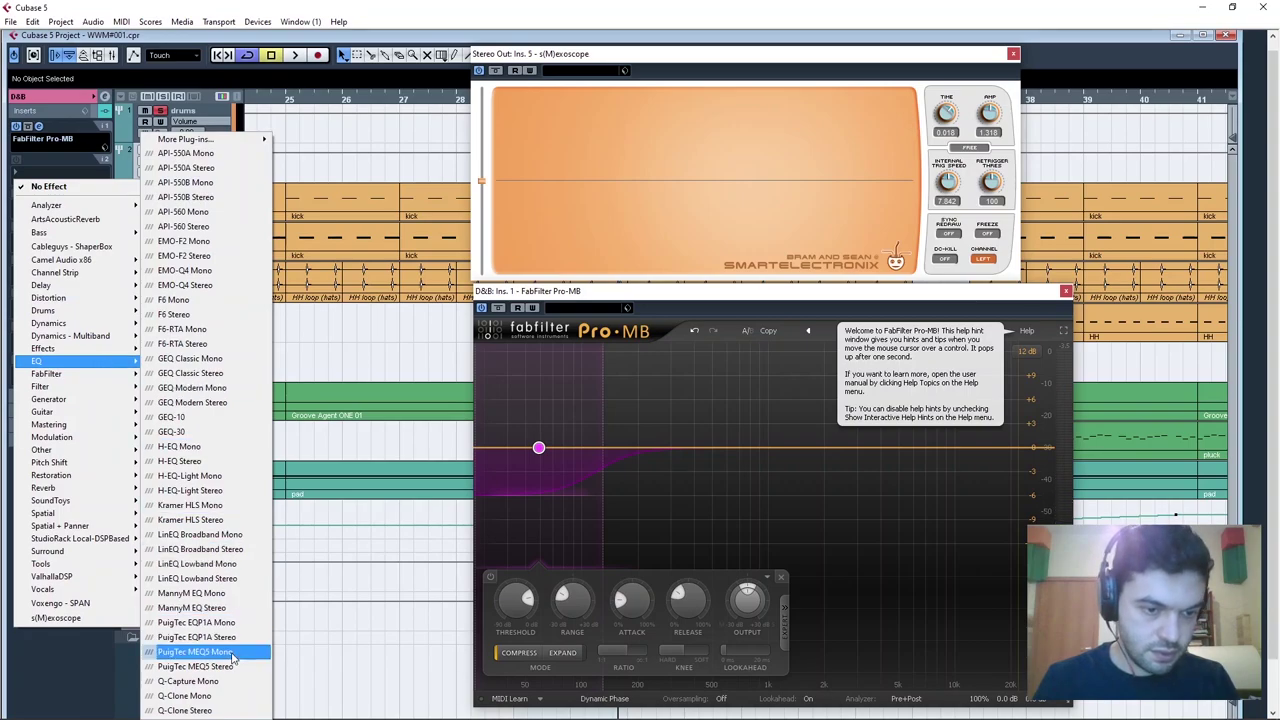
{"action": "left_click", "coordinate": [196, 637]}
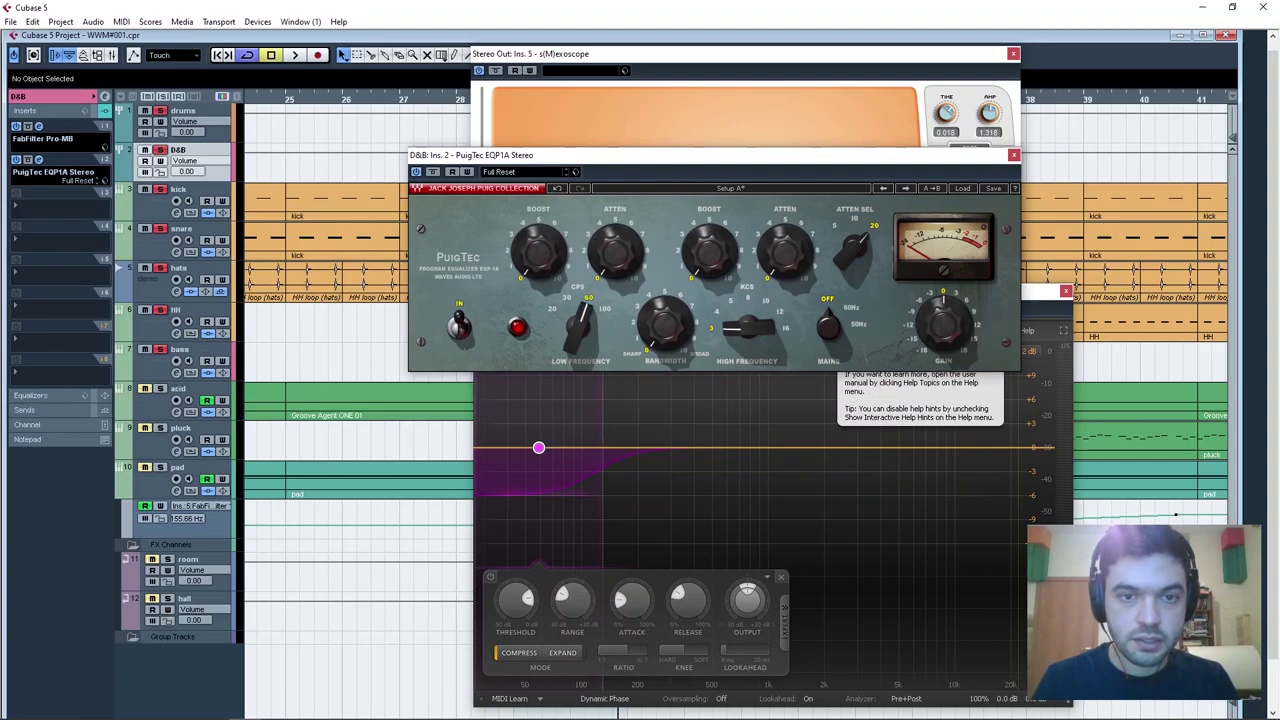
{"action": "left_click_drag", "start_coordinate": [551, 158], "coordinate": [604, 272]}
Play the loop and raise the PuigTec's low-frequency boost to about 1.3, fine-tuning it by ear.
{"action": "key", "text": "space"}
{"action": "left_click_drag", "start_coordinate": [590, 368], "coordinate": [584, 356]}
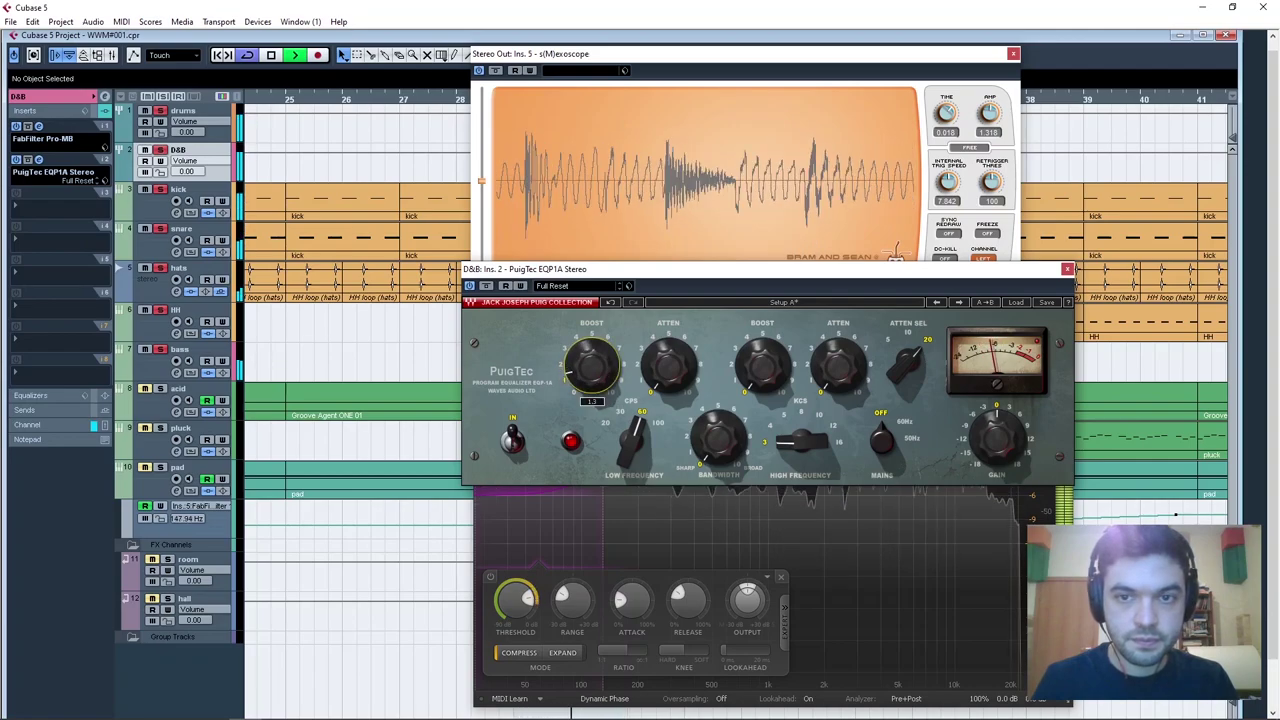
{"action": "left_click_drag", "start_coordinate": [584, 364], "coordinate": [584, 366]}
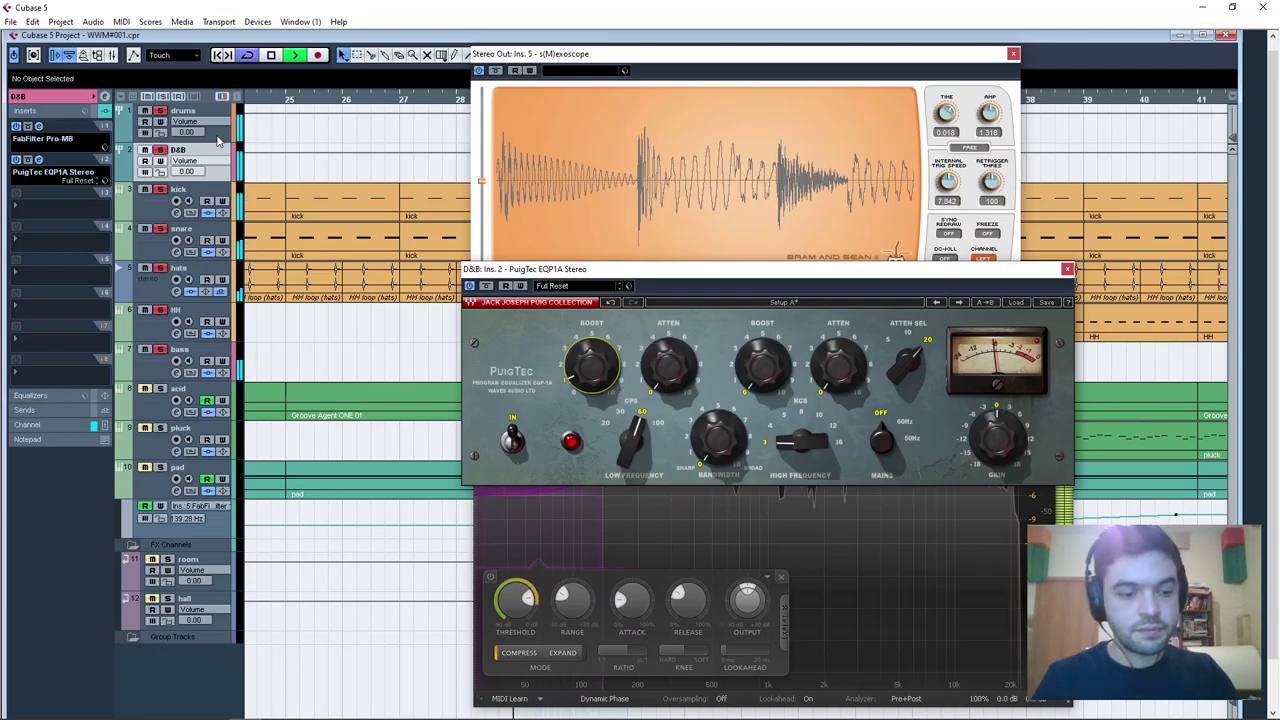
Close the three plug-in windows, clear all solos in the mixer, and listen to the full arrangement loop.
{"action": "key", "text": "F3"}
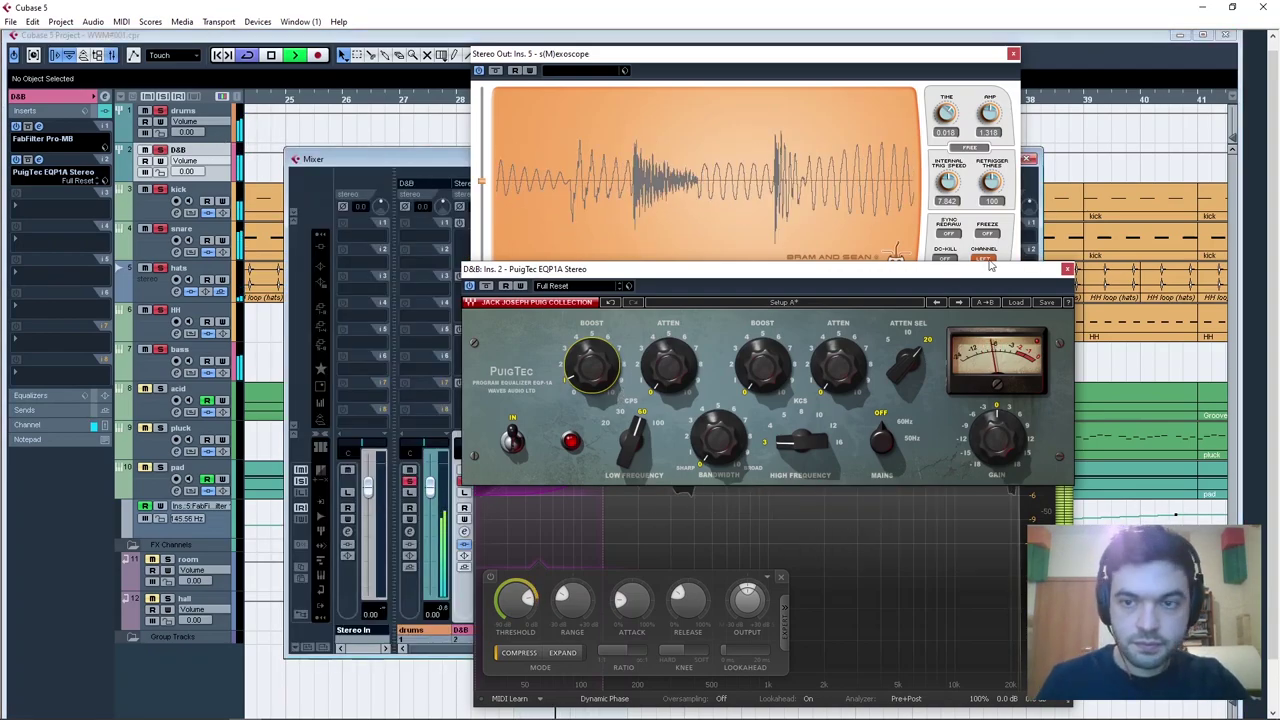
{"action": "left_click", "coordinate": [1067, 269]}
{"action": "left_click", "coordinate": [1013, 54]}
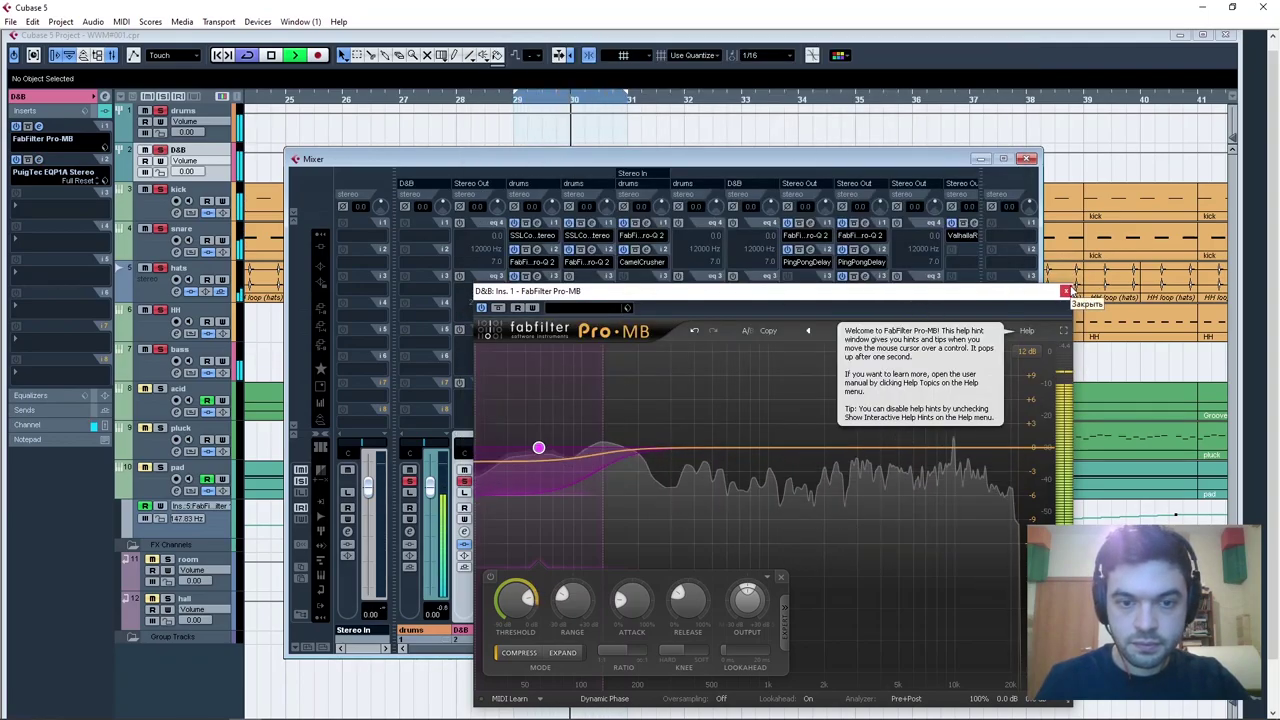
{"action": "left_click", "coordinate": [1066, 291]}
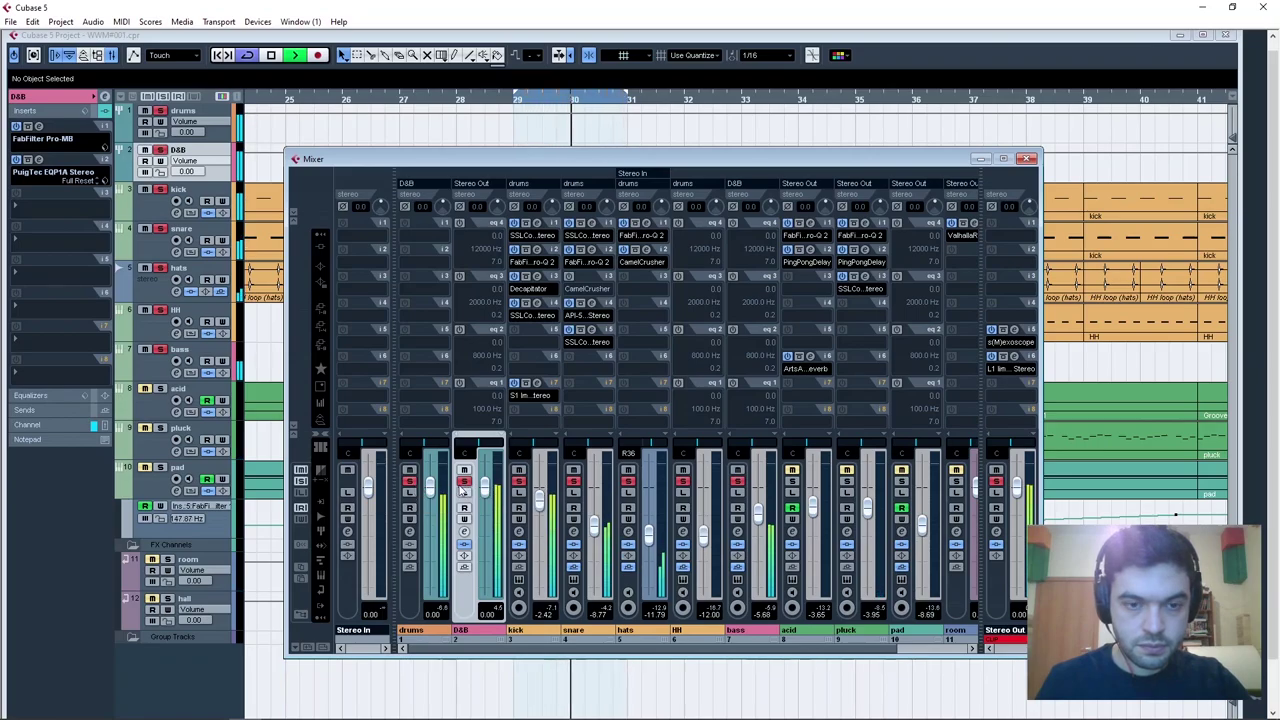
{"action": "key", "text": "F3"}
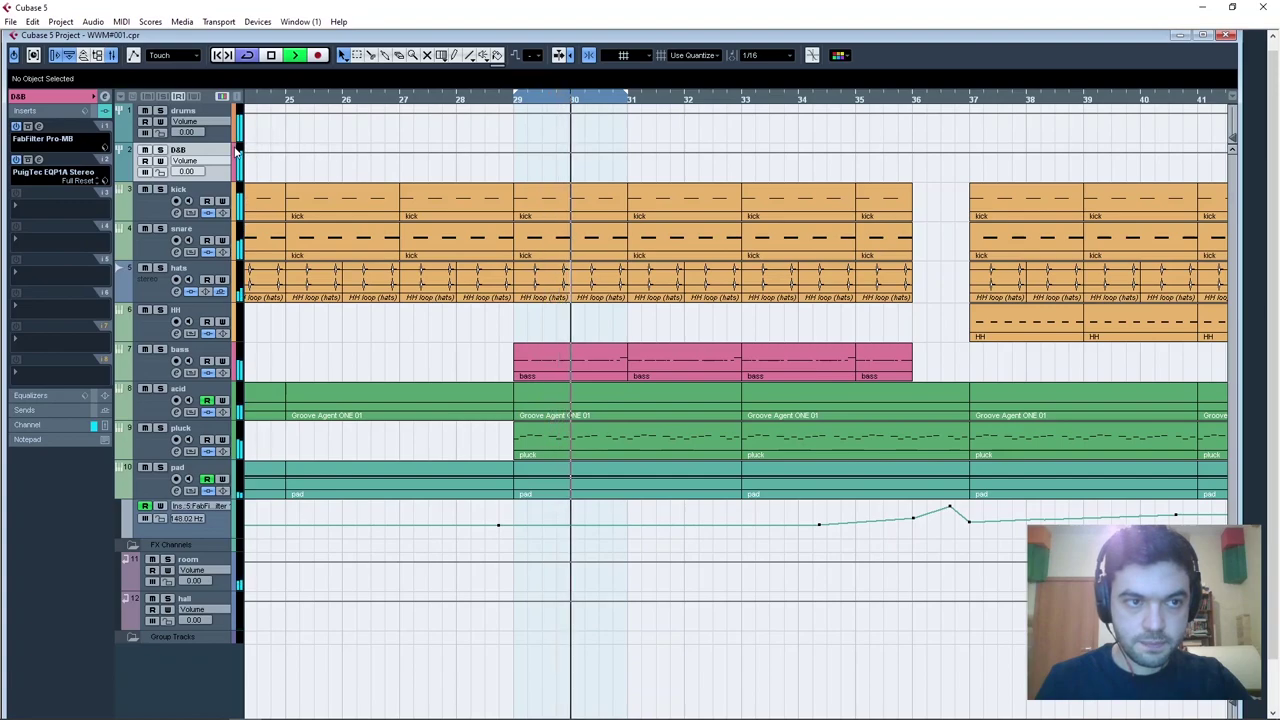
{"action": "key", "text": "space"}
Extend the bass track with two more bass parts running from bar 37 to bar 41.
{"action": "left_click", "coordinate": [157, 369]}
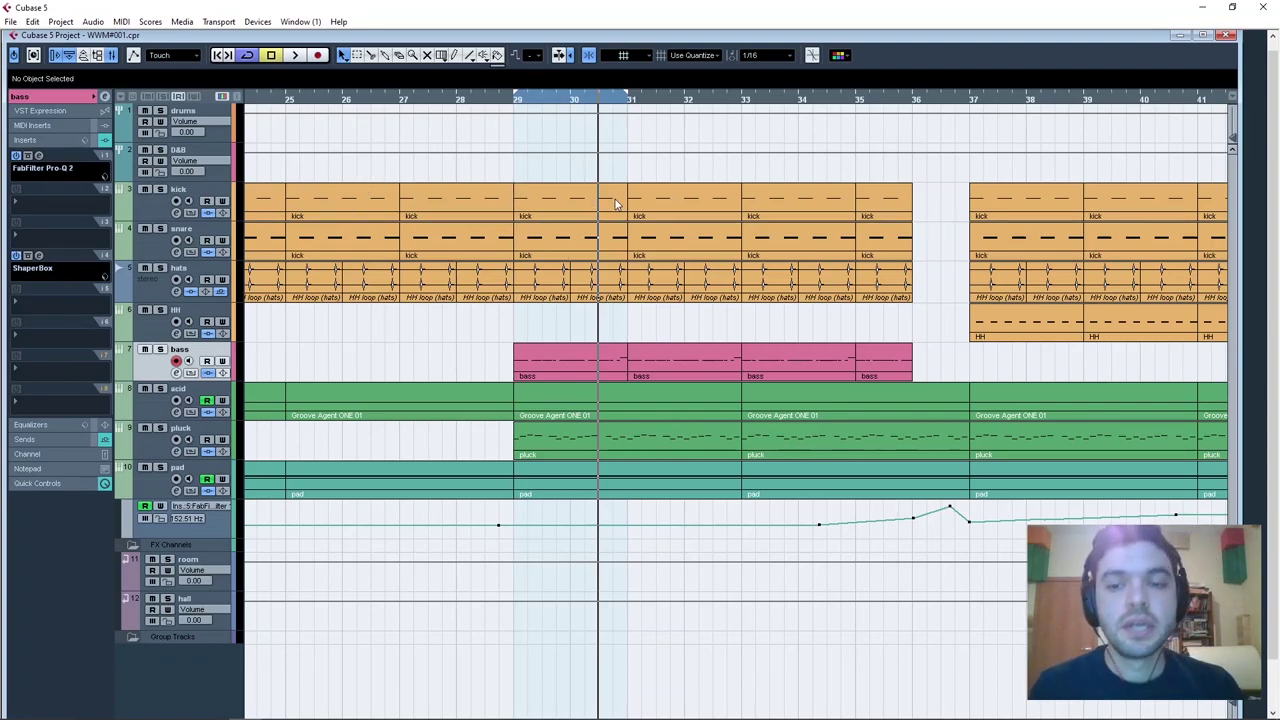
{"action": "key", "text": "g"}
{"action": "key", "text": "g"}
{"action": "key", "text": "g"}
{"action": "key", "text": "g"}
{"action": "key", "text": "g"}
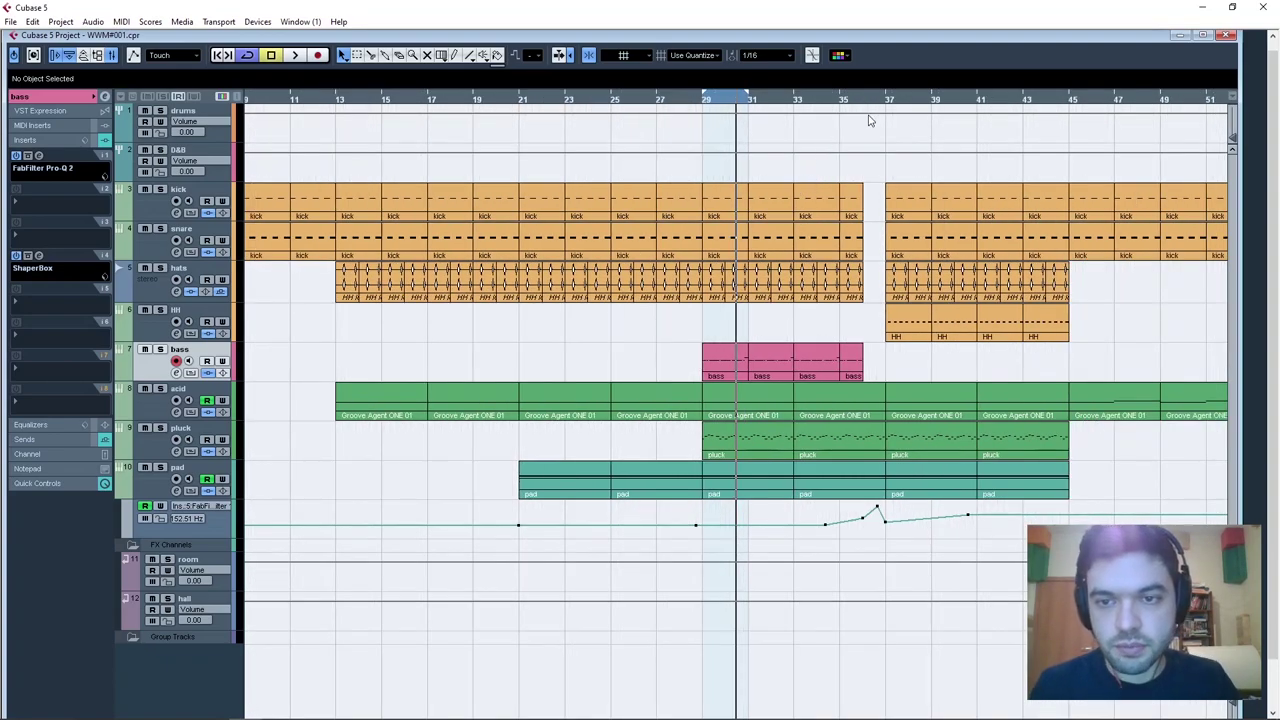
{"action": "left_click", "coordinate": [666, 98]}
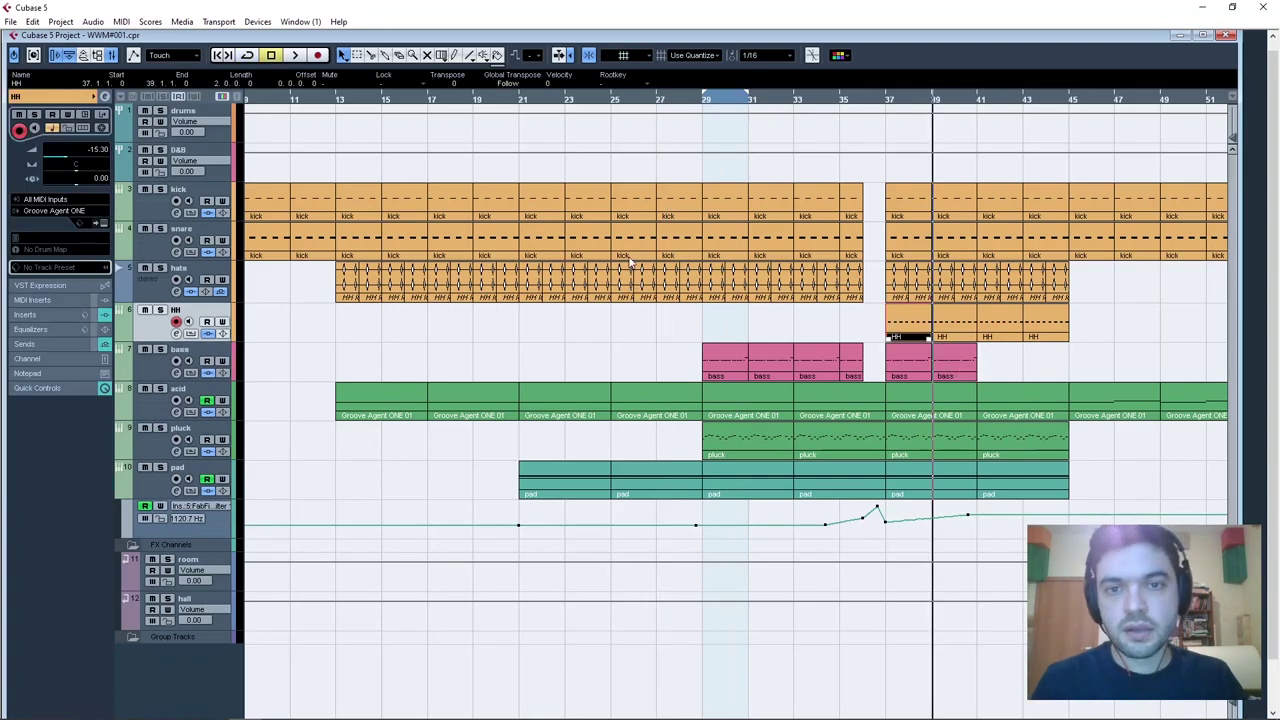